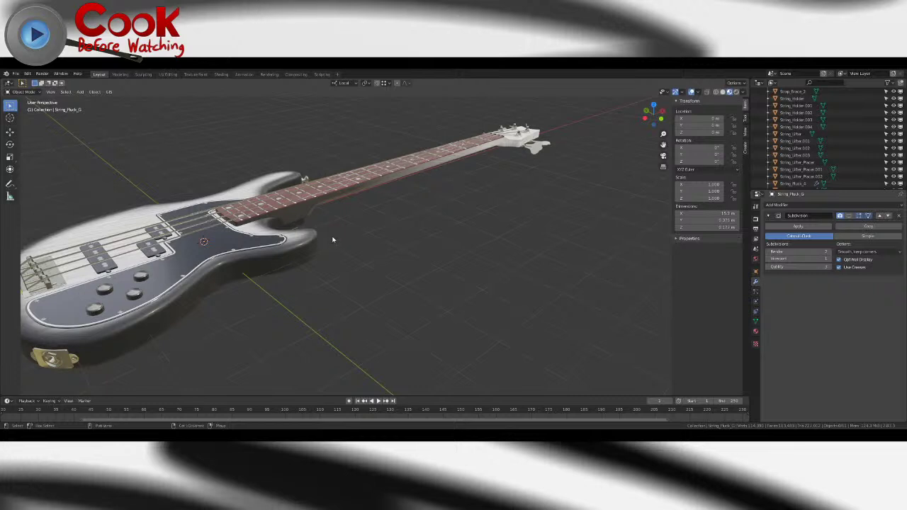
# - Examine the bass guitar model from several angles, from the body and pickguard up to the headstock
pyautogui.moveTo(338, 236); pyautogui.dragTo(428, 242, button='middle')
pyautogui.scroll(-5, 428, 242)
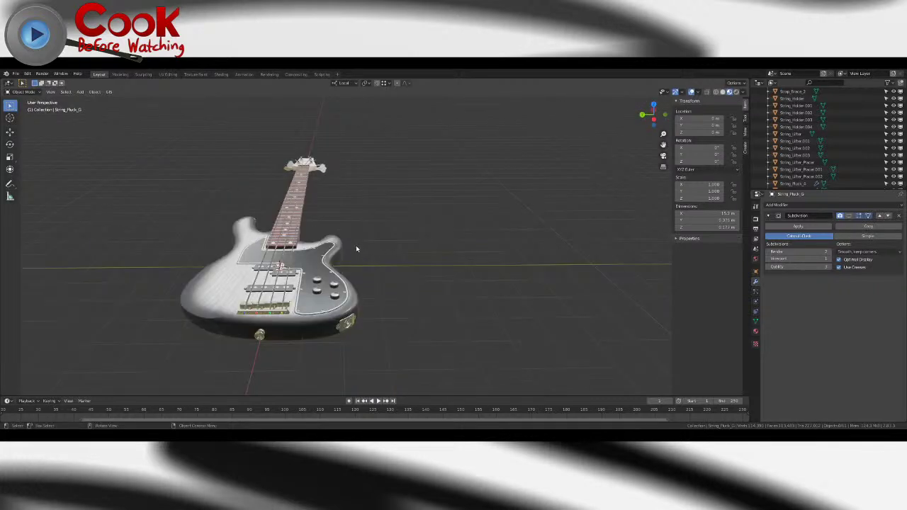
pyautogui.moveTo(340, 209); pyautogui.dragTo(368, 259, button='middle')
pyautogui.scroll(-3, 317, 243)
pyautogui.scroll(4, 354, 283)
pyautogui.scroll(3, 387, 258)
pyautogui.moveTo(330, 289); pyautogui.dragTo(431, 262, button='middle')
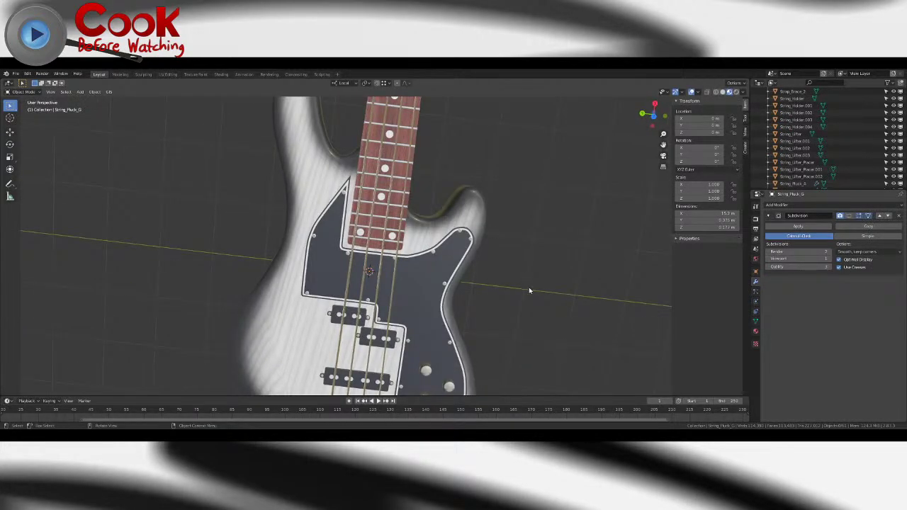
pyautogui.moveTo(545, 305); pyautogui.dragTo(158, 225, button='middle')
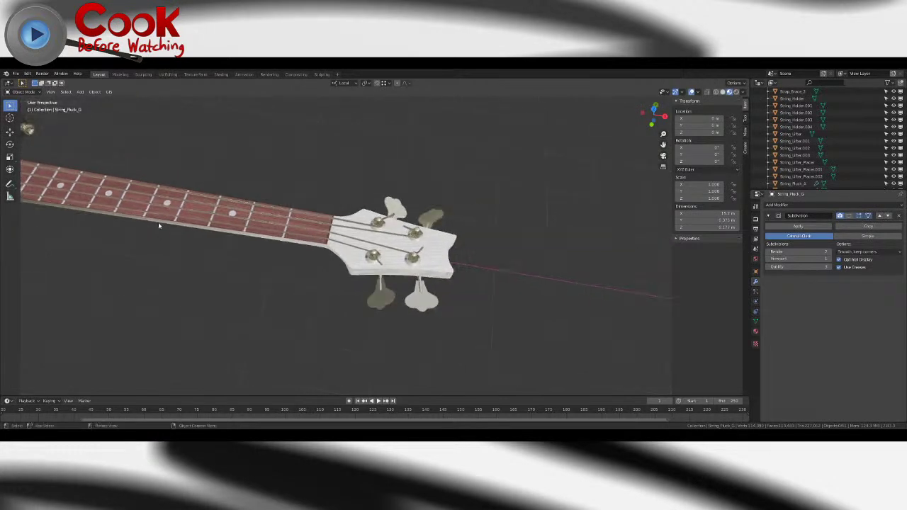
pyautogui.moveTo(390, 259); pyautogui.dragTo(354, 213, button='middle')
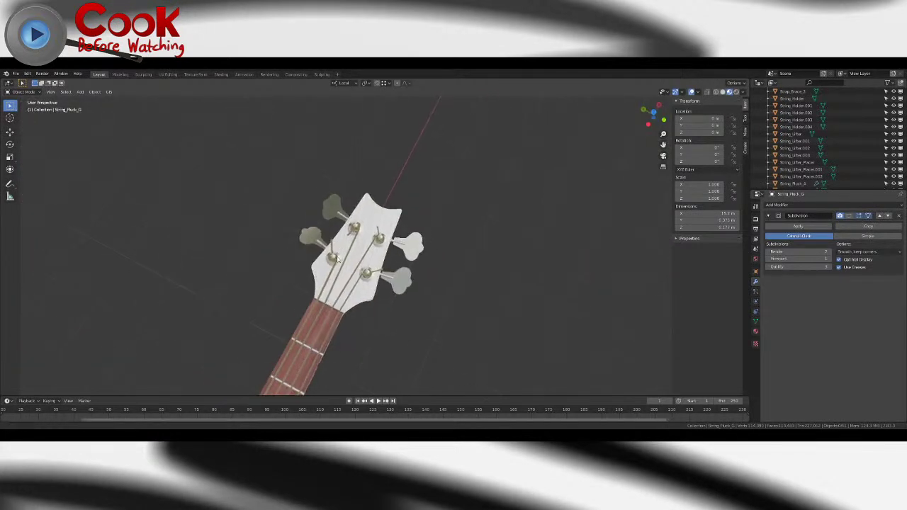
# - Open the neck object's mesh for editing and switch to edge selection
pyautogui.click(370, 211)
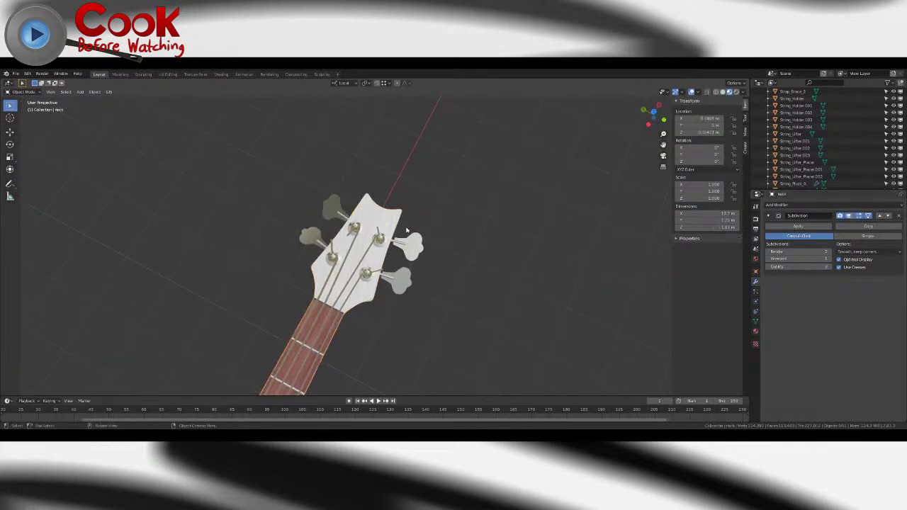
pyautogui.press('Tab')
pyautogui.moveTo(370, 211)
pyautogui.mouseDown(button='middle')
pyautogui.moveTo(394, 239)
pyautogui.moveTo(384, 221)
pyautogui.mouseUp(button='middle')
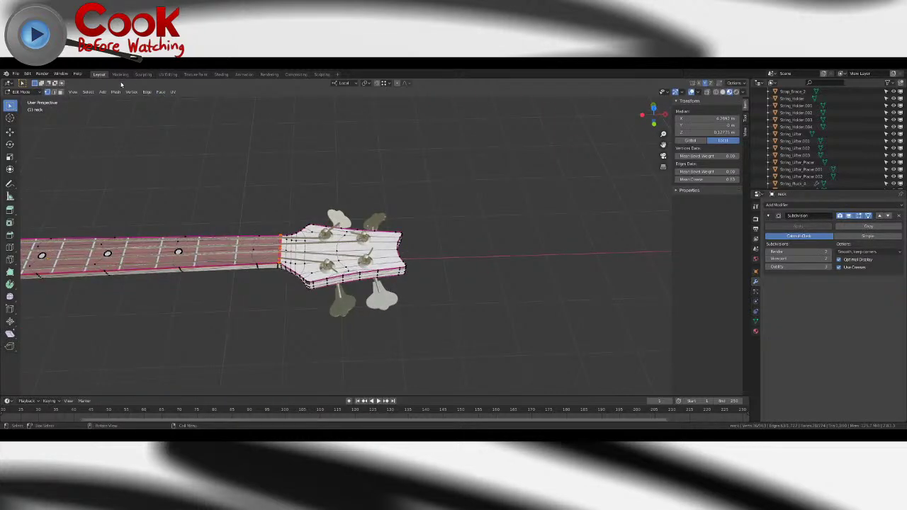
pyautogui.click(55, 93)
# - Try to select the edge loops around the rim of the headstock's top face
pyautogui.scroll(4, 297, 233)
pyautogui.moveTo(298, 234); pyautogui.dragTo(344, 206, button='middle')
pyautogui.scroll(2, 342, 188)
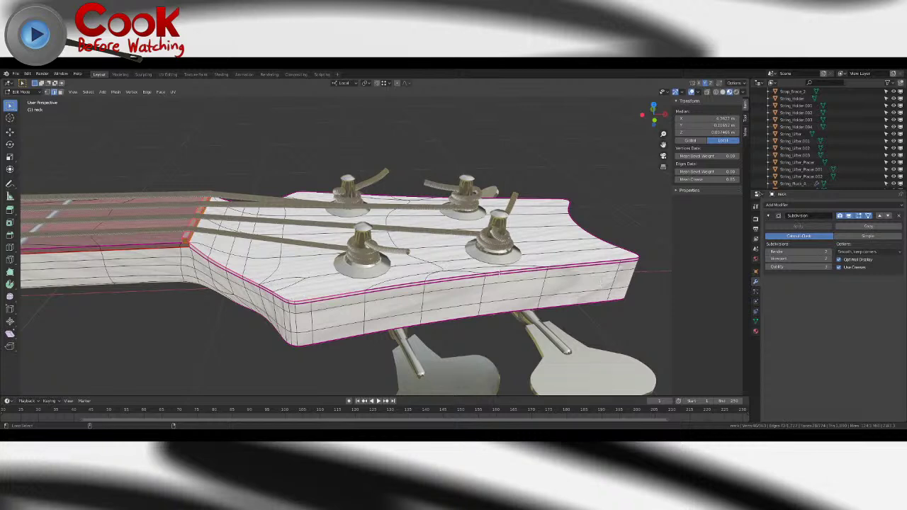
pyautogui.keyDown('alt'); pyautogui.click(600, 282); pyautogui.keyUp('alt')
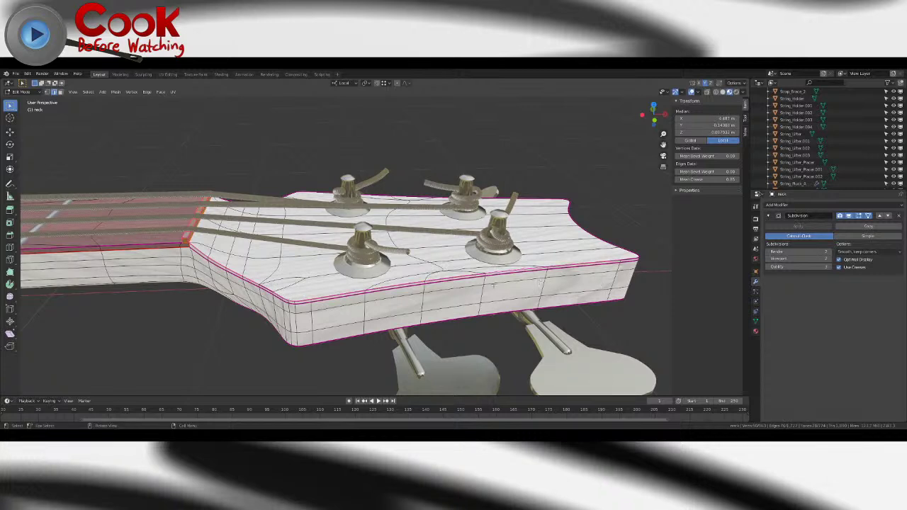
pyautogui.moveTo(595, 259); pyautogui.dragTo(348, 321, button='middle')
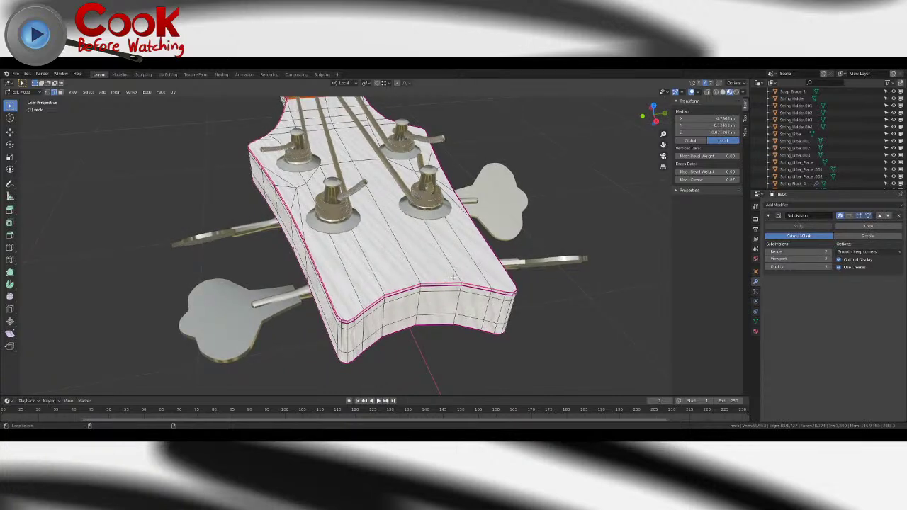
pyautogui.moveTo(522, 259); pyautogui.dragTo(418, 276, button='middle')
pyautogui.keyDown('alt'); pyautogui.keyDown('shift'); pyautogui.click(359, 312); pyautogui.keyUp('shift'); pyautogui.keyUp('alt')
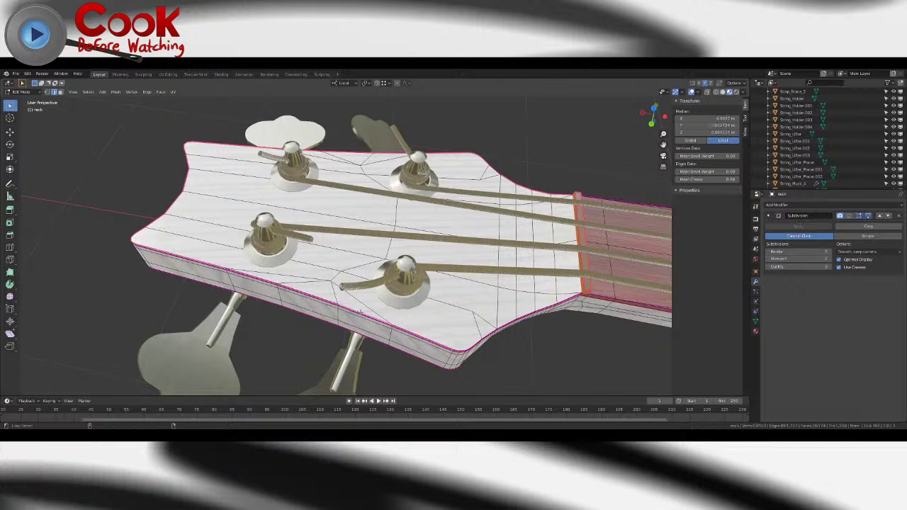
pyautogui.moveTo(473, 343); pyautogui.dragTo(446, 294, button='middle')
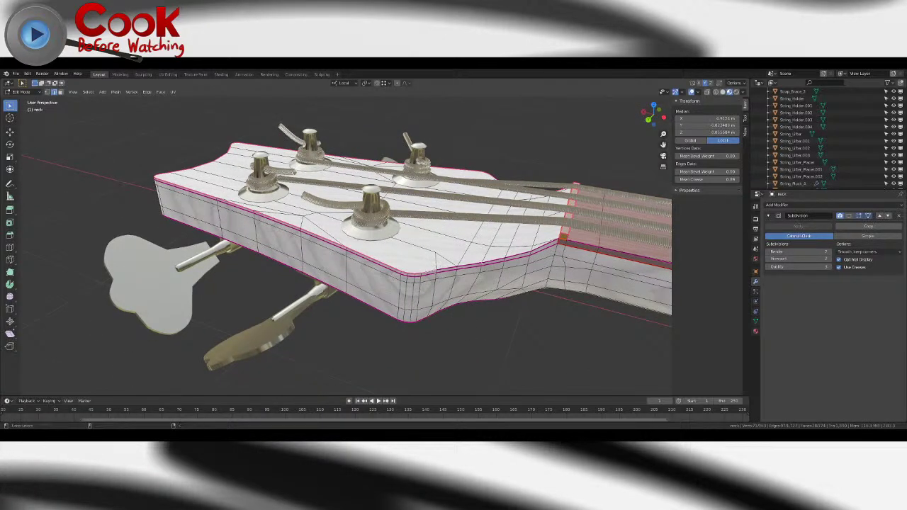
pyautogui.keyDown('alt'); pyautogui.click(468, 265); pyautogui.keyUp('alt')
pyautogui.moveTo(444, 267); pyautogui.dragTo(457, 216, button='middle')
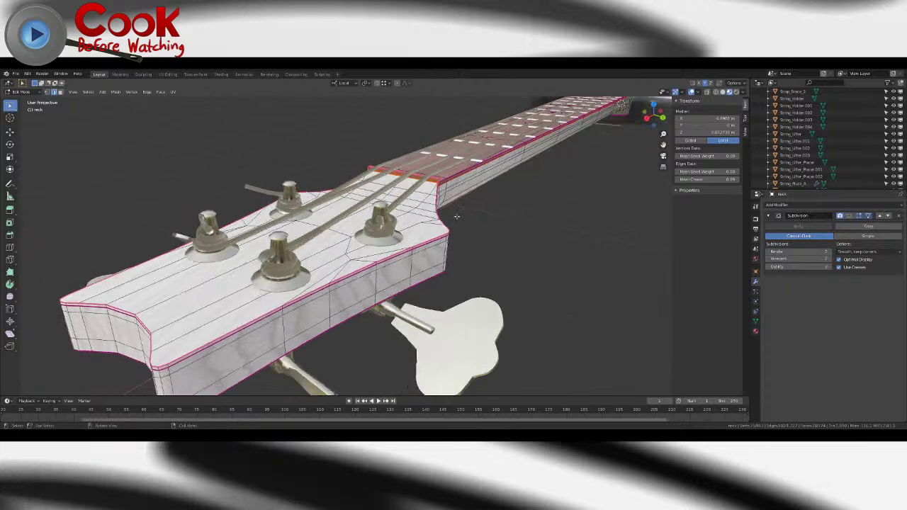
pyautogui.scroll(5, 407, 241)
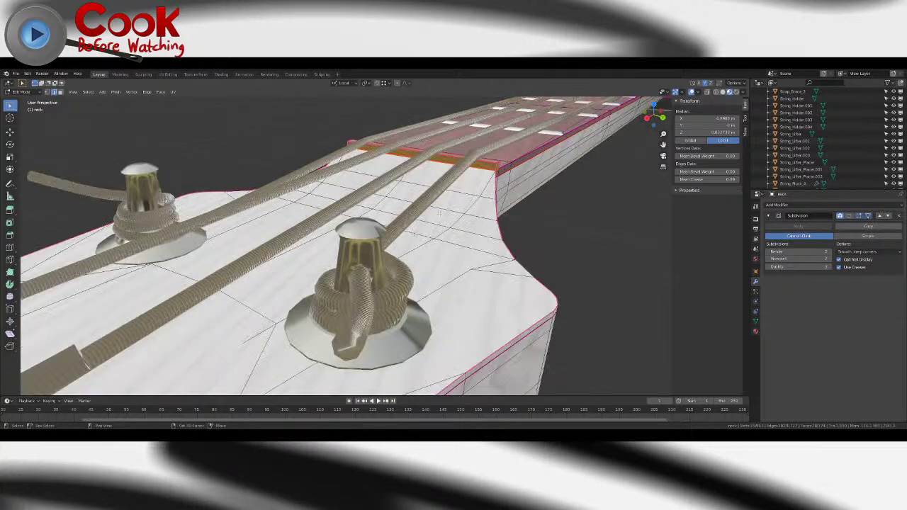
pyautogui.moveTo(407, 240); pyautogui.dragTo(200, 225, button='middle')
# - Start a fresh edge selection at the nut end of the headstock's top face
pyautogui.click(140, 215)
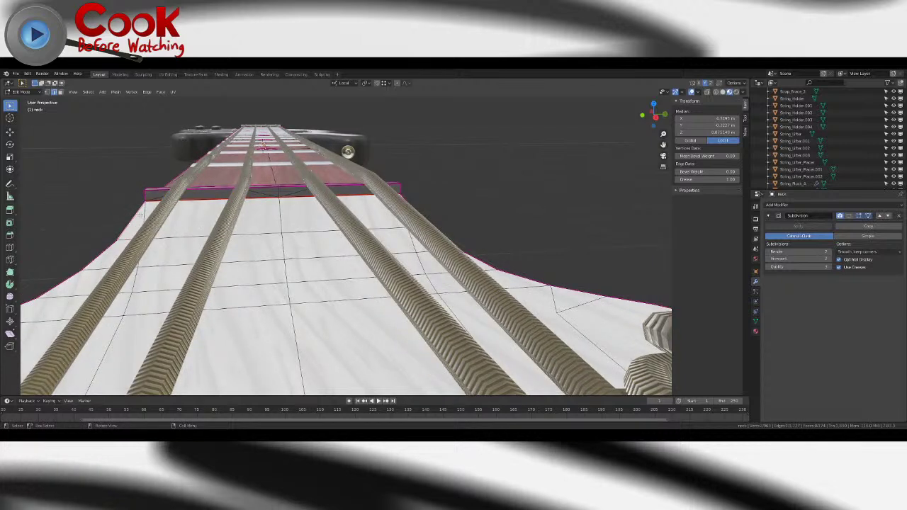
pyautogui.hotkey('alt', 'a')
pyautogui.keyDown('alt'); pyautogui.click(139, 215); pyautogui.keyUp('alt')
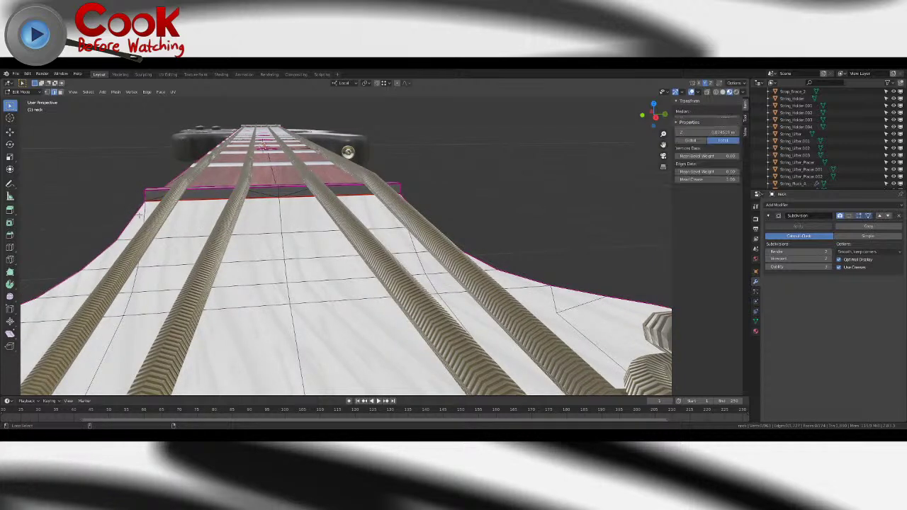
pyautogui.scroll(-7, 140, 214)
pyautogui.moveTo(140, 214); pyautogui.dragTo(287, 309, button='middle')
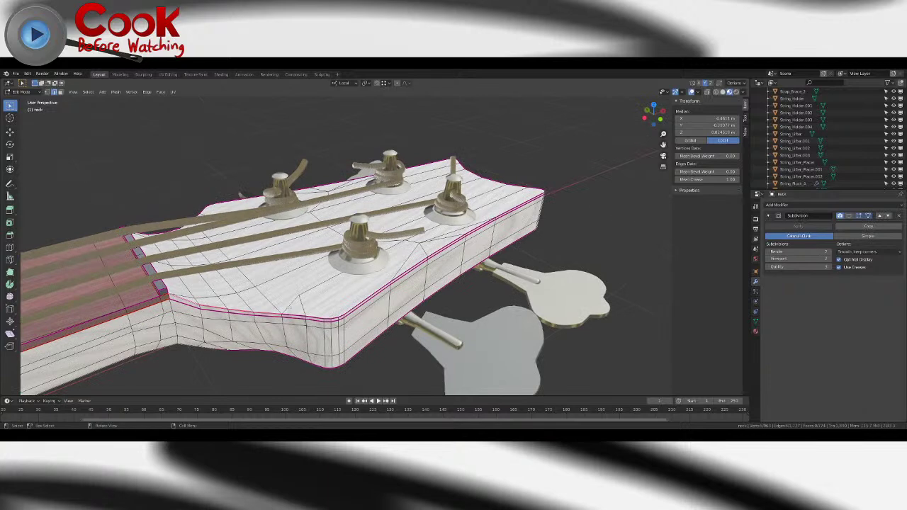
# - Extend the edge selection along the sides and notched end of the headstock's upper rim
pyautogui.keyDown('alt'); pyautogui.click(347, 312); pyautogui.keyUp('alt')
pyautogui.moveTo(284, 314); pyautogui.dragTo(245, 306, button='middle')
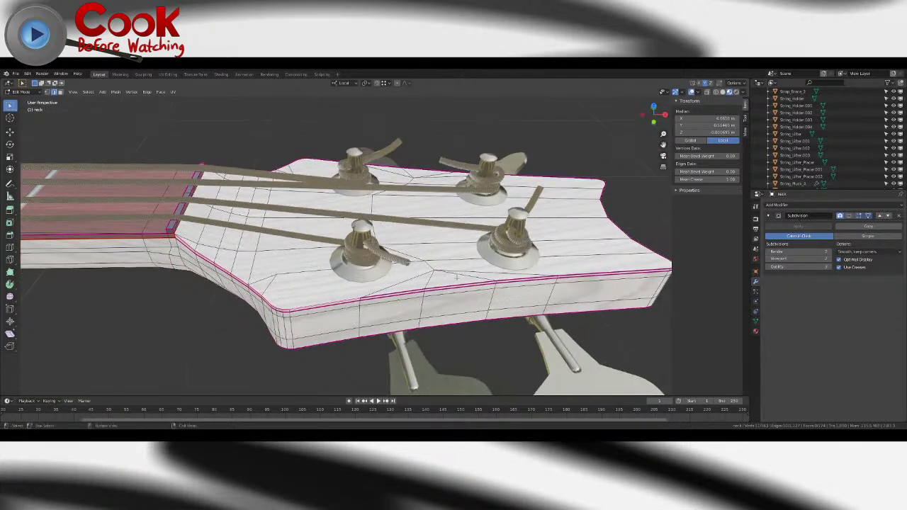
pyautogui.keyDown('alt'); pyautogui.keyDown('shift'); pyautogui.click(582, 274); pyautogui.keyUp('shift'); pyautogui.keyUp('alt')
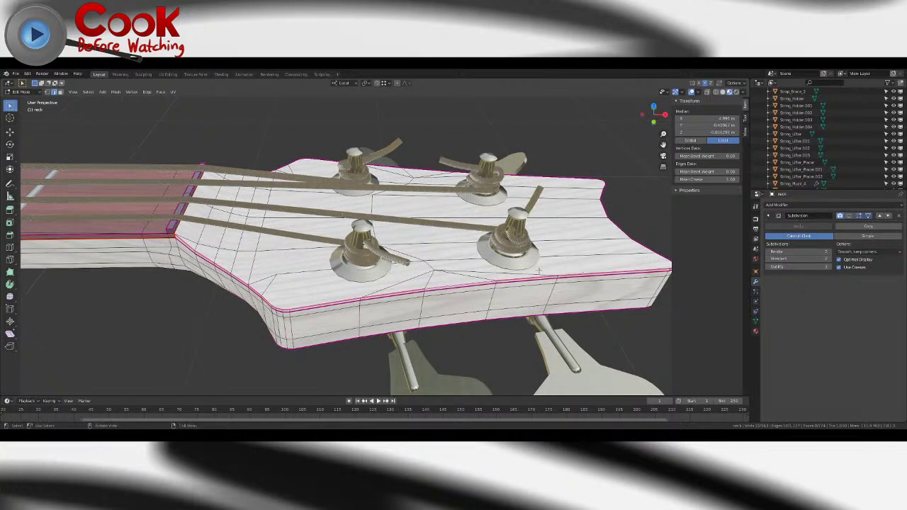
pyautogui.moveTo(564, 286); pyautogui.dragTo(469, 273, button='middle')
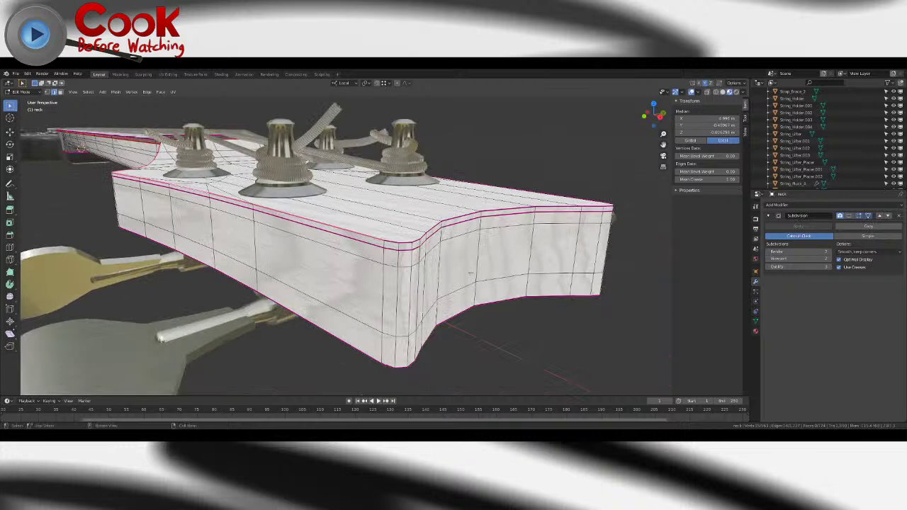
pyautogui.keyDown('alt'); pyautogui.click(457, 214); pyautogui.keyUp('alt')
pyautogui.moveTo(610, 217); pyautogui.dragTo(520, 220, button='middle')
pyautogui.keyDown('alt'); pyautogui.click(265, 281); pyautogui.keyUp('alt')
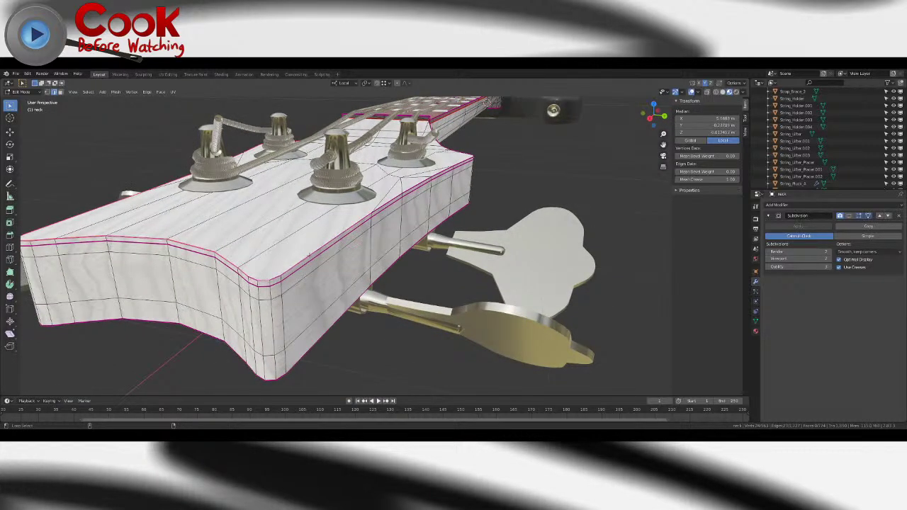
# - Switch the viewport to solid shading and mark the selected headstock outline as a seam
pyautogui.moveTo(425, 202); pyautogui.dragTo(617, 162, button='middle')
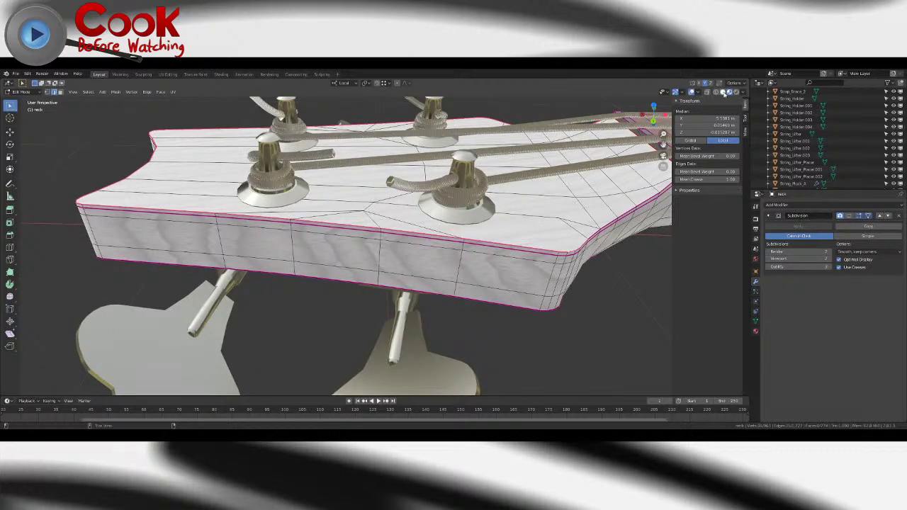
pyautogui.click(722, 92)
pyautogui.moveTo(646, 203)
pyautogui.keyDown('shift'); pyautogui.mouseDown(button='middle')
pyautogui.moveTo(482, 213)
pyautogui.moveTo(418, 236)
pyautogui.moveTo(535, 200)
pyautogui.moveTo(494, 243)
pyautogui.moveTo(406, 255)
pyautogui.mouseUp(button='middle'); pyautogui.keyUp('shift')
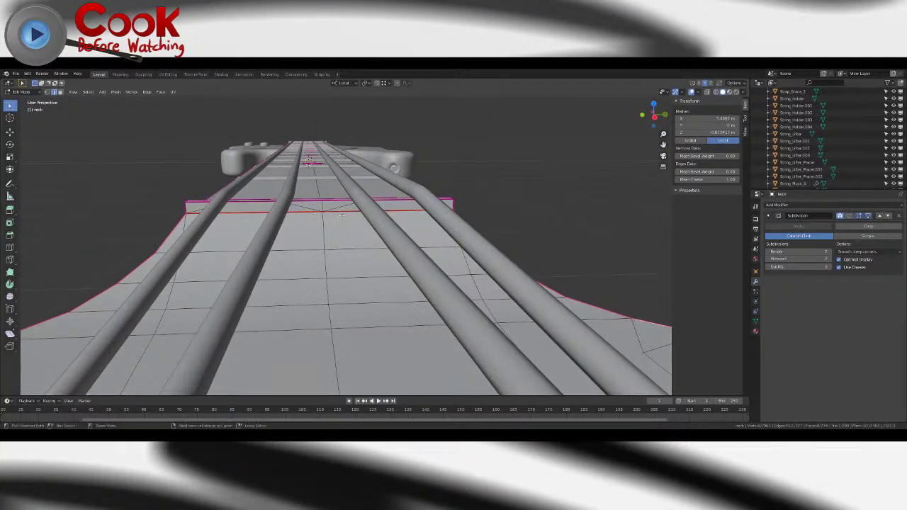
pyautogui.click(147, 92)
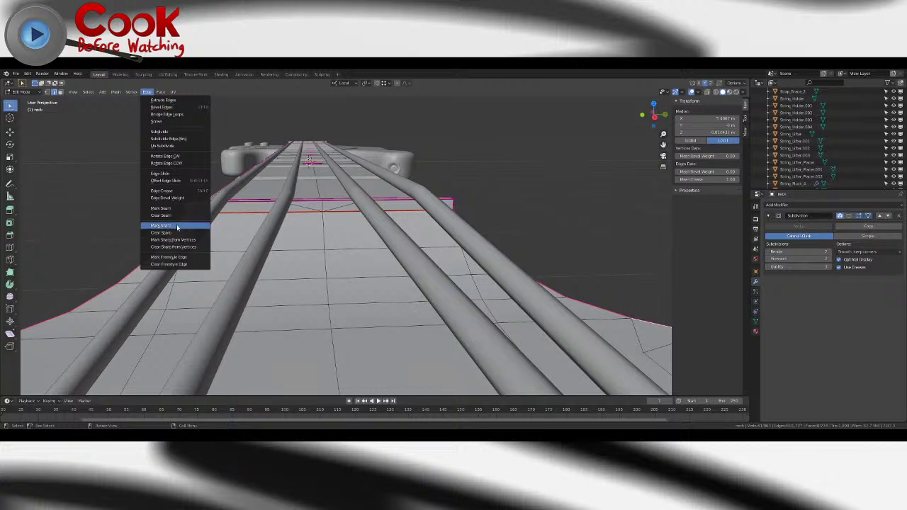
pyautogui.click(170, 212)
# - Select all faces of the headstock's top surface enclosed by the seam, using face selection
pyautogui.moveTo(234, 234); pyautogui.dragTo(338, 172, button='middle')
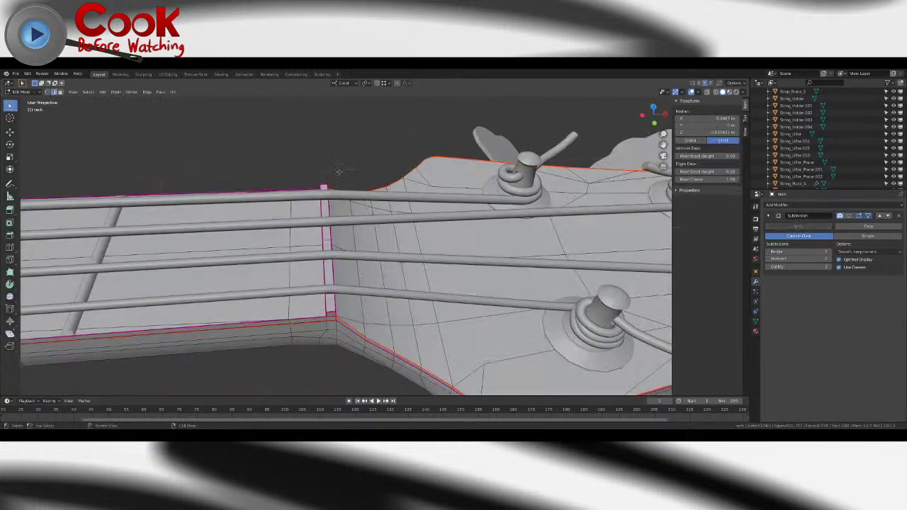
pyautogui.click(60, 92)
pyautogui.click(516, 238)
pyautogui.hotkey('ctrl', 'l')
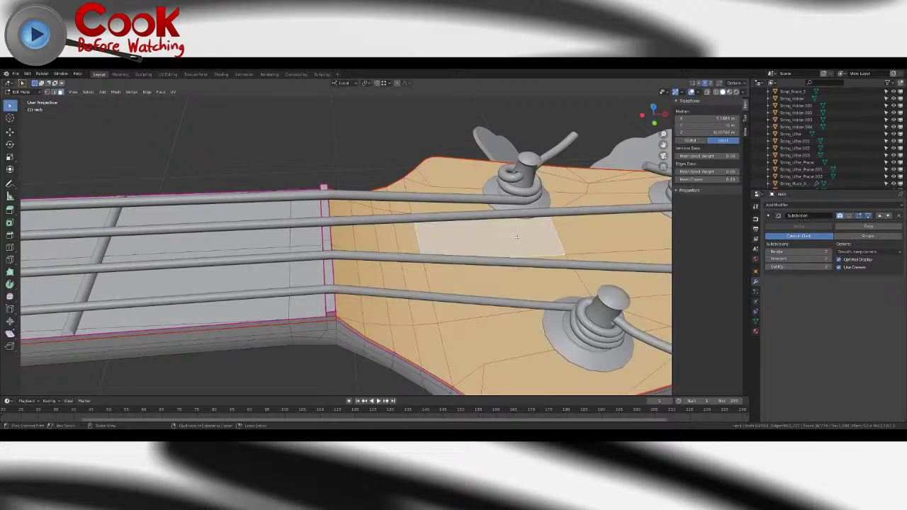
# - Split off a UV Editor beside the 3D viewport and unwrap the headstock's selected top faces
pyautogui.scroll(-6, 506, 234)
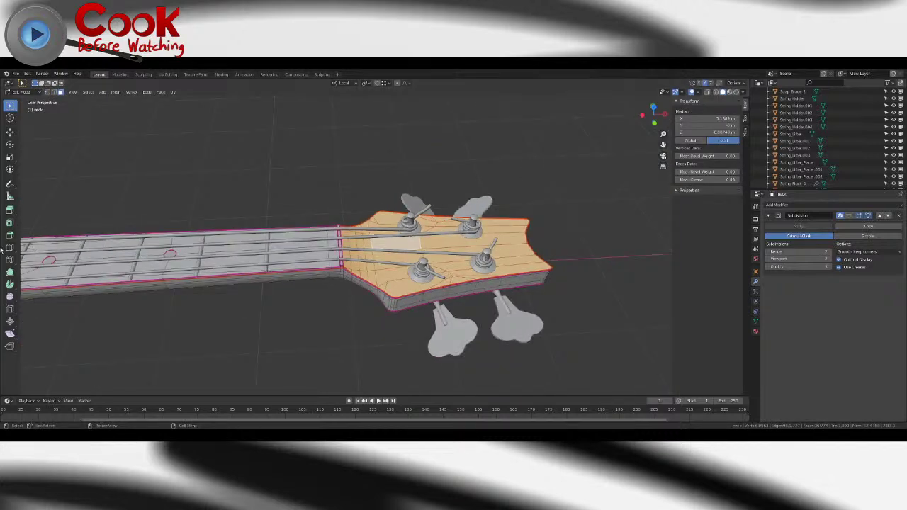
pyautogui.moveTo(3, 394); pyautogui.dragTo(337, 367)
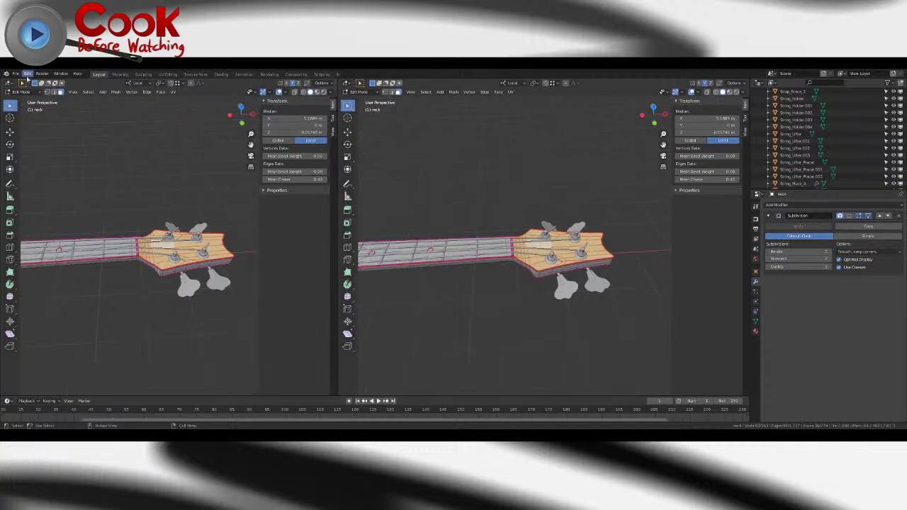
pyautogui.click(9, 82)
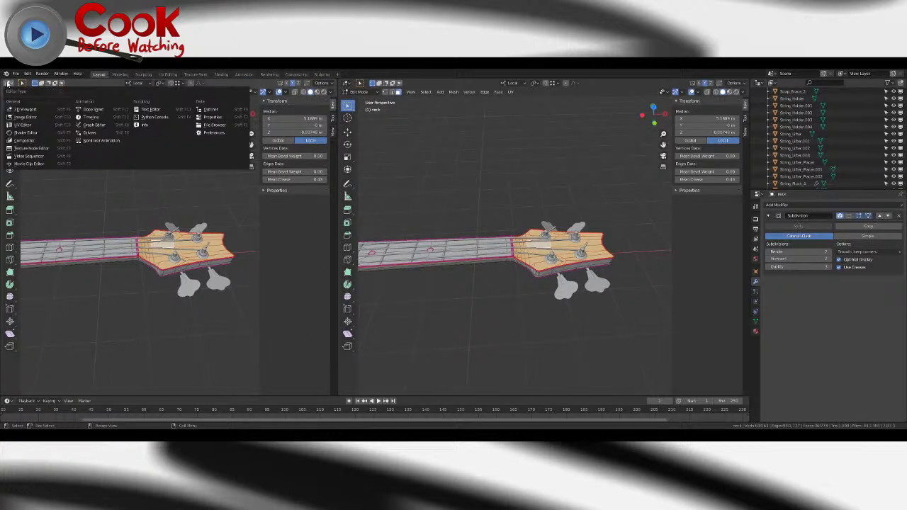
pyautogui.click(23, 125)
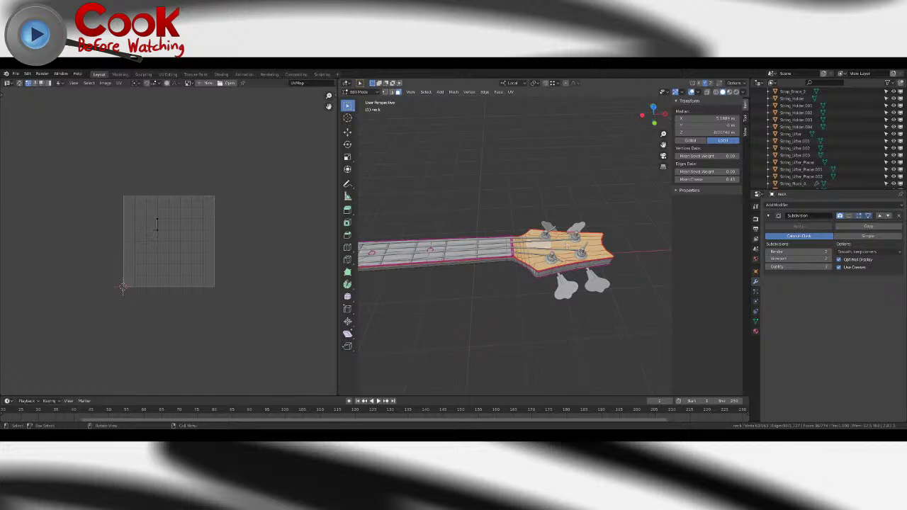
pyautogui.press('u')
pyautogui.click(566, 247)
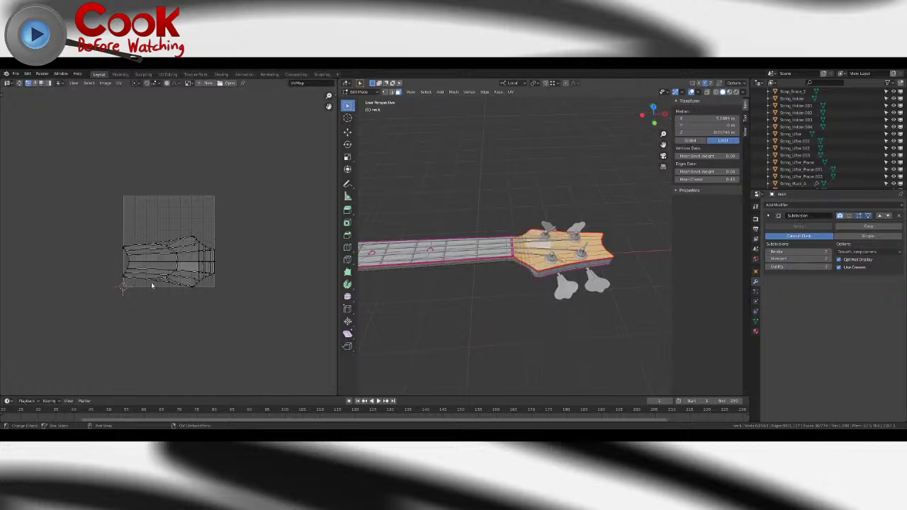
# - Select the headstock's entire UV island and rotate it by 90 degrees
pyautogui.moveTo(110, 216); pyautogui.dragTo(254, 333)
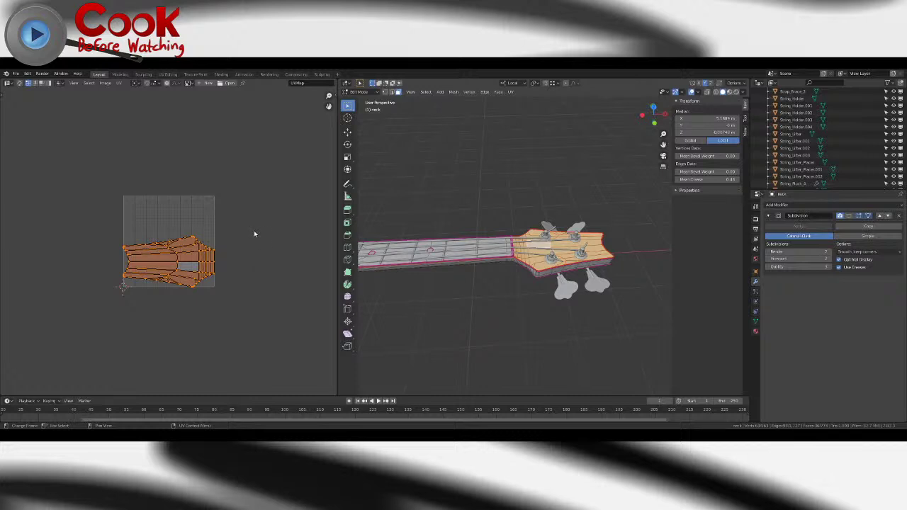
pyautogui.press('r')
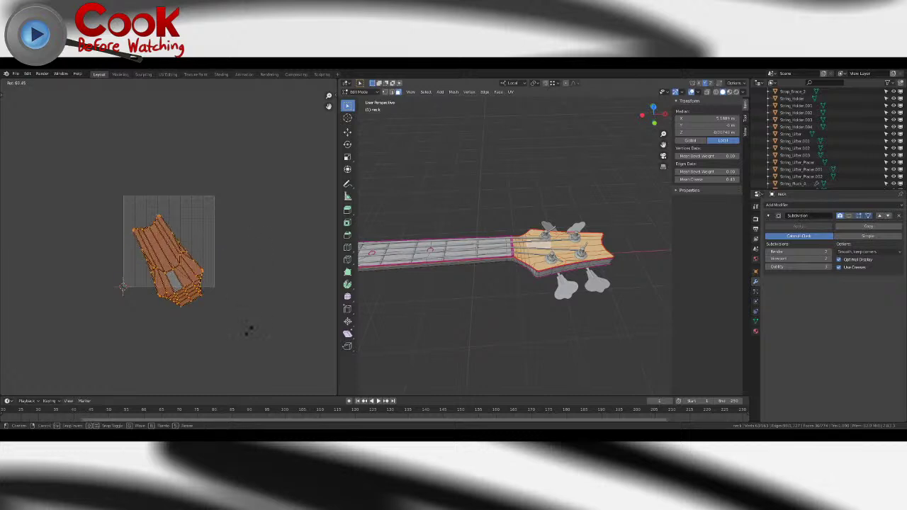
pyautogui.click(249, 330)
pyautogui.press('F9')
pyautogui.click(327, 342)
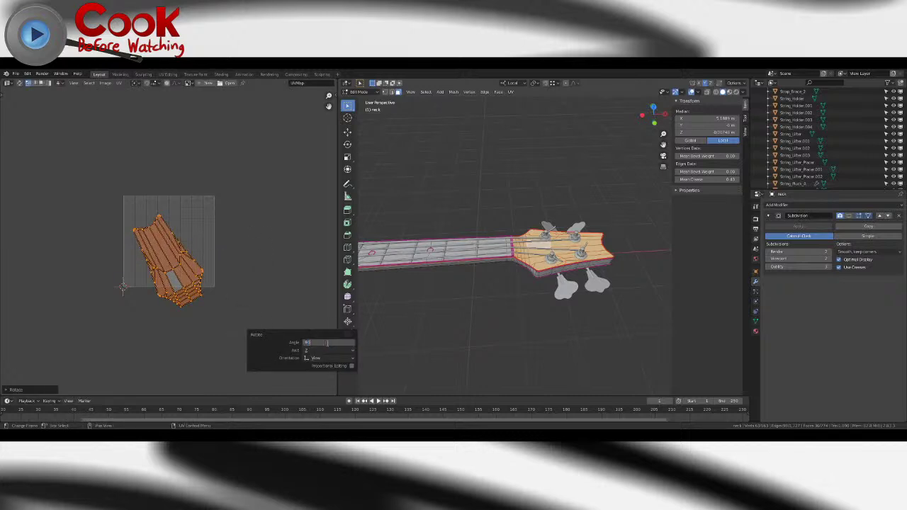
pyautogui.write('90')
pyautogui.press('Return')
# - Move the headstock's UV island along Y until its neck end sits exactly on the lower border of the UV square
pyautogui.press('g')
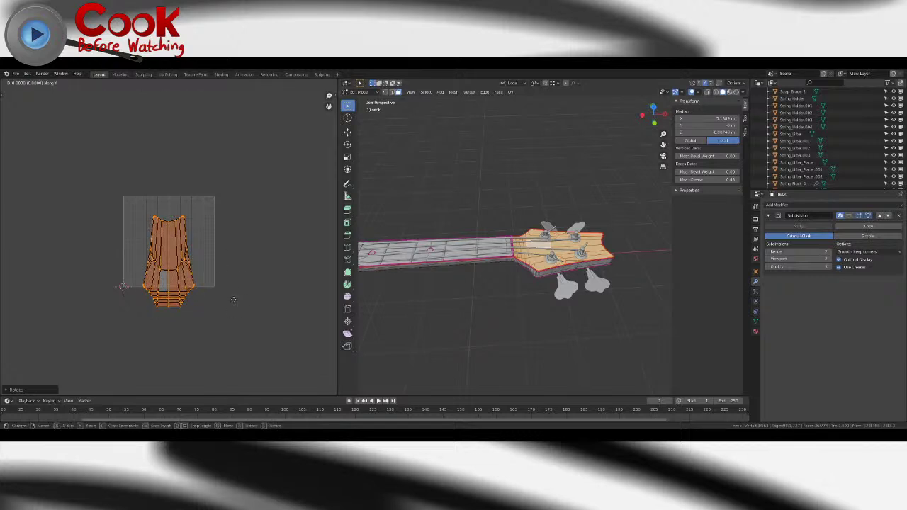
pyautogui.press('y')
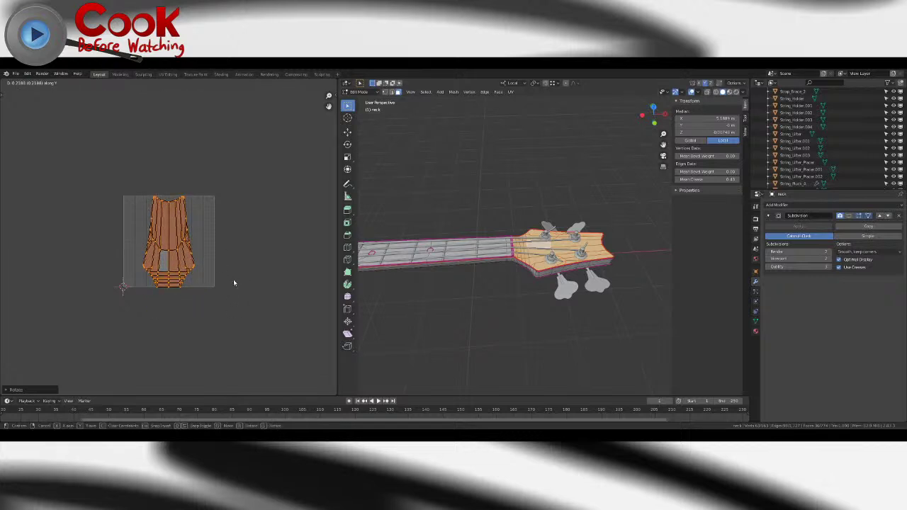
pyautogui.click(233, 279)
pyautogui.scroll(4, 177, 306)
pyautogui.scroll(8, 178, 286)
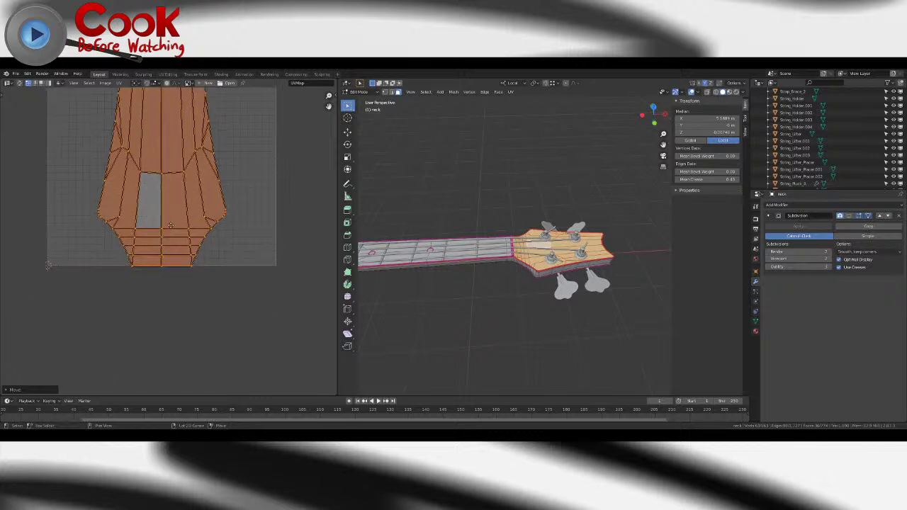
pyautogui.scroll(2, 104, 279)
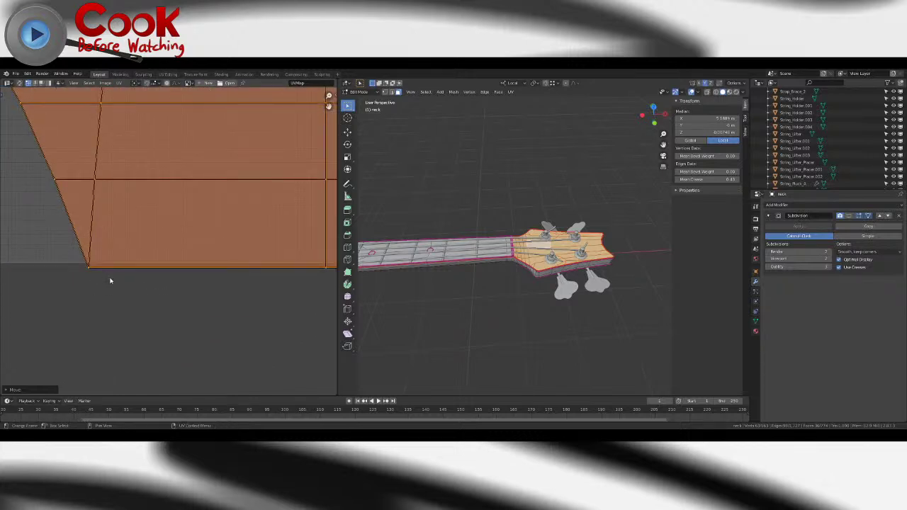
pyautogui.press('g')
pyautogui.press('y')
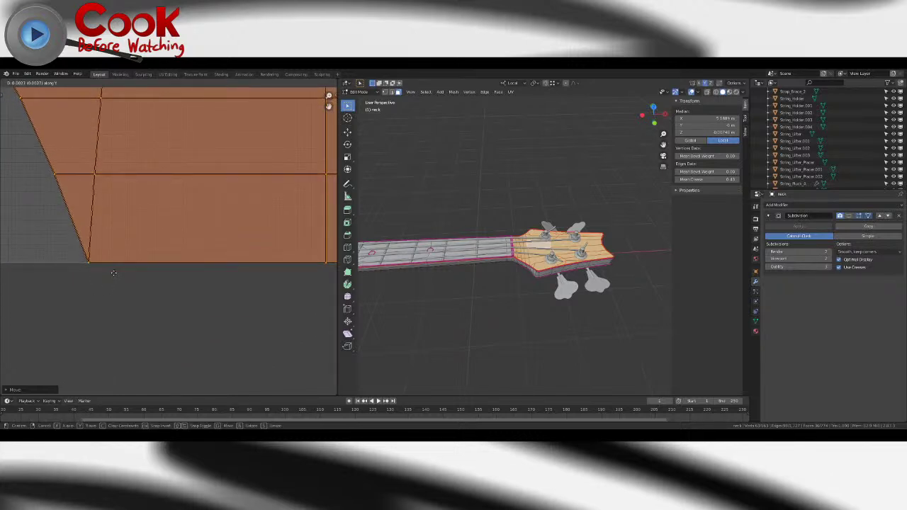
pyautogui.click(113, 272)
# - Snap the headstock's selected UVs to pixels and deselect the island
pyautogui.click(118, 82)
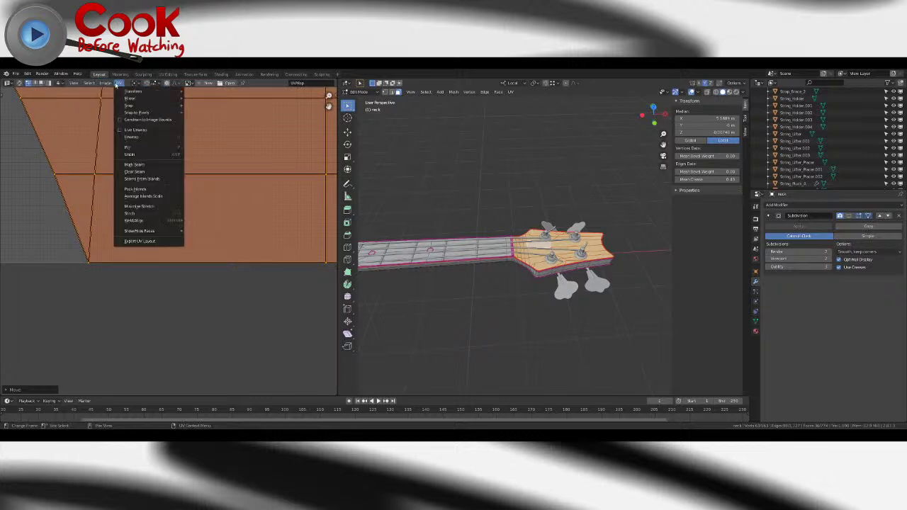
pyautogui.moveTo(89, 83)
pyautogui.moveTo(118, 83)
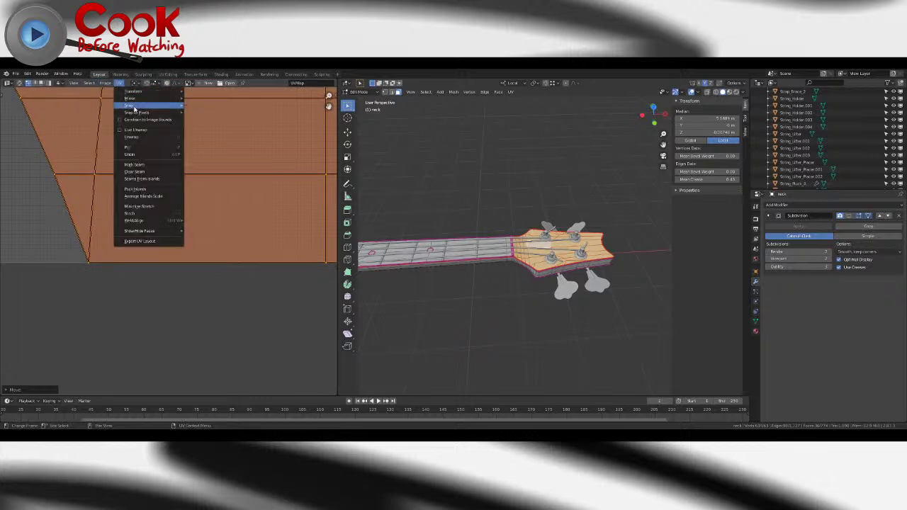
pyautogui.moveTo(141, 104)
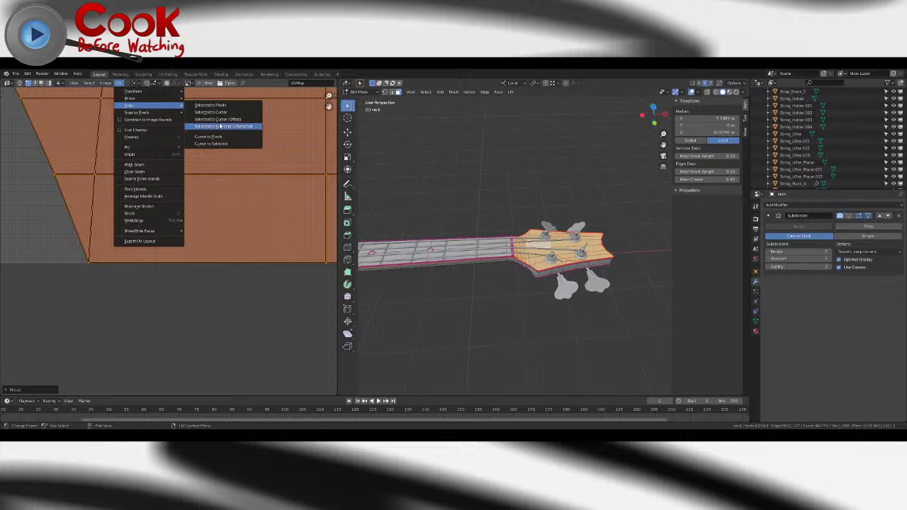
pyautogui.click(223, 107)
pyautogui.scroll(-5, 216, 185)
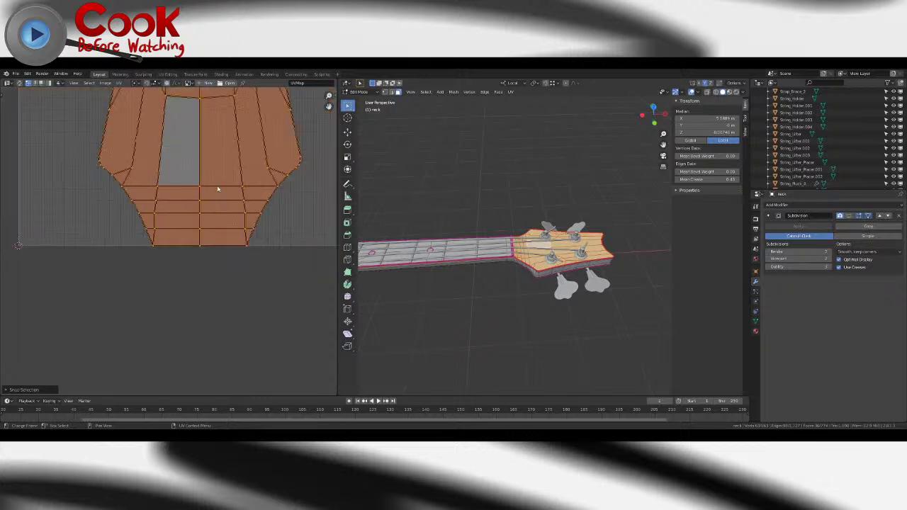
pyautogui.scroll(7, 170, 186)
pyautogui.scroll(-4, 215, 252)
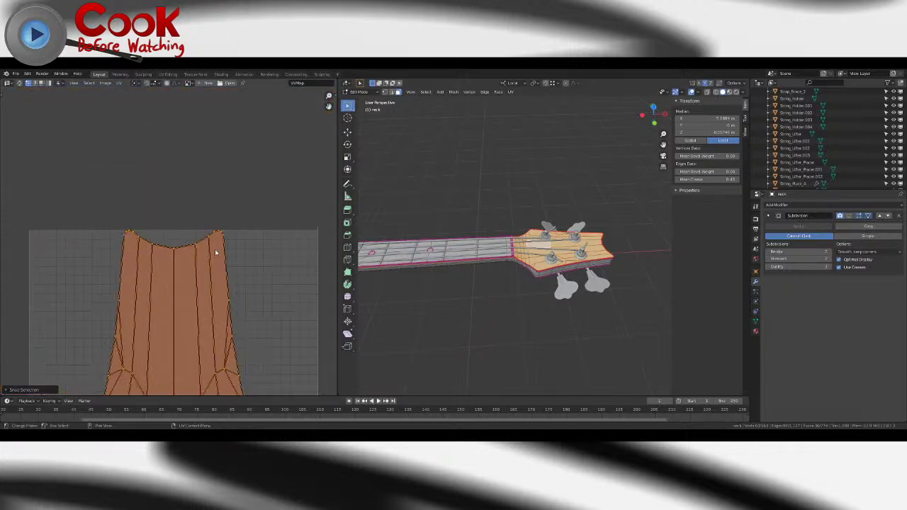
pyautogui.click(197, 192)
pyautogui.scroll(-5, 249, 255)
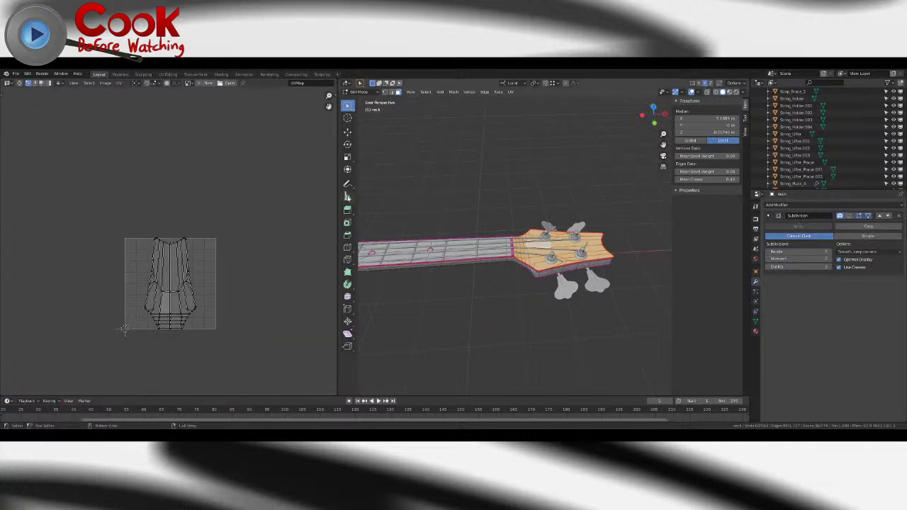
# - Leave Edit Mode on the neck and turn the UV Editor into a Shader Editor showing the Neck_Body material's nodes
pyautogui.moveTo(477, 272); pyautogui.dragTo(564, 295, button='middle')
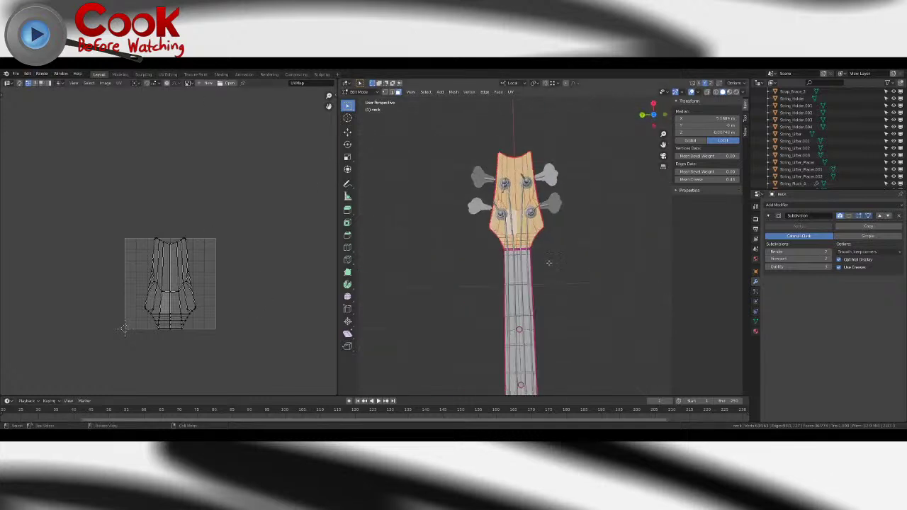
pyautogui.scroll(3, 563, 294)
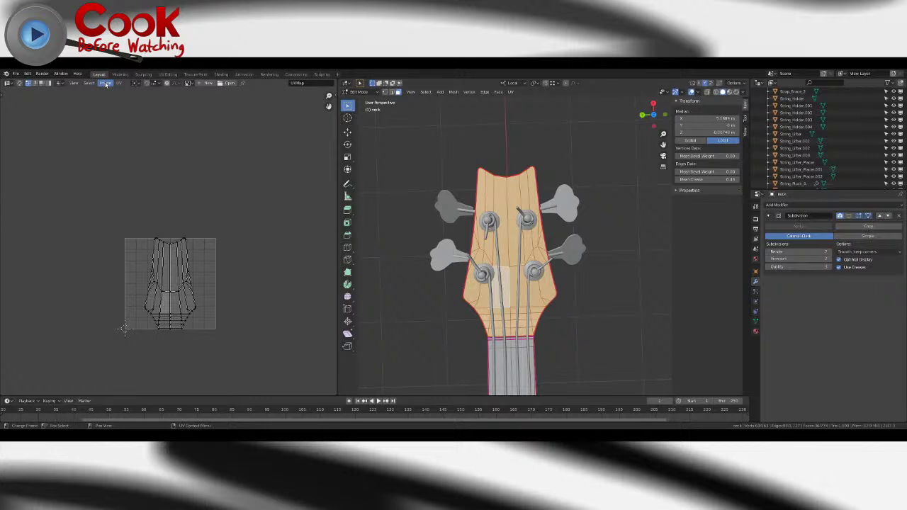
pyautogui.press('Tab')
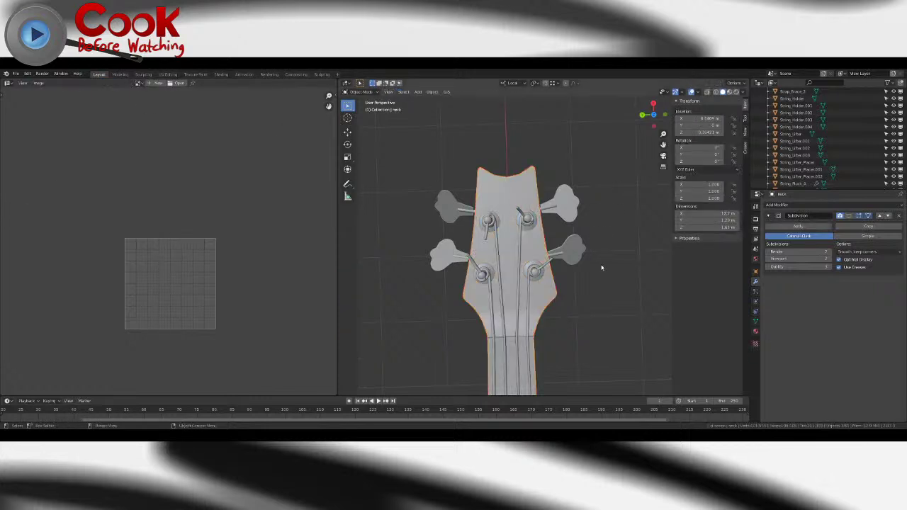
pyautogui.click(8, 82)
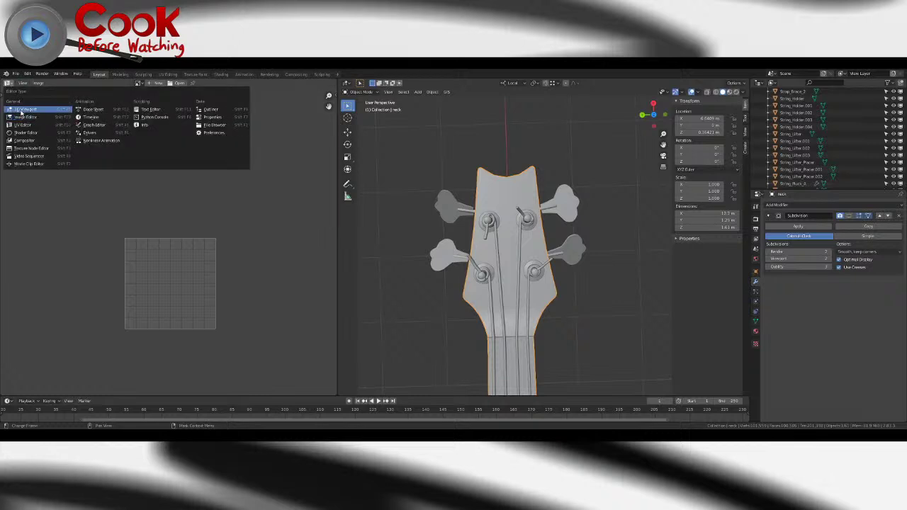
pyautogui.click(25, 132)
pyautogui.scroll(-3, 99, 264)
pyautogui.moveTo(40, 273); pyautogui.dragTo(124, 263, button='middle')
pyautogui.scroll(2, 106, 272)
pyautogui.moveTo(69, 298); pyautogui.dragTo(184, 265, button='middle')
pyautogui.scroll(4, 120, 282)
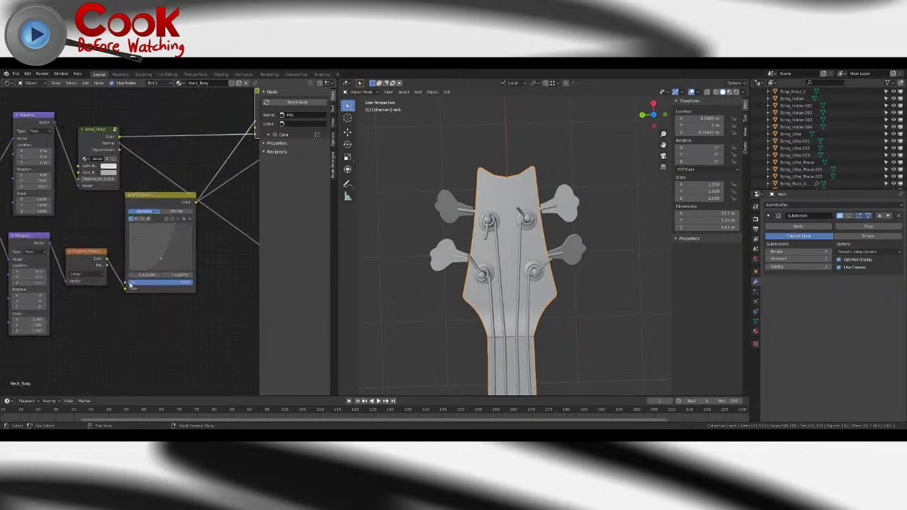
# - Spread out the Material Output, Principled BSDF and Mix nodes, deleting the extra shader node, and switch the viewport to Material Preview
pyautogui.scroll(-6, 116, 259)
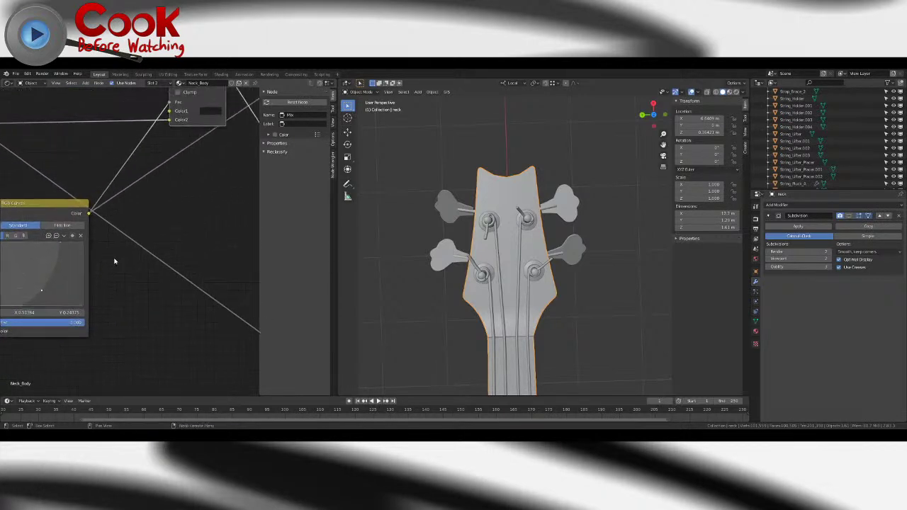
pyautogui.moveTo(172, 193); pyautogui.dragTo(252, 199)
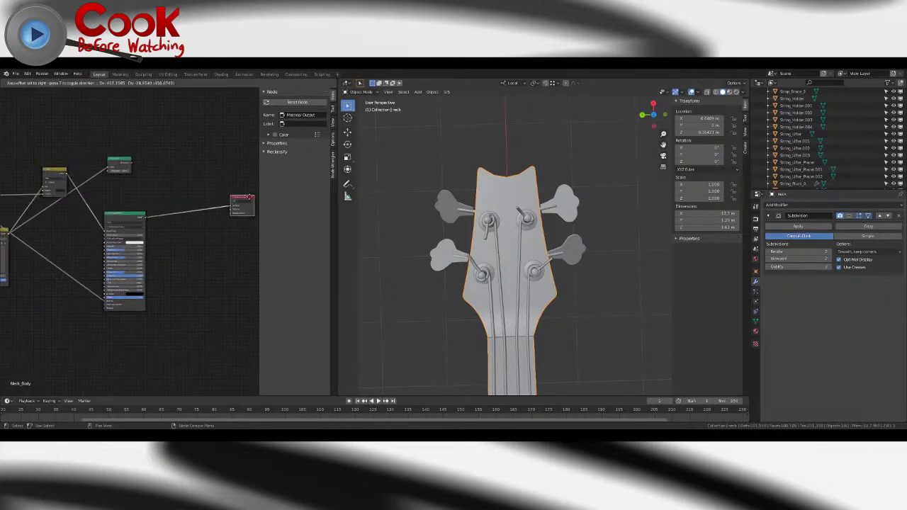
pyautogui.moveTo(125, 213); pyautogui.dragTo(197, 214)
pyautogui.moveTo(119, 165); pyautogui.dragTo(154, 171)
pyautogui.press('x')
pyautogui.moveTo(58, 172); pyautogui.dragTo(111, 168)
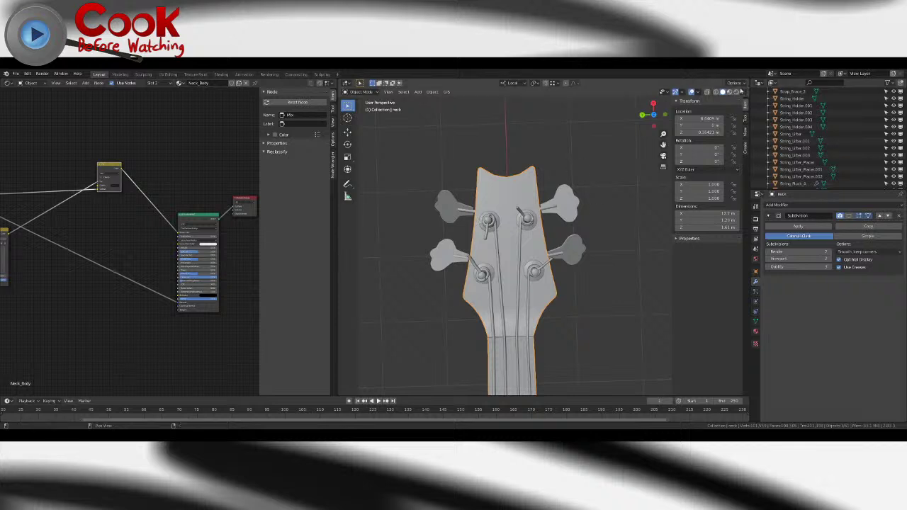
pyautogui.click(730, 92)
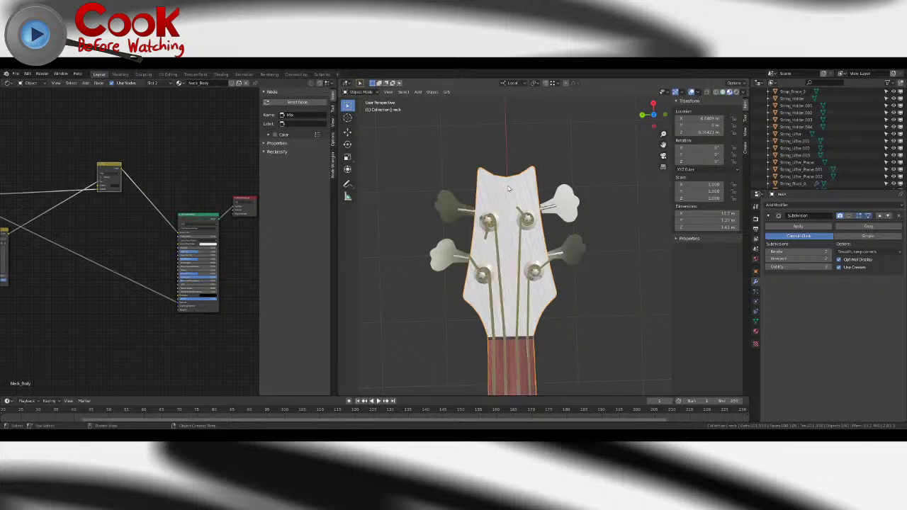
pyautogui.click(85, 83)
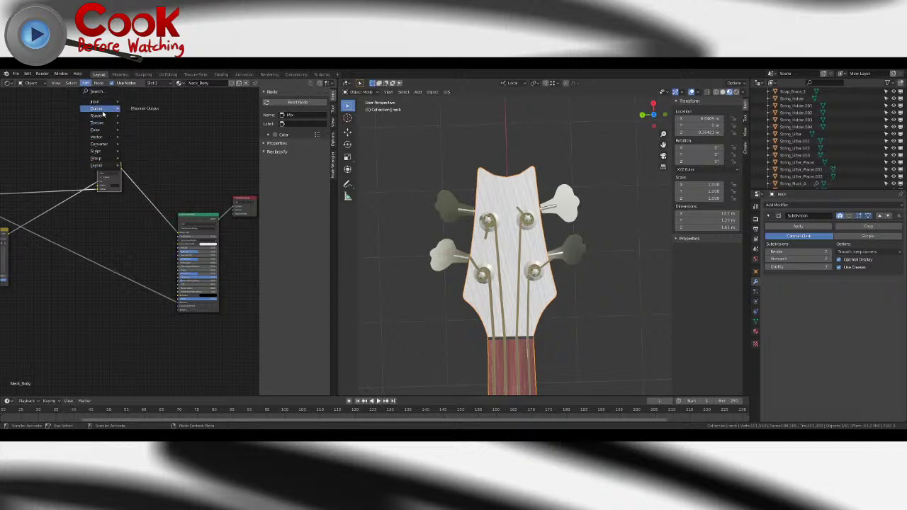
pyautogui.moveTo(96, 101)
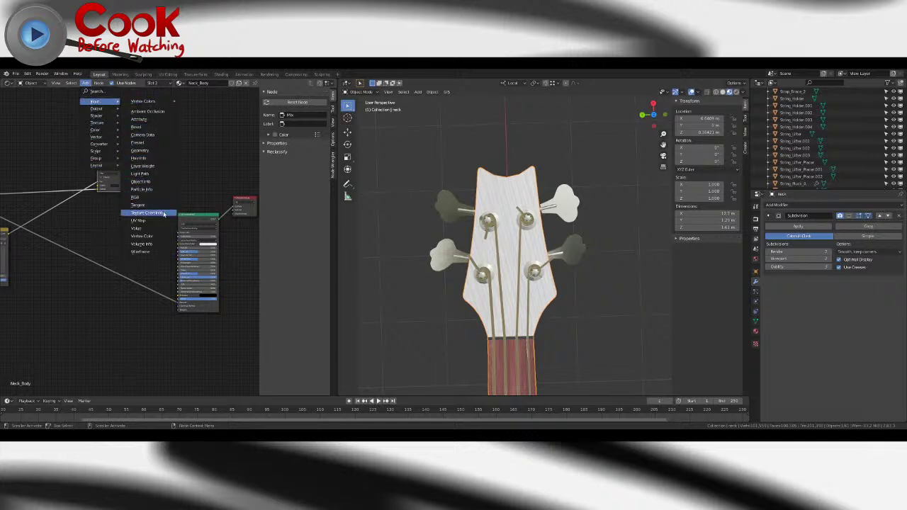
pyautogui.click(148, 212)
pyautogui.click(60, 258)
pyautogui.moveTo(60, 258); pyautogui.dragTo(226, 246, button='middle')
pyautogui.press('Delete')
# - Add an Image Texture node below the wood nodes and feed its Vector input from the Texture Coordinate node's UV output
pyautogui.click(85, 82)
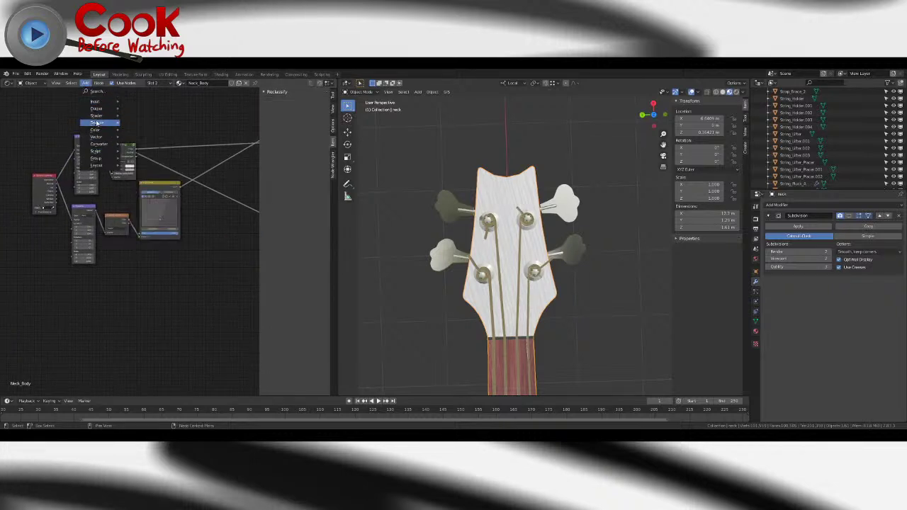
pyautogui.moveTo(97, 123)
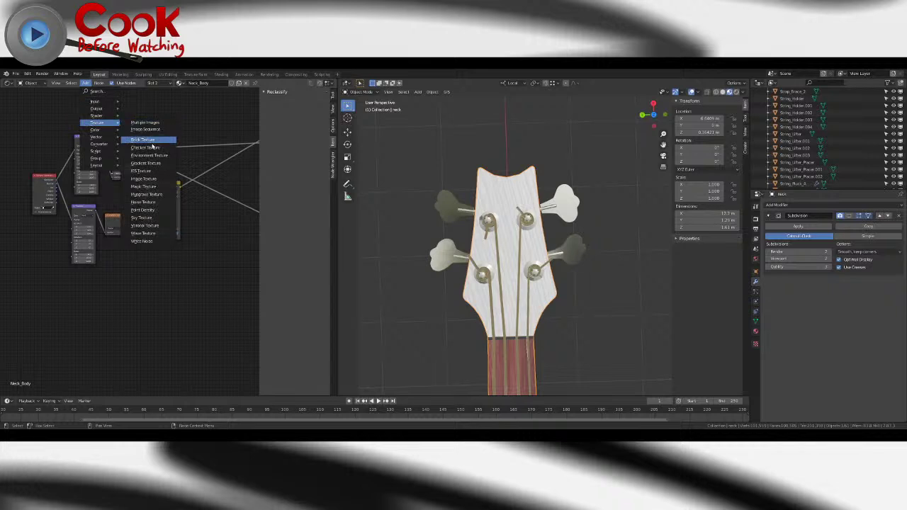
pyautogui.click(154, 186)
pyautogui.click(150, 291)
pyautogui.click(46, 182)
pyautogui.moveTo(45, 182); pyautogui.dragTo(132, 318)
pyautogui.moveTo(41, 262); pyautogui.dragTo(132, 299)
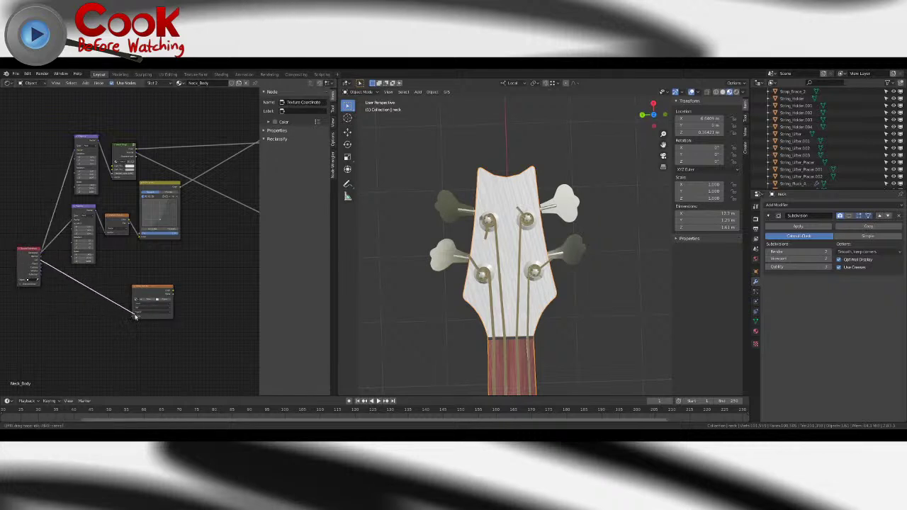
# - Add a MixRGB node between the new Image Texture node and the Principled BSDF
pyautogui.moveTo(165, 287); pyautogui.dragTo(25, 283, button='middle')
pyautogui.moveTo(44, 248); pyautogui.dragTo(97, 251, button='middle')
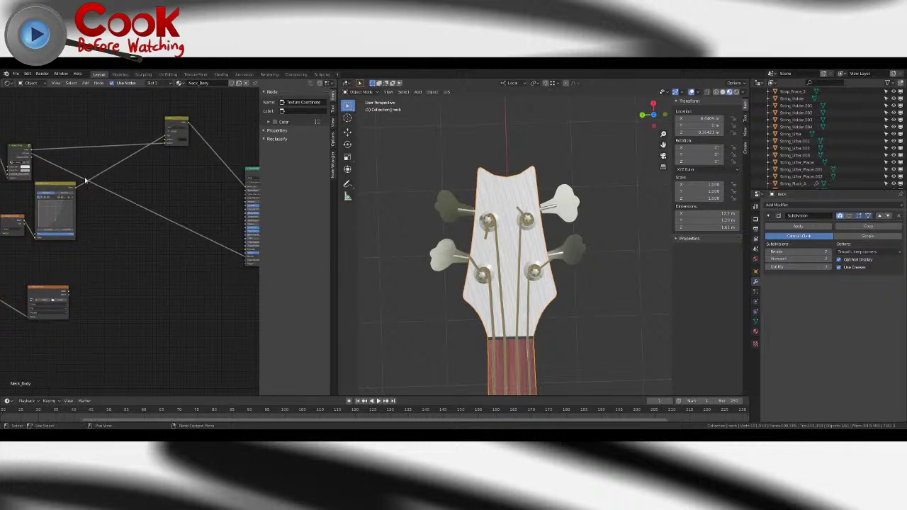
pyautogui.click(86, 83)
pyautogui.moveTo(99, 130)
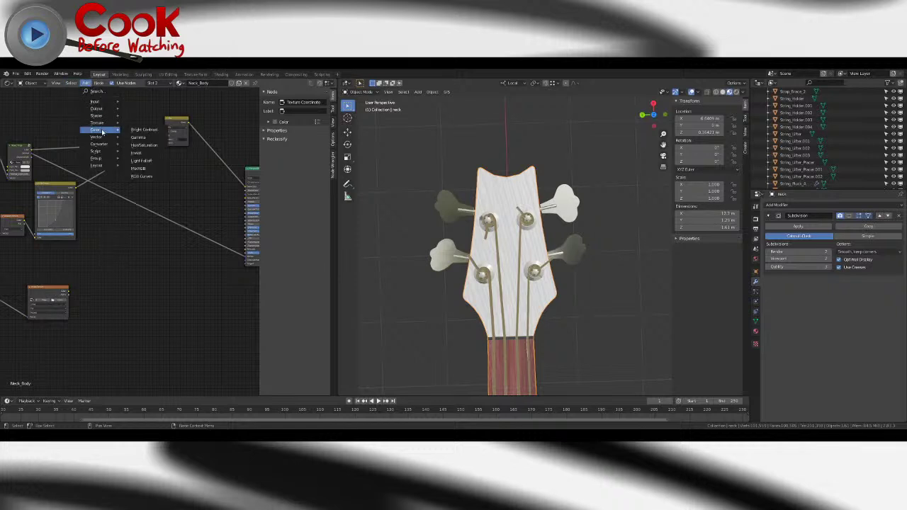
pyautogui.click(141, 172)
pyautogui.click(120, 261)
pyautogui.moveTo(76, 189); pyautogui.dragTo(95, 223)
# - Move the original Mix node and the Principled BSDF closer to the wood nodes, deleting the newly added MixRGB node
pyautogui.moveTo(171, 123); pyautogui.dragTo(120, 128)
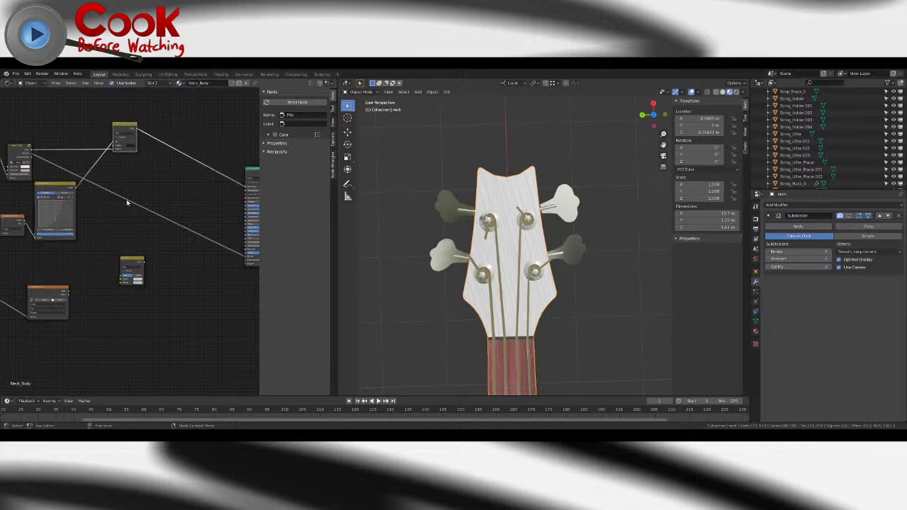
pyautogui.click(124, 261)
pyautogui.press('x')
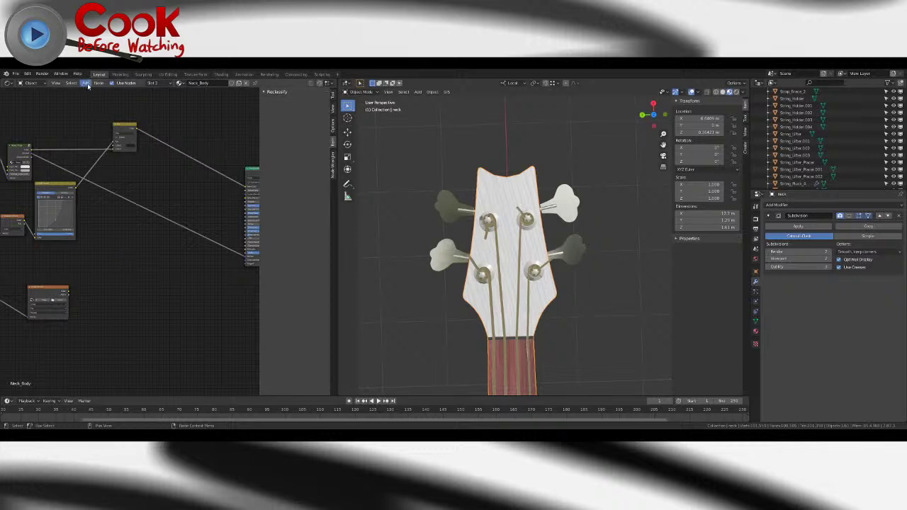
pyautogui.moveTo(249, 169); pyautogui.dragTo(164, 139)
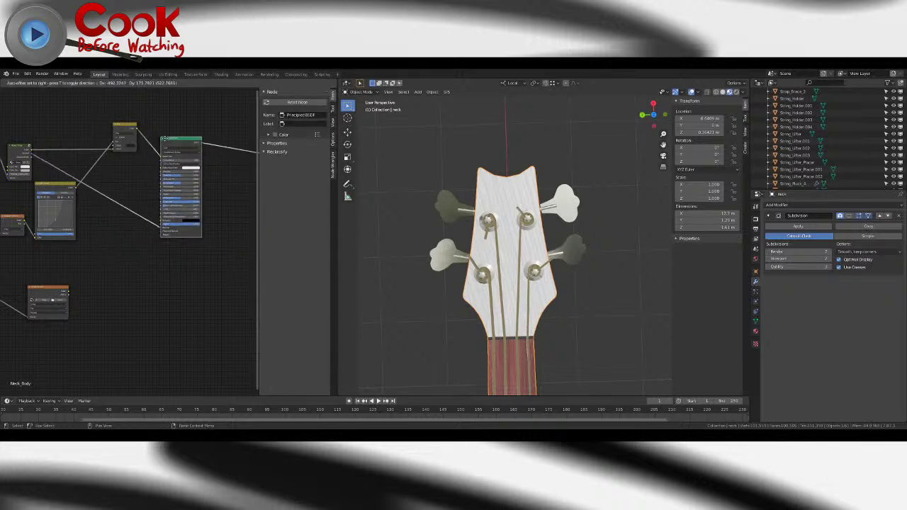
pyautogui.click(164, 139)
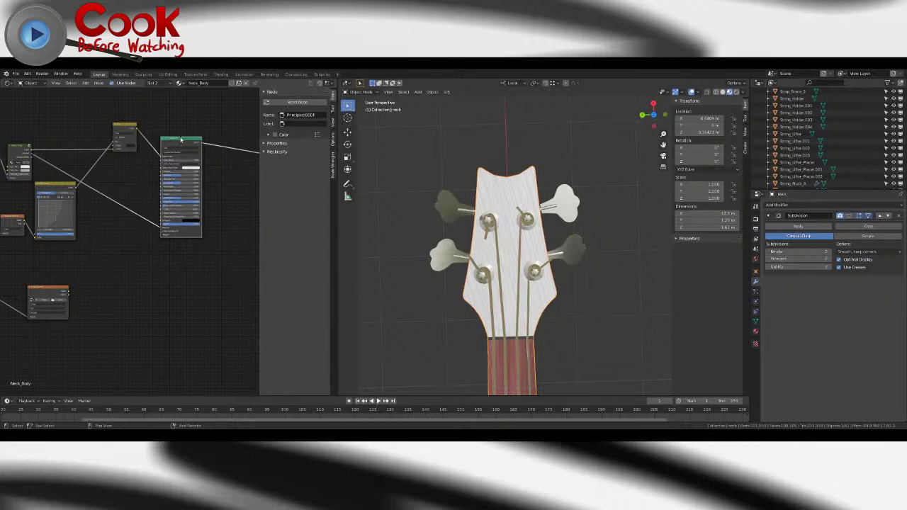
# - Duplicate the Principled BSDF node and place the copy below the original, beside the Image Texture node
pyautogui.hotkey('shift', 'd')
pyautogui.click(193, 288)
pyautogui.moveTo(181, 300); pyautogui.dragTo(177, 267)
pyautogui.moveTo(185, 326); pyautogui.dragTo(185, 263, button='middle')
pyautogui.scroll(3, 184, 263)
pyautogui.click(185, 263)
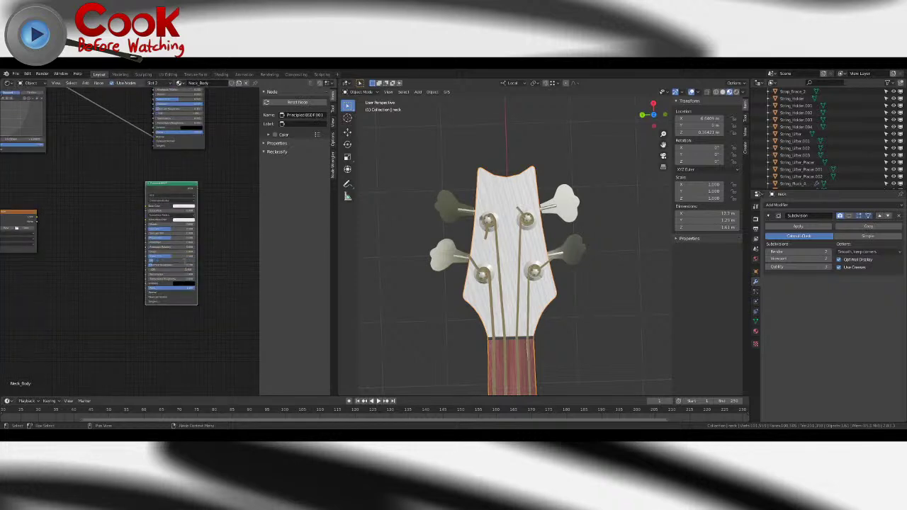
# - Set the Metallic value of the duplicated Principled BSDF to 1
pyautogui.write('1')
pyautogui.press('Return')
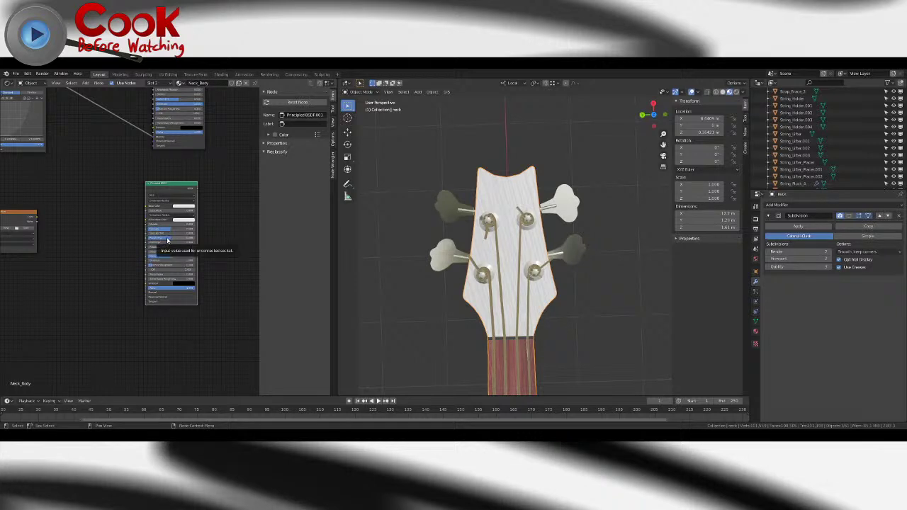
pyautogui.moveTo(168, 225); pyautogui.dragTo(213, 225)
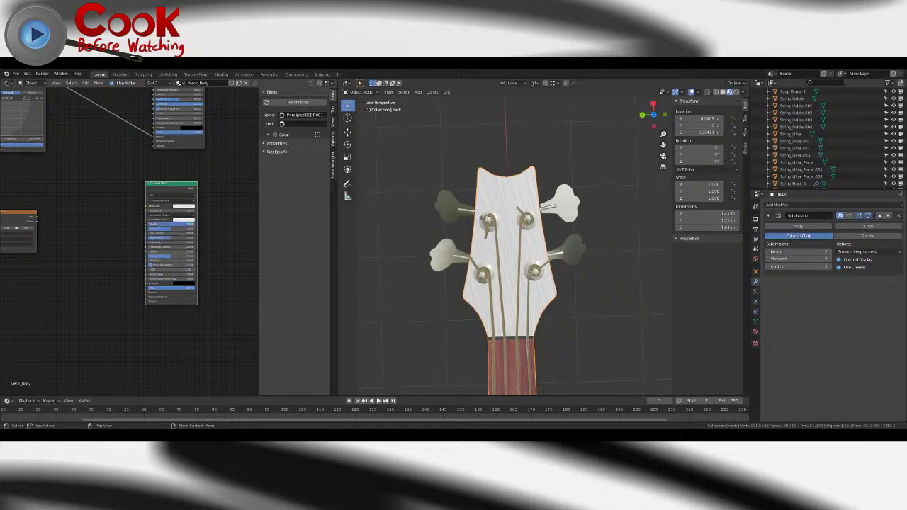
pyautogui.scroll(-3, 204, 216)
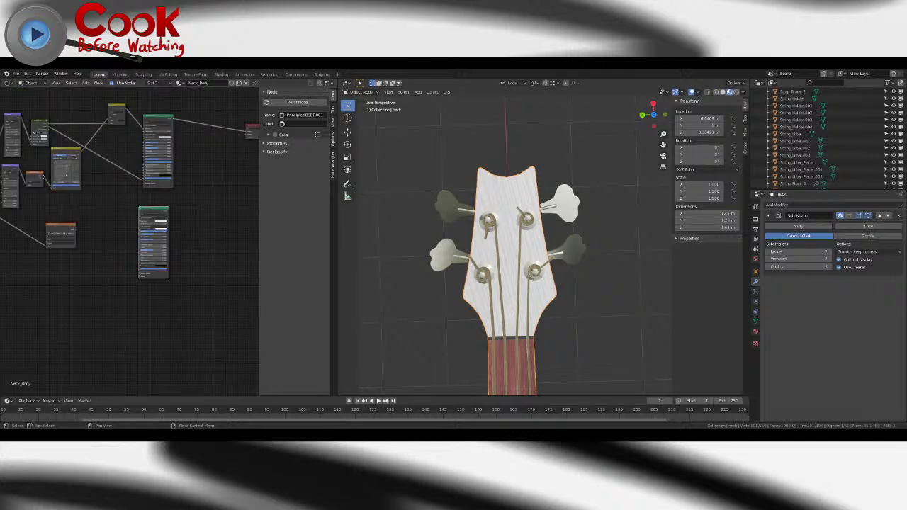
pyautogui.click(85, 83)
pyautogui.moveTo(99, 115)
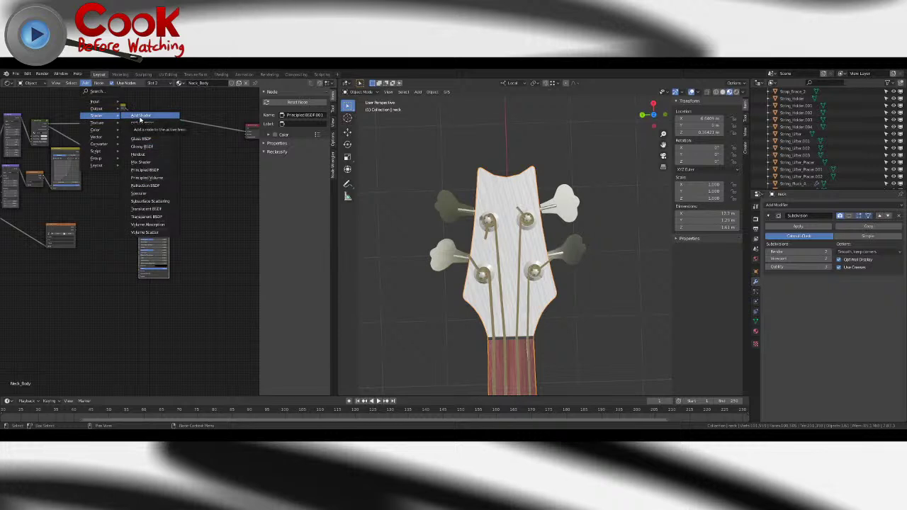
pyautogui.click(141, 115)
pyautogui.click(205, 187)
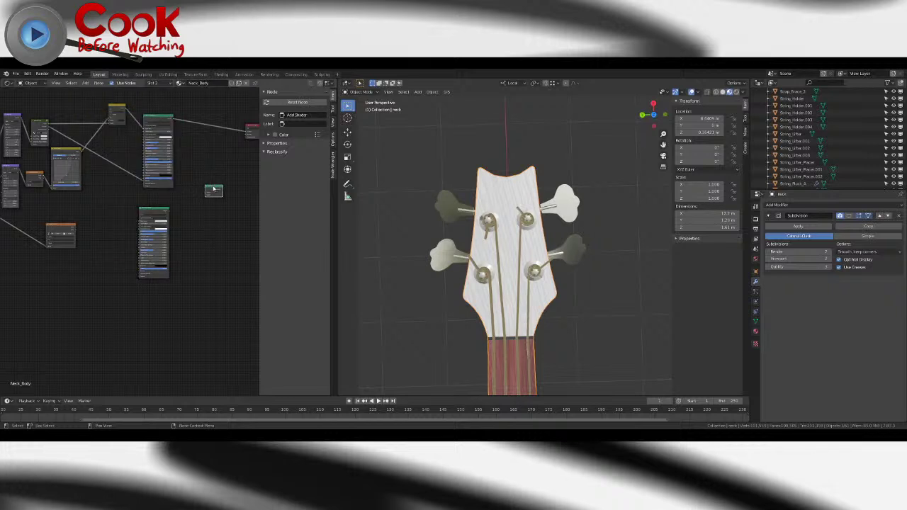
pyautogui.press('Delete')
# - Add a Mix Shader node to the right of the two Principled BSDF nodes
pyautogui.click(85, 83)
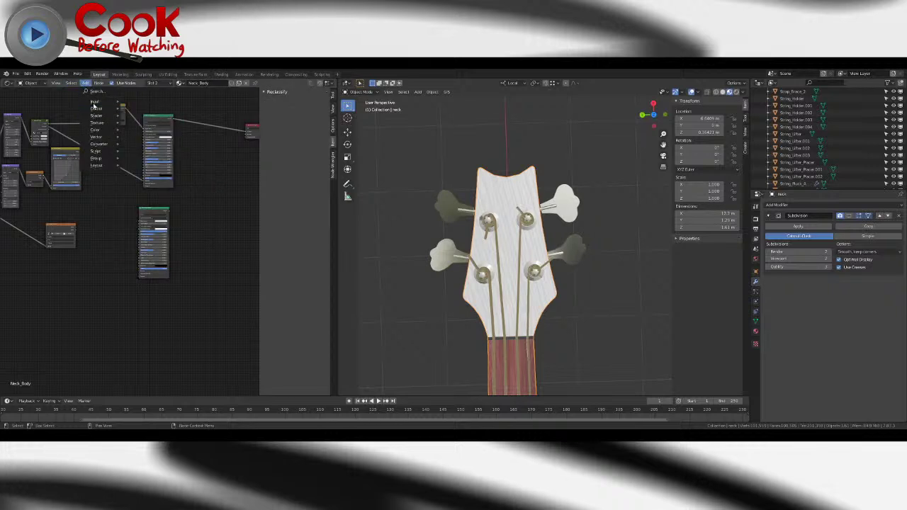
pyautogui.moveTo(95, 103)
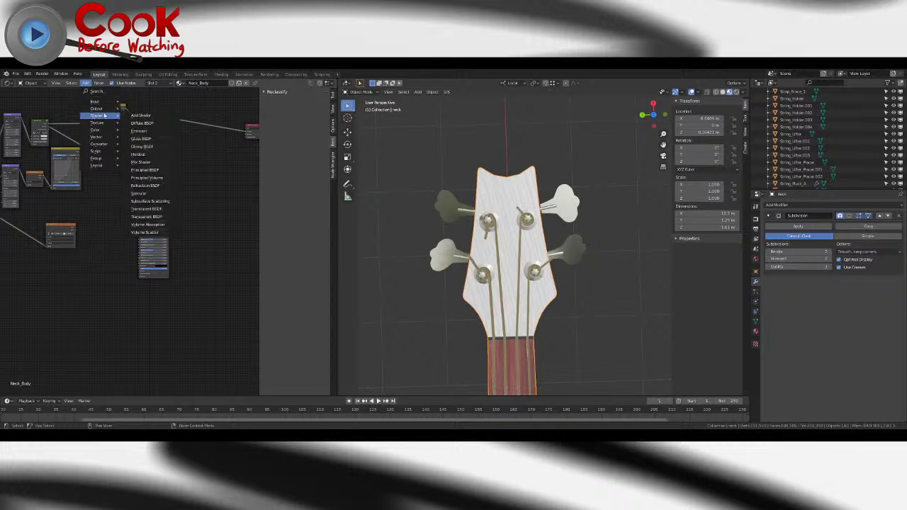
pyautogui.click(150, 163)
pyautogui.scroll(4, 196, 255)
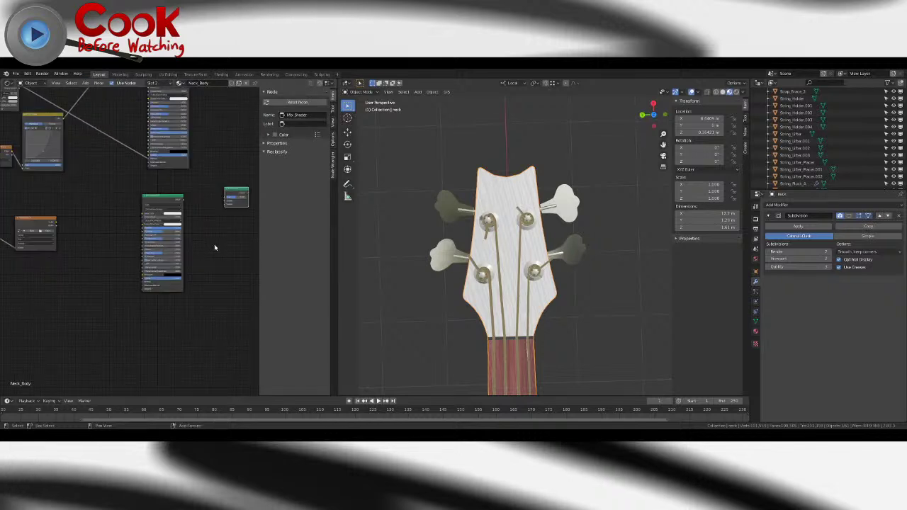
pyautogui.moveTo(216, 247); pyautogui.dragTo(114, 243, button='middle')
pyautogui.scroll(3, 101, 190)
pyautogui.click(68, 185)
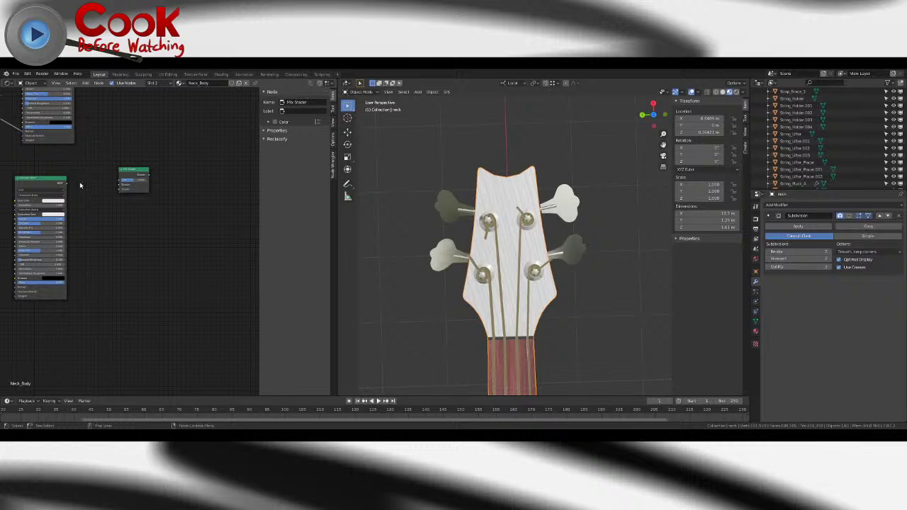
# - Connect the original Principled BSDF to the Mix Shader's first Shader input and the duplicated one to its second
pyautogui.moveTo(67, 184); pyautogui.dragTo(119, 190)
pyautogui.moveTo(104, 154); pyautogui.dragTo(121, 231, button='middle')
pyautogui.scroll(-2, 108, 182)
pyautogui.moveTo(98, 124); pyautogui.dragTo(139, 260)
# - Add the metal colours node group and place it between the Image Texture node and the lower Principled BSDF
pyautogui.click(85, 83)
pyautogui.moveTo(95, 157)
pyautogui.click(148, 175)
pyautogui.click(197, 187)
pyautogui.scroll(-1, 161, 214)
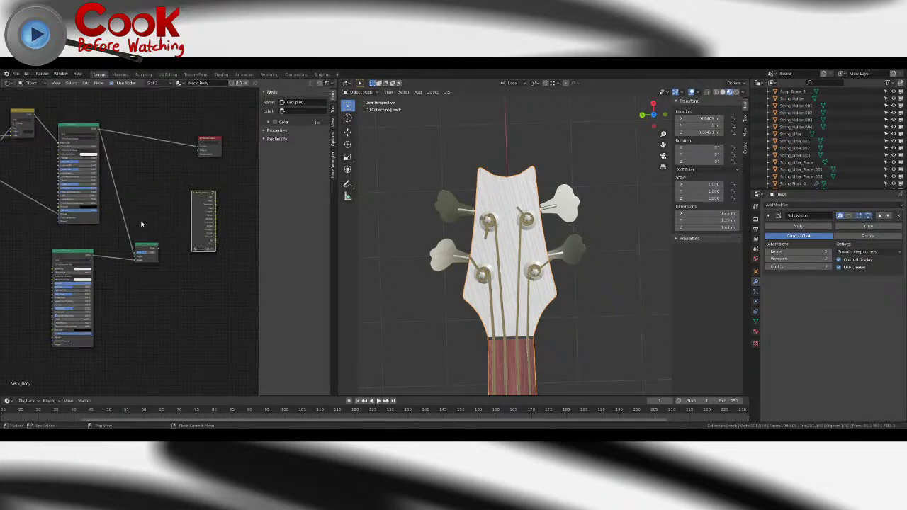
pyautogui.scroll(-3, 161, 214)
pyautogui.moveTo(162, 214); pyautogui.dragTo(183, 196, button='middle')
pyautogui.moveTo(214, 177); pyautogui.dragTo(66, 271)
# - Connect the metal colours group's Brass output to the lower Principled BSDF's Base Color
pyautogui.press('Tab')
pyautogui.press('Tab')
pyautogui.scroll(8, 119, 244)
pyautogui.moveTo(79, 292); pyautogui.dragTo(131, 222, button='middle')
pyautogui.scroll(2, 133, 225)
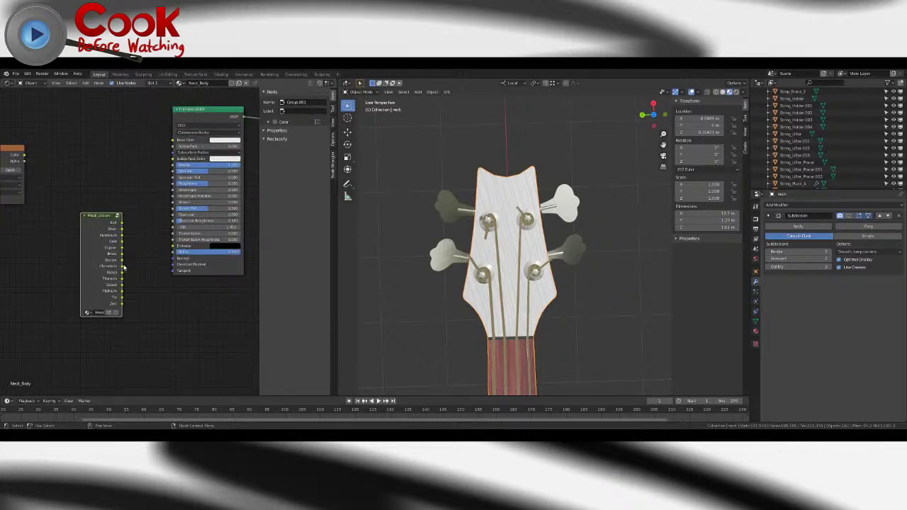
pyautogui.moveTo(122, 253); pyautogui.dragTo(173, 141)
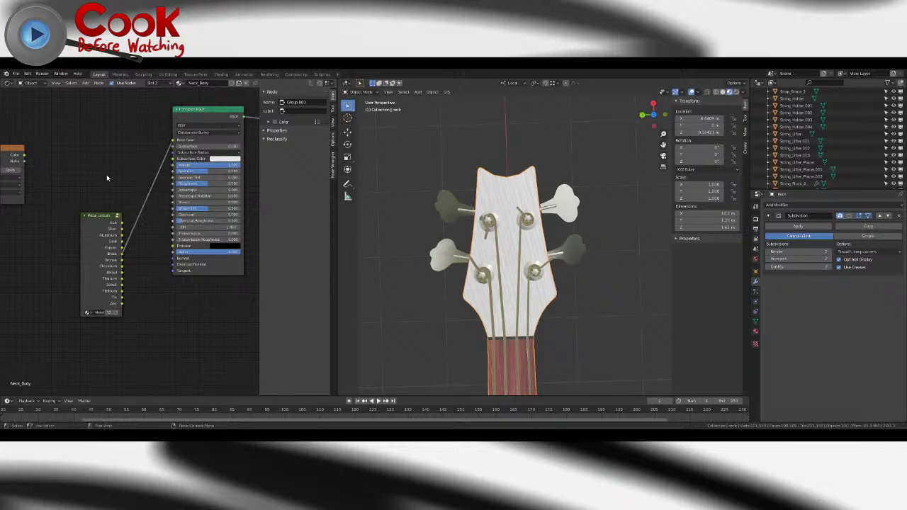
# - Adjust the Roughness value of the lower Principled BSDF
pyautogui.scroll(-2, 106, 172)
pyautogui.scroll(-3, 116, 169)
pyautogui.moveTo(124, 181); pyautogui.dragTo(107, 189, button='middle')
pyautogui.scroll(3, 135, 190)
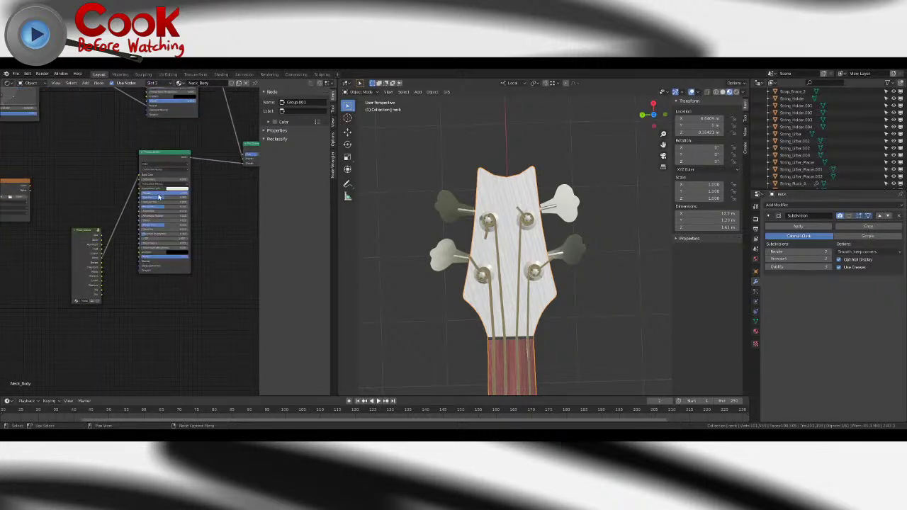
pyautogui.scroll(2, 186, 205)
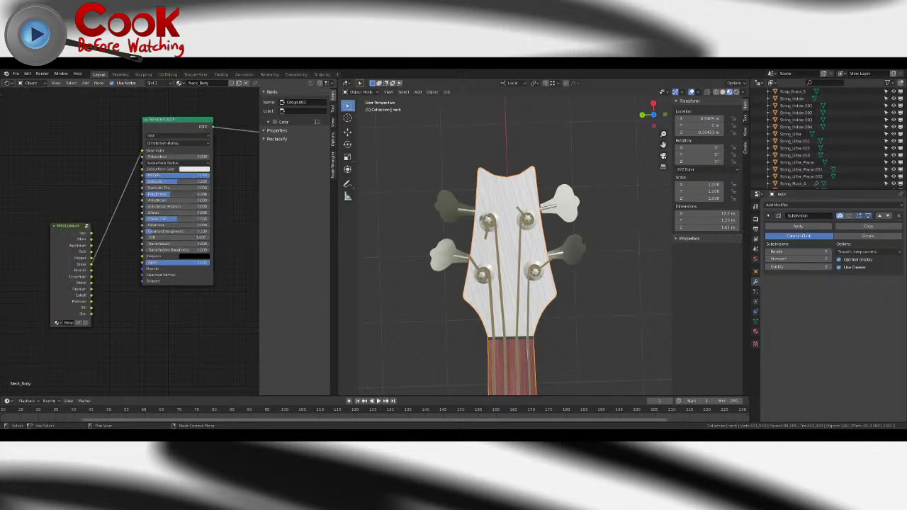
pyautogui.click(199, 194)
pyautogui.press('Return')
pyautogui.click(202, 194)
pyautogui.press('Return')
# - Space out the nodes by lowering the brass Principled BSDF and its metal colours group and raising the Mix Shader
pyautogui.scroll(-4, 99, 173)
pyautogui.moveTo(135, 201); pyautogui.dragTo(134, 209, button='middle')
pyautogui.moveTo(157, 209); pyautogui.dragTo(155, 234)
pyautogui.moveTo(110, 256); pyautogui.dragTo(106, 271)
pyautogui.moveTo(212, 205); pyautogui.dragTo(207, 183)
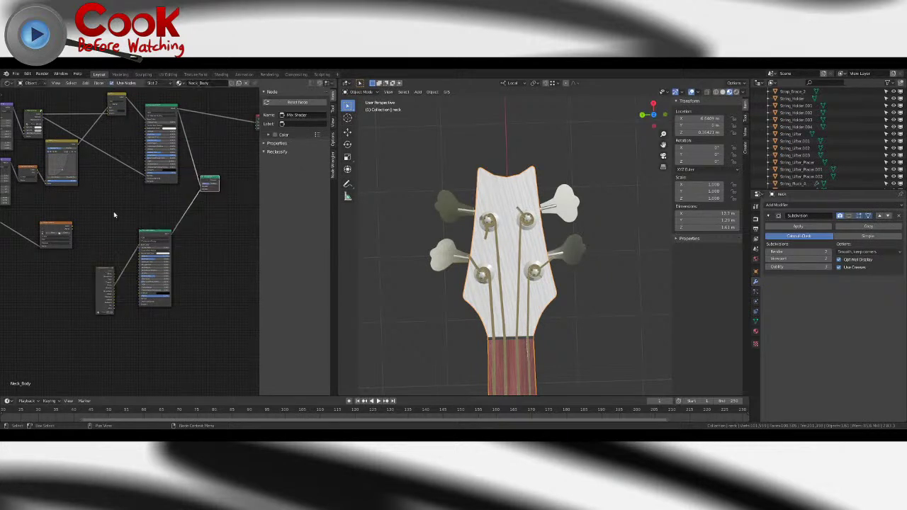
# - Load the image CBW_Alpha.png into the Image Texture node
pyautogui.moveTo(123, 214); pyautogui.dragTo(211, 209, button='middle')
pyautogui.scroll(7, 147, 236)
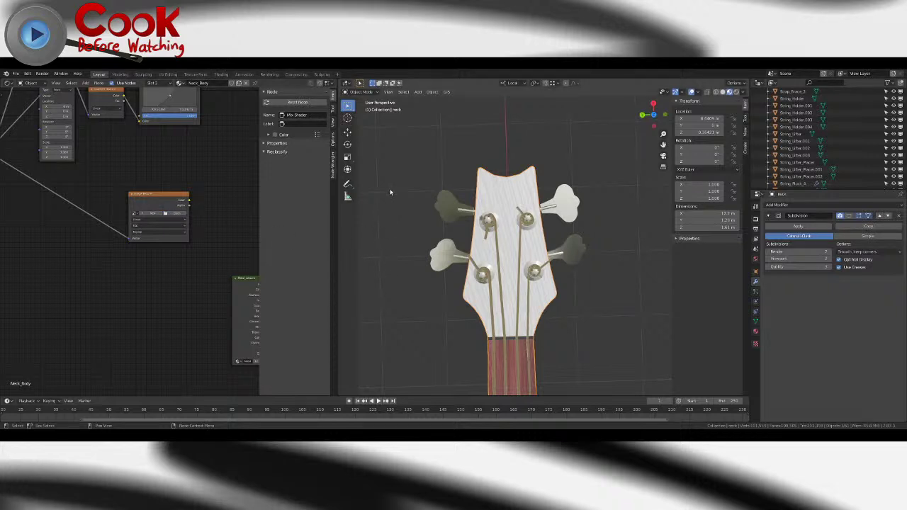
pyautogui.click(394, 268)
pyautogui.click(572, 360)
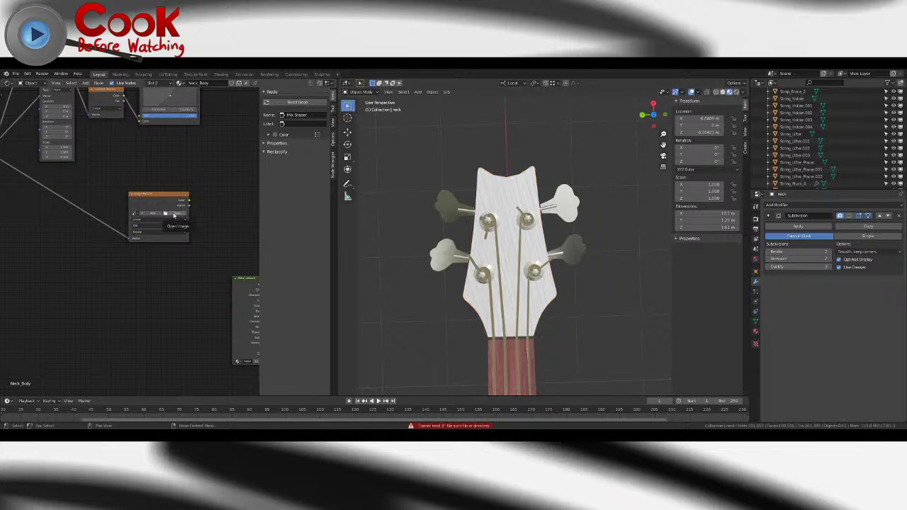
pyautogui.click(174, 214)
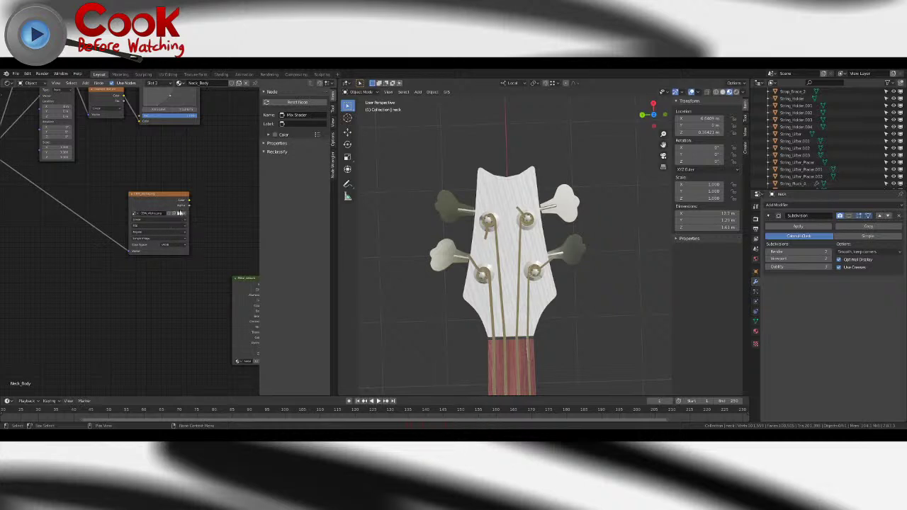
# - Split the node editor and show CBW_Alpha.png in an Image Editor in the lower half
pyautogui.moveTo(198, 207); pyautogui.dragTo(93, 233, button='middle')
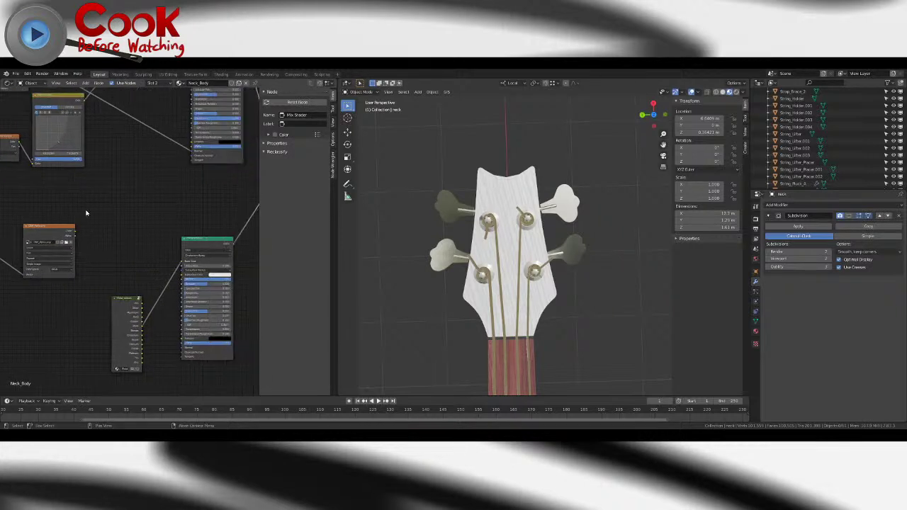
pyautogui.scroll(-2, 92, 216)
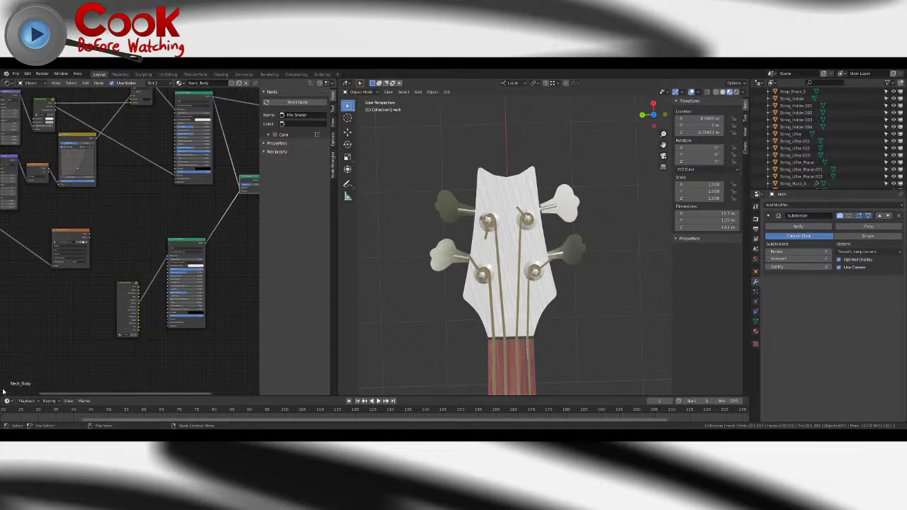
pyautogui.moveTo(5, 392); pyautogui.dragTo(11, 193)
pyautogui.click(9, 197)
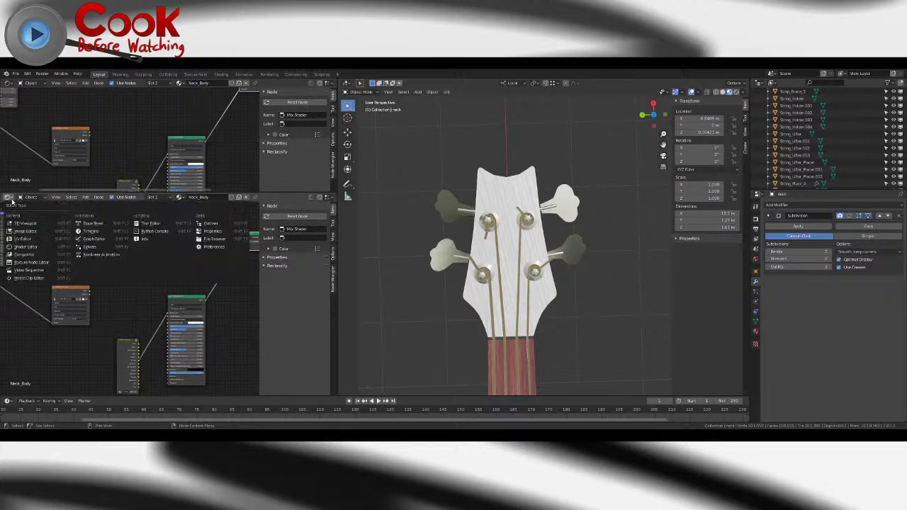
pyautogui.click(25, 232)
pyautogui.click(139, 197)
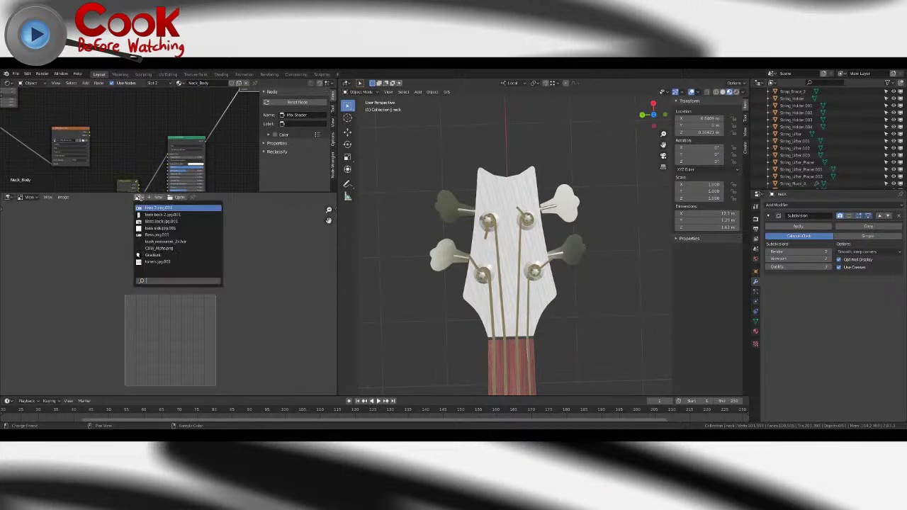
pyautogui.click(159, 248)
# - Examine the black-and-white logo image closely and merge the Image Editor area back into the node editor
pyautogui.scroll(-3, 157, 250)
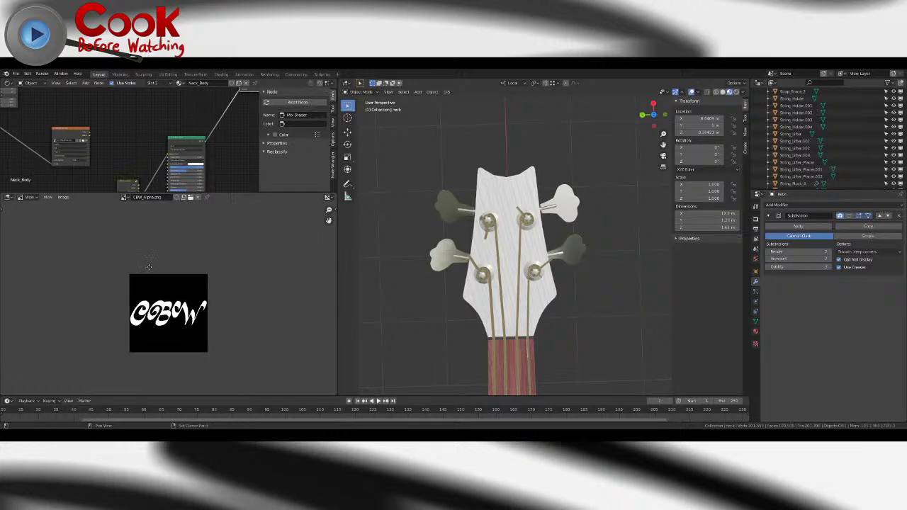
pyautogui.scroll(4, 163, 259)
pyautogui.scroll(-1, 167, 266)
pyautogui.moveTo(167, 266); pyautogui.dragTo(164, 286, button='middle')
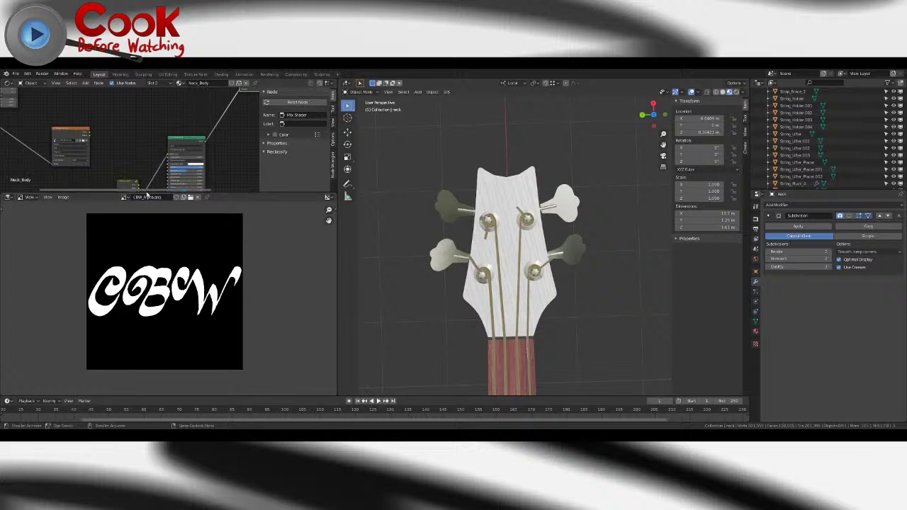
pyautogui.click(29, 198)
pyautogui.moveTo(4, 193); pyautogui.dragTo(137, 231)
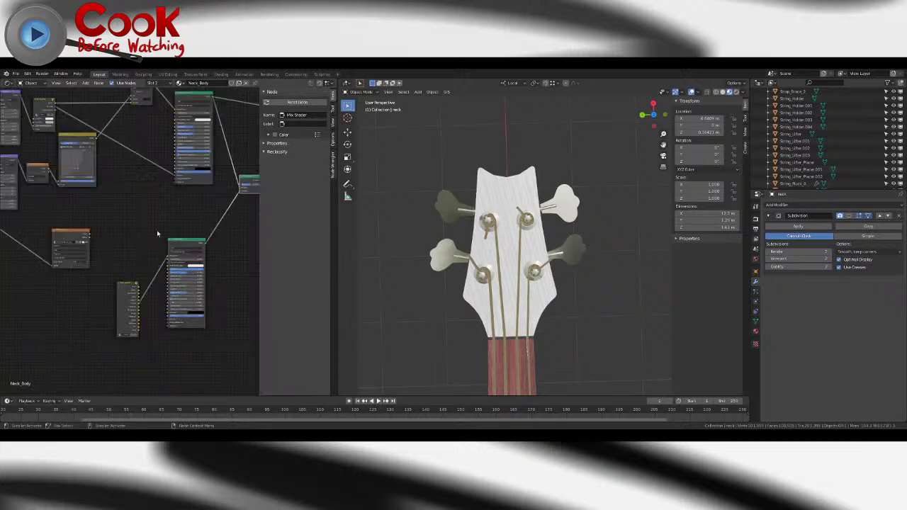
# - Connect the CBW_Alpha.png texture's Color output to the Mix Shader's Fac input
pyautogui.scroll(2, 92, 240)
pyautogui.moveTo(81, 236)
pyautogui.mouseDown(button='middle')
pyautogui.moveTo(7, 256)
pyautogui.moveTo(68, 246)
pyautogui.mouseUp(button='middle')
pyautogui.moveTo(51, 244); pyautogui.dragTo(241, 180)
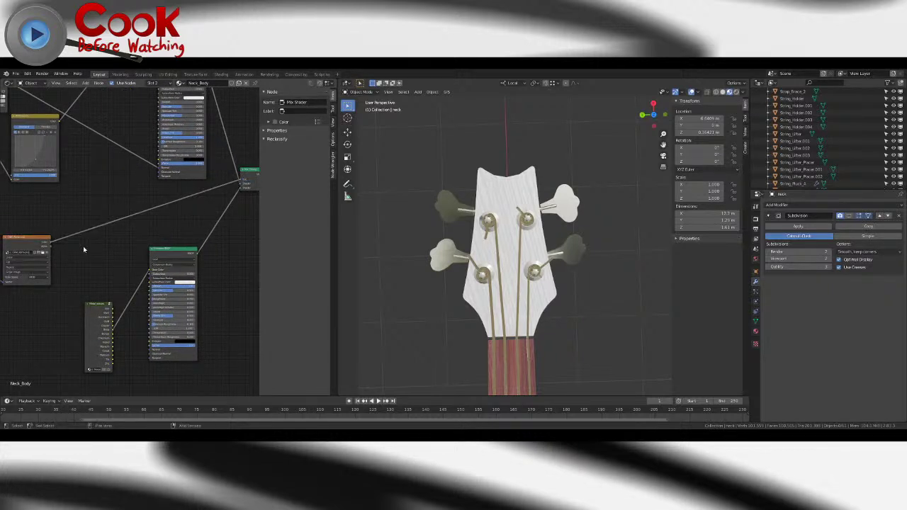
# - Insert a Mapping node on the link between the Texture Coordinate node and the CBW_Alpha.png texture
pyautogui.moveTo(83, 249); pyautogui.dragTo(165, 232, button='middle')
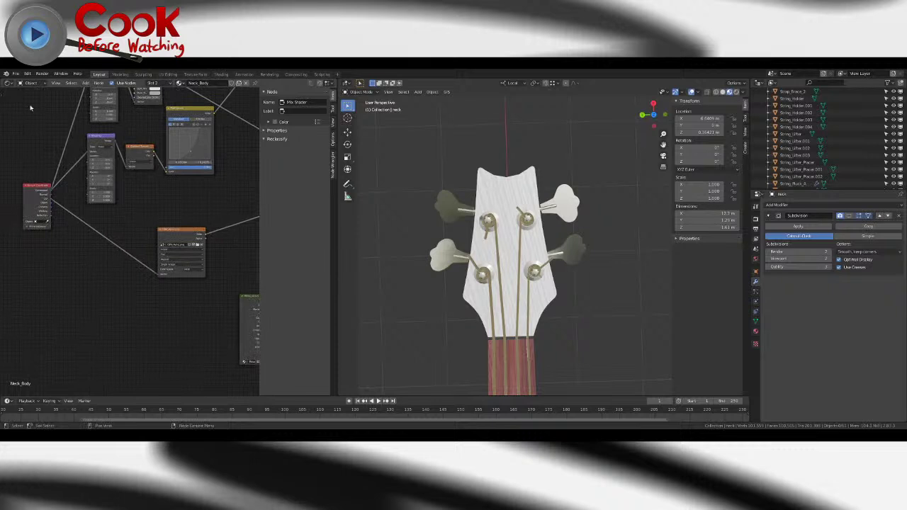
pyautogui.click(87, 84)
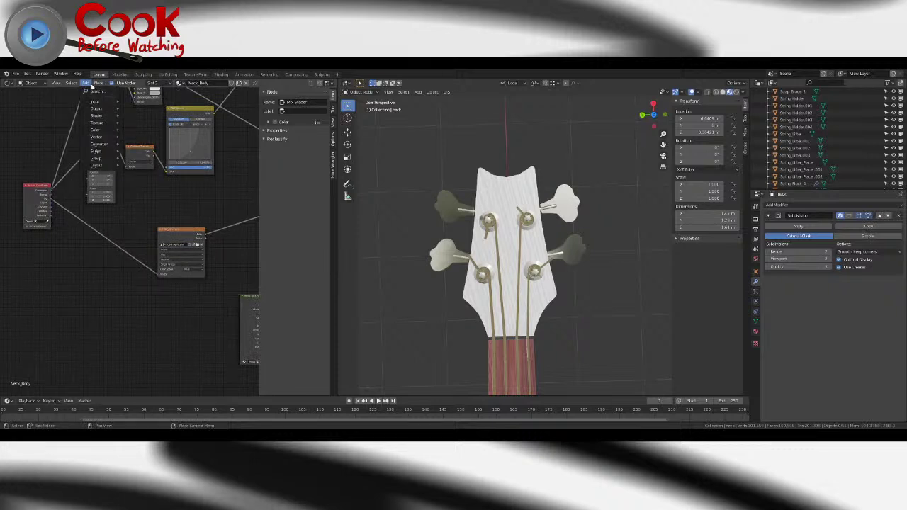
pyautogui.moveTo(109, 122)
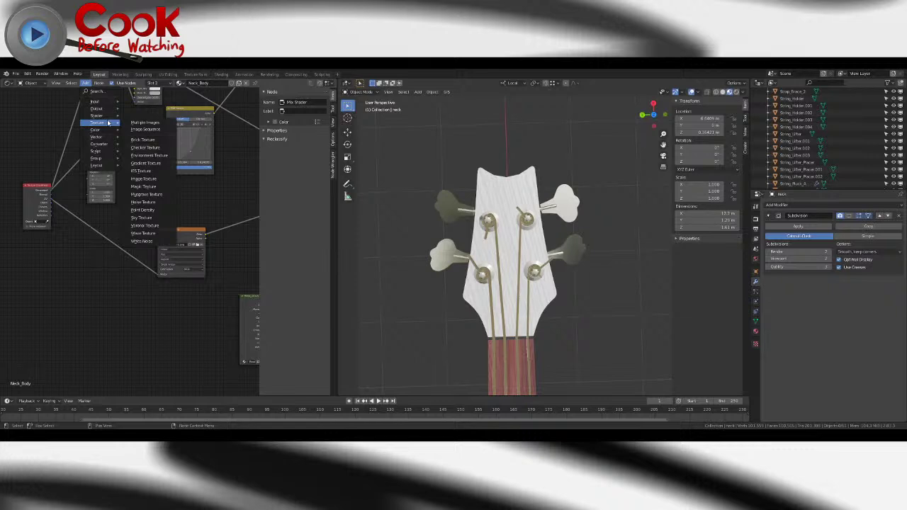
pyautogui.moveTo(97, 144)
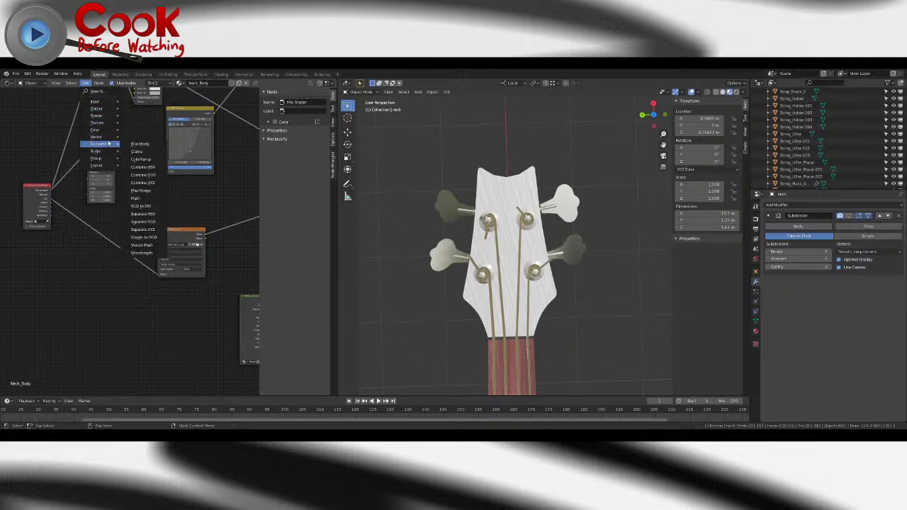
pyautogui.click(140, 153)
pyautogui.click(90, 217)
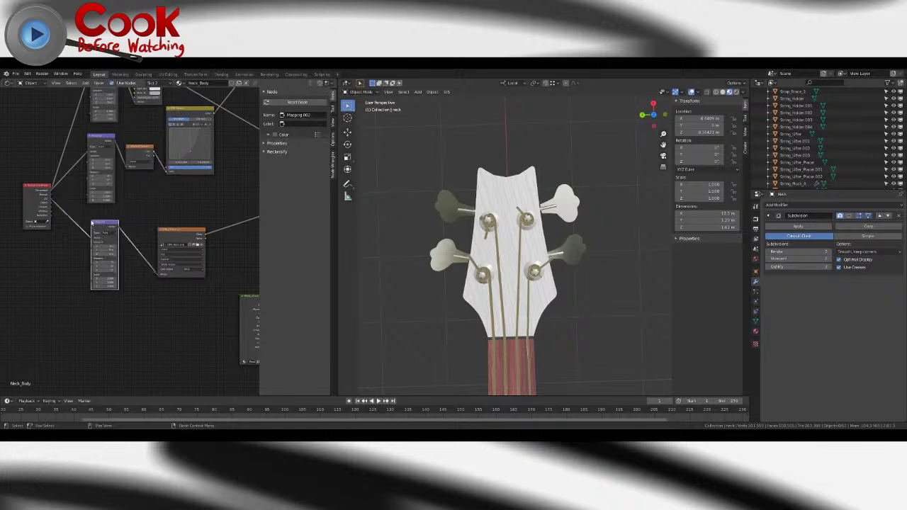
# - Connect the Mix Shader's output to the Material Output's Surface input
pyautogui.moveTo(252, 248); pyautogui.dragTo(128, 251, button='middle')
pyautogui.moveTo(248, 174); pyautogui.dragTo(164, 248, button='middle')
pyautogui.moveTo(163, 246); pyautogui.dragTo(216, 163)
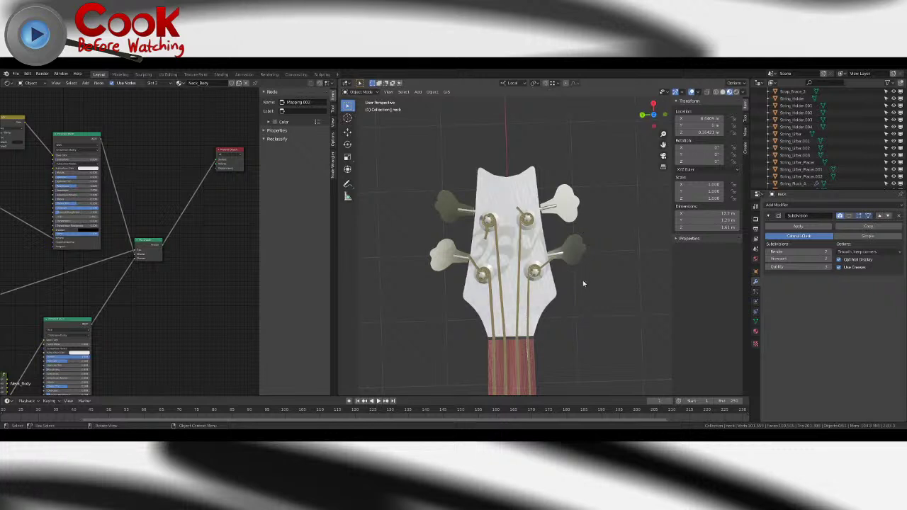
# - Examine how the logo sits on the headstock and inspect the settings of its Image Texture and Mapping nodes
pyautogui.moveTo(582, 280); pyautogui.dragTo(496, 191, button='middle')
pyautogui.keyDown('shift'); pyautogui.moveTo(453, 254); pyautogui.dragTo(522, 217, button='middle'); pyautogui.keyUp('shift')
pyautogui.keyDown('shift'); pyautogui.moveTo(660, 190); pyautogui.dragTo(564, 286, button='middle'); pyautogui.keyUp('shift')
pyautogui.scroll(4, 557, 320)
pyautogui.moveTo(137, 335); pyautogui.dragTo(211, 306, button='middle')
pyautogui.moveTo(58, 303); pyautogui.dragTo(104, 284, button='middle')
pyautogui.scroll(5, 103, 283)
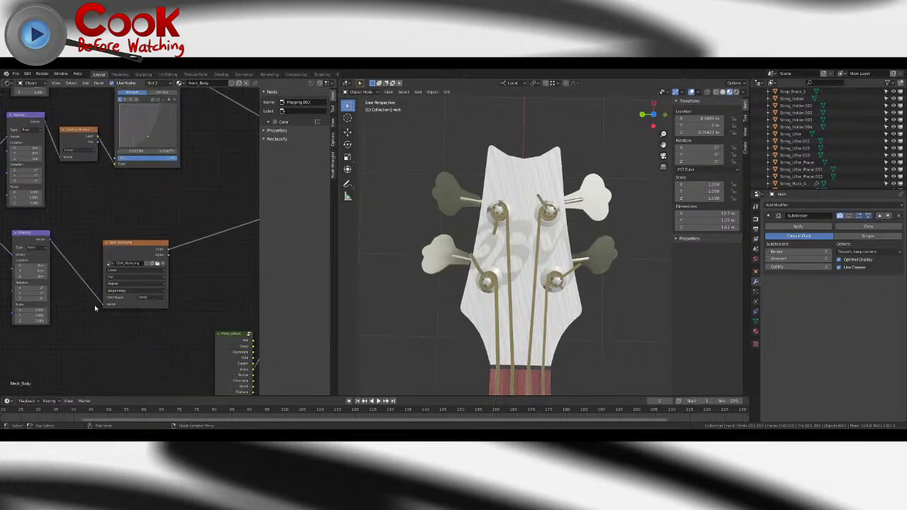
pyautogui.scroll(1, 136, 257)
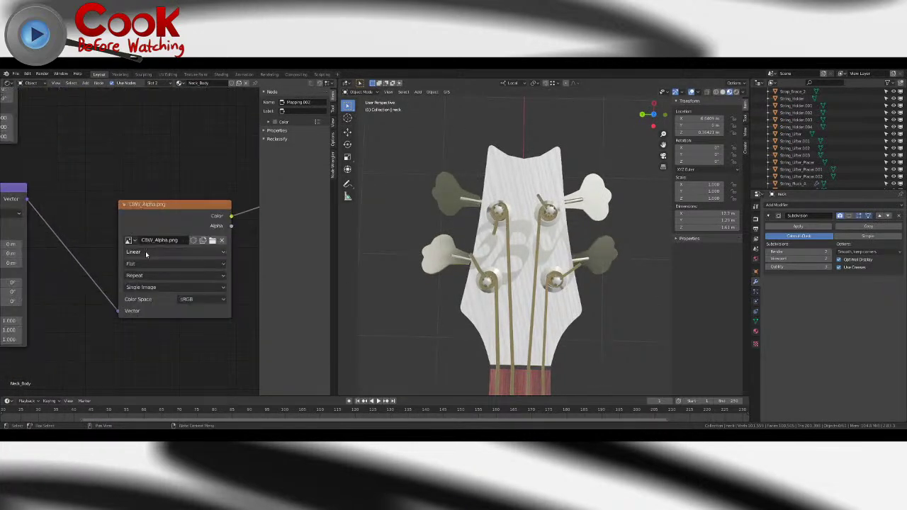
pyautogui.moveTo(74, 269); pyautogui.dragTo(176, 273, button='middle')
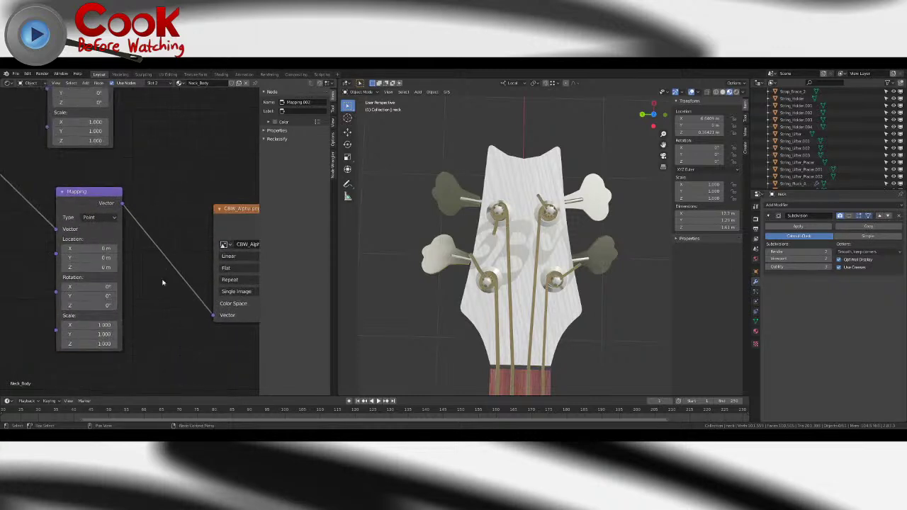
# - Try uniform scales of 0.5, 5 and 3 on the logo's Mapping node
pyautogui.doubleClick(89, 325)
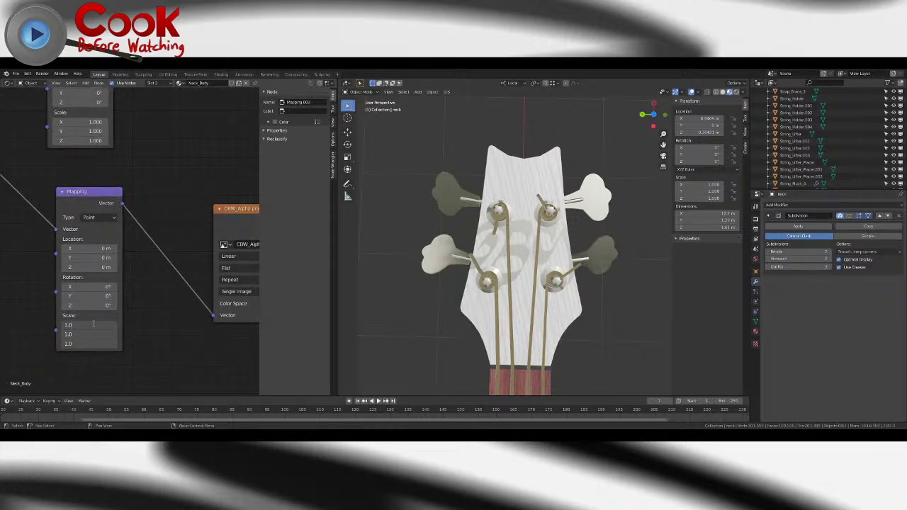
pyautogui.press('Return')
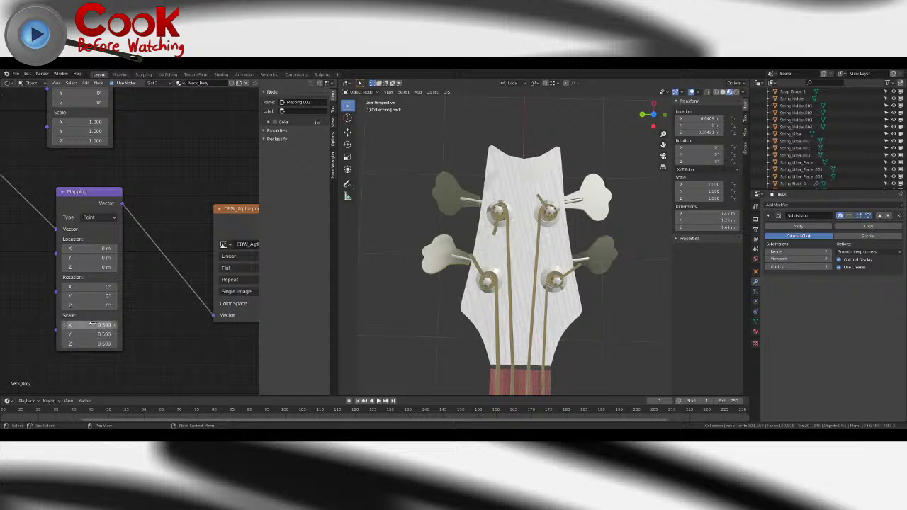
pyautogui.moveTo(92, 325); pyautogui.dragTo(93, 343)
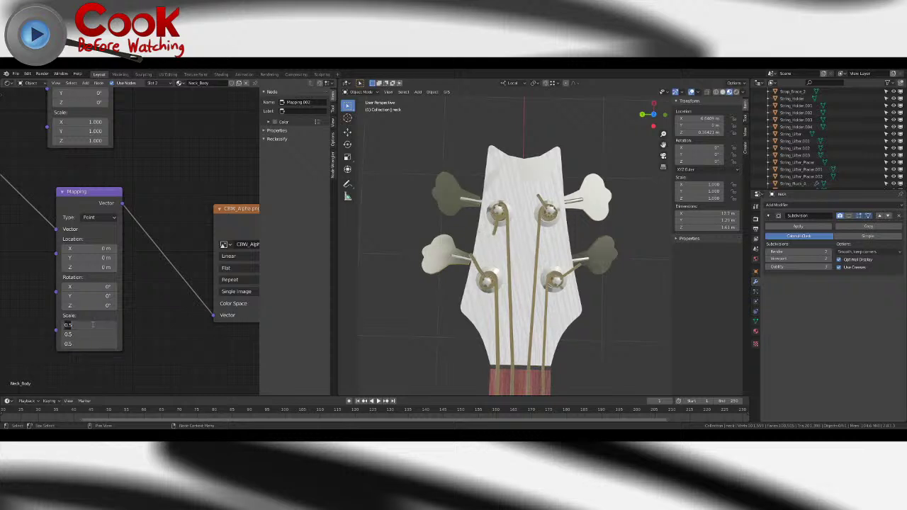
pyautogui.write('5')
pyautogui.press('Return')
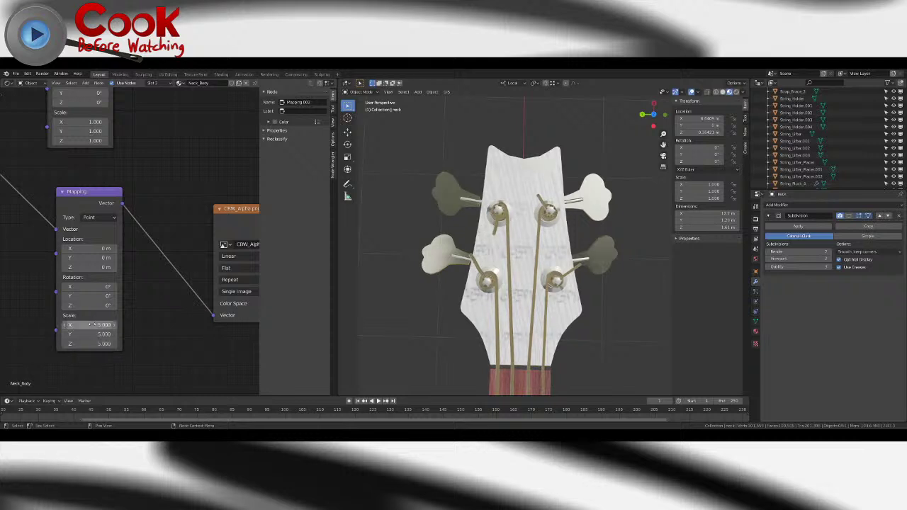
pyautogui.moveTo(92, 324); pyautogui.dragTo(91, 343)
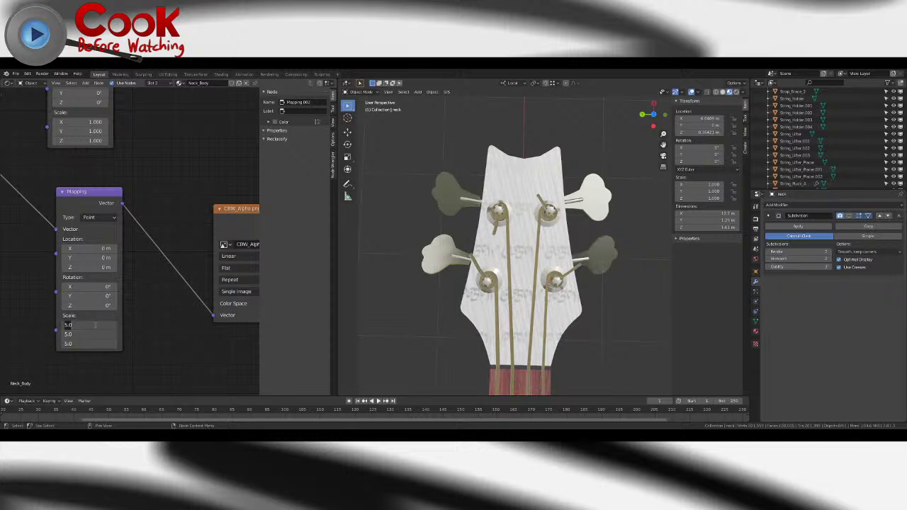
pyautogui.write('3')
pyautogui.press('Return')
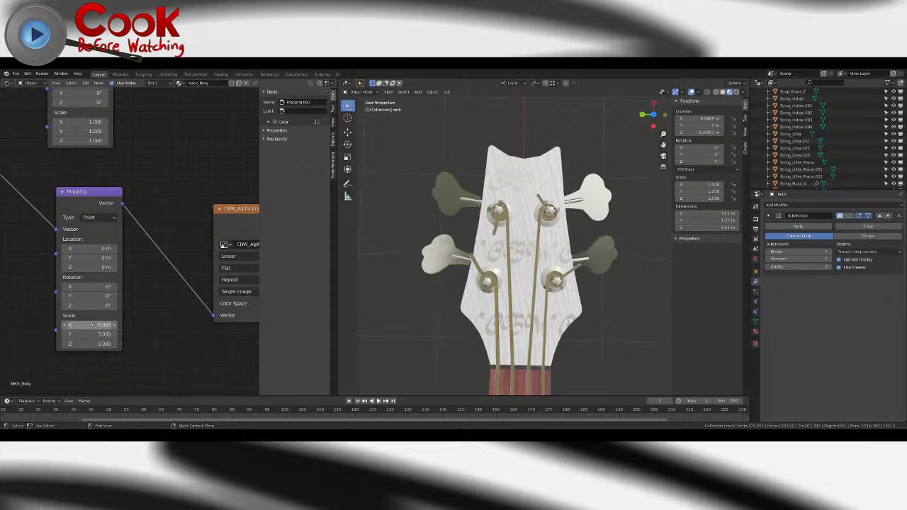
# - Change the CBW_Alpha.png texture's extension mode from Repeat to Extend
pyautogui.keyDown('ctrl'); pyautogui.scroll(-3, 192, 287); pyautogui.keyUp('ctrl')
pyautogui.click(192, 283)
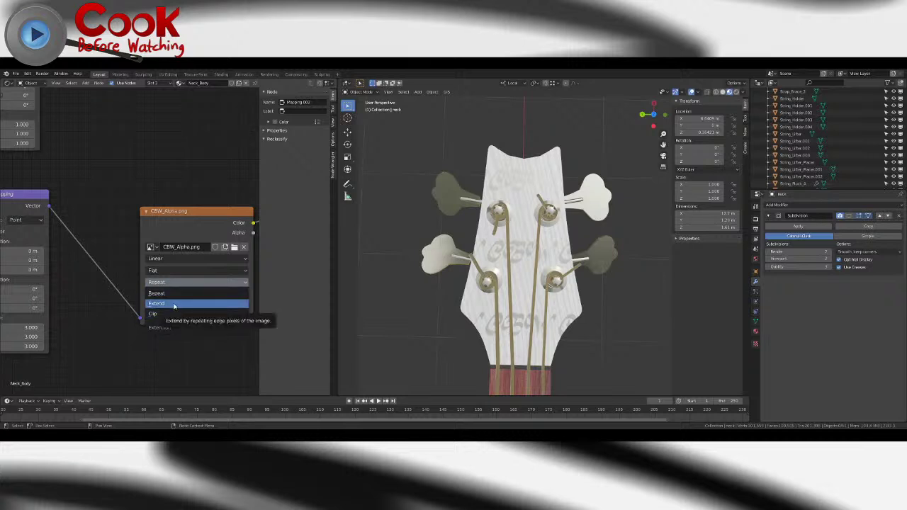
pyautogui.click(173, 304)
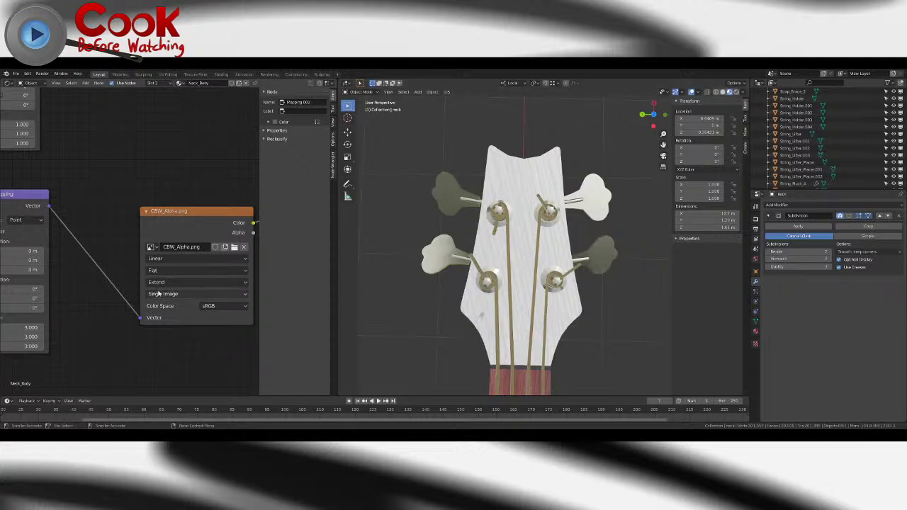
# - Shift the logo's Mapping location in negative X and to -2 m in Y, and set its scale to 3.5 on all axes
pyautogui.moveTo(118, 312); pyautogui.dragTo(198, 306, button='middle')
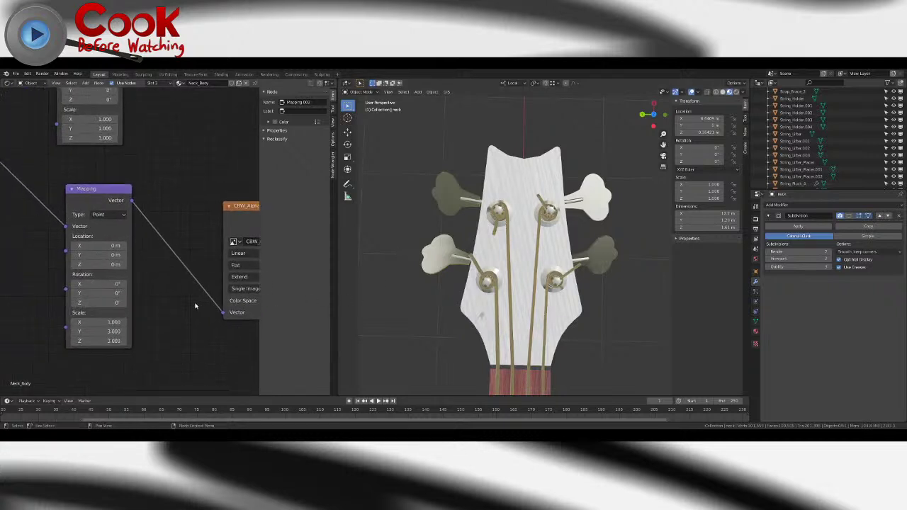
pyautogui.moveTo(83, 246); pyautogui.dragTo(37, 245)
pyautogui.moveTo(99, 254); pyautogui.dragTo(28, 254)
pyautogui.moveTo(505, 292); pyautogui.dragTo(534, 266, button='middle')
pyautogui.moveTo(98, 321); pyautogui.dragTo(97, 341)
pyautogui.write('5')
pyautogui.press('Return')
# - Nudge the logo's Mapping location to -1.2 m in X and -2.5 m in Y
pyautogui.click(126, 245)
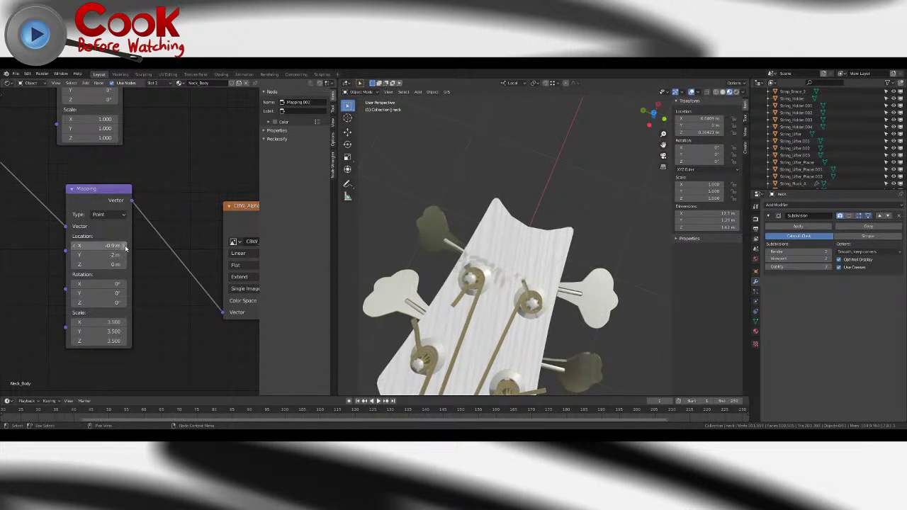
pyautogui.click(73, 246)
pyautogui.click(73, 246)
pyautogui.click(72, 245)
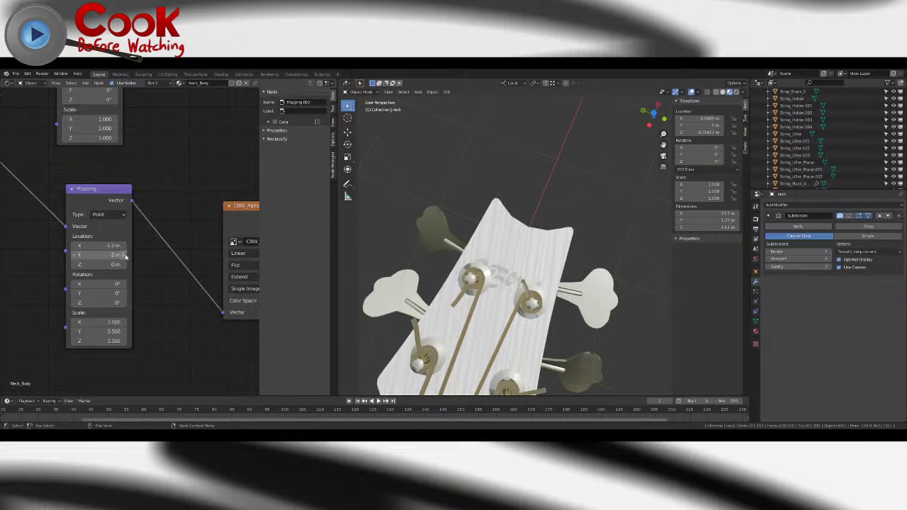
pyautogui.click(73, 255)
pyautogui.click(73, 255)
pyautogui.click(73, 255)
pyautogui.click(72, 255)
pyautogui.click(73, 255)
# - Fine-tune the logo's Mapping location to -1.25 m in X
pyautogui.click(100, 246)
pyautogui.click(84, 246)
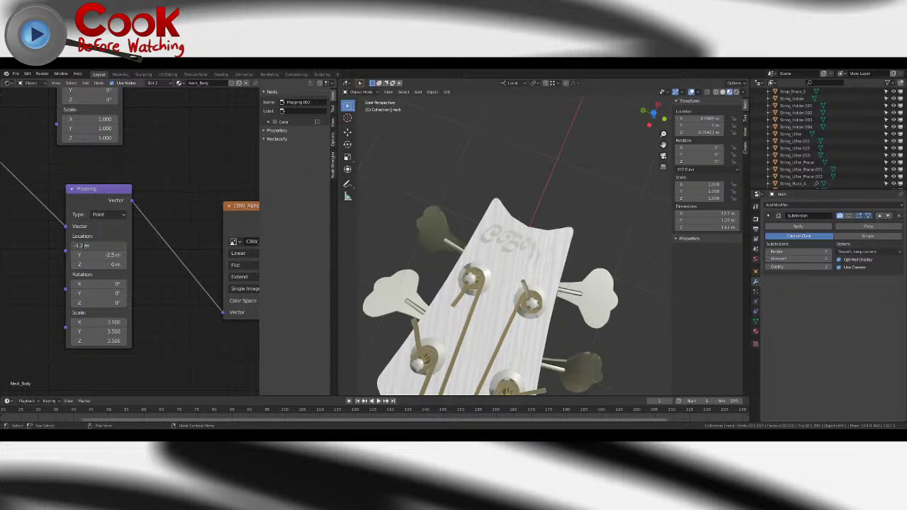
pyautogui.write('5')
pyautogui.press('Return')
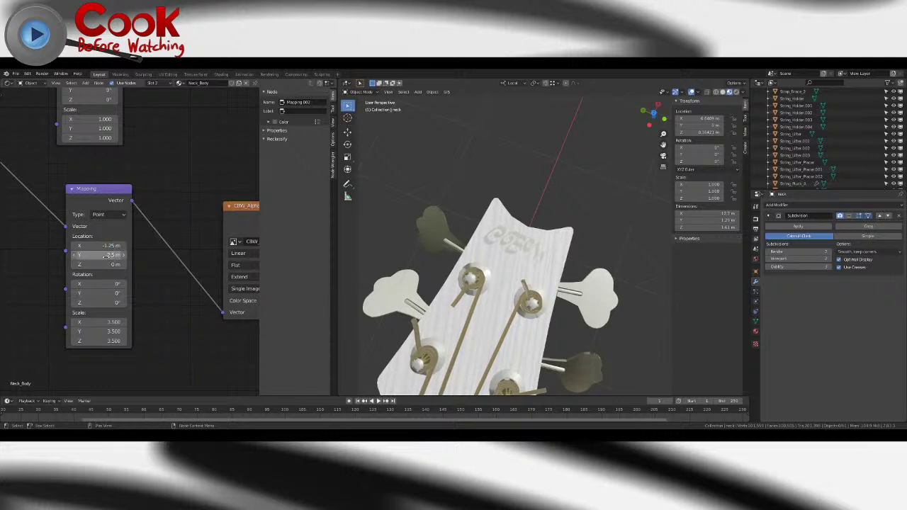
# - Enable the neck's Subdivision modifier in the viewport
pyautogui.moveTo(546, 192); pyautogui.dragTo(562, 206, button='middle')
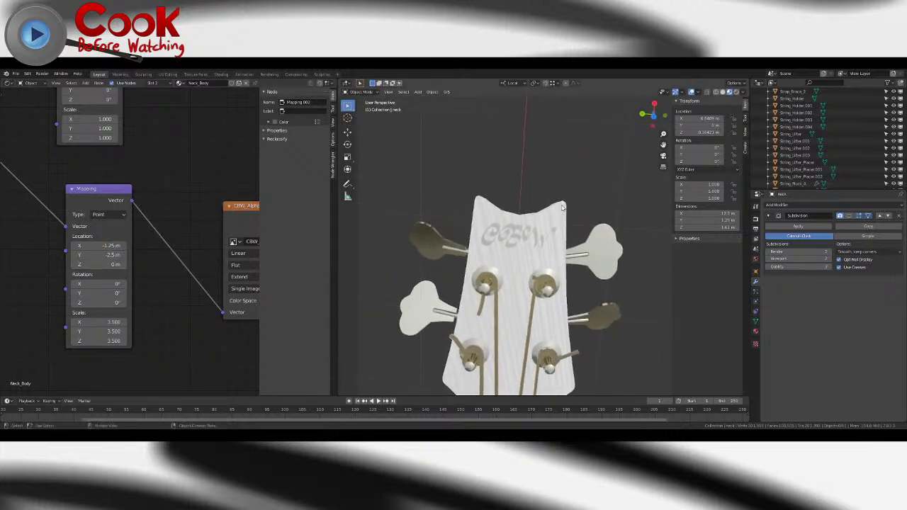
pyautogui.click(848, 216)
pyautogui.click(847, 217)
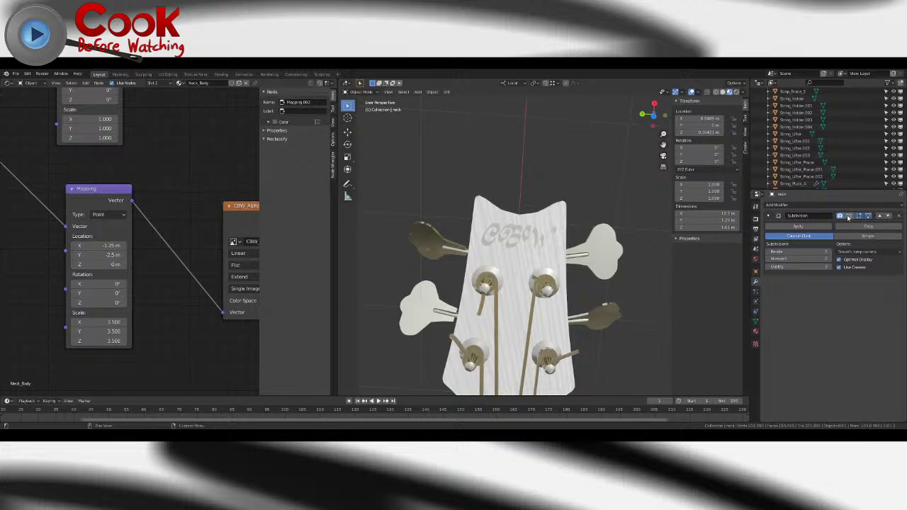
# - Examine the logo and the smoothed headstock from several angles and distances
pyautogui.moveTo(620, 234); pyautogui.dragTo(469, 148, button='middle')
pyautogui.scroll(-3, 501, 342)
pyautogui.moveTo(500, 343); pyautogui.dragTo(470, 257, button='middle')
pyautogui.scroll(-4, 517, 274)
pyautogui.scroll(4, 478, 317)
pyautogui.scroll(4, 542, 301)
pyautogui.moveTo(541, 301); pyautogui.dragTo(416, 203, button='middle')
pyautogui.scroll(5, 482, 209)
pyautogui.keyDown('shift'); pyautogui.moveTo(482, 209); pyautogui.dragTo(546, 177, button='middle'); pyautogui.keyUp('shift')
pyautogui.scroll(3, 585, 277)
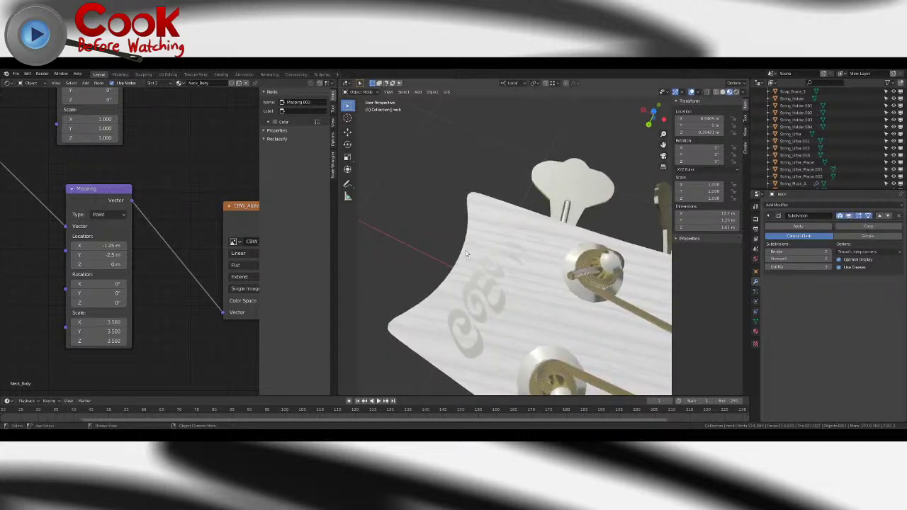
pyautogui.scroll(-7, 465, 252)
pyautogui.moveTo(466, 252); pyautogui.dragTo(666, 161, button='middle')
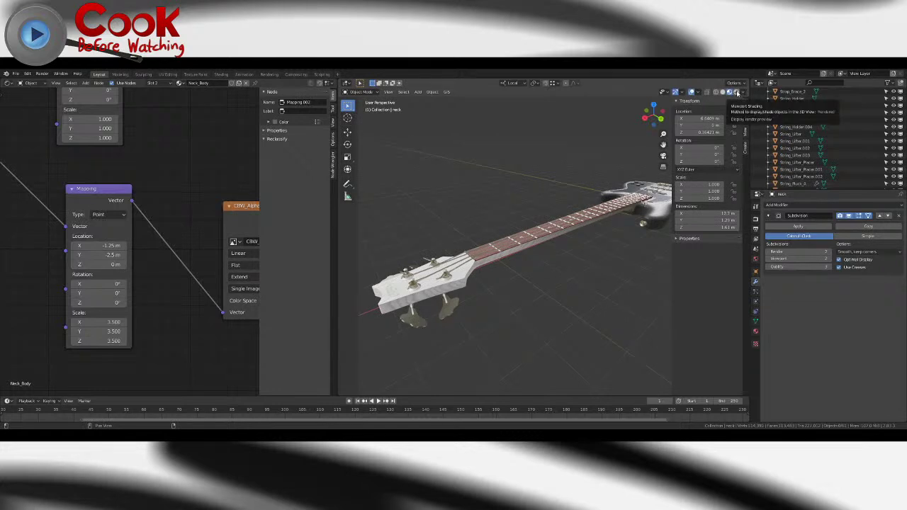
# - Switch the viewport to Rendered shading and examine the brass logo on the headstock up close and from afar
pyautogui.click(736, 93)
pyautogui.moveTo(496, 283)
pyautogui.mouseDown(button='middle')
pyautogui.moveTo(453, 298)
pyautogui.moveTo(560, 272)
pyautogui.moveTo(553, 247)
pyautogui.moveTo(503, 269)
pyautogui.moveTo(550, 241)
pyautogui.moveTo(559, 214)
pyautogui.moveTo(461, 209)
pyautogui.moveTo(507, 338)
pyautogui.moveTo(512, 286)
pyautogui.moveTo(513, 337)
pyautogui.moveTo(615, 334)
pyautogui.mouseUp(button='middle')
pyautogui.scroll(3, 565, 270)
pyautogui.scroll(2, 503, 269)
pyautogui.scroll(-10, 513, 337)
pyautogui.scroll(8, 614, 334)
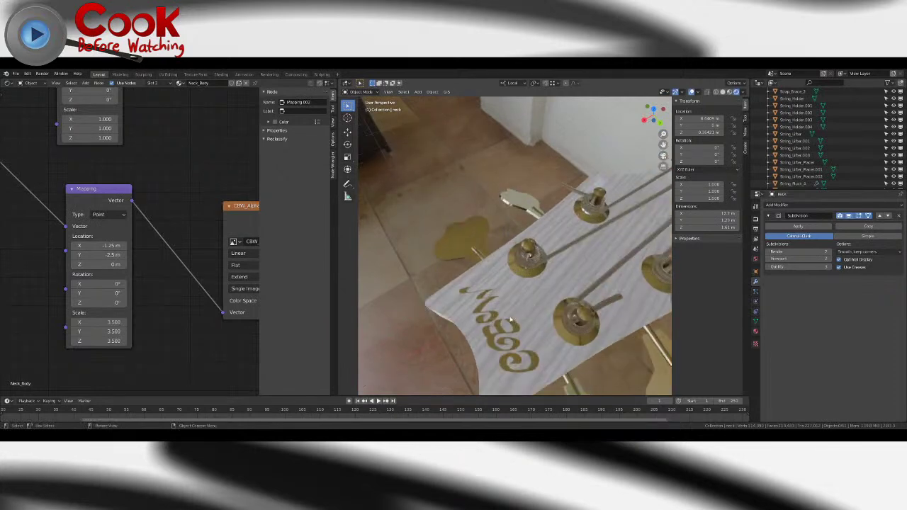
pyautogui.scroll(-1, 530, 266)
pyautogui.scroll(-6, 531, 266)
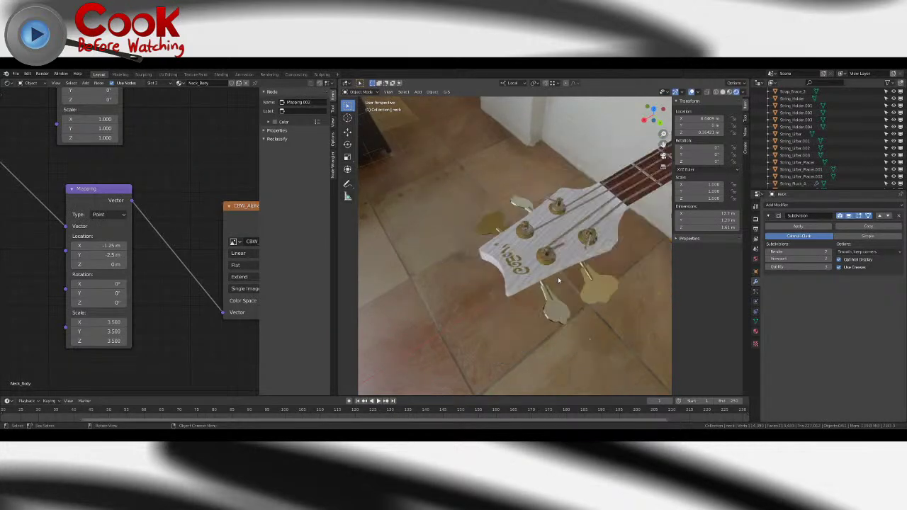
pyautogui.moveTo(603, 250); pyautogui.dragTo(516, 261, button='middle')
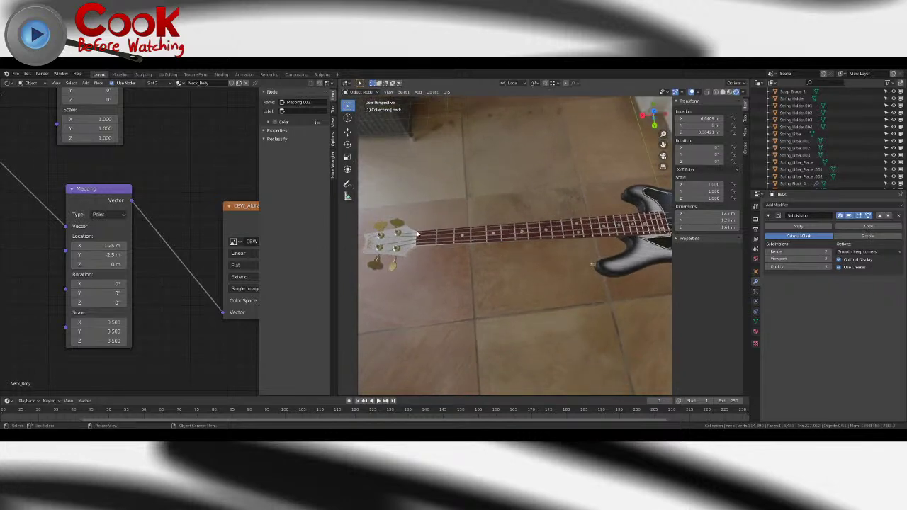
pyautogui.scroll(6, 418, 234)
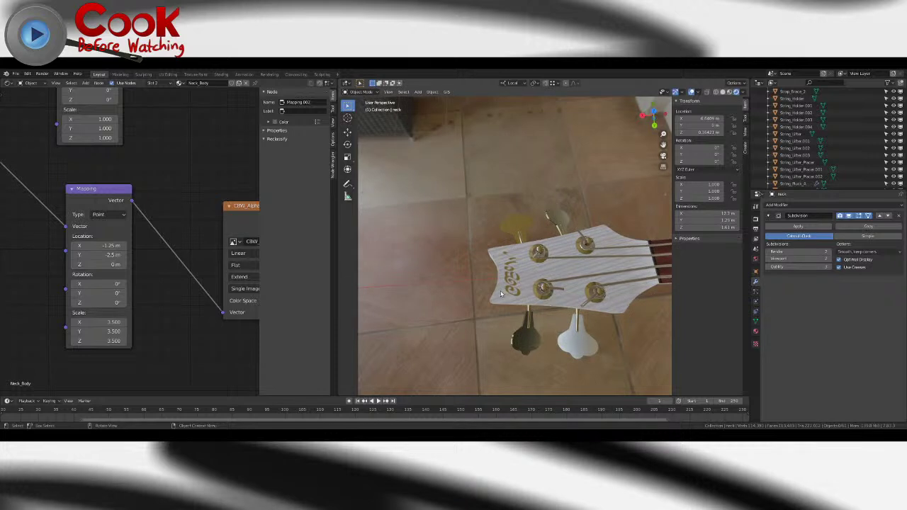
pyautogui.moveTo(493, 299); pyautogui.dragTo(528, 276, button='middle')
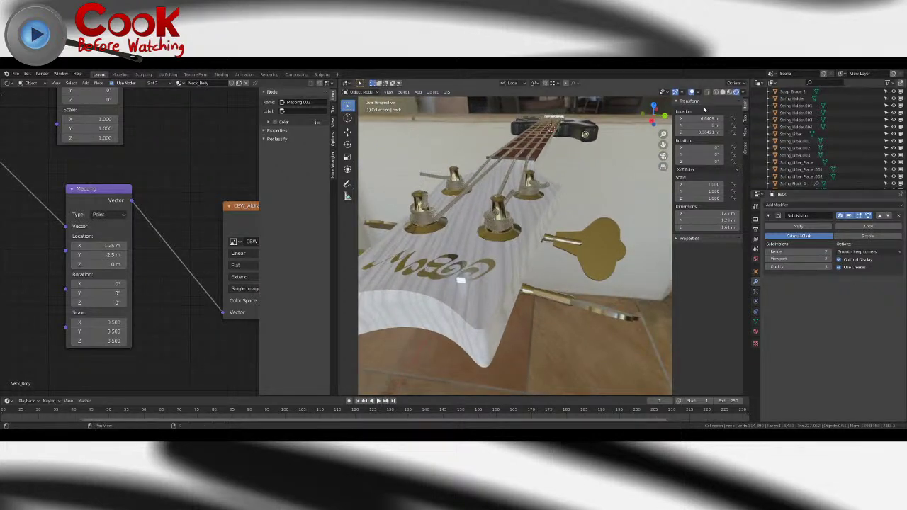
# - Switch the viewport to Solid shading and look over the neck and body of the bass
pyautogui.click(722, 93)
pyautogui.scroll(-5, 538, 229)
pyautogui.moveTo(536, 236)
pyautogui.mouseDown(button='middle')
pyautogui.moveTo(603, 269)
pyautogui.moveTo(557, 257)
pyautogui.moveTo(500, 265)
pyautogui.moveTo(422, 246)
pyautogui.mouseUp(button='middle')
pyautogui.scroll(-3, 556, 257)
pyautogui.scroll(-1, 500, 264)
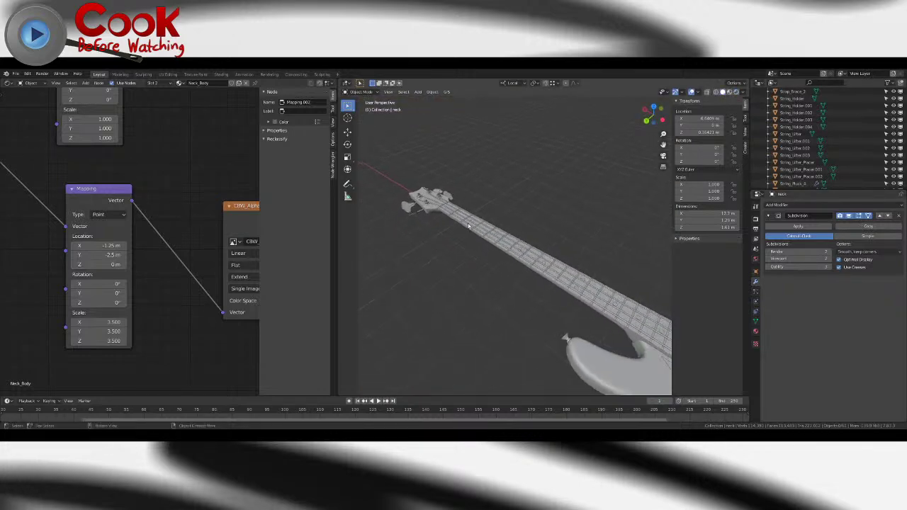
# - Return to Rendered shading and inspect the headstock logo and the whole bass from above
pyautogui.click(736, 92)
pyautogui.moveTo(514, 224); pyautogui.dragTo(492, 256, button='middle')
pyautogui.scroll(3, 559, 265)
pyautogui.keyDown('shift'); pyautogui.moveTo(555, 257); pyautogui.dragTo(541, 192, button='middle'); pyautogui.keyUp('shift')
pyautogui.keyDown('shift'); pyautogui.moveTo(543, 107); pyautogui.dragTo(548, 296, button='middle'); pyautogui.keyUp('shift')
pyautogui.keyDown('shift'); pyautogui.moveTo(542, 163); pyautogui.dragTo(536, 294, button='middle'); pyautogui.keyUp('shift')
pyautogui.scroll(5, 527, 275)
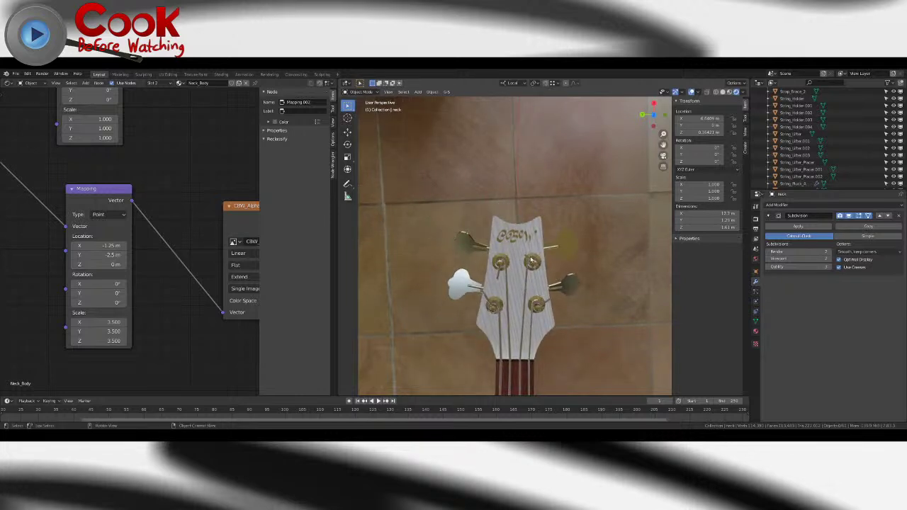
pyautogui.scroll(5, 529, 258)
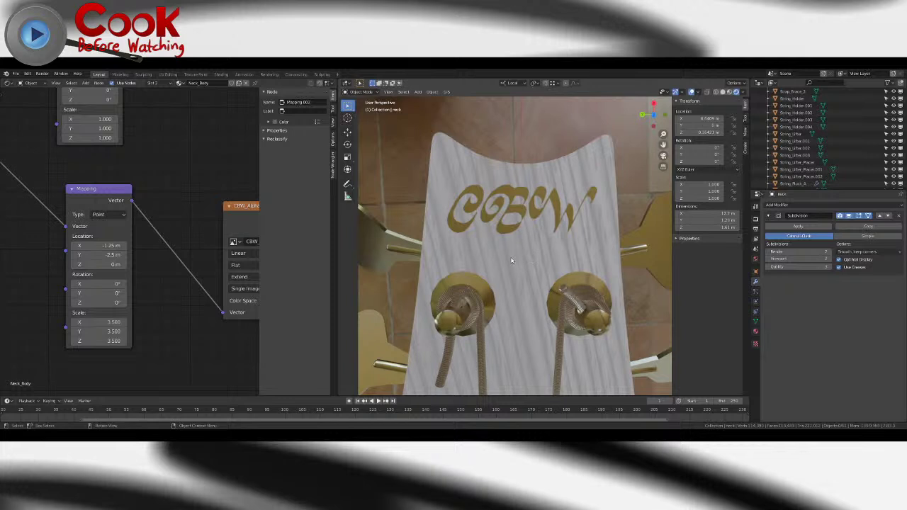
pyautogui.scroll(-10, 505, 171)
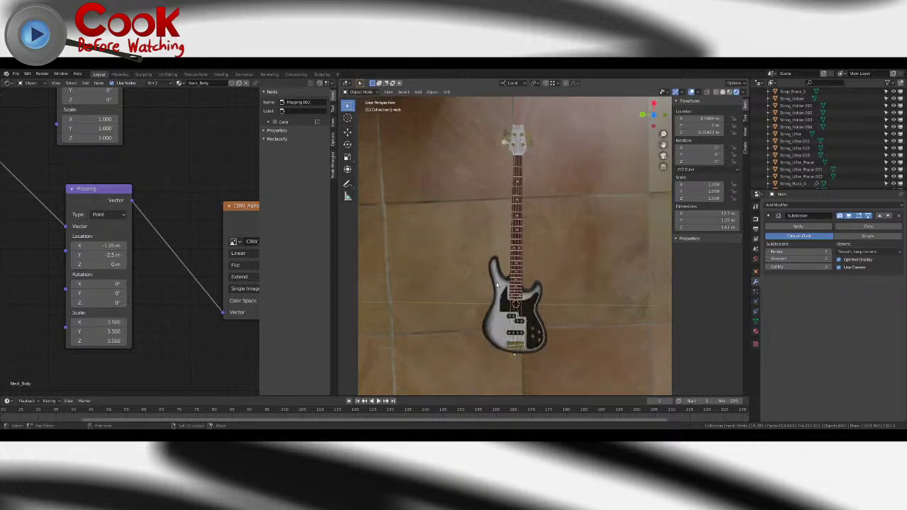
# - Set the viewport to Solid shading and save the bass guitar file
pyautogui.click(722, 92)
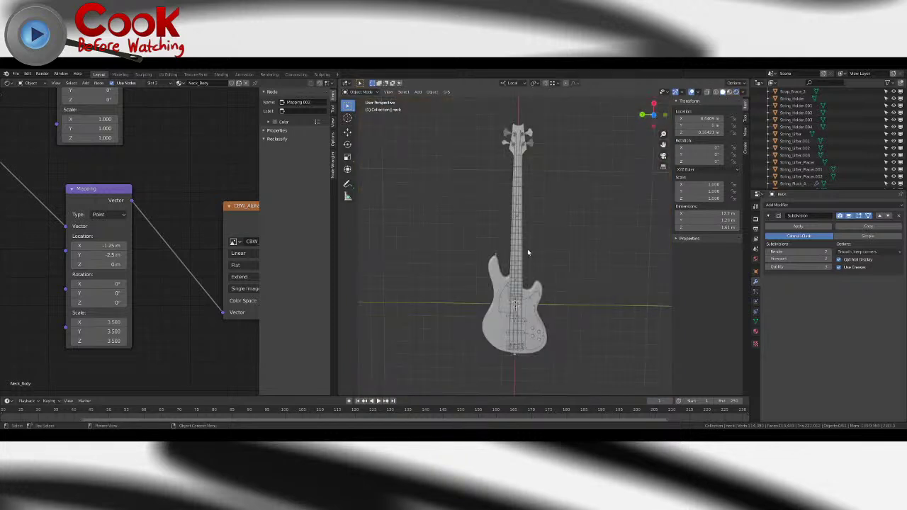
pyautogui.click(16, 74)
pyautogui.click(32, 121)
# - Close the shader editor so the 3D viewport takes over its space, with the bass in view
pyautogui.moveTo(506, 272); pyautogui.dragTo(522, 235, button='middle')
pyautogui.scroll(8, 522, 235)
pyautogui.moveTo(485, 306); pyautogui.dragTo(500, 277, button='middle')
pyautogui.scroll(-10, 524, 291)
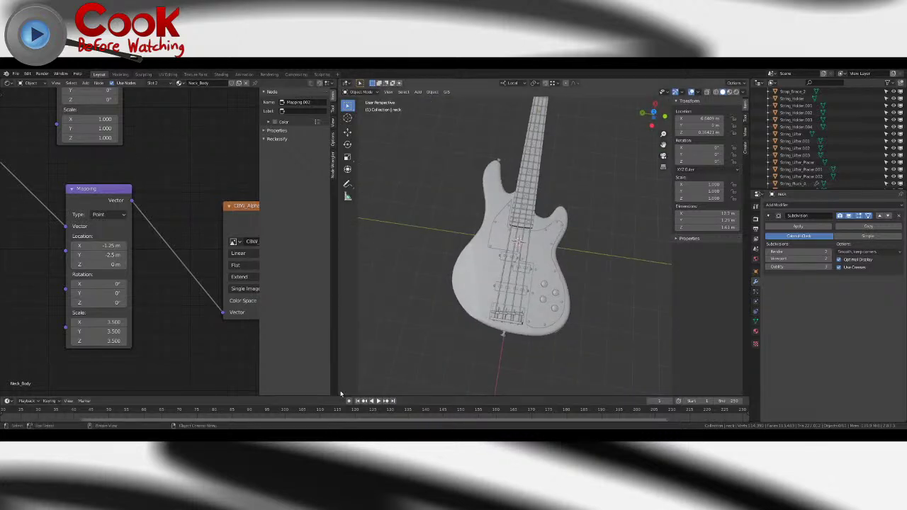
pyautogui.hotkey('ctrl', 'space')
pyautogui.scroll(-4, 354, 233)
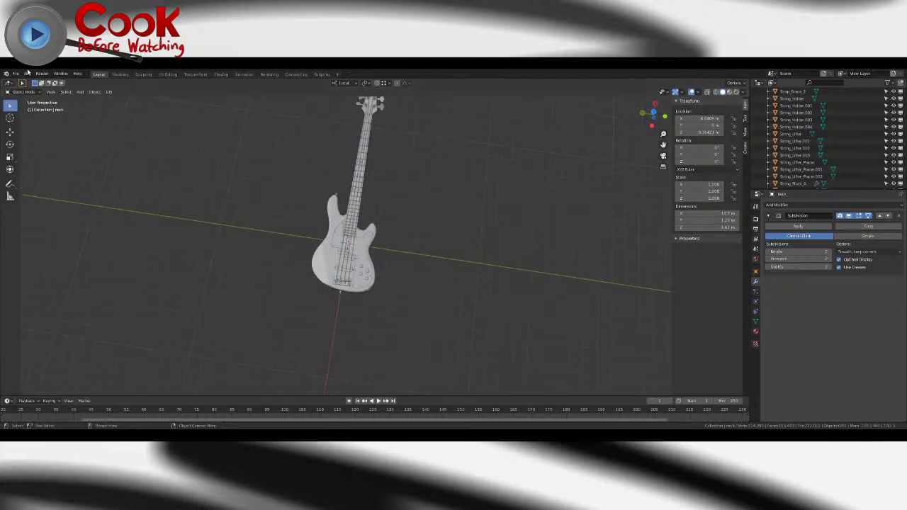
# - Save the bass guitar file and open the recent guitar string .blend file
pyautogui.click(16, 74)
pyautogui.click(31, 122)
pyautogui.click(15, 74)
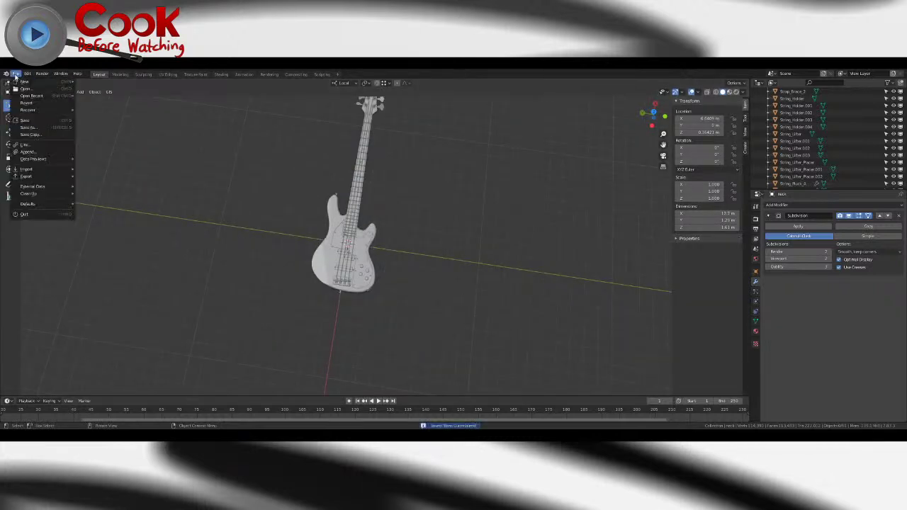
pyautogui.moveTo(32, 96)
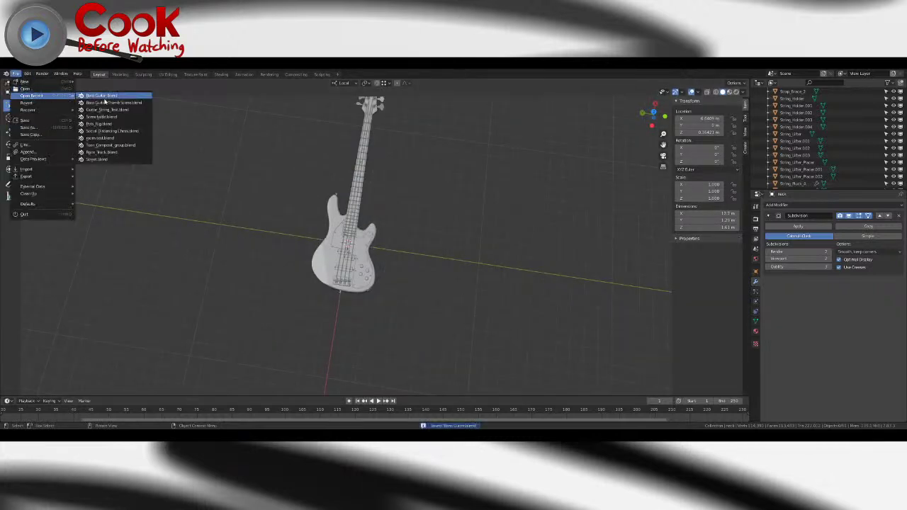
pyautogui.click(120, 111)
# - Activate the Move tool and shift the string armature's upper empty along X to about -4.1 m
pyautogui.moveTo(408, 289); pyautogui.dragTo(507, 281, button='middle')
pyautogui.scroll(3, 495, 278)
pyautogui.click(340, 231)
pyautogui.moveTo(340, 232); pyautogui.dragTo(245, 230, button='middle')
pyautogui.click(11, 135)
pyautogui.moveTo(411, 198); pyautogui.dragTo(328, 187, button='middle')
pyautogui.click(341, 146)
pyautogui.moveTo(307, 151); pyautogui.dragTo(155, 219)
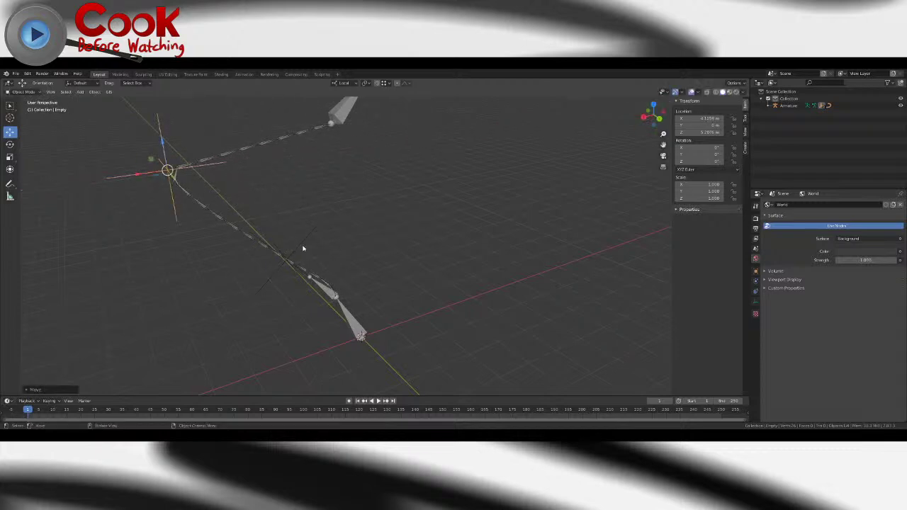
# - Select the lower empty on the string armature and move it to test how the bones bend
pyautogui.click(297, 249)
pyautogui.moveTo(298, 249); pyautogui.dragTo(361, 254, button='middle')
pyautogui.moveTo(352, 287); pyautogui.dragTo(293, 277)
pyautogui.moveTo(293, 277); pyautogui.dragTo(305, 261, button='middle')
# - Undo the test moves of the upper and lower empties
pyautogui.hotkey('ctrl', 'z')
pyautogui.hotkey('ctrl', 'z')
pyautogui.hotkey('ctrl', 'z')
# - Lower the upper empty along Z and slide the lower empty slightly to test the string armature
pyautogui.moveTo(343, 122); pyautogui.dragTo(345, 217)
pyautogui.click(360, 229)
pyautogui.moveTo(344, 217); pyautogui.dragTo(424, 230, button='middle')
pyautogui.moveTo(348, 250); pyautogui.dragTo(344, 249)
# - Raise the upper empty along Z and shift the lower empty to bend the string armature
pyautogui.click(339, 213)
pyautogui.moveTo(320, 188); pyautogui.dragTo(320, 138)
pyautogui.click(334, 252)
pyautogui.moveTo(329, 237); pyautogui.dragTo(354, 214)
# - Undo the latest series of test moves on both empties
pyautogui.hotkey('ctrl', 'z')
pyautogui.hotkey('ctrl', 'z')
pyautogui.hotkey('ctrl', 'z')
pyautogui.hotkey('ctrl', 'z')
pyautogui.hotkey('ctrl', 'z')
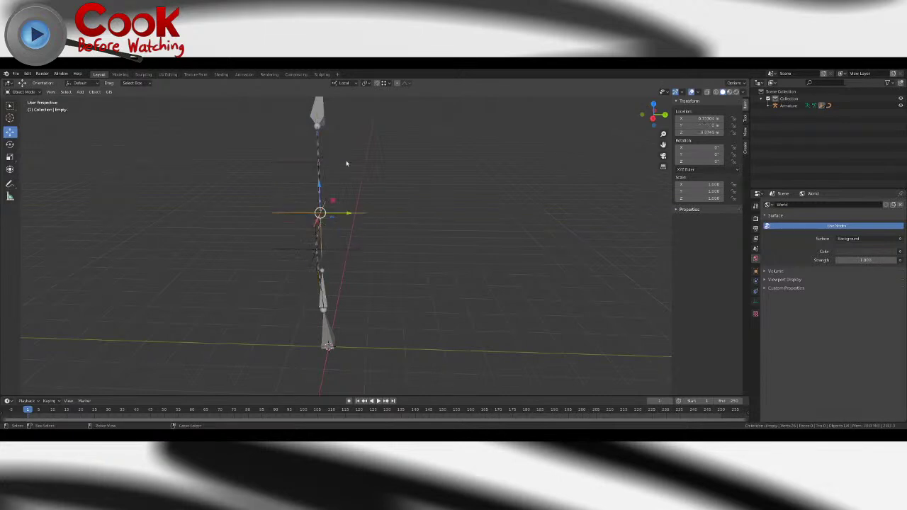
pyautogui.hotkey('ctrl', 'z')
pyautogui.hotkey('ctrl', 'z')
pyautogui.hotkey('ctrl', 'z')
pyautogui.hotkey('ctrl', 'z')
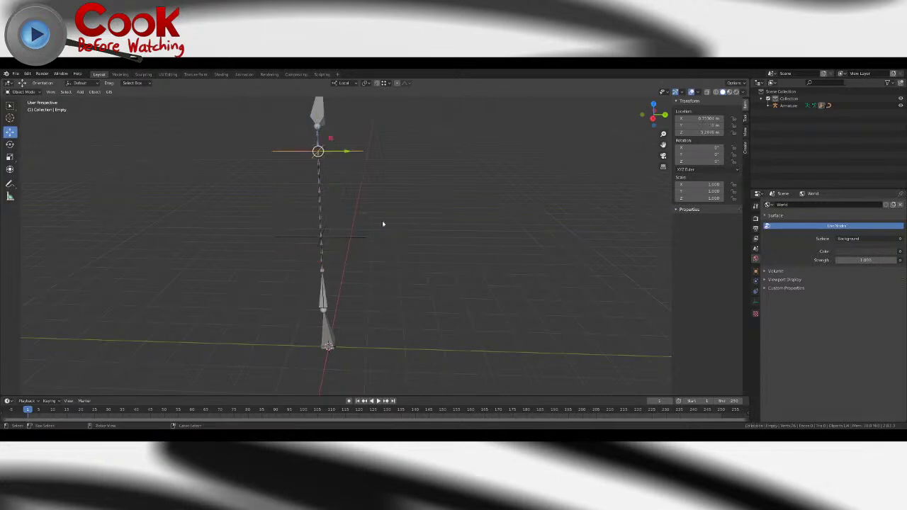
# - Try a slight shift of the lower empty along Y to test the string armature's bend, and undo it
pyautogui.scroll(4, 402, 250)
pyautogui.moveTo(401, 250); pyautogui.dragTo(362, 251, button='middle')
pyautogui.click(299, 223)
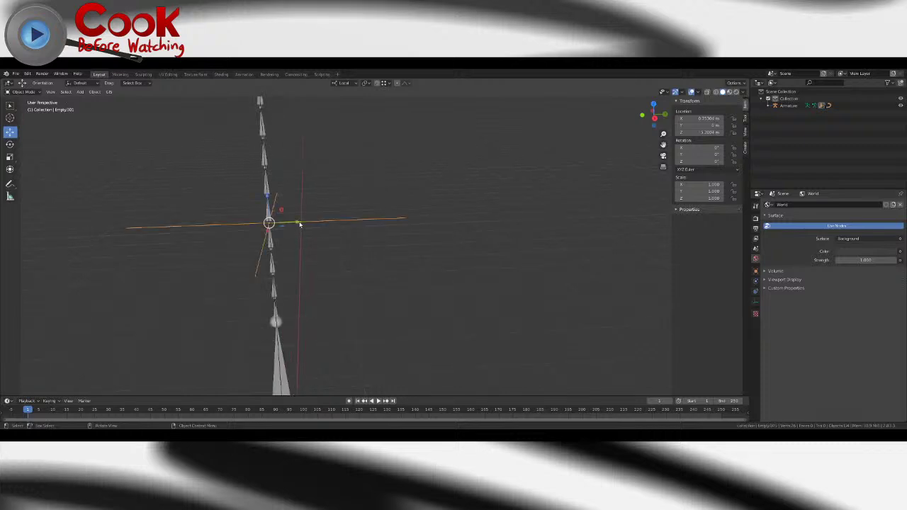
pyautogui.moveTo(300, 224); pyautogui.dragTo(326, 231, button='middle')
pyautogui.moveTo(314, 228)
pyautogui.mouseDown()
pyautogui.moveTo(305, 228)
pyautogui.moveTo(322, 227)
pyautogui.moveTo(308, 229)
pyautogui.mouseUp()
pyautogui.moveTo(308, 229); pyautogui.dragTo(367, 282, button='middle')
pyautogui.hotkey('ctrl', 'z')
# - Test the armature again by moving the lower empty along its local Y axis, and undo the move
pyautogui.moveTo(348, 235)
pyautogui.mouseDown(button='middle')
pyautogui.moveTo(345, 199)
pyautogui.moveTo(362, 231)
pyautogui.mouseUp(button='middle')
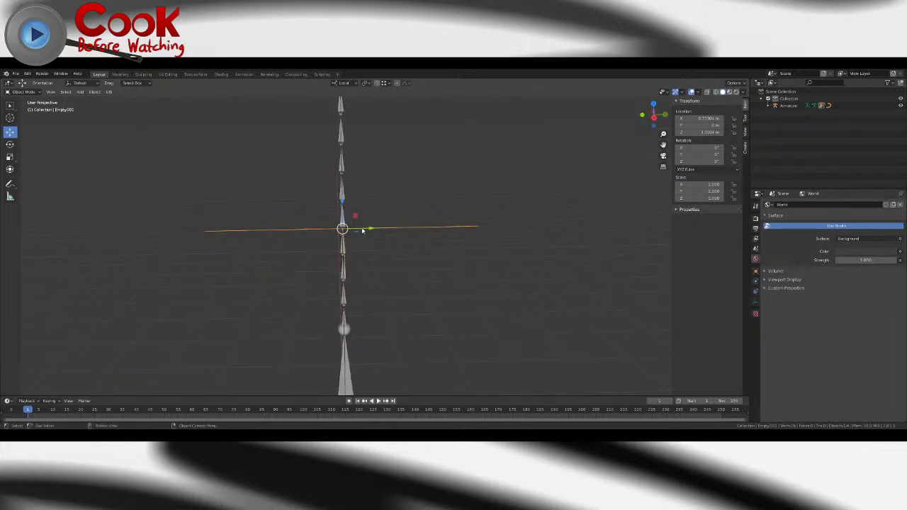
pyautogui.press('g')
pyautogui.press('y')
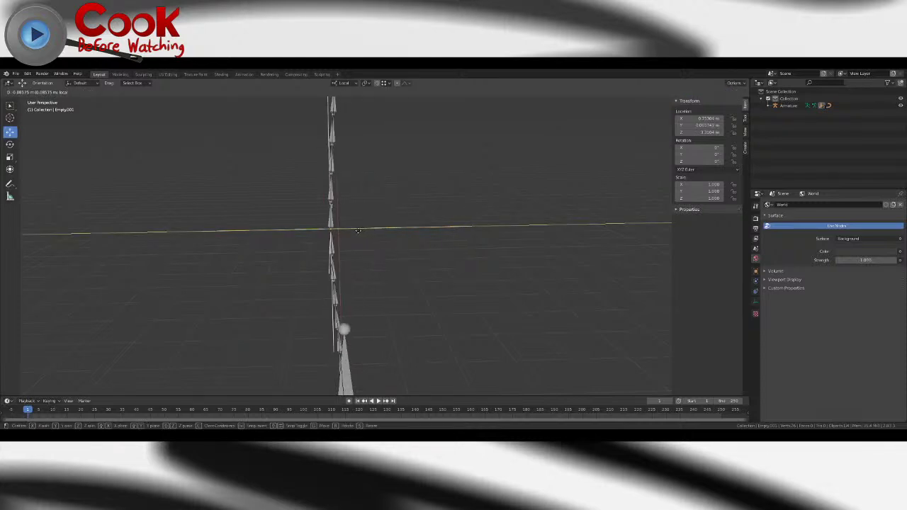
pyautogui.click(359, 233)
pyautogui.hotkey('ctrl', 'z')
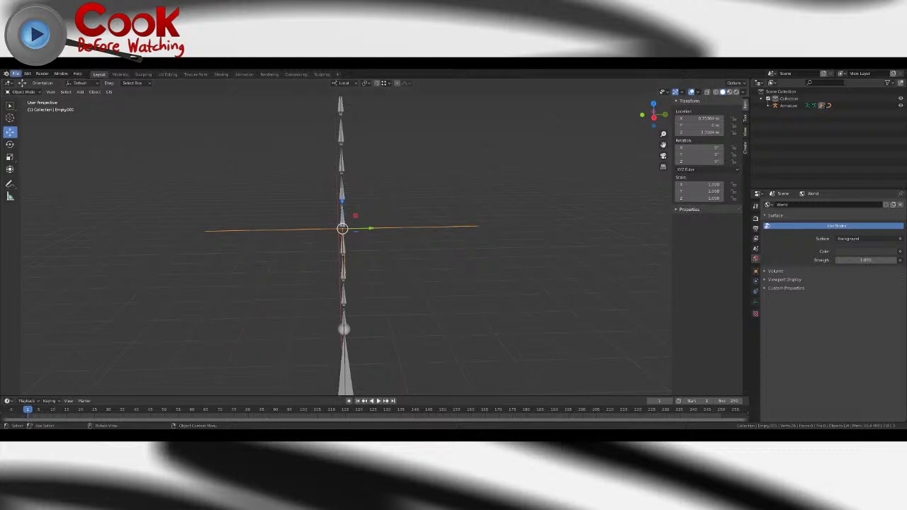
# - Open the recent file Bass Guitar.blend, discarding the changes to the string test file
pyautogui.click(15, 74)
pyautogui.moveTo(34, 111)
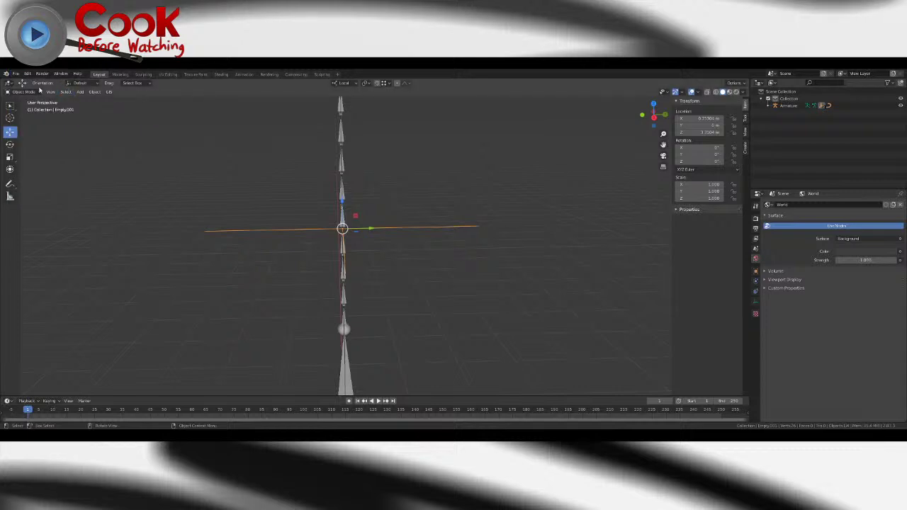
pyautogui.click(15, 73)
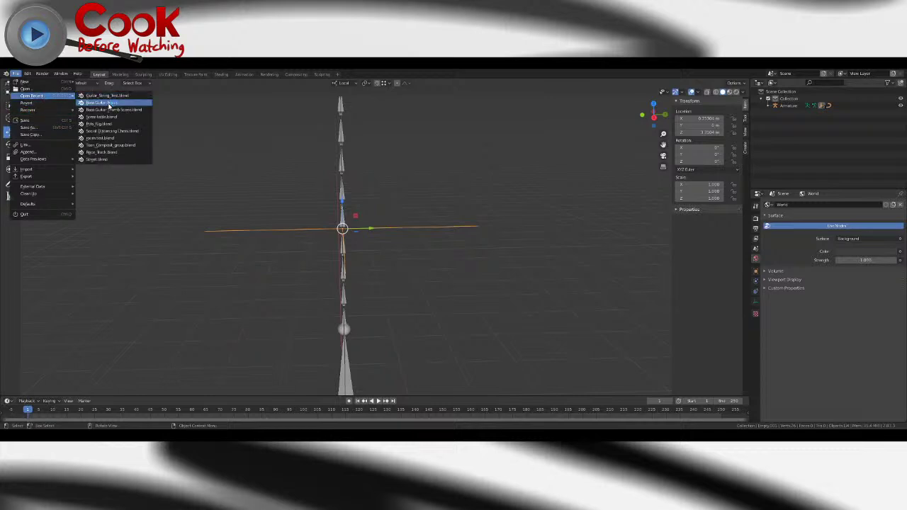
pyautogui.click(112, 107)
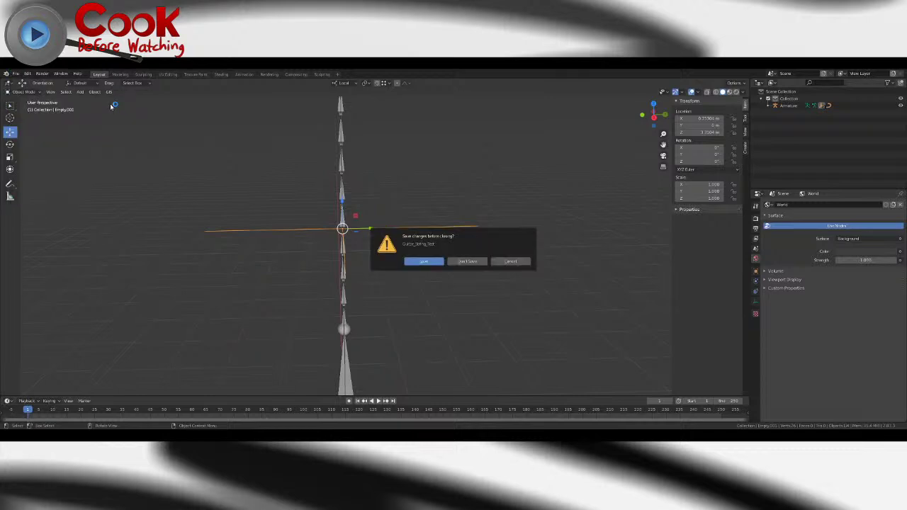
pyautogui.click(473, 262)
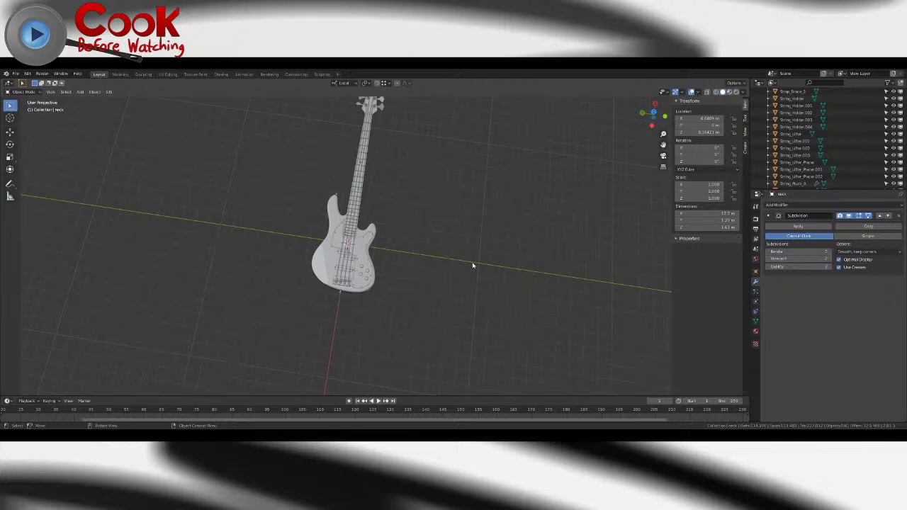
# - Show the bass in material preview shading and examine its headstock, neck and body
pyautogui.click(729, 91)
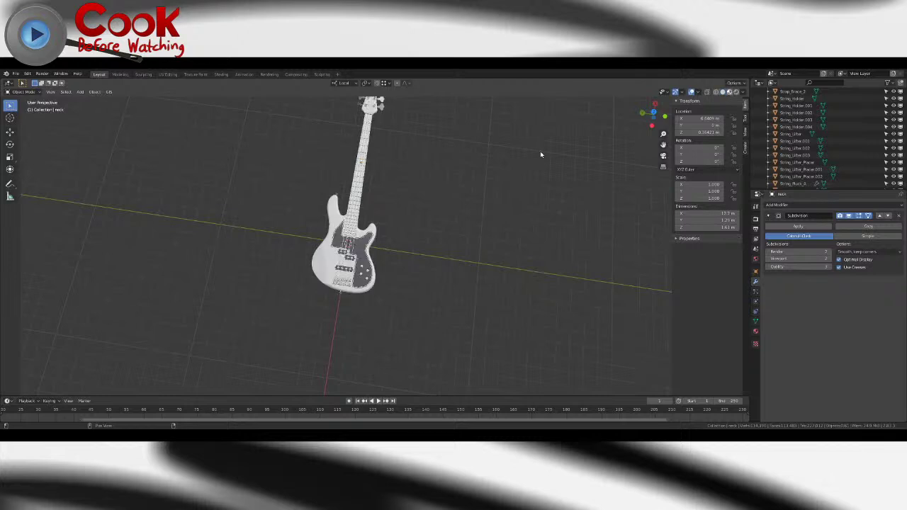
pyautogui.moveTo(462, 192); pyautogui.dragTo(343, 189, button='middle')
pyautogui.scroll(-10, 342, 190)
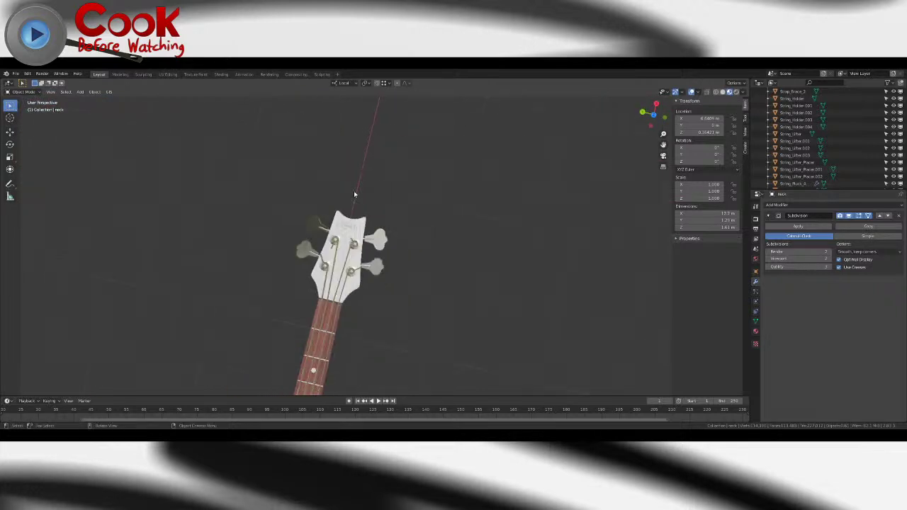
pyautogui.moveTo(381, 246); pyautogui.dragTo(483, 174, button='middle')
pyautogui.scroll(8, 403, 199)
pyautogui.scroll(-4, 485, 282)
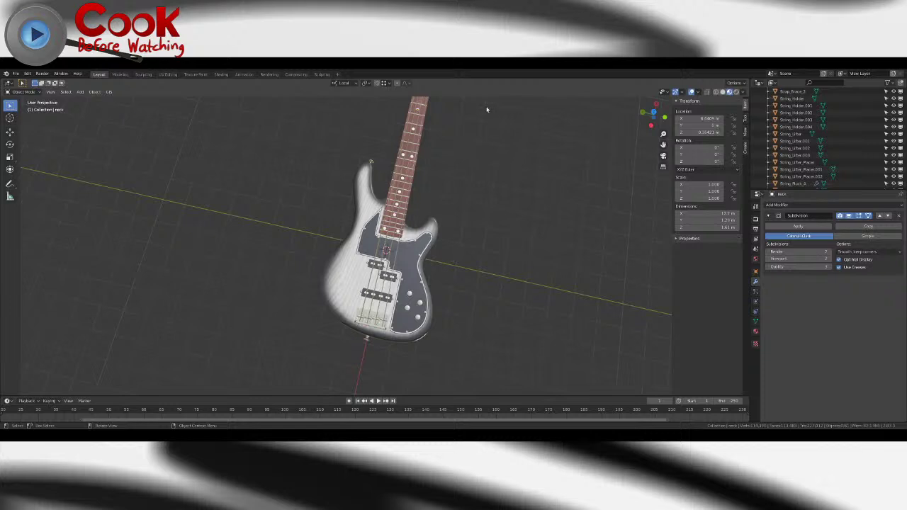
pyautogui.moveTo(475, 240)
pyautogui.mouseDown(button='middle')
pyautogui.moveTo(434, 233)
pyautogui.moveTo(489, 233)
pyautogui.mouseUp(button='middle')
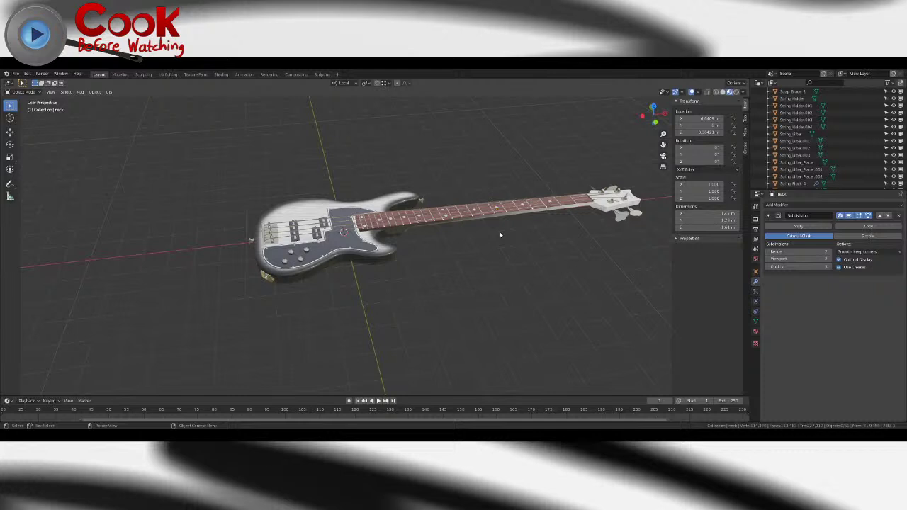
pyautogui.moveTo(498, 235); pyautogui.dragTo(328, 310, button='middle')
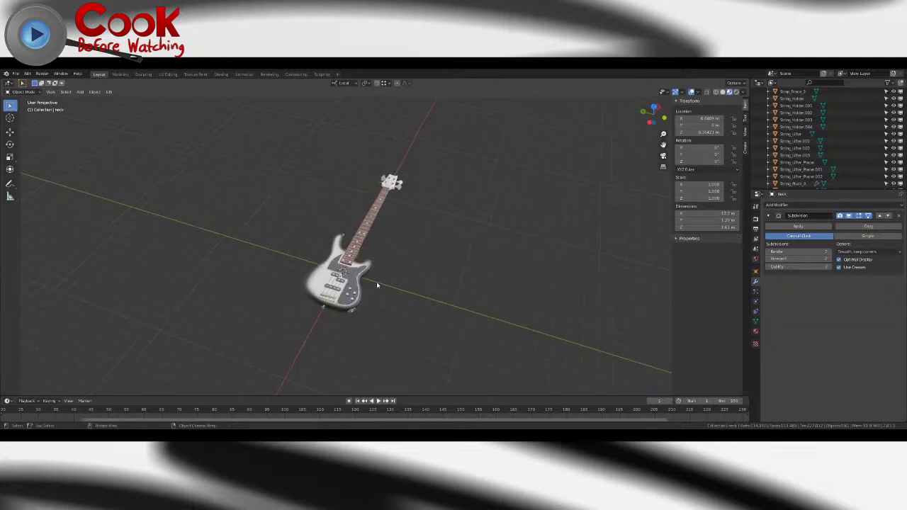
# - Save the bass guitar file, including after switching the viewport back to solid shading
pyautogui.click(15, 73)
pyautogui.click(28, 121)
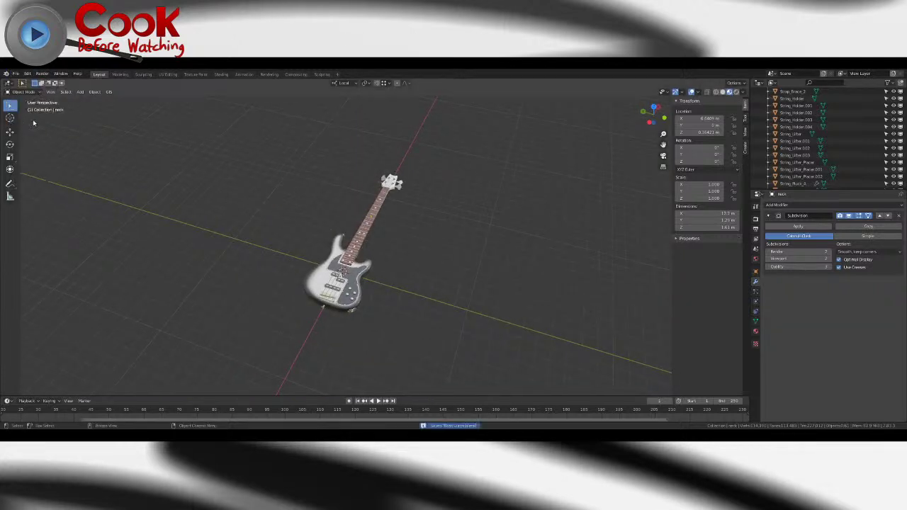
pyautogui.moveTo(546, 218); pyautogui.dragTo(411, 210, button='middle')
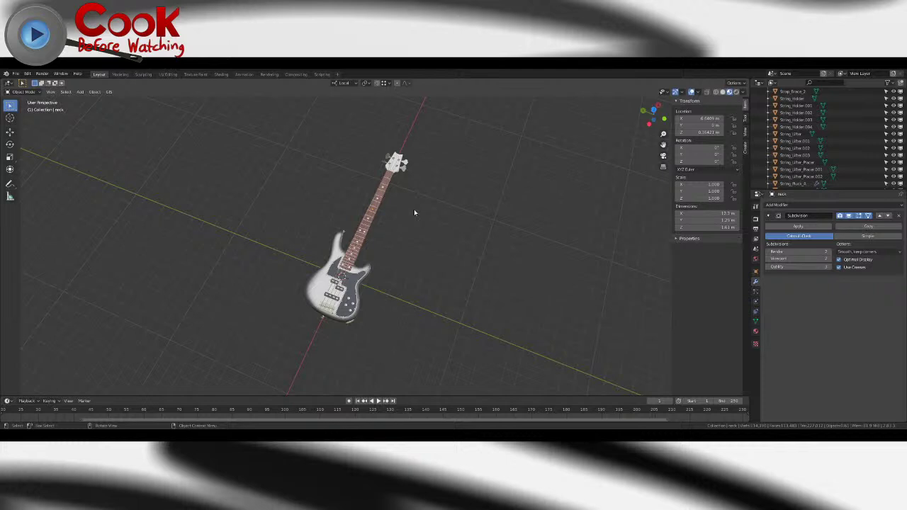
pyautogui.click(722, 92)
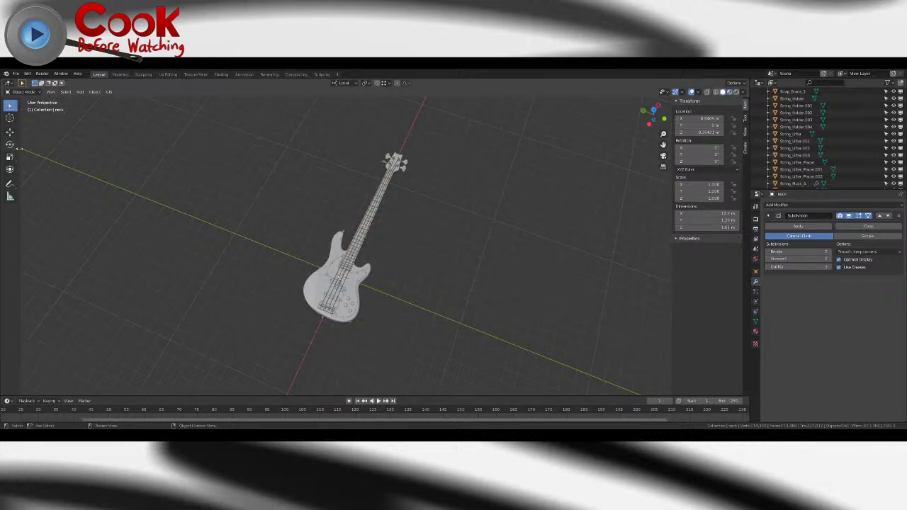
pyautogui.click(16, 73)
pyautogui.click(33, 122)
# - Examine the strings along the bass from the bridge and pickups to the neck and headstock
pyautogui.moveTo(370, 235); pyautogui.dragTo(364, 233, button='middle')
pyautogui.scroll(4, 364, 234)
pyautogui.moveTo(387, 268); pyautogui.dragTo(331, 255, button='middle')
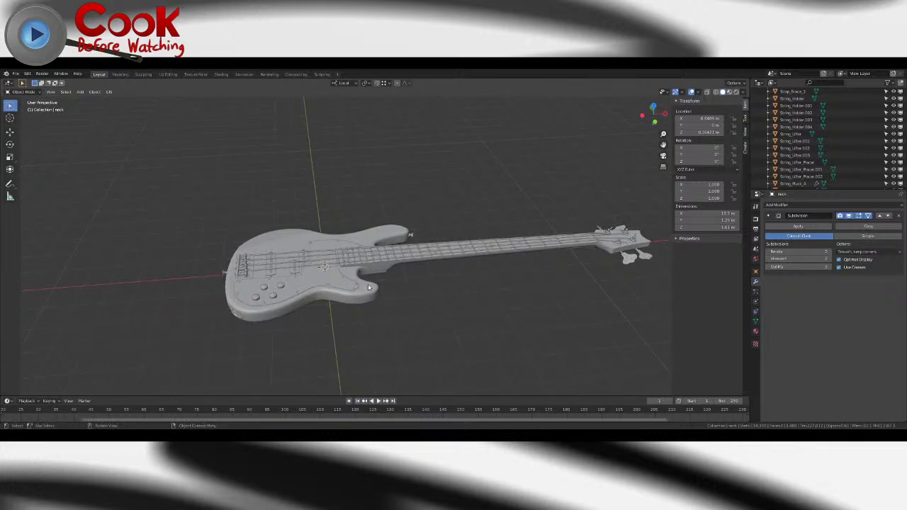
pyautogui.moveTo(368, 287); pyautogui.dragTo(411, 266, button='middle')
pyautogui.scroll(5, 409, 249)
pyautogui.keyDown('shift'); pyautogui.moveTo(390, 338); pyautogui.dragTo(366, 294, button='middle'); pyautogui.keyUp('shift')
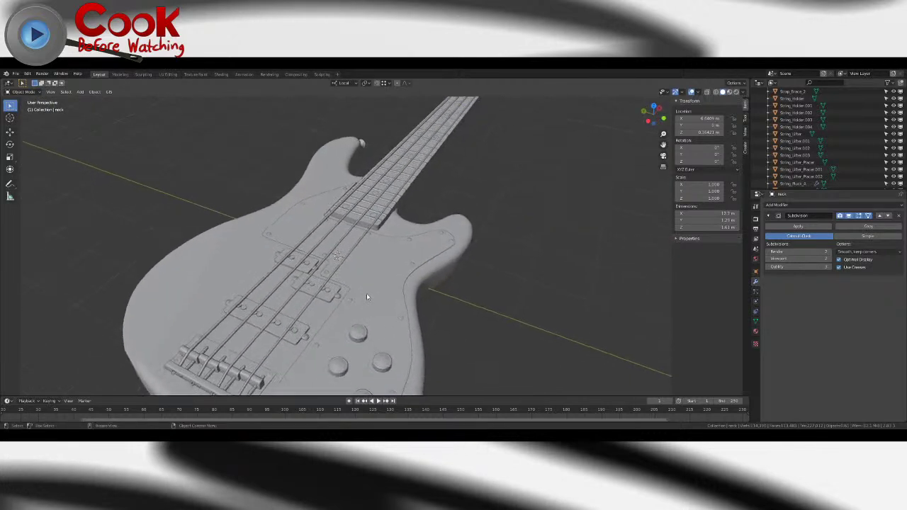
pyautogui.scroll(4, 375, 311)
pyautogui.moveTo(425, 269); pyautogui.dragTo(485, 242, button='middle')
pyautogui.scroll(-5, 388, 278)
pyautogui.scroll(5, 393, 279)
pyautogui.scroll(-5, 479, 282)
pyautogui.moveTo(480, 283); pyautogui.dragTo(454, 228, button='middle')
pyautogui.keyDown('shift'); pyautogui.moveTo(571, 240); pyautogui.dragTo(355, 248, button='middle'); pyautogui.keyUp('shift')
pyautogui.keyDown('shift'); pyautogui.moveTo(469, 247); pyautogui.dragTo(396, 244, button='middle'); pyautogui.keyUp('shift')
pyautogui.scroll(4, 397, 244)
pyautogui.scroll(3, 362, 246)
pyautogui.keyDown('shift'); pyautogui.moveTo(475, 340); pyautogui.dragTo(382, 303, button='middle'); pyautogui.keyUp('shift')
pyautogui.moveTo(504, 228); pyautogui.dragTo(401, 296, button='middle')
pyautogui.scroll(-6, 526, 231)
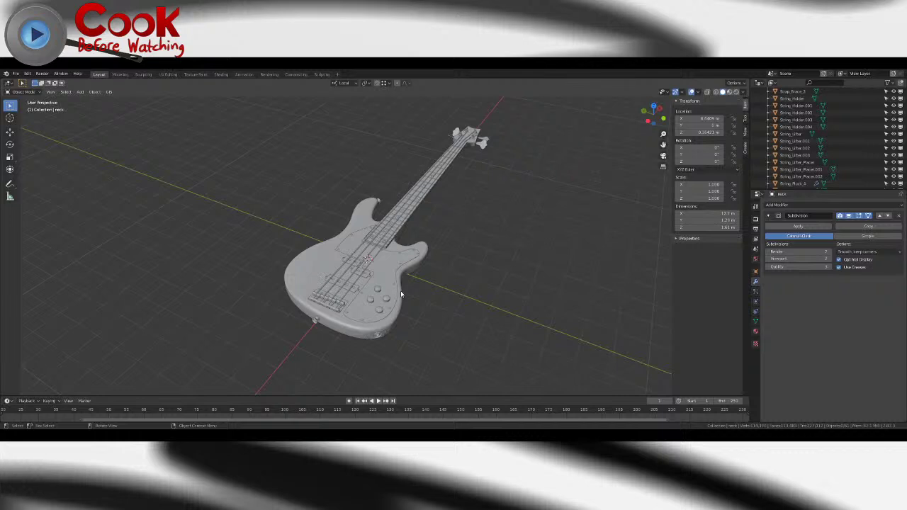
pyautogui.moveTo(400, 294); pyautogui.dragTo(376, 297, button='middle')
pyautogui.scroll(4, 375, 298)
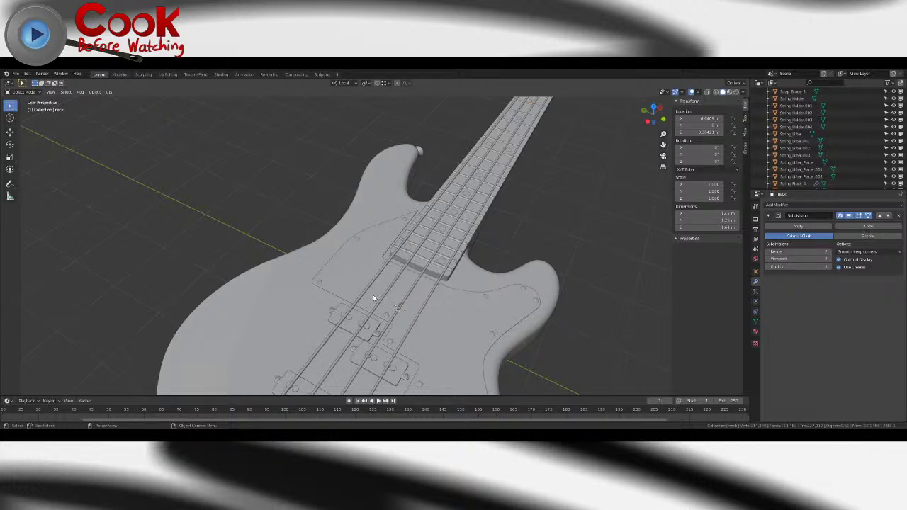
pyautogui.scroll(-5, 374, 298)
pyautogui.moveTo(374, 298); pyautogui.dragTo(459, 278, button='middle')
pyautogui.scroll(5, 325, 308)
# - Identify the four separate string objects, String_Pluck_E, A, D and G, by selecting each one, and clear the selection
pyautogui.click(469, 282)
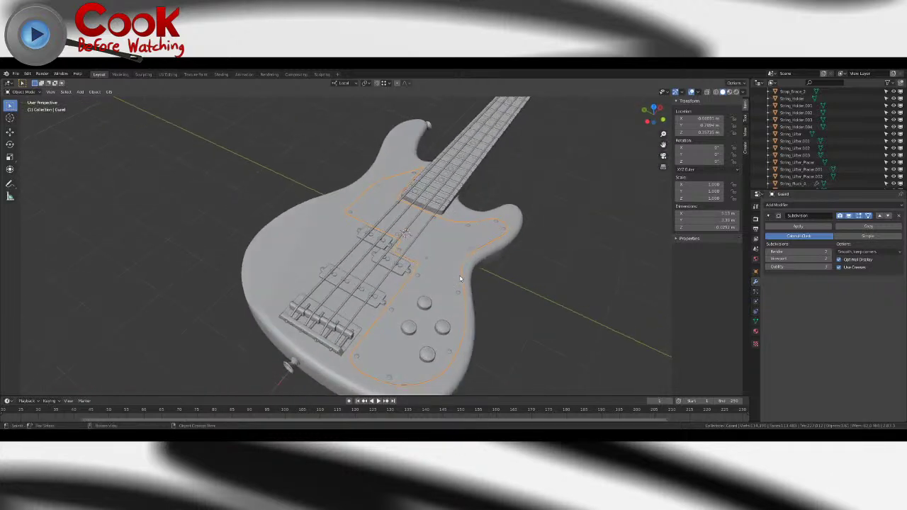
pyautogui.click(540, 306)
pyautogui.click(337, 271)
pyautogui.moveTo(337, 272); pyautogui.dragTo(521, 275, button='middle')
pyautogui.scroll(-5, 799, 126)
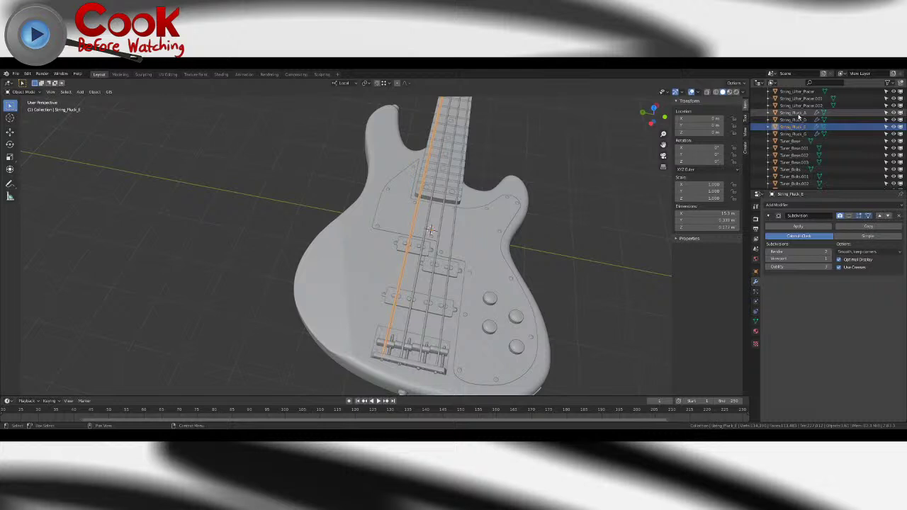
pyautogui.click(794, 112)
pyautogui.click(396, 298)
pyautogui.click(410, 310)
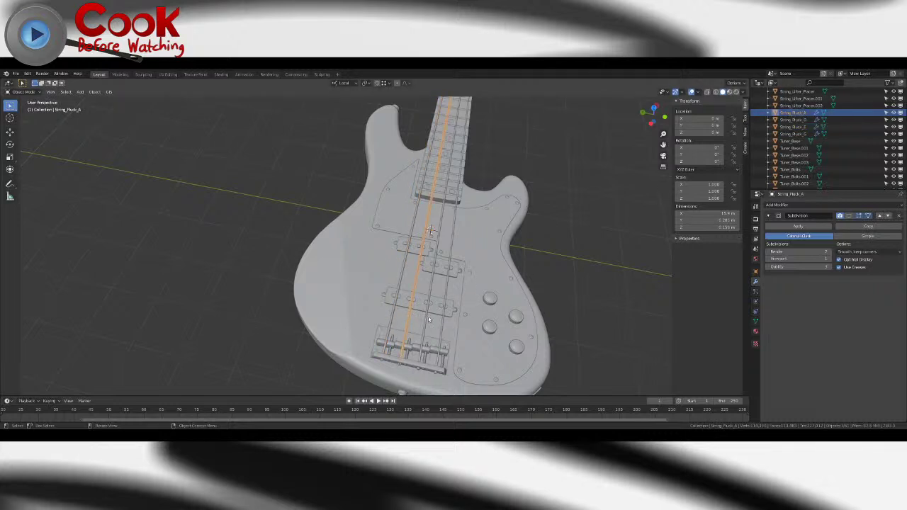
pyautogui.click(428, 318)
pyautogui.click(444, 324)
pyautogui.click(578, 271)
pyautogui.moveTo(569, 233); pyautogui.dragTo(530, 243, button='middle')
# - Save the bass guitar file and add an armature at the world origin
pyautogui.click(16, 73)
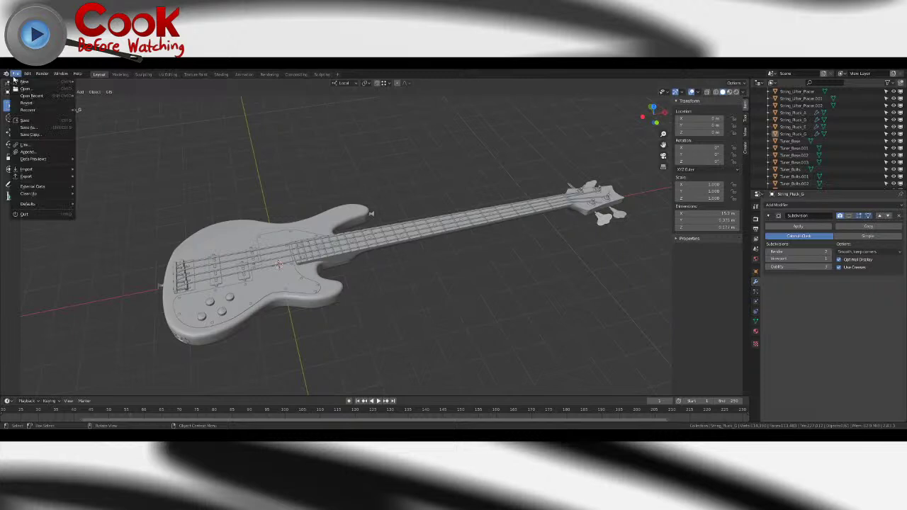
pyautogui.click(37, 123)
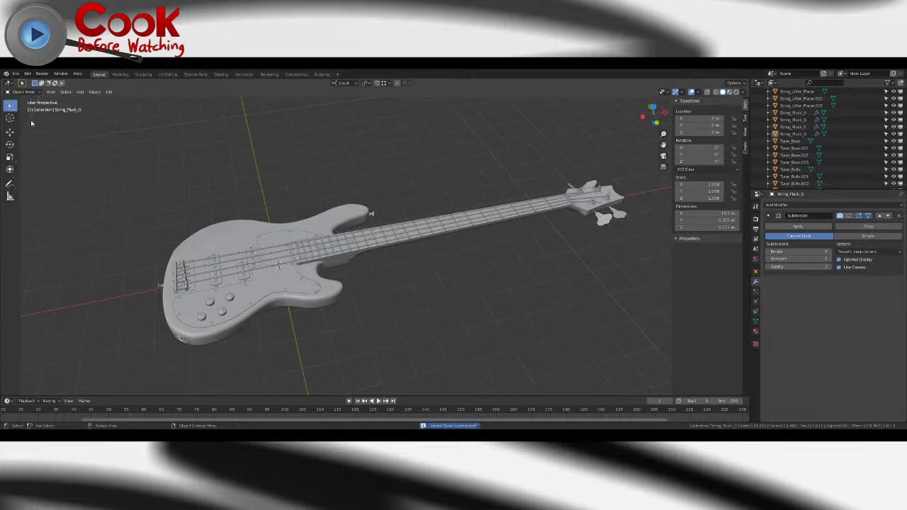
pyautogui.click(82, 92)
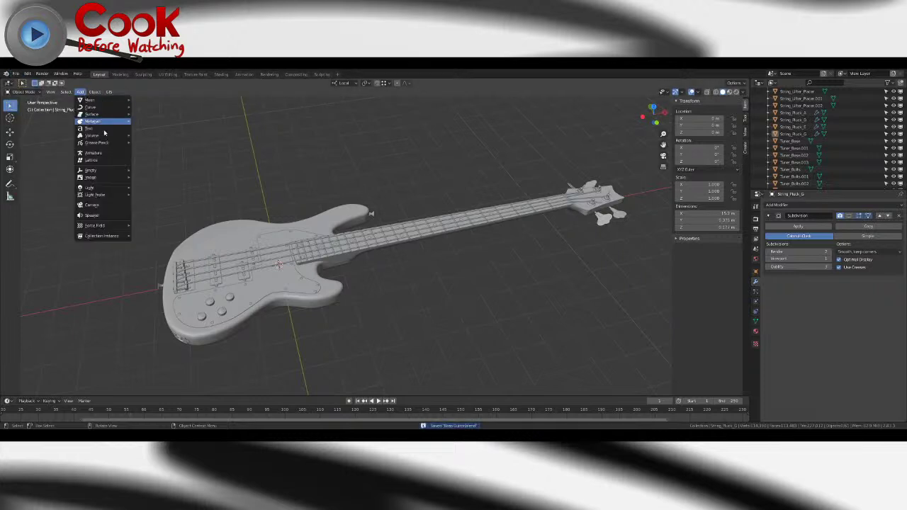
pyautogui.click(98, 153)
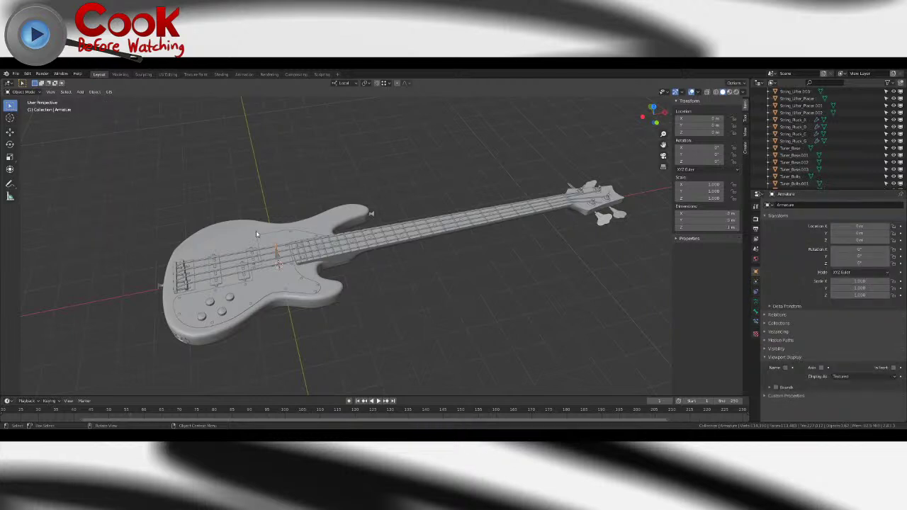
# - Move the armature along X to the bridge, adjust its height, and shift it along Y over the E string
pyautogui.keyDown('shift'); pyautogui.moveTo(257, 234); pyautogui.dragTo(364, 221, button='middle'); pyautogui.keyUp('shift')
pyautogui.scroll(4, 318, 215)
pyautogui.click(10, 133)
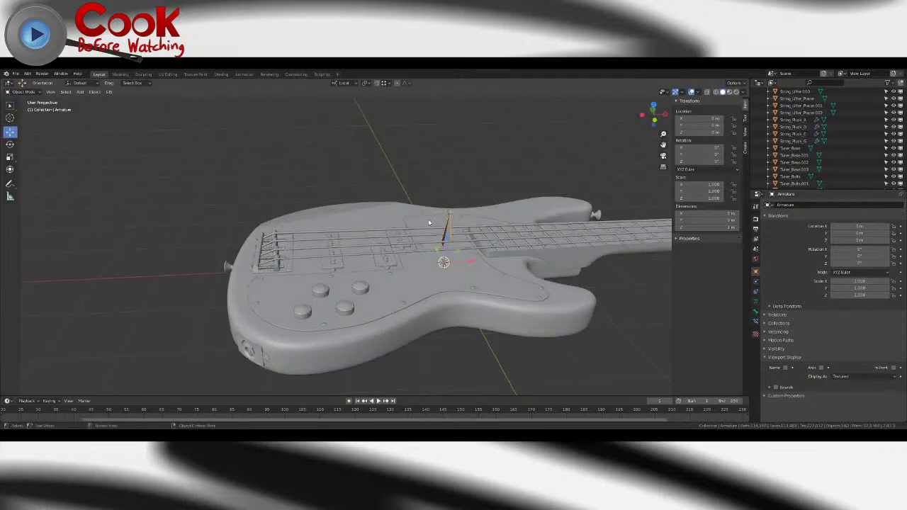
pyautogui.moveTo(453, 255); pyautogui.dragTo(286, 223)
pyautogui.moveTo(285, 224); pyautogui.dragTo(347, 242, button='middle')
pyautogui.press('g')
pyautogui.press('z')
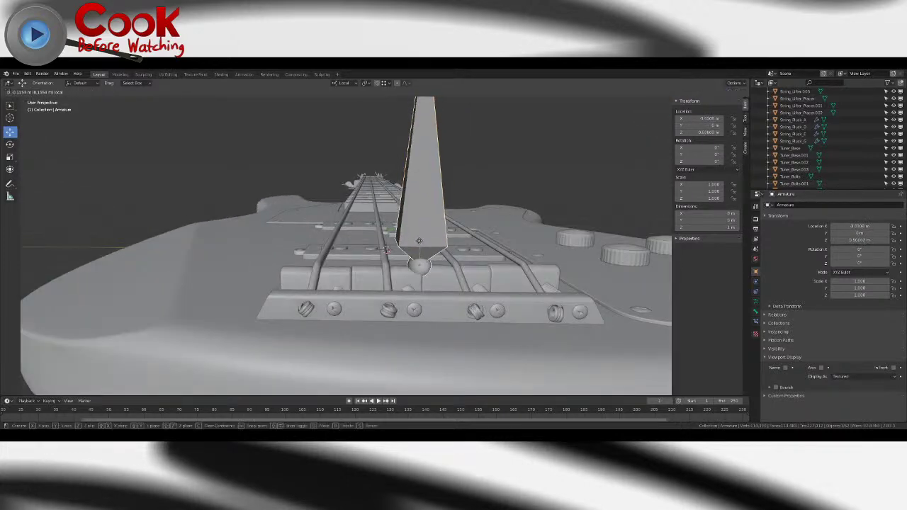
pyautogui.press('y')
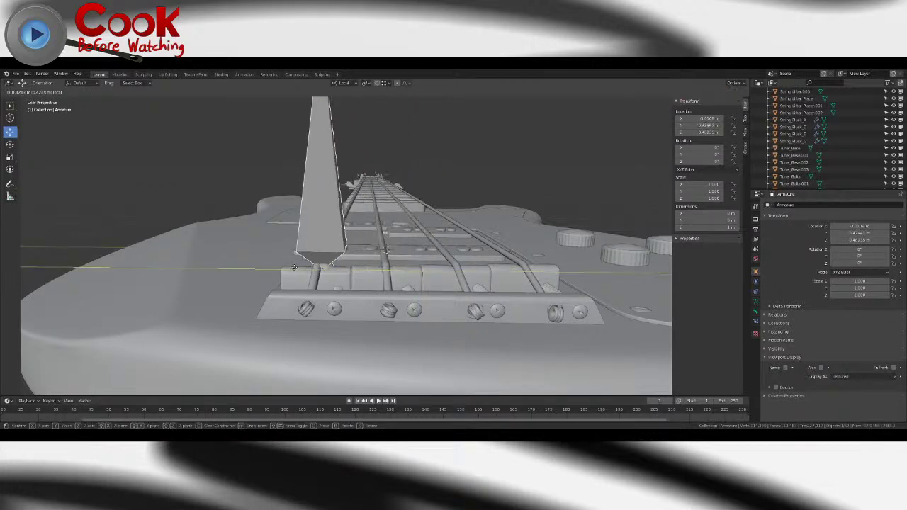
pyautogui.click(288, 267)
# - Fine-tune the armature's Z and Y position to center its base on the E string at the bridge saddle
pyautogui.moveTo(288, 267); pyautogui.dragTo(405, 258, button='middle')
pyautogui.scroll(3, 405, 261)
pyautogui.moveTo(418, 245); pyautogui.dragTo(419, 216)
pyautogui.moveTo(389, 247); pyautogui.dragTo(394, 247)
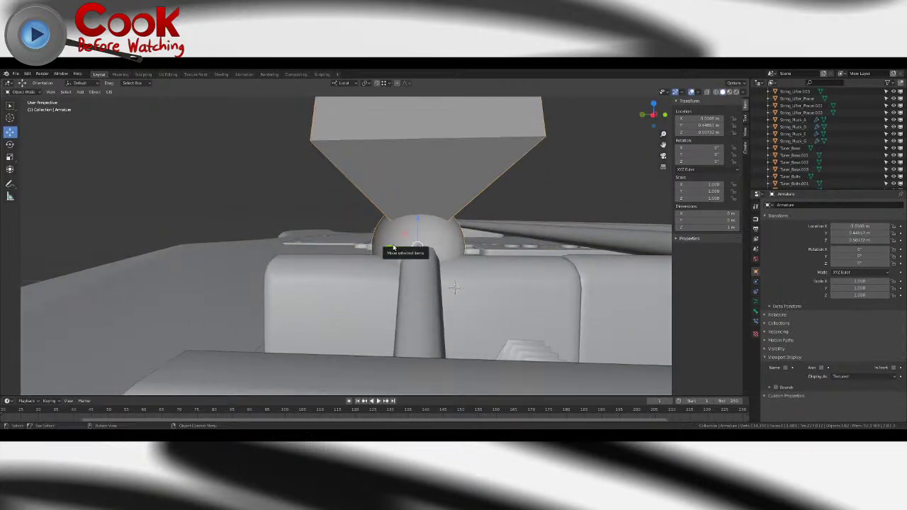
# - Reposition the armature's base from the saddle to the E string's anchored end on the bridge plate
pyautogui.moveTo(394, 247)
pyautogui.mouseDown(button='middle')
pyautogui.moveTo(437, 241)
pyautogui.moveTo(339, 247)
pyautogui.moveTo(362, 237)
pyautogui.moveTo(453, 257)
pyautogui.moveTo(403, 257)
pyautogui.mouseUp(button='middle')
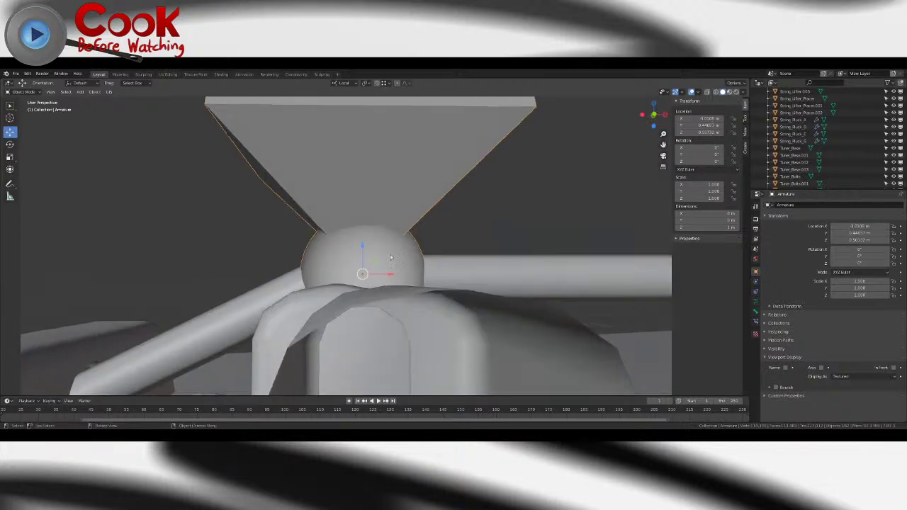
pyautogui.press('g')
pyautogui.moveTo(369, 257); pyautogui.dragTo(374, 256)
pyautogui.scroll(-8, 374, 255)
pyautogui.scroll(-5, 375, 256)
pyautogui.moveTo(375, 256); pyautogui.dragTo(347, 114, button='middle')
pyautogui.scroll(-1, 383, 289)
pyautogui.scroll(-7, 349, 177)
pyautogui.click(347, 224)
pyautogui.click(347, 226)
pyautogui.scroll(8, 348, 228)
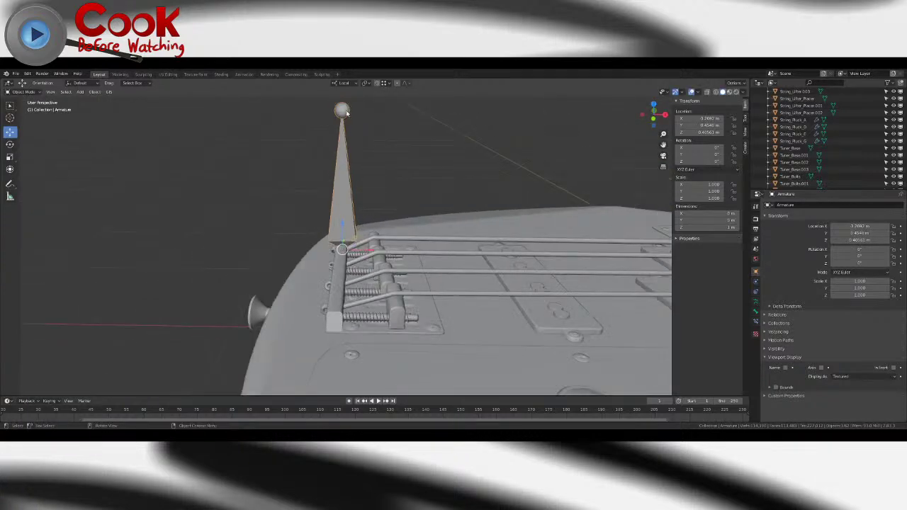
# - In Edit Mode, move the armature bone's tip down toward the E string over the bridge saddle
pyautogui.press('Tab')
pyautogui.scroll(-3, 345, 115)
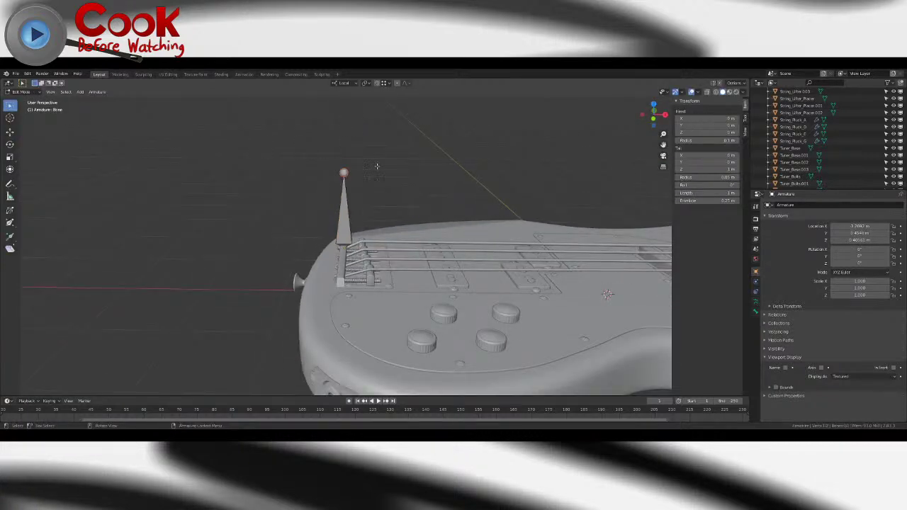
pyautogui.moveTo(387, 142); pyautogui.dragTo(492, 228, button='middle')
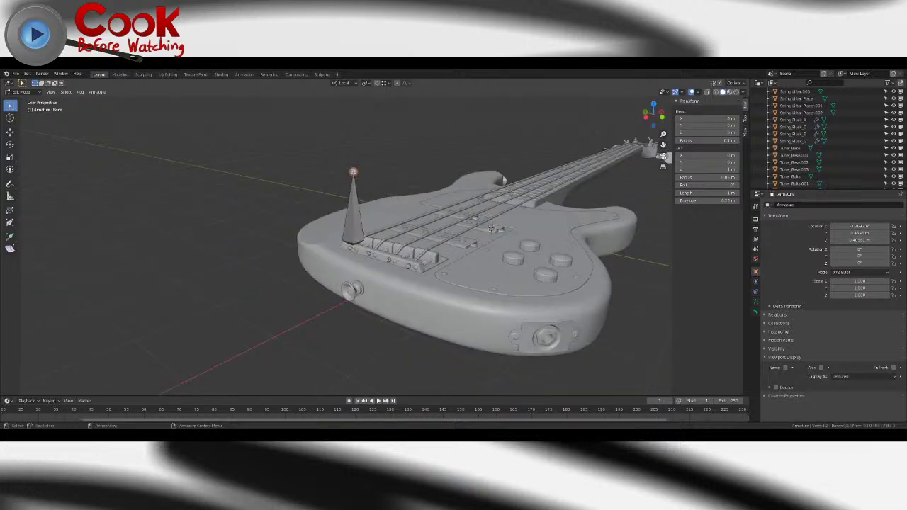
pyautogui.click(10, 132)
pyautogui.scroll(5, 351, 170)
pyautogui.moveTo(365, 131); pyautogui.dragTo(340, 126)
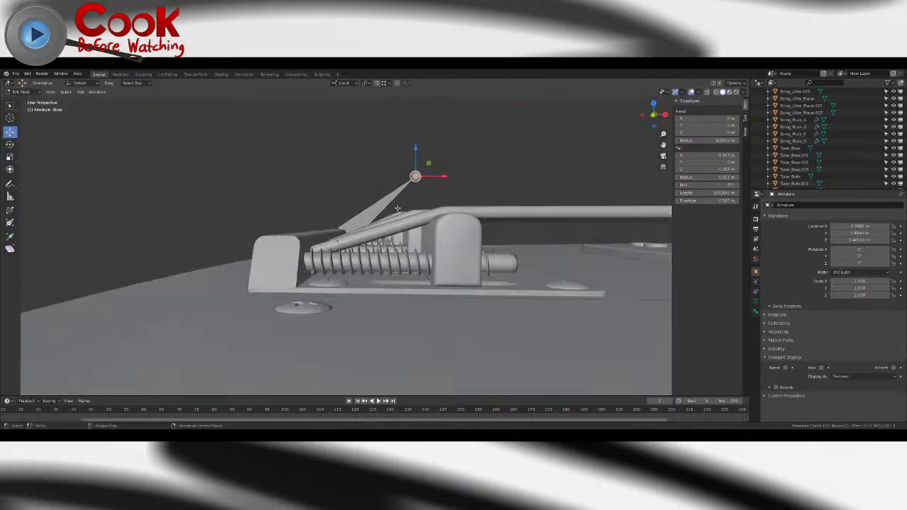
# - Fine-tune the bone tip's position and Z height to place it on the E string's bend at the saddle
pyautogui.moveTo(397, 208)
pyautogui.mouseDown(button='middle')
pyautogui.moveTo(365, 248)
pyautogui.moveTo(397, 213)
pyautogui.mouseUp(button='middle')
pyautogui.scroll(4, 397, 193)
pyautogui.moveTo(476, 134); pyautogui.dragTo(423, 218)
pyautogui.moveTo(423, 219); pyautogui.dragTo(490, 254, button='middle')
pyautogui.moveTo(439, 209); pyautogui.dragTo(415, 199, button='middle')
pyautogui.press('g')
pyautogui.press('z')
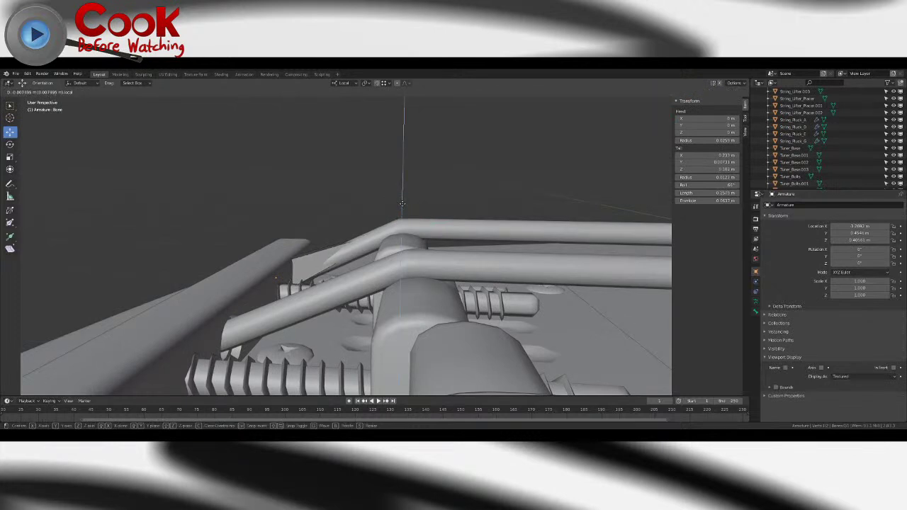
pyautogui.click(402, 203)
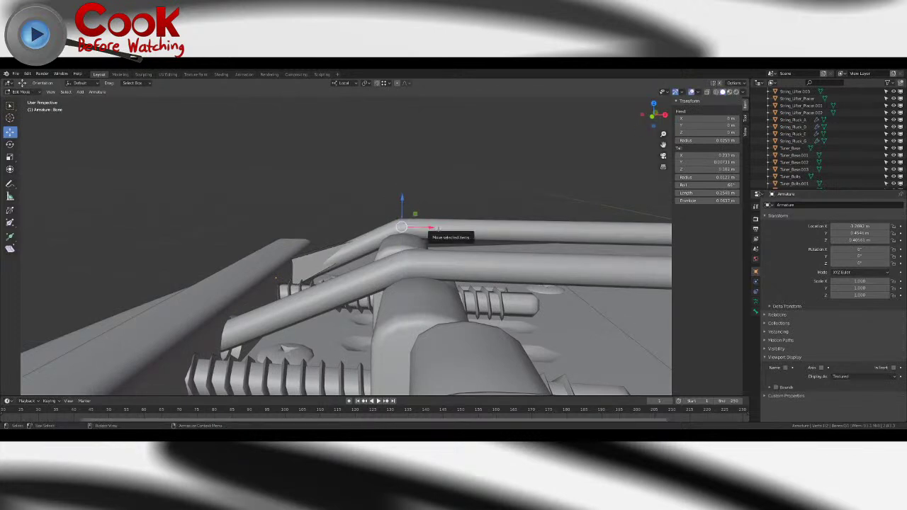
# - Extrude a second bone from the saddle joint and stretch it along X to the headstock
pyautogui.scroll(-10, 437, 228)
pyautogui.moveTo(435, 224); pyautogui.dragTo(488, 283, button='middle')
pyautogui.scroll(5, 414, 246)
pyautogui.moveTo(414, 246); pyautogui.dragTo(415, 260, button='middle')
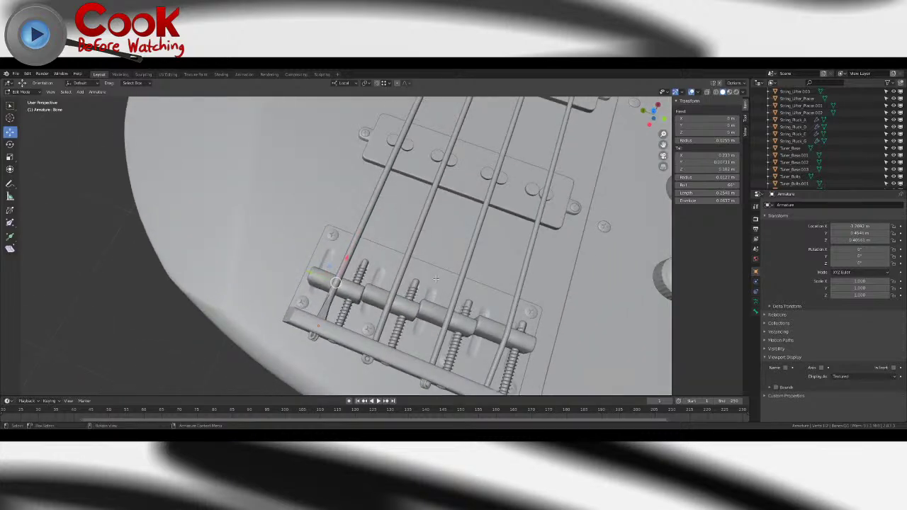
pyautogui.scroll(-5, 388, 263)
pyautogui.moveTo(389, 263); pyautogui.dragTo(297, 283, button='middle')
pyautogui.scroll(-3, 333, 273)
pyautogui.scroll(-5, 481, 270)
pyautogui.keyDown('shift'); pyautogui.moveTo(481, 270); pyautogui.dragTo(442, 264, button='middle'); pyautogui.keyUp('shift')
pyautogui.press('e')
pyautogui.rightClick(291, 241)
pyautogui.moveTo(291, 241); pyautogui.dragTo(493, 258)
# - Lower the second bone's tip along Z at the headstock
pyautogui.moveTo(493, 259); pyautogui.dragTo(476, 246, button='middle')
pyautogui.scroll(3, 418, 228)
pyautogui.scroll(5, 471, 247)
pyautogui.moveTo(593, 286); pyautogui.dragTo(369, 277, button='middle')
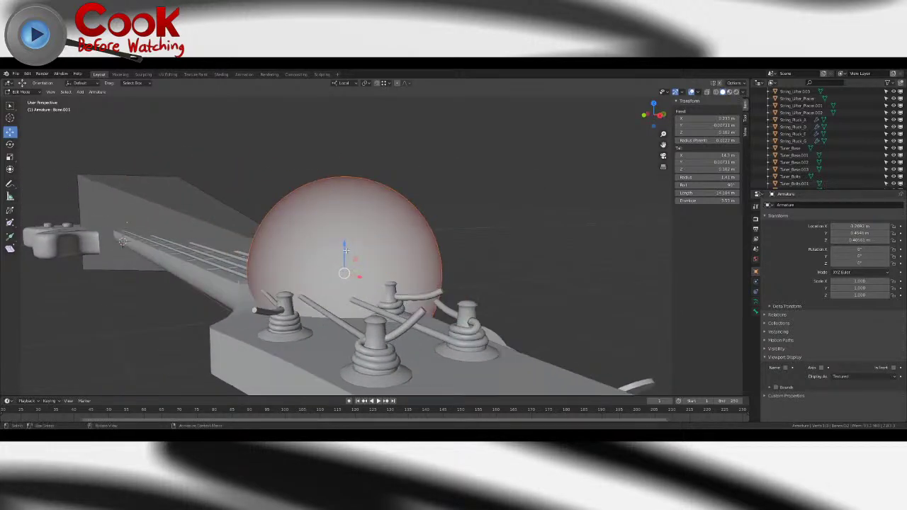
pyautogui.moveTo(343, 247)
pyautogui.mouseDown()
pyautogui.moveTo(351, 149)
pyautogui.moveTo(345, 261)
pyautogui.mouseUp()
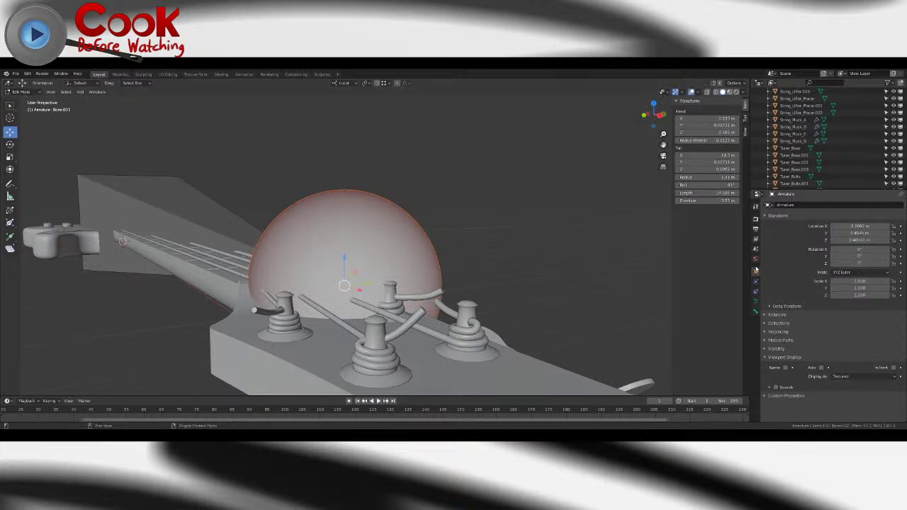
# - Set the armature's viewport display to Stick
pyautogui.press('Tab')
pyautogui.press('Tab')
pyautogui.click(755, 303)
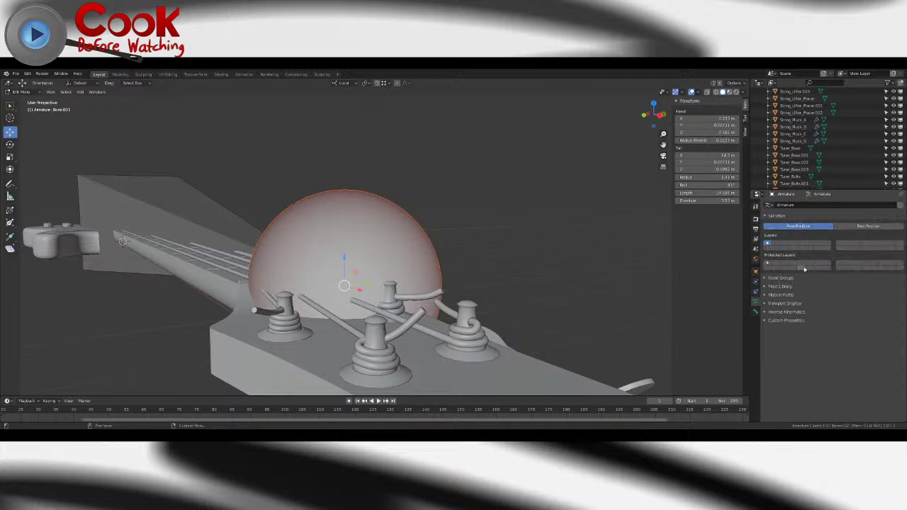
pyautogui.click(764, 296)
pyautogui.click(763, 296)
pyautogui.click(763, 287)
pyautogui.click(764, 287)
pyautogui.click(763, 305)
pyautogui.click(871, 317)
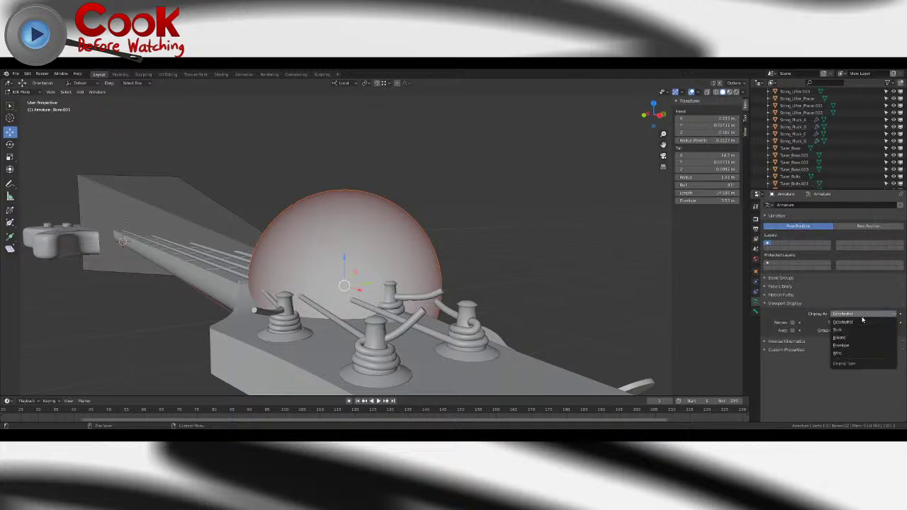
pyautogui.click(859, 326)
# - Shift the second bone's tip along Y toward the E string and raise it along Z to string height
pyautogui.moveTo(325, 227); pyautogui.dragTo(453, 248, button='middle')
pyautogui.moveTo(372, 259); pyautogui.dragTo(390, 247, button='middle')
pyautogui.moveTo(371, 270); pyautogui.dragTo(434, 270)
pyautogui.moveTo(434, 270); pyautogui.dragTo(503, 271, button='middle')
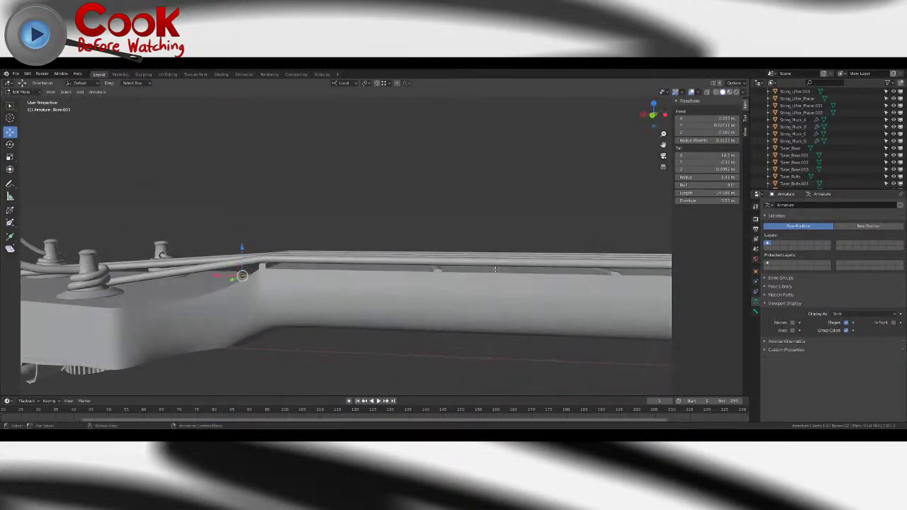
pyautogui.press('g')
pyautogui.press('z')
pyautogui.click(246, 225)
# - Display the armature in front and move the second bone's tip in the XY plane to the E string at the nut
pyautogui.moveTo(248, 226); pyautogui.dragTo(386, 276, button='middle')
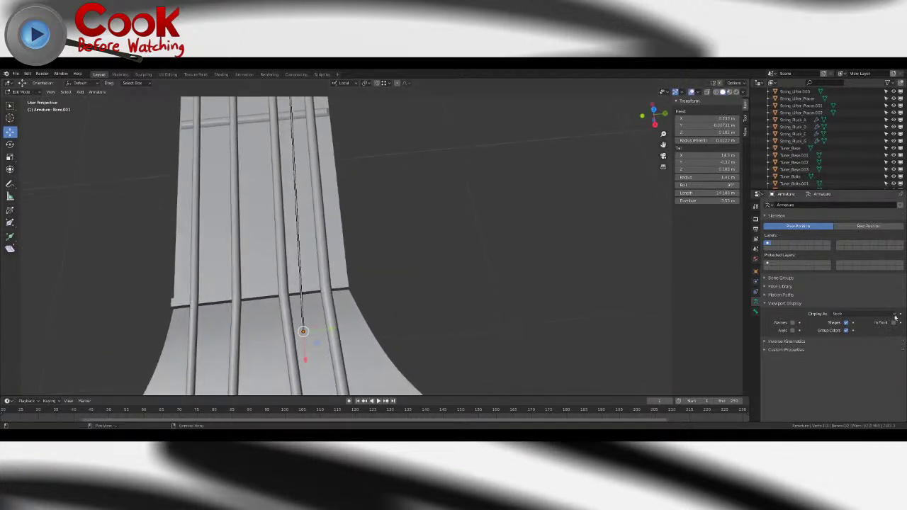
pyautogui.click(893, 323)
pyautogui.press('g')
pyautogui.hotkey('shift', 'z')
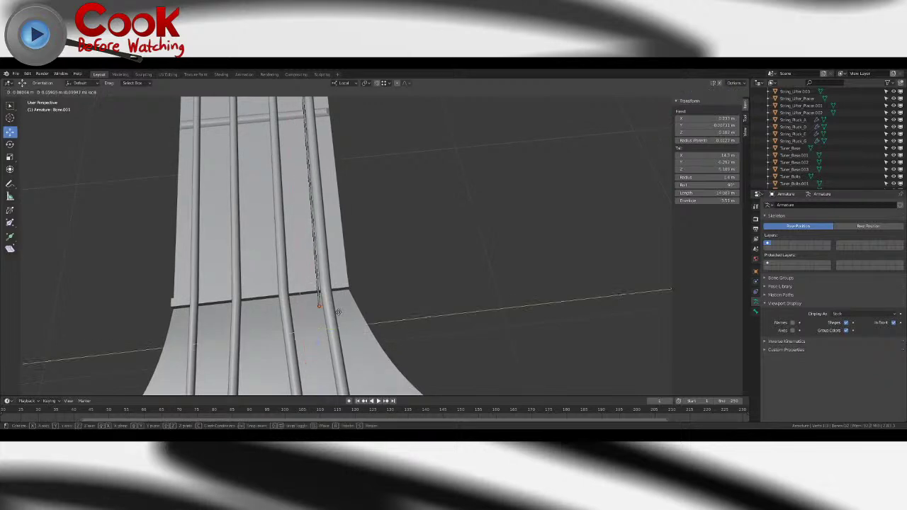
pyautogui.click(342, 295)
# - Fine-tune the second bone's tip in the YZ plane and along the string to center it at the nut
pyautogui.moveTo(342, 295); pyautogui.dragTo(479, 262, button='middle')
pyautogui.scroll(5, 410, 226)
pyautogui.scroll(3, 369, 267)
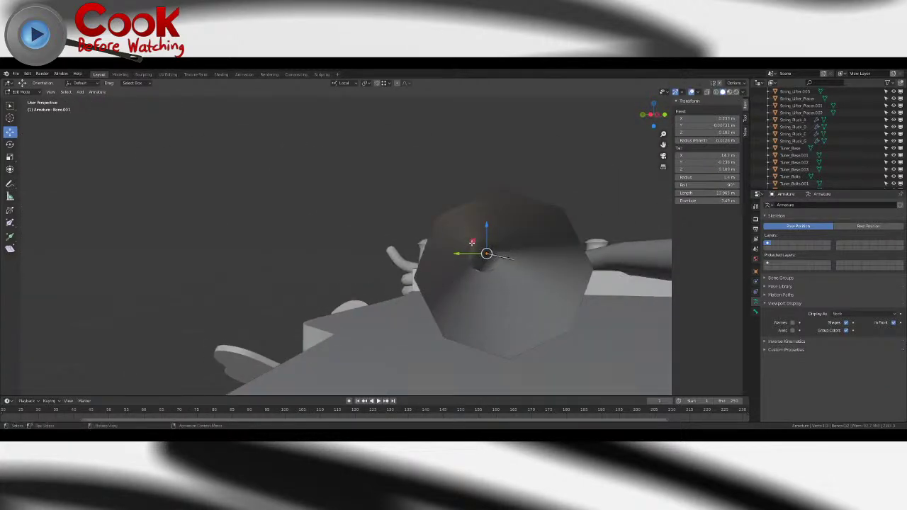
pyautogui.press('g')
pyautogui.hotkey('shift', 'x')
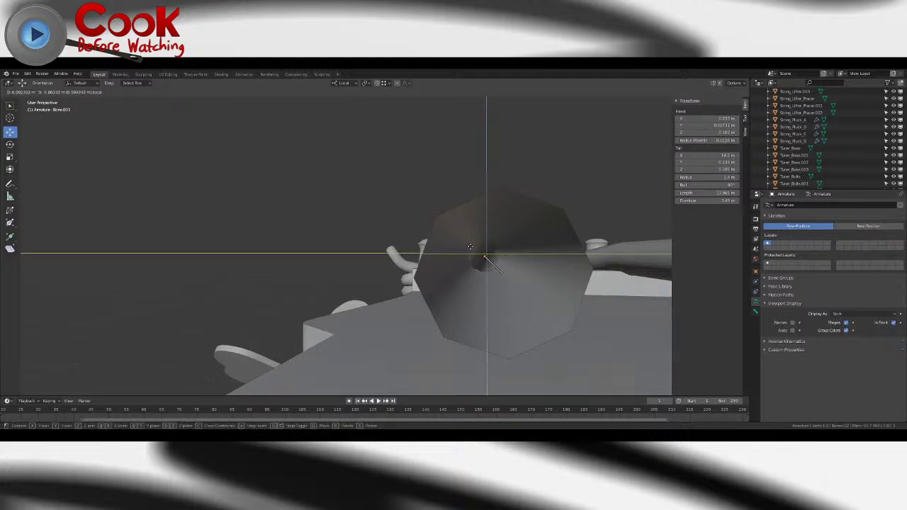
pyautogui.click(470, 246)
pyautogui.moveTo(499, 244); pyautogui.dragTo(341, 309, button='middle')
pyautogui.keyDown('shift'); pyautogui.moveTo(342, 308); pyautogui.dragTo(414, 302, button='middle'); pyautogui.keyUp('shift')
pyautogui.press('g')
pyautogui.click(406, 301)
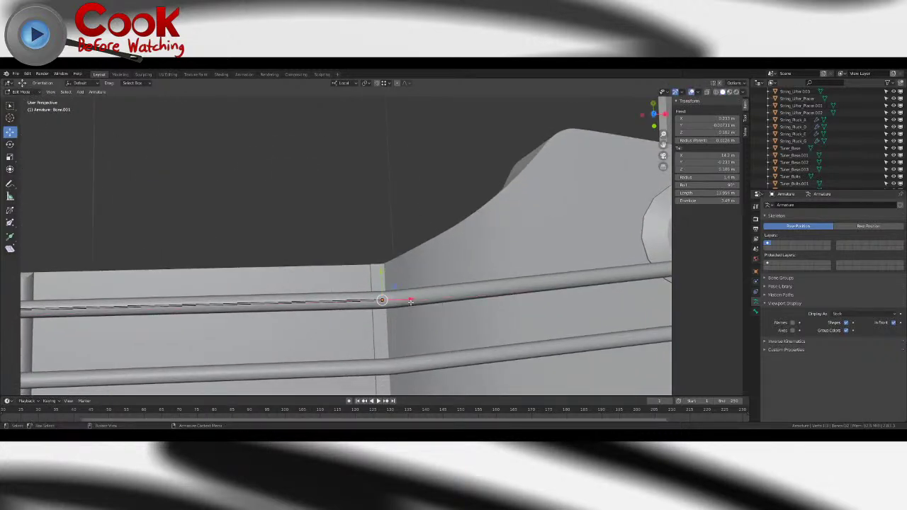
# - Select the joint at the bridge saddle and lower it slightly along Z into the E string
pyautogui.moveTo(422, 304); pyautogui.dragTo(379, 250, button='middle')
pyautogui.scroll(3, 380, 249)
pyautogui.keyDown('shift'); pyautogui.moveTo(482, 209); pyautogui.dragTo(393, 250, button='middle'); pyautogui.keyUp('shift')
pyautogui.scroll(6, 393, 249)
pyautogui.keyDown('shift'); pyautogui.moveTo(516, 221); pyautogui.dragTo(398, 234, button='middle'); pyautogui.keyUp('shift')
pyautogui.click(395, 237)
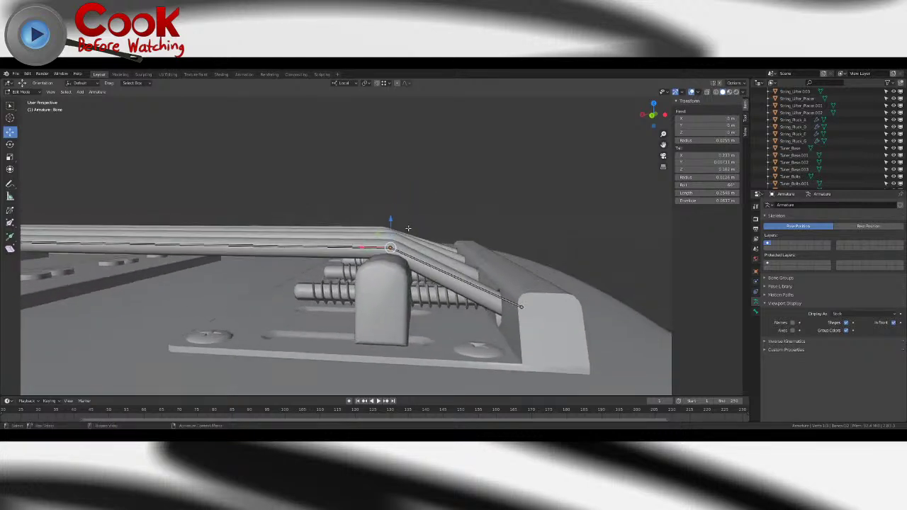
pyautogui.scroll(4, 418, 228)
pyautogui.moveTo(435, 222); pyautogui.dragTo(432, 229)
# - Extrude a third bone from the nut joint toward the E string's tuning peg
pyautogui.scroll(-9, 432, 228)
pyautogui.moveTo(433, 229); pyautogui.dragTo(504, 240, button='middle')
pyautogui.scroll(4, 468, 232)
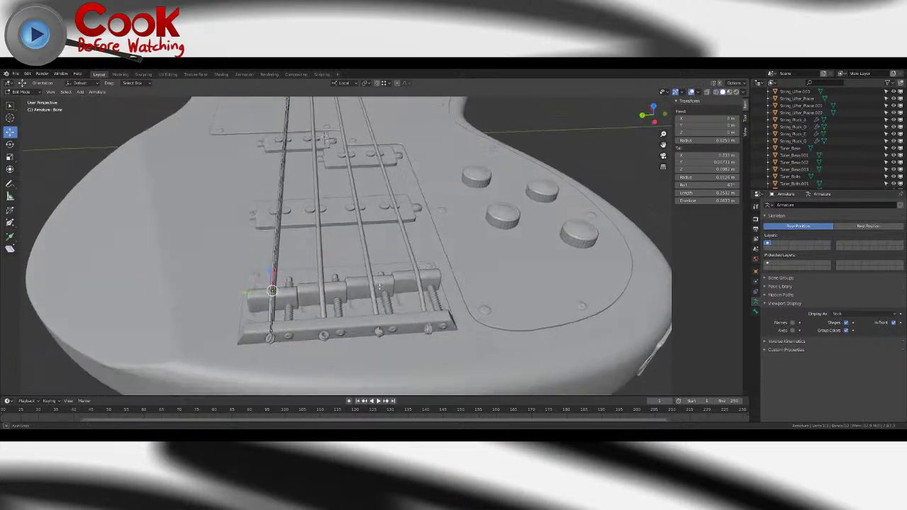
pyautogui.moveTo(397, 245); pyautogui.dragTo(488, 225, button='middle')
pyautogui.scroll(-6, 354, 255)
pyautogui.keyDown('shift'); pyautogui.moveTo(283, 262); pyautogui.dragTo(425, 198, button='middle'); pyautogui.keyUp('shift')
pyautogui.moveTo(354, 280); pyautogui.dragTo(272, 229, button='middle')
pyautogui.scroll(3, 371, 205)
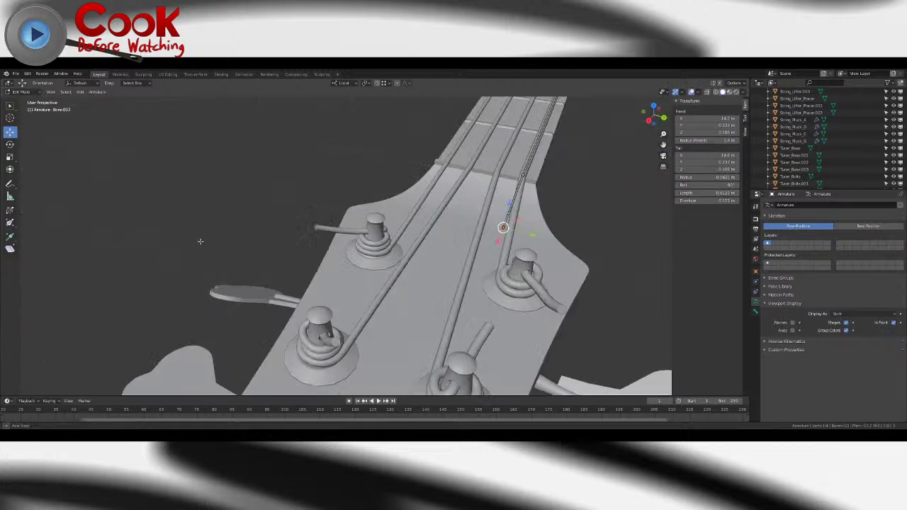
# - Adjust the third bone's tip along Y and Z onto the E string above the headstock
pyautogui.moveTo(201, 241); pyautogui.dragTo(461, 231, button='middle')
pyautogui.moveTo(372, 203); pyautogui.dragTo(380, 203)
pyautogui.moveTo(380, 203); pyautogui.dragTo(365, 244, button='middle')
pyautogui.scroll(5, 365, 244)
pyautogui.moveTo(354, 248); pyautogui.dragTo(443, 254, button='middle')
pyautogui.scroll(3, 386, 199)
pyautogui.keyDown('shift'); pyautogui.moveTo(475, 174); pyautogui.dragTo(365, 207, button='middle'); pyautogui.keyUp('shift')
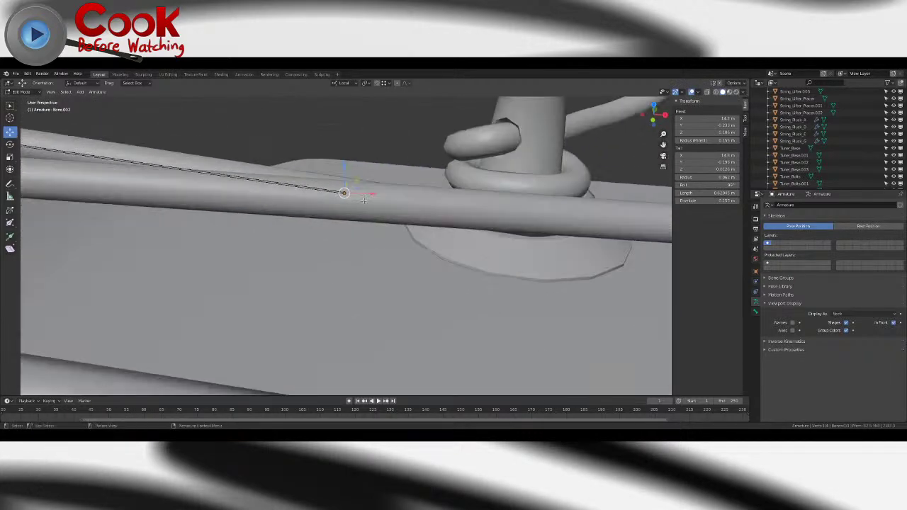
# - Move the third bone's tip along X, Z and Y to the E string's winding at the tuning peg
pyautogui.moveTo(343, 169); pyautogui.dragTo(360, 151, button='middle')
pyautogui.press('g')
pyautogui.press('x')
pyautogui.click(533, 153)
pyautogui.press('g')
pyautogui.press('z')
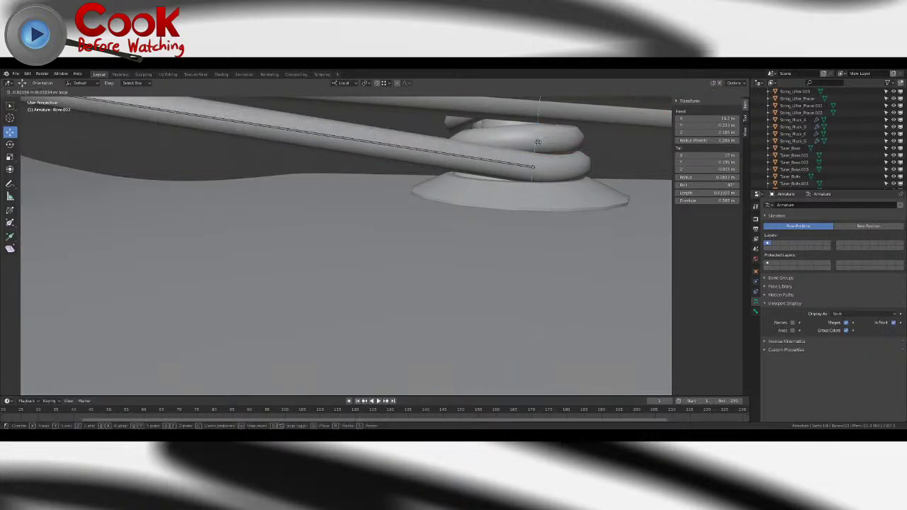
pyautogui.click(537, 142)
pyautogui.moveTo(537, 141); pyautogui.dragTo(361, 271, button='middle')
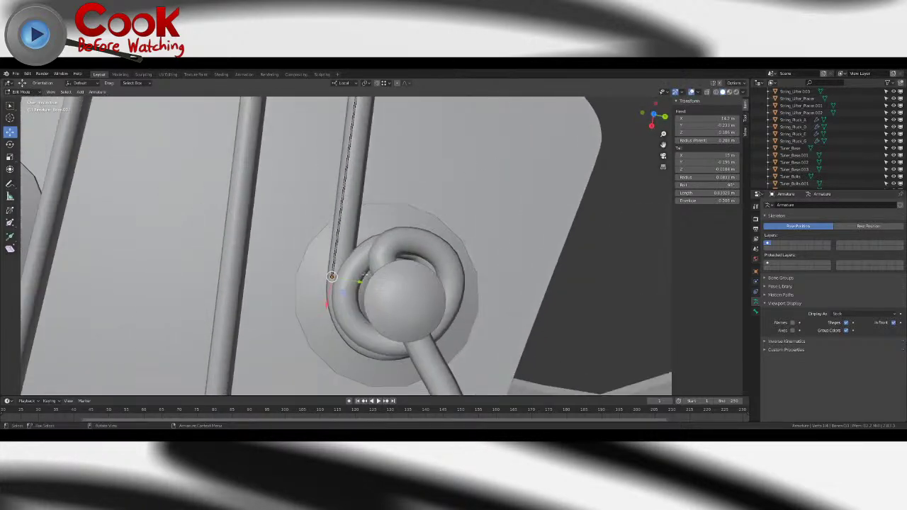
pyautogui.moveTo(361, 281); pyautogui.dragTo(371, 283)
# - Nudge the joint at the nut along X to match the E string's bend
pyautogui.scroll(-6, 383, 280)
pyautogui.moveTo(489, 244); pyautogui.dragTo(401, 201, button='middle')
pyautogui.scroll(4, 385, 273)
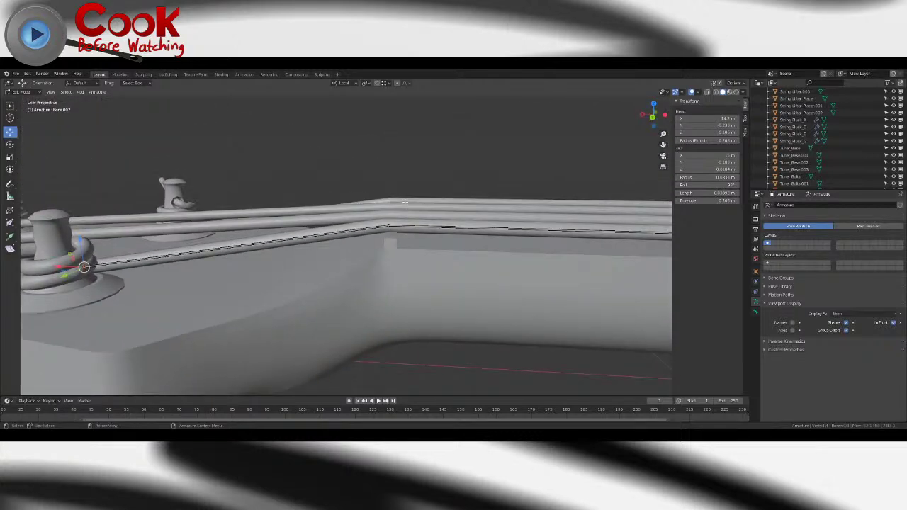
pyautogui.moveTo(368, 224); pyautogui.dragTo(376, 226)
pyautogui.moveTo(376, 226); pyautogui.dragTo(199, 154, button='middle')
# - Examine the individual bones along the E string from the bridge to the tuning peg
pyautogui.scroll(-5, 415, 237)
pyautogui.scroll(5, 475, 253)
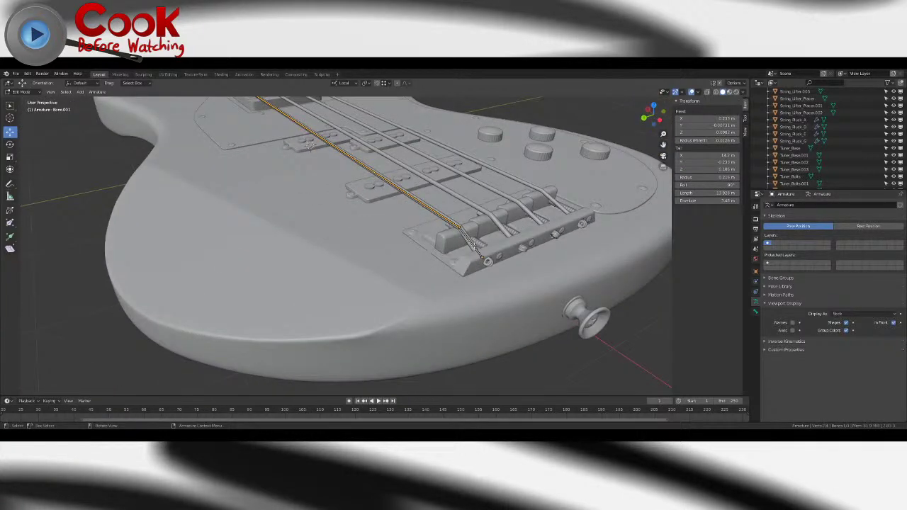
pyautogui.scroll(-6, 469, 238)
pyautogui.moveTo(469, 238); pyautogui.dragTo(523, 231, button='middle')
pyautogui.keyDown('shift'); pyautogui.moveTo(212, 206); pyautogui.dragTo(425, 232, button='middle'); pyautogui.keyUp('shift')
pyautogui.scroll(5, 425, 232)
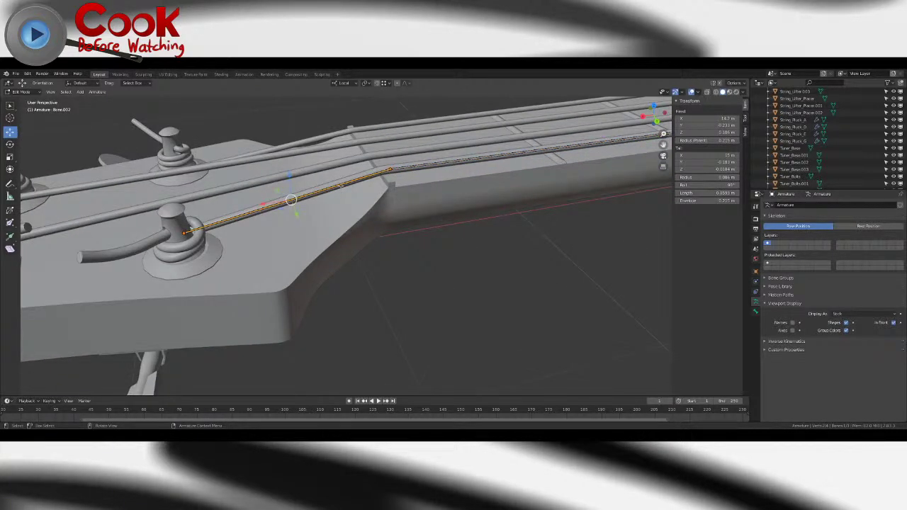
pyautogui.scroll(-5, 487, 196)
pyautogui.moveTo(404, 222); pyautogui.dragTo(478, 201, button='middle')
pyautogui.scroll(4, 391, 231)
pyautogui.moveTo(390, 231); pyautogui.dragTo(304, 270, button='middle')
pyautogui.scroll(-5, 304, 271)
pyautogui.keyDown('shift'); pyautogui.moveTo(435, 277); pyautogui.dragTo(348, 273, button='middle'); pyautogui.keyUp('shift')
pyautogui.moveTo(349, 273); pyautogui.dragTo(322, 292, button='middle')
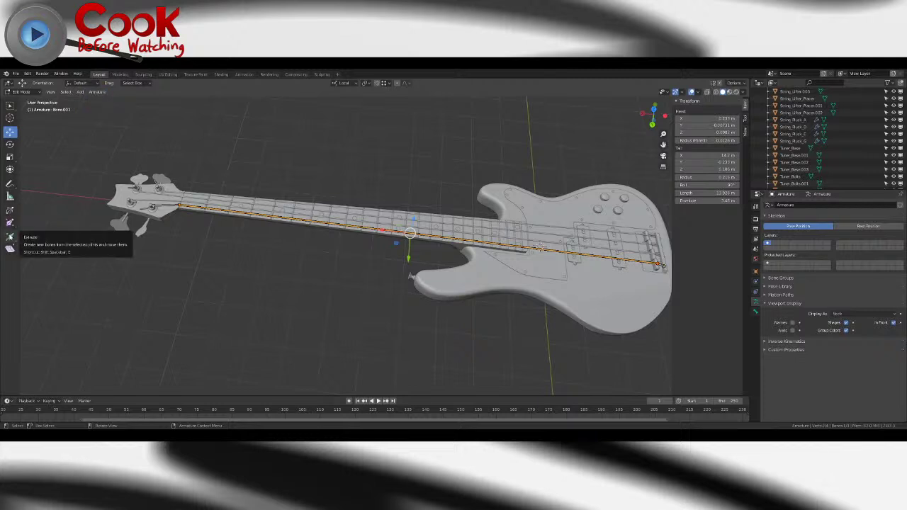
# - Subdivide the long bone between the bridge saddle and the nut five times, splitting it into 32 segments
pyautogui.click(97, 92)
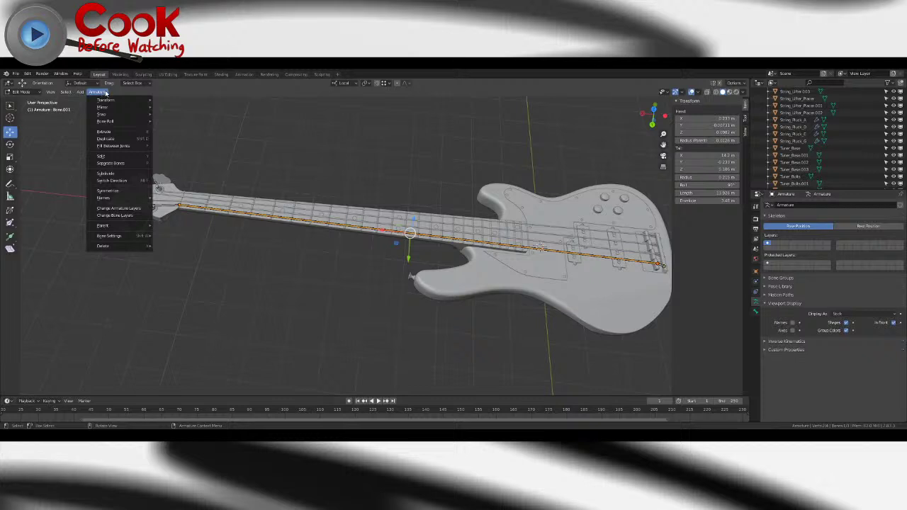
pyautogui.click(105, 173)
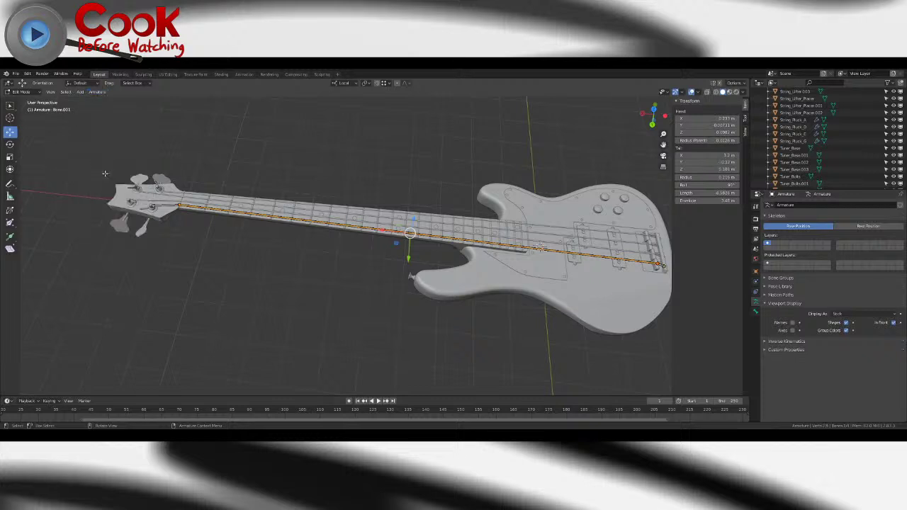
pyautogui.click(97, 92)
pyautogui.click(112, 190)
pyautogui.press('a')
pyautogui.click(97, 92)
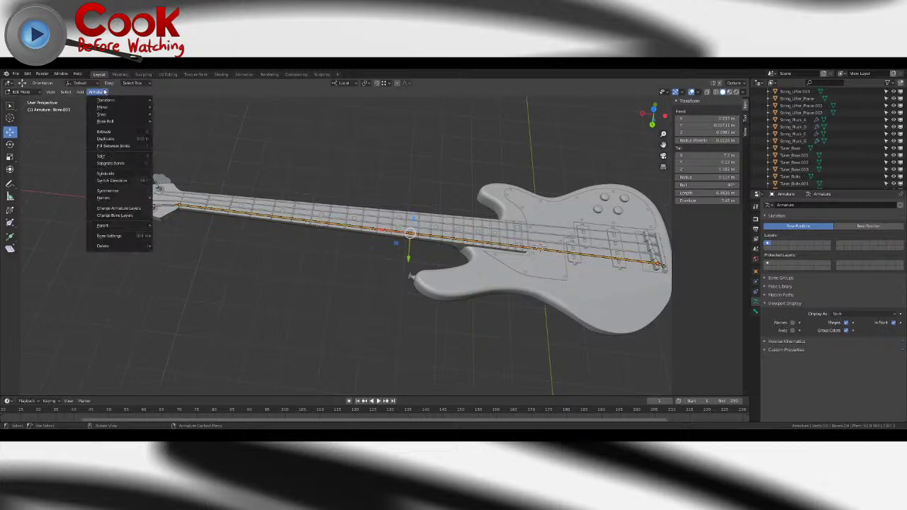
pyautogui.click(113, 174)
pyautogui.click(97, 92)
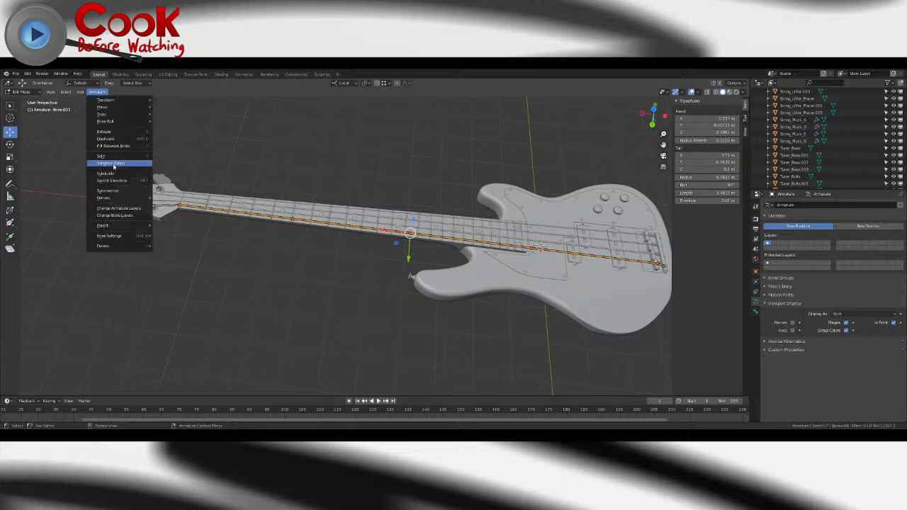
pyautogui.click(113, 174)
pyautogui.click(99, 92)
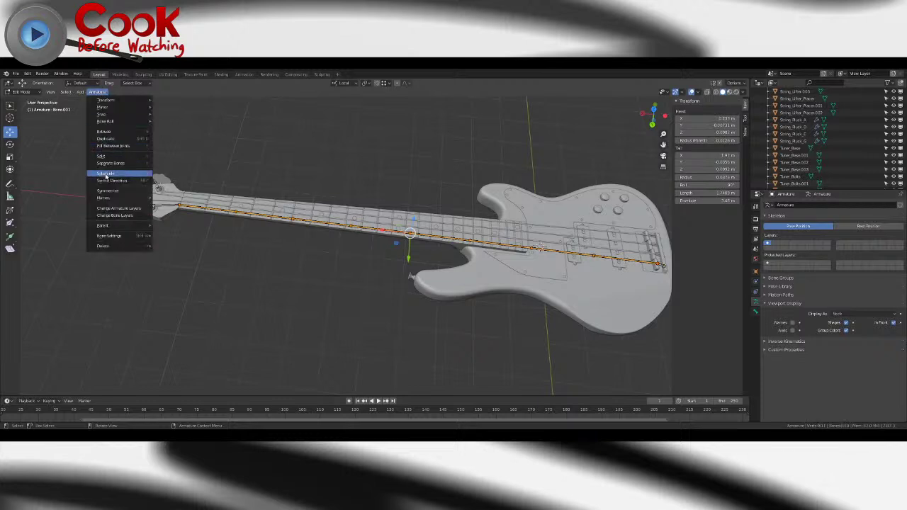
pyautogui.click(106, 175)
pyautogui.click(97, 92)
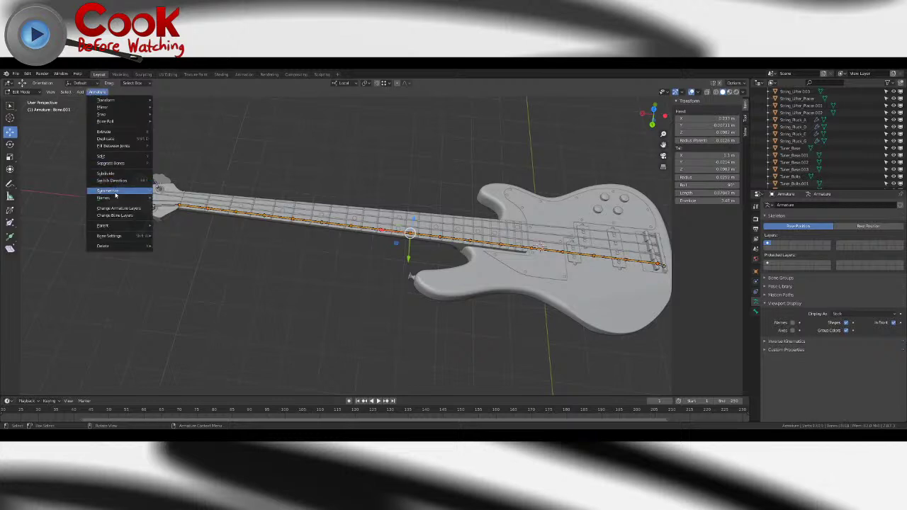
pyautogui.click(114, 191)
pyautogui.click(97, 92)
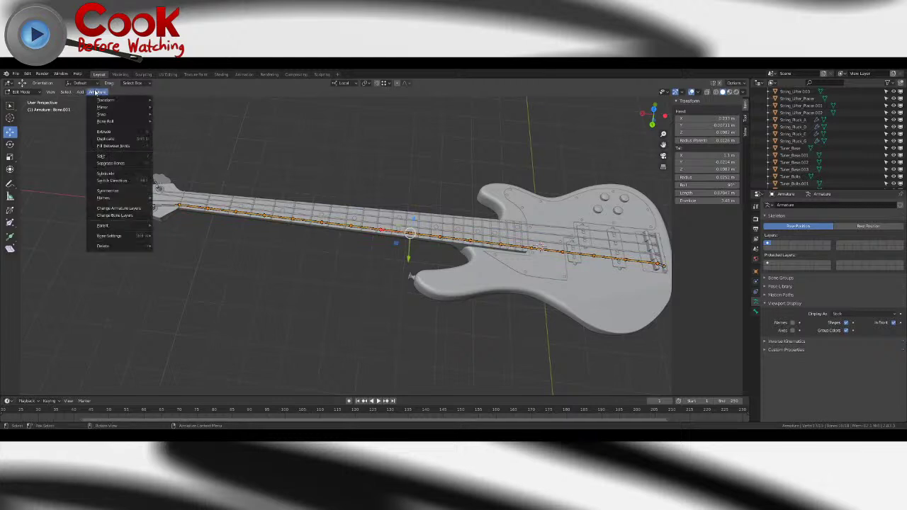
pyautogui.click(117, 174)
# - Try raising the bone joint at the bridge saddle along Z, and undo the move
pyautogui.moveTo(440, 204); pyautogui.dragTo(415, 212, button='middle')
pyautogui.keyDown('shift'); pyautogui.moveTo(414, 213); pyautogui.dragTo(110, 211, button='middle'); pyautogui.keyUp('shift')
pyautogui.scroll(3, 205, 152)
pyautogui.scroll(3, 110, 211)
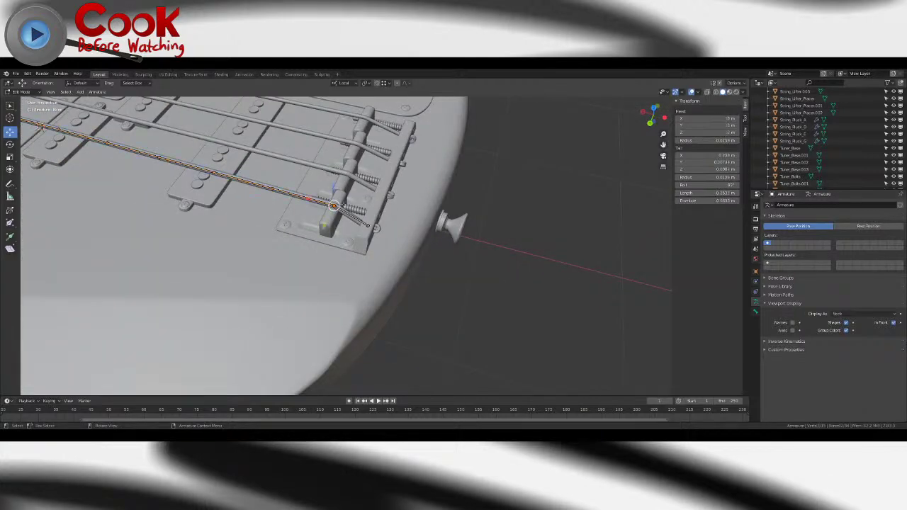
pyautogui.moveTo(333, 187); pyautogui.dragTo(333, 174)
pyautogui.hotkey('ctrl', 'z')
# - Set the armature's viewport display back to Octahedral
pyautogui.click(852, 314)
pyautogui.click(853, 324)
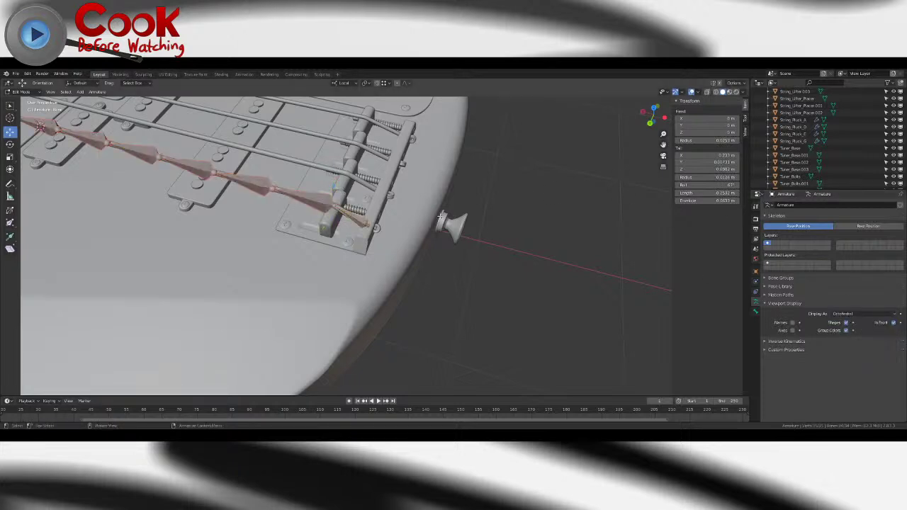
# - Select all the bones between the bridge saddle and the nut and subdivide them twice, giving 128 segments
pyautogui.scroll(-8, 71, 193)
pyautogui.keyDown('shift'); pyautogui.moveTo(60, 192); pyautogui.dragTo(288, 233, button='middle'); pyautogui.keyUp('shift')
pyautogui.moveTo(217, 228); pyautogui.dragTo(245, 230, button='middle')
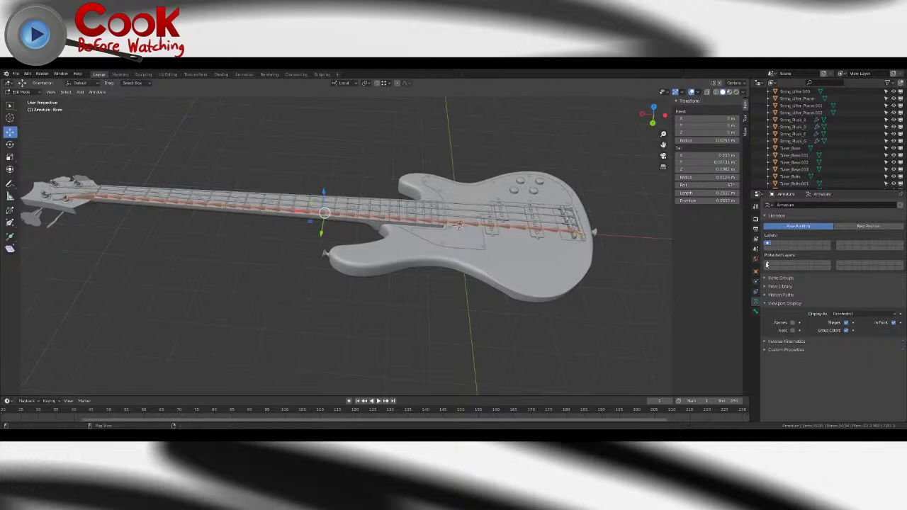
pyautogui.click(10, 105)
pyautogui.click(119, 198)
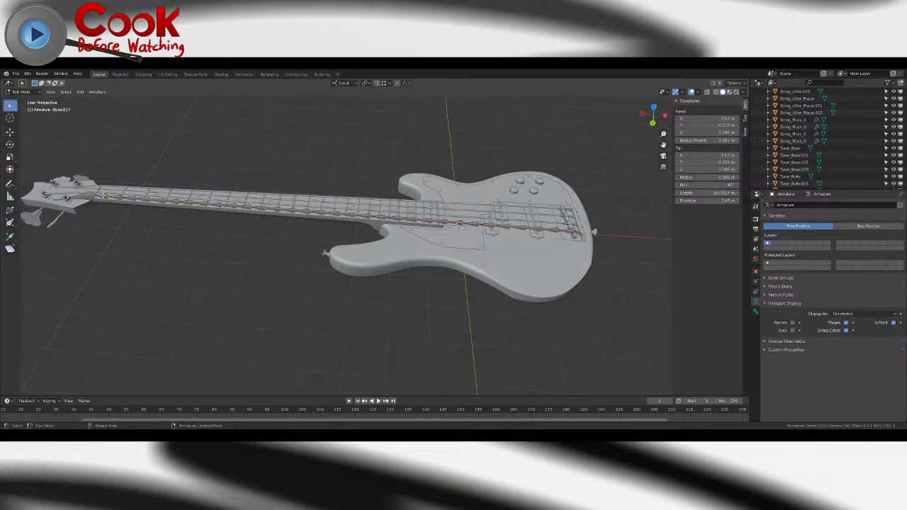
pyautogui.scroll(-4, 121, 197)
pyautogui.scroll(2, 190, 221)
pyautogui.moveTo(166, 234); pyautogui.dragTo(411, 207)
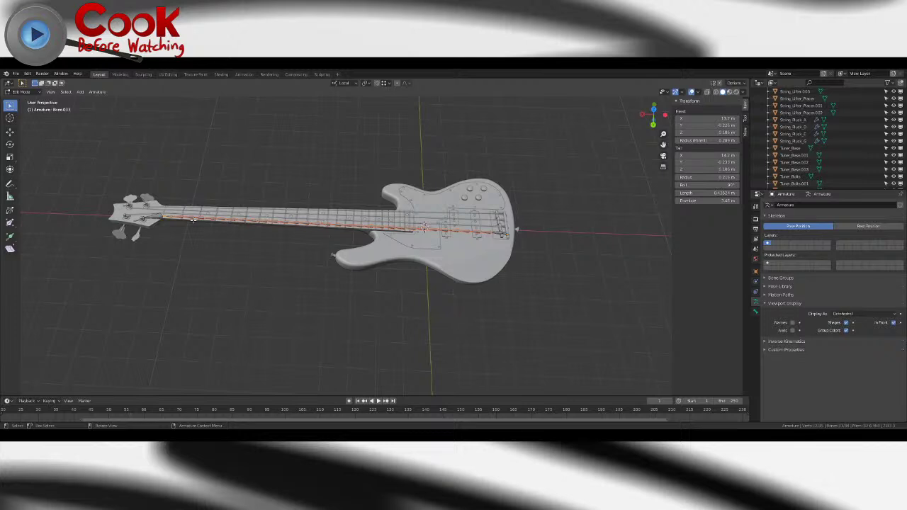
pyautogui.moveTo(373, 222); pyautogui.dragTo(347, 220, button='middle')
pyautogui.scroll(3, 347, 220)
pyautogui.keyDown('shift'); pyautogui.click(391, 253); pyautogui.keyUp('shift')
pyautogui.moveTo(391, 253); pyautogui.dragTo(430, 218, button='middle')
pyautogui.scroll(5, 406, 220)
pyautogui.scroll(-6, 407, 220)
pyautogui.keyDown('shift'); pyautogui.moveTo(429, 218); pyautogui.dragTo(575, 244, button='middle'); pyautogui.keyUp('shift')
pyautogui.scroll(-3, 538, 245)
pyautogui.scroll(3, 564, 238)
pyautogui.click(97, 92)
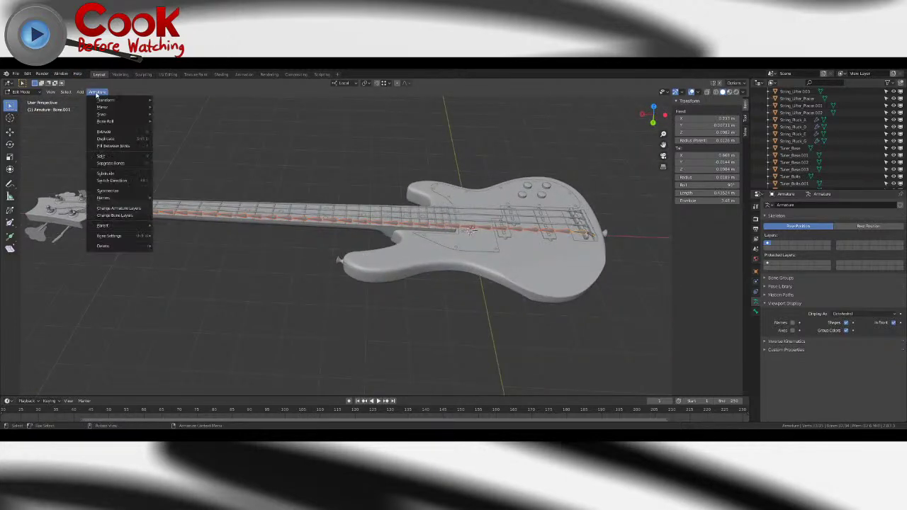
pyautogui.click(122, 173)
pyautogui.click(97, 92)
pyautogui.click(122, 173)
# - Examine the subdivided bones along the E string over the neck, at the nut and above the pickups
pyautogui.moveTo(414, 256); pyautogui.dragTo(422, 261, button='middle')
pyautogui.scroll(15, 421, 261)
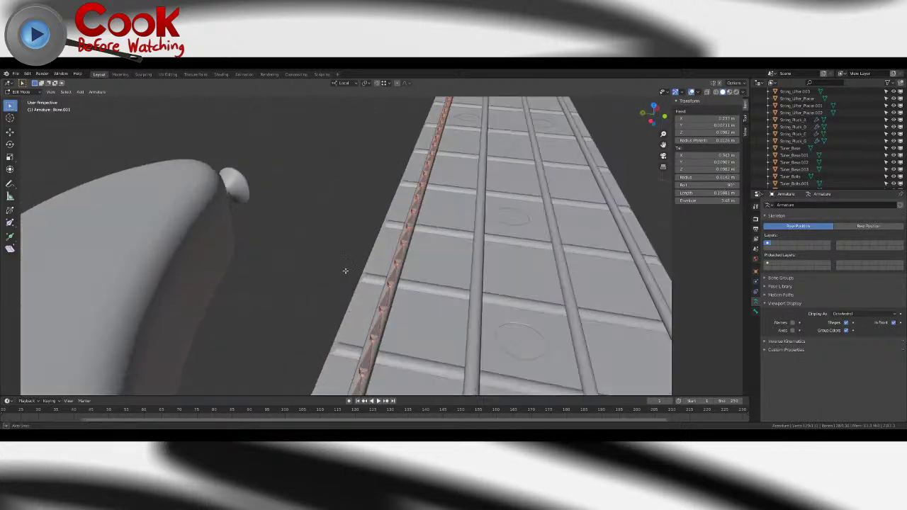
pyautogui.moveTo(350, 253); pyautogui.dragTo(364, 200, button='middle')
pyautogui.scroll(-8, 356, 253)
pyautogui.scroll(-4, 381, 308)
pyautogui.keyDown('shift'); pyautogui.moveTo(476, 360); pyautogui.dragTo(494, 359, button='middle'); pyautogui.keyUp('shift')
pyautogui.scroll(6, 494, 360)
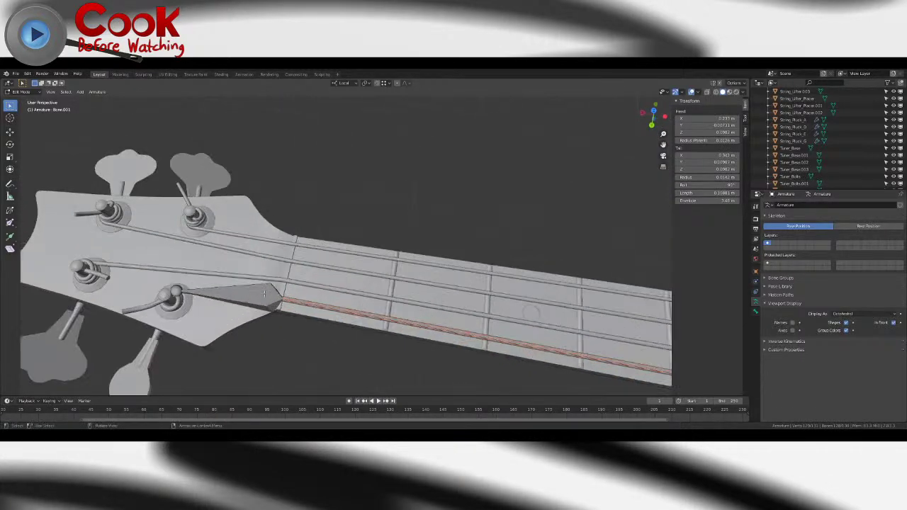
pyautogui.moveTo(397, 341); pyautogui.dragTo(416, 312, button='middle')
pyautogui.keyDown('shift'); pyautogui.moveTo(306, 311); pyautogui.dragTo(327, 244, button='middle'); pyautogui.keyUp('shift')
pyautogui.scroll(4, 327, 244)
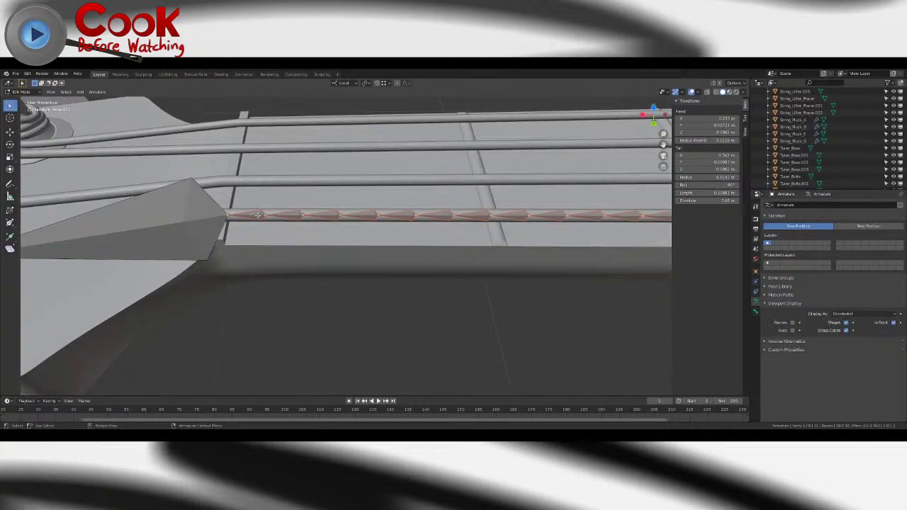
pyautogui.scroll(-12, 257, 215)
pyautogui.keyDown('shift'); pyautogui.moveTo(476, 268); pyautogui.dragTo(125, 259, button='middle'); pyautogui.keyUp('shift')
pyautogui.scroll(3, 414, 289)
pyautogui.moveTo(488, 299); pyautogui.dragTo(334, 249, button='middle')
pyautogui.scroll(5, 365, 249)
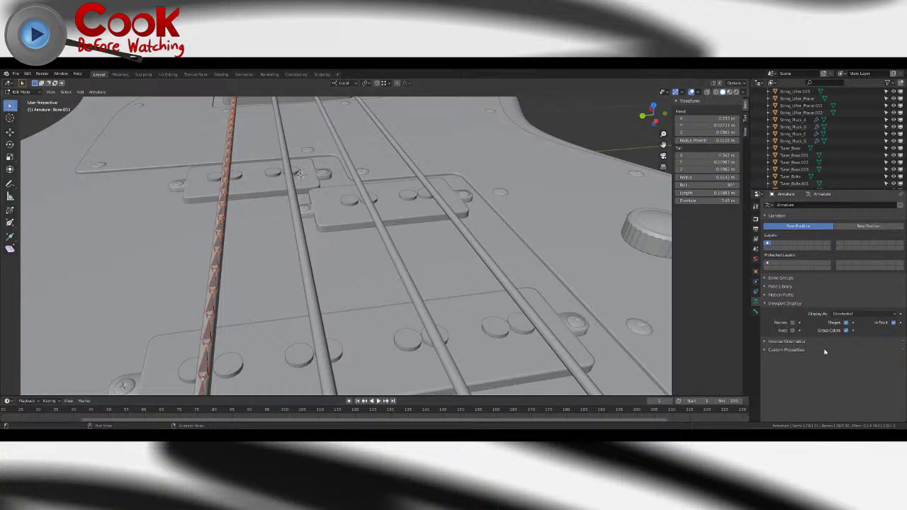
# - Set the Bendy Bones segments of the first string bone at the bridge saddle to 5
pyautogui.click(755, 312)
pyautogui.click(767, 291)
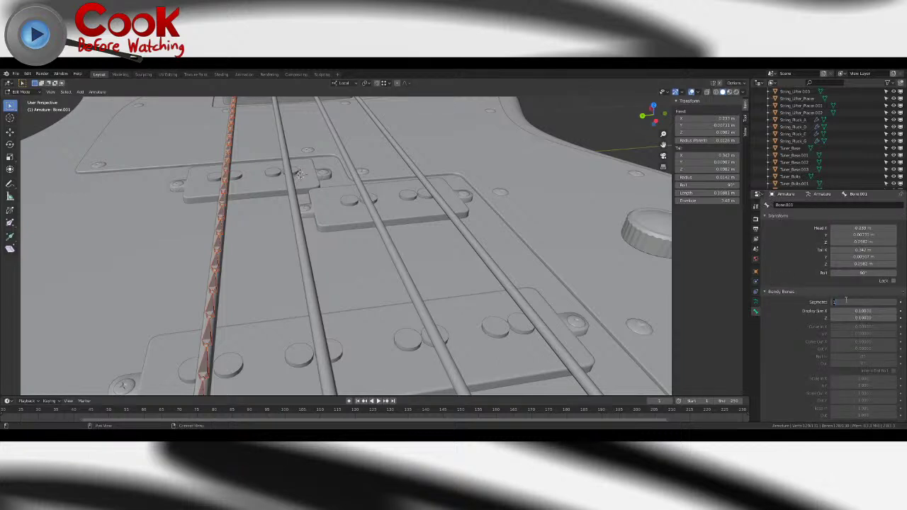
pyautogui.press('Return')
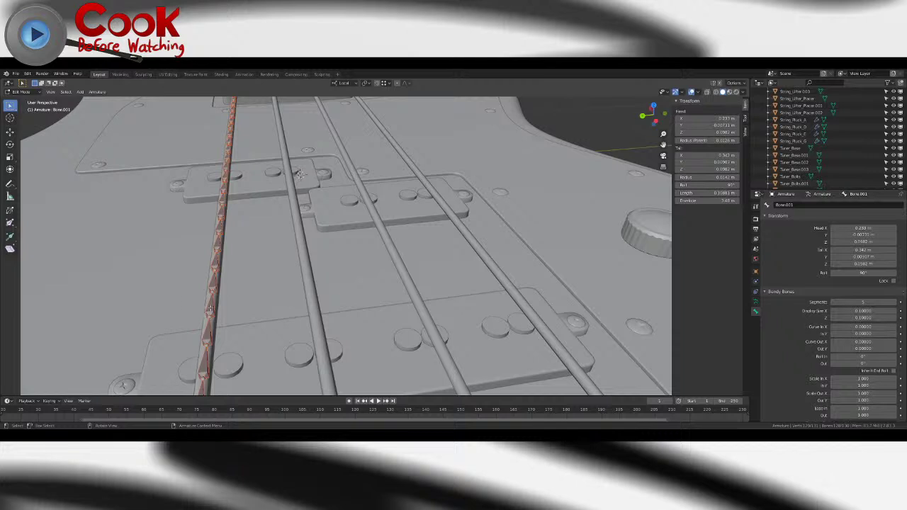
# - Select all bones and try the B-Bone viewport display for the armature
pyautogui.click(211, 309)
pyautogui.press('a')
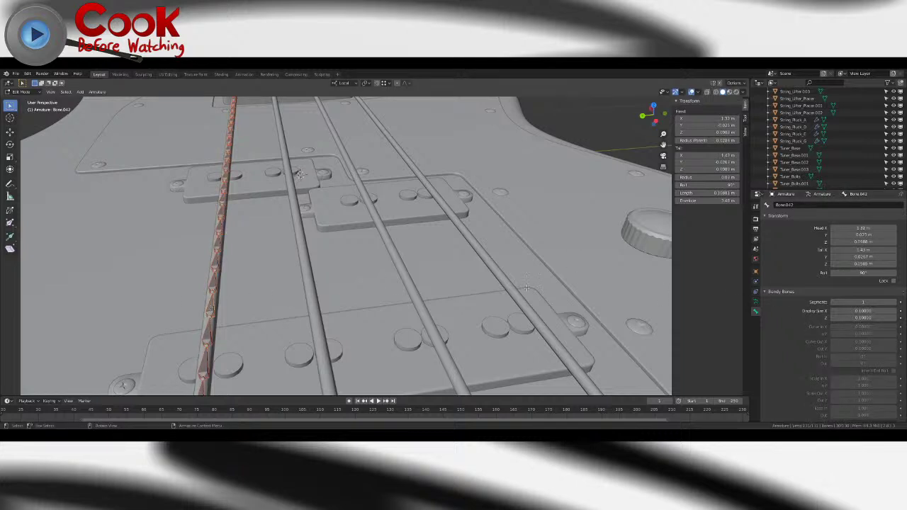
pyautogui.click(755, 301)
pyautogui.click(863, 313)
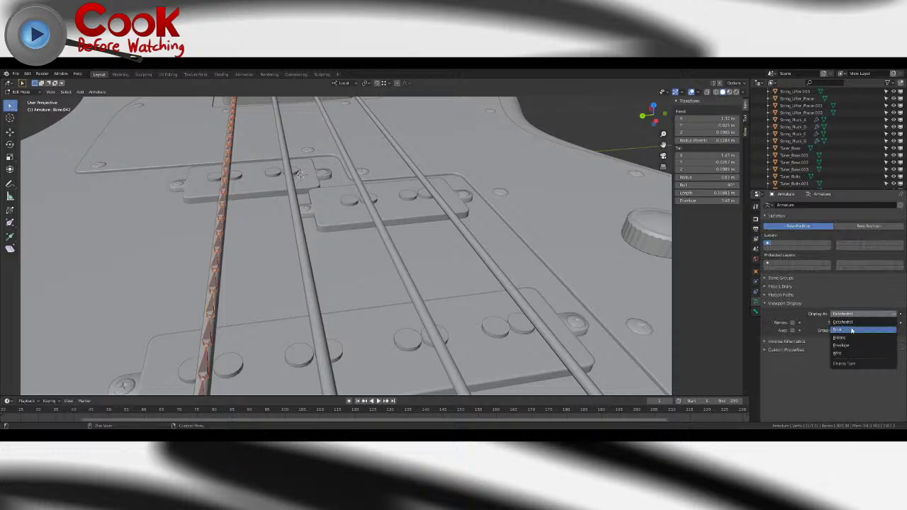
pyautogui.click(845, 338)
pyautogui.scroll(-6, 400, 323)
pyautogui.moveTo(399, 324); pyautogui.dragTo(441, 308, button='middle')
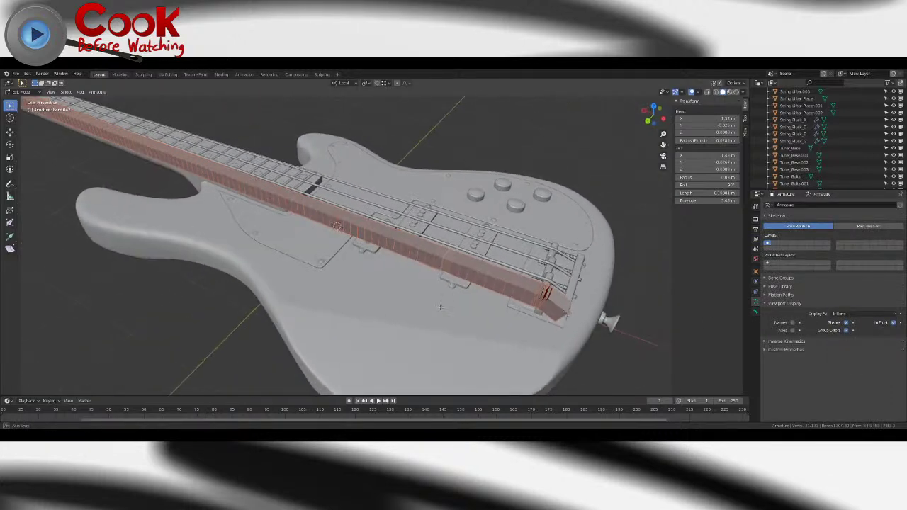
pyautogui.scroll(5, 431, 291)
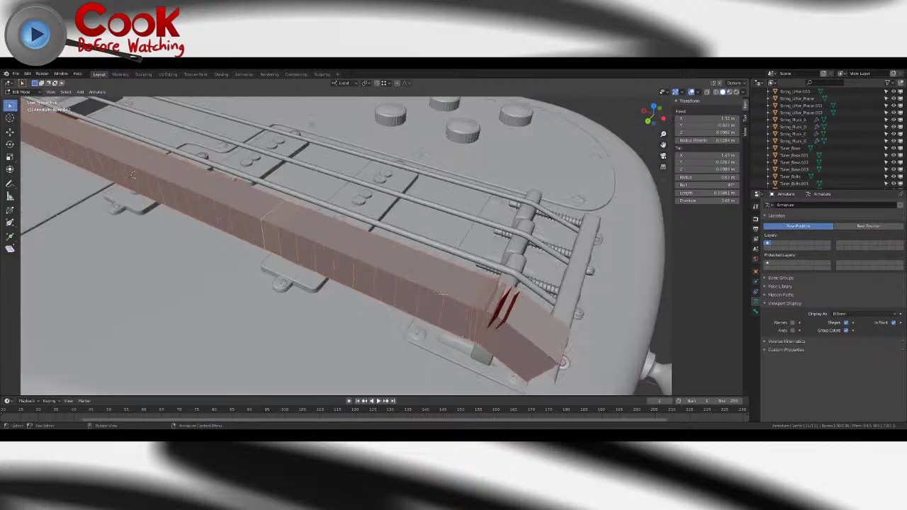
# - Try the Stick viewport display and return the armature's display to Octahedral
pyautogui.click(857, 314)
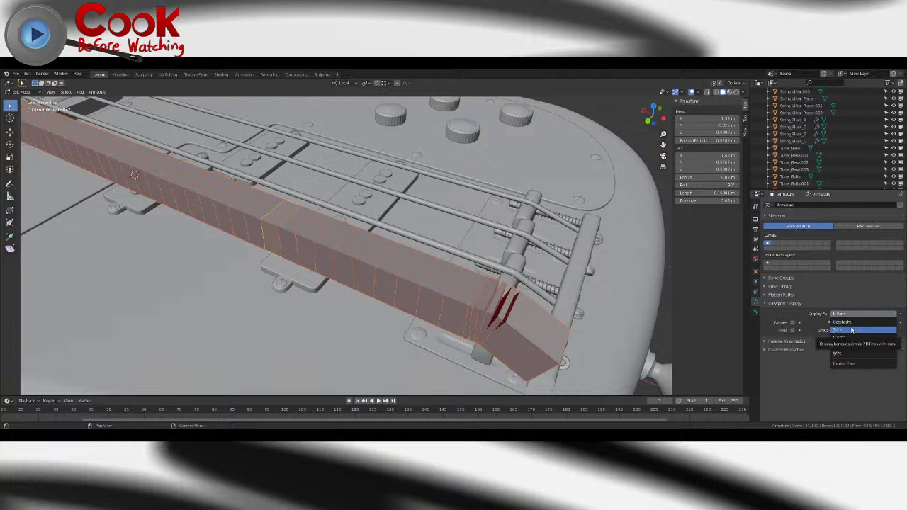
pyautogui.click(852, 330)
pyautogui.click(850, 314)
pyautogui.click(848, 323)
# - Examine the individual end bones of the subdivided chain at the bridge saddle and at the nut
pyautogui.click(485, 309)
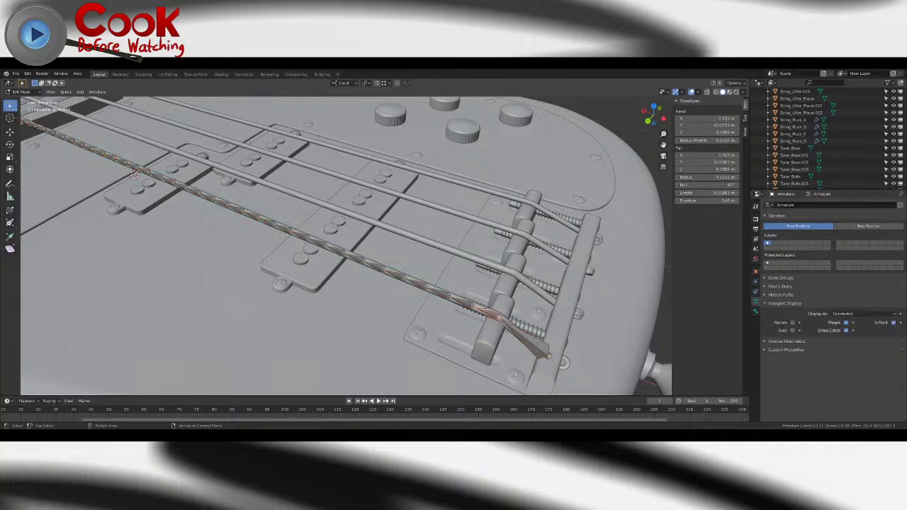
pyautogui.scroll(-9, 483, 309)
pyautogui.moveTo(482, 309); pyautogui.dragTo(526, 323, button='middle')
pyautogui.keyDown('shift'); pyautogui.moveTo(509, 250); pyautogui.dragTo(583, 253, button='middle'); pyautogui.keyUp('shift')
pyautogui.scroll(4, 583, 252)
pyautogui.keyDown('shift'); pyautogui.moveTo(361, 286); pyautogui.dragTo(601, 313, button='middle'); pyautogui.keyUp('shift')
pyautogui.scroll(4, 601, 313)
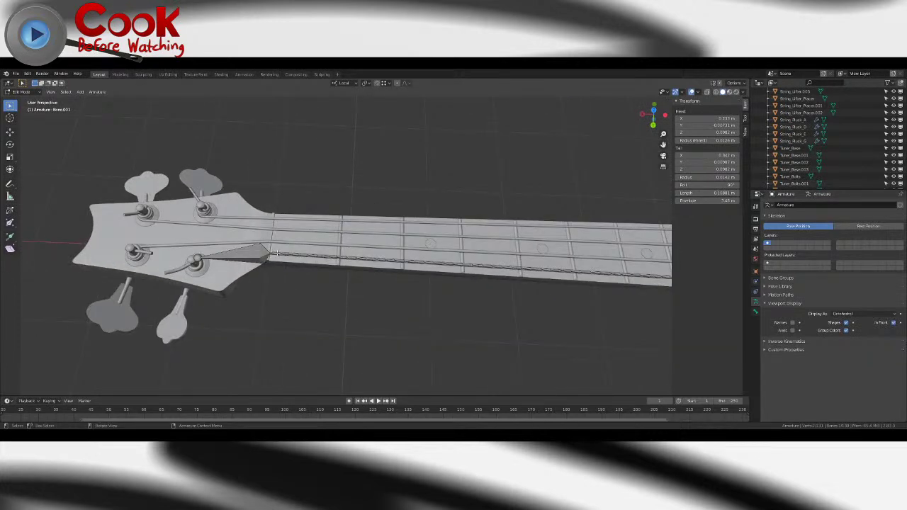
pyautogui.scroll(-6, 277, 253)
pyautogui.keyDown('shift'); pyautogui.moveTo(504, 279); pyautogui.dragTo(186, 266, button='middle'); pyautogui.keyUp('shift')
pyautogui.scroll(5, 186, 267)
pyautogui.click(574, 274)
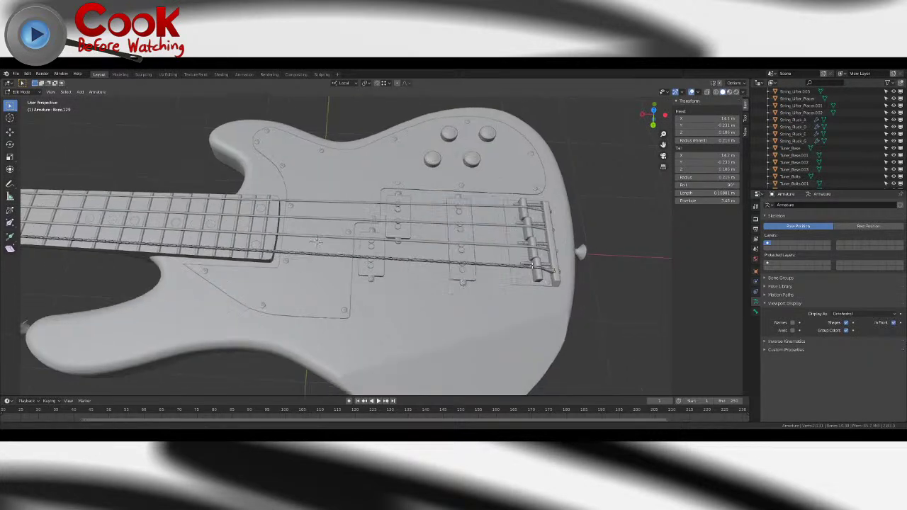
pyautogui.click(536, 209)
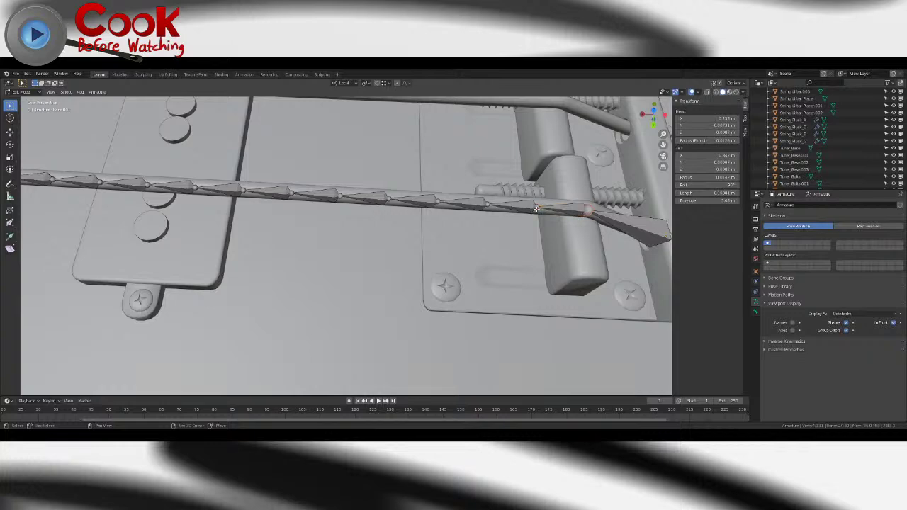
pyautogui.scroll(-14, 536, 209)
pyautogui.keyDown('shift'); pyautogui.moveTo(536, 209); pyautogui.dragTo(666, 216, button='middle'); pyautogui.keyUp('shift')
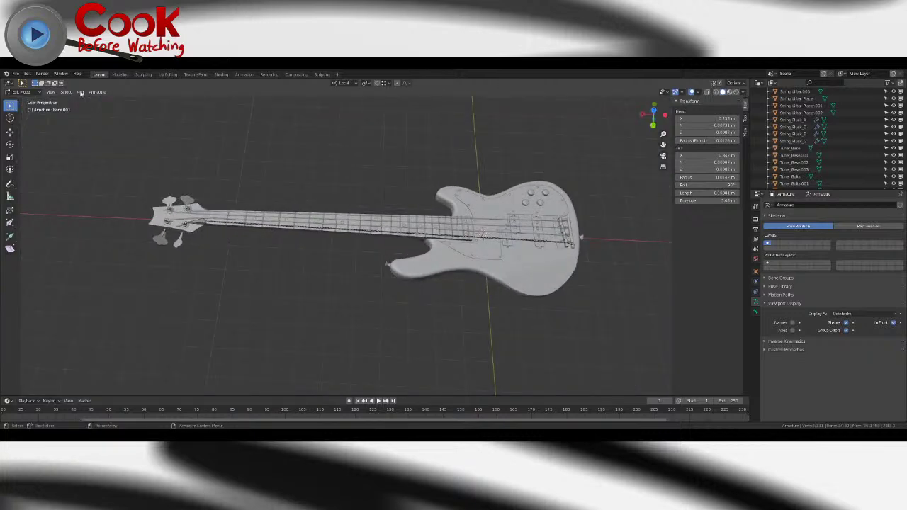
pyautogui.moveTo(230, 246); pyautogui.dragTo(213, 217, button='middle')
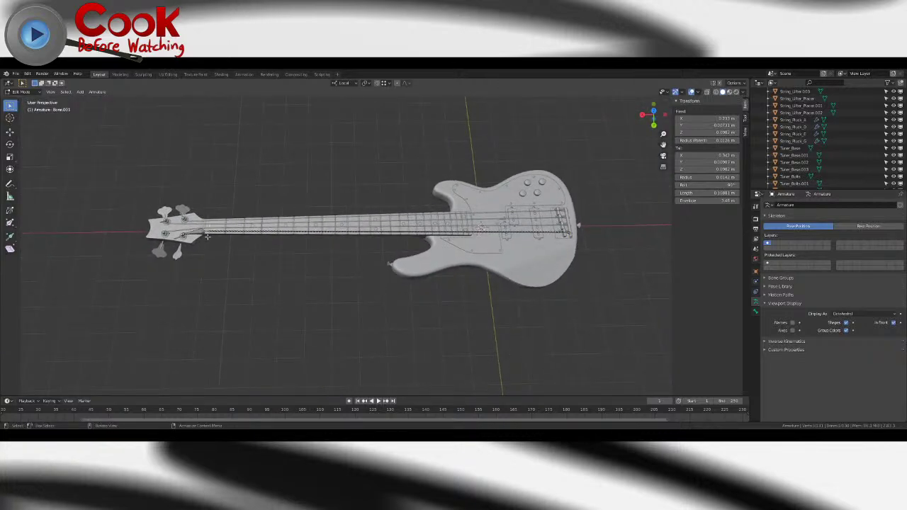
# - Select the whole bone chain between the bridge saddle and the nut and subdivide it once more, giving 256 segments
pyautogui.moveTo(208, 238); pyautogui.dragTo(563, 211)
pyautogui.press('KP_Decimal')
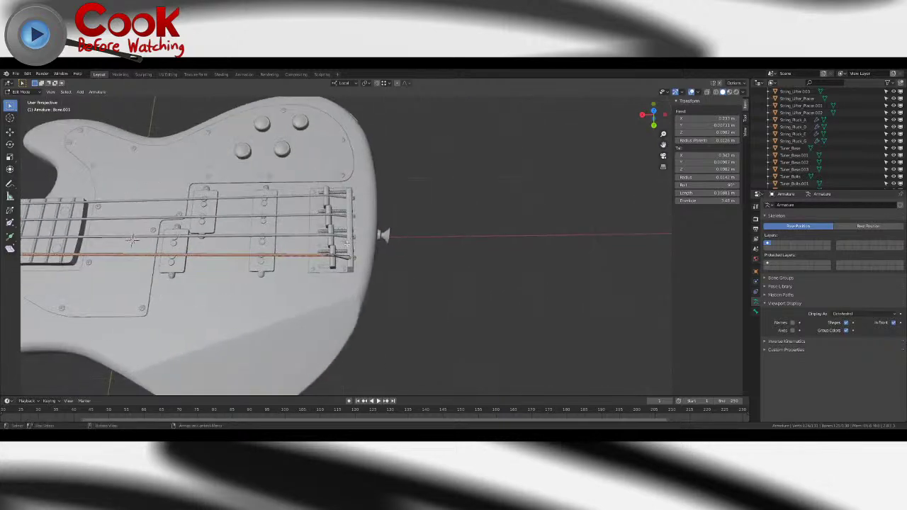
pyautogui.keyDown('shift'); pyautogui.click(309, 271); pyautogui.keyUp('shift')
pyautogui.scroll(-6, 308, 270)
pyautogui.keyDown('shift'); pyautogui.moveTo(309, 271); pyautogui.dragTo(463, 245, button='middle'); pyautogui.keyUp('shift')
pyautogui.scroll(6, 463, 245)
pyautogui.keyDown('shift'); pyautogui.click(326, 225); pyautogui.keyUp('shift')
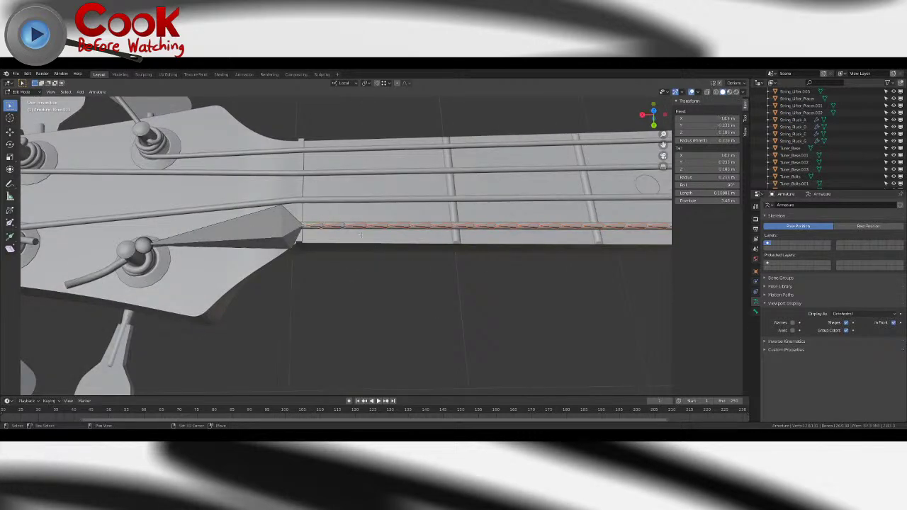
pyautogui.press('KP_Decimal')
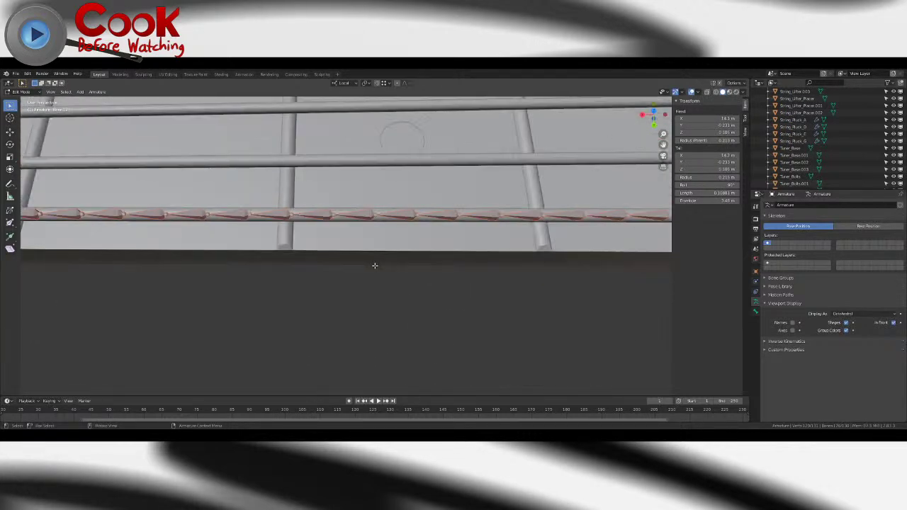
pyautogui.click(97, 92)
pyautogui.moveTo(82, 93)
pyautogui.click(97, 92)
pyautogui.click(105, 173)
# - Examine the newly subdivided bones up close along the E string
pyautogui.moveTo(418, 215); pyautogui.dragTo(381, 225, button='middle')
pyautogui.scroll(-8, 335, 214)
pyautogui.scroll(5, 381, 234)
pyautogui.moveTo(375, 262); pyautogui.dragTo(354, 221, button='middle')
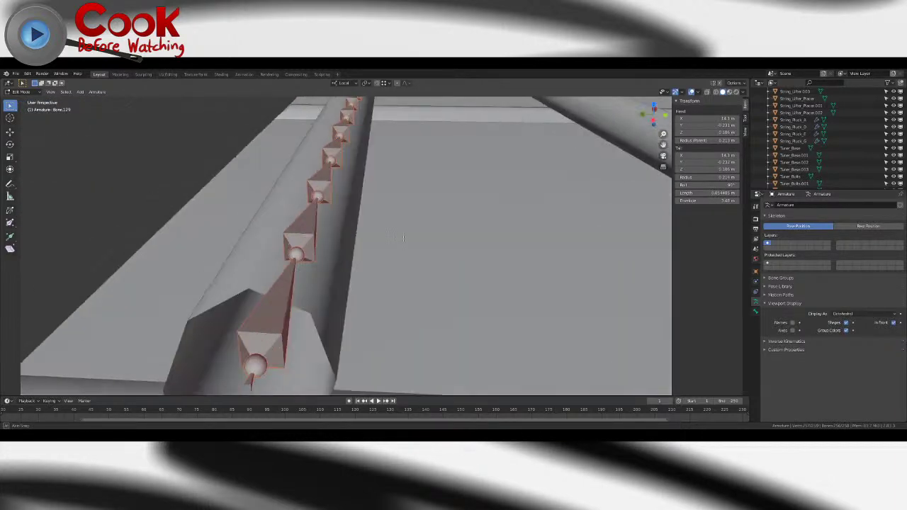
pyautogui.scroll(-6, 333, 230)
pyautogui.moveTo(304, 238); pyautogui.dragTo(345, 259, button='middle')
# - Select the bone between the nut and the E tuning peg and show its bone properties
pyautogui.click(244, 196)
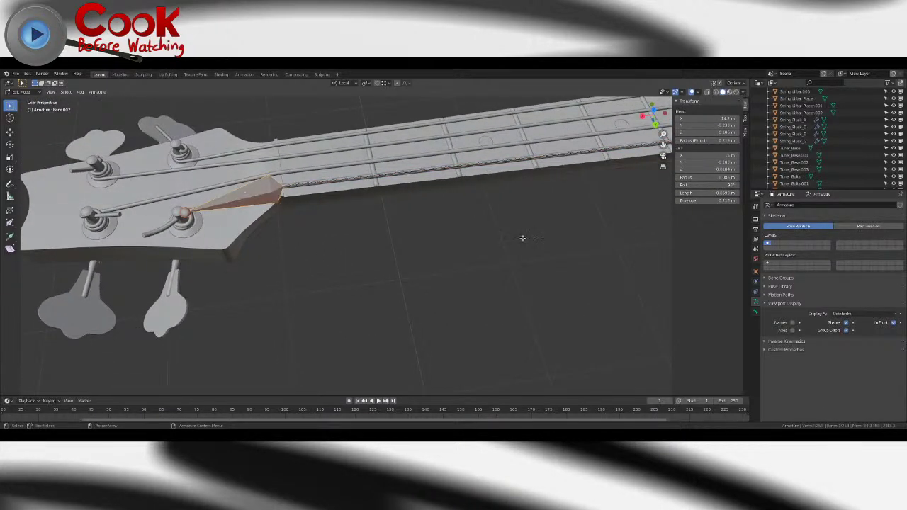
pyautogui.click(756, 311)
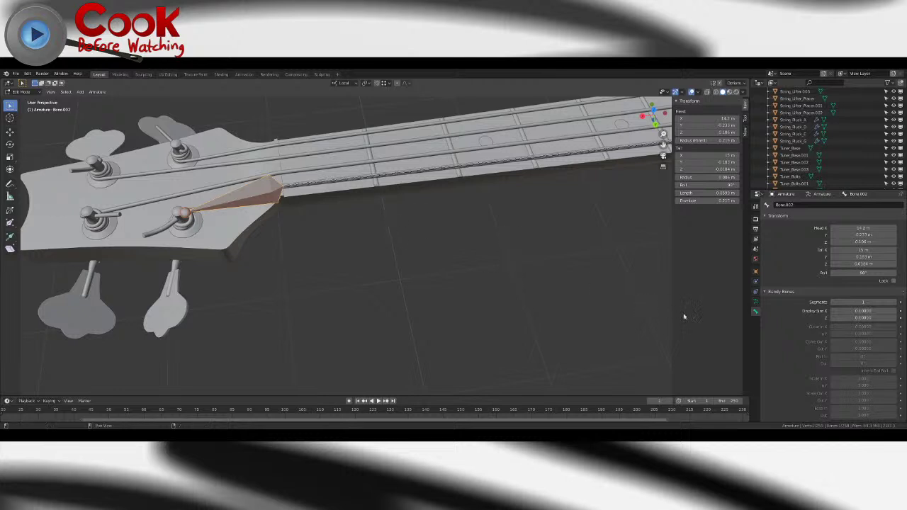
pyautogui.moveTo(269, 207)
pyautogui.mouseDown(button='middle')
pyautogui.moveTo(344, 186)
pyautogui.moveTo(268, 191)
pyautogui.mouseUp(button='middle')
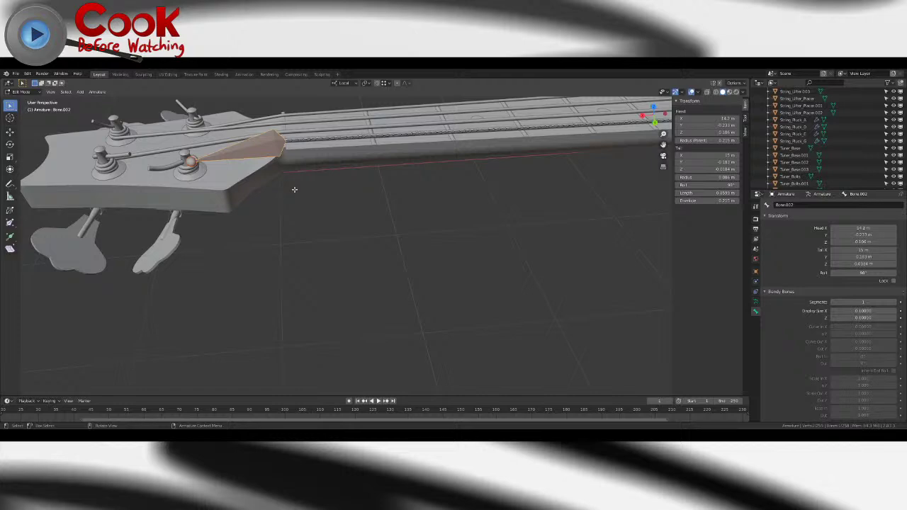
pyautogui.moveTo(334, 194); pyautogui.dragTo(290, 113, button='middle')
pyautogui.scroll(3, 290, 194)
pyautogui.scroll(-9, 275, 196)
pyautogui.scroll(4, 312, 142)
pyautogui.scroll(6, 352, 206)
pyautogui.keyDown('shift'); pyautogui.moveTo(396, 135); pyautogui.dragTo(380, 270, button='middle'); pyautogui.keyUp('shift')
pyautogui.scroll(-8, 371, 217)
pyautogui.scroll(7, 366, 233)
pyautogui.scroll(3, 371, 276)
pyautogui.scroll(-8, 370, 245)
pyautogui.scroll(4, 312, 269)
pyautogui.moveTo(309, 266); pyautogui.dragTo(290, 275, button='middle')
pyautogui.scroll(-4, 371, 267)
pyautogui.scroll(4, 380, 249)
# - Check the bone properties of the first string bone at the bridge saddle and the last one at the nut
pyautogui.scroll(2, 493, 275)
pyautogui.scroll(4, 418, 305)
pyautogui.scroll(5, 419, 263)
pyautogui.click(602, 226)
pyautogui.scroll(-9, 465, 267)
pyautogui.scroll(-4, 628, 269)
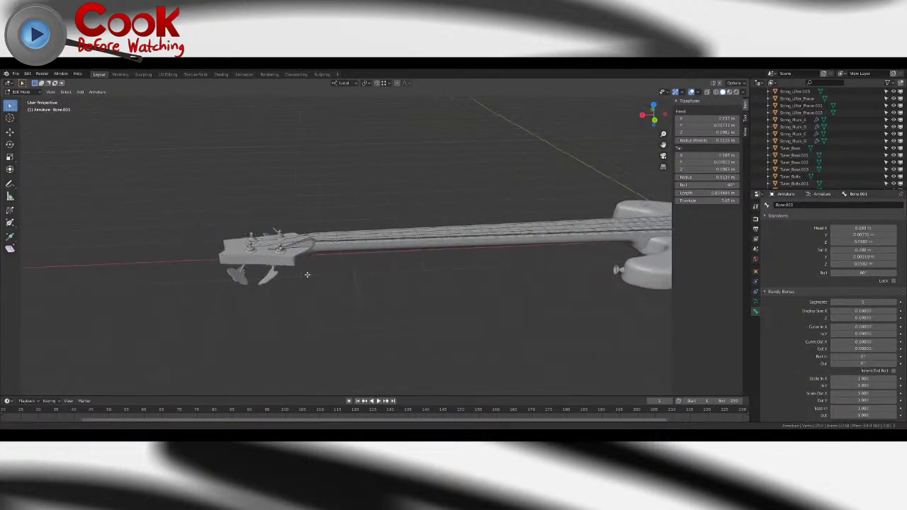
pyautogui.scroll(6, 290, 275)
pyautogui.click(187, 208)
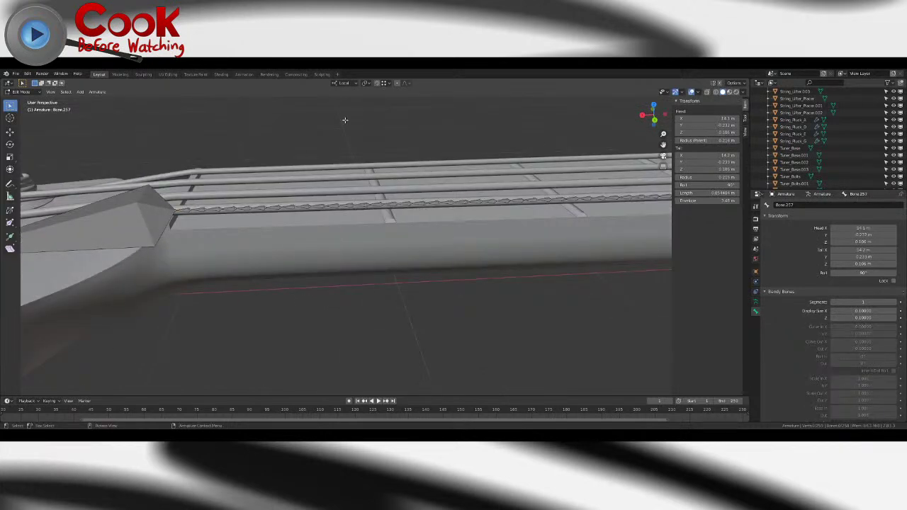
# - Examine the last small bone beside the nut and its connection to the tuning peg bone
pyautogui.scroll(-7, 345, 120)
pyautogui.moveTo(347, 124); pyautogui.dragTo(356, 174, button='middle')
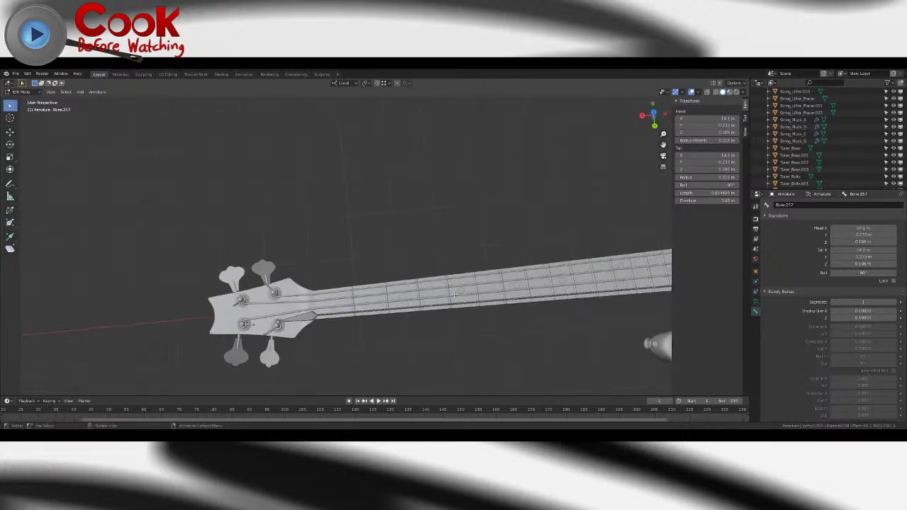
pyautogui.keyDown('shift'); pyautogui.moveTo(426, 272); pyautogui.dragTo(388, 250, button='middle'); pyautogui.keyUp('shift')
pyautogui.moveTo(426, 276); pyautogui.dragTo(409, 269, button='middle')
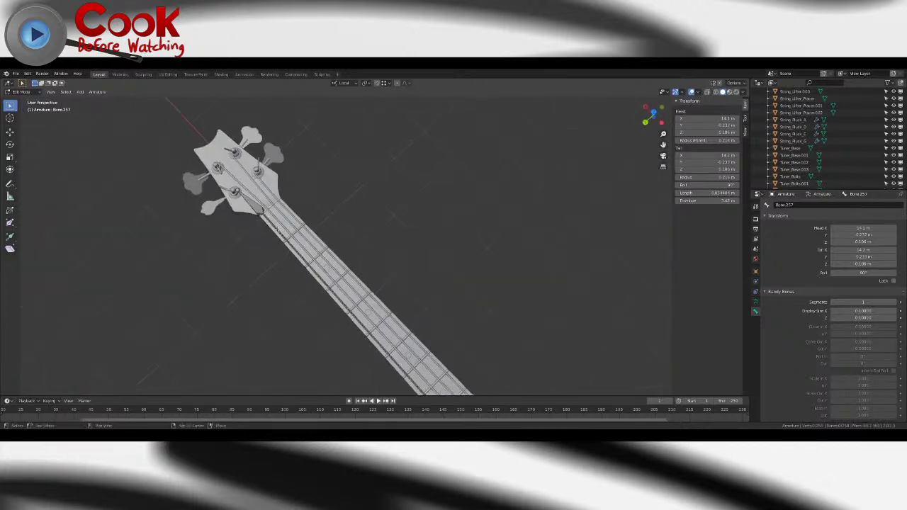
pyautogui.scroll(4, 409, 269)
pyautogui.click(409, 206)
pyautogui.scroll(-3, 367, 307)
pyautogui.moveTo(366, 308); pyautogui.dragTo(354, 283, button='middle')
pyautogui.scroll(6, 352, 239)
pyautogui.keyDown('shift'); pyautogui.moveTo(382, 236); pyautogui.dragTo(355, 281, button='middle'); pyautogui.keyUp('shift')
pyautogui.click(308, 221)
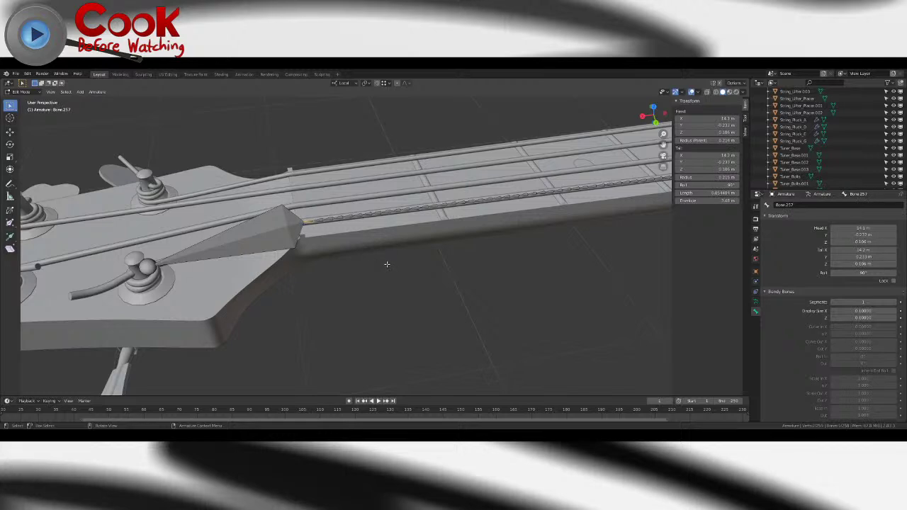
# - Review the complete bone chain along the E string from the bass body back to the nut
pyautogui.keyDown('shift'); pyautogui.moveTo(512, 266); pyautogui.dragTo(274, 284, button='middle'); pyautogui.keyUp('shift')
pyautogui.scroll(-4, 274, 284)
pyautogui.keyDown('shift'); pyautogui.moveTo(546, 242); pyautogui.dragTo(278, 264, button='middle'); pyautogui.keyUp('shift')
pyautogui.moveTo(580, 255); pyautogui.dragTo(417, 264, button='middle')
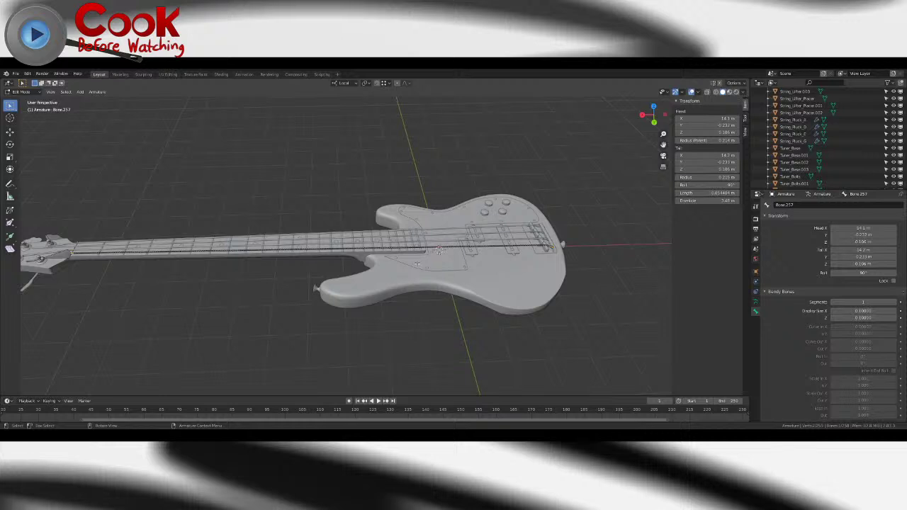
pyautogui.moveTo(111, 215); pyautogui.dragTo(272, 262)
pyautogui.click(345, 197)
pyautogui.moveTo(350, 198); pyautogui.dragTo(344, 244, button='middle')
pyautogui.keyDown('shift'); pyautogui.moveTo(92, 220); pyautogui.dragTo(306, 221, button='middle'); pyautogui.keyUp('shift')
pyautogui.scroll(4, 305, 221)
pyautogui.scroll(6, 305, 221)
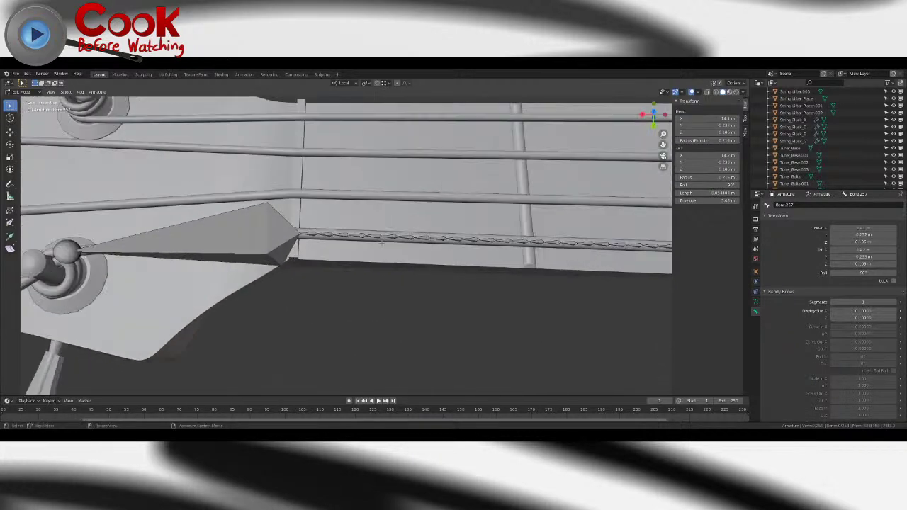
# - Examine the small E-string bones at the bridge saddle and at the nut end
pyautogui.scroll(-5, 347, 244)
pyautogui.scroll(-5, 347, 244)
pyautogui.keyDown('shift'); pyautogui.moveTo(489, 260); pyautogui.dragTo(251, 254, button='middle'); pyautogui.keyUp('shift')
pyautogui.keyDown('shift'); pyautogui.moveTo(666, 273); pyautogui.dragTo(351, 249, button='middle'); pyautogui.keyUp('shift')
pyautogui.scroll(5, 363, 212)
pyautogui.scroll(5, 312, 218)
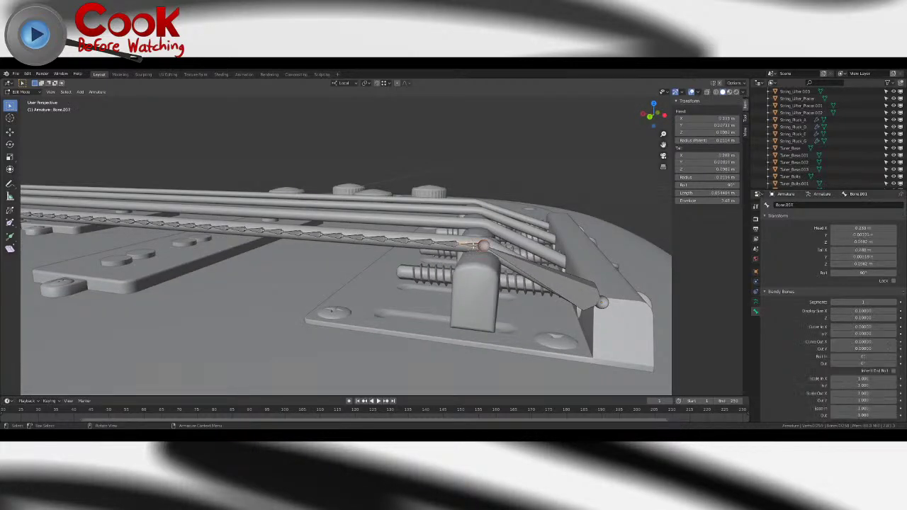
pyautogui.hotkey('ctrl', 'z')
pyautogui.scroll(-10, 475, 246)
pyautogui.moveTo(435, 248); pyautogui.dragTo(503, 254, button='middle')
pyautogui.keyDown('shift'); pyautogui.moveTo(319, 254); pyautogui.dragTo(510, 264, button='middle'); pyautogui.keyUp('shift')
pyautogui.scroll(5, 324, 259)
pyautogui.moveTo(284, 259); pyautogui.dragTo(347, 258, button='middle')
pyautogui.keyDown('shift'); pyautogui.moveTo(319, 258); pyautogui.dragTo(408, 259, button='middle'); pyautogui.keyUp('shift')
pyautogui.scroll(3, 408, 258)
# - Rename the bone between the nut and the E tuning peg to Holder_Top
pyautogui.click(205, 259)
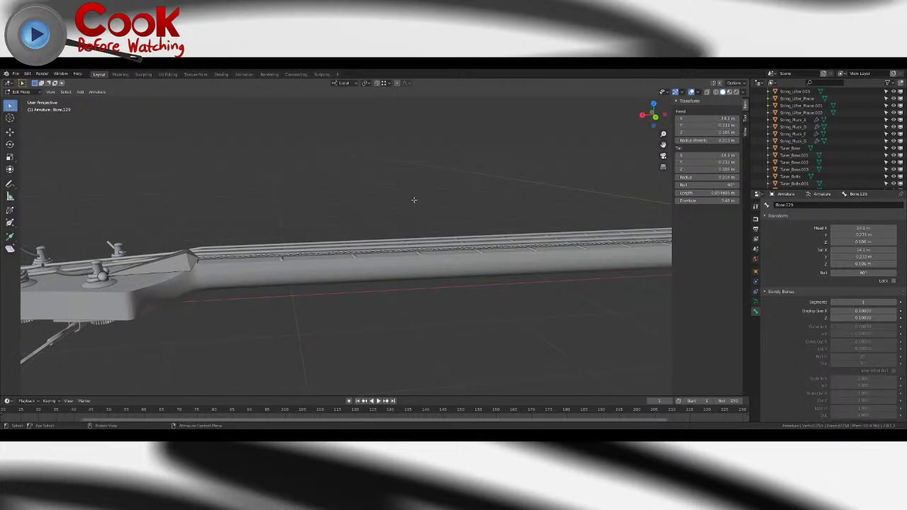
pyautogui.moveTo(414, 200); pyautogui.dragTo(426, 231, button='middle')
pyautogui.click(201, 218)
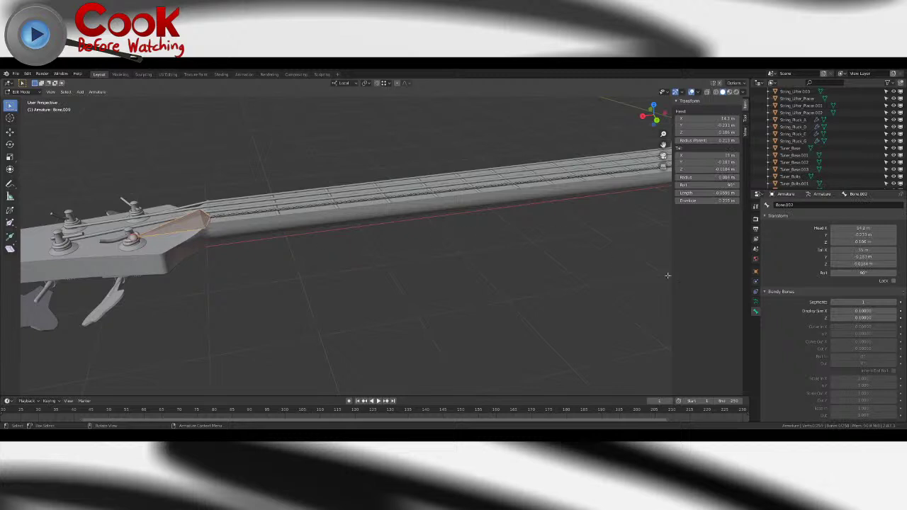
pyautogui.click(796, 206)
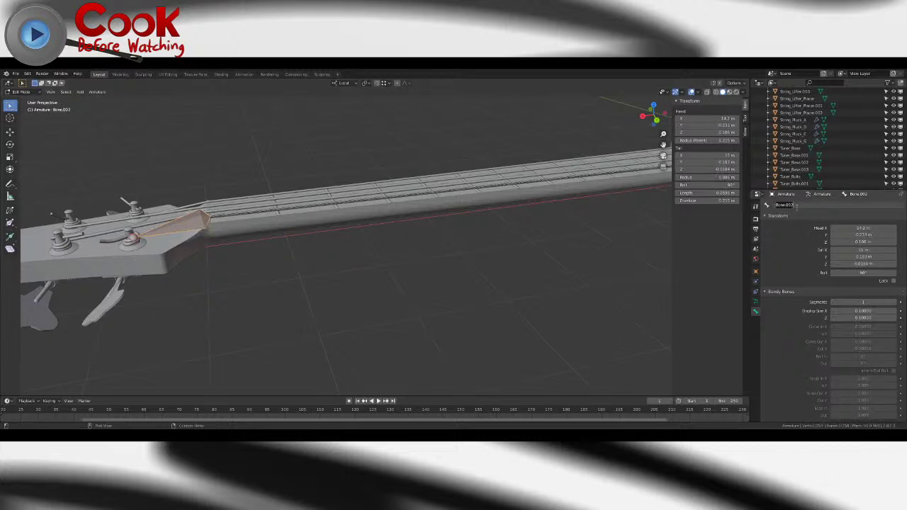
pyautogui.write('He')
pyautogui.write('lder')
pyautogui.write('_T')
pyautogui.press('Return')
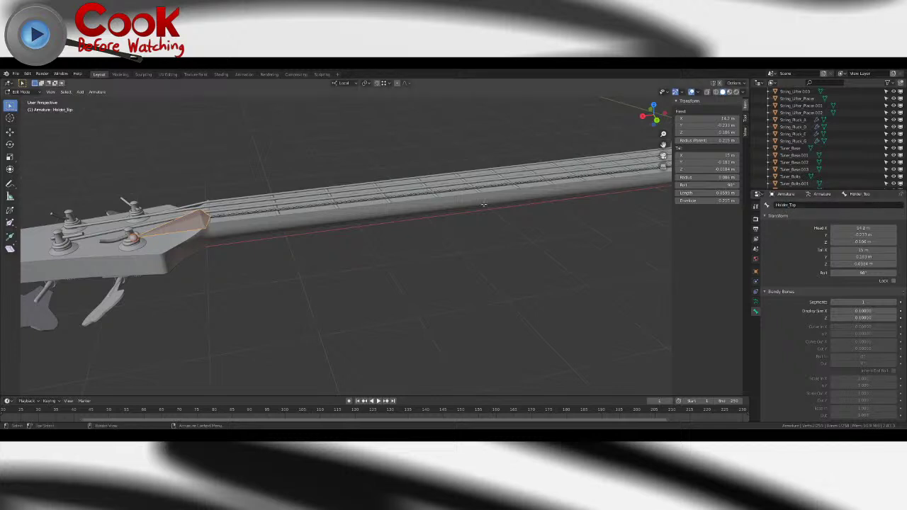
# - Rename the bone behind the bridge saddle on the bass body to Holder_Bottom
pyautogui.scroll(-2, 488, 245)
pyautogui.keyDown('shift'); pyautogui.moveTo(488, 245); pyautogui.dragTo(271, 273, button='middle'); pyautogui.keyUp('shift')
pyautogui.click(602, 186)
pyautogui.write('Ho')
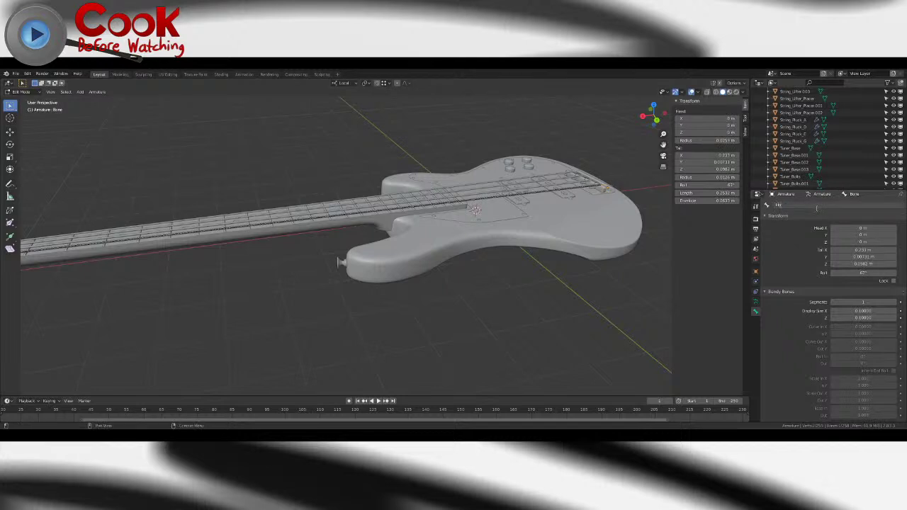
pyautogui.write('lder_Bo')
pyautogui.press('Return')
# - Select the first small string bone at the bridge saddle and return to Object Mode
pyautogui.moveTo(590, 232); pyautogui.dragTo(496, 251, button='middle')
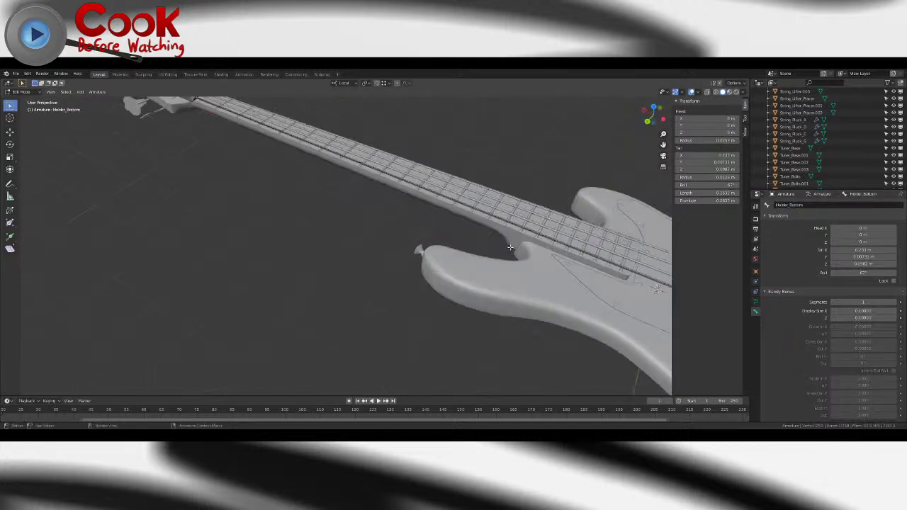
pyautogui.scroll(-4, 466, 257)
pyautogui.scroll(10, 478, 290)
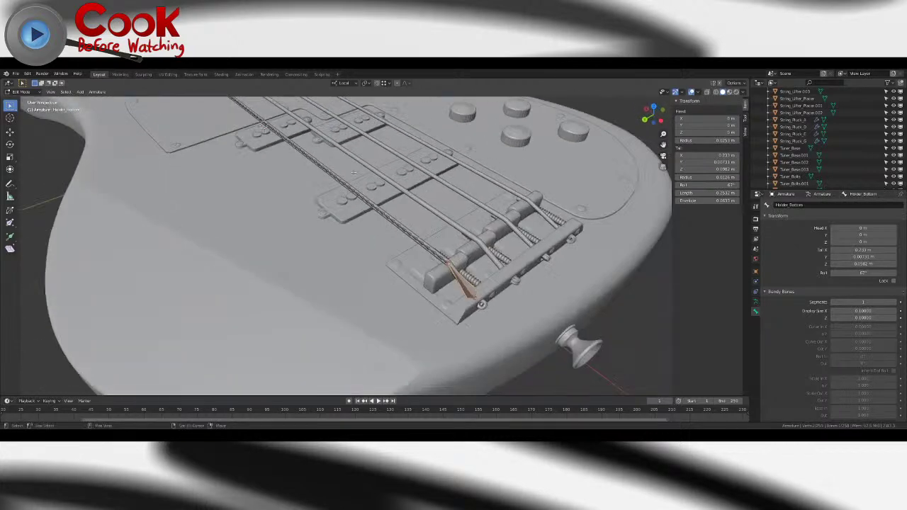
pyautogui.press('e')
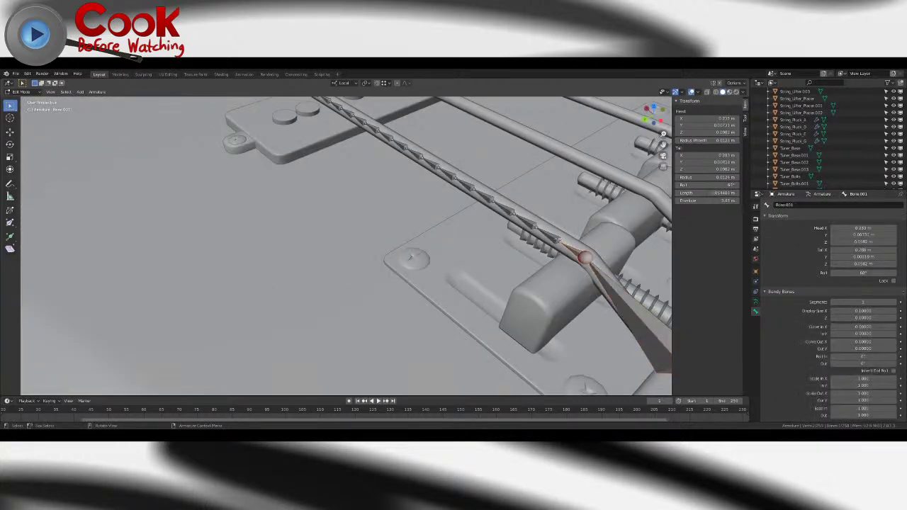
pyautogui.press('Tab')
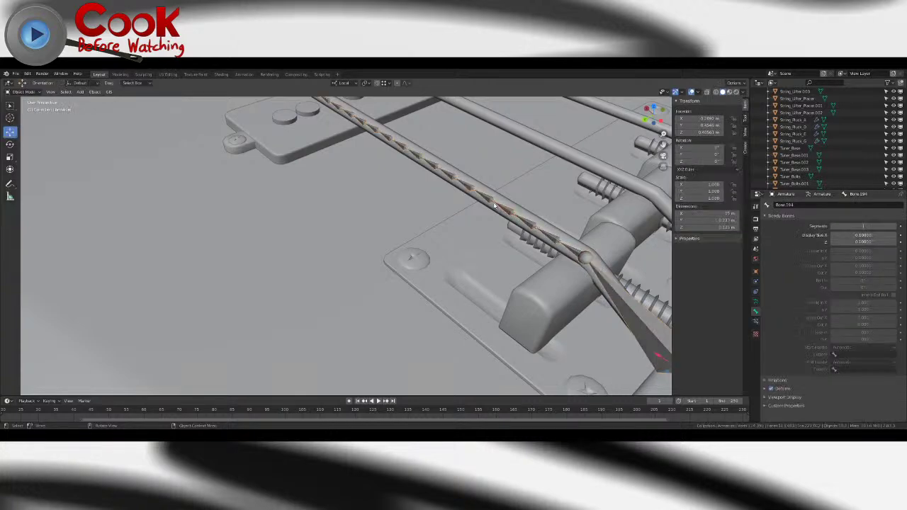
pyautogui.scroll(-8, 505, 214)
pyautogui.moveTo(506, 217); pyautogui.dragTo(357, 236, button='middle')
pyautogui.scroll(2, 282, 248)
pyautogui.scroll(4, 435, 261)
pyautogui.scroll(5, 489, 280)
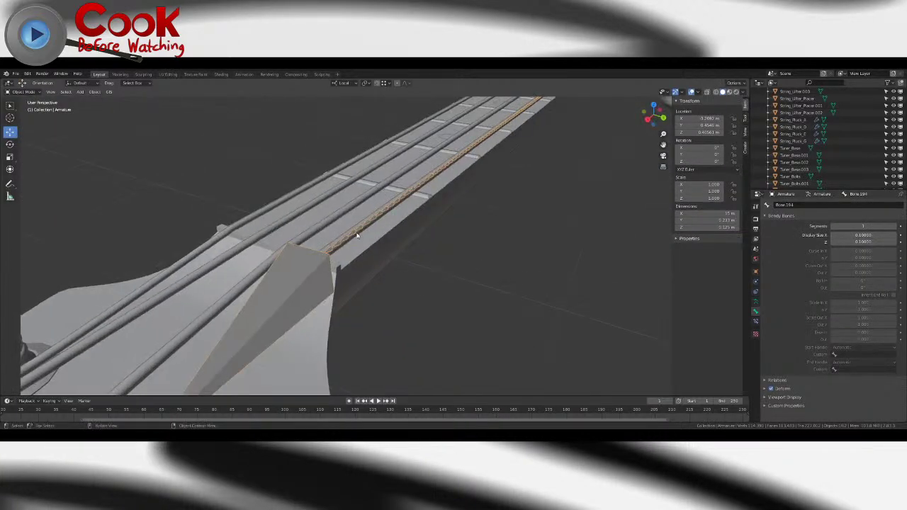
pyautogui.click(359, 235)
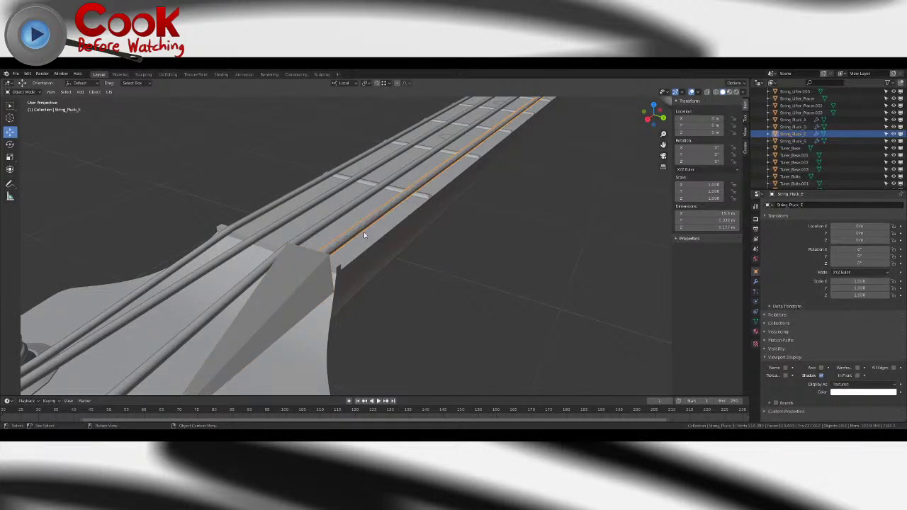
pyautogui.press('w')
pyautogui.click(336, 243)
pyautogui.keyDown('shift'); pyautogui.click(336, 242); pyautogui.keyUp('shift')
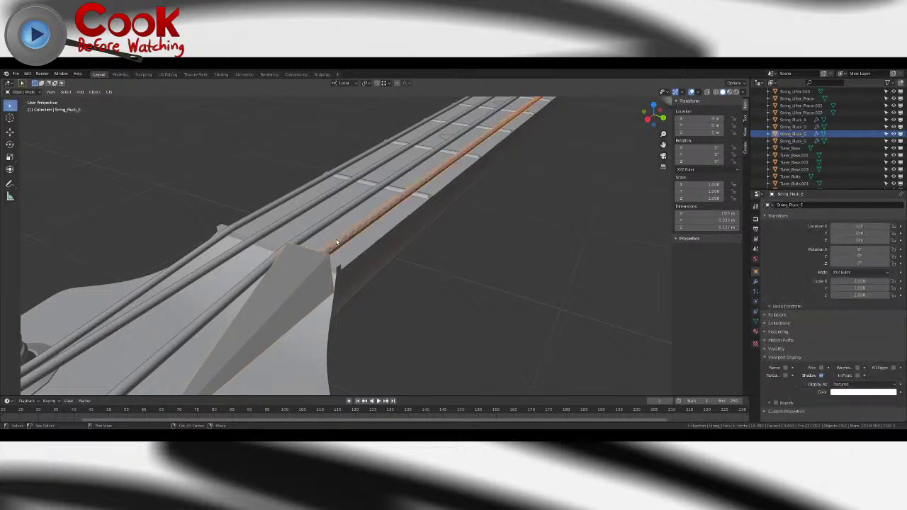
pyautogui.hotkey('ctrl', 'p')
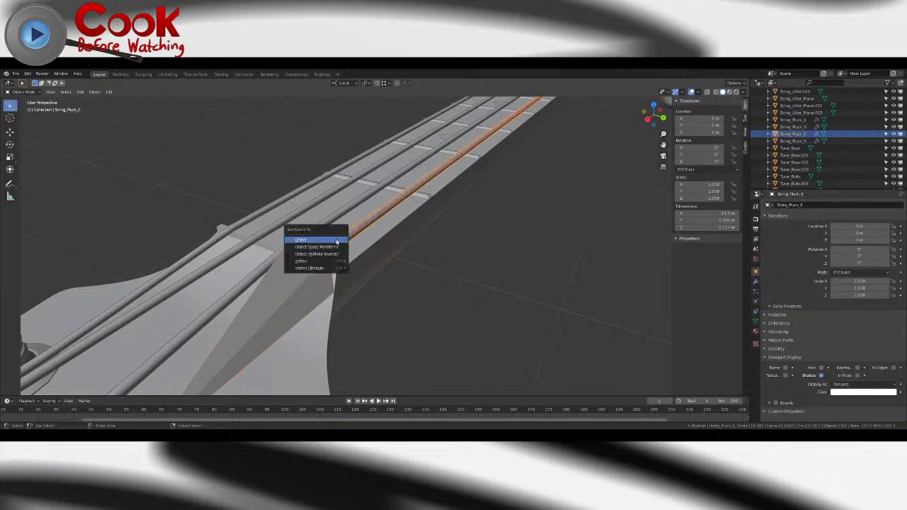
pyautogui.click(336, 242)
# - Parent the String_Pluck_E mesh to the armature with automatic weights
pyautogui.click(363, 232)
pyautogui.click(339, 240)
pyautogui.keyDown('shift'); pyautogui.click(298, 284); pyautogui.keyUp('shift')
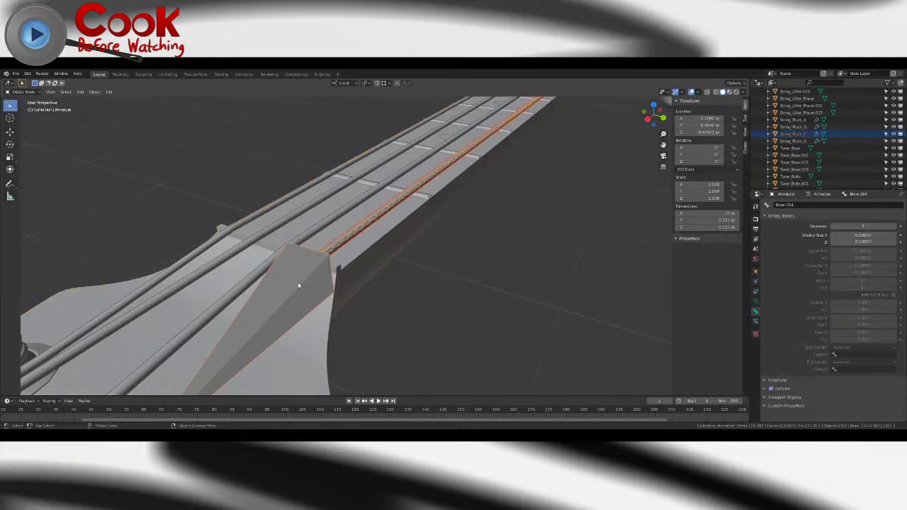
pyautogui.hotkey('ctrl', 'p')
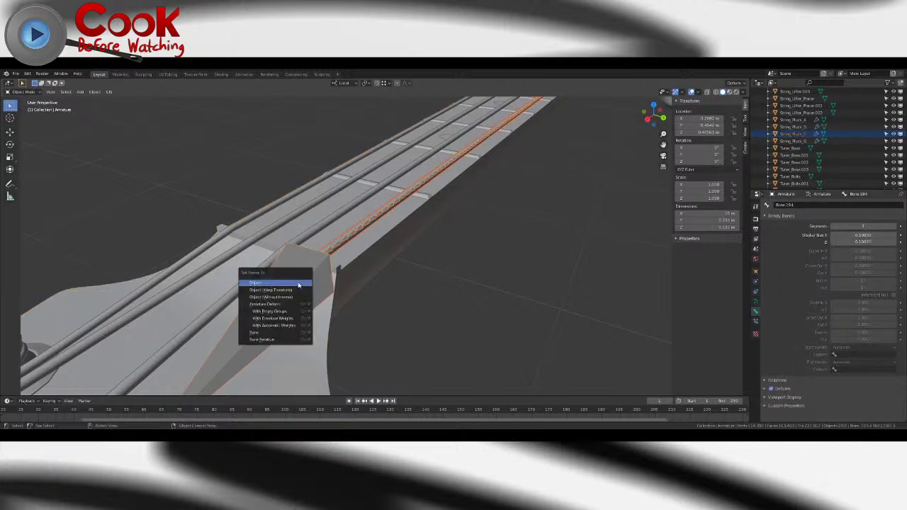
pyautogui.click(304, 325)
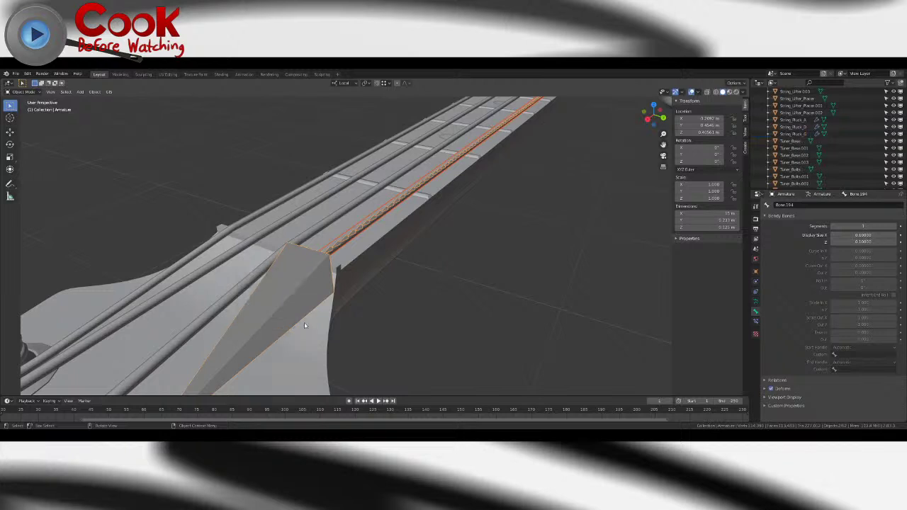
# - Check the vertex groups generated on the String_Pluck_E mesh from the armature's bones
pyautogui.click(330, 246)
pyautogui.press('Tab')
pyautogui.press('Tab')
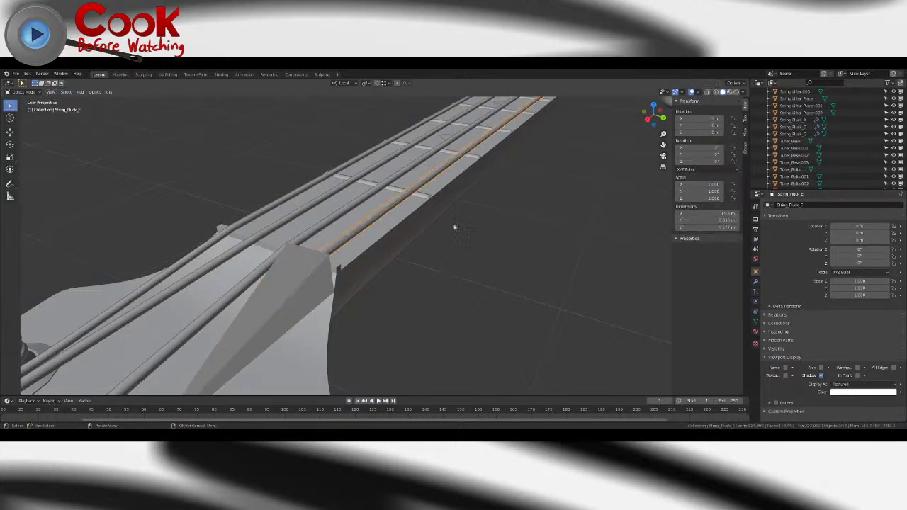
pyautogui.click(755, 321)
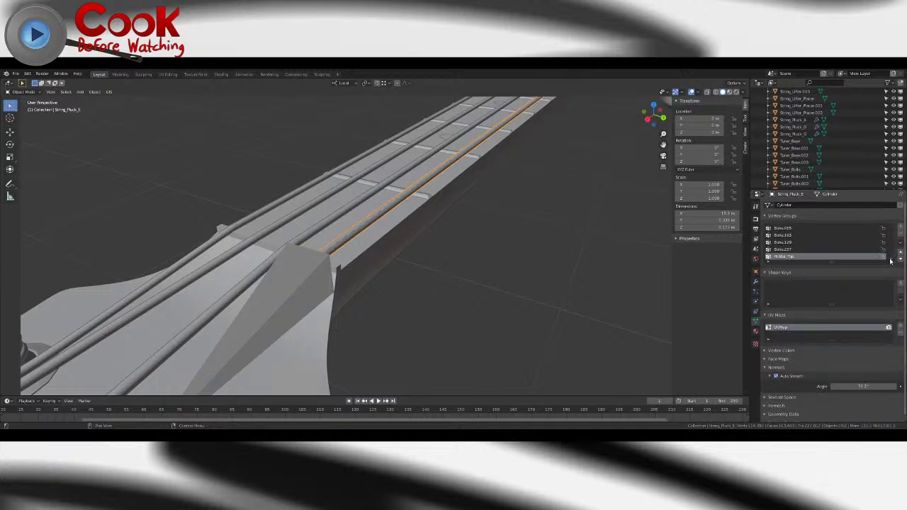
pyautogui.moveTo(891, 260); pyautogui.dragTo(889, 225)
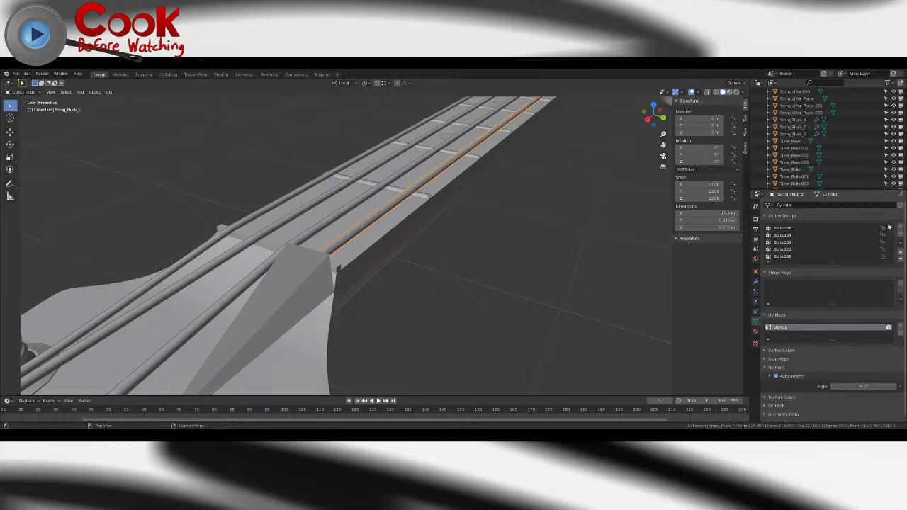
pyautogui.scroll(-5, 888, 230)
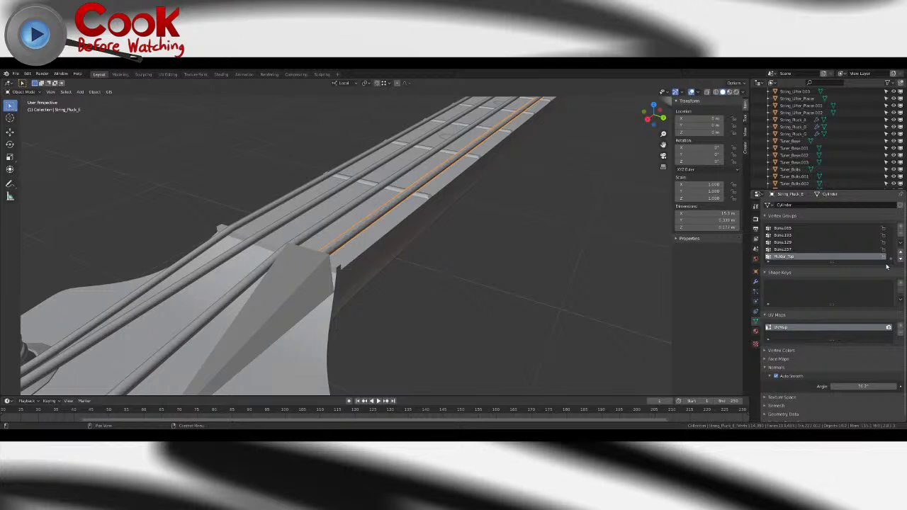
# - Select the armature and inspect its bone chain next to the nut
pyautogui.click(335, 252)
pyautogui.moveTo(399, 265); pyautogui.dragTo(364, 258, button='middle')
pyautogui.scroll(-5, 403, 248)
pyautogui.scroll(5, 461, 259)
pyautogui.scroll(5, 365, 258)
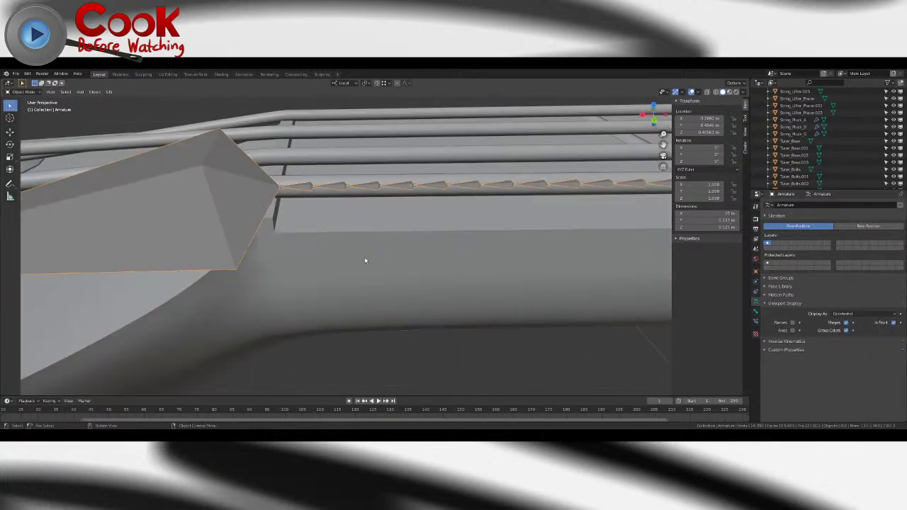
pyautogui.click(306, 189)
pyautogui.click(307, 190)
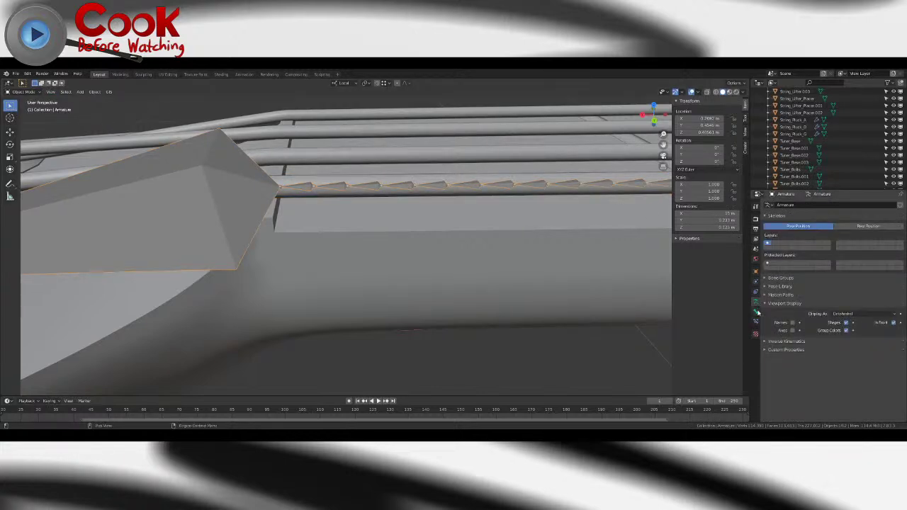
# - Add a path curve and raise it about 1.6 m above the bass body
pyautogui.scroll(-10, 468, 277)
pyautogui.moveTo(448, 294); pyautogui.dragTo(381, 174, button='middle')
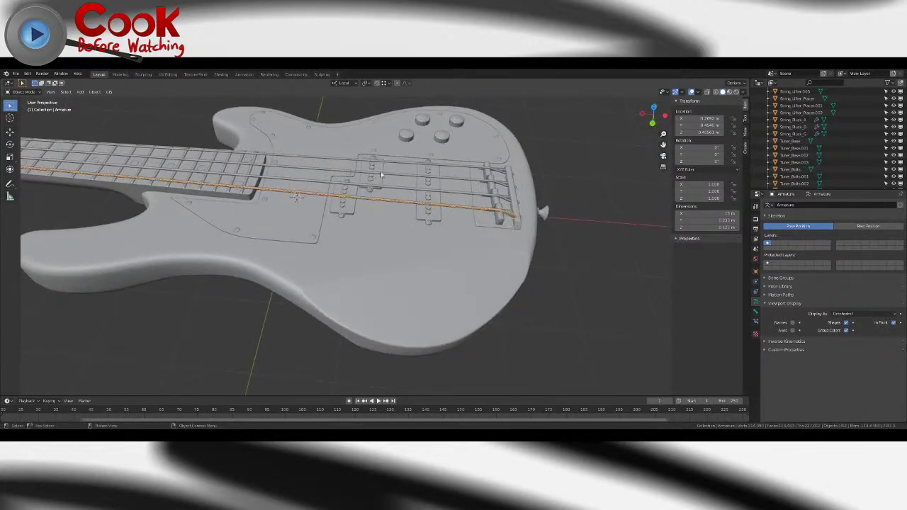
pyautogui.click(80, 92)
pyautogui.moveTo(89, 108)
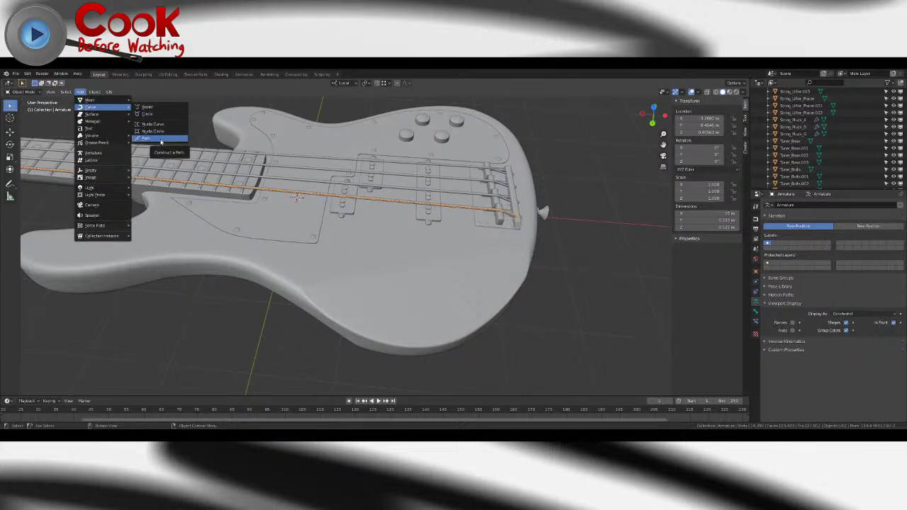
pyautogui.click(160, 141)
pyautogui.moveTo(280, 168); pyautogui.dragTo(311, 157, button='middle')
pyautogui.scroll(-3, 219, 128)
pyautogui.click(10, 133)
pyautogui.moveTo(318, 228); pyautogui.dragTo(307, 177)
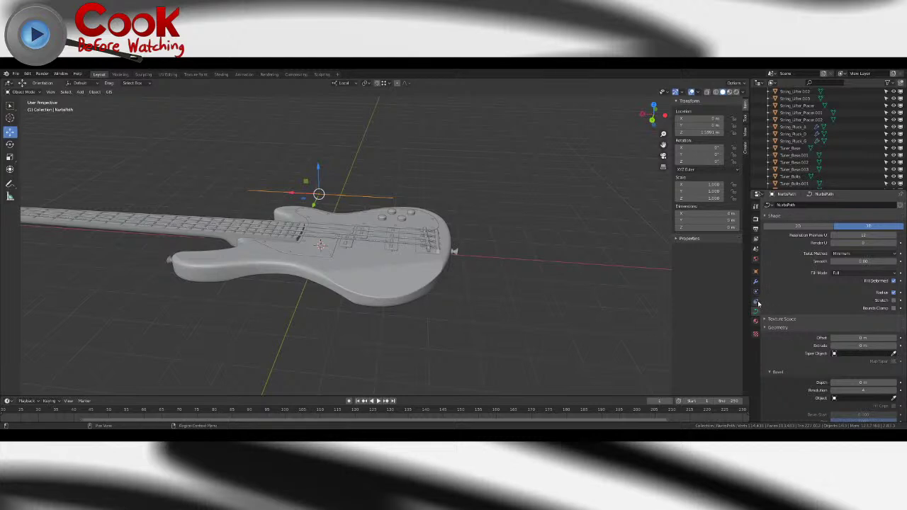
# - Enable In Front display for the path and delete its middle control points so only the two ends remain
pyautogui.click(755, 271)
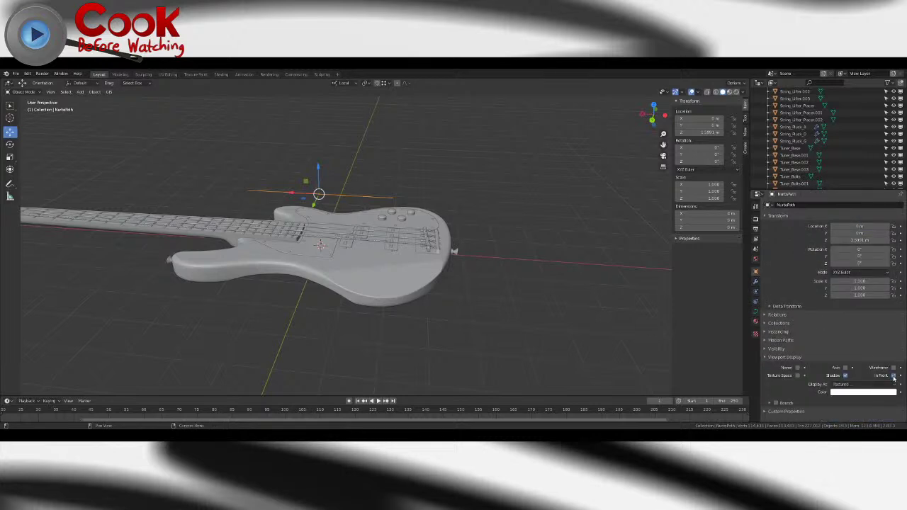
pyautogui.press('Tab')
pyautogui.moveTo(375, 191); pyautogui.dragTo(428, 203, button='middle')
pyautogui.scroll(3, 371, 209)
pyautogui.moveTo(292, 197); pyautogui.dragTo(445, 238)
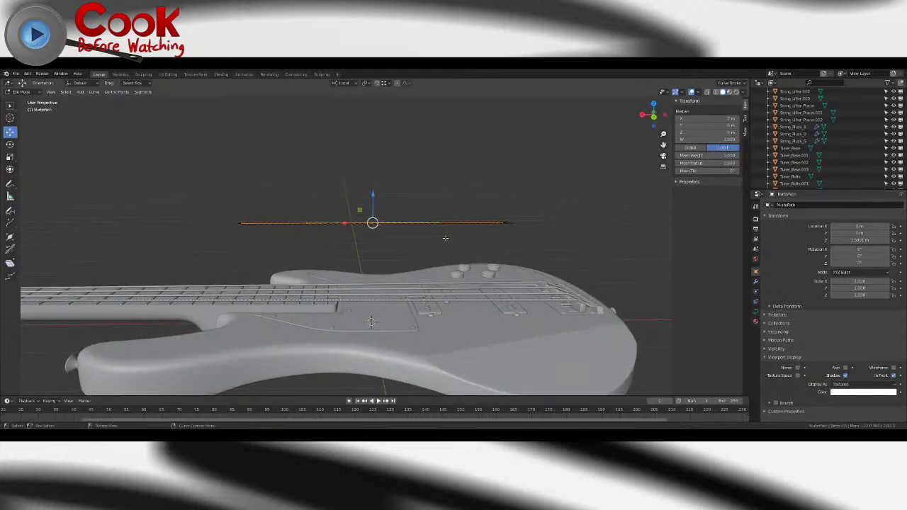
pyautogui.press('x')
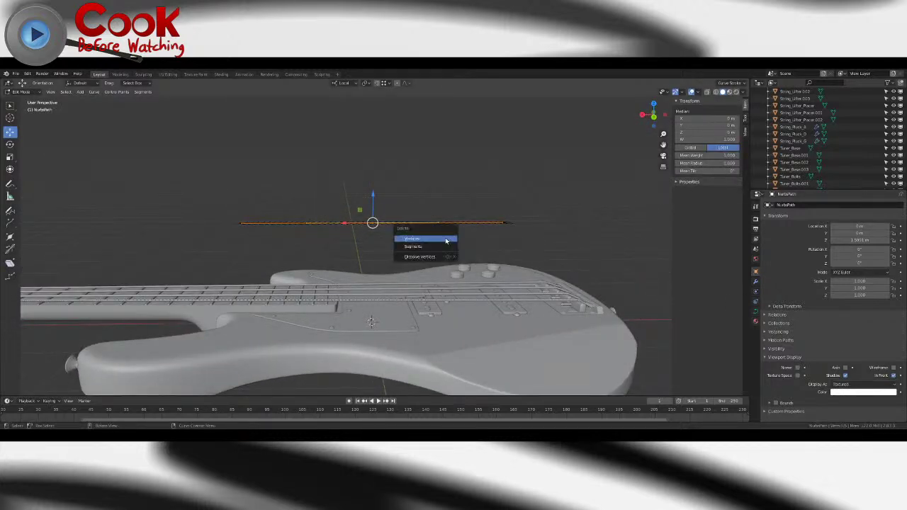
pyautogui.click(446, 242)
# - Move the path's bridge-side end point down to the E string's saddle area
pyautogui.press('a')
pyautogui.moveTo(506, 221); pyautogui.dragTo(533, 236, button='middle')
pyautogui.hotkey('alt', 'a')
pyautogui.click(539, 209)
pyautogui.scroll(2, 569, 229)
pyautogui.moveTo(507, 172); pyautogui.dragTo(597, 284)
pyautogui.moveTo(597, 284); pyautogui.dragTo(490, 221, button='middle')
pyautogui.scroll(-6, 471, 261)
pyautogui.scroll(5, 362, 278)
pyautogui.scroll(4, 425, 244)
pyautogui.scroll(4, 471, 216)
# - Align the bridge-side end point with the bone joint on the E string's saddle, using snapping
pyautogui.moveTo(291, 145); pyautogui.dragTo(370, 135, button='middle')
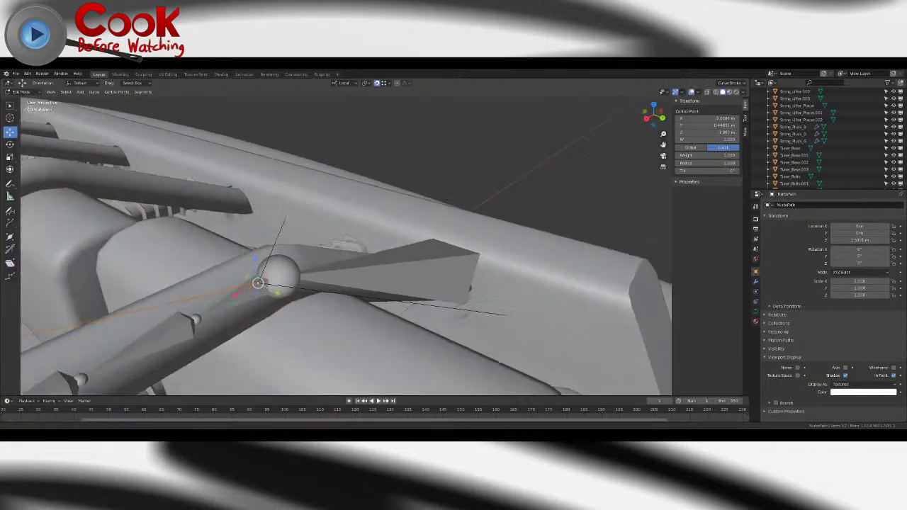
pyautogui.moveTo(301, 252); pyautogui.dragTo(416, 211, button='middle')
pyautogui.moveTo(497, 156); pyautogui.dragTo(488, 151)
pyautogui.moveTo(488, 151); pyautogui.dragTo(635, 177, button='middle')
pyautogui.moveTo(406, 213); pyautogui.dragTo(436, 224, button='middle')
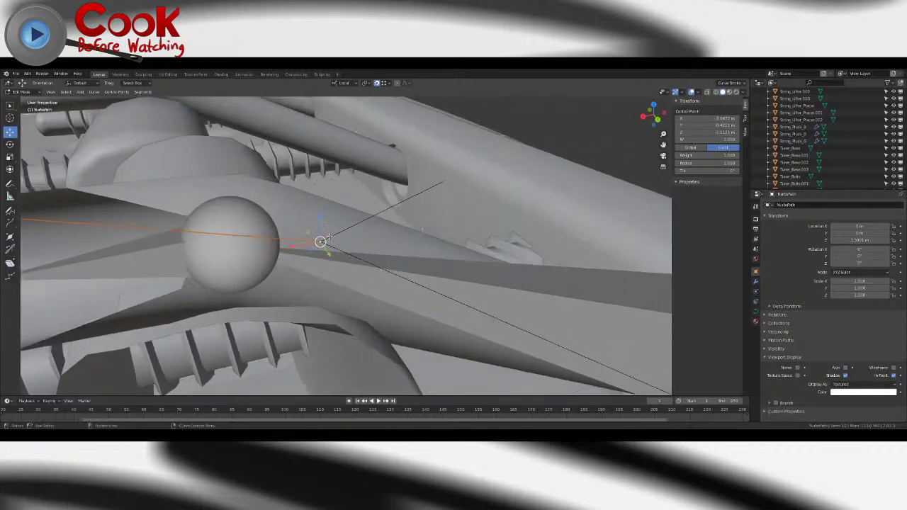
pyautogui.moveTo(316, 247); pyautogui.dragTo(216, 251)
pyautogui.moveTo(216, 251); pyautogui.dragTo(401, 226, button='middle')
# - Move the path's opposite end point along the neck to just above the headstock
pyautogui.scroll(-16, 401, 227)
pyautogui.moveTo(316, 234); pyautogui.dragTo(508, 233, button='middle')
pyautogui.scroll(-5, 380, 232)
pyautogui.click(438, 230)
pyautogui.moveTo(404, 233); pyautogui.dragTo(225, 252)
pyautogui.moveTo(290, 265); pyautogui.dragTo(439, 276, button='middle')
pyautogui.scroll(7, 361, 286)
pyautogui.moveTo(320, 293); pyautogui.dragTo(464, 273, button='middle')
pyautogui.moveTo(332, 141); pyautogui.dragTo(333, 203)
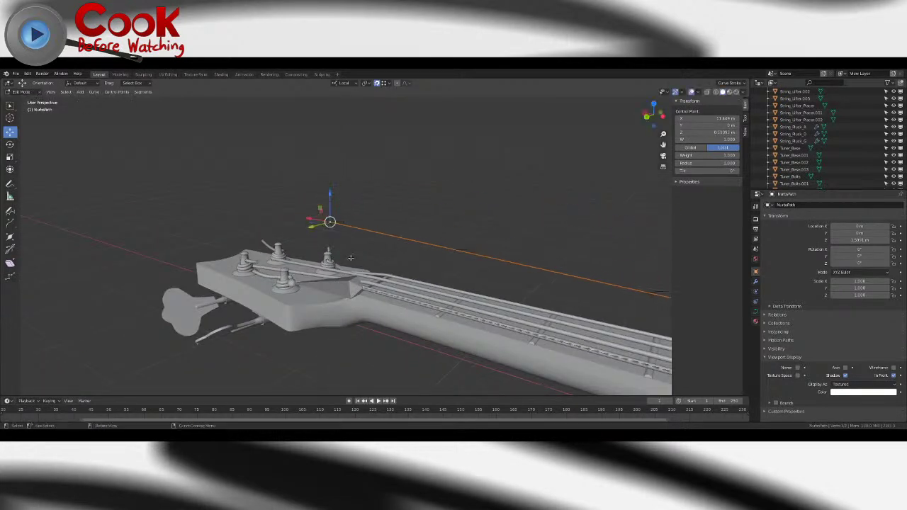
# - Move the path's headstock-side end point down to the nut end of the E string's bone chain, using snapping
pyautogui.scroll(4, 352, 281)
pyautogui.moveTo(294, 154); pyautogui.dragTo(347, 158, button='middle')
pyautogui.moveTo(212, 147); pyautogui.dragTo(343, 237)
pyautogui.moveTo(343, 238); pyautogui.dragTo(530, 208, button='middle')
pyautogui.scroll(5, 362, 258)
pyautogui.press('g')
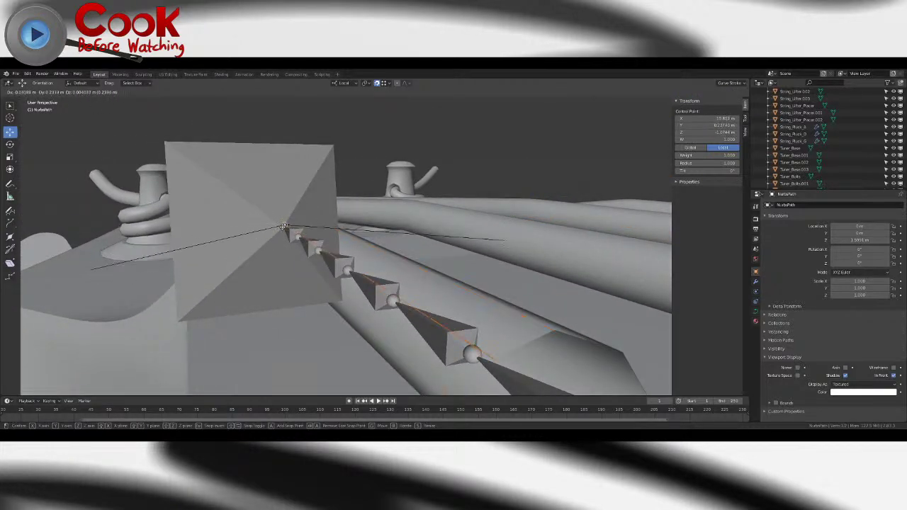
pyautogui.click(283, 227)
# - Align the nut-side end point with the joint of the last small bone inside the E string
pyautogui.moveTo(282, 227); pyautogui.dragTo(419, 237, button='middle')
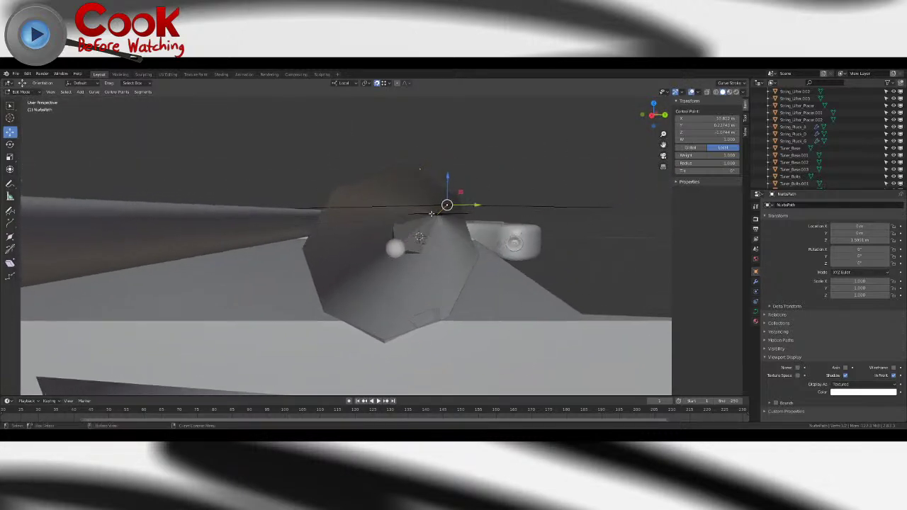
pyautogui.press('g')
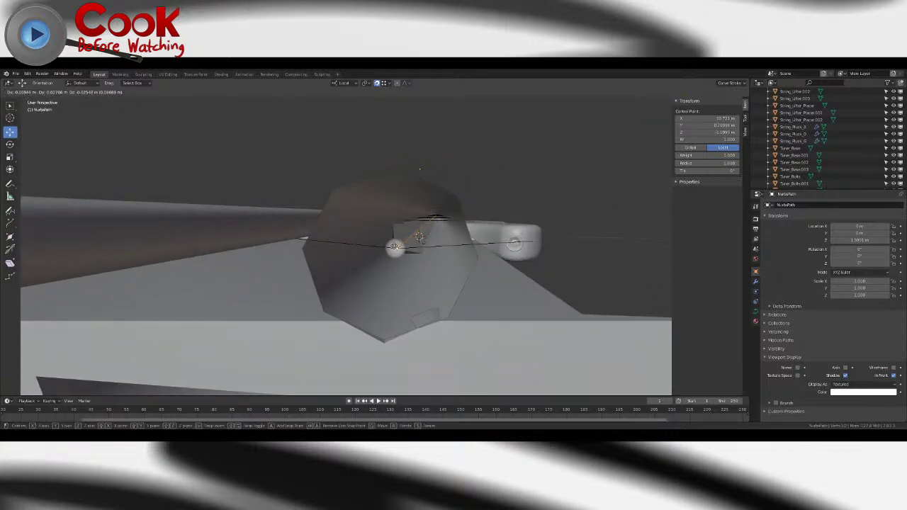
pyautogui.moveTo(392, 244); pyautogui.dragTo(395, 246)
pyautogui.moveTo(395, 246); pyautogui.dragTo(354, 250, button='middle')
pyautogui.moveTo(518, 234); pyautogui.dragTo(354, 254)
pyautogui.click(354, 253)
# - Select both end points of the path and subdivide the segment twice to add control points between them
pyautogui.moveTo(354, 253); pyautogui.dragTo(476, 306, button='middle')
pyautogui.scroll(-13, 464, 267)
pyautogui.scroll(-5, 475, 305)
pyautogui.scroll(3, 387, 243)
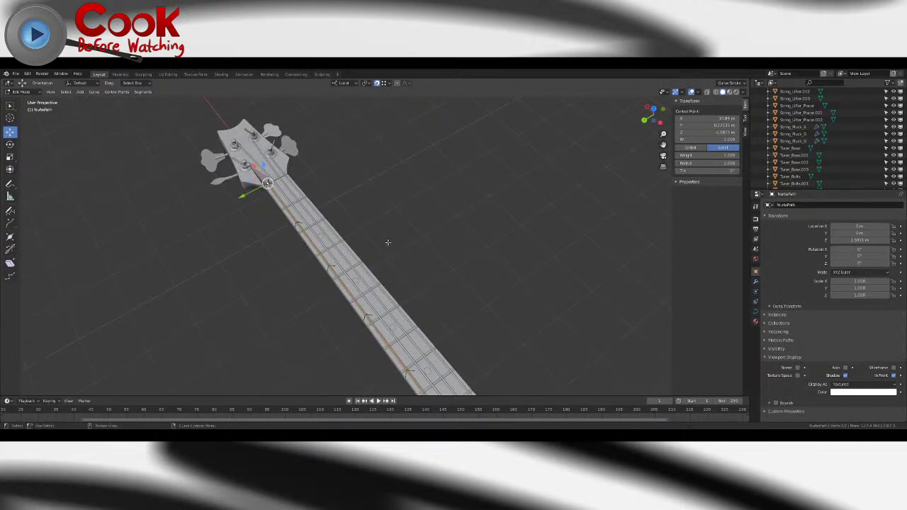
pyautogui.scroll(-3, 387, 242)
pyautogui.moveTo(337, 240); pyautogui.dragTo(469, 241, button='middle')
pyautogui.keyDown('shift'); pyautogui.click(468, 241); pyautogui.keyUp('shift')
pyautogui.scroll(3, 232, 233)
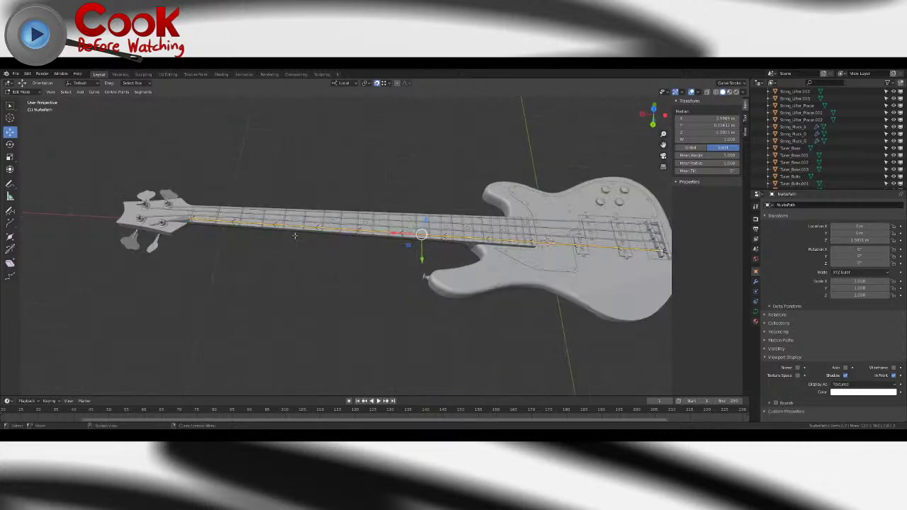
pyautogui.click(115, 92)
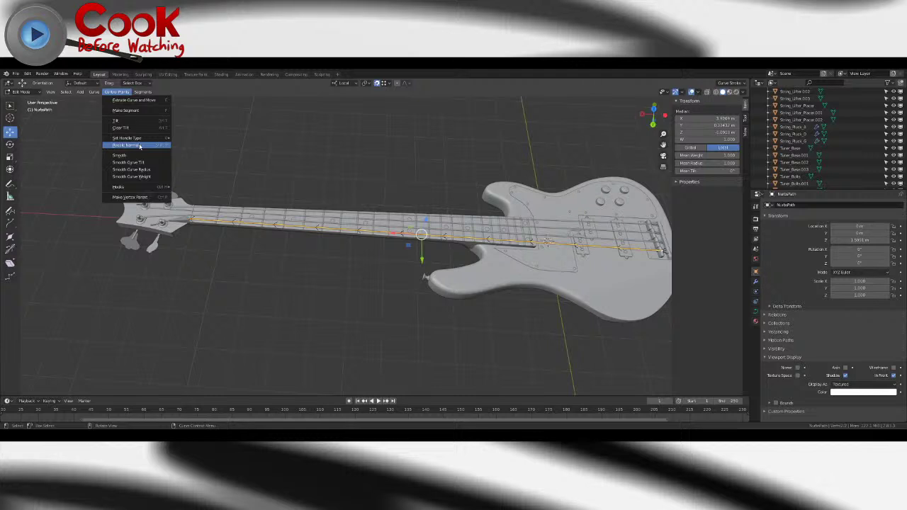
pyautogui.click(142, 92)
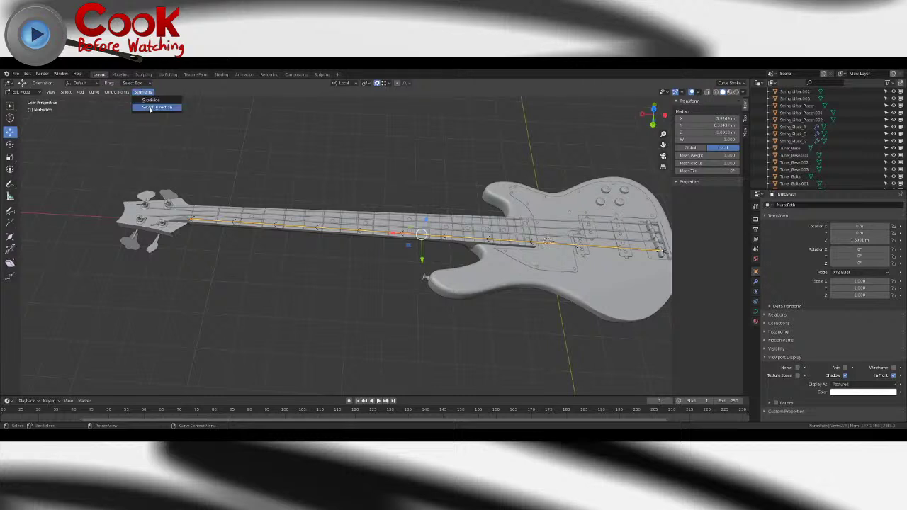
pyautogui.click(148, 100)
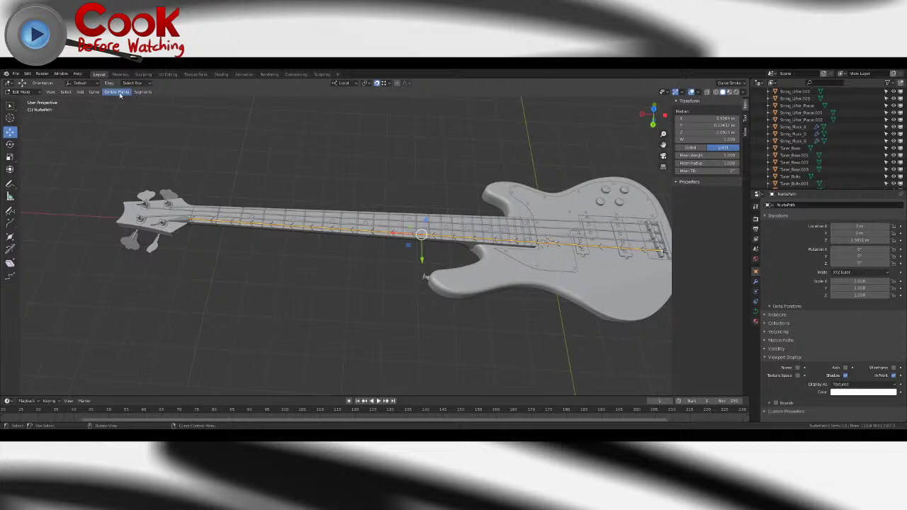
pyautogui.click(142, 92)
pyautogui.click(154, 101)
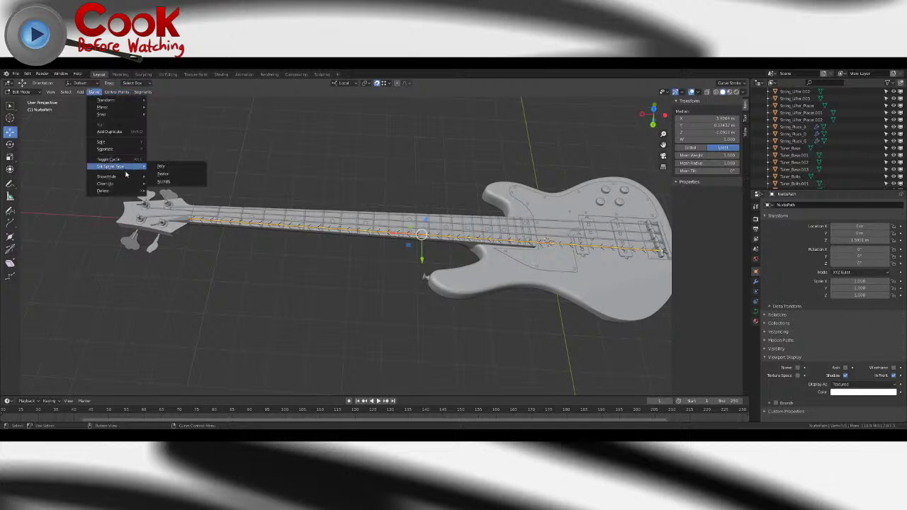
# - Set the path's spline type to Poly and select one of its control points along the neck
pyautogui.moveTo(135, 166)
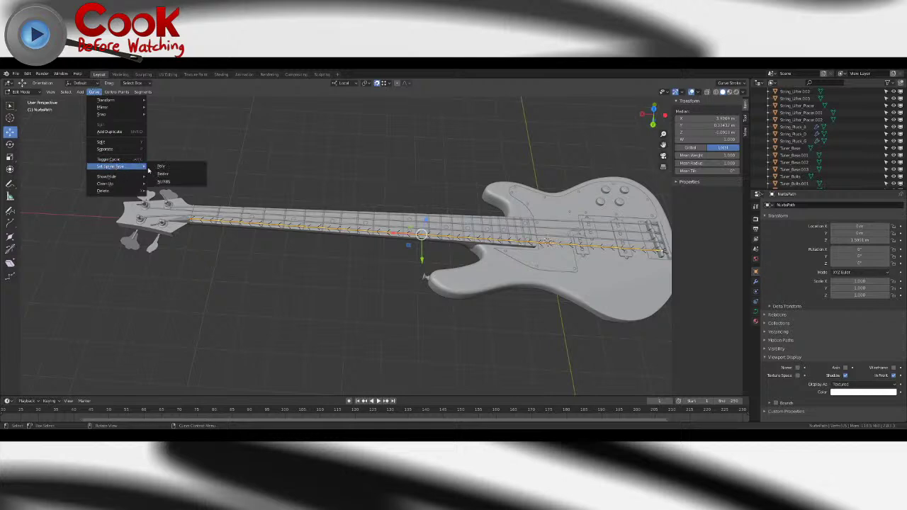
pyautogui.click(182, 175)
pyautogui.moveTo(304, 282); pyautogui.dragTo(354, 333, button='middle')
pyautogui.scroll(3, 313, 220)
pyautogui.scroll(2, 347, 309)
pyautogui.click(311, 313)
pyautogui.moveTo(310, 314); pyautogui.dragTo(313, 365, button='middle')
pyautogui.keyDown('shift'); pyautogui.moveTo(312, 365); pyautogui.dragTo(306, 333, button='middle'); pyautogui.keyUp('shift')
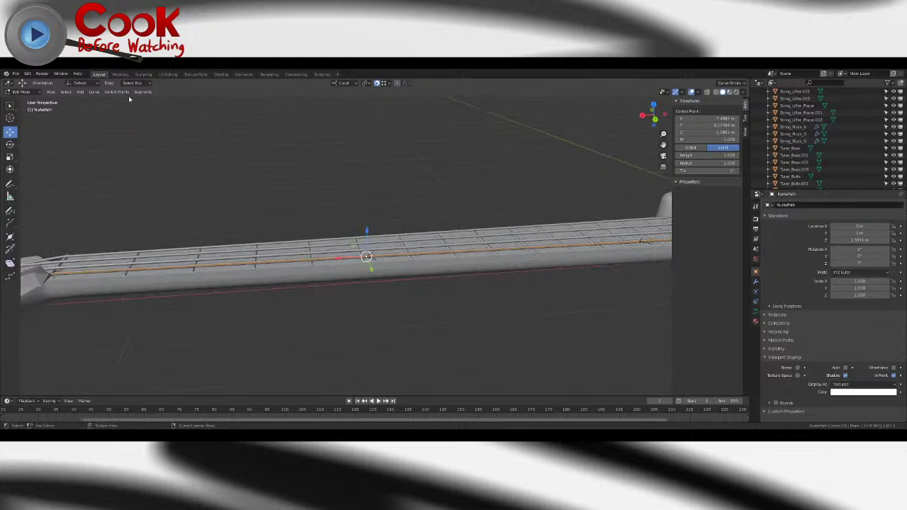
pyautogui.click(117, 92)
pyautogui.hotkey('ctrl', 'v')
pyautogui.click(115, 92)
pyautogui.moveTo(228, 119); pyautogui.dragTo(220, 94, button='middle')
# - Turn off snapping and move the middle control point along the neck toward the headstock, close to its neighbouring point
pyautogui.click(377, 84)
pyautogui.moveTo(342, 204); pyautogui.dragTo(337, 250, button='middle')
pyautogui.scroll(-4, 487, 254)
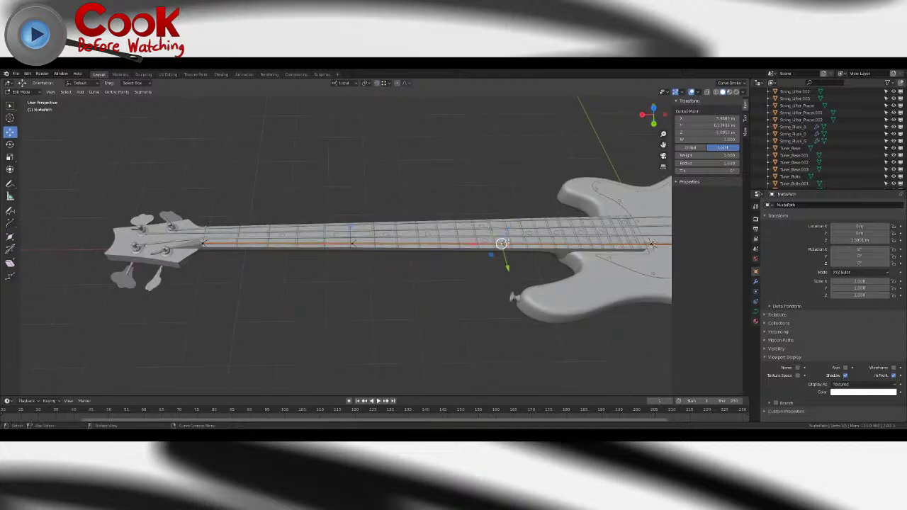
pyautogui.press('g')
pyautogui.moveTo(338, 244); pyautogui.dragTo(335, 244)
pyautogui.scroll(7, 375, 256)
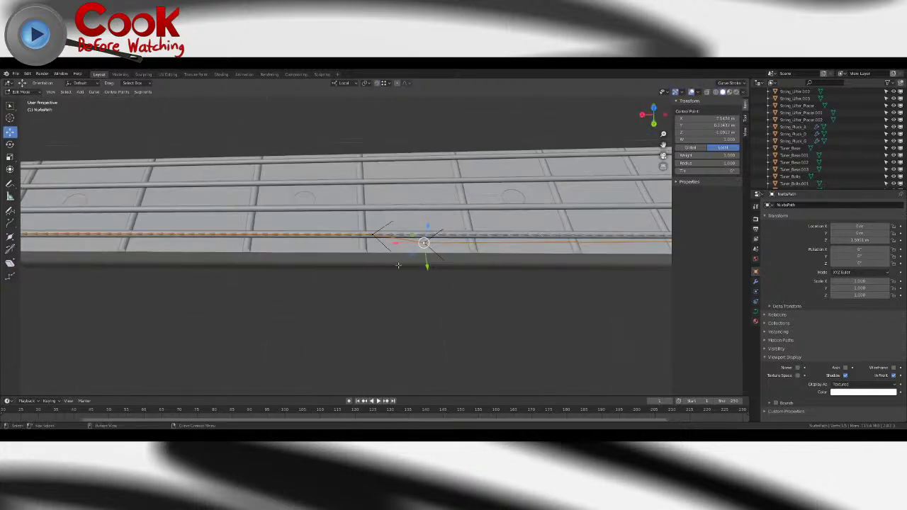
# - Align the moved control point with the nearest bone joint inside the E string, with snapping turned on
pyautogui.moveTo(396, 265); pyautogui.dragTo(344, 255, button='middle')
pyautogui.keyDown('shift'); pyautogui.moveTo(354, 301); pyautogui.dragTo(389, 264, button='middle'); pyautogui.keyUp('shift')
pyautogui.scroll(4, 257, 241)
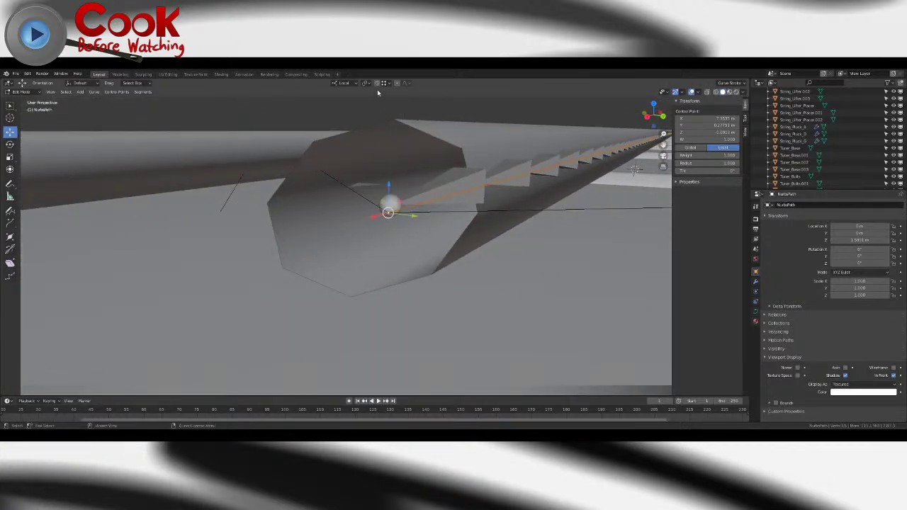
pyautogui.moveTo(389, 211); pyautogui.dragTo(392, 204)
pyautogui.moveTo(404, 214); pyautogui.dragTo(357, 294, button='middle')
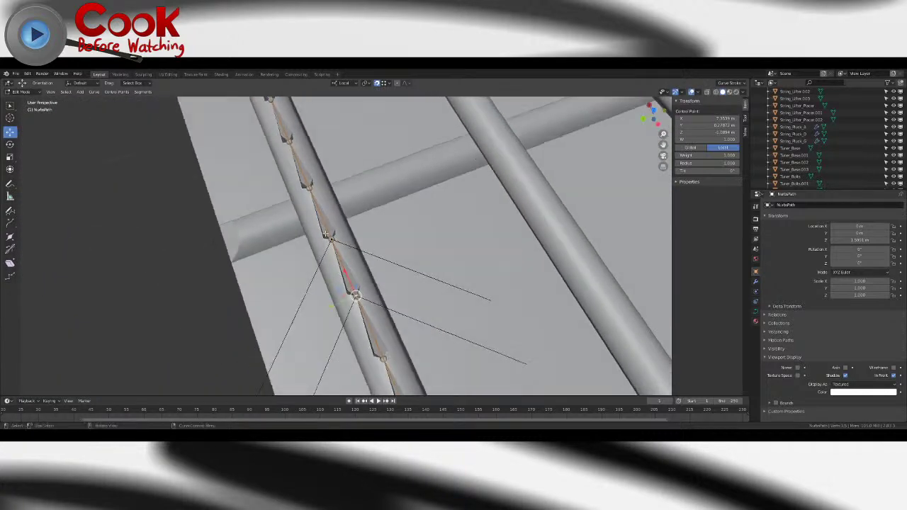
# - Select the two neighbouring control points on the neck and move them together farther toward the nut
pyautogui.scroll(-10, 347, 248)
pyautogui.moveTo(333, 264); pyautogui.dragTo(368, 259, button='middle')
pyautogui.moveTo(377, 254); pyautogui.dragTo(246, 254)
pyautogui.keyDown('shift'); pyautogui.moveTo(246, 253); pyautogui.dragTo(419, 250, button='middle'); pyautogui.keyUp('shift')
pyautogui.scroll(3, 443, 237)
pyautogui.scroll(3, 418, 250)
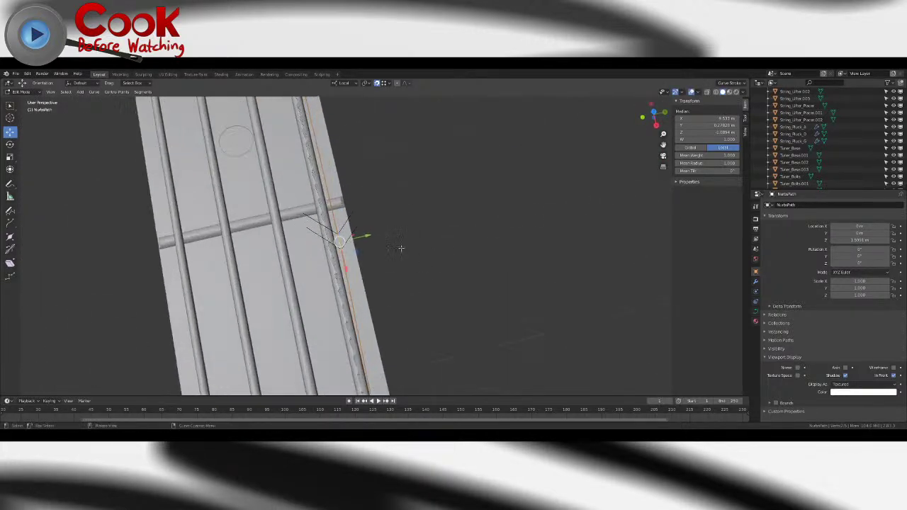
# - Shift the two control points sideways along the Y axis onto the E string and bring them to the bone chain
pyautogui.scroll(3, 418, 250)
pyautogui.press('g')
pyautogui.press('y')
pyautogui.click(322, 267)
pyautogui.moveTo(322, 267); pyautogui.dragTo(414, 163, button='middle')
pyautogui.scroll(4, 356, 198)
pyautogui.press('g')
pyautogui.click(345, 200)
# - Refine the position of the two control points so they align with the bone joints inside the E string
pyautogui.press('g')
pyautogui.click(278, 252)
pyautogui.moveTo(277, 253); pyautogui.dragTo(410, 232, button='middle')
pyautogui.press('g')
pyautogui.click(413, 229)
pyautogui.scroll(-15, 271, 241)
pyautogui.scroll(3, 335, 252)
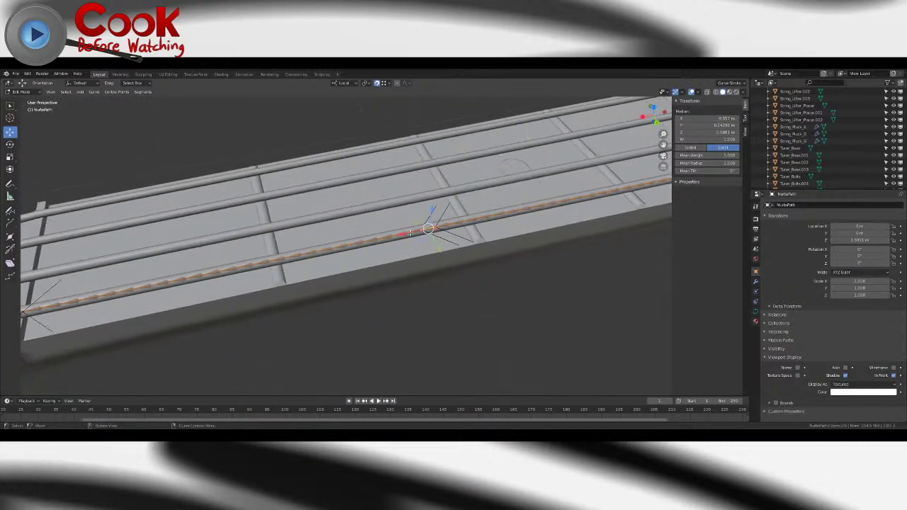
# - Slide the pair of control points along the E string toward the first fret by the nut
pyautogui.moveTo(408, 233); pyautogui.dragTo(230, 270)
pyautogui.scroll(5, 220, 272)
pyautogui.moveTo(233, 269); pyautogui.dragTo(486, 126, button='middle')
pyautogui.scroll(4, 347, 242)
pyautogui.moveTo(507, 196); pyautogui.dragTo(482, 233, button='middle')
# - Align the control points near the first fret with the bone joints there and return to Object Mode
pyautogui.moveTo(482, 232); pyautogui.dragTo(409, 283)
pyautogui.moveTo(409, 283); pyautogui.dragTo(398, 234, button='middle')
pyautogui.moveTo(447, 212); pyautogui.dragTo(289, 237)
pyautogui.scroll(-5, 291, 238)
pyautogui.moveTo(291, 238); pyautogui.dragTo(325, 260, button='middle')
pyautogui.scroll(-10, 325, 261)
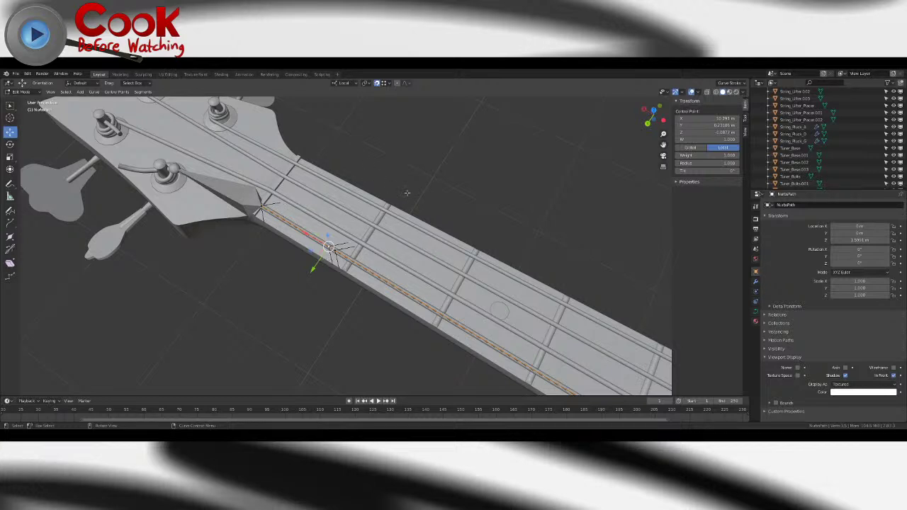
pyautogui.scroll(-5, 390, 191)
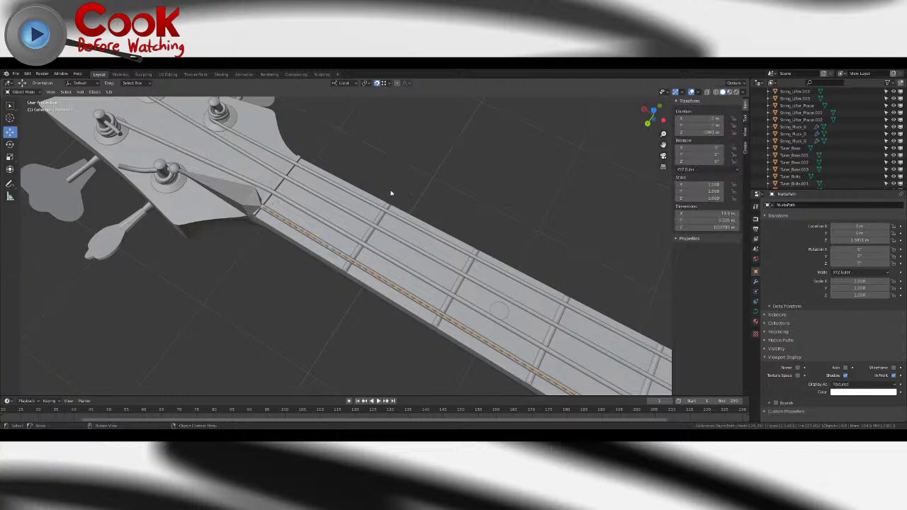
# - Edit the path again and move the control point at the fretboard's body end along the E string to the neck-side pickup
pyautogui.moveTo(391, 191); pyautogui.dragTo(404, 219, button='middle')
pyautogui.scroll(4, 416, 196)
pyautogui.scroll(-4, 506, 233)
pyautogui.moveTo(506, 233); pyautogui.dragTo(401, 238, button='middle')
pyautogui.keyDown('shift'); pyautogui.moveTo(624, 248); pyautogui.dragTo(339, 211, button='middle'); pyautogui.keyUp('shift')
pyautogui.scroll(4, 517, 267)
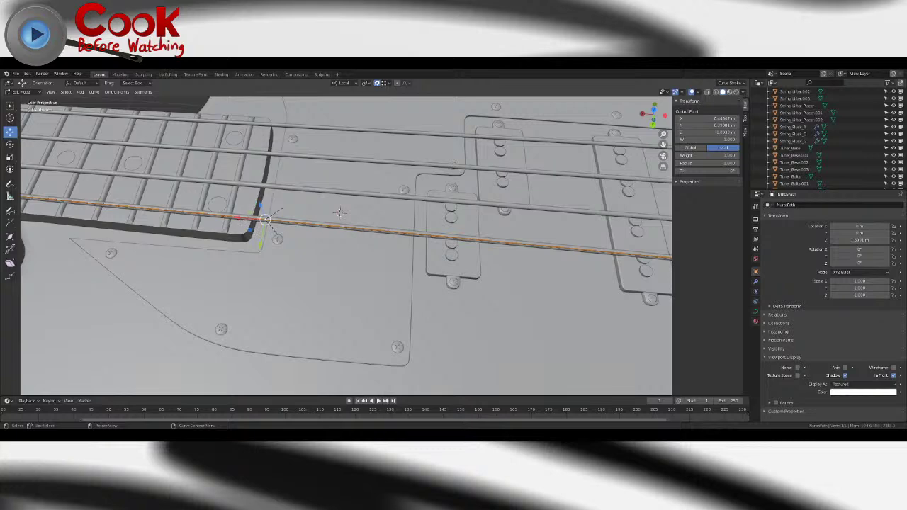
pyautogui.moveTo(241, 218); pyautogui.dragTo(427, 233)
pyautogui.moveTo(428, 233); pyautogui.dragTo(327, 190, button='middle')
# - Turn on snapping, align the pickup-area control point with a nearby bone joint, and return to Object Mode
pyautogui.scroll(5, 326, 190)
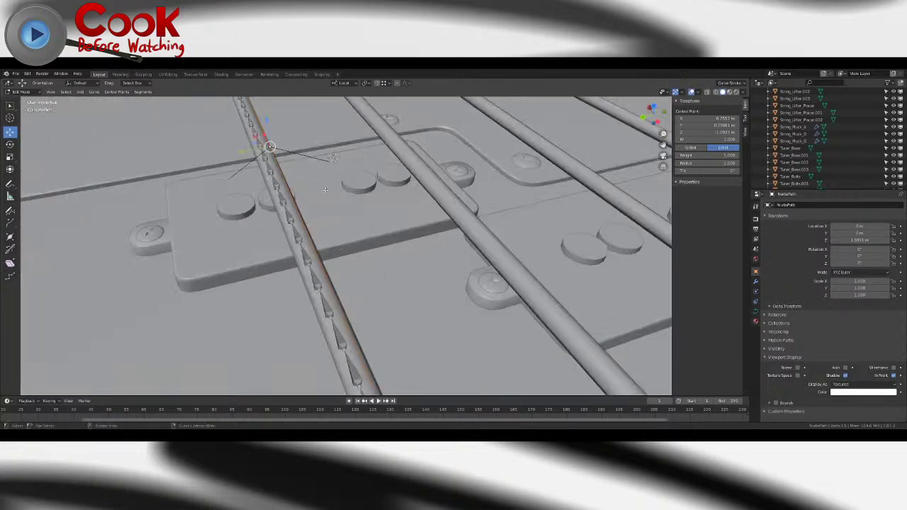
pyautogui.keyDown('shift'); pyautogui.moveTo(262, 125); pyautogui.dragTo(336, 200, button='middle'); pyautogui.keyUp('shift')
pyautogui.scroll(9, 336, 200)
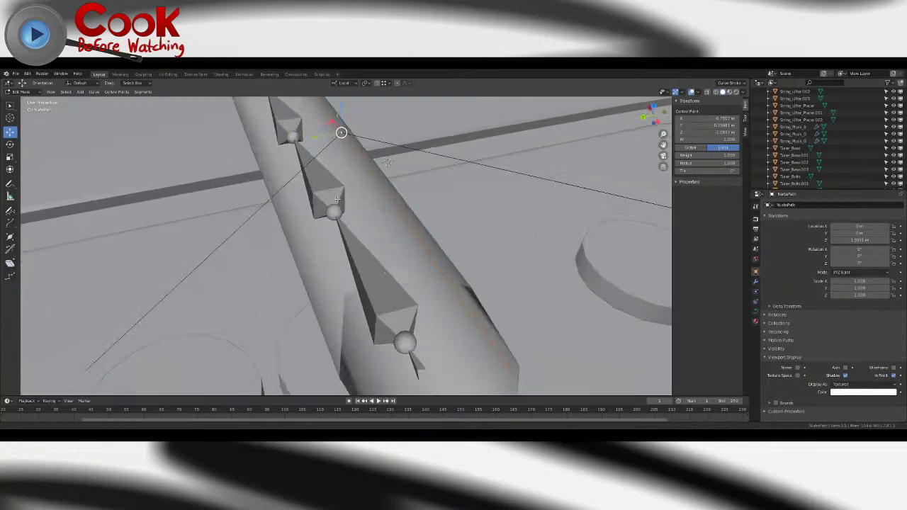
pyautogui.hotkey('shift', 'Tab')
pyautogui.moveTo(341, 122); pyautogui.dragTo(351, 236)
pyautogui.moveTo(352, 235); pyautogui.dragTo(375, 212, button='middle')
pyautogui.scroll(-12, 341, 214)
pyautogui.press('Tab')
# - Rename the NurbsPath object to E_String_Sline and locate it in the object list
pyautogui.scroll(-6, 396, 164)
pyautogui.scroll(10, 374, 211)
pyautogui.scroll(-3, 801, 161)
pyautogui.scroll(5, 801, 161)
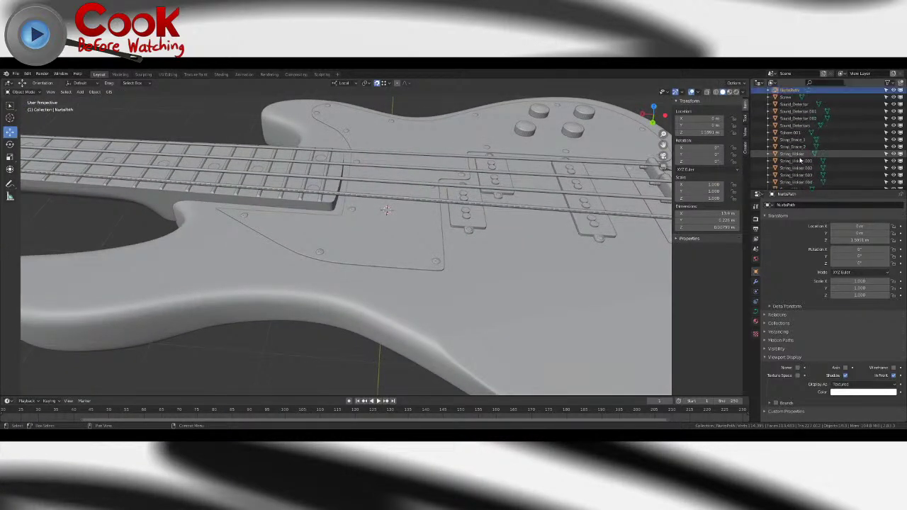
pyautogui.click(788, 175)
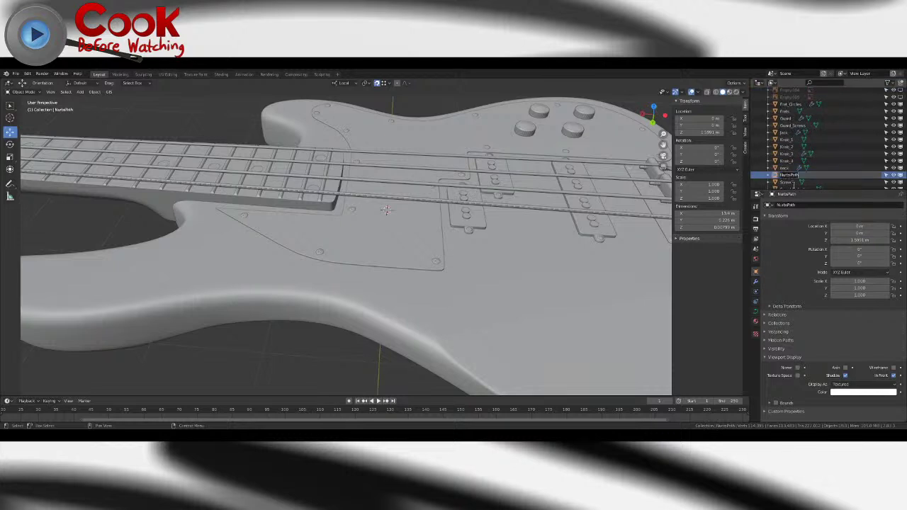
pyautogui.click(804, 206)
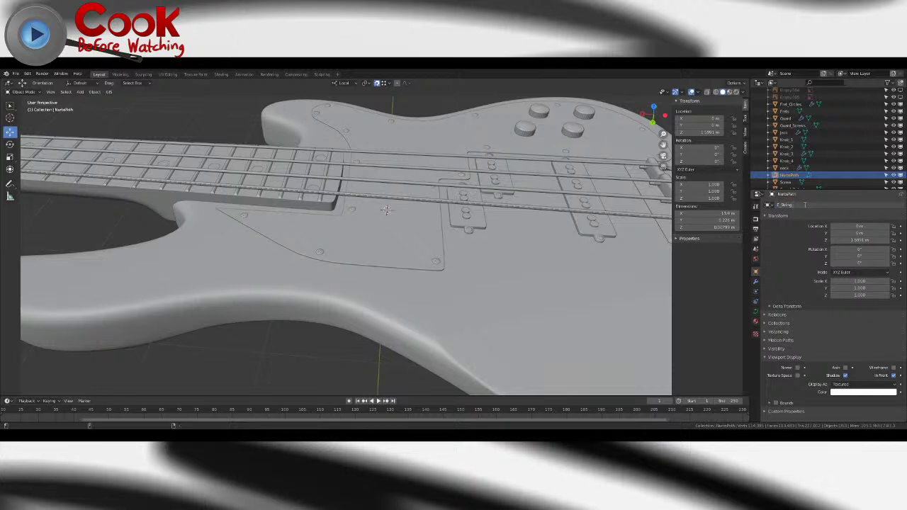
pyautogui.press('Return')
pyautogui.scroll(-5, 820, 165)
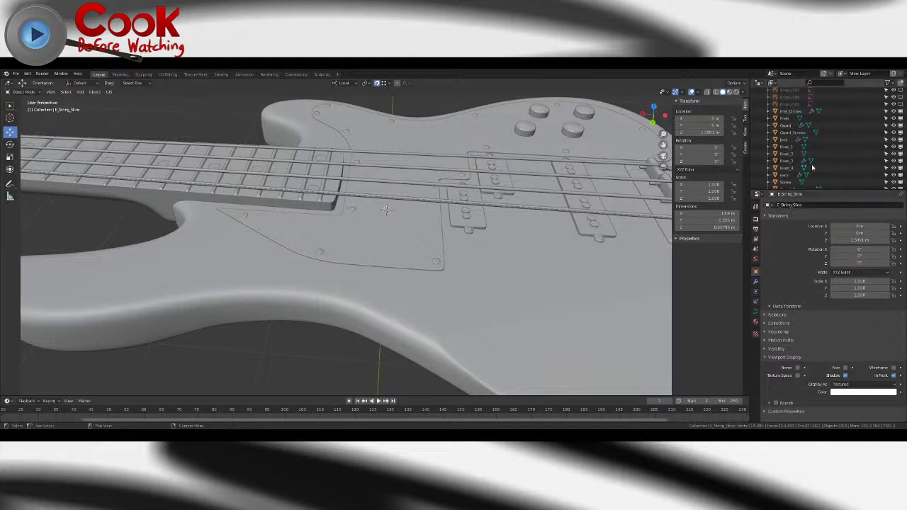
pyautogui.scroll(5, 822, 166)
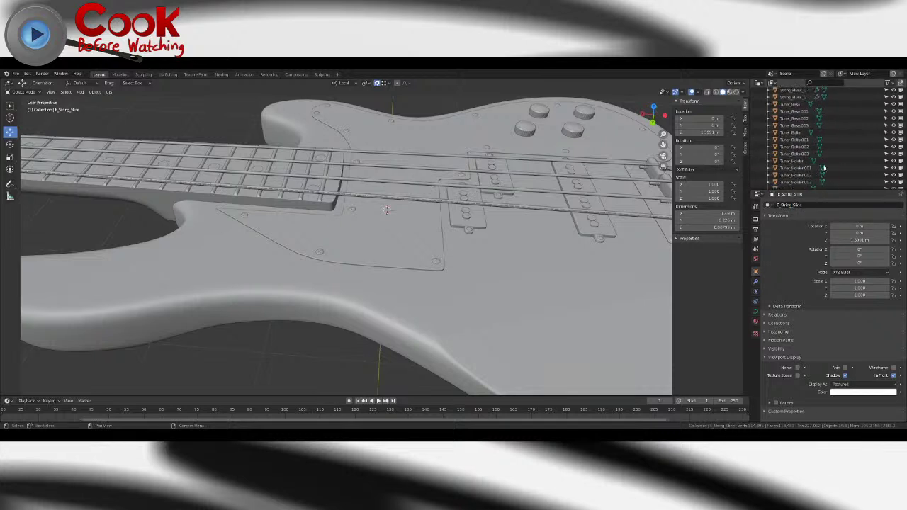
pyautogui.scroll(2, 823, 167)
pyautogui.click(769, 134)
pyautogui.click(770, 133)
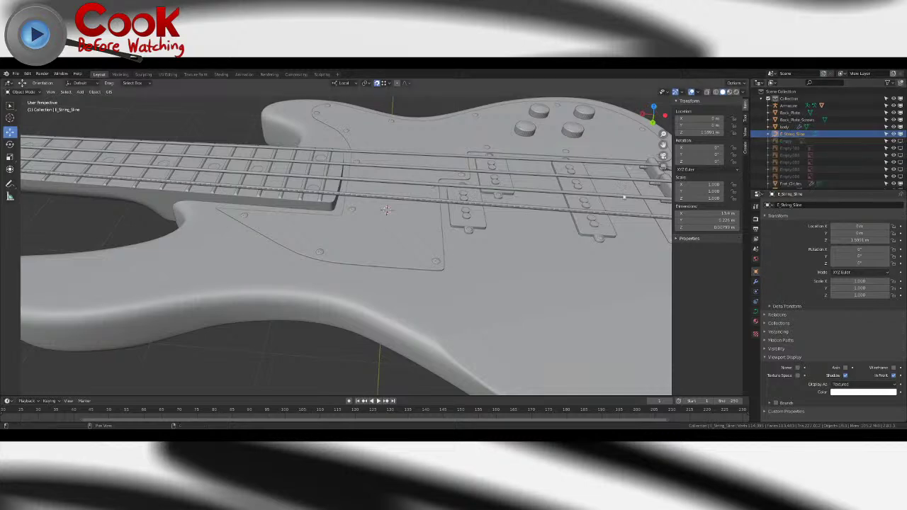
# - Select the armature and examine how its bone chain runs along the E string from the bridge to the nut
pyautogui.click(521, 211)
pyautogui.moveTo(521, 211); pyautogui.dragTo(372, 288, button='middle')
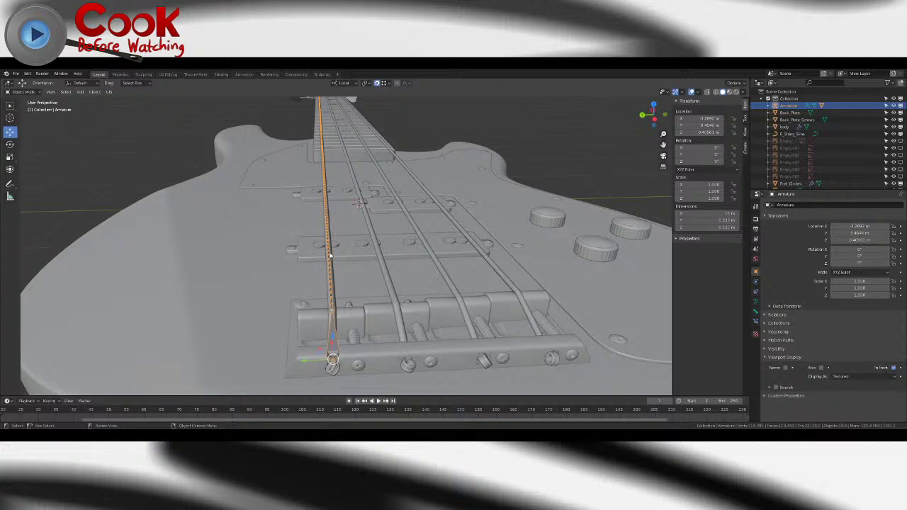
pyautogui.moveTo(329, 255); pyautogui.dragTo(399, 298, button='middle')
pyautogui.scroll(-5, 399, 298)
pyautogui.keyDown('shift'); pyautogui.moveTo(279, 287); pyautogui.dragTo(371, 300, button='middle'); pyautogui.keyUp('shift')
pyautogui.moveTo(371, 300); pyautogui.dragTo(181, 251, button='middle')
pyautogui.scroll(10, 183, 268)
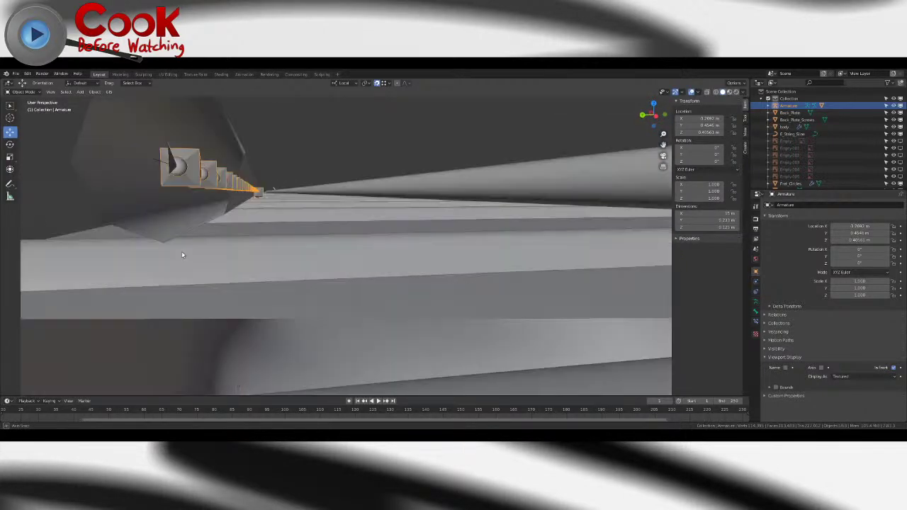
pyautogui.moveTo(374, 224); pyautogui.dragTo(376, 255, button='middle')
pyautogui.scroll(5, 286, 215)
pyautogui.scroll(-10, 286, 216)
pyautogui.click(475, 301)
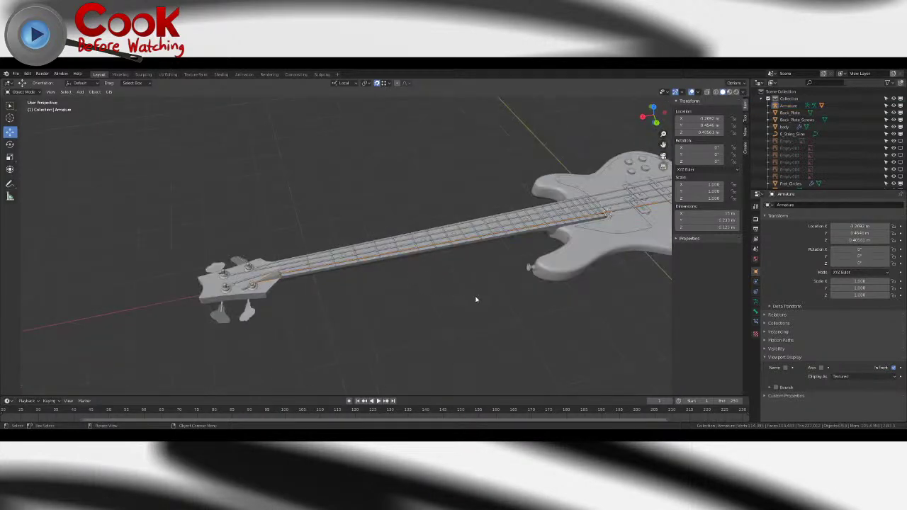
# - Select the armature and switch it to Pose Mode to work on the small bones at the nut
pyautogui.click(533, 229)
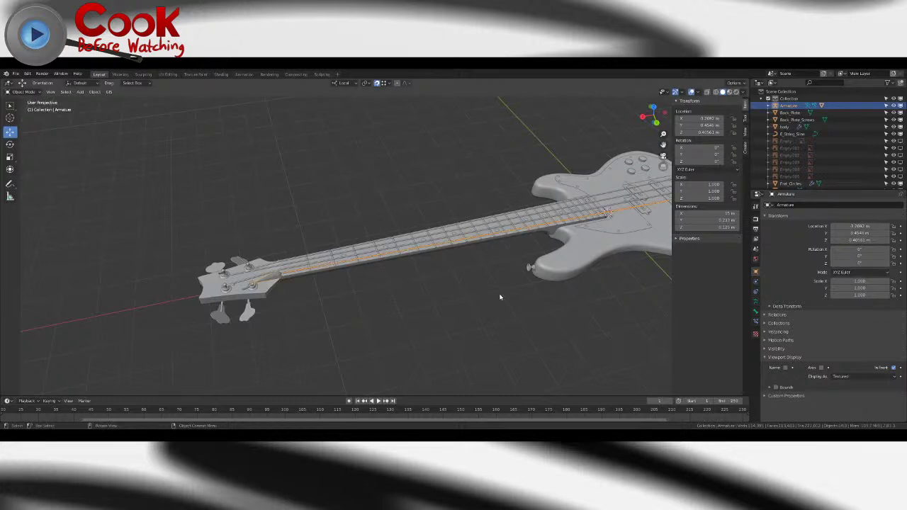
pyautogui.moveTo(540, 295); pyautogui.dragTo(602, 298, button='middle')
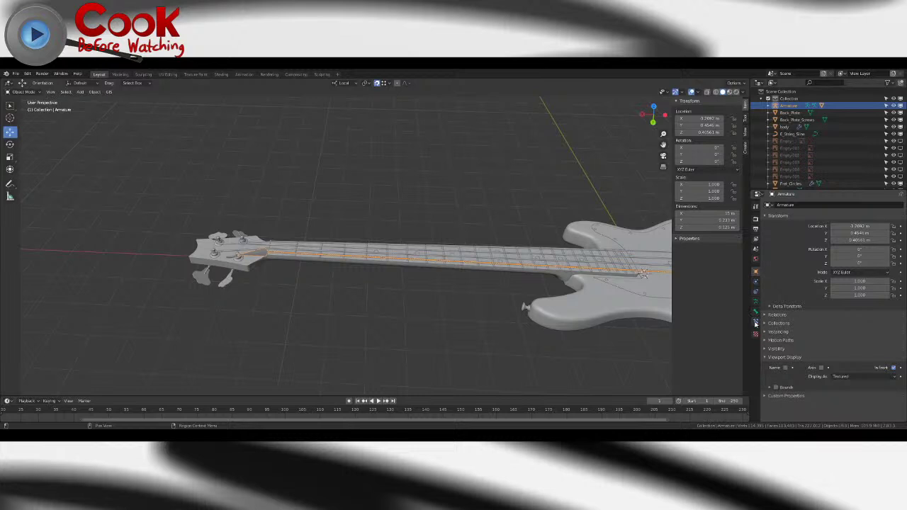
pyautogui.click(37, 93)
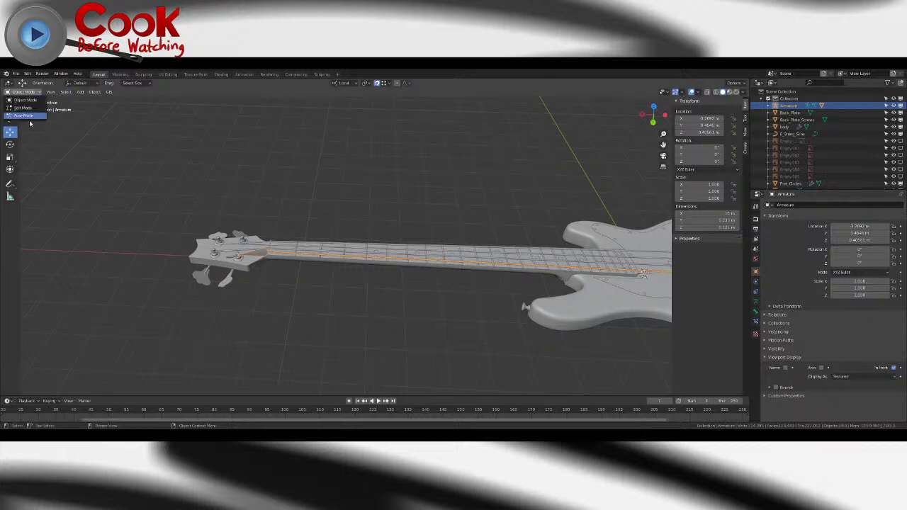
pyautogui.click(31, 117)
pyautogui.keyDown('shift'); pyautogui.moveTo(315, 275); pyautogui.dragTo(329, 242, button='middle'); pyautogui.keyUp('shift')
pyautogui.scroll(10, 356, 294)
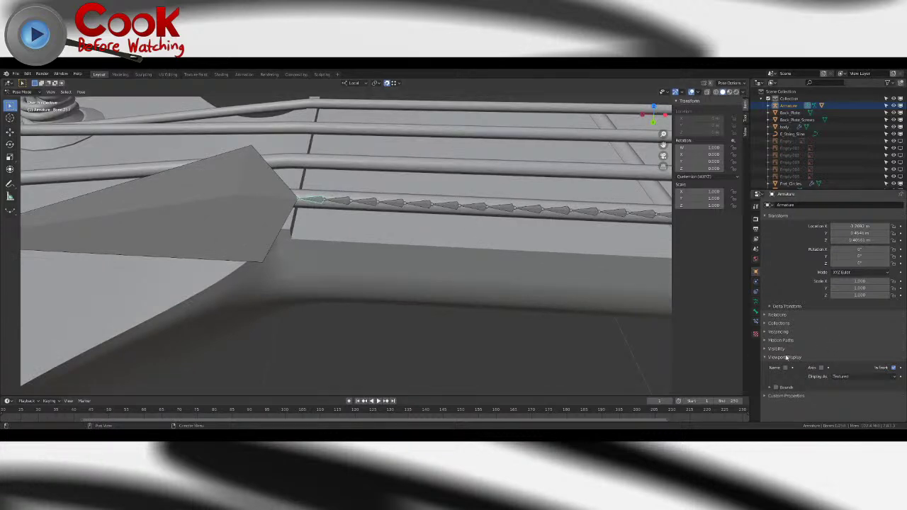
# - Add a Spline IK constraint to the small bone at the nut and target it to the E_String_Sline curve
pyautogui.click(755, 322)
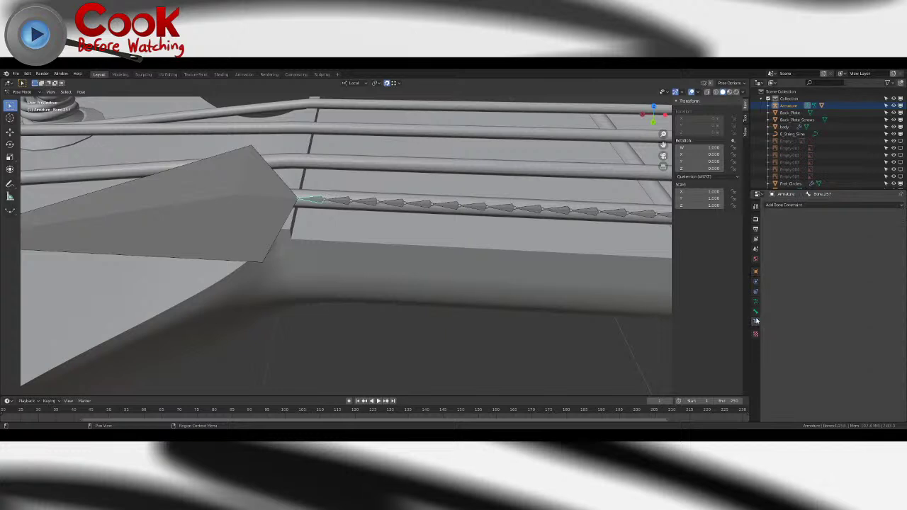
pyautogui.click(785, 205)
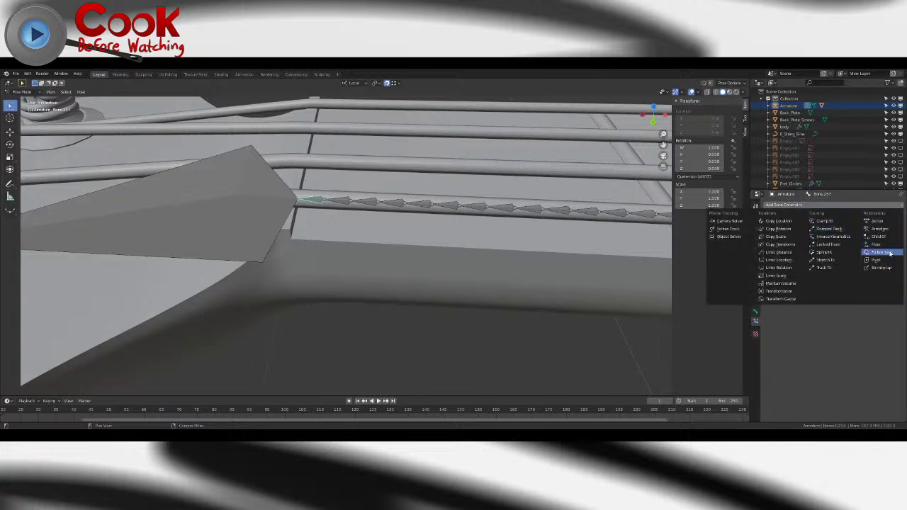
pyautogui.click(822, 254)
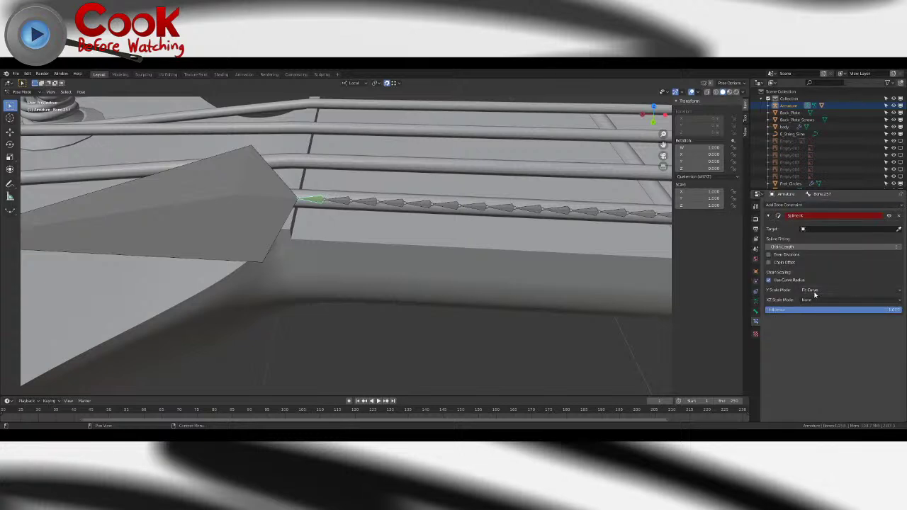
pyautogui.click(819, 229)
pyautogui.click(823, 238)
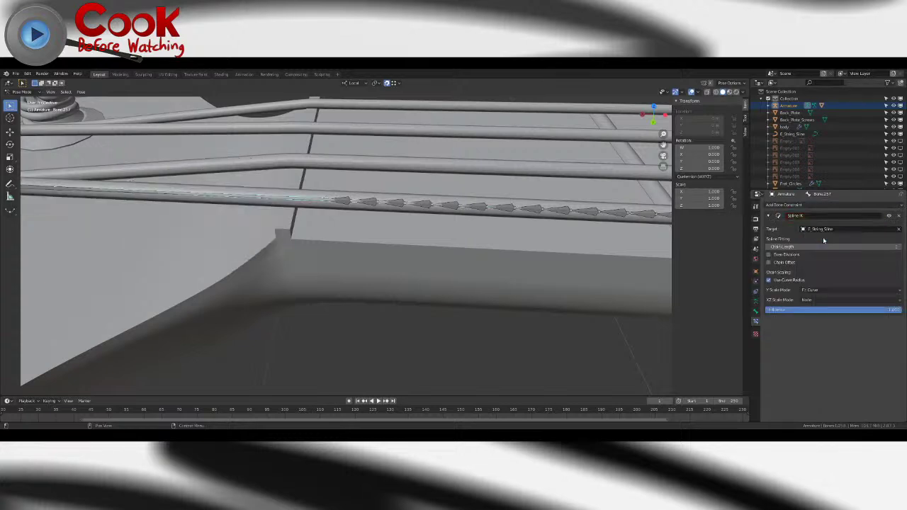
# - Set the Spline IK chain length to 255 bones
pyautogui.scroll(-8, 439, 221)
pyautogui.moveTo(440, 223); pyautogui.dragTo(398, 283, button='middle')
pyautogui.scroll(-8, 407, 214)
pyautogui.scroll(15, 351, 281)
pyautogui.click(818, 247)
pyautogui.write('255')
pyautogui.press('Return')
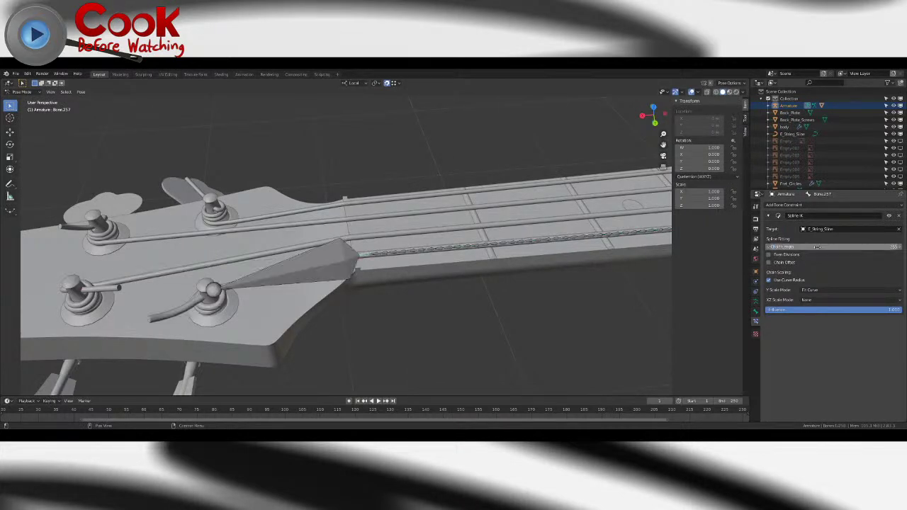
# - Check the chain's end at the bridge and fine-tune the Spline IK chain length by single bones
pyautogui.scroll(-5, 566, 234)
pyautogui.keyDown('shift'); pyautogui.moveTo(638, 220); pyautogui.dragTo(333, 263, button='middle'); pyautogui.keyUp('shift')
pyautogui.keyDown('shift'); pyautogui.moveTo(662, 286); pyautogui.dragTo(539, 279, button='middle'); pyautogui.keyUp('shift')
pyautogui.scroll(3, 534, 271)
pyautogui.moveTo(453, 267); pyautogui.dragTo(516, 240, button='middle')
pyautogui.scroll(4, 516, 240)
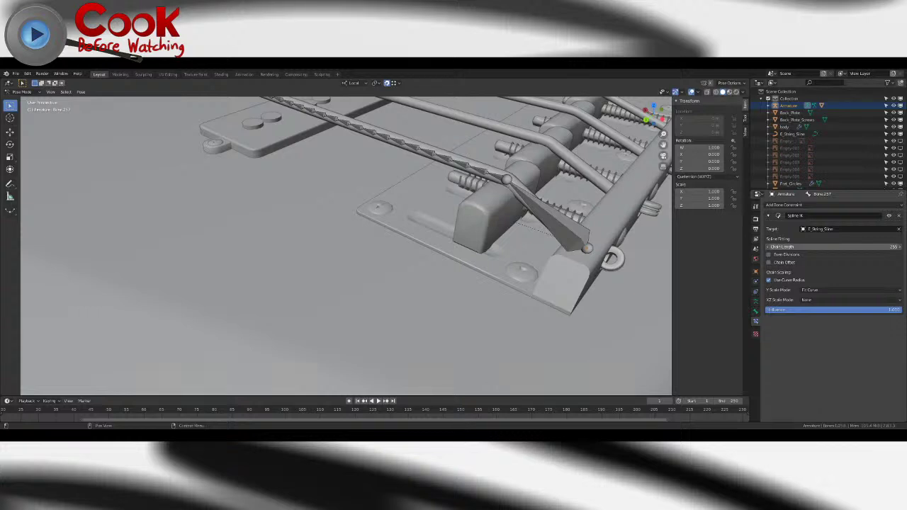
pyautogui.click(900, 247)
pyautogui.moveTo(830, 250); pyautogui.dragTo(900, 247)
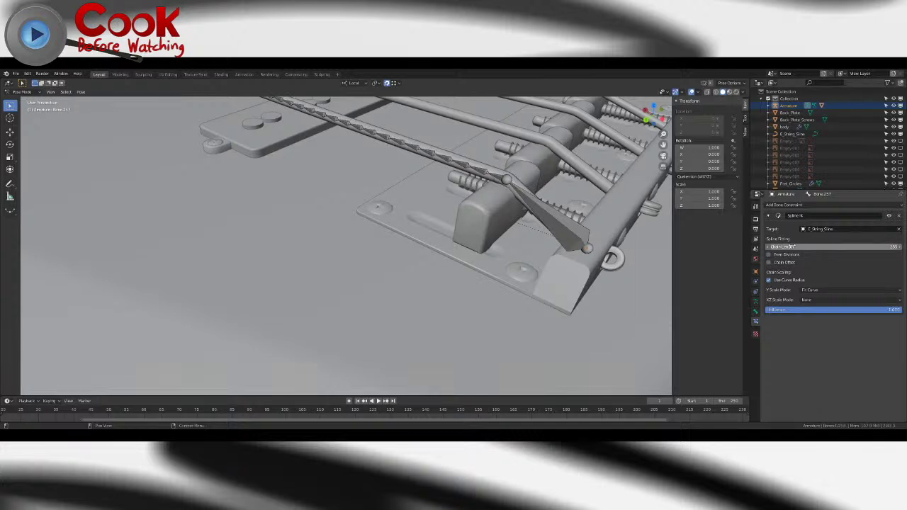
pyautogui.click(768, 246)
pyautogui.moveTo(884, 246); pyautogui.dragTo(900, 249)
pyautogui.click(900, 249)
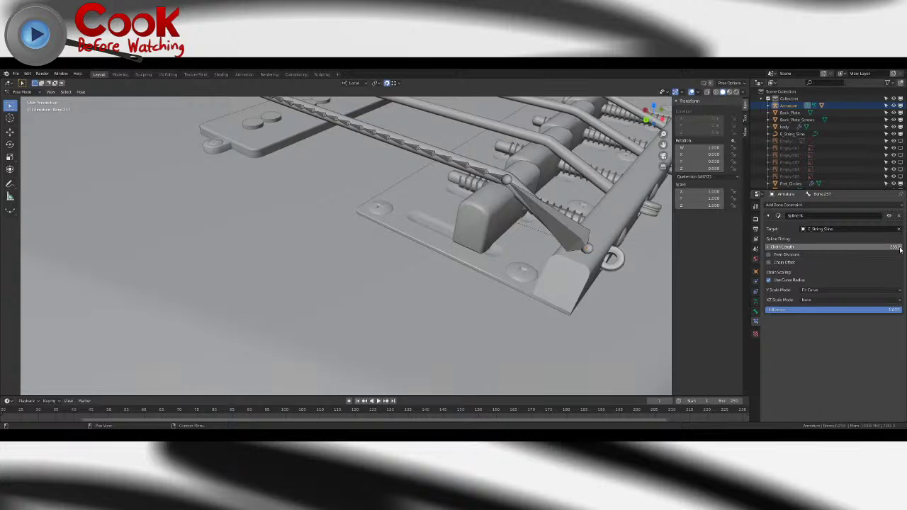
pyautogui.click(767, 247)
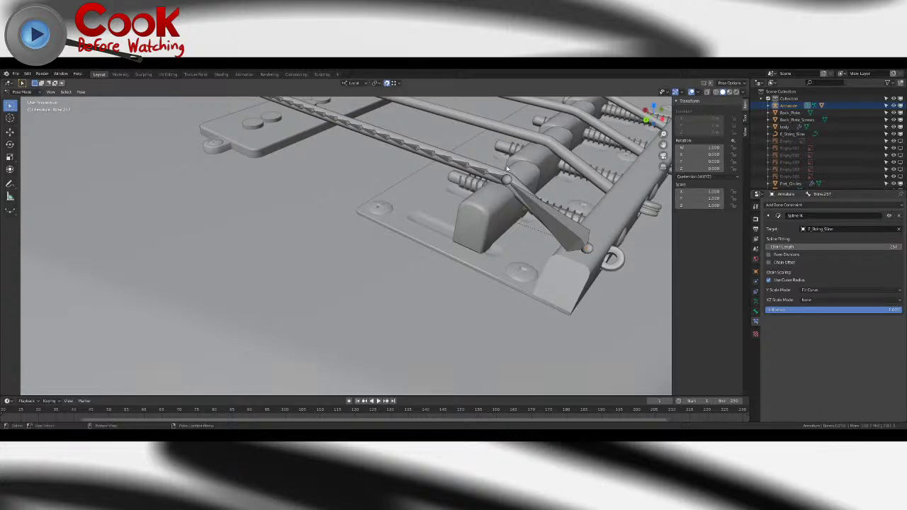
pyautogui.click(493, 177)
pyautogui.scroll(-6, 493, 185)
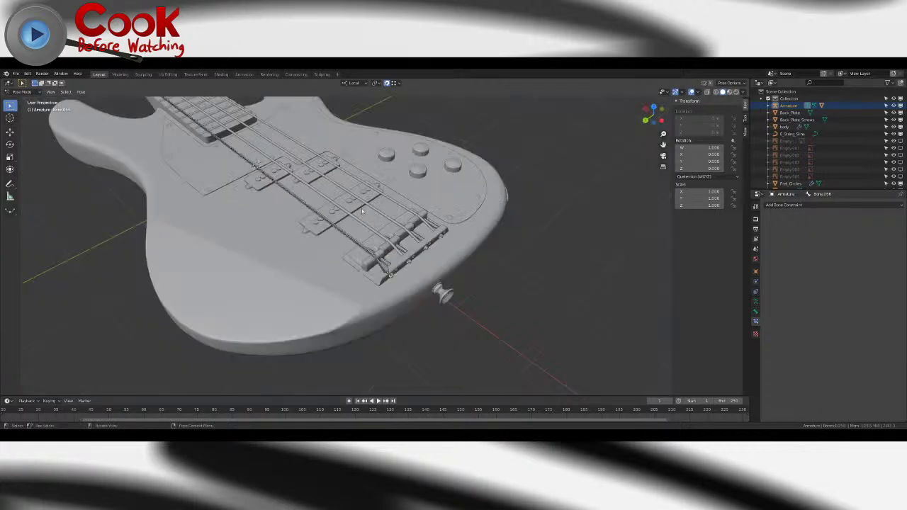
pyautogui.press('Tab')
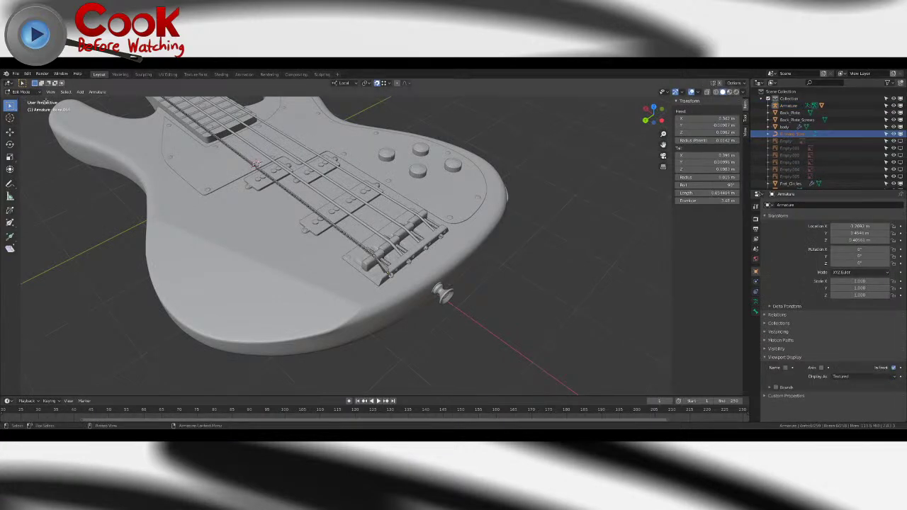
pyautogui.scroll(-5, 301, 180)
pyautogui.scroll(6, 338, 218)
pyautogui.keyDown('shift'); pyautogui.moveTo(263, 185); pyautogui.dragTo(276, 224, button='middle'); pyautogui.keyUp('shift')
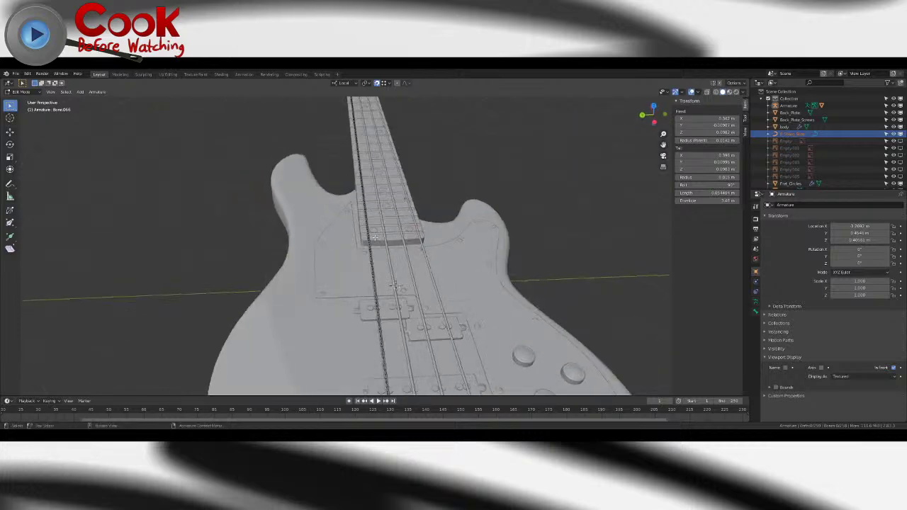
pyautogui.scroll(3, 276, 225)
pyautogui.hotkey('ctrl', 'Tab')
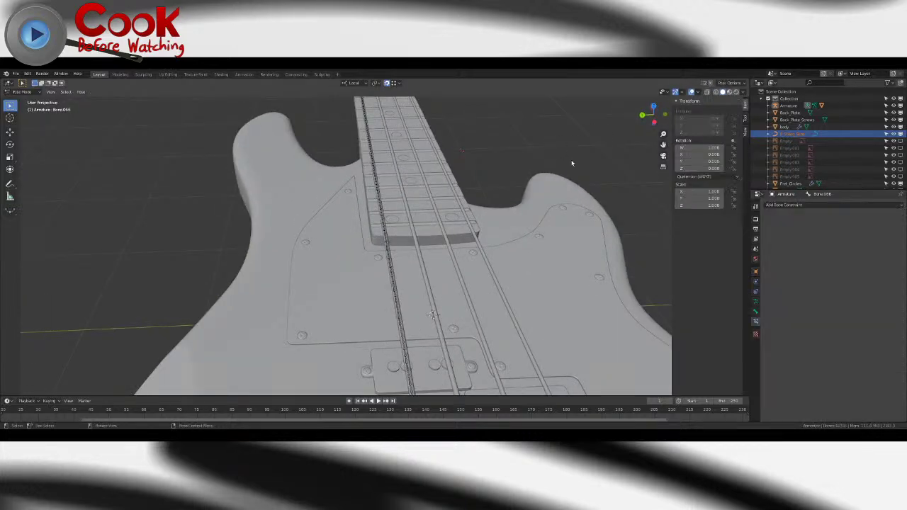
# - Return to Object Mode, select the E_String_Sline curve and enter its Edit Mode
pyautogui.click(16, 92)
pyautogui.click(23, 105)
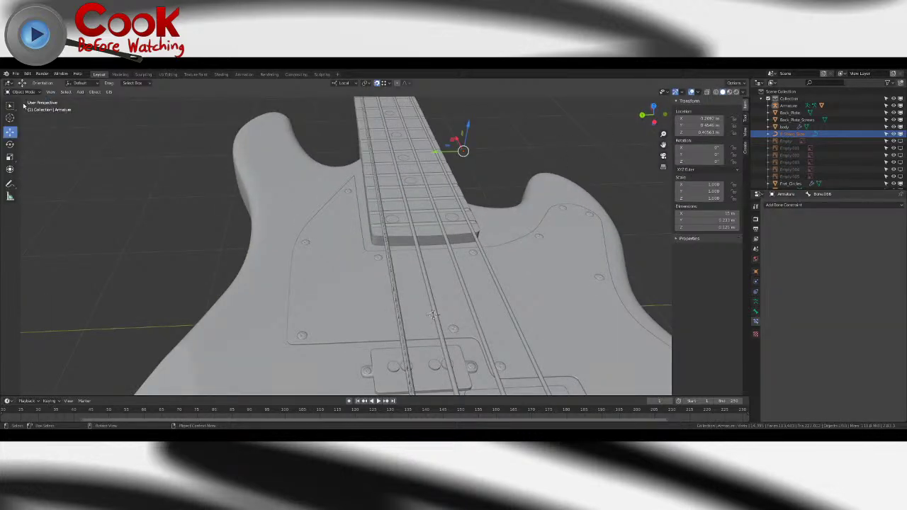
pyautogui.click(792, 132)
pyautogui.press('Tab')
pyautogui.scroll(-2, 397, 225)
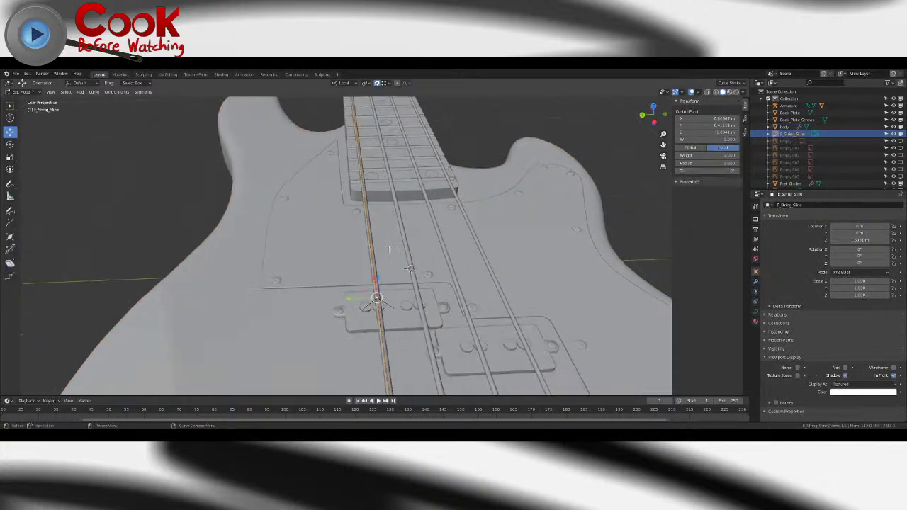
# - Try moving the curve's pickup-area control point sideways off the string, and undo each move
pyautogui.moveTo(353, 297); pyautogui.dragTo(508, 291)
pyautogui.scroll(-3, 507, 289)
pyautogui.moveTo(505, 265); pyautogui.dragTo(492, 281, button='middle')
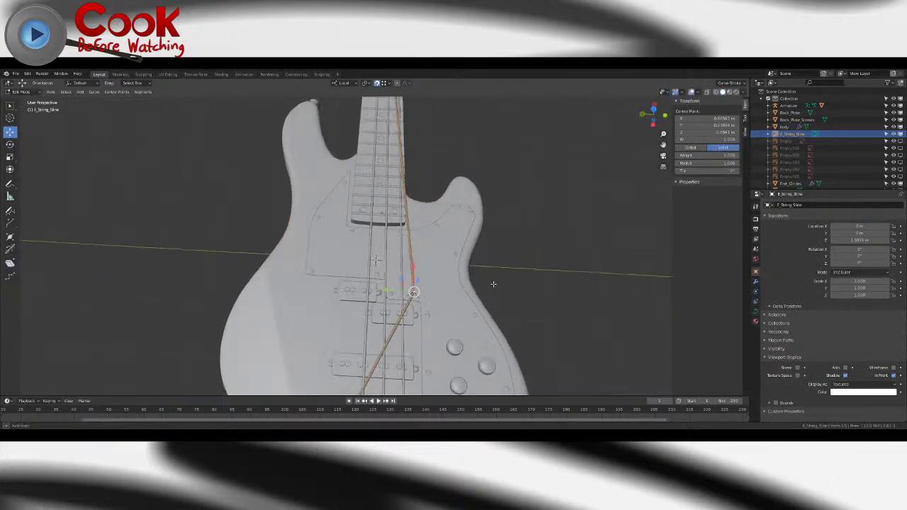
pyautogui.hotkey('ctrl', 'z')
pyautogui.press('g')
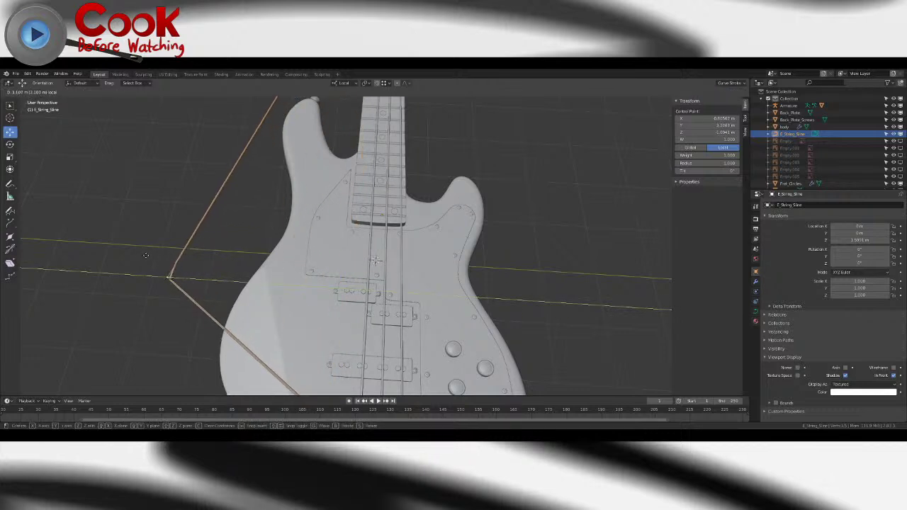
pyautogui.click(152, 275)
pyautogui.hotkey('ctrl', 'z')
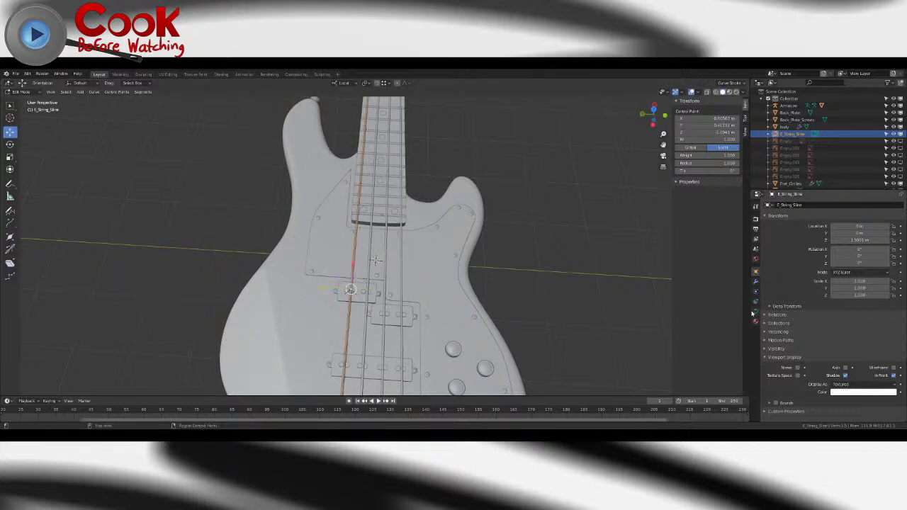
# - Look through the curve's data settings and change its spline type to Bezier
pyautogui.click(755, 313)
pyautogui.scroll(-5, 782, 333)
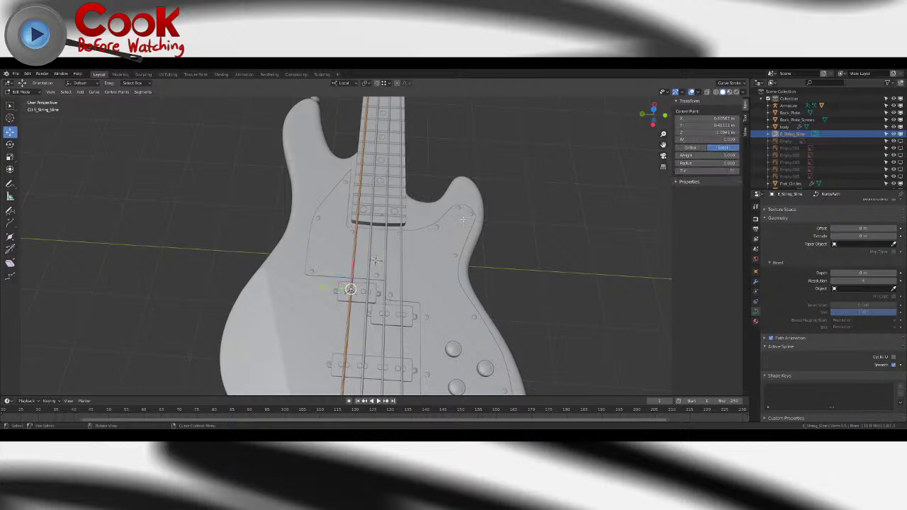
pyautogui.click(106, 93)
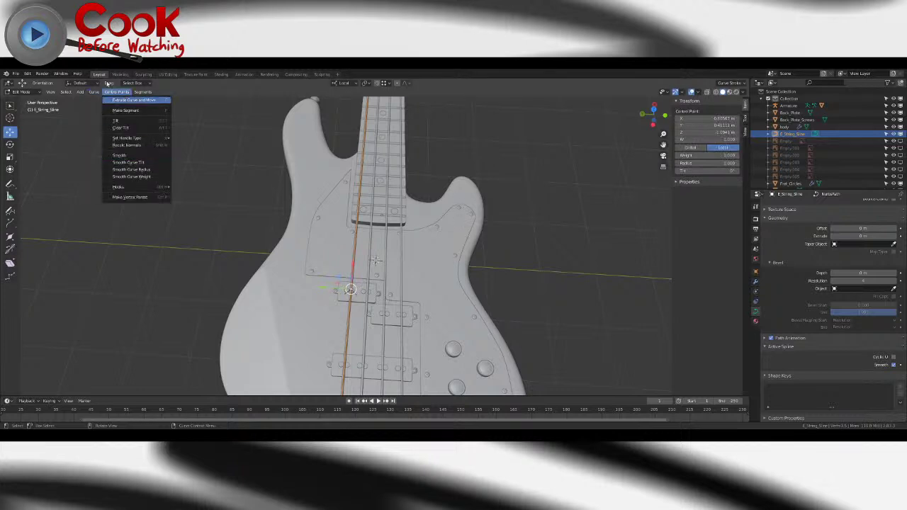
pyautogui.moveTo(95, 93)
pyautogui.moveTo(115, 167)
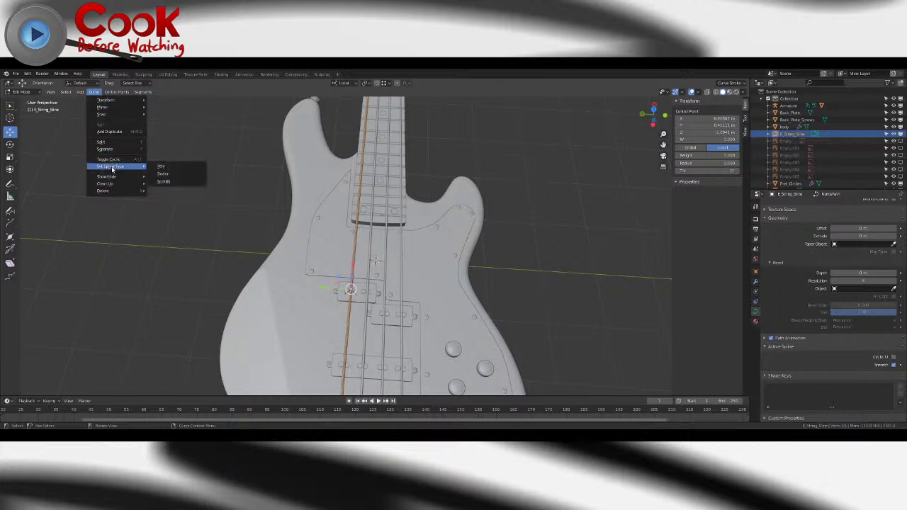
pyautogui.click(188, 177)
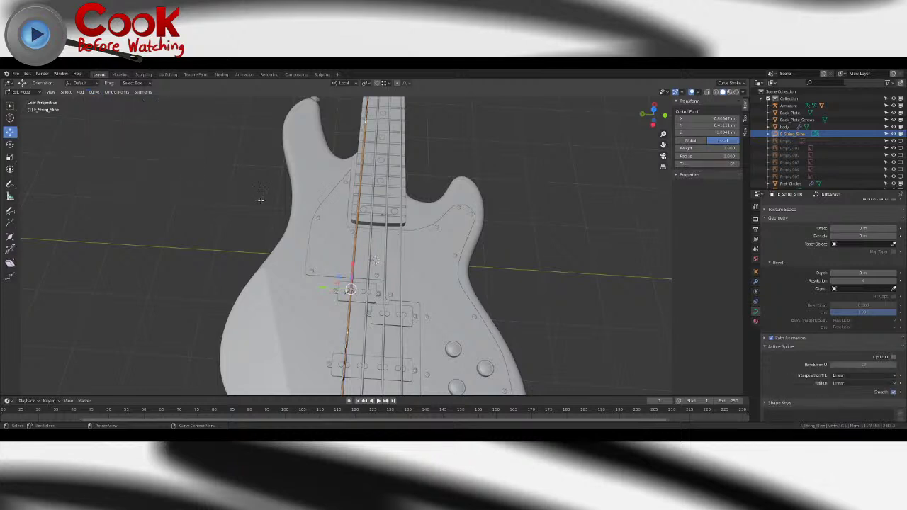
# - Move the Bezier curve's pickup-area control point sideways off the string along its local Y axis
pyautogui.click(349, 290)
pyautogui.press('g')
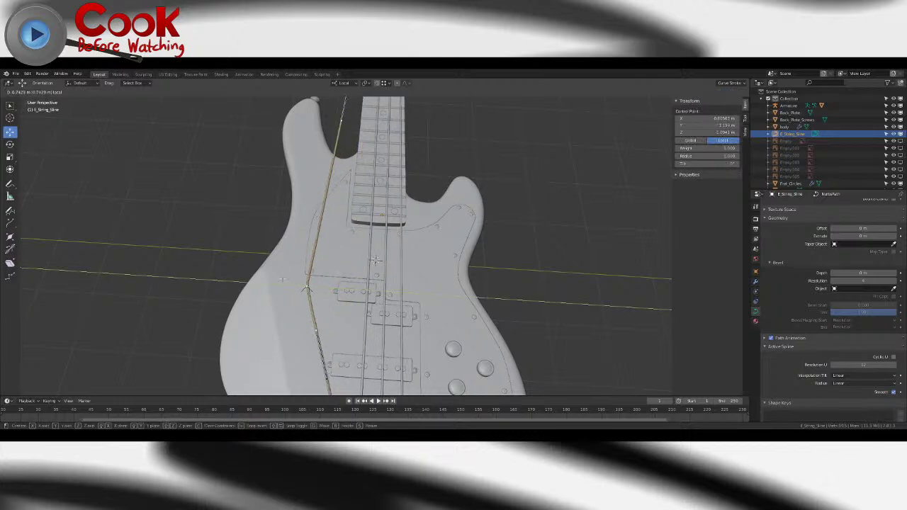
# - Try pulling the E string curve's control point near the neck pickup sideways along local Y
pyautogui.click(282, 278)
pyautogui.moveTo(332, 171); pyautogui.dragTo(425, 228, button='middle')
pyautogui.scroll(-5, 435, 200)
pyautogui.scroll(5, 425, 229)
pyautogui.moveTo(357, 228); pyautogui.dragTo(377, 250, button='middle')
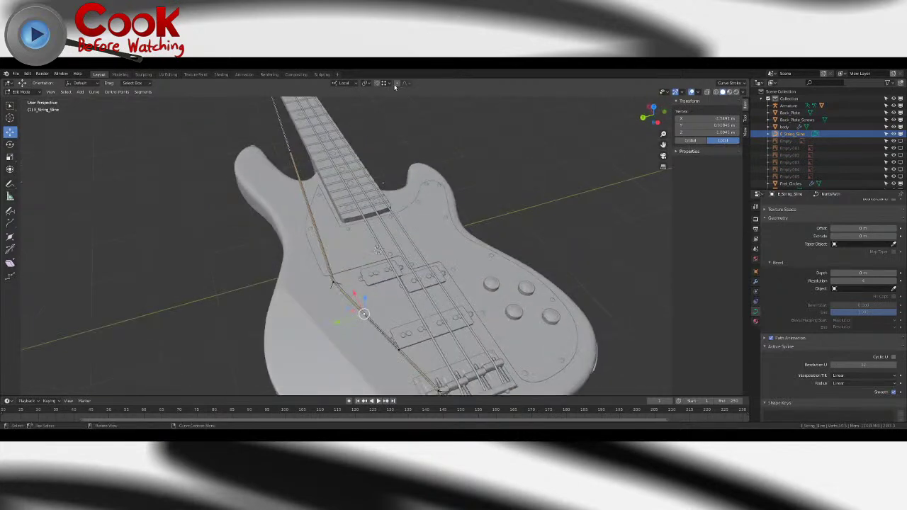
# - Toggle snapping and try moving the E string curve's points between the neck pickup and the bridge
pyautogui.click(377, 84)
pyautogui.moveTo(419, 296); pyautogui.dragTo(400, 304, button='middle')
pyautogui.scroll(4, 400, 304)
pyautogui.moveTo(370, 367); pyautogui.dragTo(327, 369)
pyautogui.moveTo(326, 283); pyautogui.dragTo(476, 250, button='middle')
pyautogui.moveTo(474, 249); pyautogui.dragTo(461, 283)
# - Undo the sideways point moves on the E string curve
pyautogui.hotkey('ctrl', 'z')
pyautogui.hotkey('ctrl', 'z')
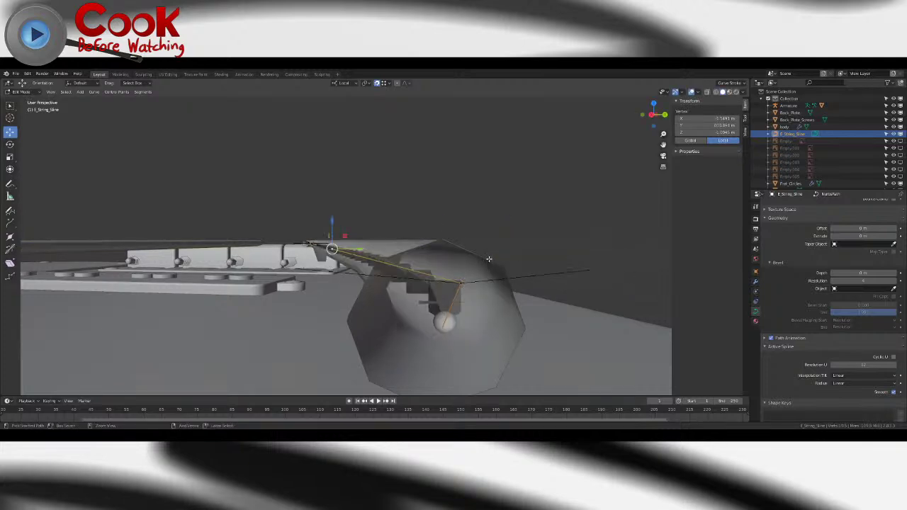
pyautogui.hotkey('ctrl', 'z')
pyautogui.hotkey('ctrl', 'z')
pyautogui.hotkey('ctrl', 'z')
# - Nudge the bridge-side handle of the curve's pickup control point very slightly along local Y, keeping it on the E string
pyautogui.moveTo(498, 249); pyautogui.dragTo(378, 213, button='middle')
pyautogui.scroll(3, 336, 243)
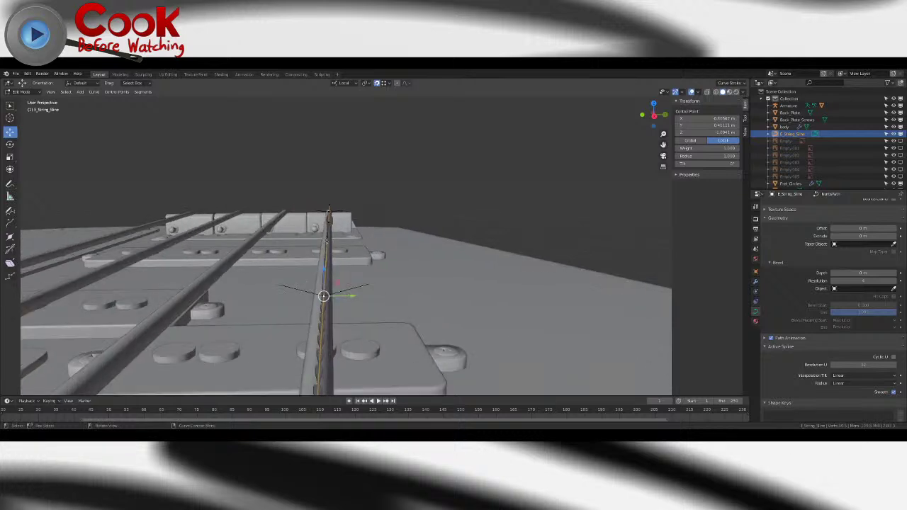
pyautogui.click(326, 242)
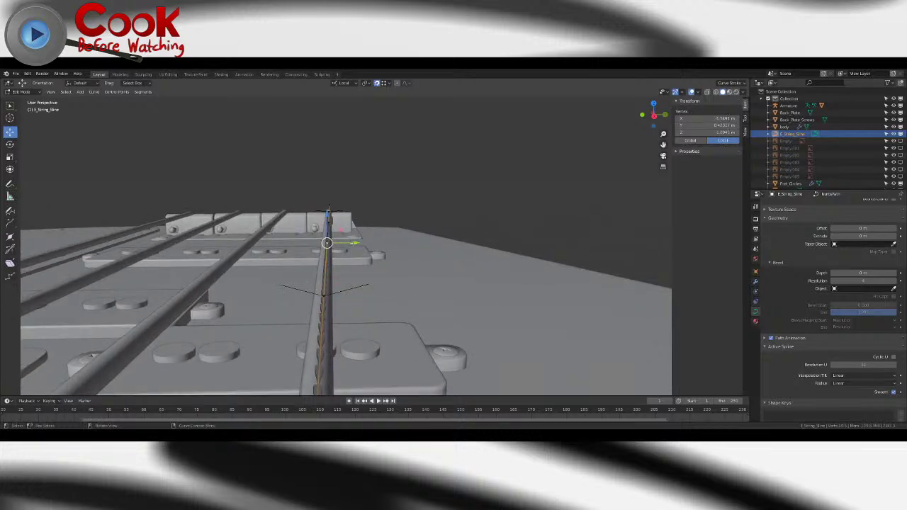
pyautogui.click(355, 242)
pyautogui.click(327, 242)
pyautogui.moveTo(355, 243); pyautogui.dragTo(402, 242)
pyautogui.hotkey('ctrl', 'z')
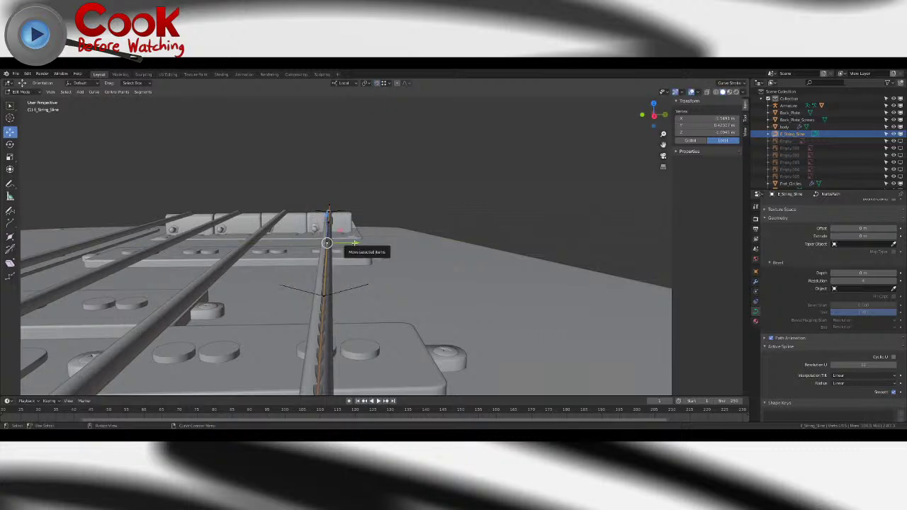
pyautogui.moveTo(355, 243); pyautogui.dragTo(356, 243)
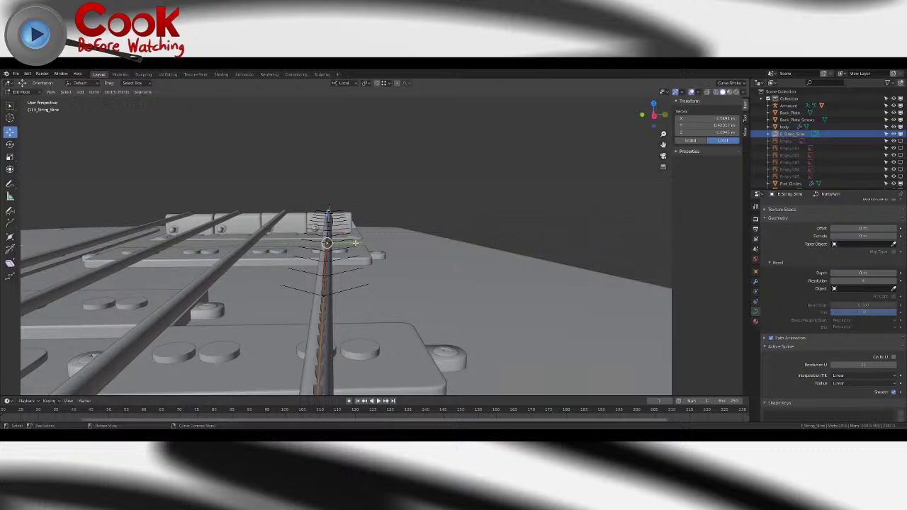
# - Try sliding the neck-side handle from over the fretboard toward the pickup control point, and undo the move
pyautogui.scroll(-2, 356, 243)
pyautogui.moveTo(362, 291); pyautogui.dragTo(363, 337, button='middle')
pyautogui.scroll(-6, 363, 338)
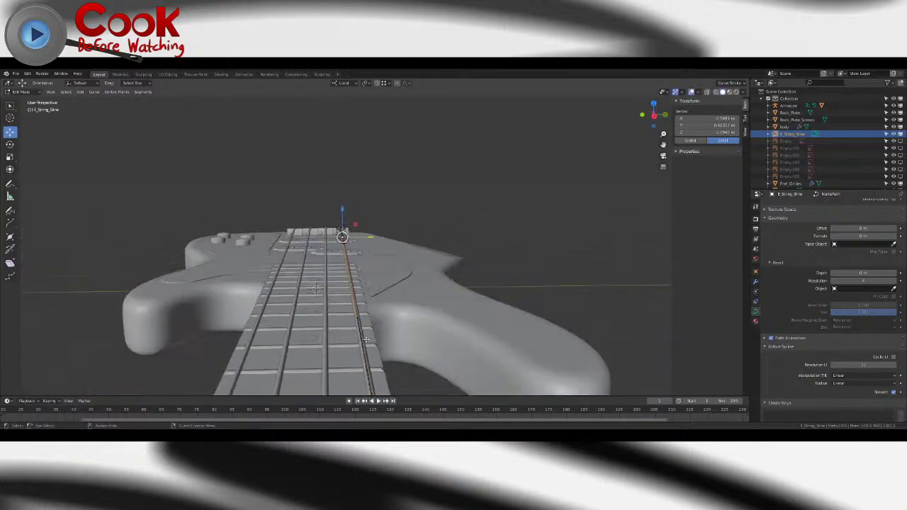
pyautogui.moveTo(316, 288); pyautogui.dragTo(456, 328, button='middle')
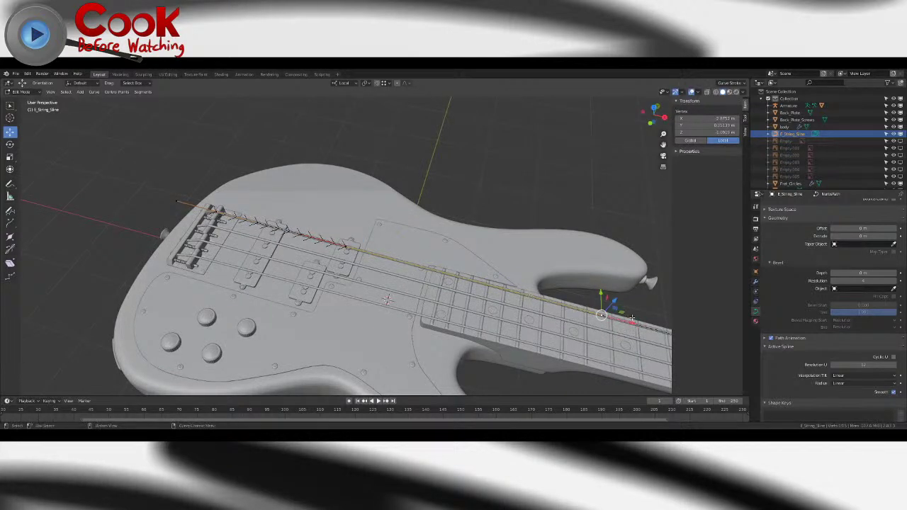
pyautogui.moveTo(616, 310); pyautogui.dragTo(395, 253)
pyautogui.moveTo(395, 253); pyautogui.dragTo(493, 276, button='middle')
pyautogui.scroll(3, 493, 276)
pyautogui.hotkey('ctrl', 'z')
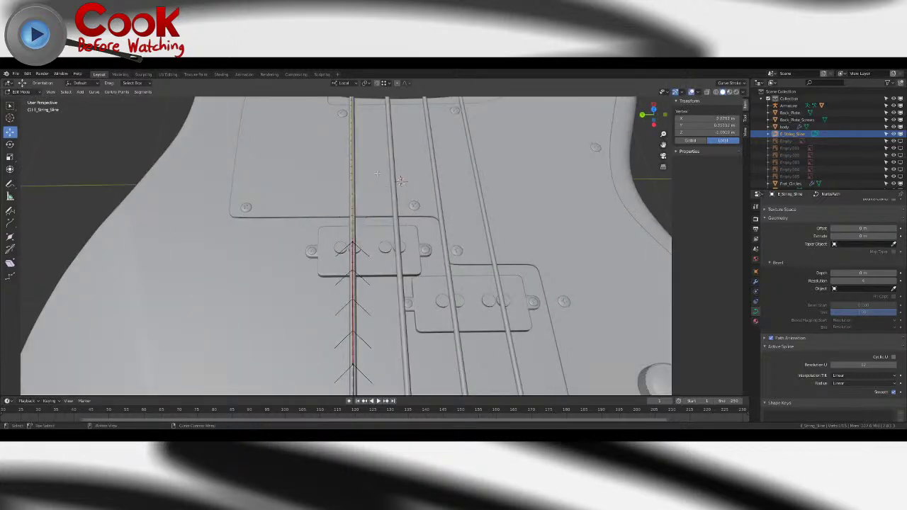
# - Bring the neck-side handle close to the pickup control point and line it up with the E string along local Y
pyautogui.scroll(-5, 425, 205)
pyautogui.keyDown('shift'); pyautogui.moveTo(356, 155); pyautogui.dragTo(343, 247, button='middle'); pyautogui.keyUp('shift')
pyautogui.scroll(-2, 344, 247)
pyautogui.moveTo(355, 288); pyautogui.dragTo(345, 196, button='middle')
pyautogui.scroll(-2, 467, 213)
pyautogui.moveTo(467, 213); pyautogui.dragTo(430, 212, button='middle')
pyautogui.scroll(4, 430, 234)
pyautogui.scroll(2, 430, 213)
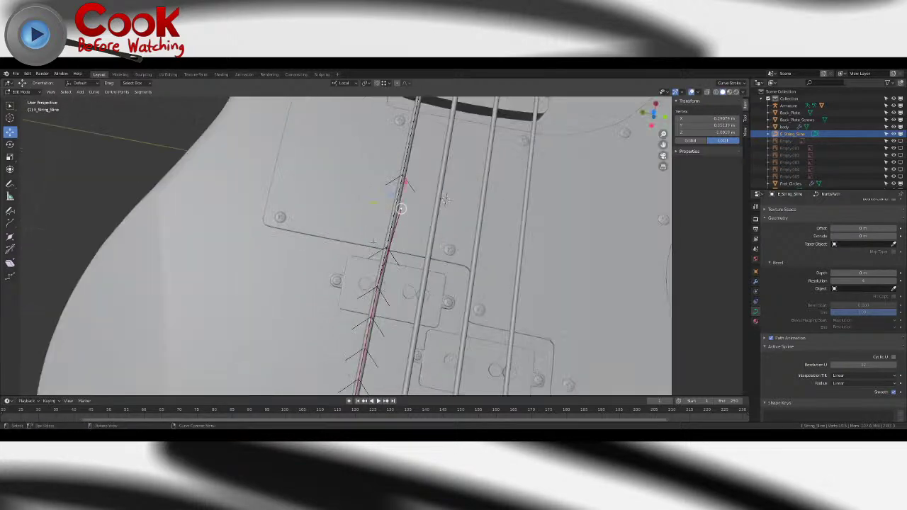
pyautogui.scroll(2, 431, 213)
pyautogui.press('g')
pyautogui.moveTo(361, 196); pyautogui.dragTo(358, 195)
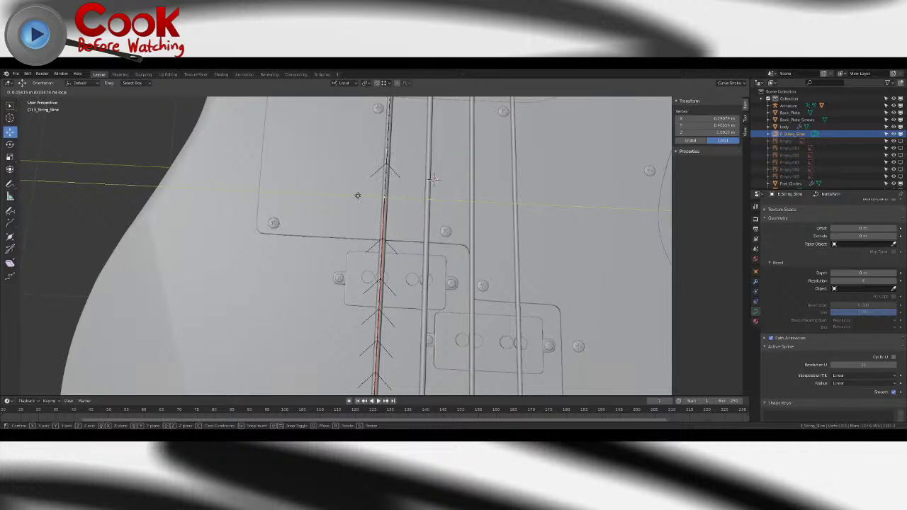
pyautogui.click(432, 180)
# - Try moving the pickup control point outward along local Y by about 1 m, and undo the move
pyautogui.scroll(-5, 378, 223)
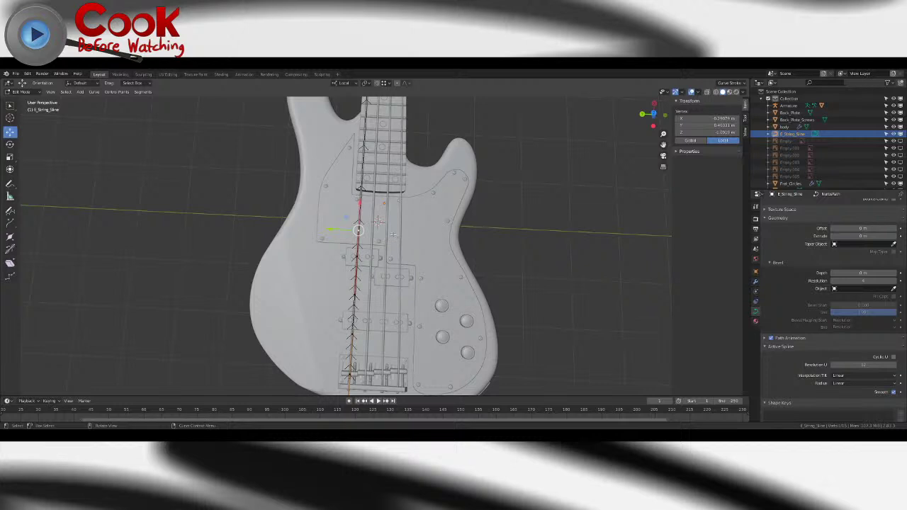
pyautogui.click(337, 245)
pyautogui.press('g')
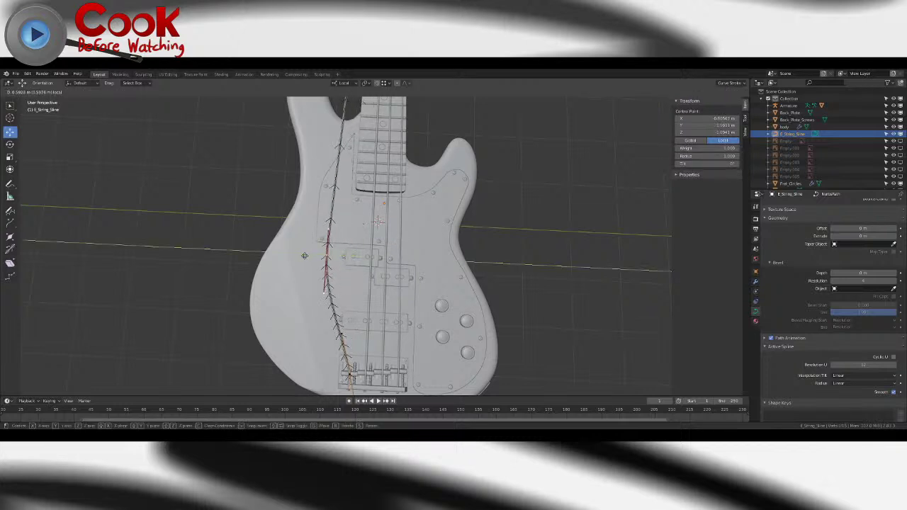
pyautogui.press('y')
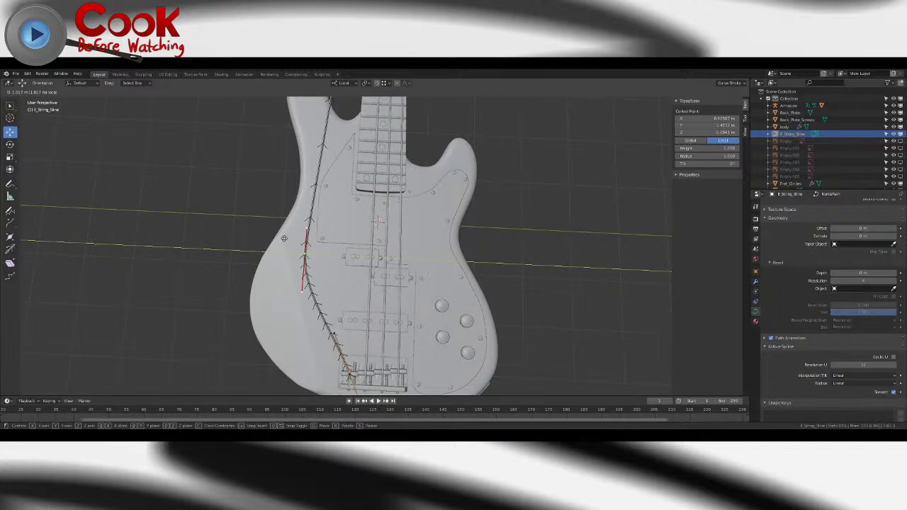
pyautogui.click(286, 237)
pyautogui.scroll(-4, 290, 234)
pyautogui.moveTo(289, 235); pyautogui.dragTo(374, 223, button='middle')
pyautogui.hotkey('ctrl', 'z')
pyautogui.scroll(4, 374, 223)
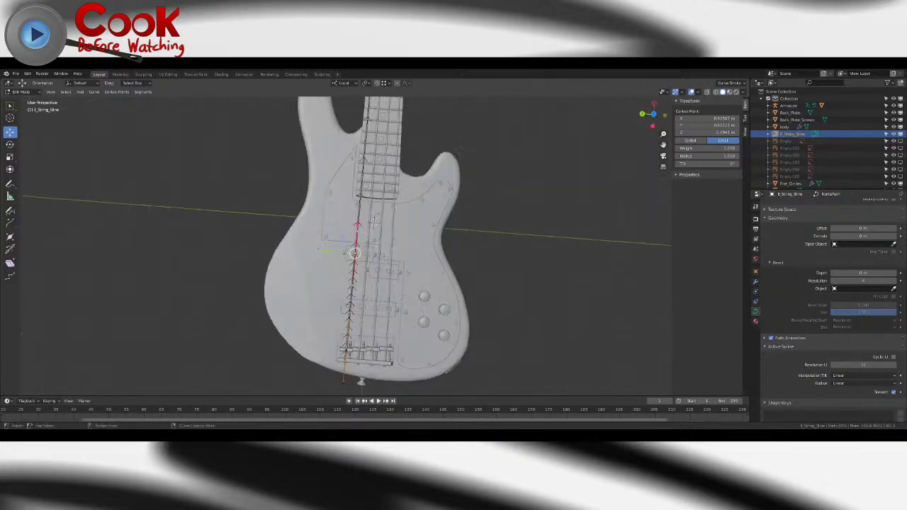
# - Pull the pickup control point across the other strings along local Y to test how the E string bends
pyautogui.moveTo(328, 252); pyautogui.dragTo(398, 243)
pyautogui.scroll(4, 398, 243)
pyautogui.moveTo(398, 243); pyautogui.dragTo(347, 188, button='middle')
pyautogui.scroll(3, 460, 219)
pyautogui.keyDown('shift'); pyautogui.moveTo(347, 298); pyautogui.dragTo(508, 237, button='middle'); pyautogui.keyUp('shift')
pyautogui.moveTo(575, 216); pyautogui.dragTo(475, 209, button='middle')
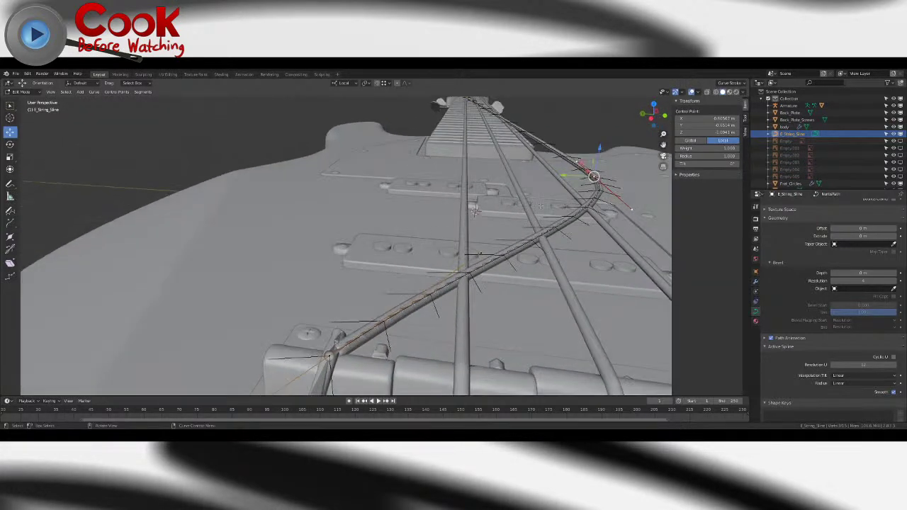
# - Move the pickup control point about 2 m along local Y past the E string's outer side and inspect the bend at the bridge
pyautogui.press('g')
pyautogui.press('y')
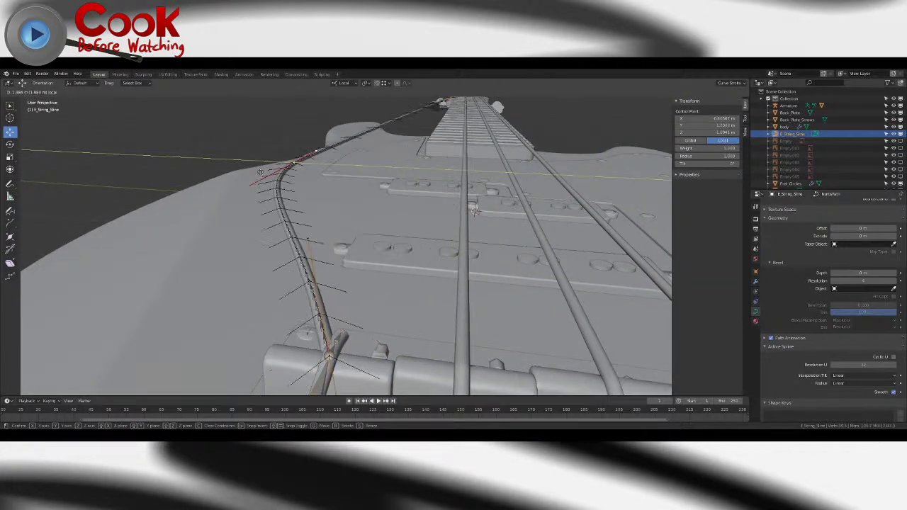
pyautogui.moveTo(252, 172); pyautogui.dragTo(254, 171)
pyautogui.moveTo(254, 172); pyautogui.dragTo(177, 145, button='middle')
pyautogui.moveTo(368, 269); pyautogui.dragTo(306, 294, button='middle')
pyautogui.scroll(3, 429, 283)
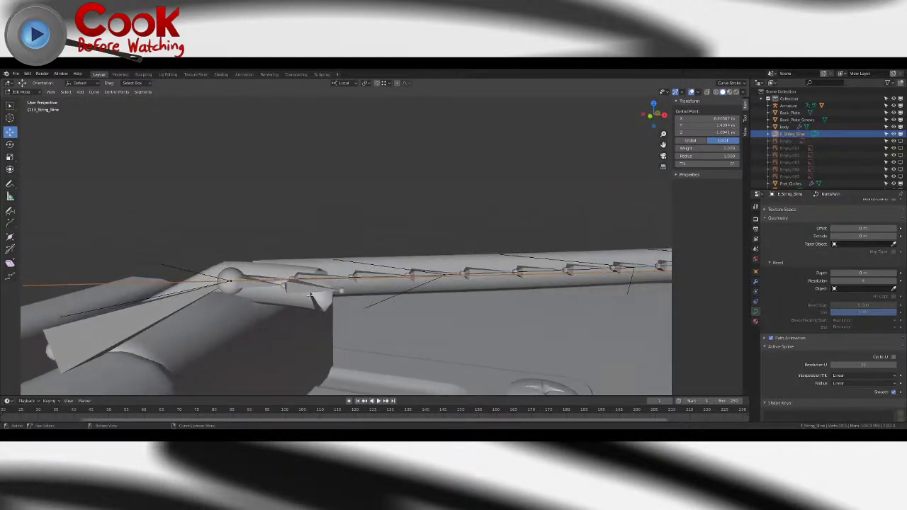
# - Leave curve editing and undo the test bends so the E string is straight again
pyautogui.hotkey('alt', 'a')
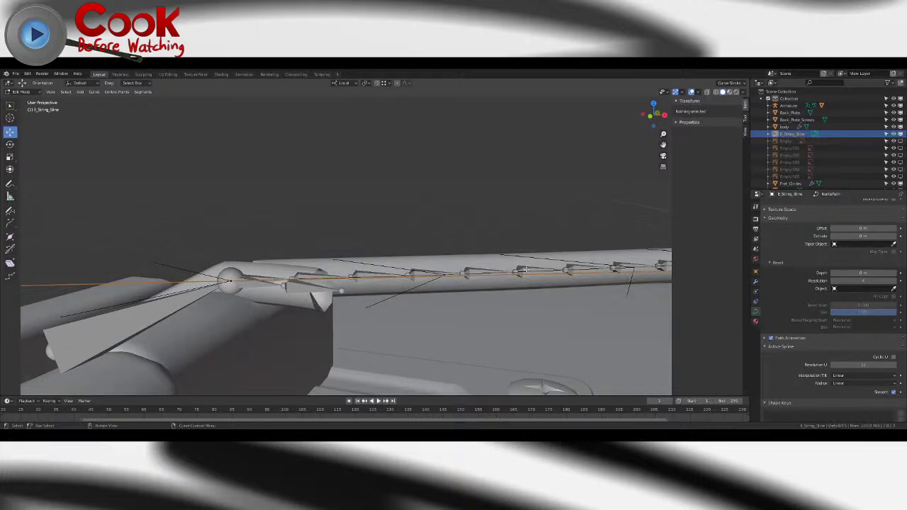
pyautogui.press('Tab')
pyautogui.click(526, 269)
pyautogui.scroll(-9, 599, 261)
pyautogui.keyDown('shift'); pyautogui.moveTo(599, 261); pyautogui.dragTo(470, 273, button='middle'); pyautogui.keyUp('shift')
pyautogui.click(444, 272)
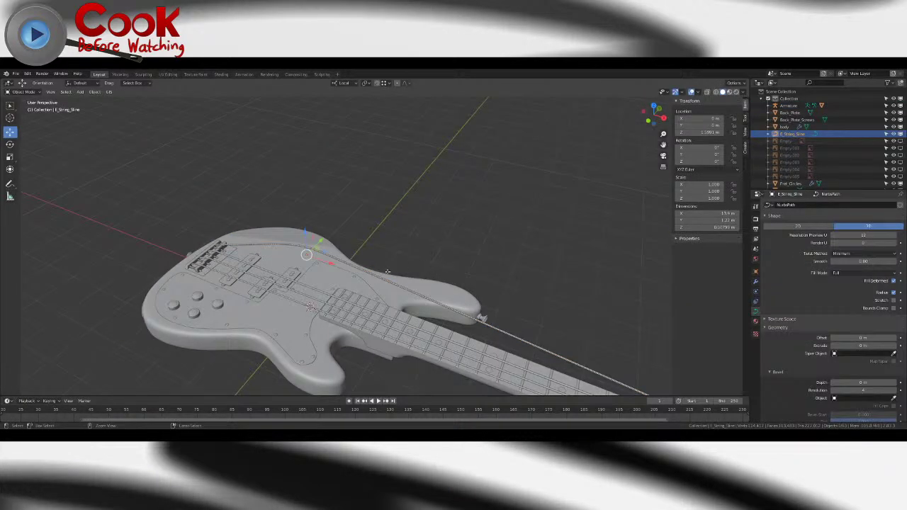
pyautogui.hotkey('ctrl', 'z')
pyautogui.hotkey('ctrl', 'z')
pyautogui.hotkey('ctrl', 'z')
# - Return to Object Mode and select the string armature at the nut
pyautogui.moveTo(387, 271); pyautogui.dragTo(285, 286, button='middle')
pyautogui.keyDown('shift'); pyautogui.moveTo(585, 253); pyautogui.dragTo(370, 249, button='middle'); pyautogui.keyUp('shift')
pyautogui.scroll(4, 371, 249)
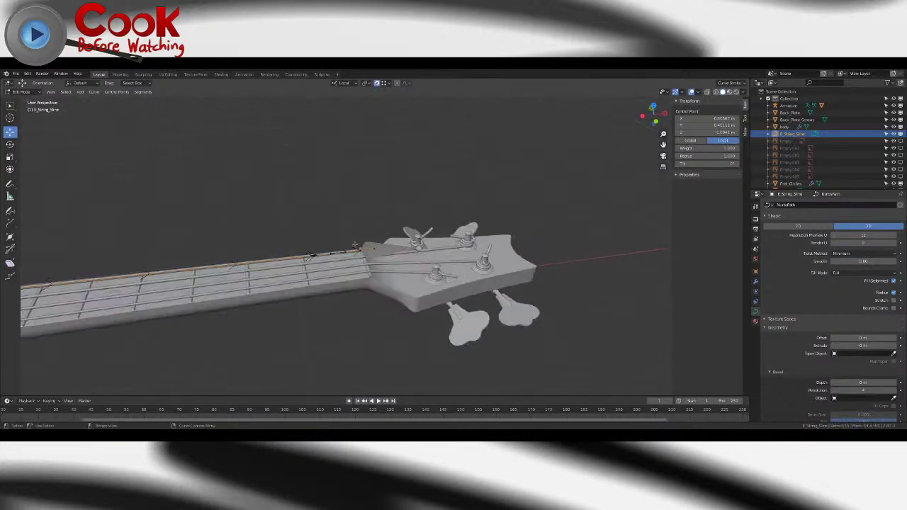
pyautogui.click(24, 92)
pyautogui.click(25, 100)
pyautogui.scroll(3, 349, 253)
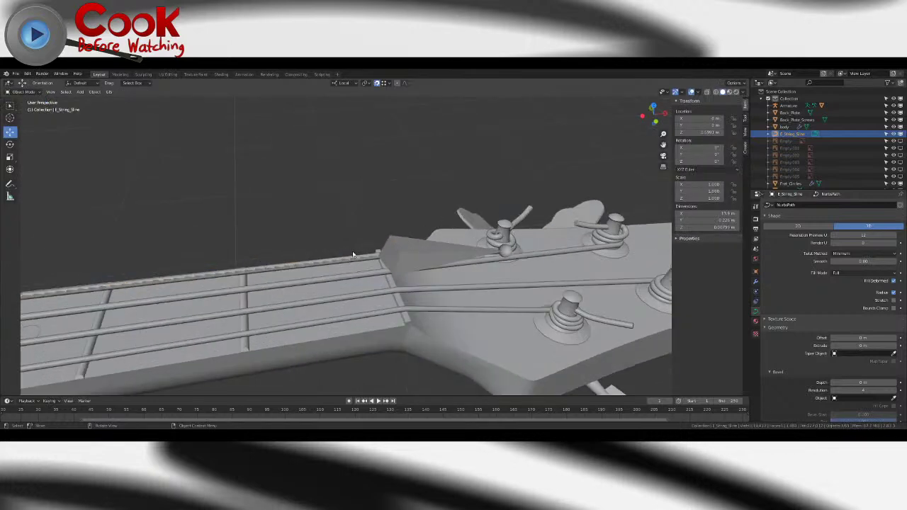
pyautogui.click(374, 255)
pyautogui.scroll(4, 373, 256)
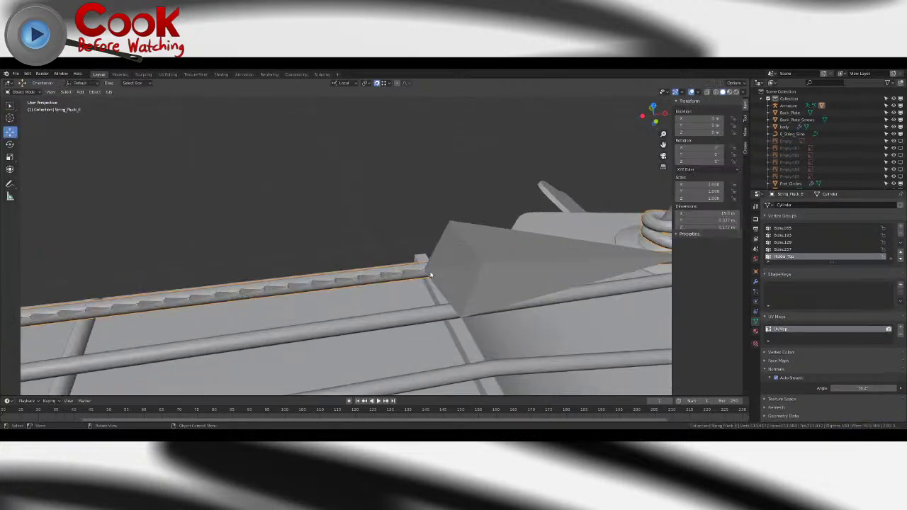
pyautogui.click(445, 276)
pyautogui.press('Tab')
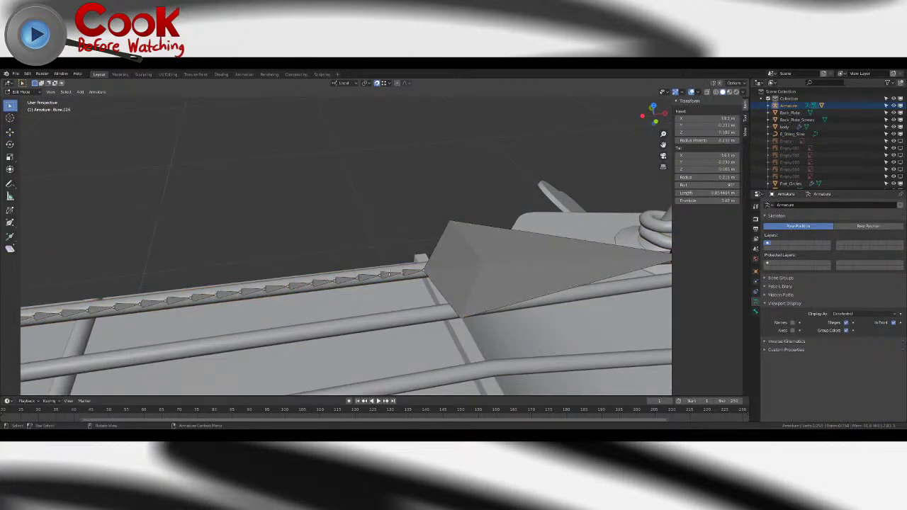
# - Switch the armature to Pose Mode, select the last small bone before the nut and show its Spline IK constraint
pyautogui.click(31, 92)
pyautogui.click(26, 115)
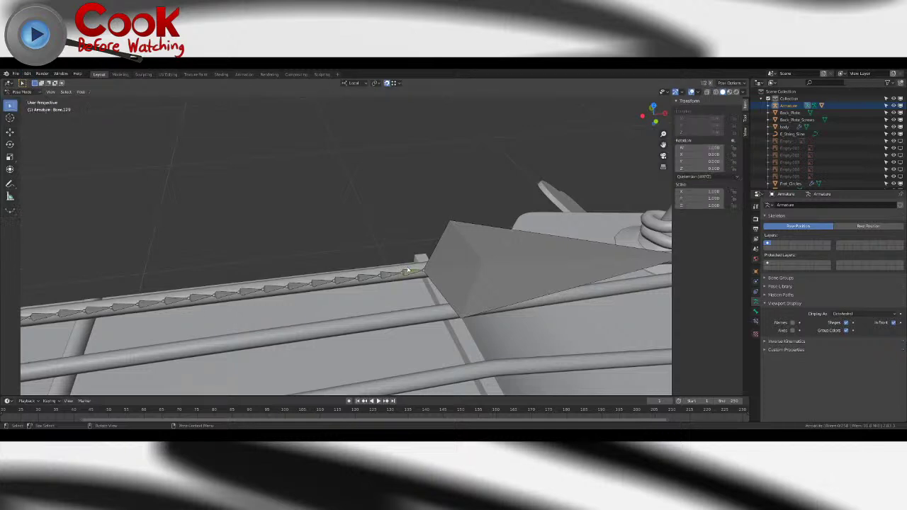
pyautogui.click(408, 273)
pyautogui.click(756, 310)
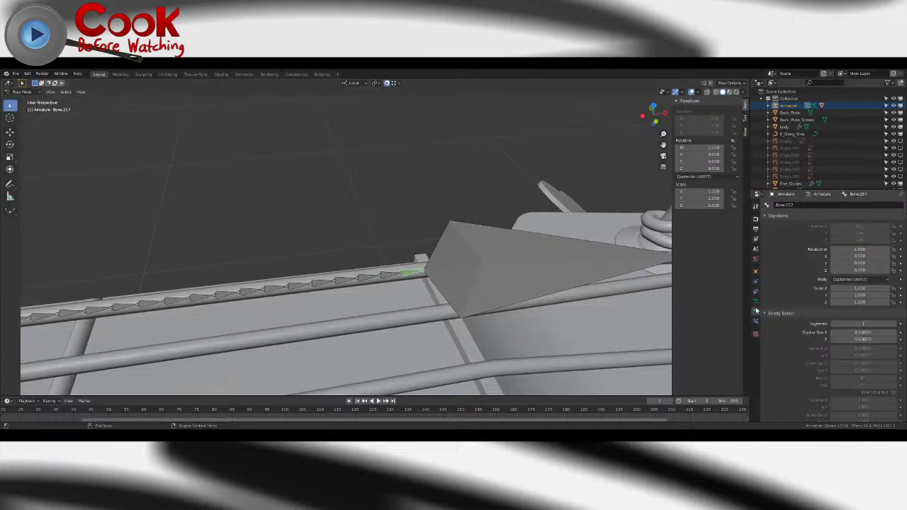
pyautogui.click(755, 320)
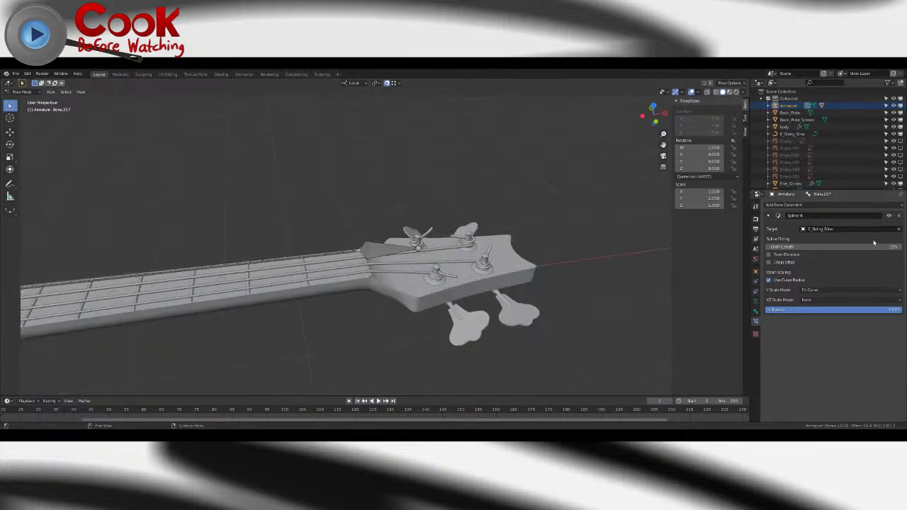
# - Return to Object Mode, select the E_String_Sline curve and enter its Edit Mode near the bridge
pyautogui.keyDown('shift'); pyautogui.moveTo(327, 239); pyautogui.dragTo(472, 217, button='middle'); pyautogui.keyUp('shift')
pyautogui.keyDown('shift'); pyautogui.moveTo(219, 284); pyautogui.dragTo(425, 260, button='middle'); pyautogui.keyUp('shift')
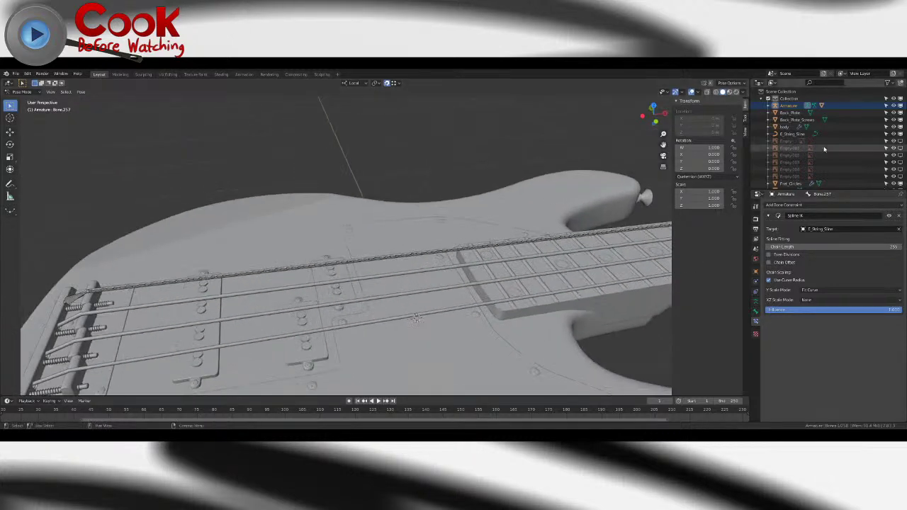
pyautogui.click(22, 91)
pyautogui.click(28, 99)
pyautogui.moveTo(151, 280); pyautogui.dragTo(173, 284, button='middle')
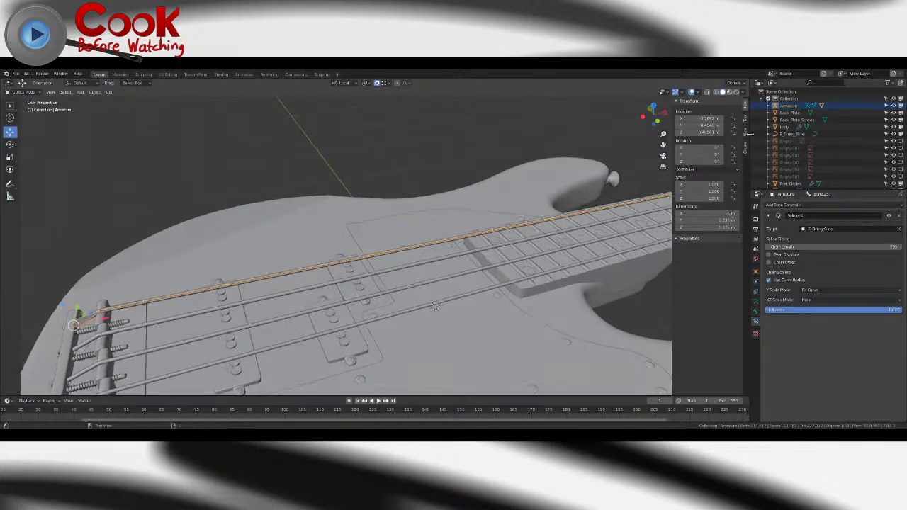
pyautogui.click(782, 134)
pyautogui.press('Tab')
pyautogui.keyDown('shift'); pyautogui.moveTo(183, 315); pyautogui.dragTo(272, 295, button='middle'); pyautogui.keyUp('shift')
pyautogui.scroll(1, 272, 294)
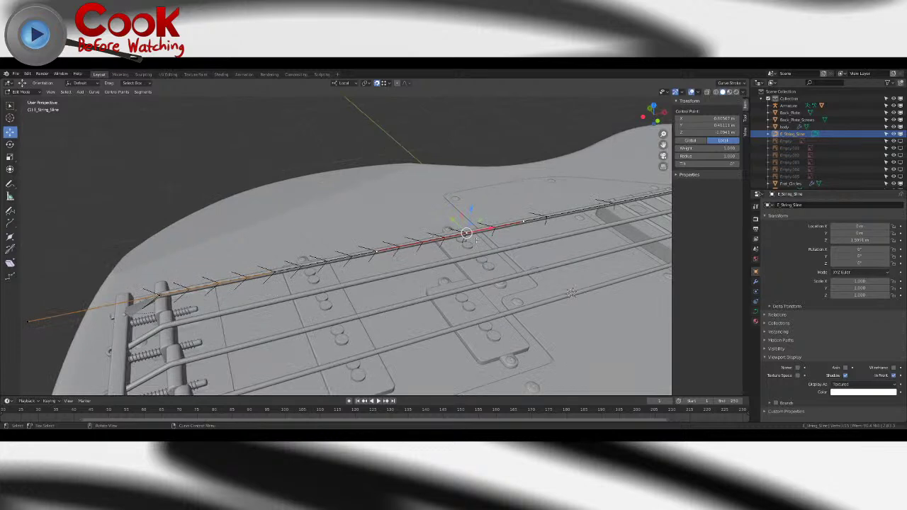
# - Try pulling the pickup control point far outward along local Y, check the string at the bridge, and undo the move
pyautogui.moveTo(452, 219); pyautogui.dragTo(353, 133)
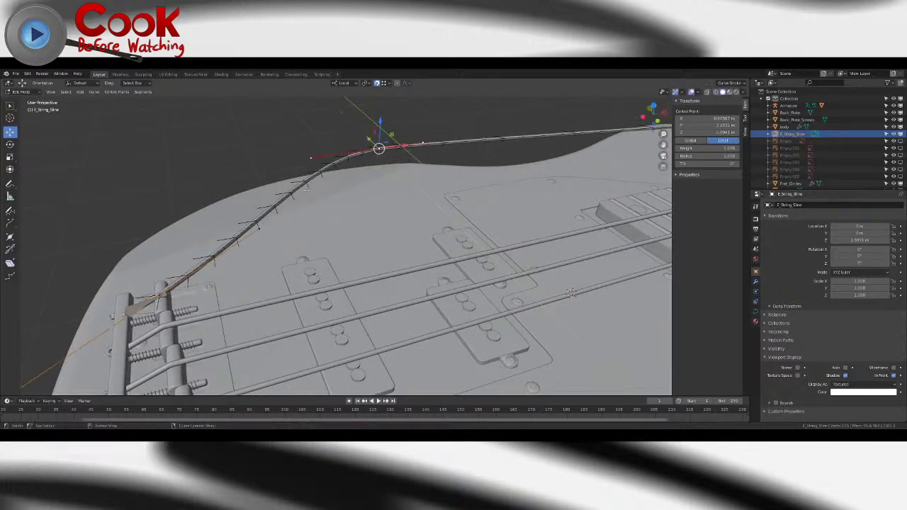
pyautogui.moveTo(353, 133); pyautogui.dragTo(418, 128, button='middle')
pyautogui.scroll(3, 218, 268)
pyautogui.moveTo(218, 268); pyautogui.dragTo(272, 299, button='middle')
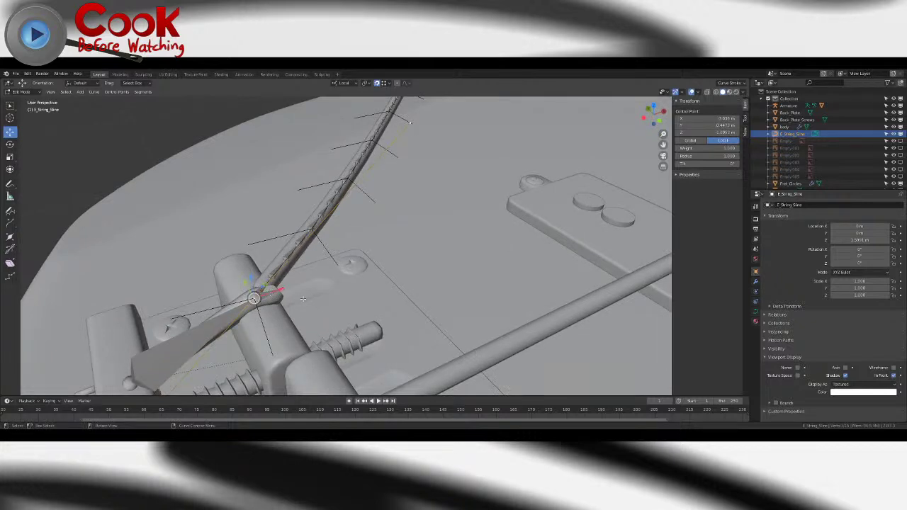
pyautogui.hotkey('ctrl', 'z')
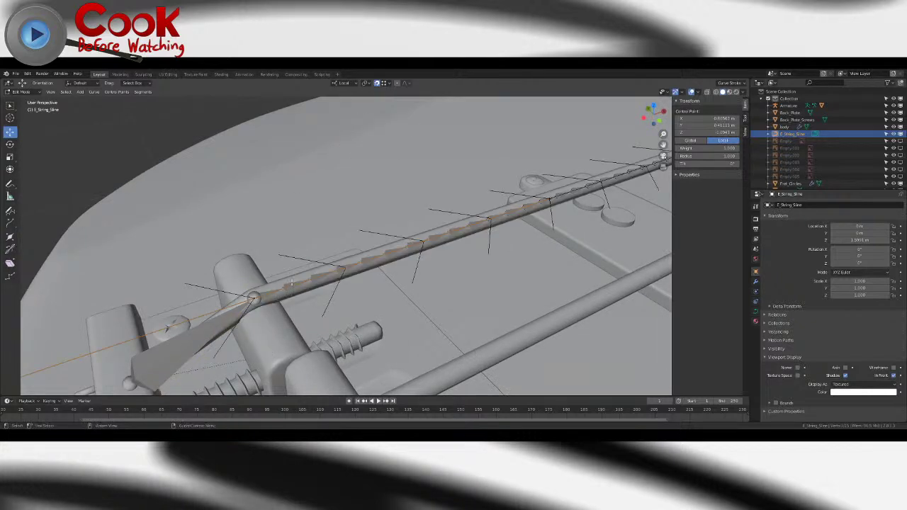
# - Leave curve editing, select the string armature at the bridge and enter its Edit Mode
pyautogui.press('Tab')
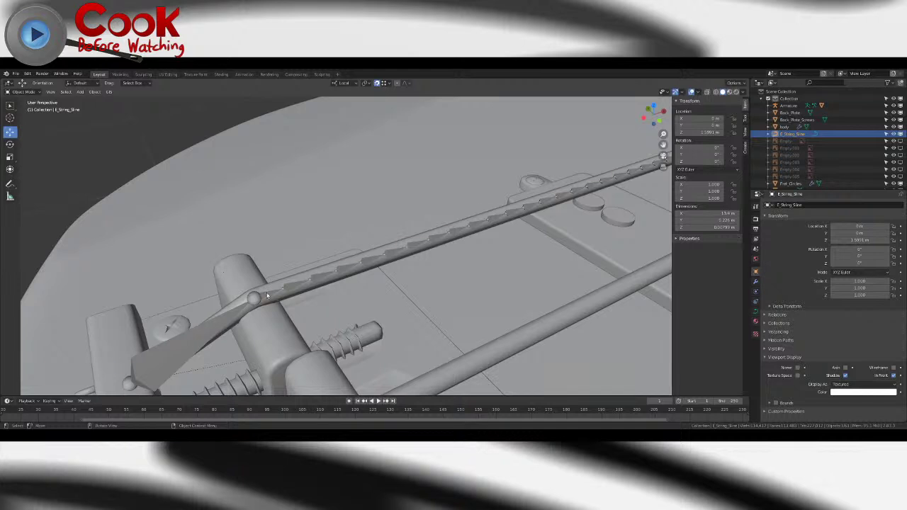
pyautogui.click(267, 295)
pyautogui.press('Tab')
pyautogui.moveTo(267, 295); pyautogui.dragTo(261, 289, button='middle')
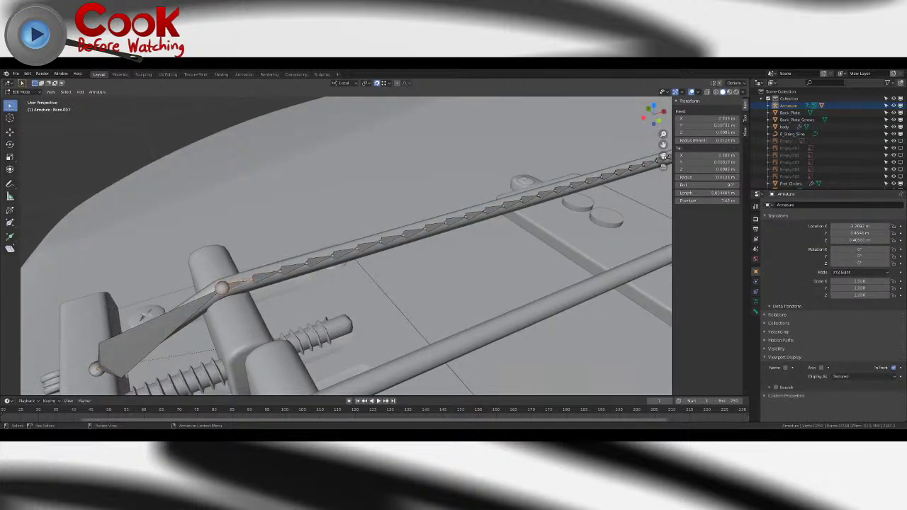
# - Try moving the first small bone at the bridge upward off the string in Edit Mode, and undo the move
pyautogui.click(10, 135)
pyautogui.moveTo(233, 264); pyautogui.dragTo(219, 203)
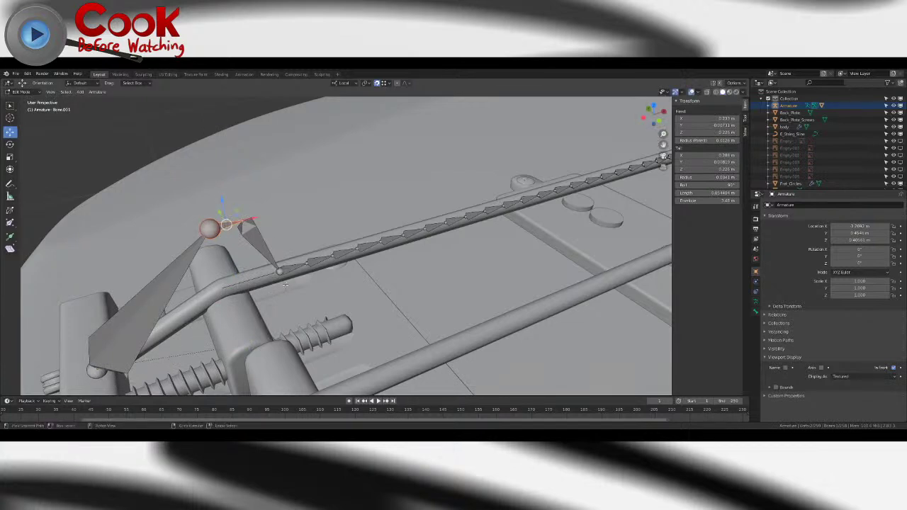
pyautogui.hotkey('ctrl', 'z')
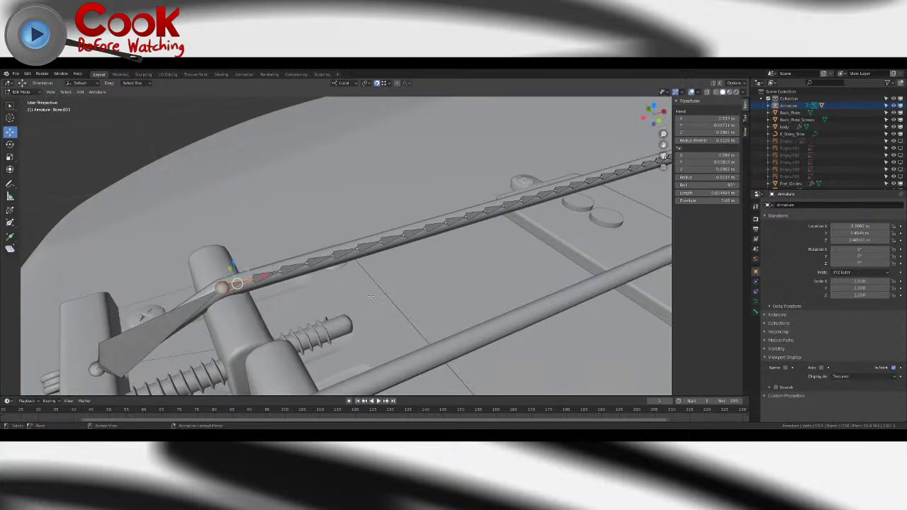
# - Switch the armature from Edit Mode to Pose Mode and select the last small bone before the nut to show its Spline IK constraint
pyautogui.click(22, 92)
pyautogui.click(26, 100)
pyautogui.scroll(-6, 279, 267)
pyautogui.scroll(-3, 278, 266)
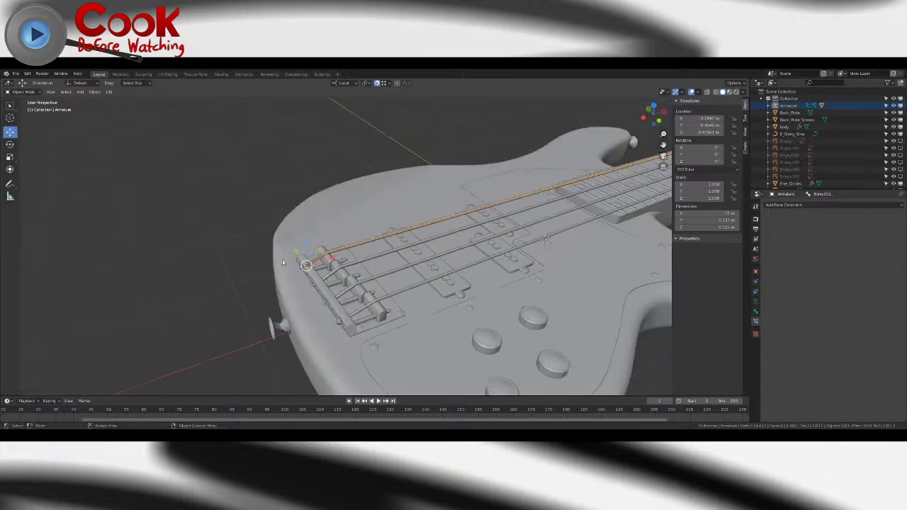
pyautogui.moveTo(557, 239); pyautogui.dragTo(419, 251, button='middle')
pyautogui.keyDown('shift'); pyautogui.moveTo(595, 255); pyautogui.dragTo(398, 283, button='middle'); pyautogui.keyUp('shift')
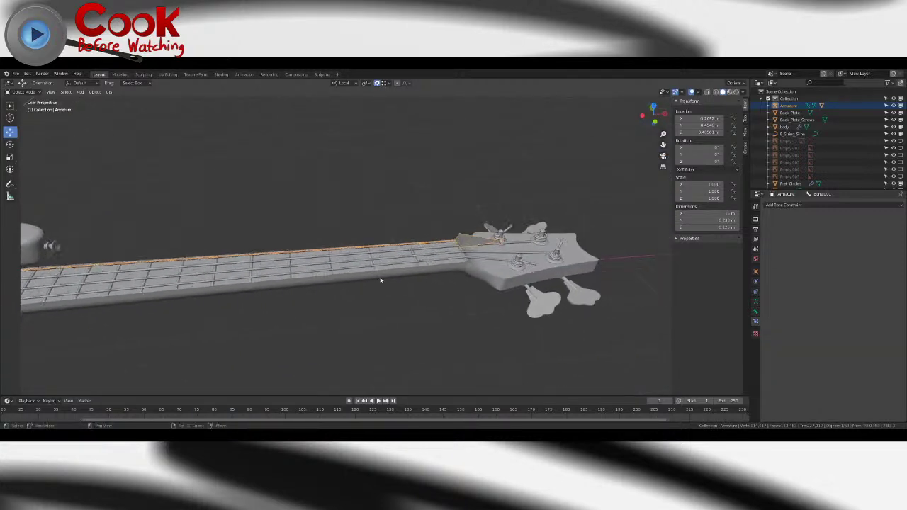
pyautogui.scroll(4, 428, 210)
pyautogui.click(24, 115)
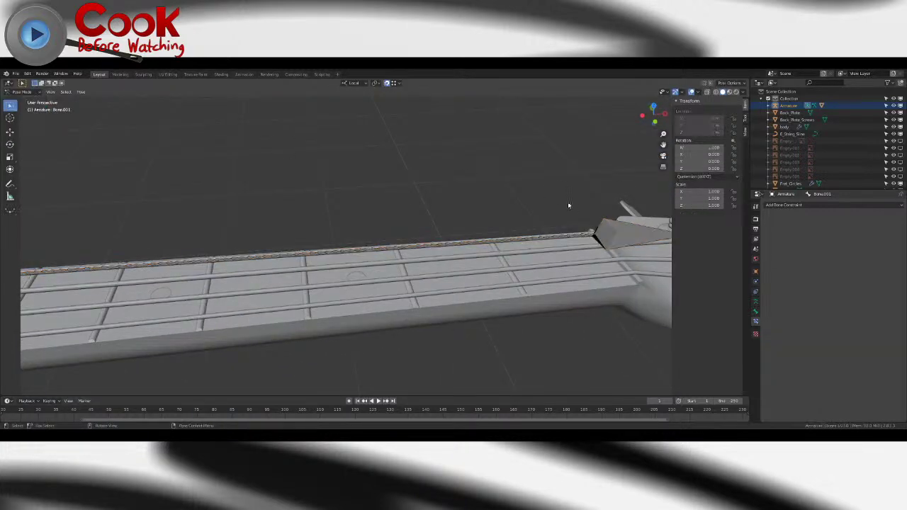
pyautogui.click(609, 224)
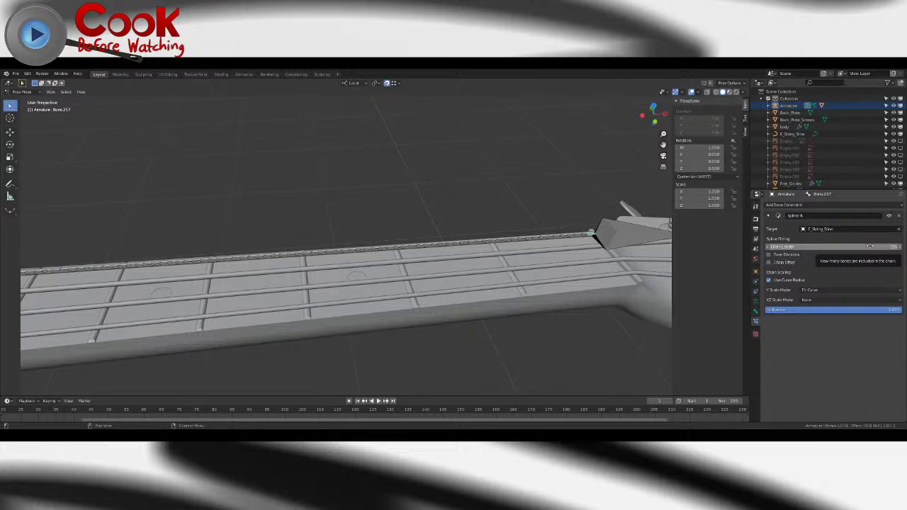
# - Compare the constraints of the last two small bones before the nut, ending with the last one selected
pyautogui.keyDown('shift'); pyautogui.moveTo(617, 227); pyautogui.dragTo(386, 274, button='middle'); pyautogui.keyUp('shift')
pyautogui.scroll(3, 376, 282)
pyautogui.scroll(3, 350, 281)
pyautogui.scroll(7, 343, 278)
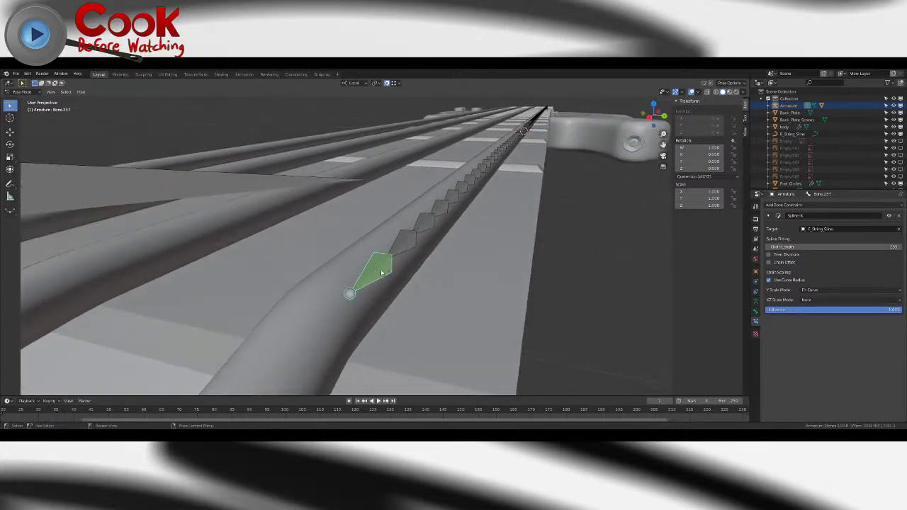
pyautogui.click(404, 245)
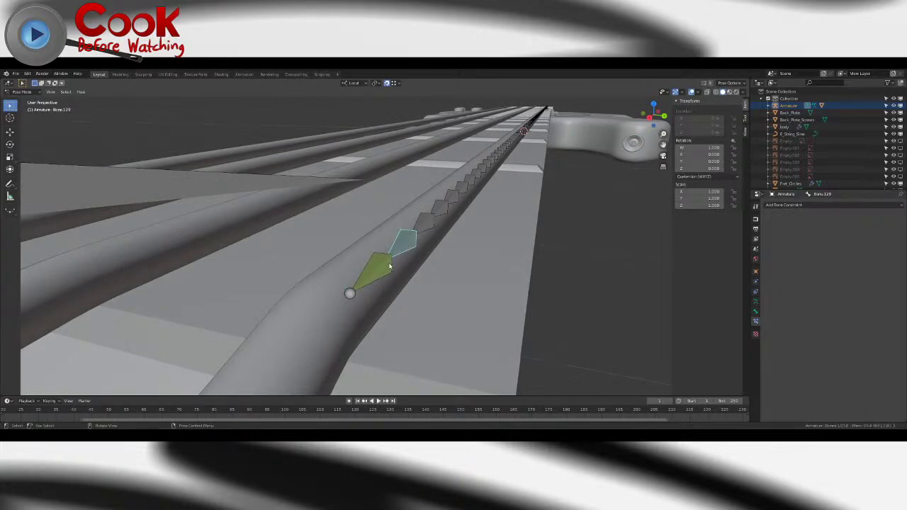
pyautogui.click(388, 266)
# - Examine the E string's bone chain from the nut down to the bridge from several angles
pyautogui.moveTo(577, 252); pyautogui.dragTo(407, 266, button='middle')
pyautogui.scroll(-12, 439, 268)
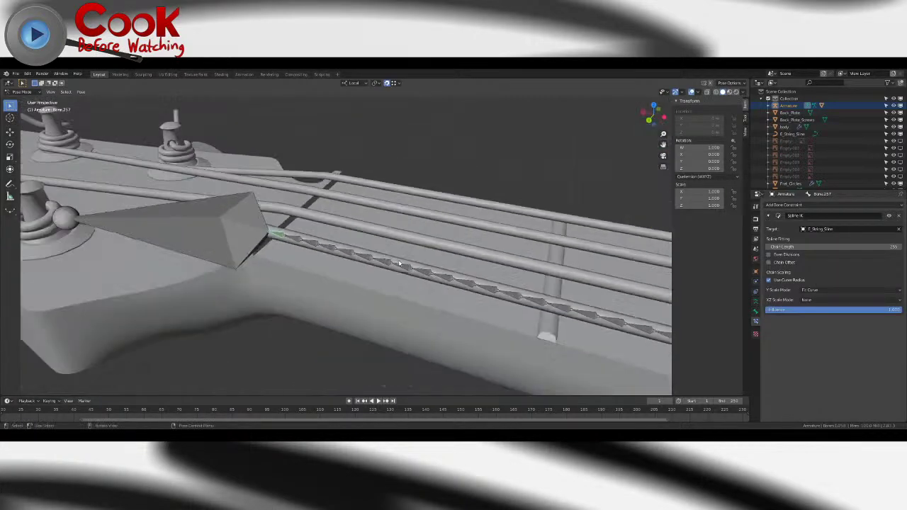
pyautogui.scroll(-3, 376, 264)
pyautogui.keyDown('shift'); pyautogui.moveTo(565, 295); pyautogui.dragTo(128, 205, button='middle'); pyautogui.keyUp('shift')
pyautogui.keyDown('shift'); pyautogui.moveTo(609, 323); pyautogui.dragTo(402, 268, button='middle'); pyautogui.keyUp('shift')
pyautogui.scroll(7, 402, 267)
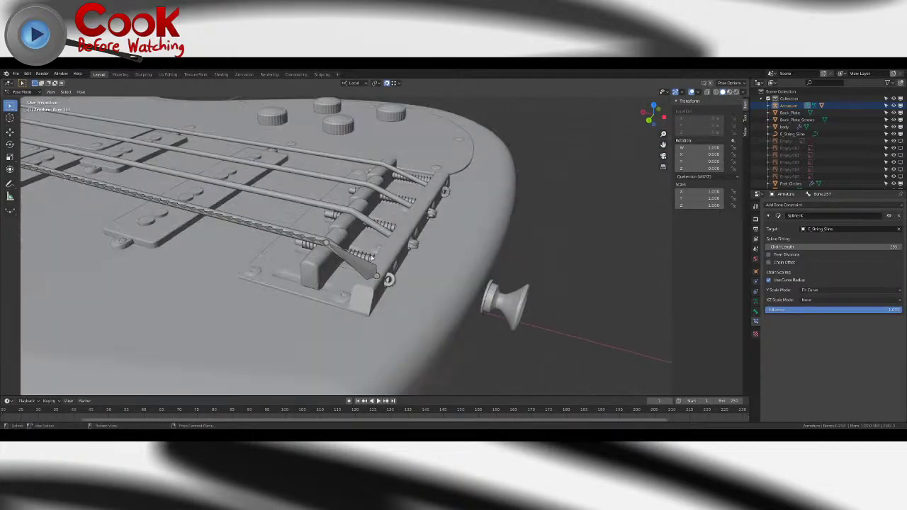
pyautogui.scroll(5, 330, 258)
pyautogui.scroll(-5, 330, 258)
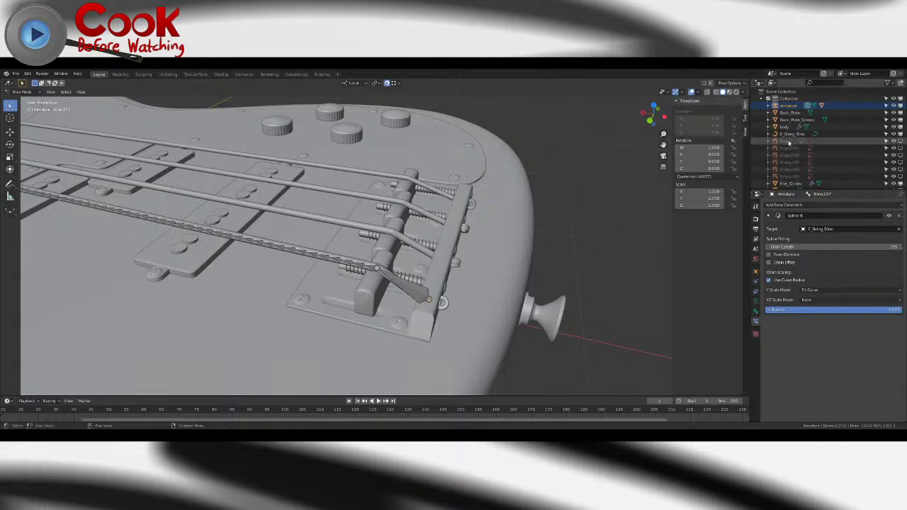
pyautogui.moveTo(337, 216); pyautogui.dragTo(453, 227, button='middle')
pyautogui.scroll(-5, 232, 225)
pyautogui.scroll(10, 400, 216)
pyautogui.keyDown('shift'); pyautogui.moveTo(291, 257); pyautogui.dragTo(369, 228, button='middle'); pyautogui.keyUp('shift')
pyautogui.scroll(-8, 500, 218)
pyautogui.moveTo(500, 218); pyautogui.dragTo(435, 314, button='middle')
pyautogui.scroll(8, 404, 262)
pyautogui.moveTo(404, 262); pyautogui.dragTo(262, 268, button='middle')
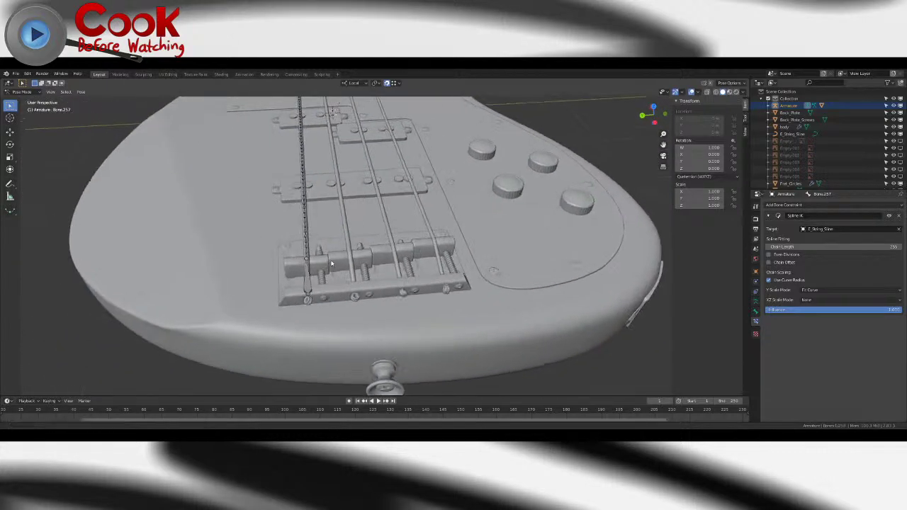
# - Check the first small bones at the bridge one by one for constraints, ending on the one next to the large holder bone
pyautogui.scroll(6, 263, 268)
pyautogui.click(263, 305)
pyautogui.moveTo(263, 305); pyautogui.dragTo(377, 285, button='middle')
pyautogui.scroll(6, 429, 299)
pyautogui.scroll(3, 377, 286)
pyautogui.keyDown('shift'); pyautogui.moveTo(189, 375); pyautogui.dragTo(349, 304, button='middle'); pyautogui.keyUp('shift')
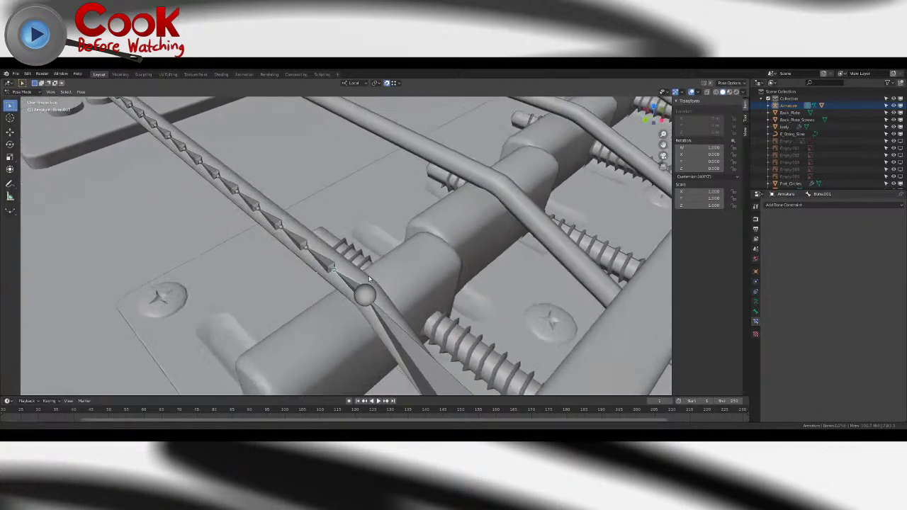
pyautogui.scroll(3, 349, 304)
pyautogui.click(338, 308)
pyautogui.click(311, 272)
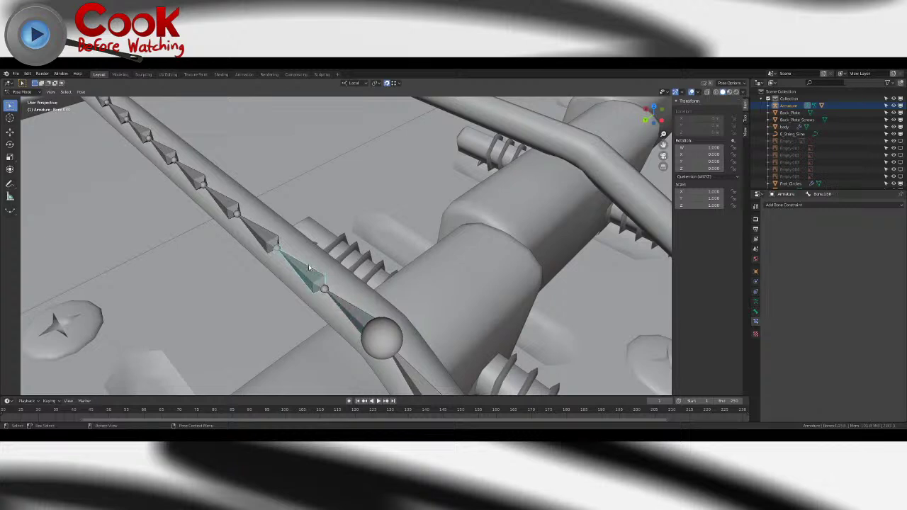
pyautogui.click(343, 306)
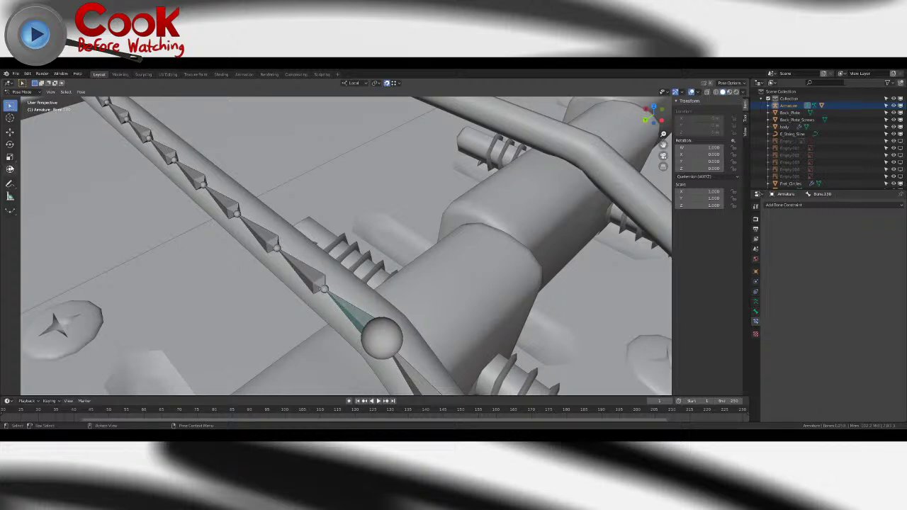
# - Try the Rotate tool on the first small bone at the bridge and select its neighbours along the string
pyautogui.click(10, 145)
pyautogui.moveTo(388, 325); pyautogui.dragTo(397, 350)
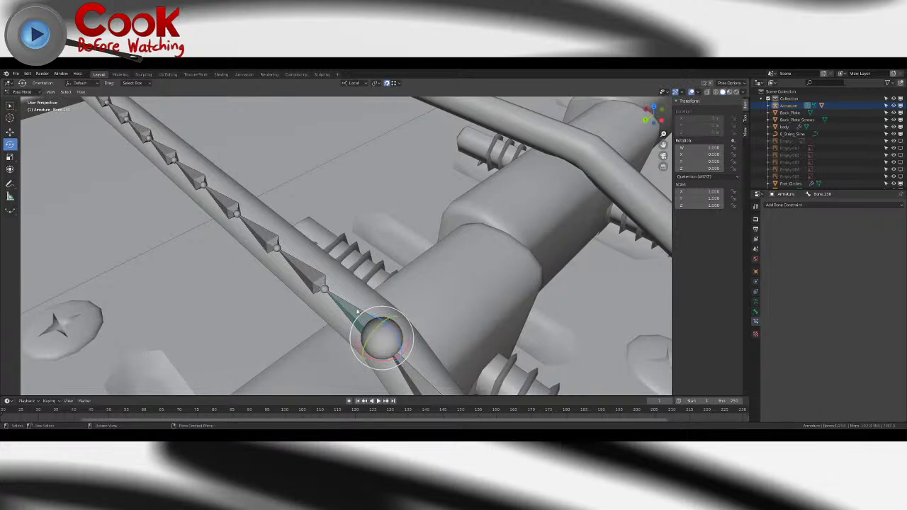
pyautogui.moveTo(354, 312); pyautogui.dragTo(338, 299, button='middle')
pyautogui.scroll(-5, 338, 299)
pyautogui.keyDown('shift'); pyautogui.moveTo(411, 298); pyautogui.dragTo(305, 290, button='middle'); pyautogui.keyUp('shift')
pyautogui.click(454, 316)
pyautogui.click(435, 314)
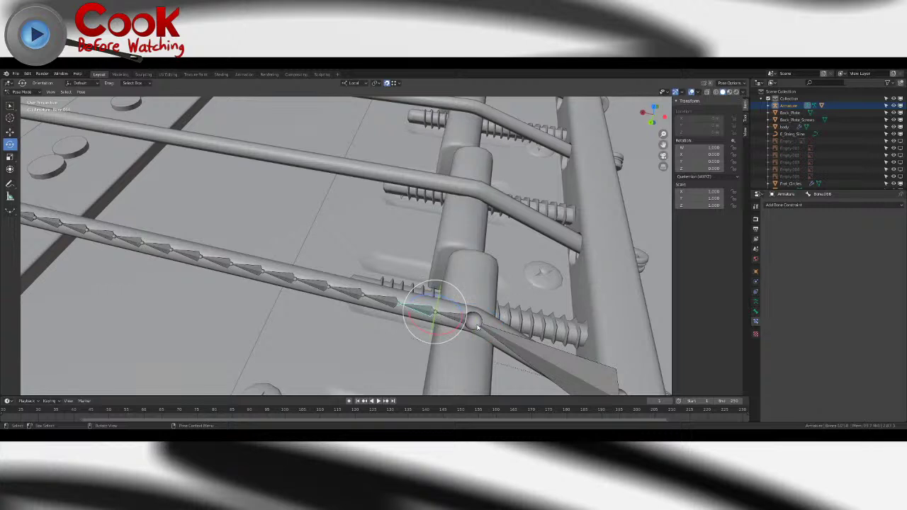
# - Try rotating the large Holder_Bottom bone behind the bridge saddle and undo the rotation
pyautogui.click(505, 339)
pyautogui.moveTo(619, 383); pyautogui.dragTo(626, 384)
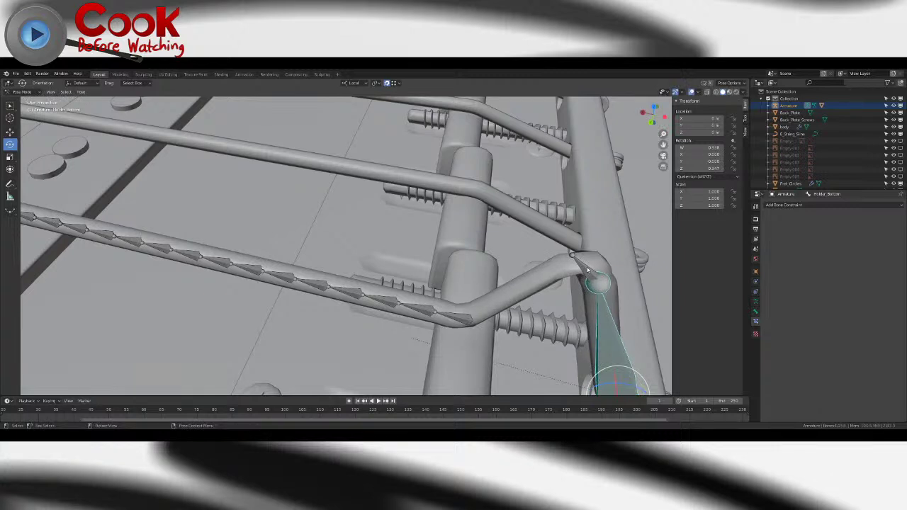
pyautogui.press('ctrl')
pyautogui.hotkey('ctrl', 'z')
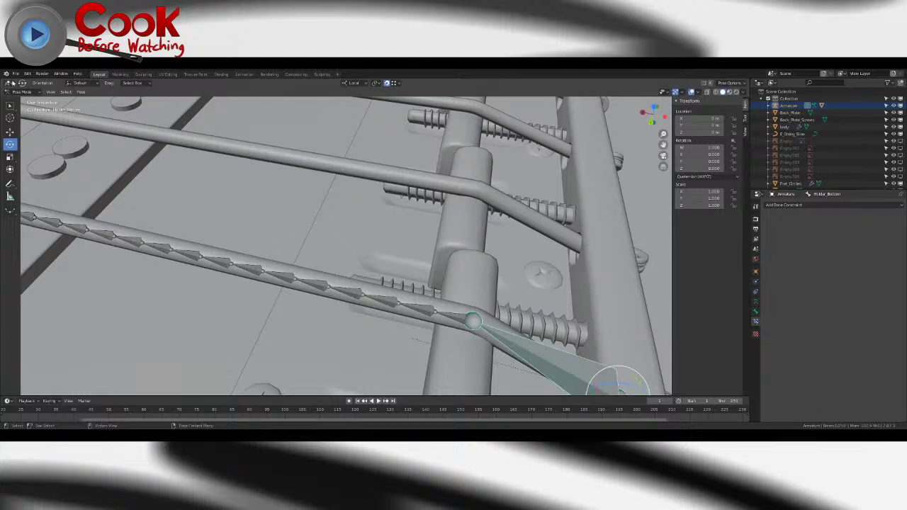
# - Return to Object Mode, select the E_String_Sline curve and inspect its data, physics and modifier properties
pyautogui.click(21, 93)
pyautogui.click(25, 100)
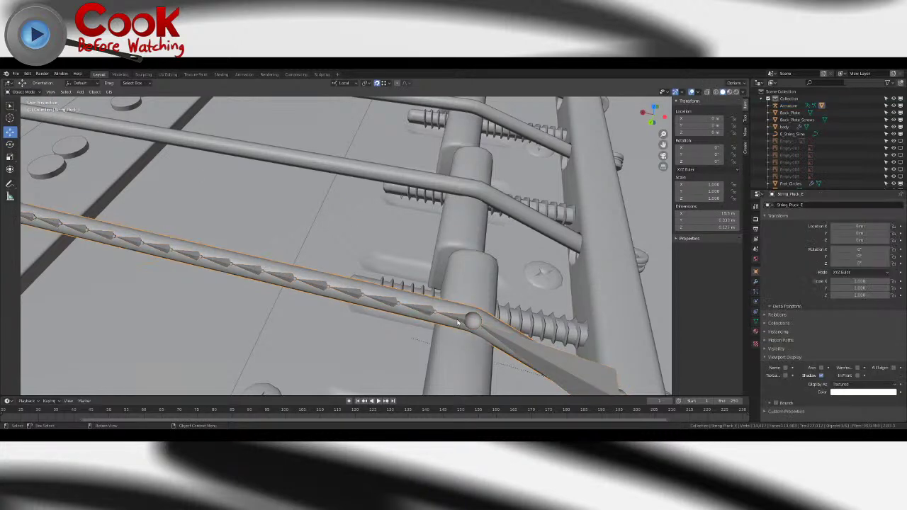
pyautogui.press('KP_Decimal')
pyautogui.moveTo(454, 321); pyautogui.dragTo(396, 333, button='middle')
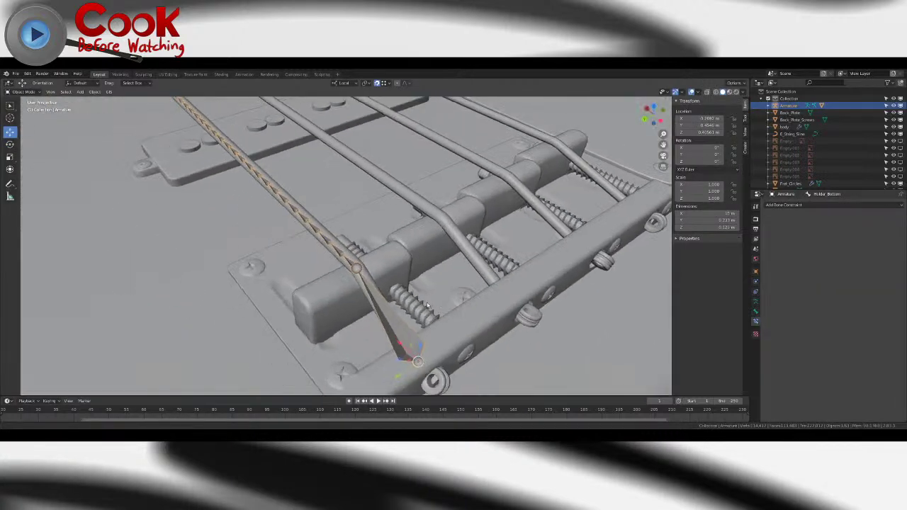
pyautogui.scroll(5, 377, 267)
pyautogui.click(420, 312)
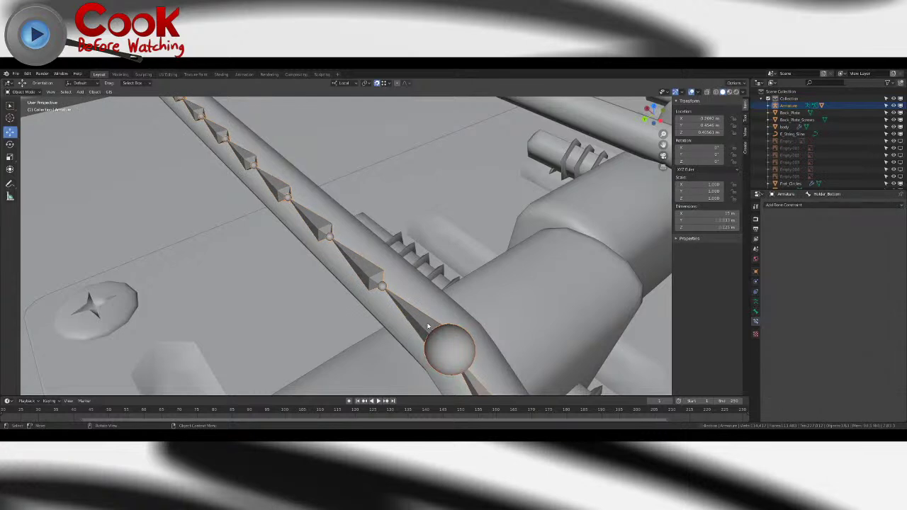
pyautogui.click(39, 92)
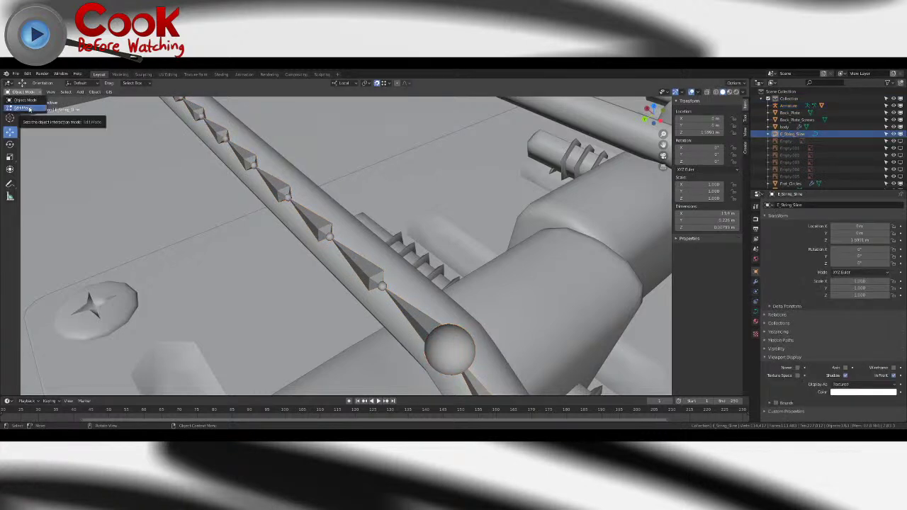
pyautogui.click(755, 302)
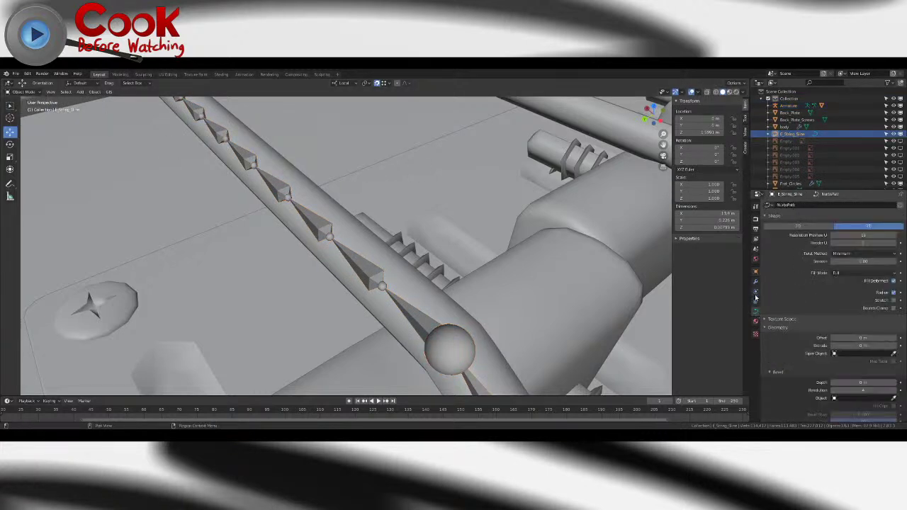
pyautogui.click(755, 291)
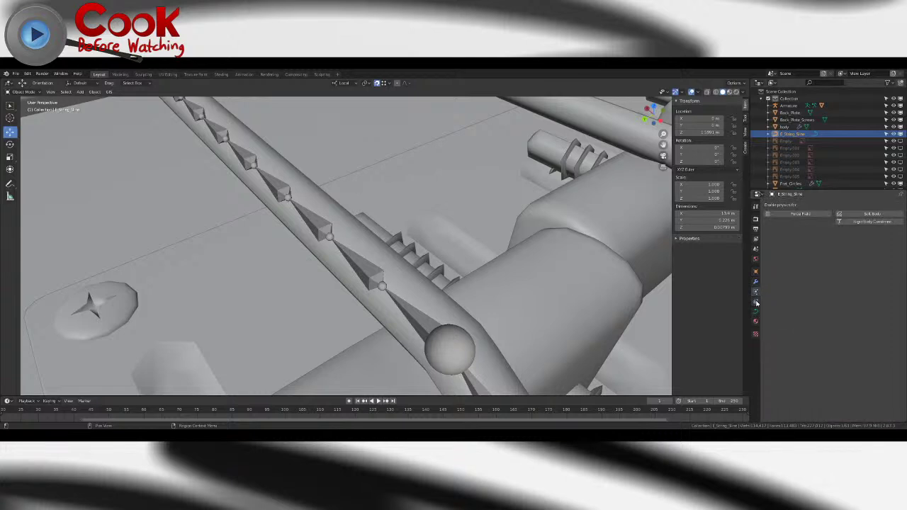
pyautogui.click(755, 302)
pyautogui.click(755, 283)
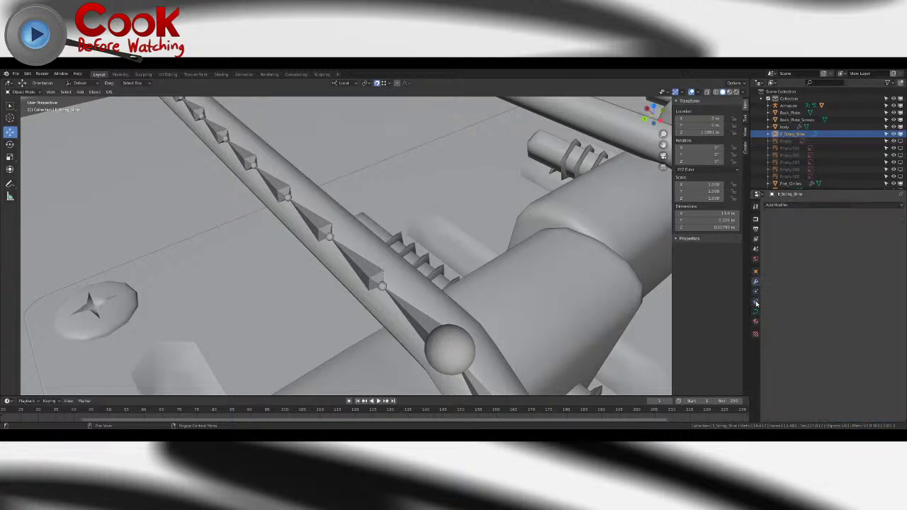
# - Select the string armature, show its bone constraints and switch it to Pose Mode
pyautogui.click(381, 287)
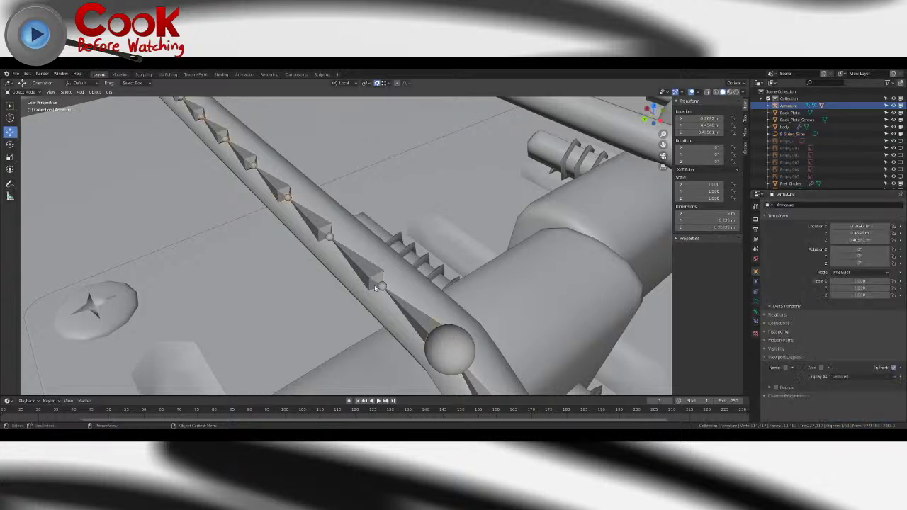
pyautogui.click(755, 322)
pyautogui.click(23, 92)
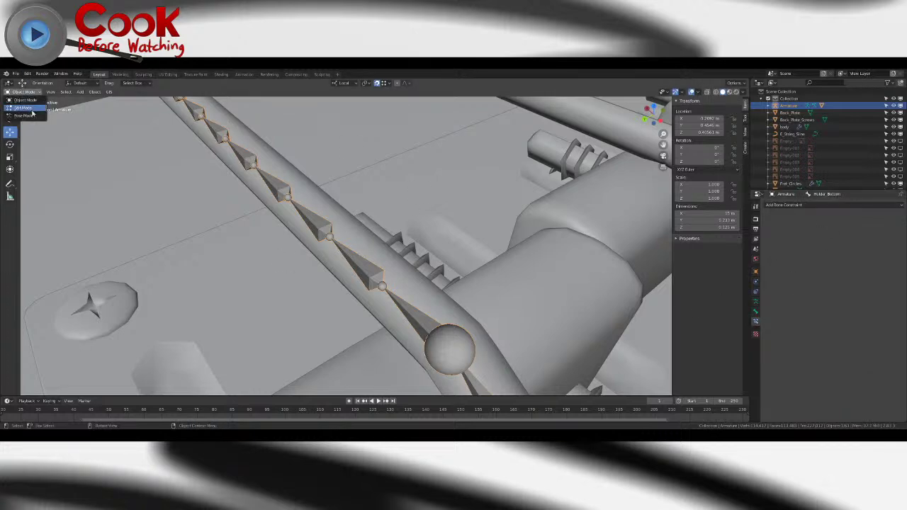
pyautogui.click(28, 116)
# - Remove the Spline IK constraint from the last small bone before the nut
pyautogui.scroll(-10, 383, 234)
pyautogui.moveTo(298, 184); pyautogui.dragTo(415, 184, button='middle')
pyautogui.scroll(4, 386, 230)
pyautogui.keyDown('shift'); pyautogui.moveTo(386, 230); pyautogui.dragTo(507, 186, button='middle'); pyautogui.keyUp('shift')
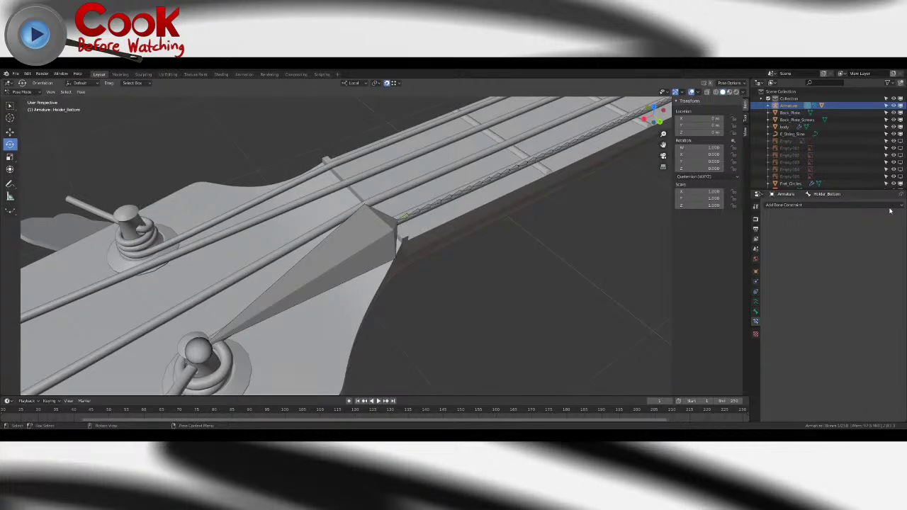
pyautogui.click(404, 217)
pyautogui.click(899, 214)
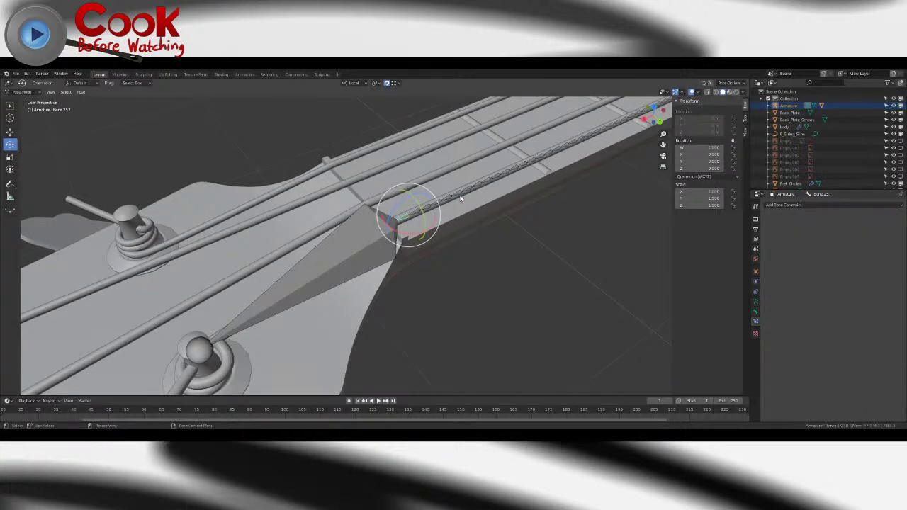
# - Select the Holder_Bottom bone at the bridge, try rotating it without the Spline IK constraint, and undo the rotation
pyautogui.scroll(-10, 500, 158)
pyautogui.moveTo(531, 170); pyautogui.dragTo(497, 168, button='middle')
pyautogui.keyDown('shift'); pyautogui.moveTo(638, 208); pyautogui.dragTo(350, 269, button='middle'); pyautogui.keyUp('shift')
pyautogui.scroll(6, 350, 269)
pyautogui.scroll(4, 297, 284)
pyautogui.keyDown('shift'); pyautogui.moveTo(255, 294); pyautogui.dragTo(333, 222, button='middle'); pyautogui.keyUp('shift')
pyautogui.keyDown('shift'); pyautogui.moveTo(333, 223); pyautogui.dragTo(408, 196, button='middle'); pyautogui.keyUp('shift')
pyautogui.scroll(5, 408, 195)
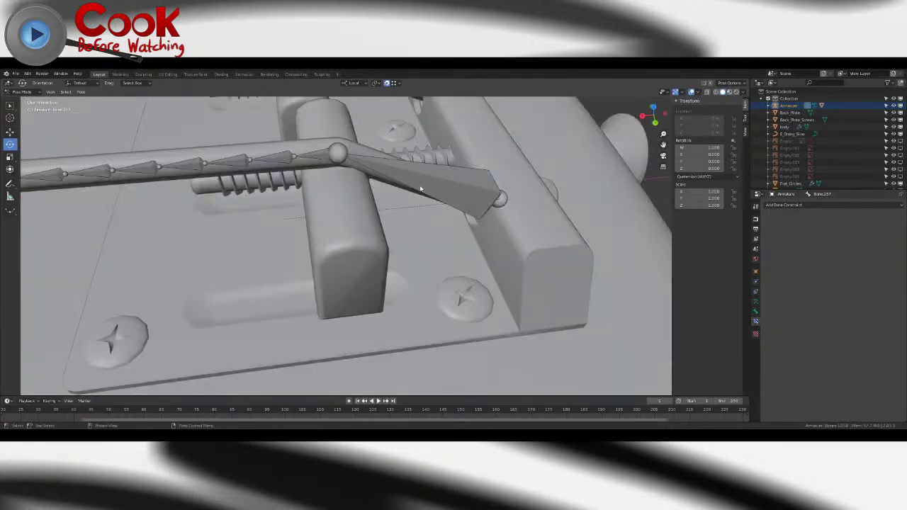
pyautogui.press('Tab')
pyautogui.press('Tab')
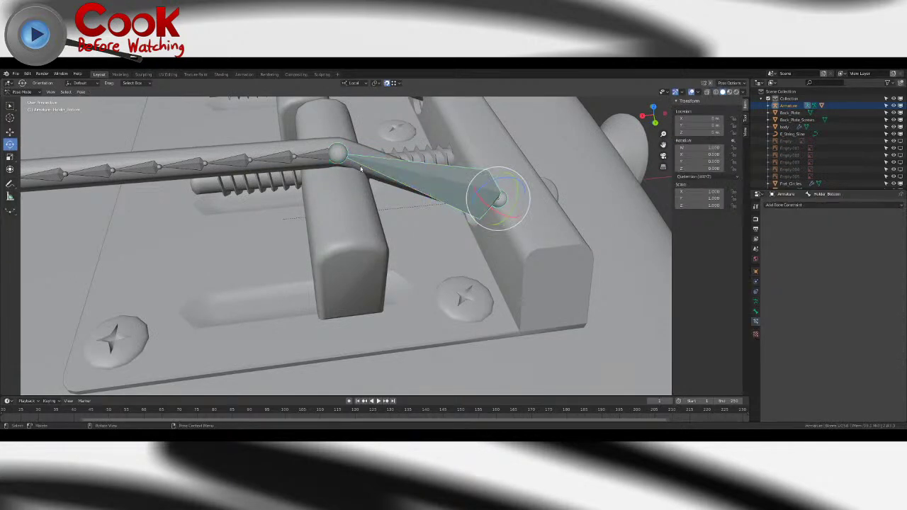
pyautogui.moveTo(423, 177); pyautogui.dragTo(384, 255, button='middle')
pyautogui.moveTo(525, 276); pyautogui.dragTo(536, 272)
pyautogui.hotkey('ctrl', 'z')
# - Try rotating the first small bone on the bridge saddle to swing the string chain, undoing each rotation
pyautogui.click(375, 260)
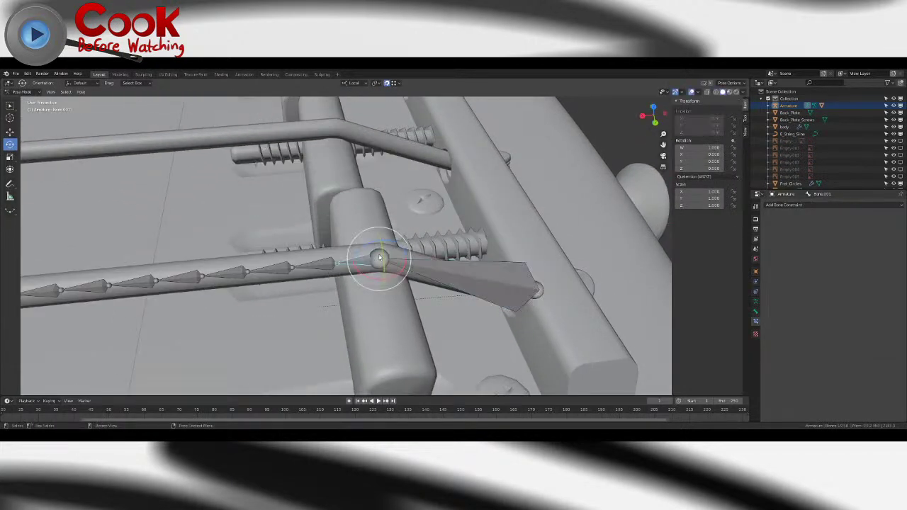
pyautogui.press('r')
pyautogui.moveTo(397, 244); pyautogui.dragTo(398, 243)
pyautogui.scroll(1, 398, 243)
pyautogui.scroll(-1, 398, 243)
pyautogui.hotkey('ctrl', 'z')
pyautogui.press('r')
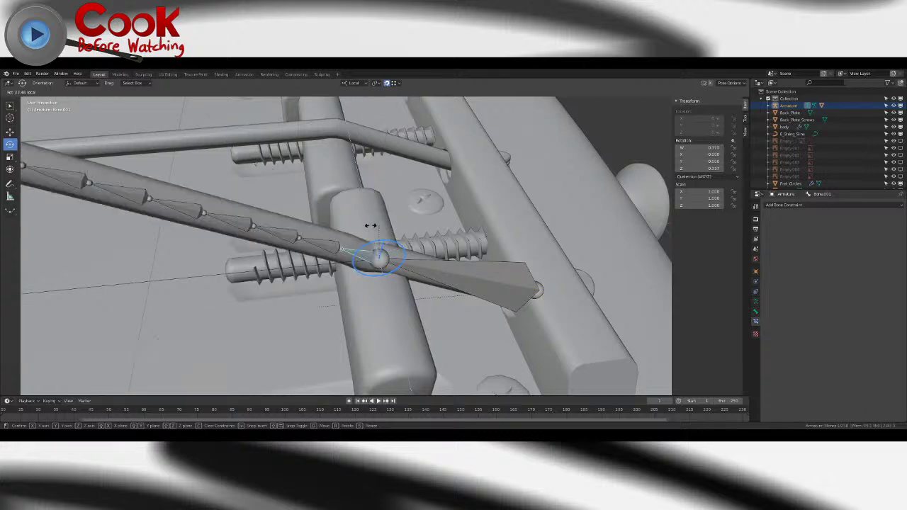
pyautogui.moveTo(420, 232); pyautogui.dragTo(233, 221)
pyautogui.hotkey('ctrl', 'z')
pyautogui.scroll(-11, 410, 225)
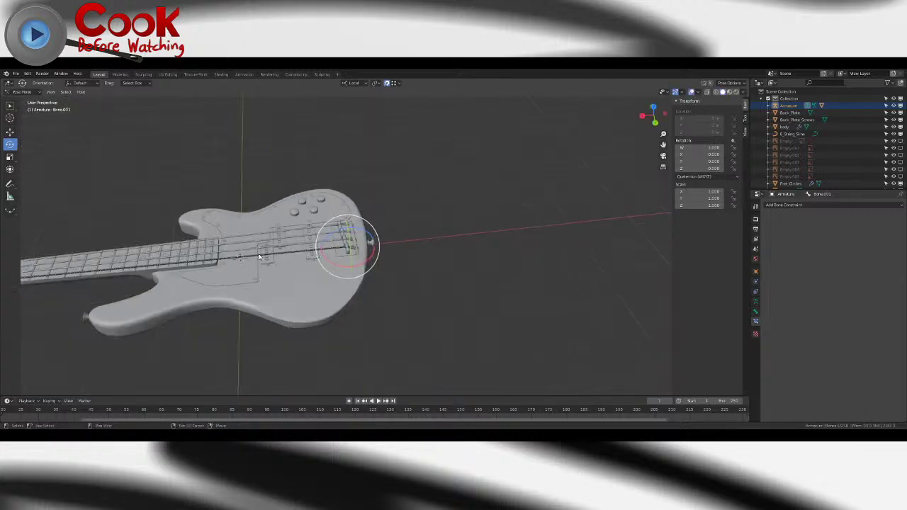
# - Select the last small bone before the nut and show its bone properties
pyautogui.keyDown('shift'); pyautogui.moveTo(284, 266); pyautogui.dragTo(658, 226, button='middle'); pyautogui.keyUp('shift')
pyautogui.keyDown('shift'); pyautogui.moveTo(302, 245); pyautogui.dragTo(418, 230, button='middle'); pyautogui.keyUp('shift')
pyautogui.scroll(6, 397, 240)
pyautogui.keyDown('shift'); pyautogui.moveTo(334, 276); pyautogui.dragTo(446, 271, button='middle'); pyautogui.keyUp('shift')
pyautogui.scroll(2, 453, 269)
pyautogui.keyDown('shift'); pyautogui.moveTo(535, 262); pyautogui.dragTo(378, 255, button='middle'); pyautogui.keyUp('shift')
pyautogui.scroll(8, 376, 251)
pyautogui.click(276, 277)
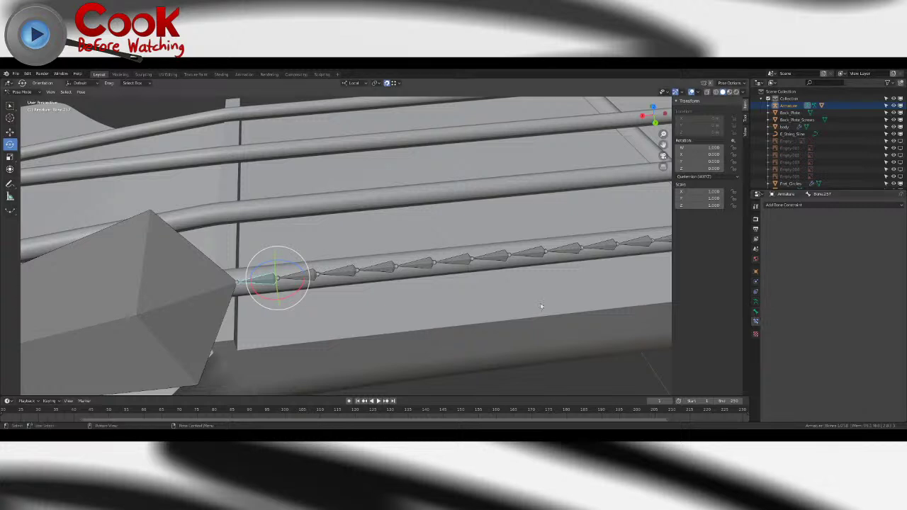
pyautogui.click(10, 105)
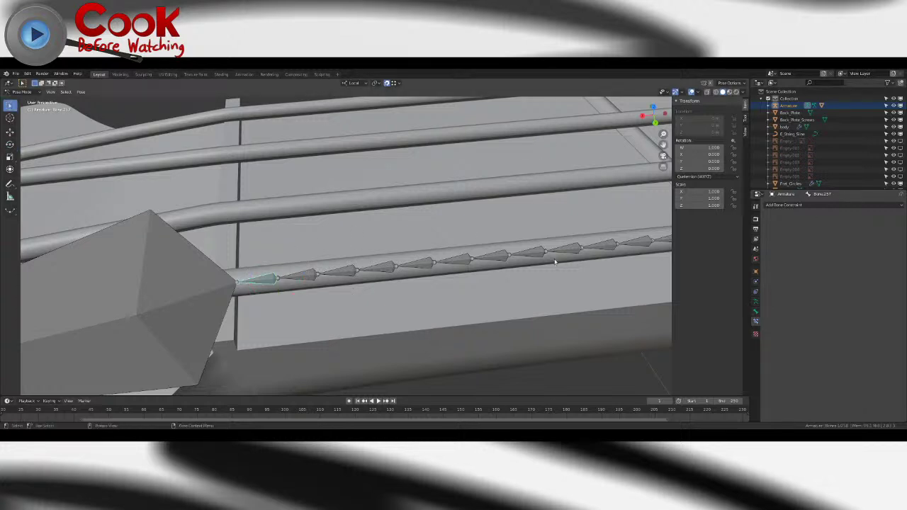
pyautogui.click(755, 270)
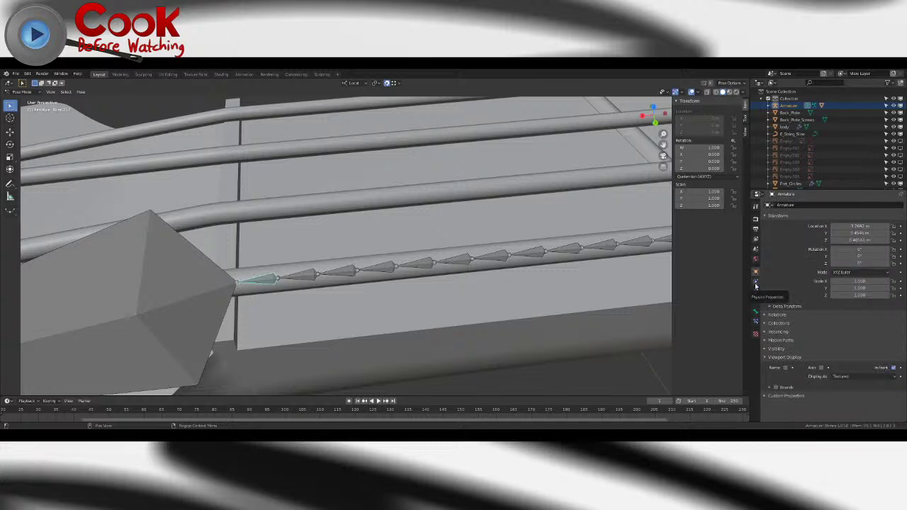
pyautogui.click(754, 320)
pyautogui.click(755, 311)
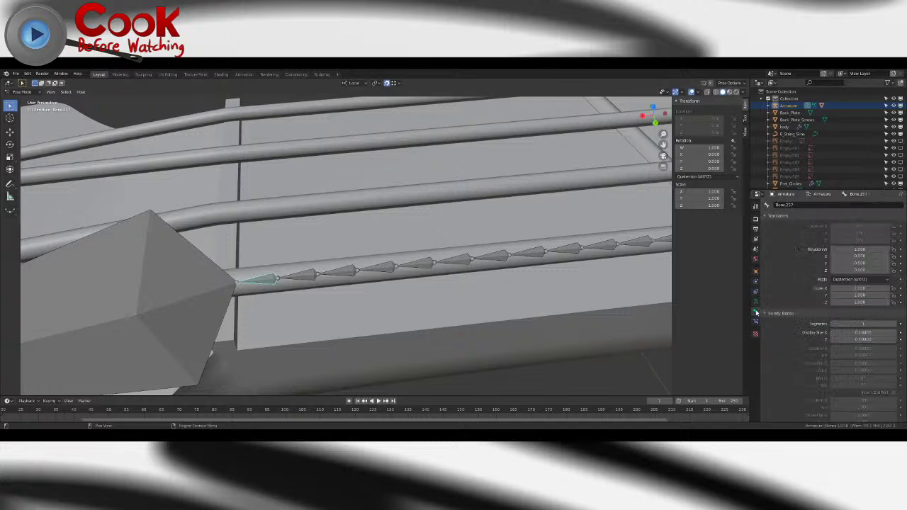
# - Compare the names of neighbouring small bones in the chain, at the nut end and at the bridge saddle
pyautogui.click(312, 277)
pyautogui.click(354, 271)
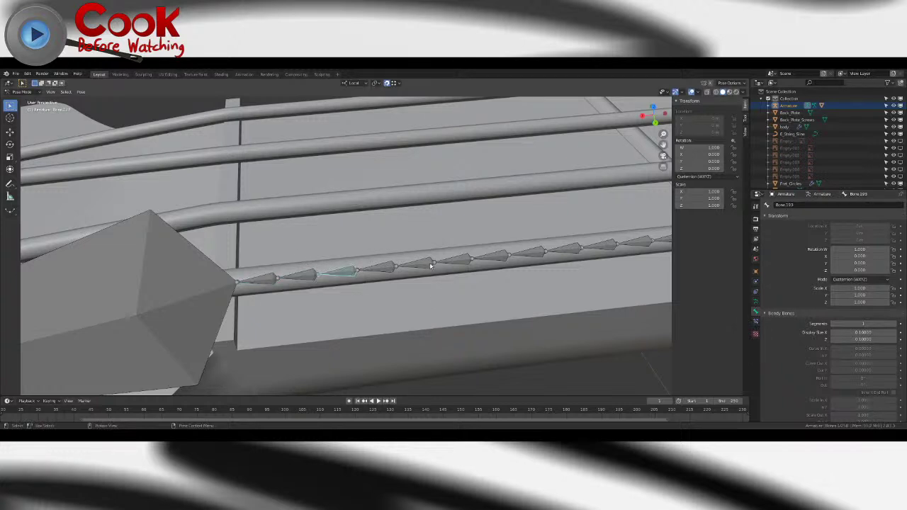
pyautogui.scroll(-12, 431, 264)
pyautogui.keyDown('shift'); pyautogui.moveTo(431, 264); pyautogui.dragTo(253, 274, button='middle'); pyautogui.keyUp('shift')
pyautogui.keyDown('shift'); pyautogui.moveTo(440, 228); pyautogui.dragTo(410, 244, button='middle'); pyautogui.keyUp('shift')
pyautogui.scroll(13, 329, 260)
pyautogui.scroll(-7, 330, 268)
pyautogui.click(332, 267)
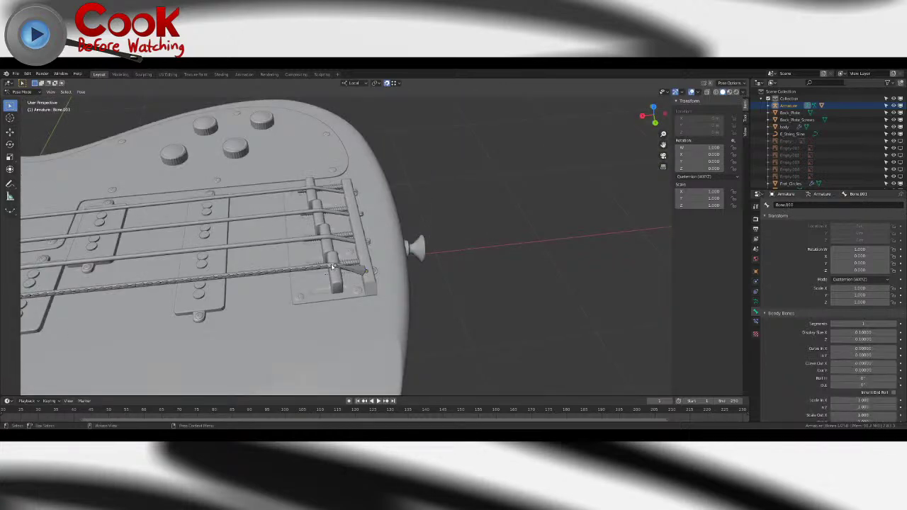
pyautogui.scroll(3, 324, 281)
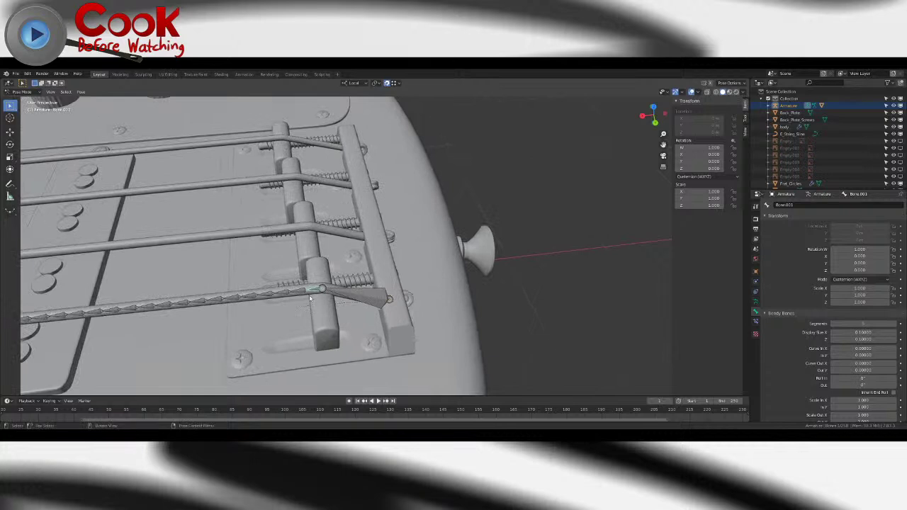
pyautogui.click(304, 291)
pyautogui.click(287, 293)
pyautogui.click(269, 296)
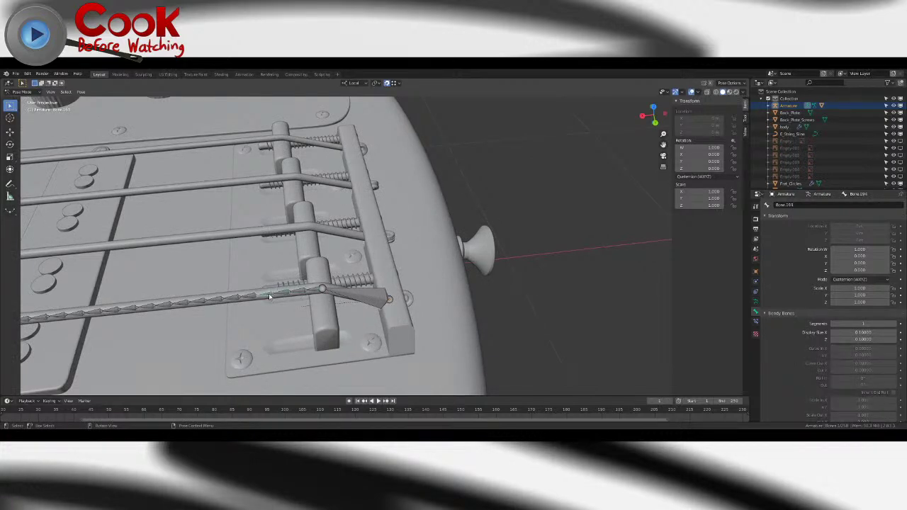
# - Add a Spline IK constraint to the last small bone before the nut
pyautogui.scroll(-11, 270, 296)
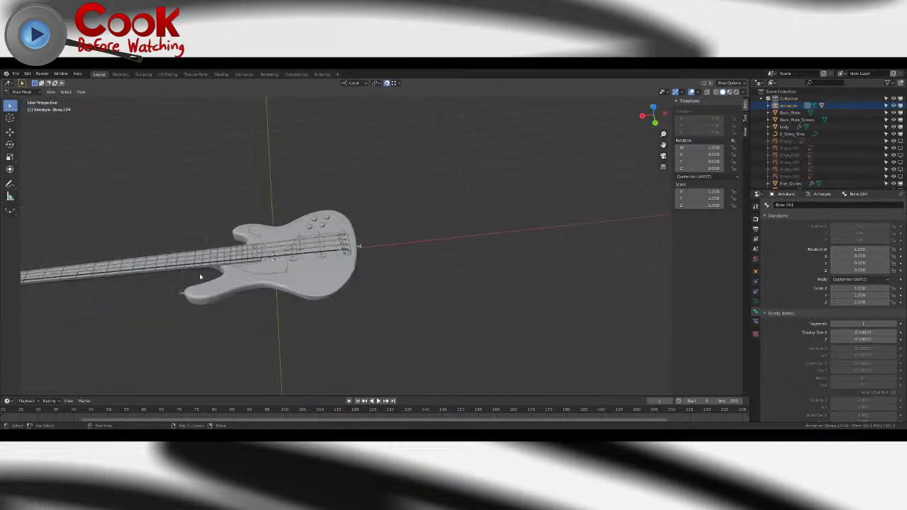
pyautogui.keyDown('shift'); pyautogui.moveTo(202, 275); pyautogui.dragTo(411, 258, button='middle'); pyautogui.keyUp('shift')
pyautogui.keyDown('shift'); pyautogui.moveTo(230, 295); pyautogui.dragTo(318, 277, button='middle'); pyautogui.keyUp('shift')
pyautogui.scroll(7, 332, 248)
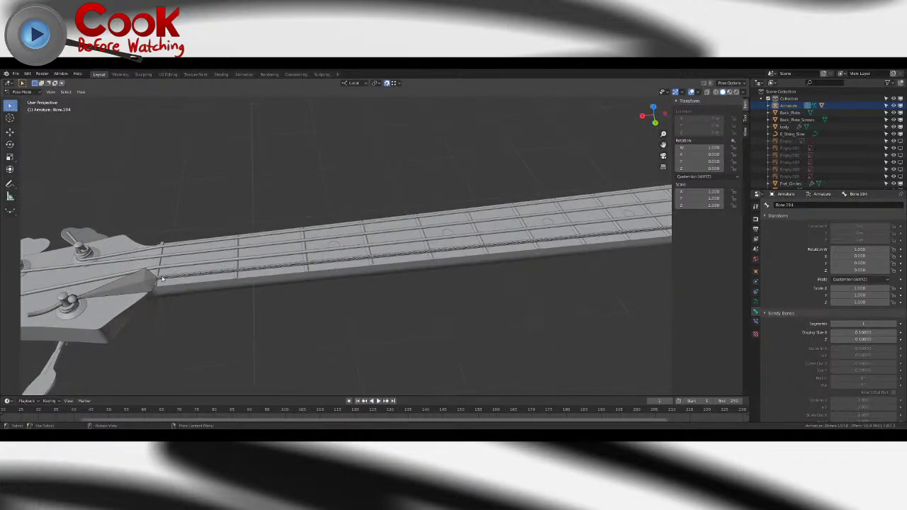
pyautogui.click(330, 260)
pyautogui.click(755, 321)
pyautogui.click(755, 312)
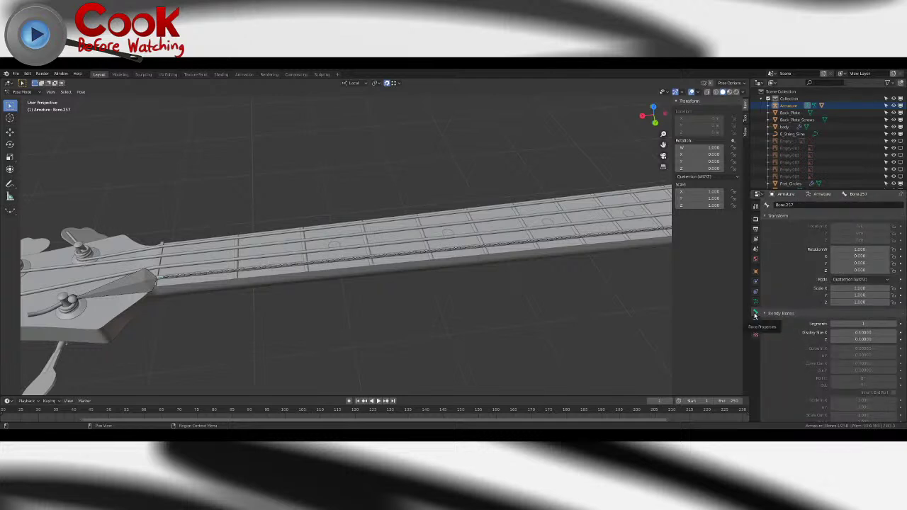
pyautogui.click(755, 321)
pyautogui.click(826, 204)
pyautogui.click(827, 255)
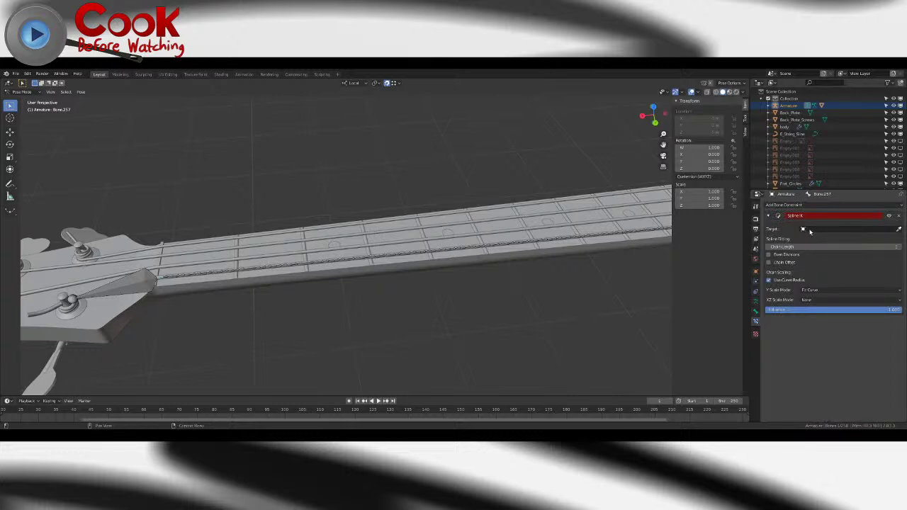
# - Set the Spline IK constraint's chain length to 255
pyautogui.click(807, 246)
pyautogui.write('255')
pyautogui.press('Return')
pyautogui.click(807, 247)
pyautogui.press('Return')
pyautogui.click(806, 247)
pyautogui.press('Return')
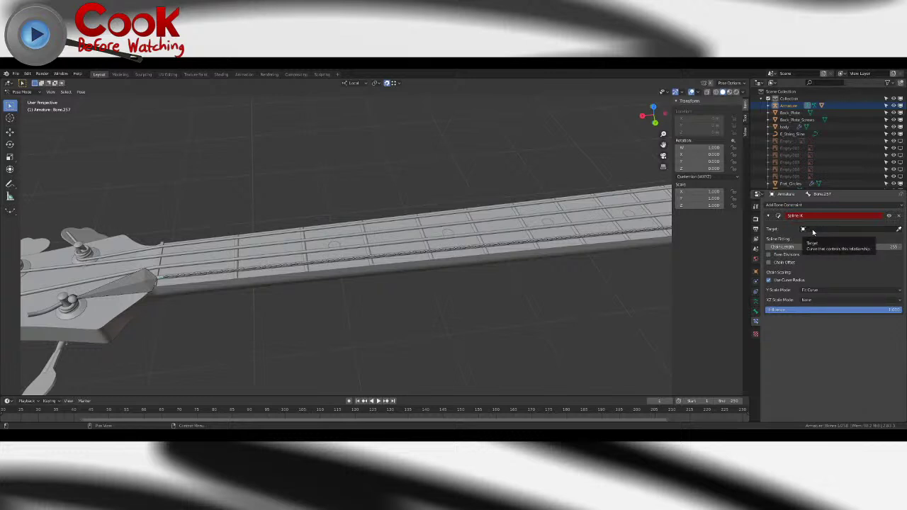
# - Switch the Spline IK target between the E string's spline curve and none to compare the bones near the nut
pyautogui.click(812, 228)
pyautogui.click(815, 240)
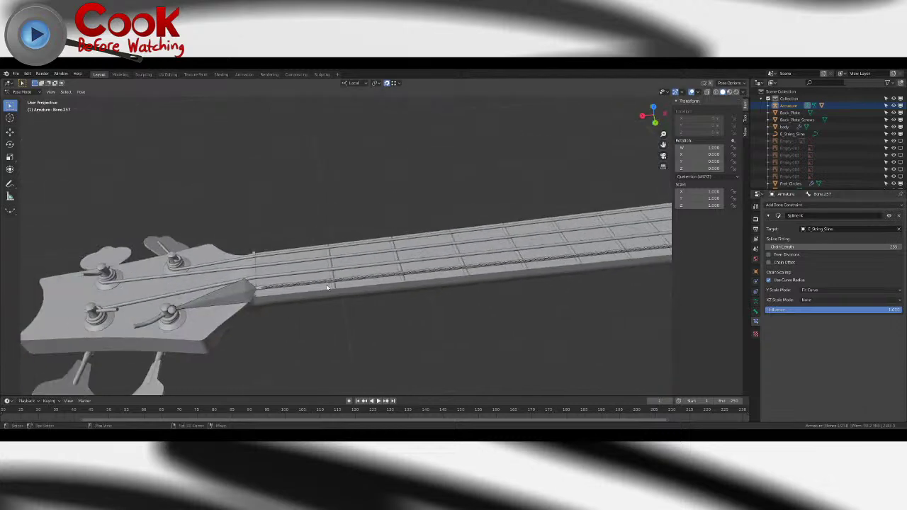
pyautogui.scroll(6, 326, 288)
pyautogui.keyDown('shift'); pyautogui.moveTo(279, 316); pyautogui.dragTo(390, 289, button='middle'); pyautogui.keyUp('shift')
pyautogui.click(898, 229)
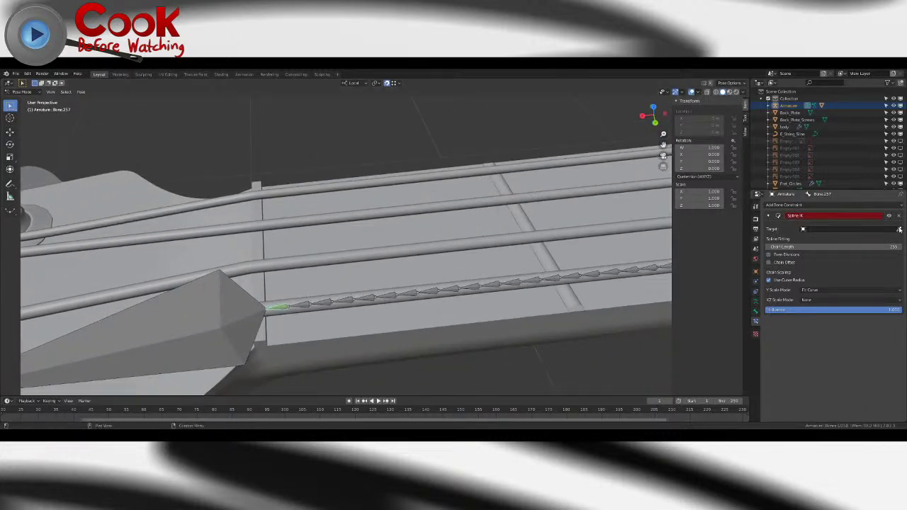
pyautogui.click(823, 231)
pyautogui.click(822, 240)
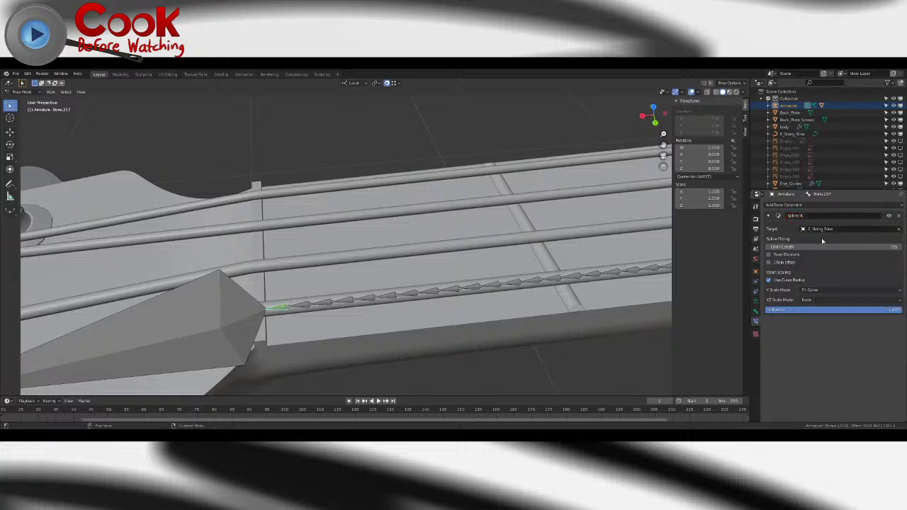
pyautogui.click(822, 229)
pyautogui.click(825, 239)
pyautogui.click(899, 231)
# - Return to Object Mode, select the E string mesh and show its vertex groups
pyautogui.scroll(-6, 437, 314)
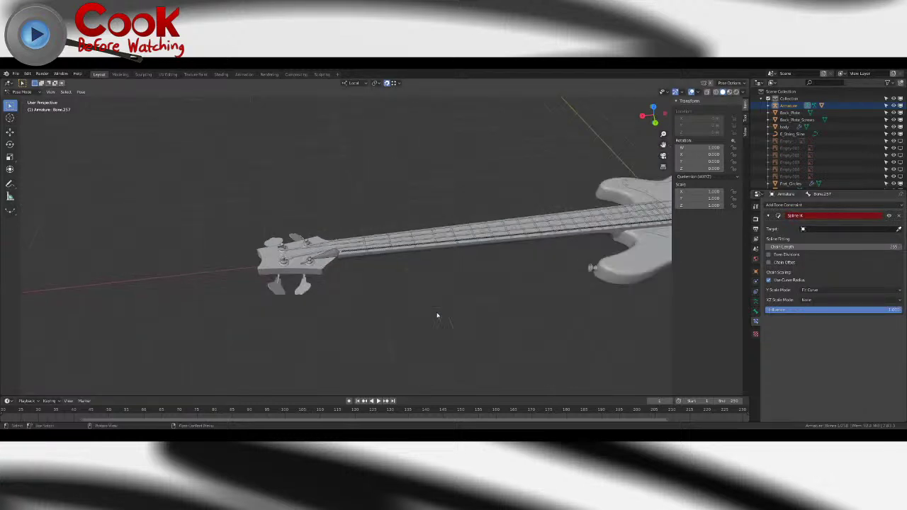
pyautogui.keyDown('shift'); pyautogui.moveTo(540, 289); pyautogui.dragTo(443, 281, button='middle'); pyautogui.keyUp('shift')
pyautogui.click(23, 92)
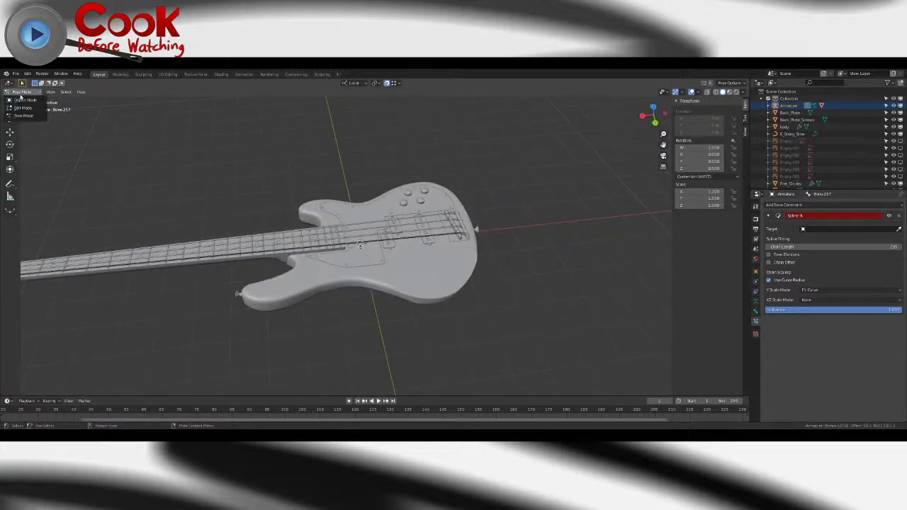
pyautogui.click(22, 97)
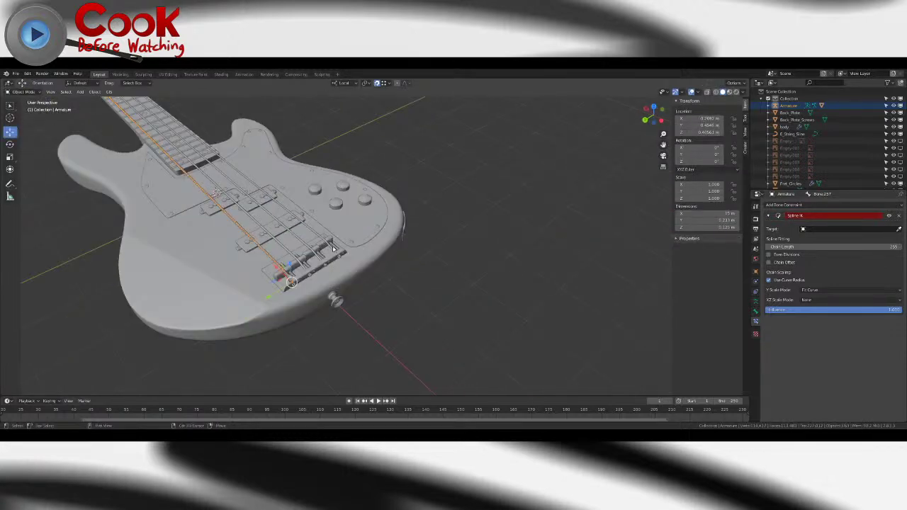
pyautogui.scroll(3, 333, 248)
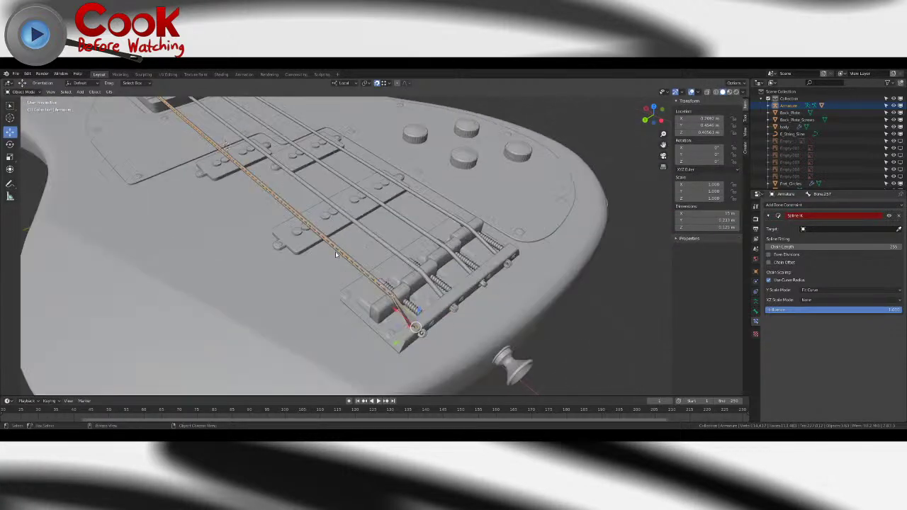
pyautogui.click(342, 259)
pyautogui.click(755, 322)
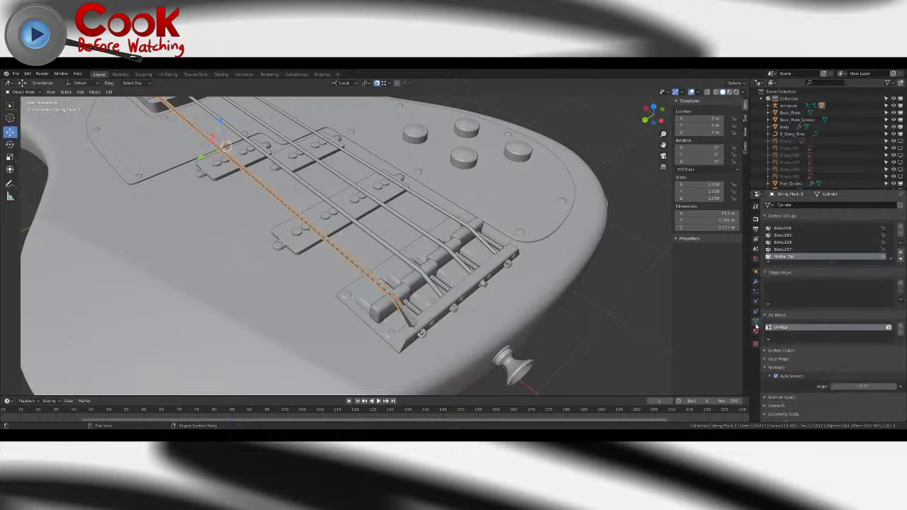
# - Remove every vertex group from the E string mesh, including the small bones' groups and Holder_Bottom
pyautogui.scroll(-3, 891, 259)
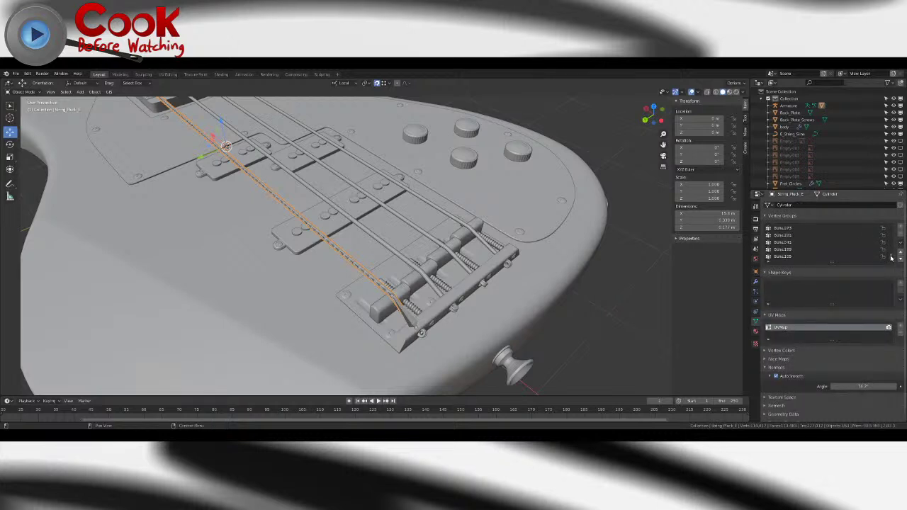
pyautogui.scroll(-3, 793, 231)
pyautogui.scroll(-3, 830, 231)
pyautogui.click(792, 257)
pyautogui.click(788, 250)
pyautogui.click(797, 256)
pyautogui.click(902, 234)
pyautogui.scroll(-5, 903, 235)
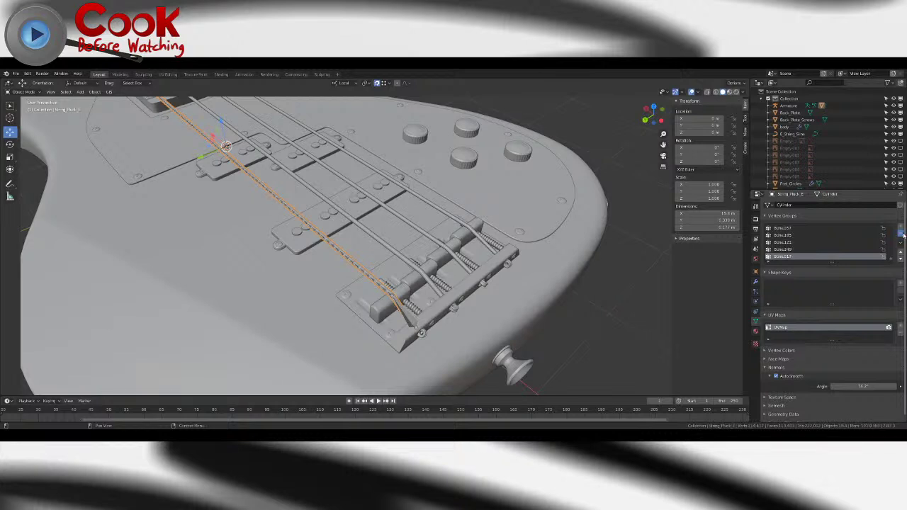
pyautogui.scroll(-5, 902, 236)
pyautogui.scroll(-5, 902, 235)
pyautogui.scroll(3, 902, 234)
pyautogui.click(902, 234)
pyautogui.click(902, 234)
pyautogui.click(901, 234)
pyautogui.scroll(-2, 903, 235)
pyautogui.scroll(1, 893, 259)
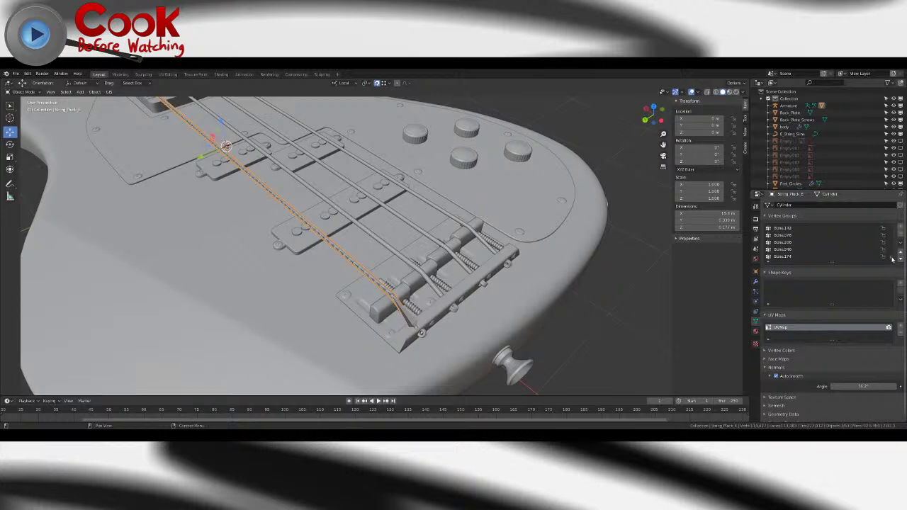
pyautogui.scroll(-4, 891, 227)
pyautogui.scroll(1, 903, 233)
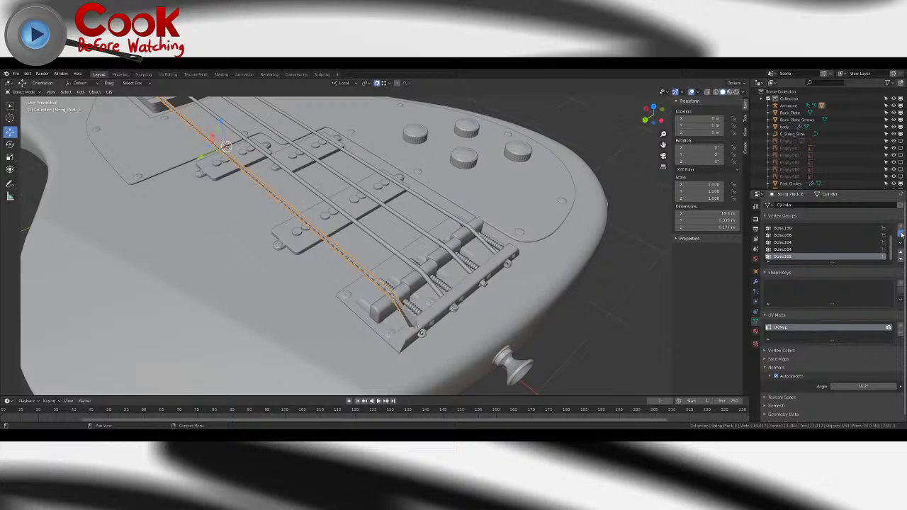
pyautogui.click(900, 234)
pyautogui.click(900, 234)
pyautogui.click(901, 234)
pyautogui.click(900, 233)
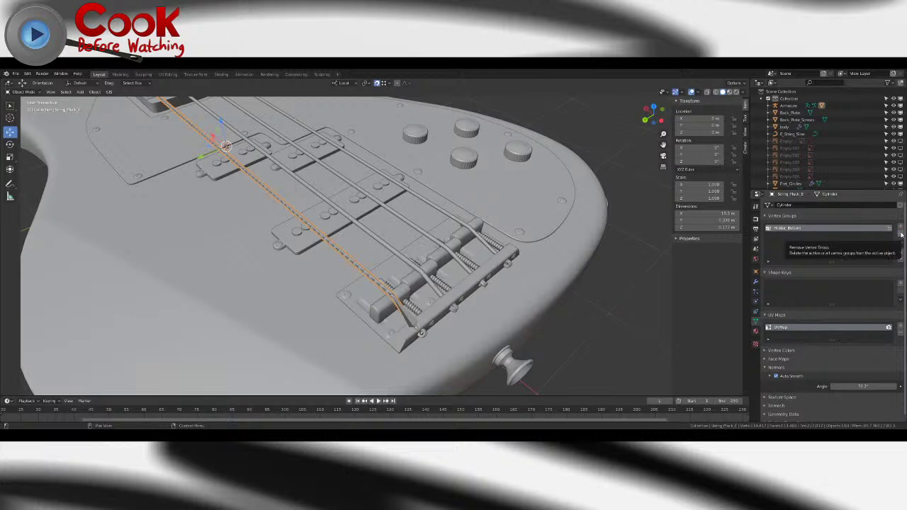
pyautogui.click(901, 234)
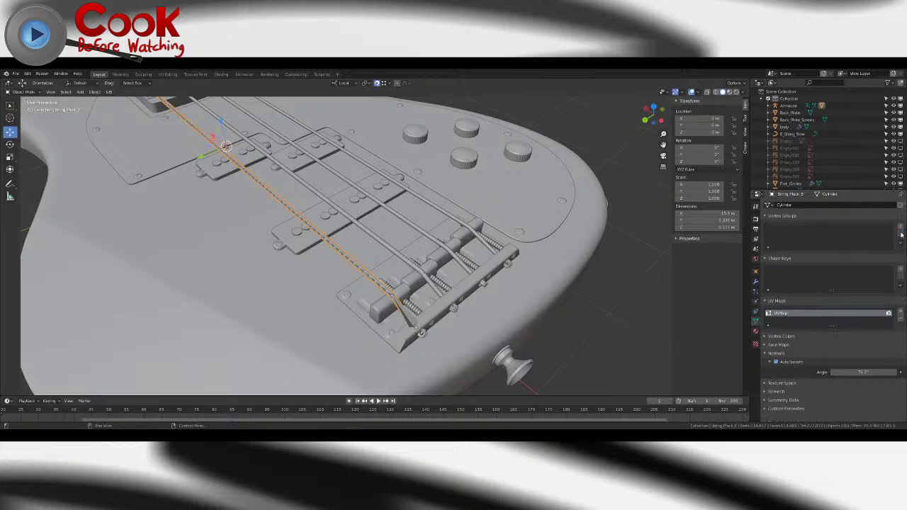
# - Delete the string armature and the E string's spline curve
pyautogui.click(353, 264)
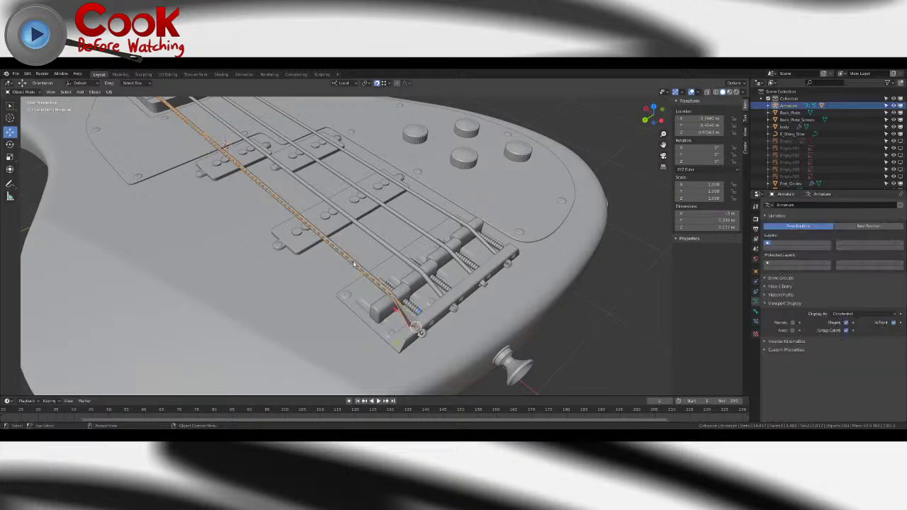
pyautogui.press('Delete')
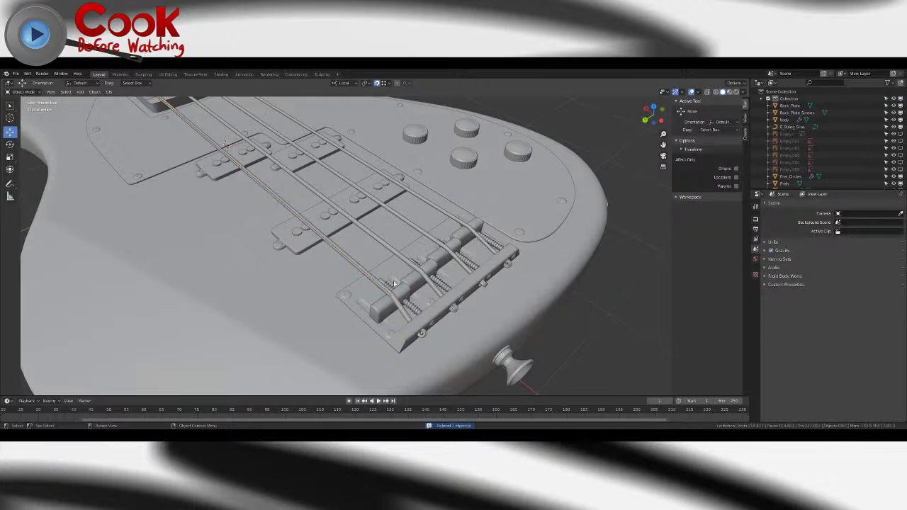
pyautogui.moveTo(354, 264); pyautogui.dragTo(403, 298, button='middle')
pyautogui.click(159, 252)
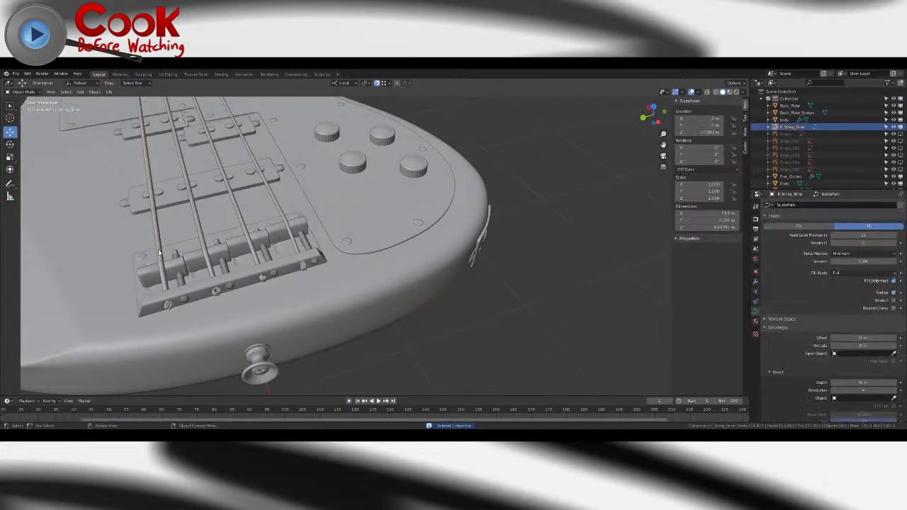
pyautogui.press('Delete')
# - Add an armature and move its single bone roughly over the bridge
pyautogui.click(80, 92)
pyautogui.moveTo(89, 100)
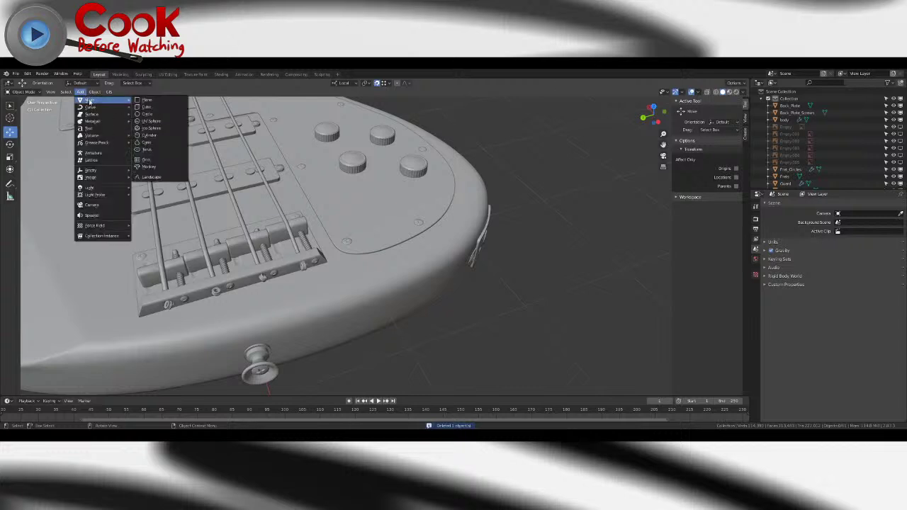
pyautogui.click(89, 155)
pyautogui.scroll(-5, 292, 245)
pyautogui.moveTo(292, 245)
pyautogui.mouseDown(button='middle')
pyautogui.moveTo(293, 229)
pyautogui.moveTo(306, 240)
pyautogui.mouseUp(button='middle')
pyautogui.scroll(4, 284, 226)
pyautogui.press('g')
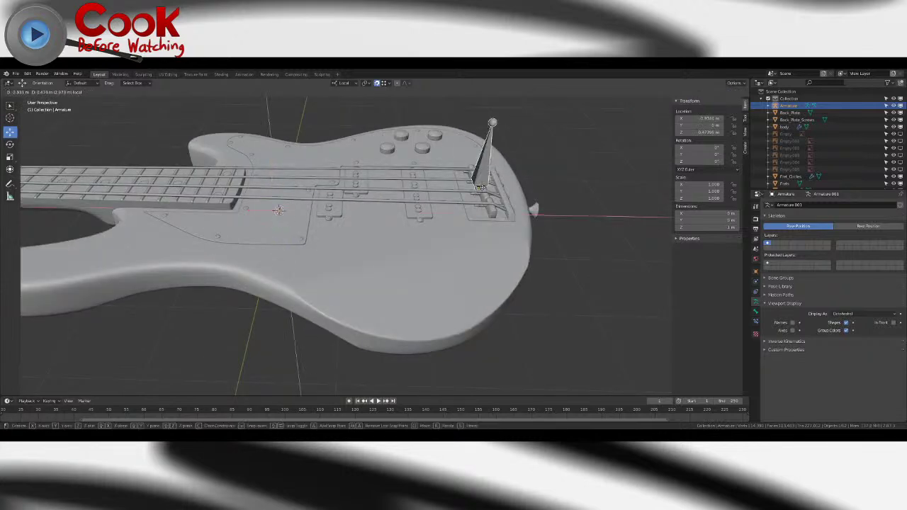
pyautogui.click(479, 189)
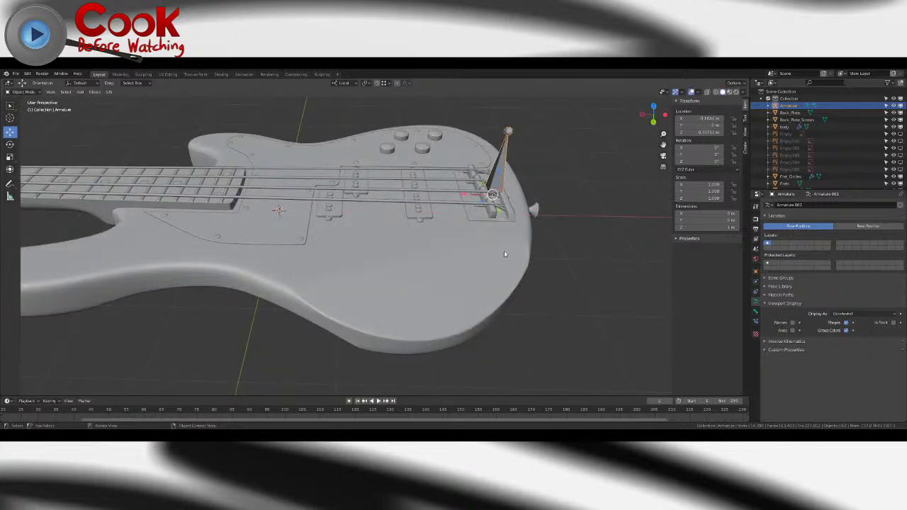
# - Move the armature about 0.45 m along the Y axis towards the E string's end of the bridge
pyautogui.moveTo(501, 246); pyautogui.dragTo(432, 234, button='middle')
pyautogui.scroll(8, 459, 221)
pyautogui.keyDown('shift'); pyautogui.moveTo(609, 177); pyautogui.dragTo(431, 214, button='middle'); pyautogui.keyUp('shift')
pyautogui.press('g')
pyautogui.press('y')
pyautogui.press('y')
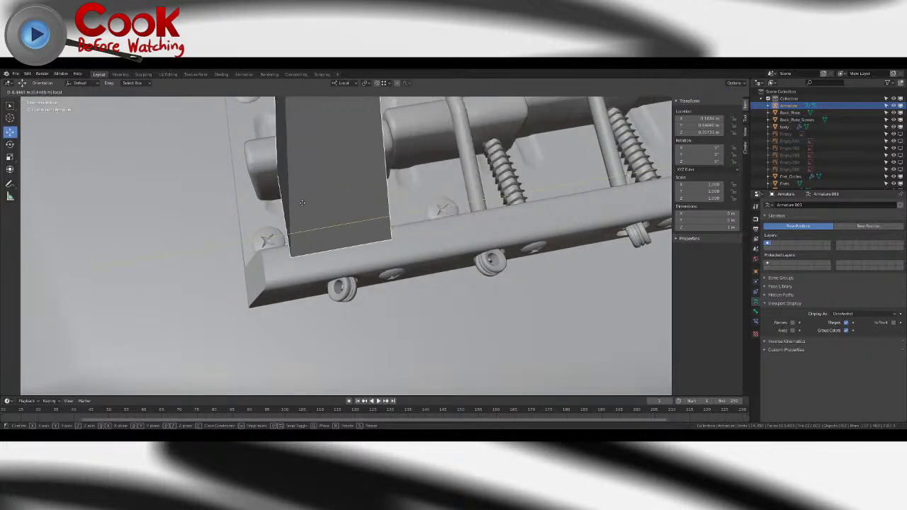
pyautogui.click(303, 203)
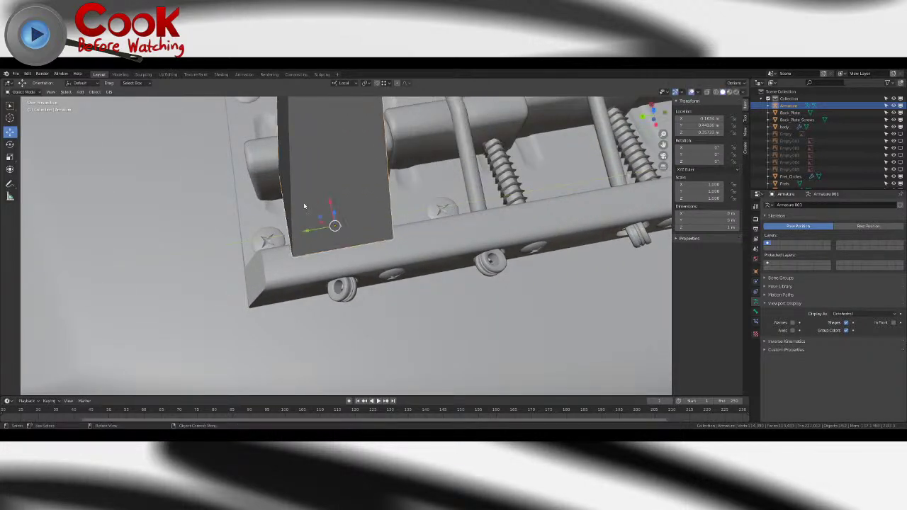
# - Move the armature along its X and Z axes down to the E string's end at the bridge's rear block
pyautogui.scroll(-4, 319, 209)
pyautogui.moveTo(340, 212); pyautogui.dragTo(366, 263, button='middle')
pyautogui.moveTo(351, 211); pyautogui.dragTo(425, 166)
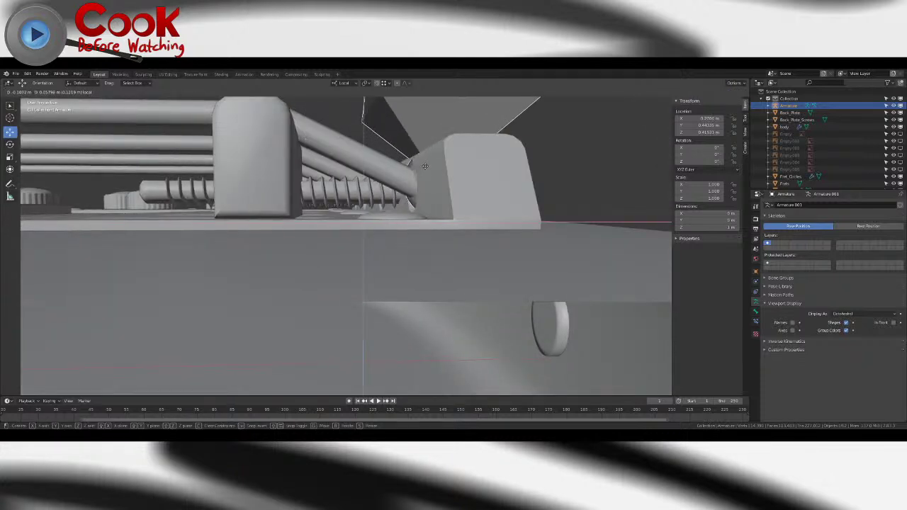
pyautogui.click(428, 170)
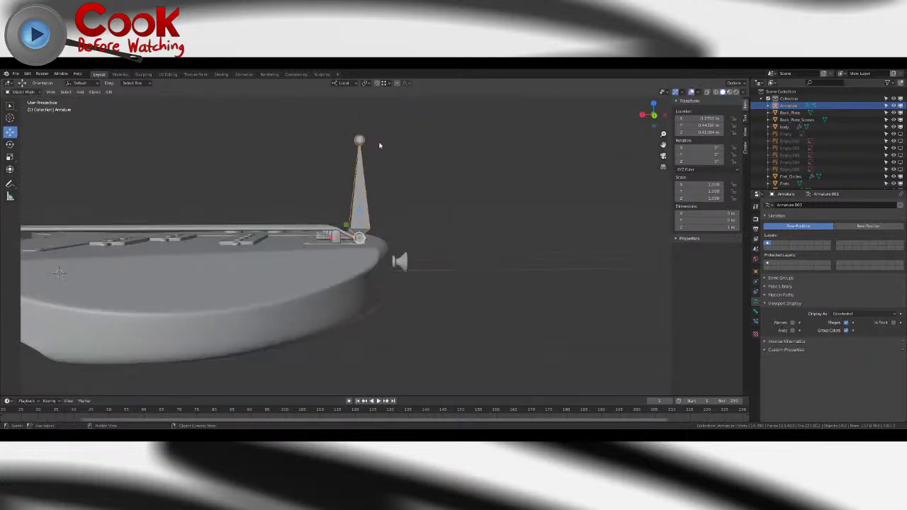
# - Shorten the bone in Edit Mode by moving its tip down towards the E string's saddle
pyautogui.press('Tab')
pyautogui.press('g')
pyautogui.moveTo(322, 192); pyautogui.dragTo(325, 215)
pyautogui.moveTo(325, 216); pyautogui.dragTo(311, 193, button='middle')
# - Display the armature in front of the mesh and show its bones as Stick
pyautogui.click(893, 323)
pyautogui.scroll(5, 446, 286)
pyautogui.moveTo(445, 286)
pyautogui.mouseDown(button='middle')
pyautogui.moveTo(470, 273)
pyautogui.moveTo(422, 280)
pyautogui.moveTo(434, 285)
pyautogui.mouseUp(button='middle')
pyautogui.click(855, 316)
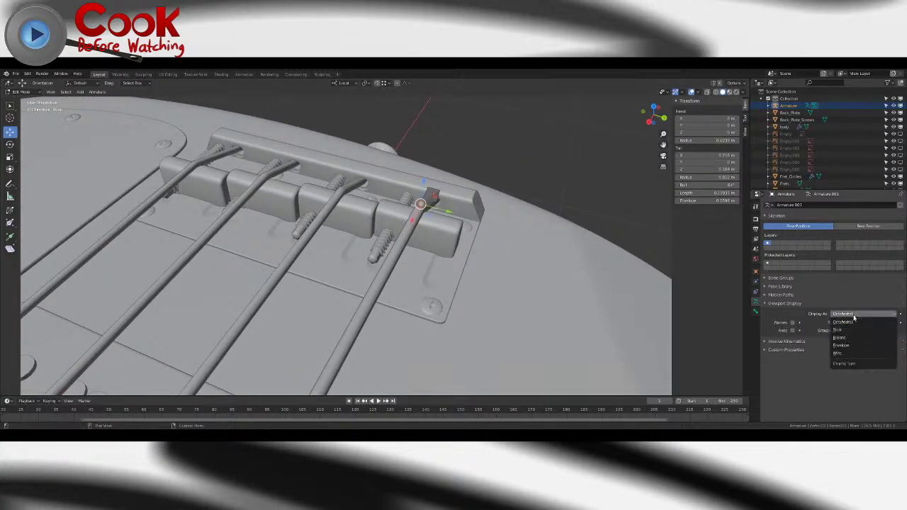
pyautogui.click(839, 330)
# - Move the bone's tip to the point where the E string bends over its saddle
pyautogui.moveTo(698, 275); pyautogui.dragTo(320, 145, button='middle')
pyautogui.scroll(3, 335, 186)
pyautogui.click(312, 158)
pyautogui.click(320, 143)
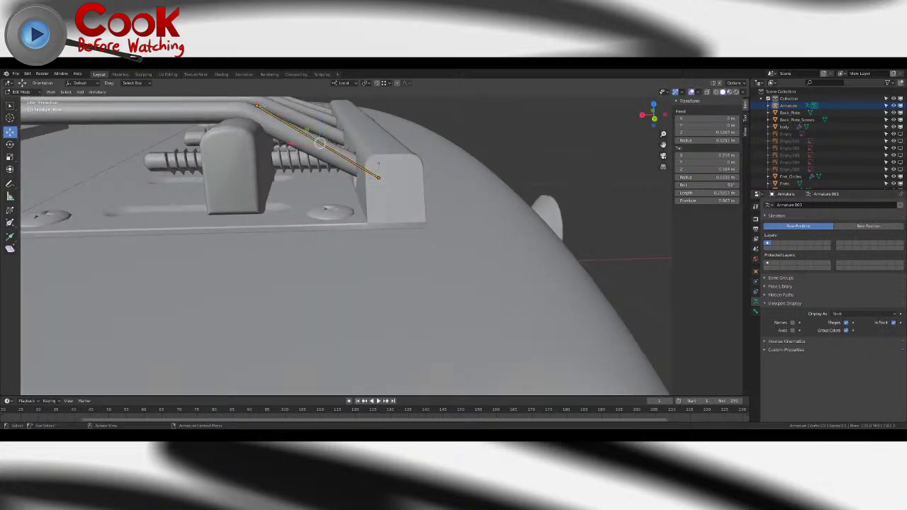
pyautogui.click(259, 108)
pyautogui.keyDown('shift'); pyautogui.moveTo(259, 108); pyautogui.dragTo(281, 138, button='middle'); pyautogui.keyUp('shift')
pyautogui.moveTo(269, 125); pyautogui.dragTo(249, 131)
pyautogui.moveTo(249, 131); pyautogui.dragTo(304, 169, button='middle')
# - Shift the bone's head and tip sideways so both ends lie inside the E string at the bridge
pyautogui.keyDown('shift'); pyautogui.moveTo(603, 288); pyautogui.dragTo(370, 185, button='middle'); pyautogui.keyUp('shift')
pyautogui.moveTo(457, 233); pyautogui.dragTo(421, 214, button='middle')
pyautogui.click(403, 180)
pyautogui.moveTo(426, 185); pyautogui.dragTo(431, 185)
pyautogui.click(431, 185)
pyautogui.click(388, 234)
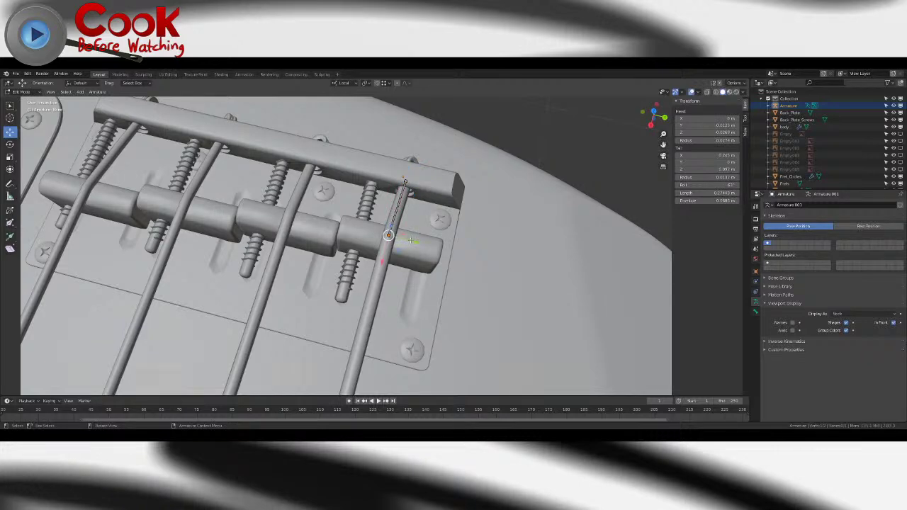
pyautogui.press('g')
pyautogui.moveTo(412, 240); pyautogui.dragTo(412, 240)
# - Fine-tune the bridge bone's head sideways in the string hole and its tip's height over the saddle
pyautogui.moveTo(413, 240); pyautogui.dragTo(219, 177, button='middle')
pyautogui.keyDown('shift'); pyautogui.moveTo(312, 85); pyautogui.dragTo(377, 211, button='middle'); pyautogui.keyUp('shift')
pyautogui.click(371, 269)
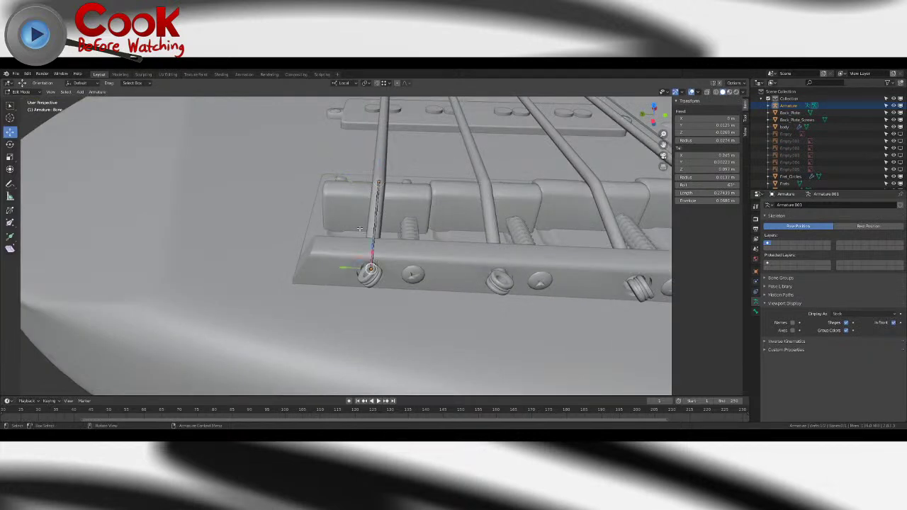
pyautogui.click(379, 182)
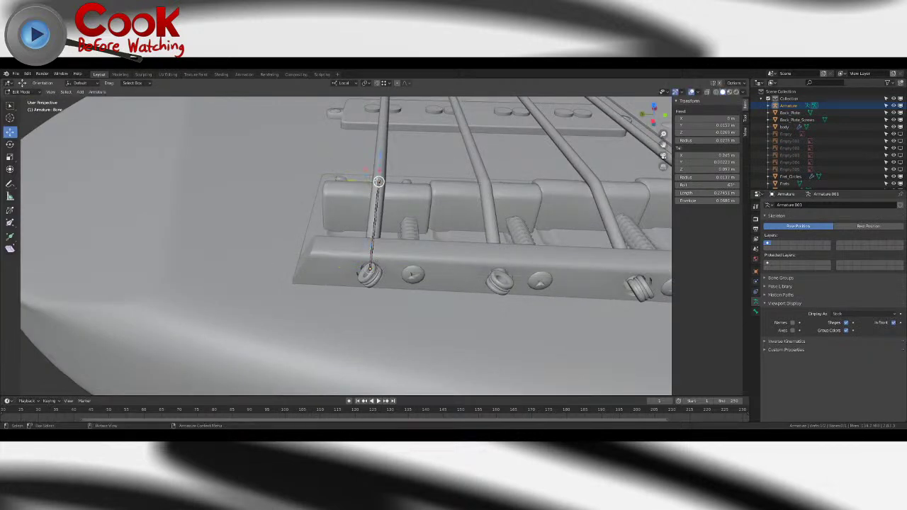
pyautogui.moveTo(379, 182); pyautogui.dragTo(368, 132, button='middle')
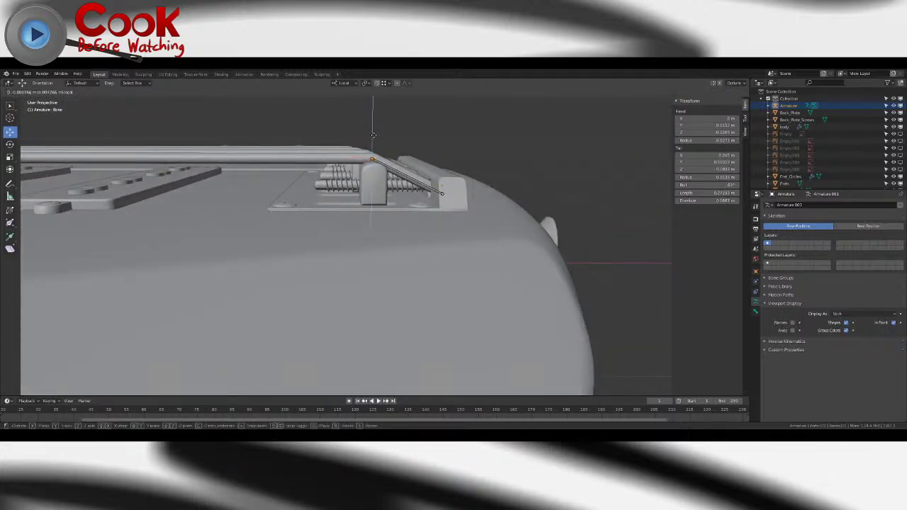
# - Extrude a second bone from the saddle and stretch it in the horizontal plane along the neck to the headstock
pyautogui.scroll(-4, 372, 136)
pyautogui.scroll(-5, 296, 186)
pyautogui.moveTo(301, 167); pyautogui.dragTo(478, 227, button='middle')
pyautogui.press('e')
pyautogui.rightClick(135, 219)
pyautogui.scroll(-3, 383, 246)
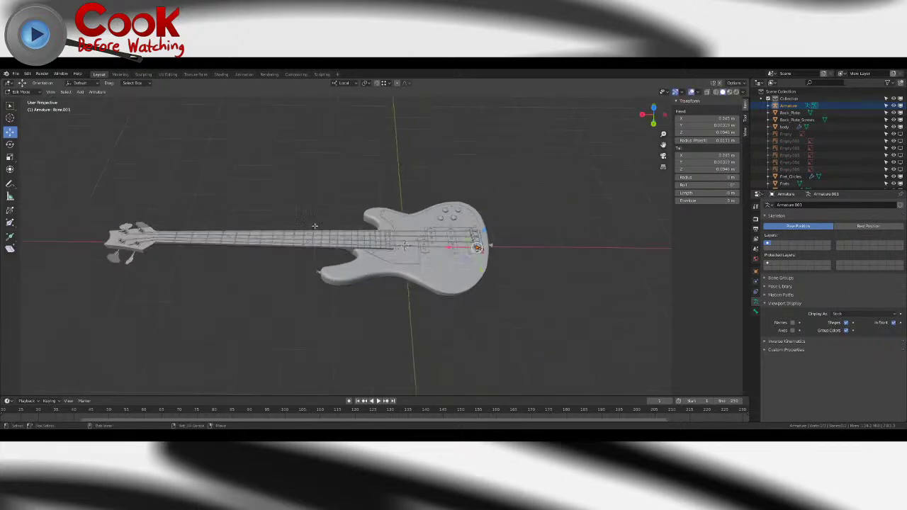
pyautogui.keyDown('shift'); pyautogui.moveTo(389, 248); pyautogui.dragTo(524, 275, button='middle'); pyautogui.keyUp('shift')
pyautogui.press('g')
pyautogui.hotkey('shift', 'z')
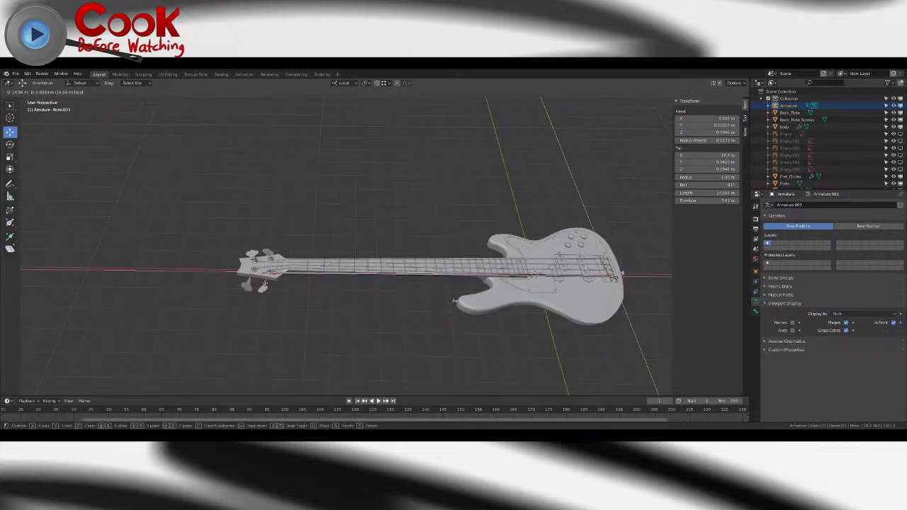
pyautogui.click(199, 271)
# - Bring the second bone's tip onto the E string and slide it along X to the bend at the nut
pyautogui.moveTo(198, 271); pyautogui.dragTo(347, 272, button='middle')
pyautogui.scroll(5, 407, 297)
pyautogui.moveTo(407, 298); pyautogui.dragTo(410, 241, button='middle')
pyautogui.scroll(8, 383, 277)
pyautogui.scroll(4, 389, 237)
pyautogui.moveTo(515, 176); pyautogui.dragTo(363, 138)
pyautogui.moveTo(363, 138); pyautogui.dragTo(368, 186, button='middle')
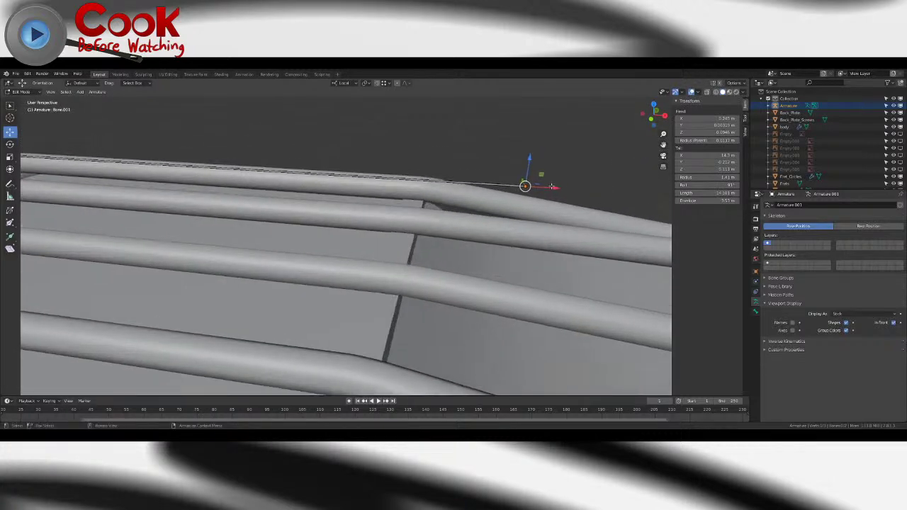
pyautogui.press('g')
pyautogui.press('x')
pyautogui.moveTo(442, 187); pyautogui.dragTo(437, 187)
# - Centre the second bone's tip within the E string's cross-section at the nut, keeping its X position
pyautogui.moveTo(437, 187); pyautogui.dragTo(560, 213, button='middle')
pyautogui.moveTo(376, 221); pyautogui.dragTo(391, 177, button='middle')
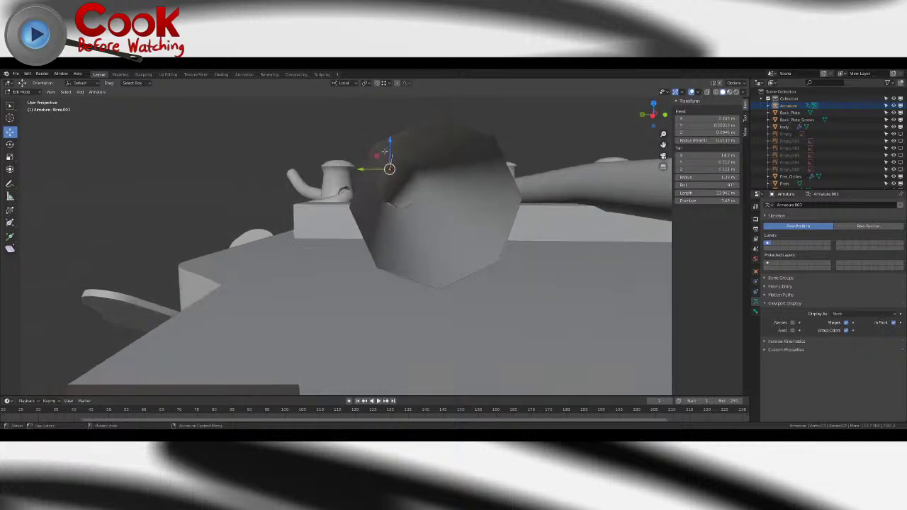
pyautogui.press('g')
pyautogui.hotkey('shift', 'x')
pyautogui.moveTo(388, 172); pyautogui.dragTo(387, 171)
# - Extrude a third bone from the nut along the E string and place its tip at the tuning peg
pyautogui.moveTo(387, 173); pyautogui.dragTo(361, 234, button='middle')
pyautogui.press('g')
pyautogui.click(175, 262)
pyautogui.scroll(1, 355, 298)
pyautogui.moveTo(361, 232); pyautogui.dragTo(368, 224)
pyautogui.moveTo(368, 223)
pyautogui.mouseDown(button='middle')
pyautogui.moveTo(390, 193)
pyautogui.moveTo(365, 219)
pyautogui.moveTo(369, 232)
pyautogui.mouseUp(button='middle')
pyautogui.scroll(4, 379, 213)
pyautogui.press('g')
pyautogui.hotkey('shift', 'z')
pyautogui.moveTo(335, 192); pyautogui.dragTo(335, 191)
pyautogui.moveTo(335, 191); pyautogui.dragTo(402, 193, button='middle')
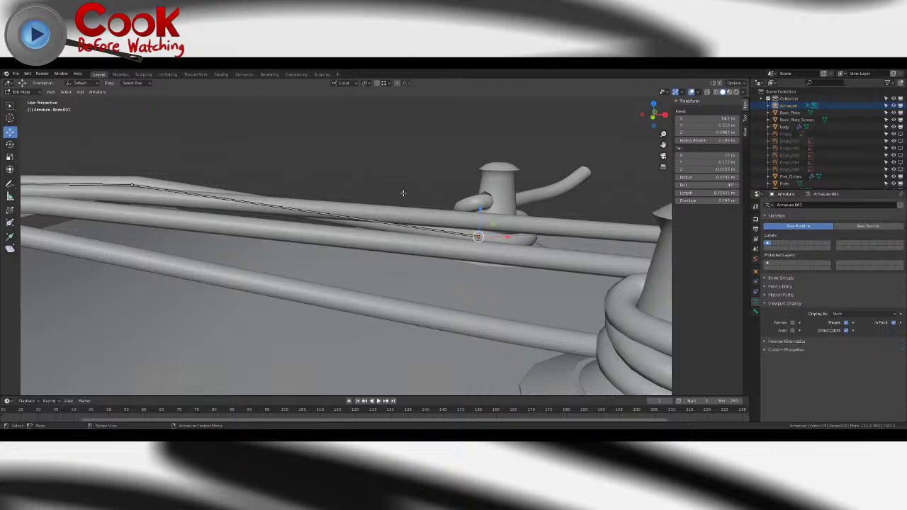
# - Check in Object Mode how the bone chain follows the E string around the nut and headstock
pyautogui.moveTo(464, 209); pyautogui.dragTo(462, 239, button='middle')
pyautogui.scroll(-5, 462, 239)
pyautogui.keyDown('shift'); pyautogui.moveTo(286, 226); pyautogui.dragTo(383, 245, button='middle'); pyautogui.keyUp('shift')
pyautogui.scroll(5, 383, 245)
pyautogui.press('Tab')
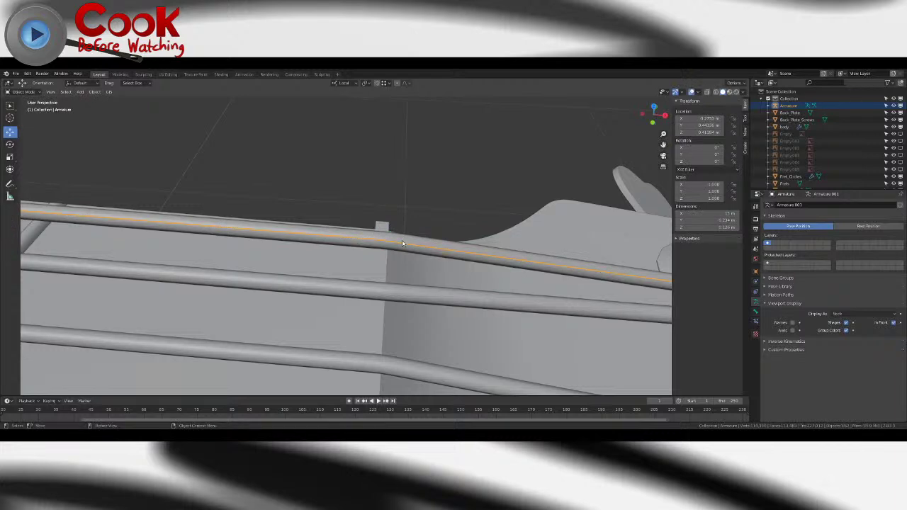
pyautogui.moveTo(403, 243); pyautogui.dragTo(397, 300, button='middle')
pyautogui.scroll(-4, 397, 301)
pyautogui.moveTo(347, 262)
pyautogui.mouseDown(button='middle')
pyautogui.moveTo(335, 301)
pyautogui.moveTo(343, 244)
pyautogui.mouseUp(button='middle')
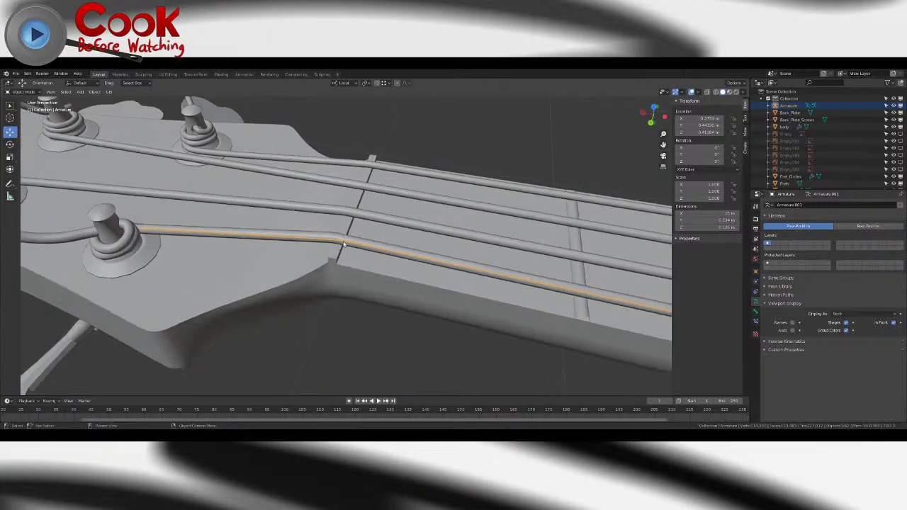
# - Rename the bone between the nut and the tuning peg as Holder_Top
pyautogui.click(342, 241)
pyautogui.click(344, 245)
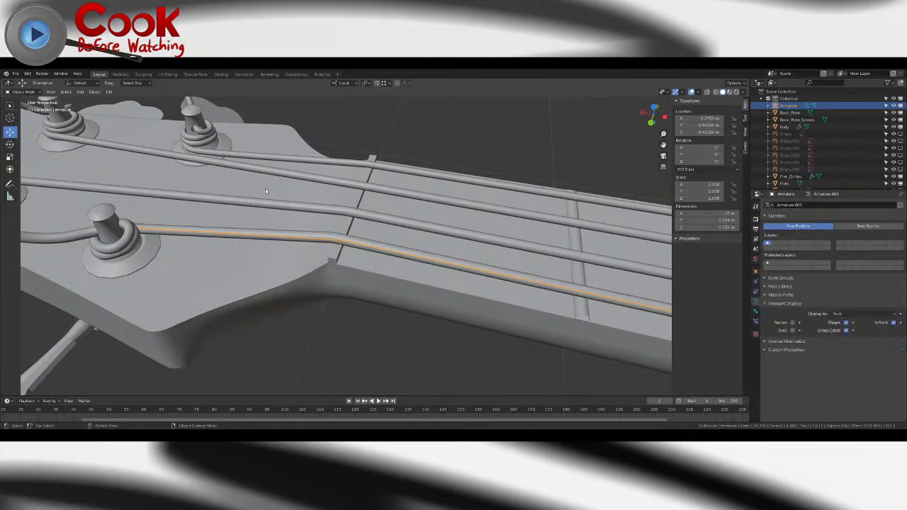
pyautogui.press('Tab')
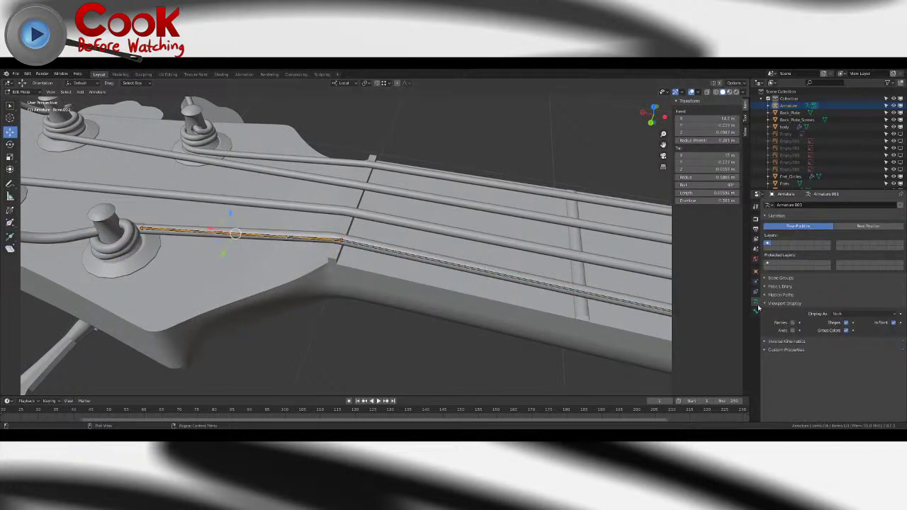
pyautogui.click(755, 309)
pyautogui.click(788, 206)
pyautogui.write('Holder_Top')
pyautogui.press('Return')
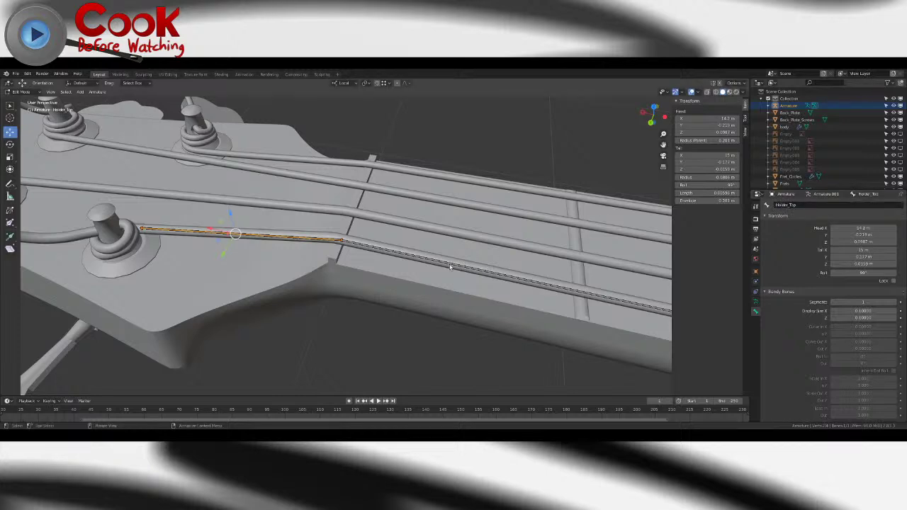
# - Rename the short bone at the bridge as Holder_Bottom
pyautogui.scroll(-9, 467, 262)
pyautogui.keyDown('shift'); pyautogui.moveTo(467, 262); pyautogui.dragTo(170, 206, button='middle'); pyautogui.keyUp('shift')
pyautogui.keyDown('shift'); pyautogui.moveTo(666, 304); pyautogui.dragTo(456, 268, button='middle'); pyautogui.keyUp('shift')
pyautogui.scroll(2, 456, 269)
pyautogui.scroll(4, 456, 269)
pyautogui.click(358, 265)
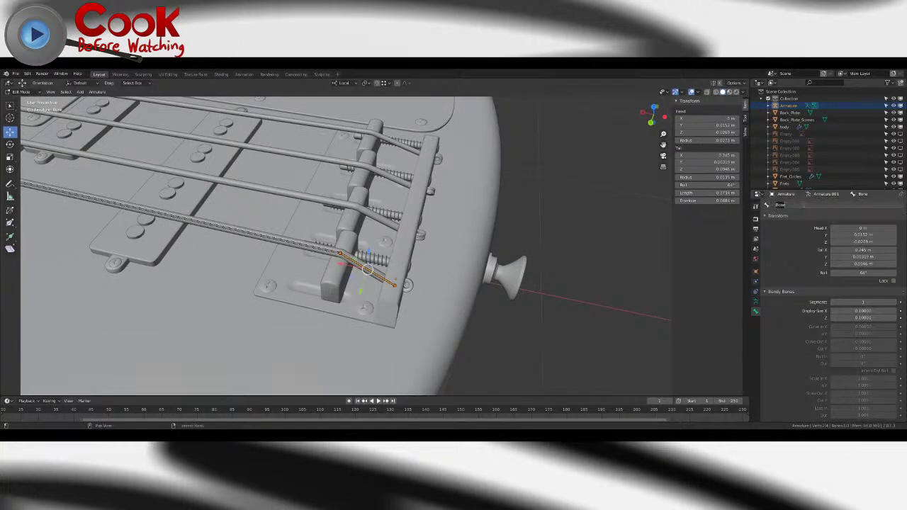
pyautogui.click(803, 204)
pyautogui.write('Holder Bottom')
pyautogui.press('Return')
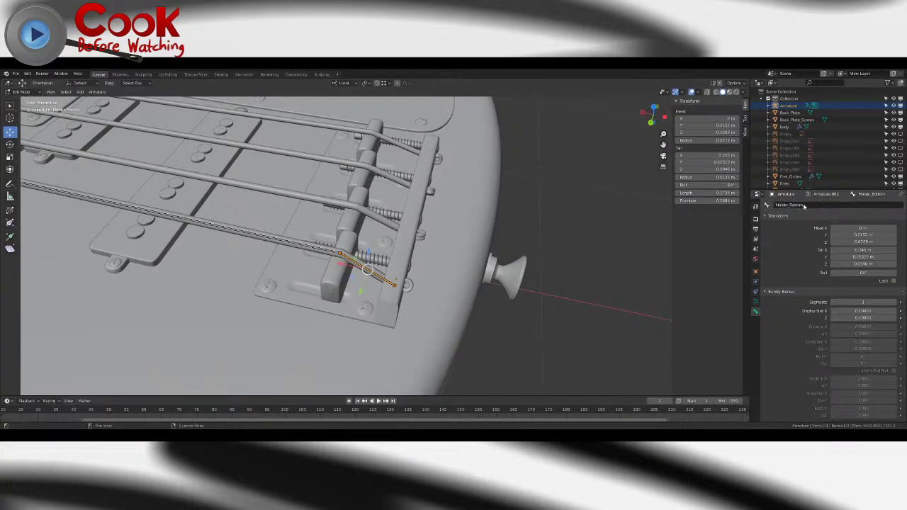
# - Rename the long string bone as Bend.001 in Pose Mode and increase its Bendy Bones segments
pyautogui.click(21, 92)
pyautogui.click(34, 115)
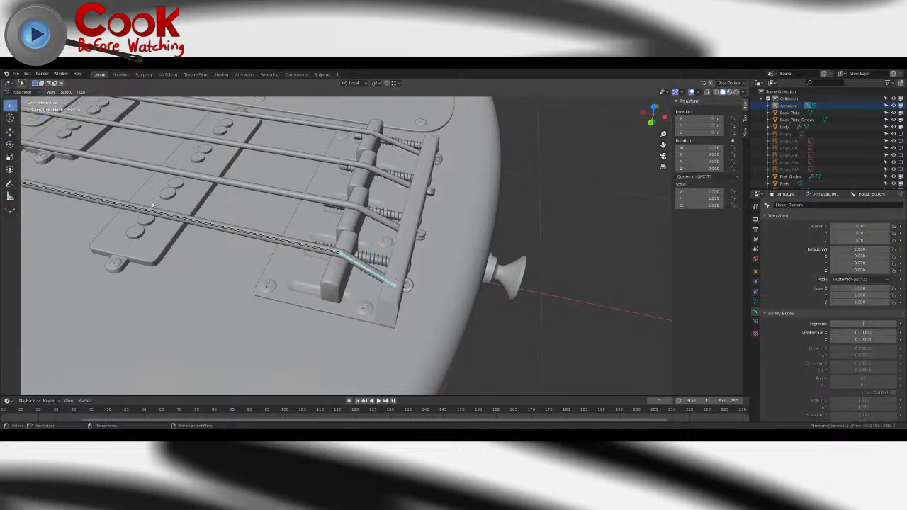
pyautogui.click(193, 224)
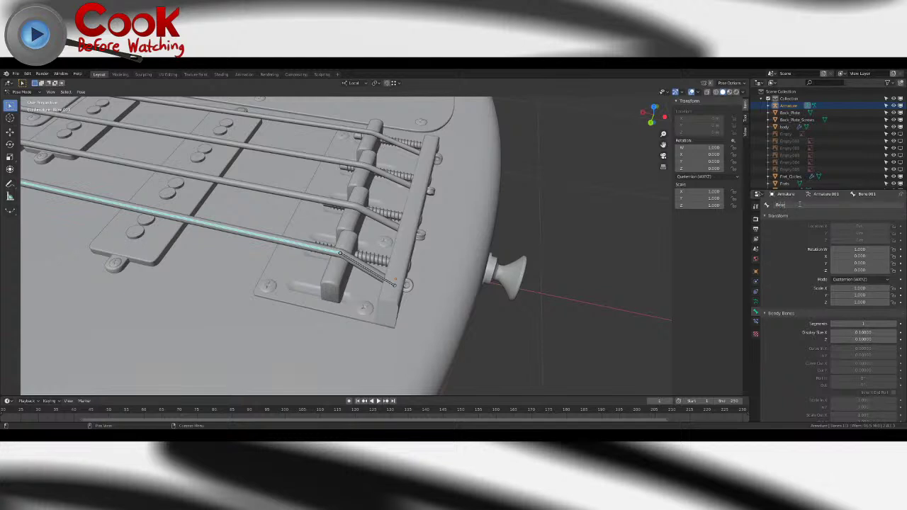
pyautogui.write('d')
pyautogui.press('Return')
pyautogui.press('Return')
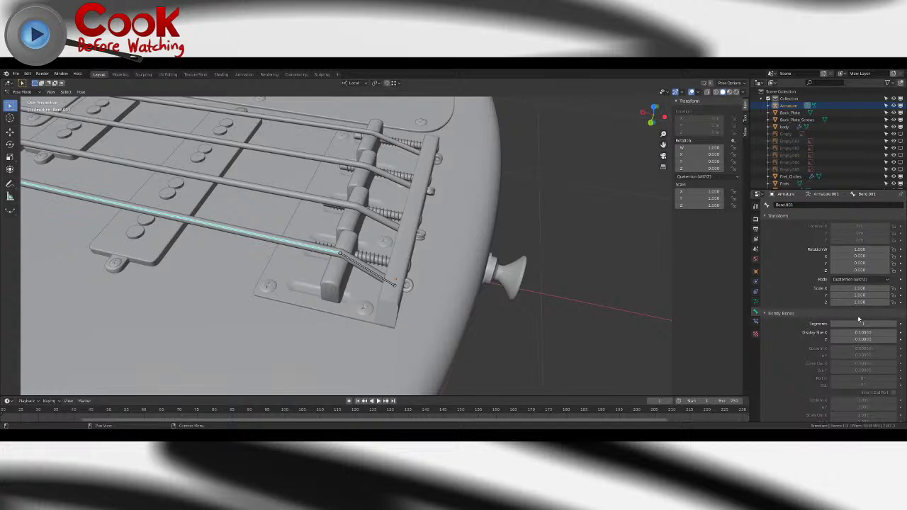
pyautogui.click(891, 324)
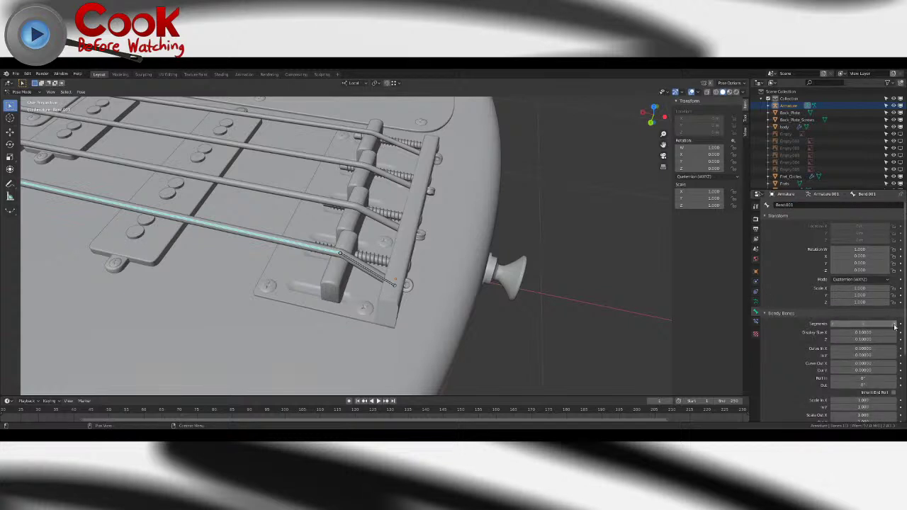
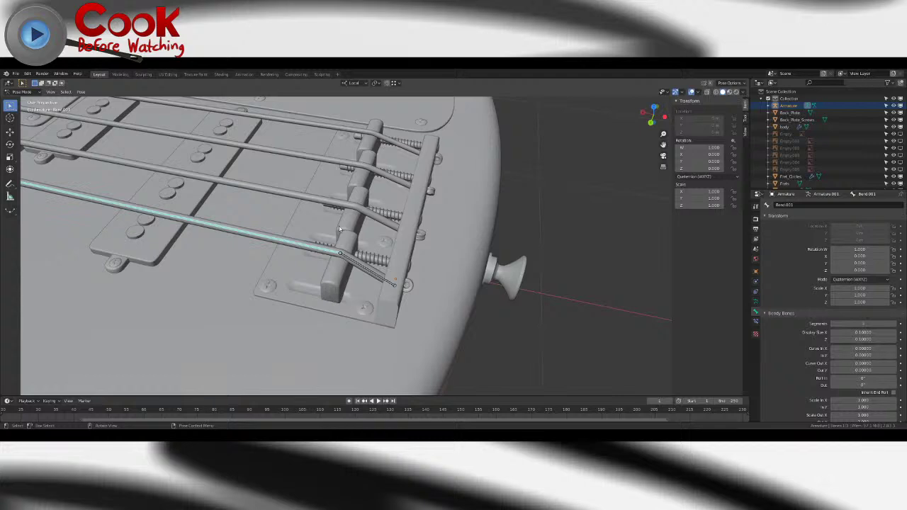
# - Subdivide the long Bend.001 bone three times in Edit Mode to split it into equal bones
pyautogui.moveTo(341, 229); pyautogui.dragTo(321, 279, button='middle')
pyautogui.scroll(-4, 420, 306)
pyautogui.click(21, 91)
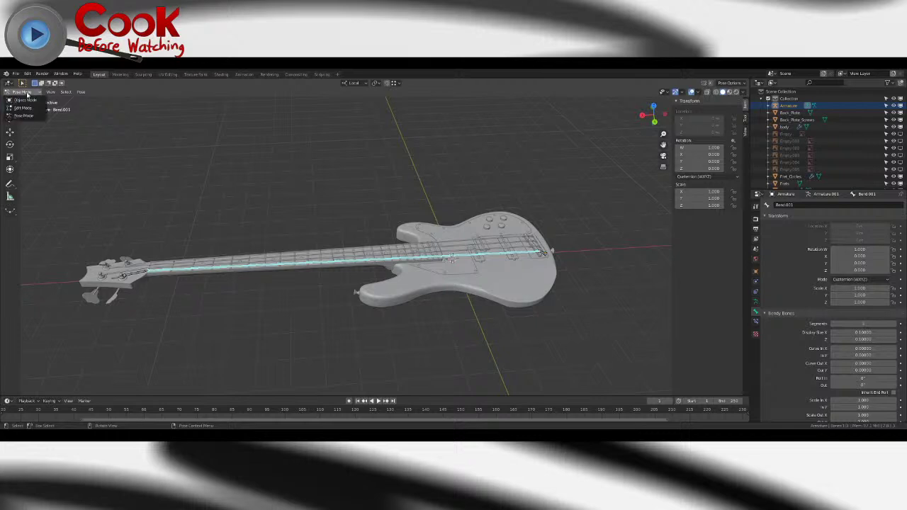
pyautogui.click(25, 99)
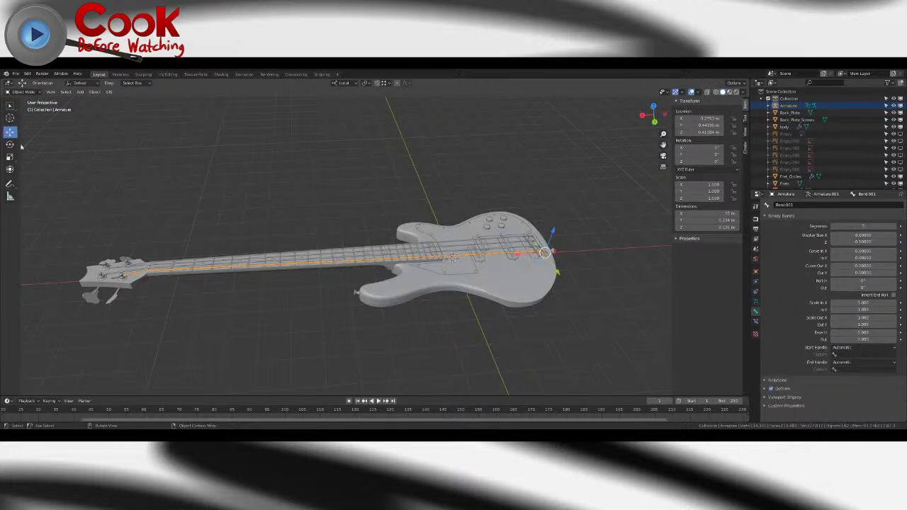
pyautogui.scroll(3, 290, 275)
pyautogui.click(21, 91)
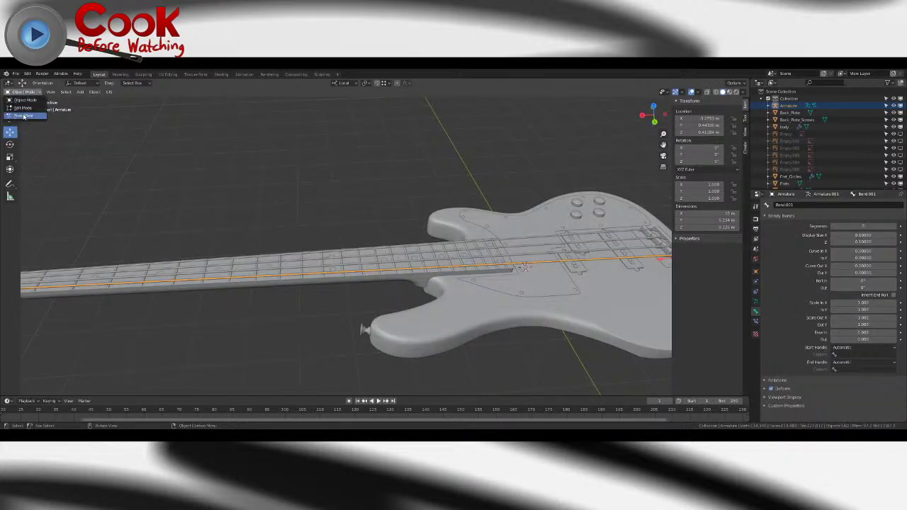
pyautogui.click(25, 107)
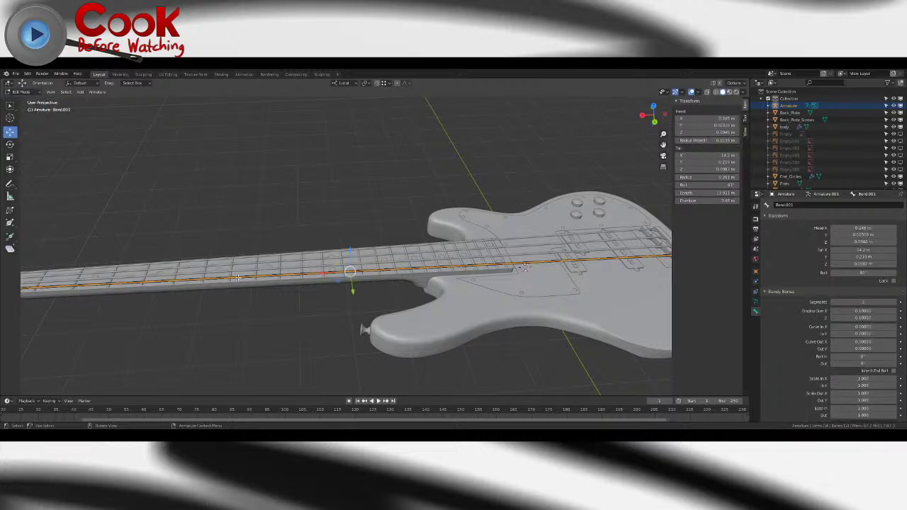
pyautogui.moveTo(362, 289)
pyautogui.mouseDown(button='middle')
pyautogui.moveTo(312, 290)
pyautogui.moveTo(358, 303)
pyautogui.moveTo(348, 300)
pyautogui.mouseUp(button='middle')
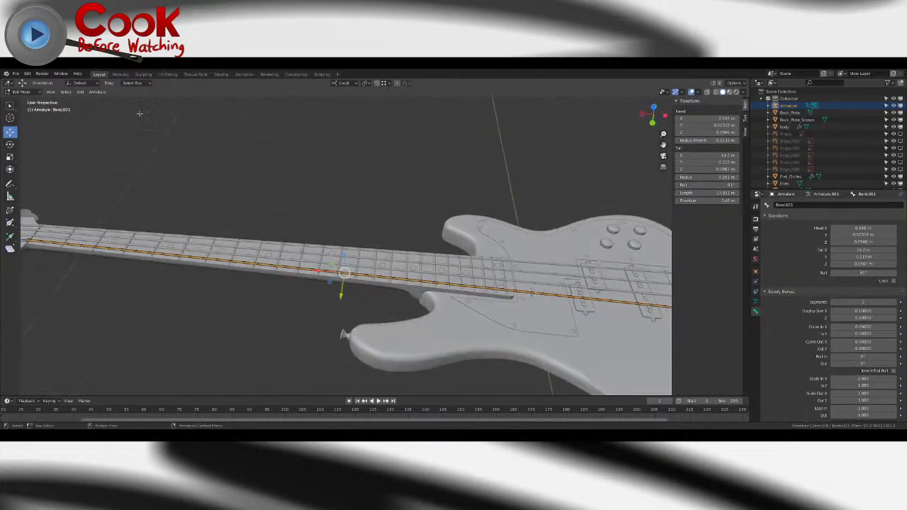
pyautogui.click(96, 91)
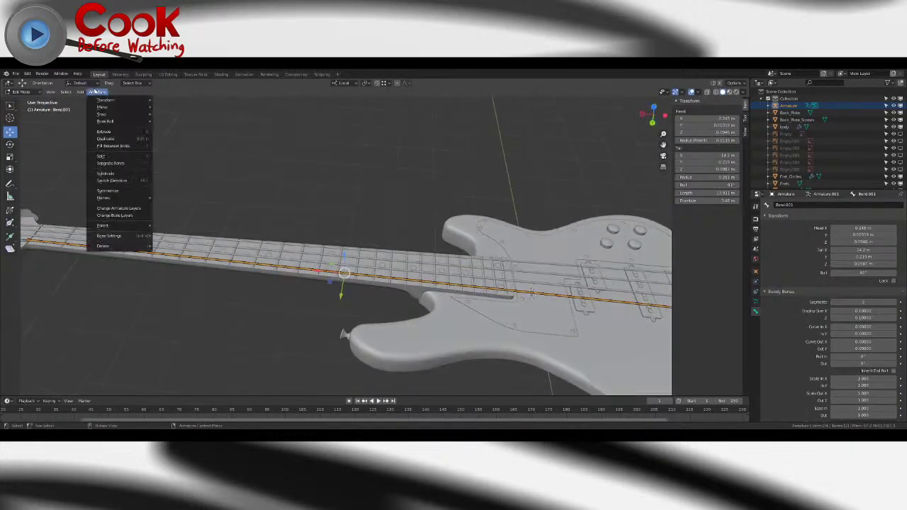
pyautogui.click(121, 175)
pyautogui.click(95, 91)
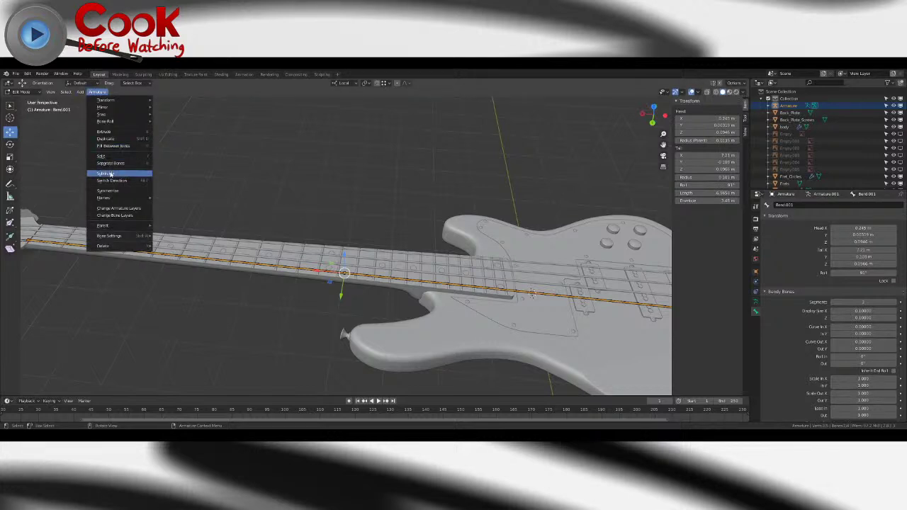
pyautogui.click(119, 174)
pyautogui.click(97, 92)
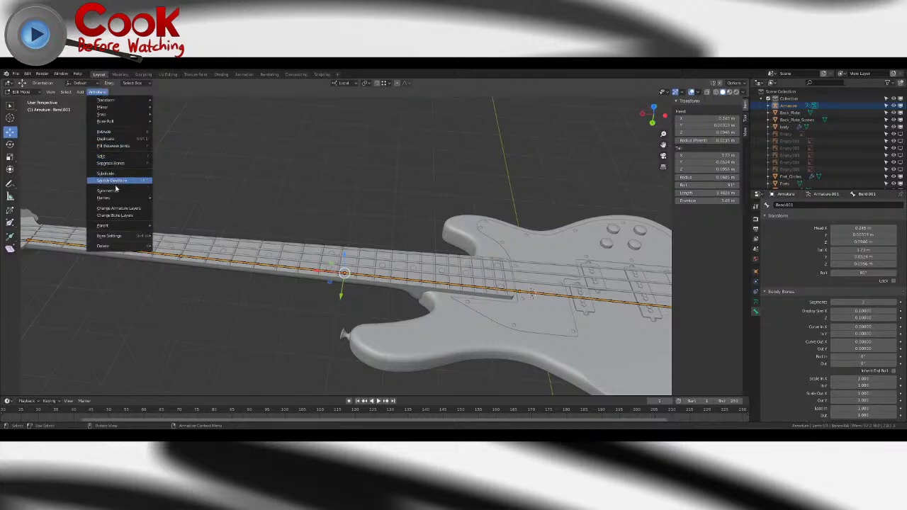
pyautogui.click(115, 175)
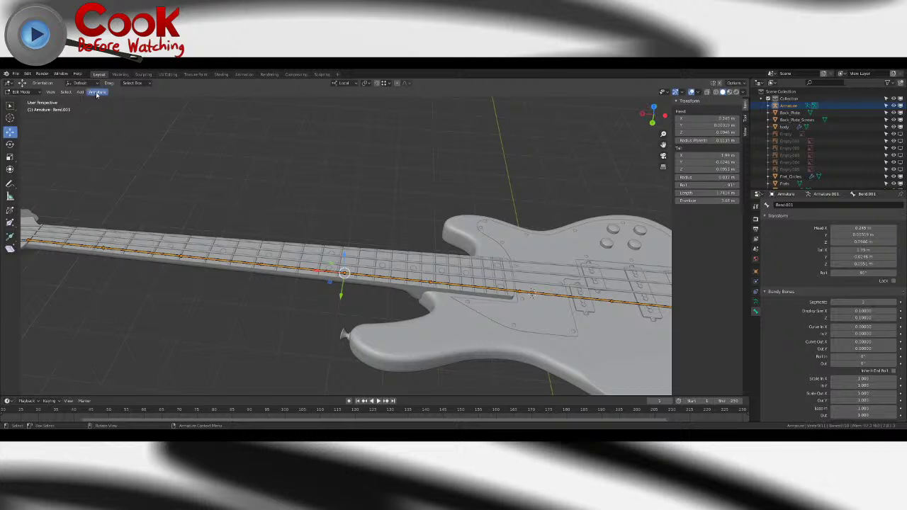
pyautogui.click(97, 93)
pyautogui.click(108, 191)
pyautogui.press('a')
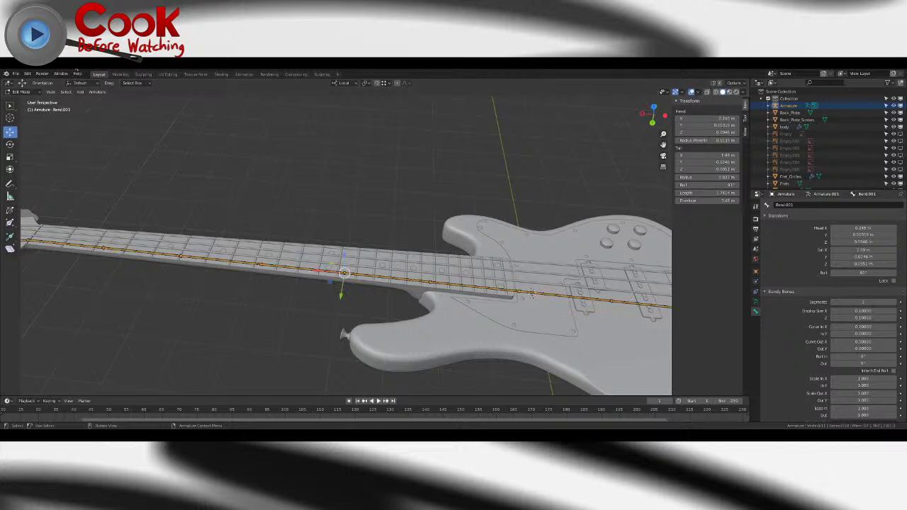
# - Subdivide the selected E string bones four more times to split the chain into much shorter bones
pyautogui.click(98, 92)
pyautogui.click(124, 175)
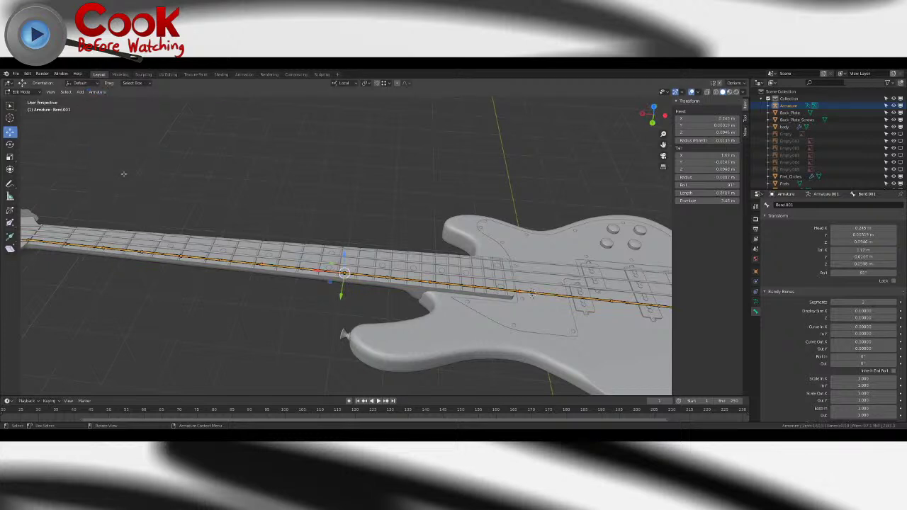
pyautogui.click(97, 92)
pyautogui.click(114, 174)
pyautogui.click(104, 92)
pyautogui.click(117, 173)
pyautogui.moveTo(311, 195); pyautogui.dragTo(317, 212, button='middle')
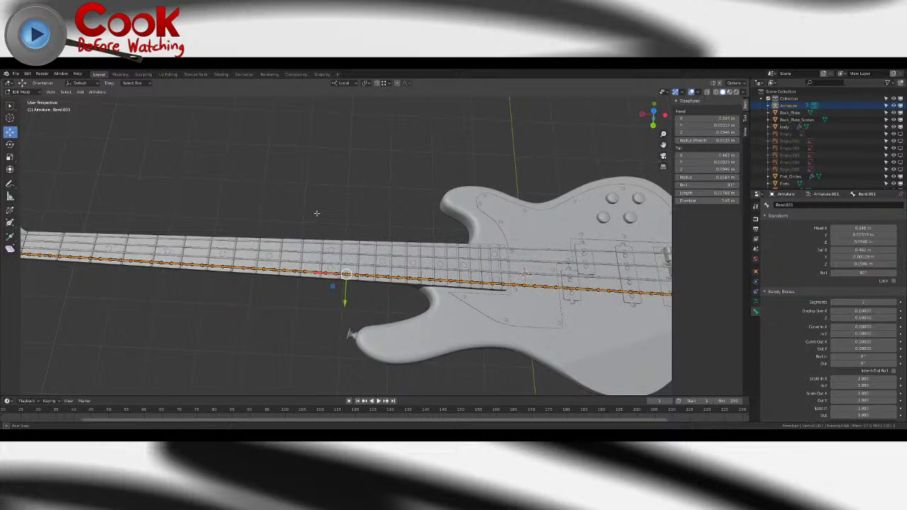
pyautogui.click(98, 92)
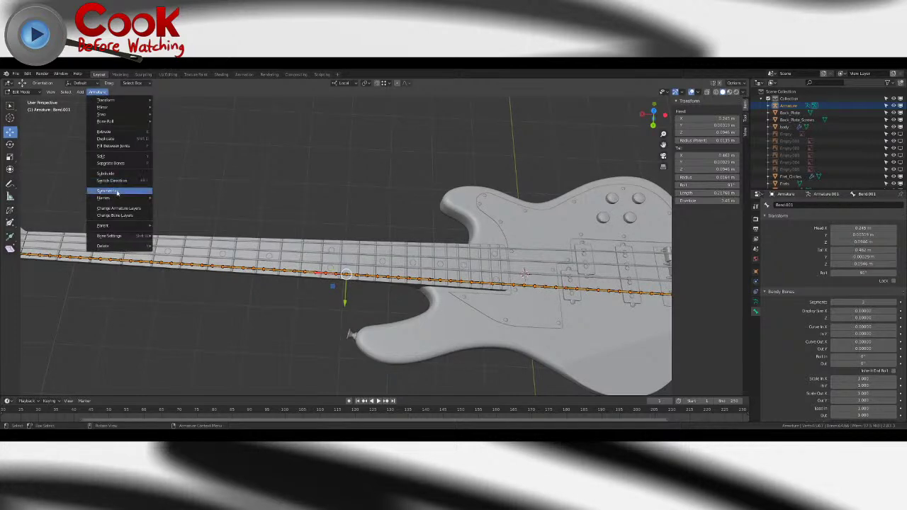
pyautogui.click(119, 174)
# - Examine the subdivided E string chain by selecting individual short bones from the nut along the fretboard
pyautogui.moveTo(349, 245); pyautogui.dragTo(283, 242, button='middle')
pyautogui.press('Tab')
pyautogui.press('Tab')
pyautogui.moveTo(344, 247); pyautogui.dragTo(315, 222, button='middle')
pyautogui.scroll(6, 315, 222)
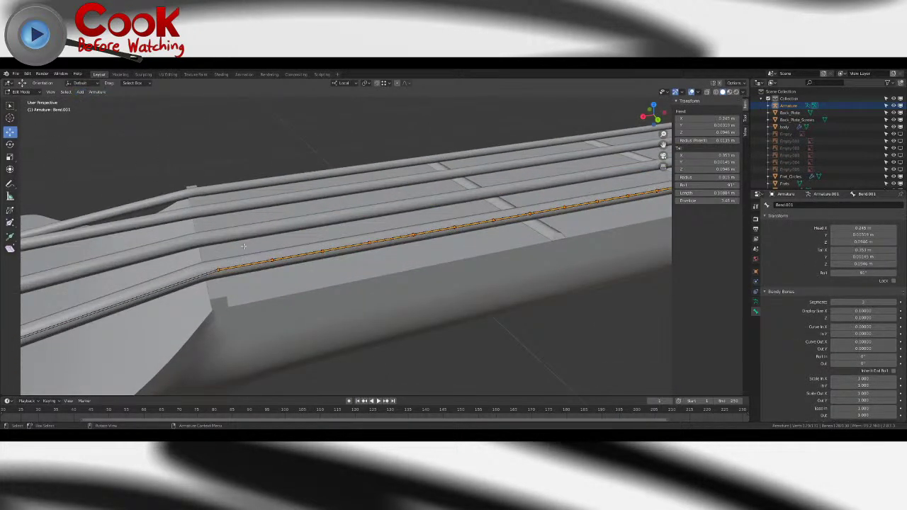
pyautogui.press('Tab')
pyautogui.press('Tab')
pyautogui.click(99, 92)
pyautogui.click(243, 265)
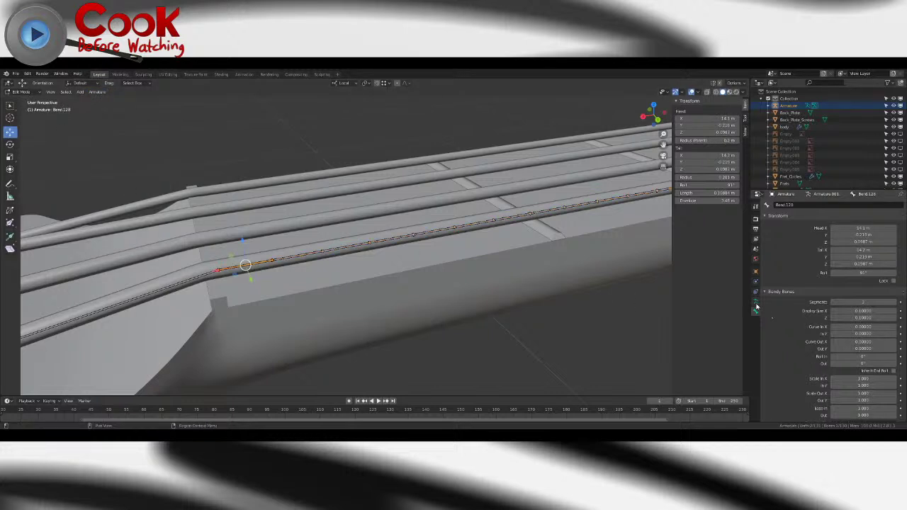
pyautogui.click(299, 255)
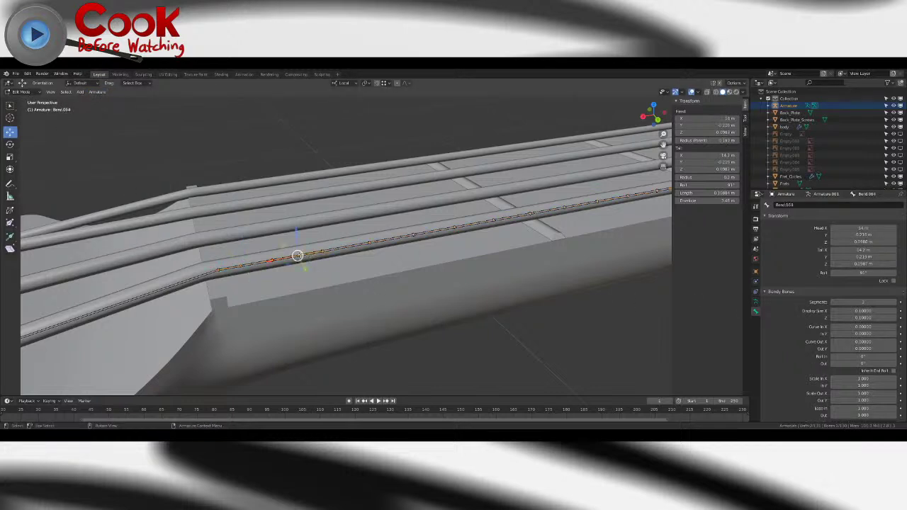
pyautogui.click(345, 247)
pyautogui.click(599, 200)
pyautogui.click(614, 201)
pyautogui.keyDown('shift'); pyautogui.moveTo(614, 202); pyautogui.dragTo(417, 267, button='middle'); pyautogui.keyUp('shift')
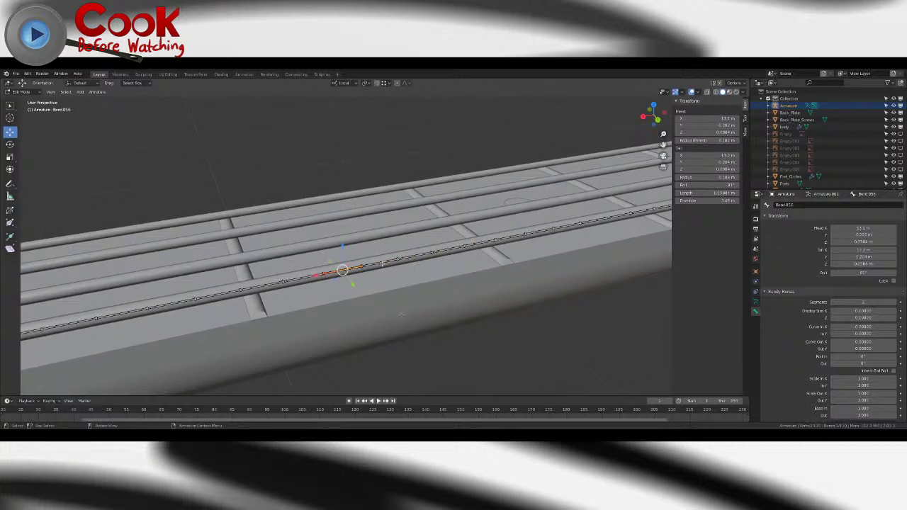
pyautogui.click(426, 256)
pyautogui.click(447, 251)
pyautogui.click(570, 226)
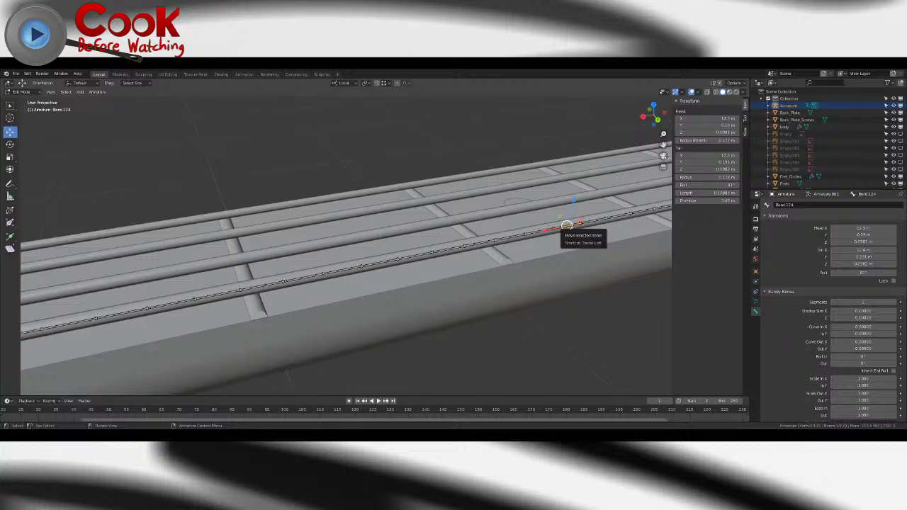
pyautogui.moveTo(471, 272); pyautogui.dragTo(450, 283, button='middle')
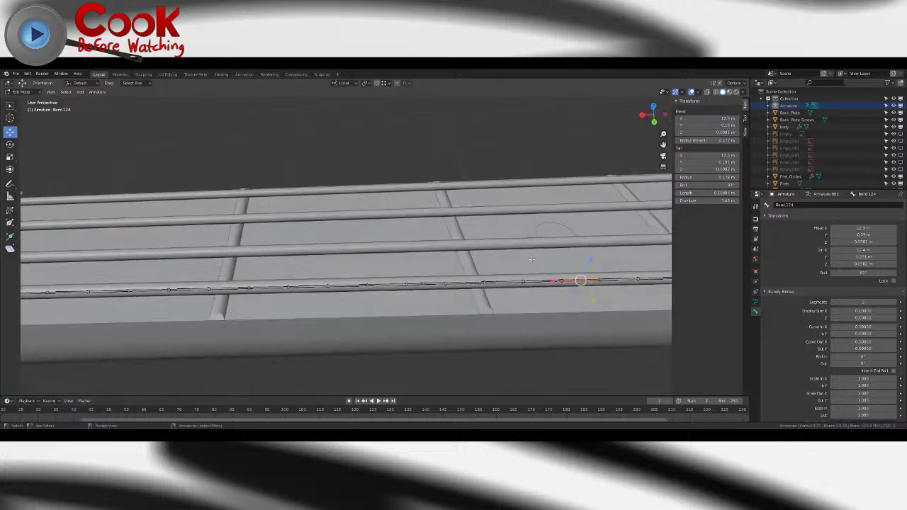
# - Leave Edit Mode, reselect the armature around the bridge and switch it to Pose Mode
pyautogui.scroll(-5, 451, 283)
pyautogui.click(31, 96)
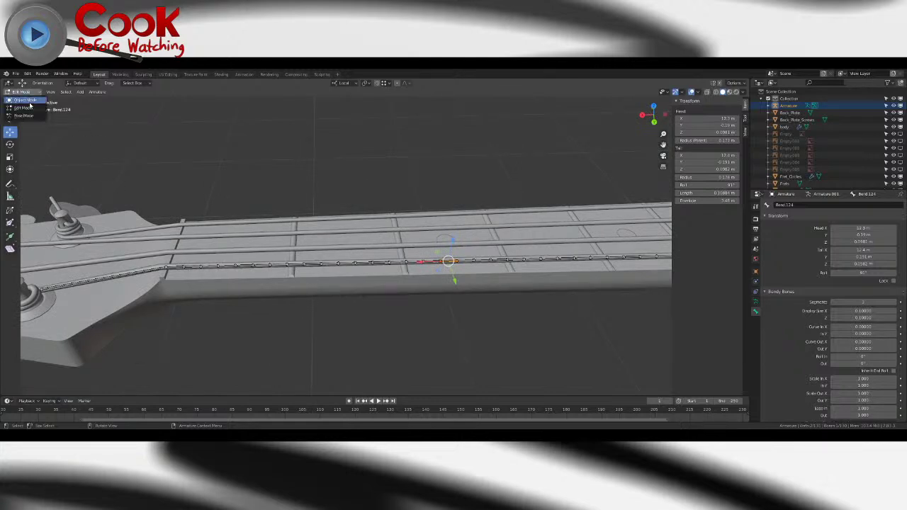
pyautogui.click(31, 104)
pyautogui.click(180, 270)
pyautogui.scroll(-7, 209, 265)
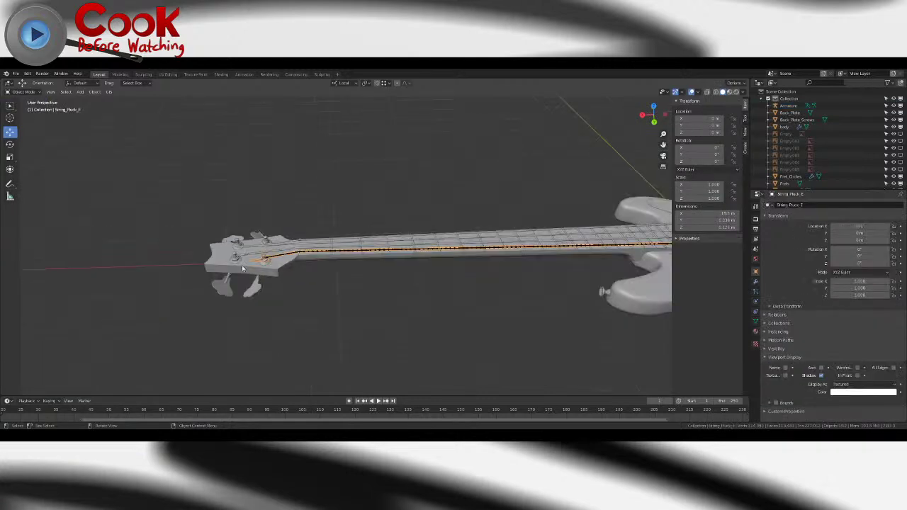
pyautogui.keyDown('shift'); pyautogui.moveTo(439, 268); pyautogui.dragTo(200, 272, button='middle'); pyautogui.keyUp('shift')
pyautogui.moveTo(472, 277); pyautogui.dragTo(377, 242, button='middle')
pyautogui.scroll(4, 397, 269)
pyautogui.scroll(2, 377, 241)
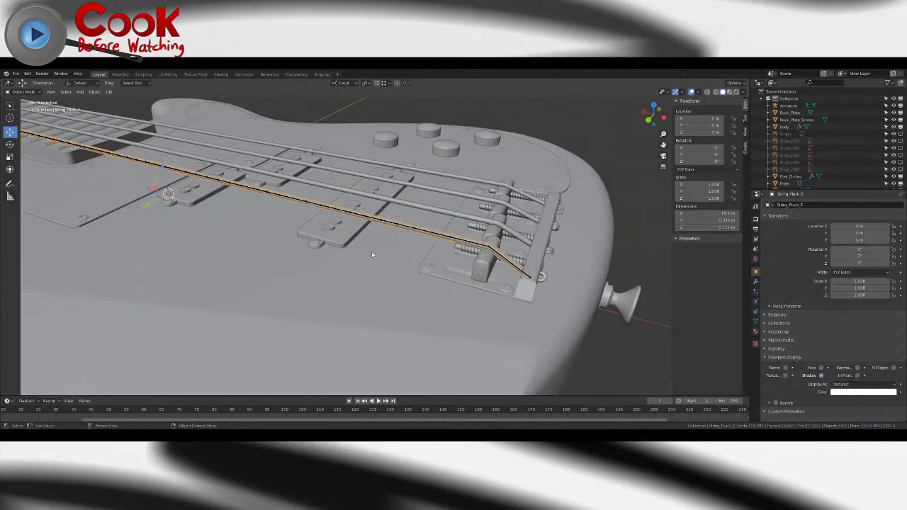
pyautogui.click(386, 222)
pyautogui.click(412, 232)
pyautogui.click(406, 230)
pyautogui.scroll(5, 407, 237)
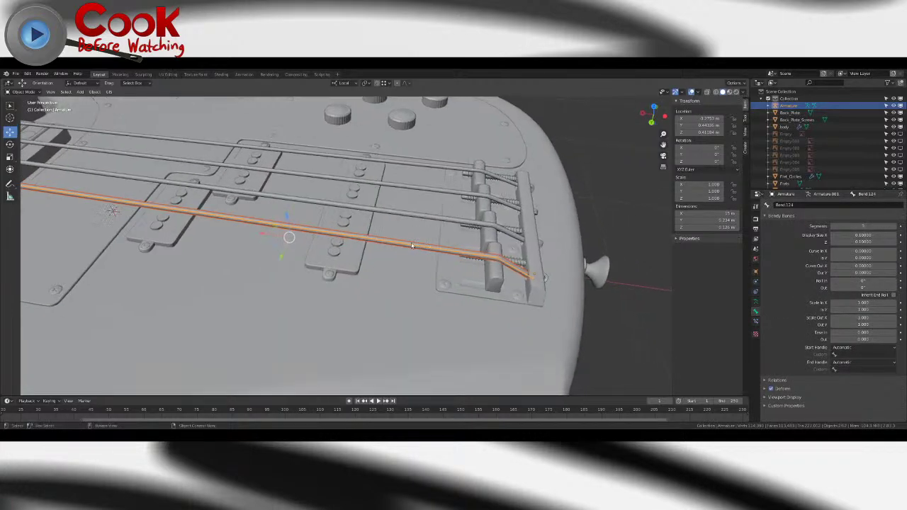
pyautogui.scroll(-4, 410, 243)
pyautogui.press('Tab')
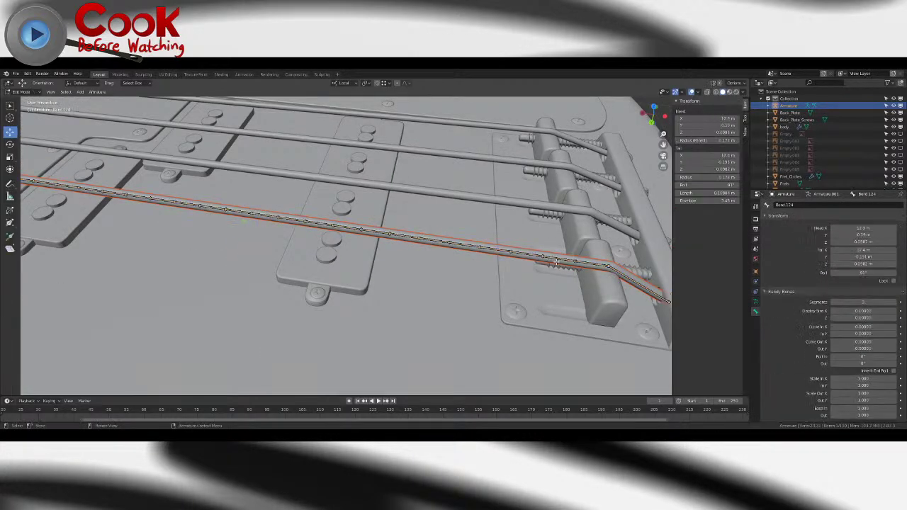
pyautogui.click(544, 257)
pyautogui.moveTo(277, 126); pyautogui.dragTo(244, 131, button='middle')
pyautogui.click(17, 92)
pyautogui.click(21, 116)
# - Display the armature as B-Bone, try rotating a short string bone near the bridge and undo the rotation
pyautogui.click(755, 301)
pyautogui.click(864, 314)
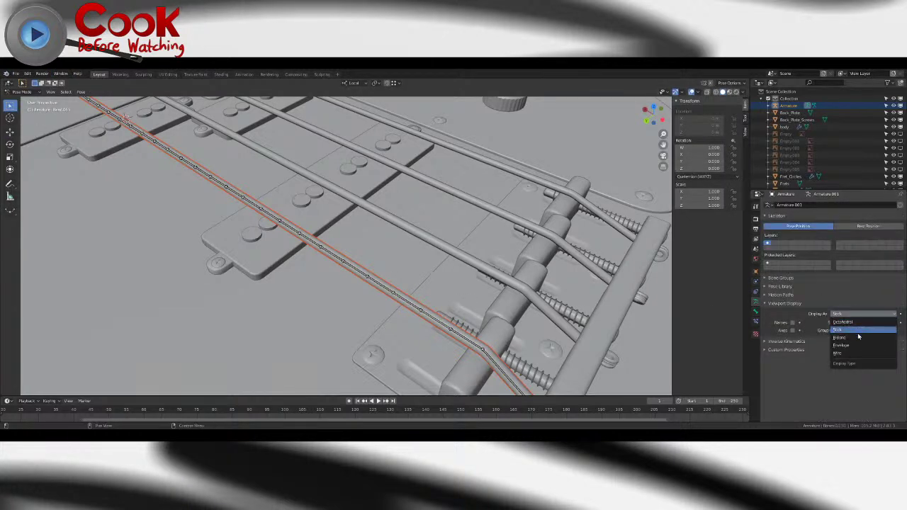
pyautogui.click(858, 337)
pyautogui.moveTo(457, 317); pyautogui.dragTo(325, 281, button='middle')
pyautogui.click(318, 274)
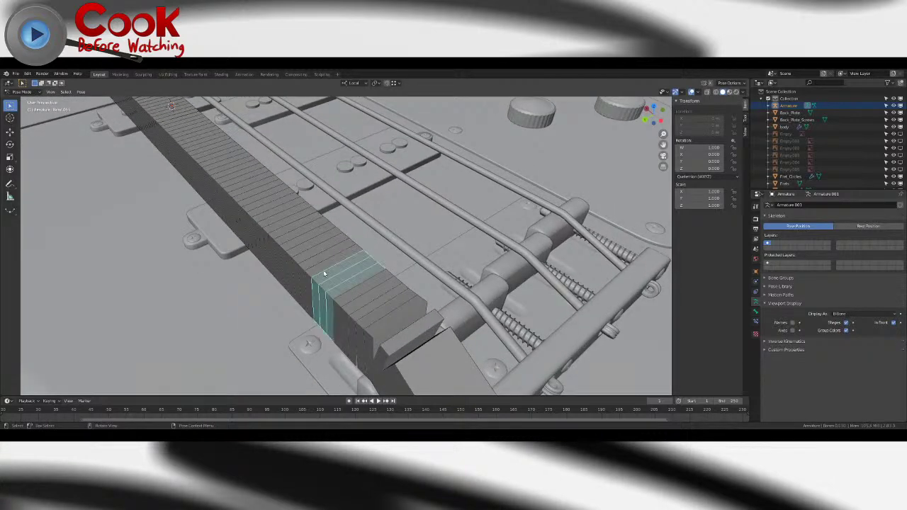
pyautogui.click(10, 144)
pyautogui.moveTo(352, 325); pyautogui.dragTo(306, 240)
pyautogui.click(305, 241)
pyautogui.moveTo(314, 287); pyautogui.dragTo(279, 281)
pyautogui.hotkey('ctrl', 'z')
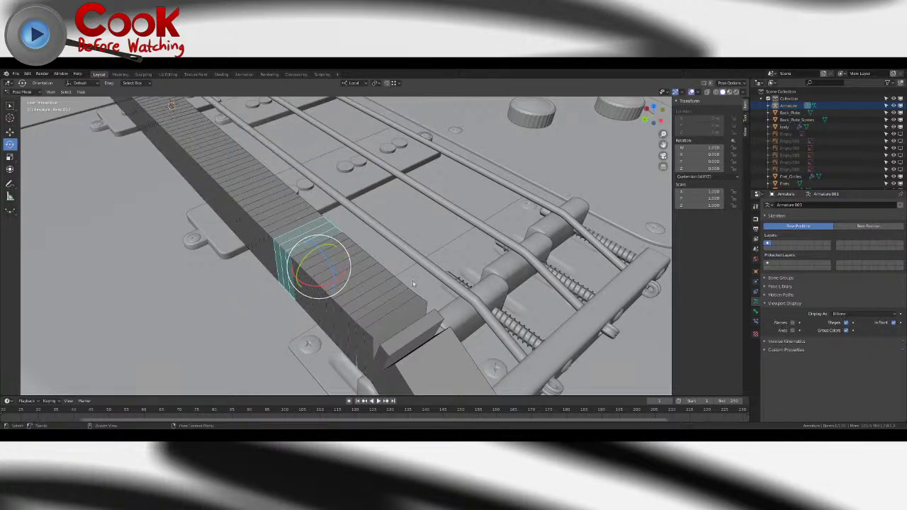
# - Set the armature's viewport display to Octahedral and select the string bone next to the nut
pyautogui.click(846, 315)
pyautogui.click(850, 324)
pyautogui.scroll(3, 369, 297)
pyautogui.moveTo(368, 297)
pyautogui.mouseDown(button='middle')
pyautogui.moveTo(420, 323)
pyautogui.moveTo(482, 325)
pyautogui.moveTo(298, 247)
pyautogui.moveTo(437, 248)
pyautogui.mouseUp(button='middle')
pyautogui.scroll(-6, 485, 327)
pyautogui.scroll(2, 288, 246)
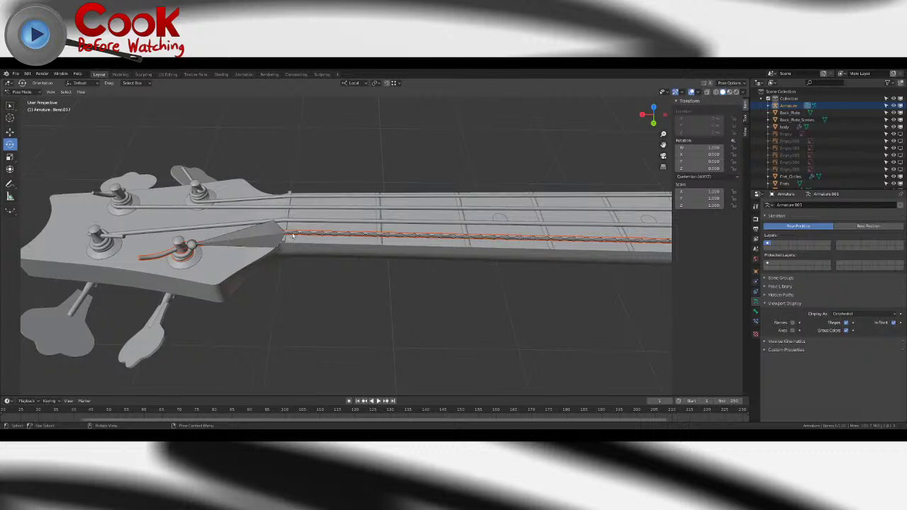
pyautogui.click(292, 236)
# - Add a NURBS path curve in Object Mode
pyautogui.click(21, 92)
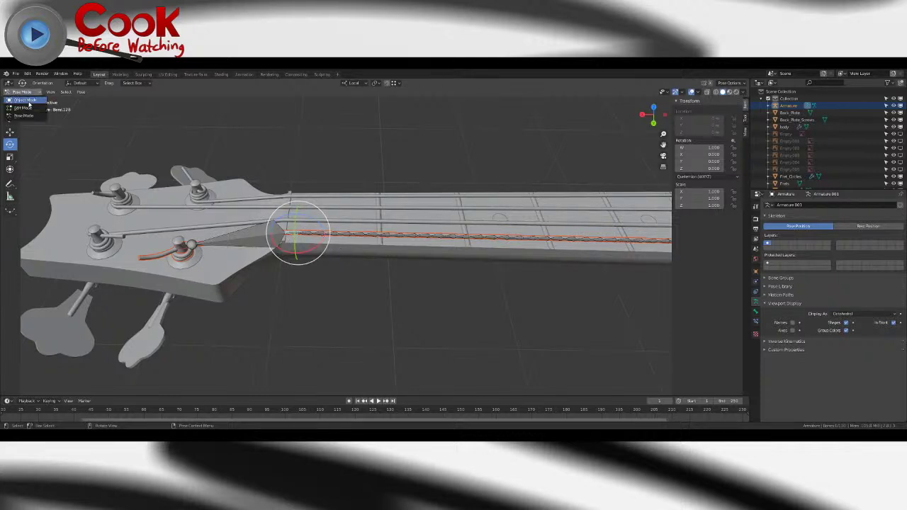
pyautogui.click(25, 98)
pyautogui.click(92, 92)
pyautogui.moveTo(80, 93)
pyautogui.moveTo(90, 107)
pyautogui.click(155, 139)
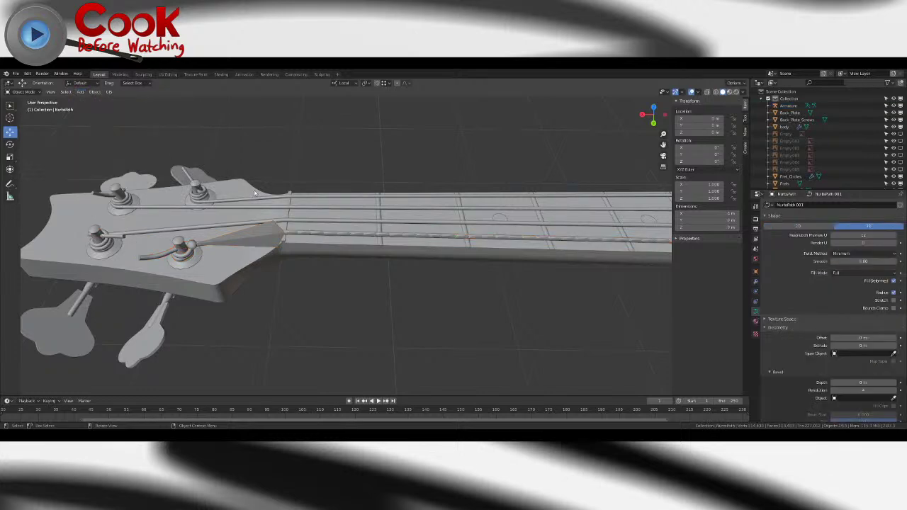
# - Raise the path above the guitar and delete its three middle control points, keeping only the two ends
pyautogui.scroll(-5, 512, 229)
pyautogui.moveTo(512, 229); pyautogui.dragTo(379, 195, button='middle')
pyautogui.moveTo(446, 206); pyautogui.dragTo(446, 156)
pyautogui.press('Tab')
pyautogui.press('KP_Decimal')
pyautogui.moveTo(406, 243); pyautogui.dragTo(425, 233, button='middle')
pyautogui.moveTo(298, 204); pyautogui.dragTo(483, 230)
pyautogui.press('x')
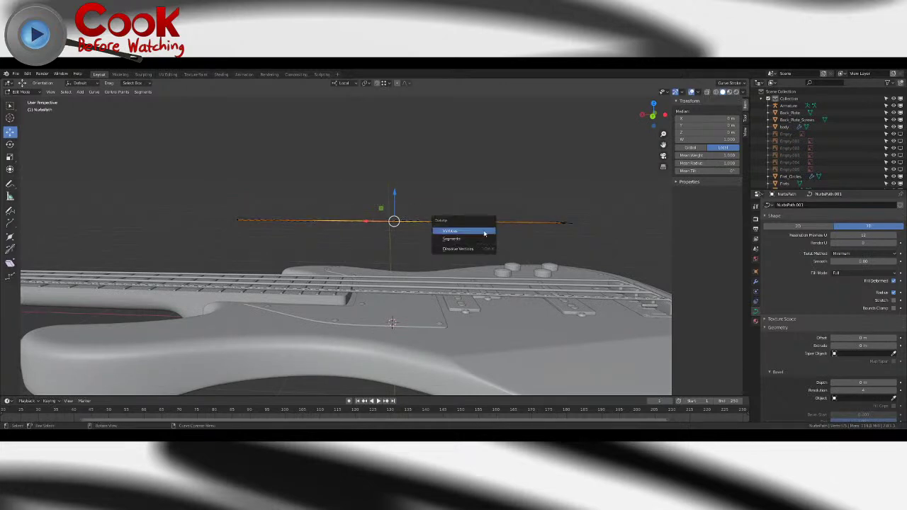
pyautogui.click(485, 233)
# - Move the path's bridge-side end control point down close to the E string's bridge saddle
pyautogui.click(560, 222)
pyautogui.moveTo(601, 250); pyautogui.dragTo(370, 280, button='middle')
pyautogui.press('Tab')
pyautogui.press('Tab')
pyautogui.moveTo(468, 152); pyautogui.dragTo(368, 291)
pyautogui.moveTo(333, 287); pyautogui.dragTo(354, 282, button='middle')
pyautogui.moveTo(150, 321); pyautogui.dragTo(315, 248)
pyautogui.scroll(3, 323, 256)
# - Turn on snapping and place the path's end control point on the bone joint at the bridge saddle
pyautogui.moveTo(325, 258); pyautogui.dragTo(404, 207, button='middle')
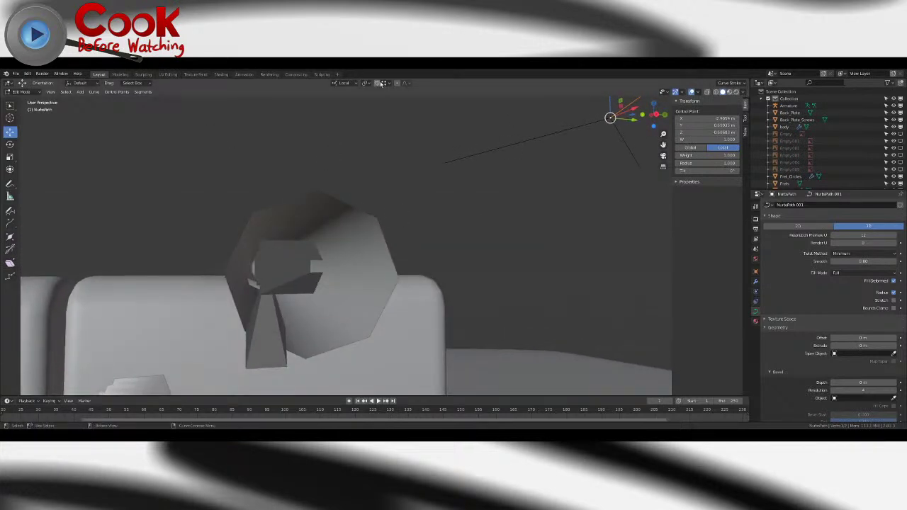
pyautogui.moveTo(610, 118); pyautogui.dragTo(255, 272)
pyautogui.moveTo(255, 272); pyautogui.dragTo(276, 281, button='middle')
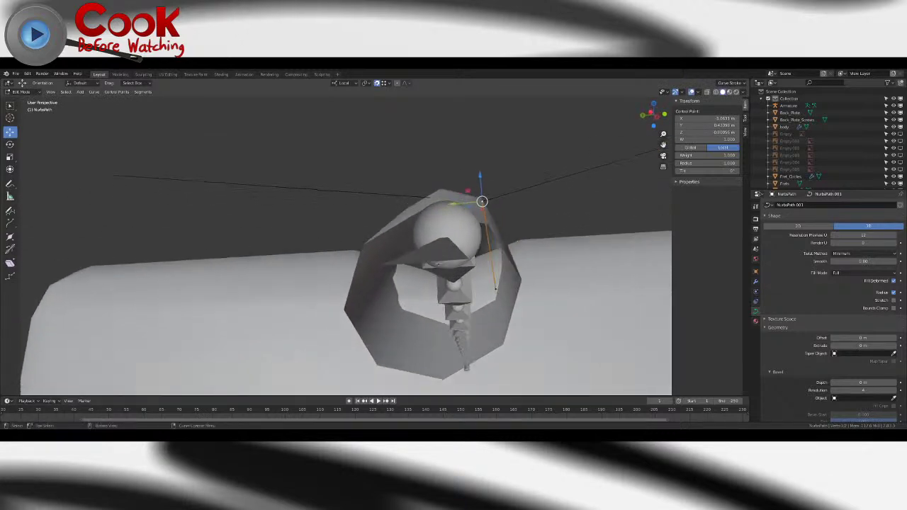
pyautogui.moveTo(482, 202); pyautogui.dragTo(449, 229)
pyautogui.moveTo(449, 230)
pyautogui.mouseDown(button='middle')
pyautogui.moveTo(402, 257)
pyautogui.moveTo(459, 235)
pyautogui.mouseUp(button='middle')
pyautogui.moveTo(449, 234); pyautogui.dragTo(441, 244)
pyautogui.moveTo(442, 244); pyautogui.dragTo(398, 282, button='middle')
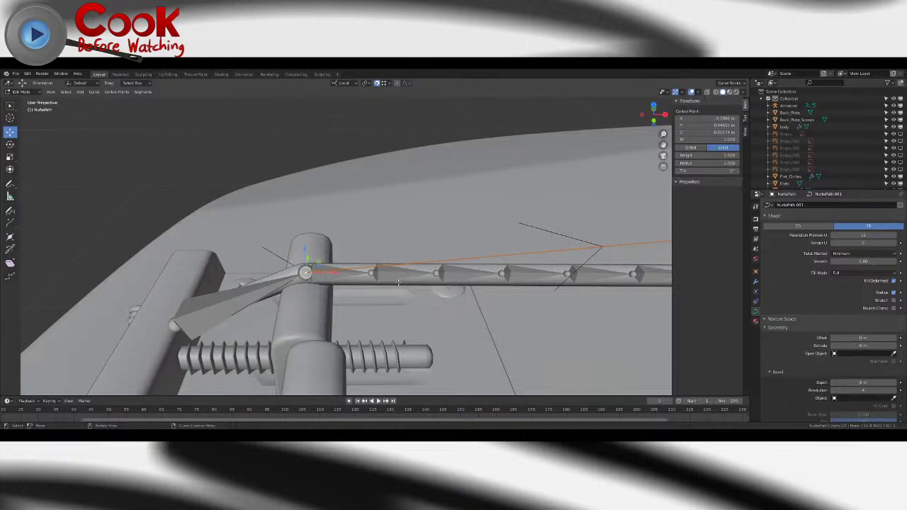
# - Move the path's other end control point along X toward the headstock
pyautogui.scroll(-6, 398, 283)
pyautogui.keyDown('shift'); pyautogui.moveTo(496, 263); pyautogui.dragTo(313, 276, button='middle'); pyautogui.keyUp('shift')
pyautogui.scroll(-7, 340, 273)
pyautogui.keyDown('shift'); pyautogui.moveTo(567, 235); pyautogui.dragTo(350, 257, button='middle'); pyautogui.keyUp('shift')
pyautogui.scroll(-5, 349, 258)
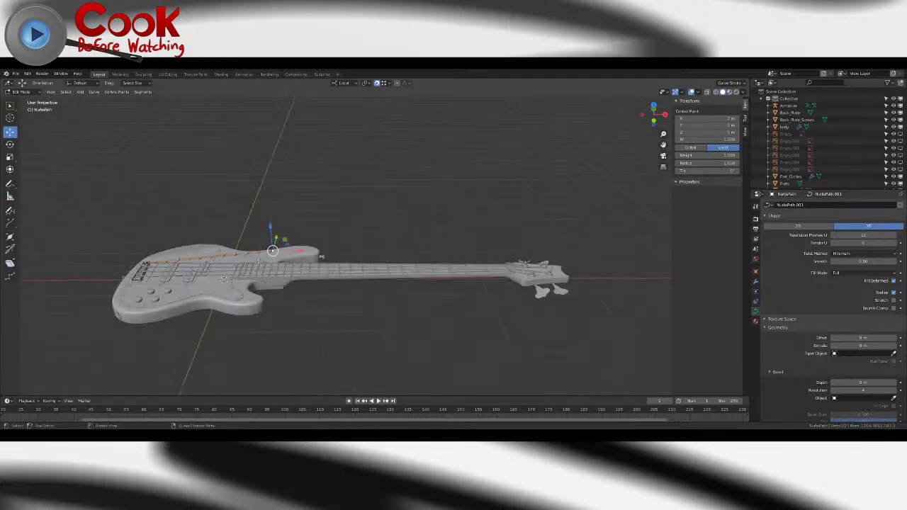
pyautogui.moveTo(301, 250); pyautogui.dragTo(520, 249)
pyautogui.moveTo(520, 249); pyautogui.dragTo(458, 283, button='middle')
pyautogui.moveTo(380, 324); pyautogui.dragTo(427, 320, button='middle')
pyautogui.keyDown('shift'); pyautogui.moveTo(546, 289); pyautogui.dragTo(476, 286, button='middle'); pyautogui.keyUp('shift')
pyautogui.moveTo(276, 263); pyautogui.dragTo(505, 232, button='middle')
pyautogui.scroll(2, 370, 245)
pyautogui.scroll(2, 446, 248)
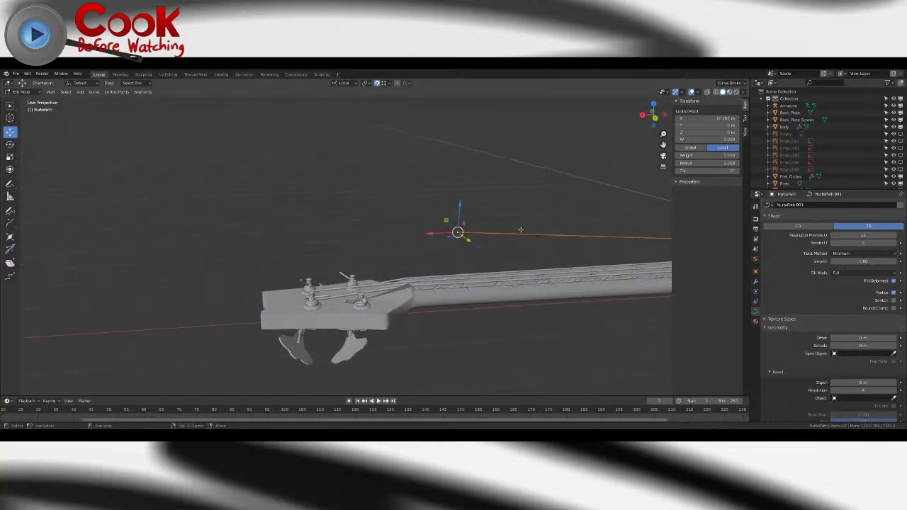
pyautogui.scroll(2, 514, 230)
# - Place the headstock-side end control point on the bone joint at the nut so the path follows the E string
pyautogui.moveTo(519, 224); pyautogui.dragTo(454, 313)
pyautogui.moveTo(455, 312); pyautogui.dragTo(410, 333, button='middle')
pyautogui.keyDown('shift'); pyautogui.moveTo(528, 369); pyautogui.dragTo(357, 243, button='middle'); pyautogui.keyUp('shift')
pyautogui.scroll(5, 418, 268)
pyautogui.scroll(3, 371, 243)
pyautogui.scroll(2, 369, 257)
pyautogui.moveTo(273, 207); pyautogui.dragTo(298, 274)
pyautogui.moveTo(298, 274); pyautogui.dragTo(437, 275, button='middle')
pyautogui.moveTo(439, 273); pyautogui.dragTo(393, 324, button='middle')
pyautogui.scroll(-10, 392, 324)
pyautogui.keyDown('shift'); pyautogui.moveTo(559, 177); pyautogui.dragTo(448, 229, button='middle'); pyautogui.keyUp('shift')
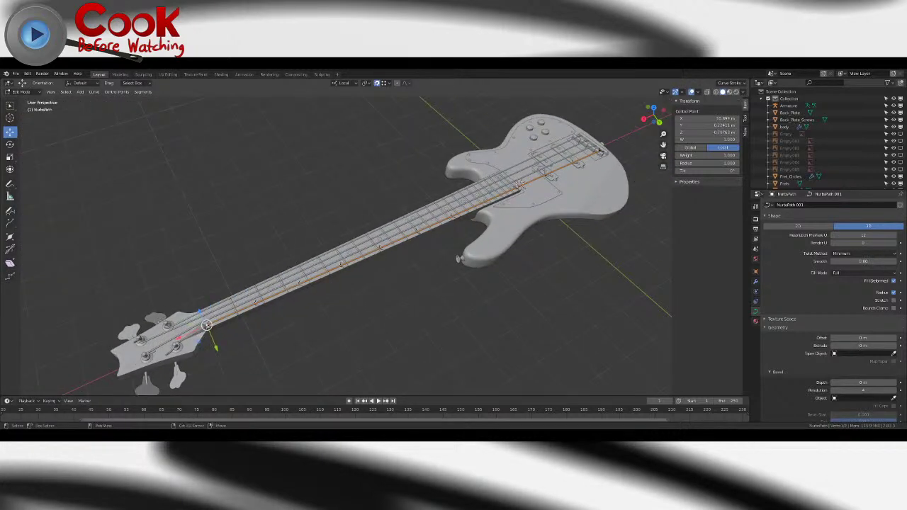
# - Subdivide the path into five control points and set its spline type to Poly
pyautogui.click(113, 94)
pyautogui.moveTo(89, 93)
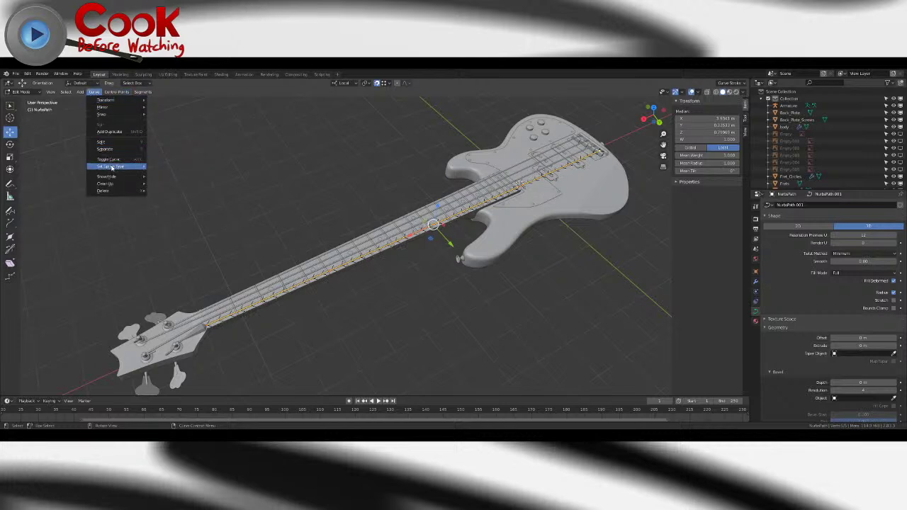
pyautogui.click(161, 167)
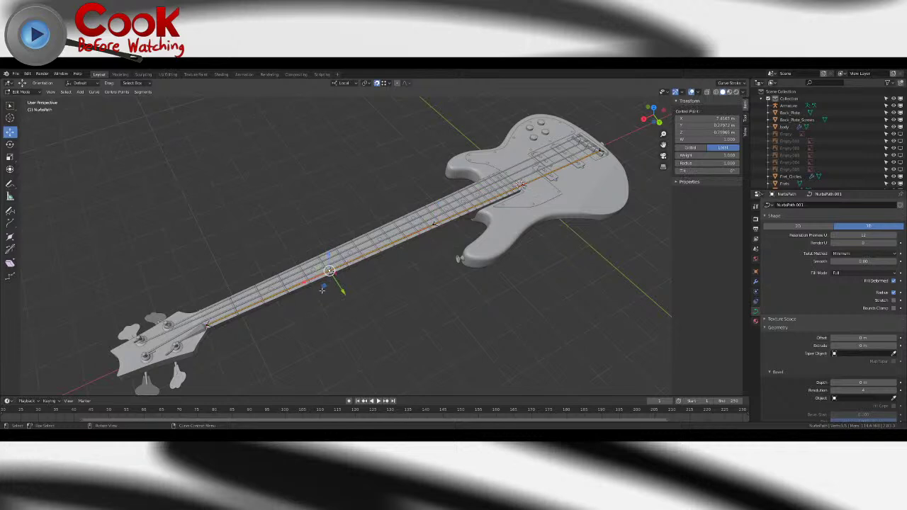
# - Move the inner control point nearest the nut onto the first bone joint beside the nut
pyautogui.scroll(2, 340, 279)
pyautogui.moveTo(334, 280); pyautogui.dragTo(361, 220, button='middle')
pyautogui.scroll(2, 390, 270)
pyautogui.scroll(3, 432, 276)
pyautogui.moveTo(439, 297); pyautogui.dragTo(382, 245, button='middle')
pyautogui.keyDown('shift'); pyautogui.moveTo(383, 245); pyautogui.dragTo(467, 266, button='middle'); pyautogui.keyUp('shift')
pyautogui.press('g')
pyautogui.click(394, 281)
pyautogui.moveTo(394, 282); pyautogui.dragTo(437, 284, button='middle')
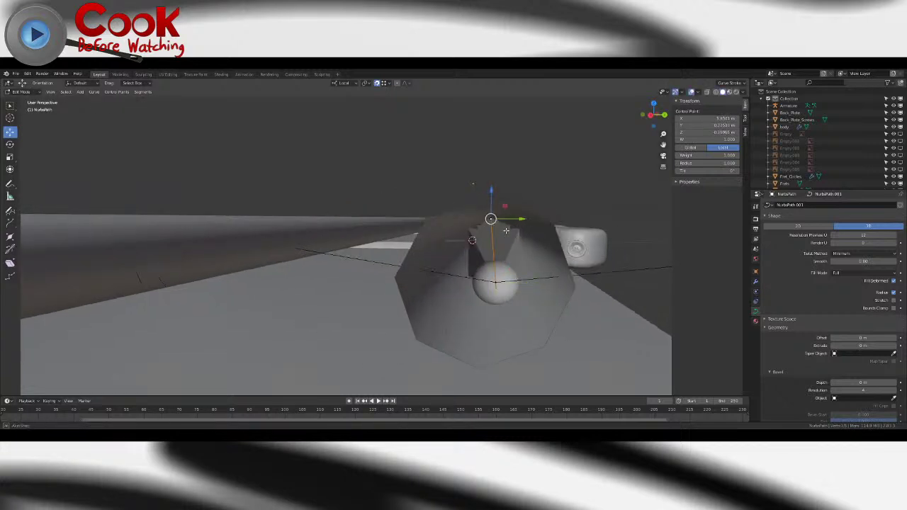
# - Move the path's middle control point onto the second bone joint from the nut
pyautogui.moveTo(506, 230); pyautogui.dragTo(563, 210, button='middle')
pyautogui.press('g')
pyautogui.click(178, 385)
pyautogui.moveTo(178, 384); pyautogui.dragTo(348, 266, button='middle')
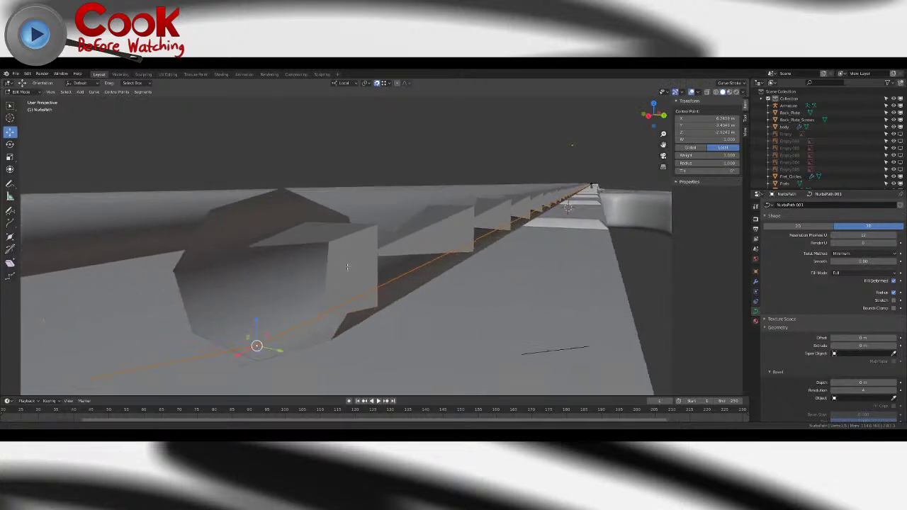
pyautogui.moveTo(308, 324); pyautogui.dragTo(323, 312, button='middle')
pyautogui.press('g')
pyautogui.click(361, 258)
pyautogui.moveTo(360, 259); pyautogui.dragTo(352, 300, button='middle')
pyautogui.moveTo(213, 277); pyautogui.dragTo(256, 267, button='middle')
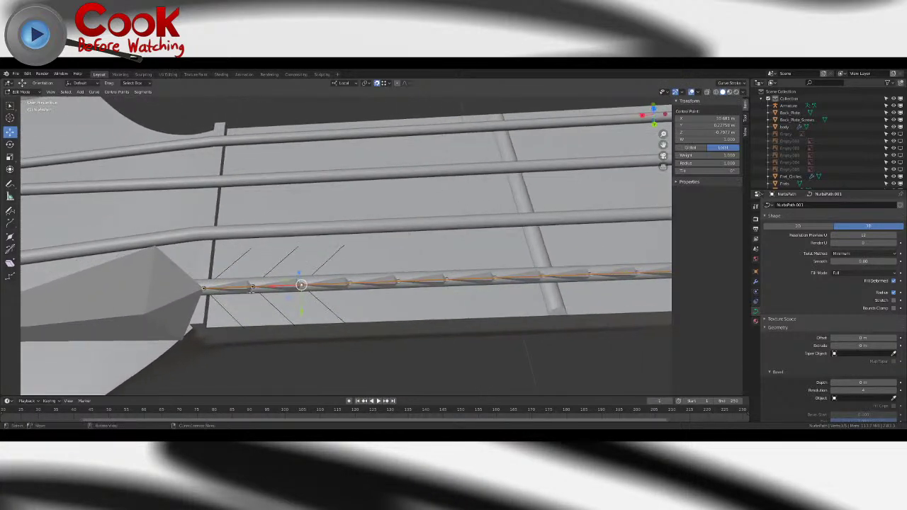
# - Slide the two inner control points near the nut along their local X axis to the first fret
pyautogui.moveTo(308, 280); pyautogui.dragTo(401, 298, button='middle')
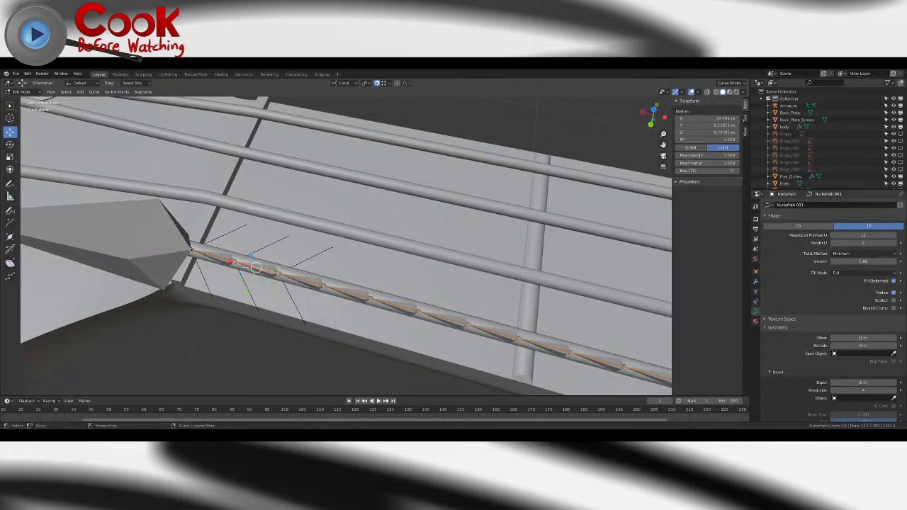
pyautogui.moveTo(233, 262); pyautogui.dragTo(270, 299, button='middle')
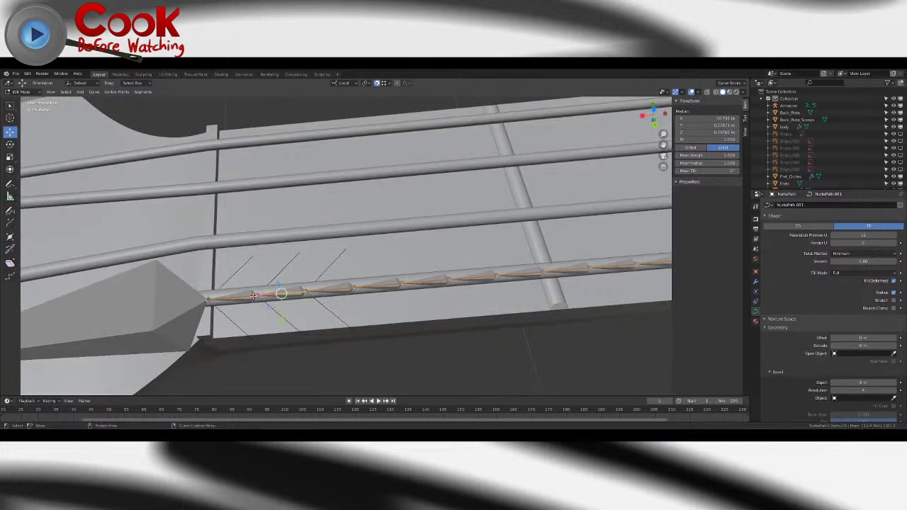
pyautogui.press('g')
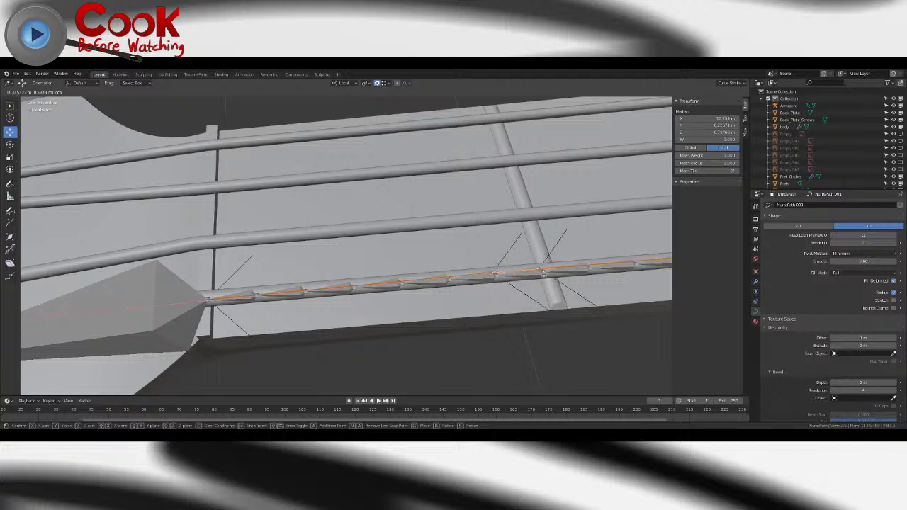
pyautogui.moveTo(543, 274); pyautogui.dragTo(545, 274)
pyautogui.keyDown('shift'); pyautogui.moveTo(543, 274); pyautogui.dragTo(383, 280, button='middle'); pyautogui.keyUp('shift')
# - Move the bridge-side inner control point along the E string to a bone joint at the neck pickup
pyautogui.moveTo(304, 280); pyautogui.dragTo(404, 254, button='middle')
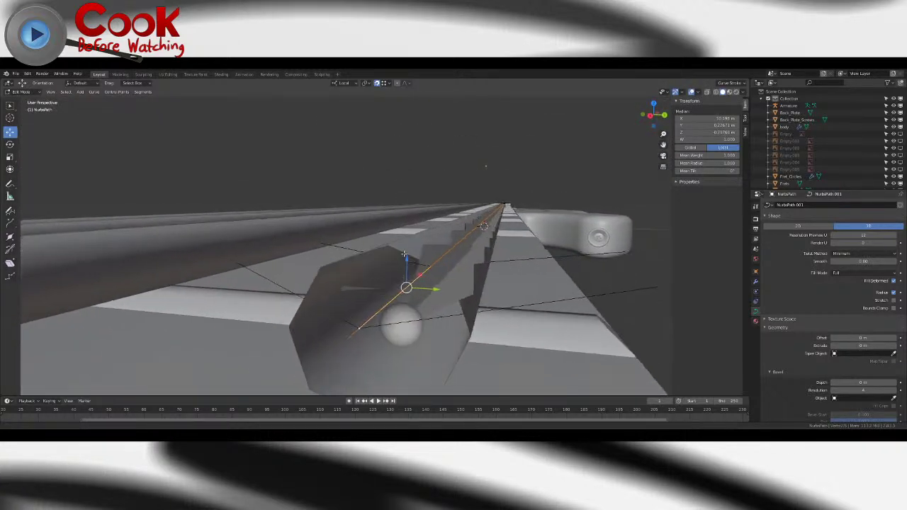
pyautogui.moveTo(446, 276); pyautogui.dragTo(387, 266, button='middle')
pyautogui.click(425, 279)
pyautogui.scroll(-3, 424, 279)
pyautogui.scroll(-5, 402, 309)
pyautogui.scroll(-5, 413, 271)
pyautogui.scroll(4, 354, 266)
pyautogui.keyDown('shift'); pyautogui.moveTo(519, 254); pyautogui.dragTo(389, 260, button='middle'); pyautogui.keyUp('shift')
pyautogui.scroll(3, 386, 264)
pyautogui.moveTo(344, 293); pyautogui.dragTo(379, 299, button='middle')
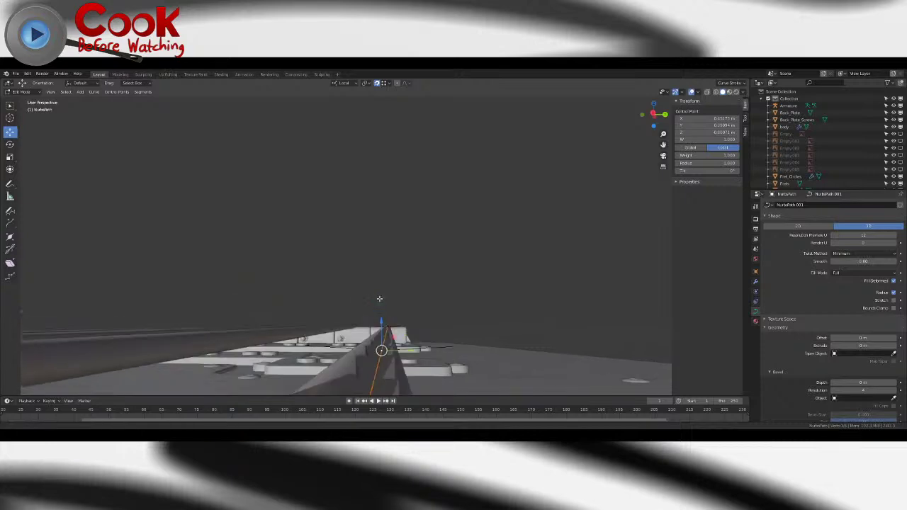
pyautogui.moveTo(383, 357); pyautogui.dragTo(301, 368, button='middle')
pyautogui.moveTo(354, 349); pyautogui.dragTo(295, 237, button='middle')
pyautogui.scroll(1, 291, 331)
pyautogui.scroll(4, 292, 331)
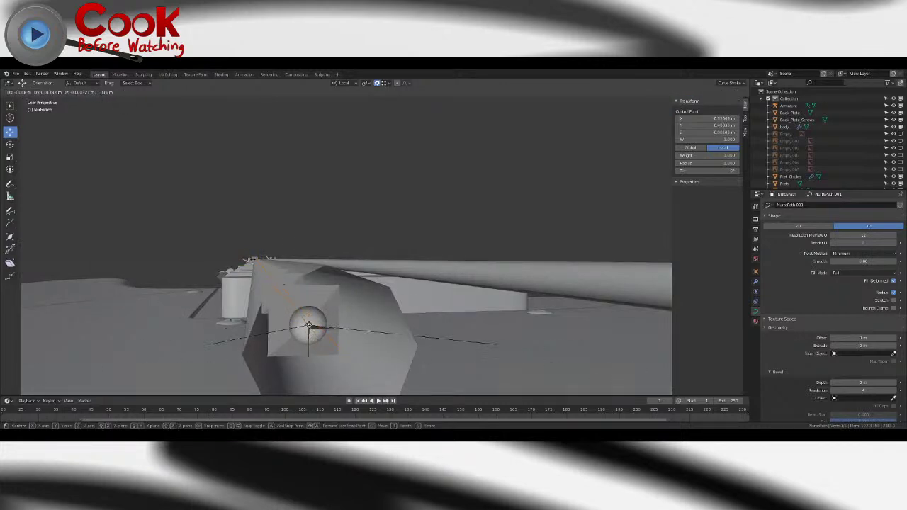
pyautogui.moveTo(312, 316); pyautogui.dragTo(325, 248, button='middle')
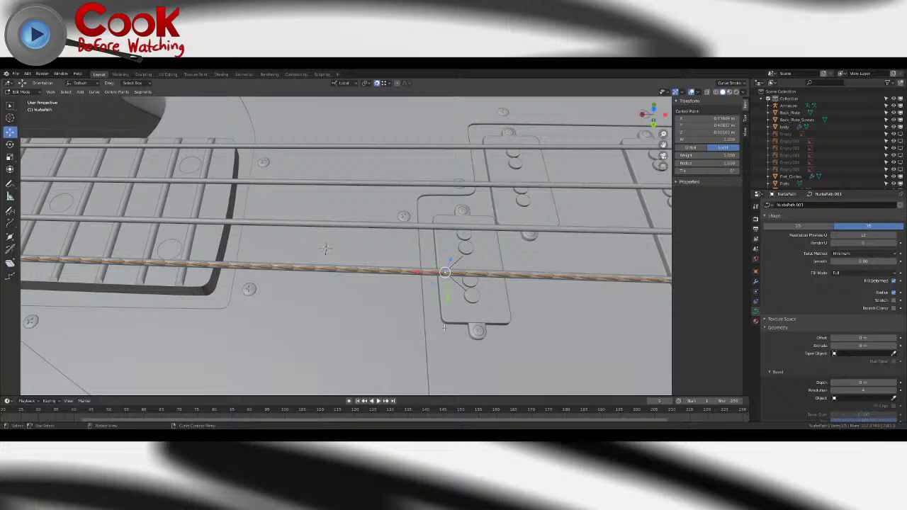
# - Reposition the bridge-side inner control point onto a bone joint just past the neck pickup
pyautogui.moveTo(325, 248); pyautogui.dragTo(429, 354, button='middle')
pyautogui.press('g')
pyautogui.moveTo(325, 288); pyautogui.dragTo(314, 214, button='middle')
pyautogui.scroll(-4, 372, 313)
pyautogui.scroll(3, 376, 301)
pyautogui.scroll(6, 313, 214)
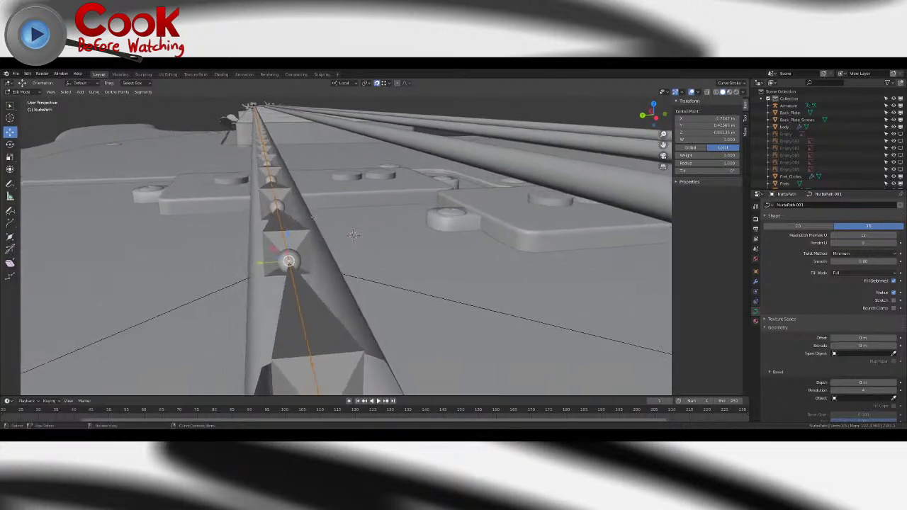
pyautogui.keyDown('ctrl'); pyautogui.moveTo(253, 225); pyautogui.dragTo(254, 242, button='middle'); pyautogui.keyUp('ctrl')
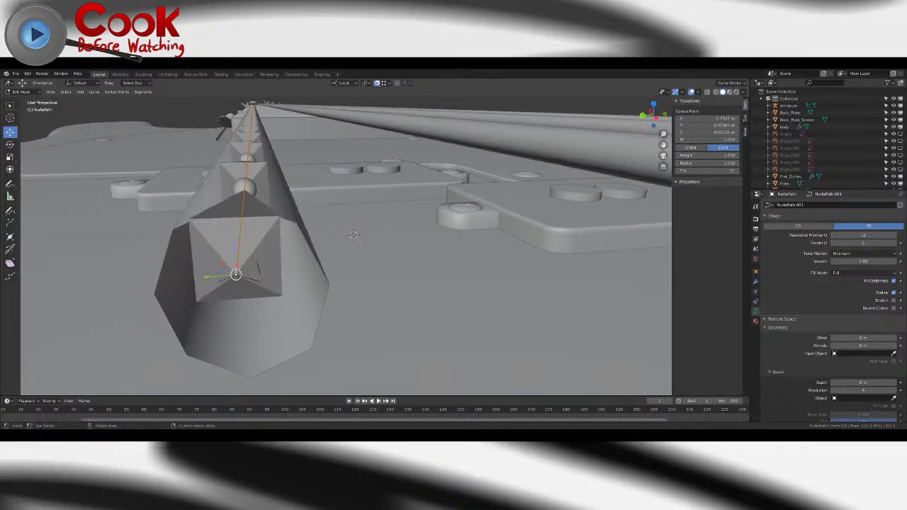
# - Snap the bridge-side inner control point onto the bone joint about midway between the two pickups
pyautogui.click(246, 202)
pyautogui.moveTo(250, 204); pyautogui.dragTo(345, 200, button='middle')
pyautogui.moveTo(321, 151); pyautogui.dragTo(323, 144, button='middle')
pyautogui.moveTo(317, 129); pyautogui.dragTo(318, 174)
pyautogui.scroll(-5, 319, 176)
pyautogui.moveTo(320, 178); pyautogui.dragTo(366, 272, button='middle')
pyautogui.scroll(-4, 365, 268)
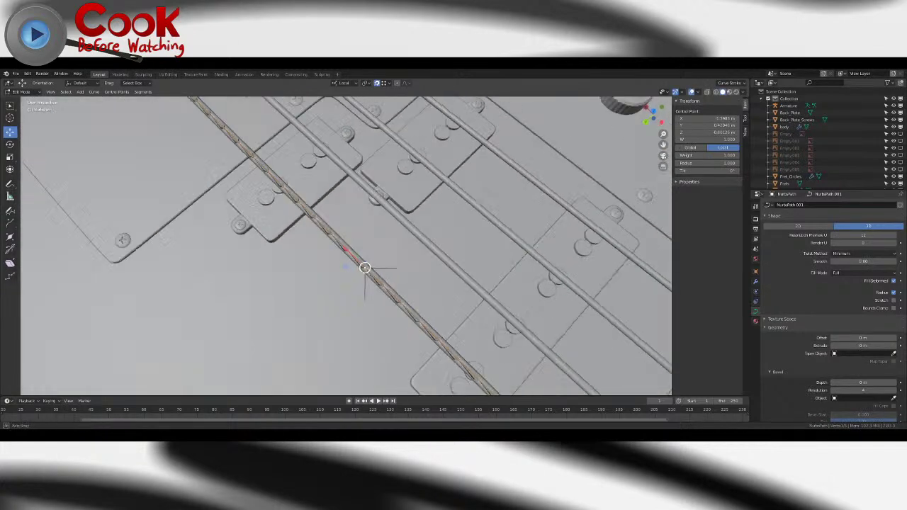
pyautogui.moveTo(269, 98); pyautogui.dragTo(375, 279, button='middle')
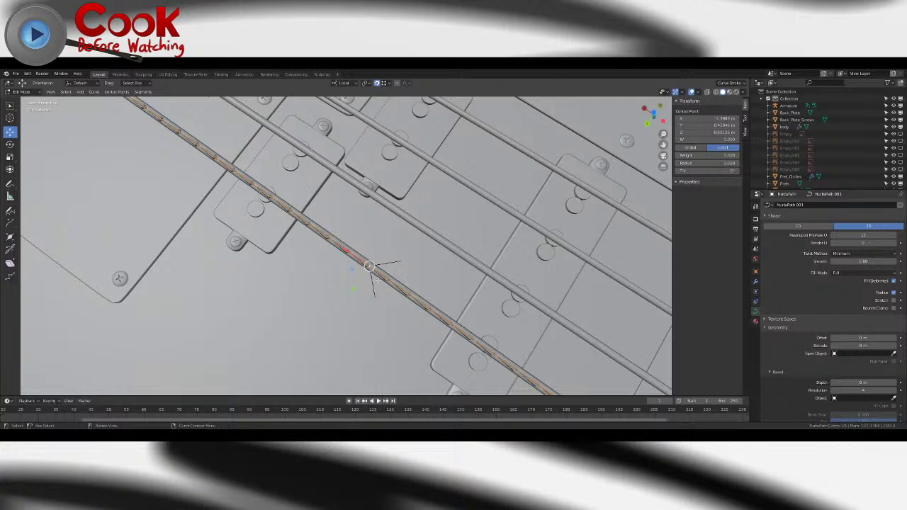
# - Clear the selection and inspect the whole path along the neck and body
pyautogui.moveTo(368, 256); pyautogui.dragTo(343, 180, button='middle')
pyautogui.scroll(-6, 254, 177)
pyautogui.hotkey('alt', 'a')
pyautogui.press('Tab')
pyautogui.press('Tab')
pyautogui.keyDown('shift'); pyautogui.moveTo(75, 218); pyautogui.dragTo(301, 238, button='middle'); pyautogui.keyUp('shift')
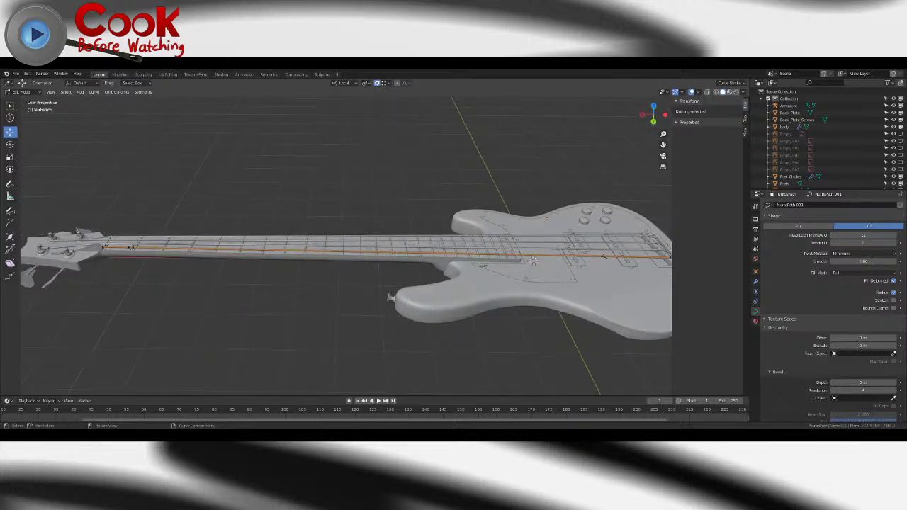
pyautogui.keyDown('shift'); pyautogui.moveTo(601, 292); pyautogui.dragTo(367, 195, button='middle'); pyautogui.keyUp('shift')
# - Select the control point between the pickups and set the path's spline type to Bezier
pyautogui.scroll(3, 426, 241)
pyautogui.click(327, 284)
pyautogui.moveTo(329, 283); pyautogui.dragTo(445, 288, button='middle')
pyautogui.scroll(-5, 445, 289)
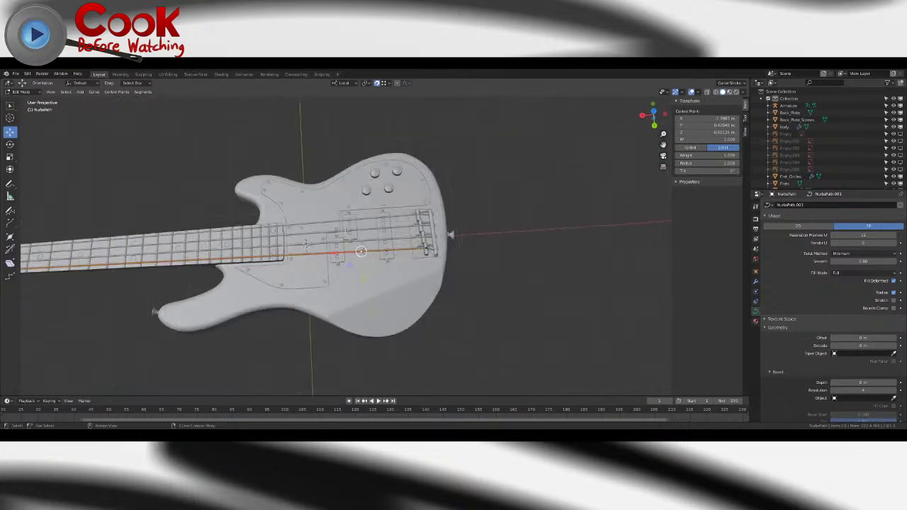
pyautogui.click(94, 92)
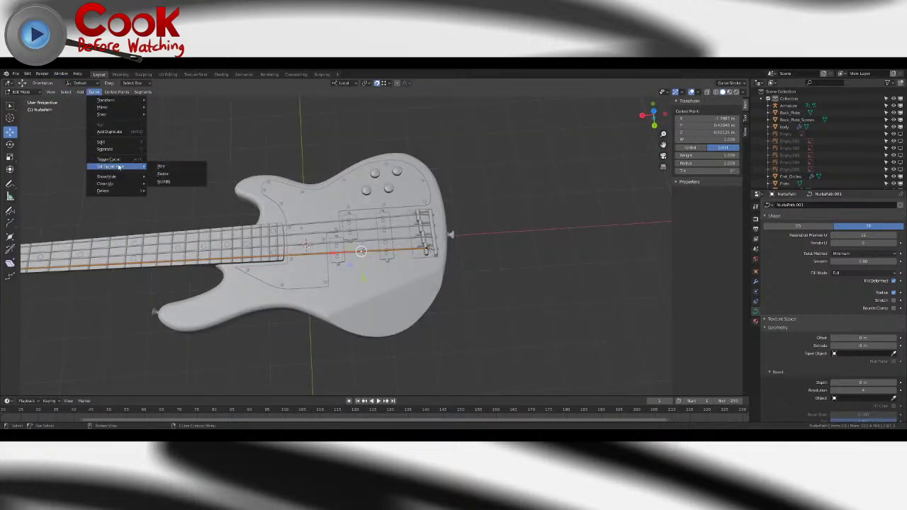
pyautogui.click(195, 178)
pyautogui.moveTo(333, 223); pyautogui.dragTo(396, 234, button='middle')
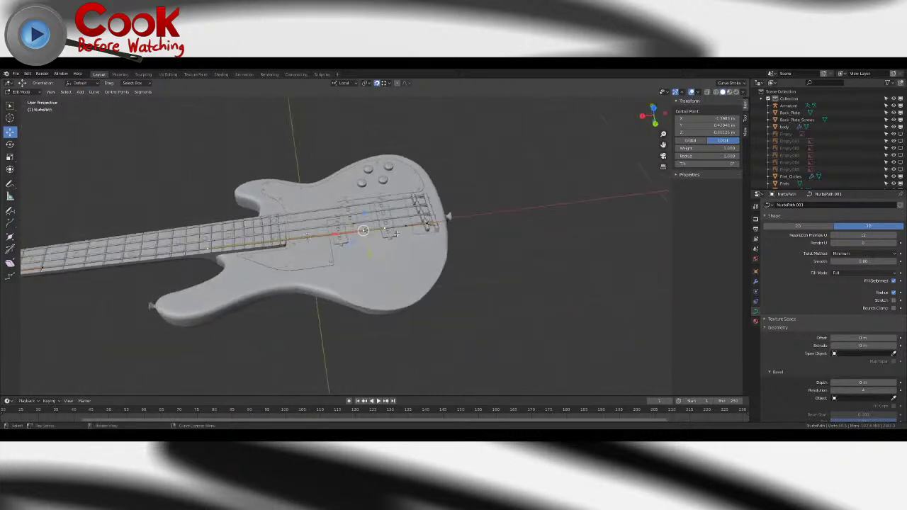
pyautogui.scroll(8, 421, 242)
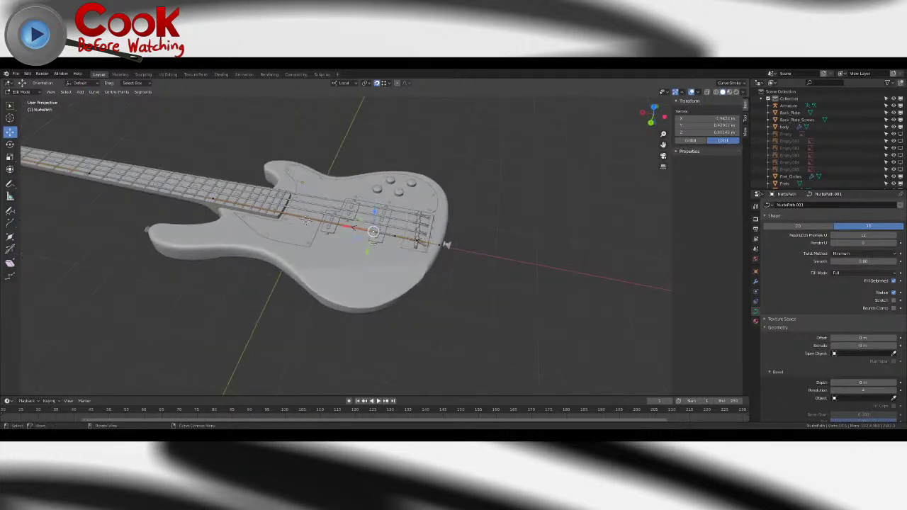
# - Snap the bridge-side handle of the control point between the pickups onto a bone joint by the bridge pickup
pyautogui.scroll(6, 398, 255)
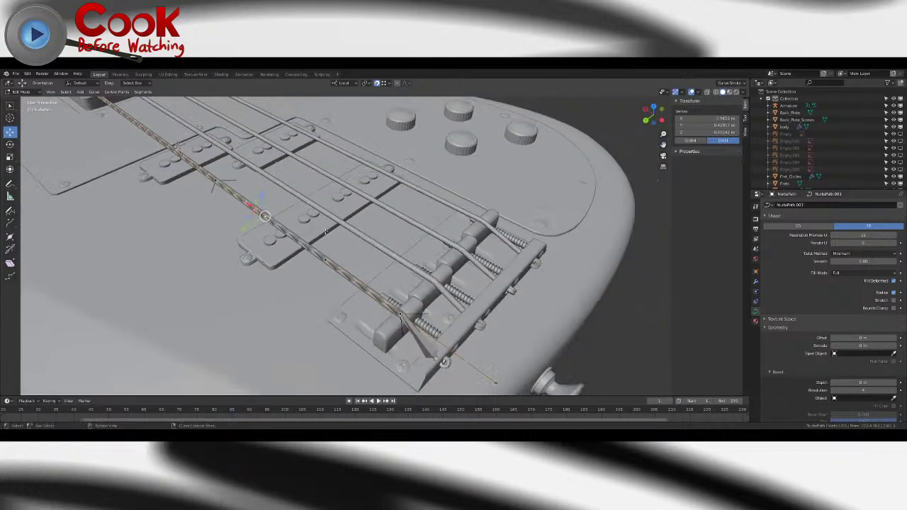
pyautogui.moveTo(325, 231); pyautogui.dragTo(373, 212, button='middle')
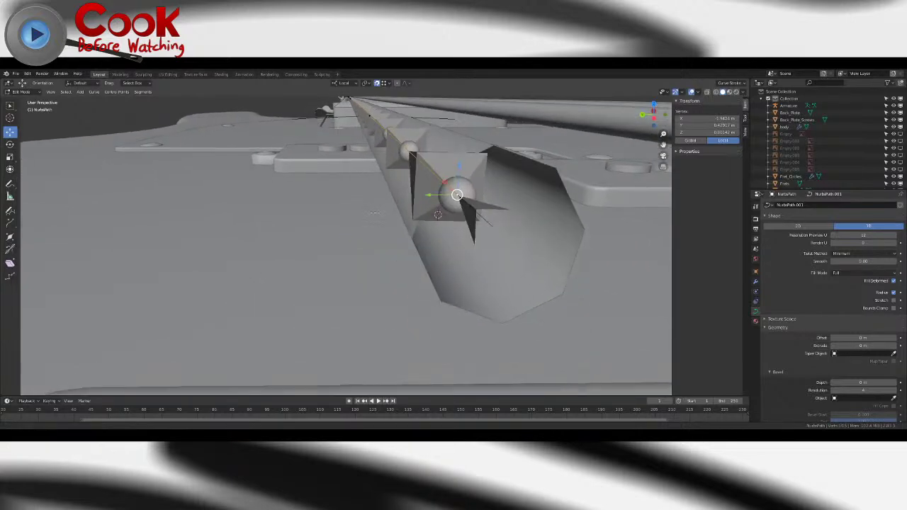
pyautogui.moveTo(460, 194); pyautogui.dragTo(458, 198)
pyautogui.moveTo(457, 198); pyautogui.dragTo(326, 209, button='middle')
pyautogui.scroll(1, 402, 233)
pyautogui.scroll(4, 311, 211)
pyautogui.moveTo(230, 212); pyautogui.dragTo(264, 233, button='middle')
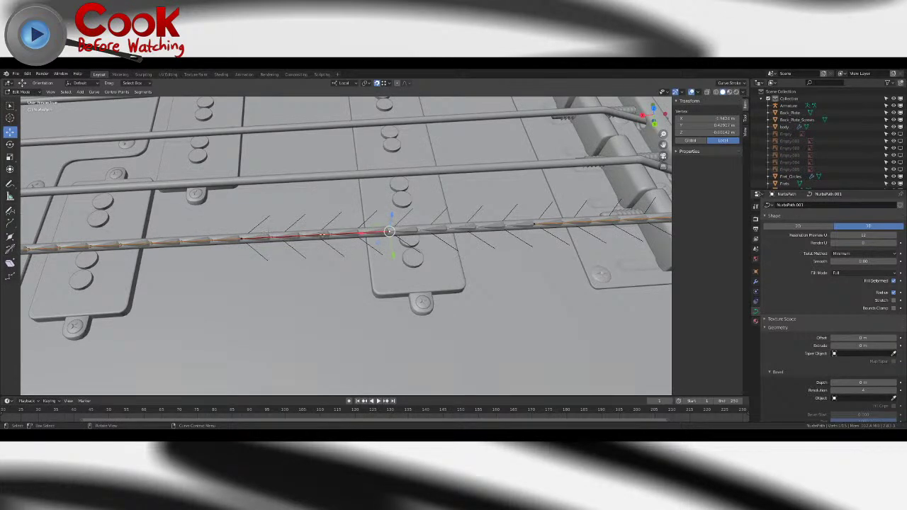
pyautogui.moveTo(391, 234)
pyautogui.mouseDown(button='middle')
pyautogui.moveTo(410, 212)
pyautogui.moveTo(401, 227)
pyautogui.mouseUp(button='middle')
# - Move the neck-side handle of the control point between the pickups along the string to the neck pickup
pyautogui.scroll(-9, 401, 226)
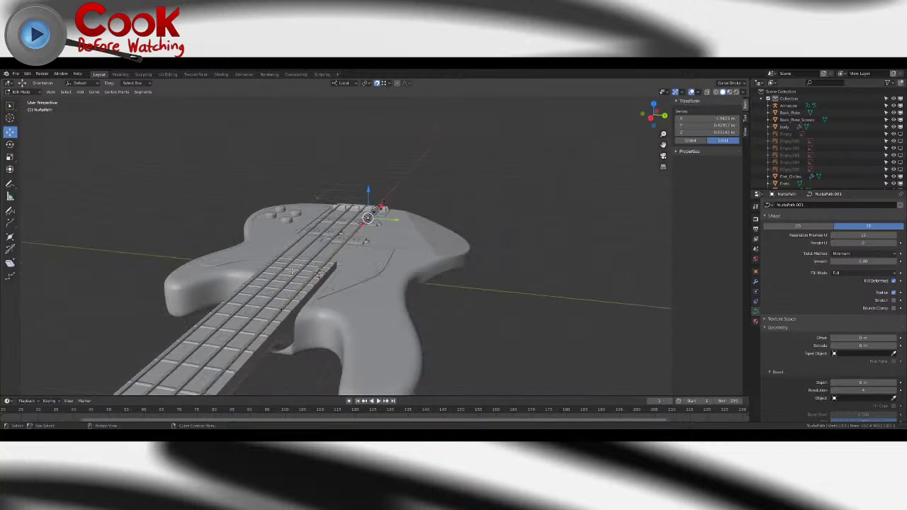
pyautogui.moveTo(255, 306); pyautogui.dragTo(225, 322, button='middle')
pyautogui.press('g')
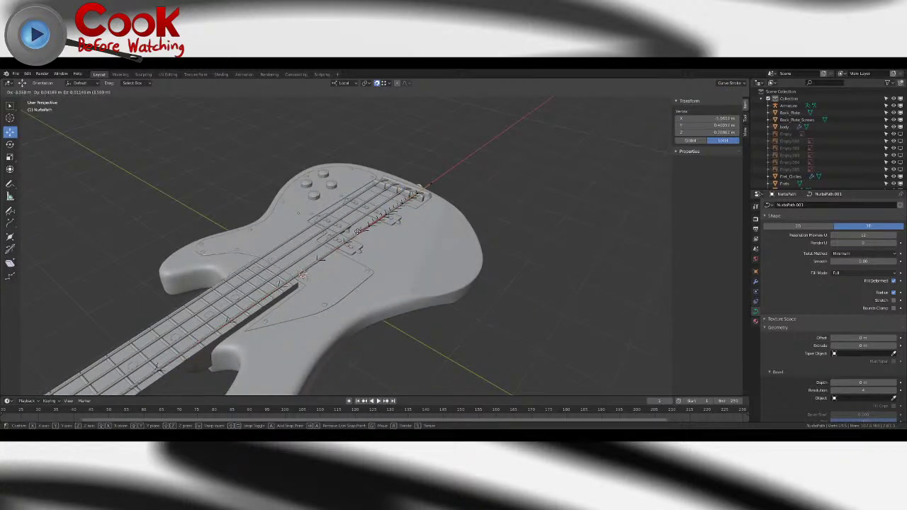
pyautogui.click(356, 232)
pyautogui.scroll(10, 357, 232)
pyautogui.moveTo(361, 248); pyautogui.dragTo(353, 275, button='middle')
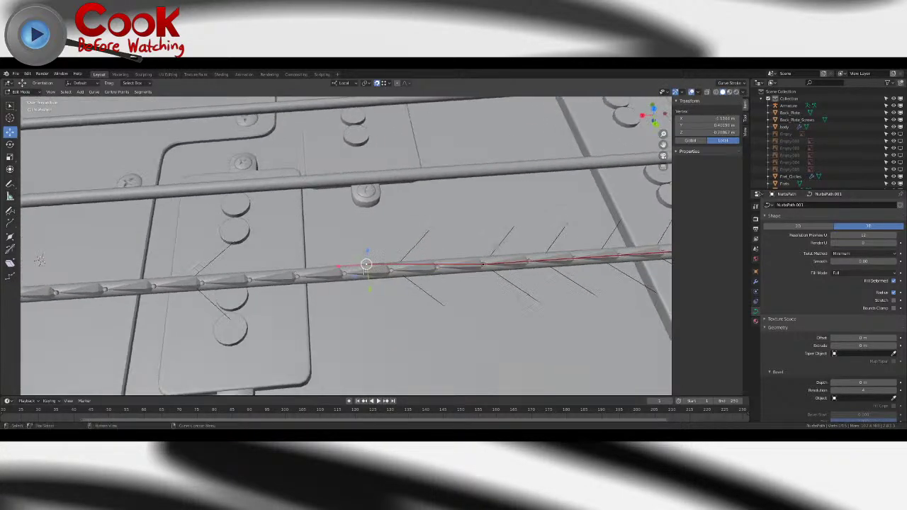
pyautogui.moveTo(366, 263); pyautogui.dragTo(435, 269)
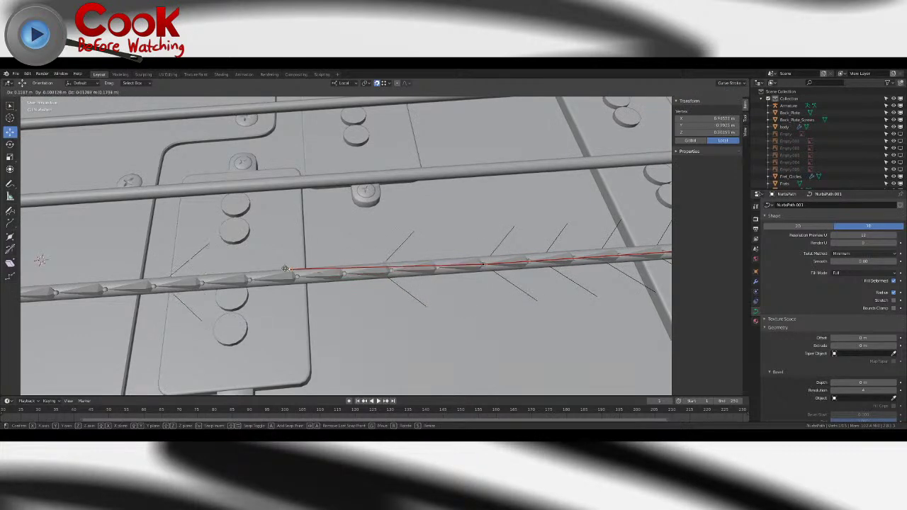
pyautogui.click(251, 280)
# - Center the neck-side handle precisely on the bone joint by the neck pickup
pyautogui.moveTo(253, 280); pyautogui.dragTo(340, 254, button='middle')
pyautogui.scroll(3, 439, 231)
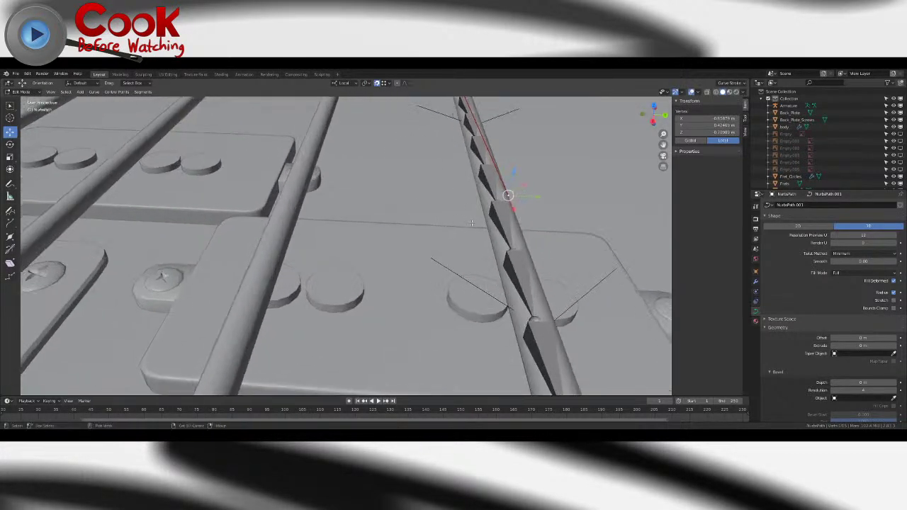
pyautogui.keyDown('shift'); pyautogui.moveTo(504, 217); pyautogui.dragTo(407, 241, button='middle'); pyautogui.keyUp('shift')
pyautogui.scroll(8, 408, 241)
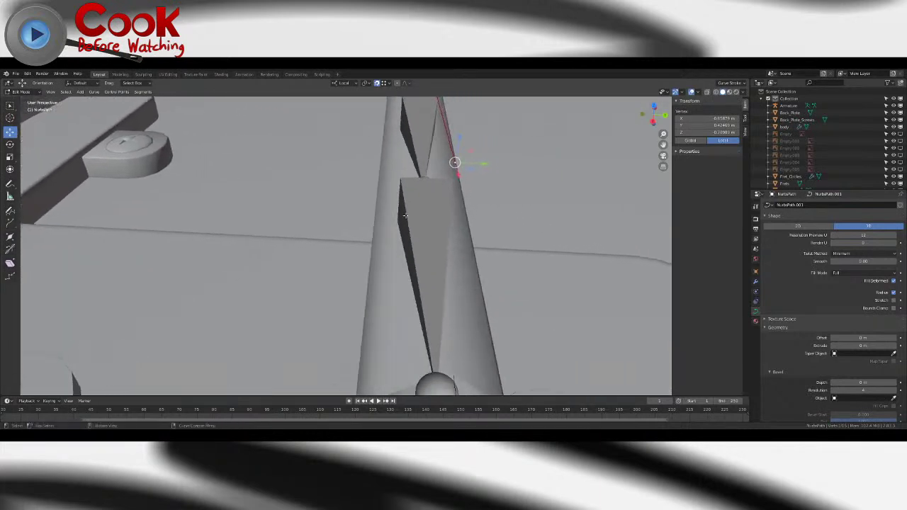
pyautogui.scroll(3, 409, 209)
pyautogui.keyDown('shift'); pyautogui.moveTo(413, 203); pyautogui.dragTo(322, 266, button='middle'); pyautogui.keyUp('shift')
pyautogui.scroll(3, 323, 265)
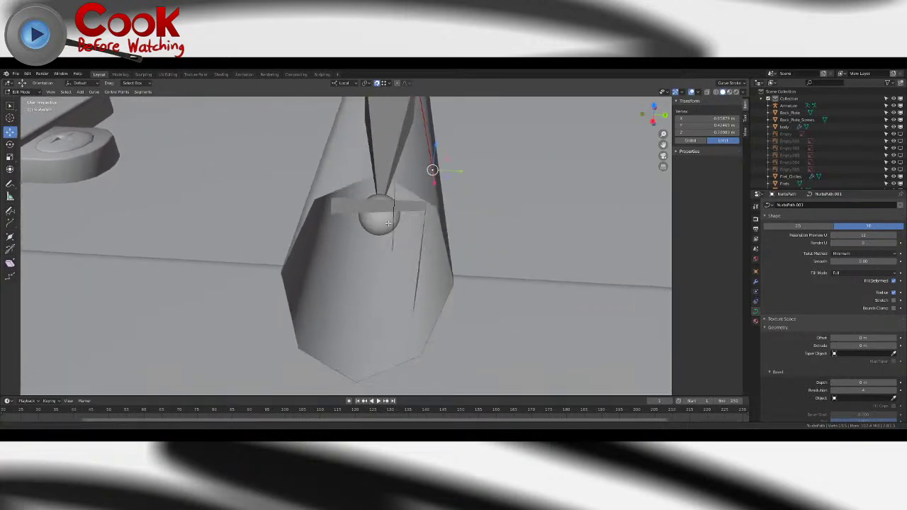
pyautogui.moveTo(382, 210); pyautogui.dragTo(382, 211)
# - Move the inner handle of the bridge-end control point along the E string towards the bridge saddle
pyautogui.scroll(-8, 381, 210)
pyautogui.moveTo(382, 211); pyautogui.dragTo(308, 241, button='middle')
pyautogui.scroll(-3, 425, 255)
pyautogui.moveTo(439, 255); pyautogui.dragTo(373, 230, button='middle')
pyautogui.click(345, 286)
pyautogui.moveTo(345, 286); pyautogui.dragTo(471, 340, button='middle')
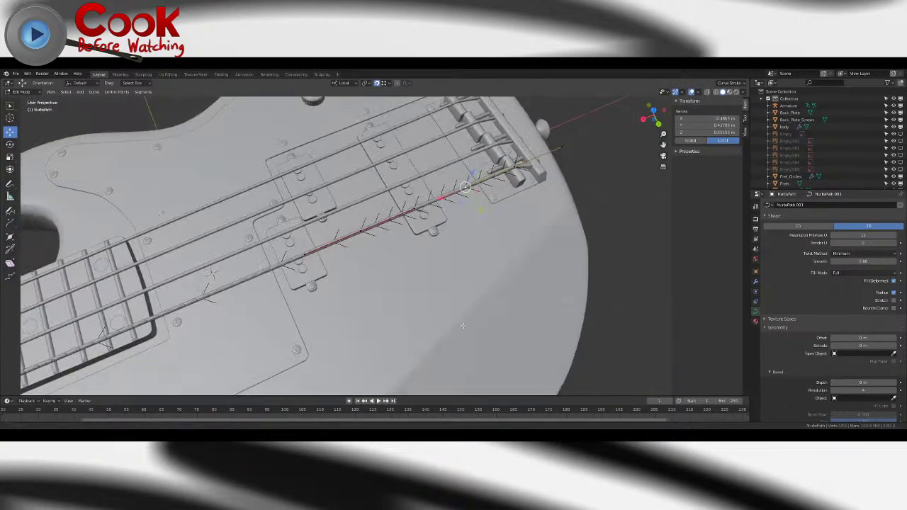
pyautogui.keyDown('shift'); pyautogui.moveTo(471, 247); pyautogui.dragTo(396, 230, button='middle'); pyautogui.keyUp('shift')
pyautogui.scroll(3, 397, 177)
pyautogui.keyDown('shift'); pyautogui.moveTo(397, 163); pyautogui.dragTo(367, 247, button='middle'); pyautogui.keyUp('shift')
pyautogui.scroll(3, 367, 247)
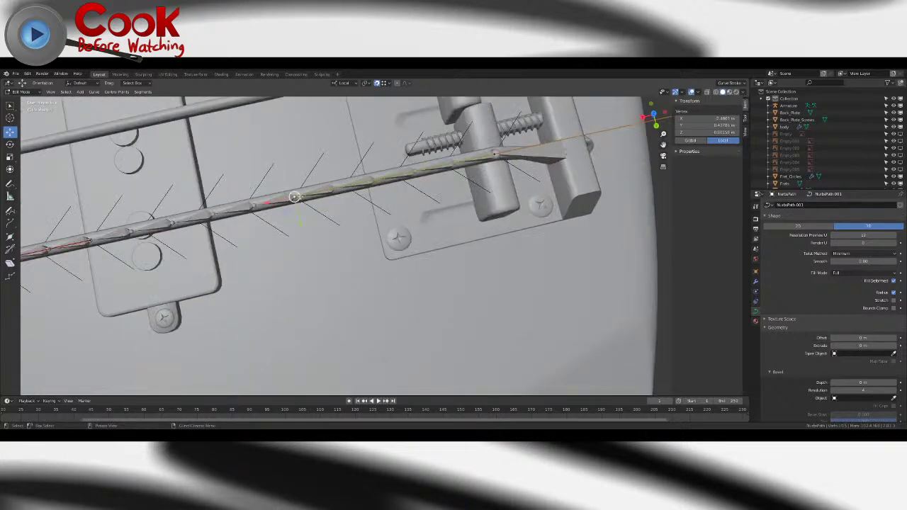
pyautogui.moveTo(480, 177); pyautogui.dragTo(352, 237, button='middle')
pyautogui.click(434, 233)
# - Snap the bridge-end point's inner handle onto the bone joint just before the saddle and check the path there
pyautogui.scroll(8, 358, 234)
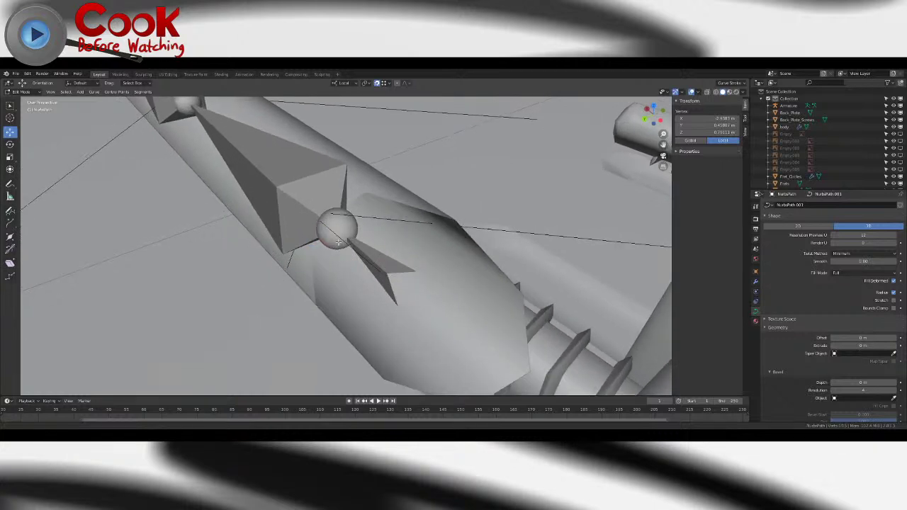
pyautogui.moveTo(331, 247); pyautogui.dragTo(208, 203, button='middle')
pyautogui.press('g')
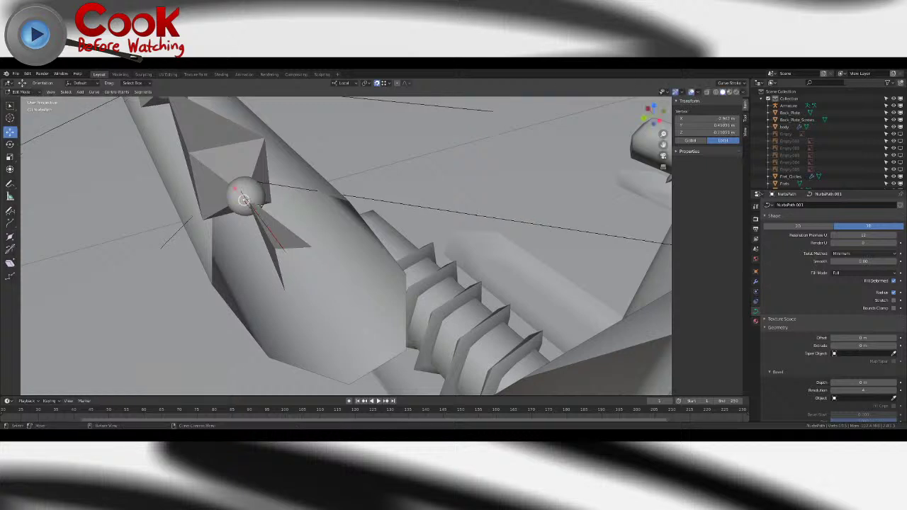
pyautogui.click(244, 195)
pyautogui.moveTo(243, 195); pyautogui.dragTo(273, 193, button='middle')
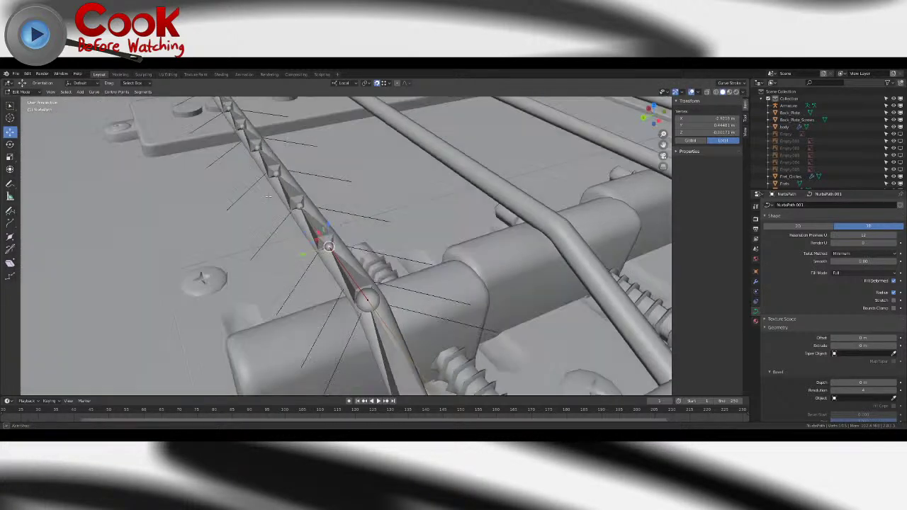
pyautogui.moveTo(383, 250); pyautogui.dragTo(389, 253, button='middle')
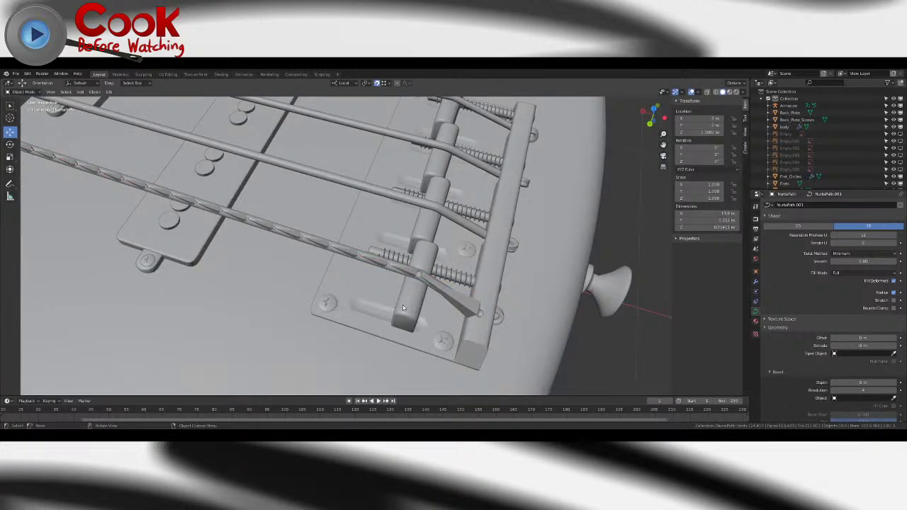
pyautogui.moveTo(393, 285); pyautogui.dragTo(402, 290, button='middle')
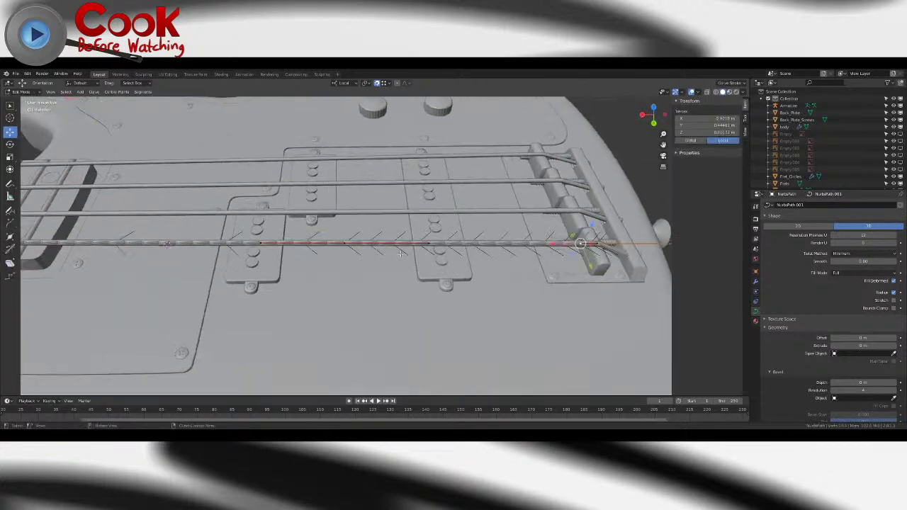
# - Try to shift the handle just before the first fret along the E string towards the neighbouring bone joint
pyautogui.keyDown('shift'); pyautogui.moveTo(347, 242); pyautogui.dragTo(591, 262, button='middle'); pyautogui.keyUp('shift')
pyautogui.scroll(-3, 347, 248)
pyautogui.keyDown('shift'); pyautogui.moveTo(212, 255); pyautogui.dragTo(595, 258, button='middle'); pyautogui.keyUp('shift')
pyautogui.keyDown('shift'); pyautogui.moveTo(42, 255); pyautogui.dragTo(308, 248, button='middle'); pyautogui.keyUp('shift')
pyautogui.scroll(6, 308, 248)
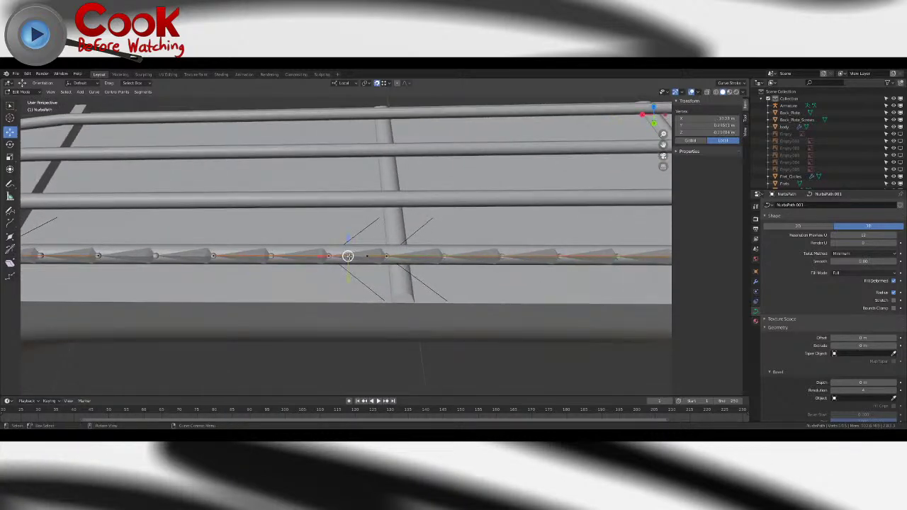
pyautogui.press('g')
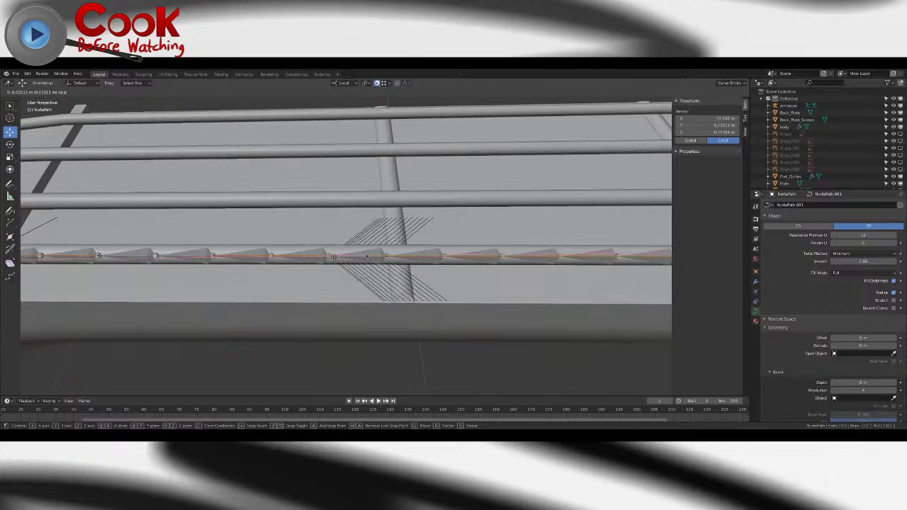
pyautogui.click(347, 256)
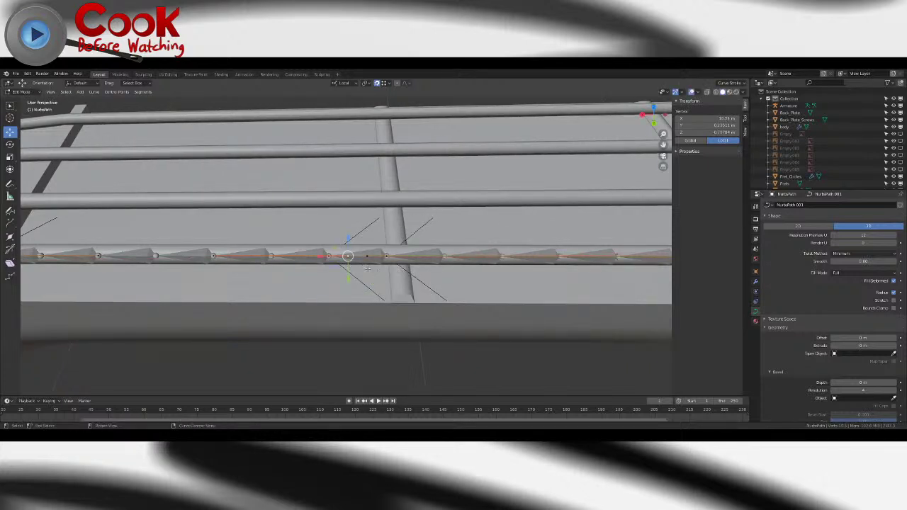
# - Try to snap the handle by the first fret onto a bone joint, and undo the moves
pyautogui.scroll(3, 346, 261)
pyautogui.moveTo(319, 262); pyautogui.dragTo(315, 262)
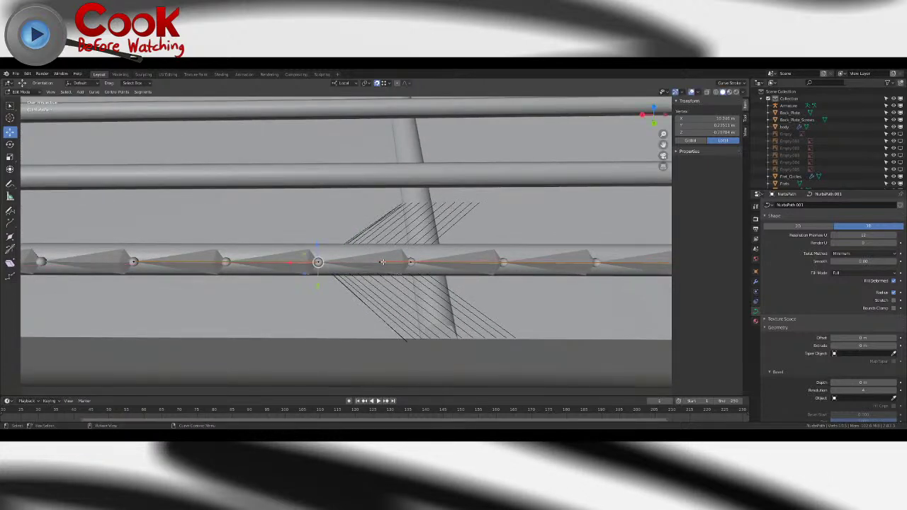
pyautogui.moveTo(381, 263); pyautogui.dragTo(411, 263)
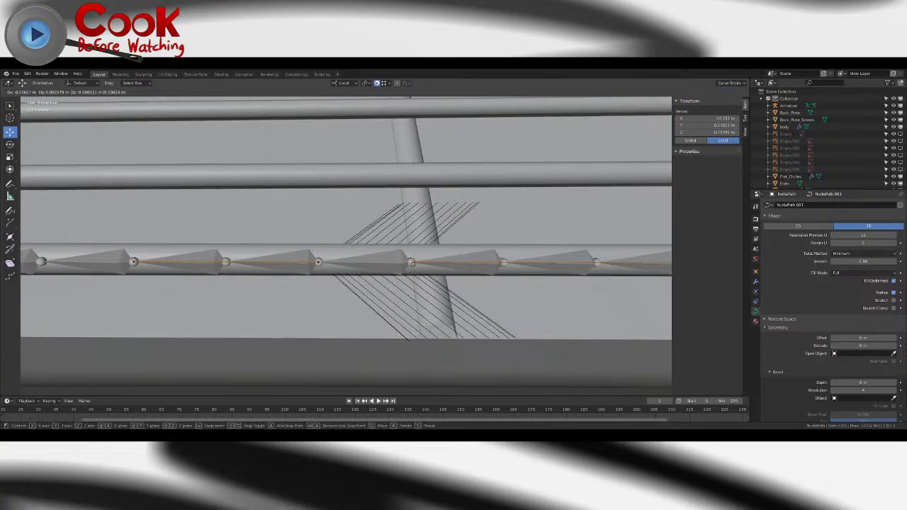
pyautogui.click(411, 263)
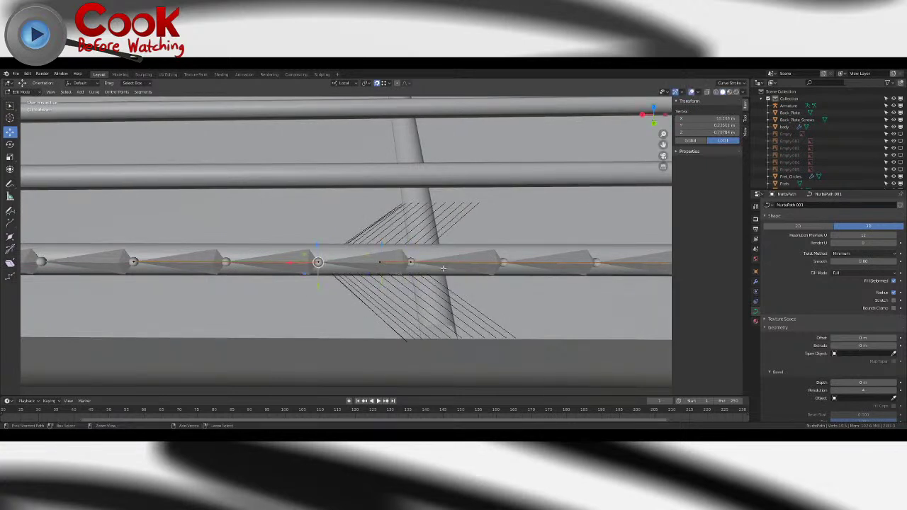
pyautogui.hotkey('ctrl', 'z')
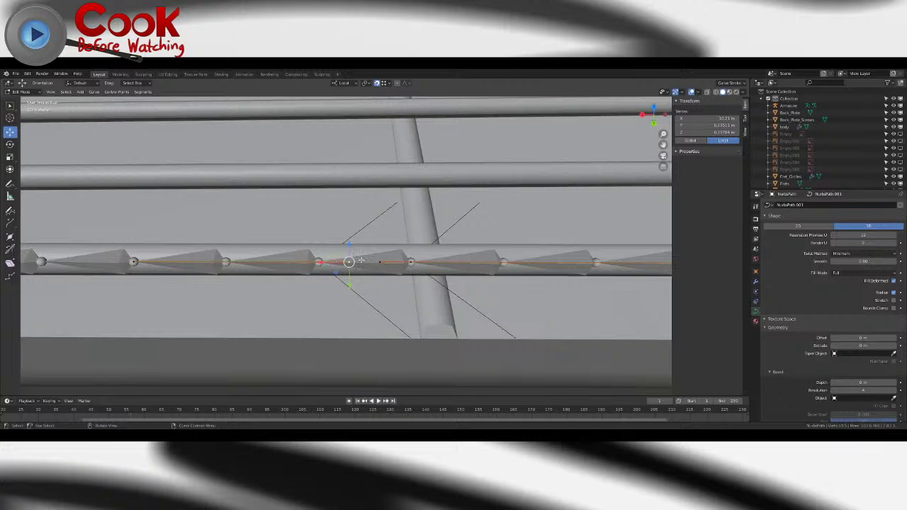
# - Move the neck-side handle of the nut-end control point onto the first bone joint past the nut and check its alignment
pyautogui.moveTo(283, 269); pyautogui.dragTo(272, 264, button='middle')
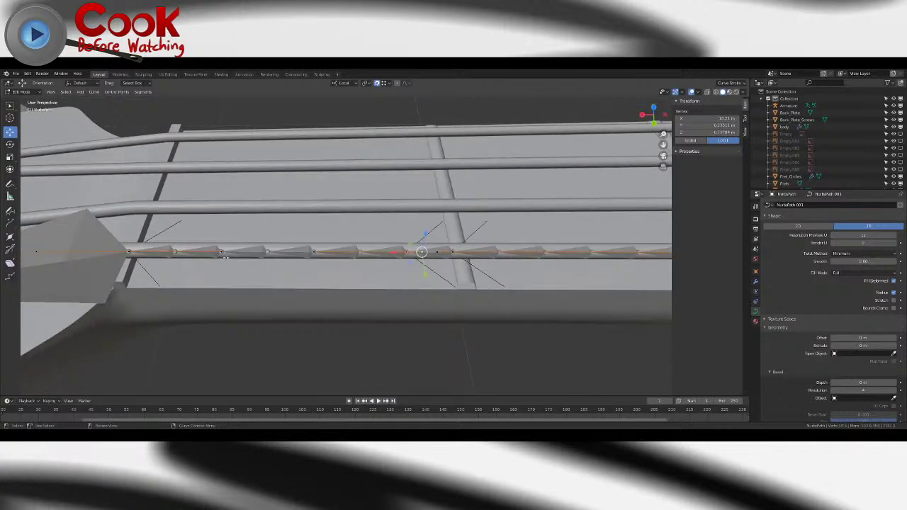
pyautogui.click(221, 252)
pyautogui.keyDown('shift'); pyautogui.moveTo(221, 252); pyautogui.dragTo(410, 264, button='middle'); pyautogui.keyUp('shift')
pyautogui.scroll(2, 330, 264)
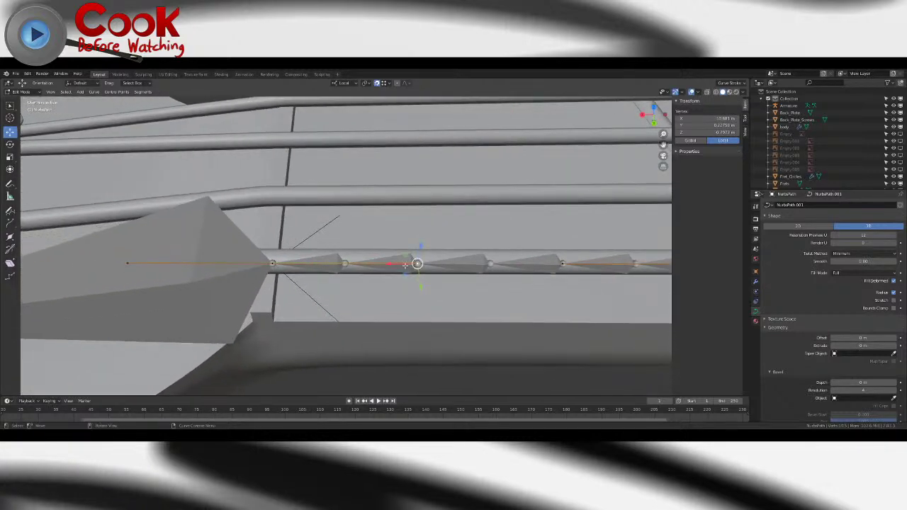
pyautogui.press('g')
pyautogui.click(344, 263)
pyautogui.moveTo(345, 263); pyautogui.dragTo(461, 313, button='middle')
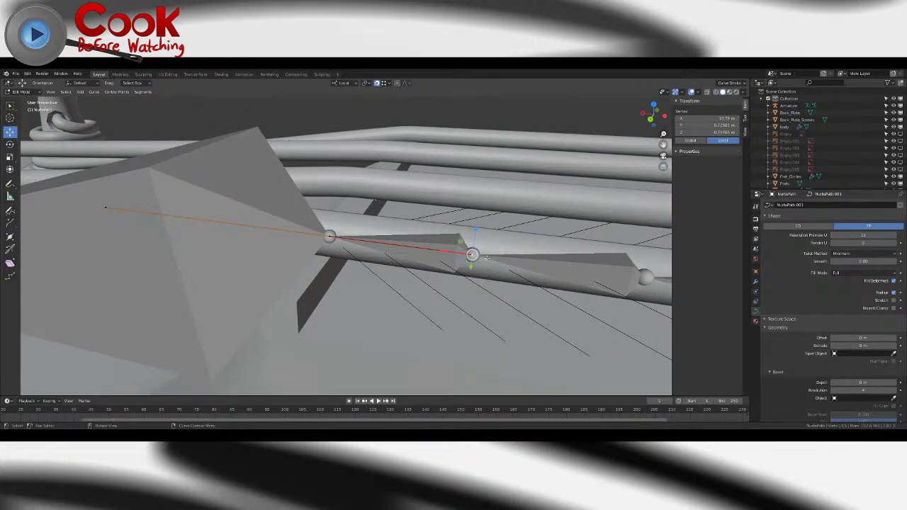
pyautogui.moveTo(481, 277); pyautogui.dragTo(456, 279, button='middle')
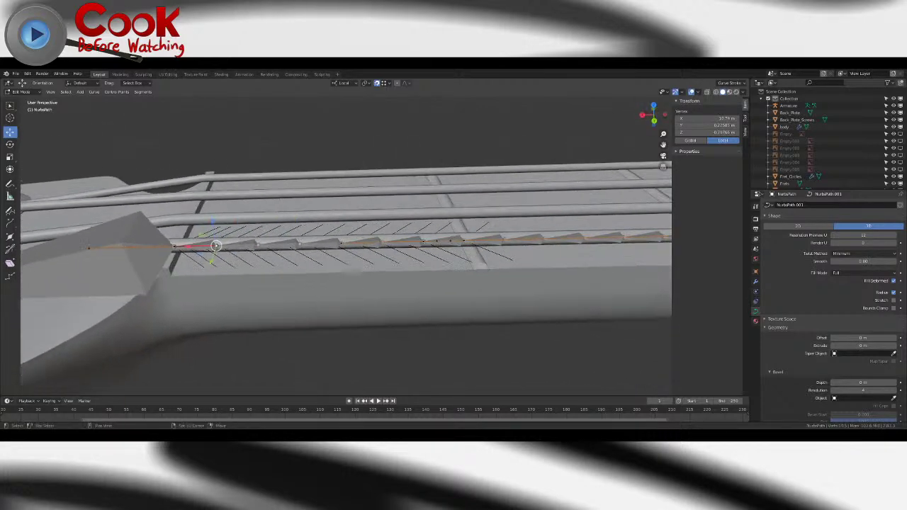
# - Slide the nut-side handle of the mid-neck control point along the E string to the first fret area
pyautogui.scroll(-4, 435, 262)
pyautogui.scroll(7, 418, 262)
pyautogui.moveTo(368, 252); pyautogui.dragTo(349, 248, button='middle')
pyautogui.scroll(-11, 342, 248)
pyautogui.keyDown('shift'); pyautogui.moveTo(585, 272); pyautogui.dragTo(548, 291, button='middle'); pyautogui.keyUp('shift')
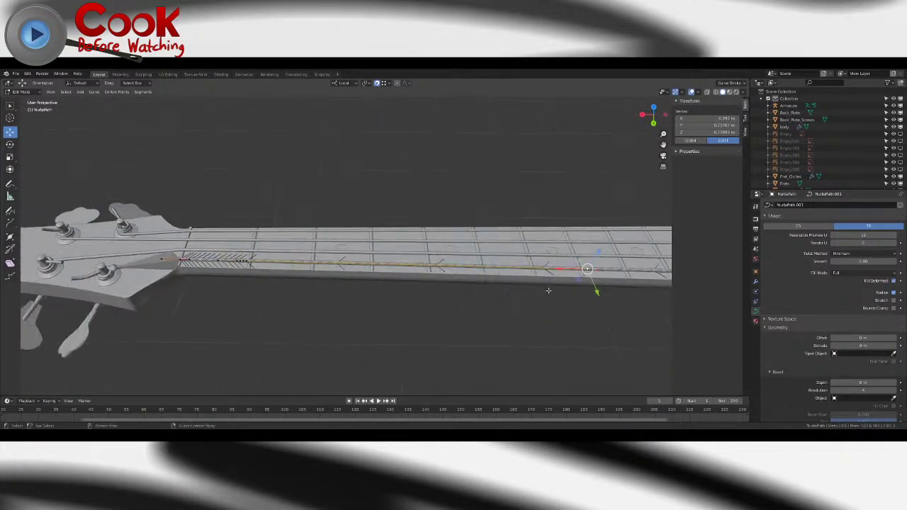
pyautogui.moveTo(588, 269); pyautogui.dragTo(631, 272)
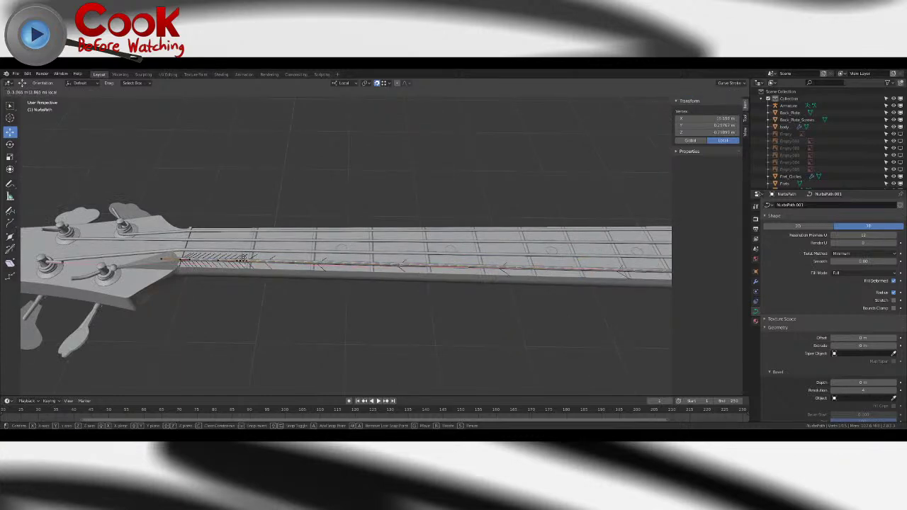
pyautogui.moveTo(277, 256); pyautogui.dragTo(301, 257)
# - Fine-tune the moved handle's position against the bone chain near the first fret
pyautogui.moveTo(301, 258); pyautogui.dragTo(383, 216, button='middle')
pyautogui.scroll(4, 414, 219)
pyautogui.moveTo(361, 196); pyautogui.dragTo(341, 203)
pyautogui.moveTo(432, 212); pyautogui.dragTo(354, 241, button='middle')
pyautogui.scroll(3, 354, 241)
pyautogui.keyDown('shift'); pyautogui.moveTo(152, 302); pyautogui.dragTo(393, 275, button='middle'); pyautogui.keyUp('shift')
pyautogui.moveTo(390, 275); pyautogui.dragTo(361, 308)
pyautogui.press('g')
pyautogui.rightClick(364, 307)
# - Reposition the remaining neck handles along the E string to line them up with the bone joints
pyautogui.moveTo(364, 307); pyautogui.dragTo(396, 294, button='middle')
pyautogui.scroll(-5, 336, 297)
pyautogui.press('g')
pyautogui.click(455, 296)
pyautogui.moveTo(454, 292); pyautogui.dragTo(407, 218, button='middle')
pyautogui.press('g')
pyautogui.click(404, 238)
pyautogui.press('g')
pyautogui.click(351, 247)
pyautogui.press('g')
pyautogui.click(275, 279)
pyautogui.moveTo(440, 219); pyautogui.dragTo(391, 266)
# - Test the path by moving the control point between the pickups sideways along its local Y axis, out past the body
pyautogui.scroll(-5, 391, 266)
pyautogui.moveTo(391, 266); pyautogui.dragTo(423, 314, button='middle')
pyautogui.scroll(-5, 359, 289)
pyautogui.scroll(-4, 360, 289)
pyautogui.scroll(-2, 416, 322)
pyautogui.click(414, 357)
pyautogui.press('g')
pyautogui.press('y')
pyautogui.press('y')
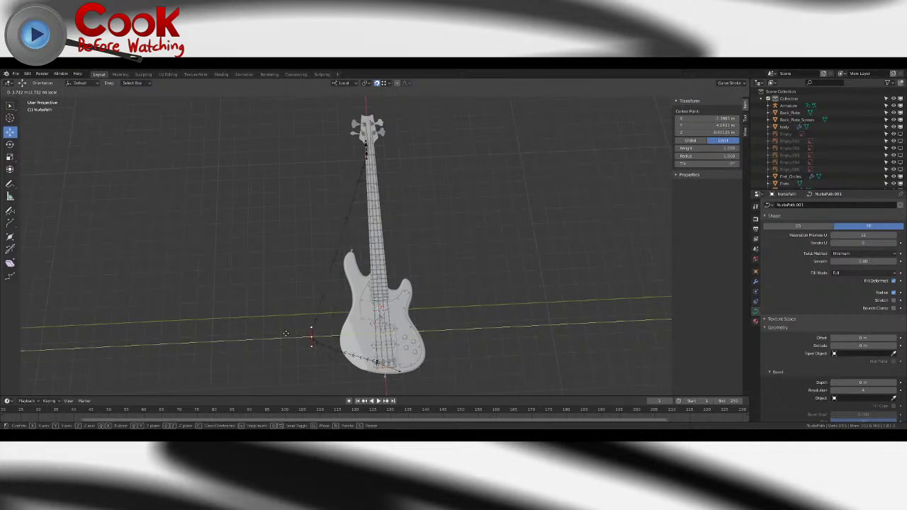
pyautogui.click(286, 333)
# - Scale up the displaced control point's handles to widen the curve's bend
pyautogui.click(10, 157)
pyautogui.moveTo(313, 309); pyautogui.dragTo(304, 188)
pyautogui.click(10, 132)
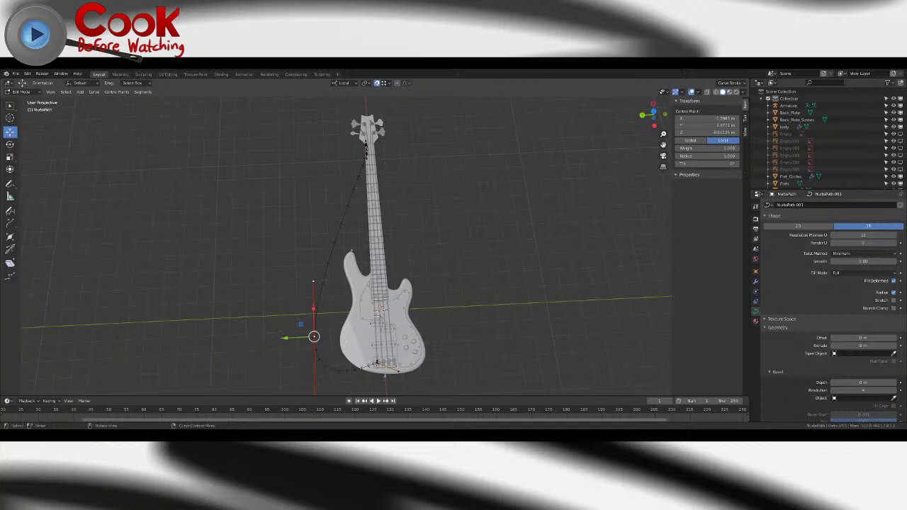
# - Try moving the displaced control point across to the other side of the neck, and restore the straight path
pyautogui.press('g')
pyautogui.press('x')
pyautogui.press('x')
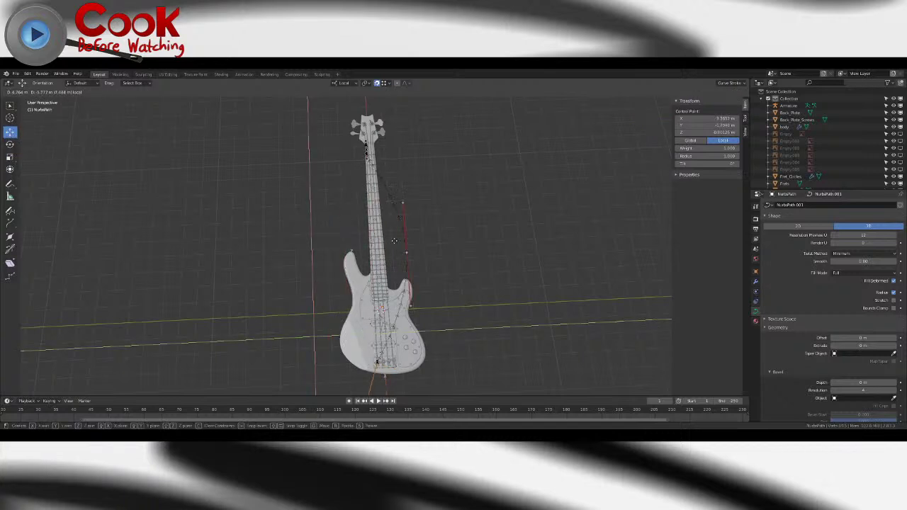
pyautogui.click(352, 236)
pyautogui.moveTo(448, 246); pyautogui.dragTo(454, 235, button='middle')
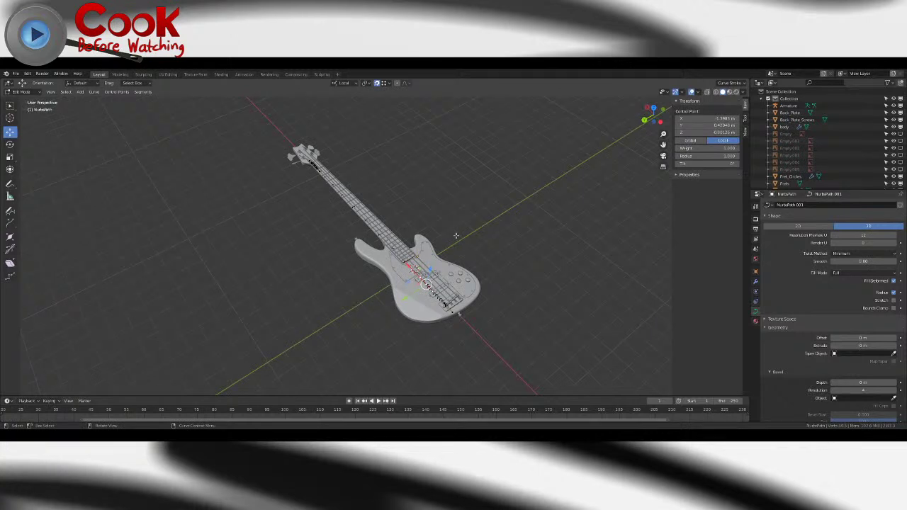
# - Save the project and return the path to Object Mode
pyautogui.click(15, 73)
pyautogui.click(28, 122)
pyautogui.moveTo(397, 290); pyautogui.dragTo(375, 170, button='middle')
pyautogui.scroll(5, 413, 298)
pyautogui.moveTo(435, 283); pyautogui.dragTo(432, 245, button='middle')
pyautogui.keyDown('shift'); pyautogui.moveTo(425, 283); pyautogui.dragTo(118, 141, button='middle'); pyautogui.keyUp('shift')
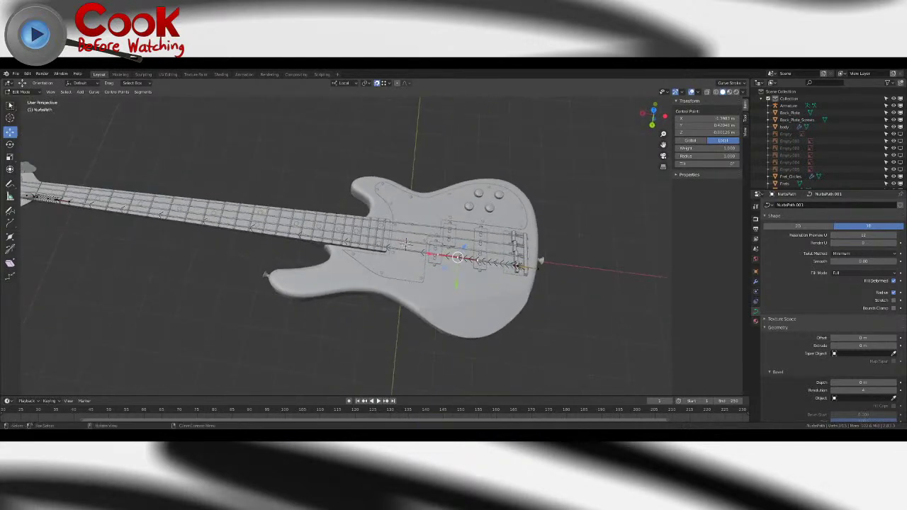
pyautogui.press('Tab')
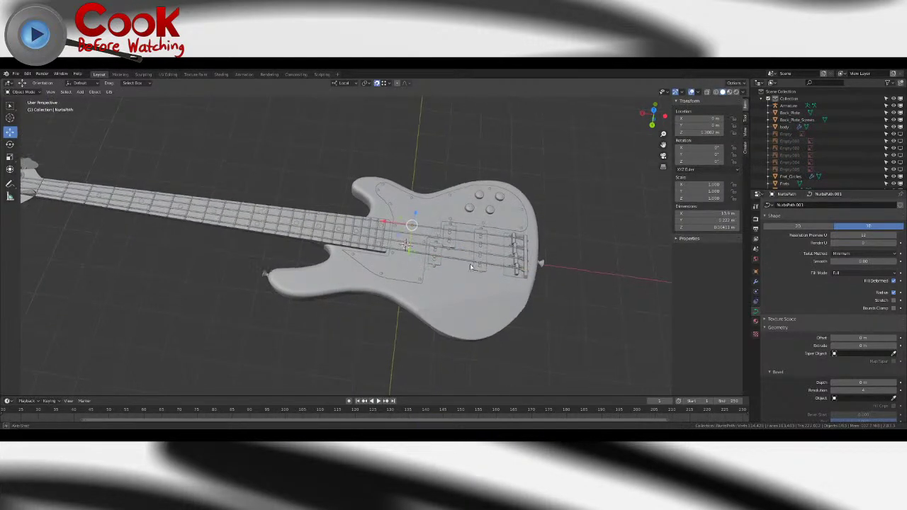
# - Parent the String_Pluck_E mesh to the armature with automatic weights and inspect the string's vertex groups
pyautogui.moveTo(475, 267); pyautogui.dragTo(413, 239, button='middle')
pyautogui.click(356, 273)
pyautogui.scroll(6, 358, 276)
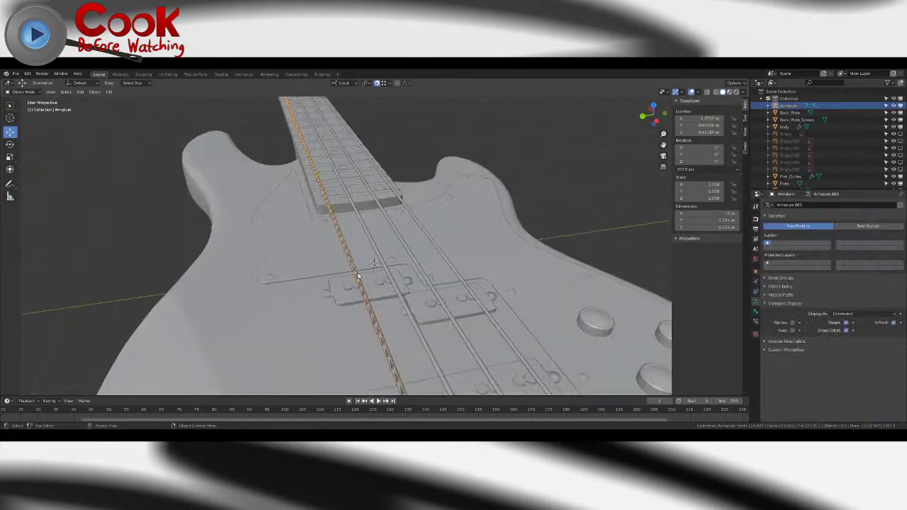
pyautogui.scroll(-3, 360, 281)
pyautogui.click(359, 287)
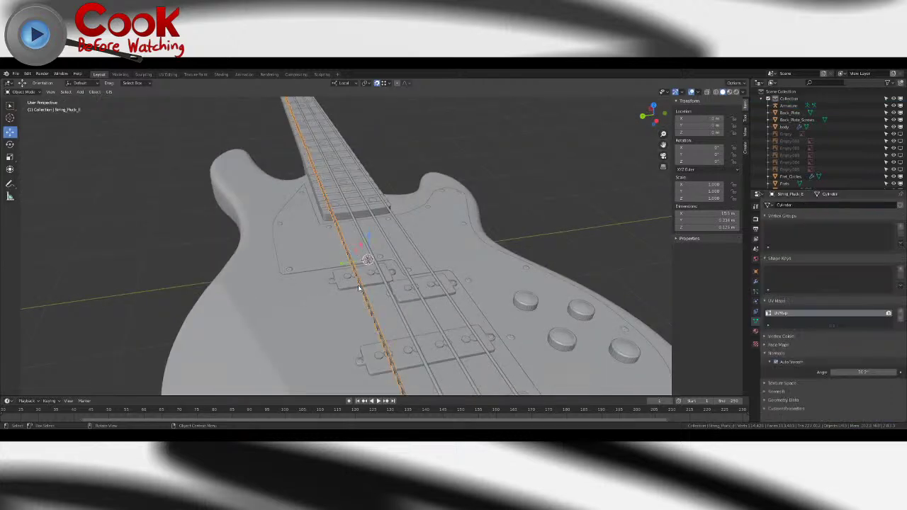
pyautogui.scroll(3, 440, 296)
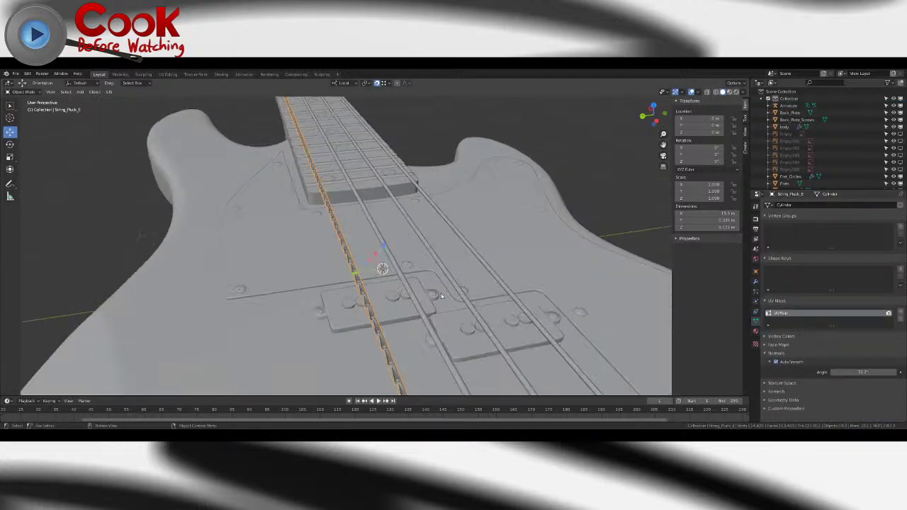
pyautogui.click(361, 291)
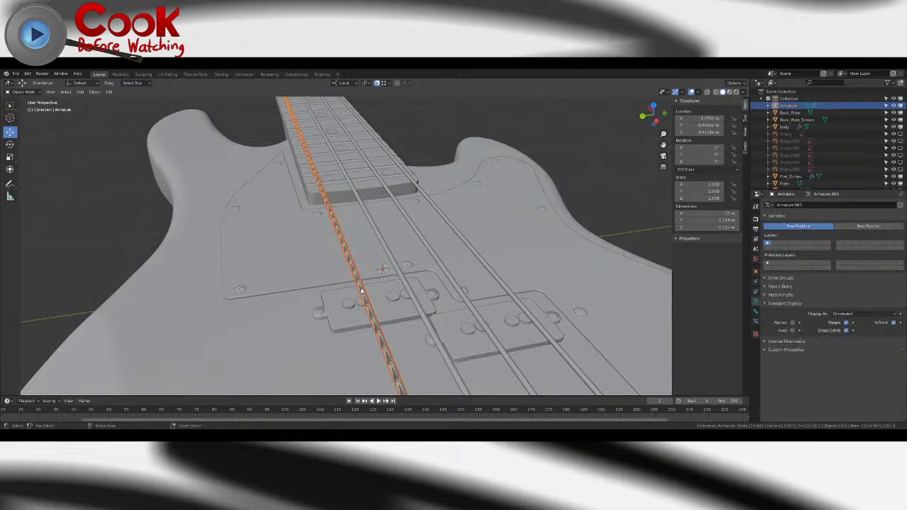
pyautogui.hotkey('ctrl', 'p')
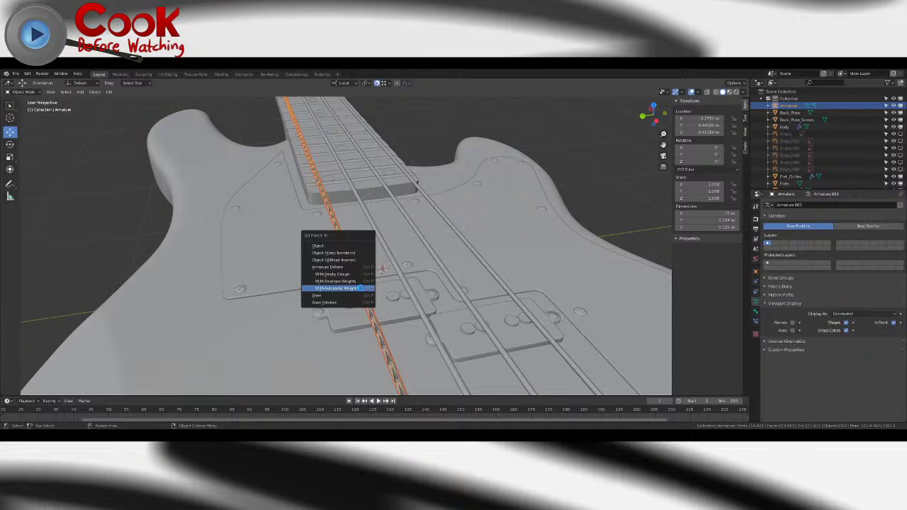
pyautogui.click(360, 288)
pyautogui.click(346, 284)
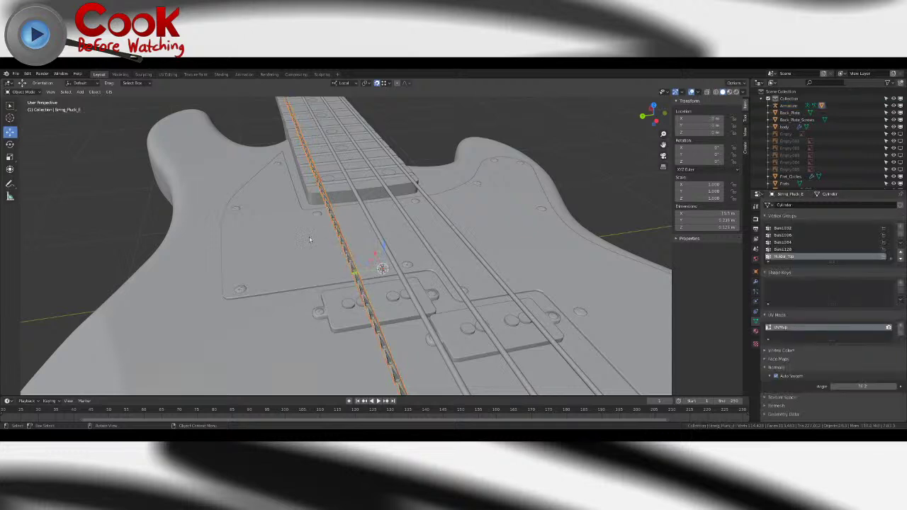
# - Put the armature in Pose Mode and select the small chain bone directly beside the nut, Bone.128
pyautogui.click(328, 224)
pyautogui.click(28, 94)
pyautogui.click(28, 116)
pyautogui.scroll(-5, 304, 212)
pyautogui.moveTo(294, 206); pyautogui.dragTo(388, 217, button='middle')
pyautogui.keyDown('shift'); pyautogui.moveTo(120, 186); pyautogui.dragTo(274, 216, button='middle'); pyautogui.keyUp('shift')
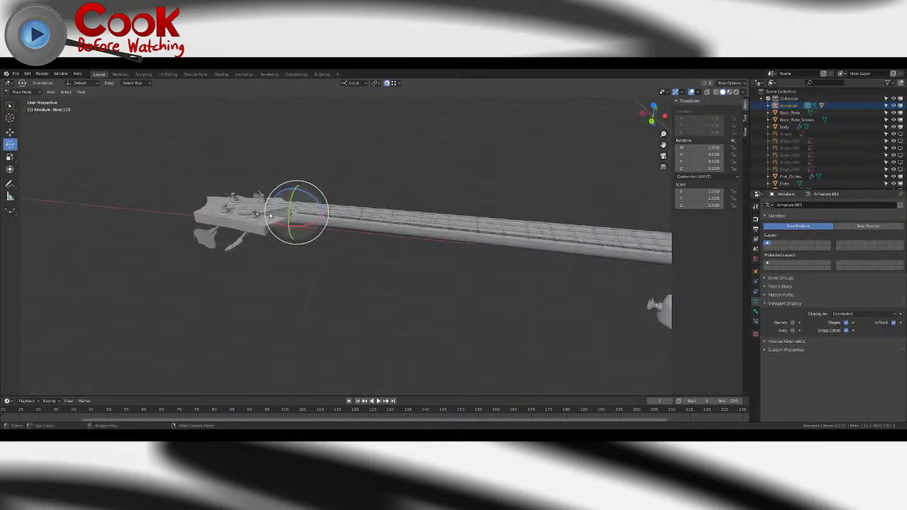
pyautogui.scroll(8, 275, 216)
pyautogui.click(392, 303)
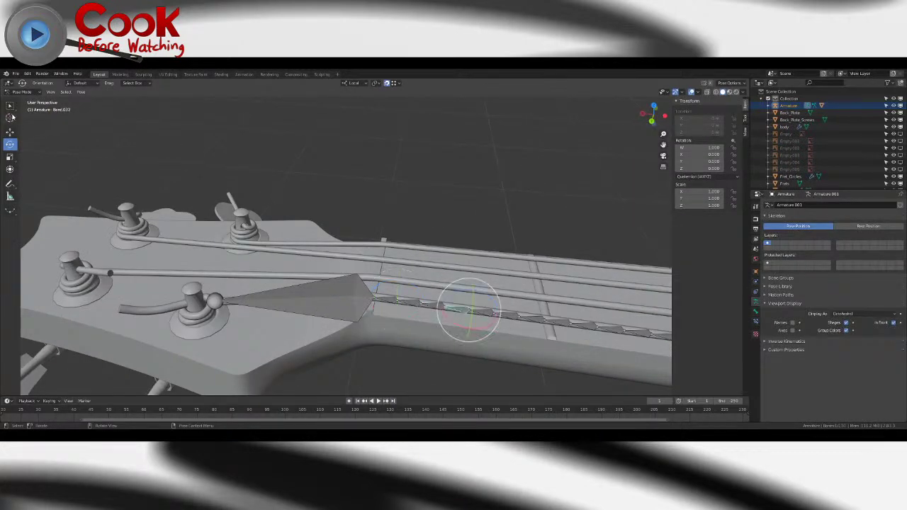
pyautogui.press('w')
pyautogui.click(386, 302)
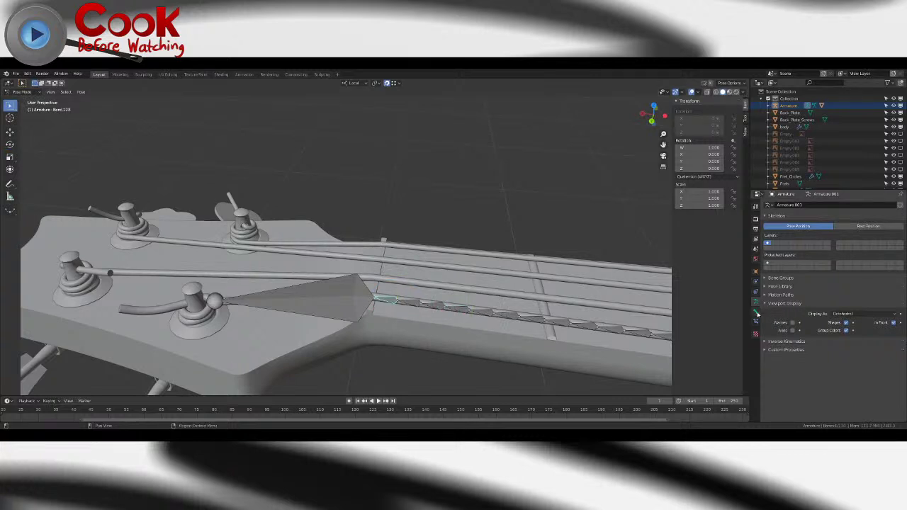
# - Add a Spline IK constraint to the selected bone and set its chain length to 128
pyautogui.click(755, 314)
pyautogui.click(755, 321)
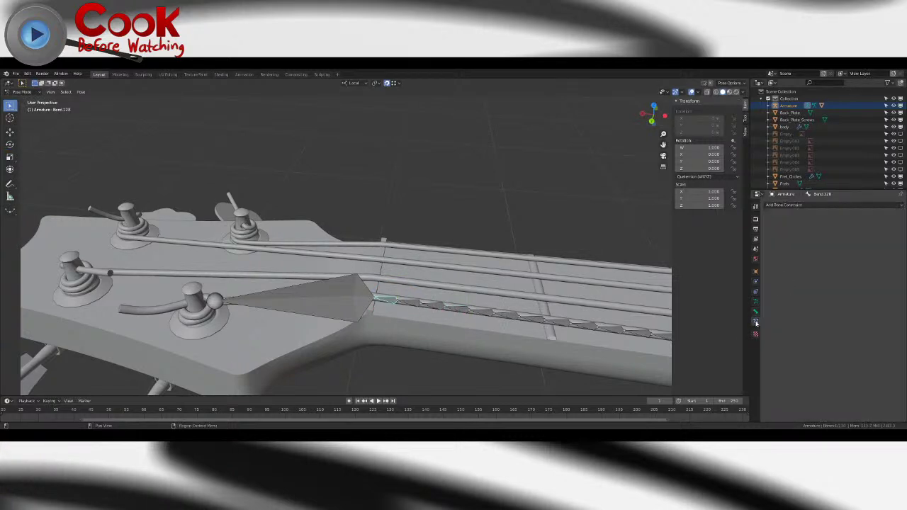
pyautogui.click(799, 205)
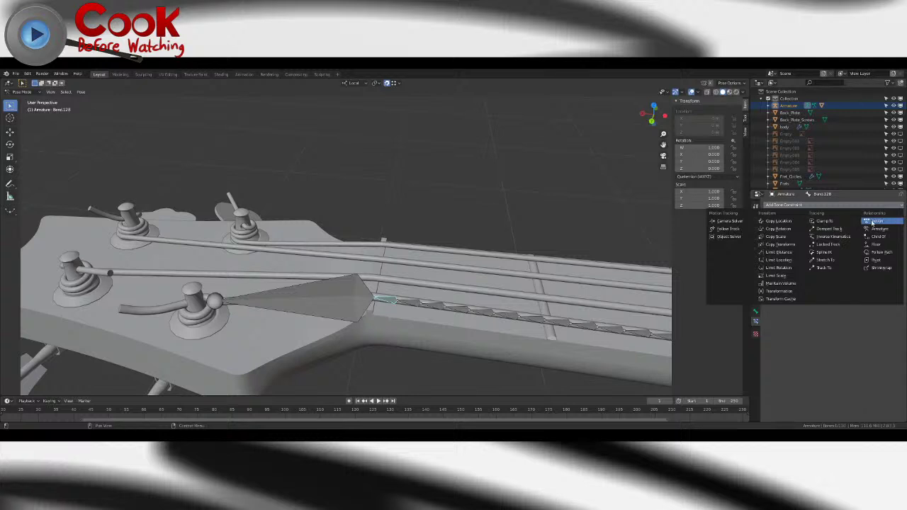
pyautogui.click(828, 254)
pyautogui.click(825, 229)
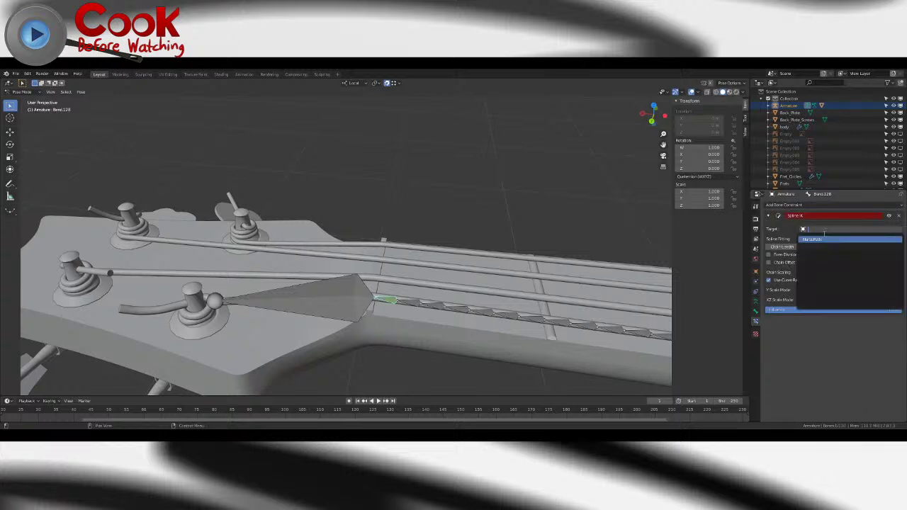
pyautogui.click(803, 218)
pyautogui.click(843, 248)
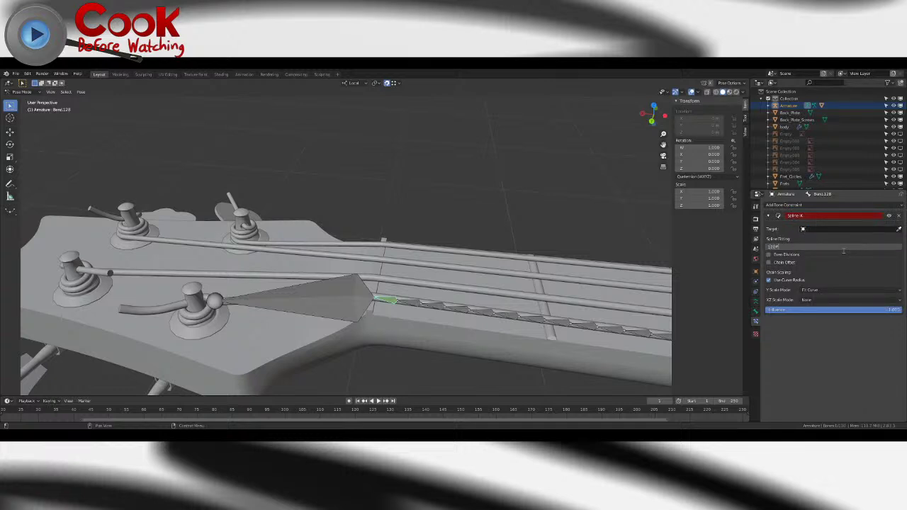
pyautogui.write('128')
pyautogui.press('Return')
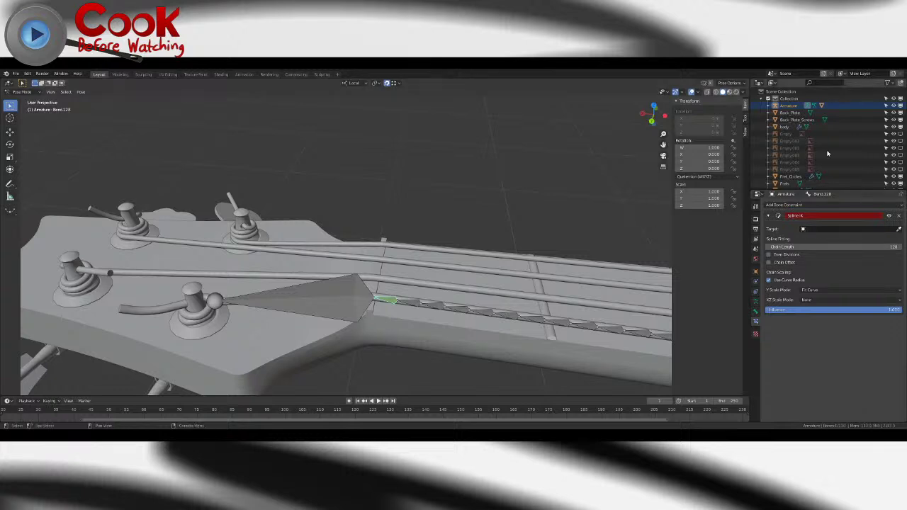
# - Return to Object Mode and rename the NurbsPath curve as E_string_Spline
pyautogui.scroll(-10, 796, 120)
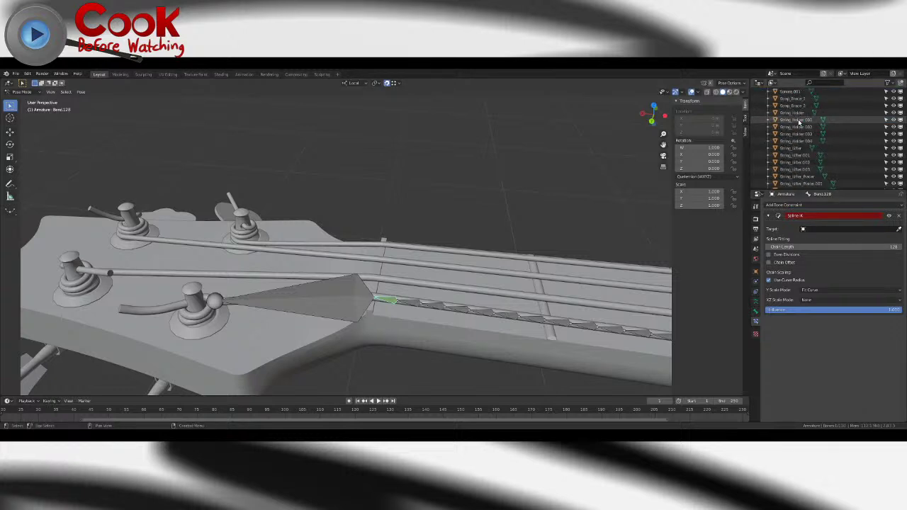
pyautogui.scroll(8, 804, 135)
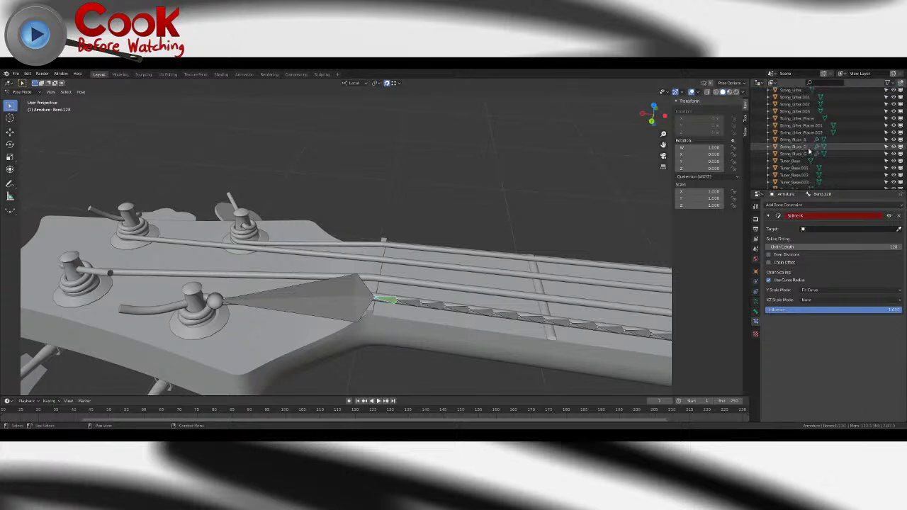
pyautogui.click(789, 104)
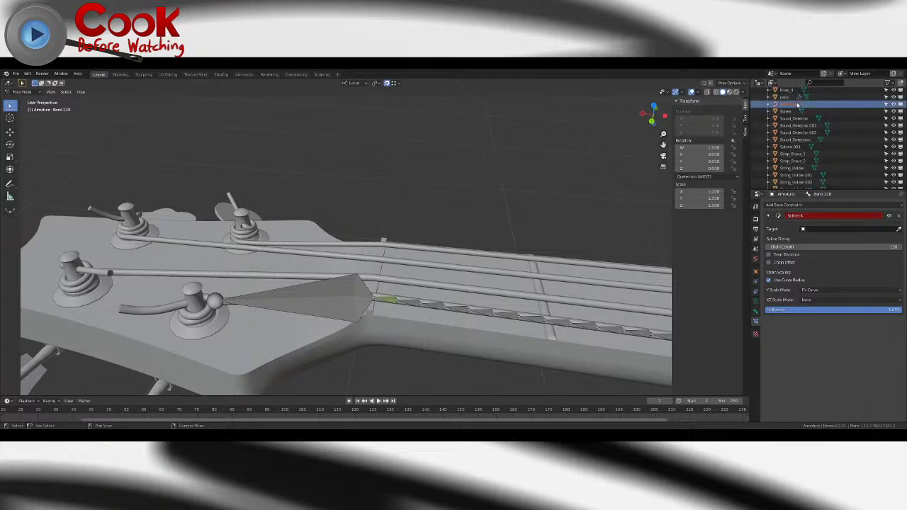
pyautogui.click(22, 92)
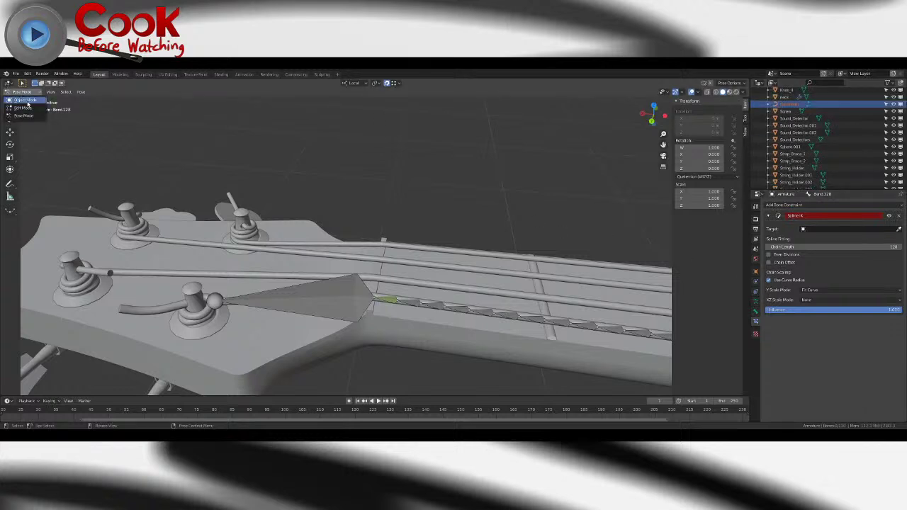
pyautogui.click(27, 102)
pyautogui.click(785, 105)
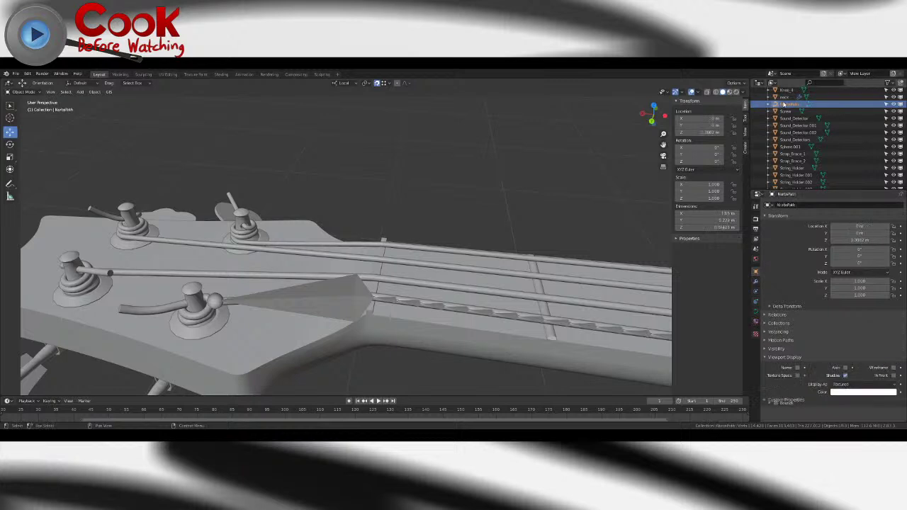
pyautogui.click(793, 205)
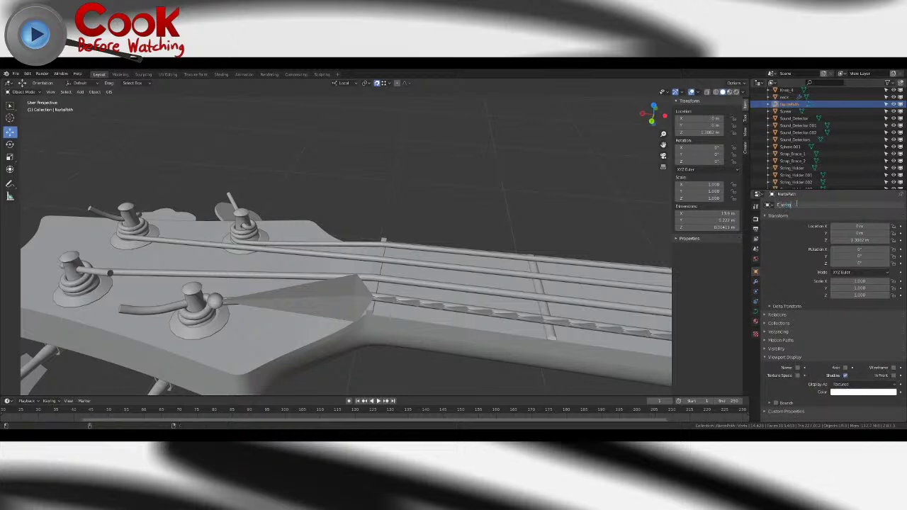
# - Put the armature back in Pose Mode and set E_string_Spline as the target of the bone's Spline IK constraint
pyautogui.click(379, 301)
pyautogui.click(21, 91)
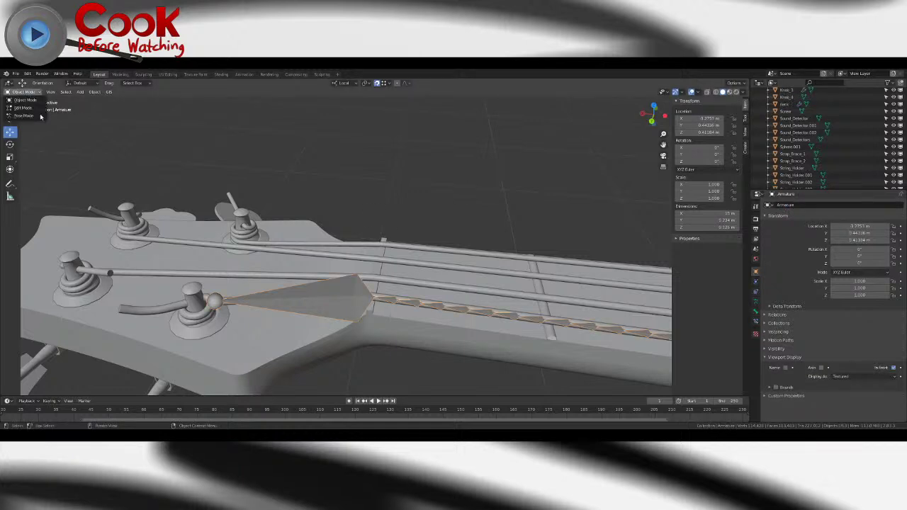
pyautogui.click(21, 116)
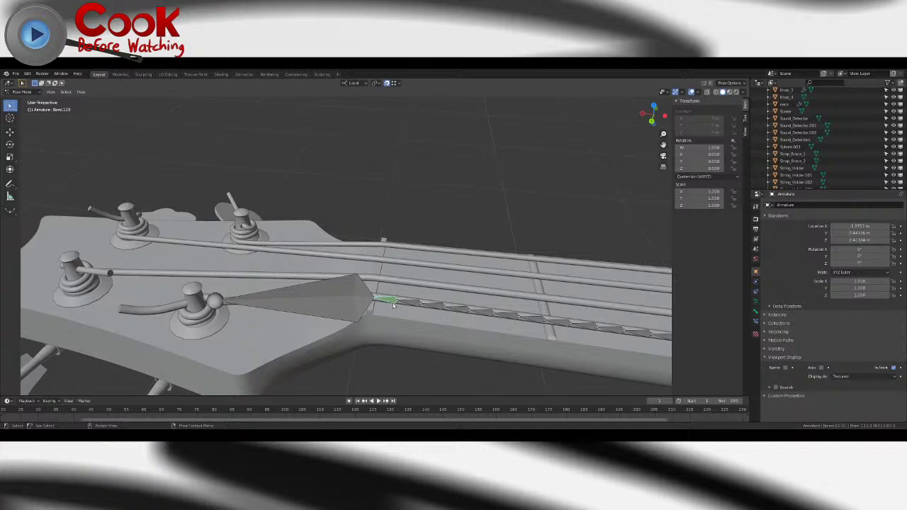
pyautogui.click(755, 322)
pyautogui.click(809, 230)
pyautogui.click(815, 242)
# - Clear the Spline IK target and reassign E_string_Spline to compare the bone chain near the nut
pyautogui.scroll(-8, 451, 312)
pyautogui.scroll(7, 515, 304)
pyautogui.scroll(5, 350, 296)
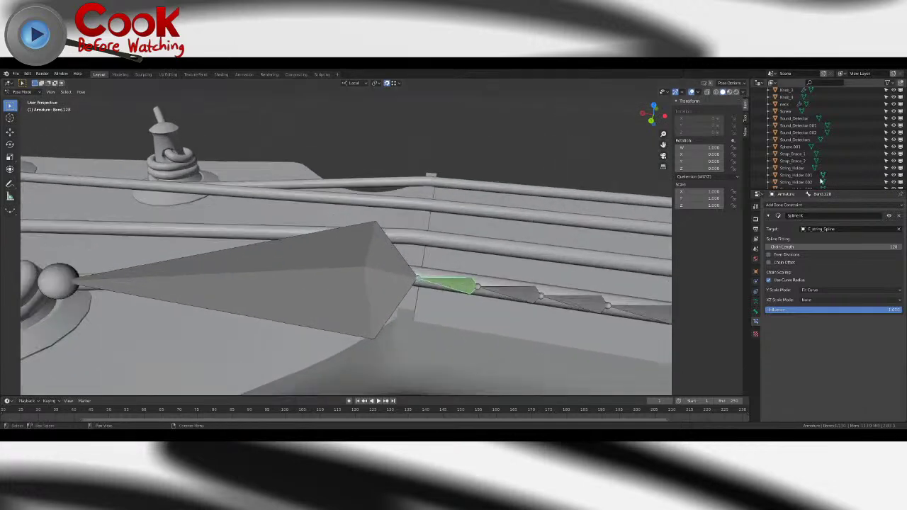
pyautogui.click(899, 229)
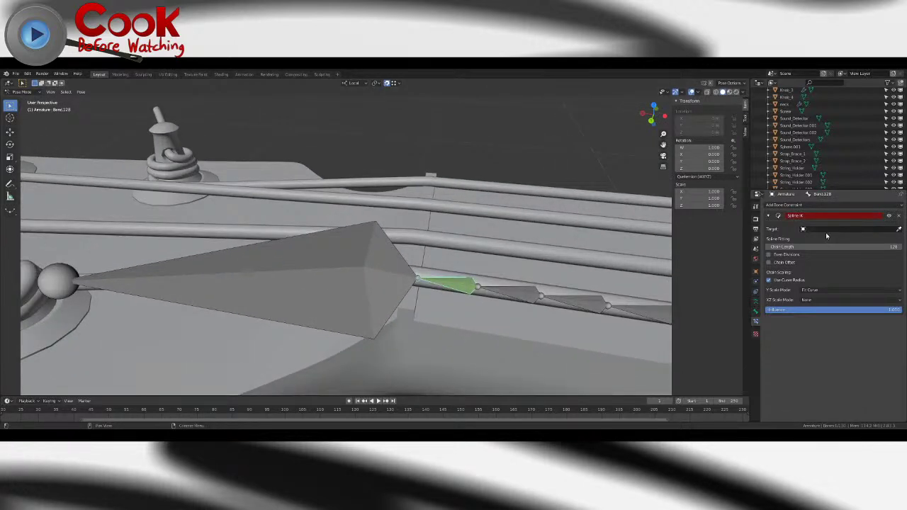
pyautogui.click(824, 228)
pyautogui.click(816, 239)
# - Examine how the constrained bone chain follows the E string from the nut to the bridge
pyautogui.scroll(-6, 488, 288)
pyautogui.keyDown('shift'); pyautogui.moveTo(488, 289); pyautogui.dragTo(309, 253, button='middle'); pyautogui.keyUp('shift')
pyautogui.scroll(1, 309, 253)
pyautogui.keyDown('shift'); pyautogui.moveTo(531, 277); pyautogui.dragTo(332, 254, button='middle'); pyautogui.keyUp('shift')
pyautogui.scroll(1, 331, 253)
pyautogui.keyDown('shift'); pyautogui.moveTo(607, 283); pyautogui.dragTo(380, 276, button='middle'); pyautogui.keyUp('shift')
pyautogui.scroll(2, 410, 275)
pyautogui.keyDown('shift'); pyautogui.moveTo(478, 196); pyautogui.dragTo(566, 199, button='middle'); pyautogui.keyUp('shift')
pyautogui.scroll(5, 797, 126)
# - Leave Pose Mode and open E_string_Spline in Edit Mode
pyautogui.click(797, 132)
pyautogui.click(23, 92)
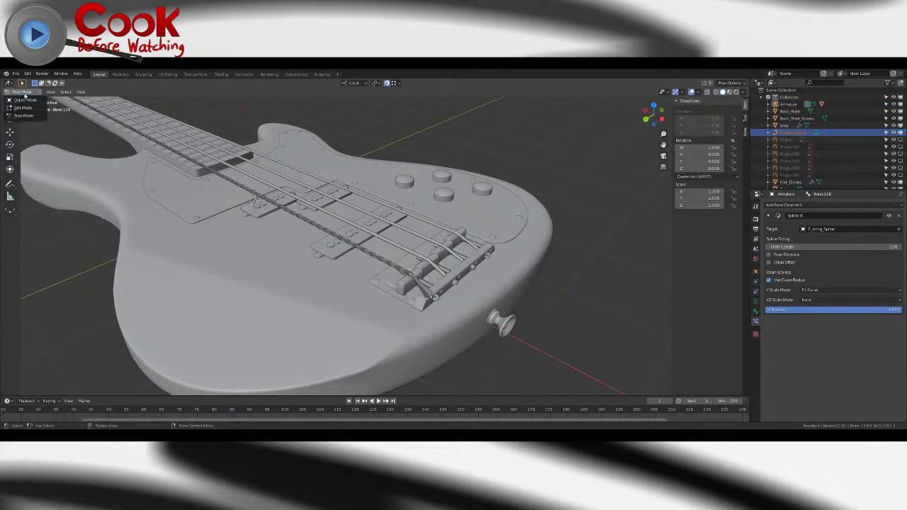
pyautogui.click(25, 100)
pyautogui.click(797, 135)
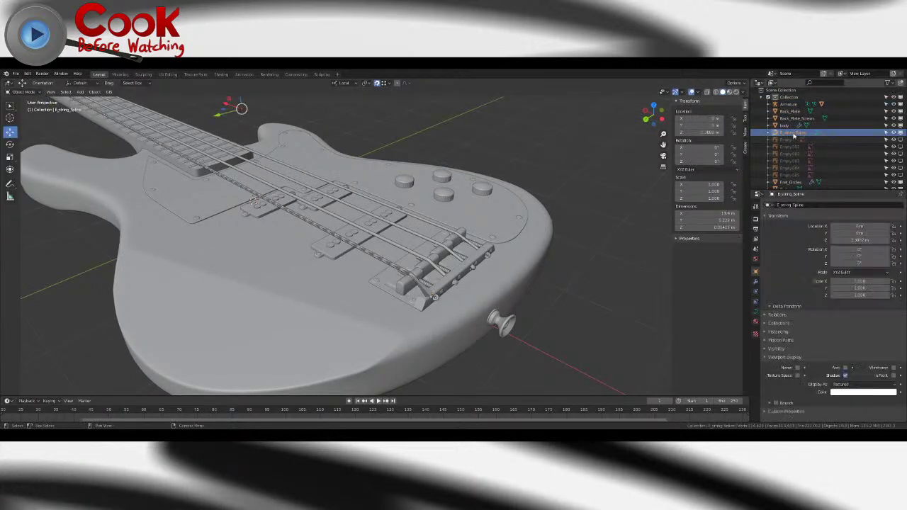
pyautogui.press('Tab')
# - Try moving the path's control point over the pickups sideways along Y and inspect the chain's bend at the bridge saddle
pyautogui.moveTo(329, 207); pyautogui.dragTo(483, 280, button='middle')
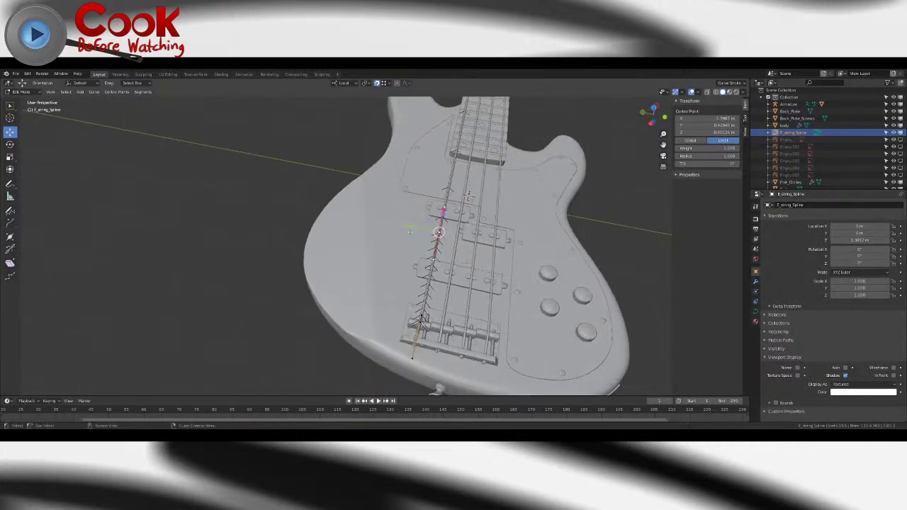
pyautogui.press('g')
pyautogui.press('y')
pyautogui.click(487, 335)
pyautogui.keyDown('shift'); pyautogui.moveTo(488, 334); pyautogui.dragTo(370, 256, button='middle'); pyautogui.keyUp('shift')
pyautogui.scroll(4, 442, 303)
pyautogui.scroll(7, 357, 157)
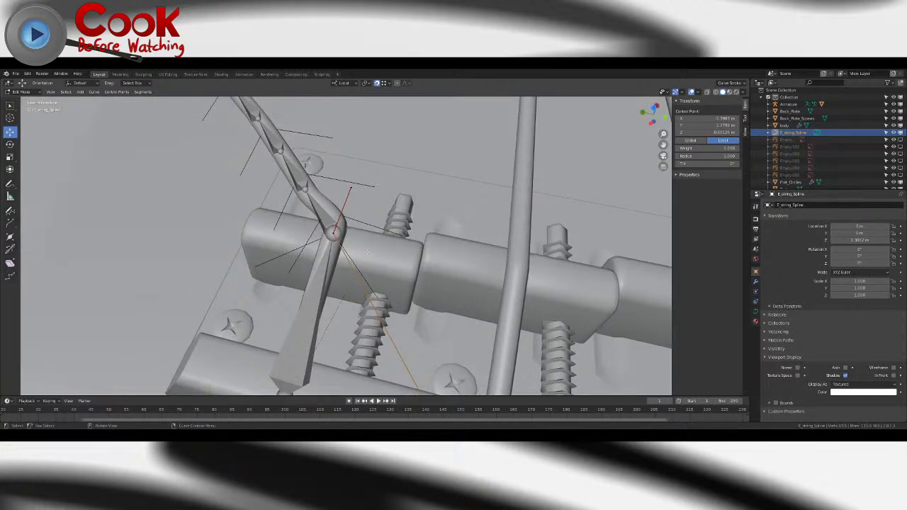
pyautogui.scroll(-5, 358, 225)
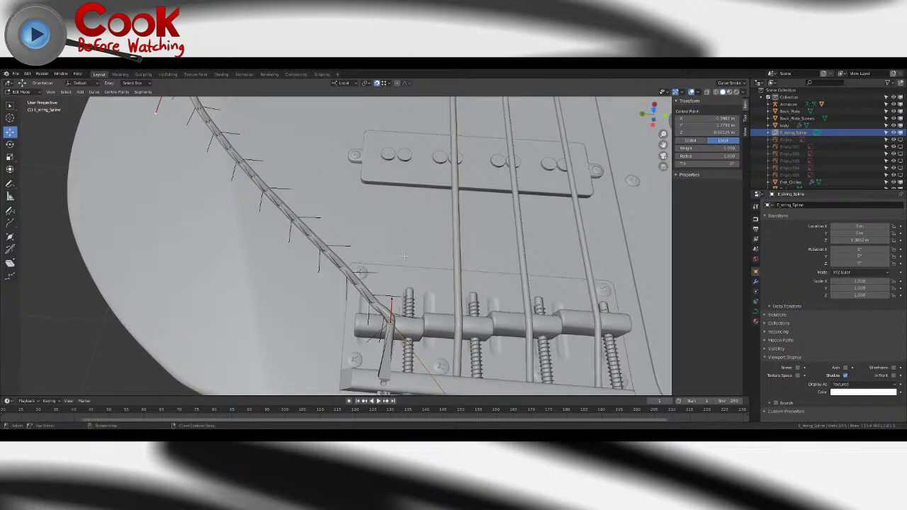
# - Try shifting the path's curve handle at the bridge saddle along its local X axis
pyautogui.press('g')
pyautogui.press('x')
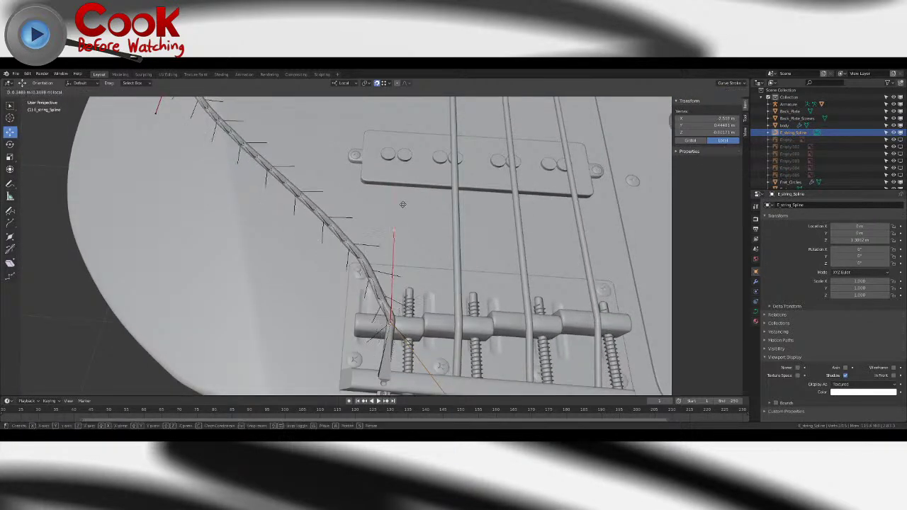
pyautogui.click(403, 203)
pyautogui.scroll(-6, 404, 206)
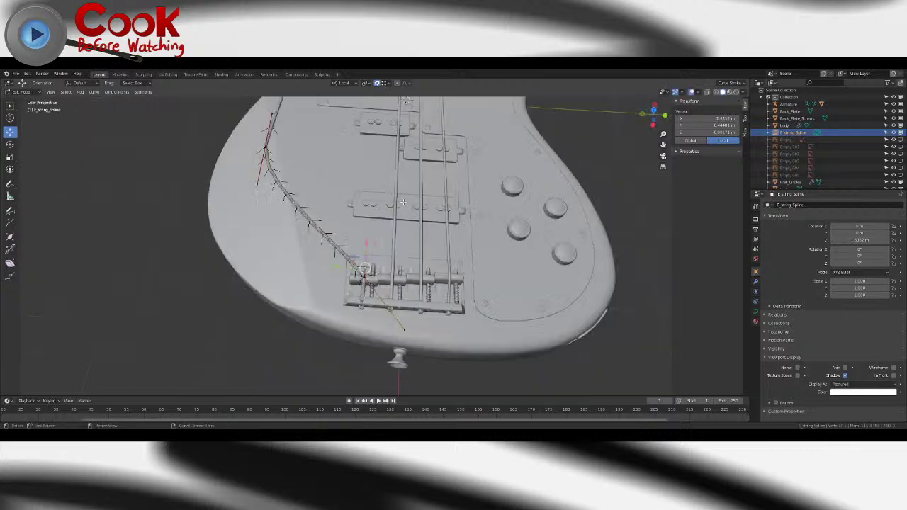
# - Try moving the path's control point over the body again along Y to test the string's bend
pyautogui.click(291, 199)
pyautogui.moveTo(405, 209); pyautogui.dragTo(466, 212, button='middle')
pyautogui.press('g')
pyautogui.press('y')
pyautogui.click(365, 203)
pyautogui.scroll(-3, 461, 214)
# - Try dragging and scaling the path's points over the body, and undo all the test edits to the path
pyautogui.moveTo(386, 231); pyautogui.dragTo(445, 234, button='middle')
pyautogui.moveTo(437, 227); pyautogui.dragTo(321, 234)
pyautogui.moveTo(346, 266); pyautogui.dragTo(340, 296)
pyautogui.hotkey('ctrl', 'z')
pyautogui.moveTo(340, 262); pyautogui.dragTo(342, 287)
pyautogui.click(9, 156)
pyautogui.moveTo(309, 259); pyautogui.dragTo(202, 253)
pyautogui.hotkey('ctrl', 'z')
pyautogui.hotkey('ctrl', 'z')
pyautogui.hotkey('ctrl', 'z')
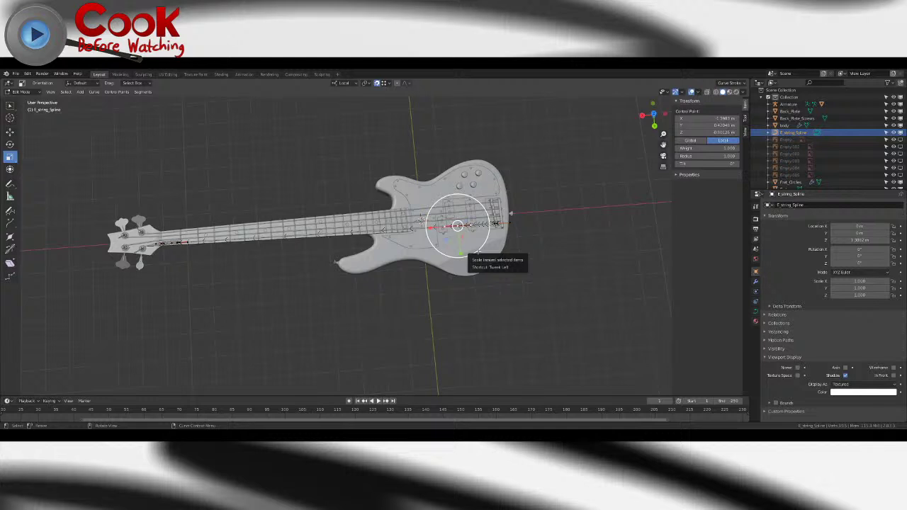
# - Return to Object Mode and rename the path as Spline_E_string
pyautogui.moveTo(531, 210); pyautogui.dragTo(428, 279, button='middle')
pyautogui.scroll(3, 336, 212)
pyautogui.click(24, 93)
pyautogui.click(28, 100)
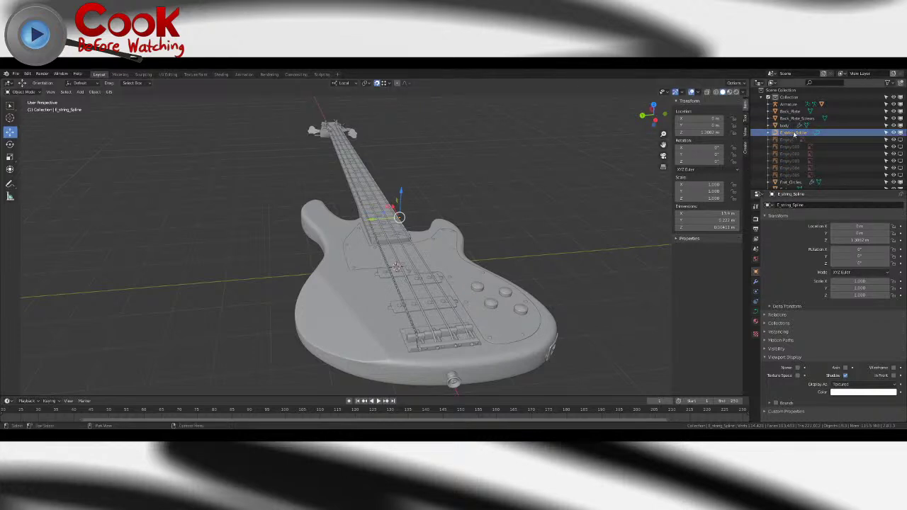
pyautogui.doubleClick(794, 133)
pyautogui.click(781, 135)
pyautogui.write('Spline')
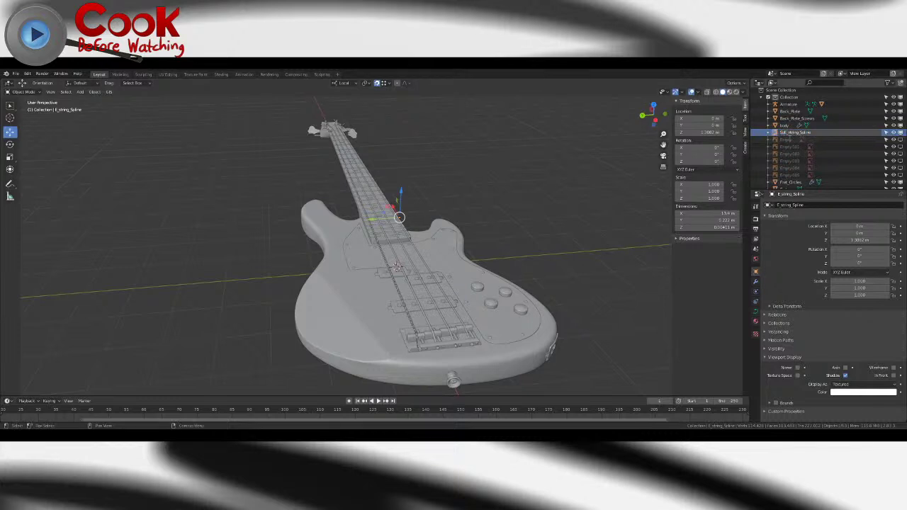
pyautogui.press('Return')
pyautogui.press('Return')
# - Save the project under its existing file name
pyautogui.scroll(-10, 792, 140)
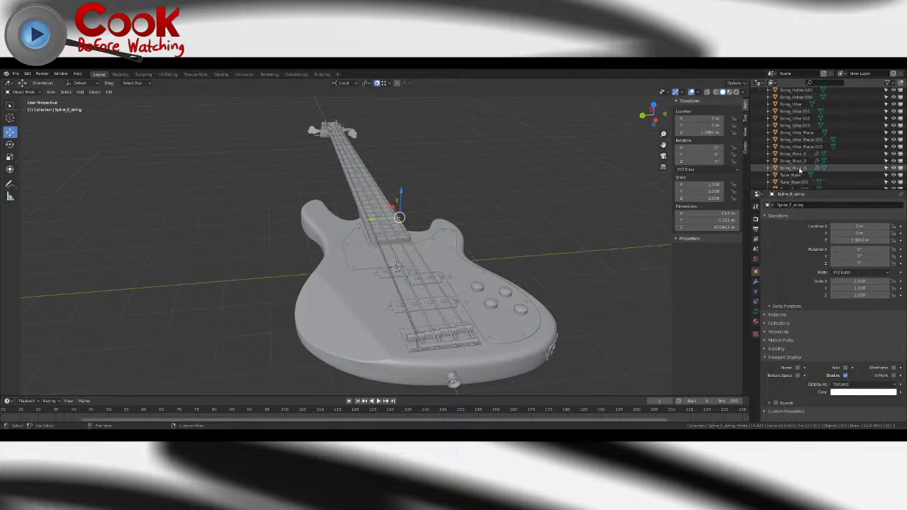
pyautogui.click(15, 74)
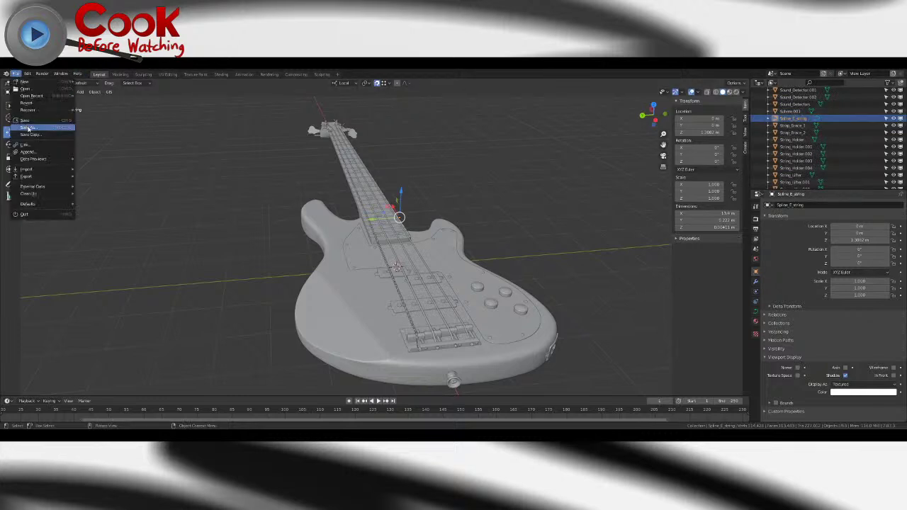
pyautogui.click(28, 118)
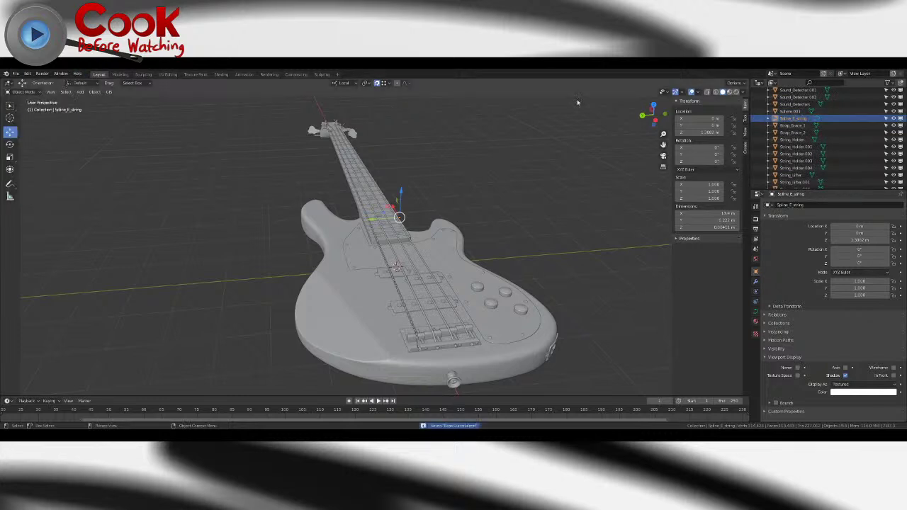
# - Make Spline_E_string and the armature unselectable in the viewport
pyautogui.click(887, 119)
pyautogui.scroll(10, 787, 134)
pyautogui.scroll(3, 788, 134)
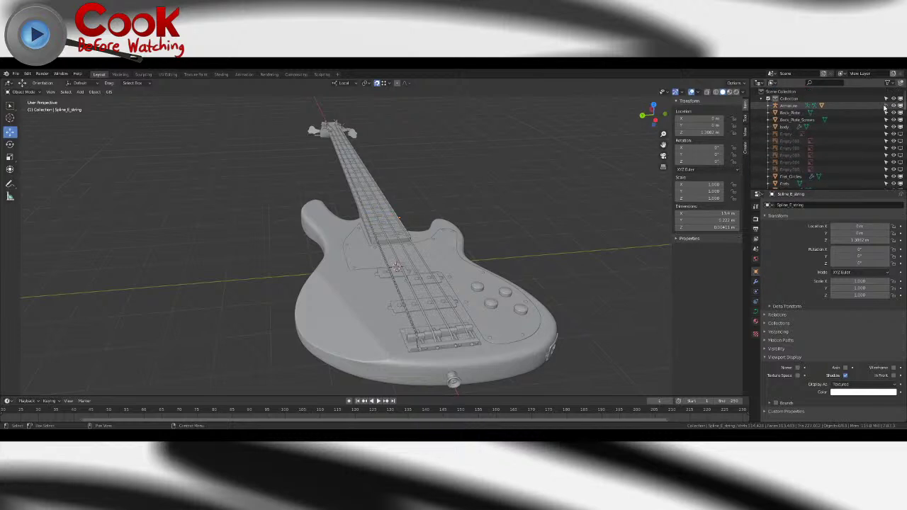
pyautogui.scroll(-12, 821, 172)
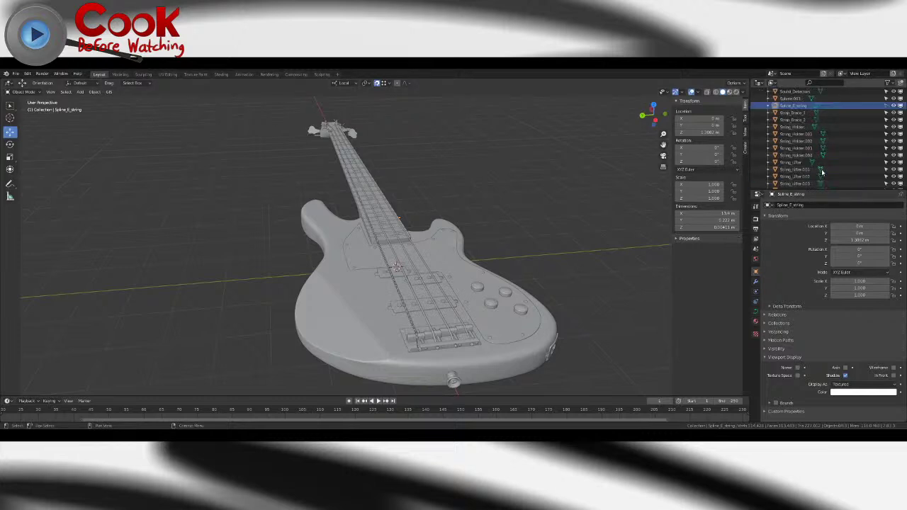
pyautogui.scroll(-2, 822, 172)
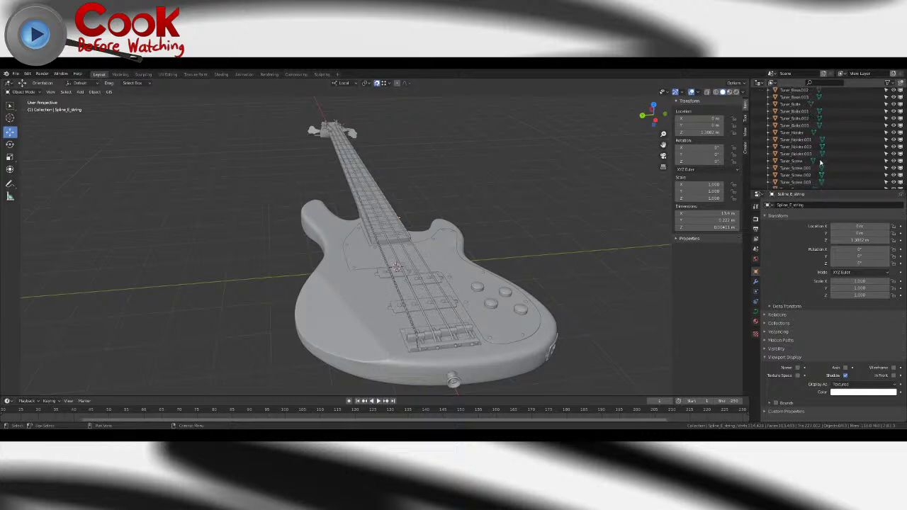
pyautogui.scroll(15, 821, 162)
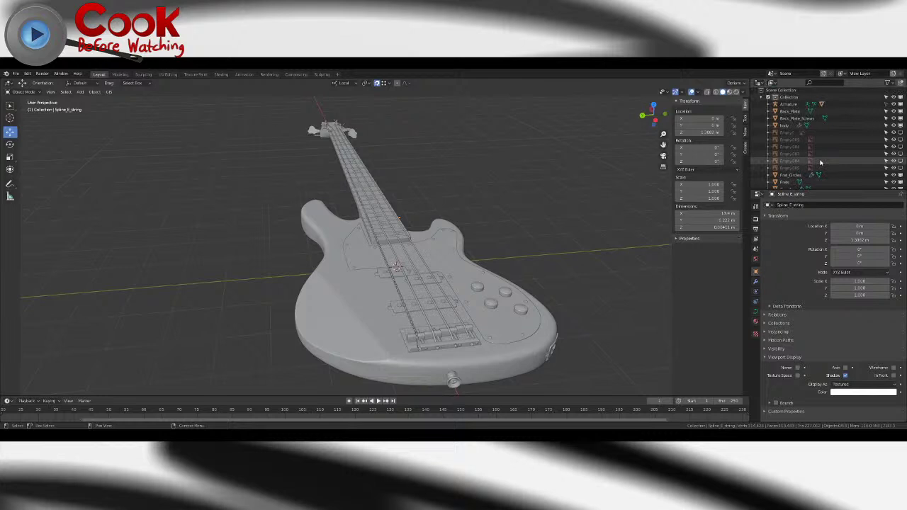
# - Box-select all the selectable bass parts with the body as the active object and parent them to it
pyautogui.click(340, 308)
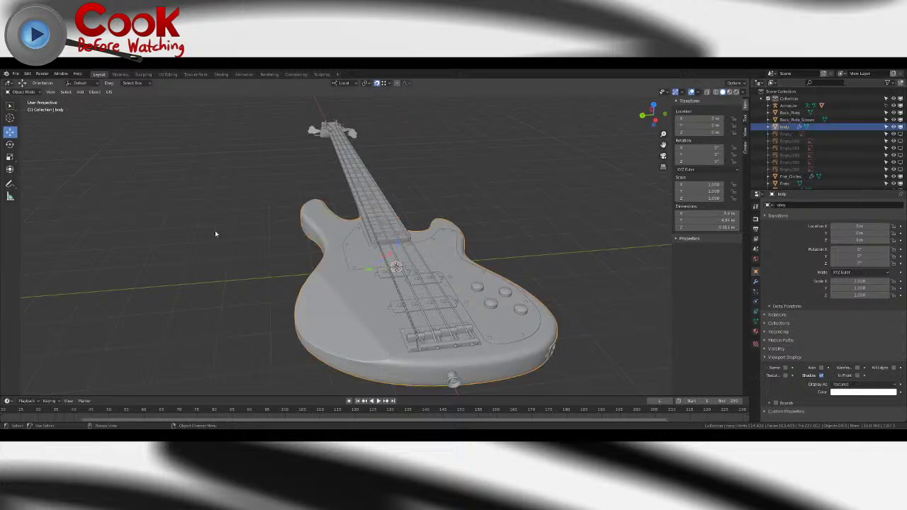
pyautogui.scroll(-6, 265, 259)
pyautogui.click(10, 106)
pyautogui.moveTo(276, 153); pyautogui.dragTo(437, 317)
pyautogui.scroll(8, 330, 320)
pyautogui.keyDown('shift'); pyautogui.moveTo(410, 328); pyautogui.dragTo(380, 302, button='middle'); pyautogui.keyUp('shift')
pyautogui.scroll(-7, 381, 305)
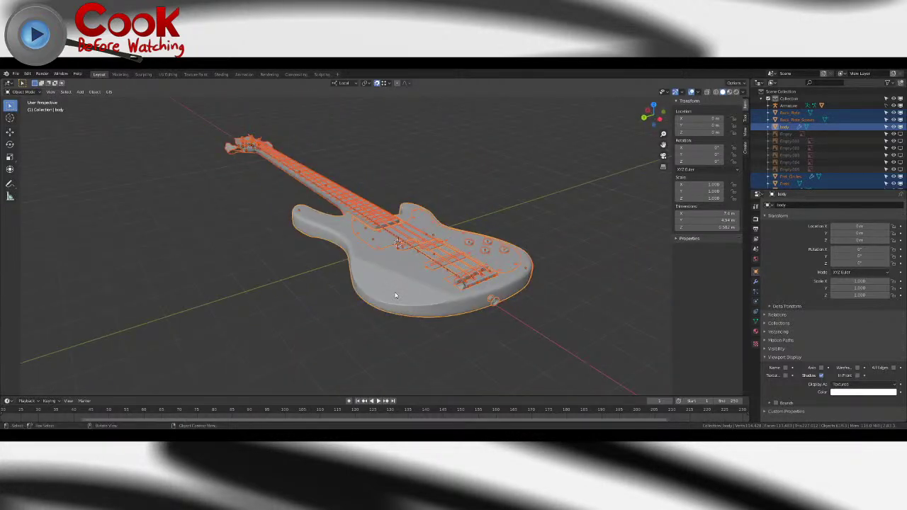
pyautogui.hotkey('ctrl', 'p')
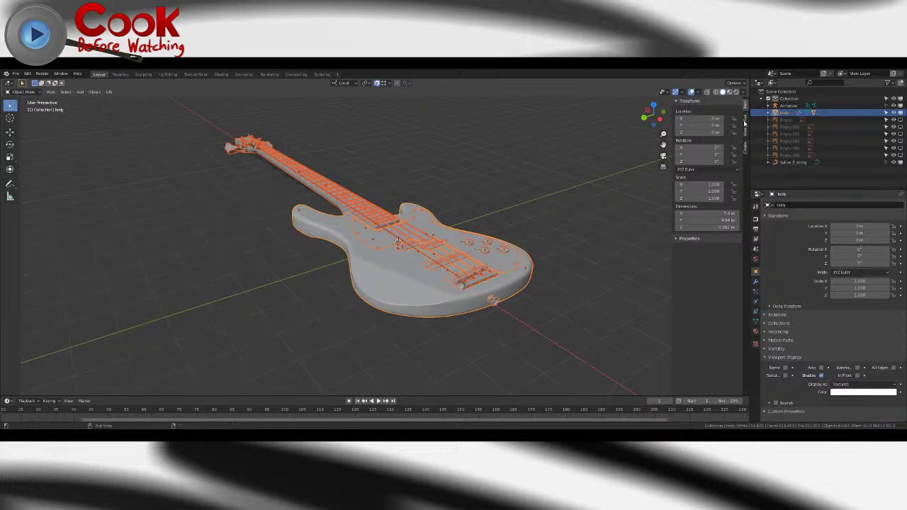
# - Rotate the body to test that the parented parts follow, undo the rotation and deselect the body
pyautogui.click(785, 114)
pyautogui.click(10, 144)
pyautogui.moveTo(396, 230); pyautogui.dragTo(340, 212)
pyautogui.hotkey('ctrl', 'z')
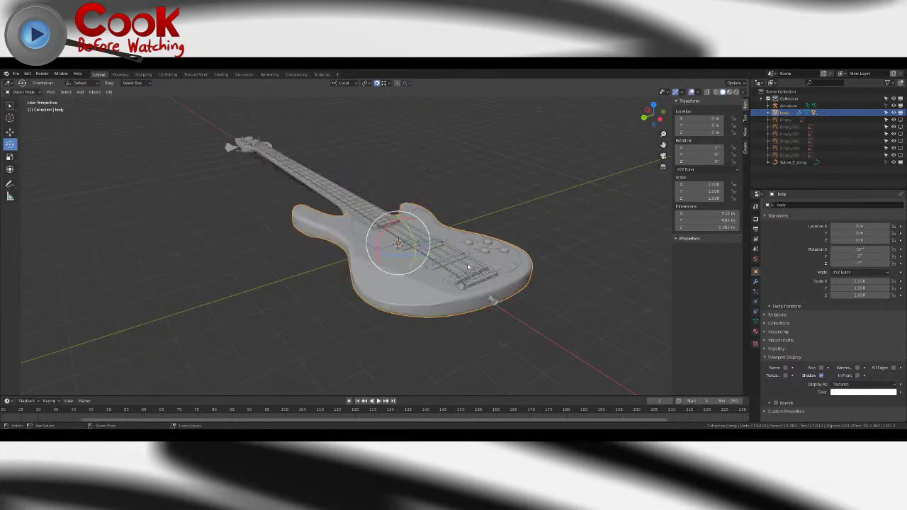
pyautogui.click(492, 168)
# - Rename the armature as Strings
pyautogui.moveTo(492, 168); pyautogui.dragTo(467, 185, button='middle')
pyautogui.scroll(3, 414, 250)
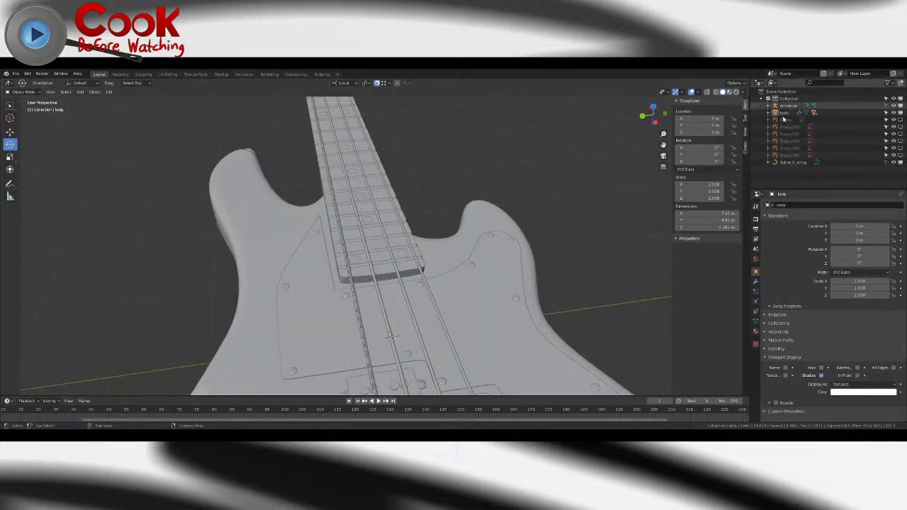
pyautogui.click(792, 162)
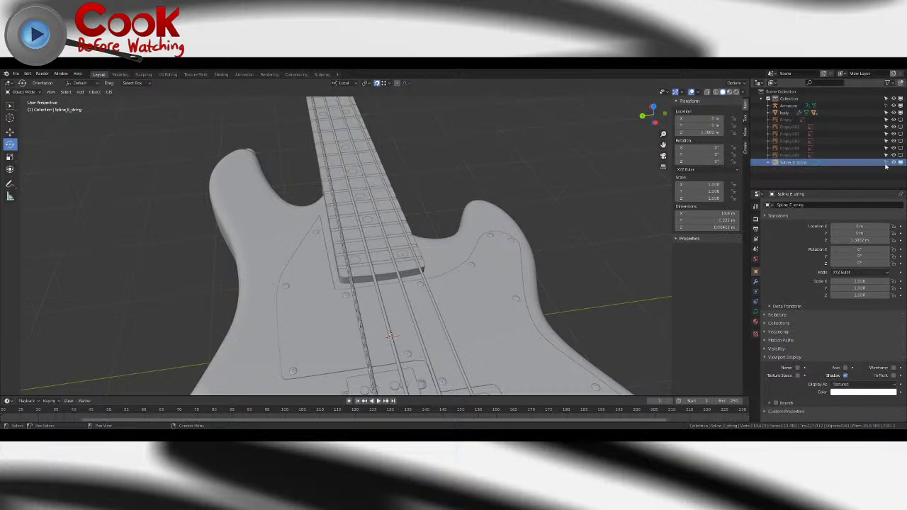
pyautogui.click(788, 105)
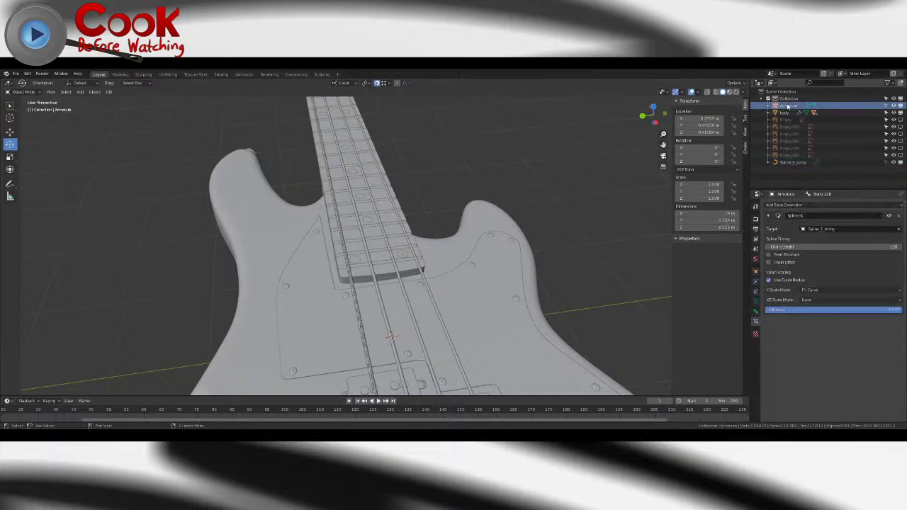
pyautogui.write('str')
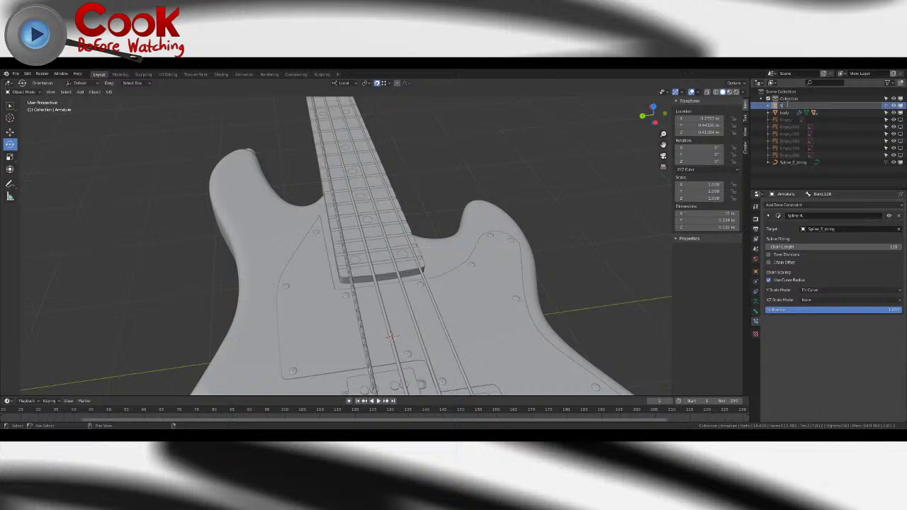
pyautogui.press('Return')
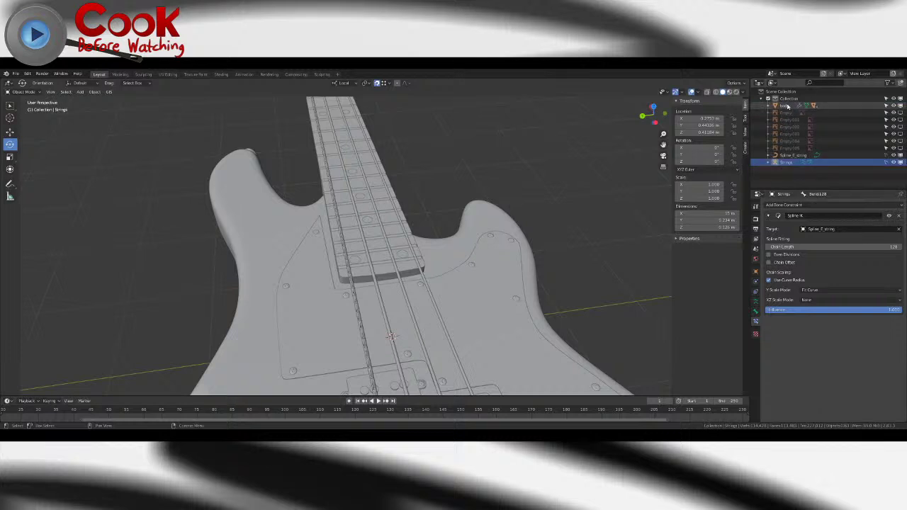
# - Open Spline_E_string for editing and examine its control points around the pickups
pyautogui.click(795, 156)
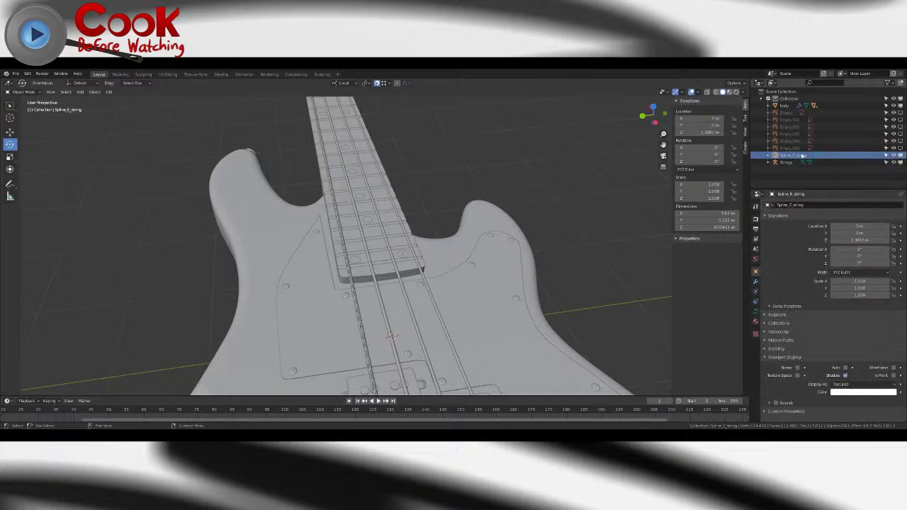
pyautogui.press('Tab')
pyautogui.moveTo(448, 186); pyautogui.dragTo(487, 186, button='middle')
pyautogui.scroll(-5, 487, 229)
pyautogui.keyDown('shift'); pyautogui.moveTo(487, 229); pyautogui.dragTo(446, 172, button='middle'); pyautogui.keyUp('shift')
pyautogui.scroll(4, 421, 190)
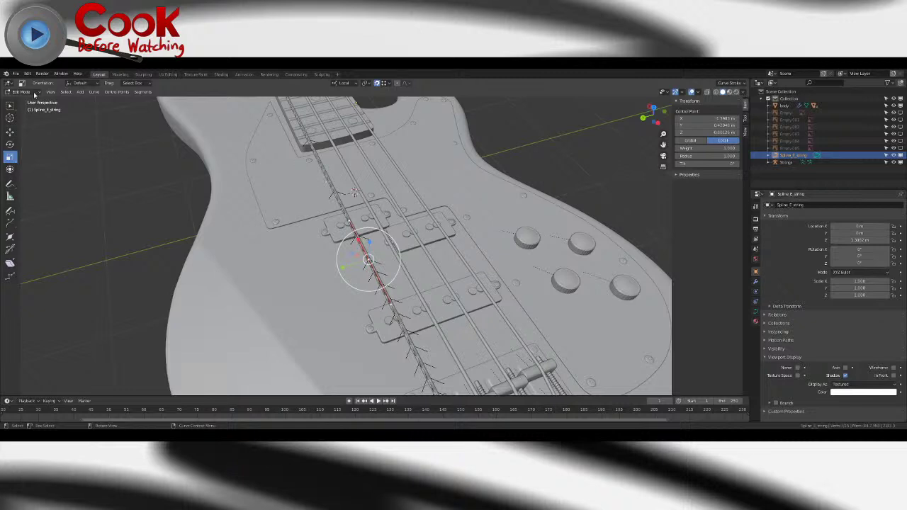
pyautogui.press('Tab')
# - Duplicate a bone of the E string chain near the pickups and place the copy beside the string with snapping off
pyautogui.click(370, 268)
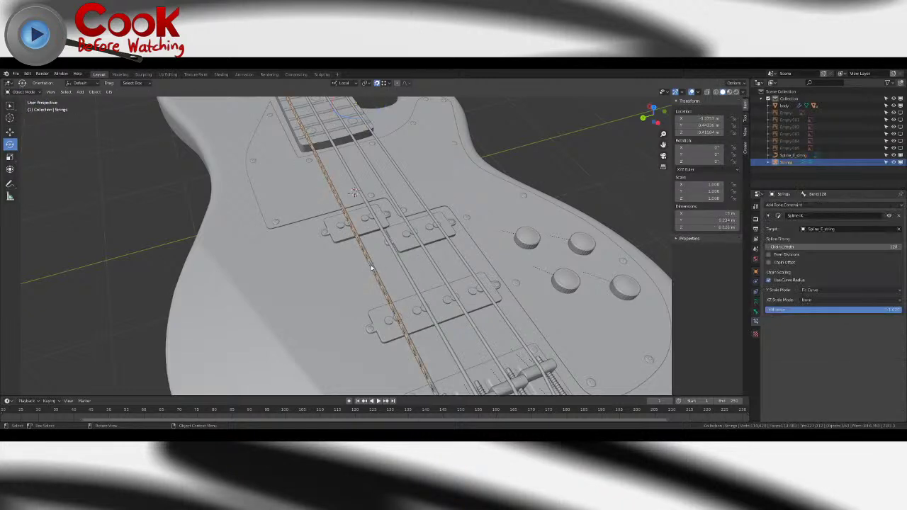
pyautogui.click(23, 92)
pyautogui.click(24, 108)
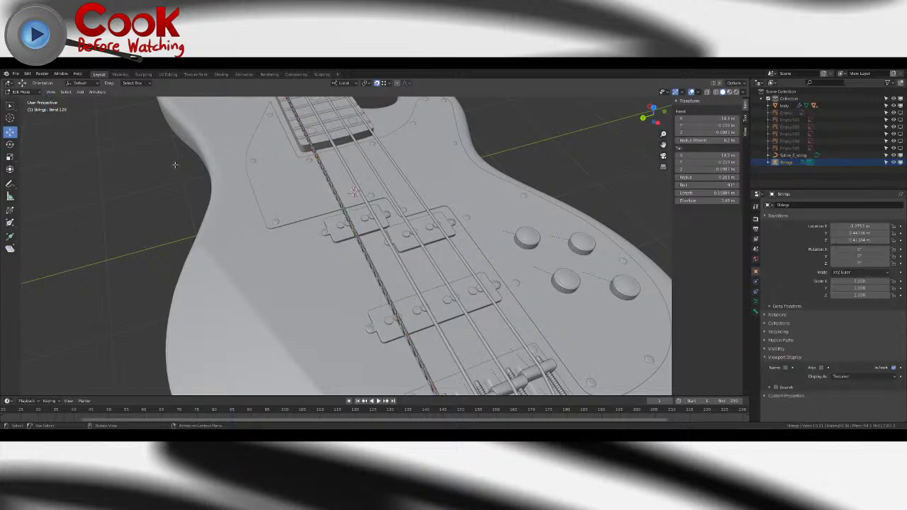
pyautogui.click(366, 254)
pyautogui.click(379, 83)
pyautogui.moveTo(388, 200); pyautogui.dragTo(383, 166, button='middle')
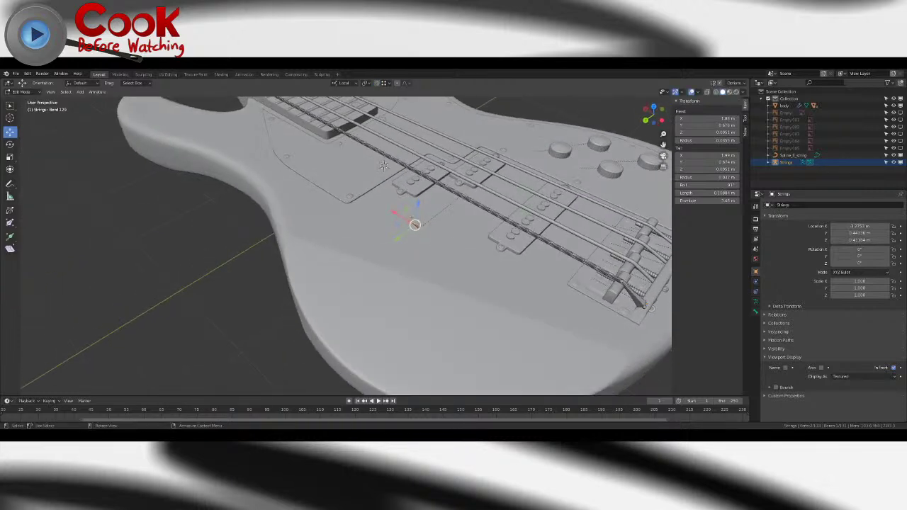
# - Clear the parent of the duplicated bone beside the string
pyautogui.hotkey('ctrl', 'p')
pyautogui.hotkey('alt', 'p')
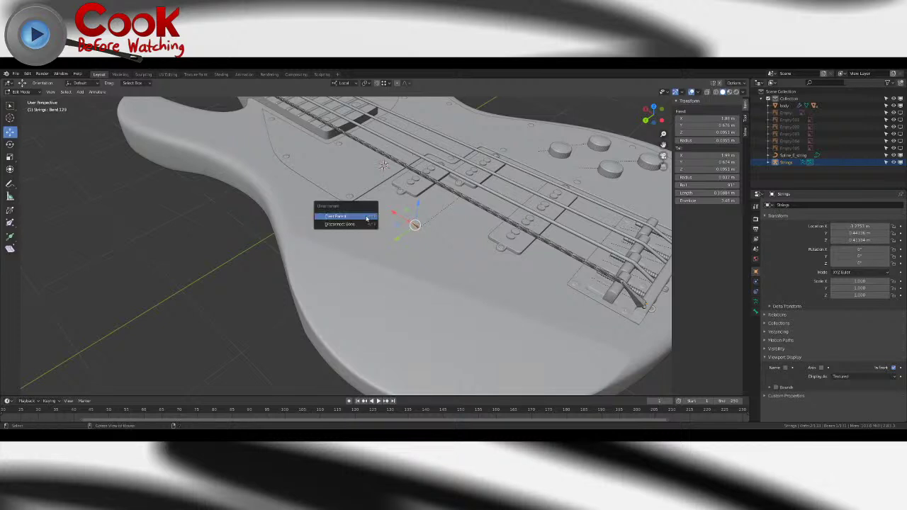
pyautogui.click(355, 224)
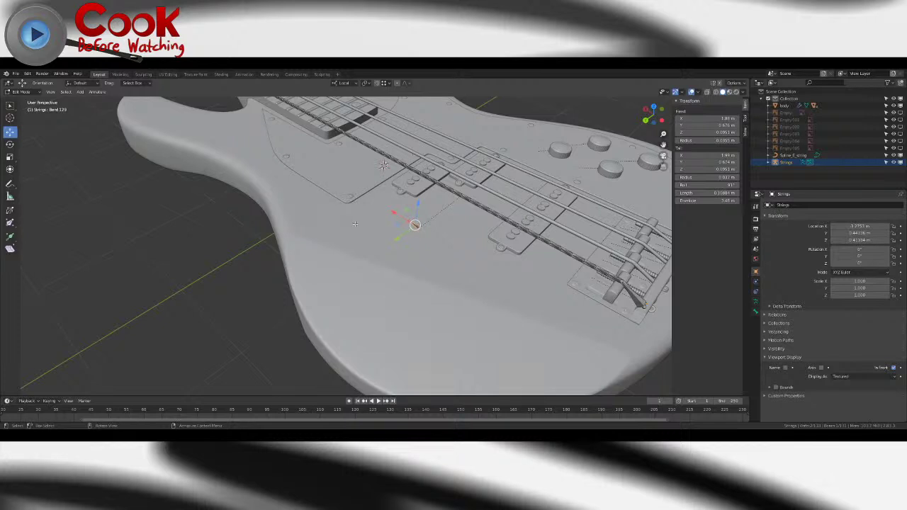
pyautogui.hotkey('alt', 'p')
pyautogui.click(438, 227)
pyautogui.moveTo(439, 226); pyautogui.dragTo(473, 217, button='middle')
# - Parent the duplicated bone to the Holder_Bottom bone at the bridge with Keep Offset
pyautogui.click(592, 310)
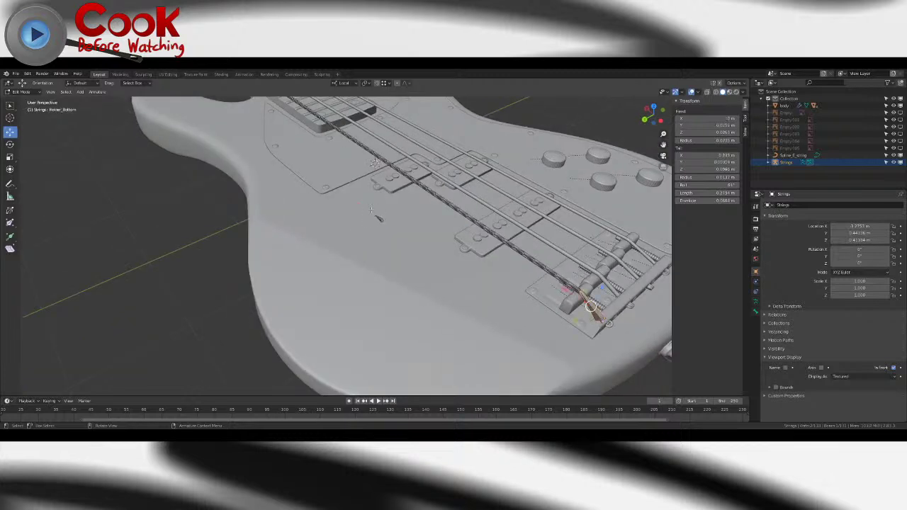
pyautogui.click(379, 217)
pyautogui.keyDown('shift'); pyautogui.click(590, 304); pyautogui.keyUp('shift')
pyautogui.hotkey('alt', 'p')
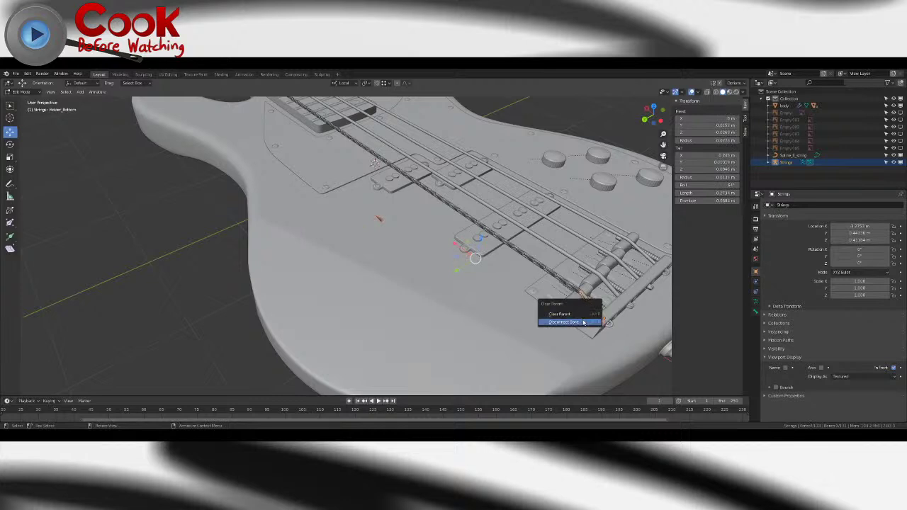
pyautogui.click(587, 321)
pyautogui.hotkey('ctrl', 'p')
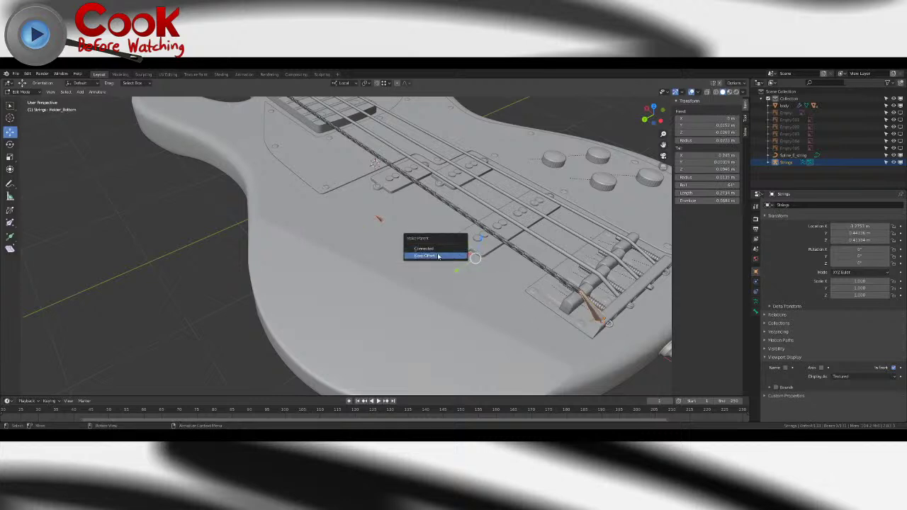
pyautogui.click(440, 254)
pyautogui.moveTo(440, 241); pyautogui.dragTo(302, 266, button='middle')
pyautogui.click(294, 270)
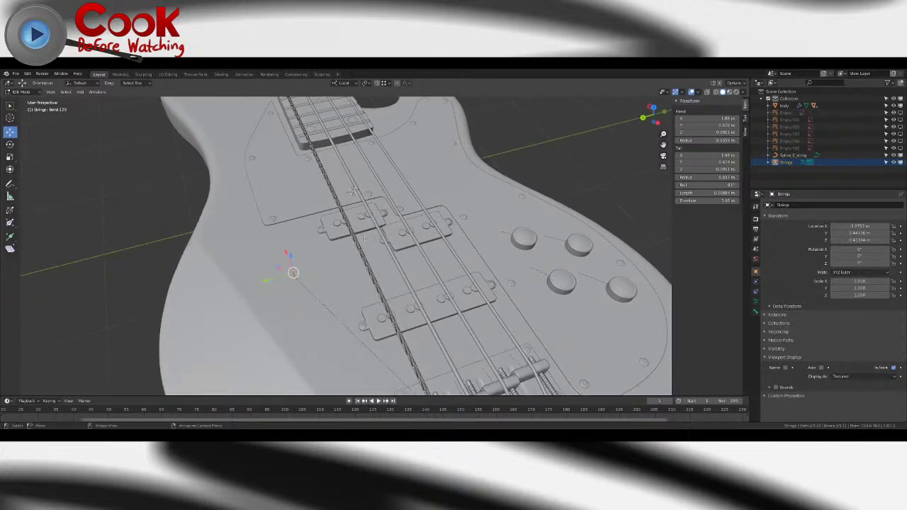
# - Edit Spline_E_string and snap the 3D cursor to its selected control point between the pickups
pyautogui.press('Tab')
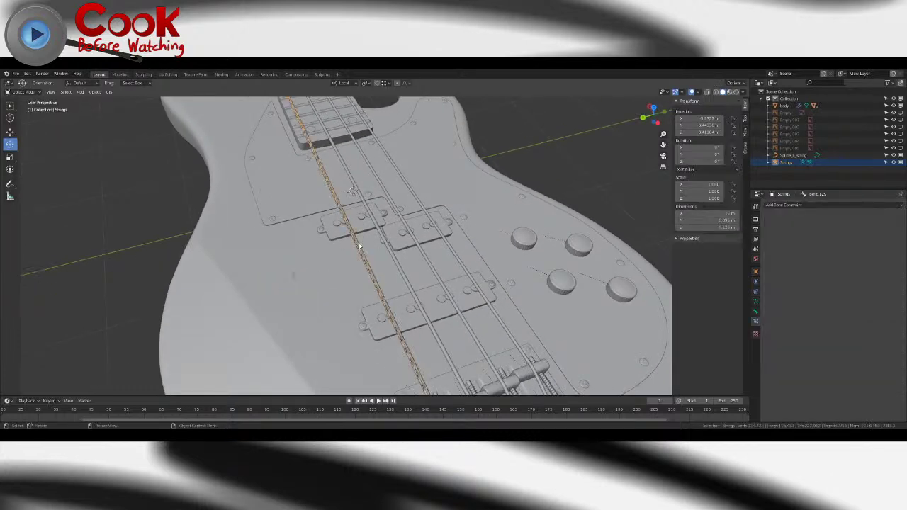
pyautogui.click(22, 92)
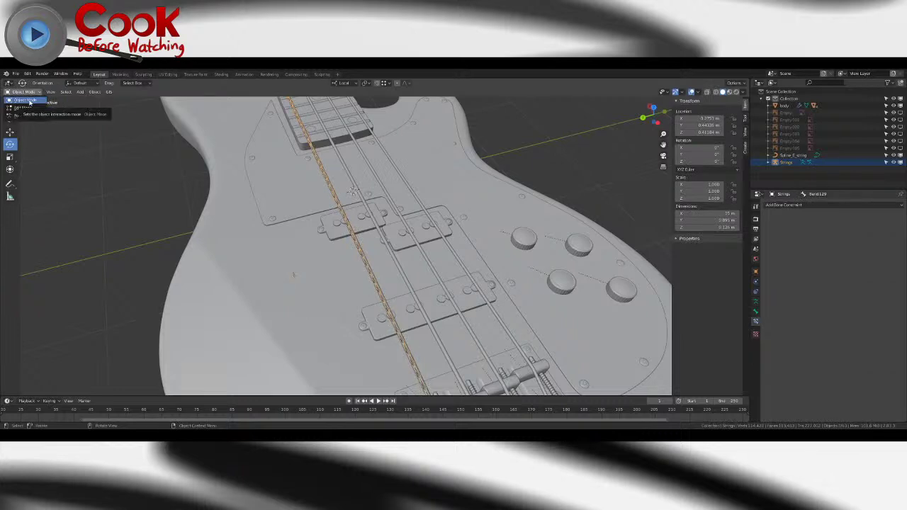
pyautogui.click(29, 102)
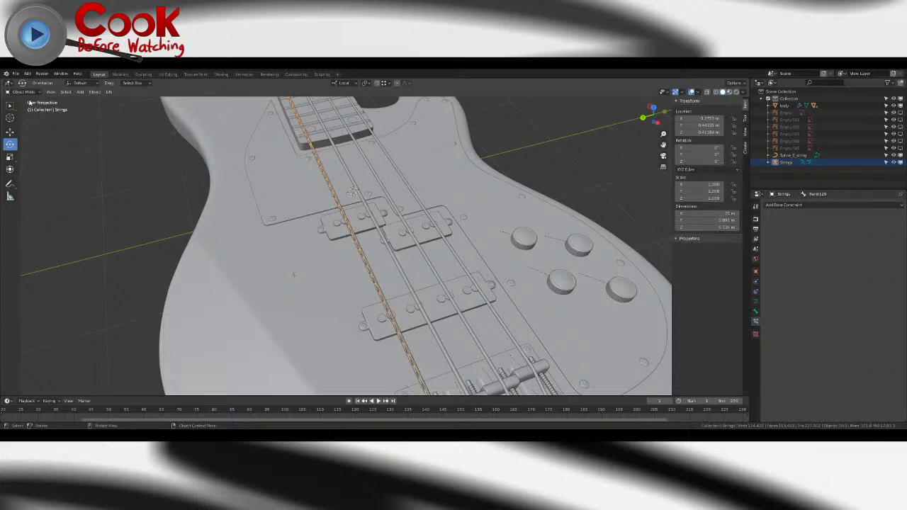
pyautogui.click(791, 155)
pyautogui.press('Tab')
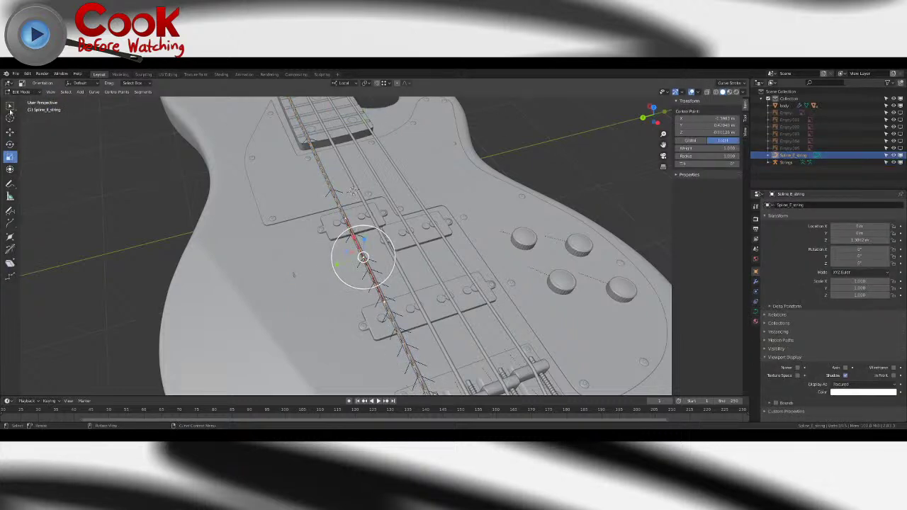
pyautogui.click(10, 106)
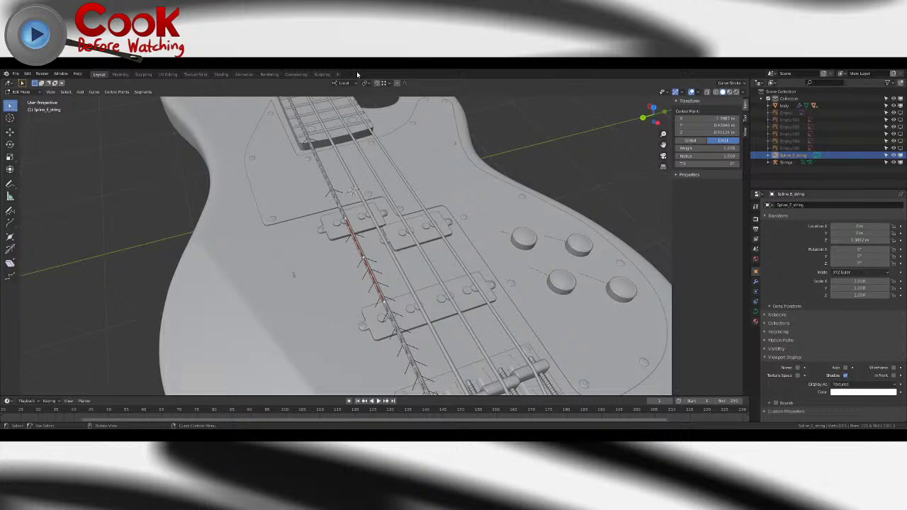
pyautogui.click(111, 91)
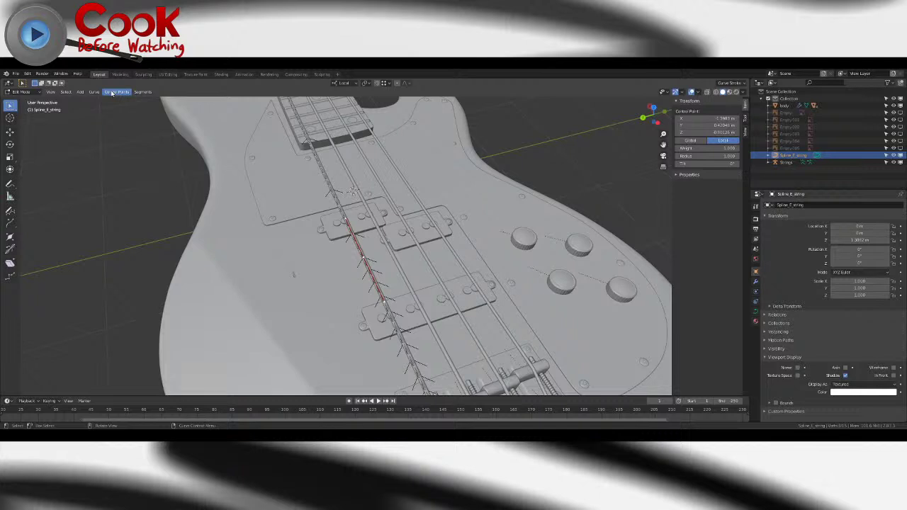
pyautogui.click(111, 93)
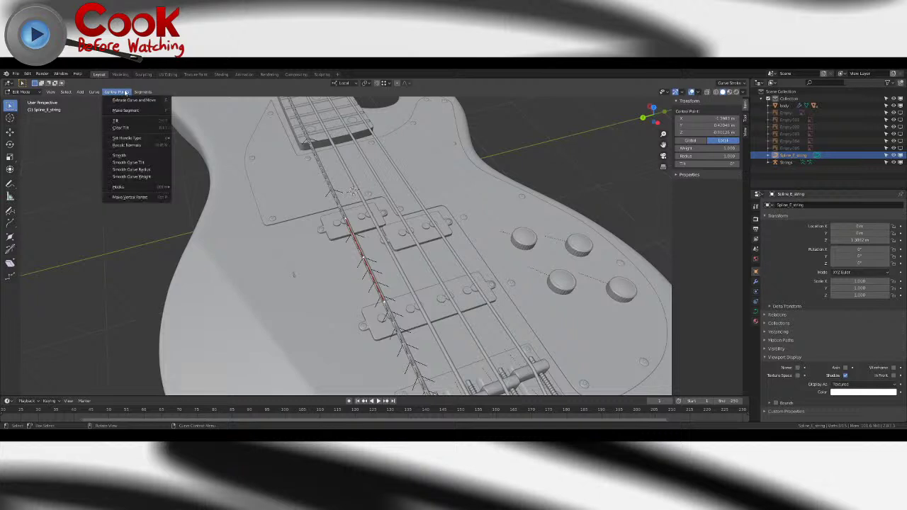
pyautogui.moveTo(98, 95)
pyautogui.moveTo(106, 114)
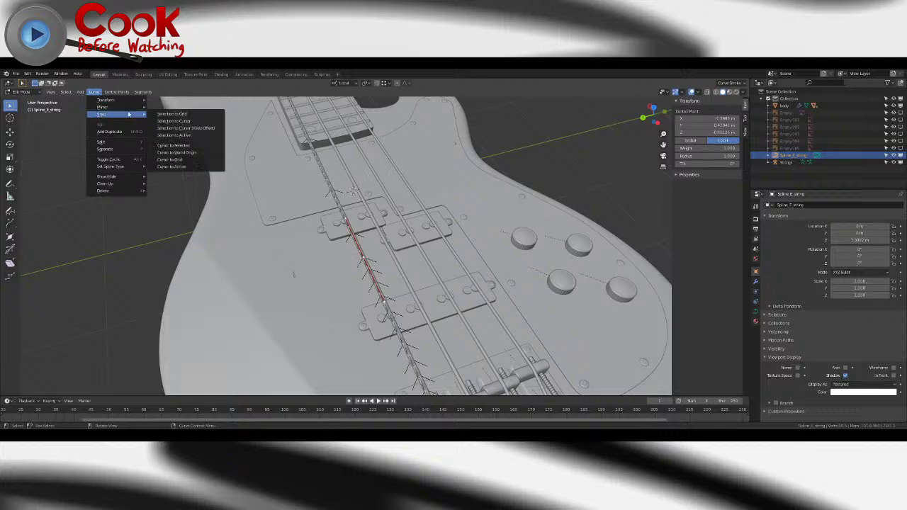
pyautogui.click(193, 146)
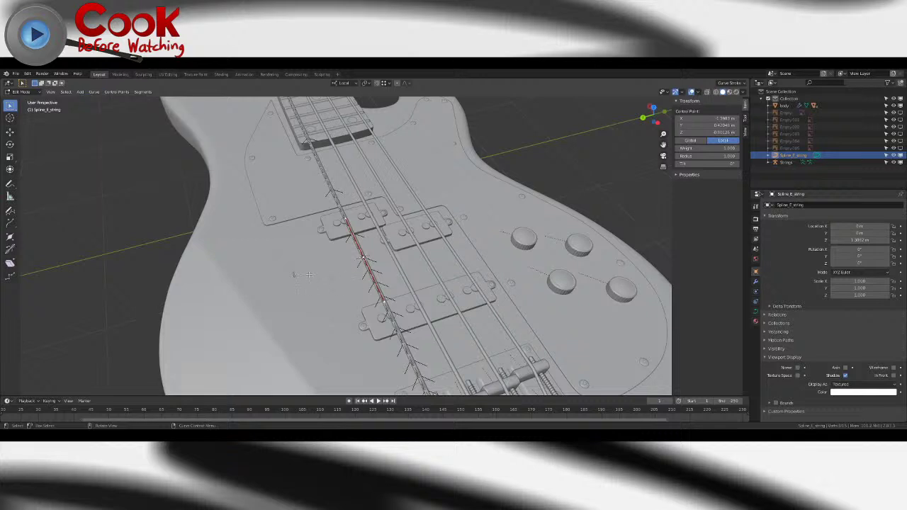
# - Add a plain axes empty at the 3D cursor on the E string
pyautogui.press('Tab')
pyautogui.click(80, 92)
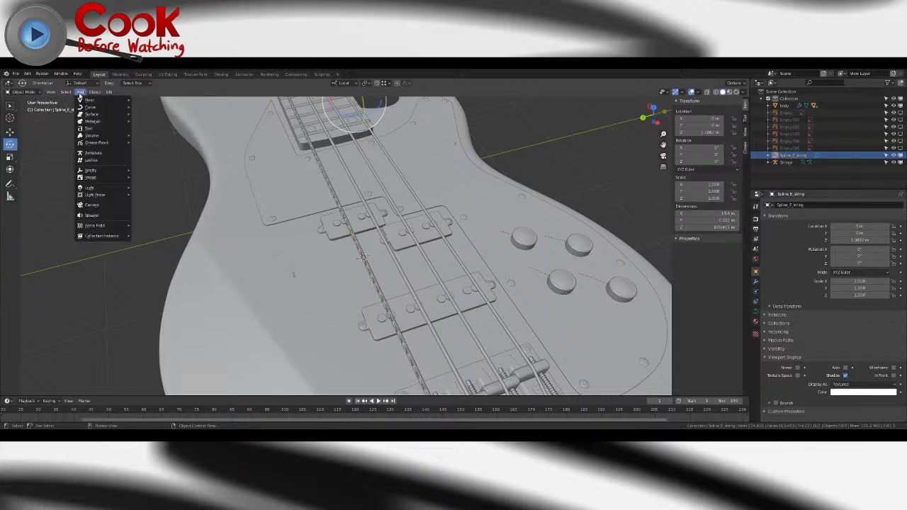
pyautogui.moveTo(111, 171)
pyautogui.click(151, 171)
pyautogui.moveTo(291, 244)
pyautogui.mouseDown(button='middle')
pyautogui.moveTo(337, 250)
pyautogui.moveTo(294, 238)
pyautogui.mouseUp(button='middle')
# - Try to move the duplicated bone toward the E string in Pose Mode and undo the move
pyautogui.click(297, 221)
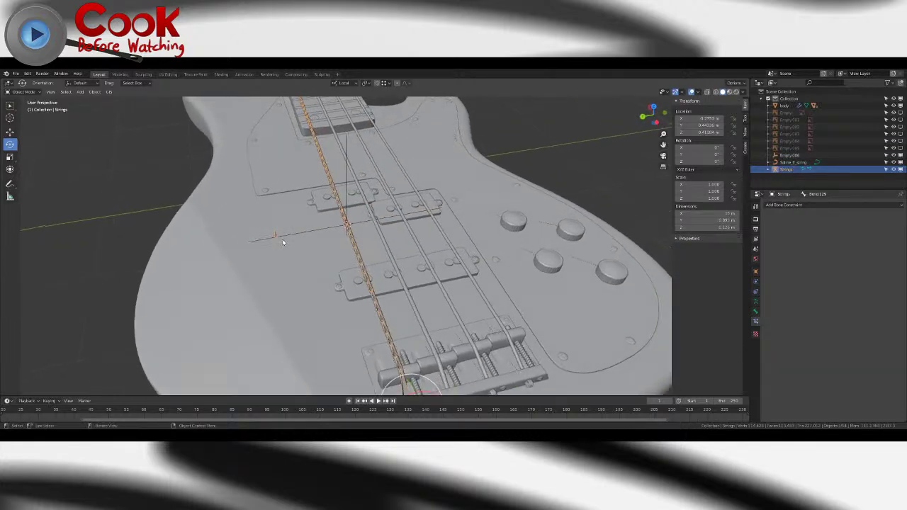
pyautogui.click(21, 91)
pyautogui.click(36, 114)
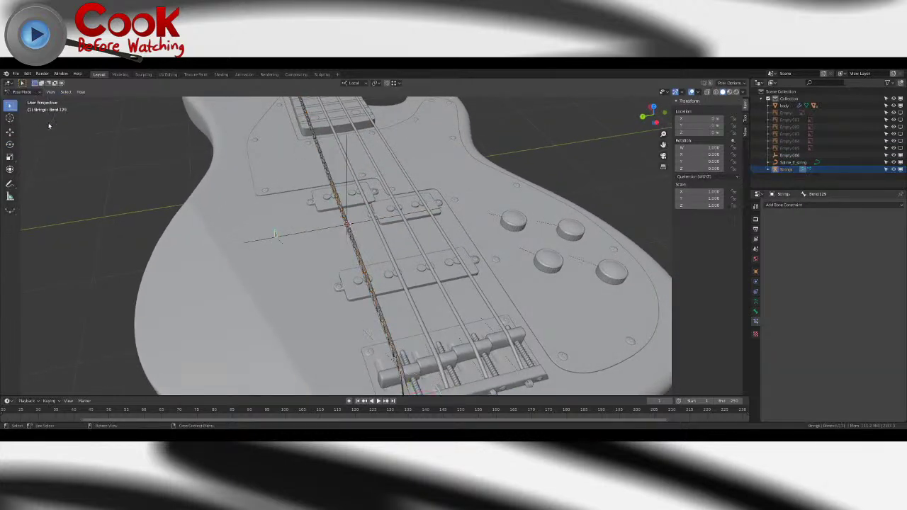
pyautogui.moveTo(295, 237); pyautogui.dragTo(269, 235, button='middle')
pyautogui.scroll(6, 257, 258)
pyautogui.keyDown('shift'); pyautogui.moveTo(269, 235); pyautogui.dragTo(286, 250, button='middle'); pyautogui.keyUp('shift')
pyautogui.scroll(-5, 259, 257)
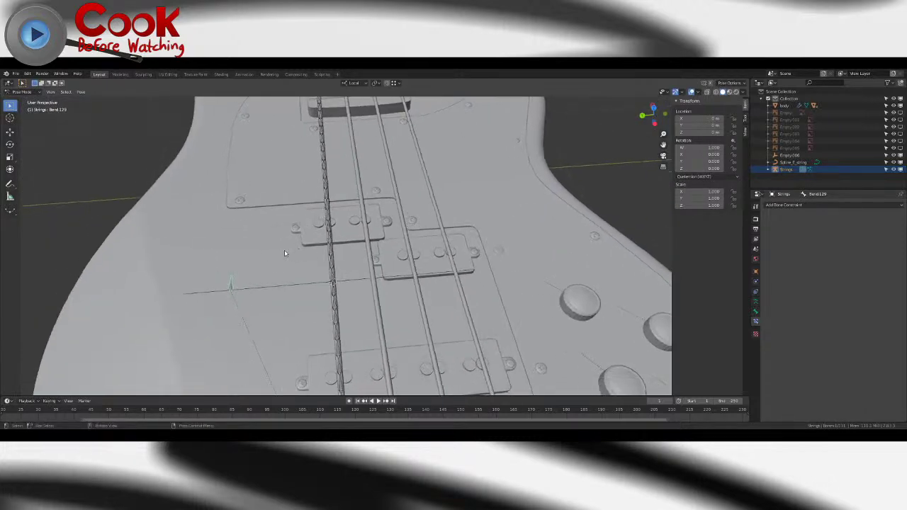
pyautogui.scroll(1, 290, 249)
pyautogui.scroll(2, 289, 249)
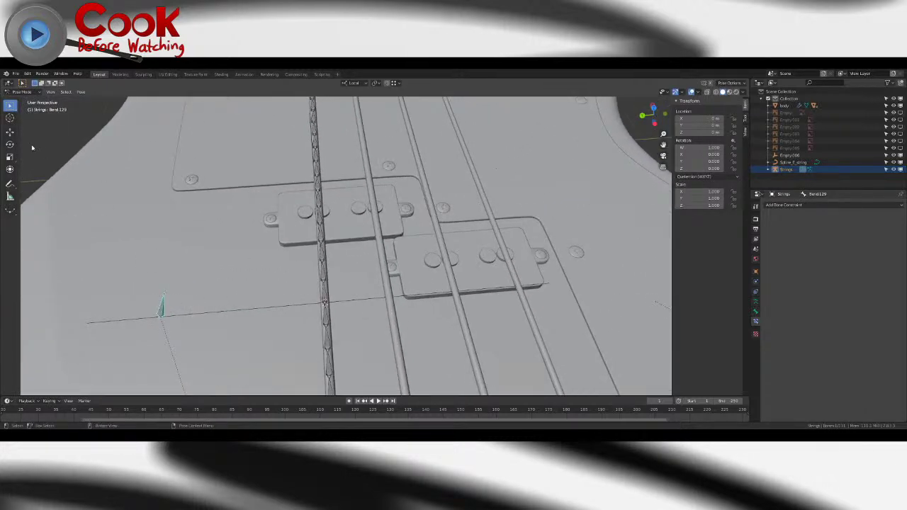
pyautogui.click(11, 133)
pyautogui.moveTo(161, 315); pyautogui.dragTo(276, 295)
pyautogui.hotkey('ctrl', 'z')
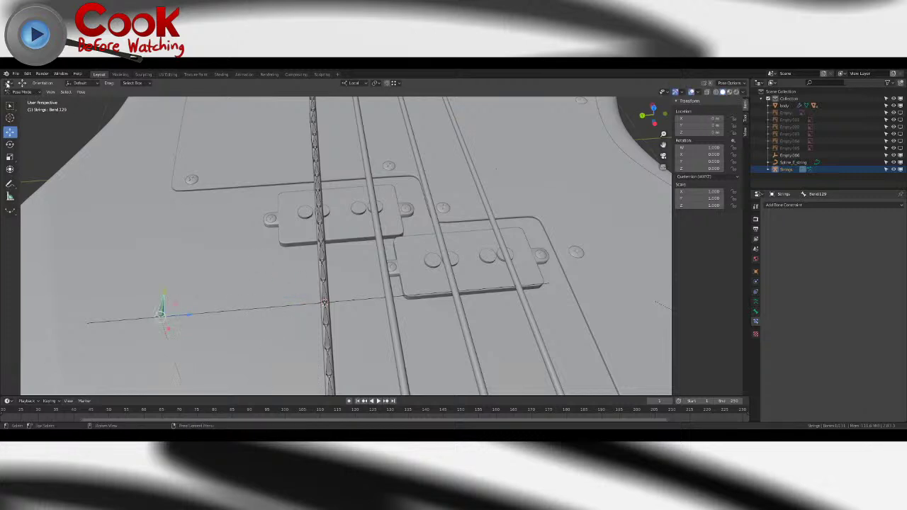
# - Move the duplicated bone onto the E string at the empty's centre in the armature's Edit Mode
pyautogui.click(18, 92)
pyautogui.click(30, 103)
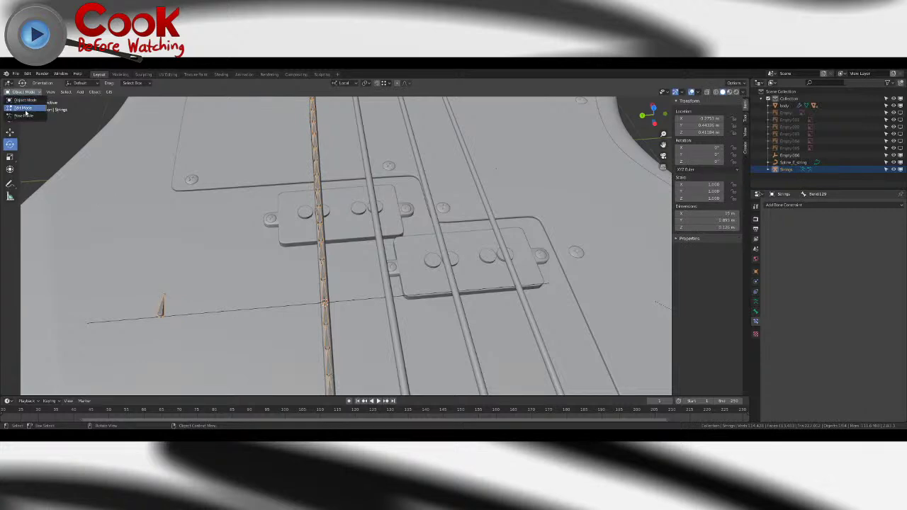
pyautogui.press('Tab')
pyautogui.moveTo(166, 312); pyautogui.dragTo(335, 303)
pyautogui.moveTo(333, 301); pyautogui.dragTo(329, 358, button='middle')
pyautogui.scroll(4, 331, 354)
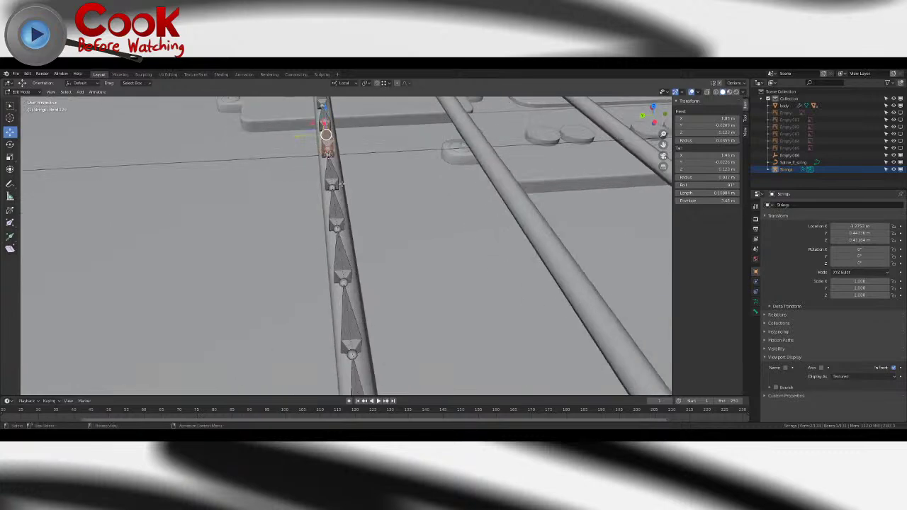
pyautogui.keyDown('shift'); pyautogui.moveTo(334, 194); pyautogui.dragTo(362, 268, button='middle'); pyautogui.keyUp('shift')
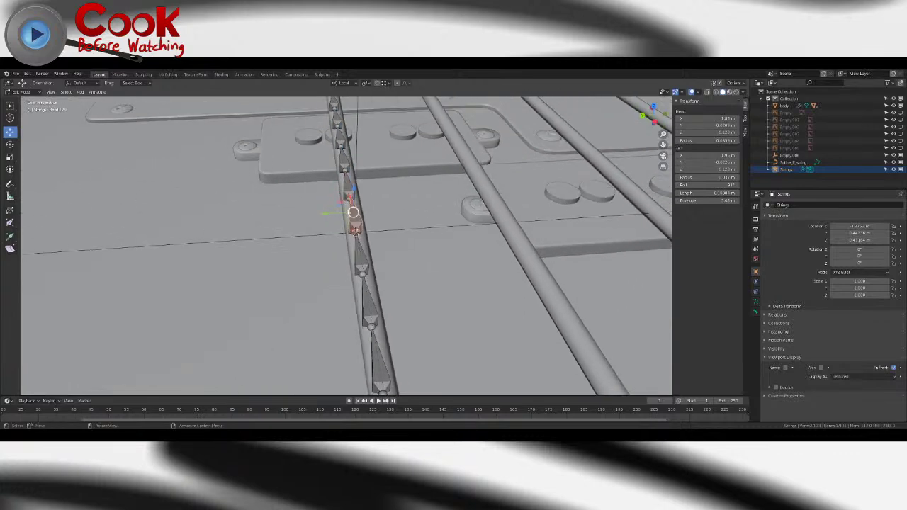
# - Rotate the duplicated bone so that it tilts up out of the string
pyautogui.click(10, 145)
pyautogui.scroll(-6, 318, 234)
pyautogui.moveTo(319, 234); pyautogui.dragTo(411, 220, button='middle')
pyautogui.keyDown('shift'); pyautogui.moveTo(552, 177); pyautogui.dragTo(461, 200, button='middle'); pyautogui.keyUp('shift')
pyautogui.moveTo(477, 197); pyautogui.dragTo(490, 206)
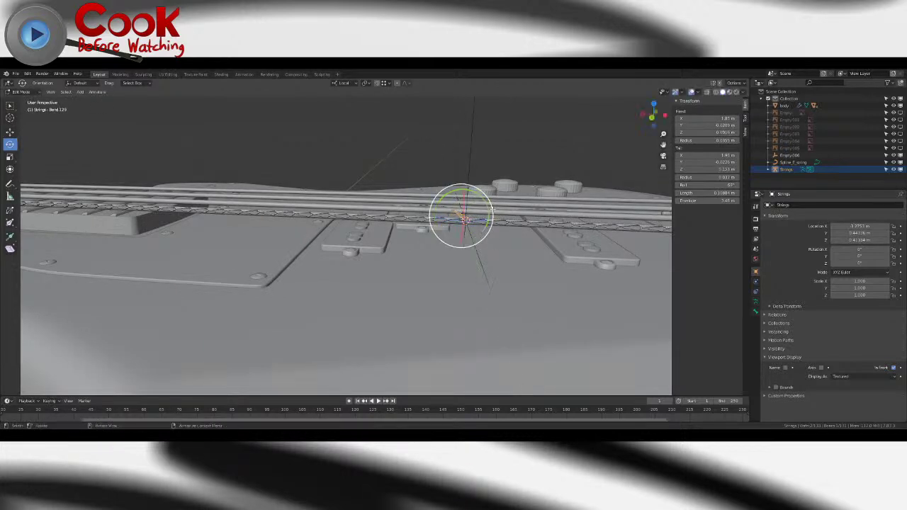
# - Set the rotation angle of the duplicated bone to -90 degrees so that it stands upright on the string
pyautogui.press('F9')
pyautogui.click(573, 221)
pyautogui.write('-90')
pyautogui.press('Return')
# - Move the upright bone so that its head sits on the E string, and check it in Pose Mode
pyautogui.click(10, 132)
pyautogui.keyDown('shift'); pyautogui.moveTo(551, 228); pyautogui.dragTo(368, 201, button='middle'); pyautogui.keyUp('shift')
pyautogui.moveTo(362, 191); pyautogui.dragTo(391, 172)
pyautogui.scroll(3, 423, 208)
pyautogui.moveTo(379, 102); pyautogui.dragTo(375, 84)
pyautogui.moveTo(319, 206); pyautogui.dragTo(277, 112, button='middle')
pyautogui.scroll(-4, 273, 231)
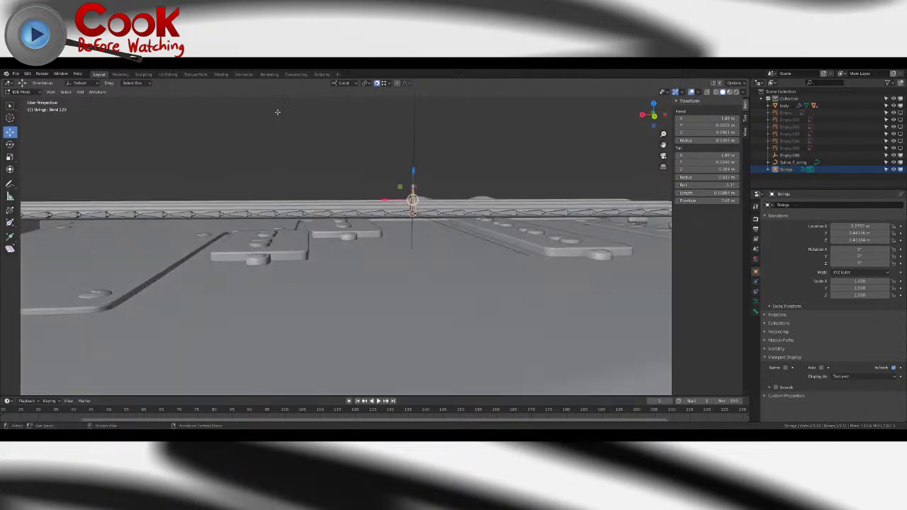
pyautogui.click(20, 92)
pyautogui.click(32, 115)
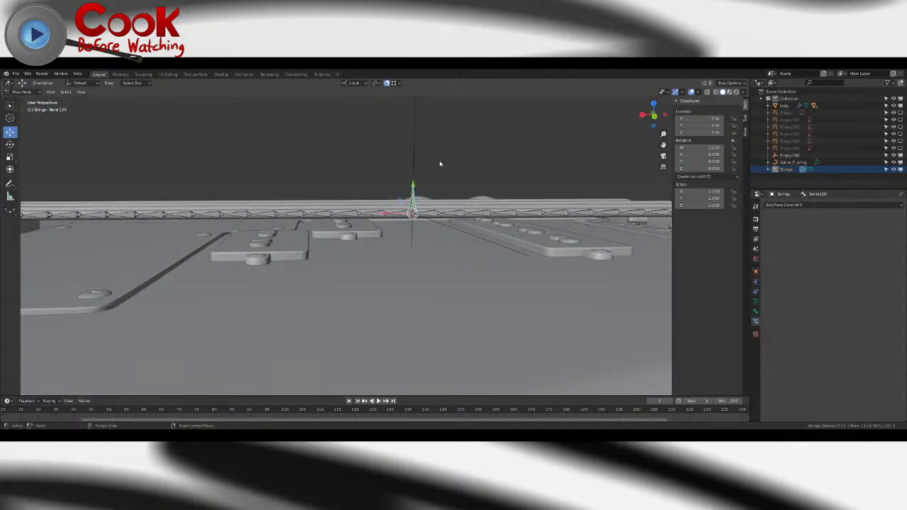
pyautogui.click(20, 92)
pyautogui.click(29, 107)
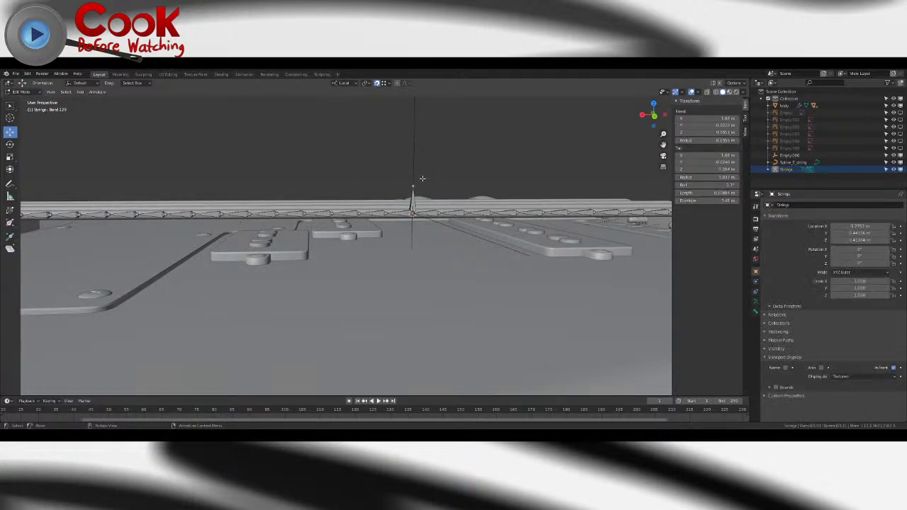
# - Raise the upright bone's tail vertically until the bone is about 0.31 m long
pyautogui.moveTo(414, 162); pyautogui.dragTo(415, 110)
pyautogui.scroll(-5, 390, 192)
pyautogui.moveTo(354, 121); pyautogui.dragTo(372, 196, button='middle')
pyautogui.scroll(4, 474, 185)
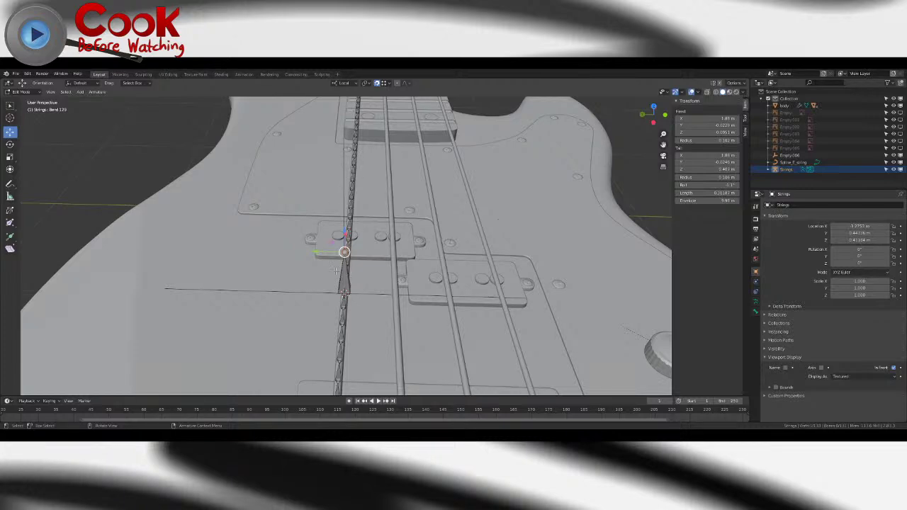
# - Select the lengthened bone above the pickups and rename it String_Pluck
pyautogui.moveTo(333, 266); pyautogui.dragTo(422, 212, button='middle')
pyautogui.click(421, 212)
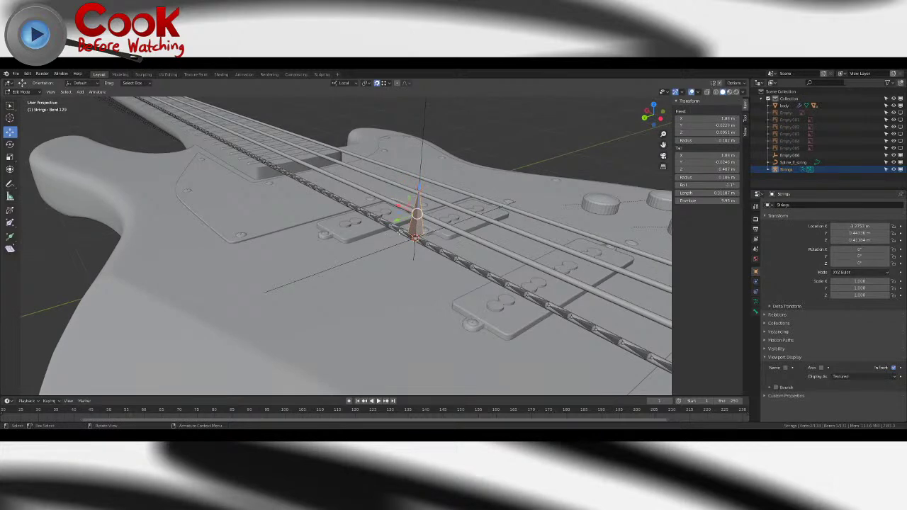
pyautogui.scroll(-5, 401, 232)
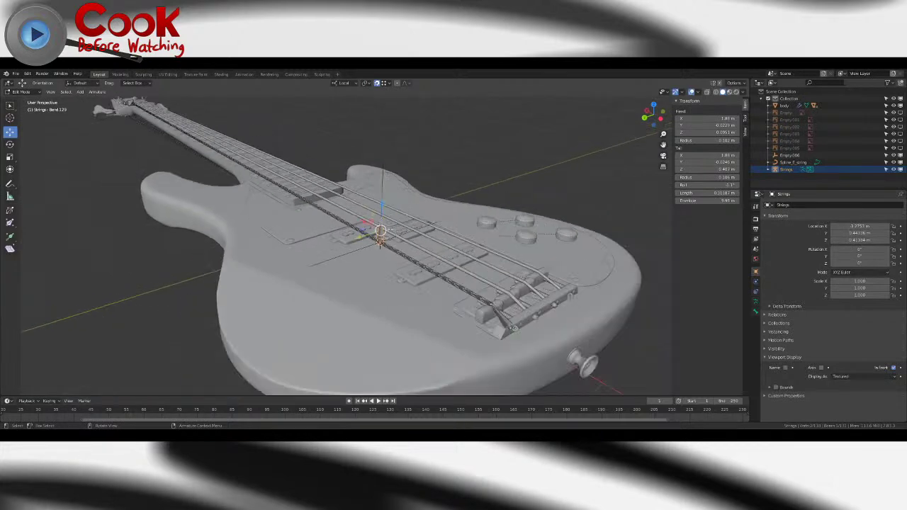
pyautogui.moveTo(372, 249); pyautogui.dragTo(387, 228, button='middle')
pyautogui.scroll(3, 412, 183)
pyautogui.moveTo(413, 186); pyautogui.dragTo(408, 238, button='middle')
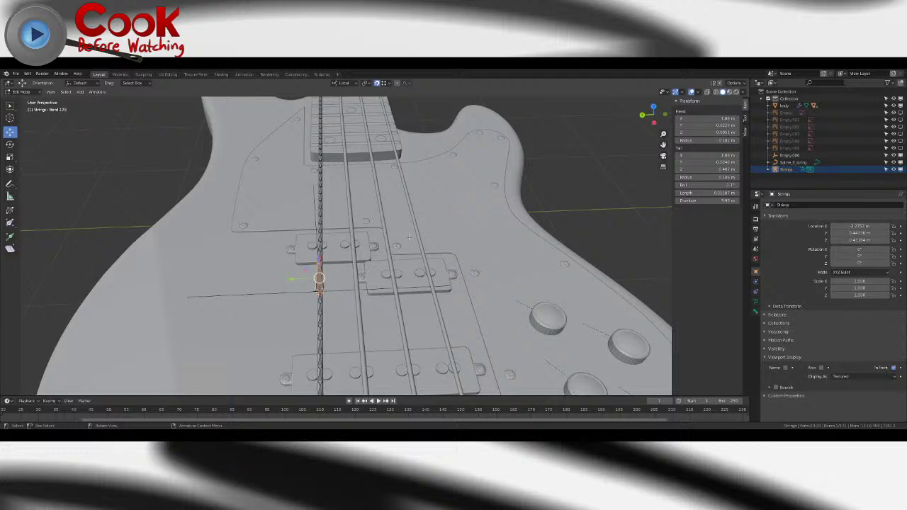
pyautogui.scroll(-4, 409, 238)
pyautogui.moveTo(409, 238); pyautogui.dragTo(483, 216, button='middle')
pyautogui.keyDown('shift'); pyautogui.moveTo(447, 251); pyautogui.dragTo(494, 252, button='middle'); pyautogui.keyUp('shift')
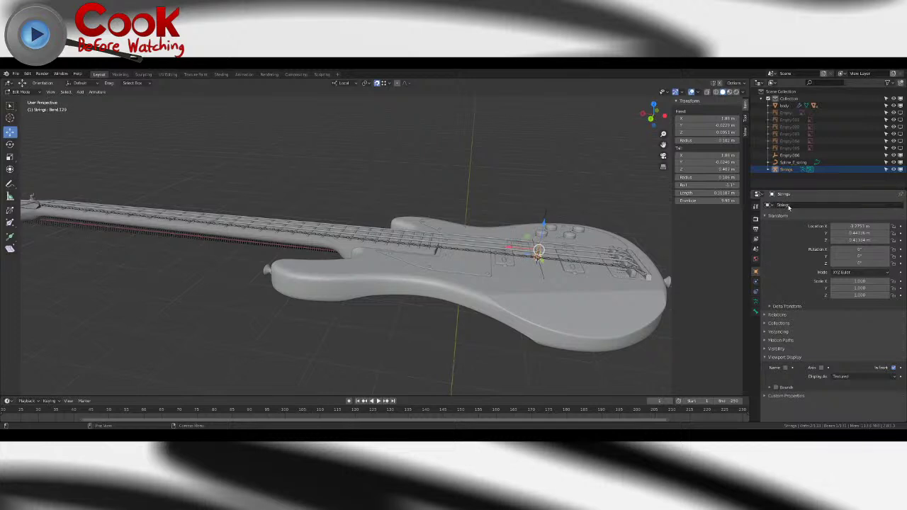
pyautogui.click(755, 312)
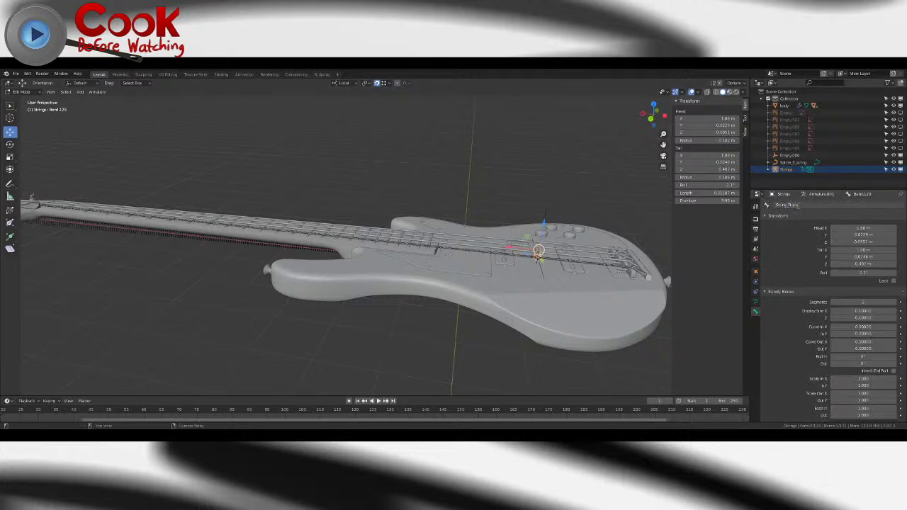
pyautogui.press('Return')
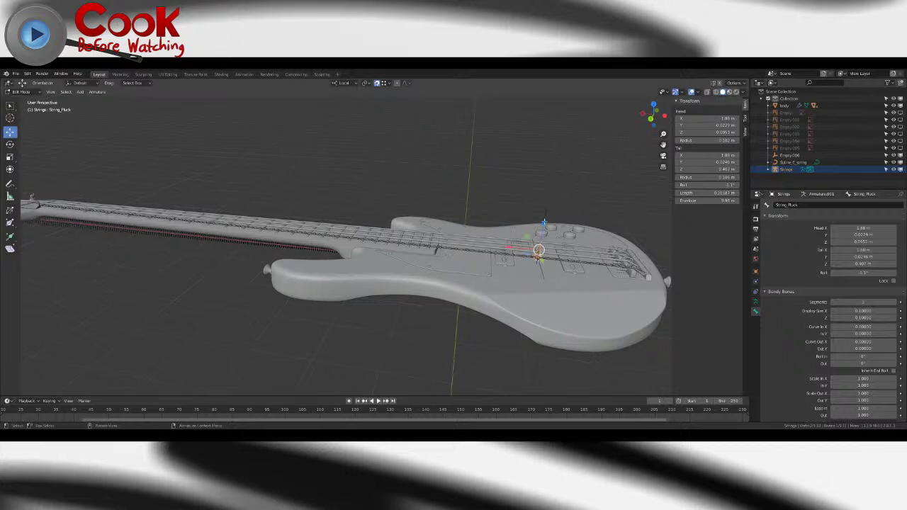
# - Duplicate the String_Pluck bone and move the copy along the E string toward the headstock
pyautogui.hotkey('shift', 'd')
pyautogui.press('Escape')
pyautogui.moveTo(512, 248); pyautogui.dragTo(84, 218)
pyautogui.keyDown('shift'); pyautogui.moveTo(87, 226); pyautogui.dragTo(312, 278, button='middle'); pyautogui.keyUp('shift')
pyautogui.scroll(3, 312, 278)
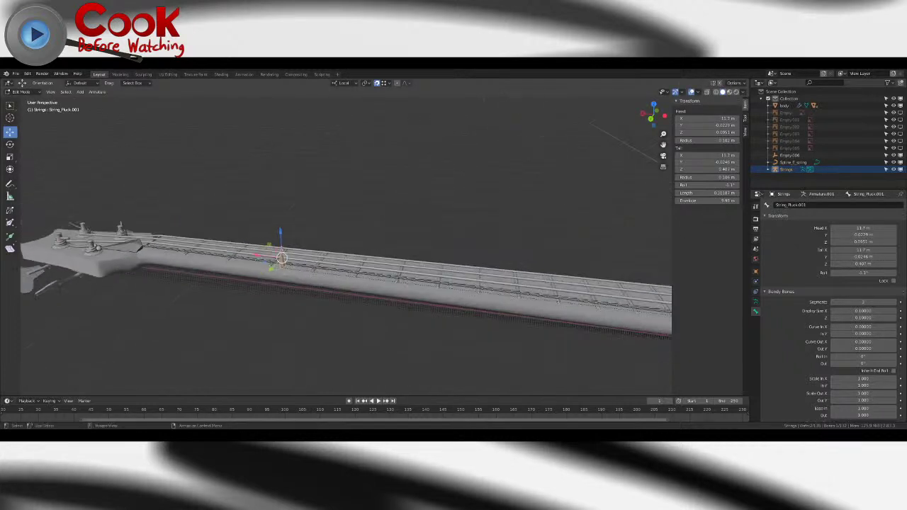
pyautogui.click(787, 164)
pyautogui.press('Tab')
pyautogui.moveTo(366, 260); pyautogui.dragTo(365, 269, button='middle')
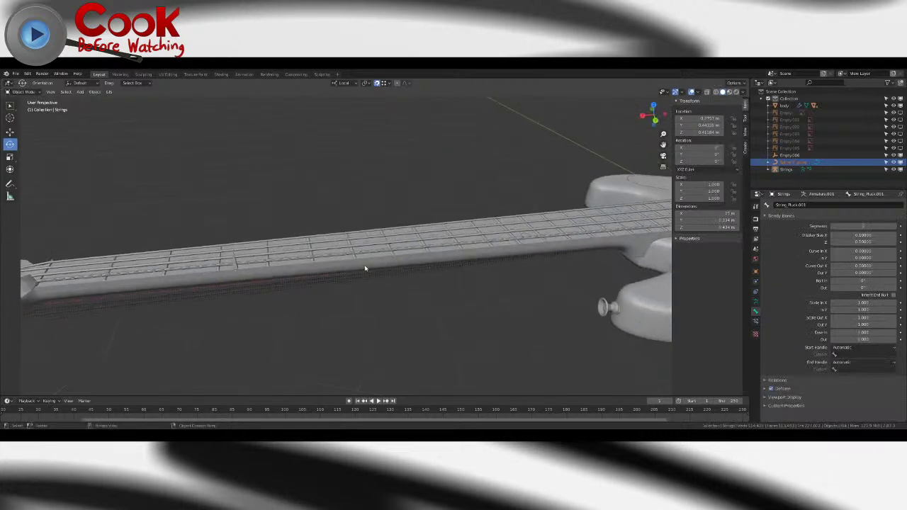
pyautogui.scroll(-3, 364, 269)
pyautogui.press('Tab')
pyautogui.scroll(-2, 644, 202)
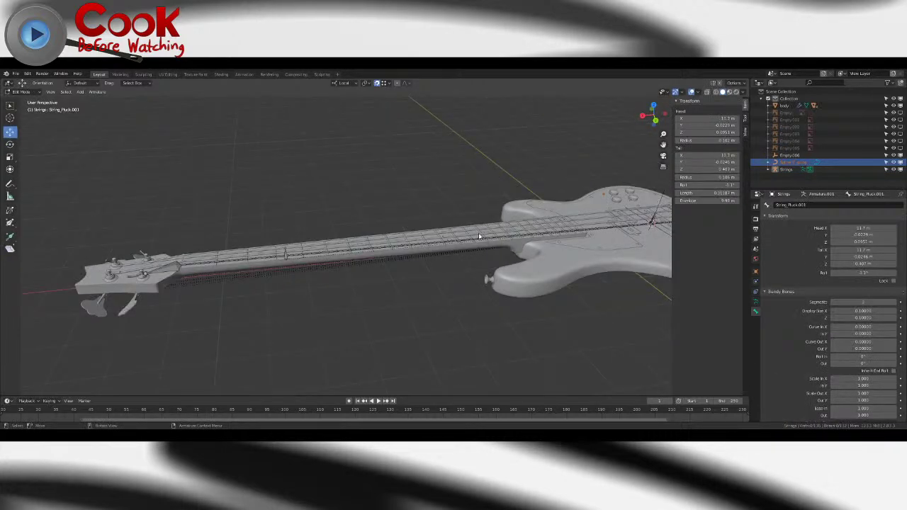
# - Return to Object Mode and delete the plain axes empty Empty.006 from the guitar body
pyautogui.click(27, 93)
pyautogui.click(33, 100)
pyautogui.keyDown('shift'); pyautogui.moveTo(220, 267); pyautogui.dragTo(326, 243, button='middle'); pyautogui.keyUp('shift')
pyautogui.scroll(3, 326, 243)
pyautogui.click(783, 155)
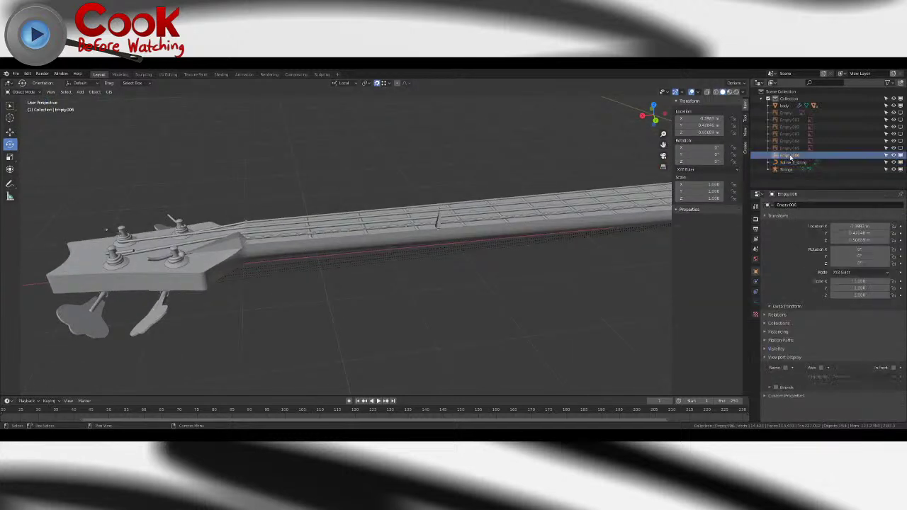
pyautogui.scroll(-4, 475, 192)
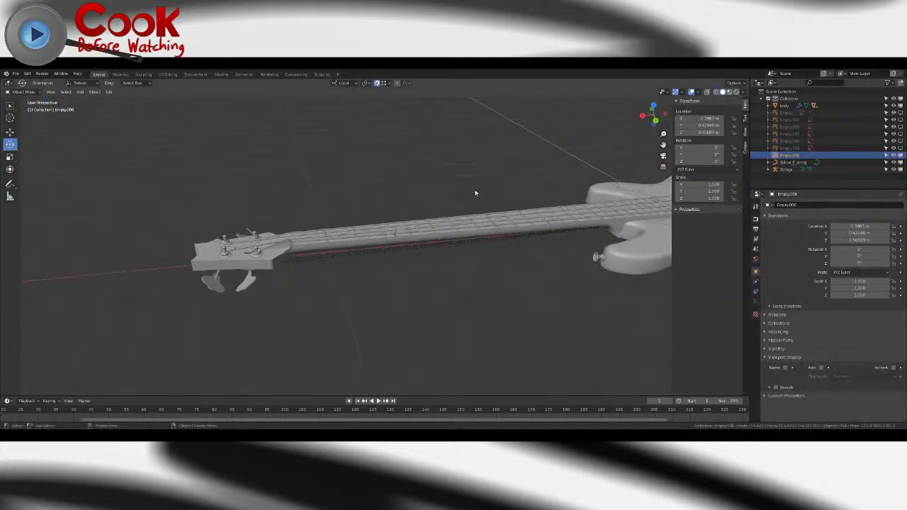
pyautogui.moveTo(475, 192); pyautogui.dragTo(454, 166, button='middle')
pyautogui.press('Delete')
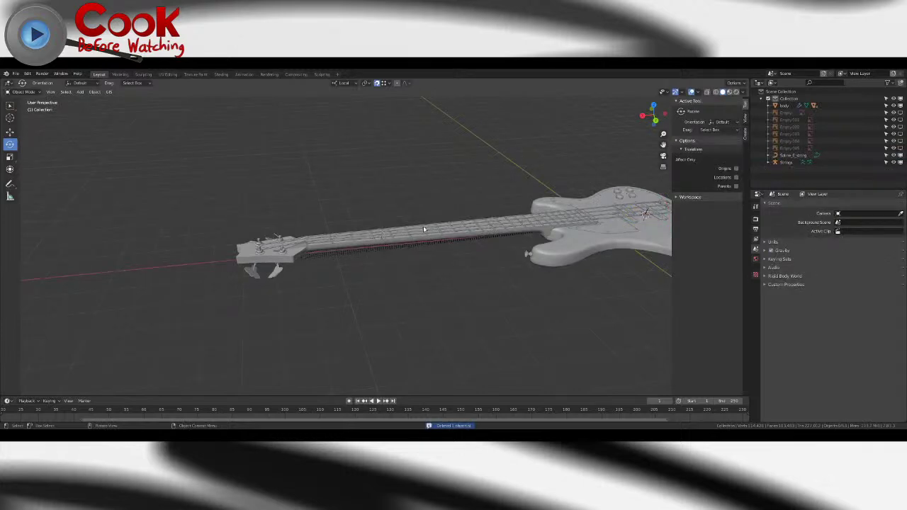
# - Open the Spline_E_string curve in Edit Mode and snap the 3D cursor to its selected control point at the first fret
pyautogui.click(789, 156)
pyautogui.press('Tab')
pyautogui.moveTo(252, 248); pyautogui.dragTo(351, 250, button='middle')
pyautogui.scroll(4, 425, 248)
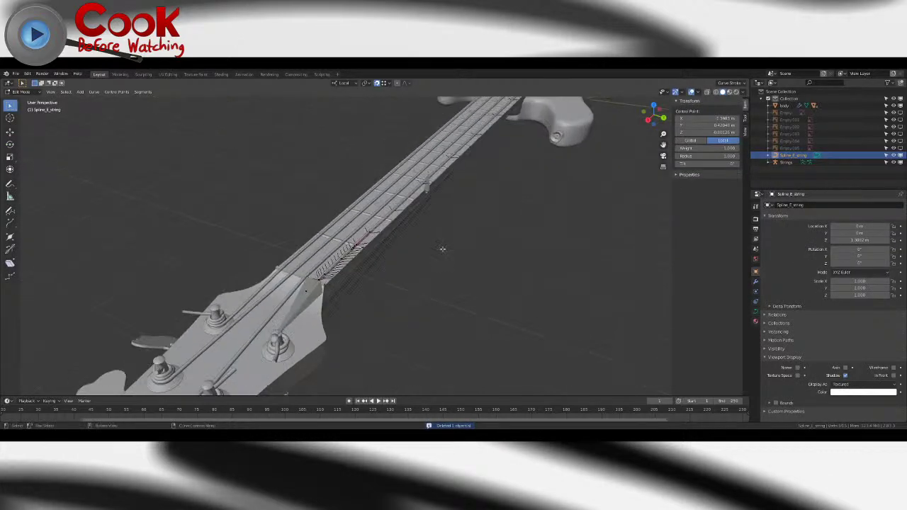
pyautogui.moveTo(443, 249); pyautogui.dragTo(378, 263, button='middle')
pyautogui.scroll(4, 377, 263)
pyautogui.keyDown('shift'); pyautogui.moveTo(461, 273); pyautogui.dragTo(398, 274, button='middle'); pyautogui.keyUp('shift')
pyautogui.scroll(3, 398, 274)
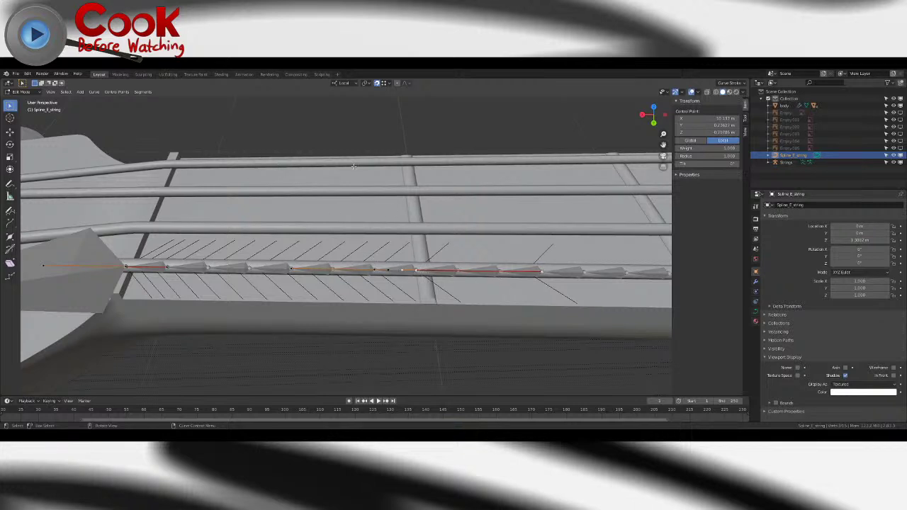
pyautogui.click(117, 92)
pyautogui.moveTo(94, 91)
pyautogui.moveTo(101, 115)
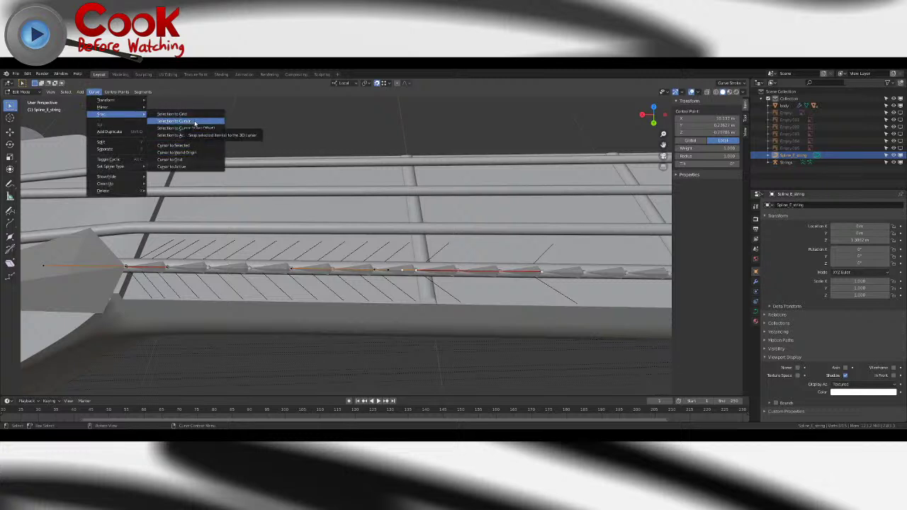
pyautogui.click(198, 145)
# - Return to Object Mode and add a plain axes empty at the 3D cursor on the first fret
pyautogui.press('Tab')
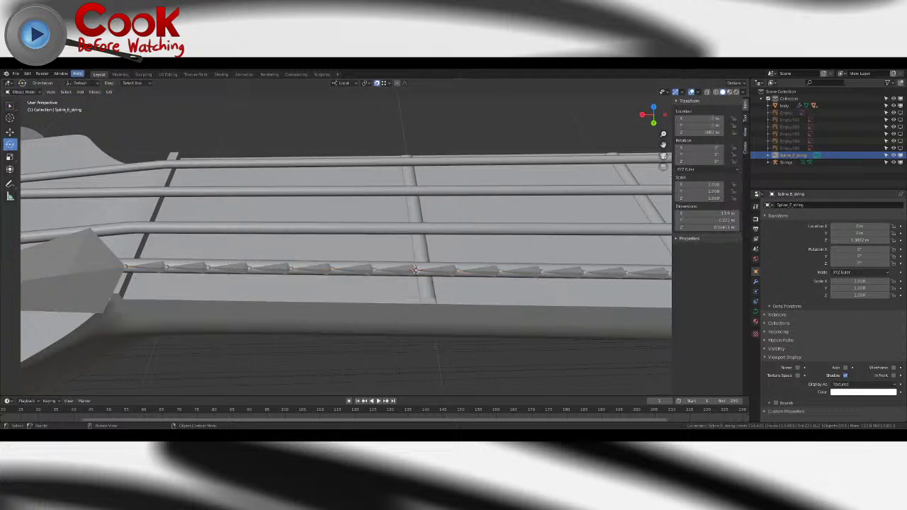
pyautogui.click(80, 91)
pyautogui.moveTo(93, 170)
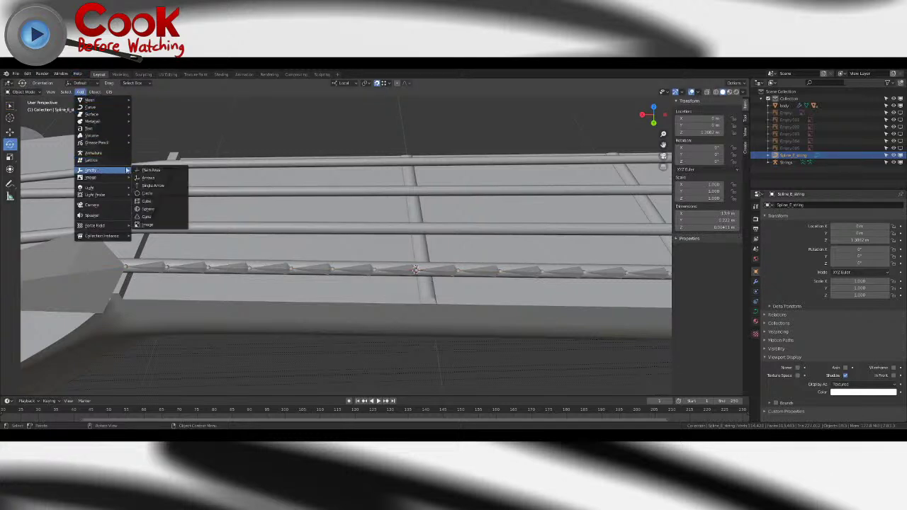
pyautogui.click(159, 172)
pyautogui.press('KP_Decimal')
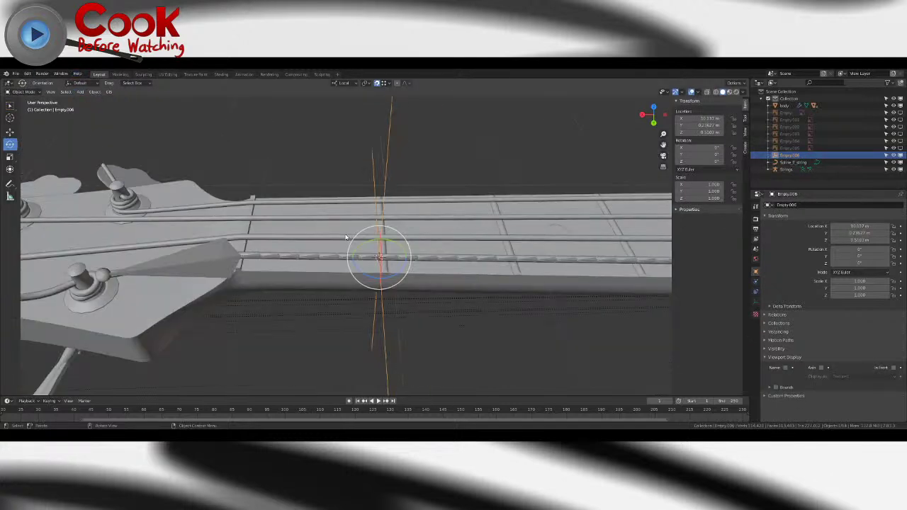
# - Select the Strings armature by its copied pluck bone on the neck and enter Edit Mode
pyautogui.click(495, 257)
pyautogui.press('Tab')
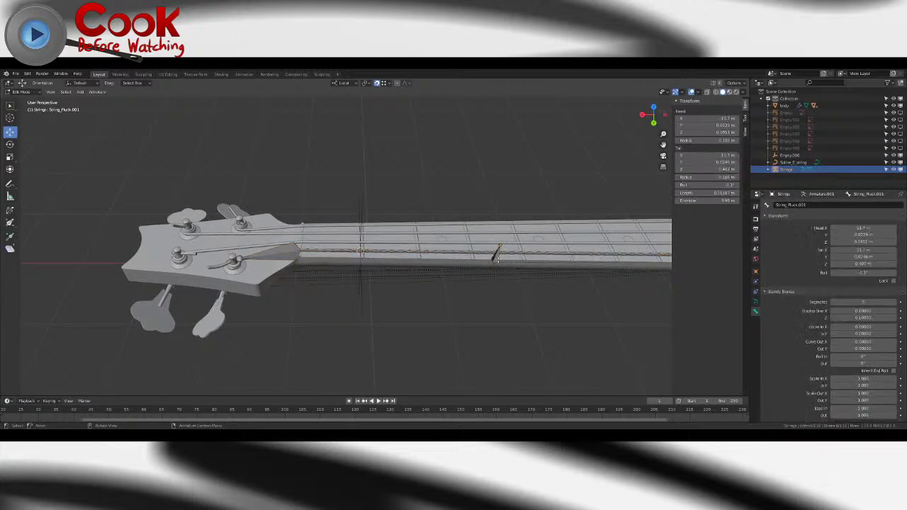
# - Move the String_Pluck.001 bone along the neck to the E-string bone joint at the first fret
pyautogui.click(495, 256)
pyautogui.scroll(4, 407, 269)
pyautogui.keyDown('shift'); pyautogui.moveTo(495, 258); pyautogui.dragTo(687, 102, button='middle'); pyautogui.keyUp('shift')
pyautogui.click(698, 93)
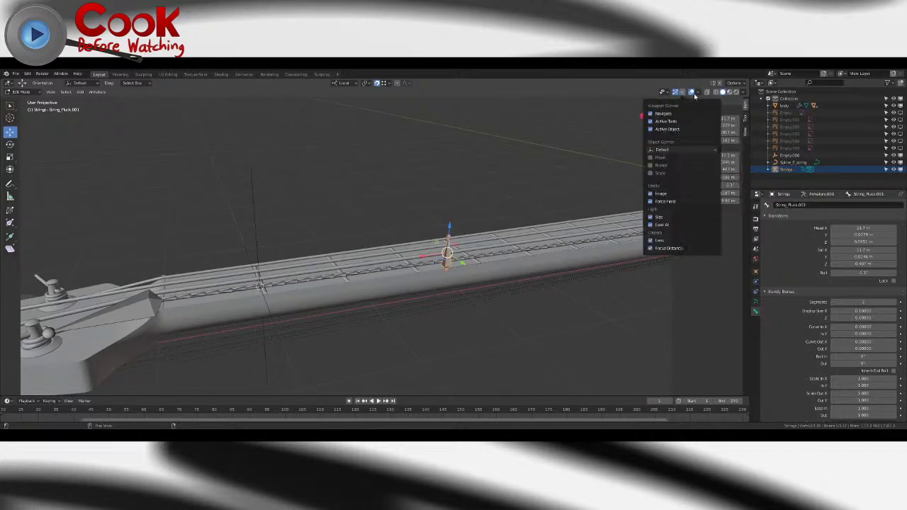
pyautogui.click(680, 178)
pyautogui.moveTo(401, 267); pyautogui.dragTo(538, 248, button='middle')
pyautogui.scroll(2, 634, 202)
pyautogui.press('g')
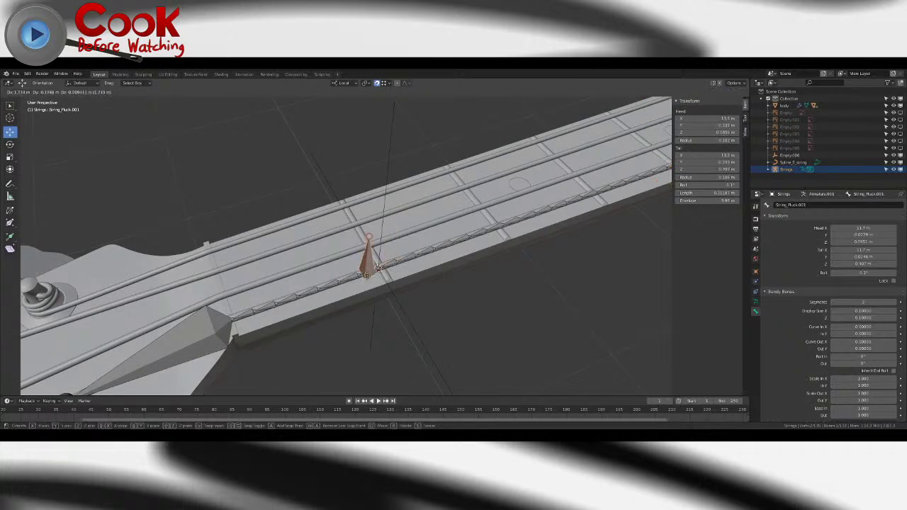
pyautogui.click(377, 268)
# - Fine-tune the String_Pluck.001 bone's position so its head sits on the E-string joint at the first fret
pyautogui.moveTo(377, 267); pyautogui.dragTo(322, 248, button='middle')
pyautogui.scroll(4, 355, 276)
pyautogui.moveTo(375, 298); pyautogui.dragTo(347, 117, button='middle')
pyautogui.scroll(5, 343, 265)
pyautogui.moveTo(348, 117); pyautogui.dragTo(343, 129)
pyautogui.moveTo(342, 129); pyautogui.dragTo(393, 234, button='middle')
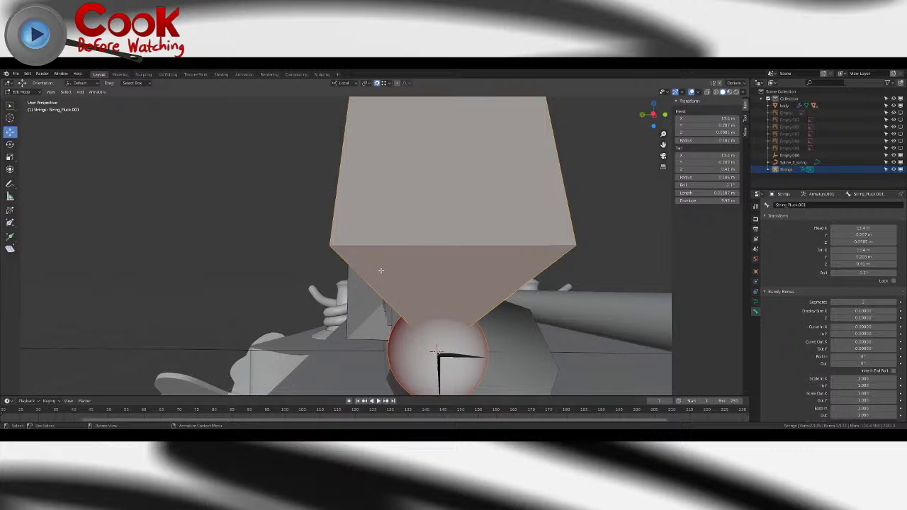
pyautogui.scroll(-4, 383, 231)
pyautogui.moveTo(383, 231); pyautogui.dragTo(357, 252, button='middle')
pyautogui.scroll(-5, 326, 259)
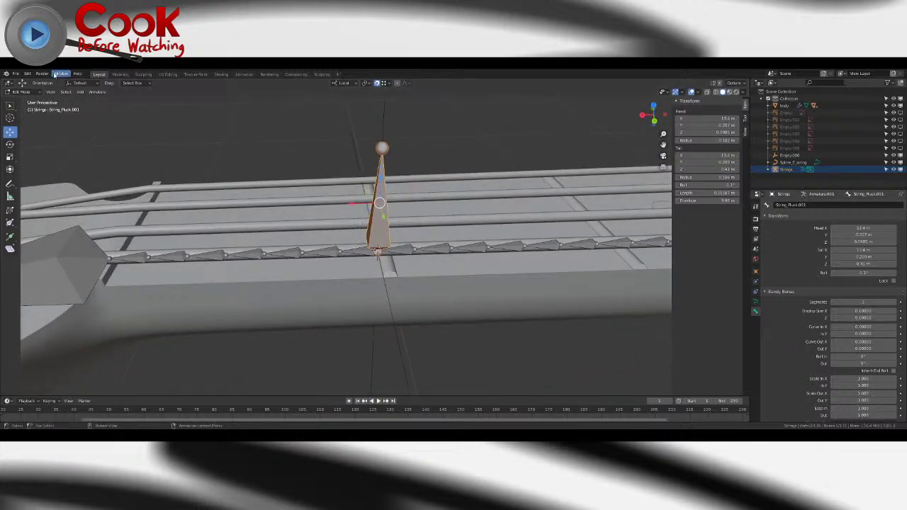
# - In Object Mode, move Empty.006 along the E string to the bone joint on the headstock side of the first fret
pyautogui.click(31, 93)
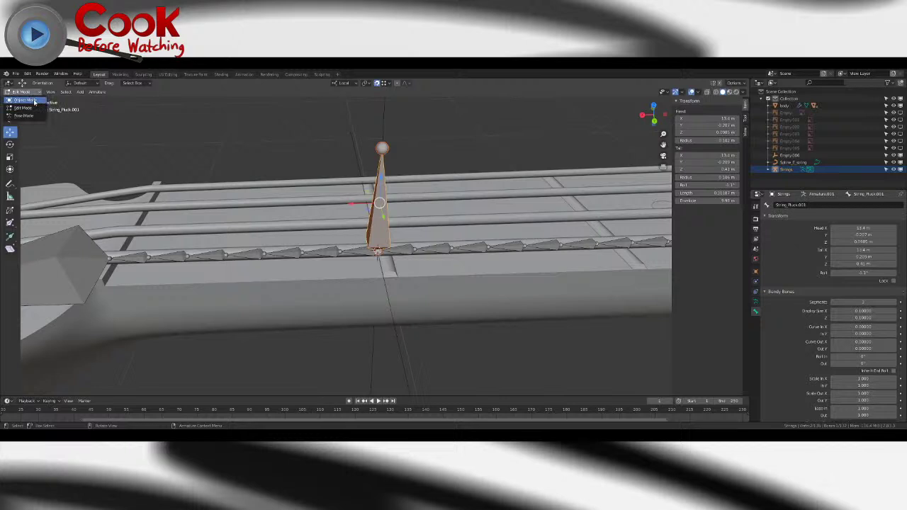
pyautogui.click(33, 102)
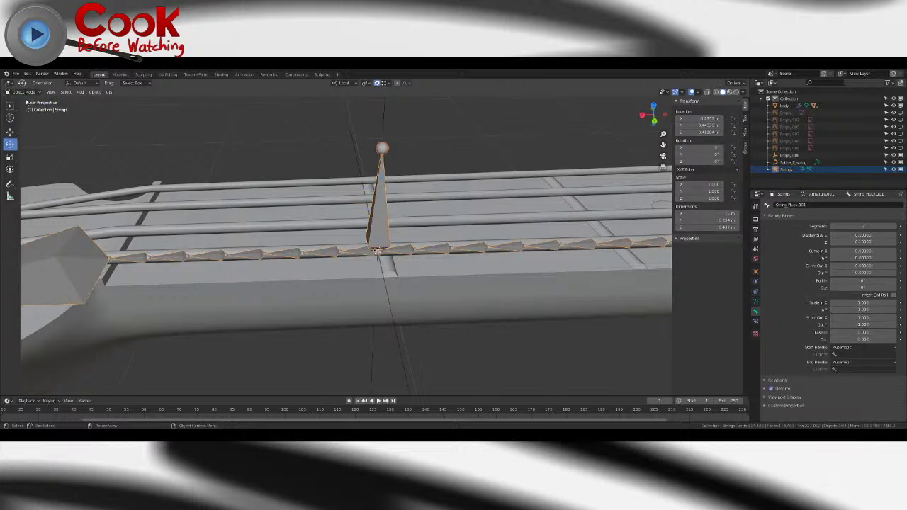
pyautogui.click(378, 236)
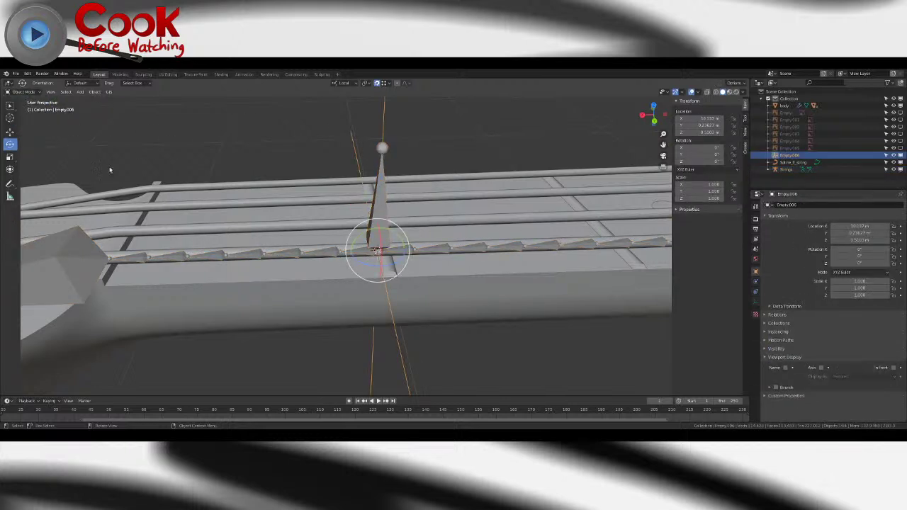
pyautogui.click(395, 248)
pyautogui.press('Tab')
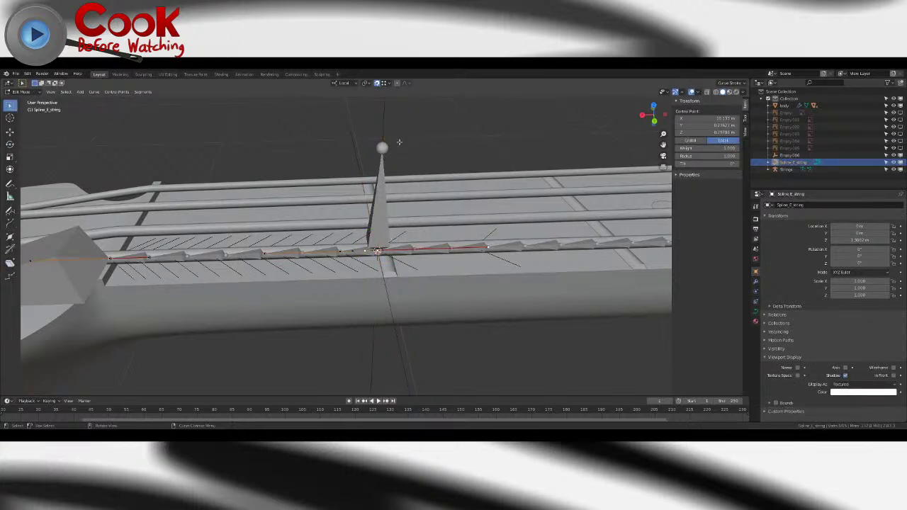
pyautogui.press('Tab')
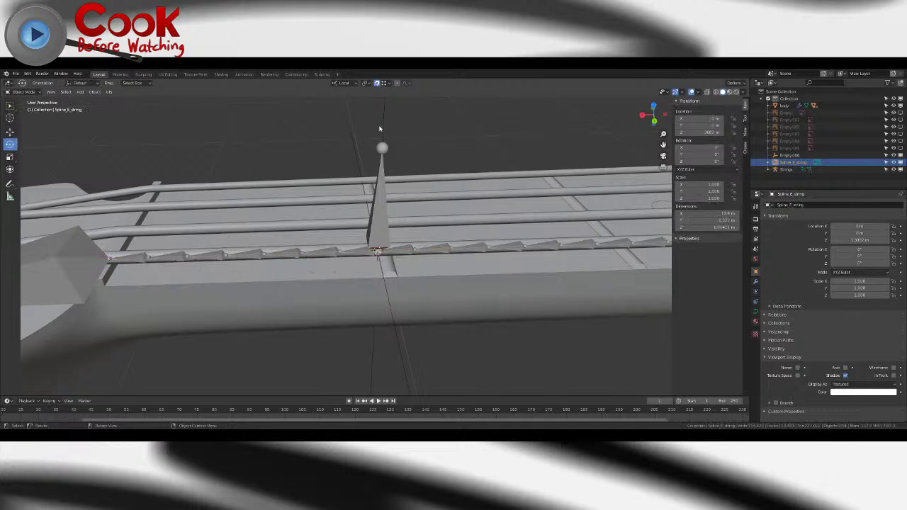
pyautogui.click(378, 253)
pyautogui.click(14, 133)
pyautogui.moveTo(378, 251); pyautogui.dragTo(340, 252)
pyautogui.moveTo(376, 273)
pyautogui.mouseDown(button='middle')
pyautogui.moveTo(318, 263)
pyautogui.moveTo(389, 273)
pyautogui.mouseUp(button='middle')
pyautogui.scroll(5, 318, 264)
# - Duplicate the upright bone in the Strings armature, move the copy along X to the joint at the empty, and return to Object Mode
pyautogui.click(430, 216)
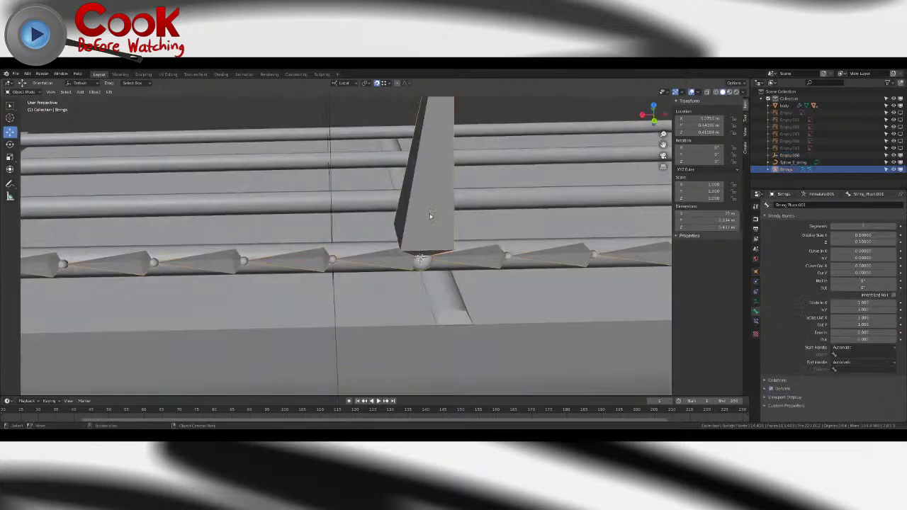
pyautogui.press('Tab')
pyautogui.hotkey('shift', 'd')
pyautogui.rightClick(487, 241)
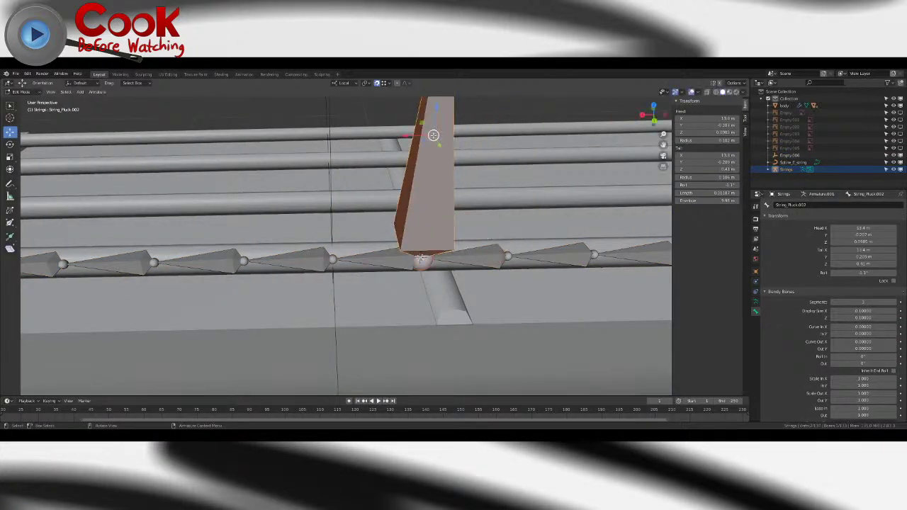
pyautogui.press('g')
pyautogui.press('x')
pyautogui.click(333, 258)
pyautogui.moveTo(342, 263); pyautogui.dragTo(382, 267, button='middle')
pyautogui.scroll(-4, 383, 268)
pyautogui.click(22, 93)
pyautogui.click(24, 102)
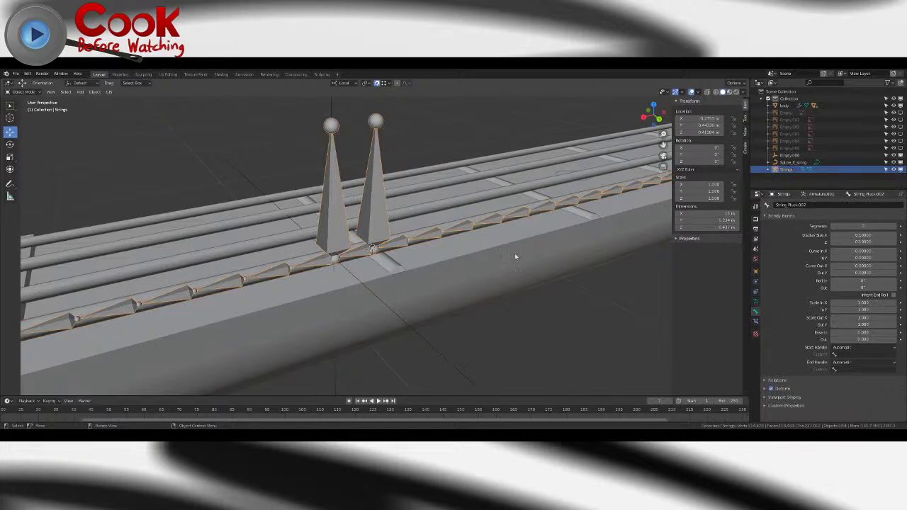
# - Try reducing the radius of the Spline_E_string control point behind the first fret, and undo the change
pyautogui.click(792, 162)
pyautogui.press('Tab')
pyautogui.moveTo(488, 261); pyautogui.dragTo(389, 271, button='middle')
pyautogui.scroll(4, 378, 280)
pyautogui.scroll(-4, 381, 276)
pyautogui.keyDown('shift'); pyautogui.moveTo(261, 266); pyautogui.dragTo(347, 261, button='middle'); pyautogui.keyUp('shift')
pyautogui.scroll(4, 348, 261)
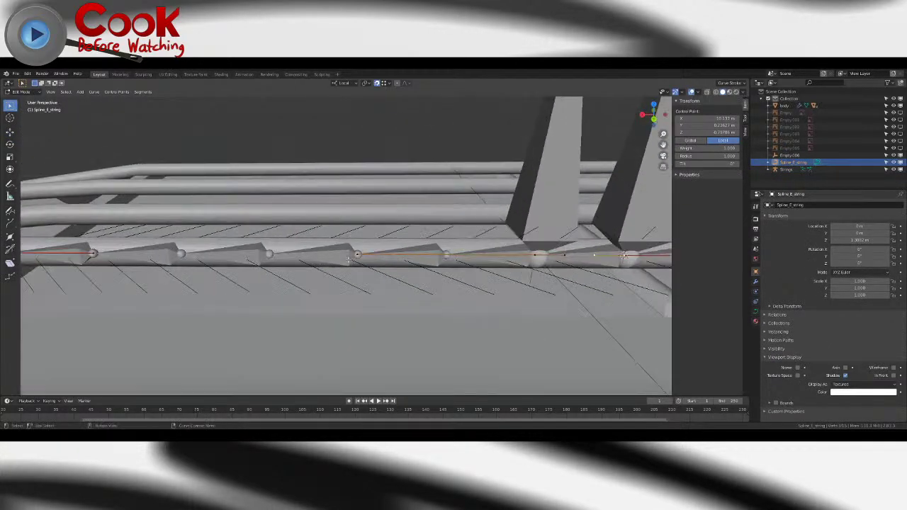
pyautogui.click(624, 256)
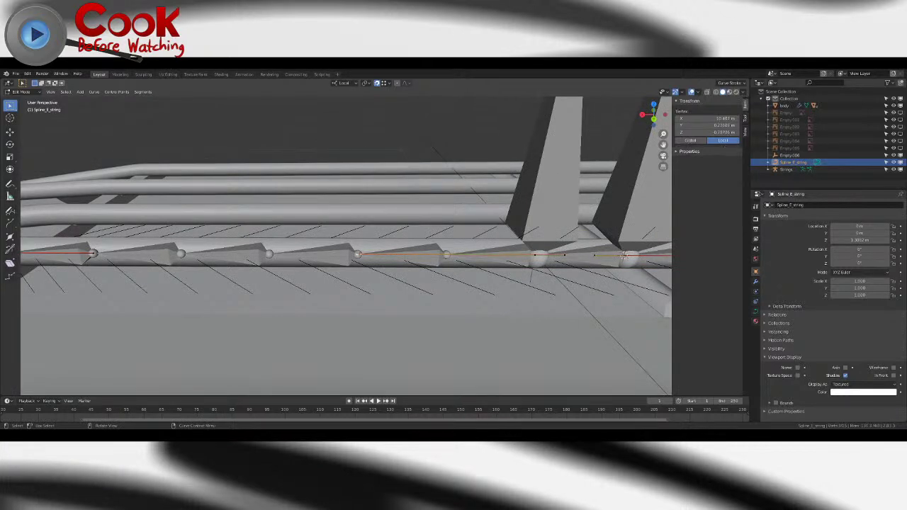
pyautogui.click(537, 255)
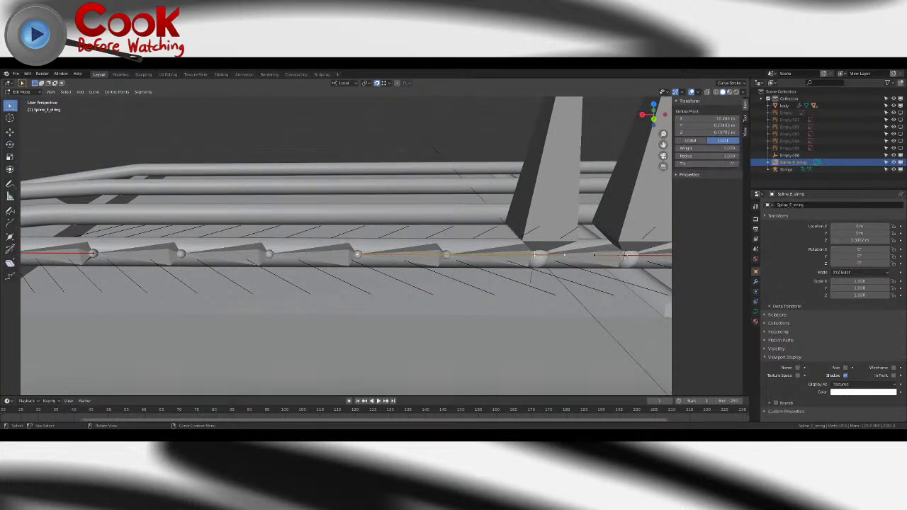
pyautogui.moveTo(712, 155); pyautogui.dragTo(683, 155)
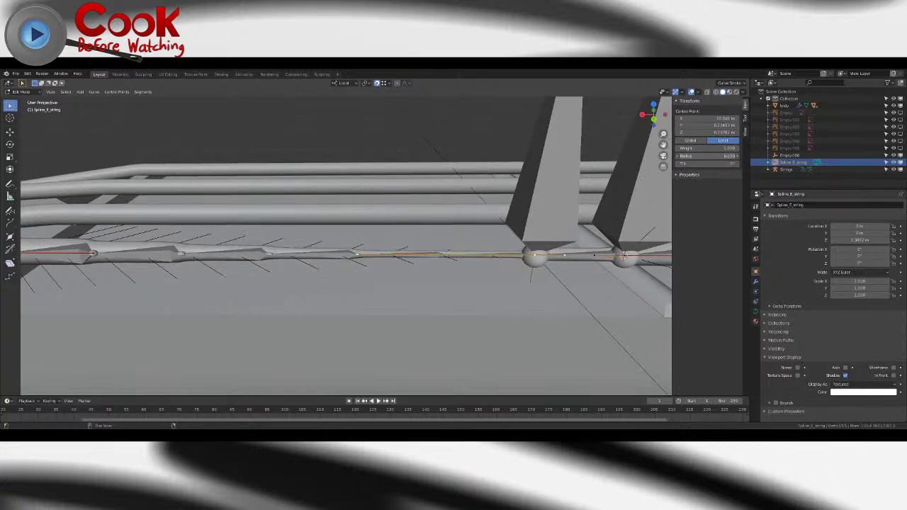
pyautogui.hotkey('ctrl', 'z')
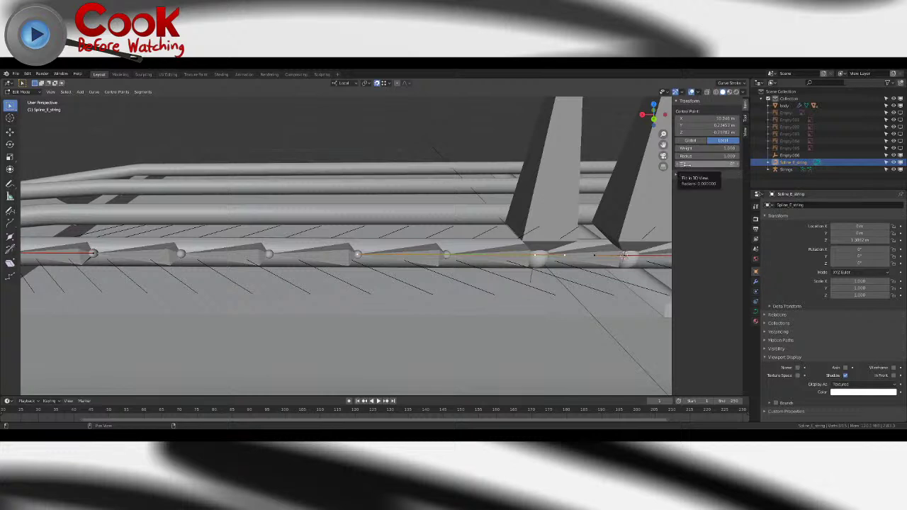
# - In Pose Mode, examine the Spline IK constraint on the E-string chain's bone nearest the nut and follow the chain along the guitar
pyautogui.click(24, 93)
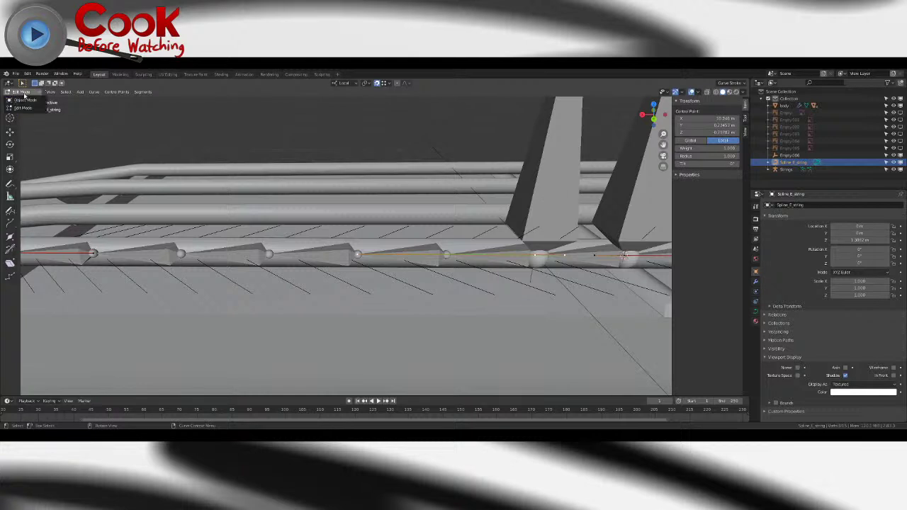
pyautogui.click(27, 99)
pyautogui.click(556, 210)
pyautogui.scroll(-4, 556, 210)
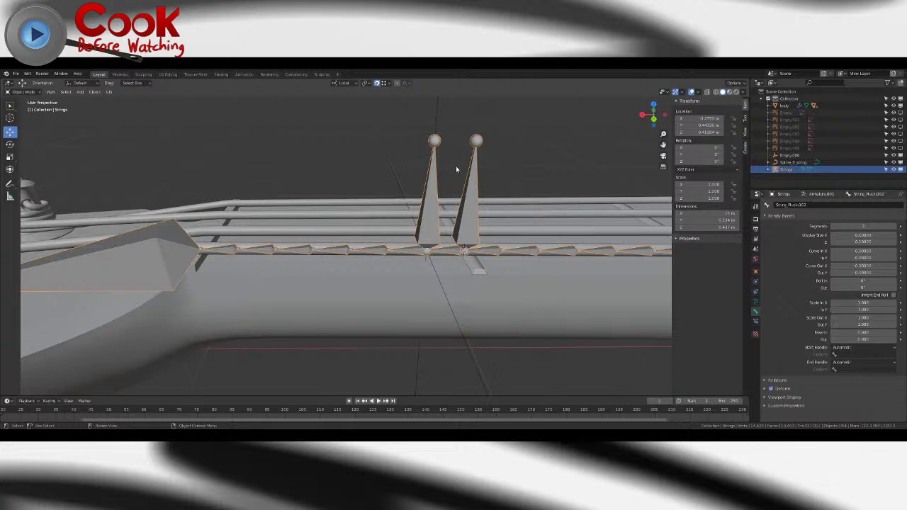
pyautogui.moveTo(434, 124); pyautogui.dragTo(249, 244, button='middle')
pyautogui.click(25, 92)
pyautogui.click(26, 117)
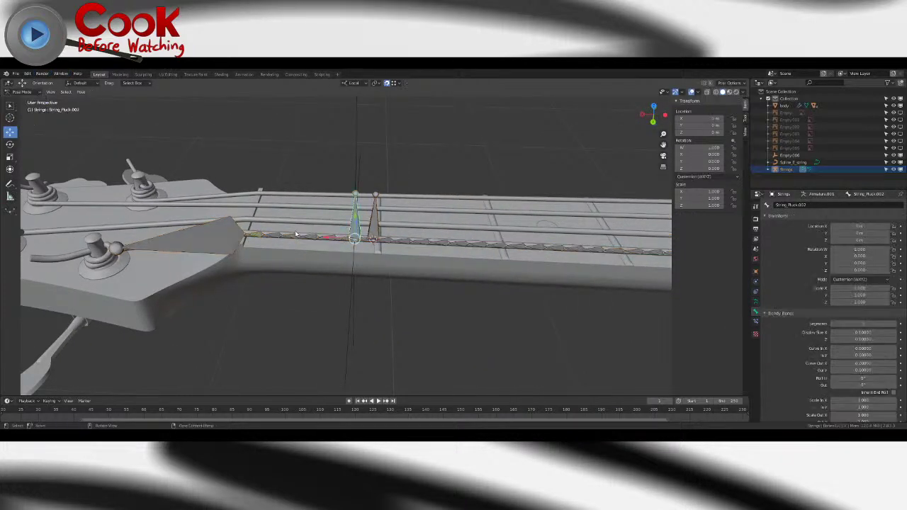
pyautogui.click(261, 237)
pyautogui.scroll(6, 261, 238)
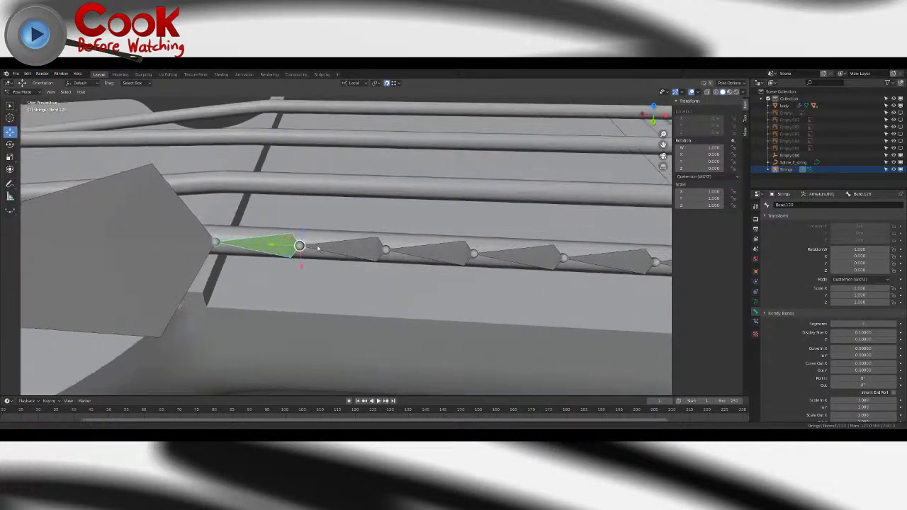
pyautogui.click(756, 321)
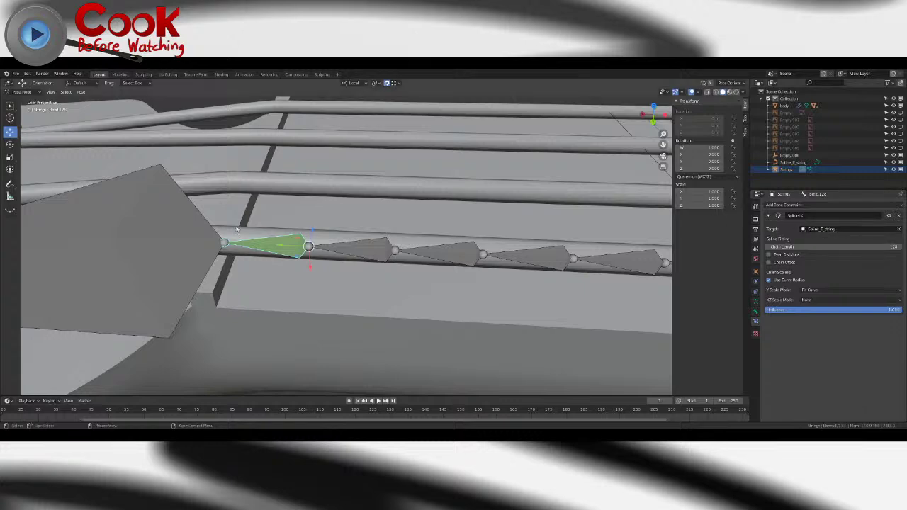
pyautogui.scroll(-8, 245, 230)
pyautogui.scroll(3, 306, 226)
pyautogui.moveTo(307, 226); pyautogui.dragTo(493, 243, button='middle')
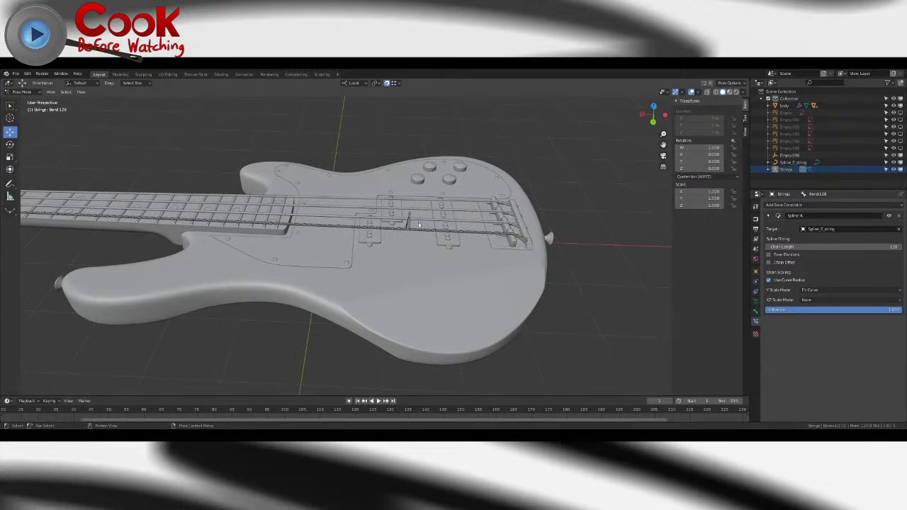
pyautogui.keyDown('shift'); pyautogui.moveTo(340, 235); pyautogui.dragTo(505, 241, button='middle'); pyautogui.keyUp('shift')
pyautogui.keyDown('shift'); pyautogui.moveTo(283, 244); pyautogui.dragTo(595, 259, button='middle'); pyautogui.keyUp('shift')
pyautogui.scroll(4, 344, 243)
pyautogui.scroll(4, 397, 241)
pyautogui.keyDown('shift'); pyautogui.moveTo(334, 238); pyautogui.dragTo(358, 239, button='middle'); pyautogui.keyUp('shift')
# - Try moving the Spline_E_string control point over the guitar body away from the string, and undo the move
pyautogui.click(792, 163)
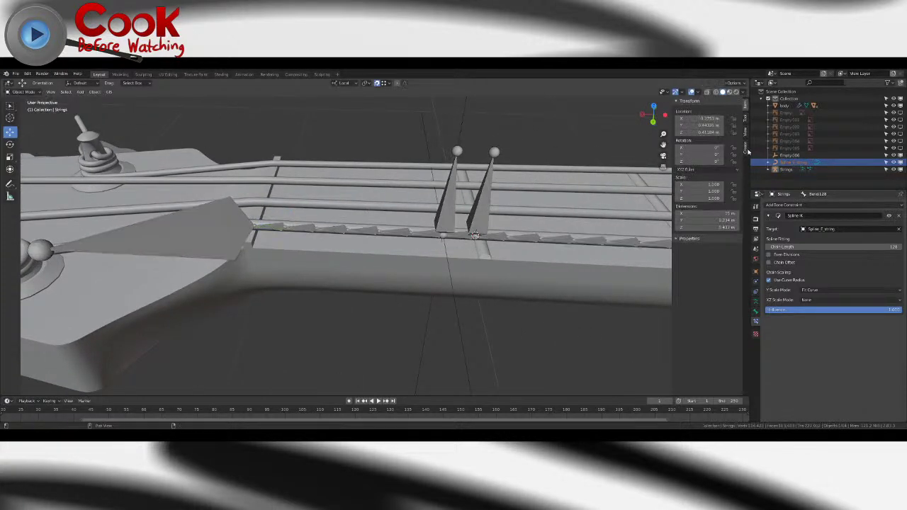
pyautogui.click(793, 162)
pyautogui.press('Tab')
pyautogui.scroll(-4, 429, 201)
pyautogui.moveTo(429, 201); pyautogui.dragTo(364, 228, button='middle')
pyautogui.scroll(-9, 363, 228)
pyautogui.keyDown('shift'); pyautogui.moveTo(403, 347); pyautogui.dragTo(391, 160, button='middle'); pyautogui.keyUp('shift')
pyautogui.click(358, 258)
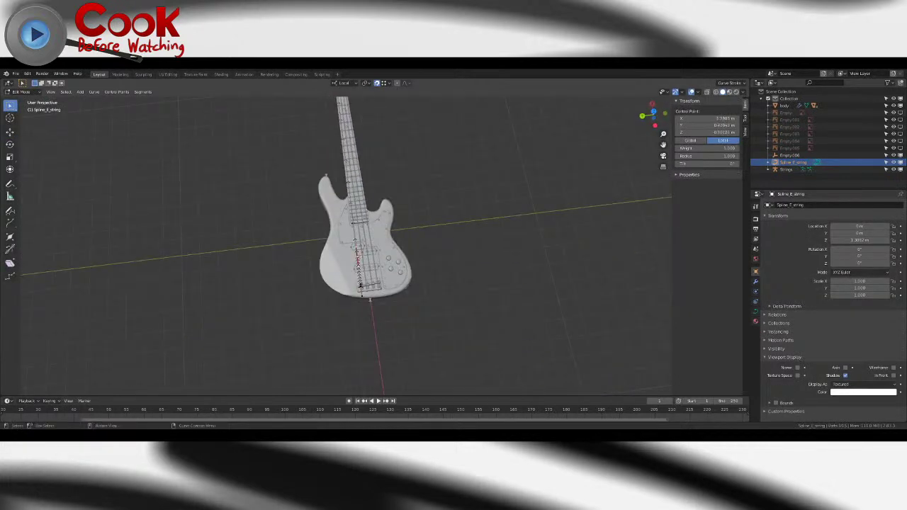
pyautogui.click(10, 132)
pyautogui.moveTo(342, 246); pyautogui.dragTo(398, 172)
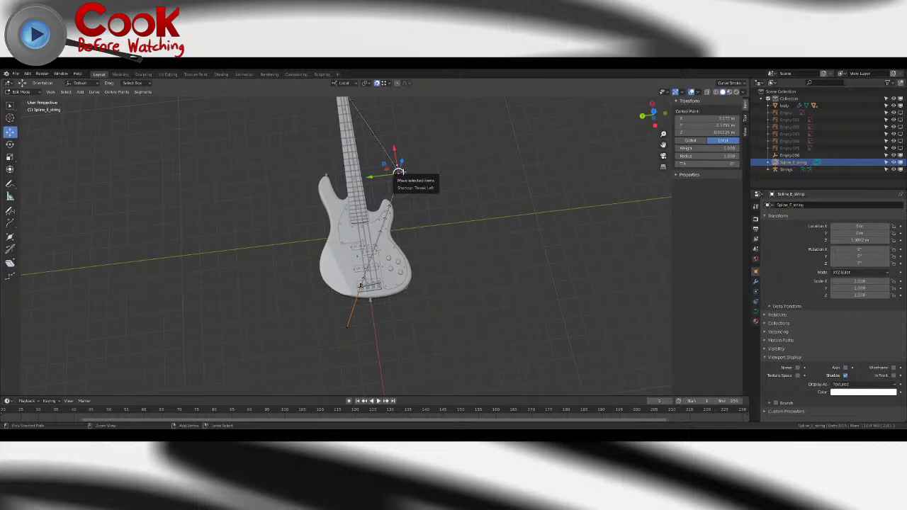
pyautogui.hotkey('ctrl', 'z')
# - Inspect the Spline_E_string control point beneath the upright bone behind the first fret
pyautogui.moveTo(390, 184); pyautogui.dragTo(602, 221, button='middle')
pyautogui.scroll(4, 463, 241)
pyautogui.moveTo(463, 241); pyautogui.dragTo(413, 222, button='middle')
pyautogui.press('KP_Decimal')
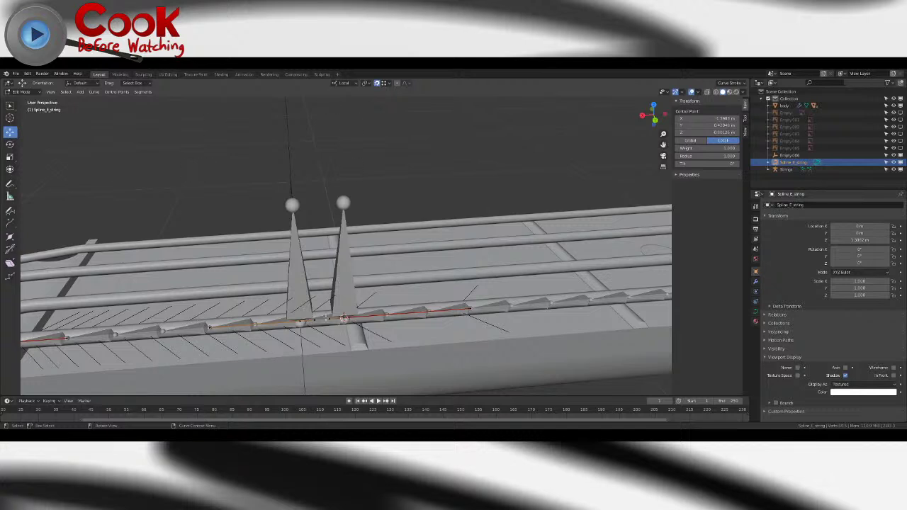
pyautogui.click(301, 322)
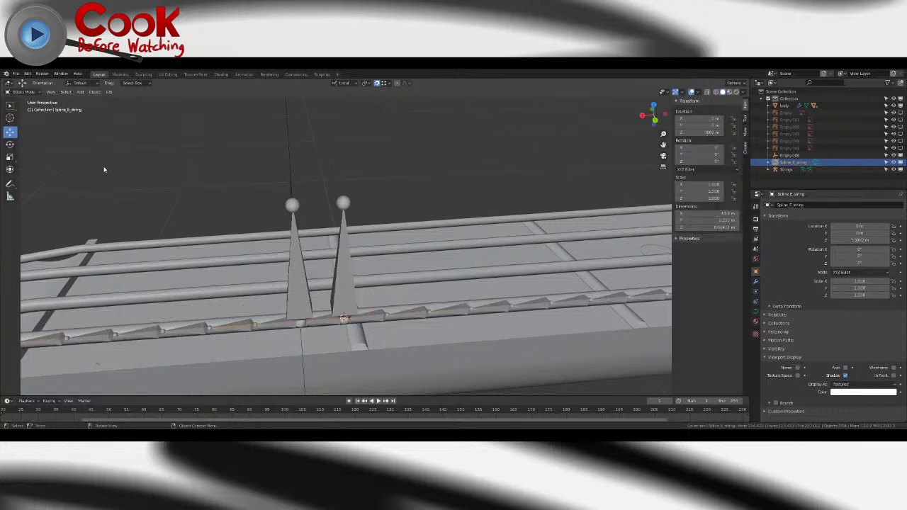
pyautogui.press('Tab')
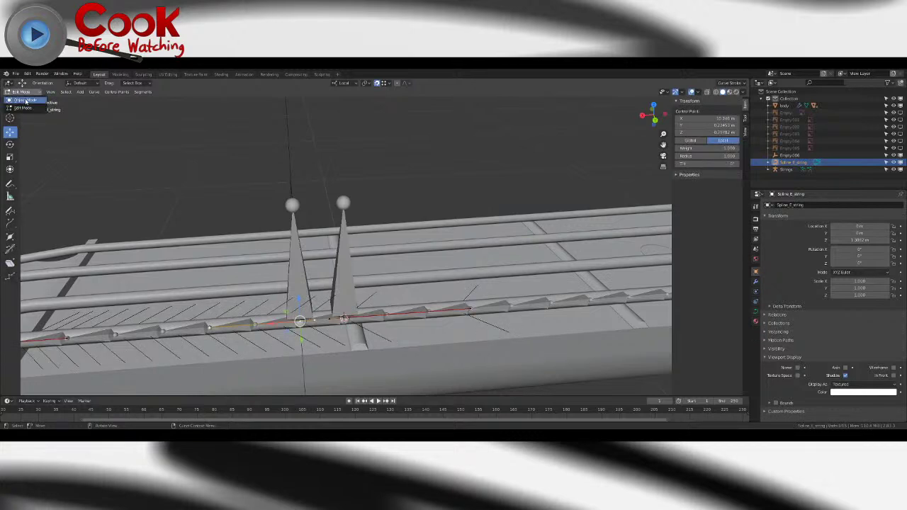
# - Rename the upright bone on the headstock side of the first fret in the Strings armature to Fret_Press
pyautogui.click(289, 244)
pyautogui.press('Tab')
pyautogui.click(294, 266)
pyautogui.click(755, 313)
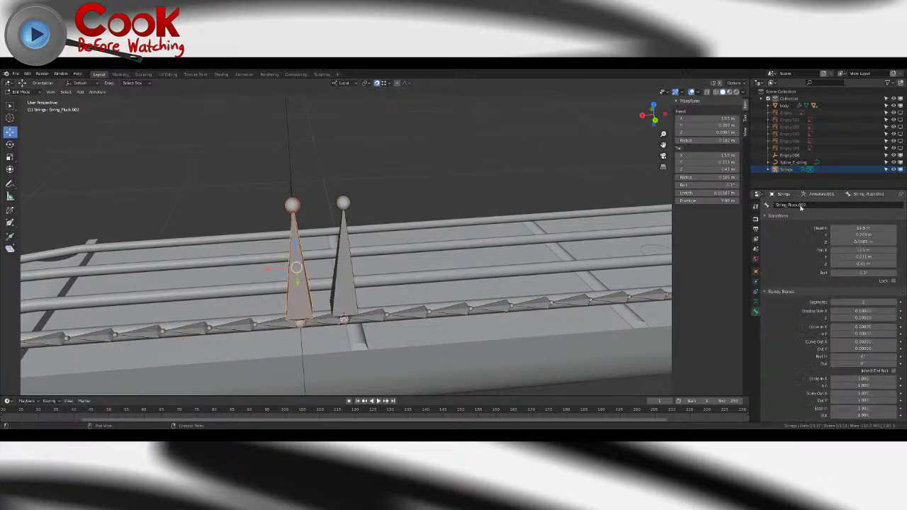
pyautogui.doubleClick(815, 205)
pyautogui.write('Fret_Pluck')
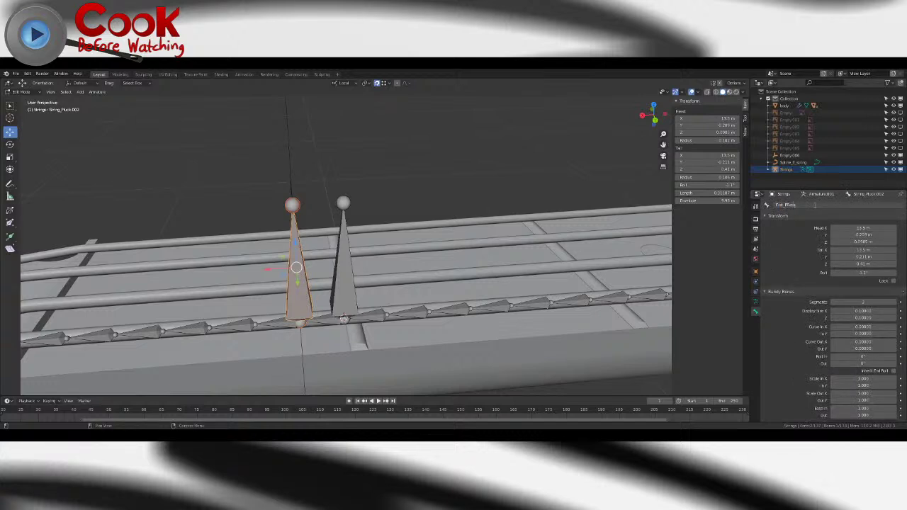
pyautogui.write('ss')
pyautogui.press('Return')
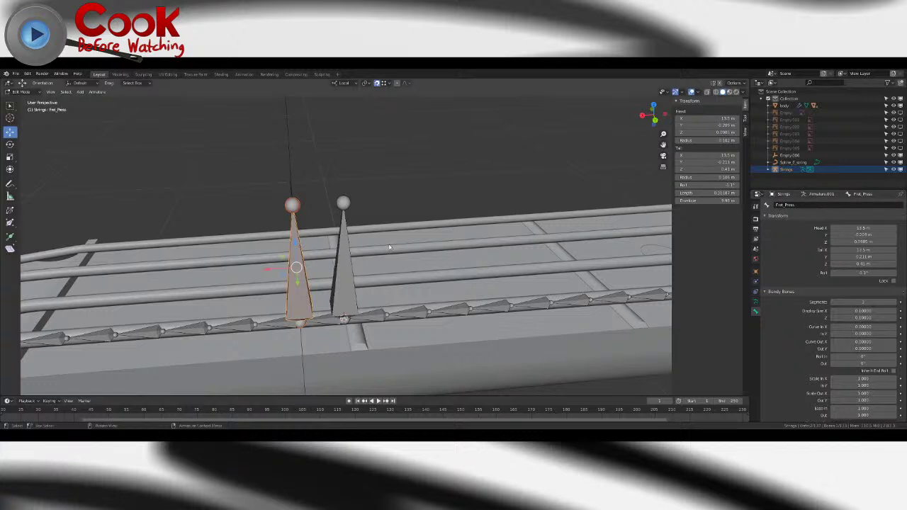
# - Rename the upright bone directly at the first fret to Fret_Lift
pyautogui.click(344, 262)
pyautogui.click(795, 202)
pyautogui.write('Fret_Lift')
pyautogui.press('Return')
pyautogui.moveTo(446, 310); pyautogui.dragTo(503, 202, button='middle')
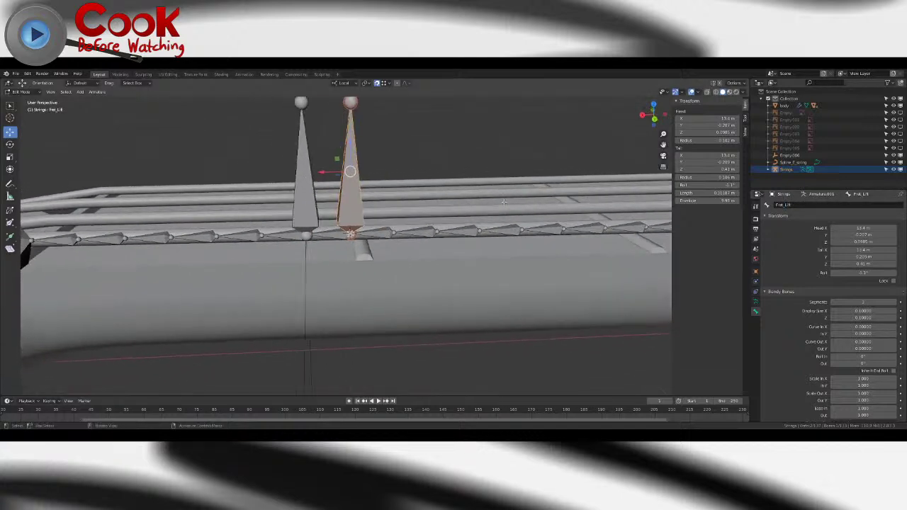
# - Open the Spline_E_string curve for control point editing and turn off snapping
pyautogui.click(800, 163)
pyautogui.moveTo(329, 236)
pyautogui.mouseDown(button='middle')
pyautogui.moveTo(333, 228)
pyautogui.moveTo(332, 244)
pyautogui.mouseUp(button='middle')
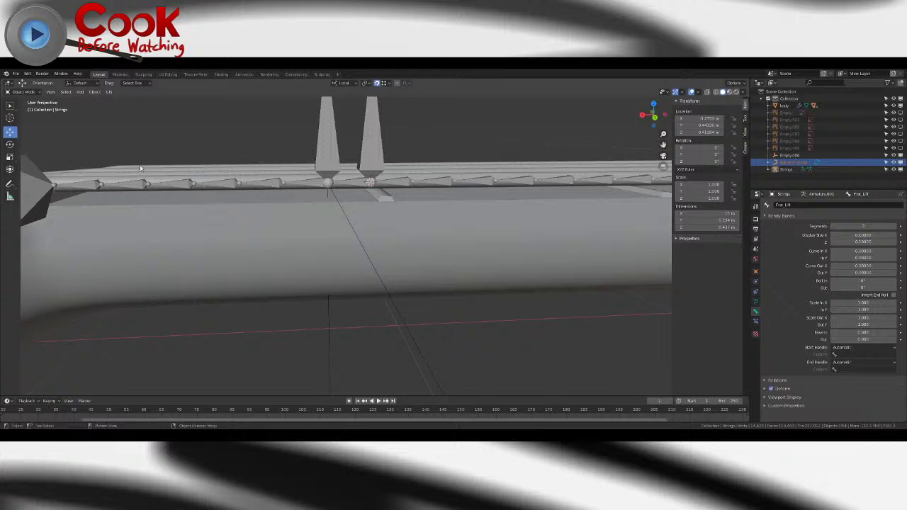
pyautogui.click(23, 92)
pyautogui.click(24, 106)
pyautogui.press('Tab')
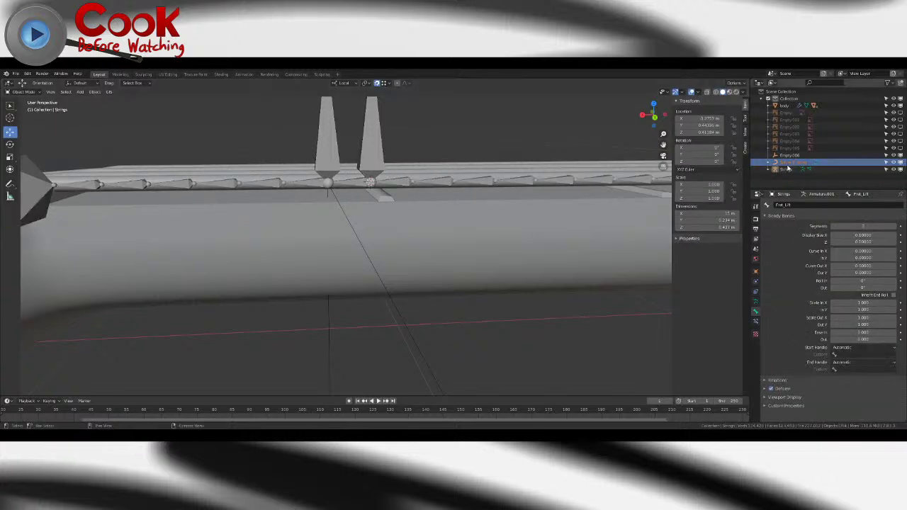
pyautogui.click(790, 163)
pyautogui.press('Tab')
pyautogui.moveTo(328, 153); pyautogui.dragTo(327, 163)
pyautogui.hotkey('ctrl', 'z')
pyautogui.click(377, 84)
# - Try moving the Spline_E_string control points near the first fret to preview the string's bend, and undo the moves
pyautogui.click(370, 182)
pyautogui.moveTo(396, 201); pyautogui.dragTo(386, 187, button='middle')
pyautogui.moveTo(310, 137); pyautogui.dragTo(322, 138)
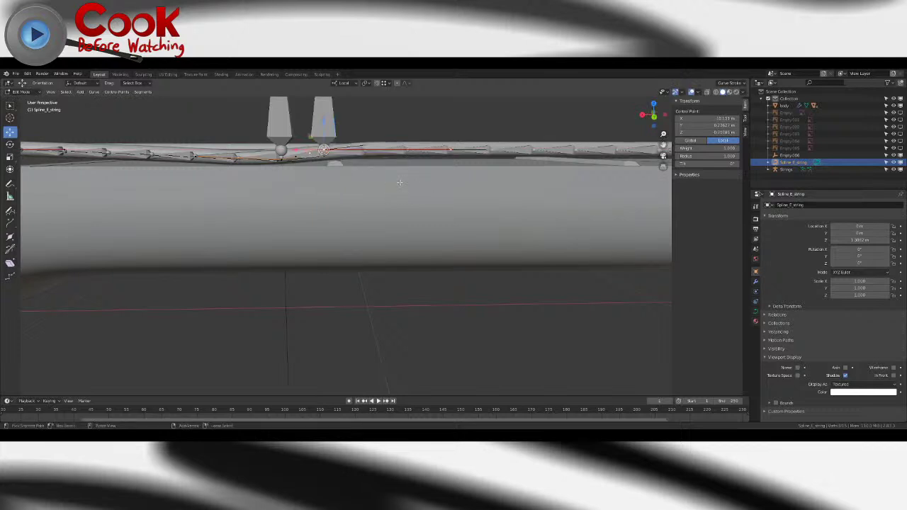
pyautogui.moveTo(399, 182); pyautogui.dragTo(425, 202, button='middle')
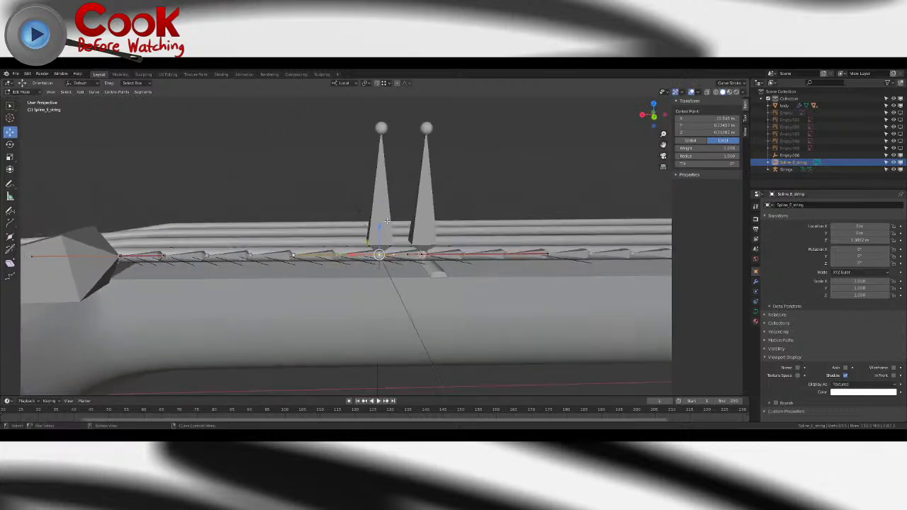
# - Leave the curve's editing and make Fret_Press the active bone of the Strings armature in Pose Mode
pyautogui.click(379, 192)
pyautogui.click(21, 92)
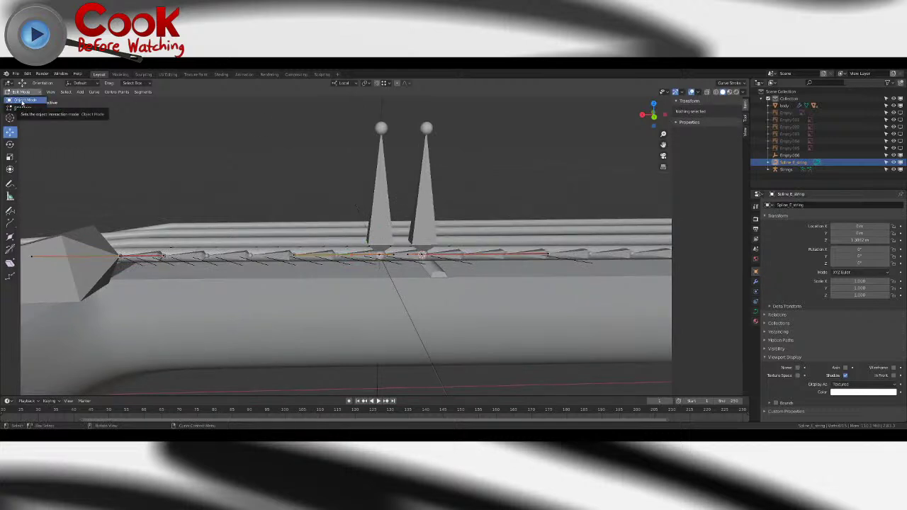
pyautogui.click(26, 101)
pyautogui.click(21, 92)
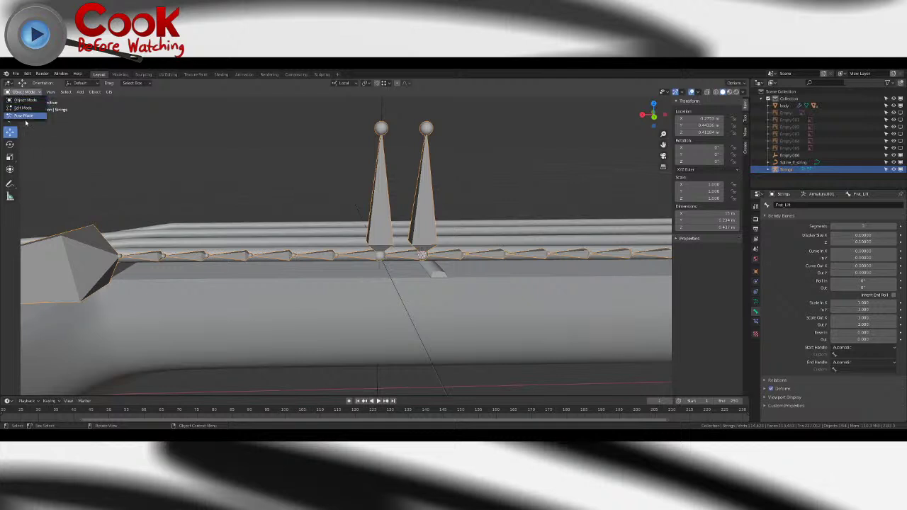
pyautogui.click(25, 118)
pyautogui.click(377, 239)
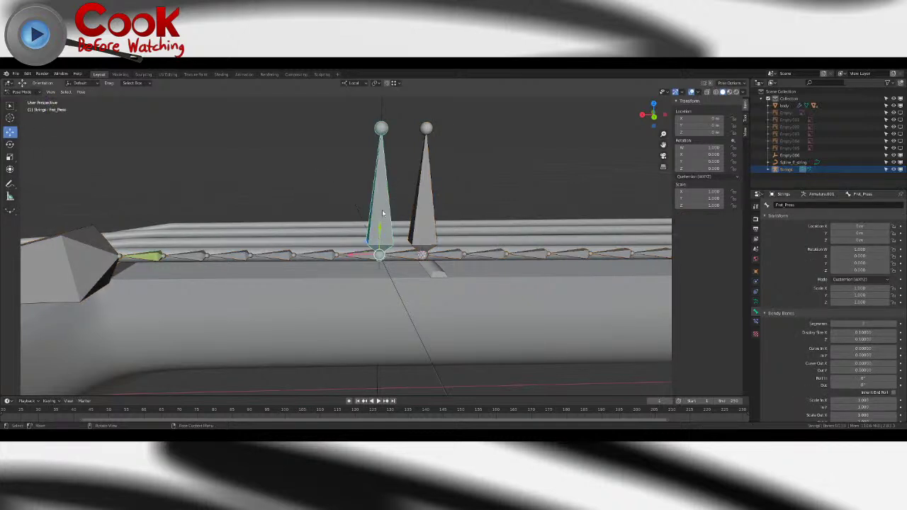
# - Inspect the Fret_Press bone and the adjacent string bone in Edit Mode, and return to Pose Mode with Fret_Press selected
pyautogui.click(21, 92)
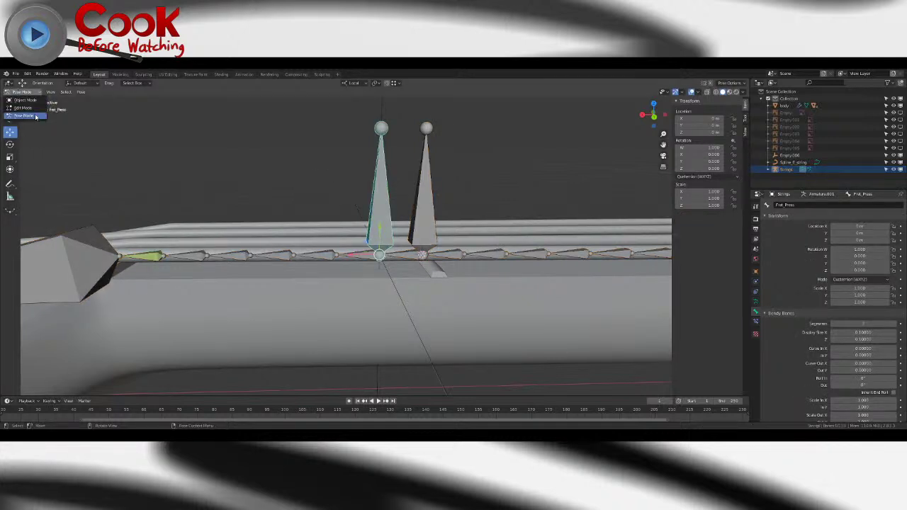
pyautogui.click(24, 108)
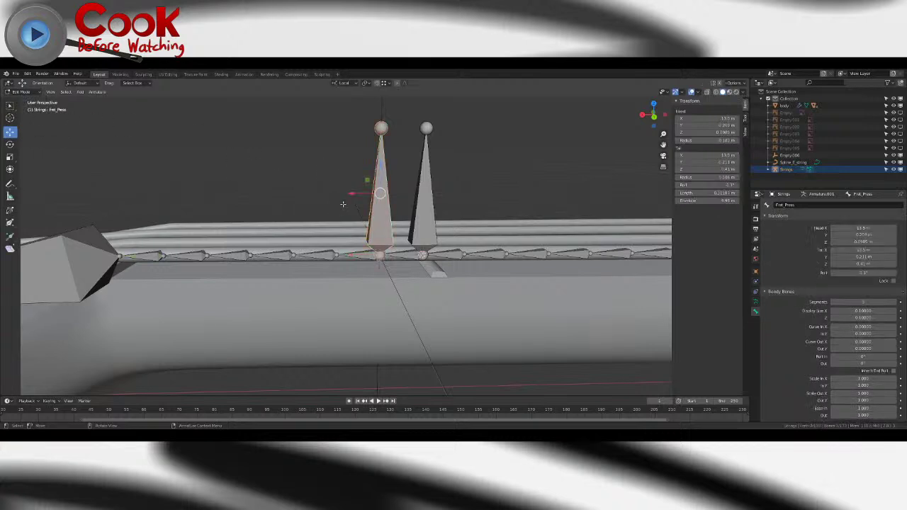
pyautogui.click(339, 253)
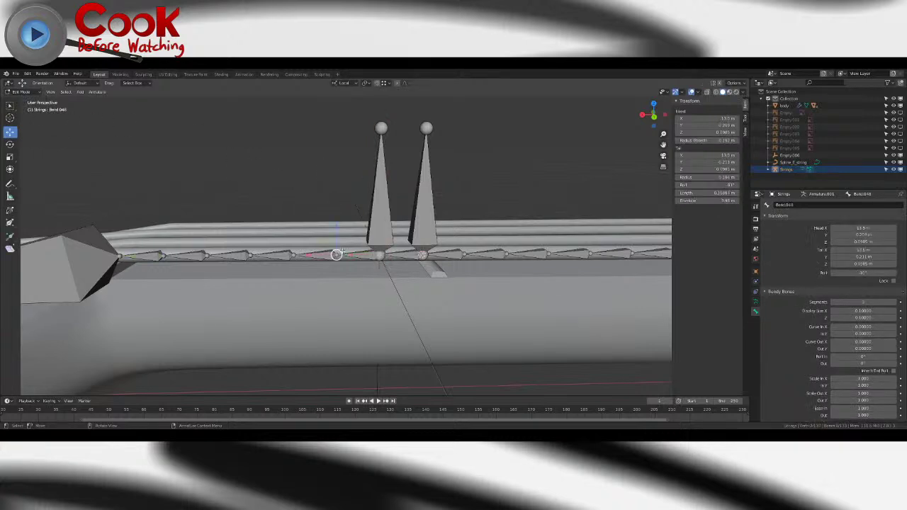
pyautogui.click(389, 213)
pyautogui.click(19, 92)
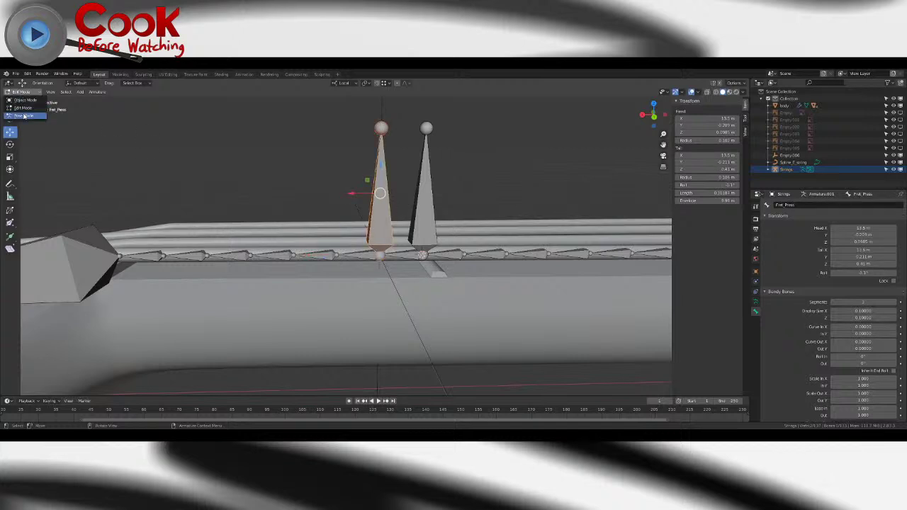
pyautogui.click(24, 116)
# - Hook the Spline_E_string control point beneath Fret_Press to the selected object's bone, with the Strings armature also selected
pyautogui.click(20, 92)
pyautogui.click(25, 100)
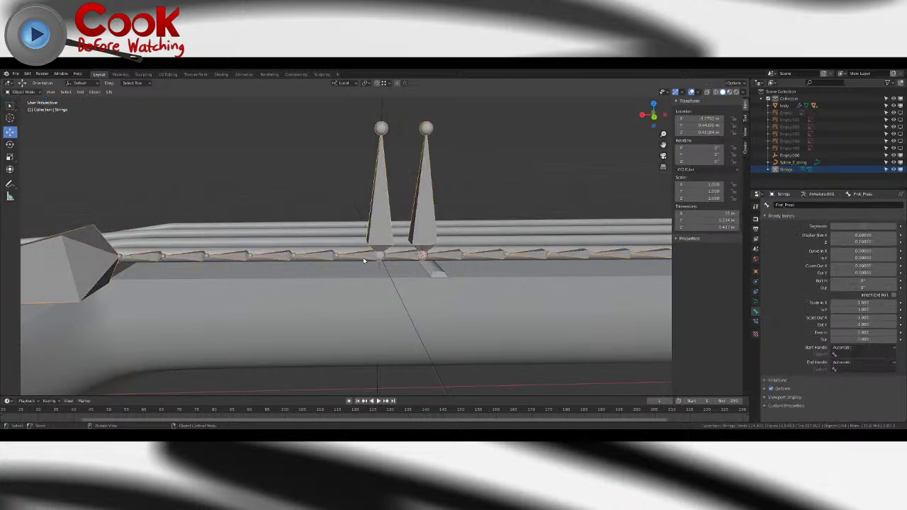
pyautogui.click(348, 263)
pyautogui.press('Tab')
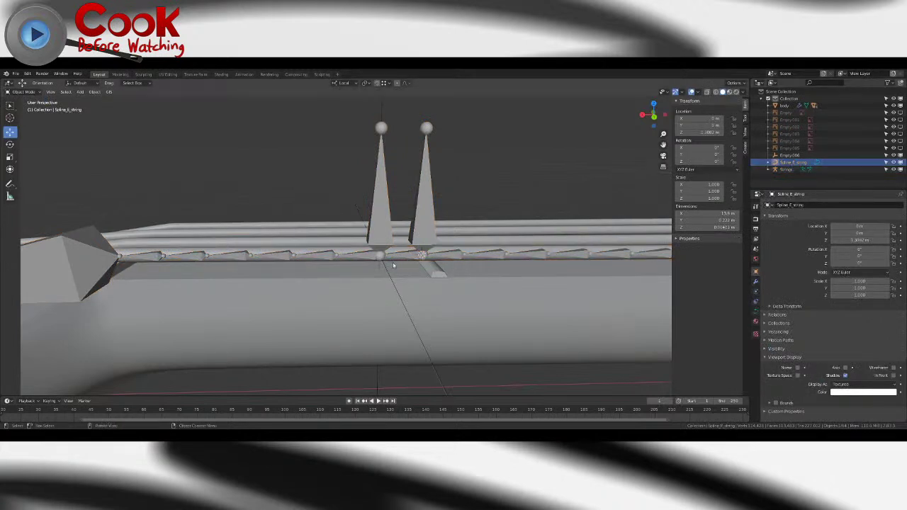
pyautogui.keyDown('ctrl'); pyautogui.click(386, 216); pyautogui.keyUp('ctrl')
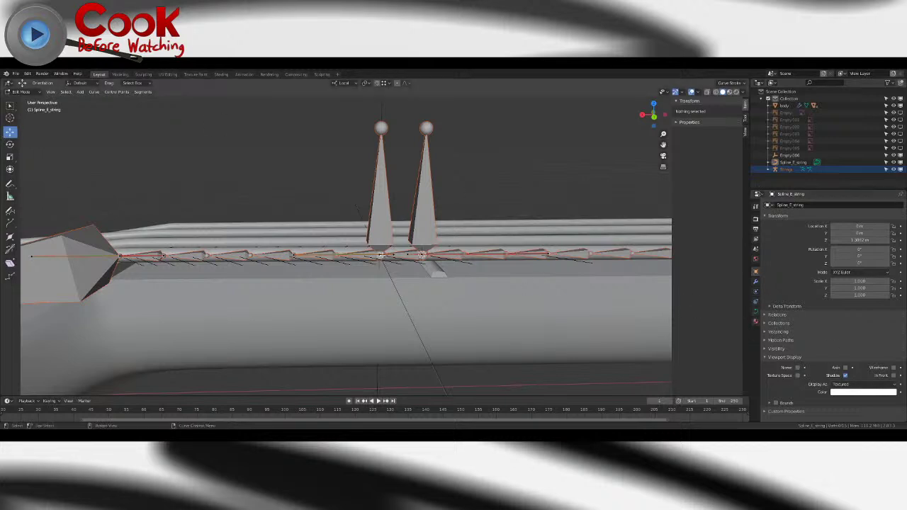
pyautogui.click(380, 255)
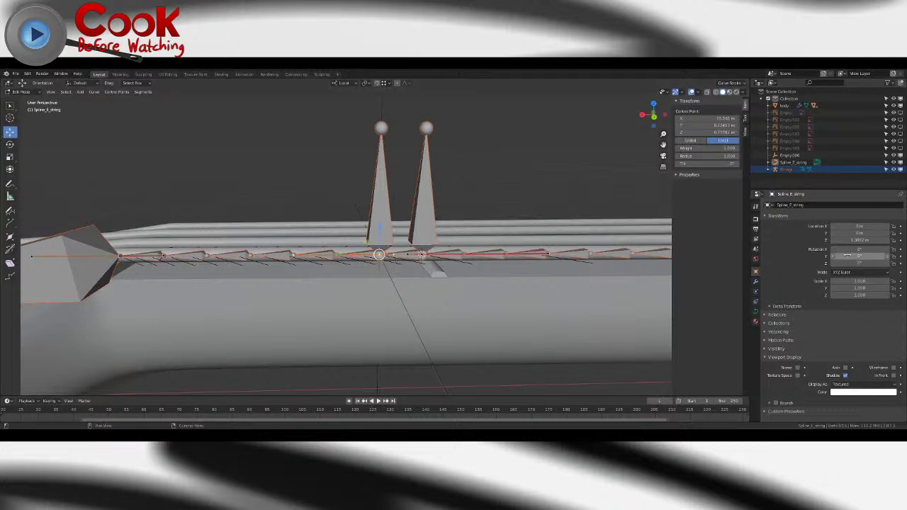
pyautogui.click(124, 92)
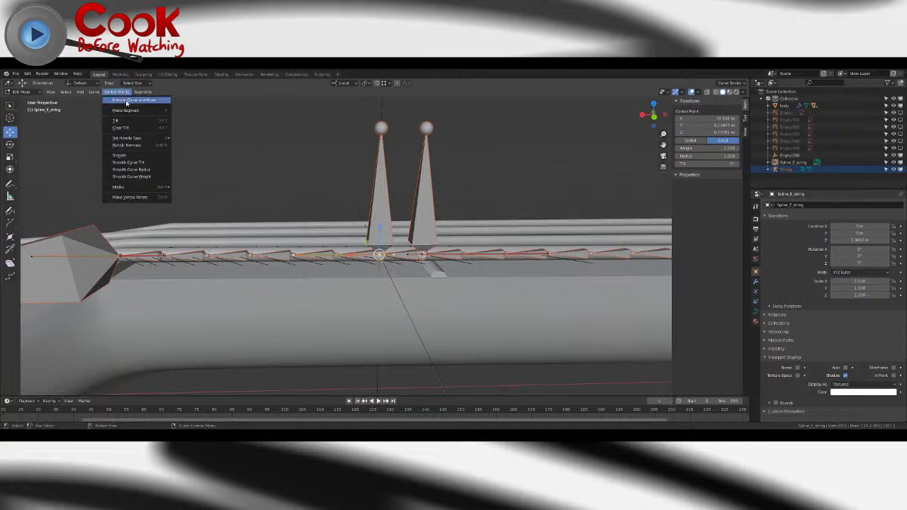
pyautogui.moveTo(135, 190)
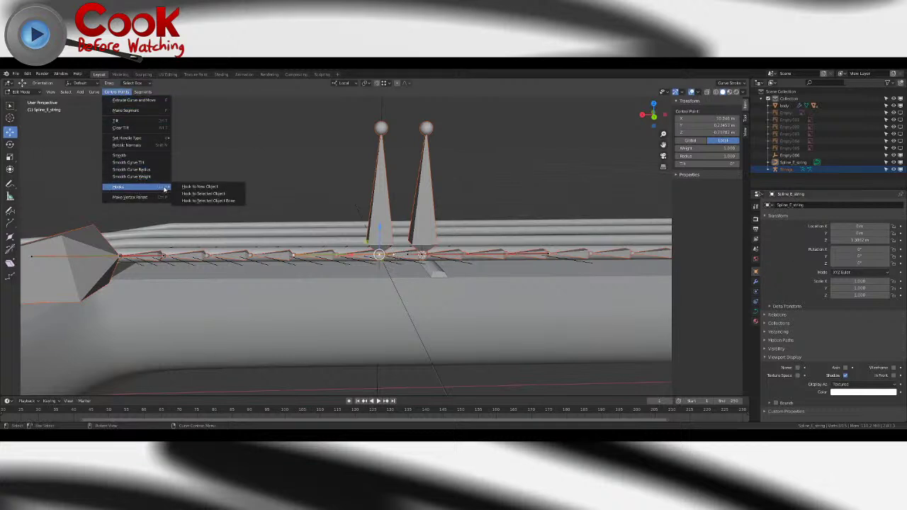
pyautogui.click(214, 202)
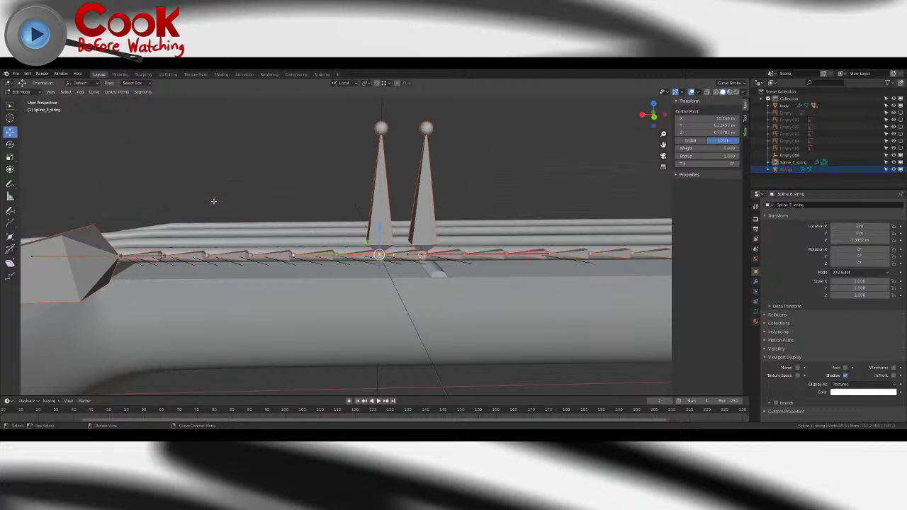
# - Test the hook by moving the Fret_Press bone in Pose Mode, and undo the move
pyautogui.click(27, 92)
pyautogui.click(28, 101)
pyautogui.click(388, 208)
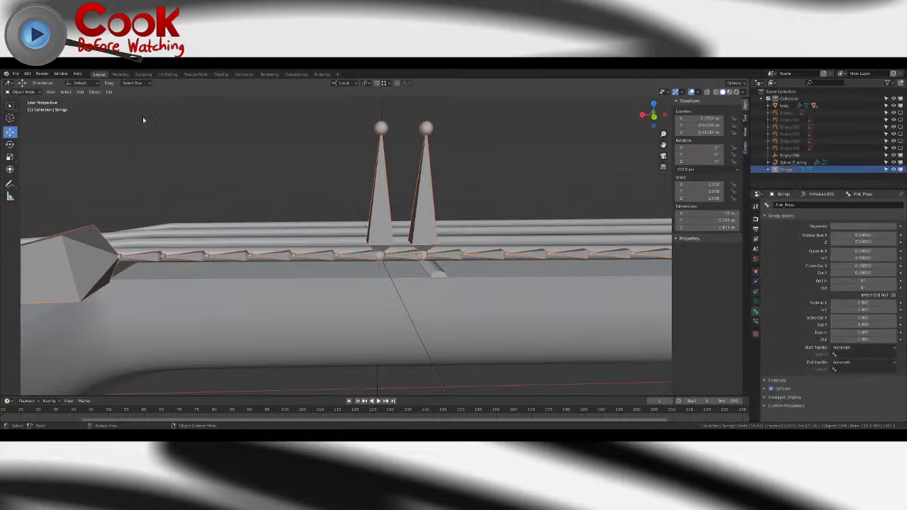
pyautogui.click(18, 92)
pyautogui.click(25, 115)
pyautogui.moveTo(370, 241); pyautogui.dragTo(142, 166)
pyautogui.hotkey('ctrl', 'z')
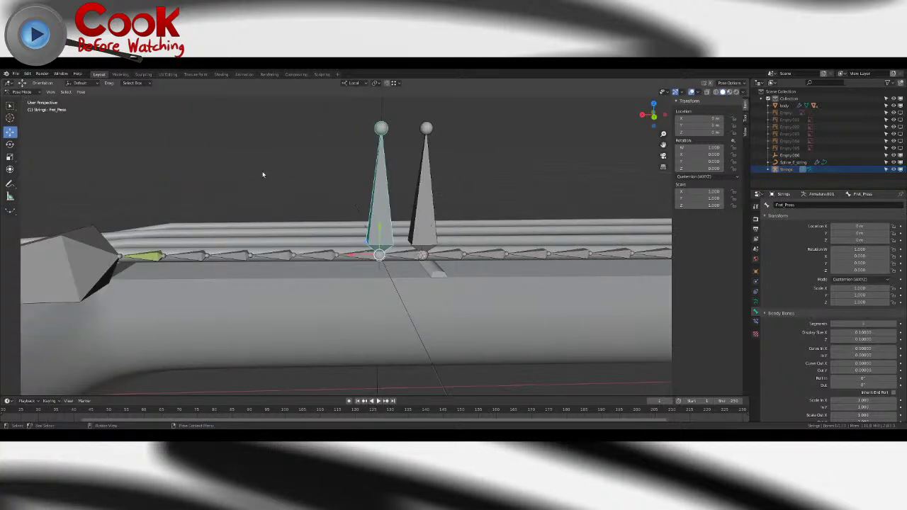
# - Make Fret_Lift the active bone and hook the Spline_E_string control point at the first fret to it
pyautogui.click(426, 224)
pyautogui.click(21, 92)
pyautogui.click(23, 100)
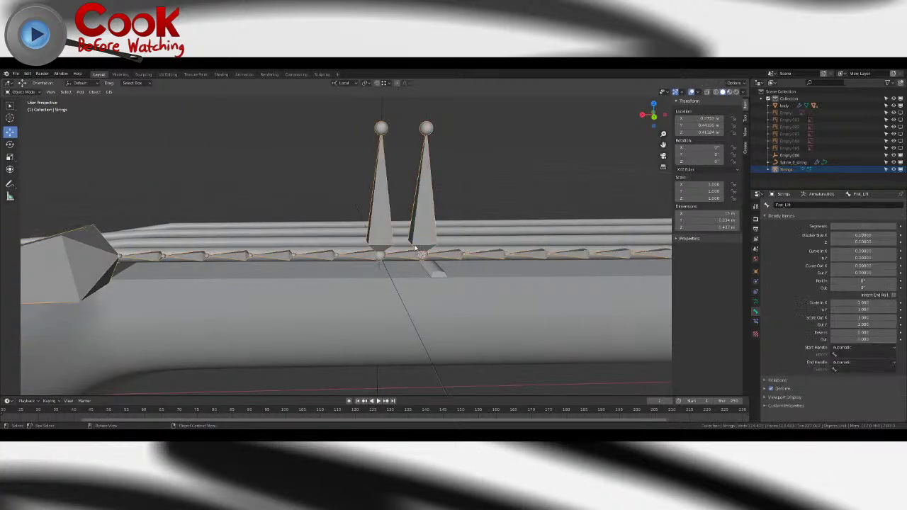
pyautogui.click(795, 162)
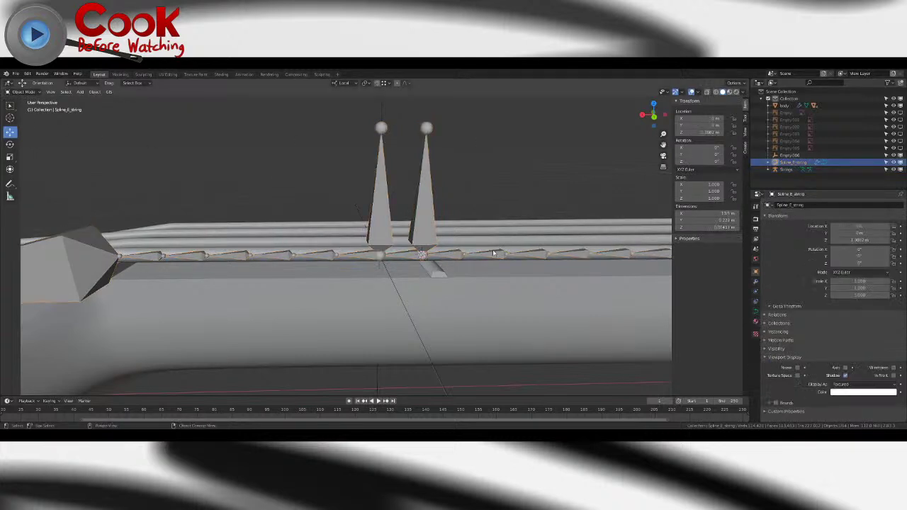
pyautogui.press('Tab')
pyautogui.click(421, 254)
pyautogui.click(106, 92)
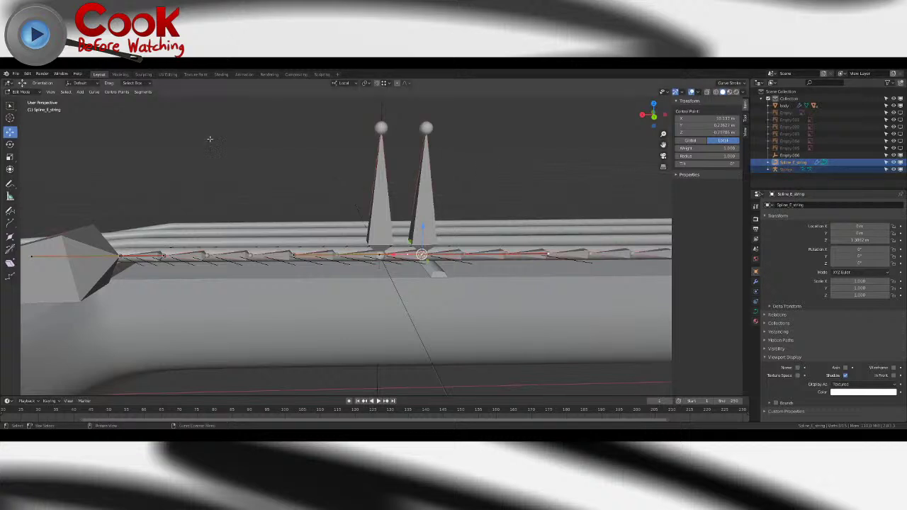
pyautogui.click(116, 92)
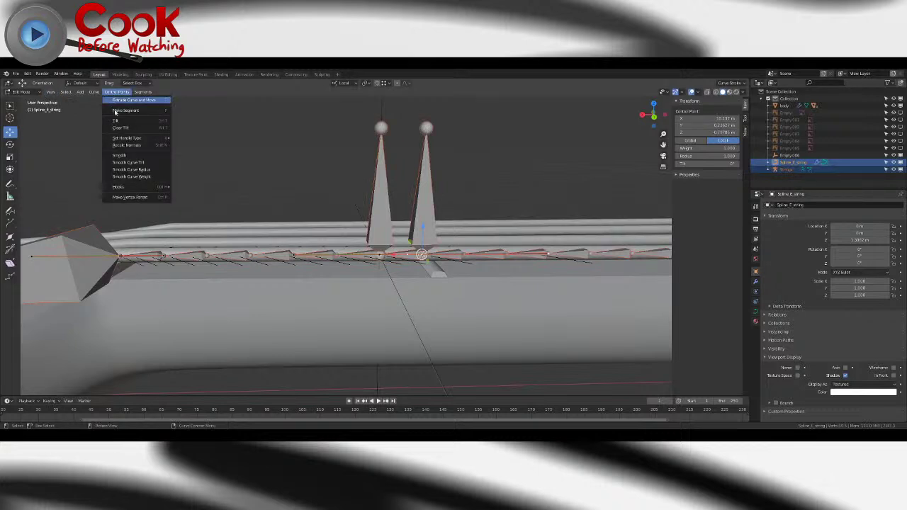
pyautogui.moveTo(127, 187)
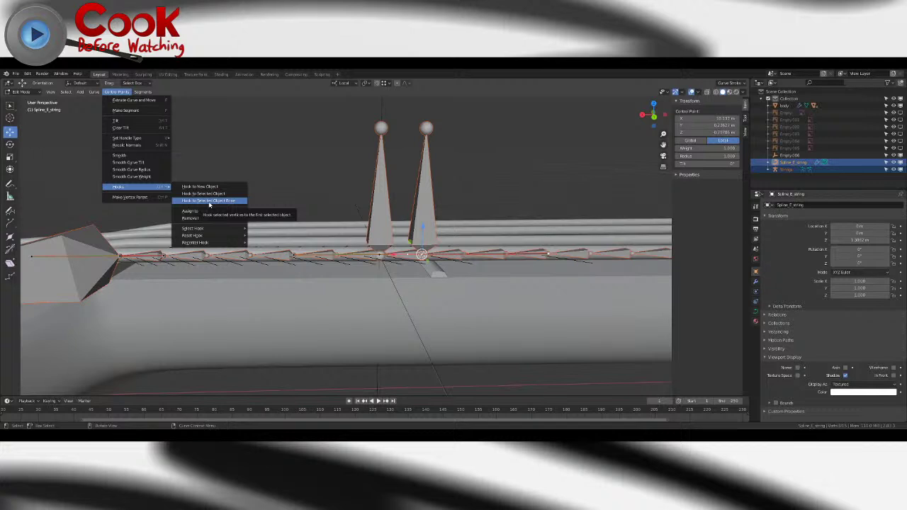
pyautogui.click(209, 202)
# - Test the hook by raising the Fret_Lift bone in Pose Mode, and reset the bone's location
pyautogui.click(21, 92)
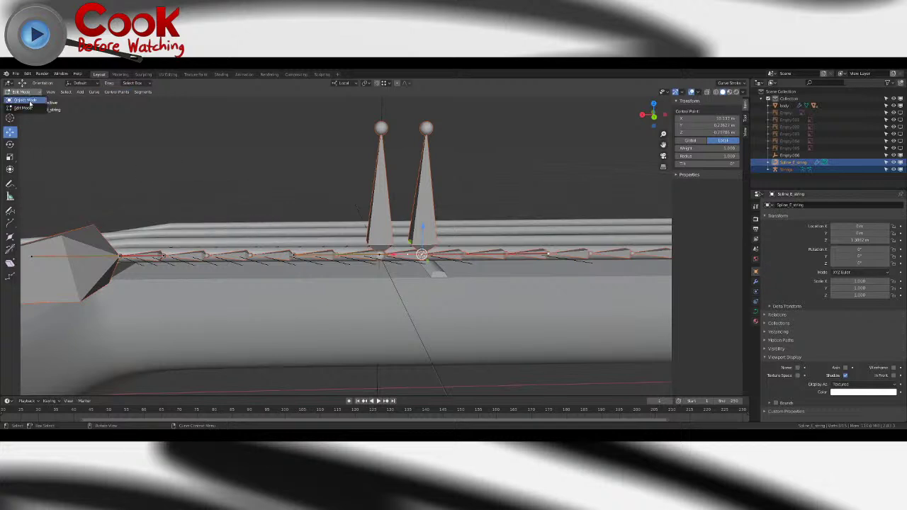
pyautogui.click(27, 101)
pyautogui.click(25, 92)
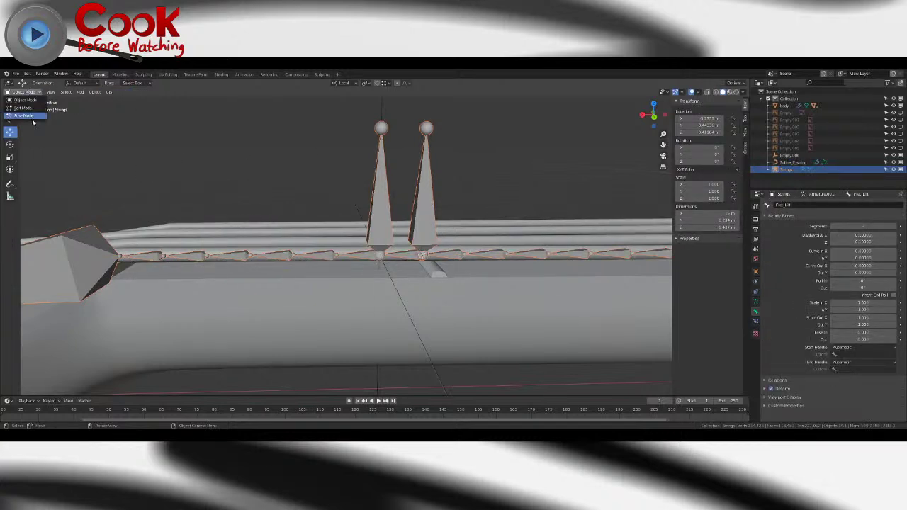
pyautogui.click(27, 118)
pyautogui.moveTo(408, 244); pyautogui.dragTo(419, 171)
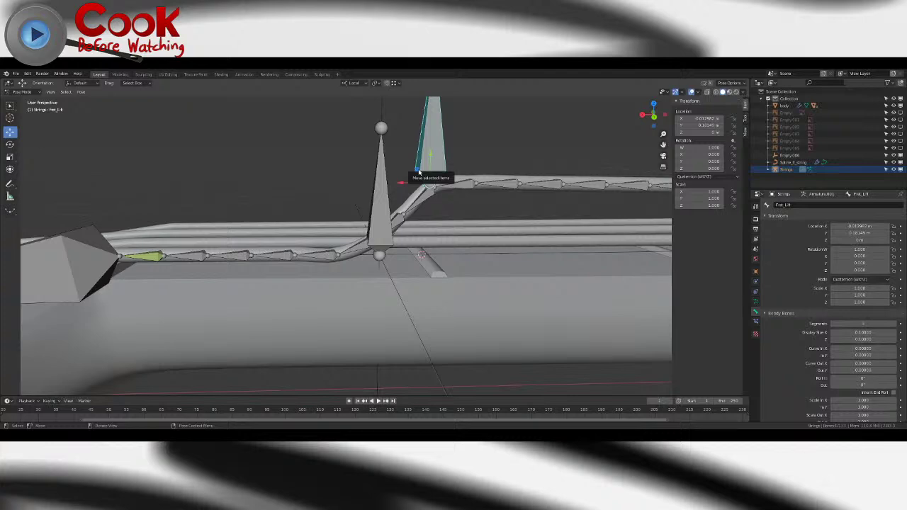
pyautogui.hotkey('alt', 'g')
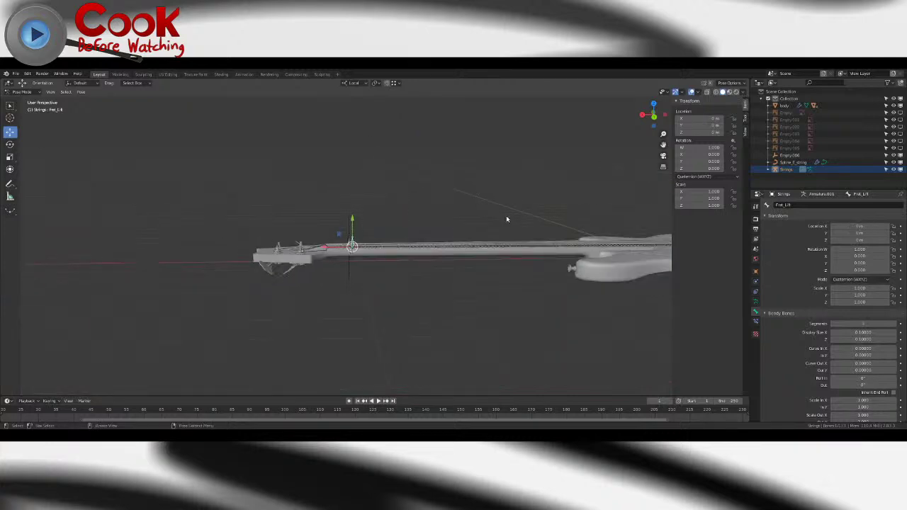
# - Make the upright String_Pluck bone over the guitar body the active bone of the Strings armature, and return to Object Mode
pyautogui.moveTo(506, 219); pyautogui.dragTo(145, 109, button='middle')
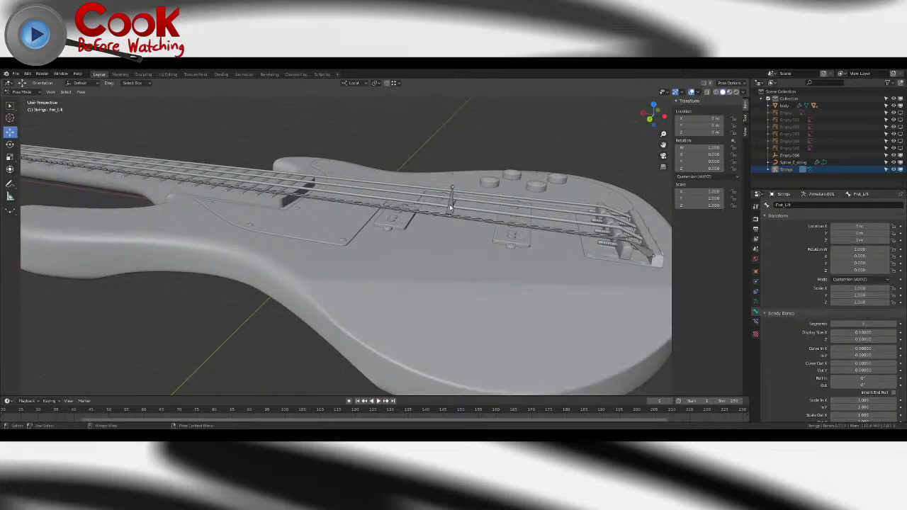
pyautogui.click(452, 205)
pyautogui.click(20, 92)
pyautogui.click(21, 99)
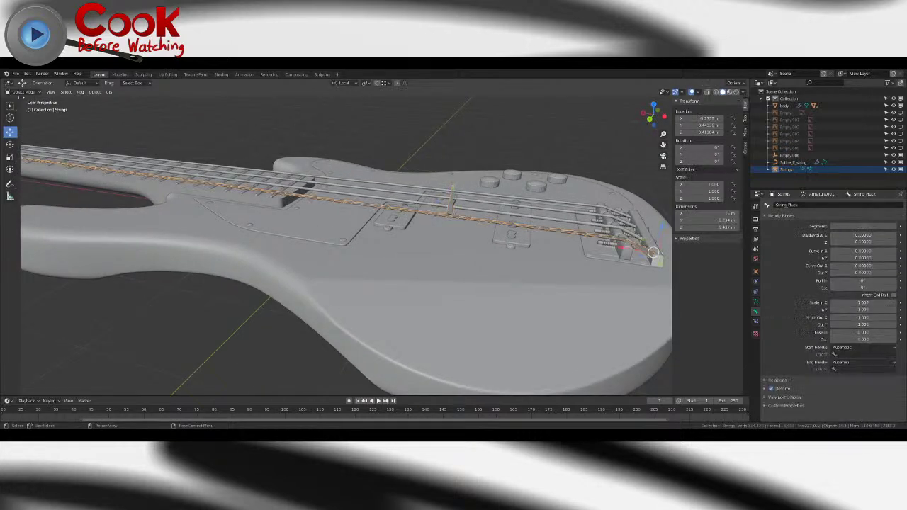
# - Hook the Spline_E_string control point at the base of the String_Pluck bone to that bone, and return to Object Mode
pyautogui.click(790, 162)
pyautogui.press('Tab')
pyautogui.keyDown('shift'); pyautogui.moveTo(495, 199); pyautogui.dragTo(433, 220, button='middle'); pyautogui.keyUp('shift')
pyautogui.scroll(4, 433, 220)
pyautogui.click(443, 220)
pyautogui.press('KP_Decimal')
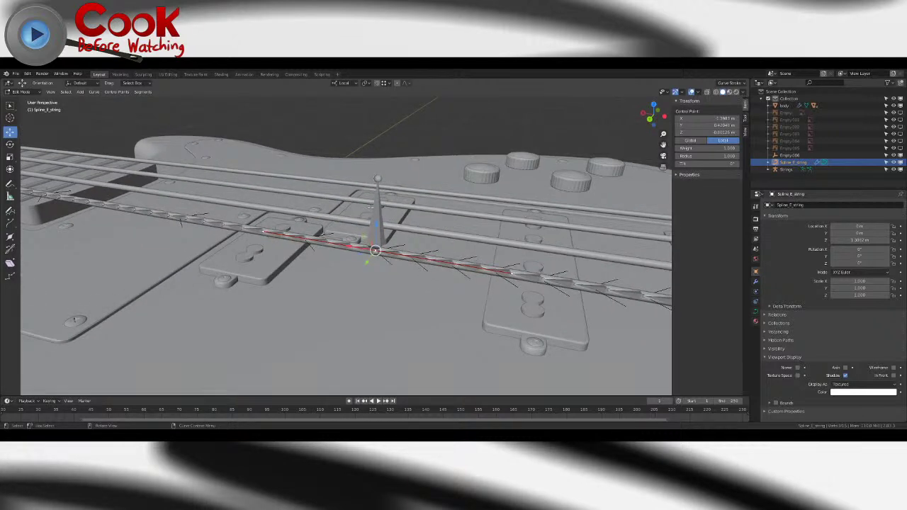
pyautogui.press('a')
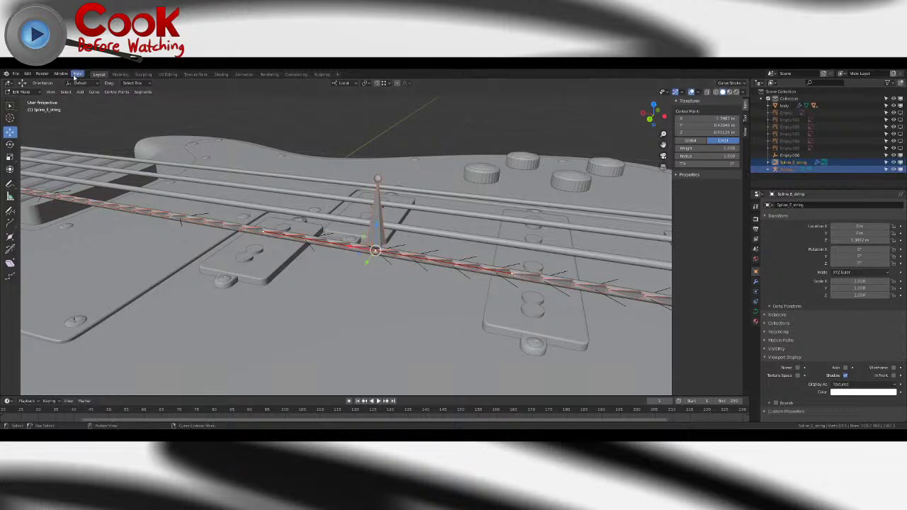
pyautogui.click(113, 93)
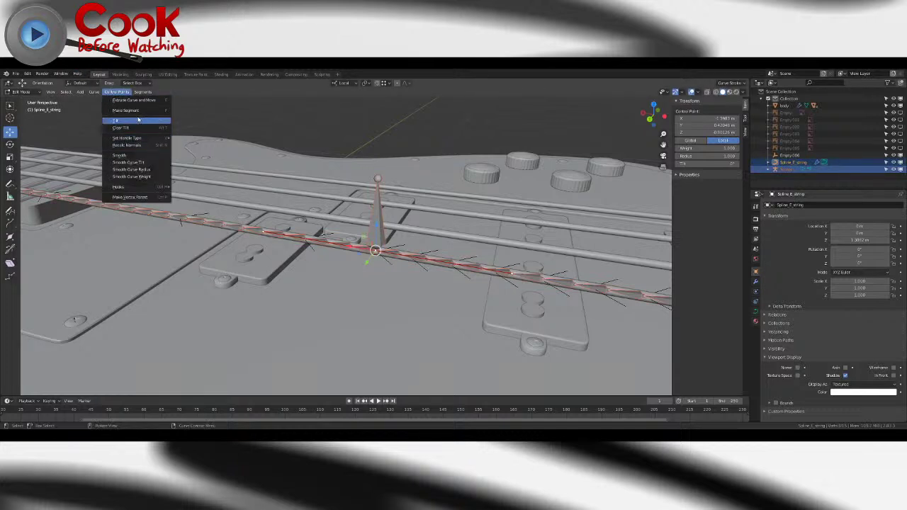
pyautogui.moveTo(147, 185)
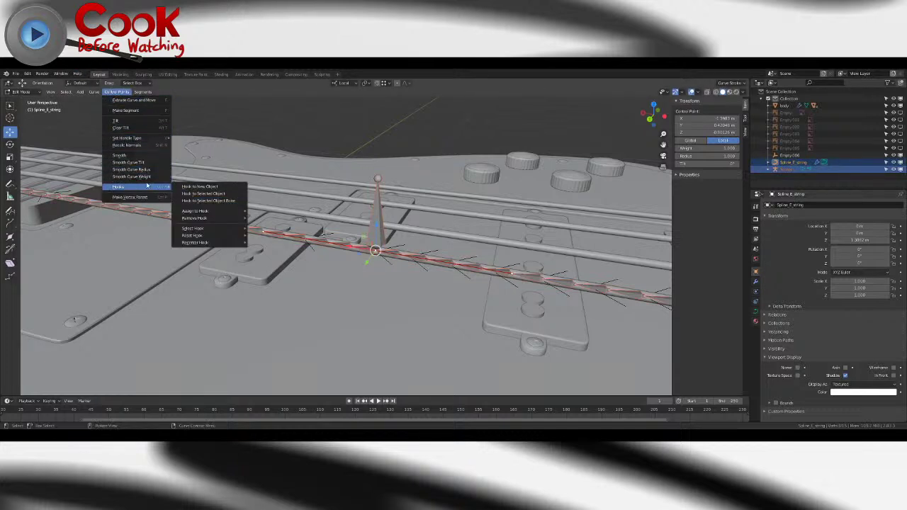
pyautogui.click(203, 194)
pyautogui.click(21, 91)
pyautogui.click(25, 99)
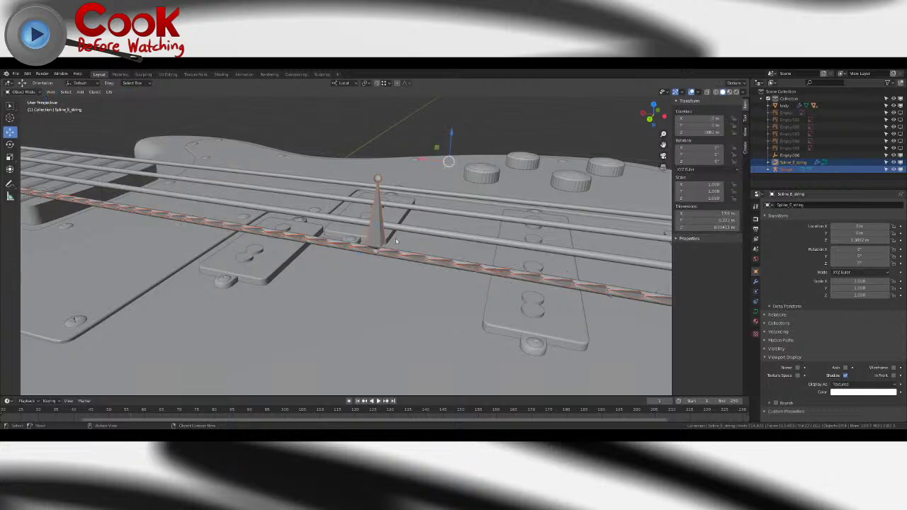
# - Test the hook by moving the String_Pluck bone sideways along its local Z axis in Pose Mode
pyautogui.click(369, 218)
pyautogui.click(21, 91)
pyautogui.click(29, 118)
pyautogui.scroll(-5, 384, 188)
pyautogui.moveTo(385, 188); pyautogui.dragTo(453, 234, button='middle')
pyautogui.moveTo(342, 266); pyautogui.dragTo(320, 268)
pyautogui.click(279, 282)
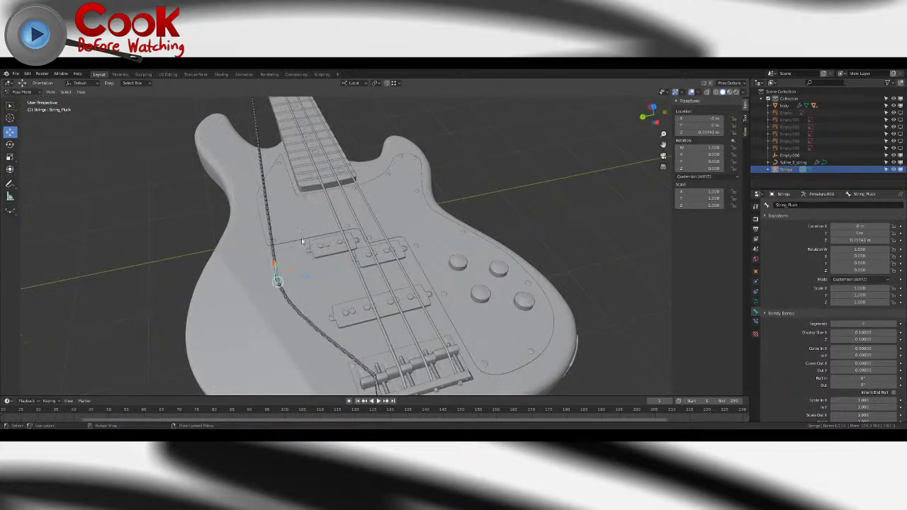
# - Try the Scale tool on the String_Pluck bone, and undo both that change and the bone's sideways move
pyautogui.click(9, 157)
pyautogui.moveTo(340, 245); pyautogui.dragTo(433, 212, button='middle')
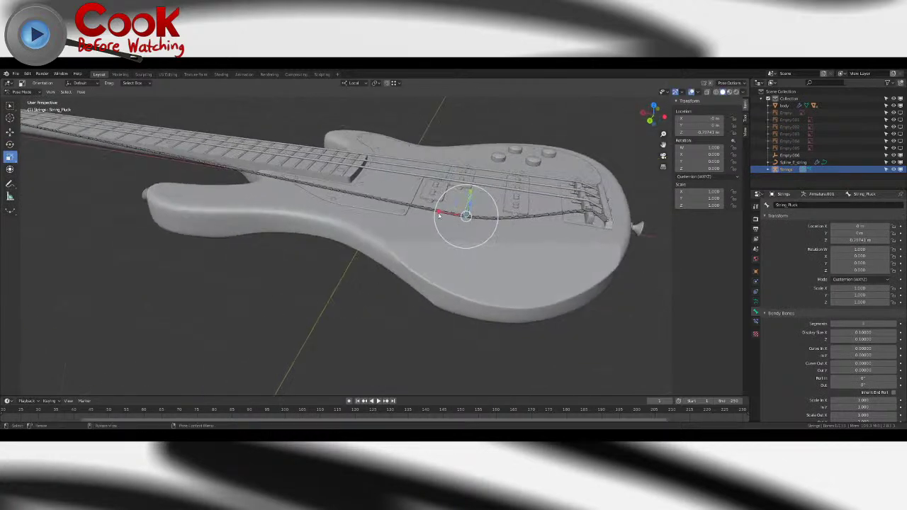
pyautogui.moveTo(437, 212); pyautogui.dragTo(360, 210)
pyautogui.hotkey('ctrl', 'z')
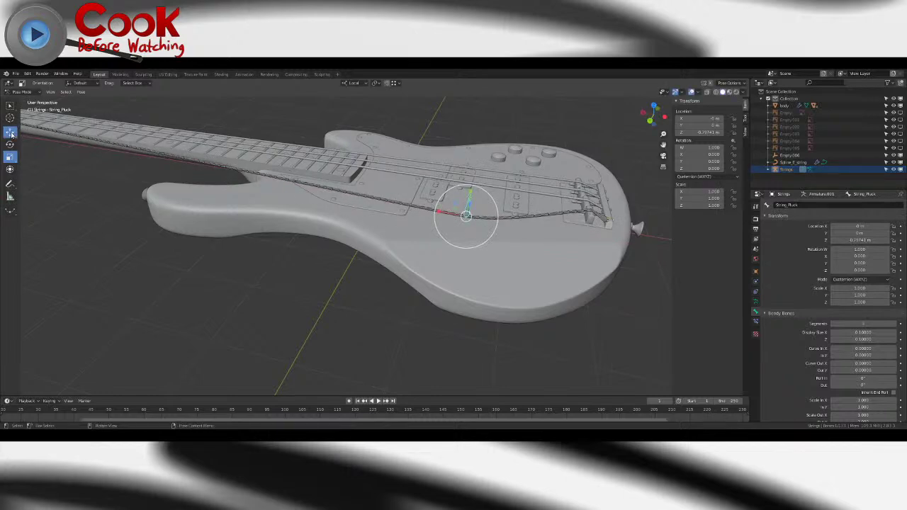
pyautogui.click(11, 133)
pyautogui.scroll(-4, 391, 212)
pyautogui.hotkey('ctrl', 'z')
# - Delete the visible empty beside the Fret_Press and Fret_Lift bones in Object Mode, and hide Spline_E_string
pyautogui.moveTo(400, 214); pyautogui.dragTo(251, 228, button='middle')
pyautogui.scroll(4, 368, 221)
pyautogui.scroll(3, 258, 229)
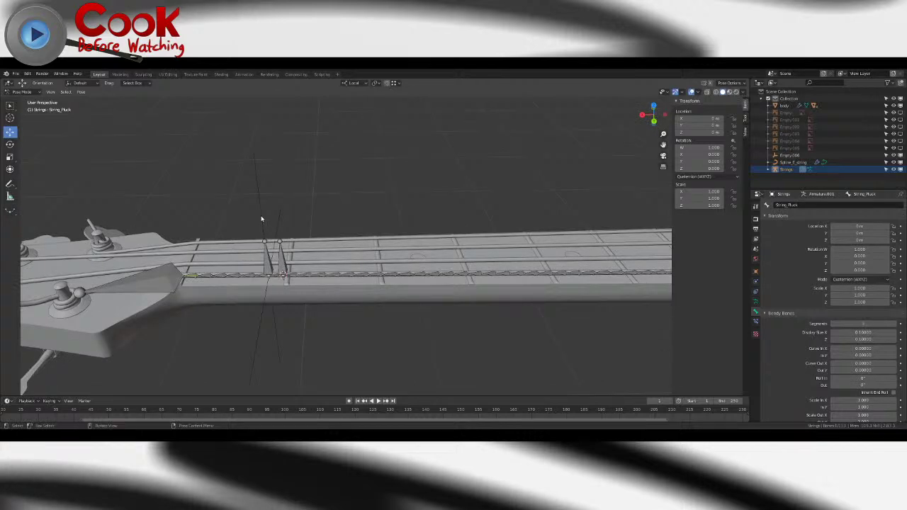
pyautogui.click(21, 92)
pyautogui.click(22, 101)
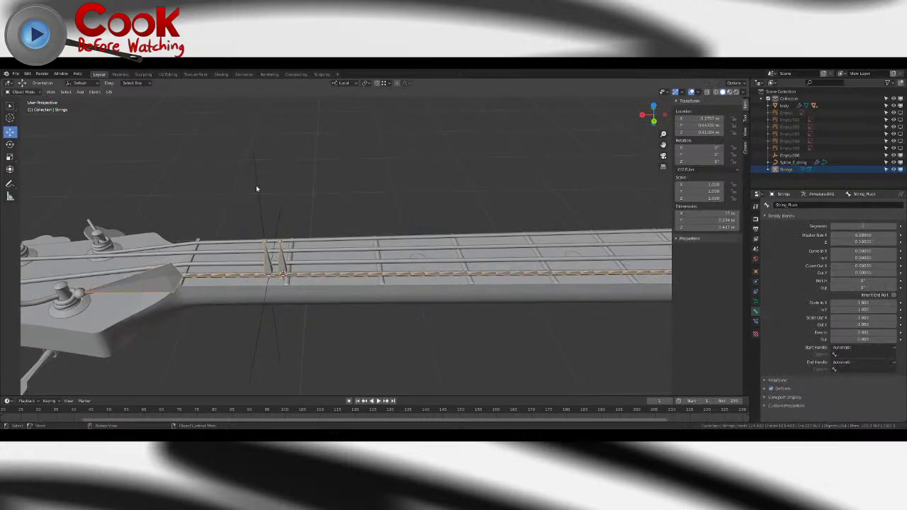
pyautogui.click(257, 186)
pyautogui.press('Delete')
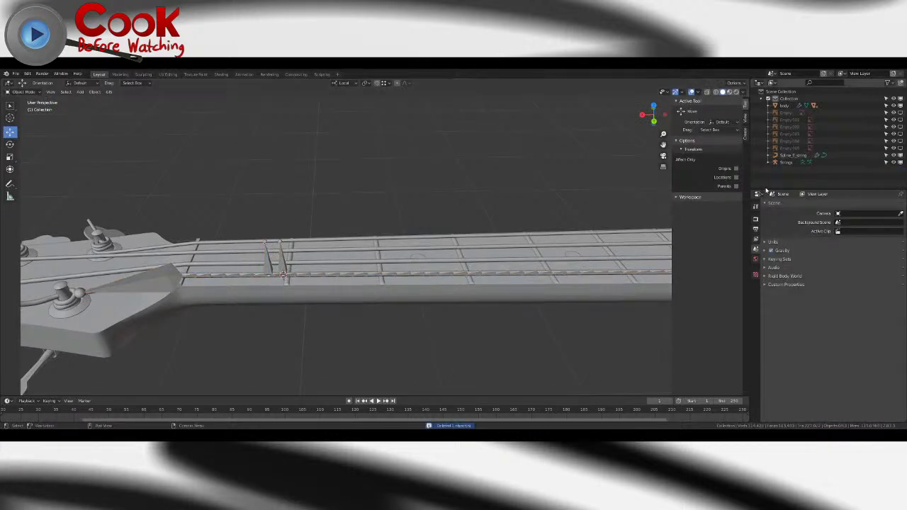
pyautogui.click(797, 156)
pyautogui.click(894, 156)
# - Test the string rig by moving the Fret_Press bone of the Strings armature across the neck along local Z in Pose Mode
pyautogui.scroll(-5, 341, 254)
pyautogui.click(322, 255)
pyautogui.moveTo(322, 255); pyautogui.dragTo(340, 233, button='middle')
pyautogui.click(21, 92)
pyautogui.click(24, 116)
pyautogui.moveTo(432, 202); pyautogui.dragTo(318, 235, button='middle')
pyautogui.scroll(5, 330, 237)
pyautogui.click(344, 219)
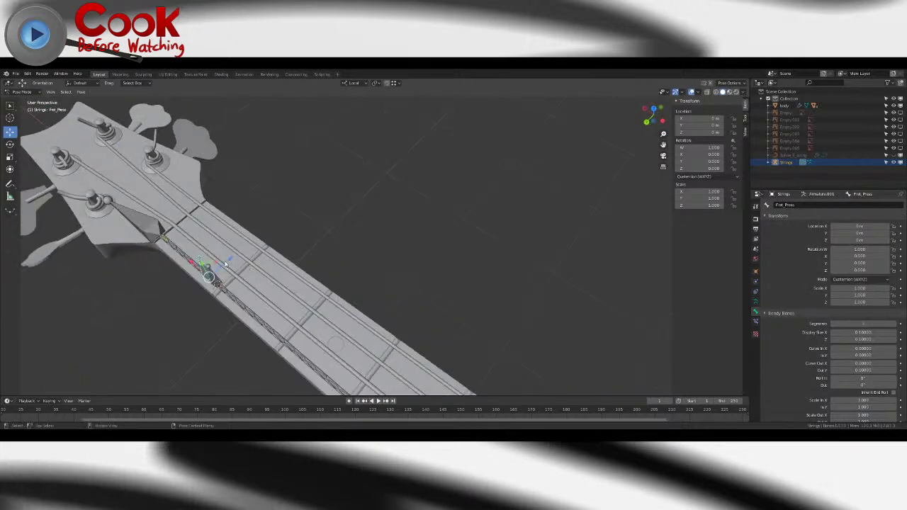
pyautogui.moveTo(228, 264); pyautogui.dragTo(277, 226)
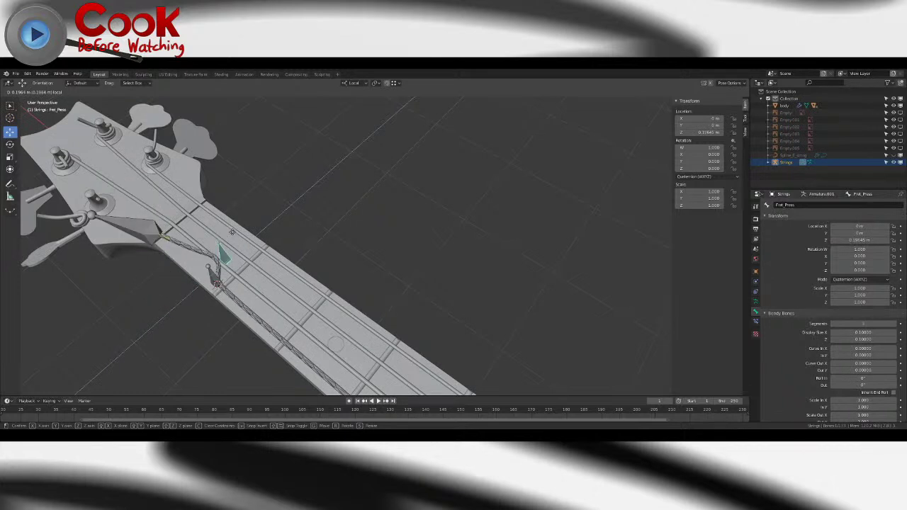
pyautogui.click(146, 220)
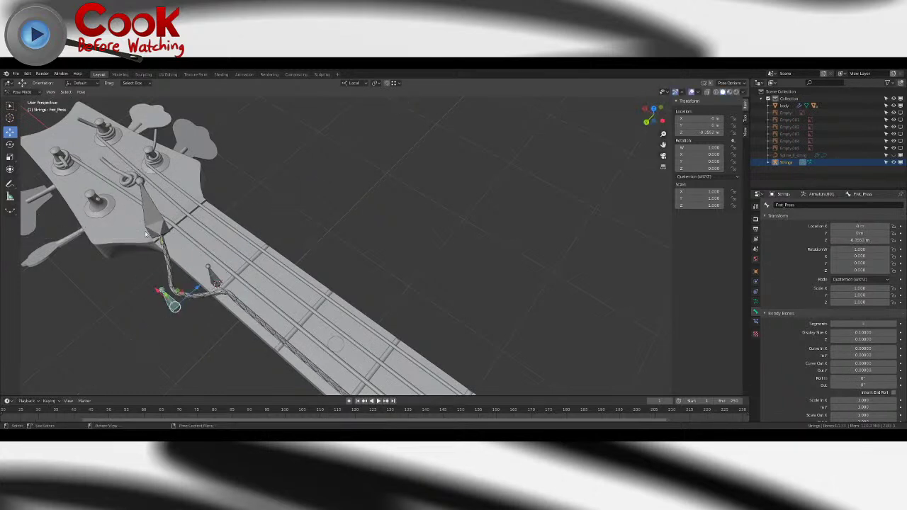
# - Move Fret_Press along local Z once more to test the Holder_Top bone's swing, and undo both test moves
pyautogui.press('g')
pyautogui.press('z')
pyautogui.press('z')
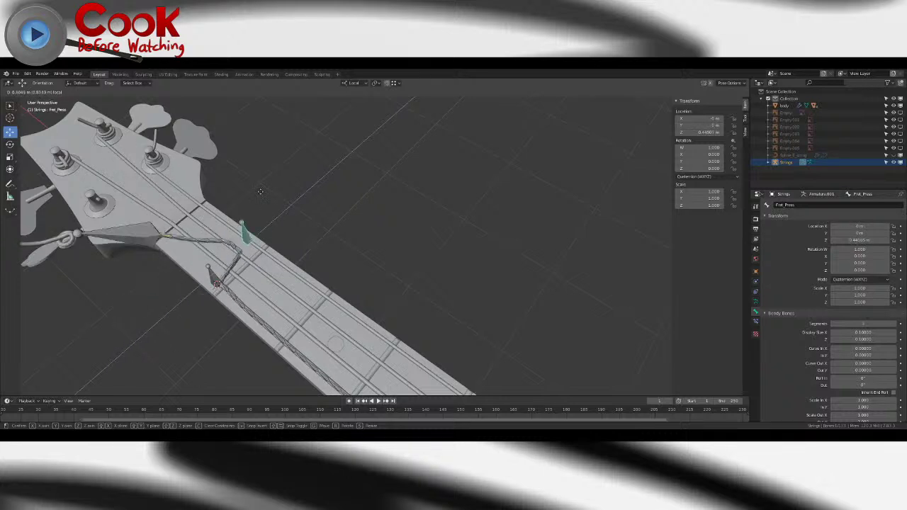
pyautogui.click(174, 252)
pyautogui.hotkey('ctrl', 'z')
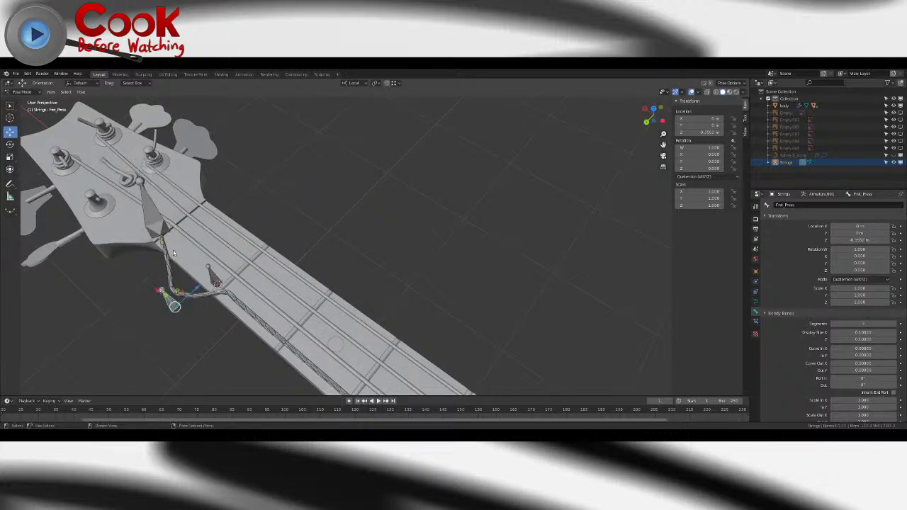
pyautogui.hotkey('ctrl', 'z')
# - Leave Pose Mode and open the Strings armature in Edit Mode
pyautogui.click(27, 93)
pyautogui.click(26, 100)
pyautogui.moveTo(179, 247); pyautogui.dragTo(389, 204, button='middle')
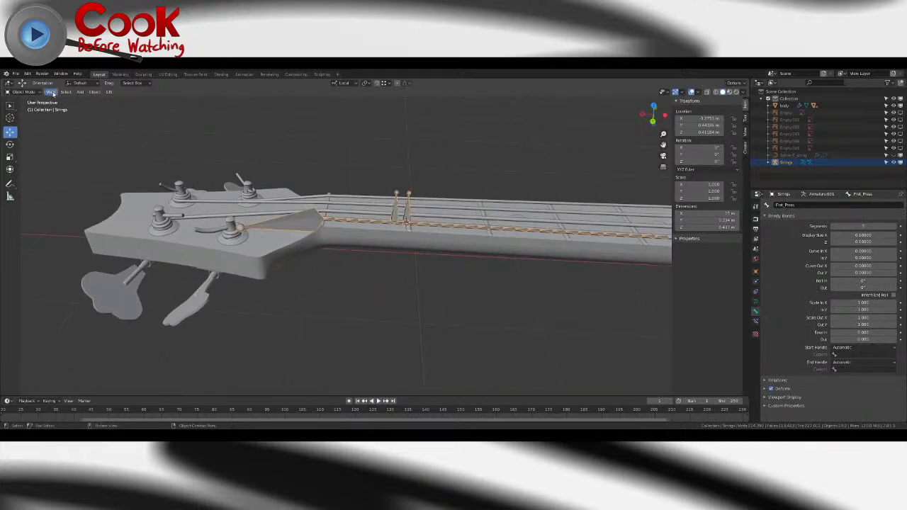
pyautogui.click(296, 229)
pyautogui.press('Tab')
pyautogui.press('Tab')
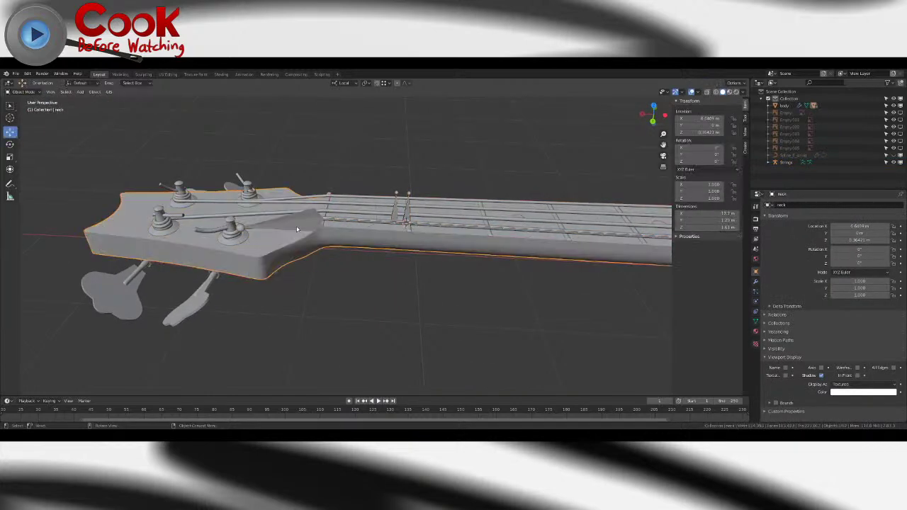
pyautogui.click(305, 223)
pyautogui.press('Tab')
# - Duplicate the Fret_Press bone in place and move the copy onto the headstock near the E string's tuning peg
pyautogui.scroll(-5, 333, 223)
pyautogui.moveTo(400, 221); pyautogui.dragTo(416, 239, button='middle')
pyautogui.scroll(5, 416, 239)
pyautogui.hotkey('shift', 'd')
pyautogui.rightClick(358, 228)
pyautogui.moveTo(354, 225); pyautogui.dragTo(342, 213, button='middle')
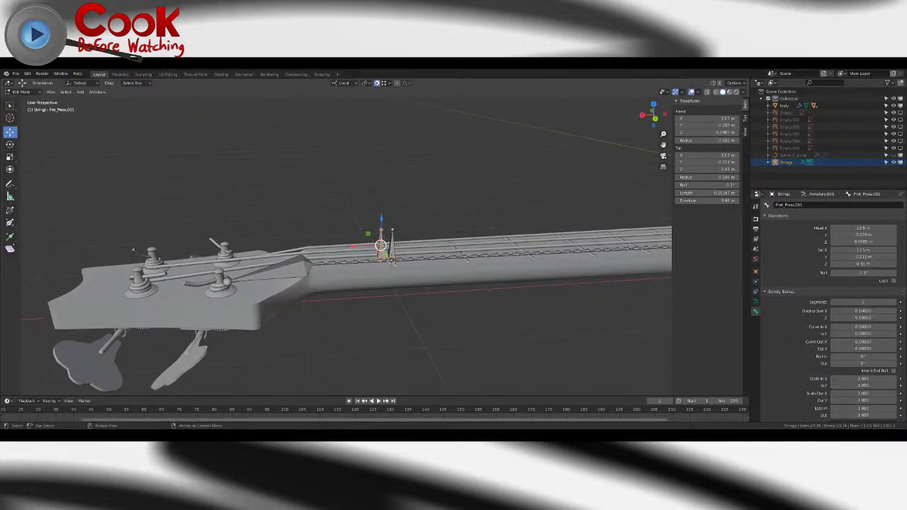
pyautogui.press('g')
pyautogui.click(227, 281)
# - Place the base of the copied bone exactly on the tail of the Holder_Top bone with snapping
pyautogui.keyDown('shift'); pyautogui.moveTo(235, 280); pyautogui.dragTo(235, 151, button='middle'); pyautogui.keyUp('shift')
pyautogui.scroll(5, 299, 257)
pyautogui.scroll(4, 360, 253)
pyautogui.press('g')
pyautogui.click(329, 289)
pyautogui.scroll(3, 364, 300)
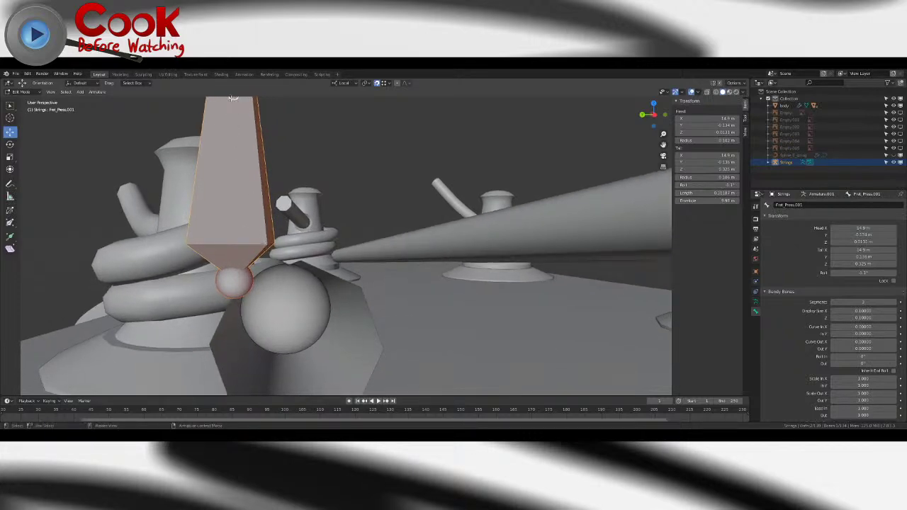
pyautogui.press('g')
pyautogui.click(285, 306)
# - Rename the copied bone on the headstock as Lock
pyautogui.moveTo(285, 307); pyautogui.dragTo(478, 235, button='middle')
pyautogui.scroll(-6, 478, 235)
pyautogui.click(801, 207)
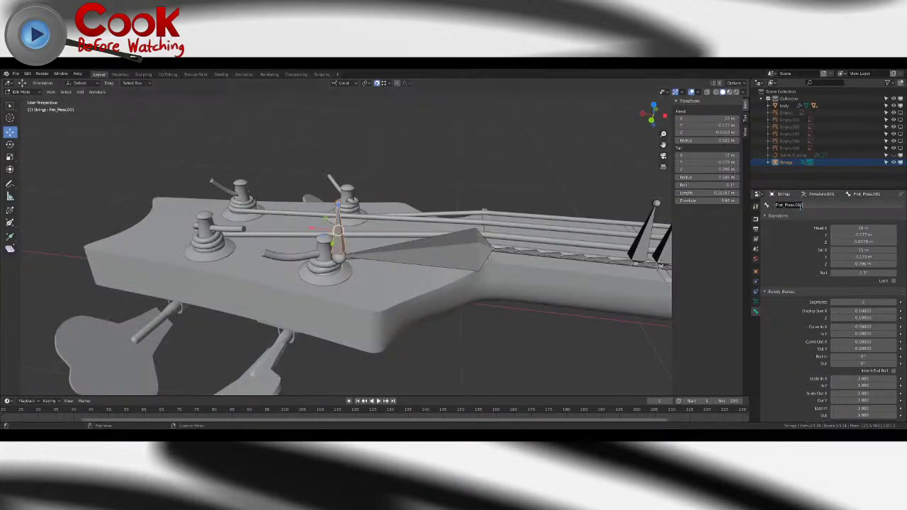
pyautogui.write('Lock')
pyautogui.press('Return')
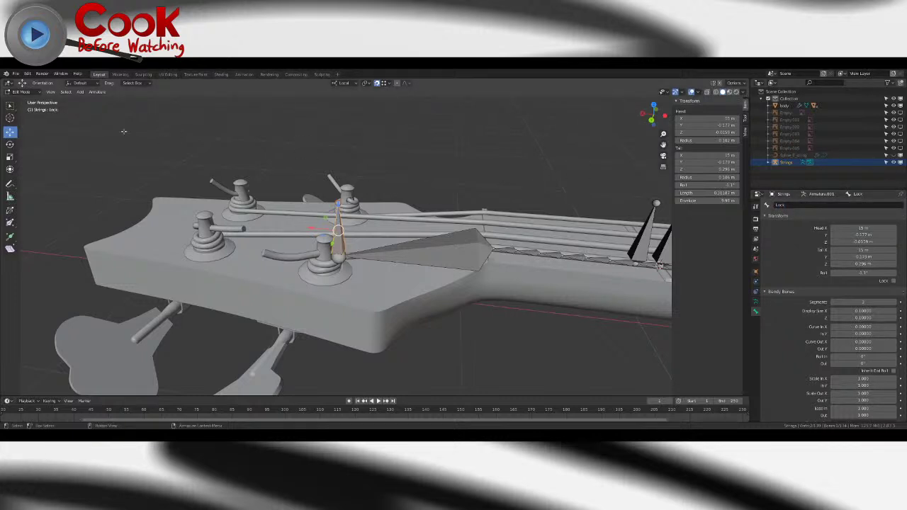
# - Add a Track To bone constraint to the Holder_Top bone in Pose Mode
pyautogui.click(413, 264)
pyautogui.click(21, 92)
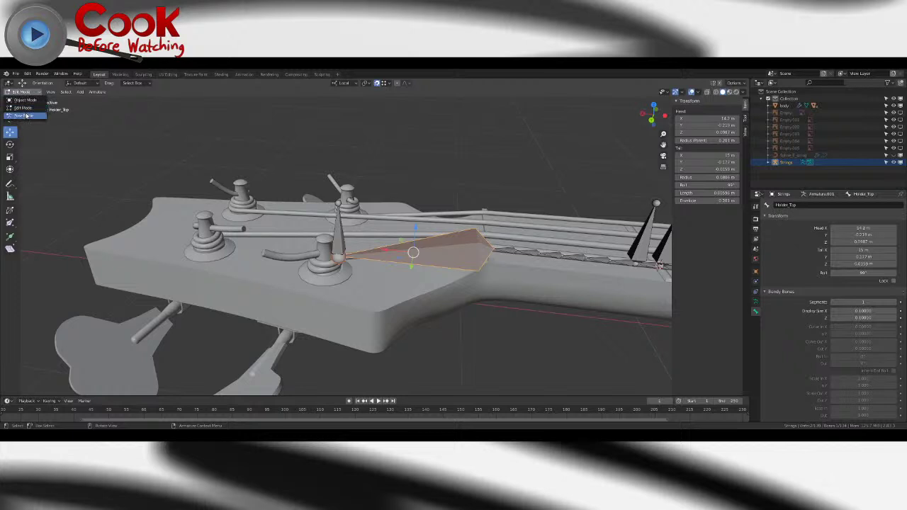
pyautogui.click(27, 117)
pyautogui.click(755, 322)
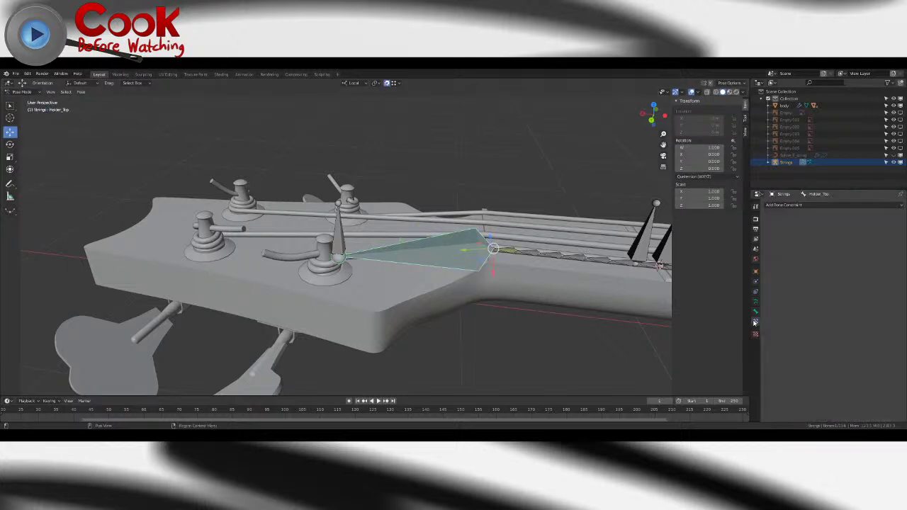
pyautogui.click(792, 206)
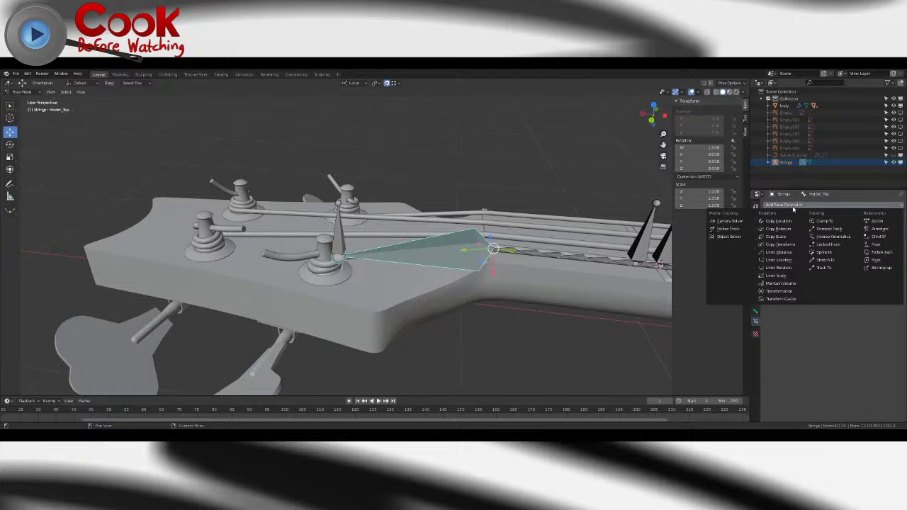
pyautogui.click(821, 267)
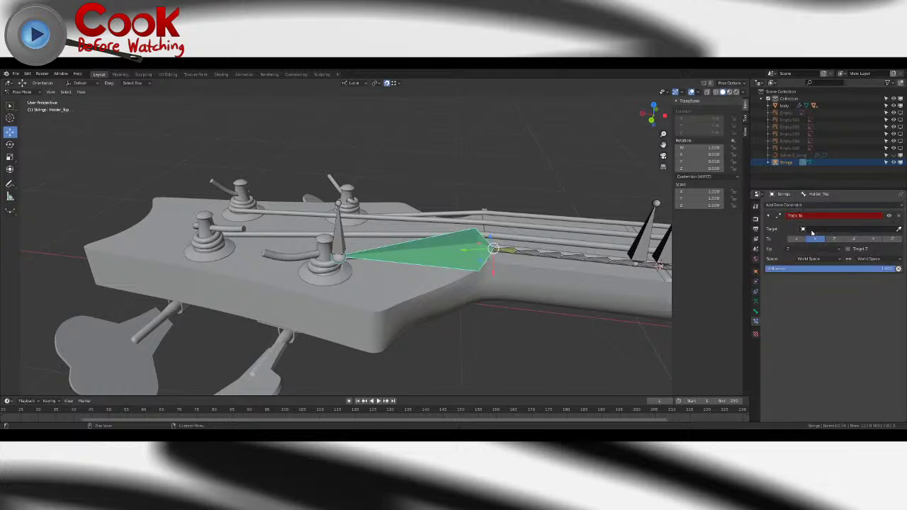
# - Set the Track To constraint's target to the Strings armature and its bone to Lock
pyautogui.click(811, 229)
pyautogui.write('gu')
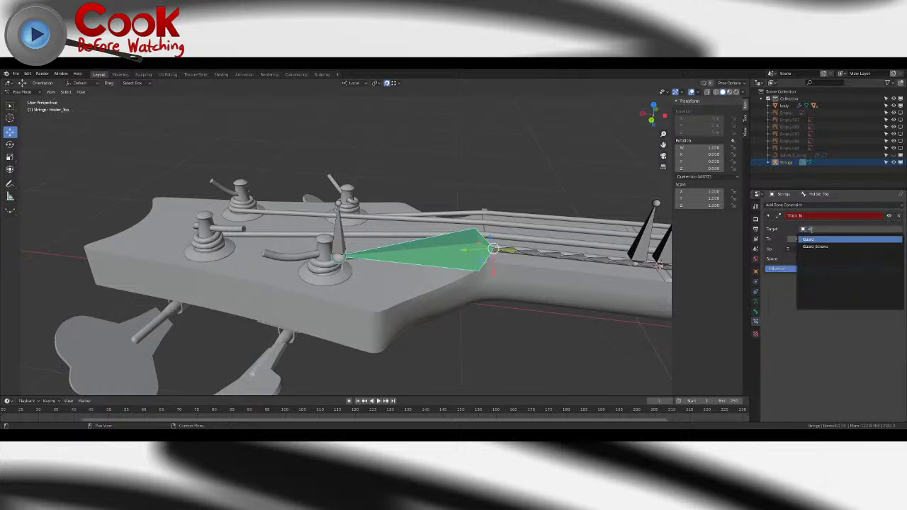
pyautogui.press('BackSpace')
pyautogui.press('BackSpace')
pyautogui.write('string')
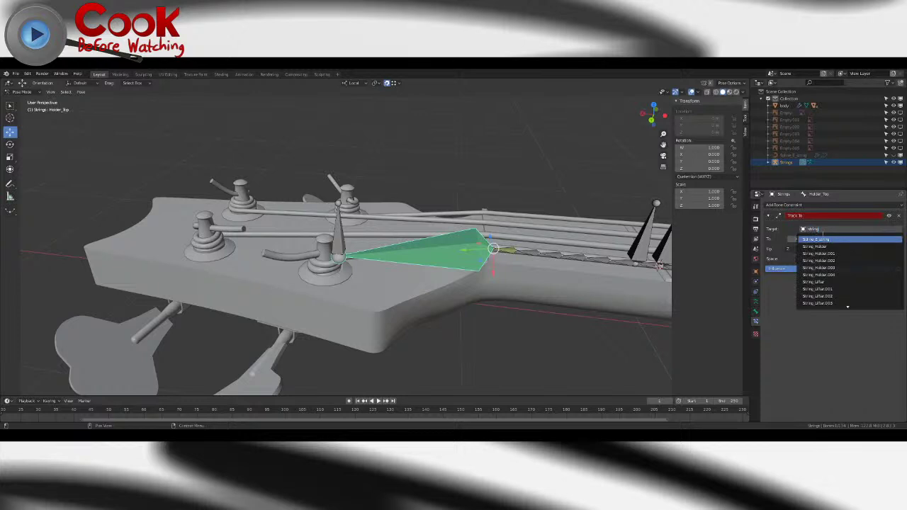
pyautogui.scroll(-15, 827, 266)
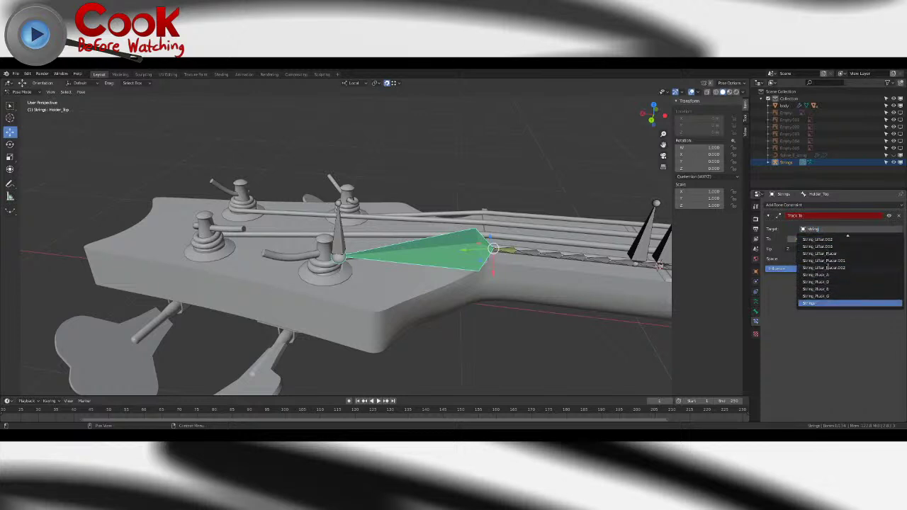
pyautogui.click(811, 305)
pyautogui.click(809, 240)
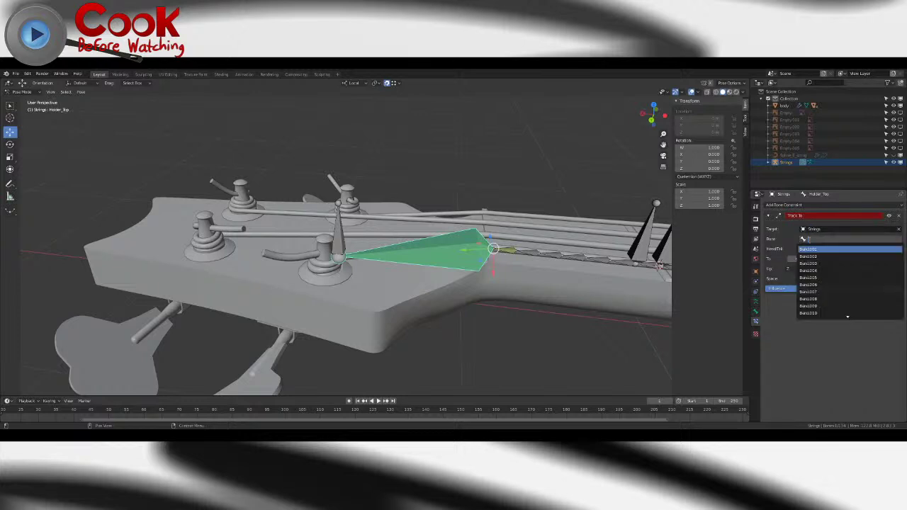
pyautogui.write('look')
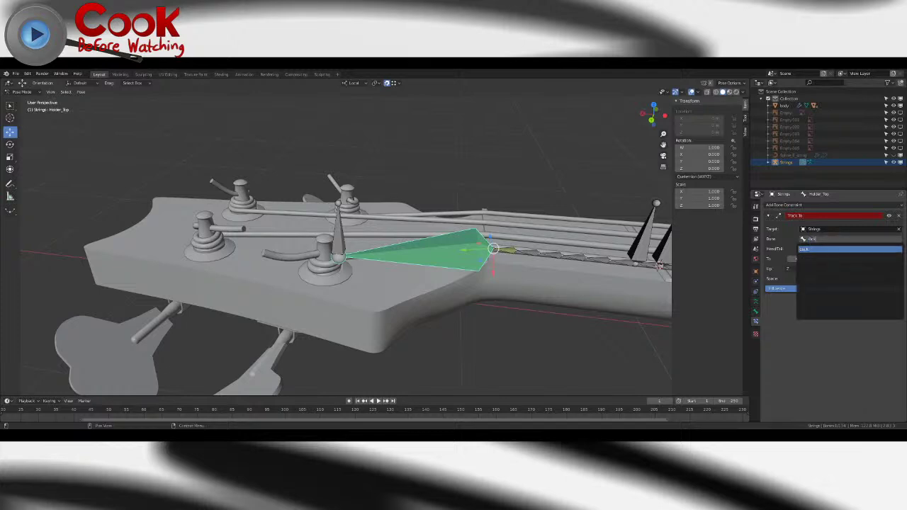
pyautogui.press('Return')
# - Try X and Y as the Track To constraint's To axis, and set it to Z
pyautogui.moveTo(311, 200); pyautogui.dragTo(381, 261, button='middle')
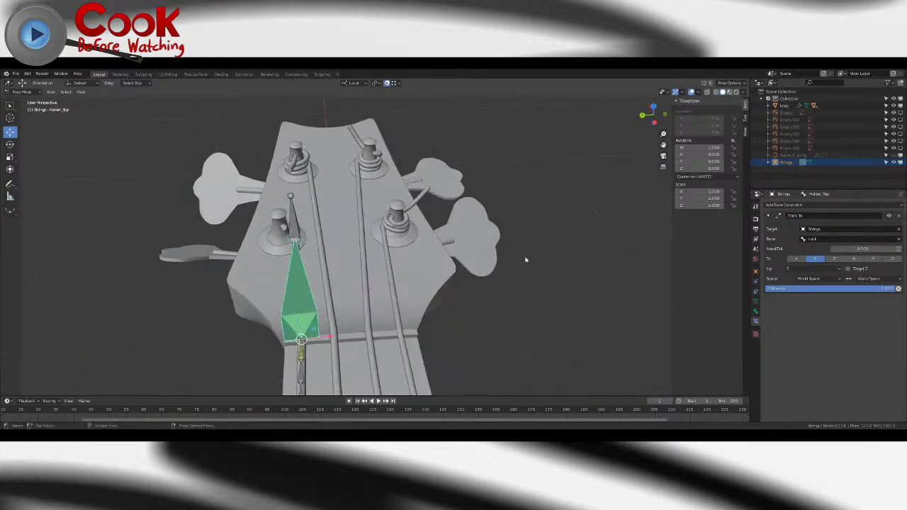
pyautogui.click(796, 259)
pyautogui.click(816, 259)
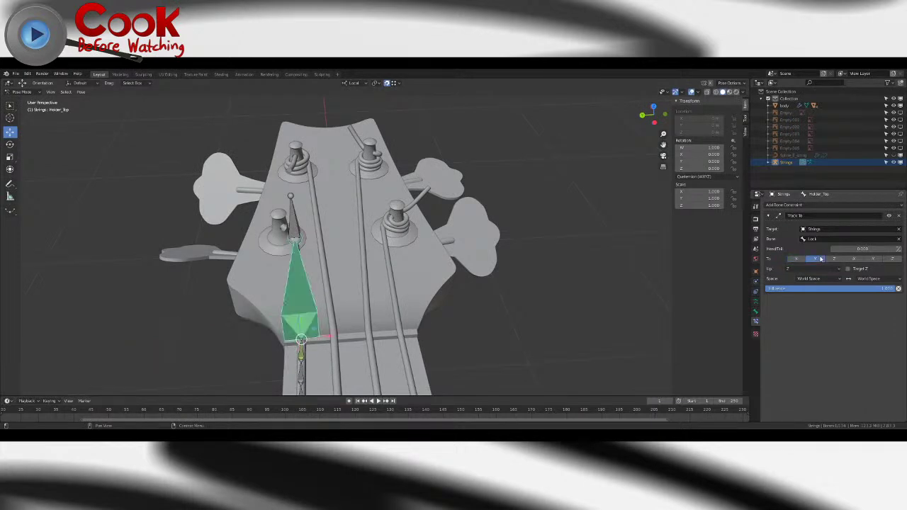
pyautogui.click(836, 260)
pyautogui.moveTo(397, 177); pyautogui.dragTo(358, 258, button='middle')
pyautogui.scroll(-3, 488, 238)
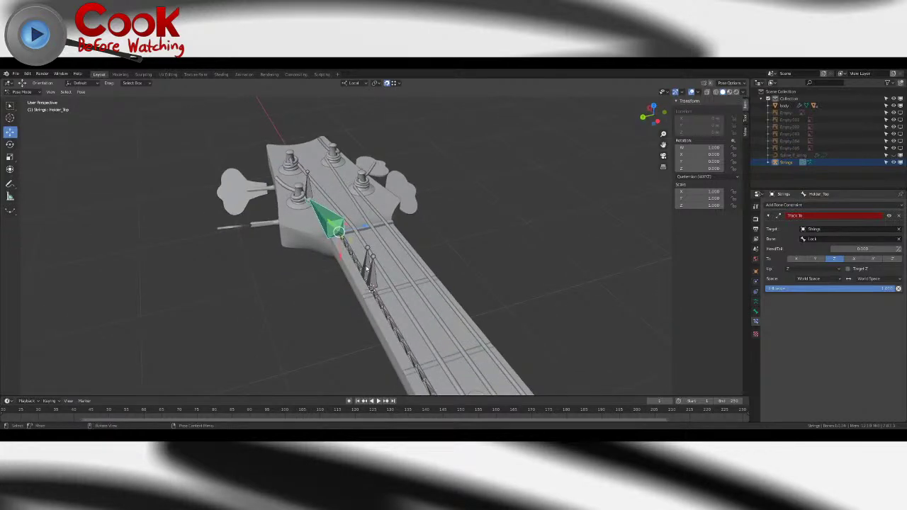
# - Test-move the Fret_Press bone across the neck and undo the move
pyautogui.click(383, 280)
pyautogui.press('g')
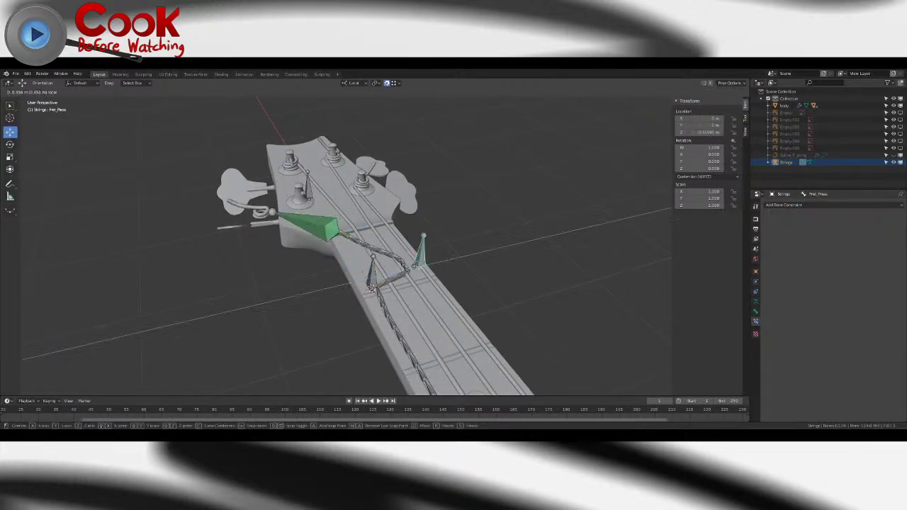
pyautogui.click(424, 258)
pyautogui.hotkey('ctrl', 'z')
# - Try X as the To axis of the Holder_Top bone's Track To constraint, and set it to Y
pyautogui.click(328, 220)
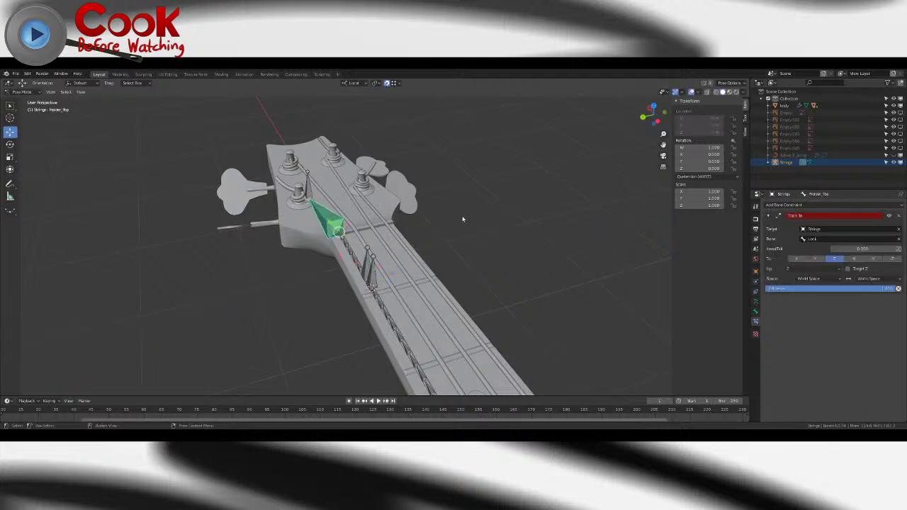
pyautogui.click(796, 260)
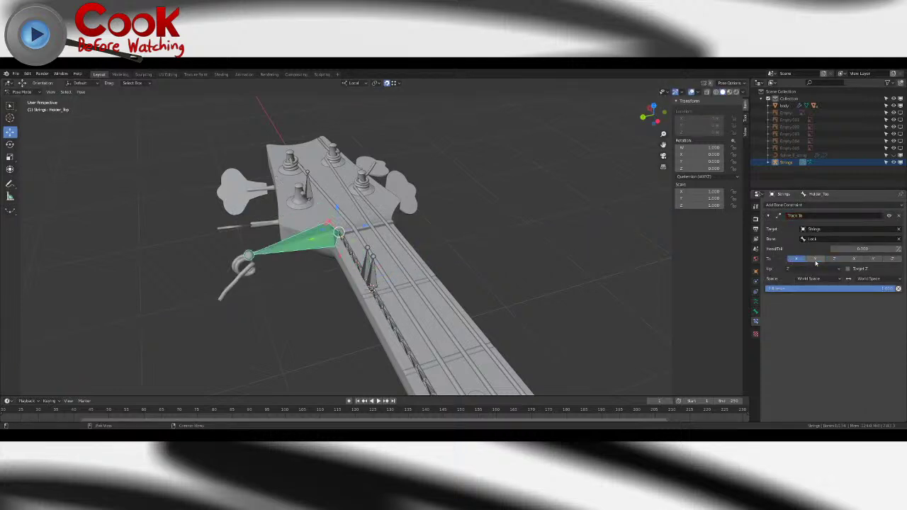
pyautogui.click(814, 259)
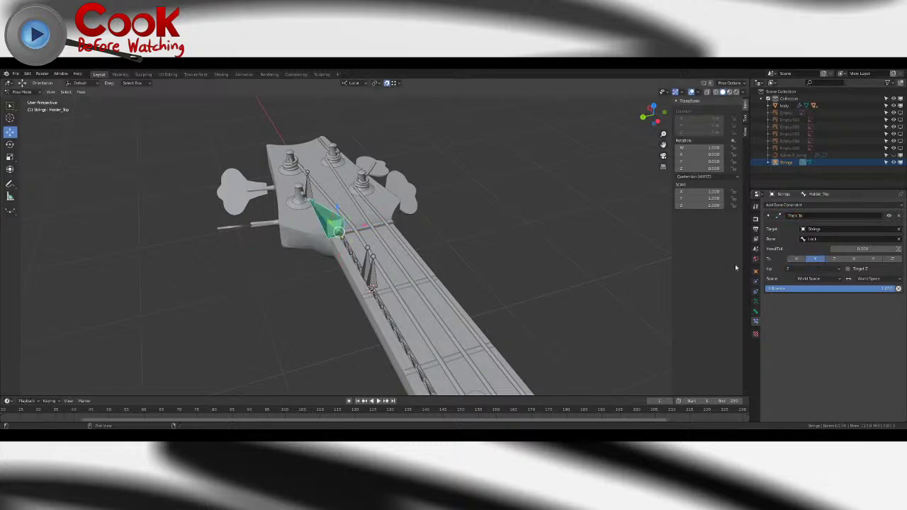
# - Try X and Z as the Track To constraint's Up axis, and set it to Y
pyautogui.moveTo(429, 219); pyautogui.dragTo(478, 217, button='middle')
pyautogui.click(811, 269)
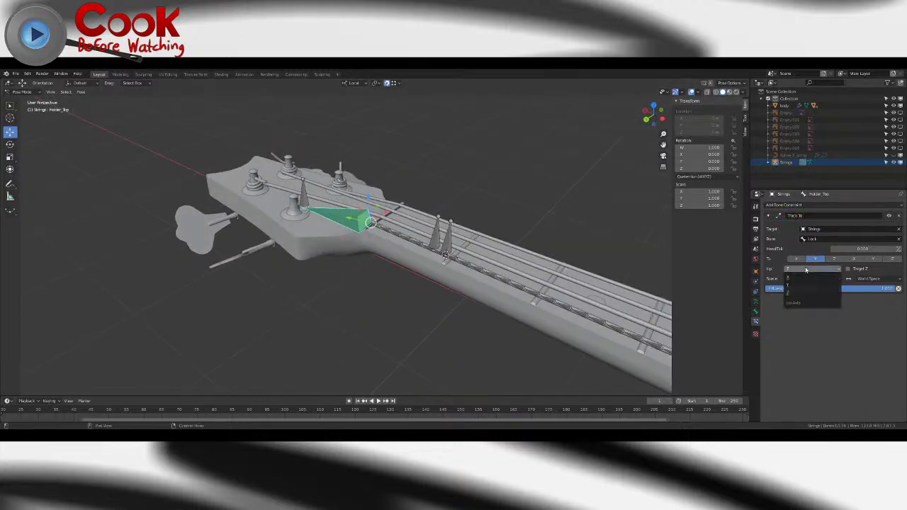
pyautogui.click(801, 278)
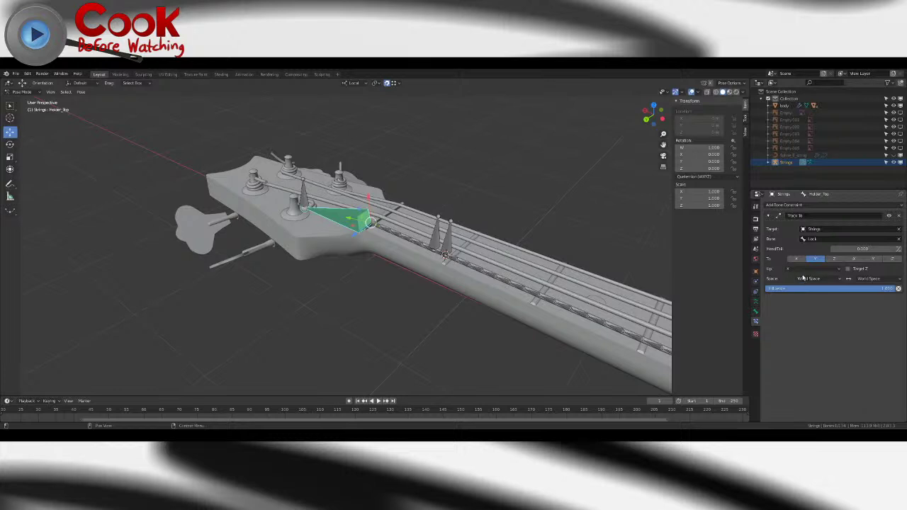
pyautogui.click(805, 267)
pyautogui.click(803, 293)
pyautogui.click(808, 270)
pyautogui.click(802, 286)
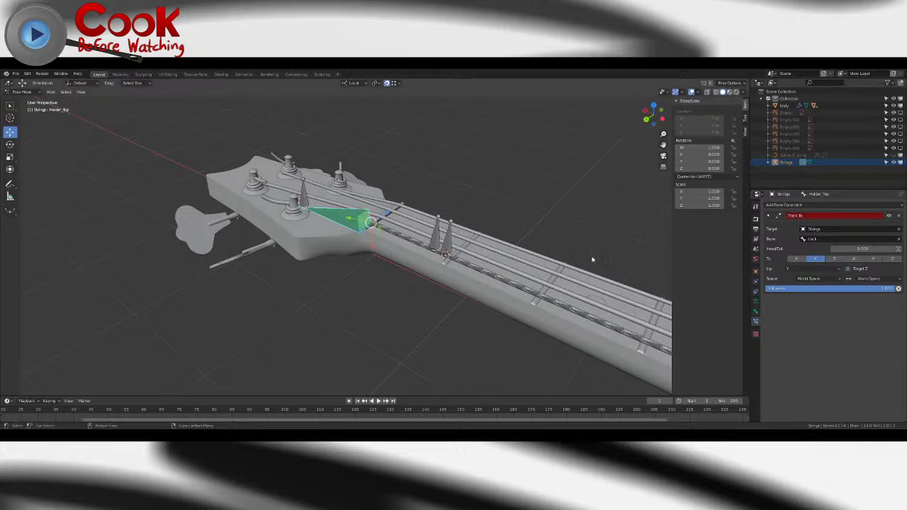
# - Test-move the Fret_Press bone along its Z axis and clear its location
pyautogui.moveTo(354, 234); pyautogui.dragTo(383, 246, button='middle')
pyautogui.click(401, 277)
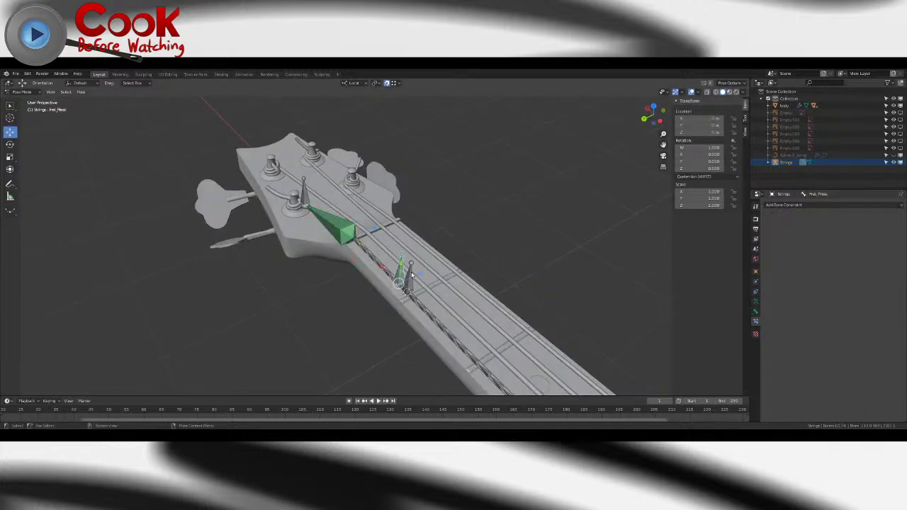
pyautogui.press('g')
pyautogui.press('z')
pyautogui.click(369, 232)
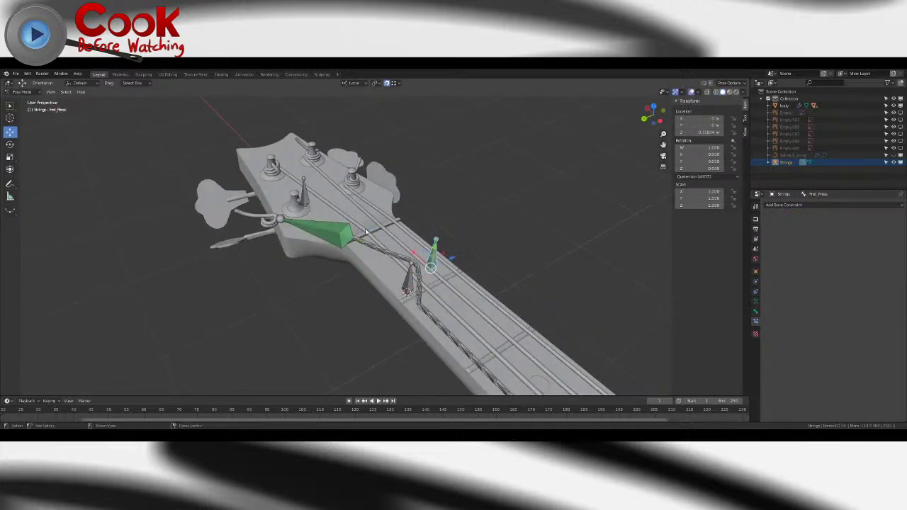
pyautogui.hotkey('alt', 'g')
# - Remove the Track To constraint from the Holder_Top bone and add an Inverse Kinematics constraint
pyautogui.click(340, 232)
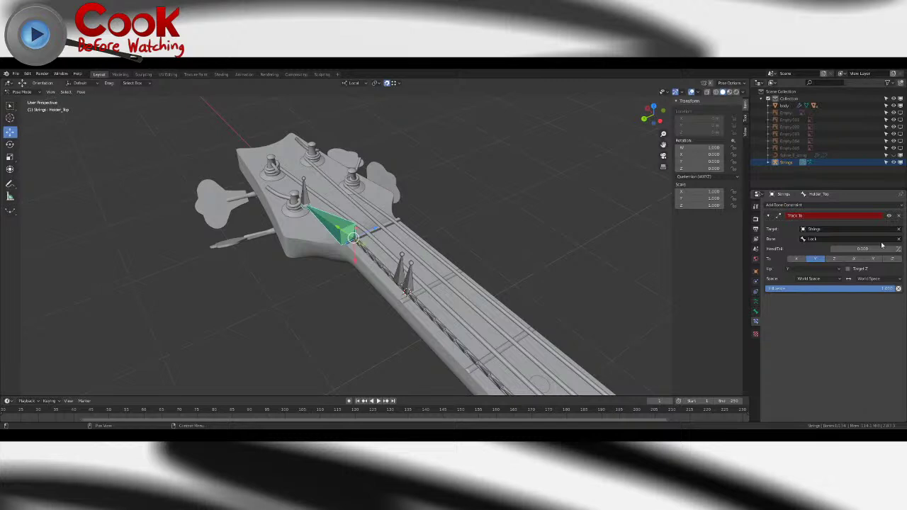
pyautogui.click(898, 217)
pyautogui.moveTo(438, 230); pyautogui.dragTo(551, 246, button='middle')
pyautogui.scroll(4, 553, 247)
pyautogui.click(792, 206)
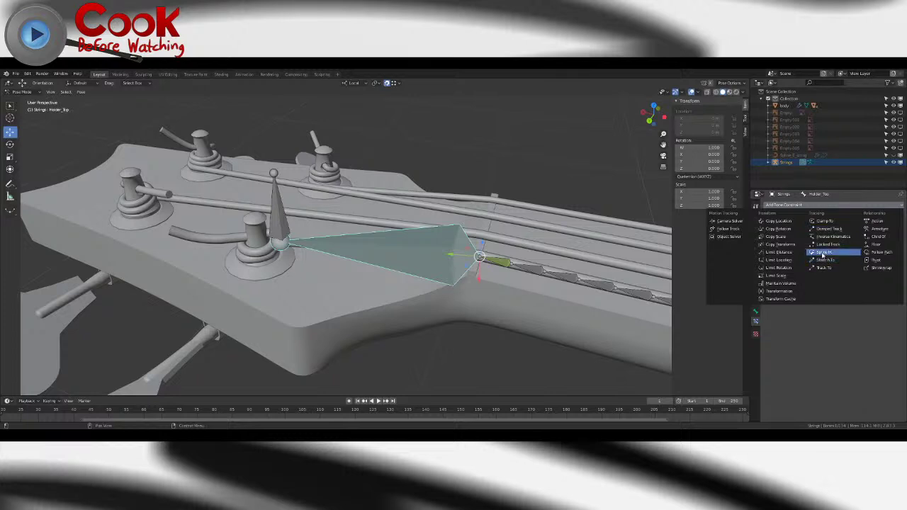
pyautogui.click(830, 236)
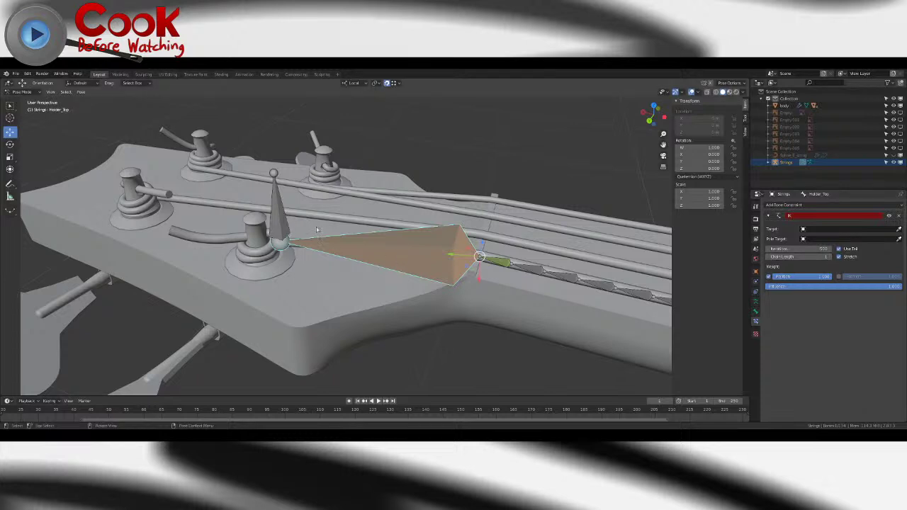
# - Duplicate the Lock bone in Edit Mode and raise the copy along Z above the original
pyautogui.click(282, 217)
pyautogui.moveTo(282, 216); pyautogui.dragTo(358, 235, button='middle')
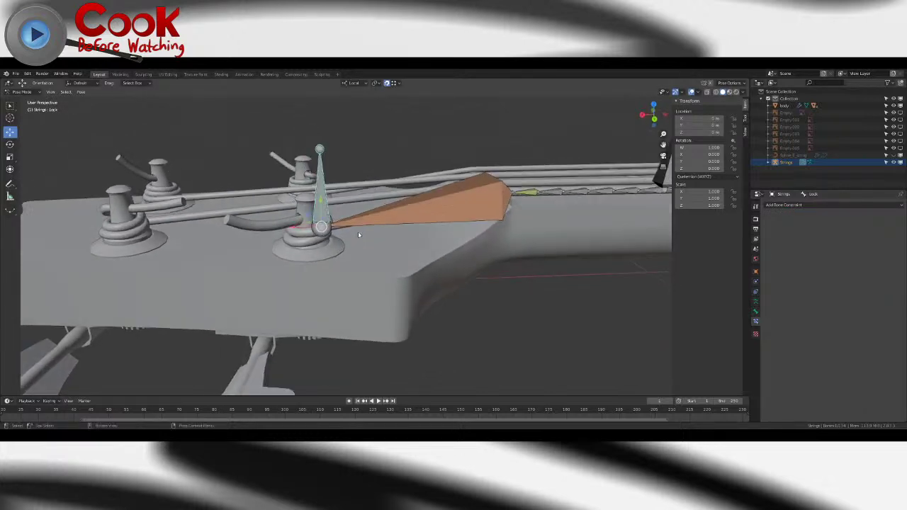
pyautogui.press('Tab')
pyautogui.hotkey('shift', 'd')
pyautogui.rightClick(462, 162)
pyautogui.press('g')
pyautogui.press('z')
pyautogui.click(331, 334)
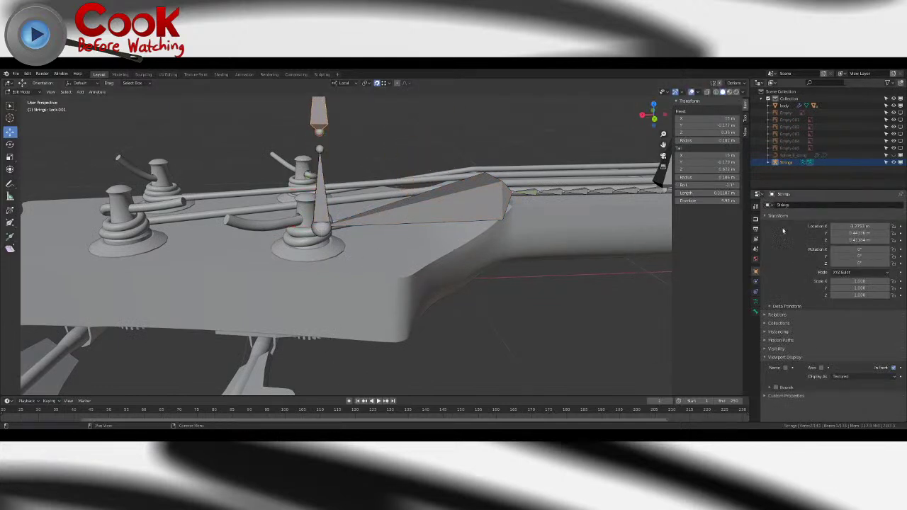
# - Rename the raised copy of the Lock bone as Lock_Pole
pyautogui.click(756, 312)
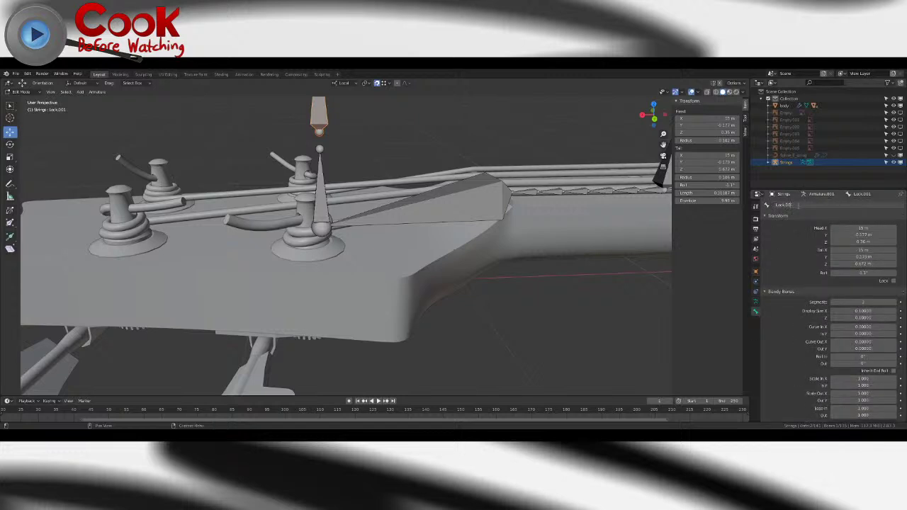
pyautogui.write('ole')
pyautogui.press('Return')
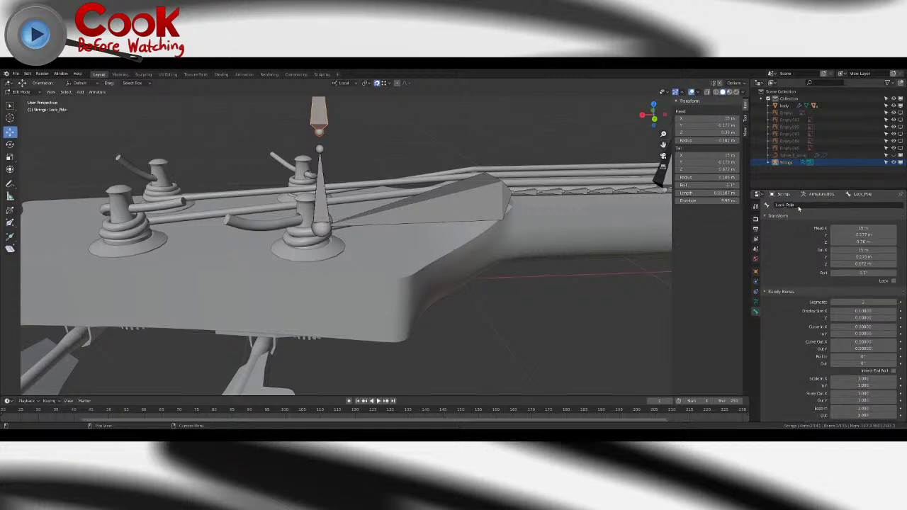
# - Set the target of the Holder_Top bone's IK constraint to the Strings armature in Pose Mode
pyautogui.click(420, 210)
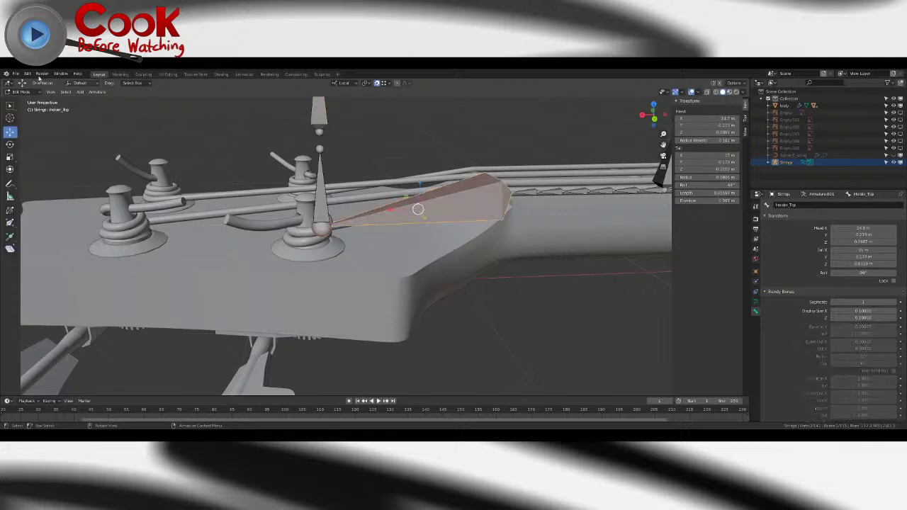
pyautogui.click(19, 92)
pyautogui.click(26, 116)
pyautogui.click(445, 205)
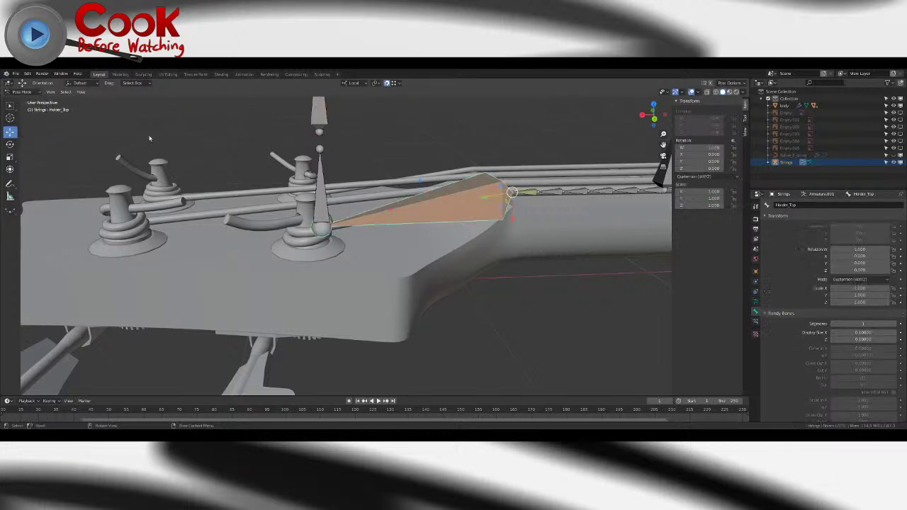
pyautogui.click(755, 322)
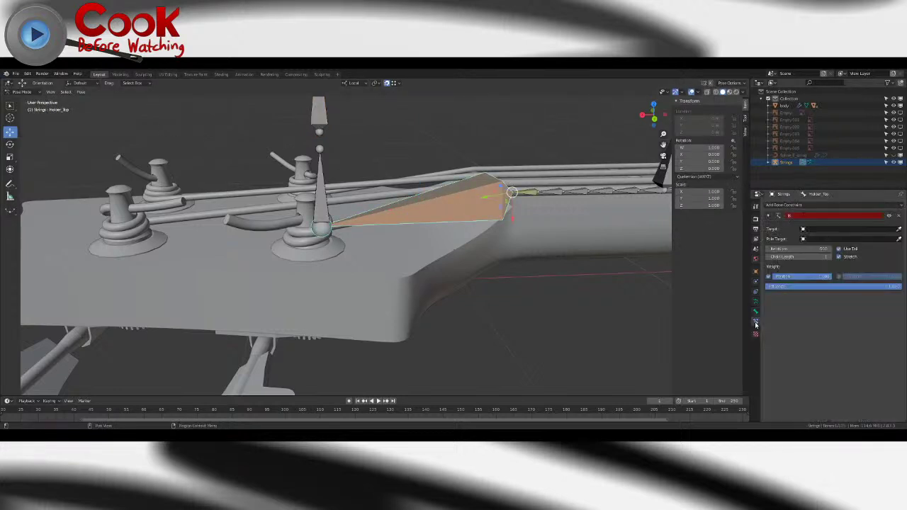
pyautogui.click(813, 229)
pyautogui.write('arm')
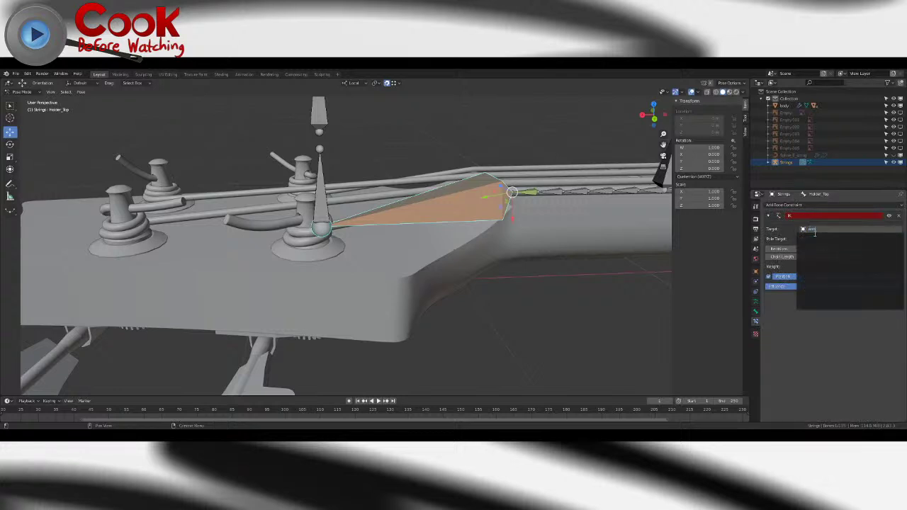
pyautogui.press('BackSpace')
pyautogui.press('BackSpace')
pyautogui.press('BackSpace')
pyautogui.write('string')
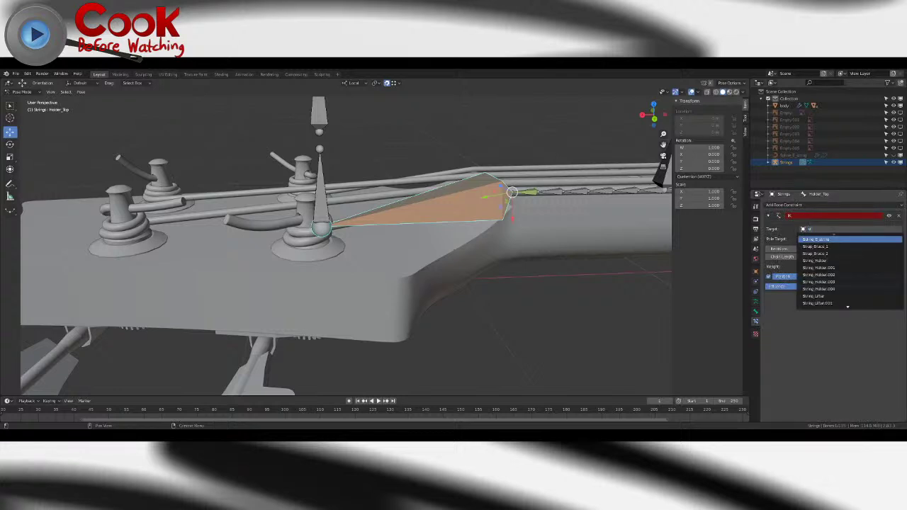
pyautogui.click(823, 240)
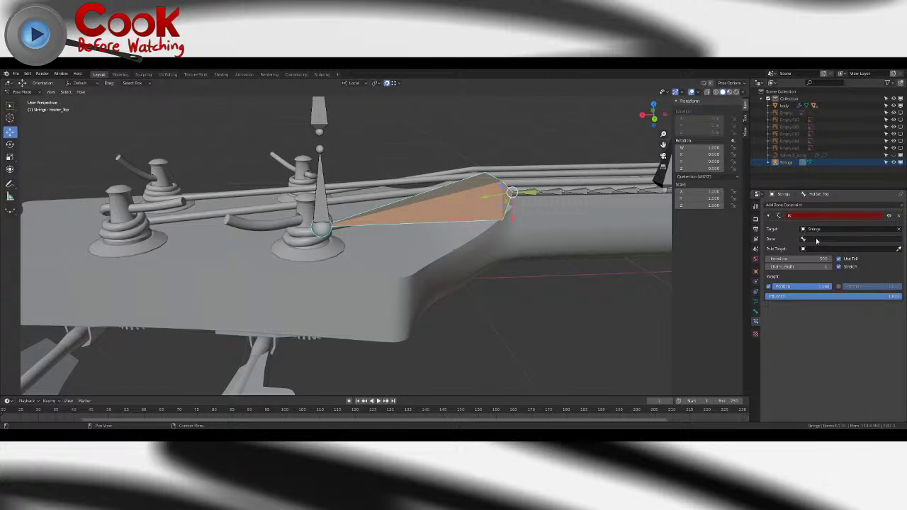
# - Set the IK constraint's target bone to Lock
pyautogui.click(816, 240)
pyautogui.write('lo')
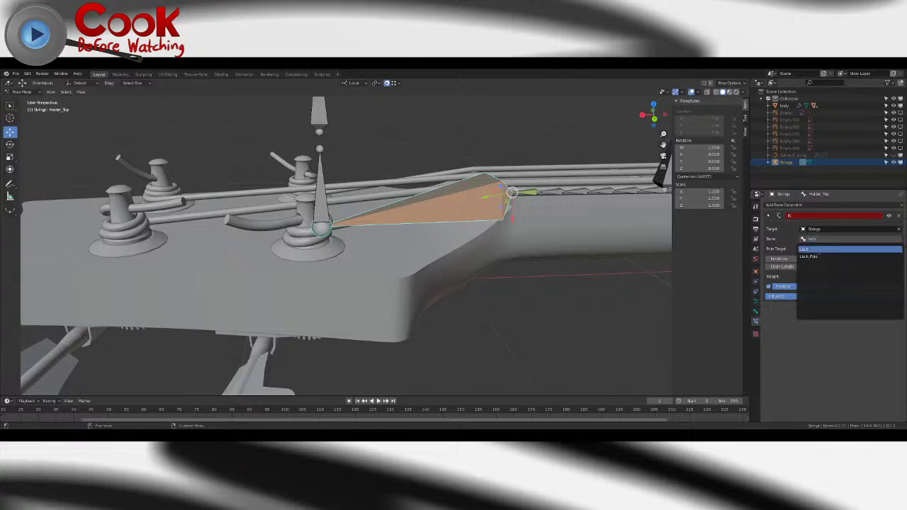
pyautogui.click(808, 256)
pyautogui.click(829, 239)
pyautogui.write('lo')
pyautogui.click(824, 248)
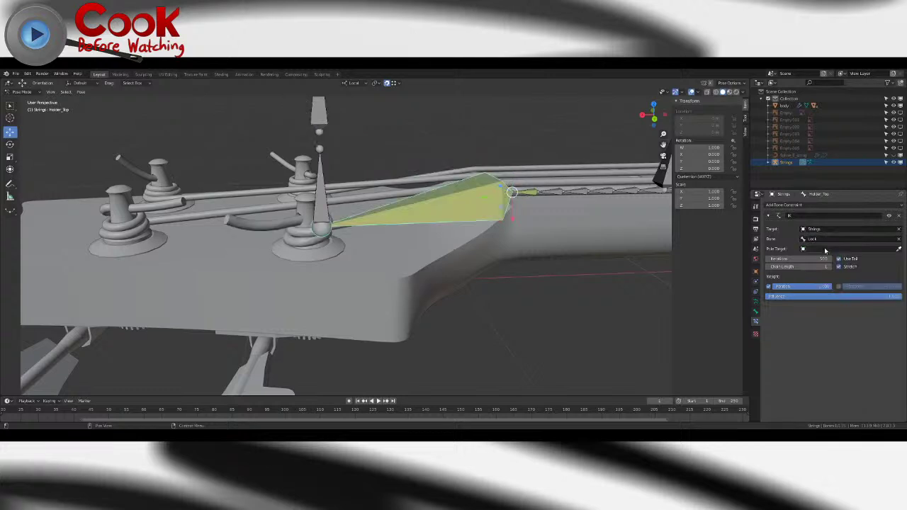
# - Set the IK constraint's pole target to the Strings armature and its pole bone to Lock_Pole
pyautogui.click(826, 249)
pyautogui.write('arm')
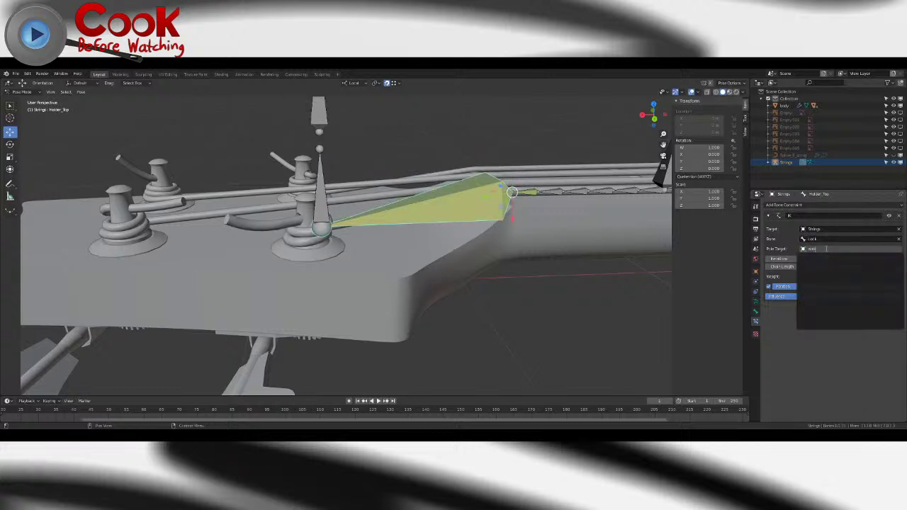
pyautogui.write('ngs')
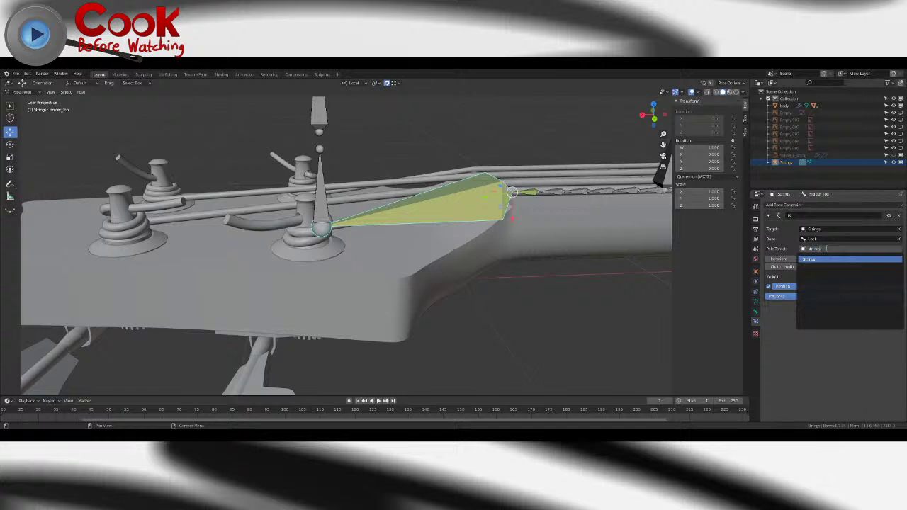
pyautogui.press('Return')
pyautogui.click(819, 258)
pyautogui.write('hold')
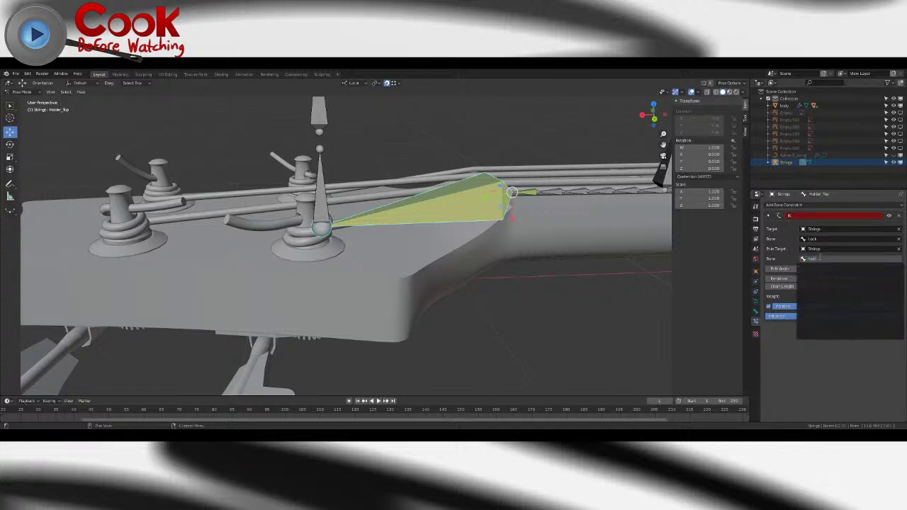
pyautogui.write('lock')
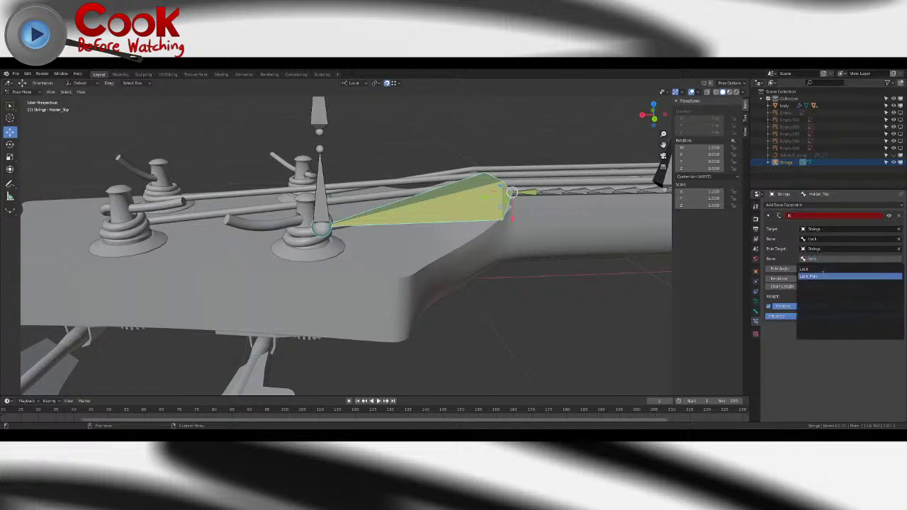
pyautogui.click(822, 275)
# - Try -90° as the IK constraint's pole angle, and set it to 180°
pyautogui.click(812, 269)
pyautogui.write('-90')
pyautogui.press('Return')
pyautogui.click(810, 269)
pyautogui.click(809, 268)
pyautogui.write('180')
pyautogui.press('Return')
# - Test the IK setup by moving the Fret_Press bone across the neck and back to its rest position
pyautogui.moveTo(418, 201); pyautogui.dragTo(375, 326, button='middle')
pyautogui.click(302, 219)
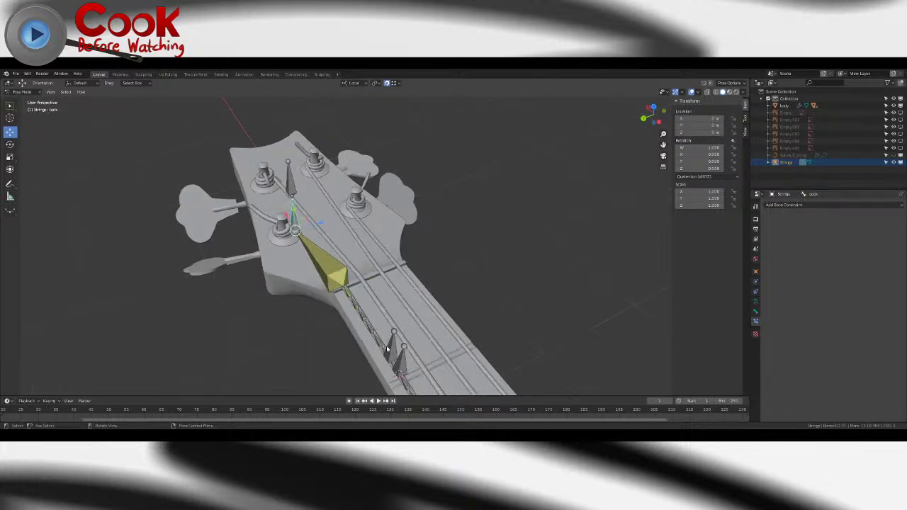
pyautogui.click(389, 349)
pyautogui.click(392, 352)
pyautogui.moveTo(412, 352); pyautogui.dragTo(312, 349)
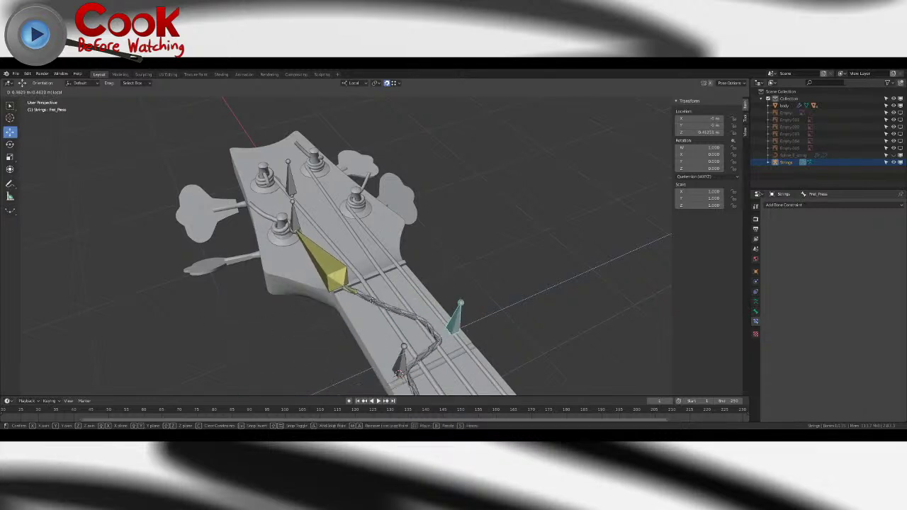
pyautogui.click(405, 265)
# - Remove the IK constraint from the Holder_Top bone
pyautogui.moveTo(404, 265); pyautogui.dragTo(412, 233, button='middle')
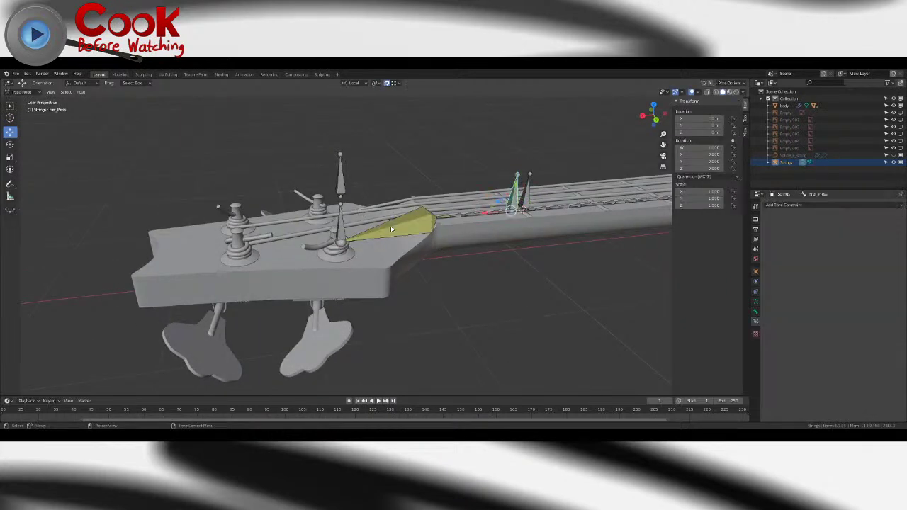
pyautogui.click(391, 229)
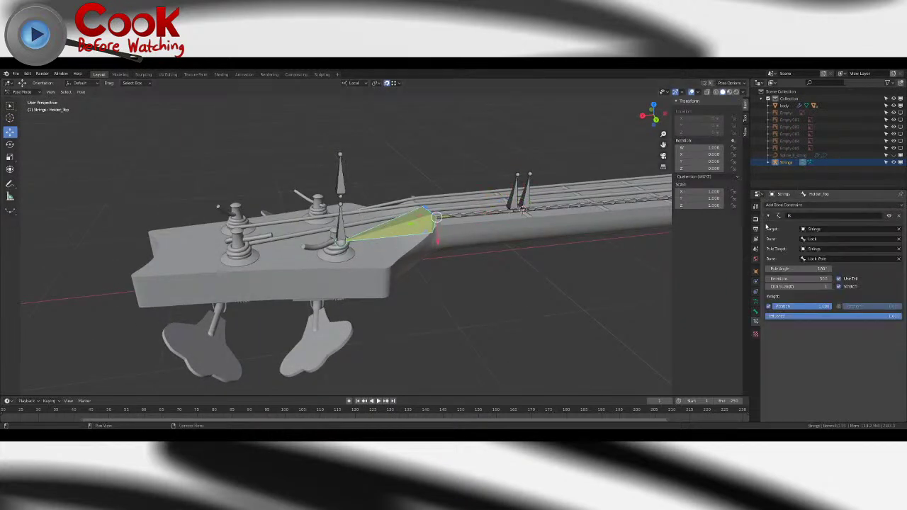
pyautogui.click(899, 216)
# - Delete the Lock and Lock_Pole bones above the tuning peg in Edit Mode
pyautogui.moveTo(363, 224); pyautogui.dragTo(334, 229, button='middle')
pyautogui.scroll(3, 335, 229)
pyautogui.click(24, 92)
pyautogui.click(29, 100)
pyautogui.press('Tab')
pyautogui.click(304, 166)
pyautogui.press('x')
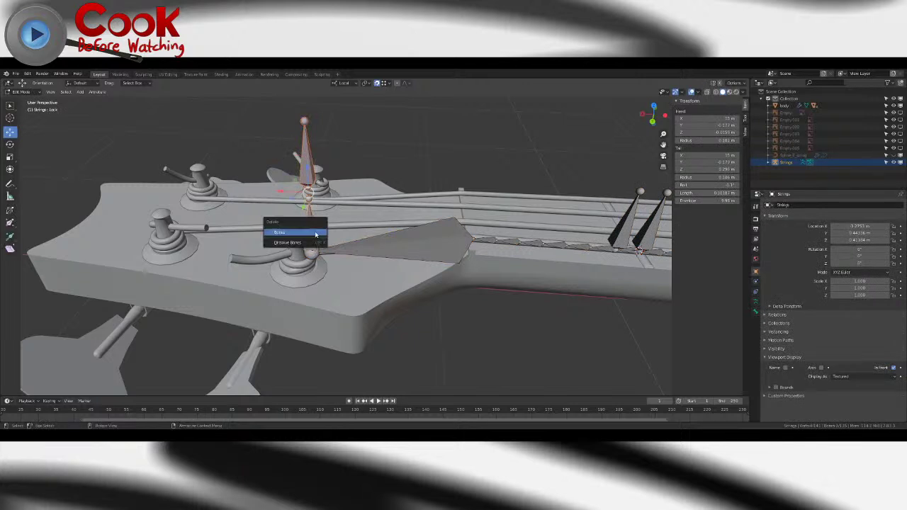
pyautogui.click(316, 234)
# - Disconnect the Holder_Top bone from its parent bone in the string chain
pyautogui.click(405, 245)
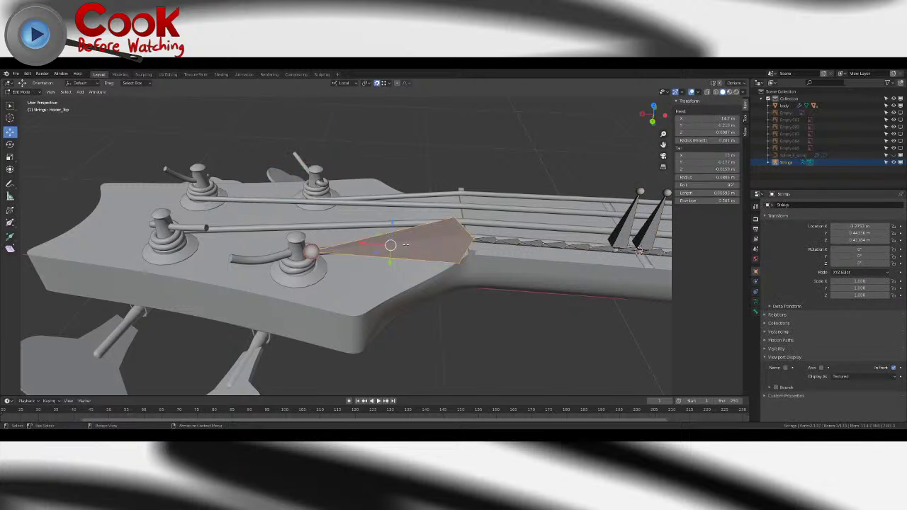
pyautogui.hotkey('alt', 'p')
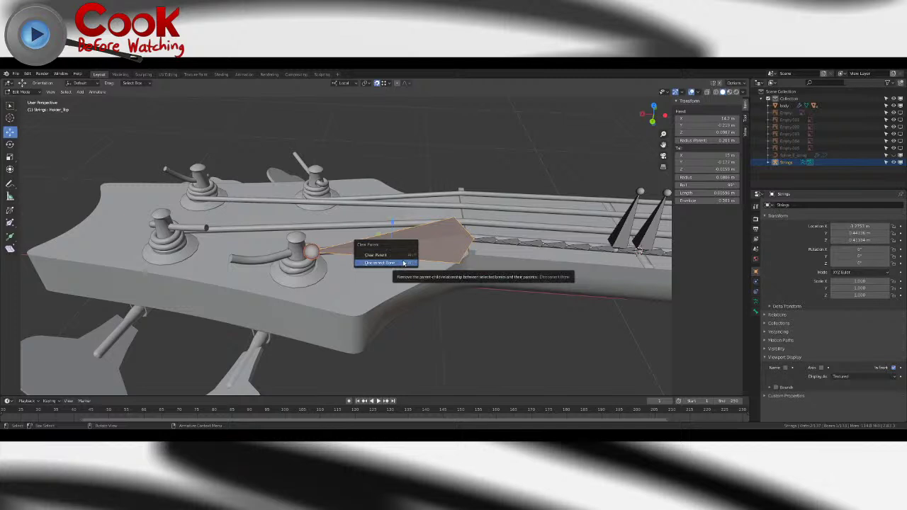
pyautogui.click(404, 263)
# - Parent the Holder_Top bone to the Holder_Bottom bone at the bridge
pyautogui.scroll(-11, 401, 256)
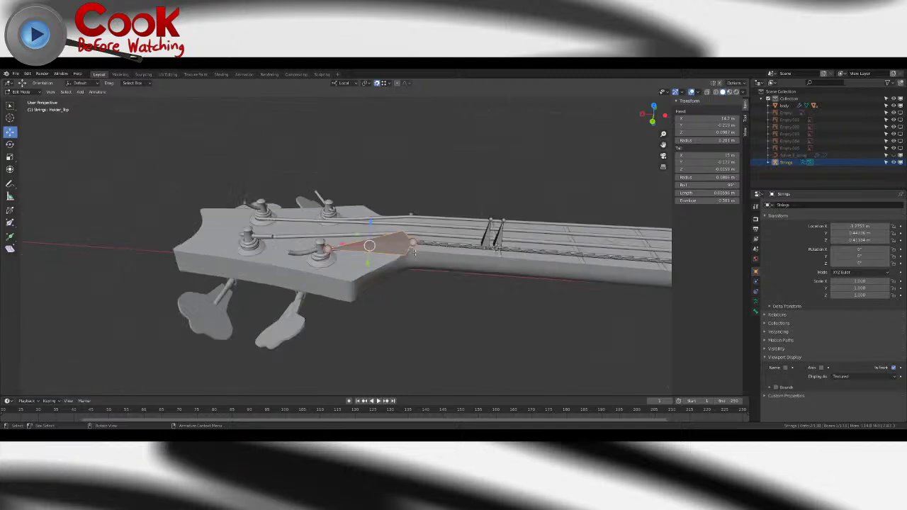
pyautogui.keyDown('shift'); pyautogui.moveTo(520, 288); pyautogui.dragTo(309, 264, button='middle'); pyautogui.keyUp('shift')
pyautogui.press('w')
pyautogui.click(536, 253)
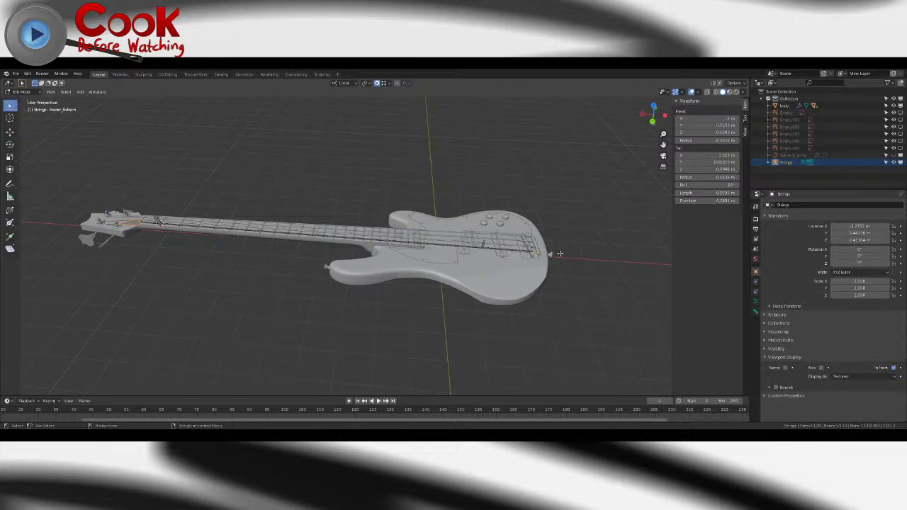
pyautogui.hotkey('ctrl', 'p')
pyautogui.click(560, 254)
# - Leave armature editing and switch the Strings armature to Pose Mode
pyautogui.click(24, 93)
pyautogui.click(26, 99)
pyautogui.keyDown('shift'); pyautogui.moveTo(183, 197); pyautogui.dragTo(335, 250, button='middle'); pyautogui.keyUp('shift')
pyautogui.scroll(7, 335, 250)
pyautogui.click(19, 91)
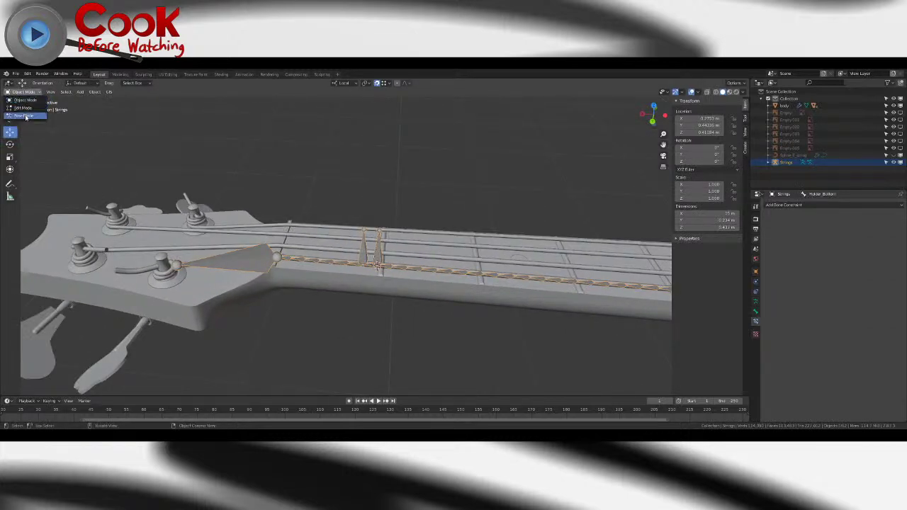
pyautogui.click(27, 116)
# - Test the Fret_Press bone by moving it across the neck, and undo the move
pyautogui.click(368, 264)
pyautogui.moveTo(357, 260)
pyautogui.mouseDown(button='middle')
pyautogui.moveTo(347, 255)
pyautogui.moveTo(354, 252)
pyautogui.mouseUp(button='middle')
pyautogui.press('g')
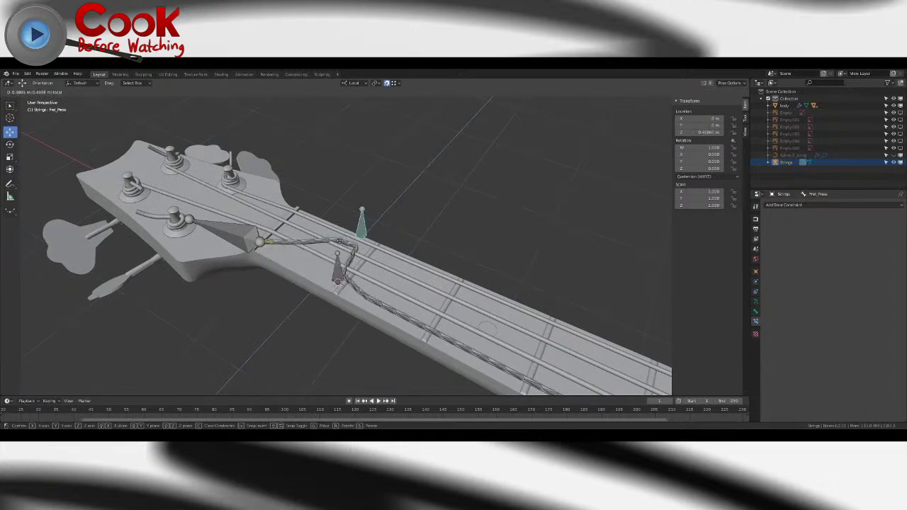
pyautogui.click(245, 312)
pyautogui.hotkey('ctrl', 'z')
# - Examine the E string's bone chain along the neck and down to the pickups
pyautogui.moveTo(306, 293); pyautogui.dragTo(465, 247, button='middle')
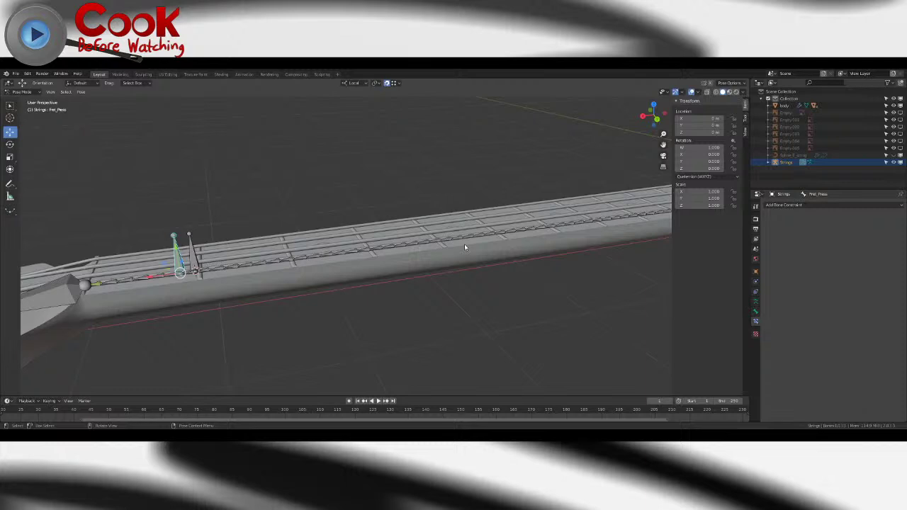
pyautogui.moveTo(433, 212); pyautogui.dragTo(311, 204, button='middle')
pyautogui.scroll(-3, 354, 213)
pyautogui.moveTo(380, 221); pyautogui.dragTo(343, 237, button='middle')
pyautogui.scroll(4, 414, 259)
pyautogui.scroll(4, 342, 255)
pyautogui.scroll(-9, 342, 237)
pyautogui.moveTo(427, 232); pyautogui.dragTo(350, 249, button='middle')
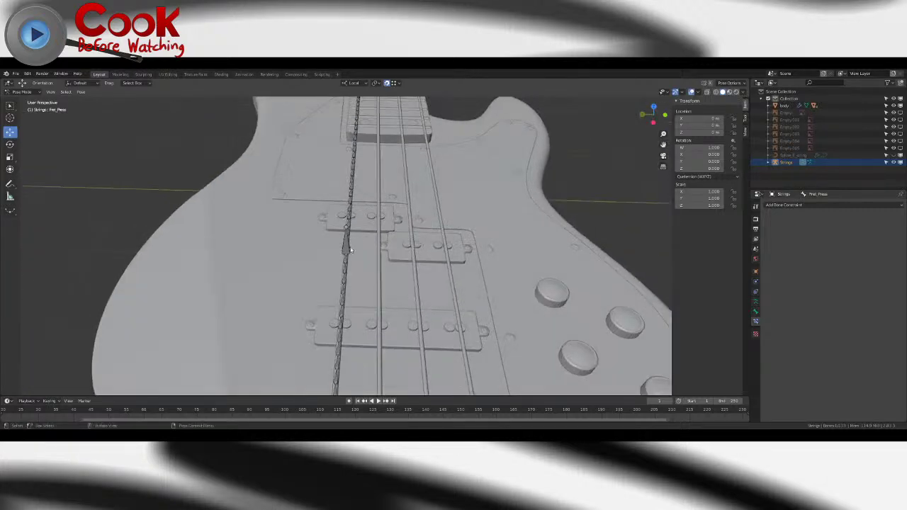
# - Turn off snapping and test moving the String_Pluck bone sideways along its local Z axis
pyautogui.click(350, 250)
pyautogui.scroll(-5, 348, 249)
pyautogui.moveTo(370, 251); pyautogui.dragTo(200, 220)
pyautogui.moveTo(202, 221); pyautogui.dragTo(213, 283, button='middle')
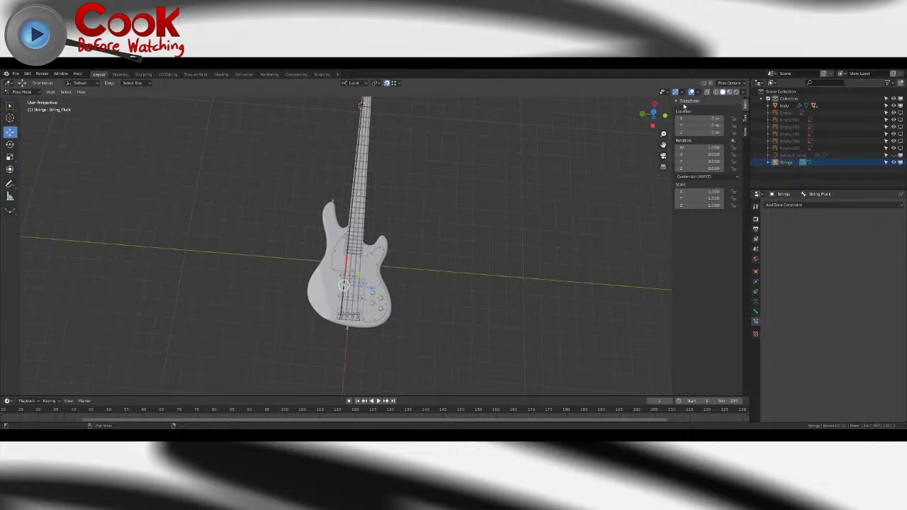
pyautogui.click(386, 83)
pyautogui.press('g')
pyautogui.press('z')
pyautogui.press('z')
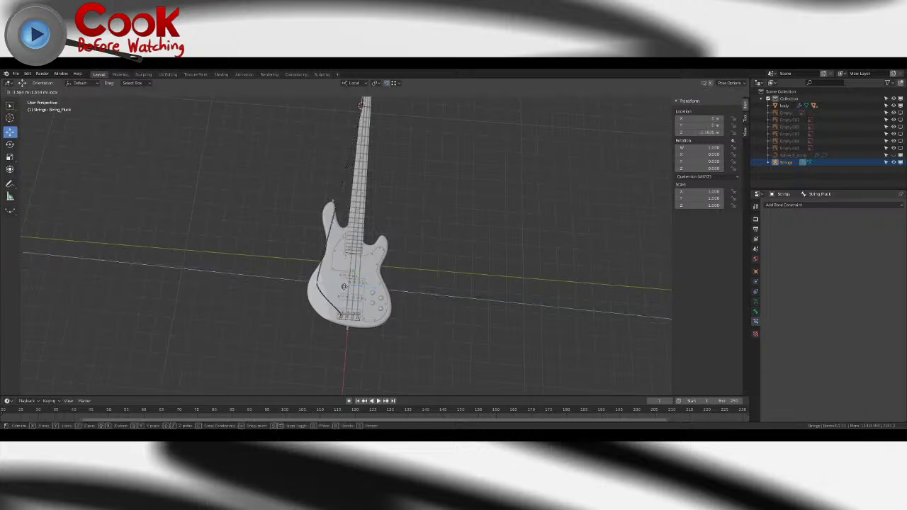
pyautogui.rightClick(325, 250)
# - Test sliding the Fret_Press and Fret_Lift bones together along the neck toward the body
pyautogui.moveTo(323, 252); pyautogui.dragTo(272, 234, button='middle')
pyautogui.scroll(7, 366, 271)
pyautogui.scroll(-3, 271, 235)
pyautogui.keyDown('shift'); pyautogui.moveTo(168, 226); pyautogui.dragTo(271, 222, button='middle'); pyautogui.keyUp('shift')
pyautogui.click(298, 210)
pyautogui.press('g')
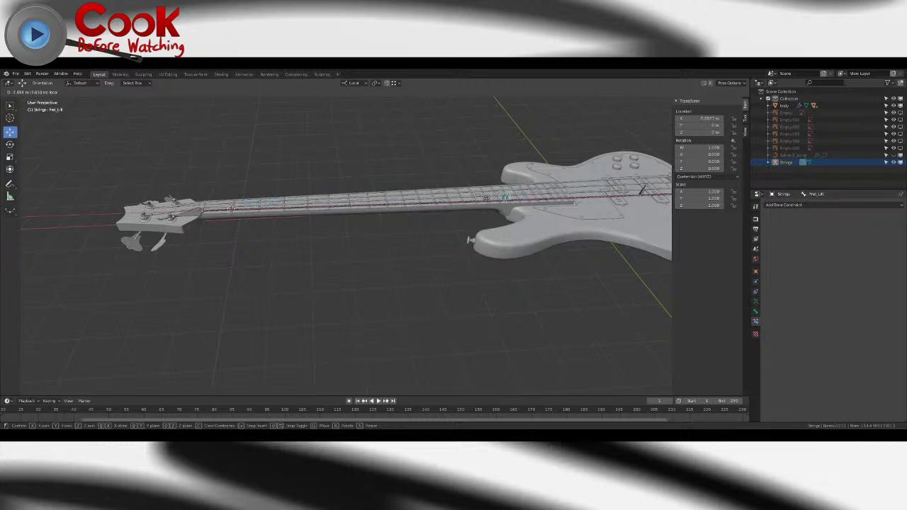
pyautogui.moveTo(484, 199); pyautogui.dragTo(488, 199)
pyautogui.moveTo(517, 203); pyautogui.dragTo(383, 230, button='middle')
pyautogui.scroll(9, 383, 230)
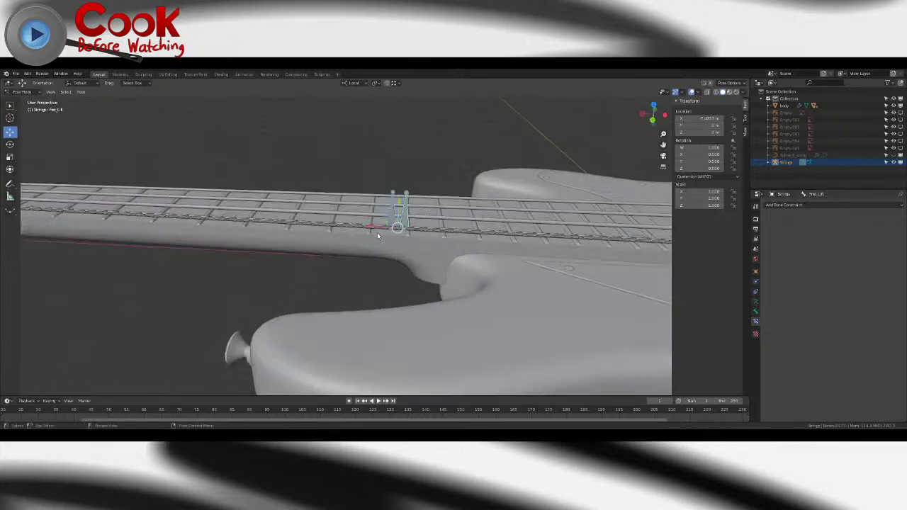
# - Try adjusting the Fret_Press and Fret_Lift bones around a fret near the body
pyautogui.moveTo(446, 216); pyautogui.dragTo(410, 212, button='middle')
pyautogui.moveTo(376, 220)
pyautogui.mouseDown()
pyautogui.moveTo(387, 221)
pyautogui.moveTo(391, 199)
pyautogui.moveTo(390, 211)
pyautogui.mouseUp()
pyautogui.click(393, 191)
pyautogui.moveTo(390, 211); pyautogui.dragTo(404, 185, button='middle')
pyautogui.moveTo(385, 142); pyautogui.dragTo(386, 135)
pyautogui.click(422, 131)
pyautogui.scroll(-6, 435, 148)
pyautogui.keyDown('shift'); pyautogui.moveTo(623, 212); pyautogui.dragTo(348, 210, button='middle'); pyautogui.keyUp('shift')
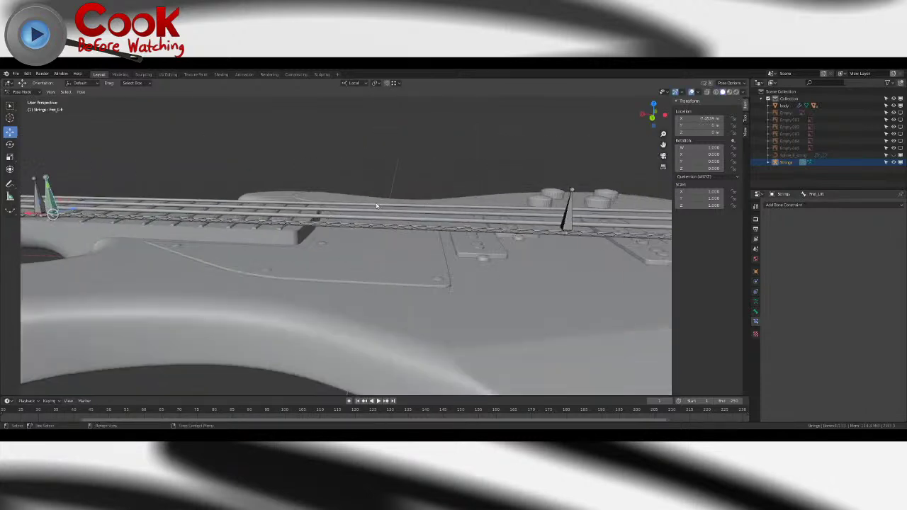
# - Test plucking the E string by moving the String_Pluck bone sideways
pyautogui.click(571, 222)
pyautogui.moveTo(521, 252); pyautogui.dragTo(444, 262, button='middle')
pyautogui.moveTo(367, 274)
pyautogui.mouseDown()
pyautogui.moveTo(345, 273)
pyautogui.moveTo(370, 263)
pyautogui.mouseUp()
pyautogui.scroll(-6, 365, 261)
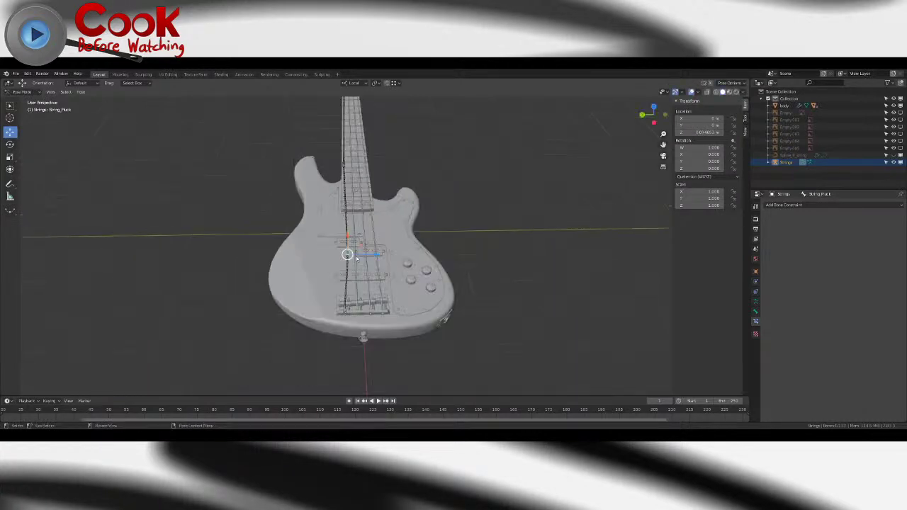
pyautogui.moveTo(352, 258); pyautogui.dragTo(377, 272, button='middle')
pyautogui.moveTo(392, 260); pyautogui.dragTo(324, 271)
# - Undo the test moves of the String_Pluck, Fret_Press and Fret_Lift bones
pyautogui.hotkey('ctrl', 'z')
pyautogui.hotkey('ctrl', 'z')
pyautogui.hotkey('ctrl', 'z')
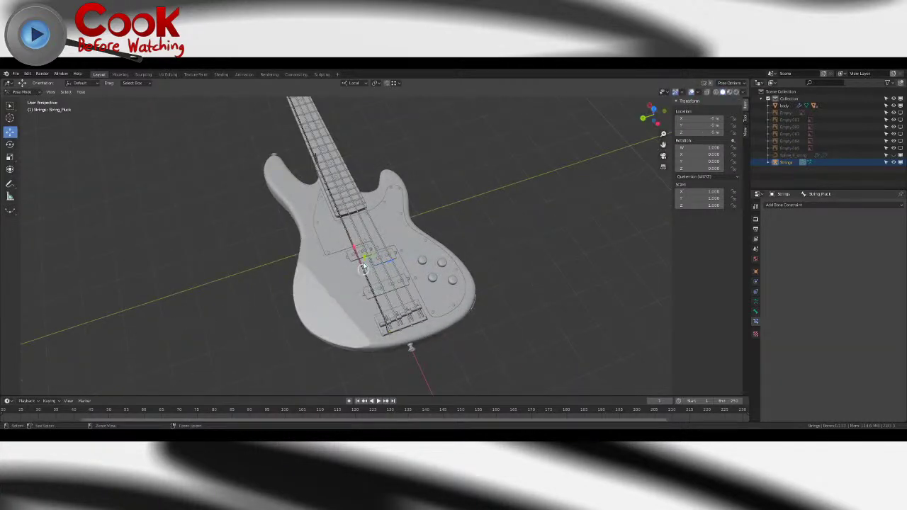
pyautogui.hotkey('ctrl', 'z')
pyautogui.hotkey('ctrl', 'z')
# - Unhide the Spline_E_string curve beneath the bone chain
pyautogui.moveTo(273, 244); pyautogui.dragTo(585, 223, button='middle')
pyautogui.scroll(6, 368, 248)
pyautogui.keyDown('shift'); pyautogui.moveTo(310, 223); pyautogui.dragTo(298, 272, button='middle'); pyautogui.keyUp('shift')
pyautogui.scroll(4, 369, 226)
pyautogui.scroll(2, 297, 269)
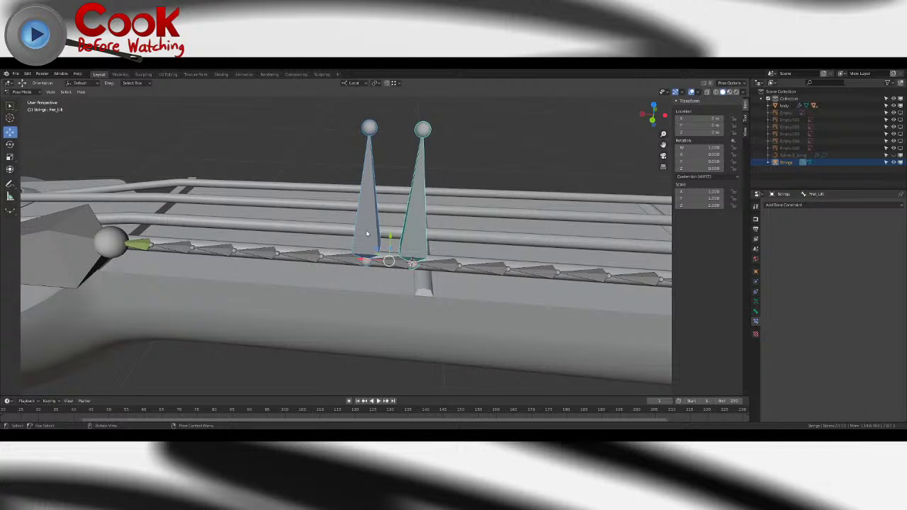
pyautogui.click(822, 156)
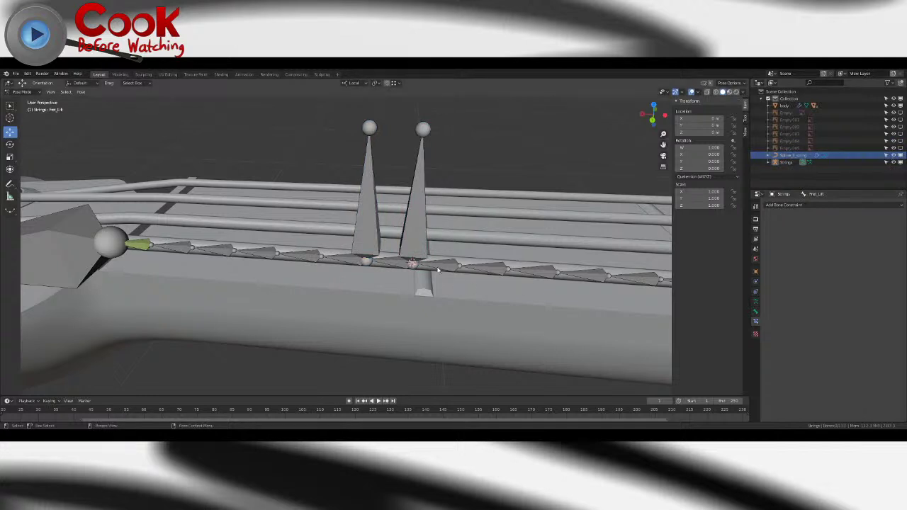
pyautogui.moveTo(411, 269); pyautogui.dragTo(486, 270, button='middle')
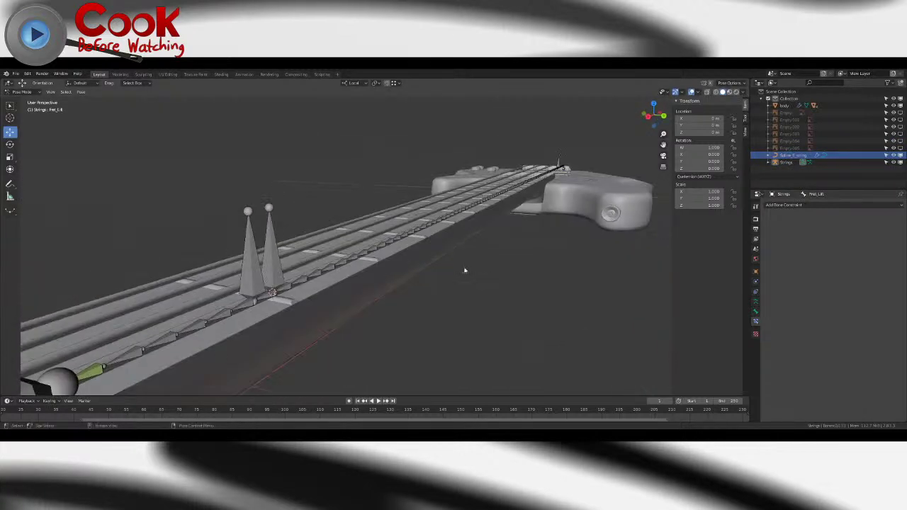
pyautogui.click(312, 276)
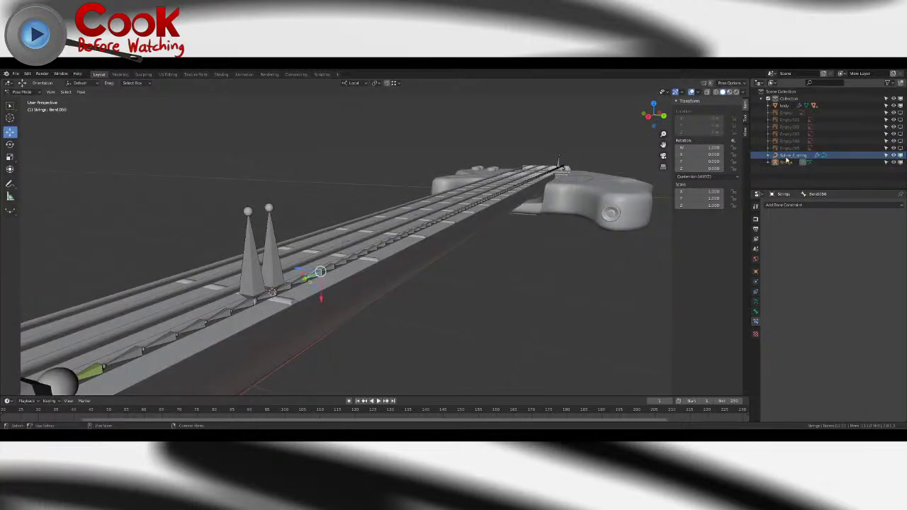
pyautogui.press('Tab')
pyautogui.moveTo(417, 266); pyautogui.dragTo(388, 275, button='middle')
pyautogui.press('Tab')
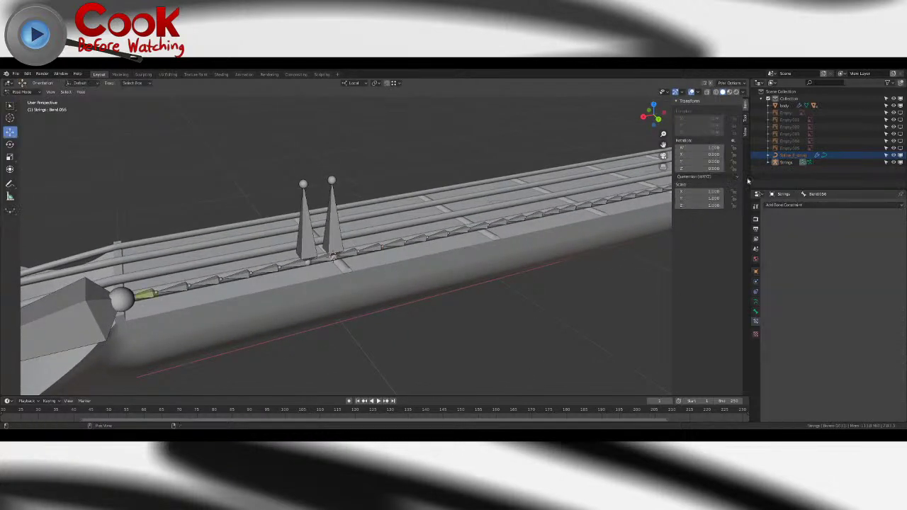
# - Switch to Object Mode, select the Spline_E_string curve and open it in Edit Mode
pyautogui.click(23, 92)
pyautogui.click(27, 100)
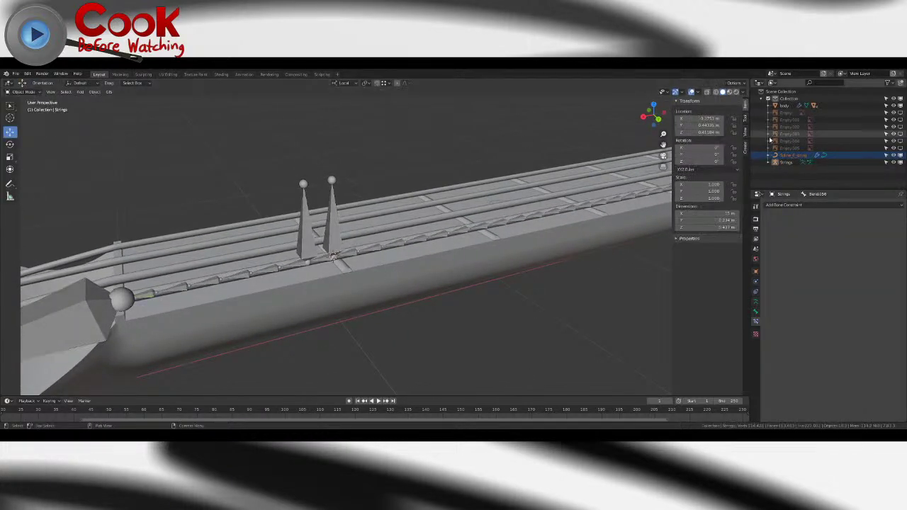
pyautogui.click(793, 157)
pyautogui.press('Tab')
pyautogui.moveTo(80, 132); pyautogui.dragTo(227, 134, button='middle')
pyautogui.scroll(2, 227, 133)
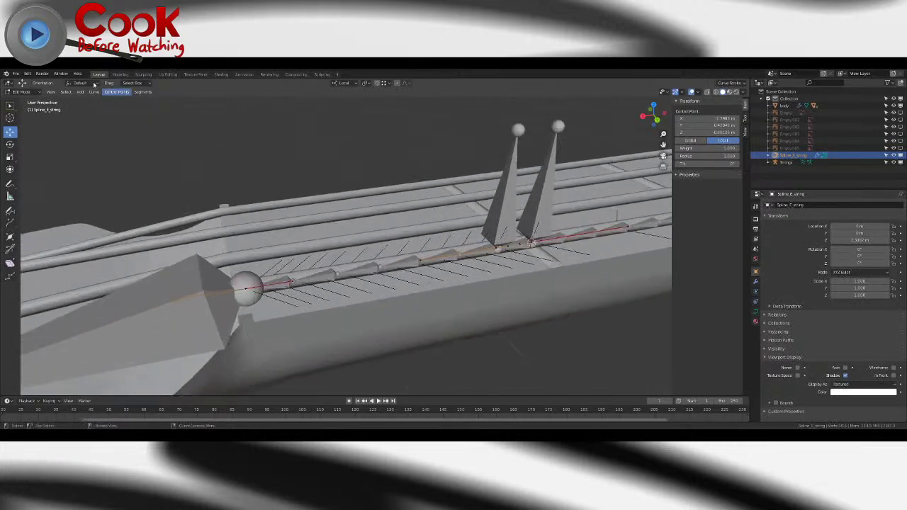
# - Subdivide the curve segment between the nut and the Fret_Press bone
pyautogui.click(10, 106)
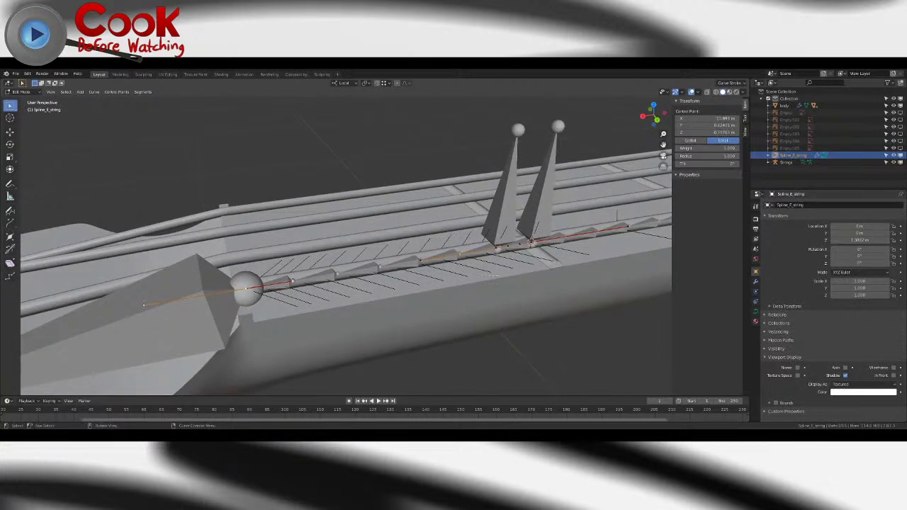
pyautogui.keyDown('shift'); pyautogui.click(529, 250); pyautogui.keyUp('shift')
pyautogui.click(142, 92)
pyautogui.click(145, 100)
pyautogui.moveTo(489, 256); pyautogui.dragTo(387, 268, button='middle')
# - Set the handle type on the Fret_Press side of the new curve point to Vector
pyautogui.click(310, 258)
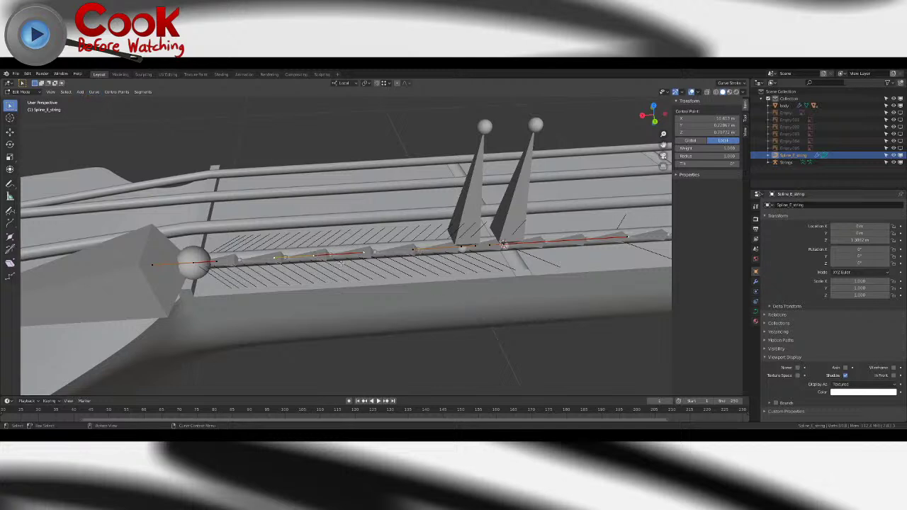
pyautogui.click(362, 253)
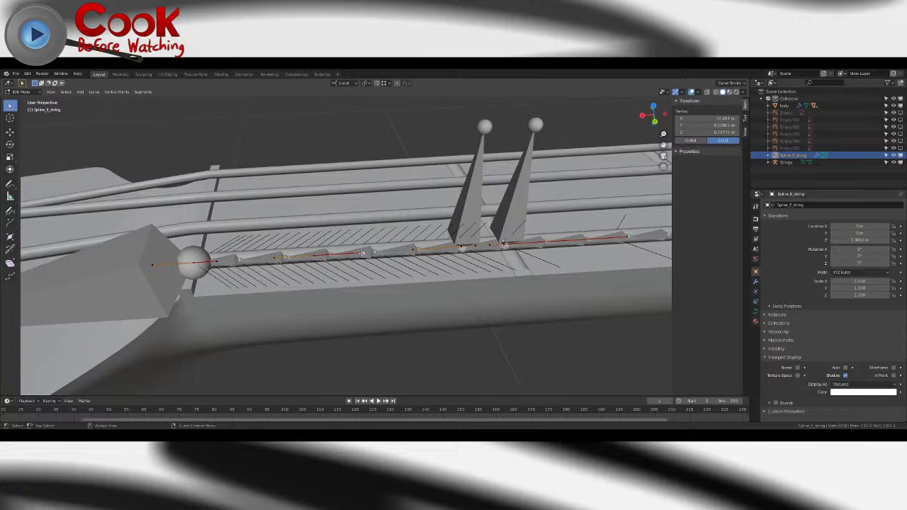
pyautogui.click(124, 92)
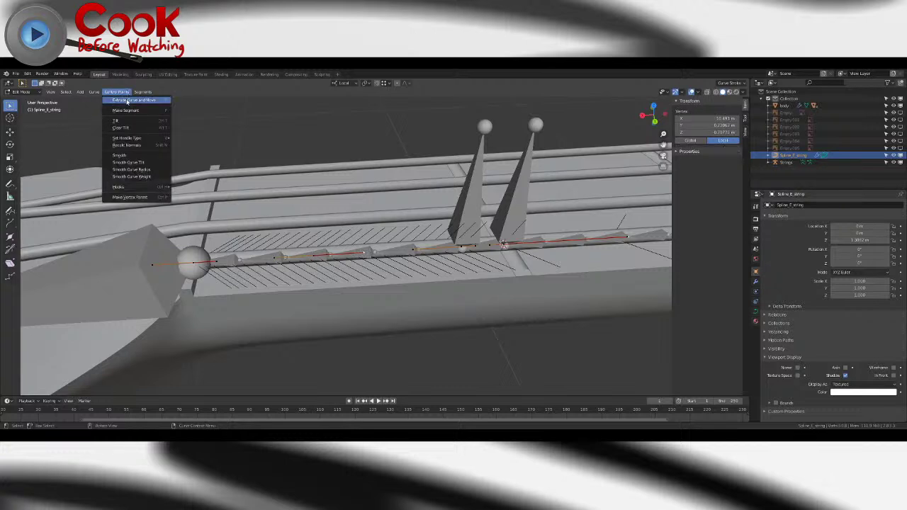
pyautogui.moveTo(129, 140)
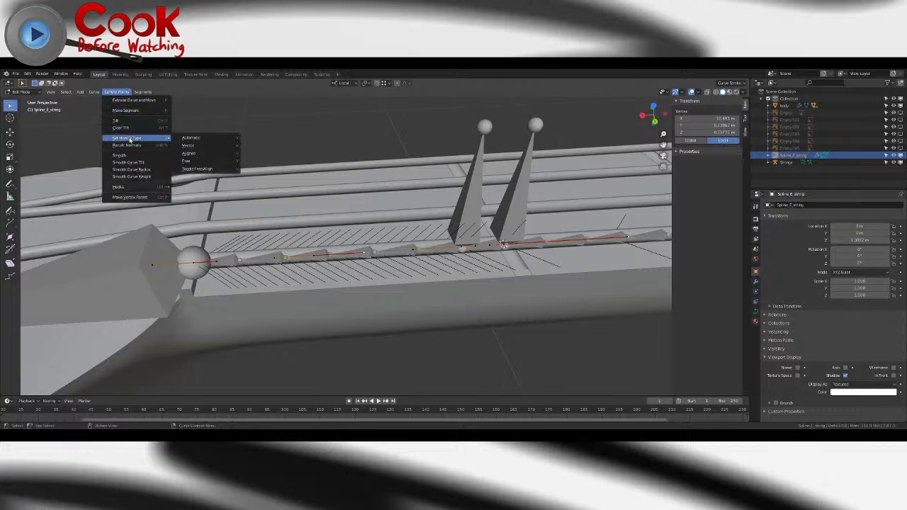
pyautogui.click(205, 146)
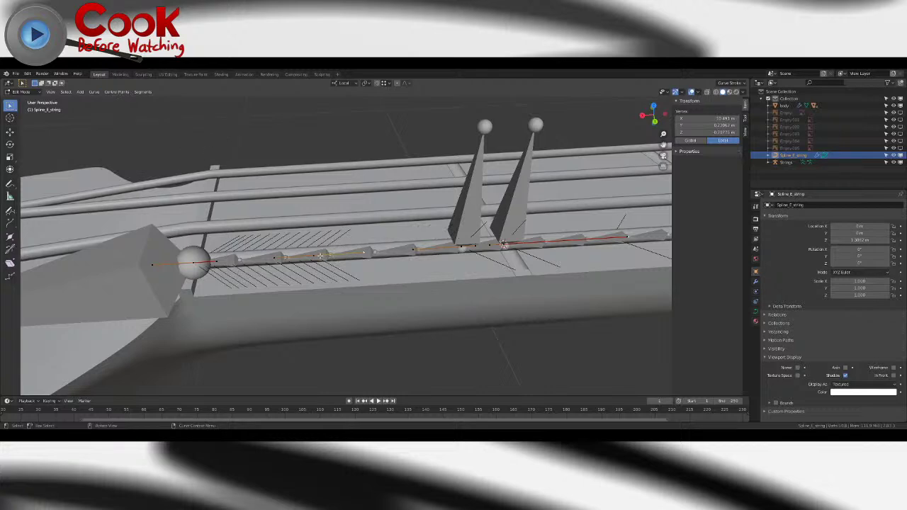
pyautogui.moveTo(391, 242); pyautogui.dragTo(363, 244, button='middle')
# - Slide the new control point along the E string to just before the Fret_Press bone
pyautogui.click(343, 248)
pyautogui.click(14, 132)
pyautogui.moveTo(324, 257); pyautogui.dragTo(439, 257)
pyautogui.keyDown('shift'); pyautogui.moveTo(469, 297); pyautogui.dragTo(383, 147, button='middle'); pyautogui.keyUp('shift')
pyautogui.scroll(2, 417, 298)
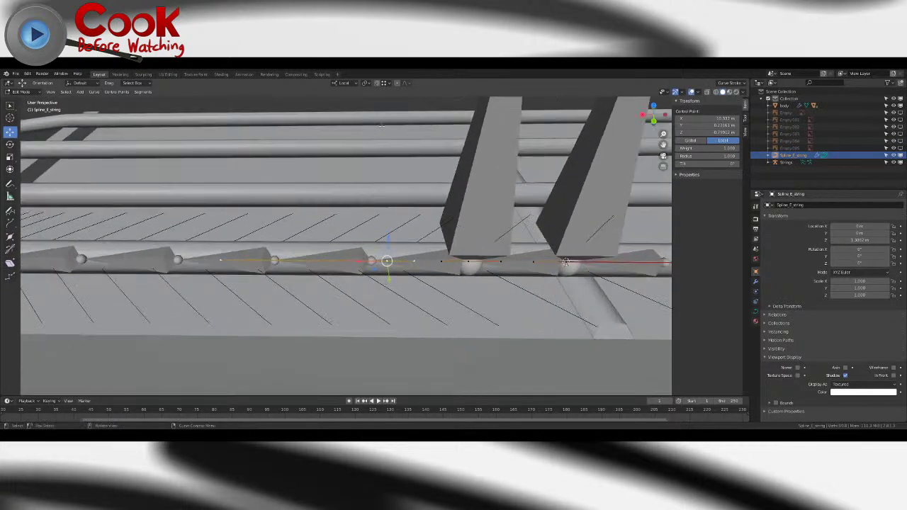
# - Try to snap the new control point onto the adjacent bone joint
pyautogui.moveTo(387, 260); pyautogui.dragTo(369, 260)
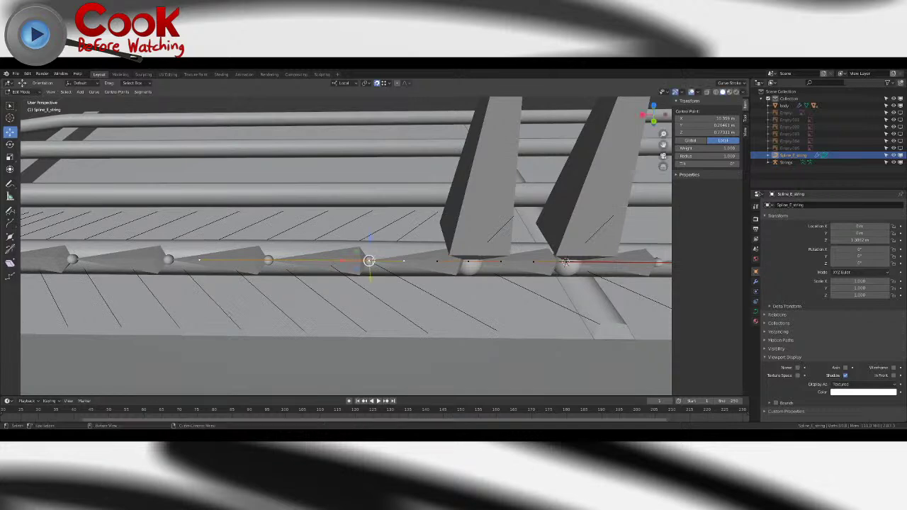
pyautogui.moveTo(392, 269); pyautogui.dragTo(311, 319, button='middle')
pyautogui.scroll(3, 305, 318)
pyautogui.keyDown('shift'); pyautogui.moveTo(248, 322); pyautogui.dragTo(292, 282, button='middle'); pyautogui.keyUp('shift')
pyautogui.scroll(-3, 293, 282)
# - Open the Strings armature in Edit Mode and snap the 3D cursor to the bone joint beside the new curve point
pyautogui.click(19, 92)
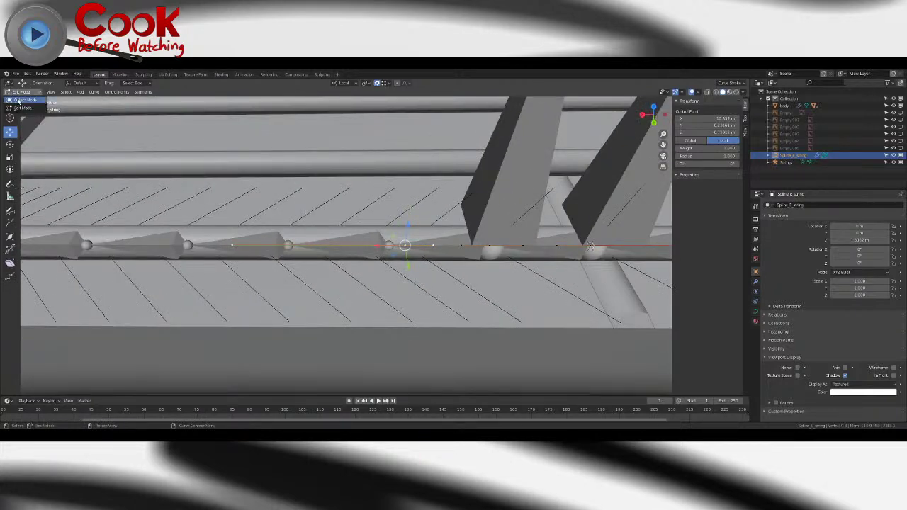
pyautogui.click(23, 100)
pyautogui.click(391, 252)
pyautogui.press('Tab')
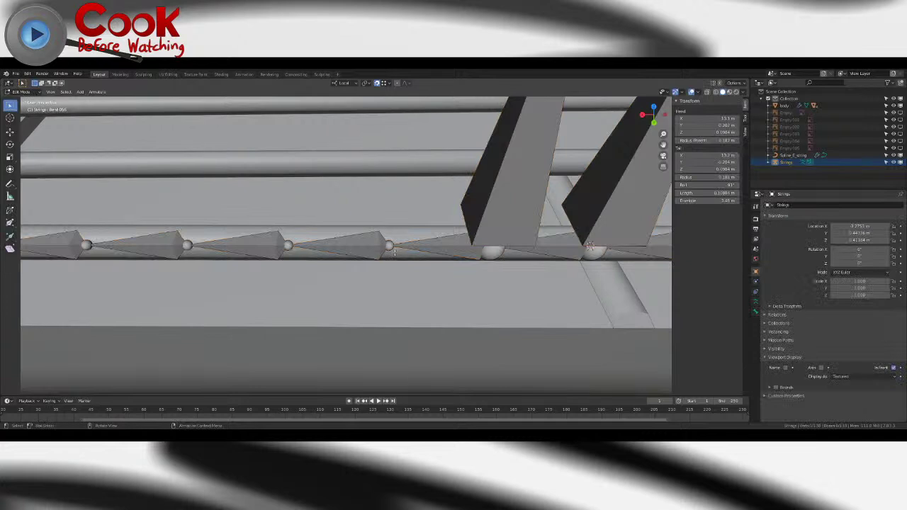
pyautogui.click(389, 247)
pyautogui.click(97, 92)
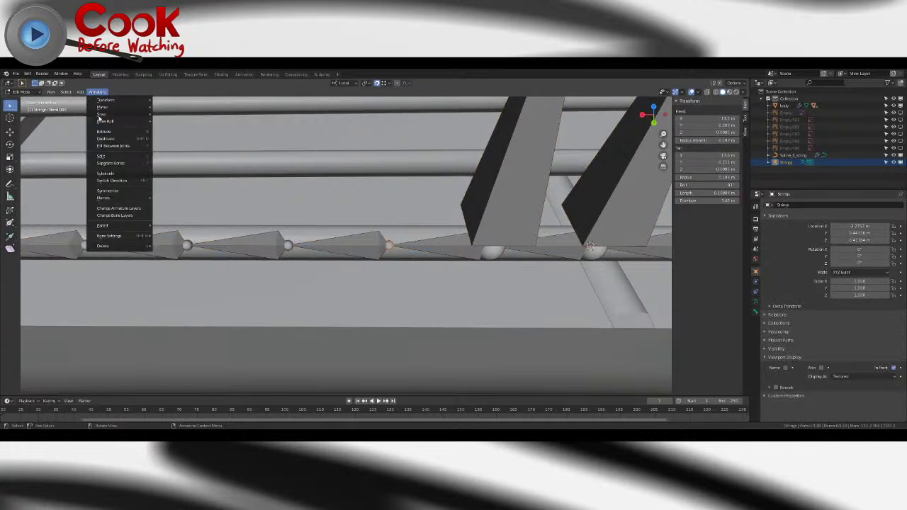
pyautogui.moveTo(123, 116)
pyautogui.click(199, 146)
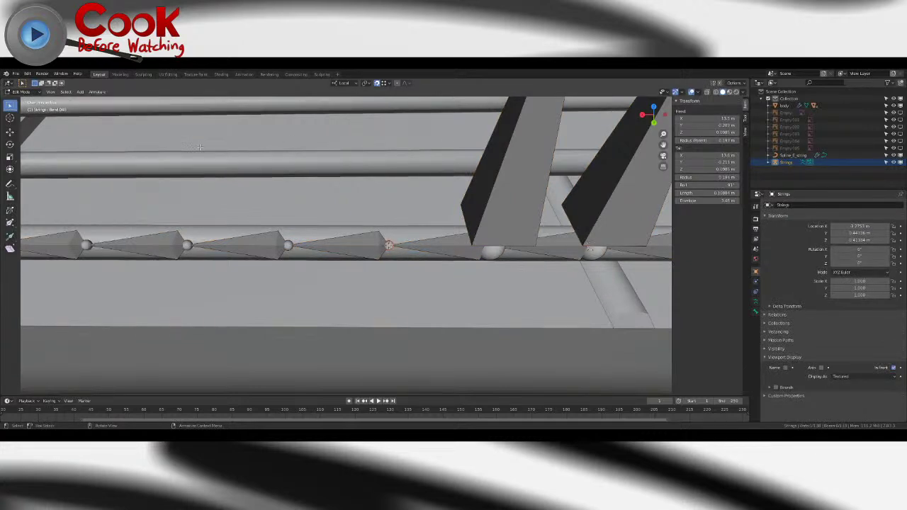
# - Return the Strings armature to Object Mode and add an empty at the 3D cursor on the bone joint
pyautogui.press('Tab')
pyautogui.click(81, 93)
pyautogui.click(80, 93)
pyautogui.click(95, 93)
pyautogui.moveTo(81, 93)
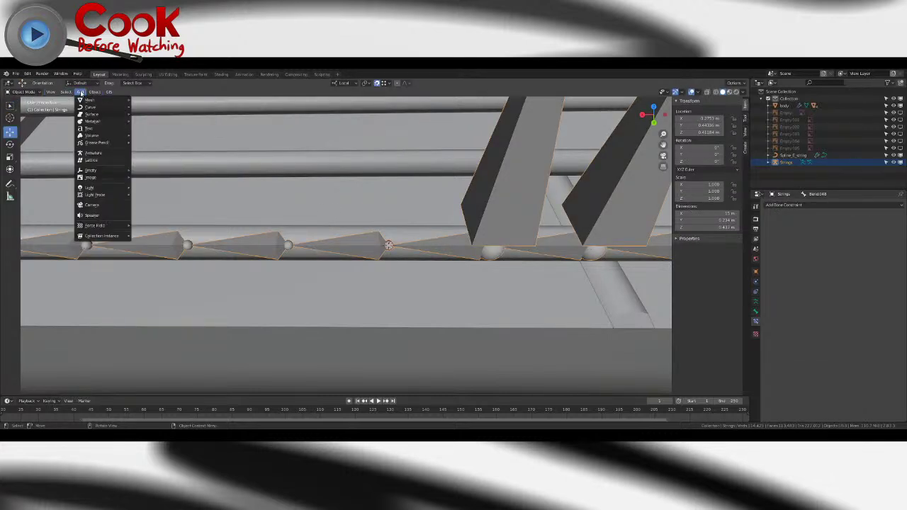
pyautogui.moveTo(96, 170)
pyautogui.click(154, 170)
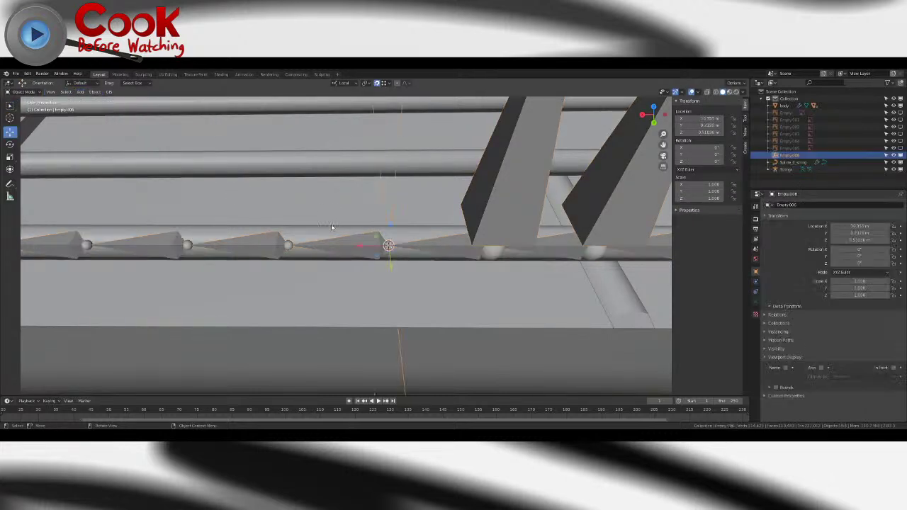
# - Open Spline_E_string in Edit Mode and move the new control point onto the bone joint marked by the empty
pyautogui.click(441, 247)
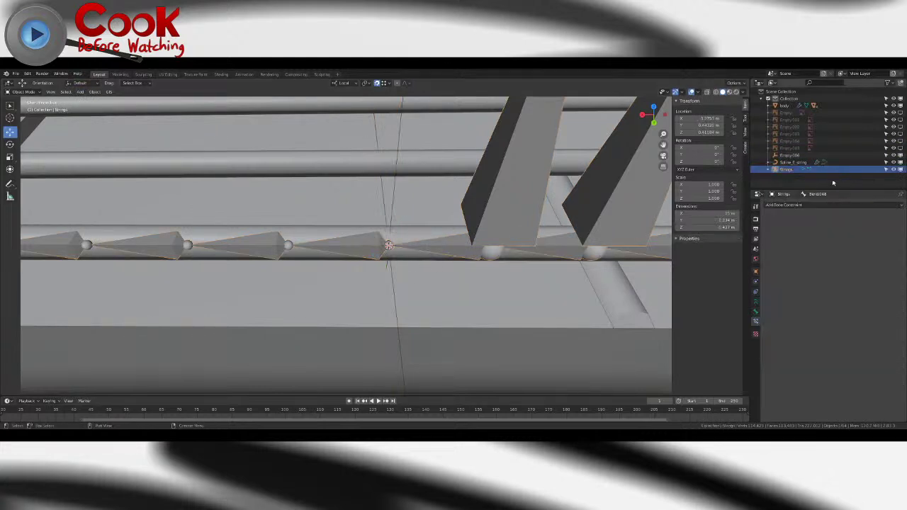
pyautogui.click(795, 164)
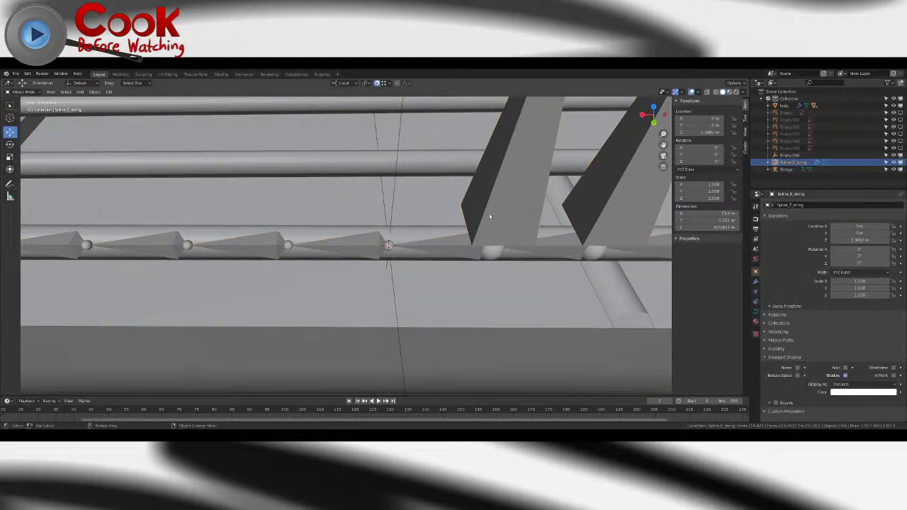
pyautogui.press('Tab')
pyautogui.scroll(2, 424, 244)
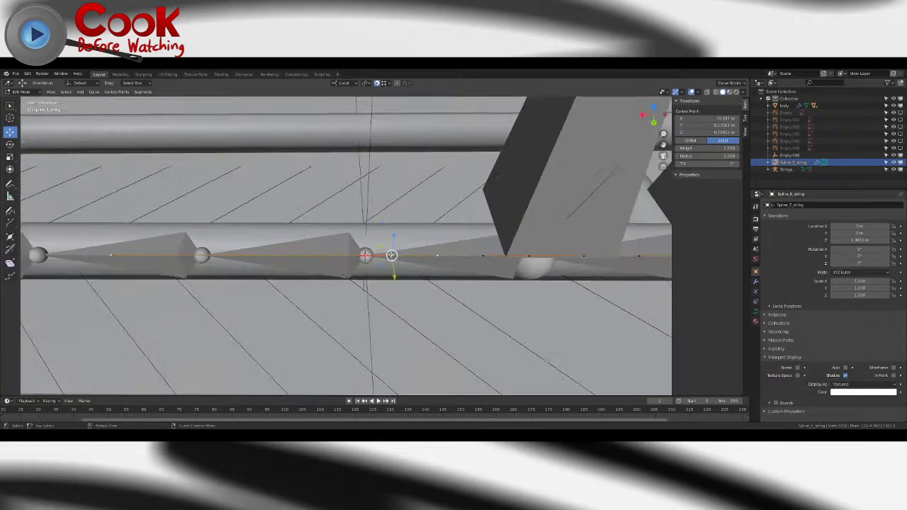
pyautogui.press('g')
pyautogui.click(363, 255)
# - Refine the control point's position from several angles, aligning it with the centre of the empty
pyautogui.moveTo(364, 255); pyautogui.dragTo(322, 293, button='middle')
pyautogui.scroll(2, 432, 195)
pyautogui.press('g')
pyautogui.click(381, 291)
pyautogui.moveTo(359, 281); pyautogui.dragTo(320, 295)
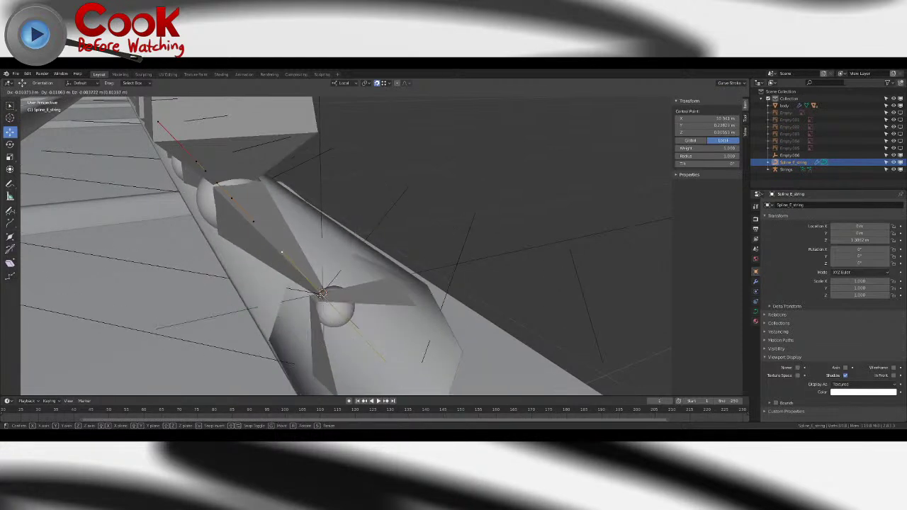
pyautogui.click(321, 292)
pyautogui.moveTo(322, 297); pyautogui.dragTo(390, 307, button='middle')
pyautogui.moveTo(362, 310); pyautogui.dragTo(389, 274)
pyautogui.click(389, 274)
pyautogui.moveTo(389, 274); pyautogui.dragTo(346, 274, button='middle')
pyautogui.scroll(-6, 304, 277)
pyautogui.scroll(5, 317, 245)
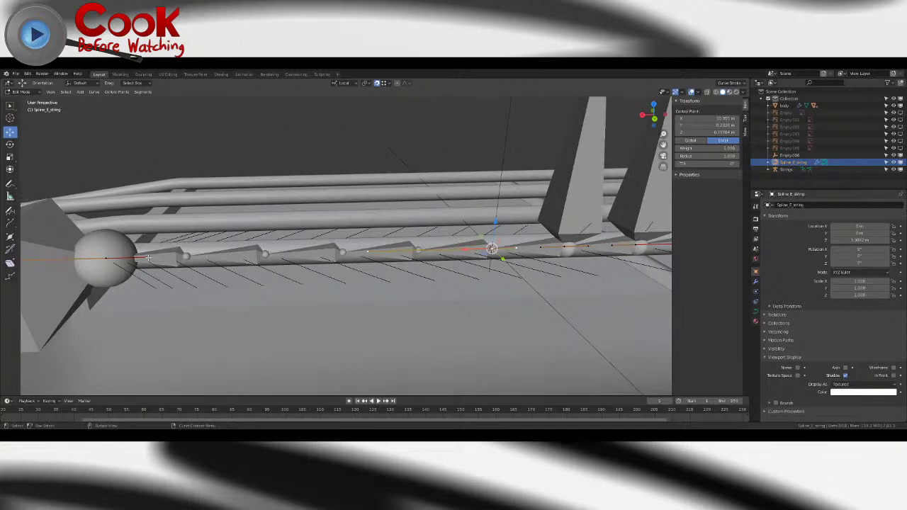
# - Set the E string's curve handle beside the Holder_Top bone to Vector, on the side facing the new control point
pyautogui.click(148, 258)
pyautogui.click(95, 93)
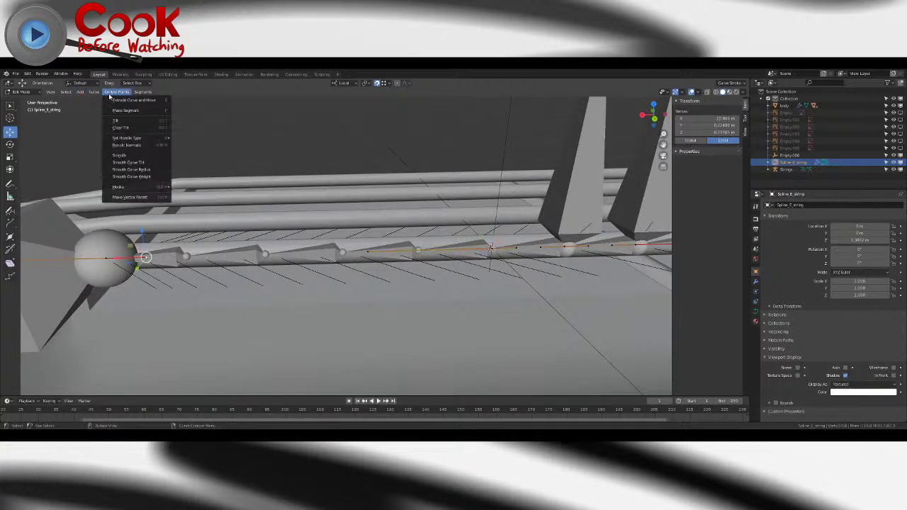
pyautogui.moveTo(117, 93)
pyautogui.moveTo(139, 140)
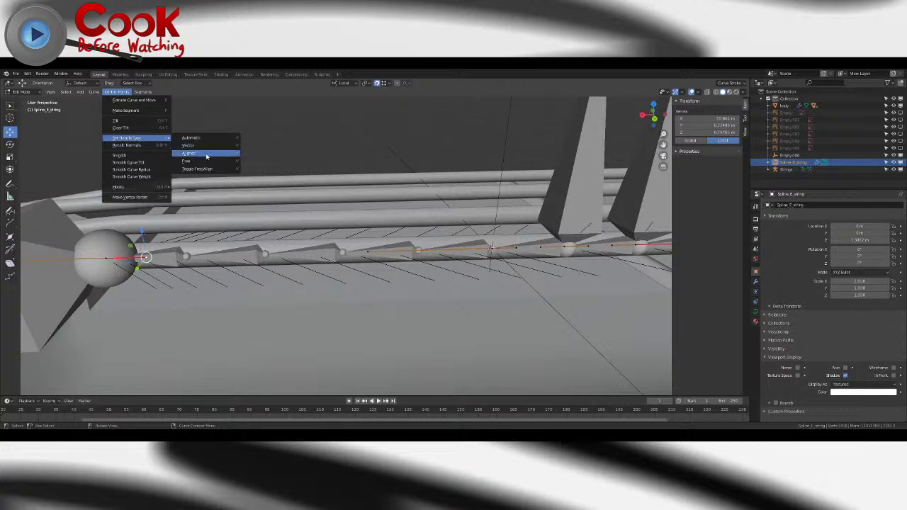
pyautogui.click(197, 143)
pyautogui.moveTo(336, 249)
pyautogui.mouseDown(button='middle')
pyautogui.moveTo(291, 269)
pyautogui.moveTo(352, 243)
pyautogui.mouseUp(button='middle')
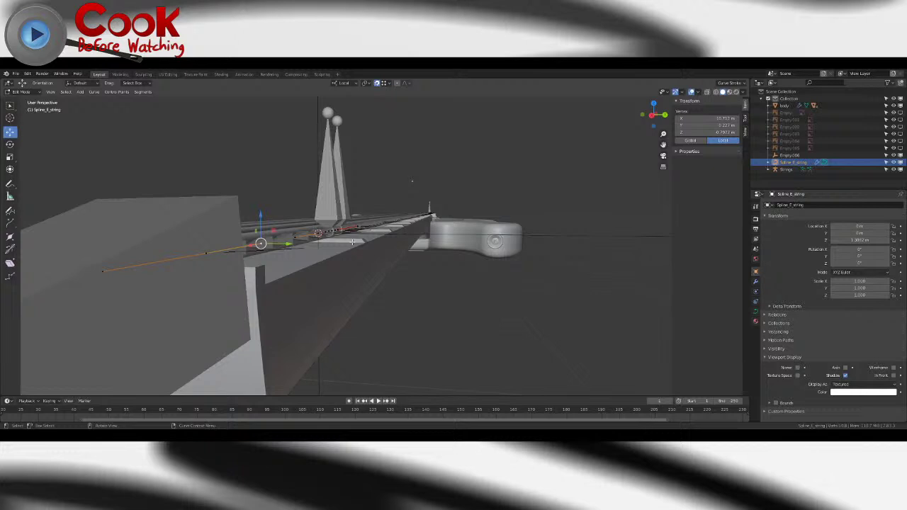
pyautogui.moveTo(347, 232); pyautogui.dragTo(385, 268, button='middle')
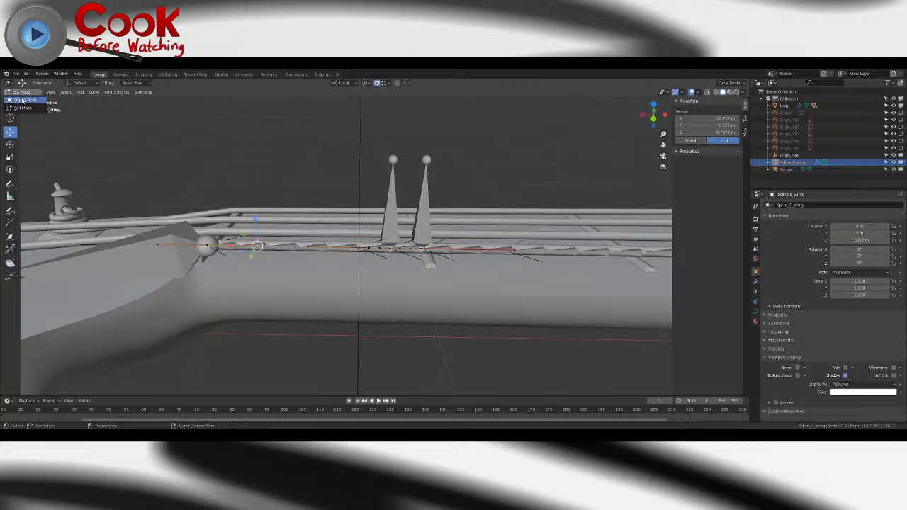
# - Open the Strings armature in Edit Mode and select the Fret_Press bone
pyautogui.press('Tab')
pyautogui.click(394, 222)
pyautogui.scroll(4, 395, 223)
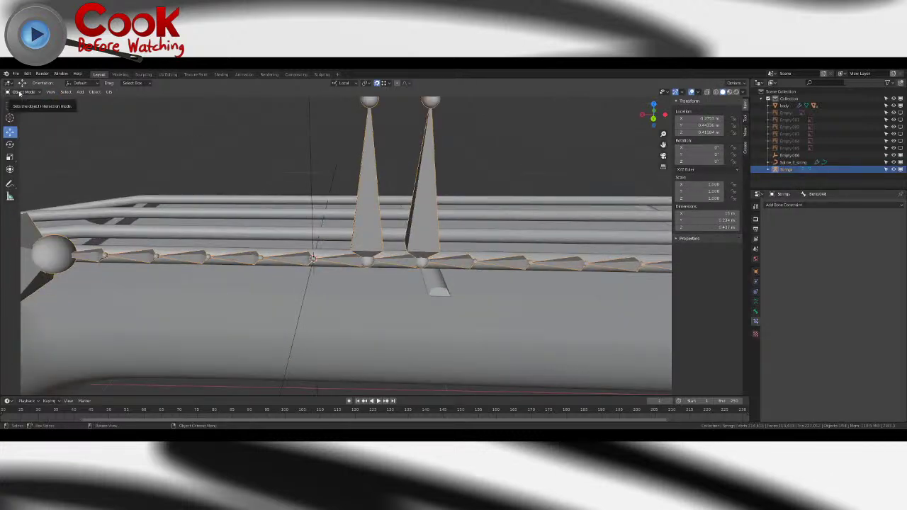
pyautogui.click(351, 243)
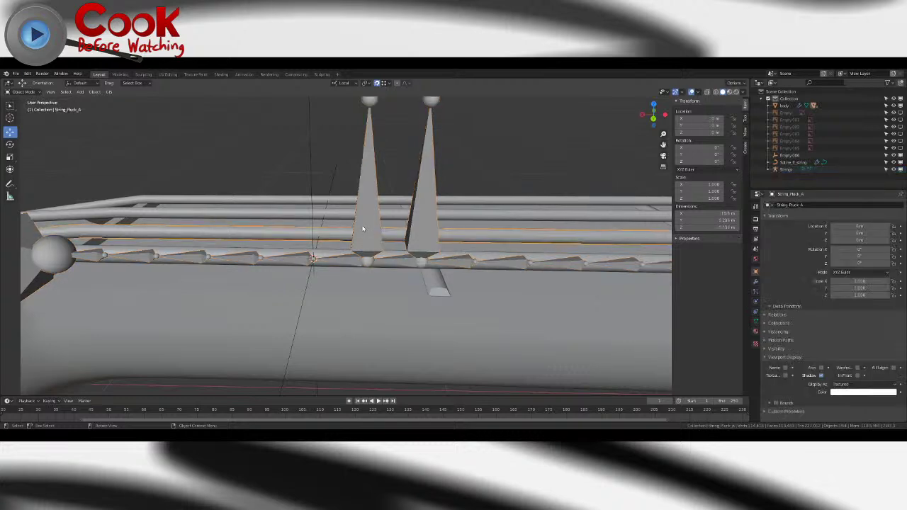
pyautogui.click(370, 238)
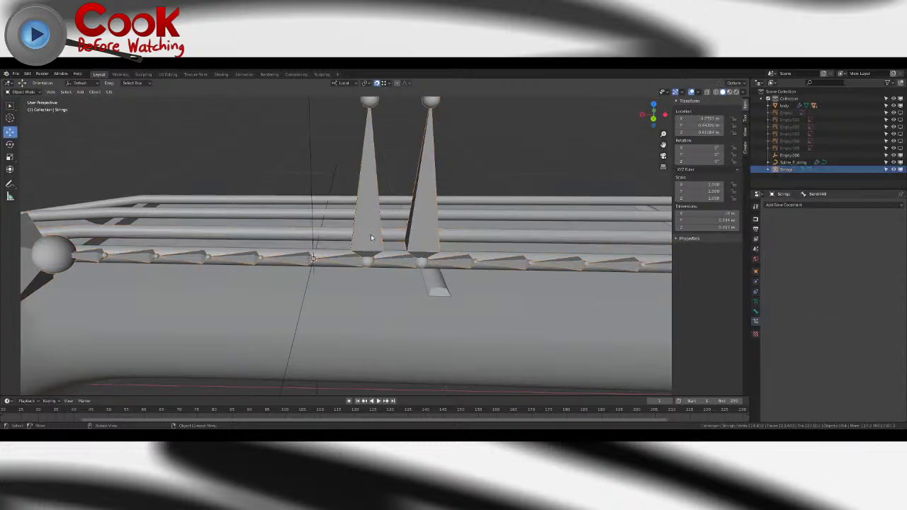
pyautogui.press('Tab')
pyautogui.click(371, 237)
# - Duplicate the Fret_Press bone and move the copy along the E string to the joint at the new control point
pyautogui.moveTo(370, 238); pyautogui.dragTo(387, 271, button='middle')
pyautogui.hotkey('shift', 'd')
pyautogui.rightClick(356, 100)
pyautogui.press('g')
pyautogui.rightClick(369, 235)
pyautogui.hotkey('shift', 'space')
pyautogui.press('g')
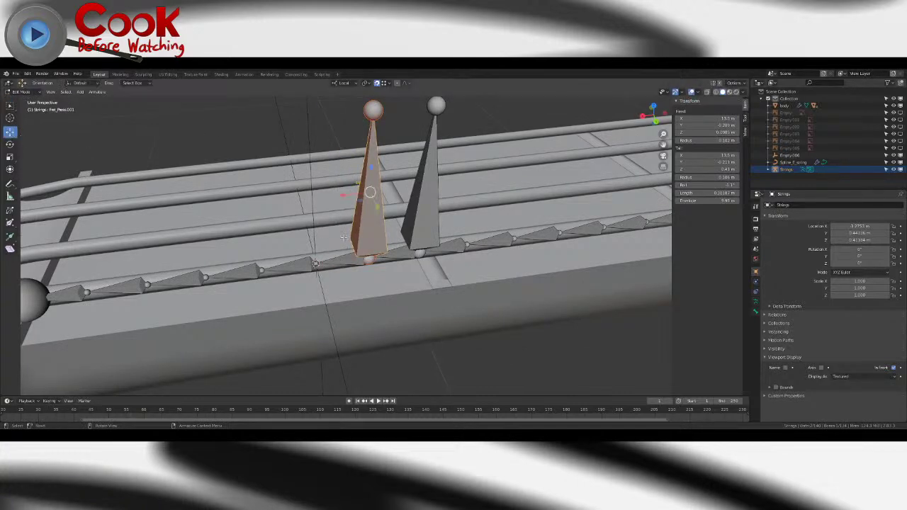
pyautogui.moveTo(370, 192); pyautogui.dragTo(301, 192)
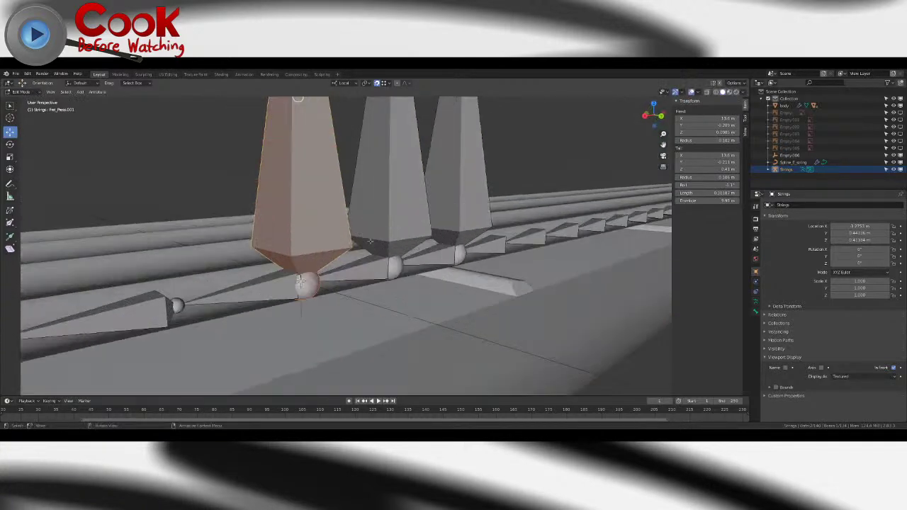
pyautogui.moveTo(370, 242); pyautogui.dragTo(368, 213, button='middle')
pyautogui.scroll(3, 434, 259)
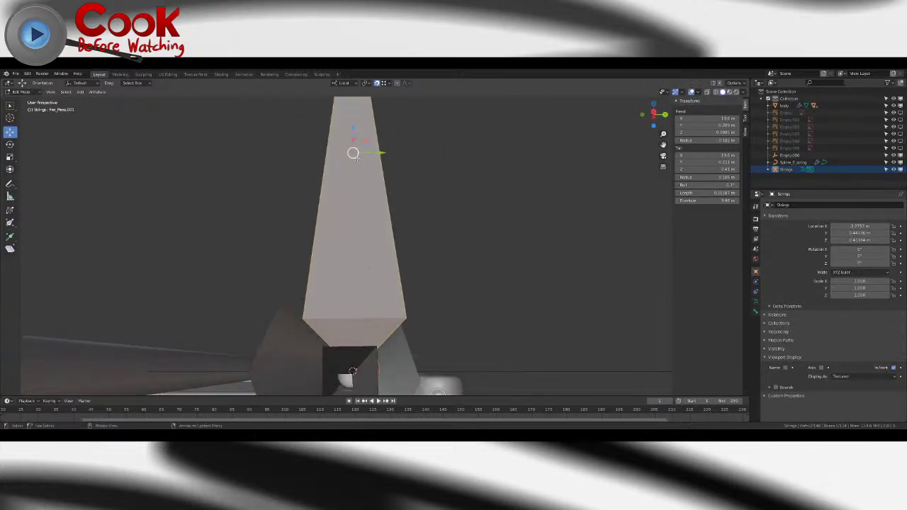
pyautogui.press('g')
pyautogui.click(355, 381)
pyautogui.moveTo(355, 381); pyautogui.dragTo(347, 284, button='middle')
pyautogui.hotkey('ctrl', 'z')
# - Snap the base of the duplicated bone onto the joint at the new control point
pyautogui.press('g')
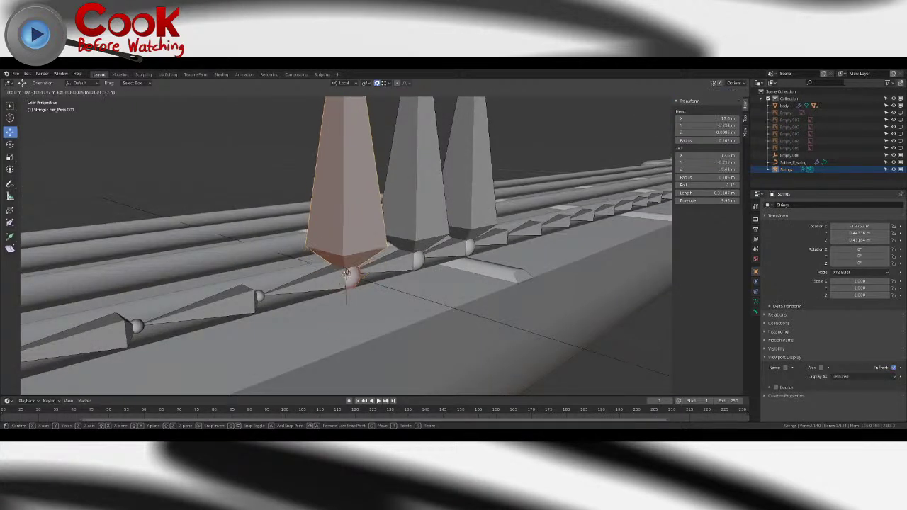
pyautogui.click(345, 282)
pyautogui.press('KP_Decimal')
pyautogui.moveTo(368, 281); pyautogui.dragTo(342, 287, button='middle')
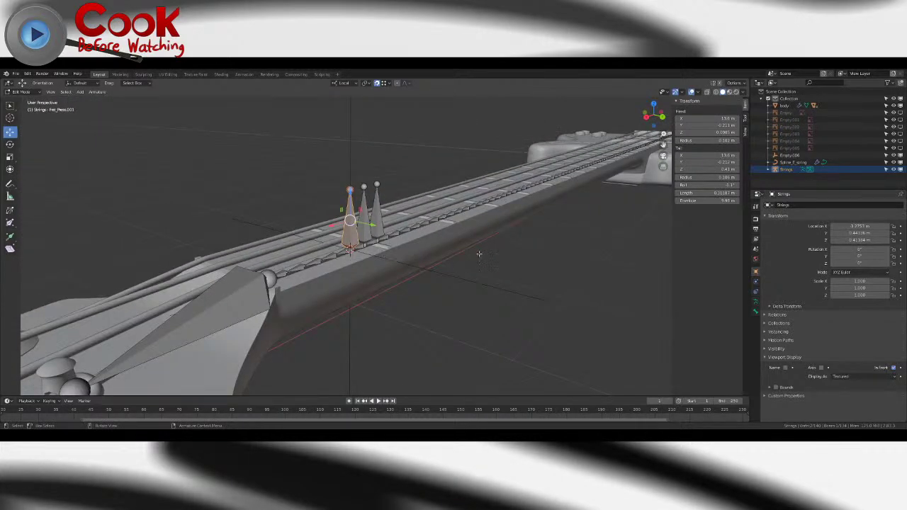
pyautogui.scroll(5, 403, 296)
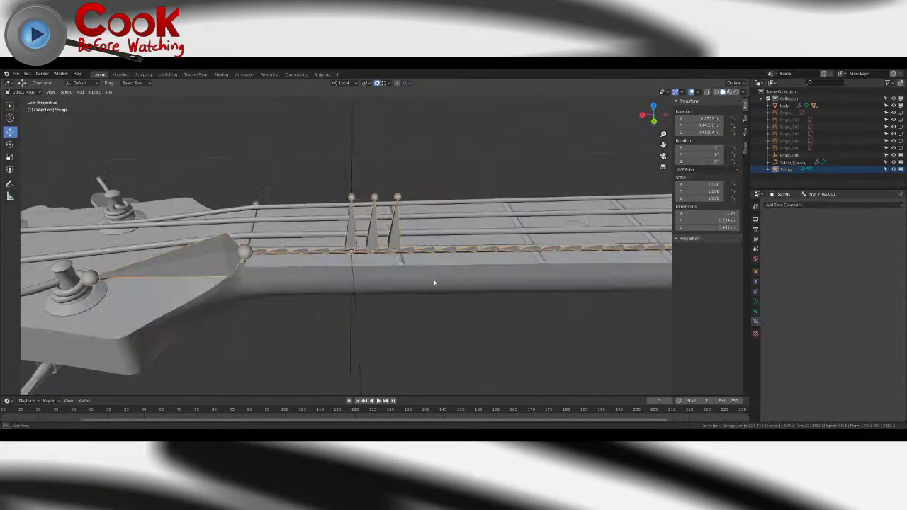
# - Rename the duplicated bone Fret_Top and return the Strings armature to Object Mode
pyautogui.press('Tab')
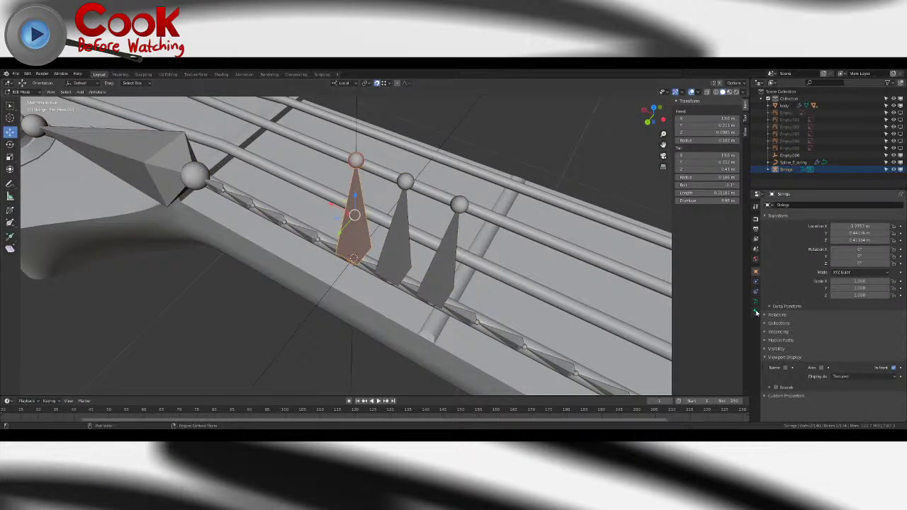
pyautogui.click(754, 312)
pyautogui.click(808, 207)
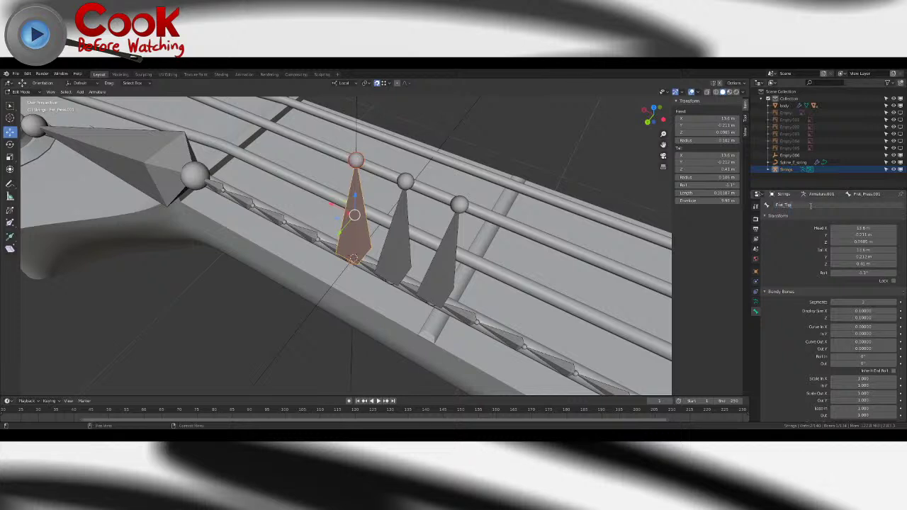
pyautogui.press('Return')
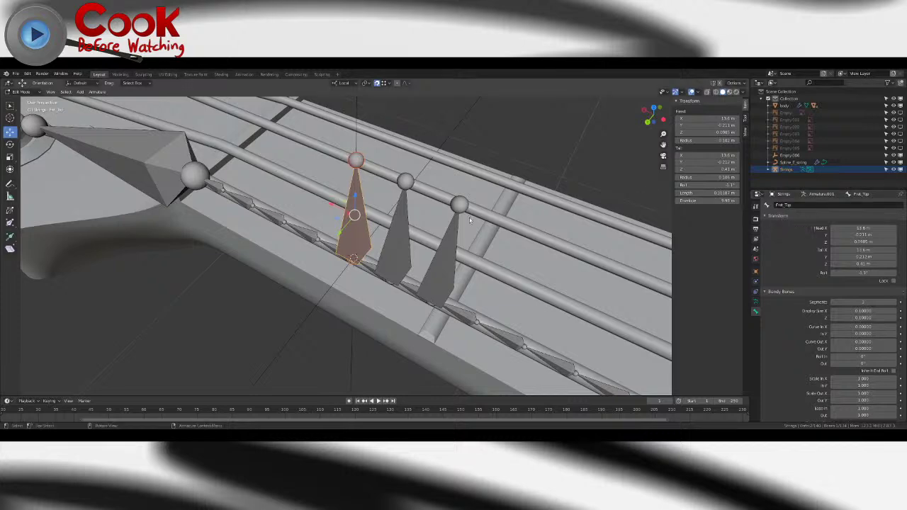
pyautogui.click(381, 256)
pyautogui.click(29, 92)
pyautogui.click(28, 100)
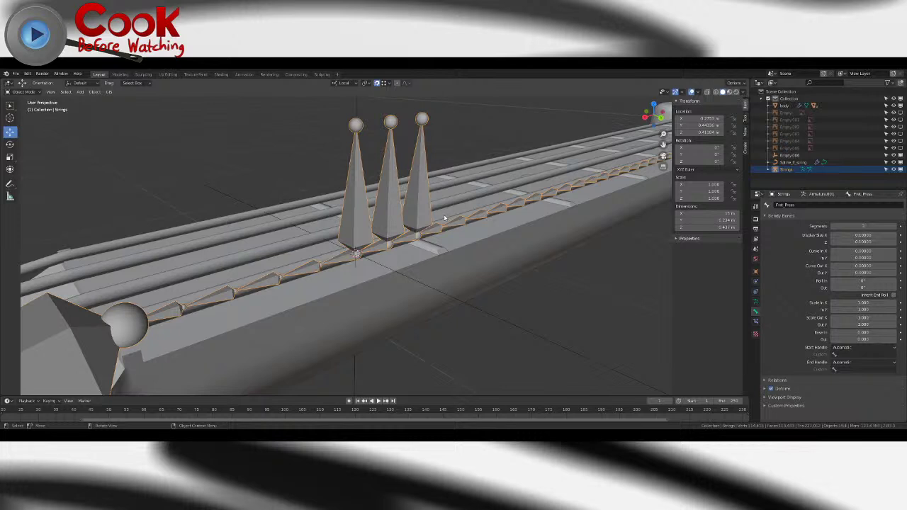
pyautogui.moveTo(390, 218); pyautogui.dragTo(359, 241, button='middle')
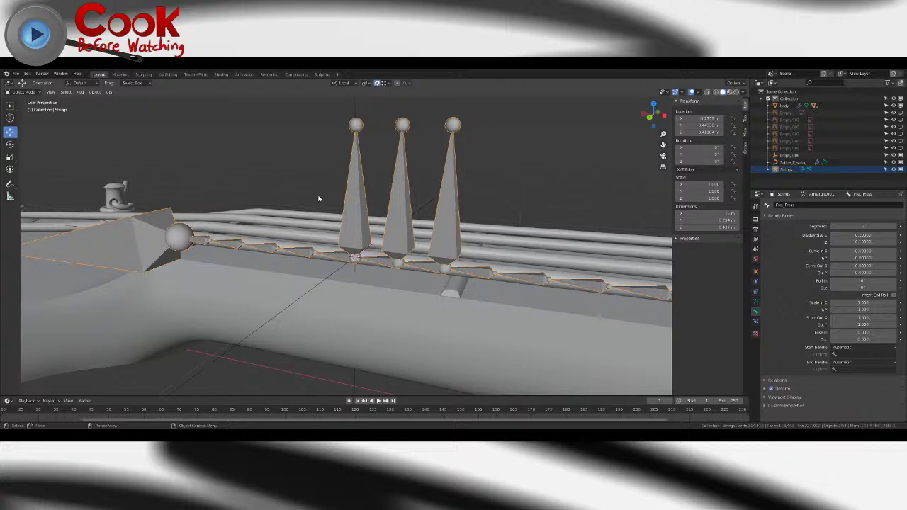
pyautogui.moveTo(340, 201); pyautogui.dragTo(358, 165, button='middle')
pyautogui.scroll(3, 338, 248)
pyautogui.scroll(-5, 341, 240)
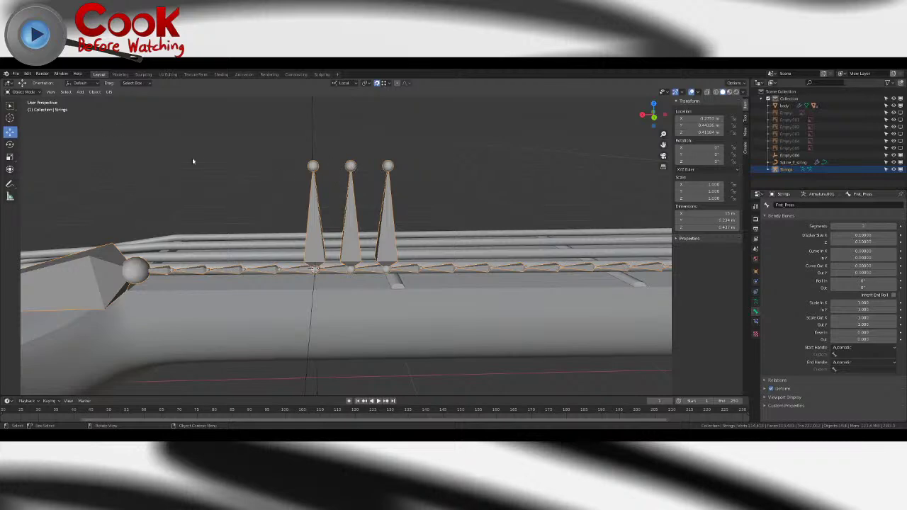
pyautogui.scroll(-4, 305, 238)
pyautogui.moveTo(309, 244); pyautogui.dragTo(386, 281, button='middle')
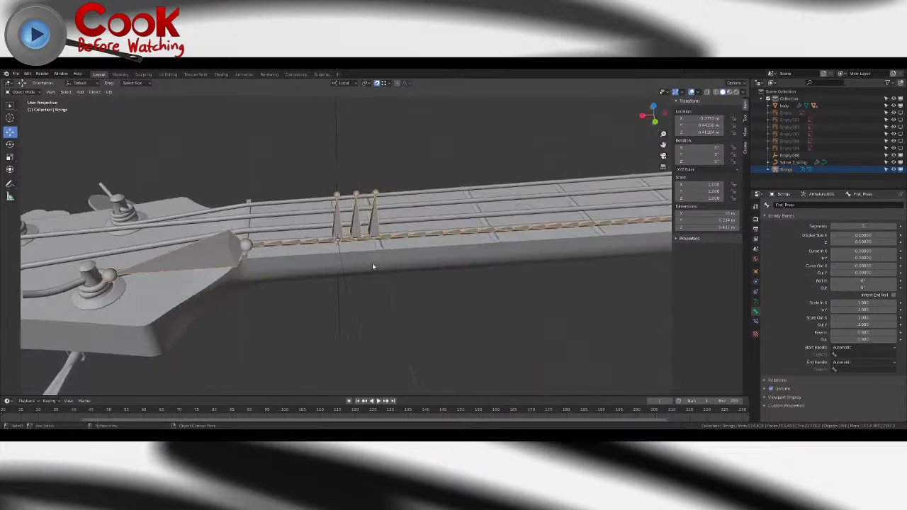
pyautogui.scroll(4, 386, 281)
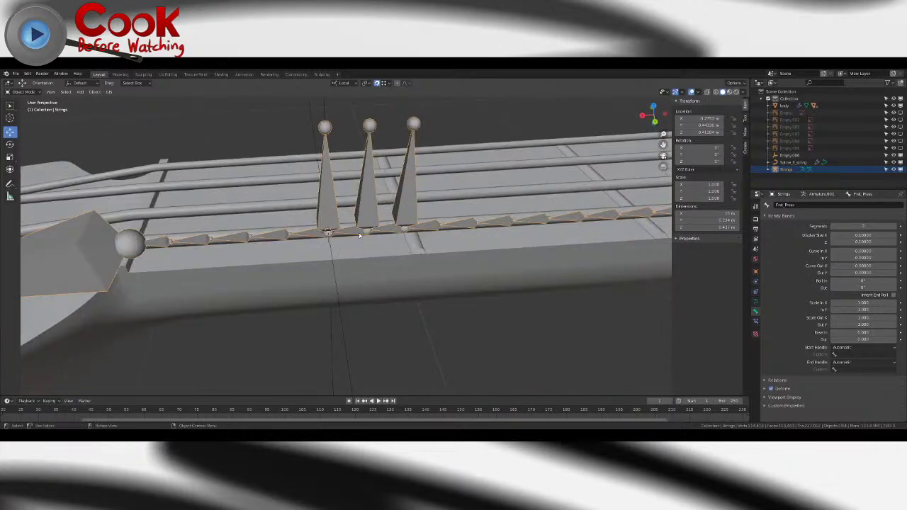
# - Make Fret_Top the active bone of the Strings armature in Pose Mode and return to Object Mode
pyautogui.click(793, 162)
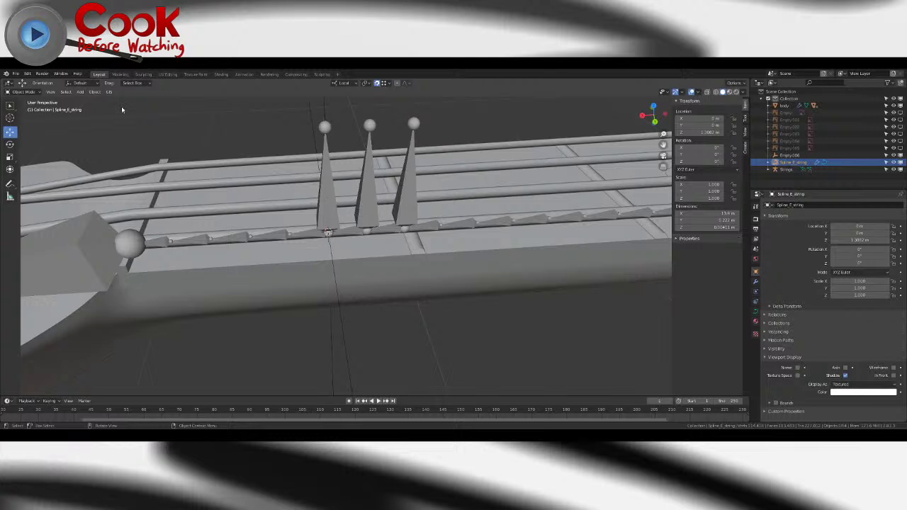
pyautogui.click(327, 194)
pyautogui.click(32, 92)
pyautogui.click(27, 116)
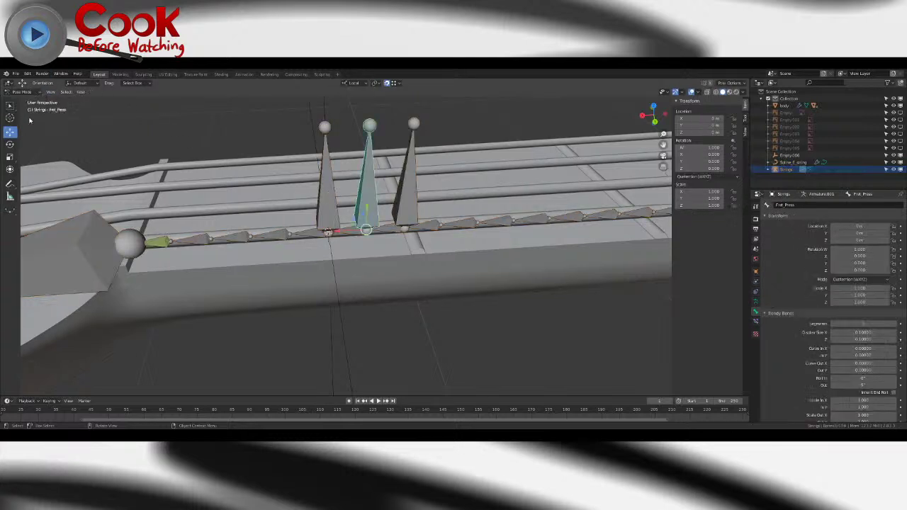
pyautogui.click(329, 204)
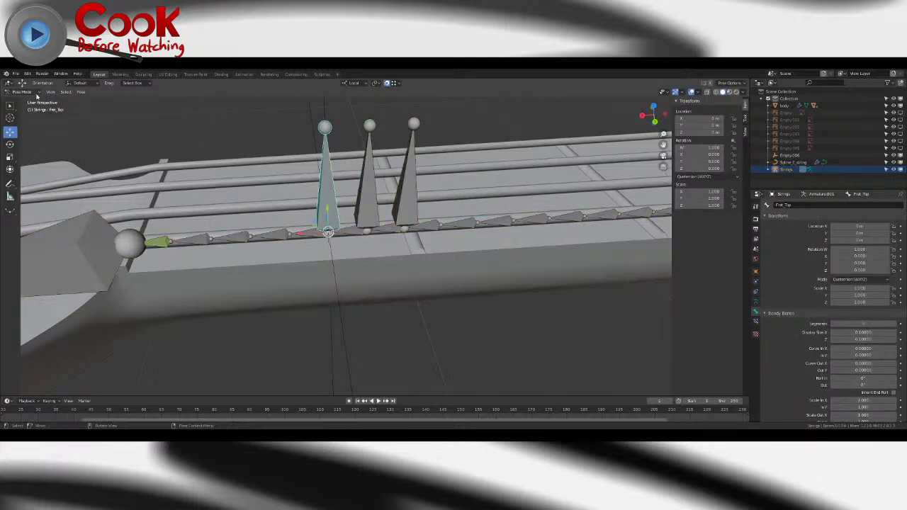
pyautogui.click(23, 95)
pyautogui.click(32, 105)
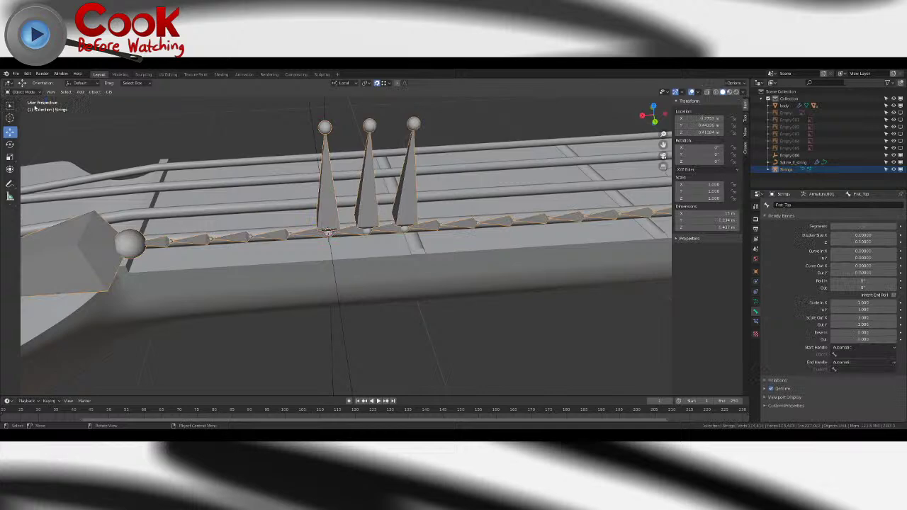
# - Hook the Spline_E_string control point at the base of Fret_Top to the Strings armature's Fret_Top bone
pyautogui.click(793, 163)
pyautogui.press('Tab')
pyautogui.scroll(3, 333, 233)
pyautogui.click(315, 222)
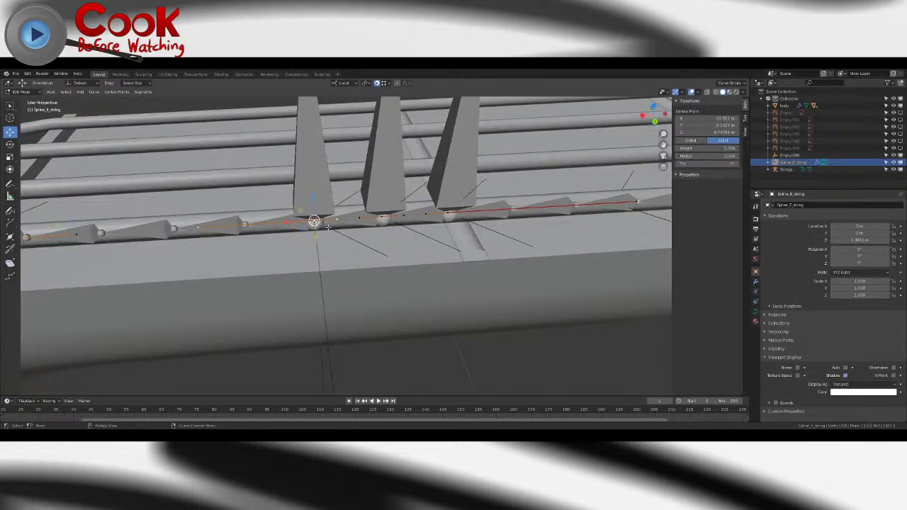
pyautogui.keyDown('ctrl'); pyautogui.click(783, 171); pyautogui.keyUp('ctrl')
pyautogui.press('a')
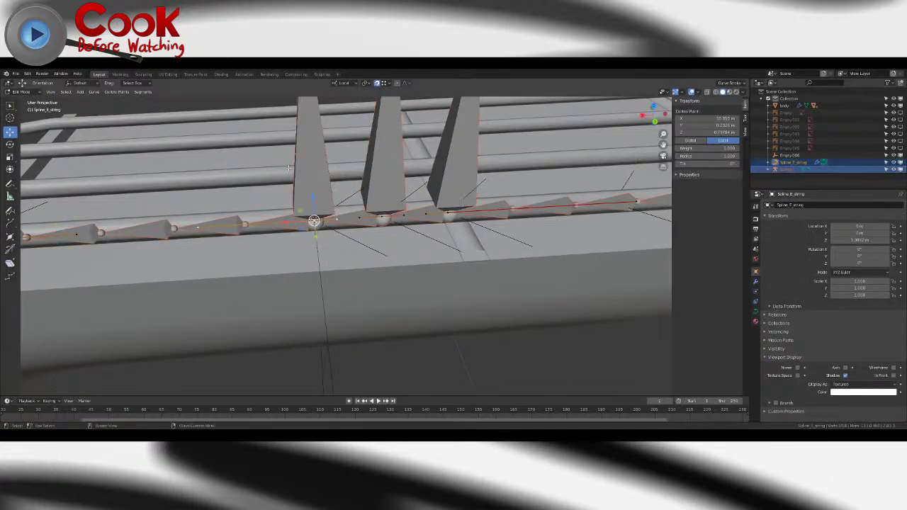
pyautogui.click(117, 93)
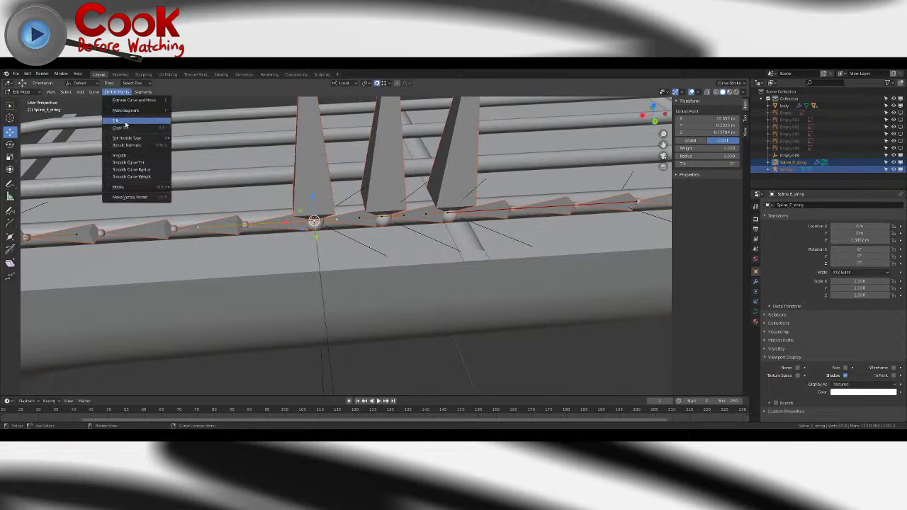
pyautogui.click(183, 184)
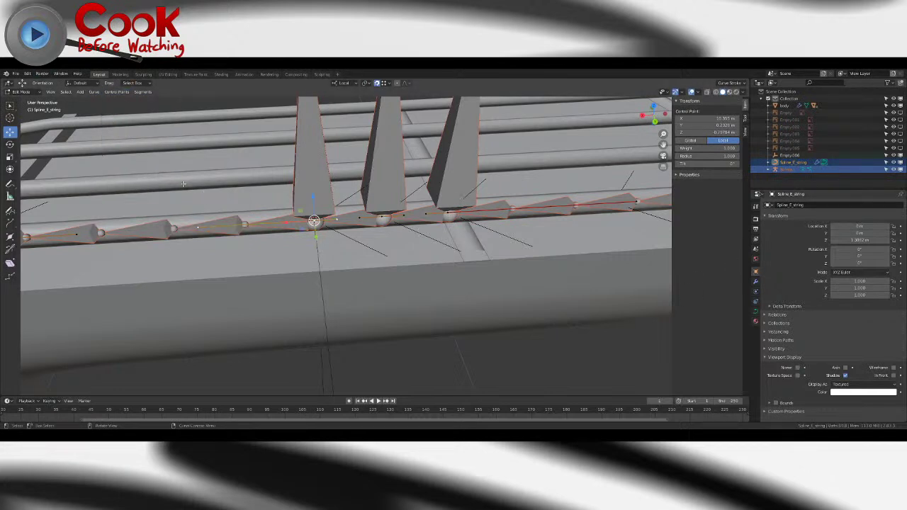
pyautogui.click(117, 92)
pyautogui.moveTo(141, 187)
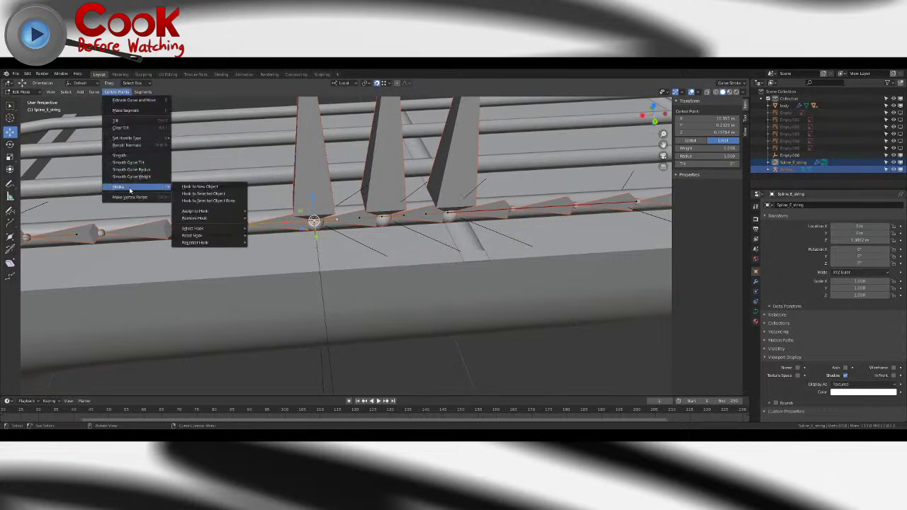
pyautogui.click(216, 201)
# - Test the new hook by moving the Fret_Top bone in Pose Mode, and undo the move
pyautogui.click(32, 92)
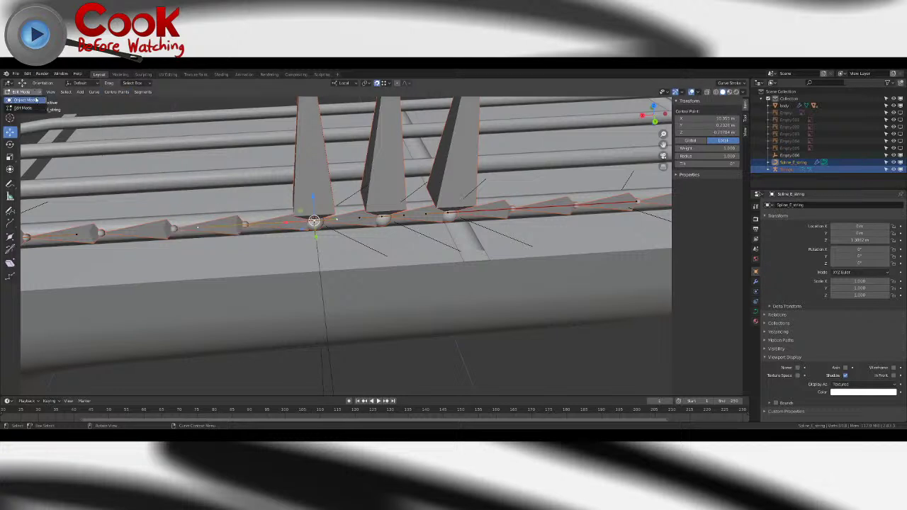
pyautogui.click(27, 100)
pyautogui.click(305, 169)
pyautogui.click(30, 92)
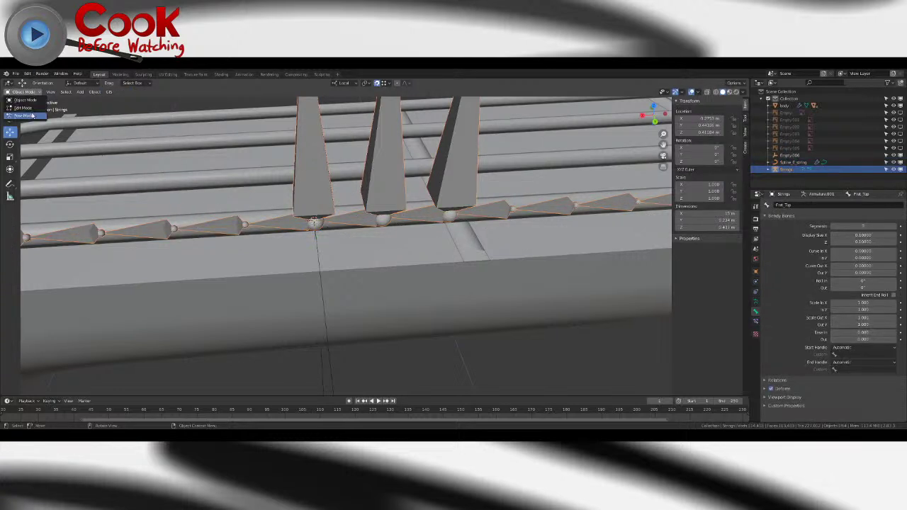
pyautogui.click(33, 115)
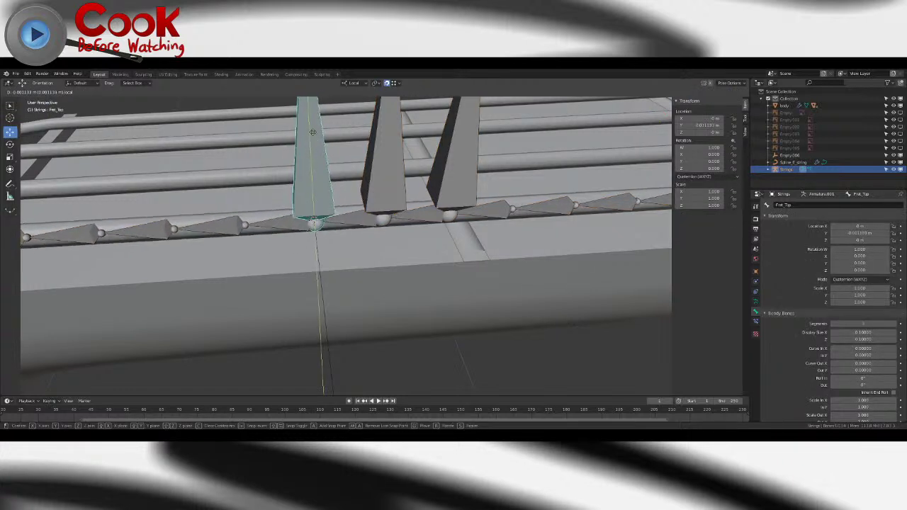
pyautogui.click(387, 81)
pyautogui.moveTo(312, 199); pyautogui.dragTo(347, 154)
pyautogui.hotkey('ctrl', 'z')
# - Test how the E string follows the Fret_Press bone by moving it, and undo the moves
pyautogui.moveTo(357, 168); pyautogui.dragTo(393, 170, button='middle')
pyautogui.click(381, 185)
pyautogui.moveTo(385, 217); pyautogui.dragTo(426, 196)
pyautogui.hotkey('ctrl', 'z')
pyautogui.moveTo(369, 204); pyautogui.dragTo(366, 219)
pyautogui.moveTo(369, 218); pyautogui.dragTo(331, 163, button='middle')
pyautogui.hotkey('ctrl', 'z')
# - Try pulling the String_Pluck bone sideways away from the E string near the pickups, and undo the move
pyautogui.scroll(-4, 469, 182)
pyautogui.scroll(-6, 495, 291)
pyautogui.scroll(6, 326, 158)
pyautogui.scroll(-3, 328, 157)
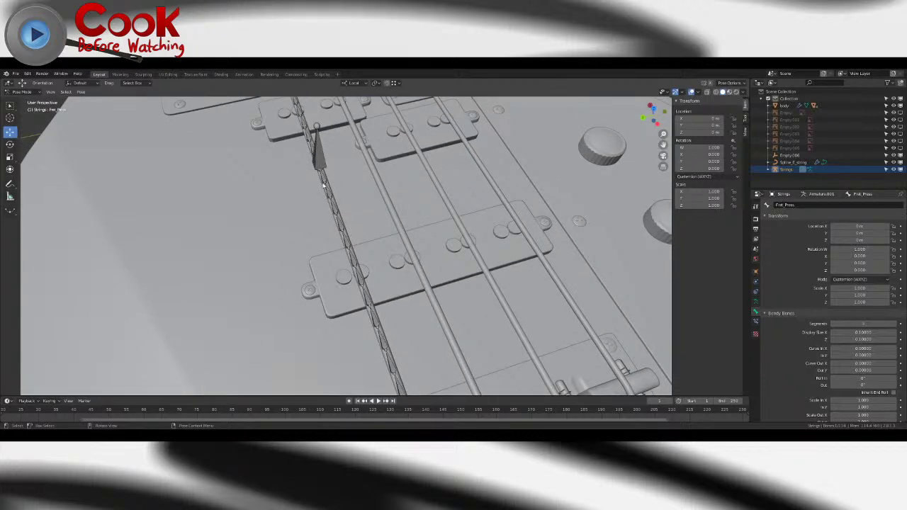
pyautogui.click(323, 172)
pyautogui.press('g')
pyautogui.moveTo(125, 183); pyautogui.dragTo(90, 188)
pyautogui.moveTo(140, 196); pyautogui.dragTo(322, 197, button='middle')
pyautogui.scroll(5, 345, 198)
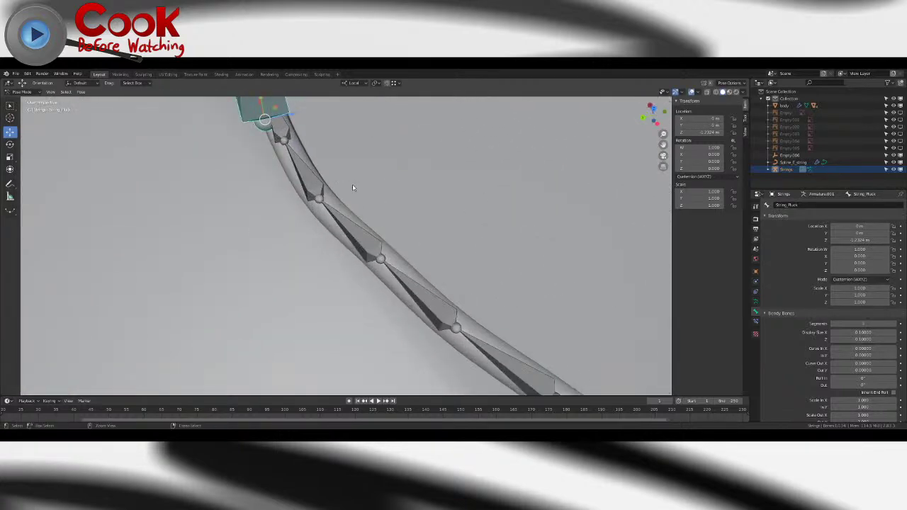
pyautogui.hotkey('ctrl', 'z')
pyautogui.scroll(-12, 357, 180)
pyautogui.keyDown('shift'); pyautogui.moveTo(465, 176); pyautogui.dragTo(444, 178, button='middle'); pyautogui.keyUp('shift')
pyautogui.scroll(4, 433, 180)
pyautogui.keyDown('shift'); pyautogui.moveTo(509, 190); pyautogui.dragTo(444, 195, button='middle'); pyautogui.keyUp('shift')
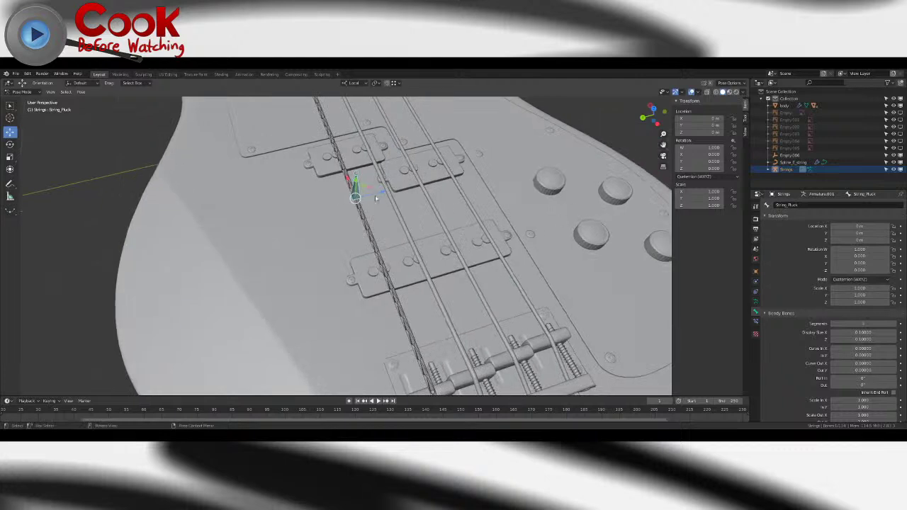
# - Set the active spline's Resolution U of Spline_E_string to 10 in the curve data
pyautogui.click(359, 215)
pyautogui.click(794, 164)
pyautogui.click(29, 92)
pyautogui.click(30, 100)
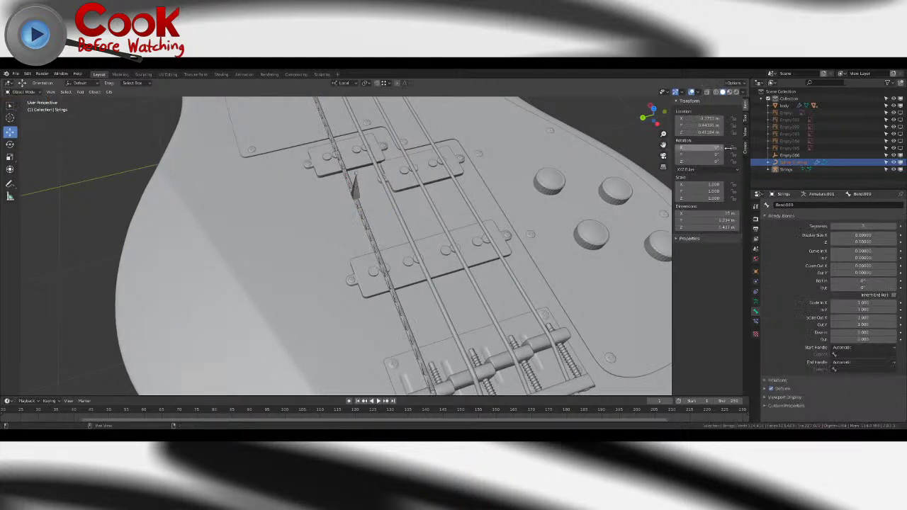
pyautogui.click(788, 162)
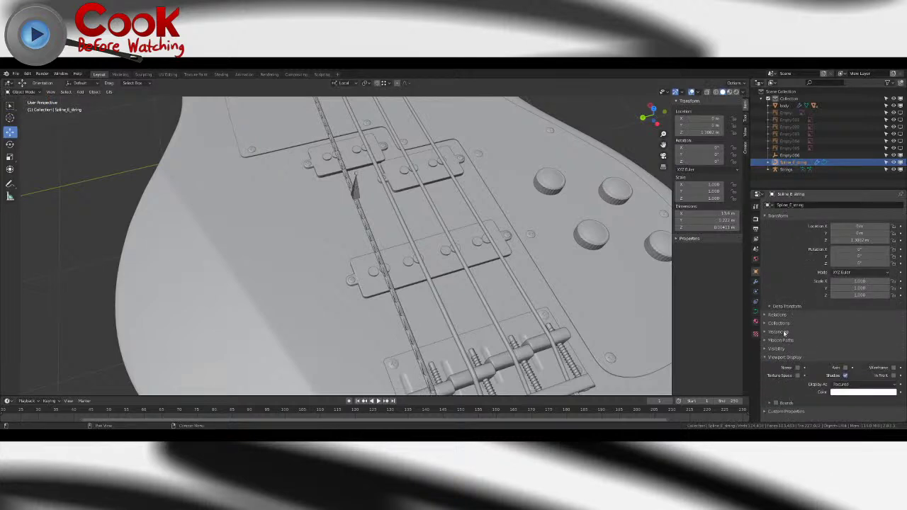
pyautogui.click(756, 310)
pyautogui.scroll(-5, 789, 343)
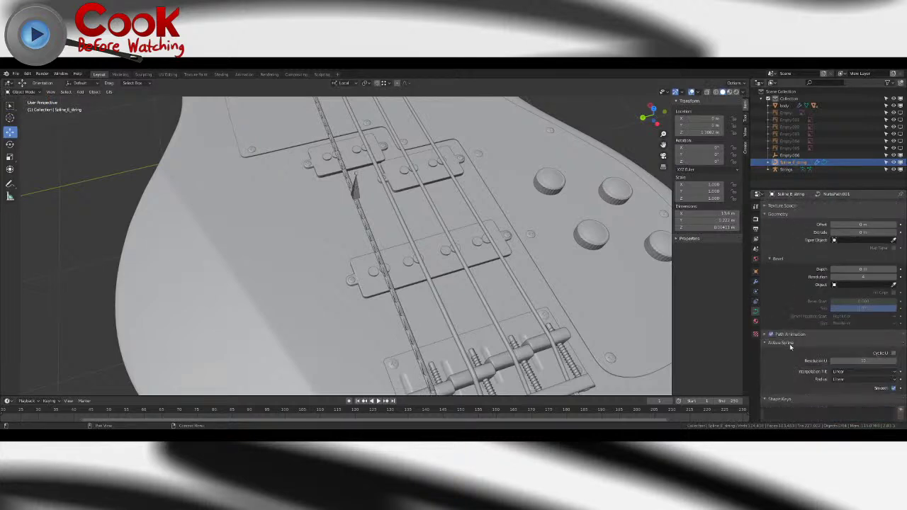
pyautogui.click(864, 361)
pyautogui.write('10')
pyautogui.press('Return')
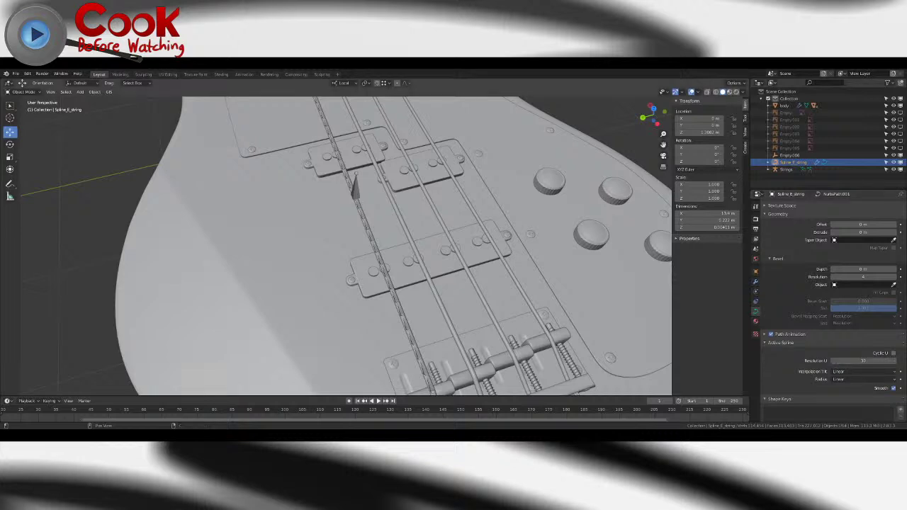
# - Test the string's bend by pulling the String_Pluck bone sideways in Pose Mode, and undo it
pyautogui.click(354, 196)
pyautogui.click(19, 93)
pyautogui.click(21, 112)
pyautogui.click(362, 192)
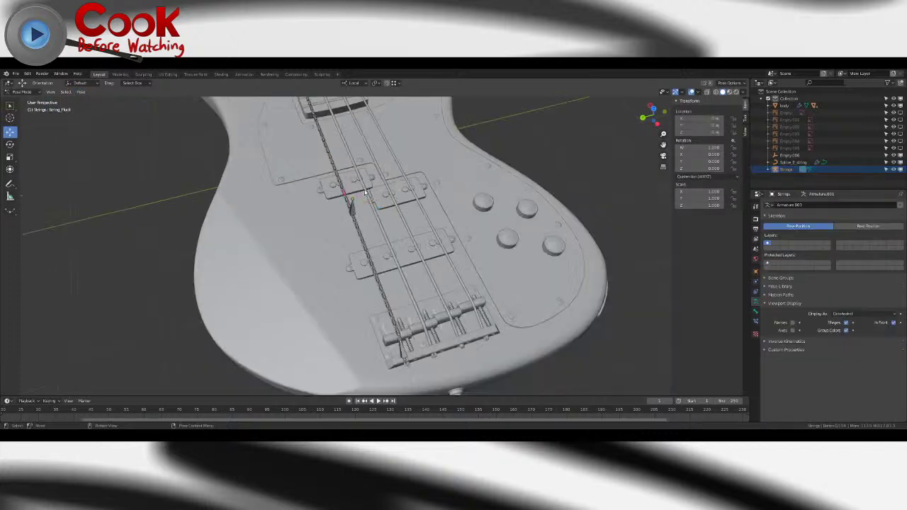
pyautogui.moveTo(350, 210); pyautogui.dragTo(347, 211, button='middle')
pyautogui.keyDown('shift'); pyautogui.moveTo(345, 193); pyautogui.dragTo(350, 199, button='middle'); pyautogui.keyUp('shift')
pyautogui.moveTo(344, 188); pyautogui.dragTo(428, 195)
pyautogui.scroll(10, 449, 202)
pyautogui.scroll(-4, 449, 202)
pyautogui.keyDown('shift'); pyautogui.moveTo(449, 203); pyautogui.dragTo(464, 247, button='middle'); pyautogui.keyUp('shift')
pyautogui.hotkey('ctrl', 'z')
# - Return to Object Mode and delete Empty.006 beside the fret control bones
pyautogui.scroll(-10, 407, 252)
pyautogui.scroll(4, 302, 201)
pyautogui.keyDown('shift'); pyautogui.moveTo(191, 154); pyautogui.dragTo(347, 202, button='middle'); pyautogui.keyUp('shift')
pyautogui.keyDown('shift'); pyautogui.moveTo(347, 202); pyautogui.dragTo(372, 217, button='middle'); pyautogui.keyUp('shift')
pyautogui.scroll(5, 399, 225)
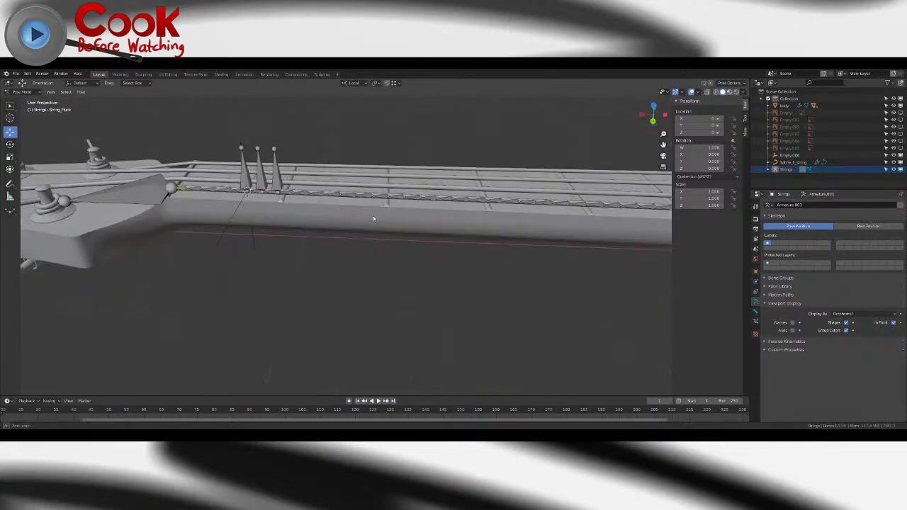
pyautogui.keyDown('shift'); pyautogui.moveTo(211, 147); pyautogui.dragTo(250, 165, button='middle'); pyautogui.keyUp('shift')
pyautogui.click(37, 92)
pyautogui.click(33, 99)
pyautogui.click(282, 138)
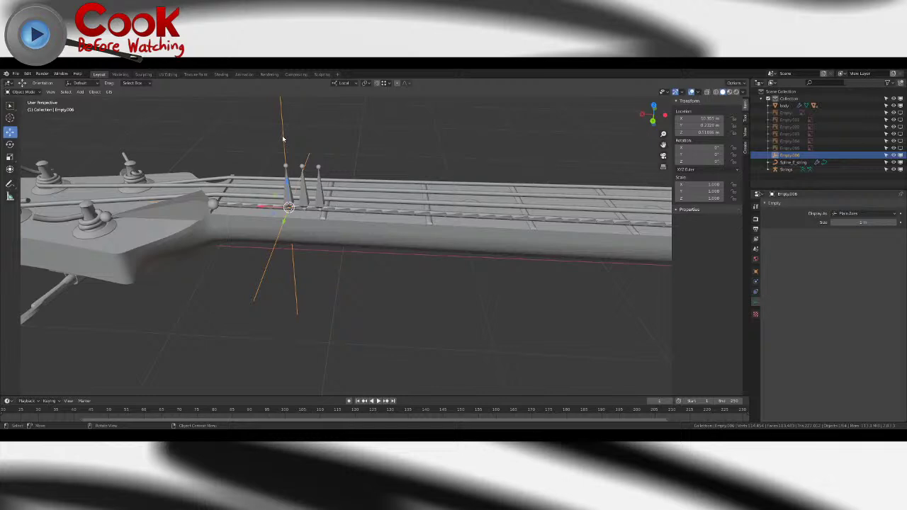
pyautogui.press('Delete')
# - Select the String_Pluck bone in Pose Mode and try pulling it far out beyond the edge of the bass body
pyautogui.moveTo(379, 204); pyautogui.dragTo(373, 273, button='middle')
pyautogui.moveTo(336, 240); pyautogui.dragTo(257, 236, button='middle')
pyautogui.scroll(-5, 305, 262)
pyautogui.scroll(-4, 257, 237)
pyautogui.keyDown('shift'); pyautogui.moveTo(439, 312); pyautogui.dragTo(318, 291, button='middle'); pyautogui.keyUp('shift')
pyautogui.scroll(2, 318, 291)
pyautogui.click(388, 282)
pyautogui.moveTo(388, 281); pyautogui.dragTo(219, 165, button='middle')
pyautogui.click(27, 92)
pyautogui.click(29, 117)
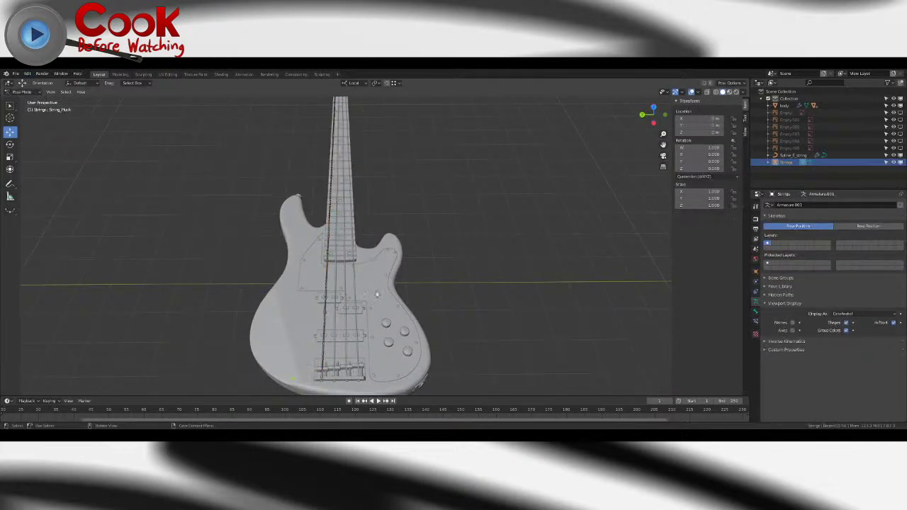
pyautogui.click(326, 313)
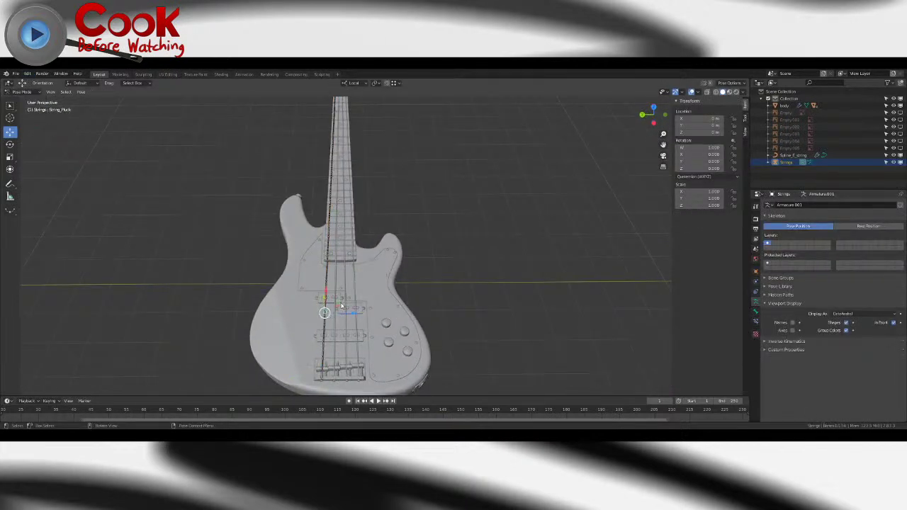
pyautogui.press('g')
pyautogui.moveTo(273, 196); pyautogui.dragTo(269, 190)
pyautogui.moveTo(268, 190); pyautogui.dragTo(388, 225, button='middle')
# - Try scaling the displaced String_Pluck bone to about 9 along X, and undo both the scale and the move
pyautogui.click(11, 159)
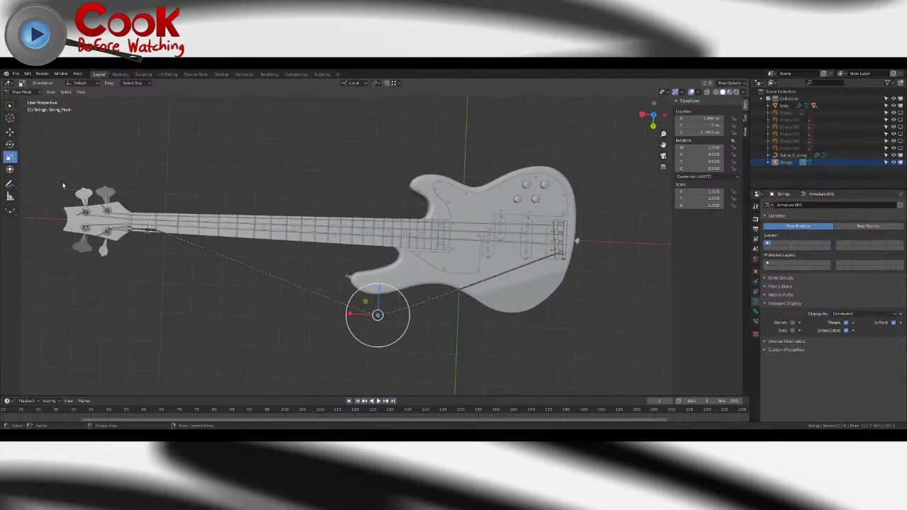
pyautogui.moveTo(350, 317); pyautogui.dragTo(519, 321)
pyautogui.moveTo(519, 321); pyautogui.dragTo(587, 275, button='middle')
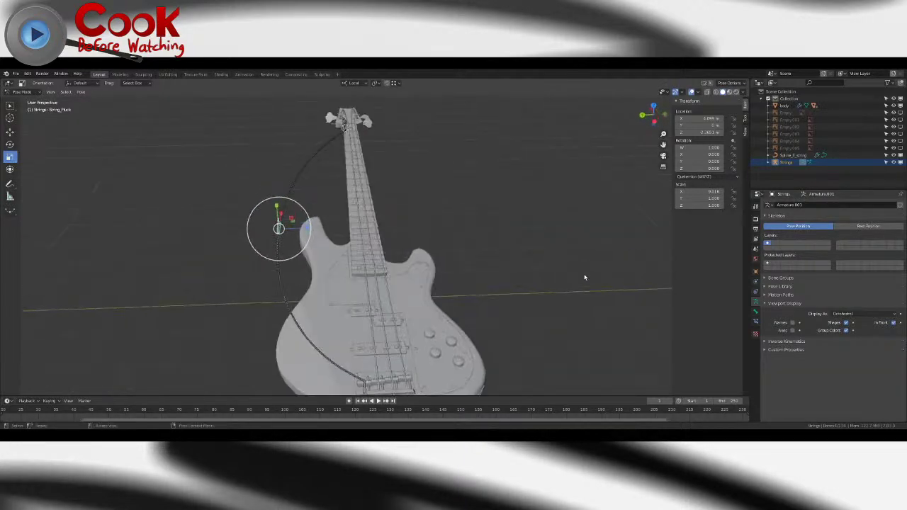
pyautogui.hotkey('ctrl', 'z')
pyautogui.hotkey('ctrl', 'z')
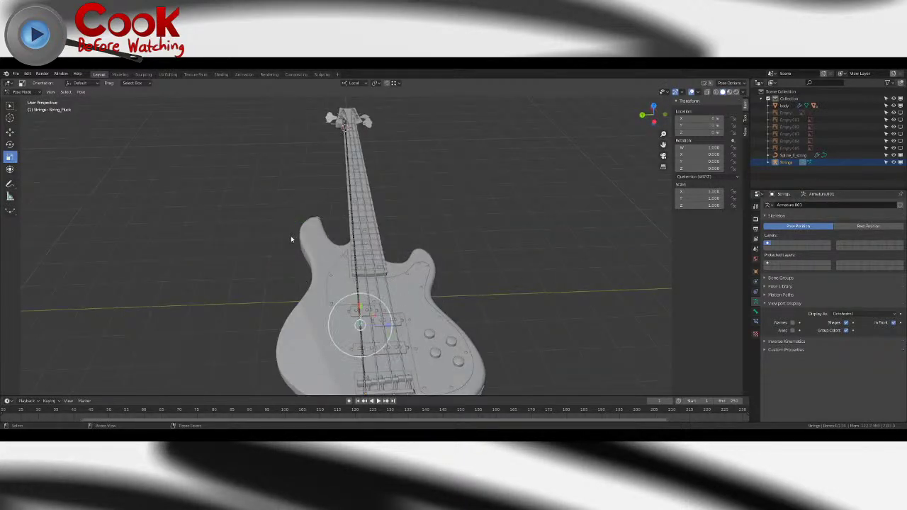
# - Try scaling String_Pluck along X in its rest position, discard the change and return to Object Mode
pyautogui.moveTo(291, 237); pyautogui.dragTo(382, 264, button='middle')
pyautogui.moveTo(476, 269); pyautogui.dragTo(390, 251)
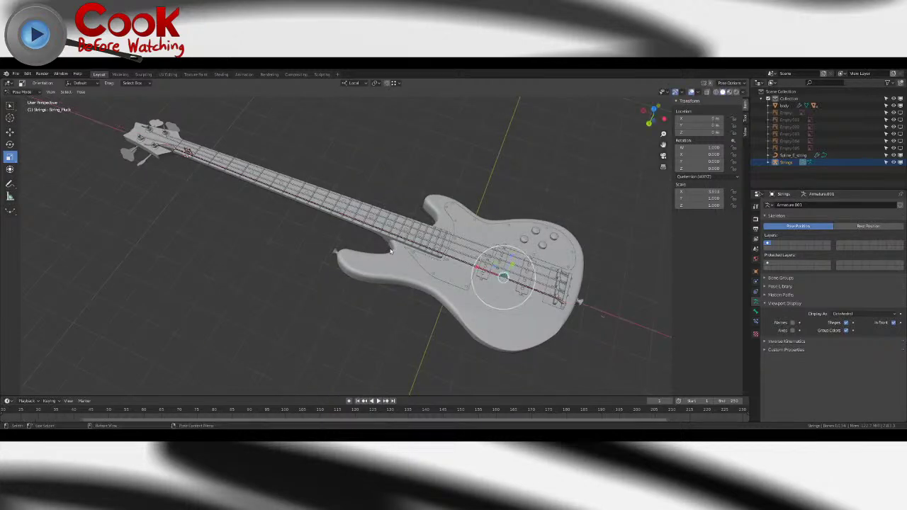
pyautogui.scroll(5, 595, 316)
pyautogui.click(22, 91)
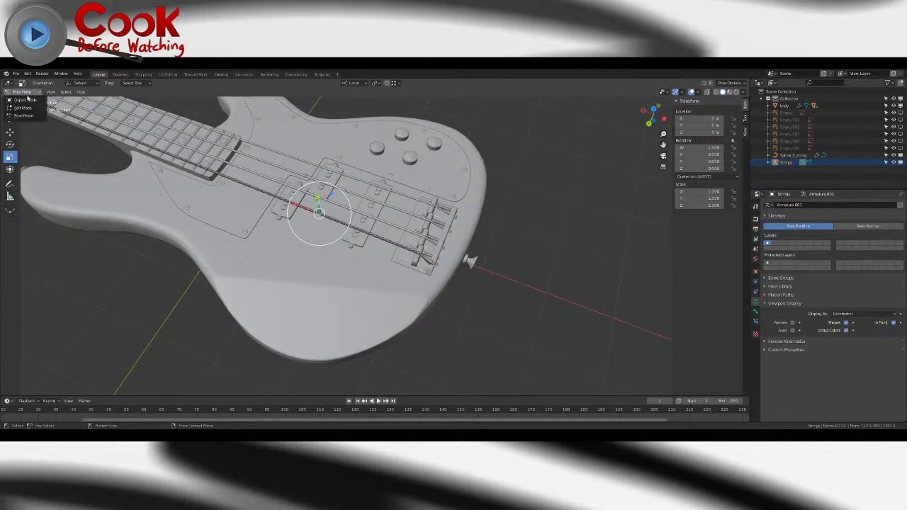
pyautogui.click(29, 102)
pyautogui.click(21, 92)
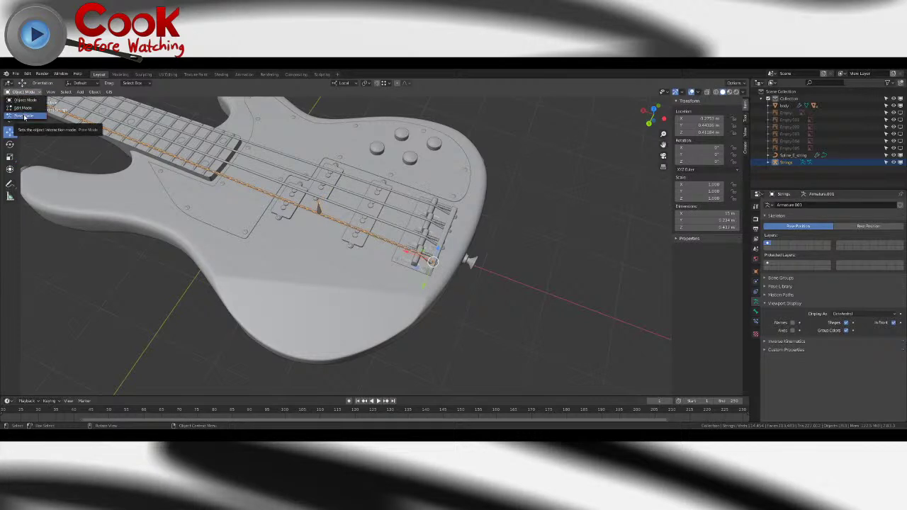
pyautogui.click(24, 101)
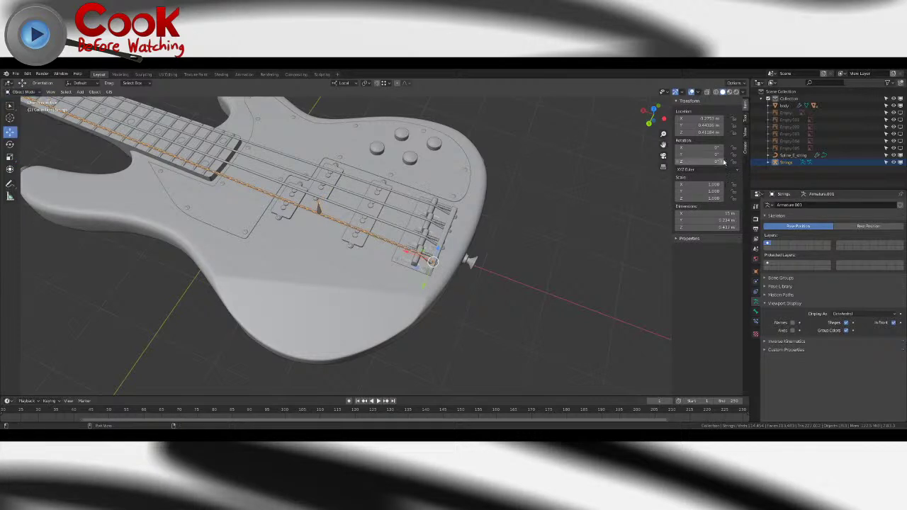
# - Try moving the Spline_E_string control point near the bridge saddle, undo the move and leave Edit Mode
pyautogui.click(786, 155)
pyautogui.press('Tab')
pyautogui.moveTo(294, 201); pyautogui.dragTo(336, 199, button='middle')
pyautogui.scroll(4, 447, 219)
pyautogui.click(454, 216)
pyautogui.keyDown('shift'); pyautogui.moveTo(454, 216); pyautogui.dragTo(401, 234, button='middle'); pyautogui.keyUp('shift')
pyautogui.scroll(2, 443, 236)
pyautogui.scroll(4, 401, 235)
pyautogui.moveTo(424, 126); pyautogui.dragTo(339, 187)
pyautogui.moveTo(340, 193); pyautogui.dragTo(330, 220, button='middle')
pyautogui.scroll(-8, 330, 220)
pyautogui.hotkey('ctrl', 'z')
pyautogui.moveTo(411, 244); pyautogui.dragTo(364, 255, button='middle')
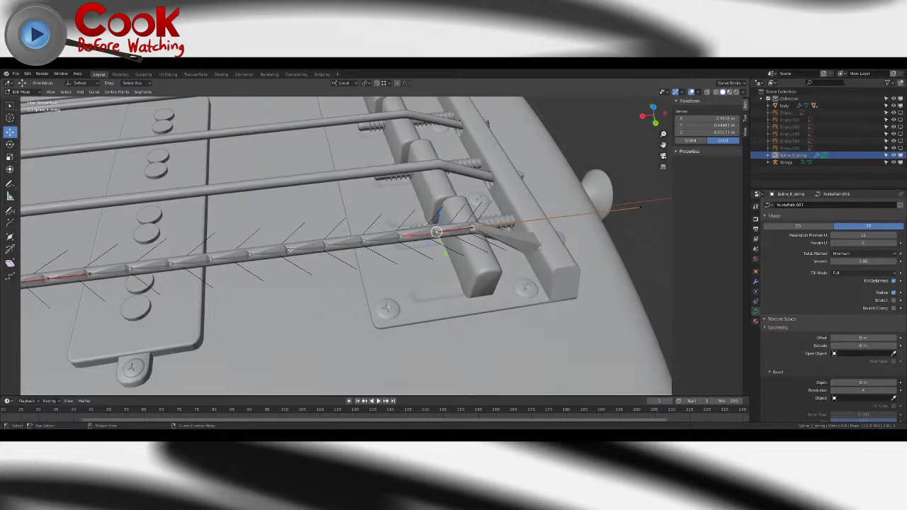
pyautogui.press('Tab')
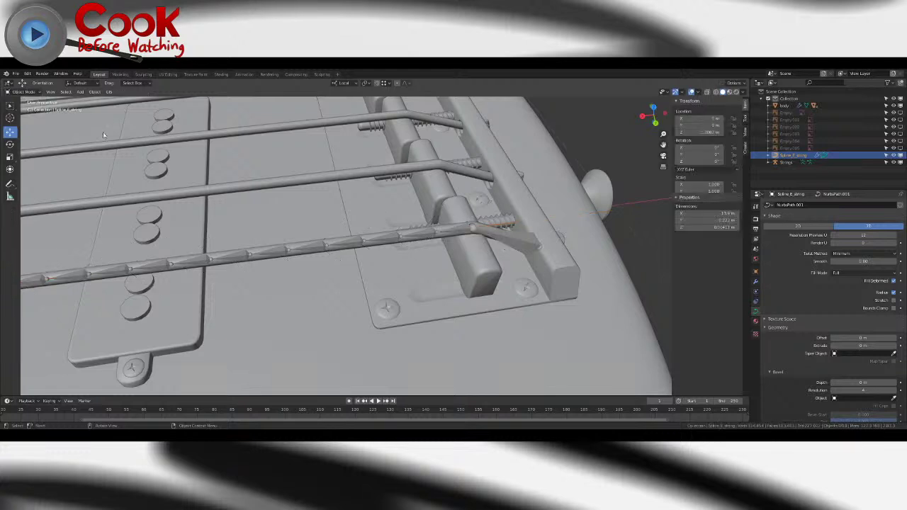
# - Snap the 3D cursor to the selected E-string bone between the rear pickup and the bridge, and return to Object Mode
pyautogui.click(327, 247)
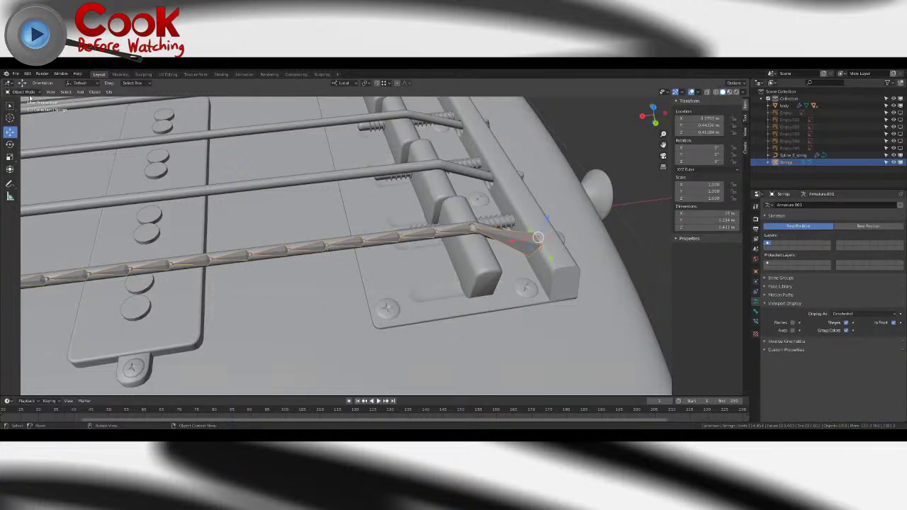
pyautogui.hotkey('ctrl', 'Tab')
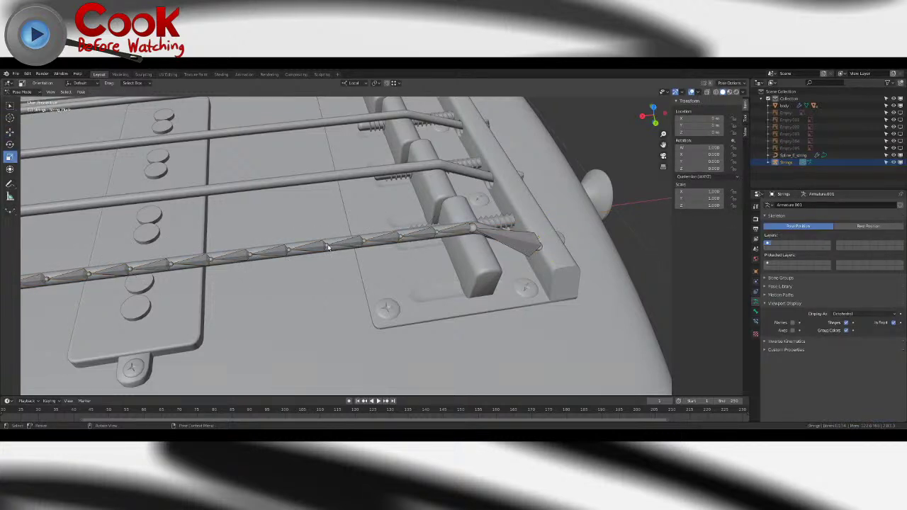
pyautogui.click(328, 247)
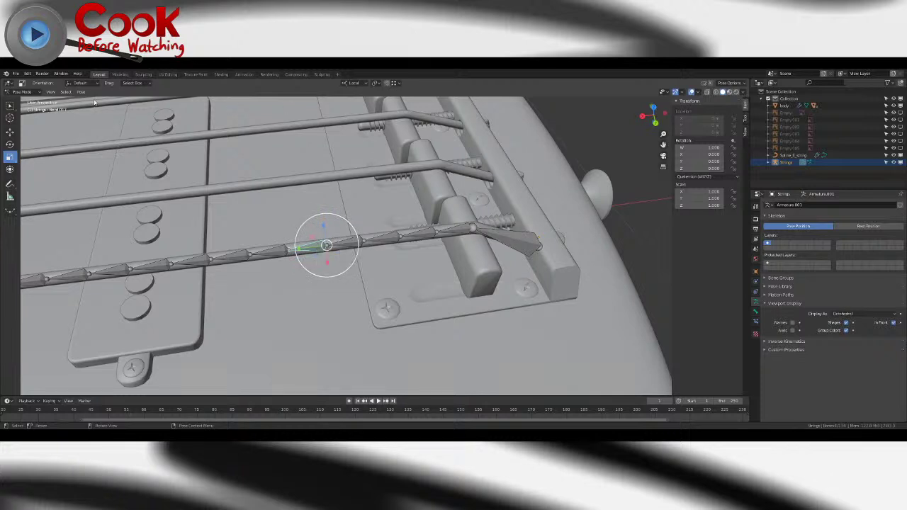
pyautogui.click(65, 92)
pyautogui.moveTo(81, 92)
pyautogui.moveTo(95, 121)
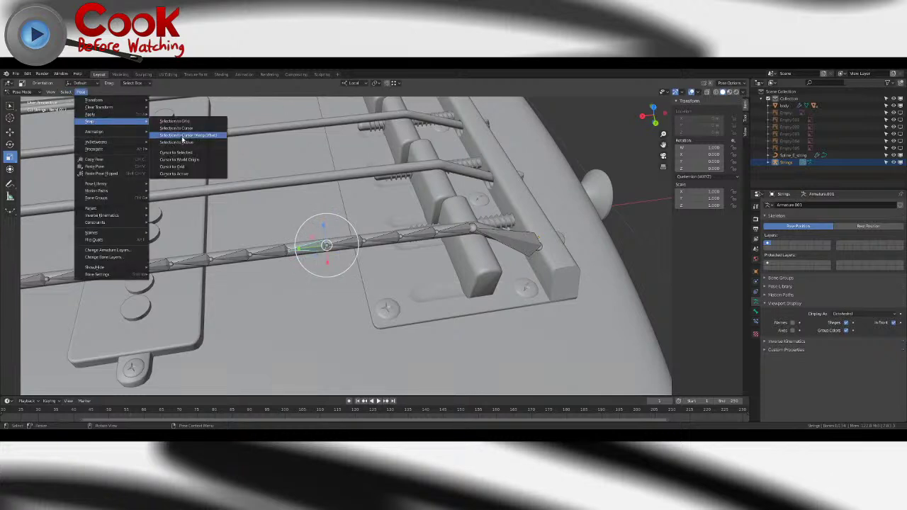
pyautogui.click(189, 155)
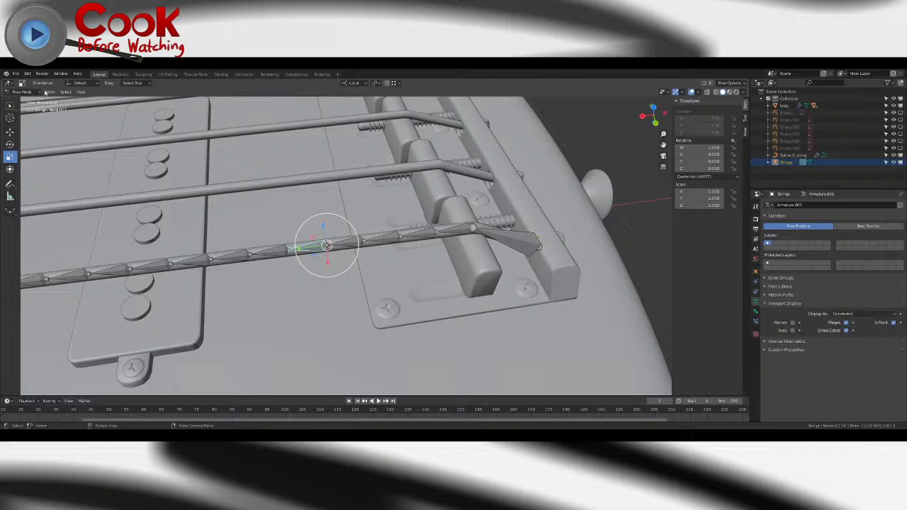
pyautogui.click(20, 93)
pyautogui.click(24, 100)
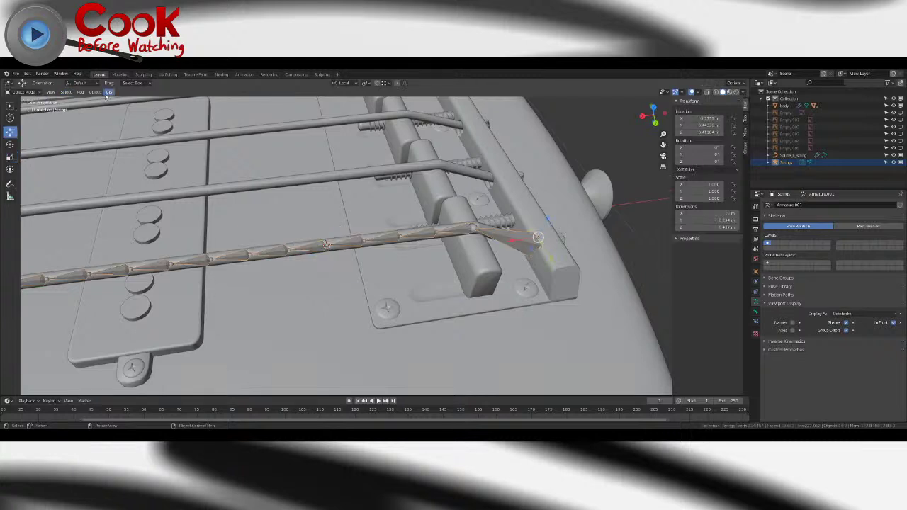
# - Add a plain-axes empty at the 3D cursor on the E string between the rear pickup and the bridge
pyautogui.click(78, 92)
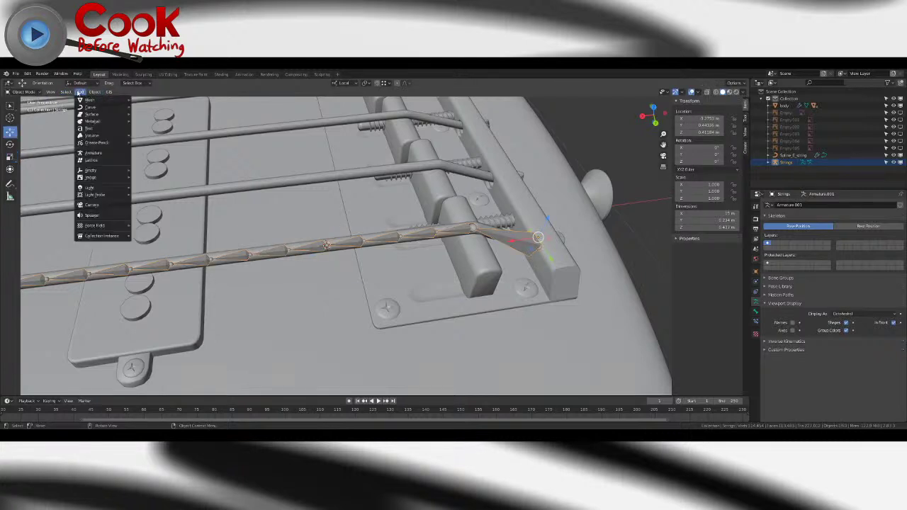
pyautogui.moveTo(99, 172)
pyautogui.click(151, 170)
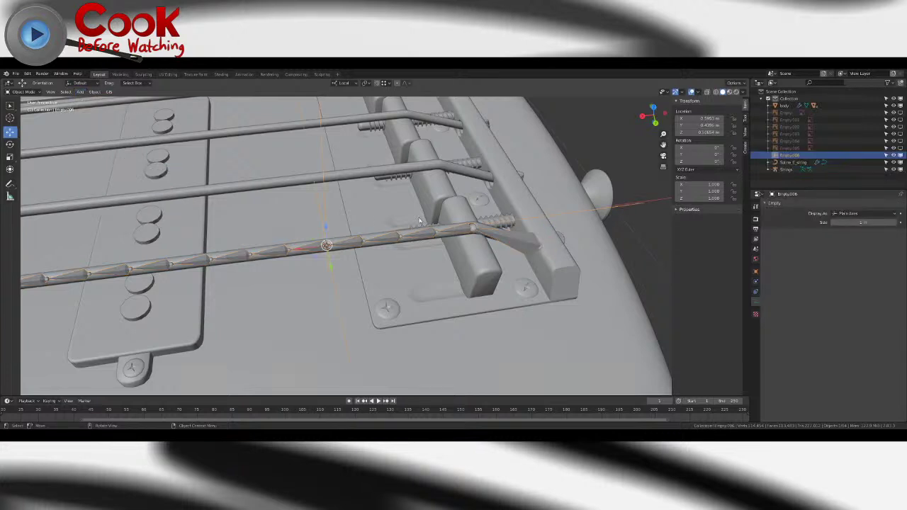
# - Edit Spline_E_string and move its control point at the bridge saddle onto the empty's origin with snapping
pyautogui.click(466, 231)
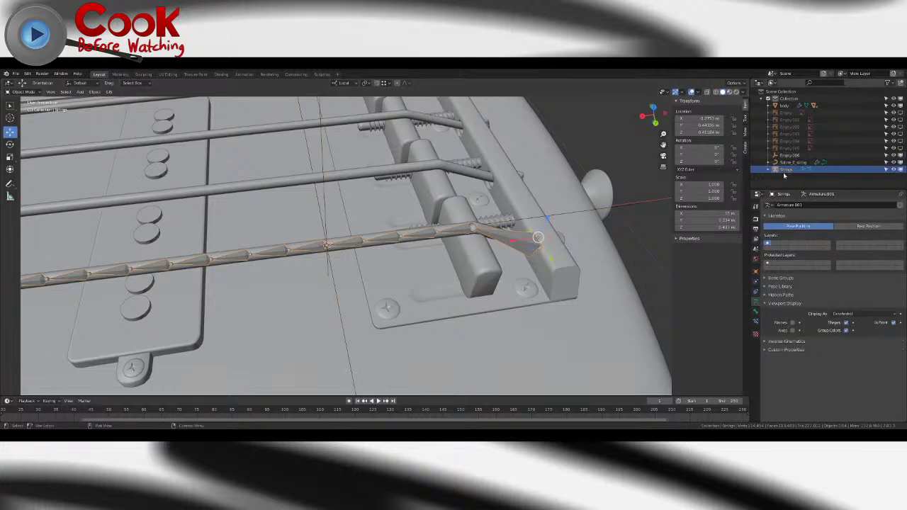
pyautogui.press('Tab')
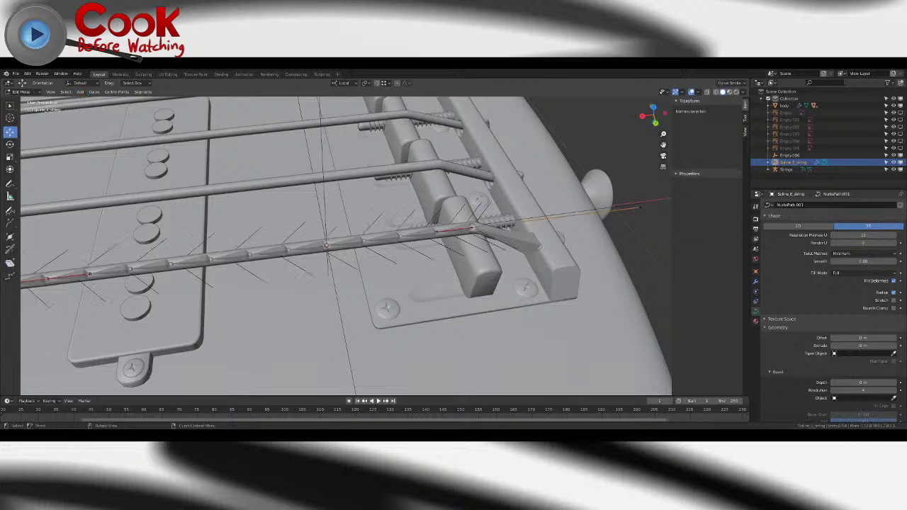
pyautogui.click(437, 232)
pyautogui.press('g')
pyautogui.click(337, 246)
pyautogui.moveTo(326, 245); pyautogui.dragTo(386, 261, button='middle')
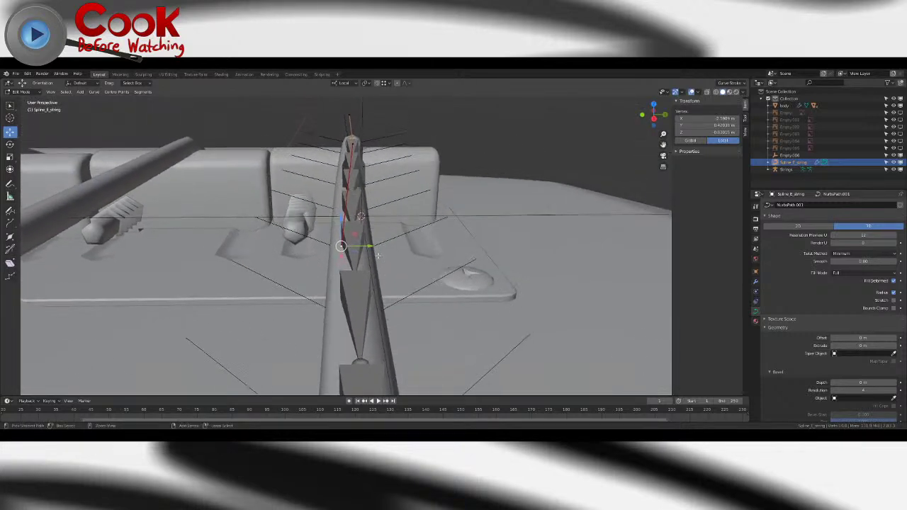
pyautogui.scroll(5, 386, 255)
pyautogui.keyDown('shift'); pyautogui.moveTo(389, 215); pyautogui.dragTo(375, 238, button='middle'); pyautogui.keyUp('shift')
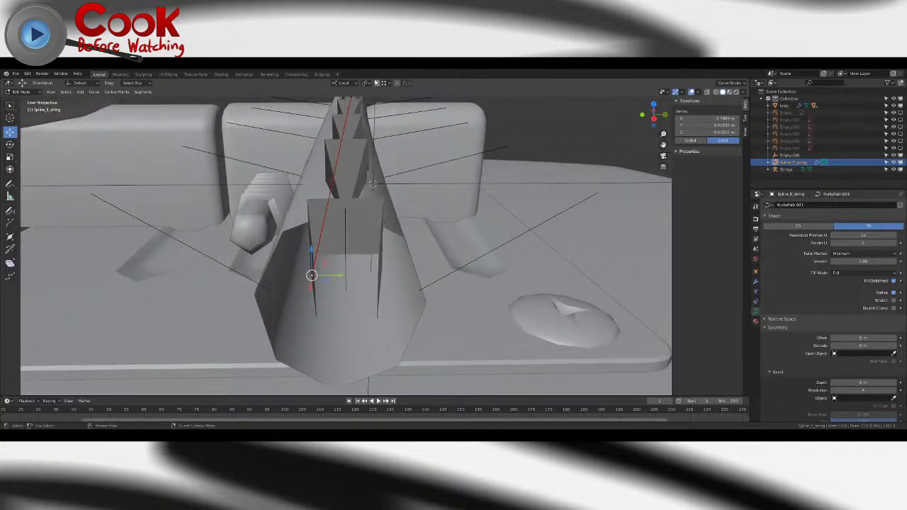
pyautogui.press('g')
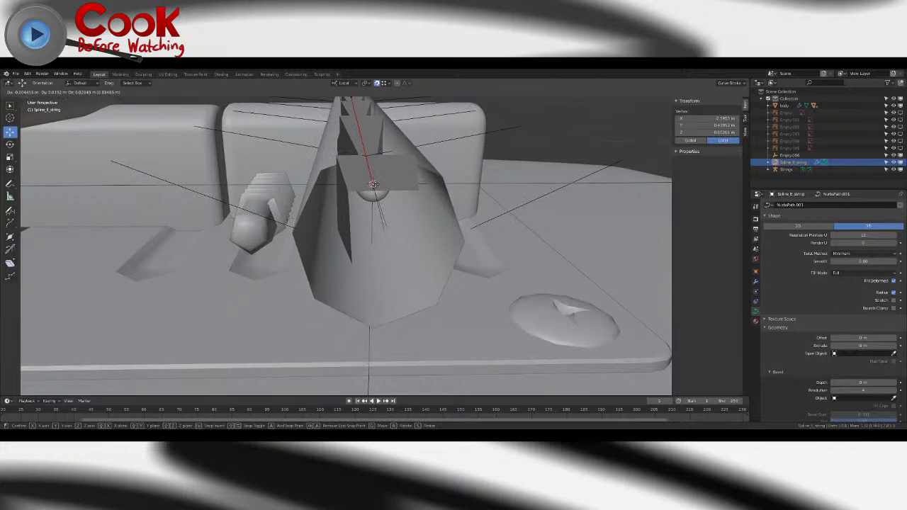
pyautogui.click(371, 185)
# - Refine the position of the moved Spline_E_string control point by snapping it onto the bone joint at the 3D cursor
pyautogui.moveTo(375, 187); pyautogui.dragTo(461, 204, button='middle')
pyautogui.press('KP_Decimal')
pyautogui.press('g')
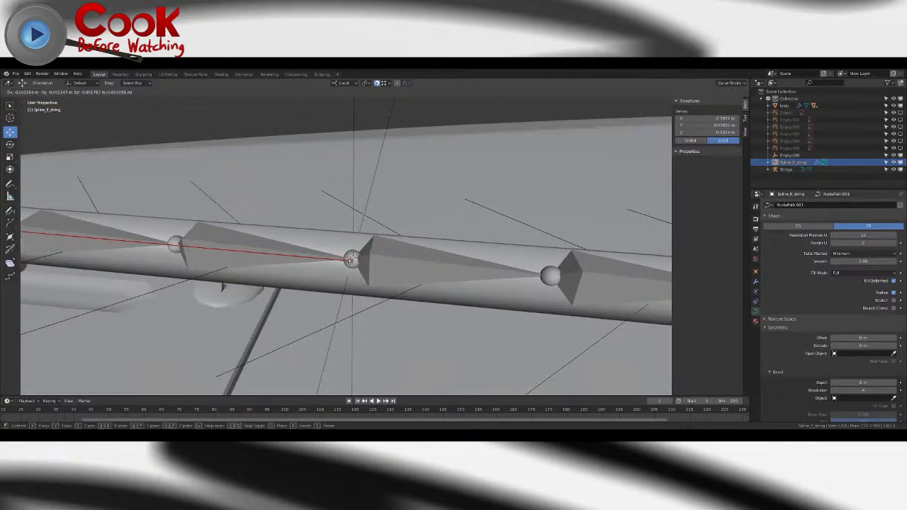
pyautogui.click(355, 255)
pyautogui.moveTo(355, 255); pyautogui.dragTo(298, 211, button='middle')
pyautogui.moveTo(261, 185); pyautogui.dragTo(260, 190)
pyautogui.scroll(-7, 284, 195)
pyautogui.moveTo(354, 199); pyautogui.dragTo(413, 253, button='middle')
pyautogui.scroll(-6, 411, 208)
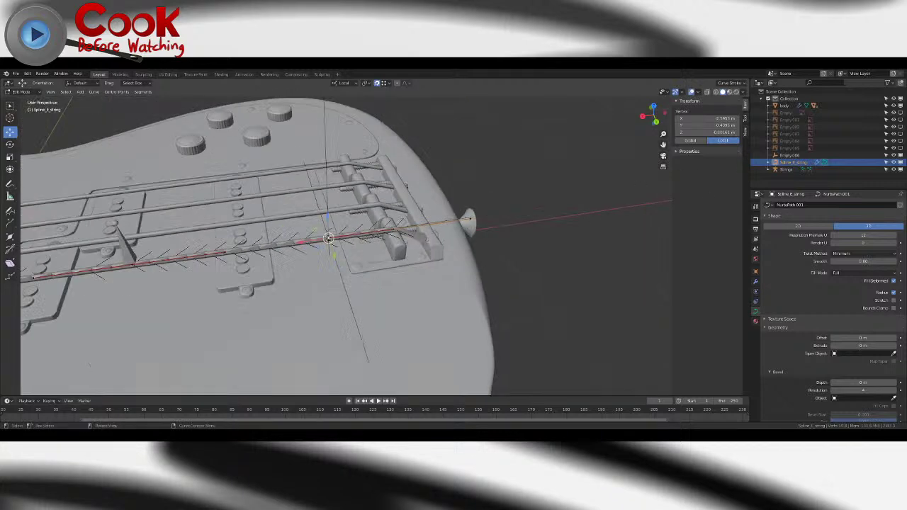
pyautogui.keyDown('shift'); pyautogui.moveTo(387, 210); pyautogui.dragTo(330, 220, button='middle'); pyautogui.keyUp('shift')
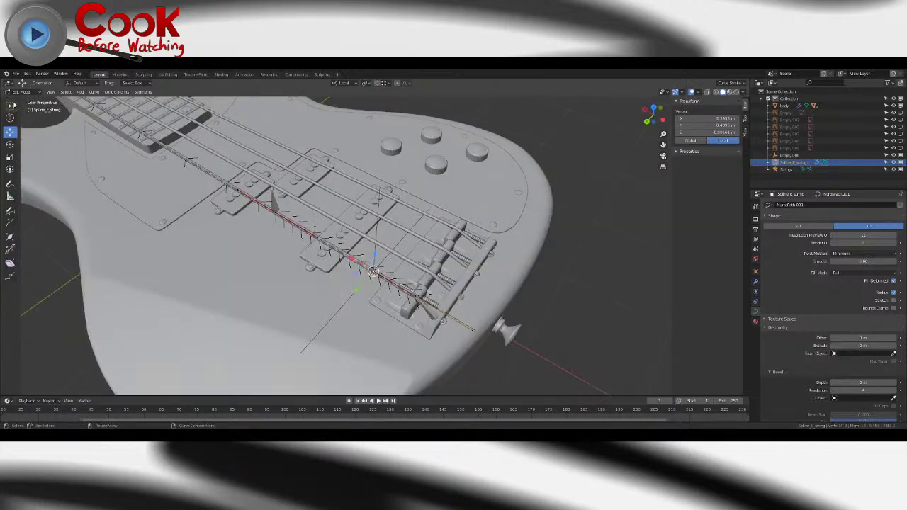
# - Leave Edit Mode, delete the helper empty near the bridge and put the Strings armature into Pose Mode
pyautogui.press('Tab')
pyautogui.hotkey('alt', 'a')
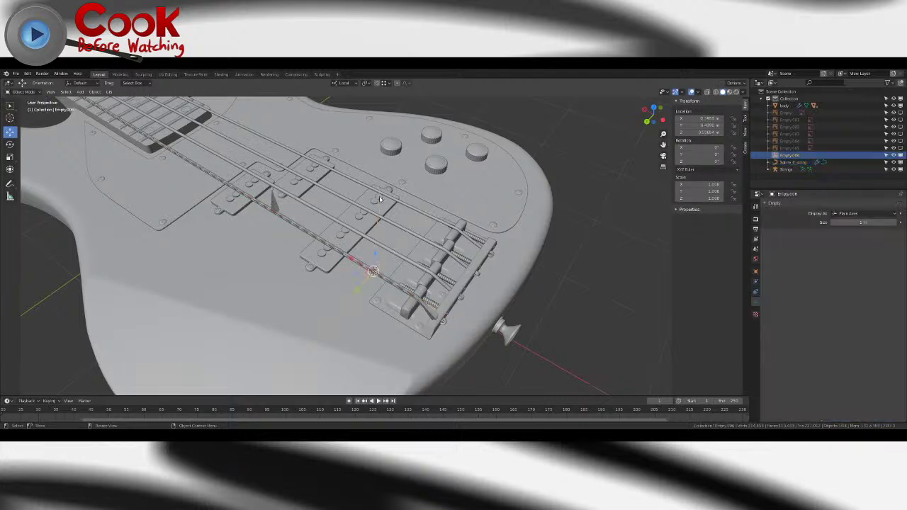
pyautogui.click(275, 208)
pyautogui.moveTo(275, 209); pyautogui.dragTo(234, 228, button='middle')
pyautogui.click(23, 92)
pyautogui.click(25, 115)
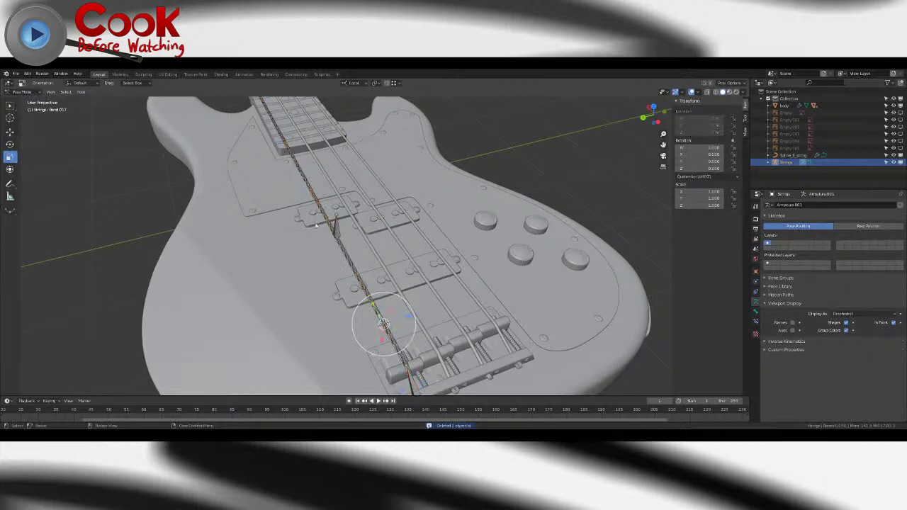
# - Test the E string's bend by moving the String_Pluck bone away from its rest position, clearing its location between tries
pyautogui.click(342, 228)
pyautogui.moveTo(342, 227); pyautogui.dragTo(373, 326, button='middle')
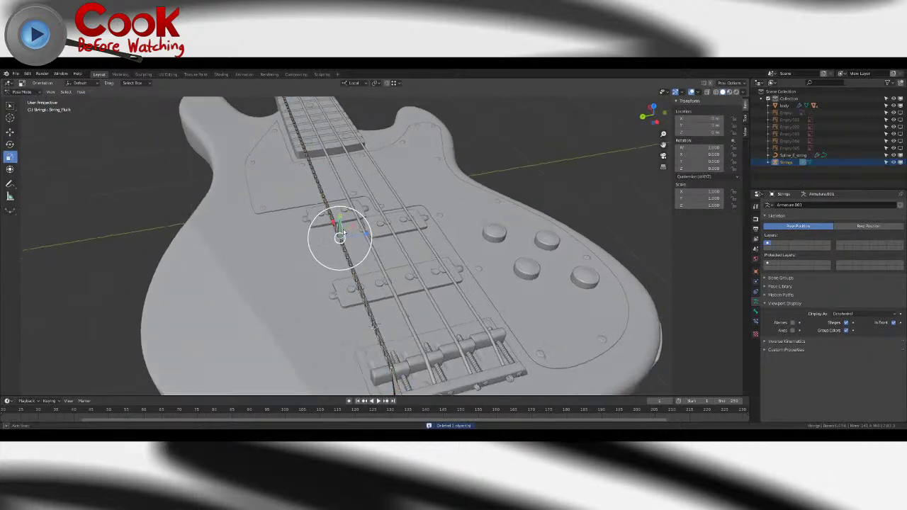
pyautogui.click(10, 134)
pyautogui.scroll(-4, 283, 213)
pyautogui.moveTo(312, 238); pyautogui.dragTo(289, 232, button='middle')
pyautogui.moveTo(387, 246)
pyautogui.mouseDown()
pyautogui.moveTo(406, 240)
pyautogui.moveTo(310, 240)
pyautogui.moveTo(400, 239)
pyautogui.mouseUp()
pyautogui.moveTo(346, 303)
pyautogui.mouseDown(button='middle')
pyautogui.moveTo(443, 301)
pyautogui.moveTo(356, 304)
pyautogui.moveTo(359, 296)
pyautogui.mouseUp(button='middle')
pyautogui.scroll(3, 442, 295)
pyautogui.hotkey('alt', 'g')
pyautogui.moveTo(360, 218); pyautogui.dragTo(290, 135)
pyautogui.scroll(-3, 291, 154)
pyautogui.moveTo(291, 155); pyautogui.dragTo(431, 158, button='middle')
pyautogui.scroll(3, 264, 239)
pyautogui.scroll(3, 348, 248)
pyautogui.keyDown('shift'); pyautogui.moveTo(265, 241); pyautogui.dragTo(346, 236, button='middle'); pyautogui.keyUp('shift')
pyautogui.click(325, 238)
pyautogui.scroll(5, 345, 240)
pyautogui.click(792, 156)
pyautogui.press('Tab')
pyautogui.scroll(3, 279, 242)
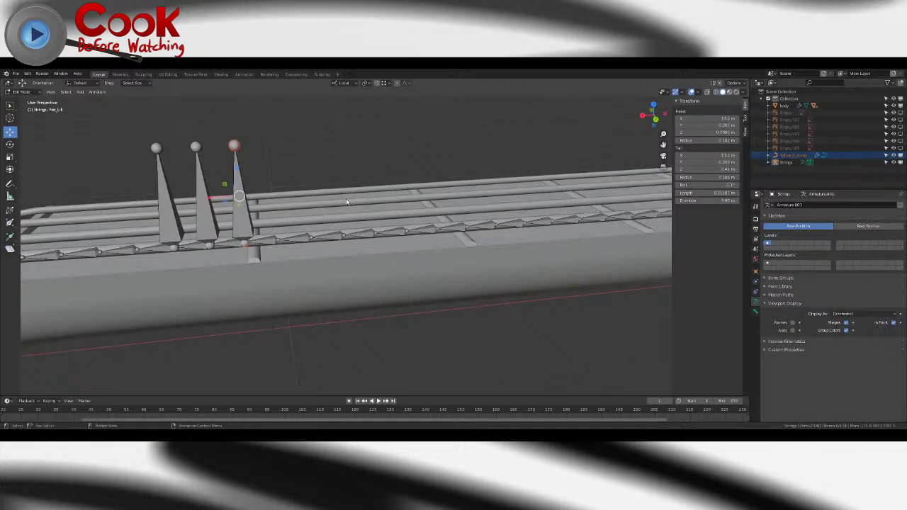
pyautogui.press('Tab')
pyautogui.click(791, 156)
pyautogui.press('Tab')
pyautogui.moveTo(585, 191); pyautogui.dragTo(583, 201, button='middle')
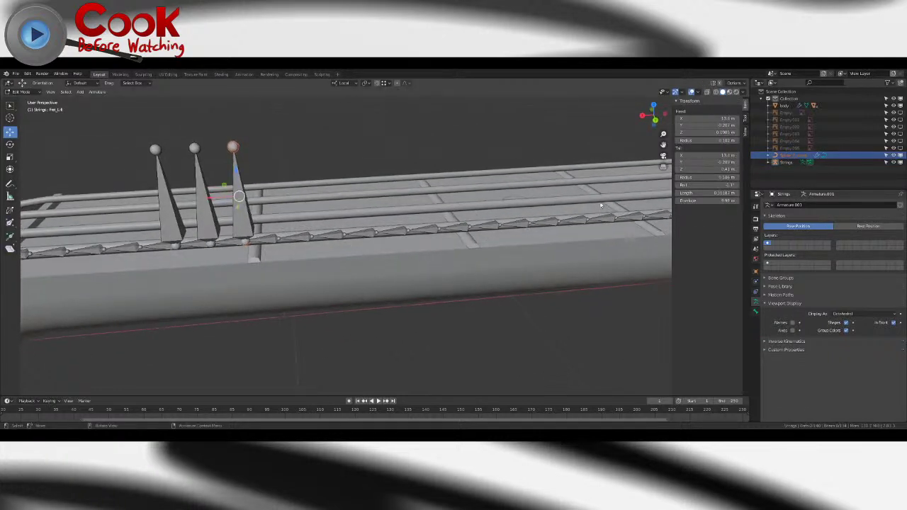
pyautogui.press('Tab')
# - Return to Object Mode, edit Spline_E_string and select its control point just past the three upright bones near the nut
pyautogui.click(20, 92)
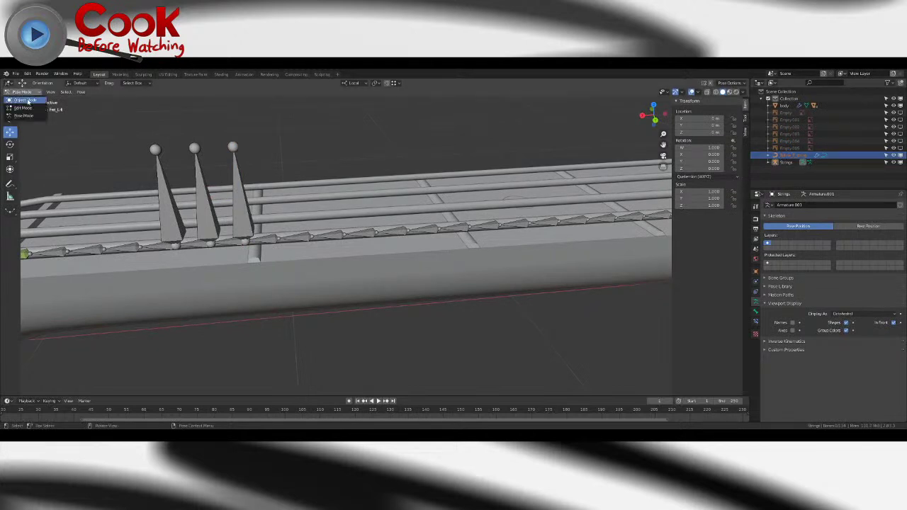
pyautogui.click(25, 99)
pyautogui.click(526, 202)
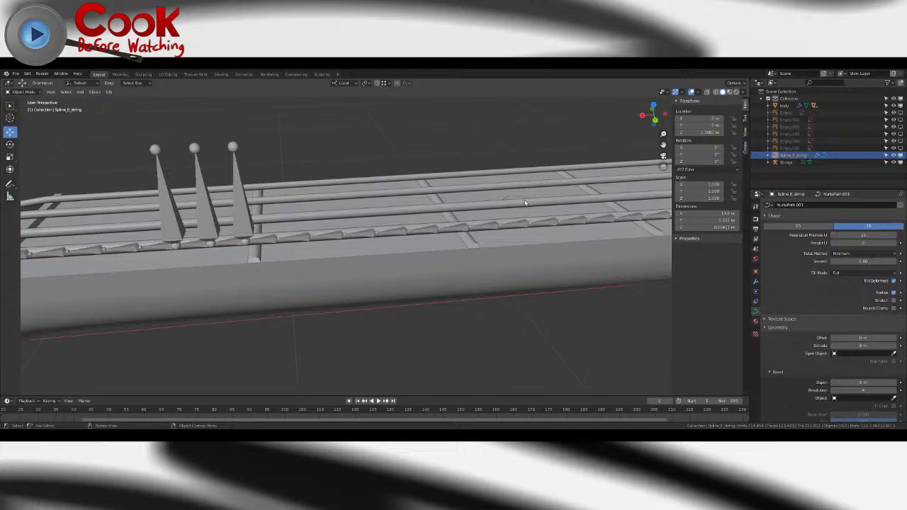
pyautogui.press('Tab')
pyautogui.moveTo(343, 235); pyautogui.dragTo(334, 235, button='middle')
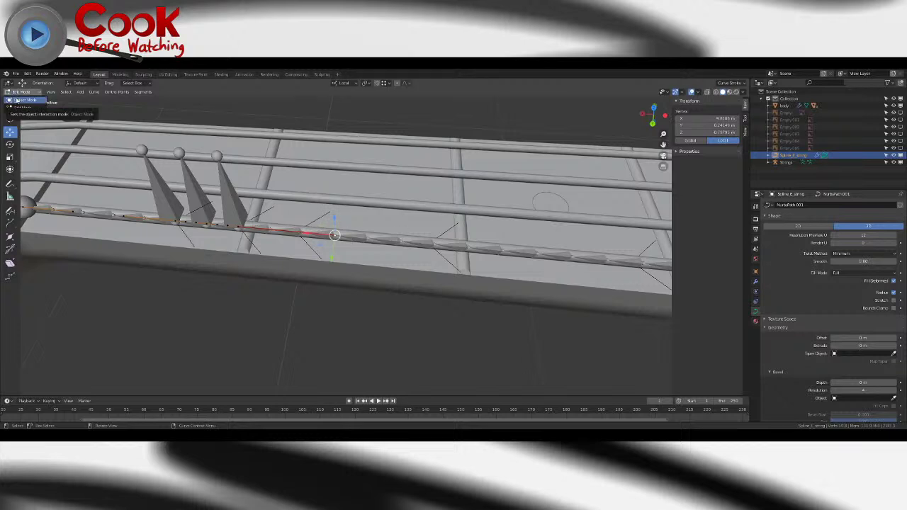
# - Snap the 3D cursor to the E-string bone just before the second fret in Pose Mode, and return to Object Mode
pyautogui.press('Tab')
pyautogui.click(401, 244)
pyautogui.click(24, 92)
pyautogui.click(30, 118)
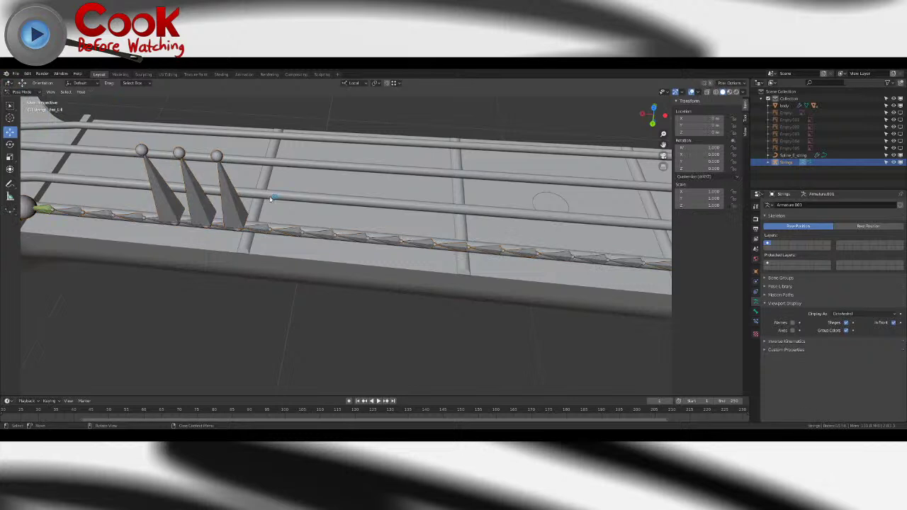
pyautogui.click(403, 243)
pyautogui.click(398, 243)
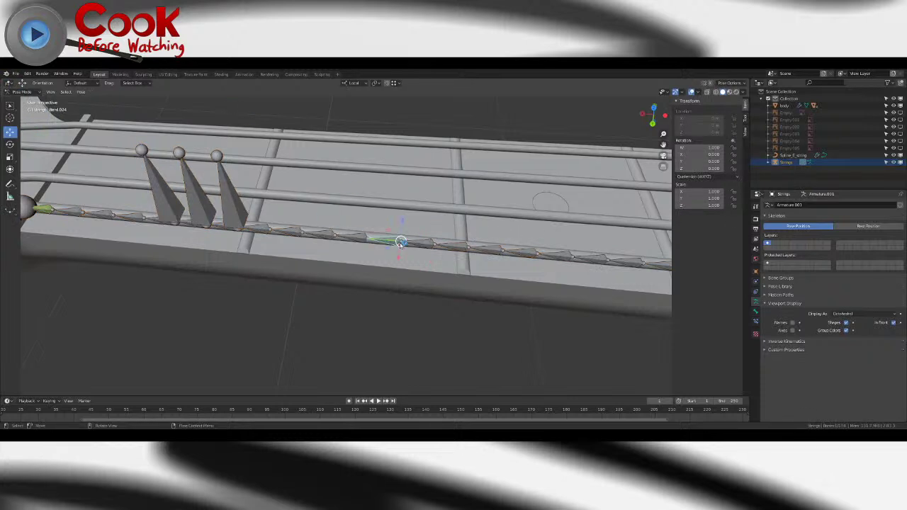
pyautogui.click(82, 93)
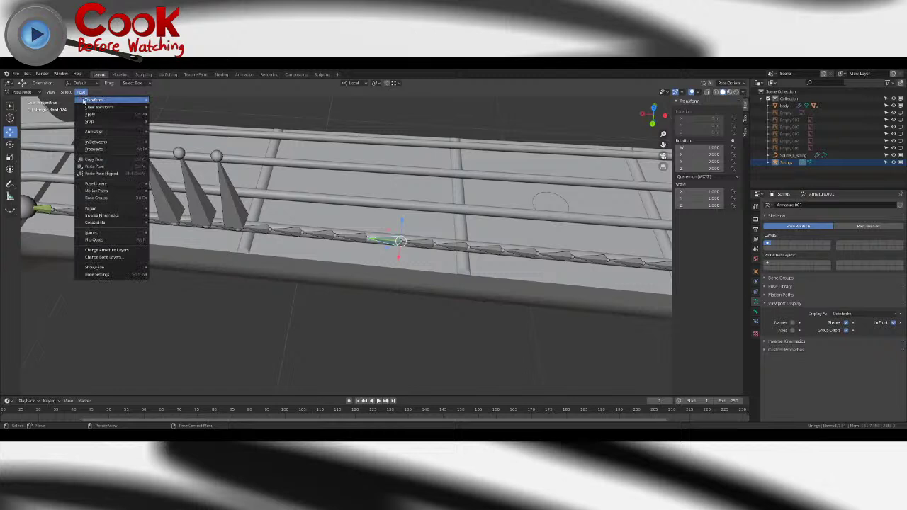
pyautogui.moveTo(92, 122)
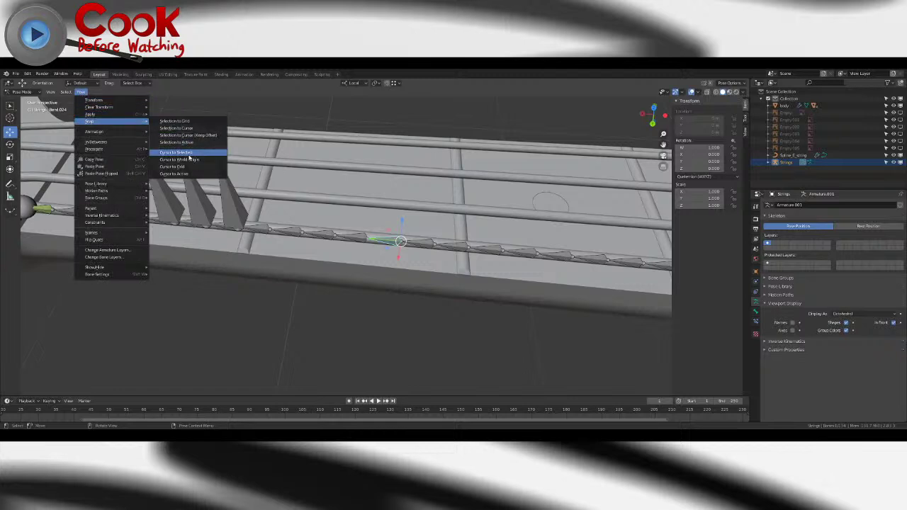
pyautogui.click(187, 153)
pyautogui.click(21, 92)
pyautogui.click(27, 104)
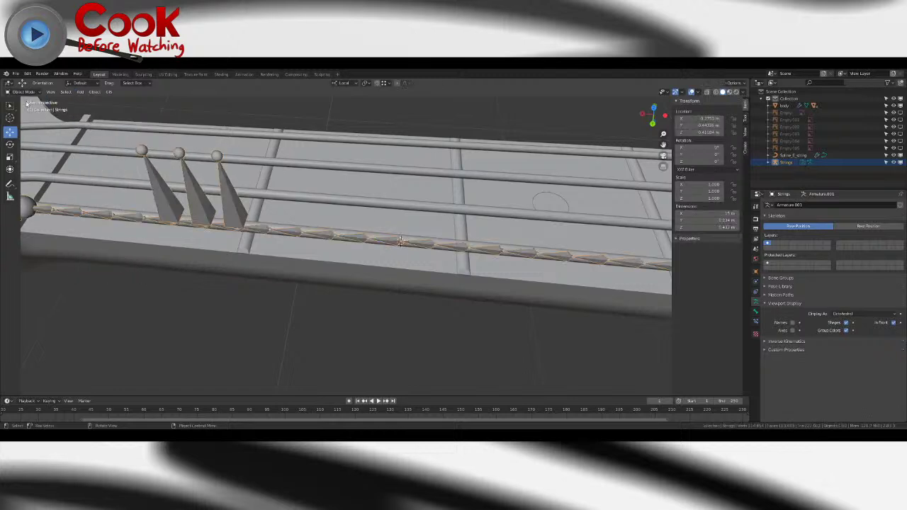
# - Add a plain-axes empty at the 3D cursor on the E string just before the second fret
pyautogui.click(80, 92)
pyautogui.moveTo(128, 104)
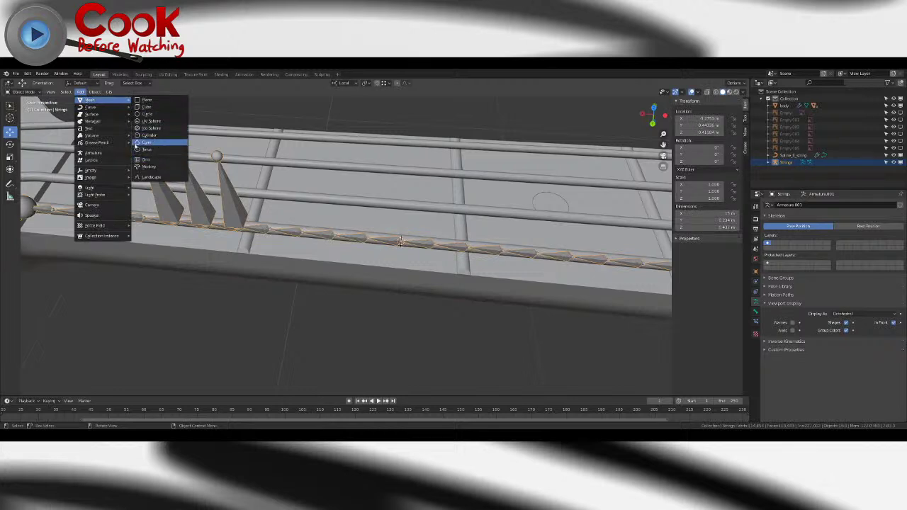
pyautogui.moveTo(99, 172)
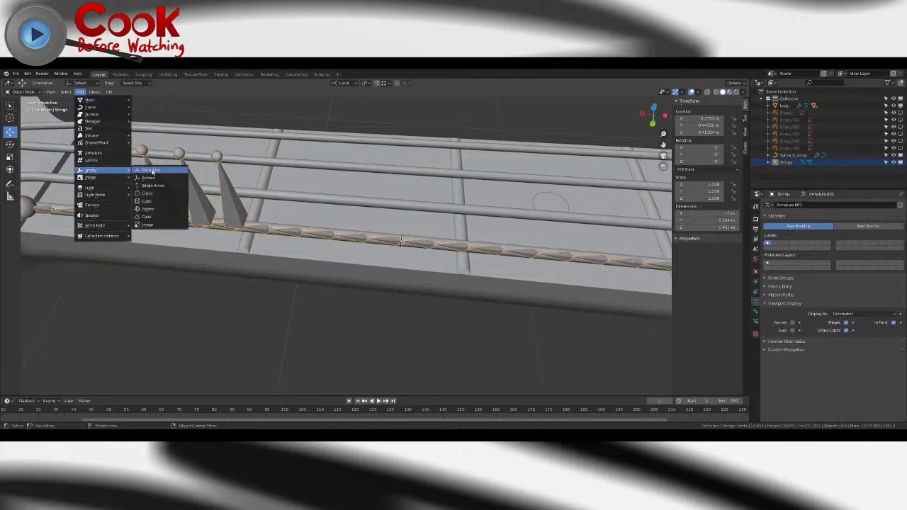
pyautogui.click(152, 172)
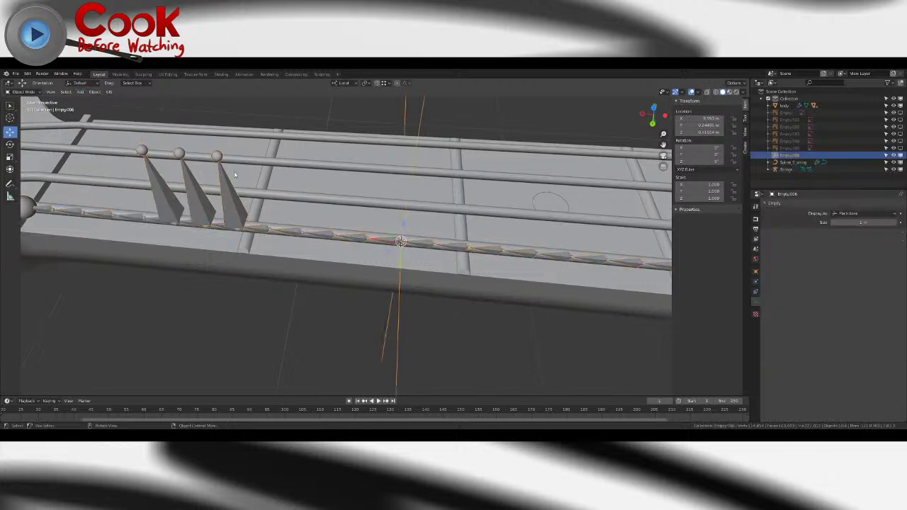
# - Edit Spline_E_string and snap its selected control point near the nut onto the new empty's origin
pyautogui.click(289, 233)
pyautogui.click(38, 93)
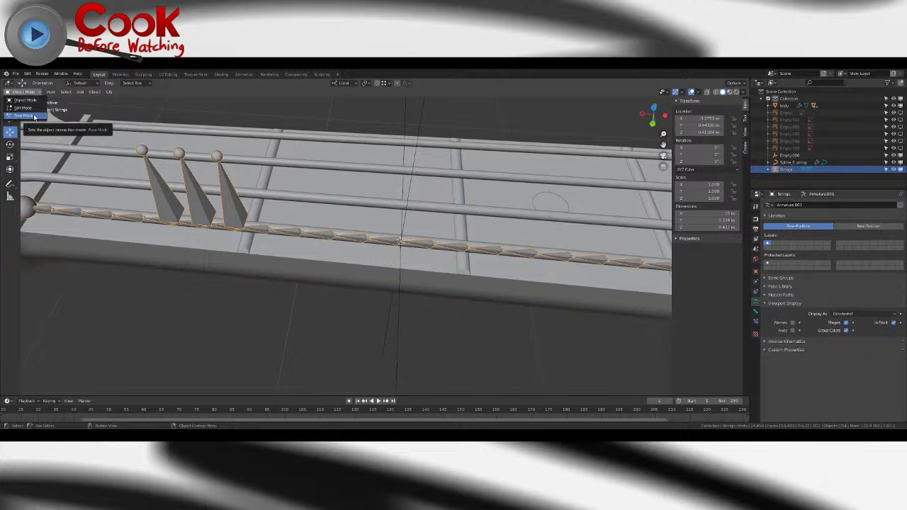
pyautogui.click(788, 163)
pyautogui.press('Tab')
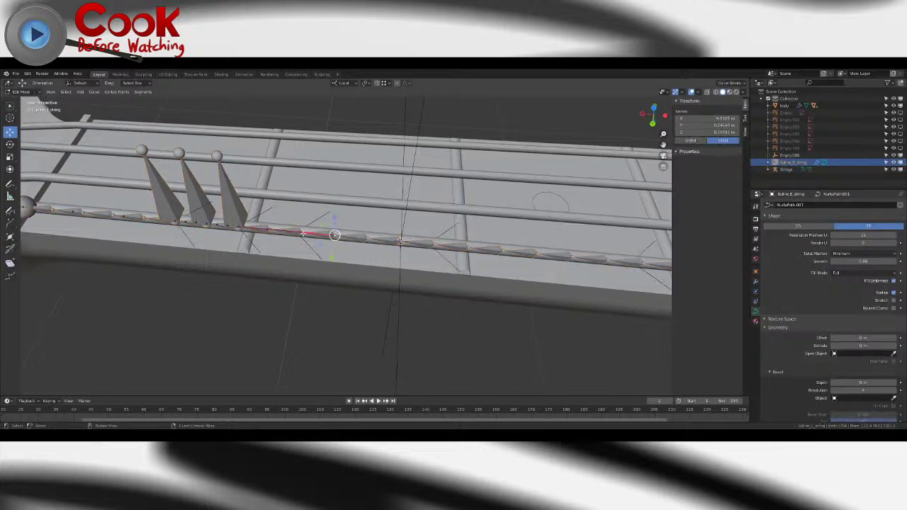
pyautogui.keyDown('shift'); pyautogui.moveTo(374, 184); pyautogui.dragTo(354, 189, button='middle'); pyautogui.keyUp('shift')
pyautogui.scroll(2, 353, 189)
pyautogui.moveTo(383, 269); pyautogui.dragTo(355, 242, button='middle')
pyautogui.press('g')
pyautogui.press('x')
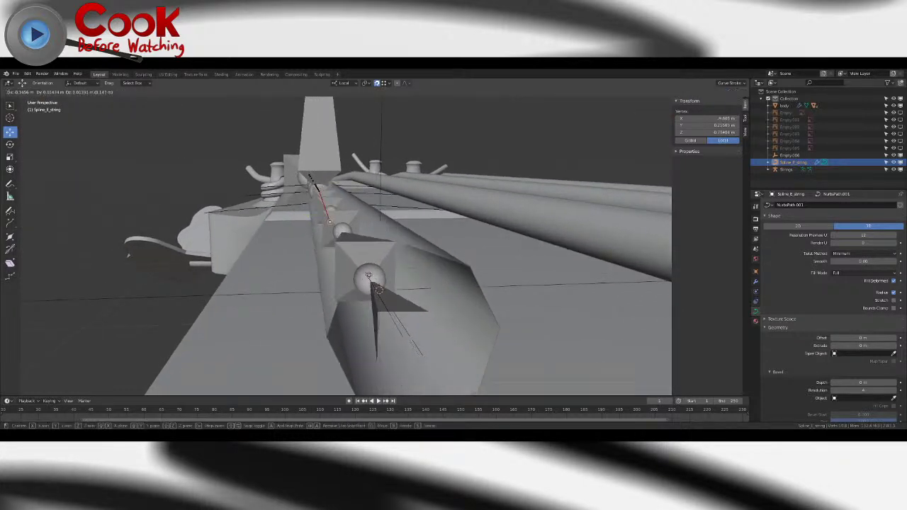
pyautogui.click(379, 290)
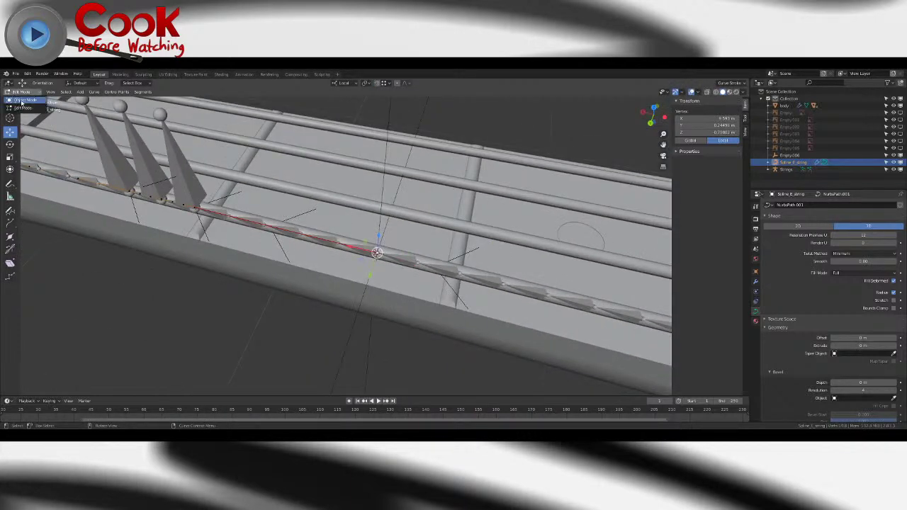
# - Leave Edit Mode, delete the helper empty on the neck and put the Strings armature into Pose Mode
pyautogui.press('Tab')
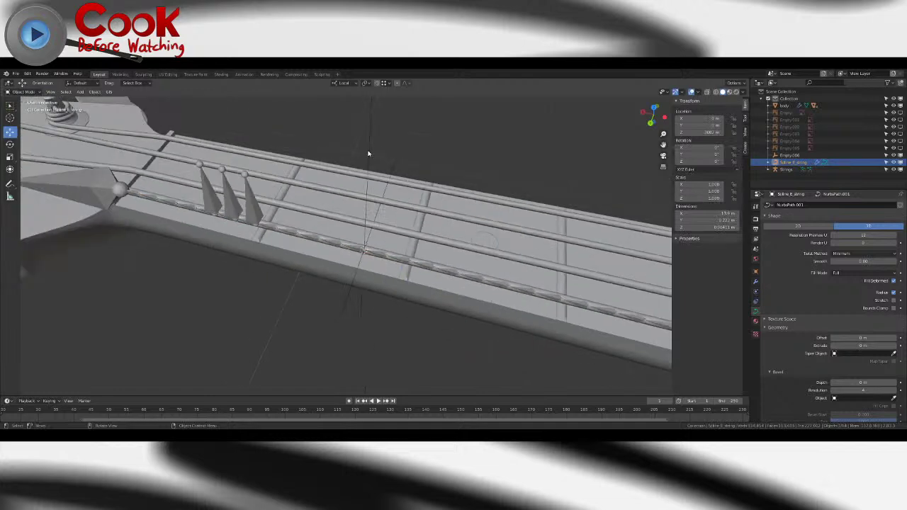
pyautogui.click(369, 153)
pyautogui.press('Delete')
pyautogui.moveTo(369, 151); pyautogui.dragTo(304, 179, button='middle')
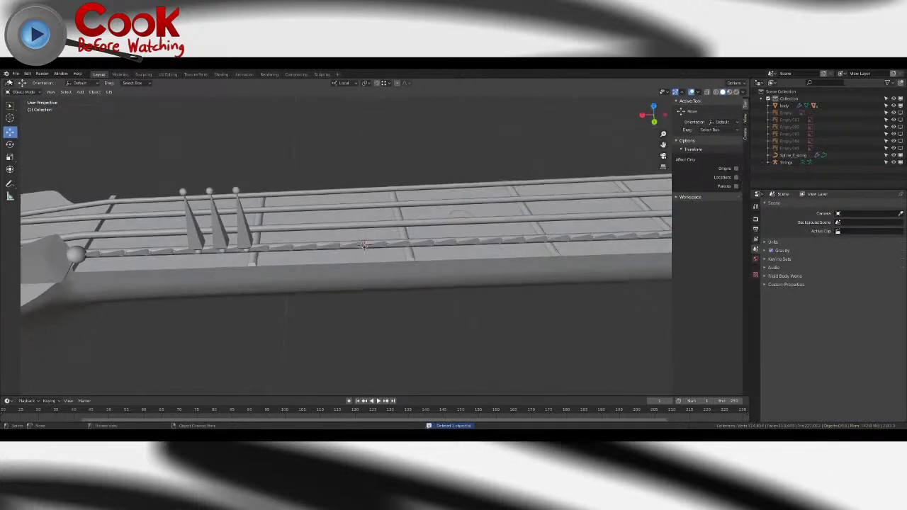
pyautogui.click(241, 227)
pyautogui.click(24, 92)
pyautogui.click(24, 116)
# - Pull the String_Pluck bone from the pickup area toward the neck and sideways onto the long body horn
pyautogui.scroll(-10, 321, 185)
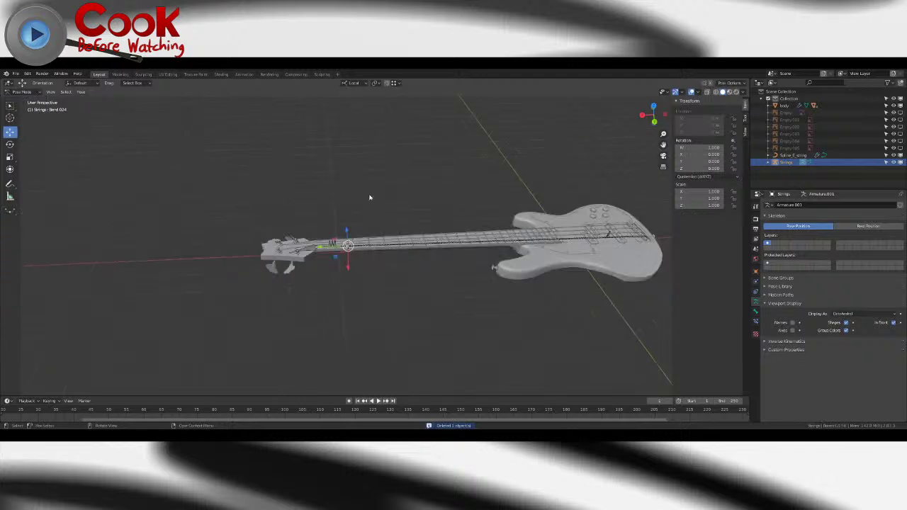
pyautogui.keyDown('shift'); pyautogui.moveTo(592, 243); pyautogui.dragTo(535, 246, button='middle'); pyautogui.keyUp('shift')
pyautogui.moveTo(543, 249); pyautogui.dragTo(417, 266)
pyautogui.moveTo(416, 266); pyautogui.dragTo(340, 209, button='middle')
pyautogui.scroll(-4, 340, 209)
# - Try scaling the displaced String_Pluck bone along its X axis, and undo the last scale
pyautogui.click(10, 157)
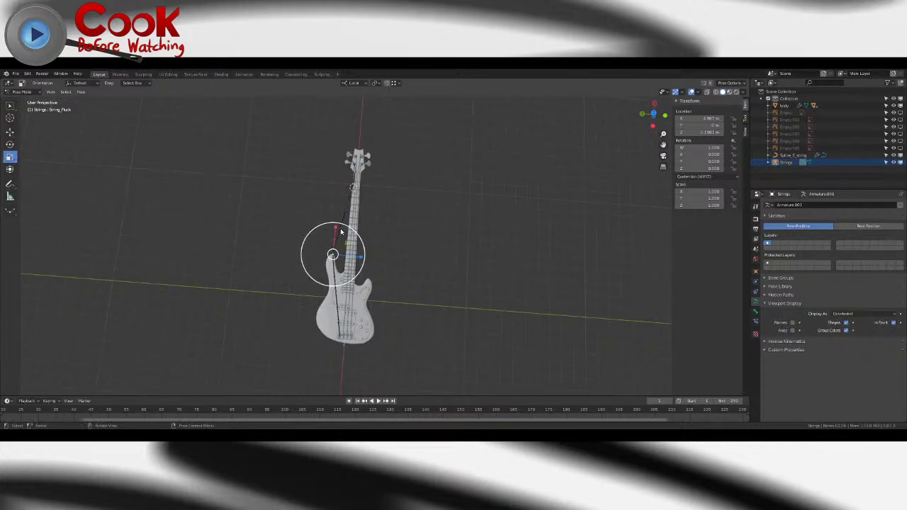
pyautogui.moveTo(333, 230); pyautogui.dragTo(337, 181)
pyautogui.moveTo(338, 140); pyautogui.dragTo(338, 139)
pyautogui.moveTo(338, 163); pyautogui.dragTo(404, 205, button='middle')
pyautogui.scroll(7, 354, 259)
pyautogui.hotkey('ctrl', 'z')
# - Scale the displaced String_Pluck bone to about 5 along X and switch to the Move tool
pyautogui.moveTo(359, 312); pyautogui.dragTo(376, 306, button='middle')
pyautogui.moveTo(358, 300); pyautogui.dragTo(218, 295)
pyautogui.scroll(-4, 345, 274)
pyautogui.click(10, 132)
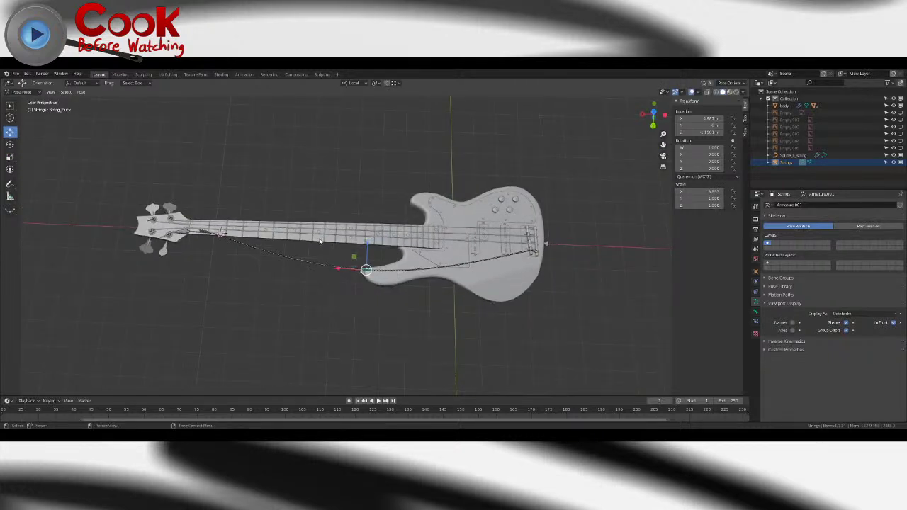
# - Reset the String_Pluck bone's X, Y and Z location to 0 and set its X scale to 0
pyautogui.moveTo(367, 244); pyautogui.dragTo(374, 244)
pyautogui.moveTo(713, 119); pyautogui.dragTo(714, 132)
pyautogui.write('0')
pyautogui.press('Return')
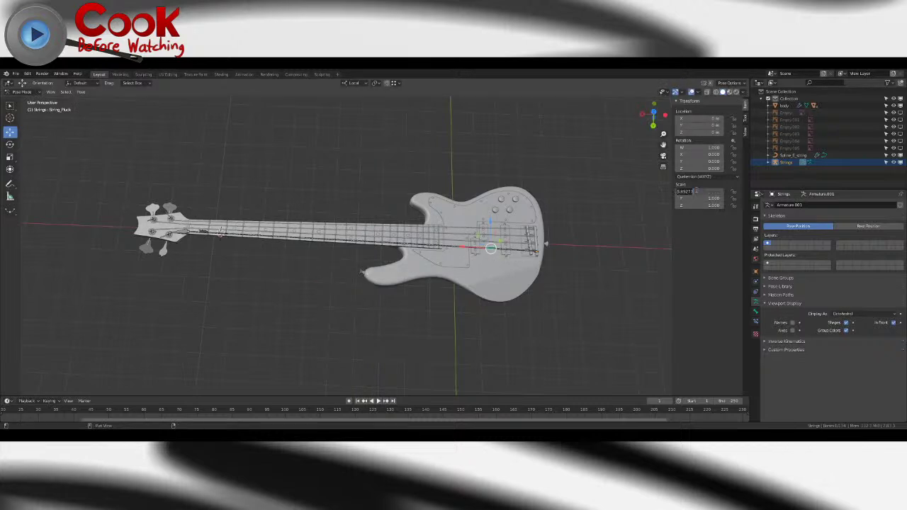
pyautogui.write('0')
pyautogui.press('Return')
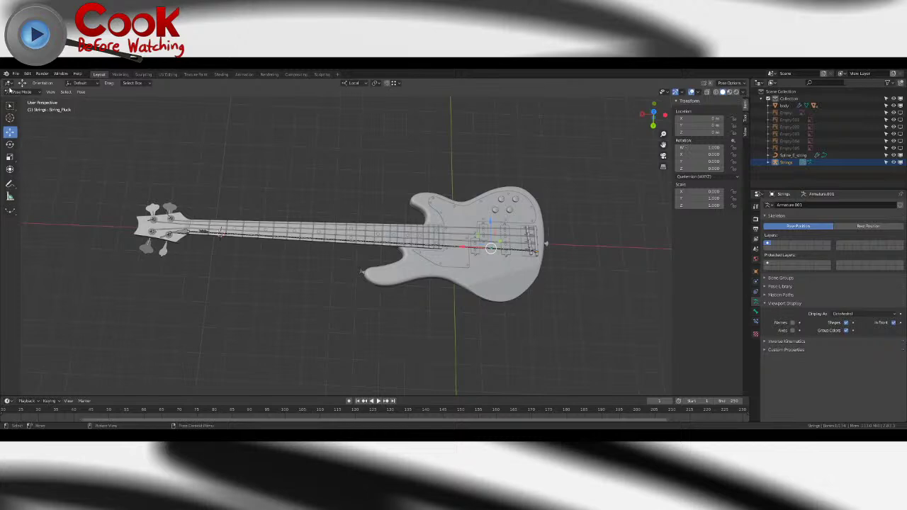
# - Save the file and set the String_Pluck bone's X scale to 1
pyautogui.click(16, 73)
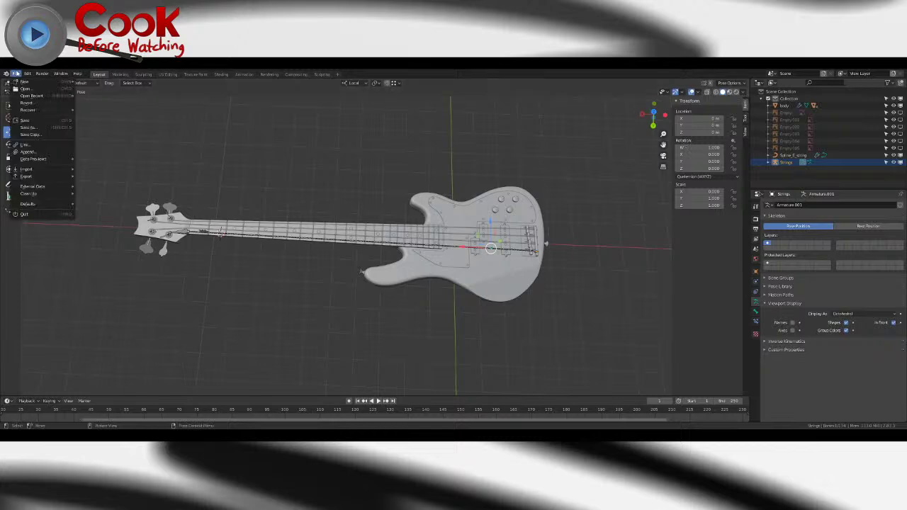
pyautogui.click(28, 121)
pyautogui.moveTo(500, 187); pyautogui.dragTo(425, 283, button='middle')
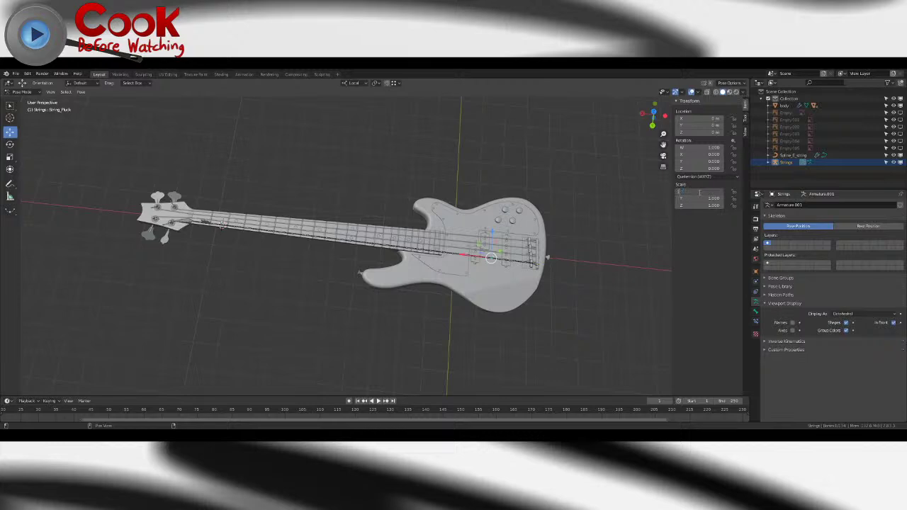
# - Try sliding the String_Pluck bone along its local X axis from the pickups down the neck
pyautogui.press('g')
pyautogui.press('x')
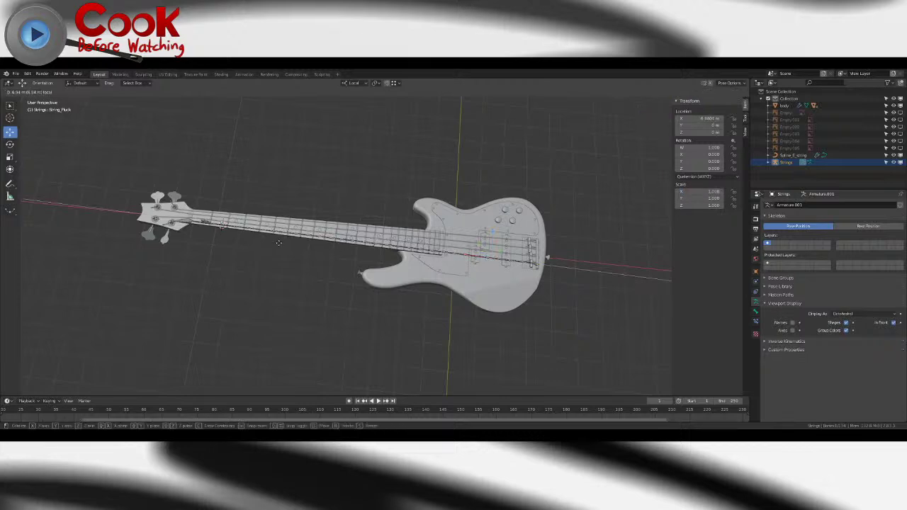
pyautogui.rightClick(293, 243)
pyautogui.scroll(5, 293, 243)
pyautogui.moveTo(293, 243); pyautogui.dragTo(390, 209, button='middle')
pyautogui.scroll(-3, 355, 161)
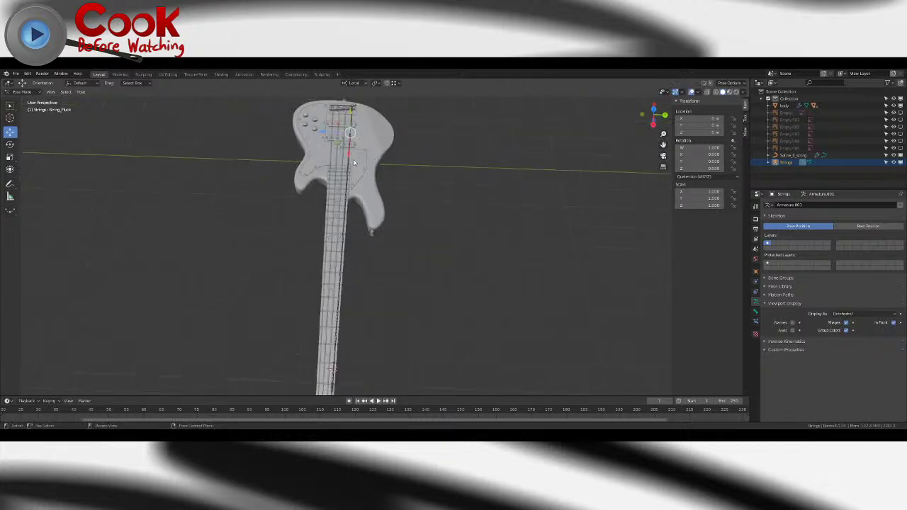
pyautogui.moveTo(350, 152); pyautogui.dragTo(341, 359)
pyautogui.keyDown('shift'); pyautogui.moveTo(342, 360); pyautogui.dragTo(382, 220, button='middle'); pyautogui.keyUp('shift')
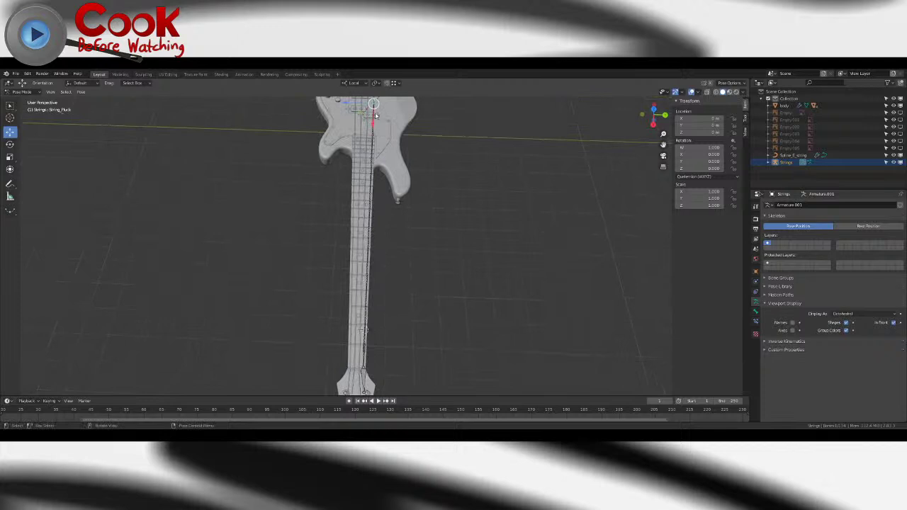
# - Slide the String_Pluck bone along its X axis to the nut end of the neck, and undo the move
pyautogui.press('g')
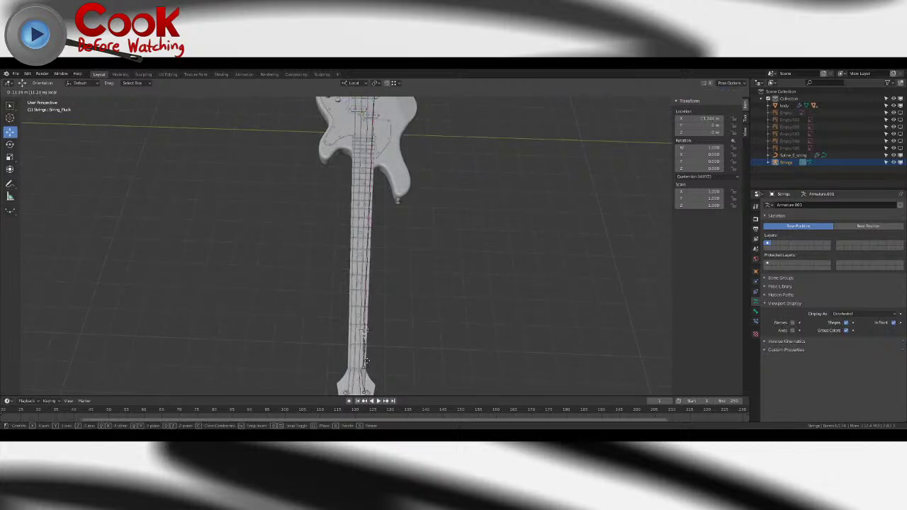
pyautogui.moveTo(365, 386); pyautogui.dragTo(367, 393)
pyautogui.keyDown('shift'); pyautogui.moveTo(381, 392); pyautogui.dragTo(360, 282, button='middle'); pyautogui.keyUp('shift')
pyautogui.scroll(3, 369, 338)
pyautogui.scroll(3, 360, 281)
pyautogui.hotkey('ctrl', 'z')
pyautogui.scroll(-6, 343, 280)
pyautogui.keyDown('shift'); pyautogui.moveTo(364, 116); pyautogui.dragTo(381, 266, button='middle'); pyautogui.keyUp('shift')
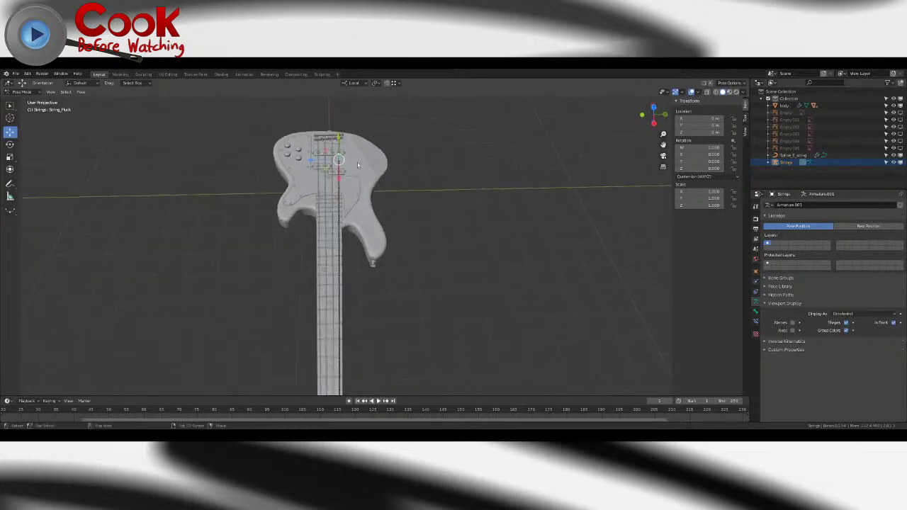
pyautogui.scroll(4, 381, 266)
pyautogui.press('Tab')
pyautogui.press('Tab')
pyautogui.press('Tab')
pyautogui.press('Tab')
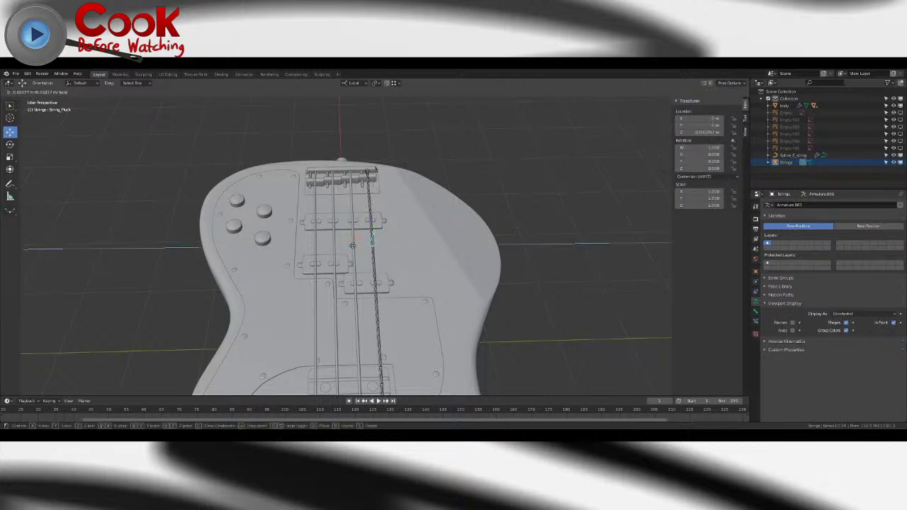
# - Slide the String_Pluck bone along its X axis to about 11.5 m, beside the fret bones near the nut
pyautogui.scroll(-6, 363, 276)
pyautogui.keyDown('shift'); pyautogui.moveTo(363, 277); pyautogui.dragTo(357, 238, button='middle'); pyautogui.keyUp('shift')
pyautogui.moveTo(345, 231); pyautogui.dragTo(347, 359)
pyautogui.scroll(4, 354, 280)
pyautogui.keyDown('shift'); pyautogui.moveTo(342, 347); pyautogui.dragTo(353, 244, button='middle'); pyautogui.keyUp('shift')
pyautogui.scroll(6, 352, 279)
pyautogui.press('g')
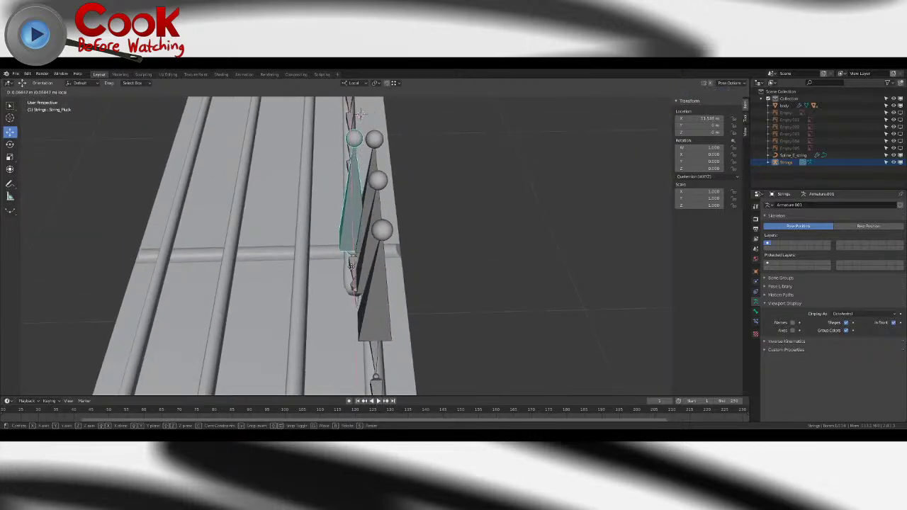
pyautogui.click(354, 273)
# - Try snapping the String_Pluck bone sideways along its local Z axis beside the fret bones, and undo that move
pyautogui.moveTo(354, 272); pyautogui.dragTo(348, 283, button='middle')
pyautogui.press('g')
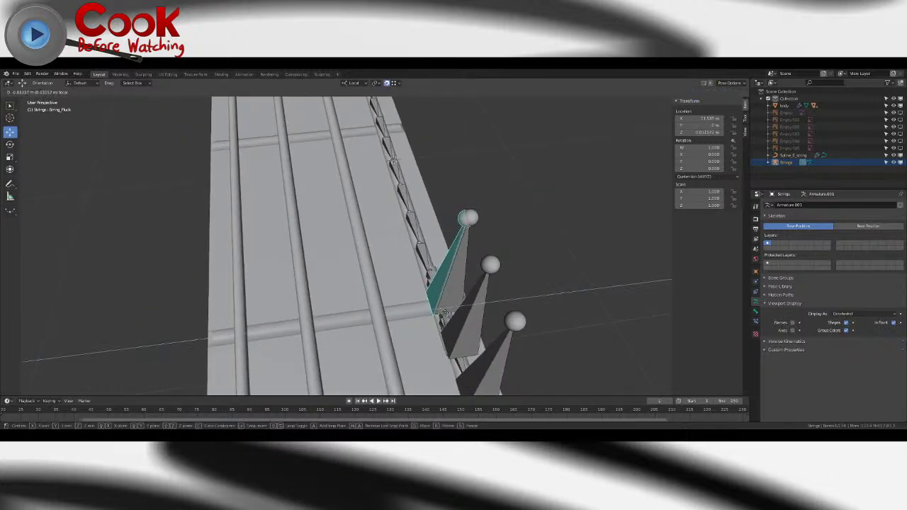
pyautogui.click(433, 297)
pyautogui.hotkey('ctrl', 'z')
pyautogui.moveTo(434, 296); pyautogui.dragTo(413, 262, button='middle')
pyautogui.scroll(-4, 459, 253)
pyautogui.scroll(3, 413, 263)
pyautogui.keyDown('shift'); pyautogui.moveTo(495, 223); pyautogui.dragTo(420, 268, button='middle'); pyautogui.keyUp('shift')
pyautogui.scroll(4, 420, 268)
pyautogui.keyDown('shift'); pyautogui.moveTo(481, 250); pyautogui.dragTo(373, 259, button='middle'); pyautogui.keyUp('shift')
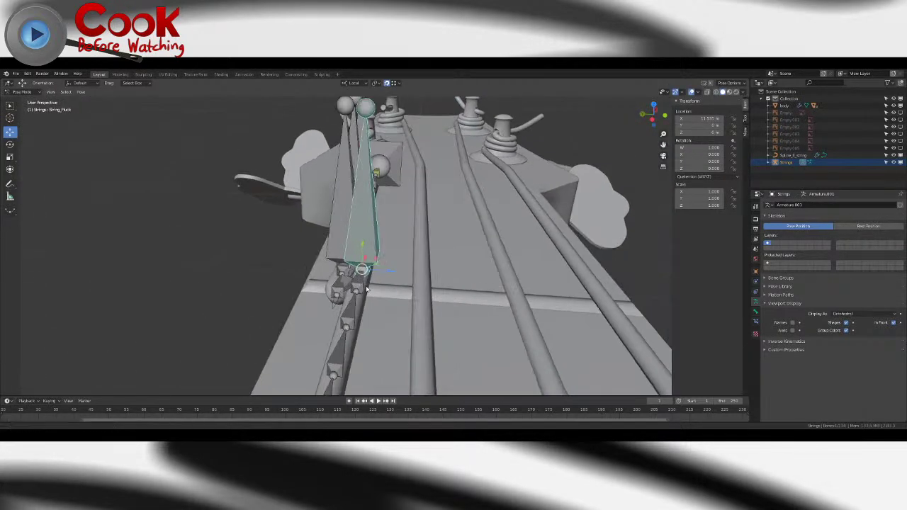
# - Shift the String_Pluck bone along its local Z axis onto the E string's bone chain near the nut
pyautogui.scroll(5, 373, 259)
pyautogui.moveTo(418, 313); pyautogui.dragTo(354, 305)
pyautogui.moveTo(355, 304); pyautogui.dragTo(514, 329, button='middle')
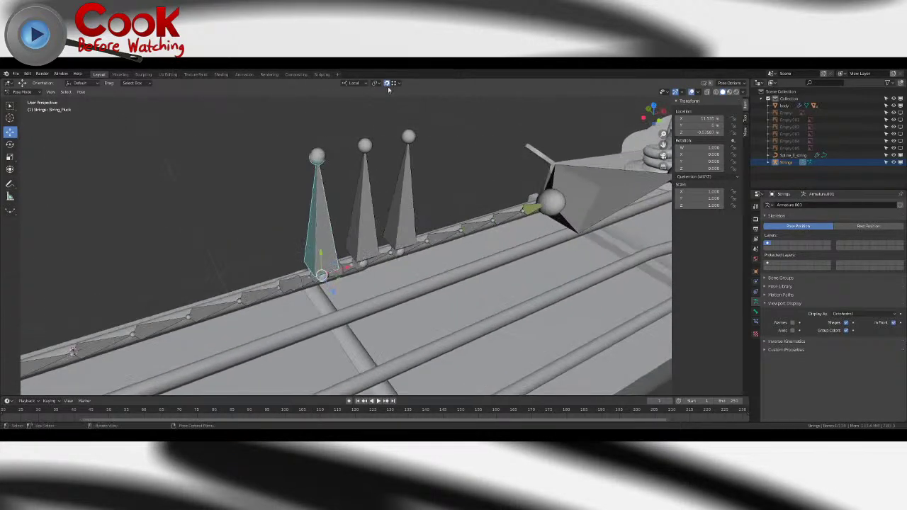
pyautogui.scroll(-5, 378, 213)
pyautogui.moveTo(379, 213); pyautogui.dragTo(330, 238, button='middle')
pyautogui.scroll(-4, 354, 191)
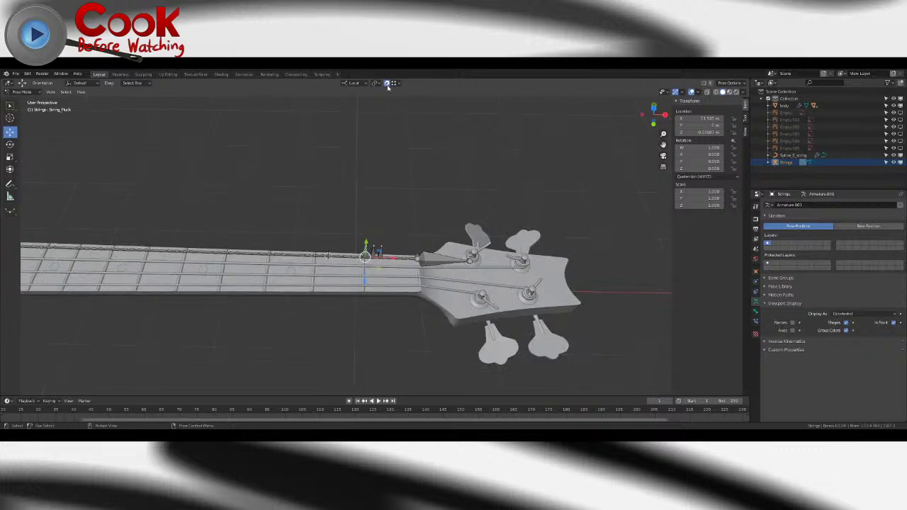
# - Slide the String_Pluck bone back along its local X axis from the nut area toward the guitar body
pyautogui.moveTo(391, 255); pyautogui.dragTo(185, 247)
pyautogui.keyDown('shift'); pyautogui.moveTo(185, 248); pyautogui.dragTo(457, 262, button='middle'); pyautogui.keyUp('shift')
pyautogui.scroll(-3, 456, 262)
pyautogui.press('g')
pyautogui.press('x')
pyautogui.press('x')
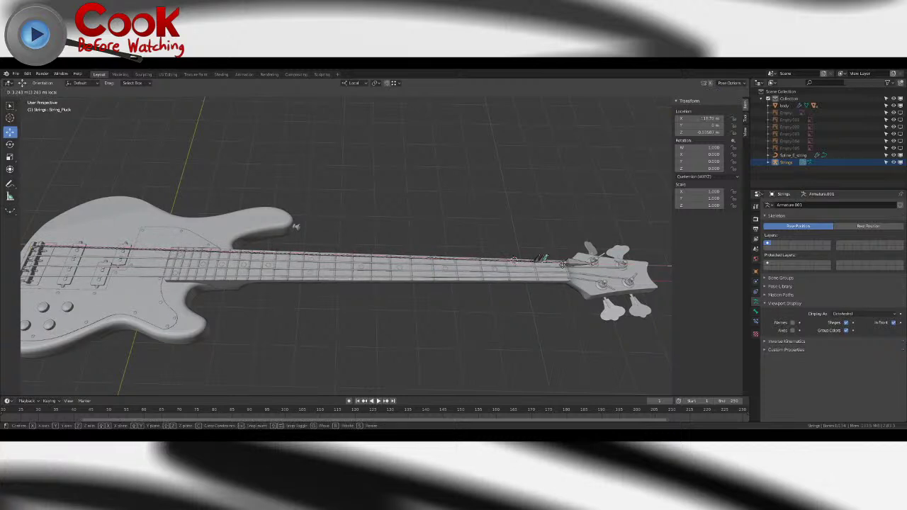
pyautogui.click(157, 250)
pyautogui.moveTo(157, 250); pyautogui.dragTo(376, 310, button='middle')
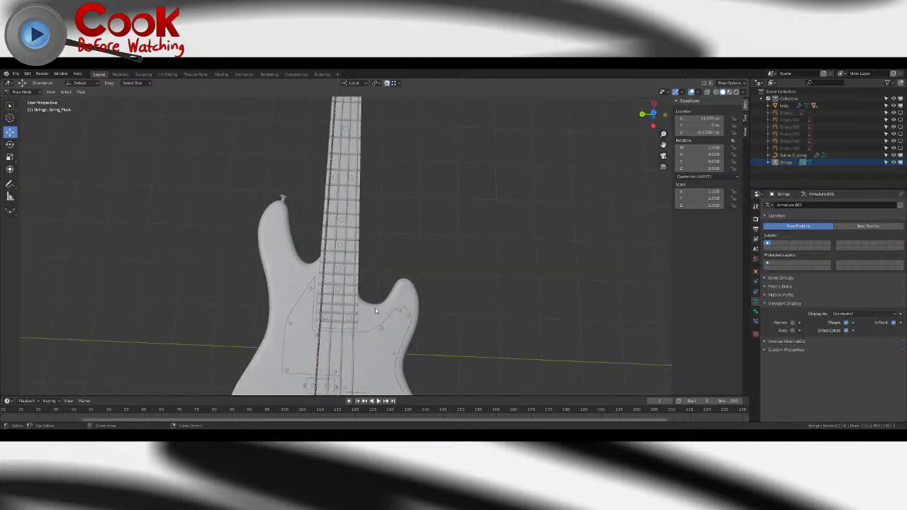
# - Undo the last String_Pluck moves and return the bone along X to its original place over the pickups
pyautogui.hotkey('ctrl', 'z')
pyautogui.hotkey('ctrl', 'z')
pyautogui.hotkey('ctrl', 'z')
pyautogui.scroll(-2, 376, 310)
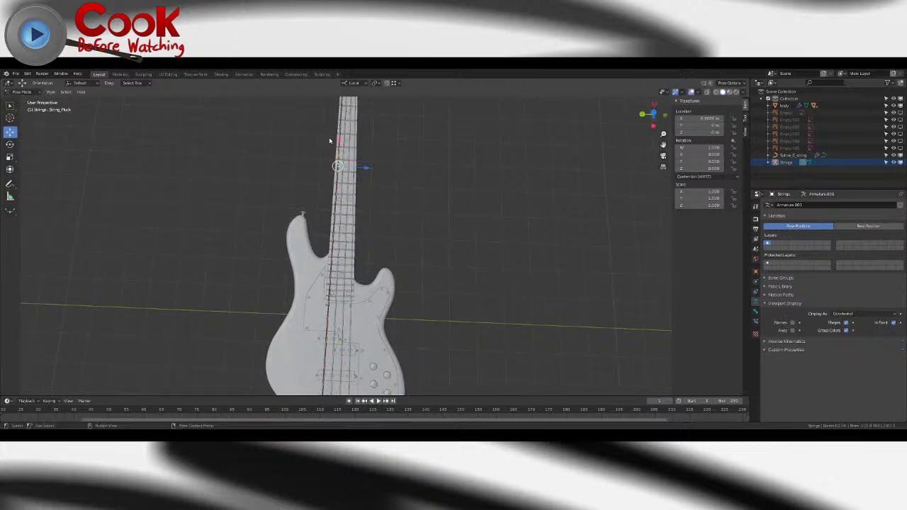
pyautogui.keyDown('shift'); pyautogui.moveTo(330, 138); pyautogui.dragTo(386, 282, button='middle'); pyautogui.keyUp('shift')
pyautogui.scroll(-2, 372, 312)
pyautogui.press('g')
pyautogui.press('x')
pyautogui.moveTo(370, 367); pyautogui.dragTo(373, 333)
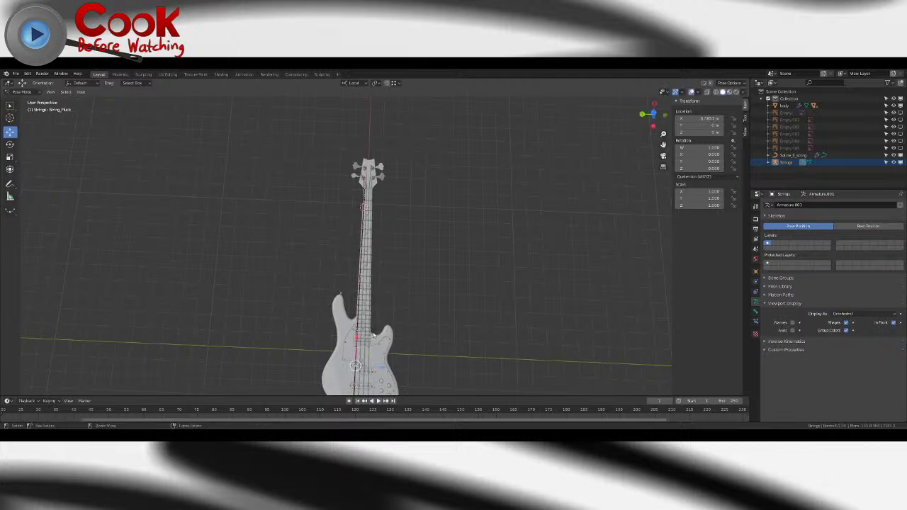
pyautogui.moveTo(366, 344); pyautogui.dragTo(425, 301, button='middle')
pyautogui.scroll(5, 496, 294)
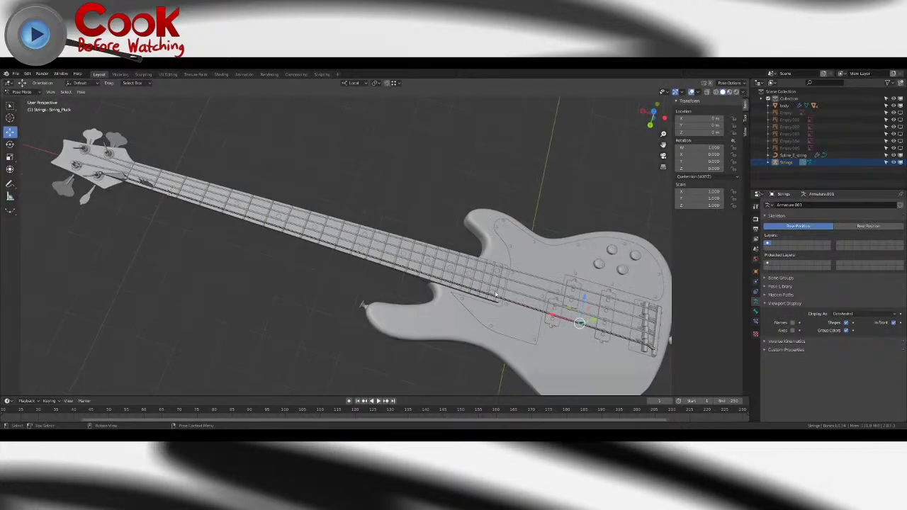
# - Try sliding the String_Pluck bone toward the nut, and a fret bone near the nut toward the pickups, along their local X axes
pyautogui.press('g')
pyautogui.press('x')
pyautogui.press('x')
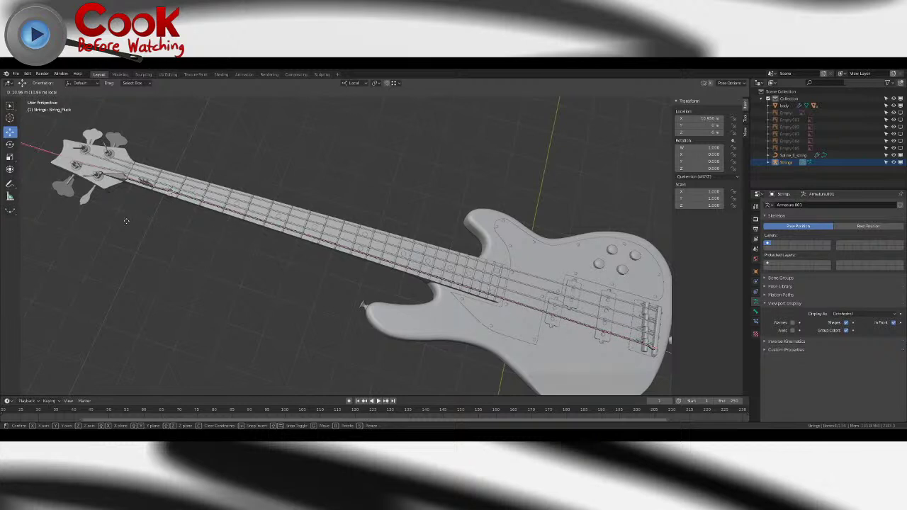
pyautogui.press('Escape')
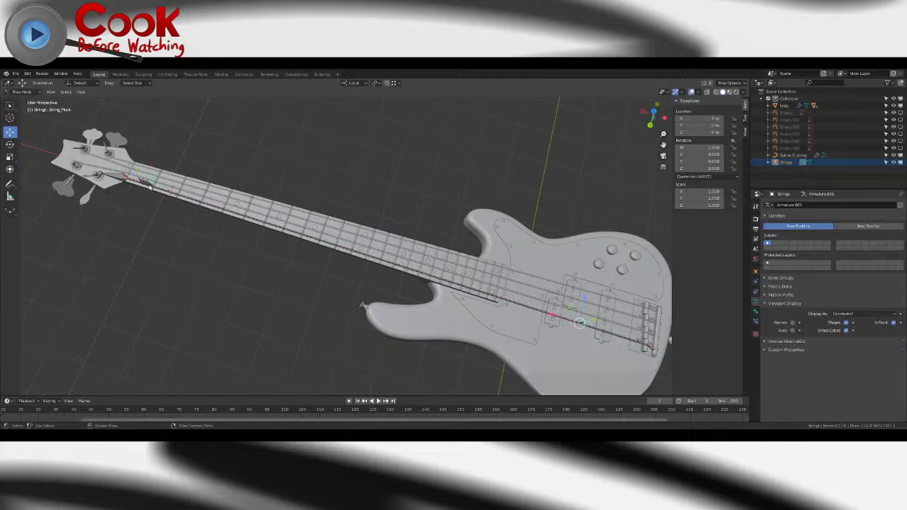
pyautogui.press('g')
pyautogui.press('x')
pyautogui.press('x')
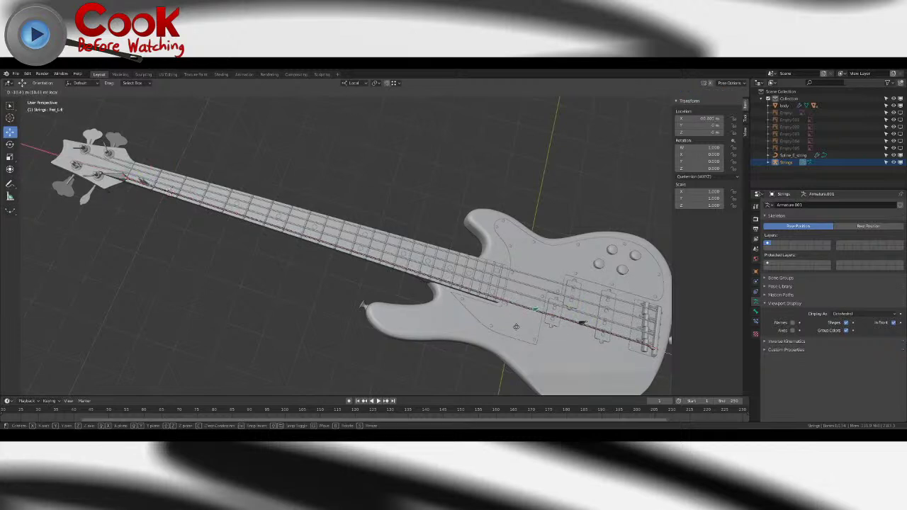
pyautogui.click(558, 338)
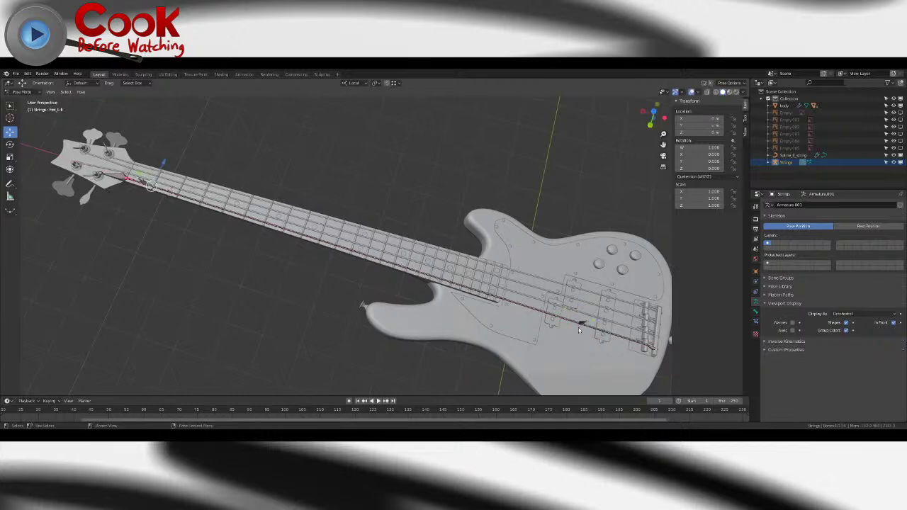
# - Shift the String_Pluck bone very slightly along its local Z axis to align it with the string over the pickups
pyautogui.moveTo(586, 328); pyautogui.dragTo(395, 253, button='middle')
pyautogui.scroll(8, 413, 259)
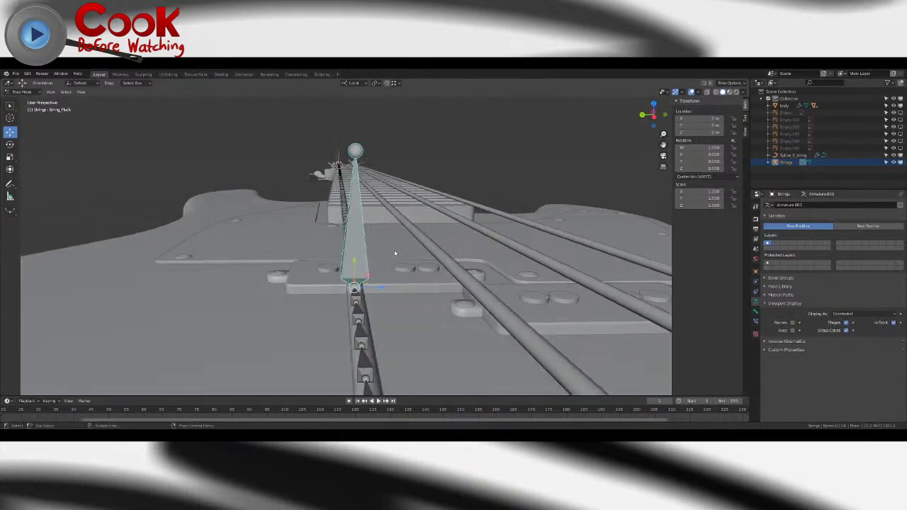
pyautogui.press('g')
pyautogui.press('z')
pyautogui.press('z')
pyautogui.click(380, 286)
# - Slide the aligned String_Pluck bone along its local X axis to the upper frets near the nut, and undo the move
pyautogui.scroll(-4, 362, 271)
pyautogui.moveTo(363, 270); pyautogui.dragTo(489, 319, button='middle')
pyautogui.press('g')
pyautogui.press('x')
pyautogui.press('x')
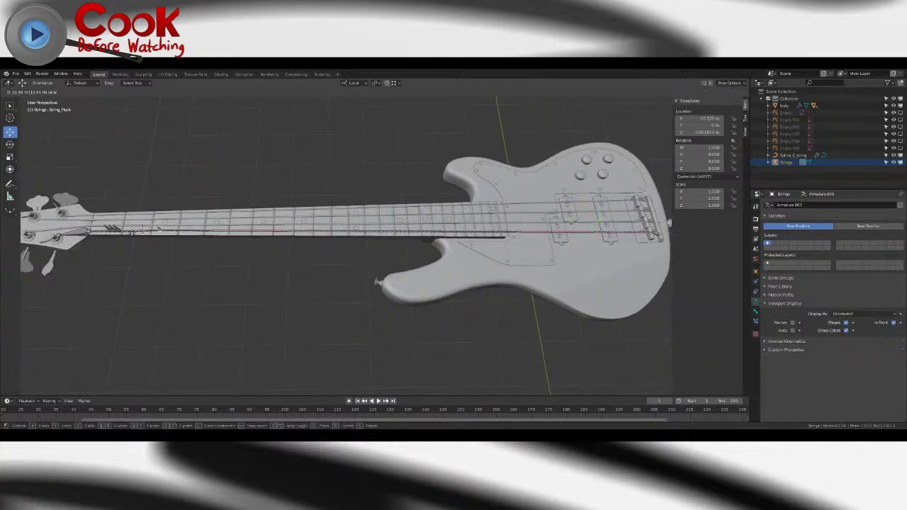
pyautogui.click(142, 231)
pyautogui.keyDown('shift'); pyautogui.moveTo(142, 230); pyautogui.dragTo(361, 240, button='middle'); pyautogui.keyUp('shift')
pyautogui.hotkey('ctrl', 'z')
# - Slide the String_Pluck bone along X to about 11.5 m and shift it sideways along Z beside the fret bones
pyautogui.press('g')
pyautogui.press('x')
pyautogui.press('x')
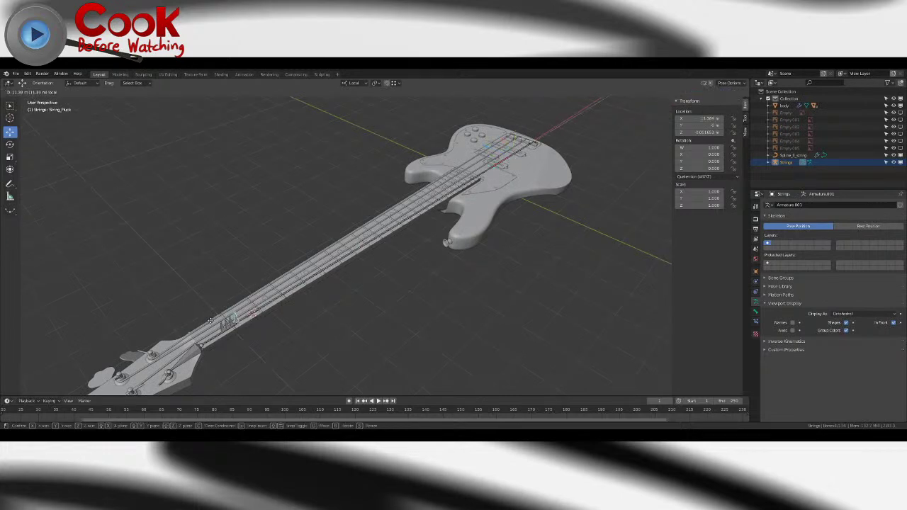
pyautogui.click(240, 342)
pyautogui.scroll(4, 355, 310)
pyautogui.moveTo(355, 310); pyautogui.dragTo(397, 238, button='middle')
pyautogui.scroll(4, 385, 282)
pyautogui.scroll(2, 405, 280)
pyautogui.scroll(1, 416, 274)
pyautogui.moveTo(397, 273); pyautogui.dragTo(394, 329)
pyautogui.moveTo(373, 295); pyautogui.dragTo(391, 297)
# - Snap the String_Pluck bone onto the E string's bone chain at the fret near the nut
pyautogui.moveTo(391, 296); pyautogui.dragTo(430, 383, button='middle')
pyautogui.scroll(3, 239, 277)
pyautogui.keyDown('shift'); pyautogui.moveTo(239, 277); pyautogui.dragTo(358, 213, button='middle'); pyautogui.keyUp('shift')
pyautogui.scroll(2, 262, 262)
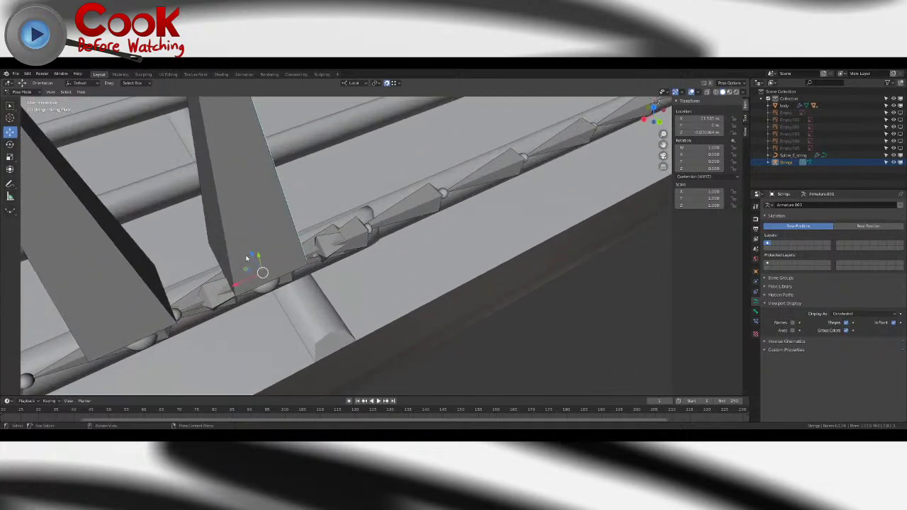
pyautogui.click(246, 258)
pyautogui.press('g')
pyautogui.moveTo(262, 263); pyautogui.dragTo(259, 257)
pyautogui.moveTo(259, 257); pyautogui.dragTo(352, 161, button='middle')
pyautogui.moveTo(391, 133); pyautogui.dragTo(386, 135)
pyautogui.scroll(-8, 386, 134)
pyautogui.moveTo(387, 136); pyautogui.dragTo(360, 142, button='middle')
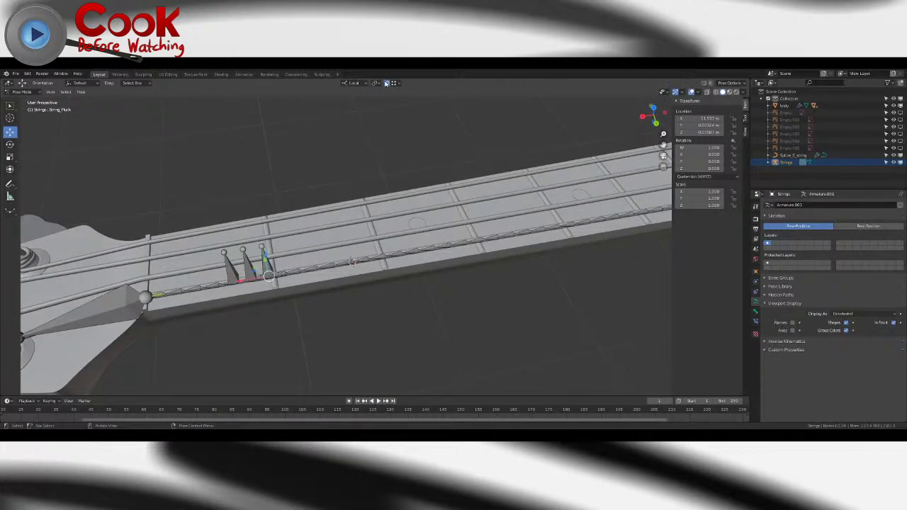
# - Slide the snapped String_Pluck bone along its local X axis back toward the bridge, and undo the trial moves
pyautogui.scroll(-11, 418, 261)
pyautogui.press('g')
pyautogui.press('x')
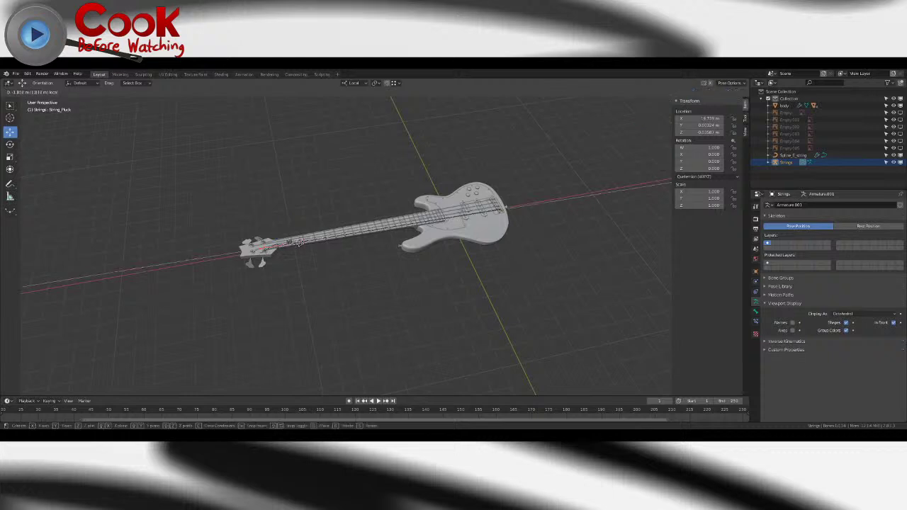
pyautogui.click(452, 227)
pyautogui.moveTo(464, 230); pyautogui.dragTo(388, 263, button='middle')
pyautogui.keyDown('shift'); pyautogui.moveTo(388, 264); pyautogui.dragTo(376, 284, button='middle'); pyautogui.keyUp('shift')
pyautogui.scroll(3, 340, 184)
pyautogui.moveTo(375, 283); pyautogui.dragTo(366, 242, button='middle')
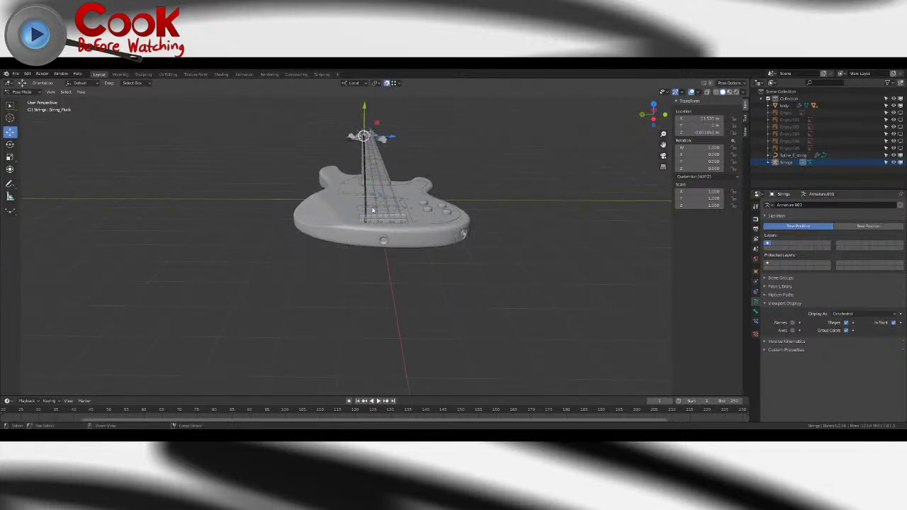
pyautogui.hotkey('ctrl', 'z')
# - Examine the E string's bones near the nut and along the neck for alignment with the pluck bone
pyautogui.keyDown('shift'); pyautogui.moveTo(373, 165); pyautogui.dragTo(430, 213, button='middle'); pyautogui.keyUp('shift')
pyautogui.scroll(5, 354, 217)
pyautogui.scroll(-6, 397, 234)
pyautogui.scroll(4, 370, 245)
pyautogui.keyDown('shift'); pyautogui.moveTo(213, 248); pyautogui.dragTo(491, 269, button='middle'); pyautogui.keyUp('shift')
pyautogui.scroll(3, 449, 281)
pyautogui.keyDown('shift'); pyautogui.moveTo(386, 249); pyautogui.dragTo(316, 263, button='middle'); pyautogui.keyUp('shift')
pyautogui.click(455, 287)
pyautogui.scroll(-5, 409, 267)
pyautogui.scroll(-4, 316, 263)
pyautogui.moveTo(453, 298); pyautogui.dragTo(390, 312, button='middle')
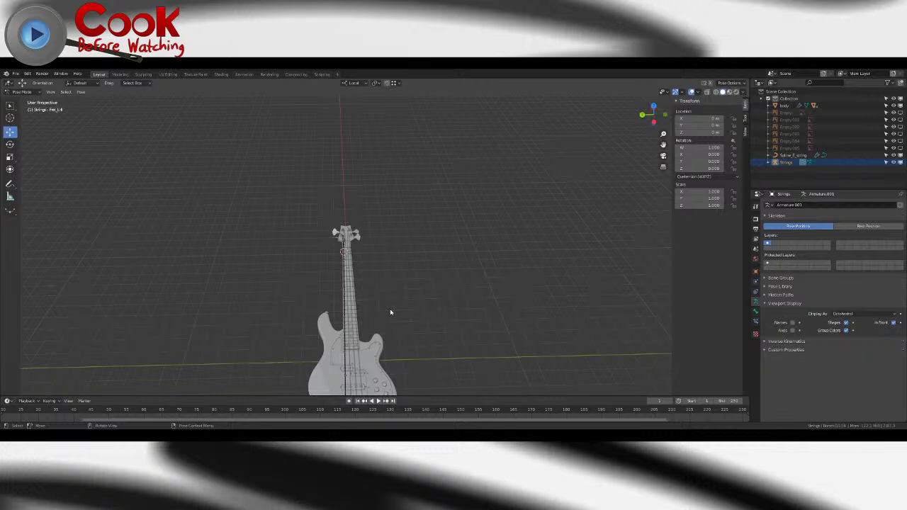
pyautogui.moveTo(377, 315); pyautogui.dragTo(414, 356, button='middle')
pyautogui.scroll(3, 371, 271)
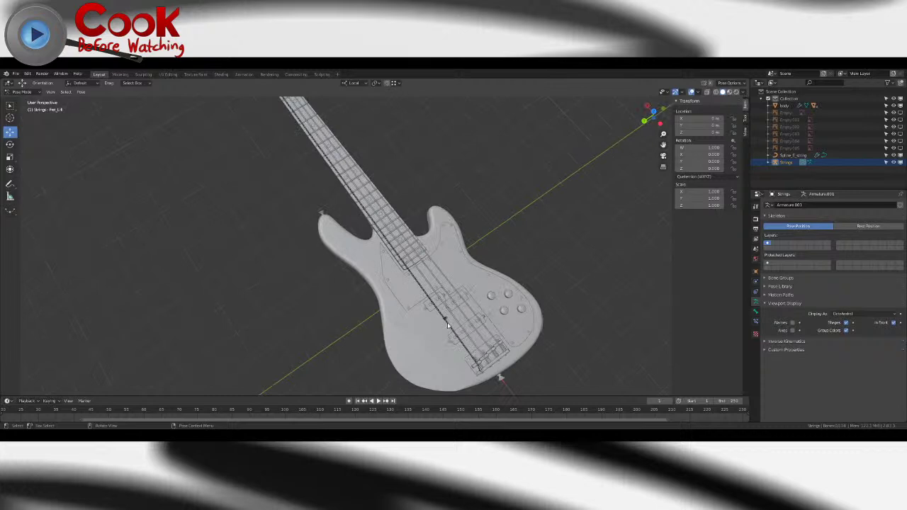
pyautogui.moveTo(444, 319); pyautogui.dragTo(507, 307, button='middle')
pyautogui.moveTo(474, 253); pyautogui.dragTo(302, 255)
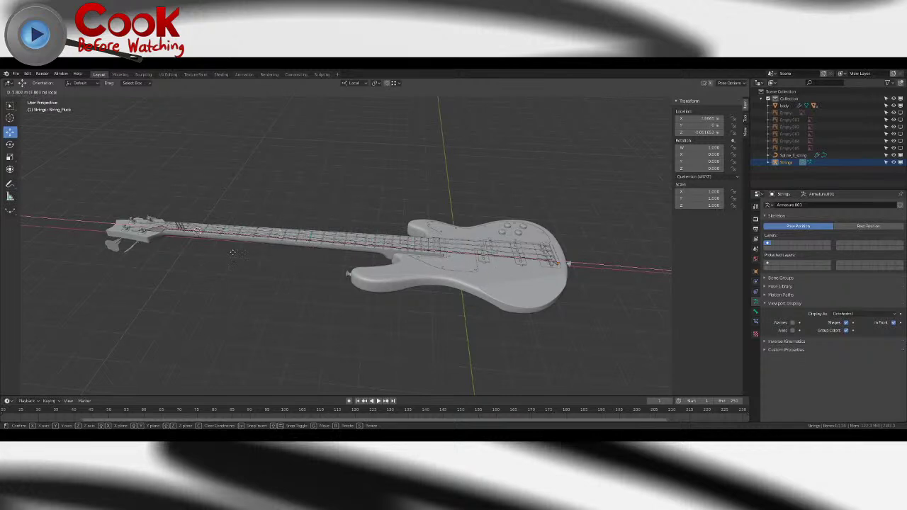
pyautogui.press('Escape')
# - Try sliding a fret control bone near the nut along the neck toward the body, and reset its location
pyautogui.moveTo(248, 248); pyautogui.dragTo(411, 283, button='middle')
pyautogui.scroll(4, 383, 287)
pyautogui.moveTo(315, 294); pyautogui.dragTo(411, 305, button='middle')
pyautogui.scroll(-5, 378, 292)
pyautogui.scroll(4, 340, 269)
pyautogui.moveTo(290, 266); pyautogui.dragTo(348, 253, button='middle')
pyautogui.click(213, 255)
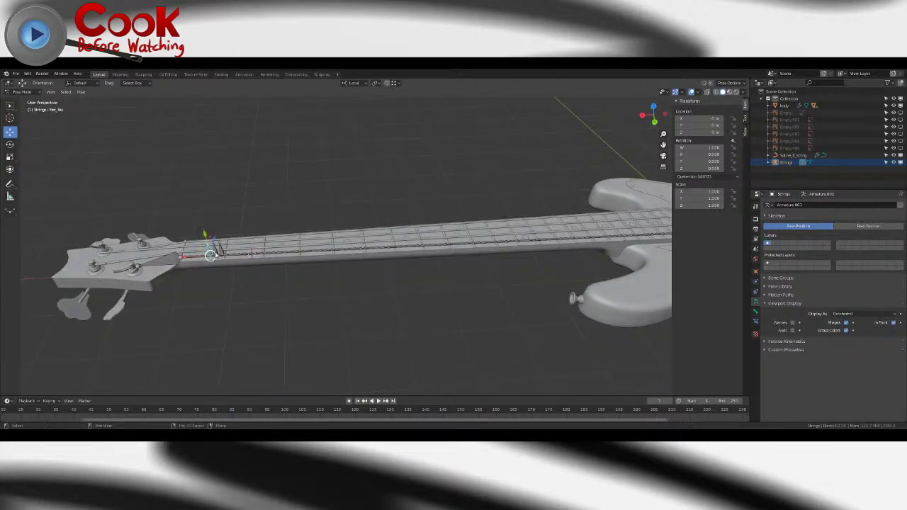
pyautogui.moveTo(391, 257); pyautogui.dragTo(302, 258, button='middle')
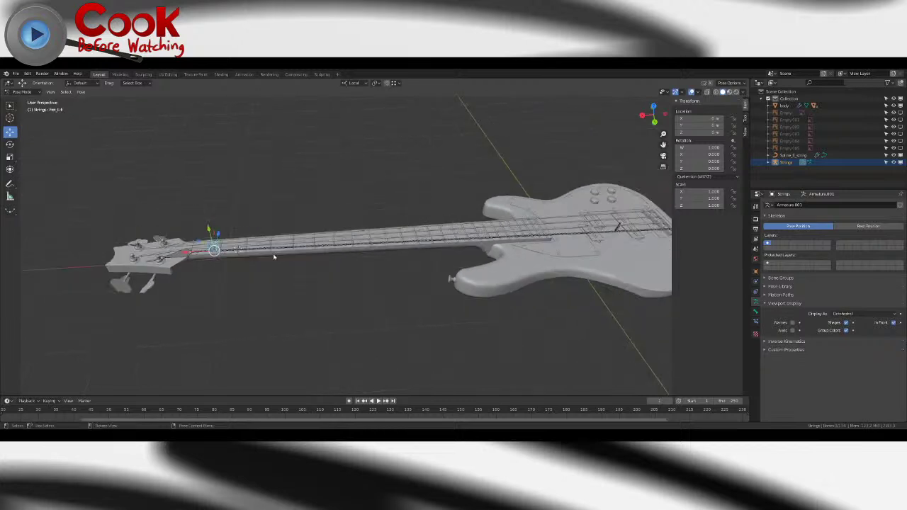
pyautogui.moveTo(196, 254); pyautogui.dragTo(501, 238)
pyautogui.moveTo(340, 237); pyautogui.dragTo(211, 215)
pyautogui.hotkey('alt', 'g')
pyautogui.click(283, 209)
# - Save the file, select the Fret_Top bone beside the nut, and save the file again
pyautogui.click(17, 74)
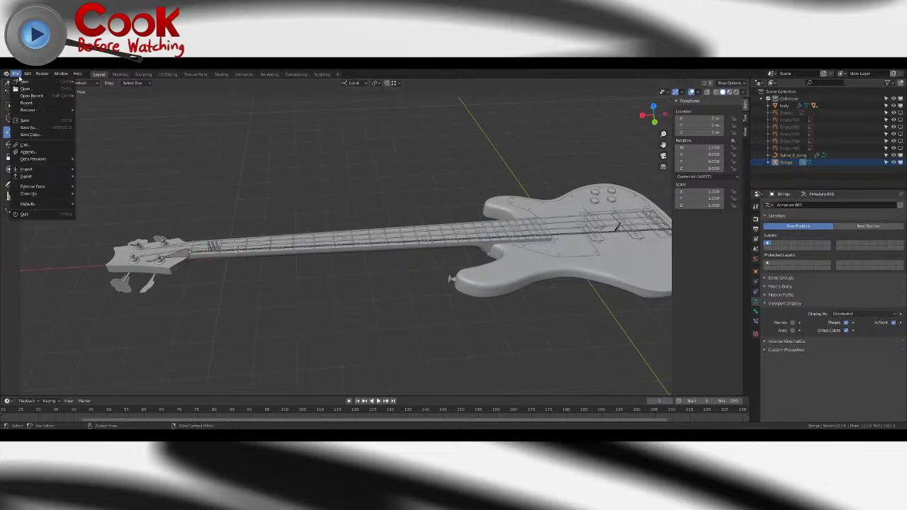
pyautogui.click(27, 119)
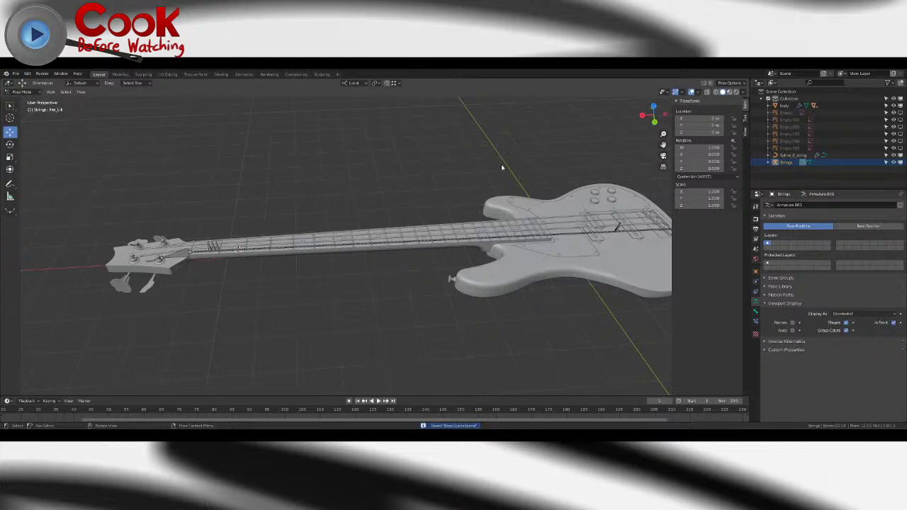
pyautogui.scroll(-1, 322, 196)
pyautogui.moveTo(328, 196); pyautogui.dragTo(396, 323, button='middle')
pyautogui.scroll(3, 262, 212)
pyautogui.scroll(2, 287, 264)
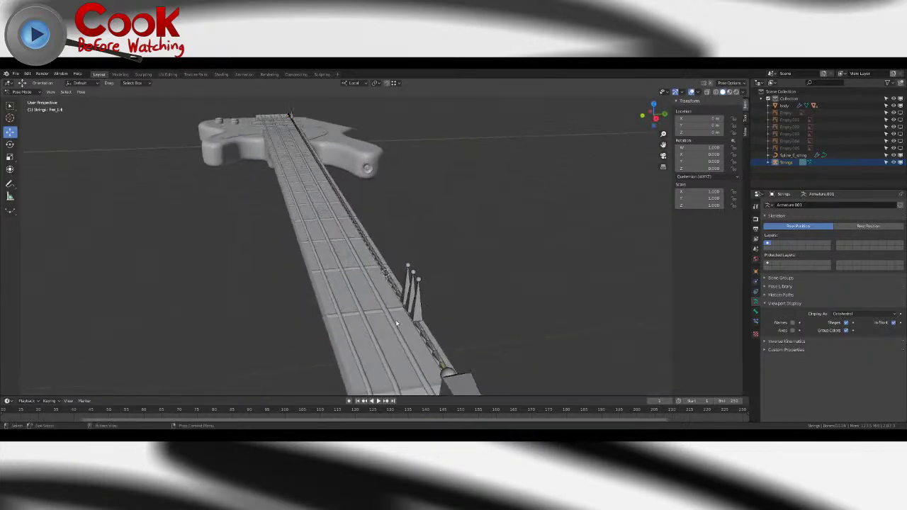
pyautogui.click(418, 313)
pyautogui.moveTo(464, 312); pyautogui.dragTo(366, 320, button='middle')
pyautogui.keyDown('shift'); pyautogui.moveTo(285, 319); pyautogui.dragTo(274, 292, button='middle'); pyautogui.keyUp('shift')
pyautogui.scroll(3, 337, 286)
pyautogui.scroll(-5, 274, 292)
pyautogui.click(15, 74)
pyautogui.click(28, 120)
# - Show the bass with its materials in Material Preview shading and examine the whole instrument
pyautogui.scroll(-8, 397, 312)
pyautogui.keyDown('shift'); pyautogui.moveTo(407, 340); pyautogui.dragTo(340, 283, button='middle'); pyautogui.keyUp('shift')
pyautogui.scroll(4, 384, 293)
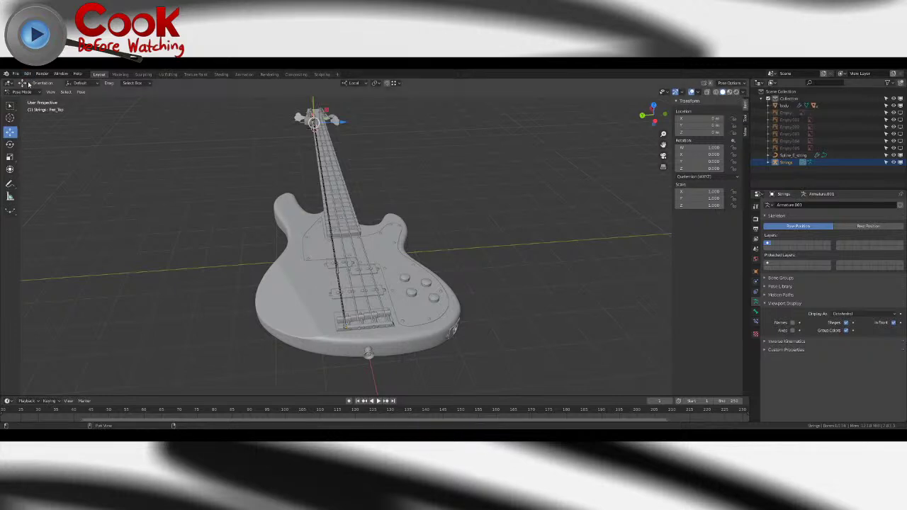
pyautogui.click(730, 92)
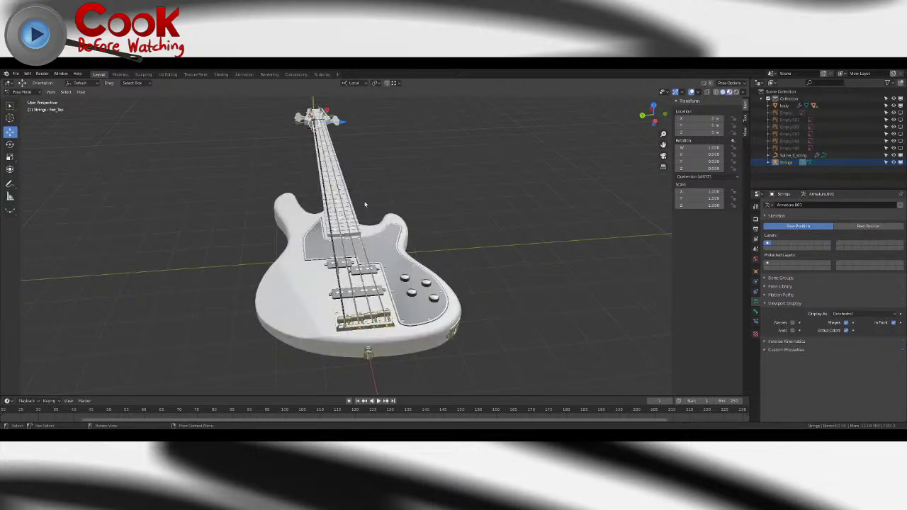
pyautogui.moveTo(366, 197); pyautogui.dragTo(370, 215, button='middle')
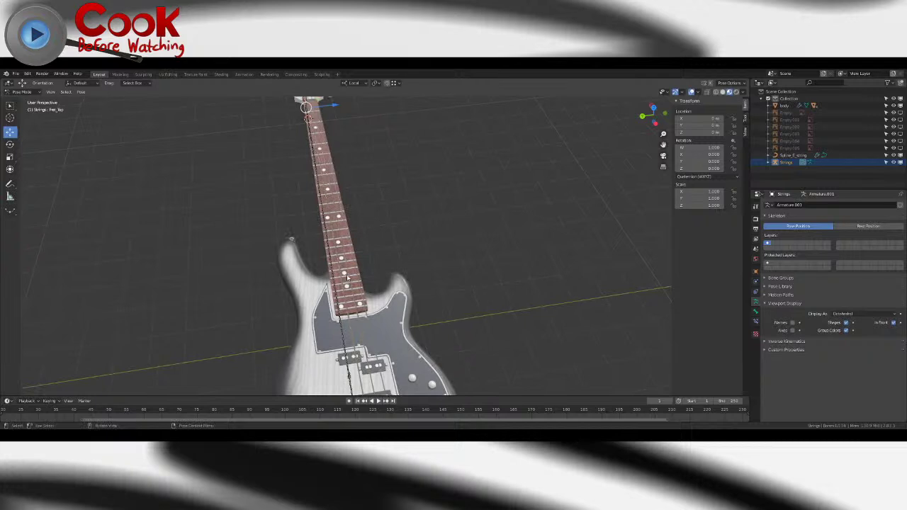
pyautogui.moveTo(347, 280); pyautogui.dragTo(418, 178, button='middle')
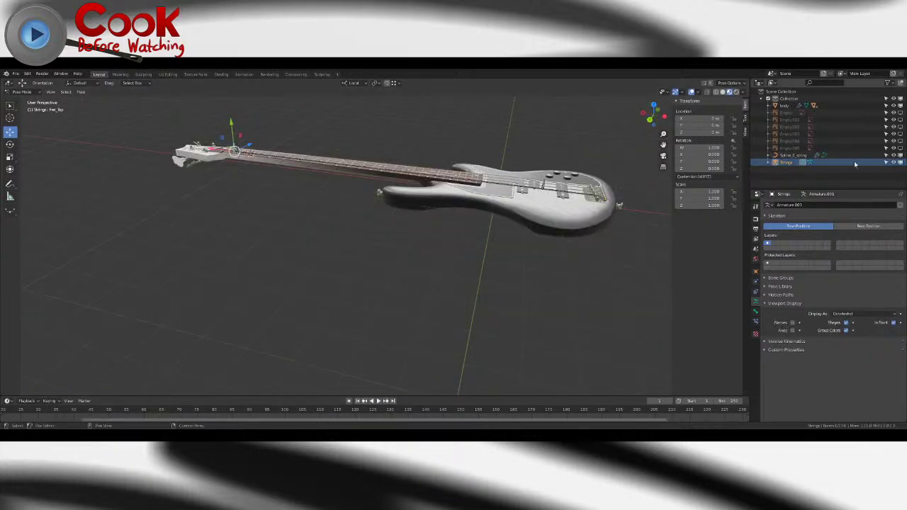
# - Pull the String_Pluck bone sideways off the body toward the upper horn to test how the E string bends
pyautogui.click(558, 193)
pyautogui.moveTo(558, 193); pyautogui.dragTo(509, 195, button='middle')
pyautogui.press('g')
pyautogui.click(388, 333)
pyautogui.moveTo(363, 314); pyautogui.dragTo(333, 204)
pyautogui.click(376, 351)
pyautogui.moveTo(369, 339); pyautogui.dragTo(322, 209)
pyautogui.moveTo(322, 209); pyautogui.dragTo(393, 190, button='middle')
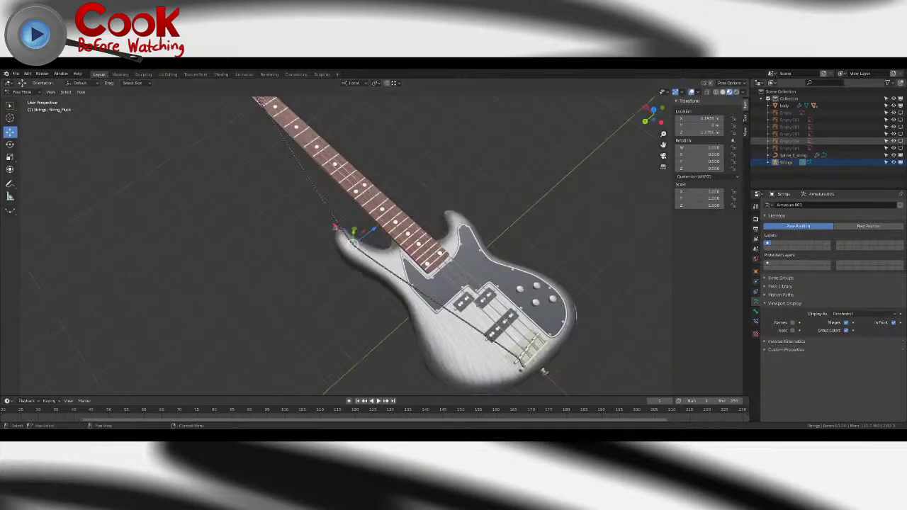
# - Hide the Strings armature to inspect the bent E string up close, and undo the hiding and the pluck move
pyautogui.click(894, 163)
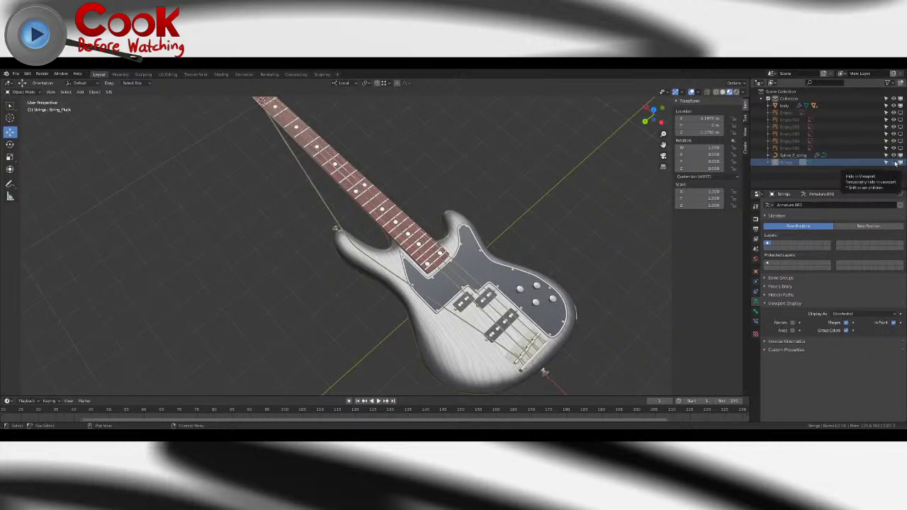
pyautogui.scroll(7, 352, 248)
pyautogui.scroll(3, 367, 256)
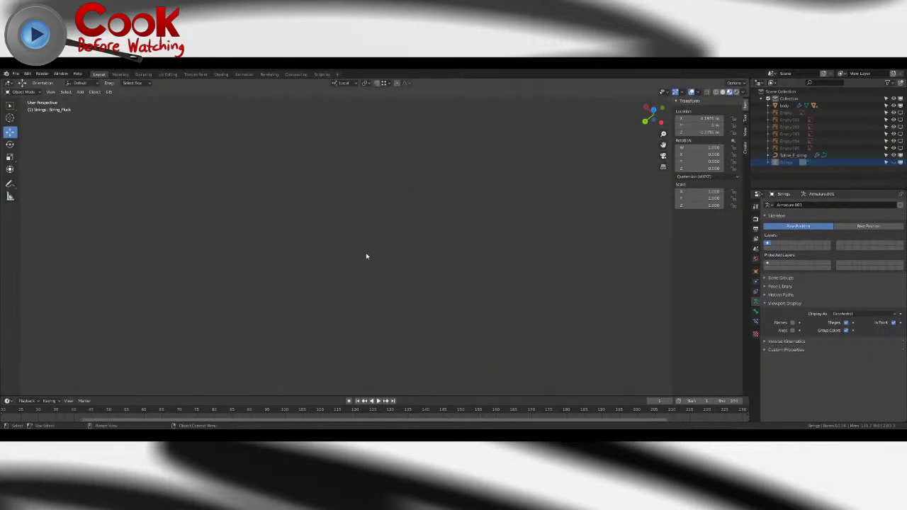
pyautogui.scroll(-4, 366, 255)
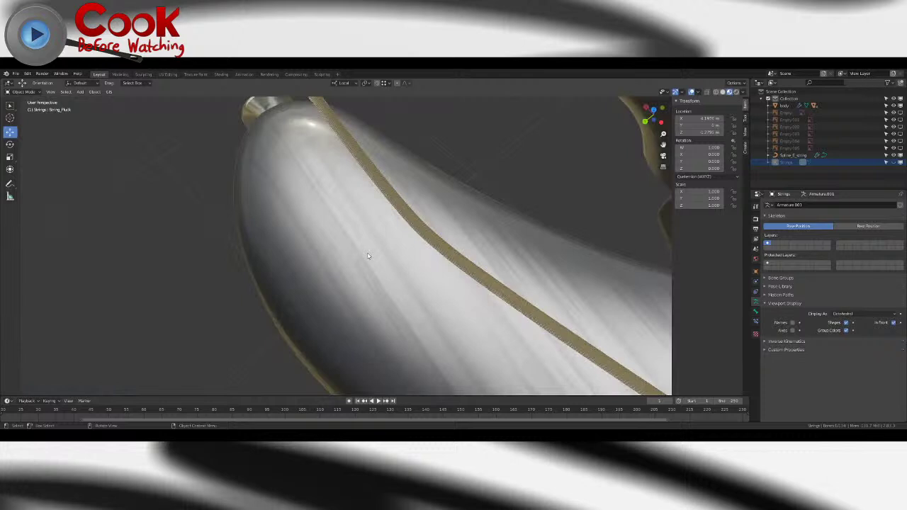
pyautogui.scroll(-2, 367, 255)
pyautogui.scroll(-5, 367, 256)
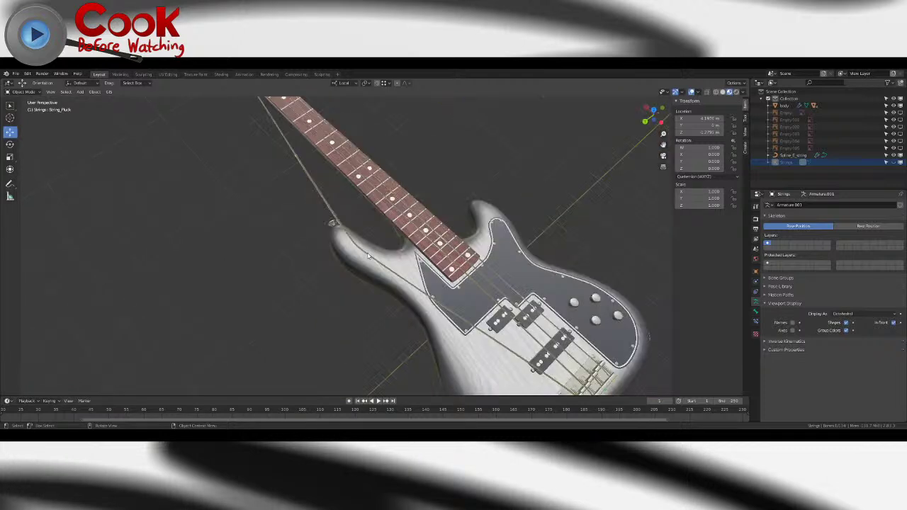
pyautogui.scroll(-3, 368, 255)
pyautogui.hotkey('ctrl', 'Tab')
pyautogui.hotkey('ctrl', 'z')
pyautogui.hotkey('ctrl', 'z')
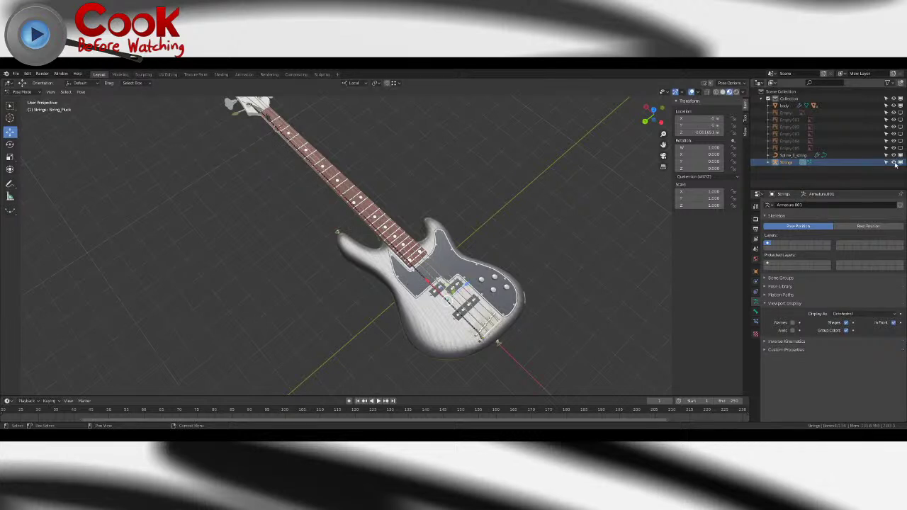
pyautogui.moveTo(293, 199); pyautogui.dragTo(431, 188, button='middle')
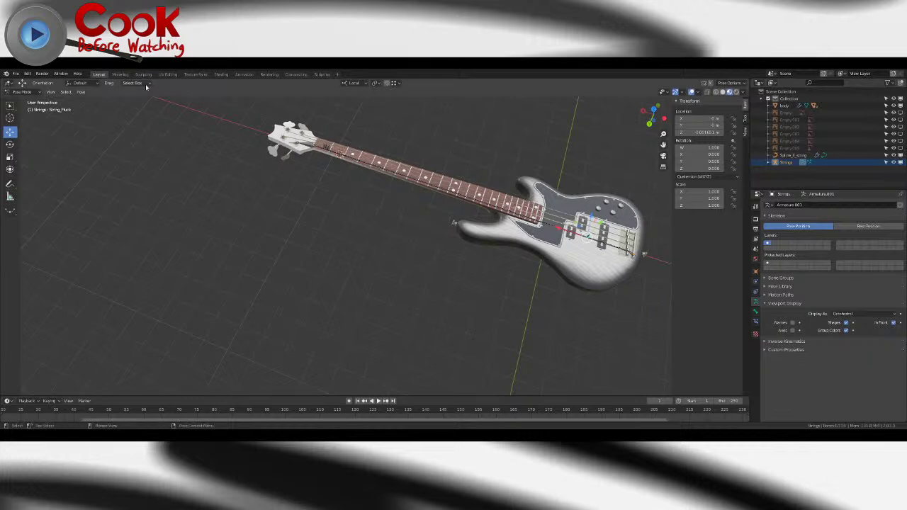
# - Return the viewport to Solid shading and save the file
pyautogui.click(722, 93)
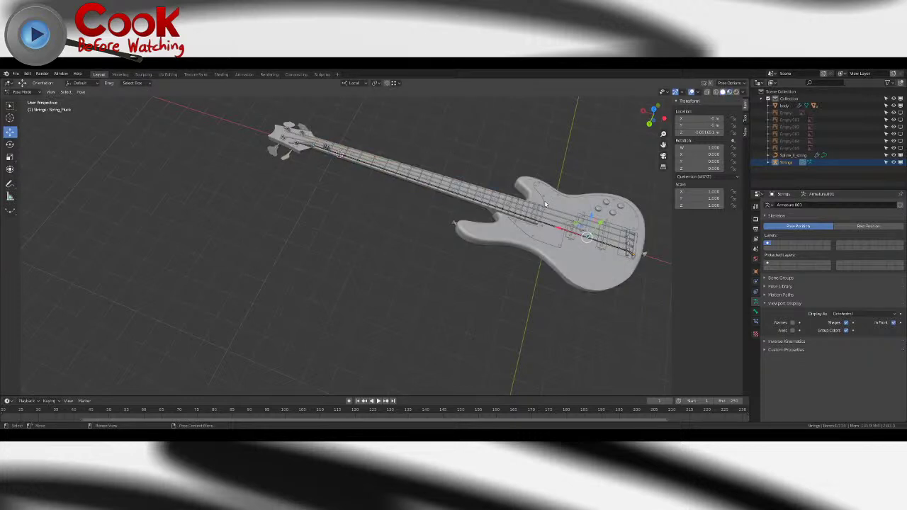
pyautogui.click(16, 73)
pyautogui.click(31, 121)
# - Put the Strings armature into Edit Mode and add a new single bone to it
pyautogui.moveTo(396, 167); pyautogui.dragTo(361, 145, button='middle')
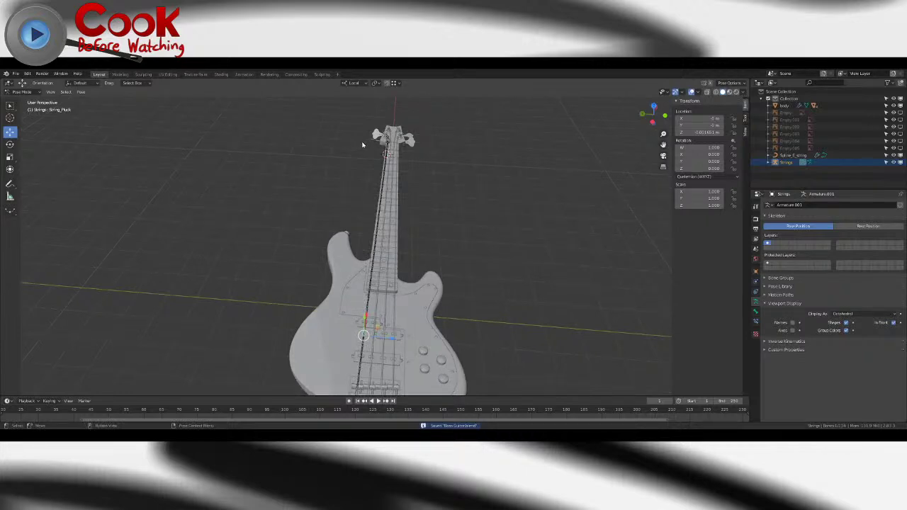
pyautogui.moveTo(419, 215); pyautogui.dragTo(397, 259, button='middle')
pyautogui.scroll(5, 274, 278)
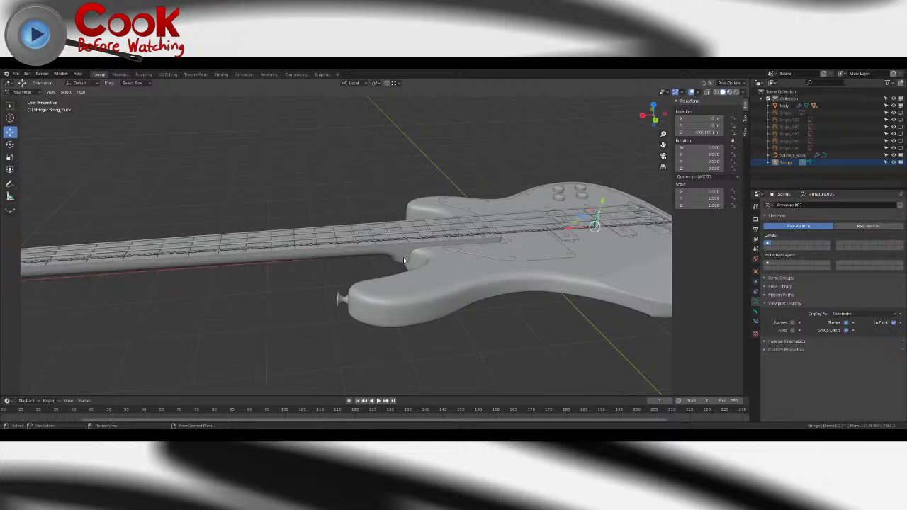
pyautogui.moveTo(403, 257); pyautogui.dragTo(442, 272, button='middle')
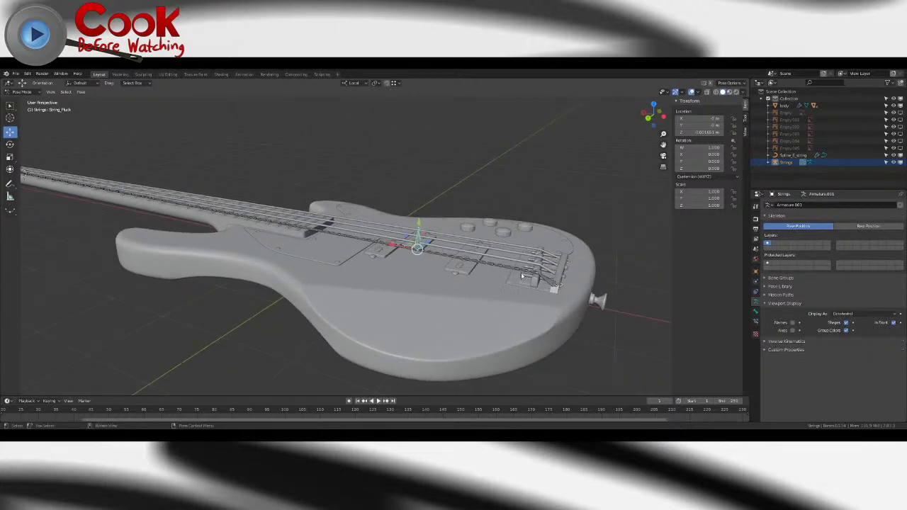
pyautogui.hotkey('ctrl', 'Tab')
pyautogui.click(25, 93)
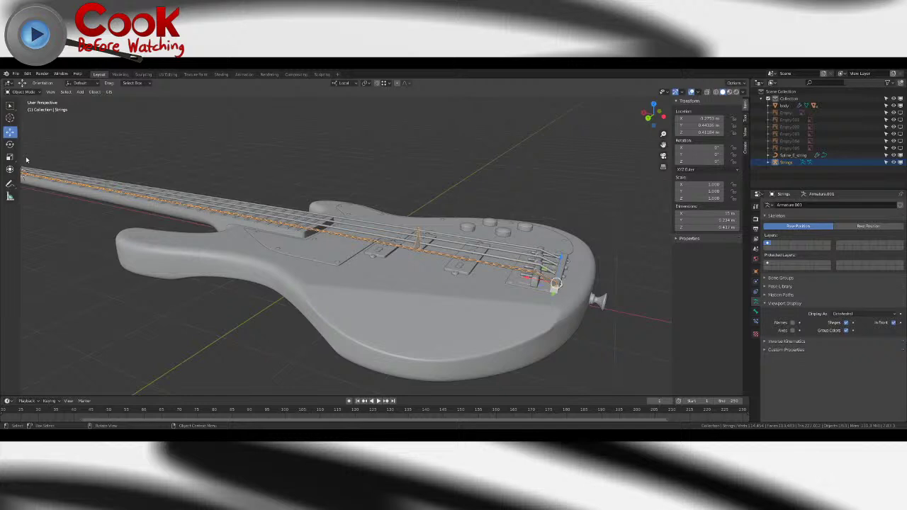
pyautogui.click(80, 92)
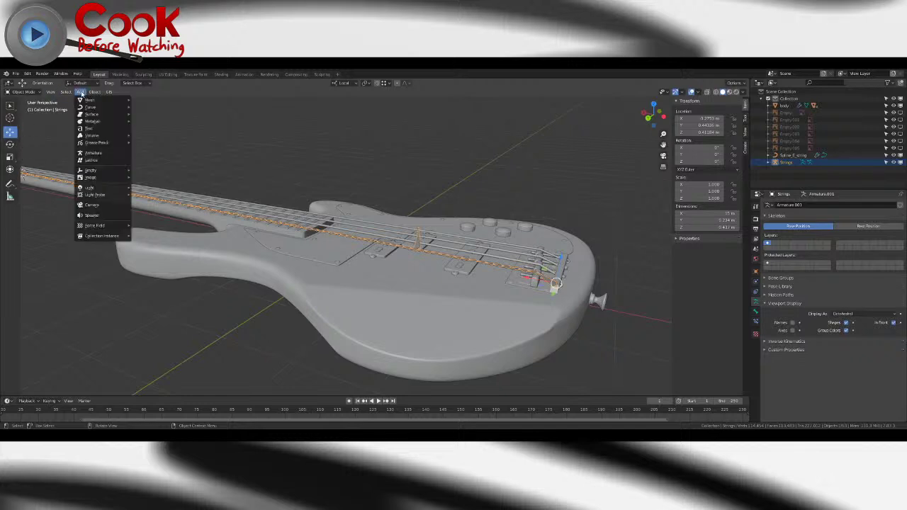
pyautogui.press('Escape')
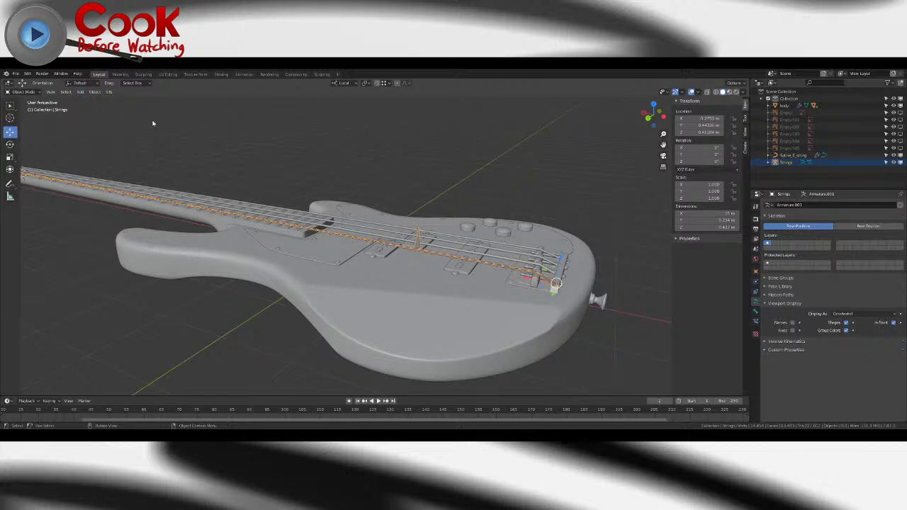
pyautogui.press('Tab')
pyautogui.click(80, 92)
pyautogui.click(91, 100)
# - Move the new bone along X from the headstock to the bridge and snap it onto the E string's bone chain
pyautogui.moveTo(181, 219); pyautogui.dragTo(198, 218, button='middle')
pyautogui.scroll(-3, 184, 212)
pyautogui.click(92, 203)
pyautogui.moveTo(68, 196); pyautogui.dragTo(461, 223)
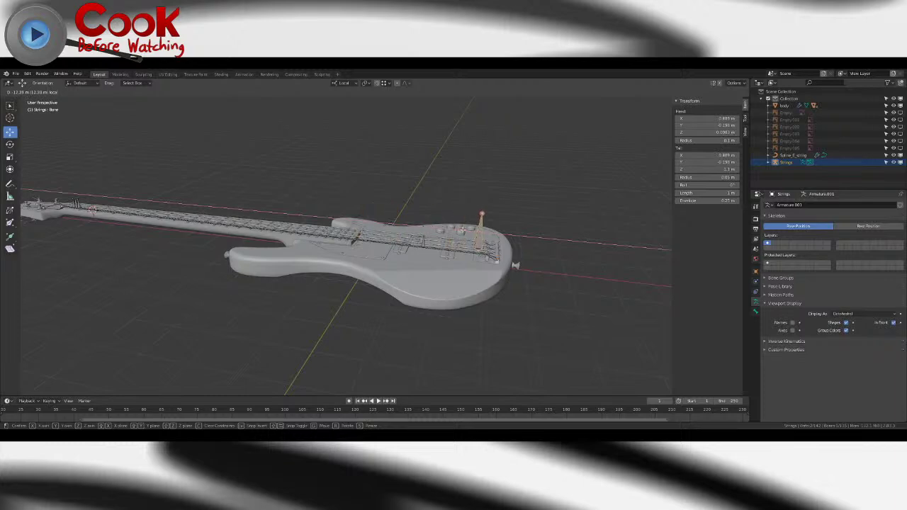
pyautogui.keyDown('shift'); pyautogui.moveTo(479, 254); pyautogui.dragTo(377, 255, button='middle'); pyautogui.keyUp('shift')
pyautogui.scroll(5, 378, 255)
pyautogui.scroll(7, 276, 261)
pyautogui.scroll(-3, 298, 243)
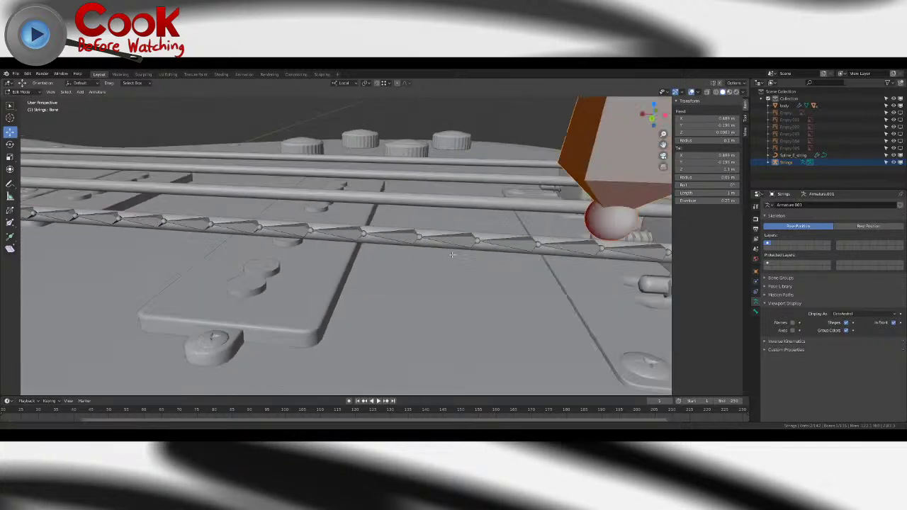
pyautogui.keyDown('shift'); pyautogui.moveTo(510, 191); pyautogui.dragTo(344, 186, button='middle'); pyautogui.keyUp('shift')
pyautogui.scroll(-3, 342, 186)
pyautogui.moveTo(321, 142); pyautogui.dragTo(384, 247)
pyautogui.moveTo(384, 247); pyautogui.dragTo(439, 248, button='middle')
pyautogui.keyDown('shift'); pyautogui.moveTo(319, 248); pyautogui.dragTo(455, 197, button='middle'); pyautogui.keyUp('shift')
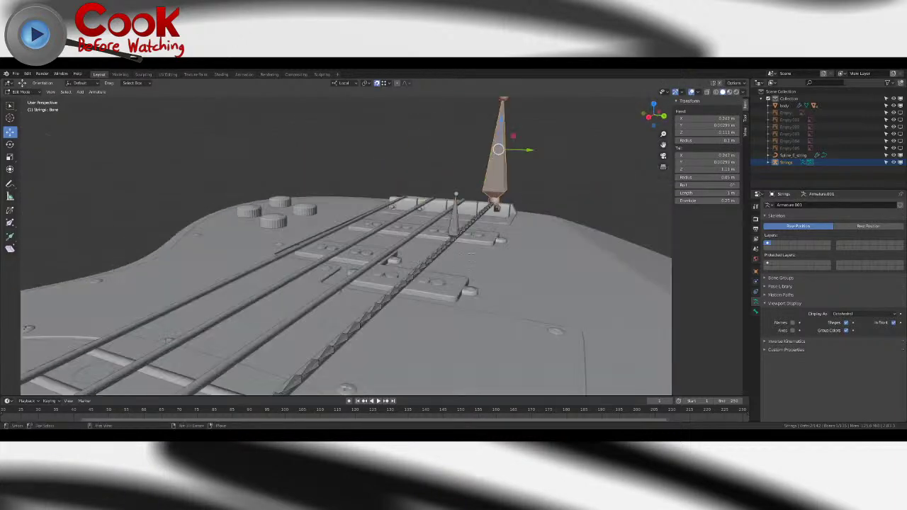
# - Shrink the new bone to about 0.15 m long and reposition it on the E string's bone chain above the bridge saddle
pyautogui.scroll(4, 456, 197)
pyautogui.moveTo(397, 227)
pyautogui.mouseDown(button='middle')
pyautogui.moveTo(469, 230)
pyautogui.moveTo(400, 251)
pyautogui.moveTo(352, 290)
pyautogui.moveTo(399, 210)
pyautogui.mouseUp(button='middle')
pyautogui.scroll(-4, 464, 233)
pyautogui.scroll(5, 425, 244)
pyautogui.keyDown('shift'); pyautogui.moveTo(403, 244); pyautogui.dragTo(401, 251, button='middle'); pyautogui.keyUp('shift')
pyautogui.scroll(-6, 399, 234)
pyautogui.click(364, 123)
pyautogui.scroll(-2, 363, 107)
pyautogui.moveTo(358, 135); pyautogui.dragTo(352, 256)
pyautogui.moveTo(353, 256); pyautogui.dragTo(379, 239, button='middle')
pyautogui.scroll(4, 365, 229)
pyautogui.scroll(7, 379, 237)
pyautogui.click(391, 157)
pyautogui.scroll(-6, 389, 158)
pyautogui.moveTo(357, 184); pyautogui.dragTo(366, 235)
pyautogui.moveTo(367, 236); pyautogui.dragTo(277, 245, button='middle')
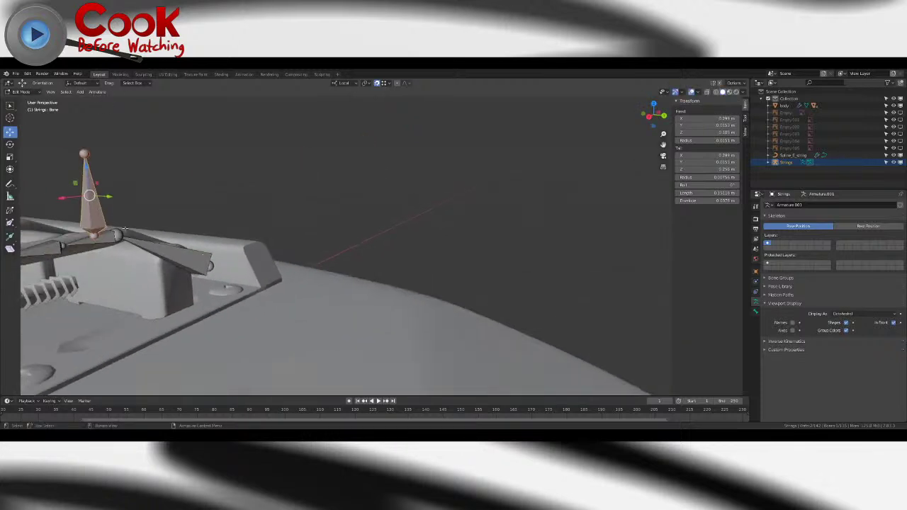
# - Snap the new upright bone onto the string chain's joint at the bridge
pyautogui.moveTo(90, 196); pyautogui.dragTo(117, 235)
pyautogui.moveTo(117, 234); pyautogui.dragTo(319, 243, button='middle')
pyautogui.scroll(-3, 88, 245)
# - Rename the upright bone at the bridge to Aim
pyautogui.click(755, 312)
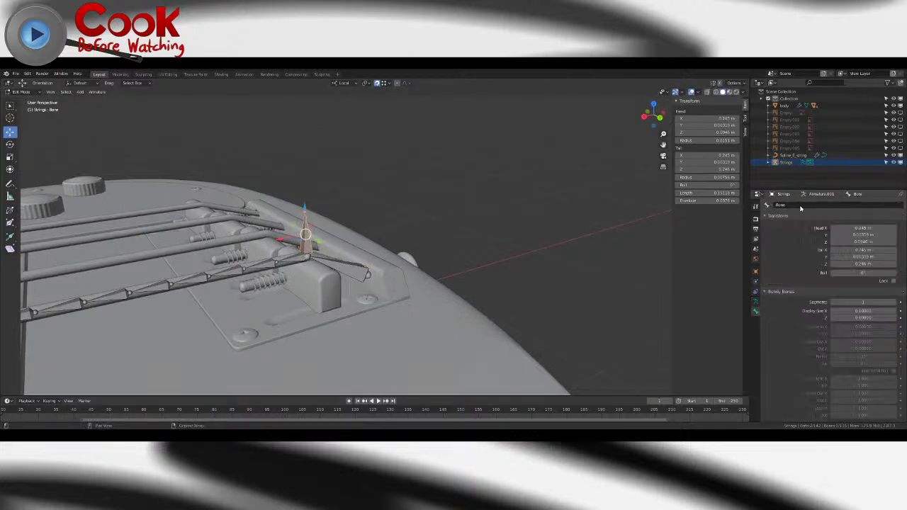
pyautogui.click(800, 206)
pyautogui.write('Aim')
pyautogui.click(801, 206)
pyautogui.write('Arm')
pyautogui.press('Return')
# - Parent the Aim bone to the Holder_Bottom bone with the Connected option
pyautogui.click(311, 249)
pyautogui.hotkey('ctrl', 'p')
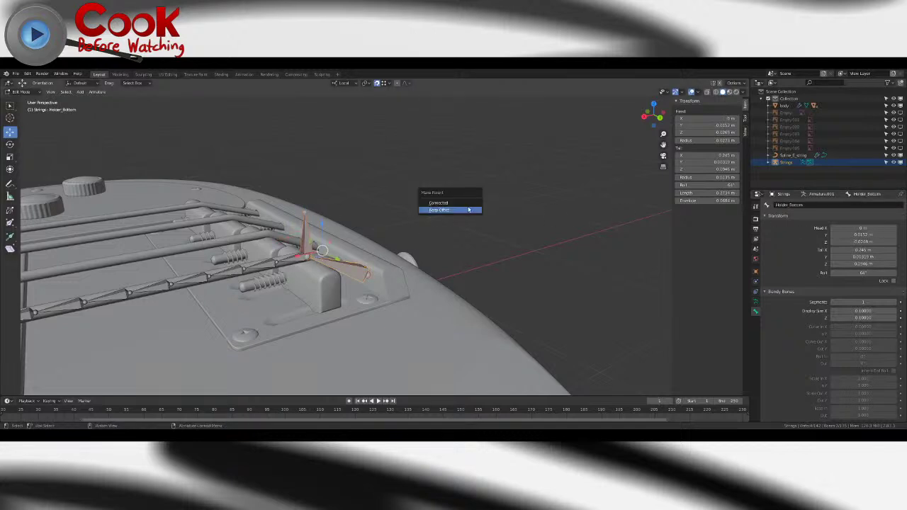
pyautogui.click(464, 203)
# - Duplicate the Aim bone straight up along Z, leaving a small gap above the original
pyautogui.click(307, 237)
pyautogui.moveTo(418, 243); pyautogui.dragTo(491, 245, button='middle')
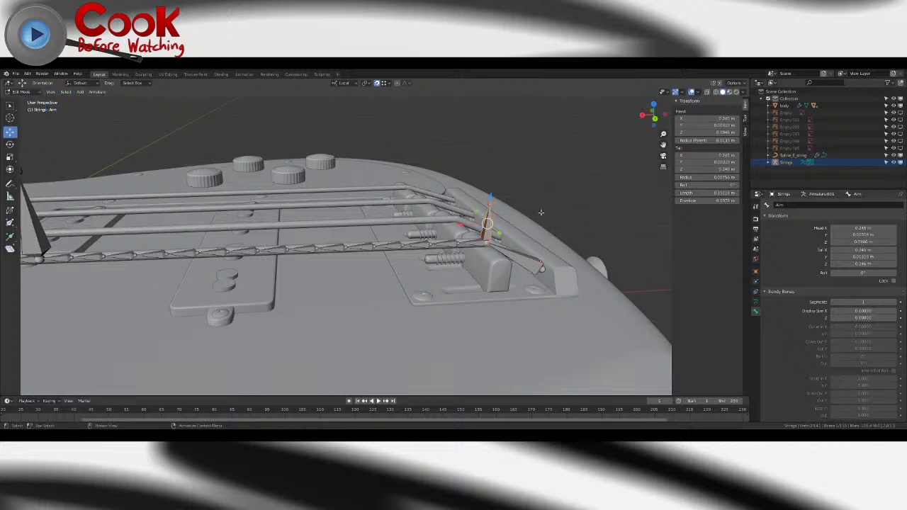
pyautogui.press('e')
pyautogui.press('z')
pyautogui.click(509, 173)
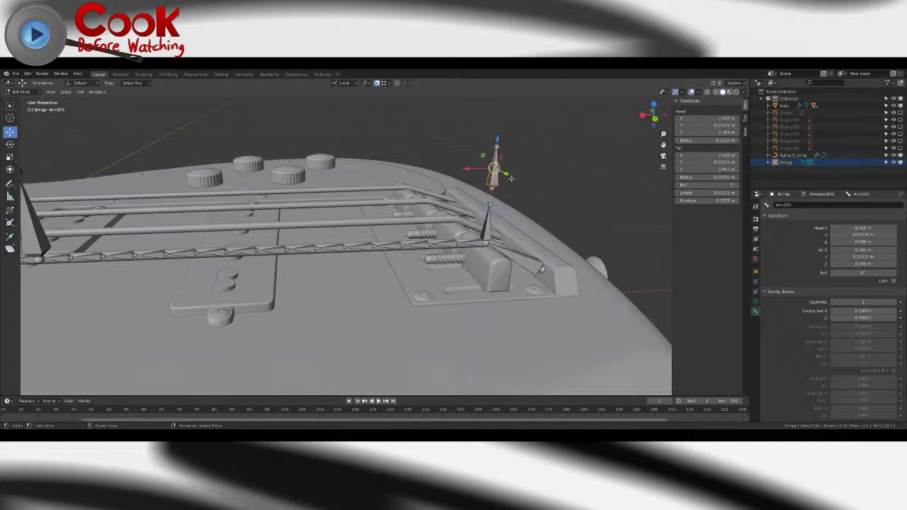
# - Rename the duplicated upper bone to Aim_Pole
pyautogui.click(795, 204)
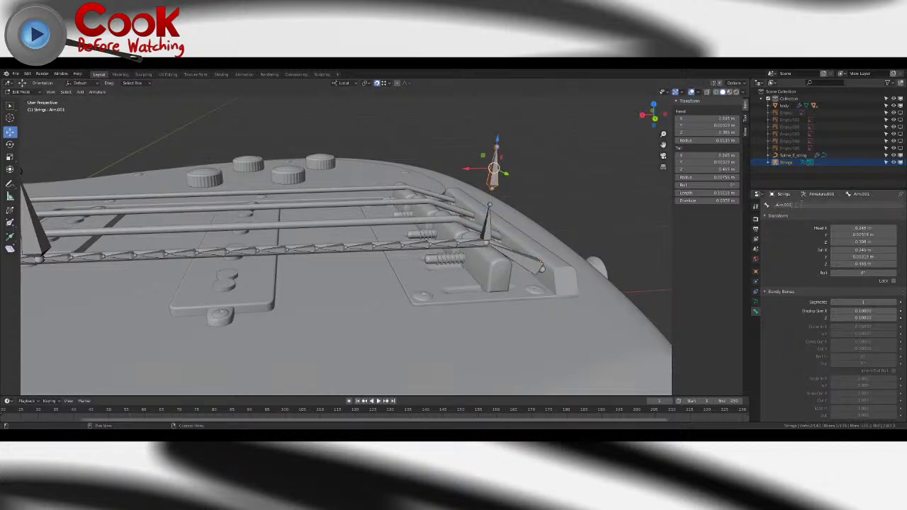
pyautogui.write('ArmPole')
pyautogui.press('Return')
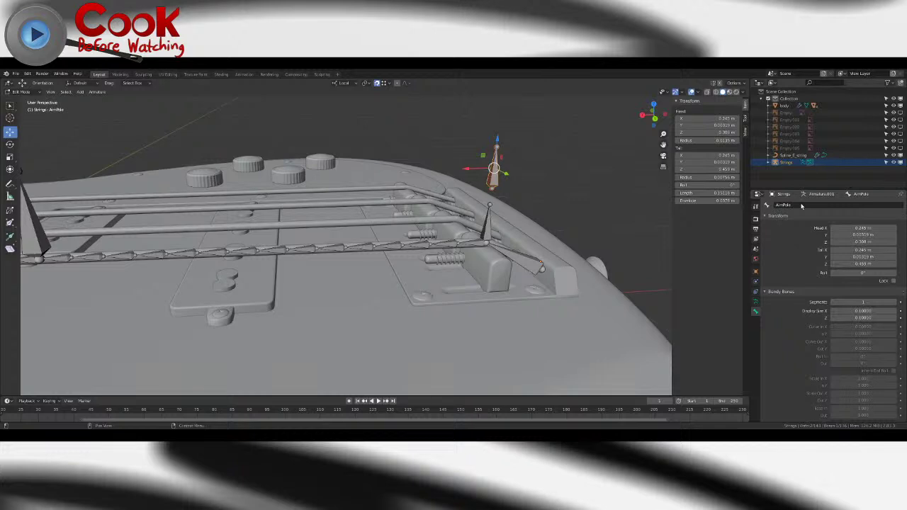
pyautogui.click(801, 206)
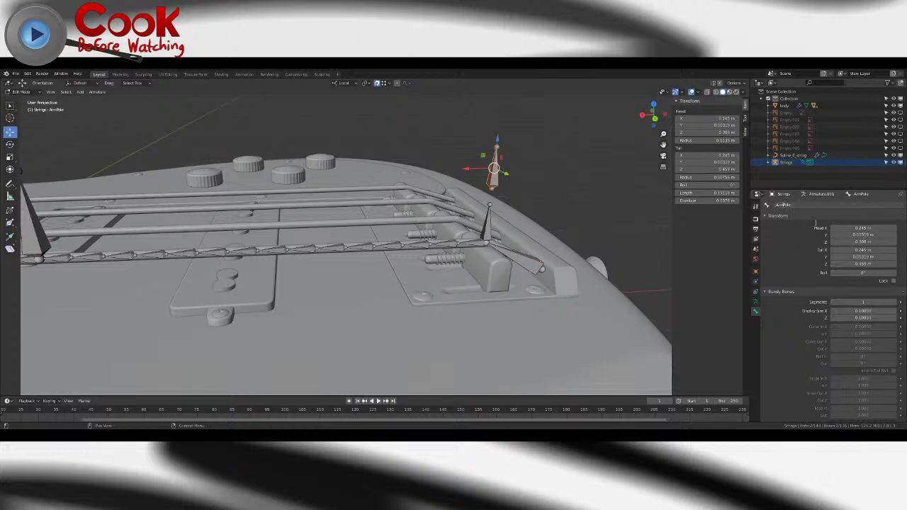
pyautogui.write('_')
pyautogui.press('Return')
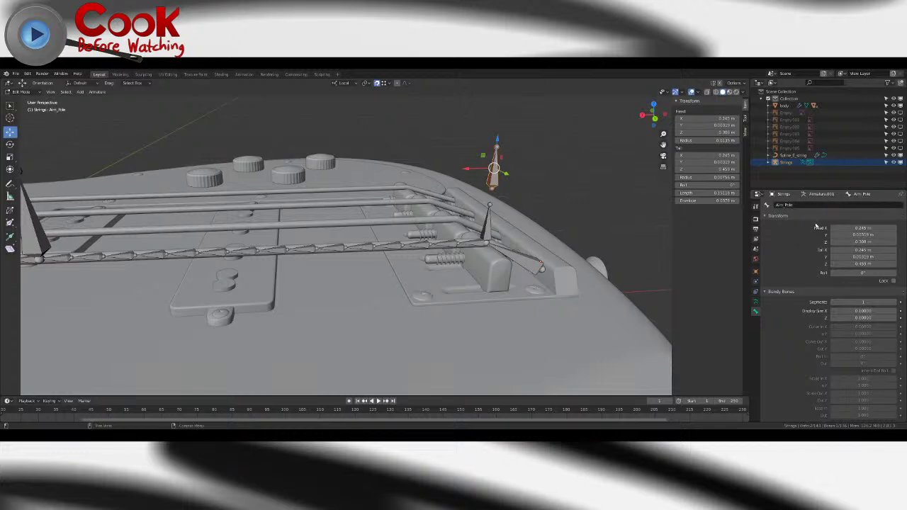
# - Save the bass guitar file and open the recent file Guitar_String_Test.blend
pyautogui.click(14, 74)
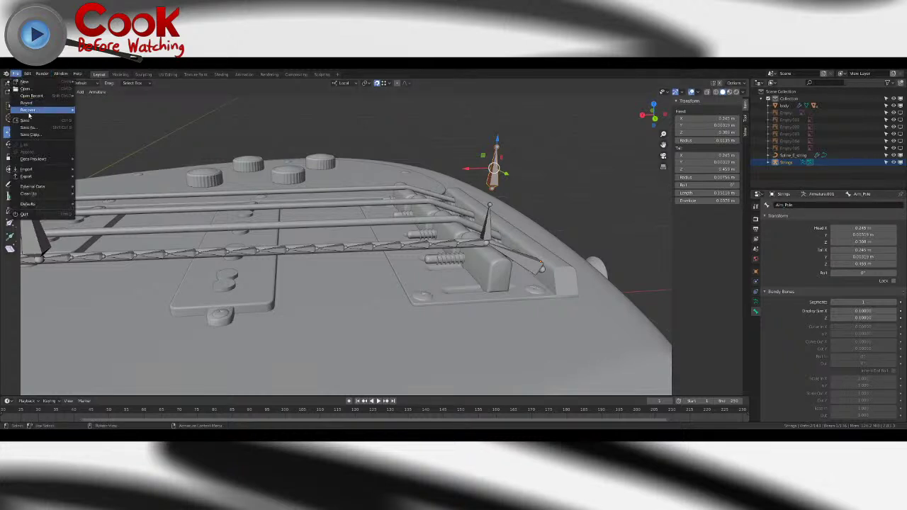
pyautogui.click(35, 120)
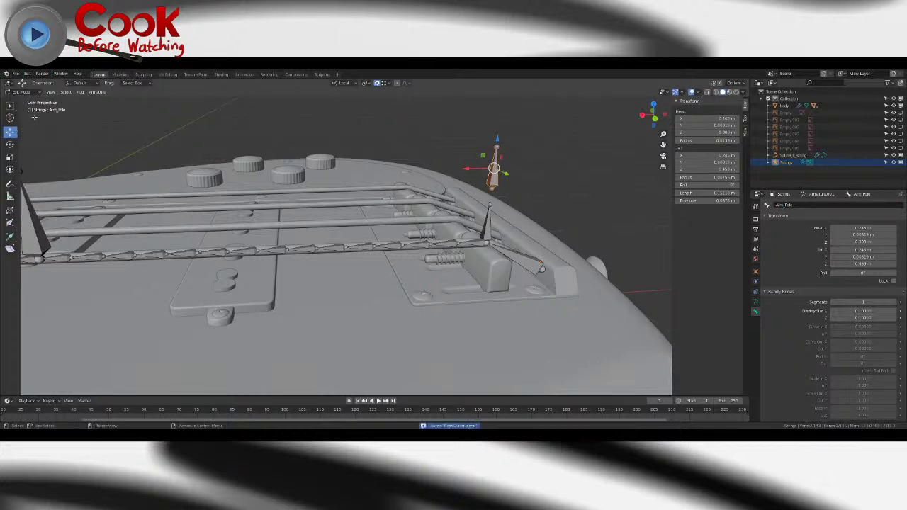
pyautogui.click(14, 75)
pyautogui.moveTo(39, 96)
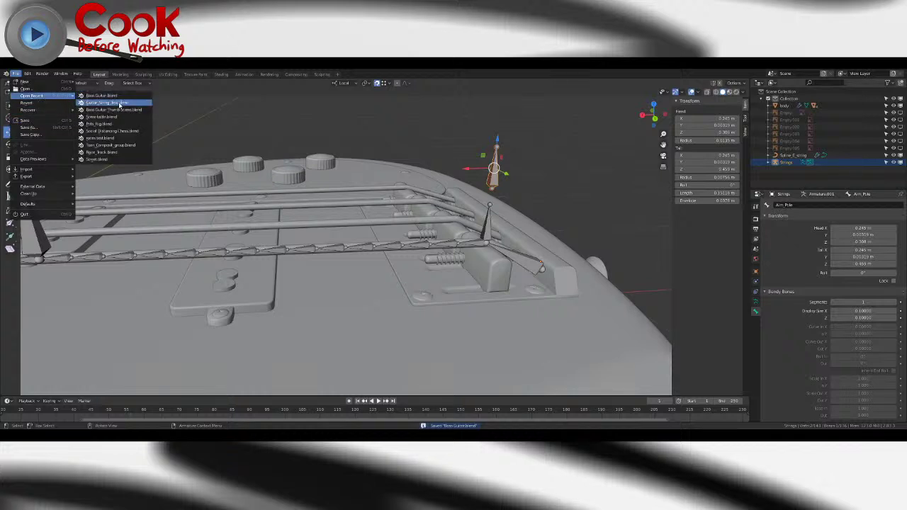
pyautogui.click(120, 107)
# - Try moving the upper empty sideways to test the string bone chain, and undo both moves
pyautogui.moveTo(370, 162); pyautogui.dragTo(386, 232, button='middle')
pyautogui.click(360, 150)
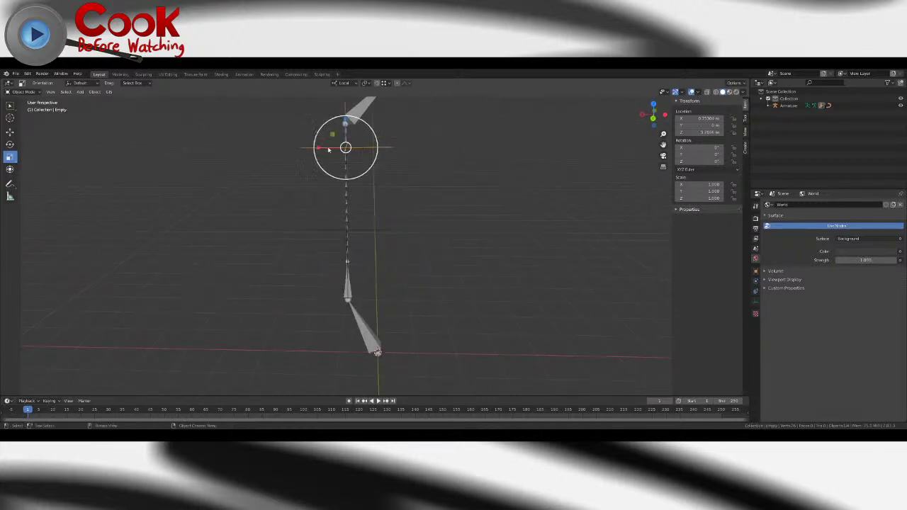
pyautogui.click(10, 131)
pyautogui.moveTo(314, 149); pyautogui.dragTo(389, 253)
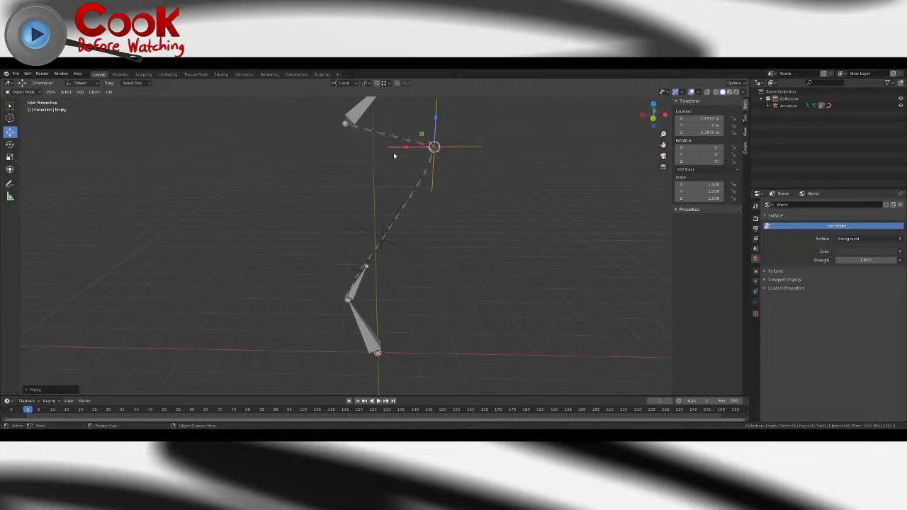
pyautogui.moveTo(401, 147); pyautogui.dragTo(340, 181)
pyautogui.hotkey('ctrl', 'z')
pyautogui.hotkey('ctrl', 'z')
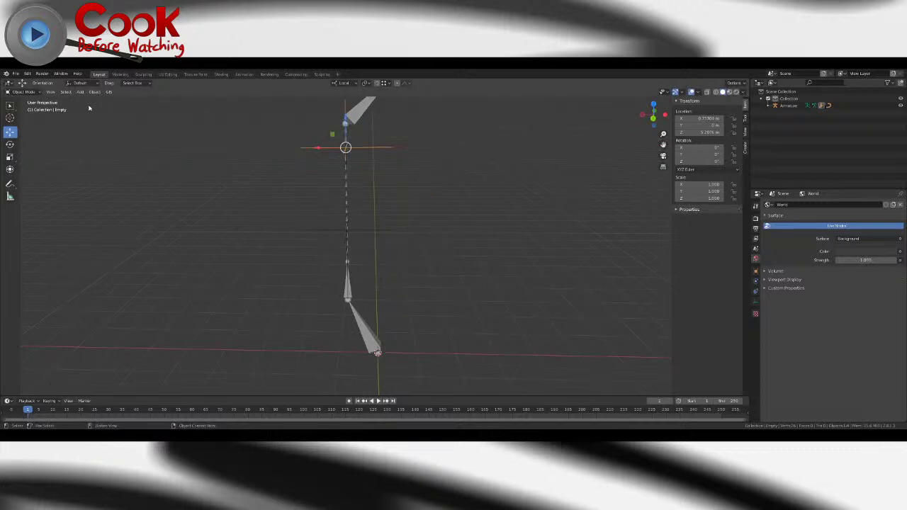
# - Reopen the recent file Bass Guitar.blend without saving the changes to the test file
pyautogui.click(15, 74)
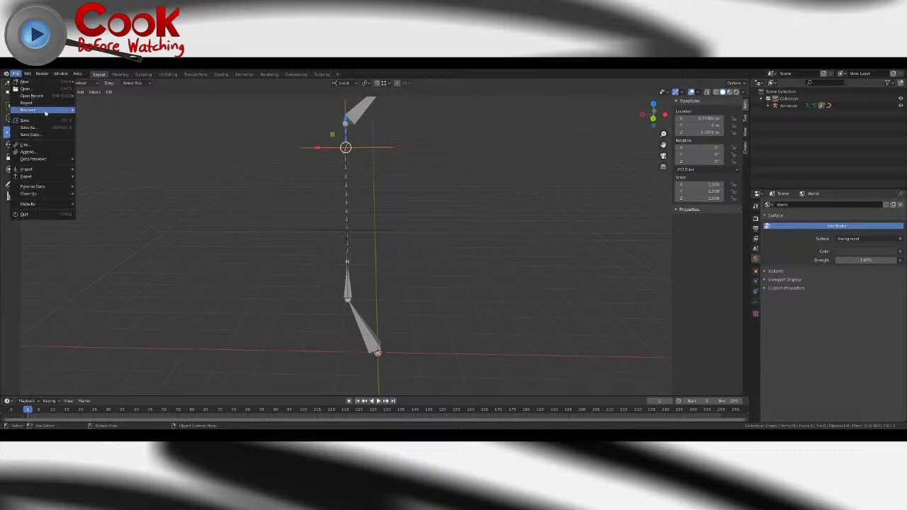
pyautogui.moveTo(42, 96)
pyautogui.click(123, 103)
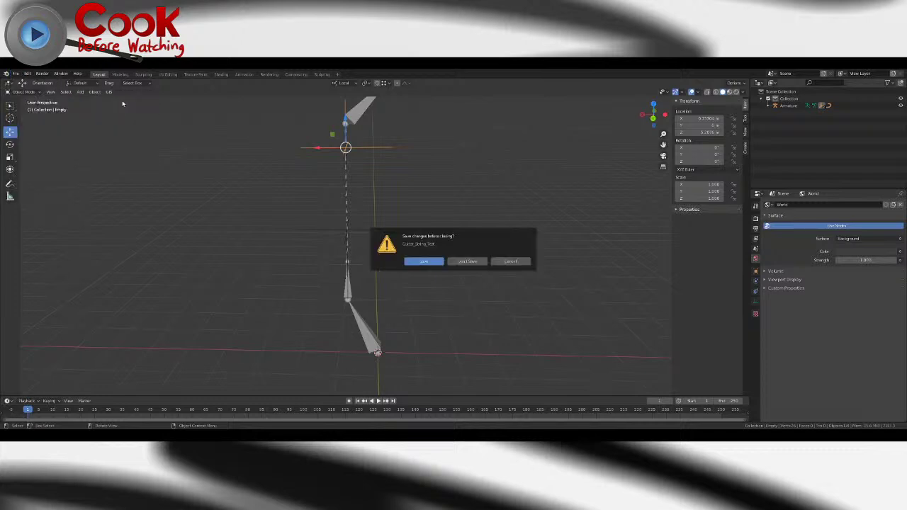
pyautogui.click(464, 262)
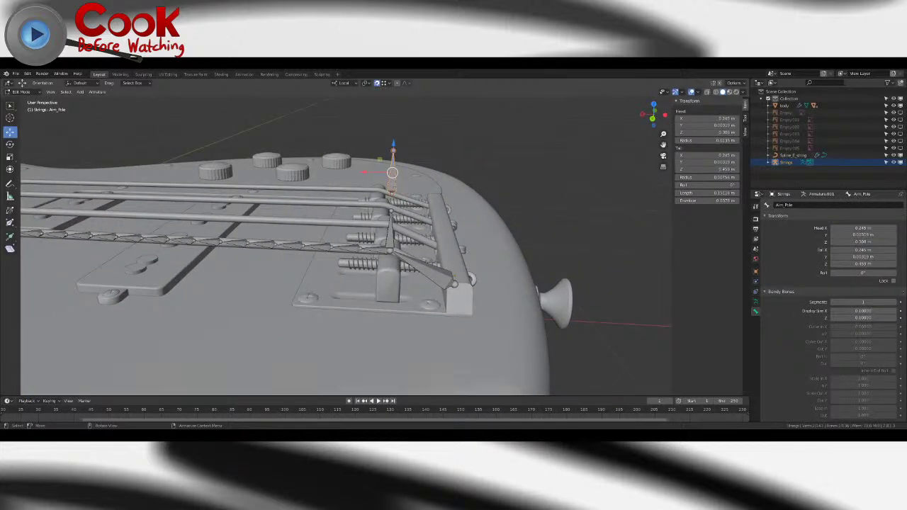
# - Switch the Strings armature to Pose Mode and add an Inverse Kinematics constraint to the Aim bone
pyautogui.click(755, 306)
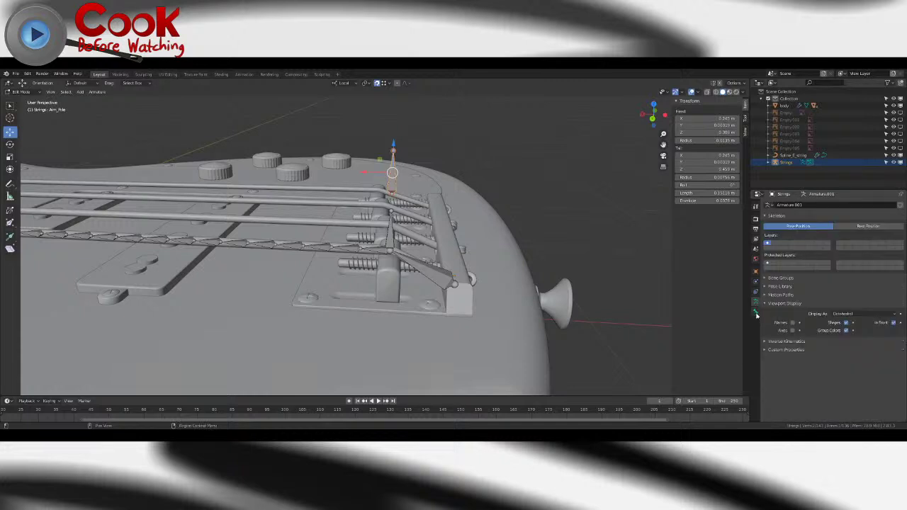
pyautogui.click(755, 314)
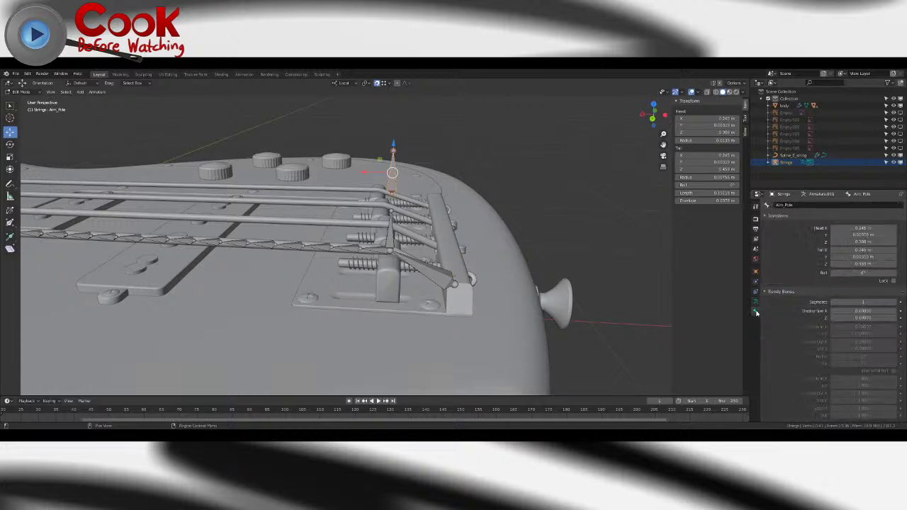
pyautogui.click(21, 91)
pyautogui.click(21, 116)
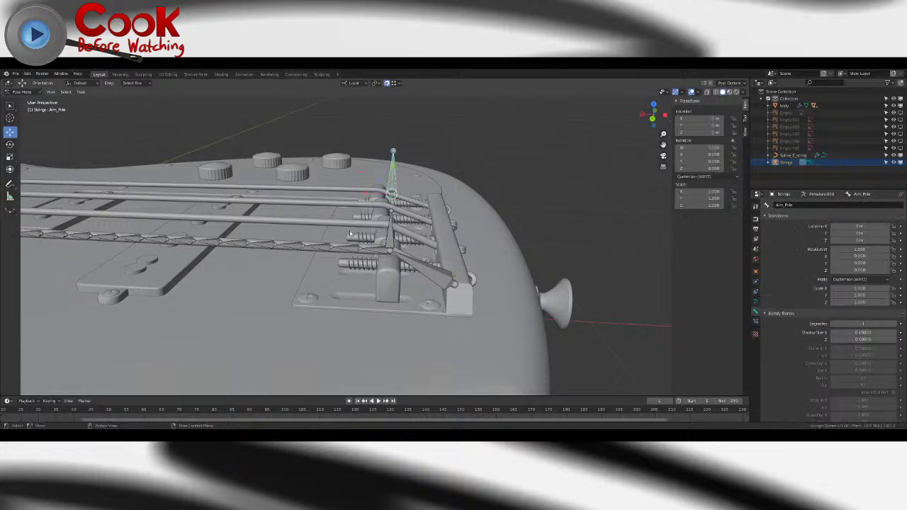
pyautogui.click(393, 240)
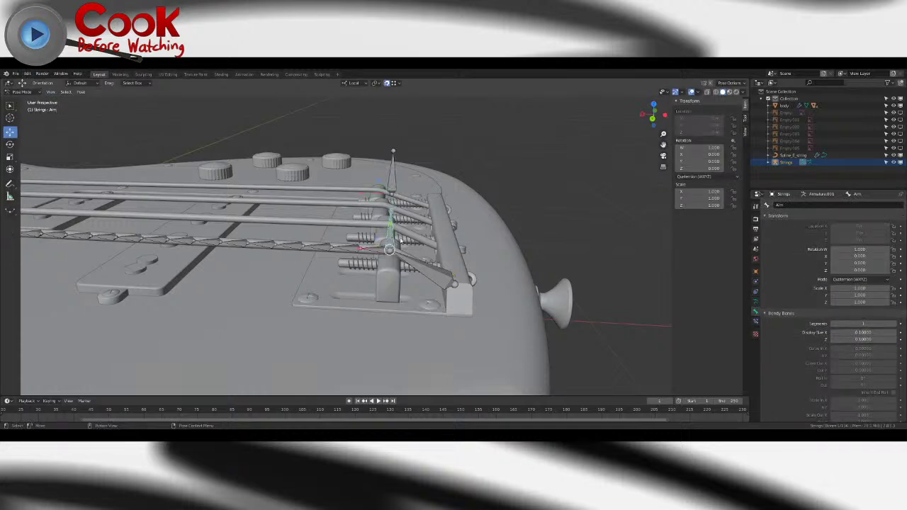
pyautogui.click(756, 322)
pyautogui.click(793, 205)
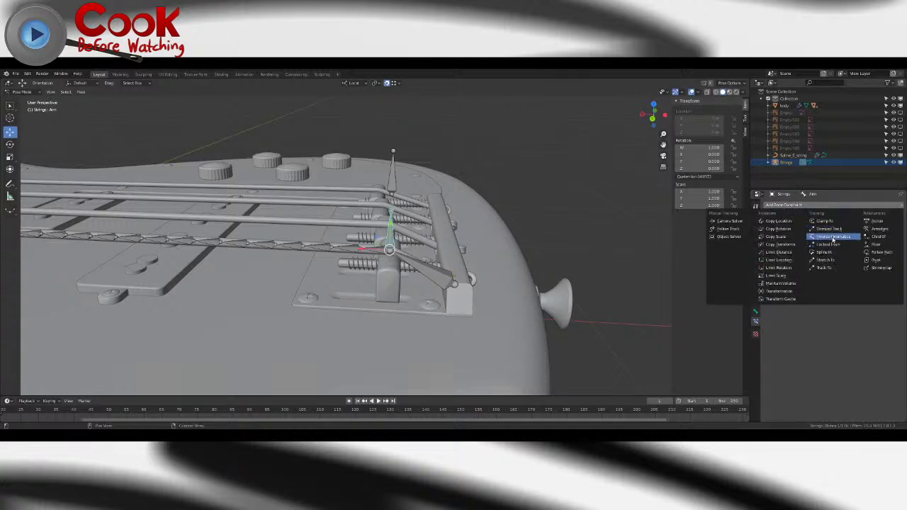
pyautogui.click(833, 237)
# - Set the IK constraint's target to the Strings armature and its target bone to Fret_Lift
pyautogui.click(815, 230)
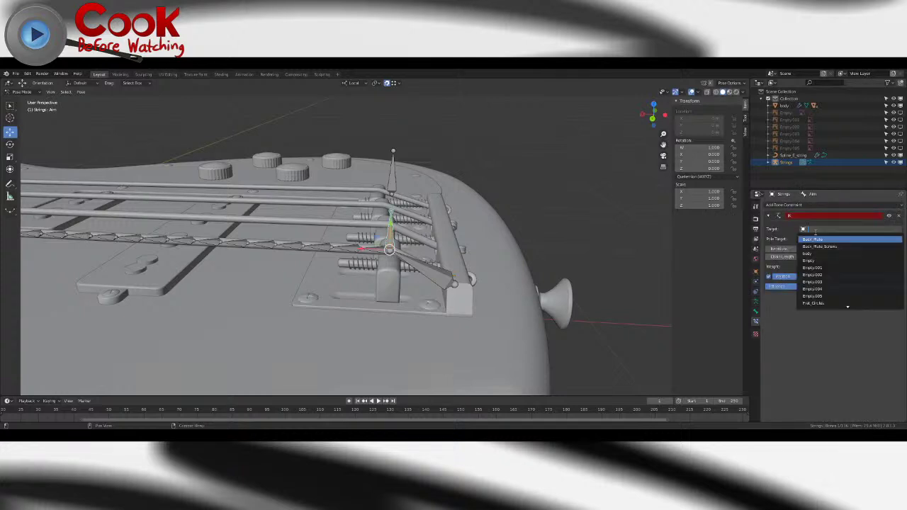
pyautogui.write('arm')
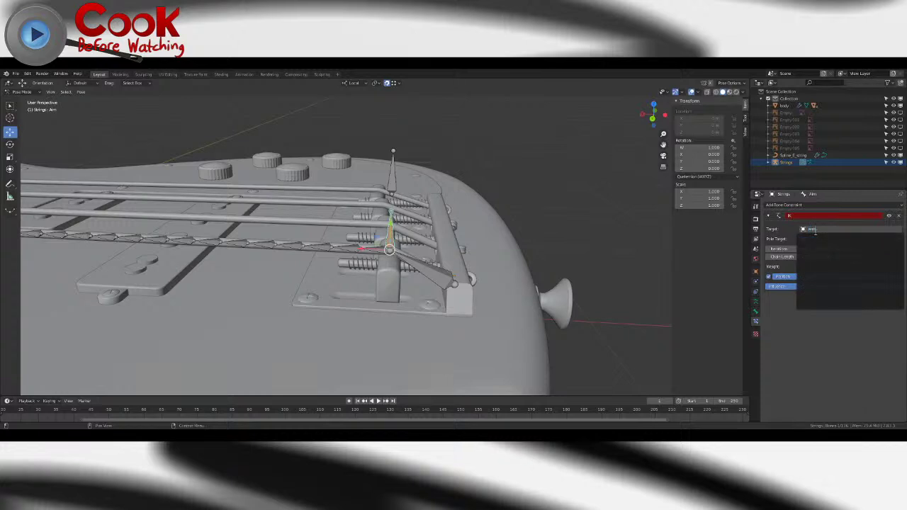
pyautogui.press('BackSpace')
pyautogui.press('BackSpace')
pyautogui.press('BackSpace')
pyautogui.write('strings')
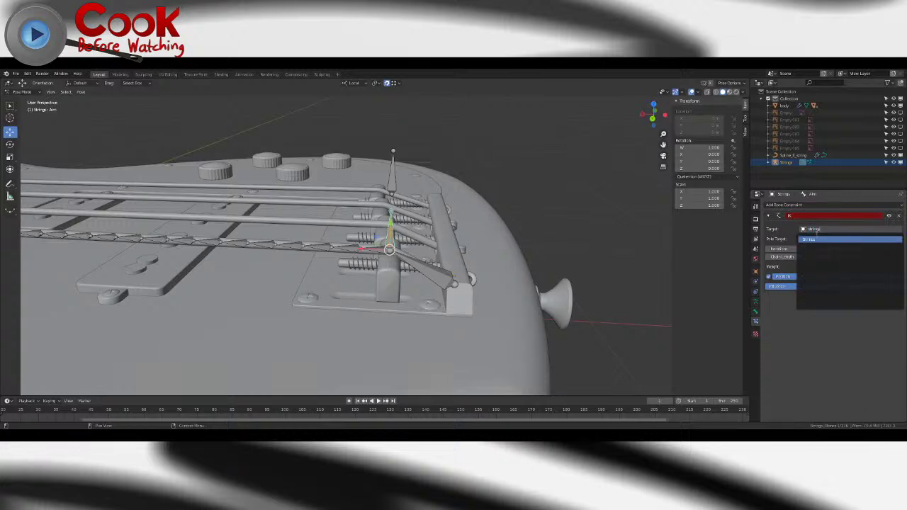
pyautogui.press('Return')
pyautogui.click(820, 248)
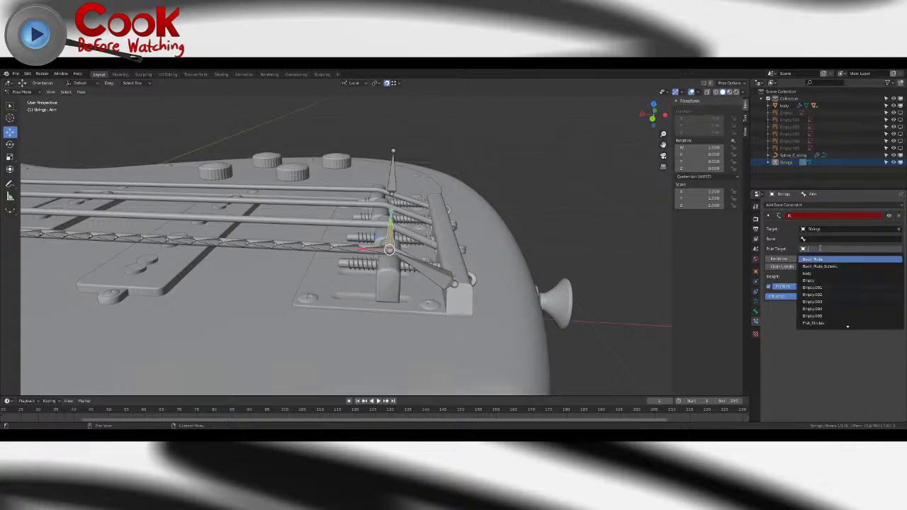
pyautogui.click(820, 239)
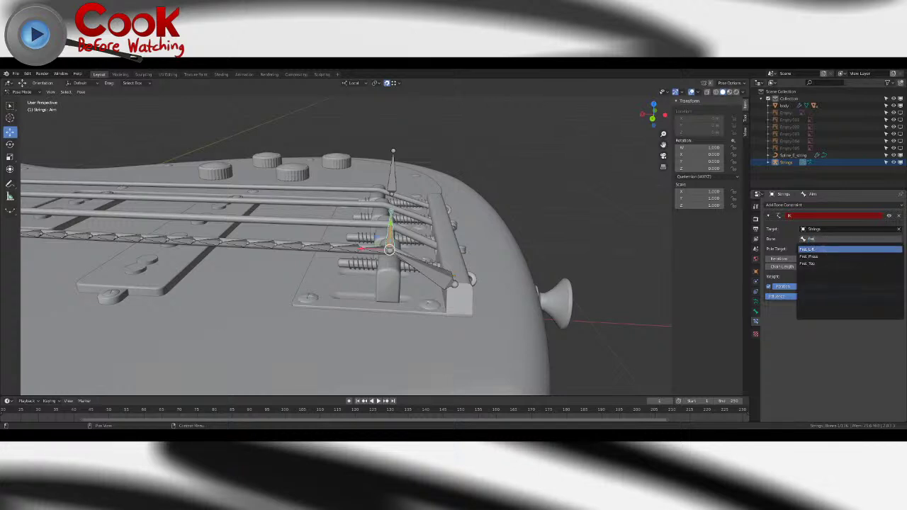
pyautogui.click(822, 250)
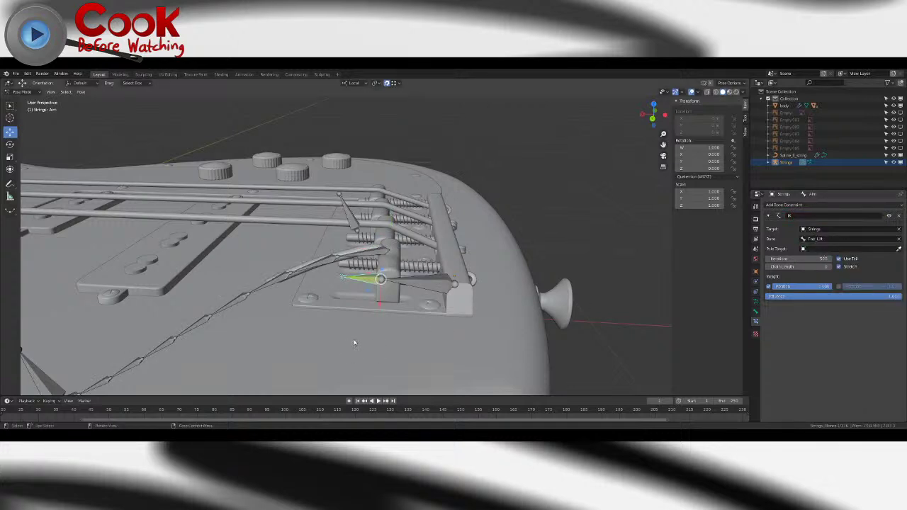
# - Set the IK constraint's chain length to 1
pyautogui.scroll(-3, 367, 304)
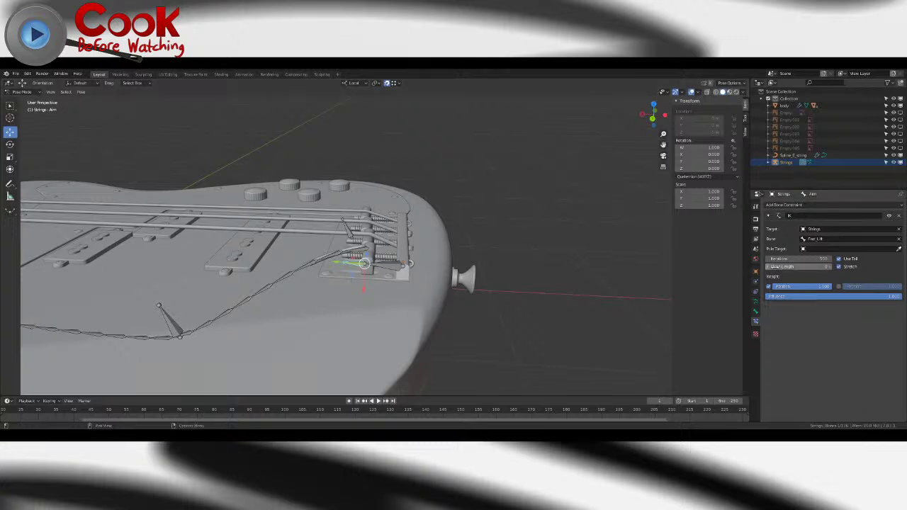
pyautogui.click(829, 266)
pyautogui.scroll(5, 381, 260)
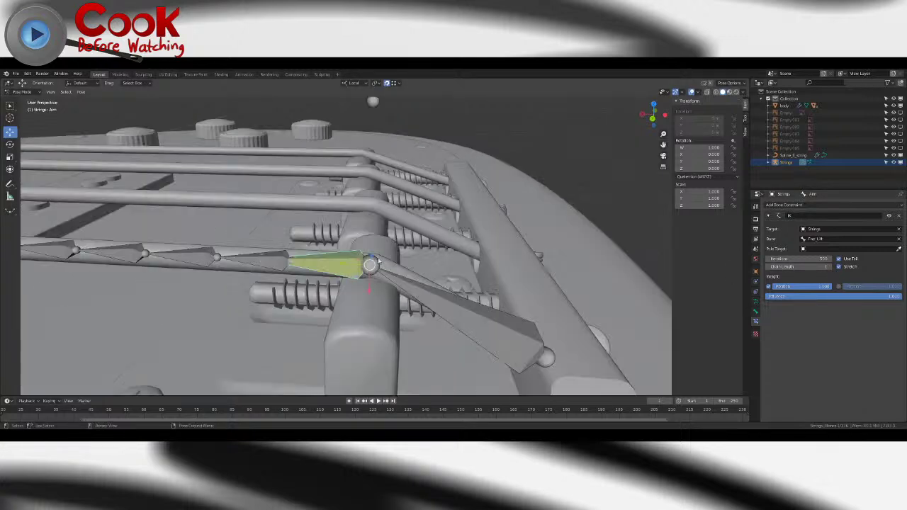
pyautogui.scroll(-2, 382, 261)
# - Set the IK constraint's pole target to the Strings armature and its pole bone to Aim_Pole
pyautogui.click(850, 249)
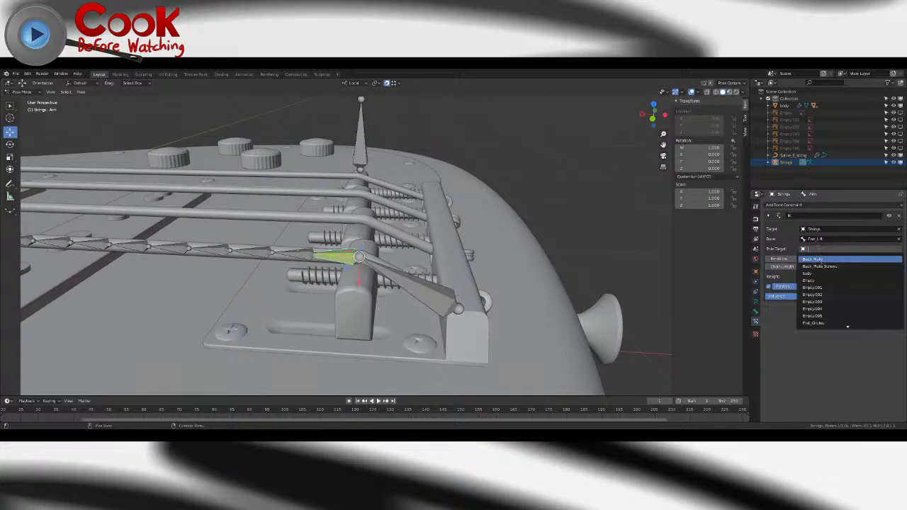
pyautogui.write('strings')
pyautogui.click(828, 260)
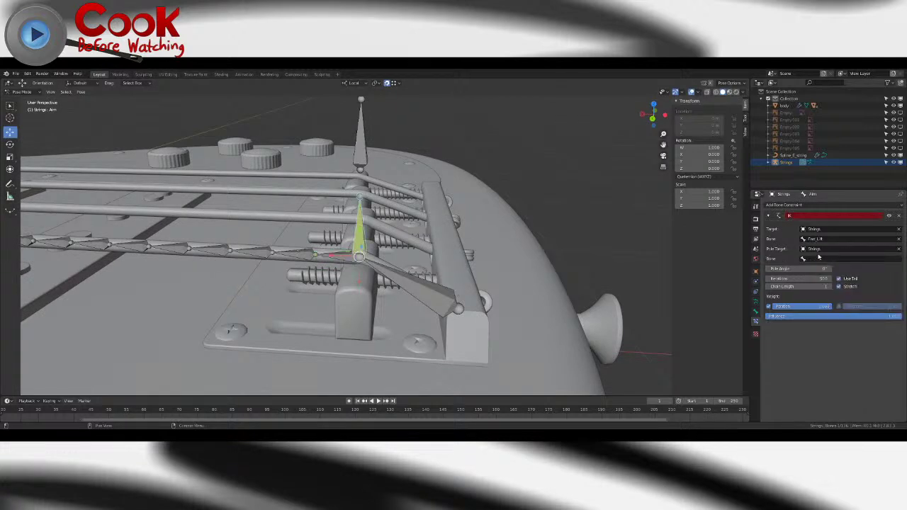
pyautogui.click(816, 259)
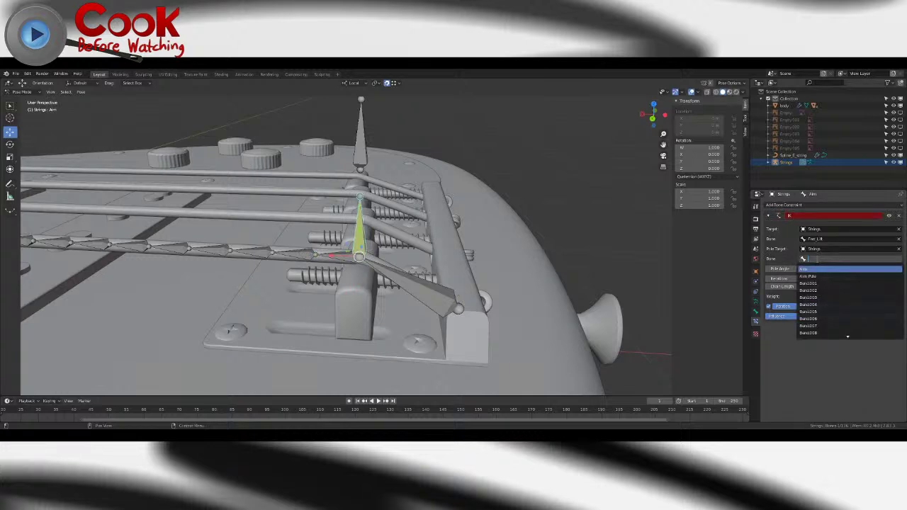
pyautogui.write('an')
pyautogui.press('BackSpace')
pyautogui.click(807, 276)
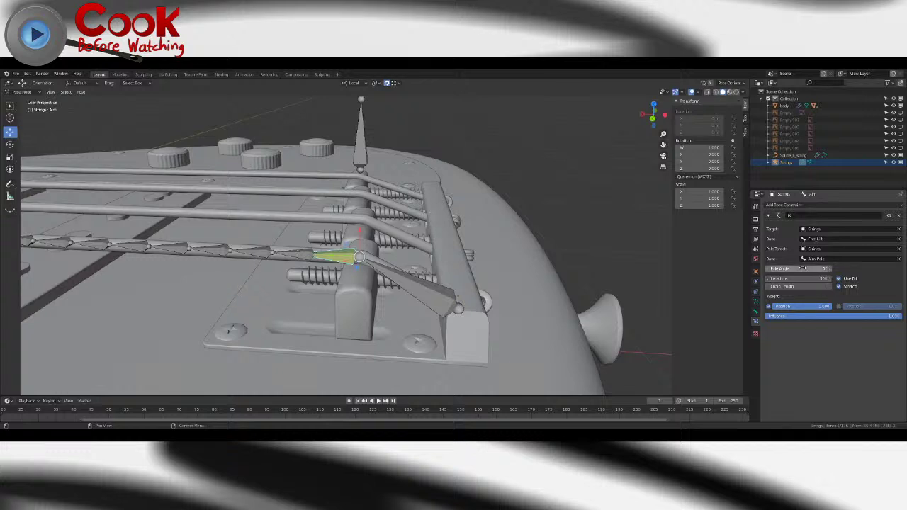
# - Set the pole angle of the Aim bone's IK constraint to 90°
pyautogui.click(803, 269)
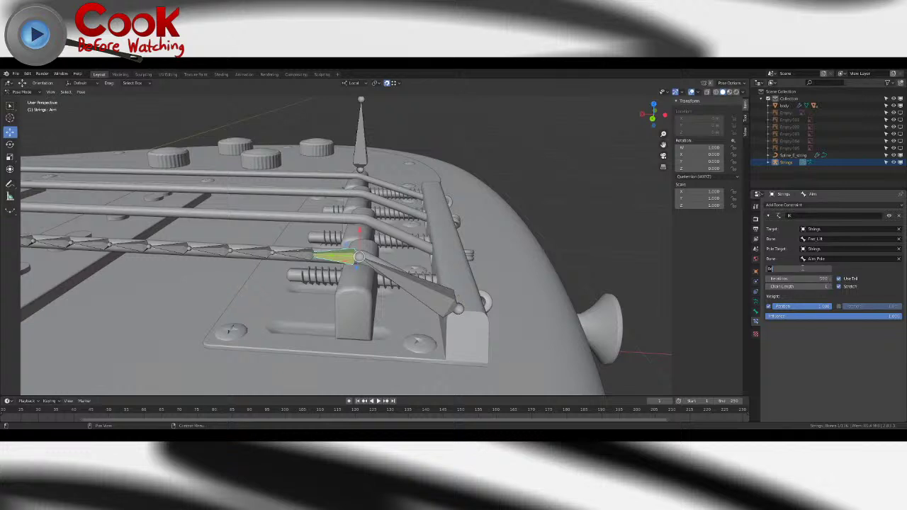
pyautogui.write('90')
pyautogui.press('Return')
pyautogui.scroll(-4, 347, 240)
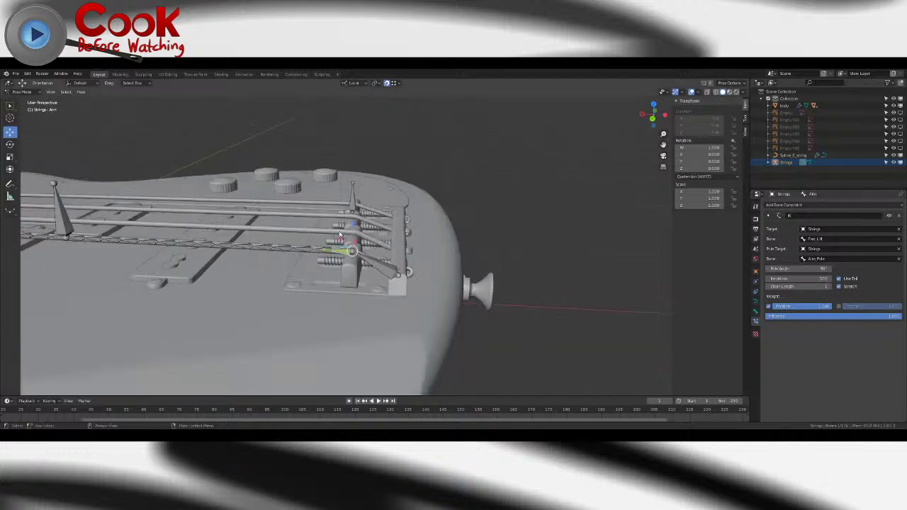
pyautogui.keyDown('shift'); pyautogui.moveTo(347, 241); pyautogui.dragTo(390, 240, button='middle'); pyautogui.keyUp('shift')
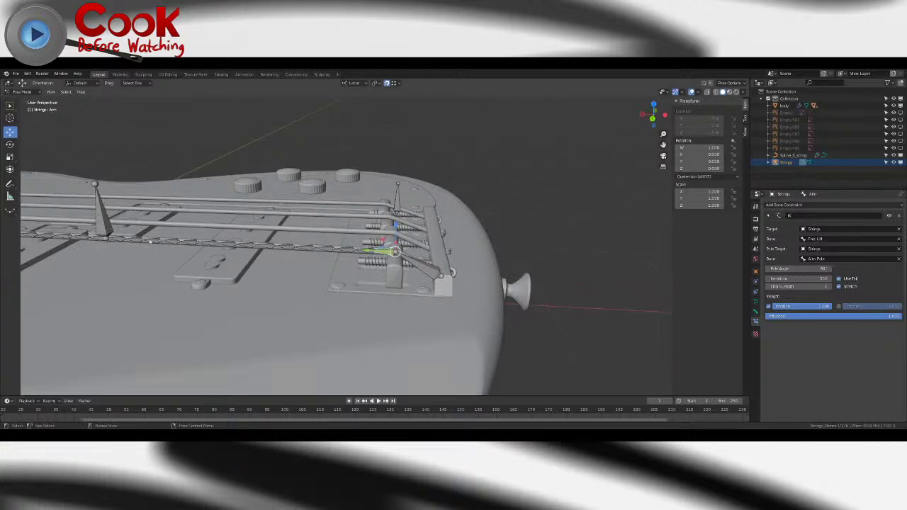
# - In Edit Mode, move the Aim bone's tip down so the bone lies along the E string from the bridge saddle
pyautogui.press('Tab')
pyautogui.click(106, 218)
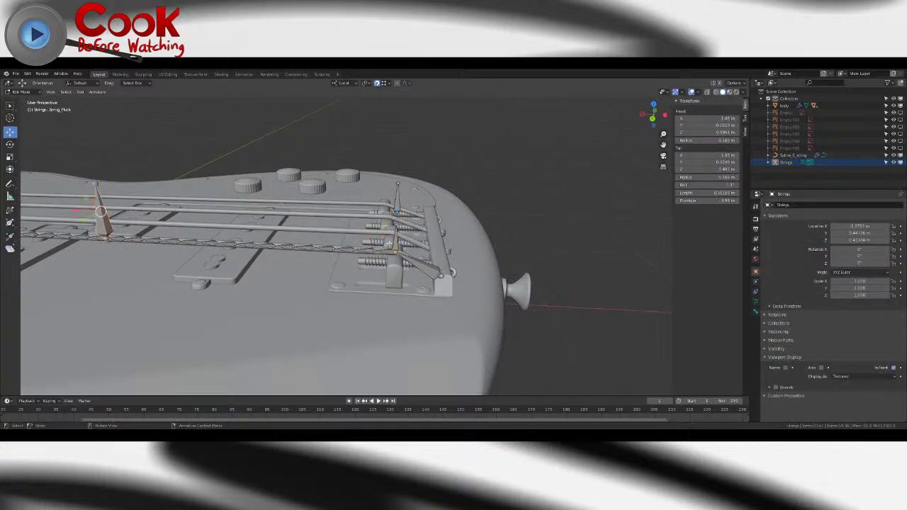
pyautogui.click(395, 226)
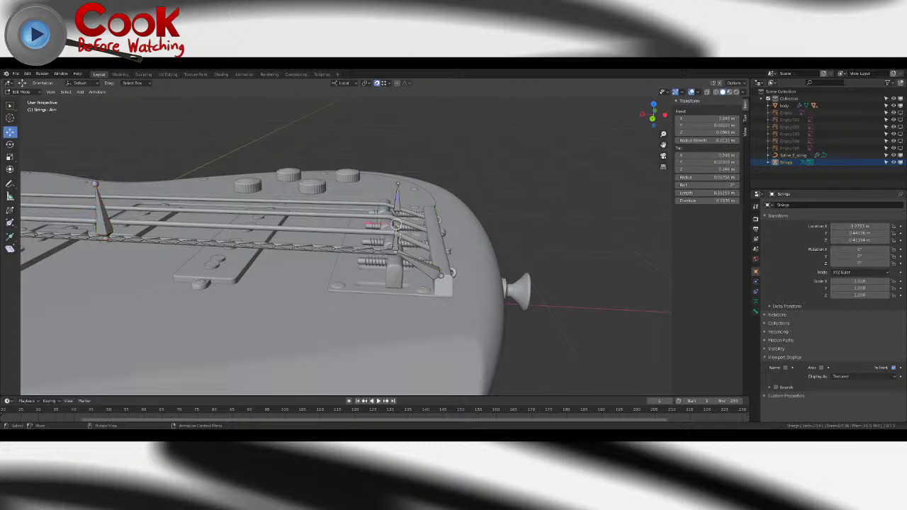
pyautogui.scroll(1, 401, 212)
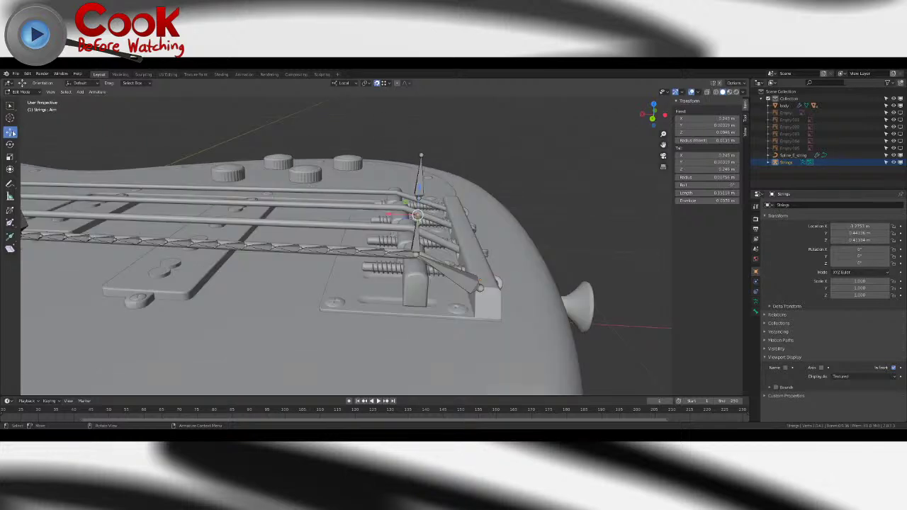
pyautogui.scroll(5, 452, 229)
pyautogui.moveTo(452, 229); pyautogui.dragTo(419, 240, button='middle')
pyautogui.moveTo(475, 191); pyautogui.dragTo(382, 292)
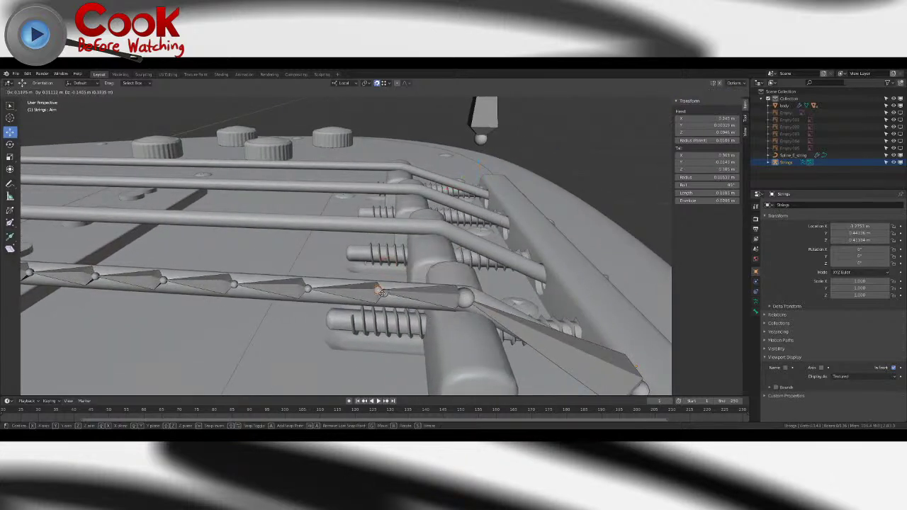
pyautogui.click(382, 294)
pyautogui.moveTo(385, 293); pyautogui.dragTo(327, 275, button='middle')
pyautogui.scroll(8, 421, 238)
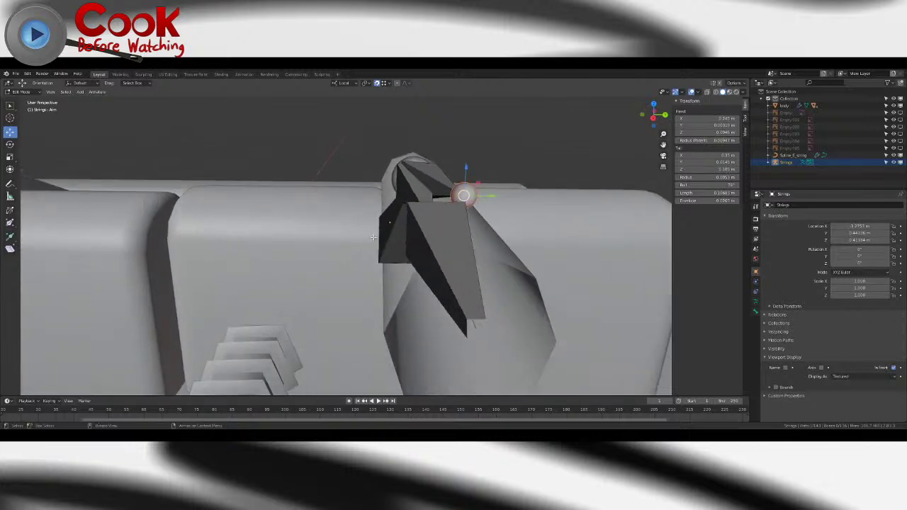
pyautogui.moveTo(528, 168); pyautogui.dragTo(479, 211)
pyautogui.moveTo(502, 192); pyautogui.dragTo(491, 212, button='middle')
# - Set the Aim bone's roll to 0°, return to Pose Mode and check the bone at the bridge
pyautogui.click(709, 185)
pyautogui.write('0')
pyautogui.press('Return')
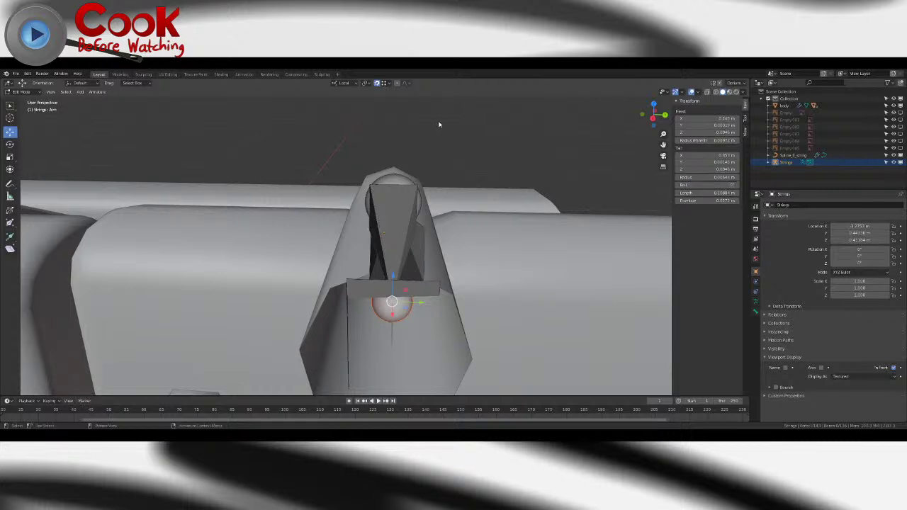
pyautogui.moveTo(435, 175); pyautogui.dragTo(411, 182, button='middle')
pyautogui.scroll(-7, 425, 180)
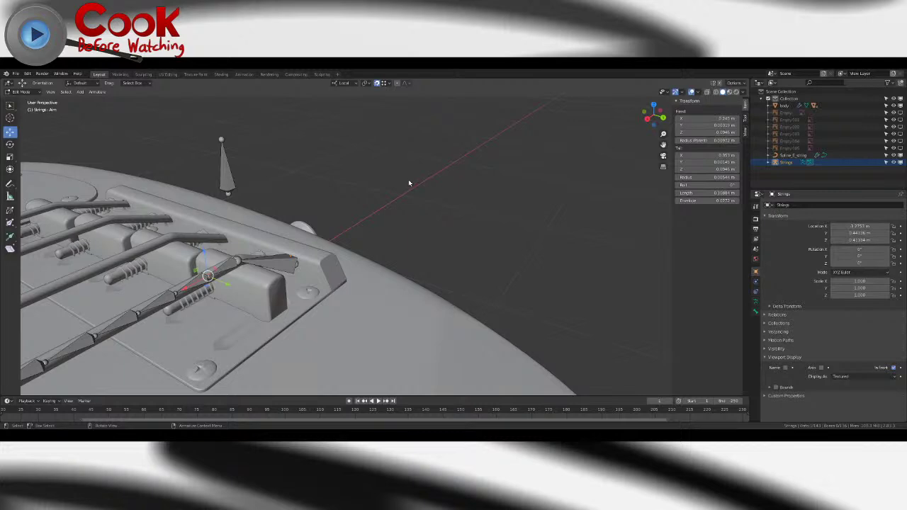
pyautogui.moveTo(409, 184); pyautogui.dragTo(430, 259, button='middle')
pyautogui.press('Tab')
pyautogui.scroll(3, 429, 259)
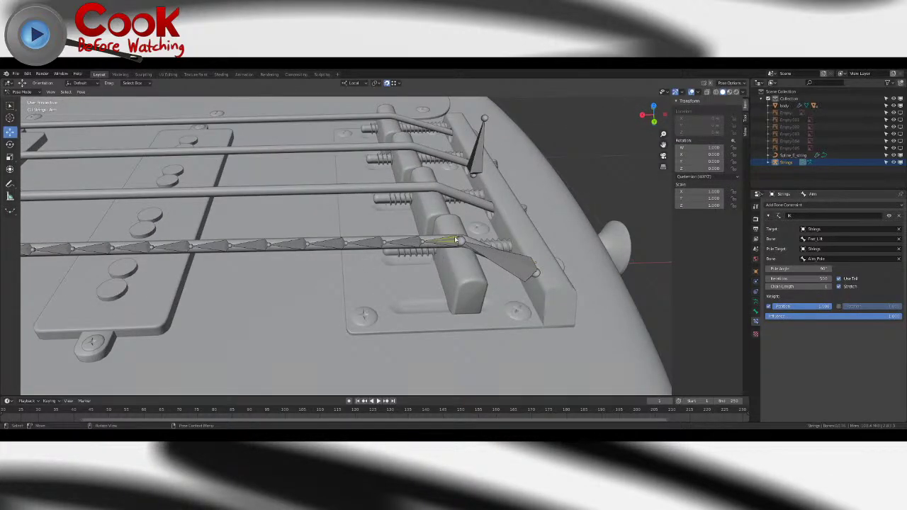
pyautogui.click(452, 241)
pyautogui.click(452, 240)
pyautogui.scroll(-3, 416, 243)
pyautogui.scroll(-3, 380, 255)
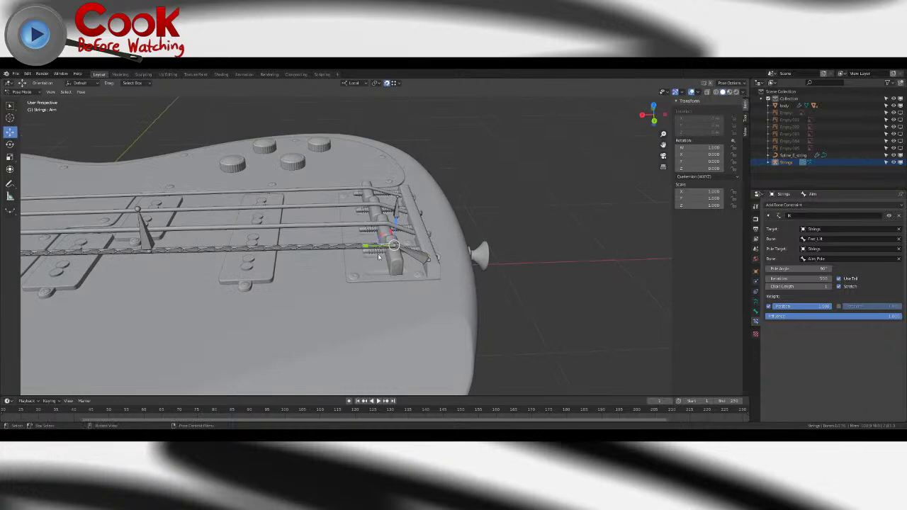
# - In Edit Mode, parent the String_Pluck bone to the Aim bone with Keep Offset
pyautogui.press('Tab')
pyautogui.click(146, 234)
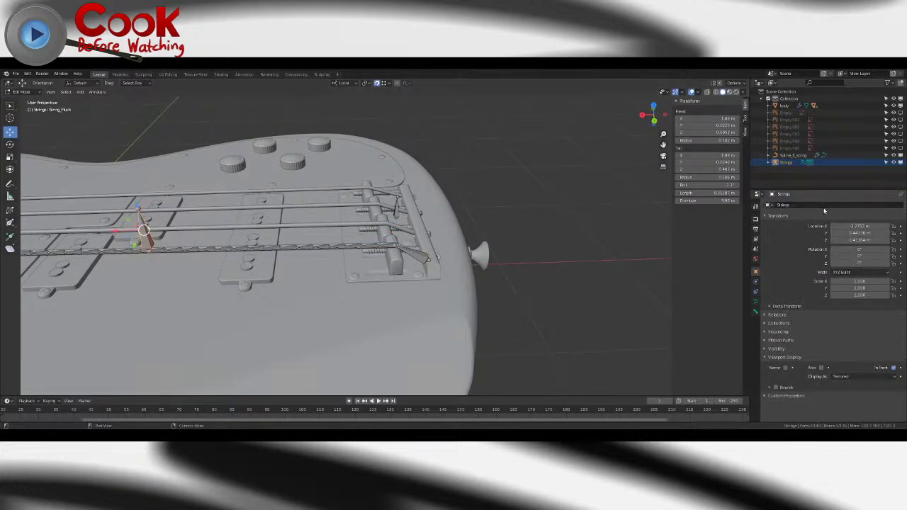
pyautogui.scroll(4, 468, 258)
pyautogui.scroll(4, 467, 257)
pyautogui.keyDown('shift'); pyautogui.click(354, 243); pyautogui.keyUp('shift')
pyautogui.click(755, 312)
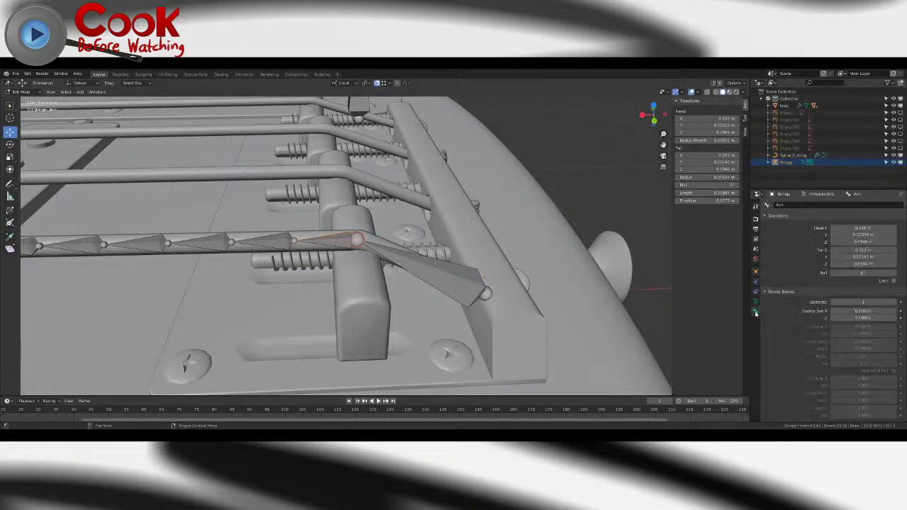
pyautogui.scroll(-4, 465, 191)
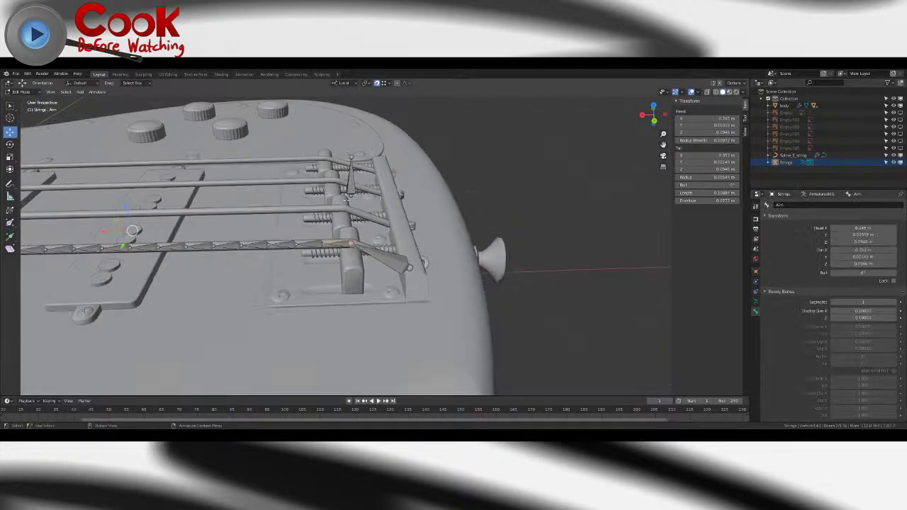
pyautogui.rightClick(474, 201)
pyautogui.hotkey('ctrl', 'p')
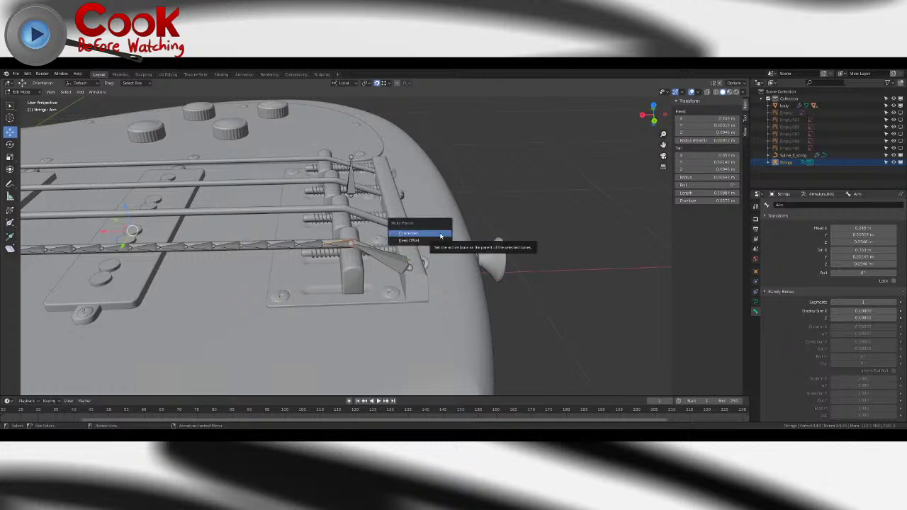
pyautogui.click(432, 241)
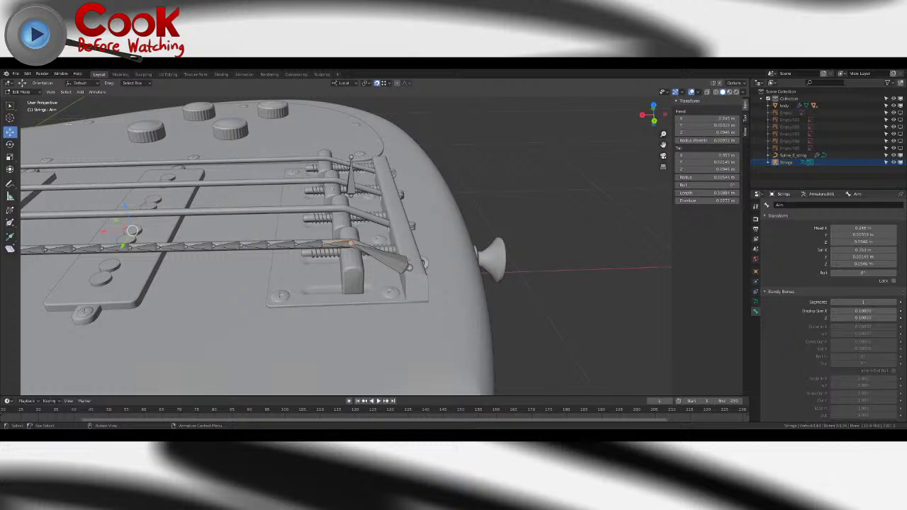
# - Return the Strings armature to Pose Mode and show the Aim bone's IK constraint settings
pyautogui.click(21, 92)
pyautogui.click(21, 113)
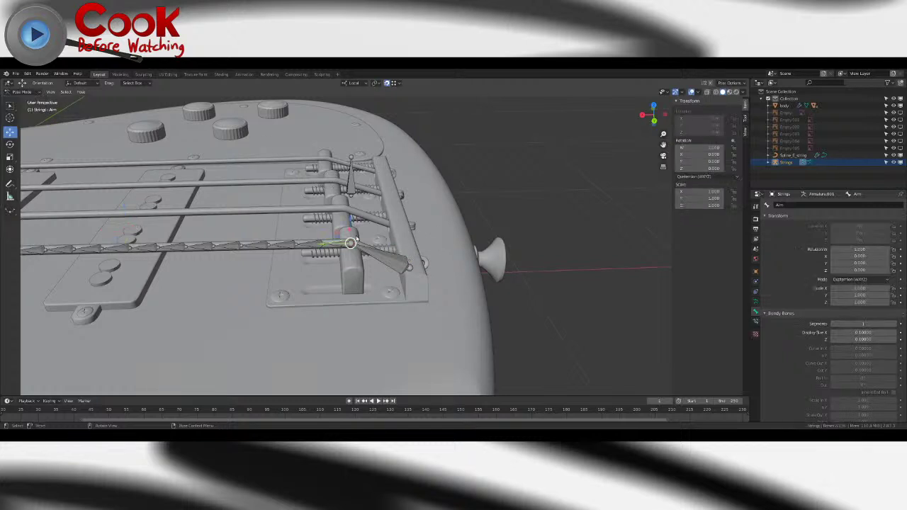
pyautogui.click(755, 321)
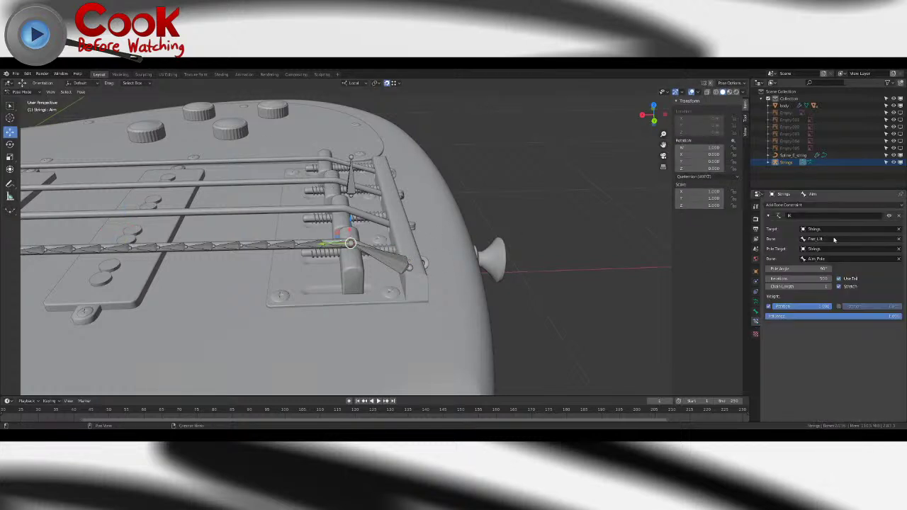
pyautogui.scroll(-5, 319, 218)
pyautogui.moveTo(344, 231)
pyautogui.keyDown('shift'); pyautogui.mouseDown(button='middle')
pyautogui.moveTo(434, 228)
pyautogui.moveTo(425, 241)
pyautogui.moveTo(506, 254)
pyautogui.moveTo(409, 253)
pyautogui.moveTo(352, 235)
pyautogui.mouseUp(button='middle'); pyautogui.keyUp('shift')
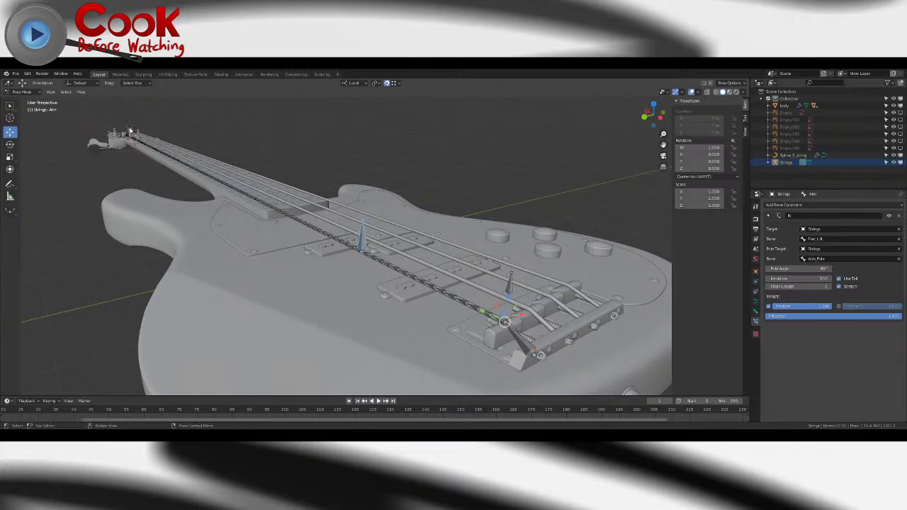
# - Test the rig by moving Fret_Lift along its local Y axis and then again, clearing its location after each move
pyautogui.click(129, 132)
pyautogui.press('g')
pyautogui.press('y')
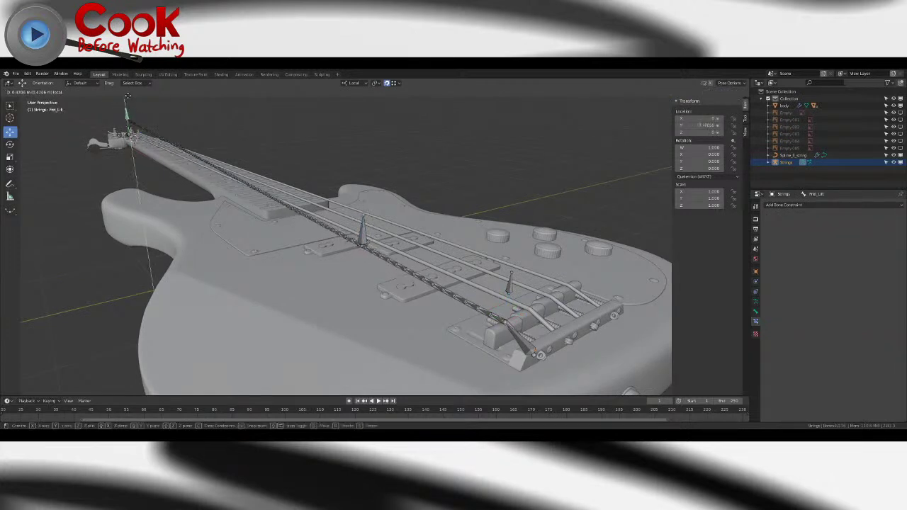
pyautogui.click(194, 238)
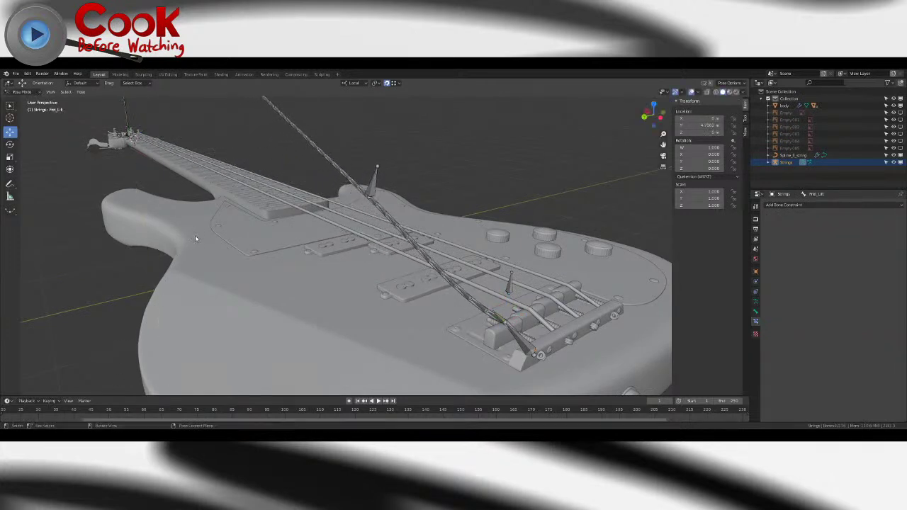
pyautogui.moveTo(427, 276)
pyautogui.mouseDown(button='middle')
pyautogui.moveTo(476, 260)
pyautogui.moveTo(419, 286)
pyautogui.mouseUp(button='middle')
pyautogui.hotkey('alt', 'g')
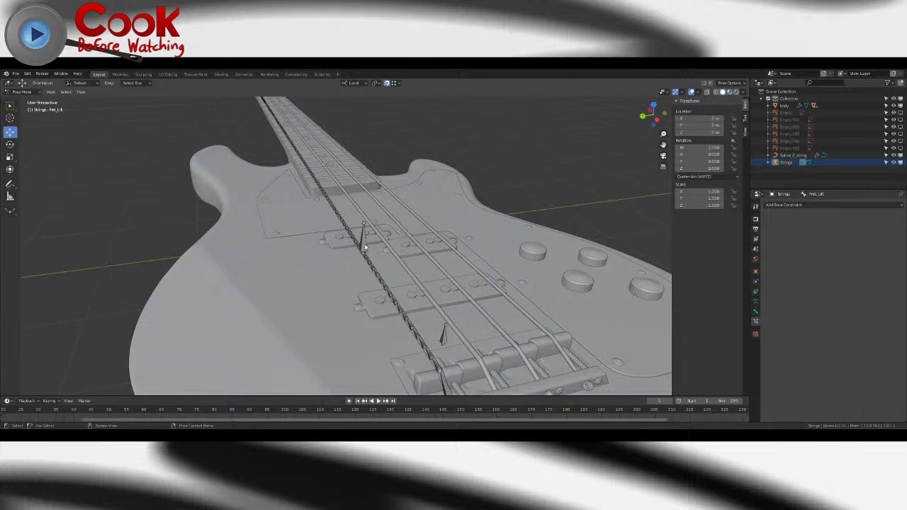
pyautogui.scroll(-3, 352, 206)
pyautogui.moveTo(351, 206); pyautogui.dragTo(337, 211, button='middle')
pyautogui.moveTo(336, 102); pyautogui.dragTo(56, 181)
pyautogui.scroll(-2, 251, 207)
pyautogui.hotkey('alt', 'g')
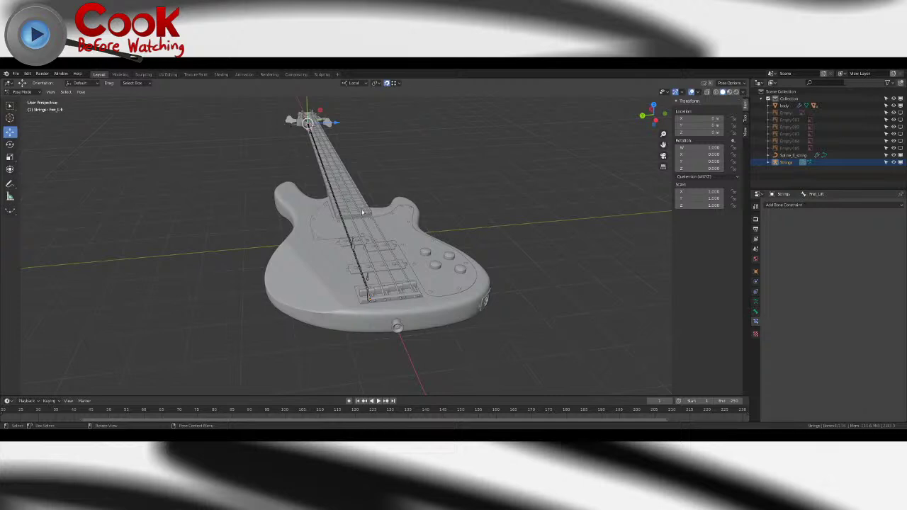
# - Save the Bass Guitar.blend file
pyautogui.click(15, 74)
pyautogui.click(29, 122)
pyautogui.moveTo(354, 248); pyautogui.dragTo(271, 234, button='middle')
pyautogui.press('g')
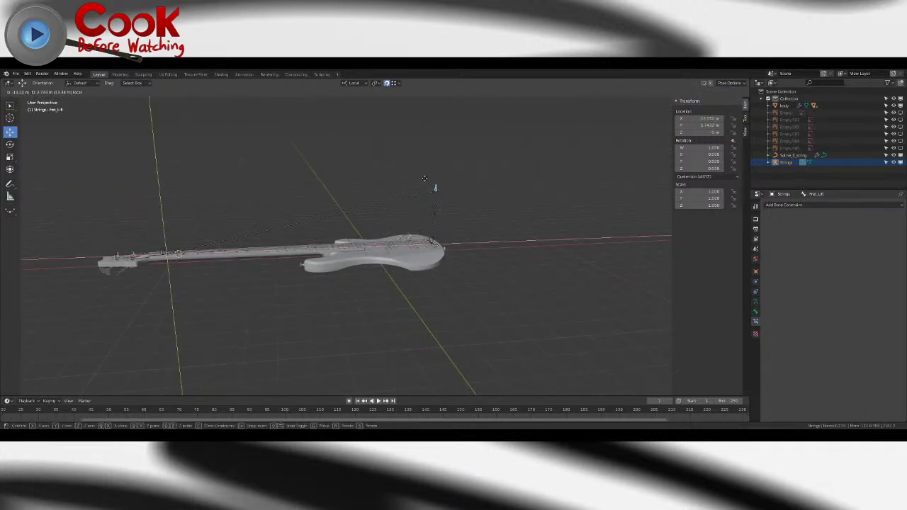
pyautogui.press('Escape')
pyautogui.click(15, 74)
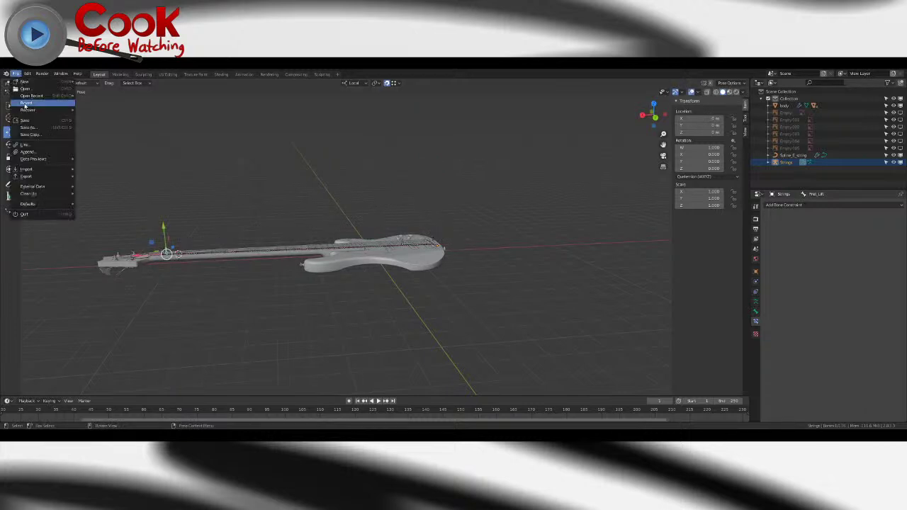
pyautogui.click(31, 120)
# - Select the Aim_Pole bone and expand the Strings armature's pose hierarchy in the outliner to list the bones under Holder_Bottom
pyautogui.moveTo(432, 276); pyautogui.dragTo(393, 306, button='middle')
pyautogui.scroll(3, 413, 316)
pyautogui.scroll(4, 391, 304)
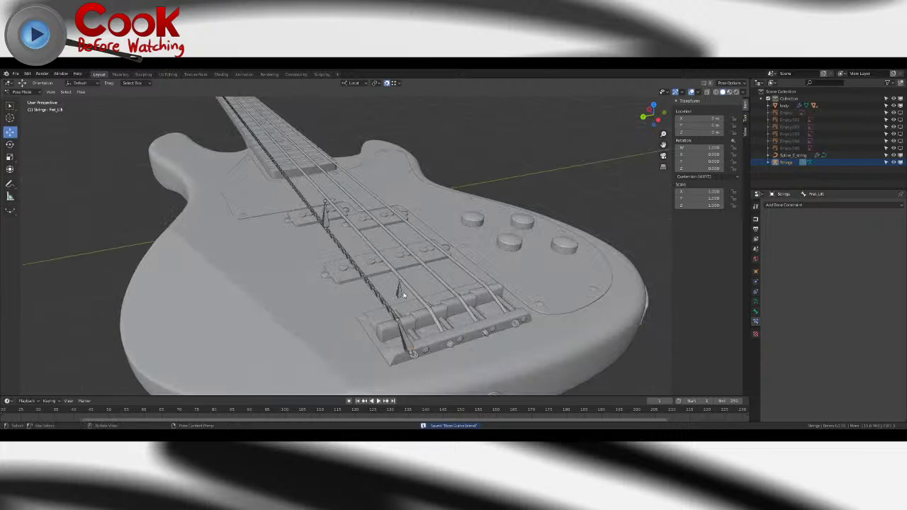
pyautogui.click(401, 294)
pyautogui.click(769, 162)
pyautogui.click(775, 177)
pyautogui.scroll(-2, 775, 179)
pyautogui.click(782, 184)
pyautogui.scroll(-4, 783, 185)
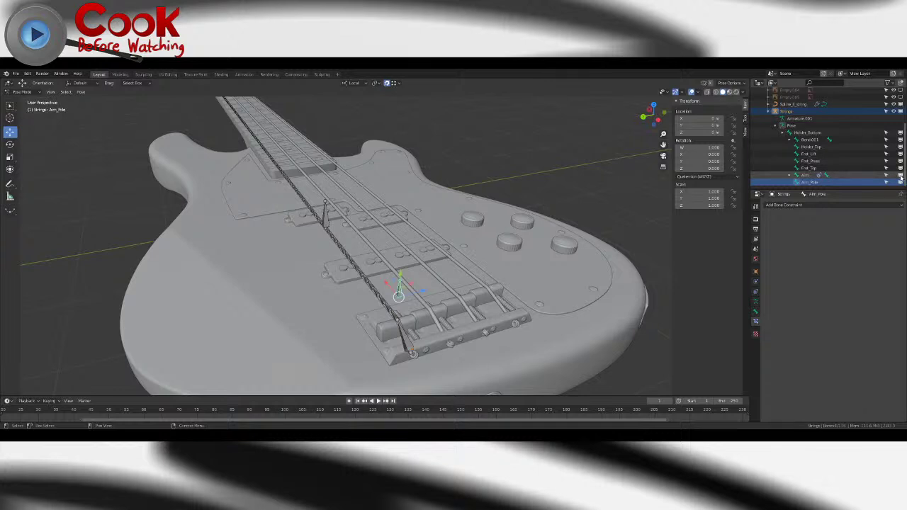
# - Hide the Aim and Aim_Pole bones in the viewport
pyautogui.click(789, 175)
pyautogui.scroll(-1, 789, 177)
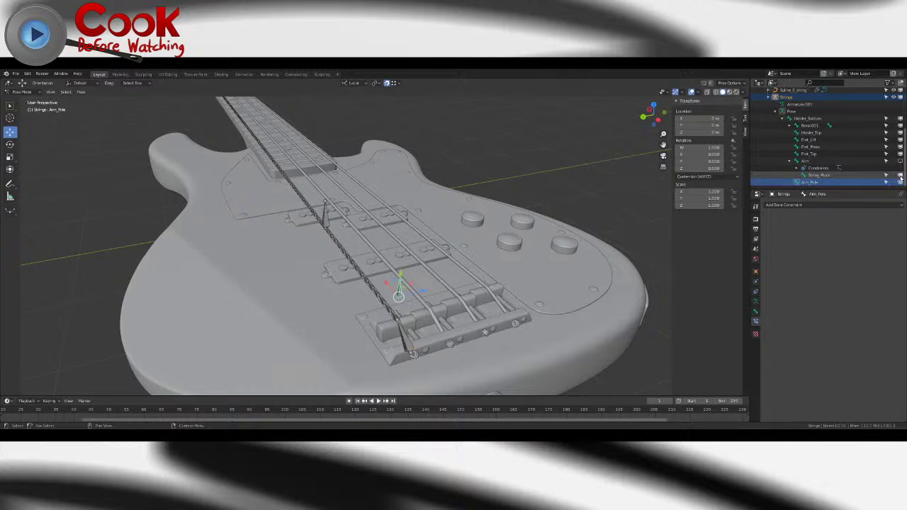
pyautogui.click(789, 161)
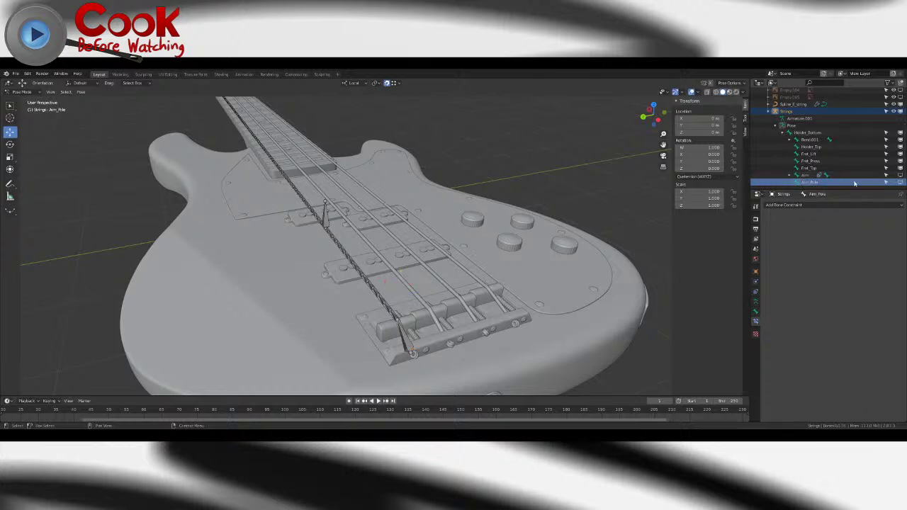
# - Hide the Holder_Bottom and Holder_Top bones in the viewport
pyautogui.moveTo(315, 218); pyautogui.dragTo(470, 226, button='middle')
pyautogui.keyDown('shift'); pyautogui.moveTo(395, 222); pyautogui.dragTo(366, 249, button='middle'); pyautogui.keyUp('shift')
pyautogui.scroll(3, 471, 222)
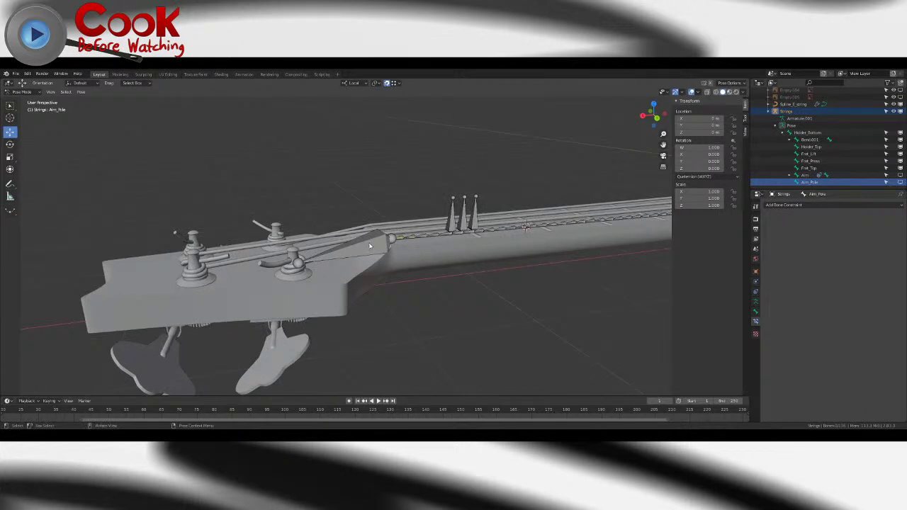
pyautogui.click(899, 147)
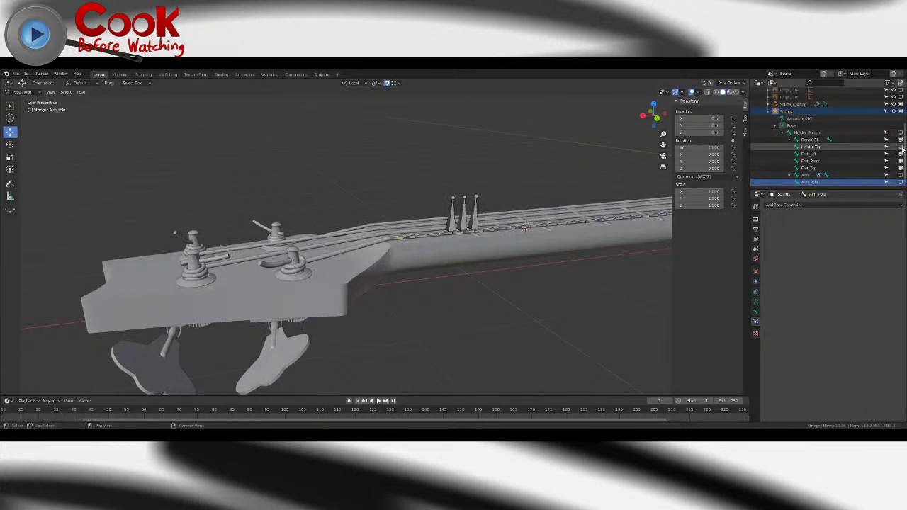
pyautogui.moveTo(454, 231); pyautogui.dragTo(391, 250, button='middle')
pyautogui.scroll(3, 390, 250)
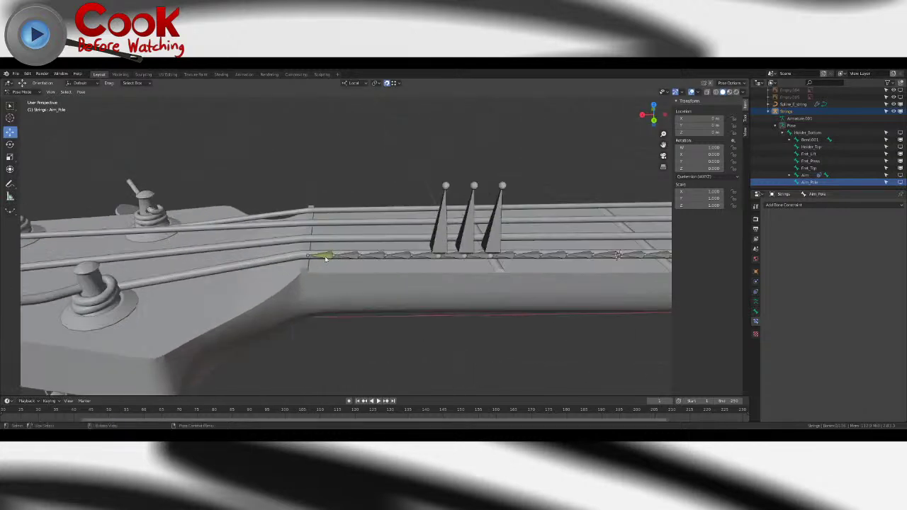
pyautogui.click(329, 257)
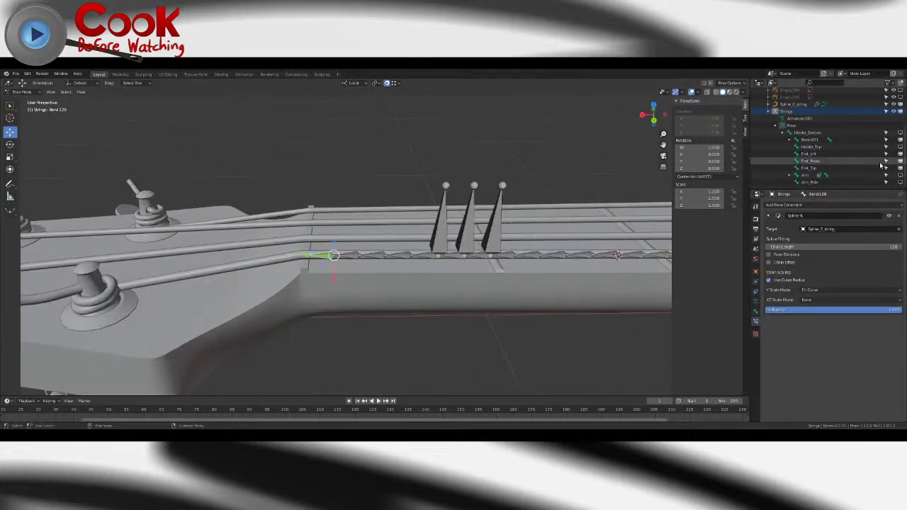
pyautogui.click(789, 140)
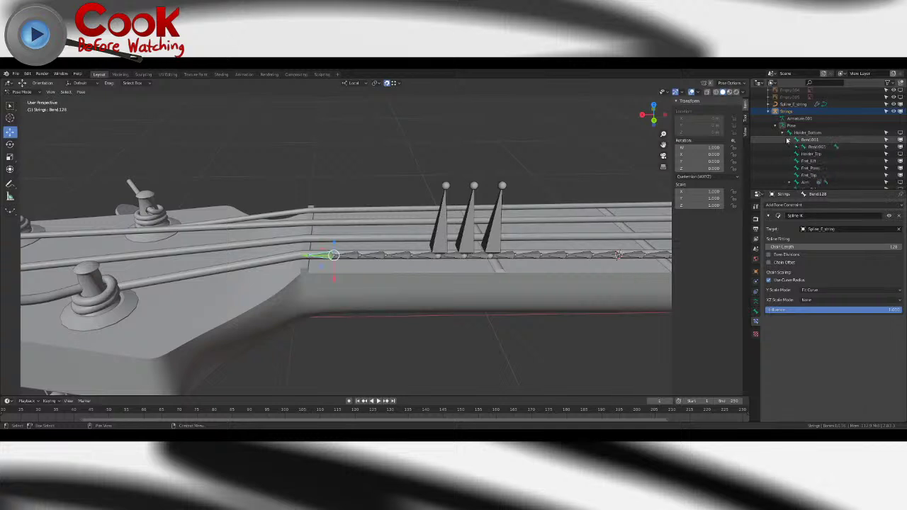
pyautogui.click(797, 147)
pyautogui.click(804, 154)
pyautogui.click(810, 161)
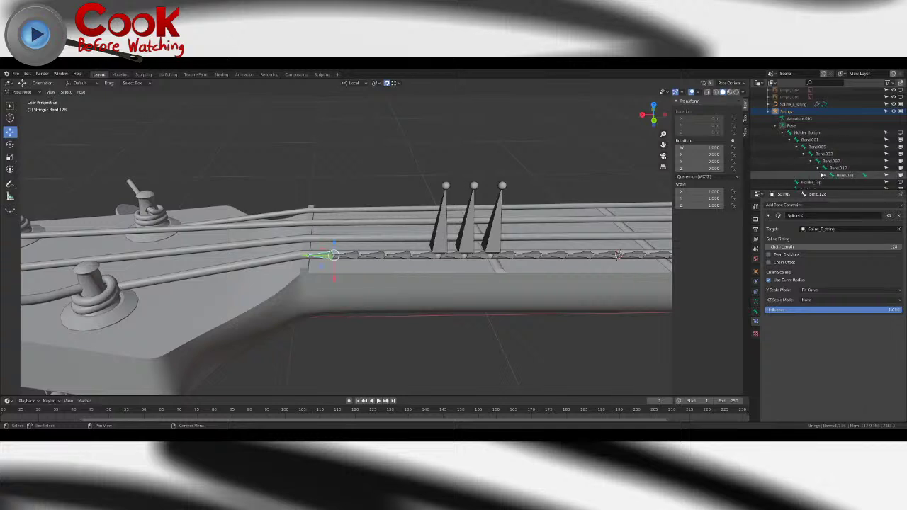
pyautogui.click(817, 168)
pyautogui.click(825, 175)
pyautogui.scroll(-3, 834, 184)
pyautogui.click(831, 133)
pyautogui.click(838, 140)
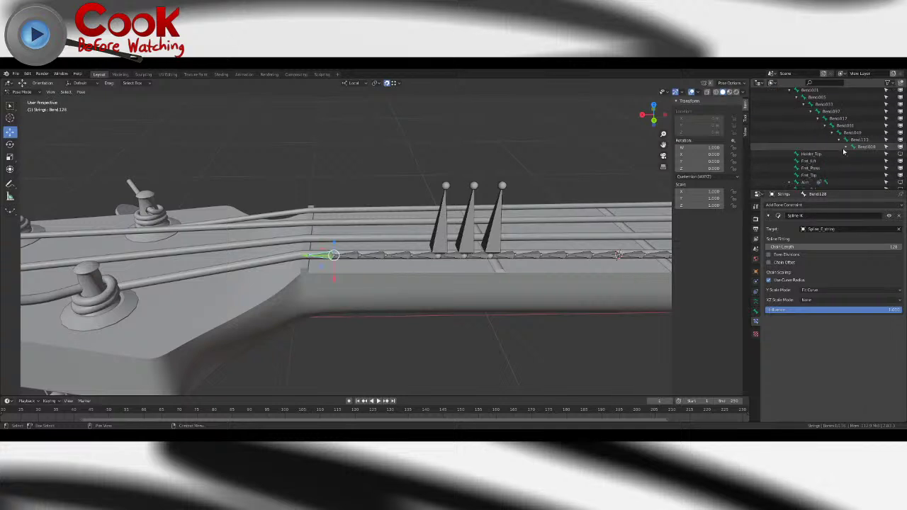
pyautogui.click(846, 146)
pyautogui.click(853, 154)
pyautogui.click(860, 161)
pyautogui.click(867, 169)
pyautogui.click(874, 175)
pyautogui.scroll(-3, 880, 181)
pyautogui.click(882, 140)
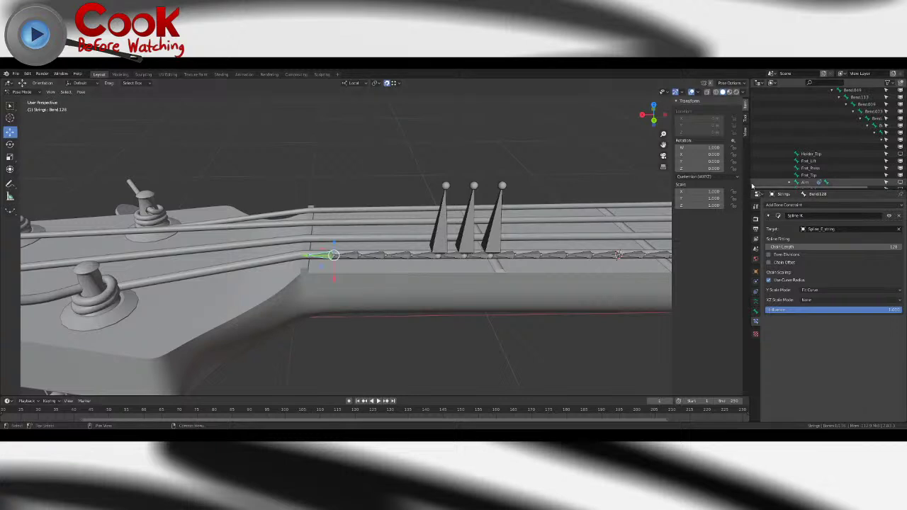
pyautogui.click(870, 127)
pyautogui.click(868, 133)
pyautogui.click(860, 134)
pyautogui.click(853, 134)
pyautogui.click(846, 133)
pyautogui.click(839, 133)
pyautogui.click(833, 134)
pyautogui.click(826, 135)
pyautogui.click(819, 134)
pyautogui.click(811, 135)
pyautogui.click(803, 133)
pyautogui.click(797, 134)
pyautogui.click(791, 135)
pyautogui.click(789, 134)
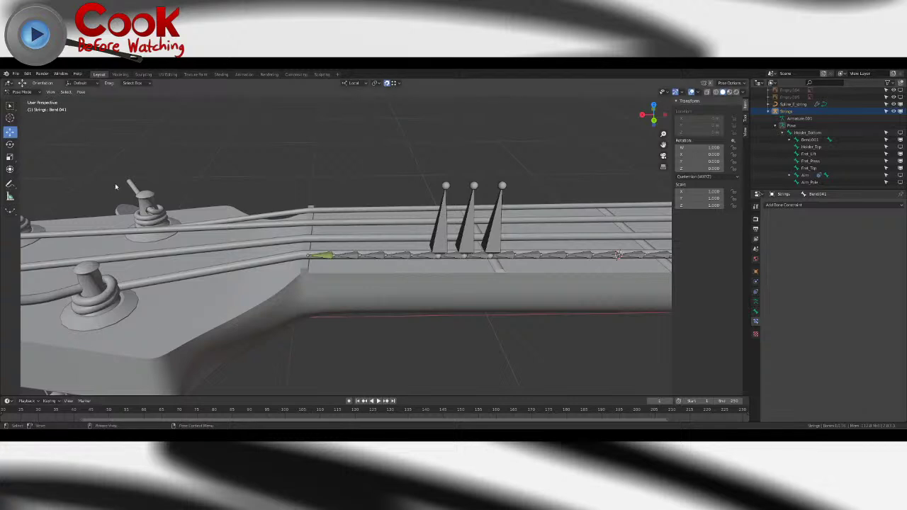
# - Select the whole linked chain of Bend bones along the string, starting from Bend.001 at the bridge, and hide it
pyautogui.click(327, 257)
pyautogui.scroll(-3, 501, 259)
pyautogui.keyDown('shift'); pyautogui.moveTo(513, 261); pyautogui.dragTo(435, 257, button='middle'); pyautogui.keyUp('shift')
pyautogui.scroll(3, 437, 258)
pyautogui.click(439, 257)
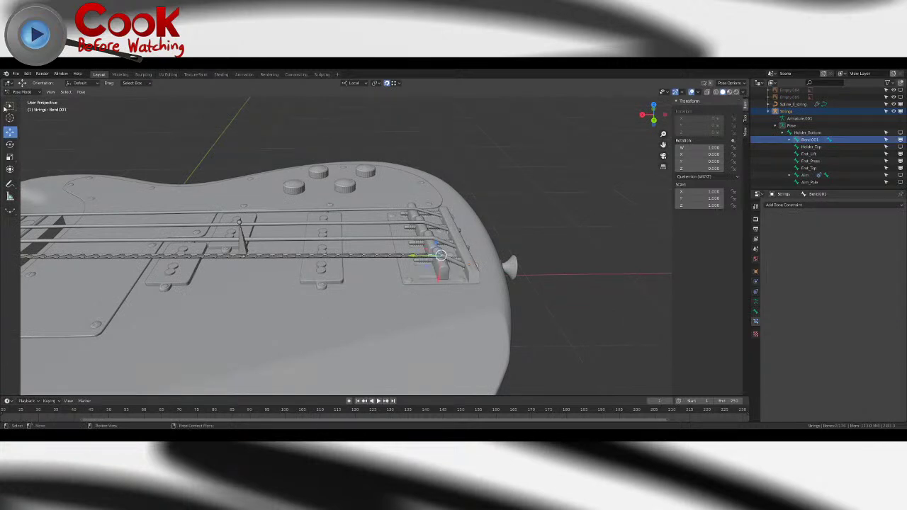
pyautogui.click(22, 92)
pyautogui.click(66, 92)
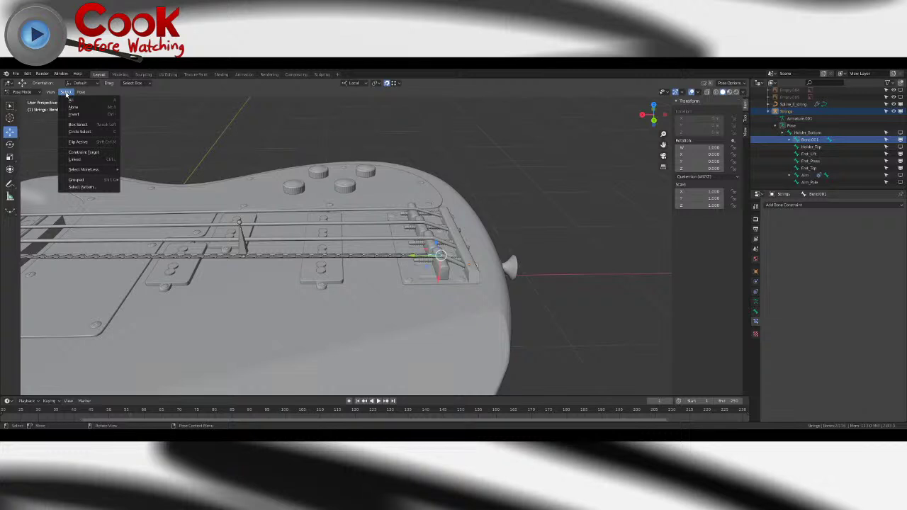
pyautogui.click(89, 162)
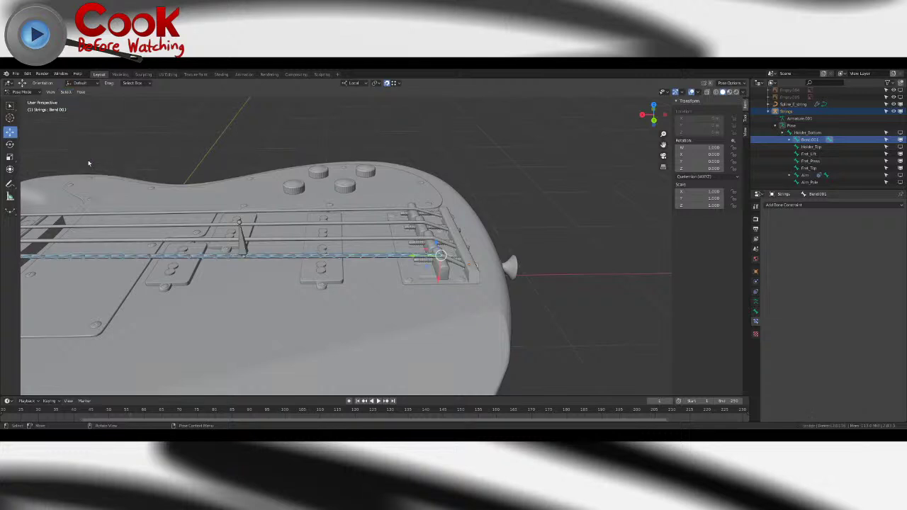
pyautogui.scroll(-4, 338, 246)
pyautogui.keyDown('shift'); pyautogui.moveTo(106, 248); pyautogui.dragTo(598, 224, button='middle'); pyautogui.keyUp('shift')
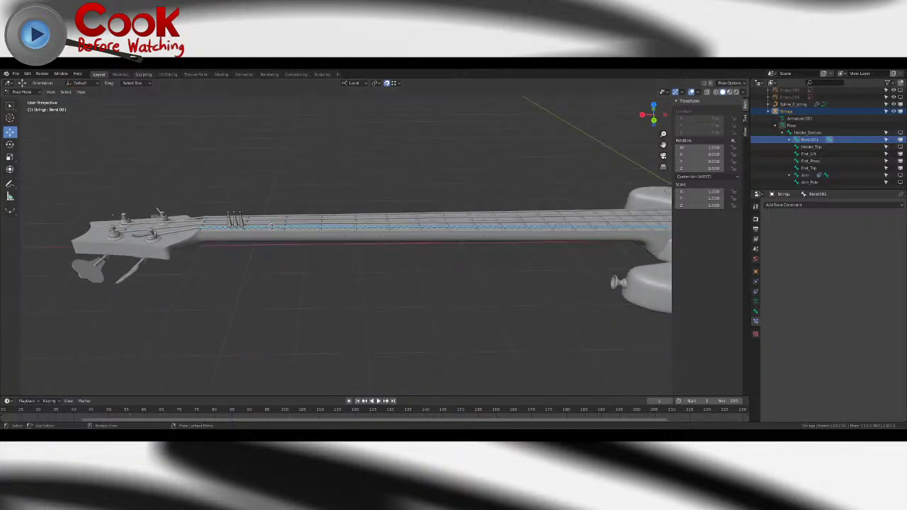
pyautogui.click(68, 92)
pyautogui.moveTo(93, 170)
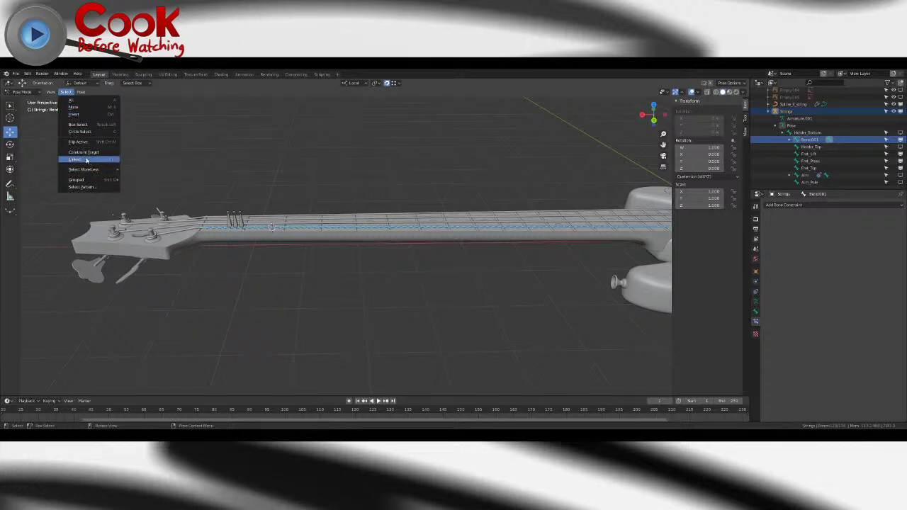
pyautogui.click(86, 160)
pyautogui.press('h')
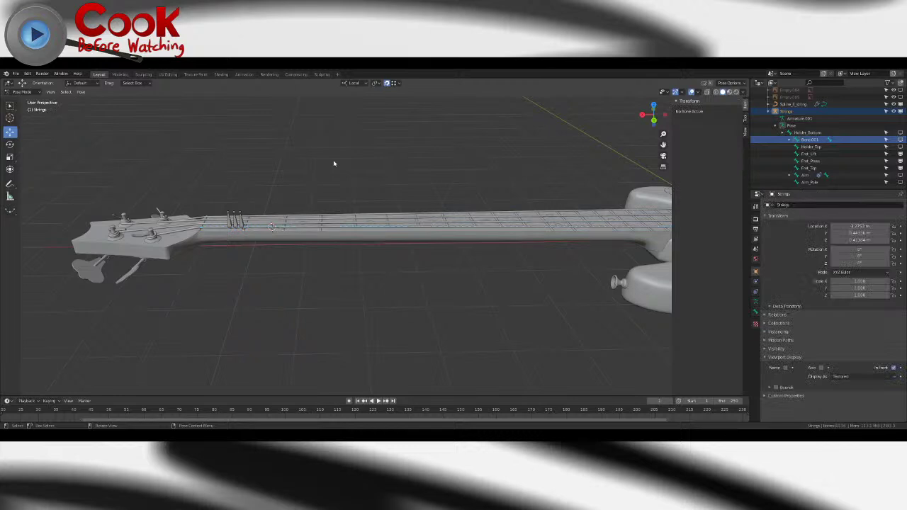
# - Test the String_Pluck control bone by pulling it sideways off the string along its local Z axis
pyautogui.moveTo(425, 215); pyautogui.dragTo(478, 228, button='middle')
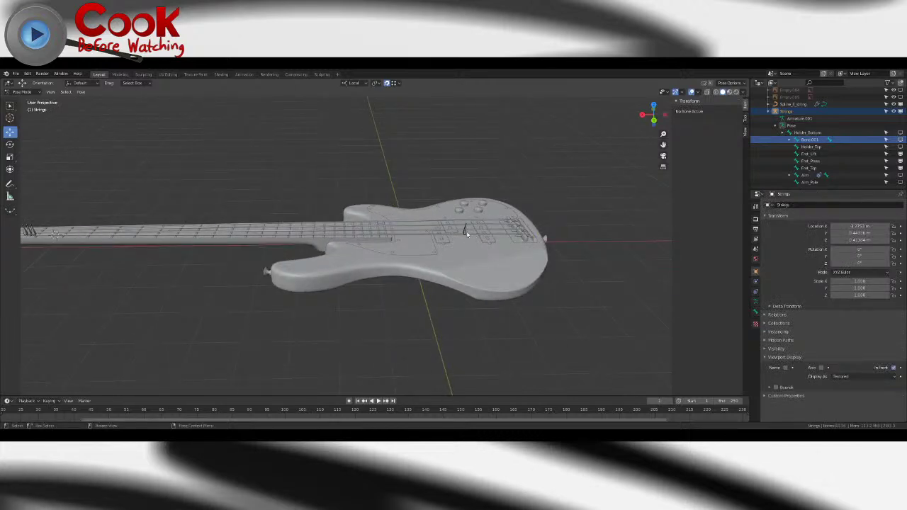
pyautogui.click(467, 234)
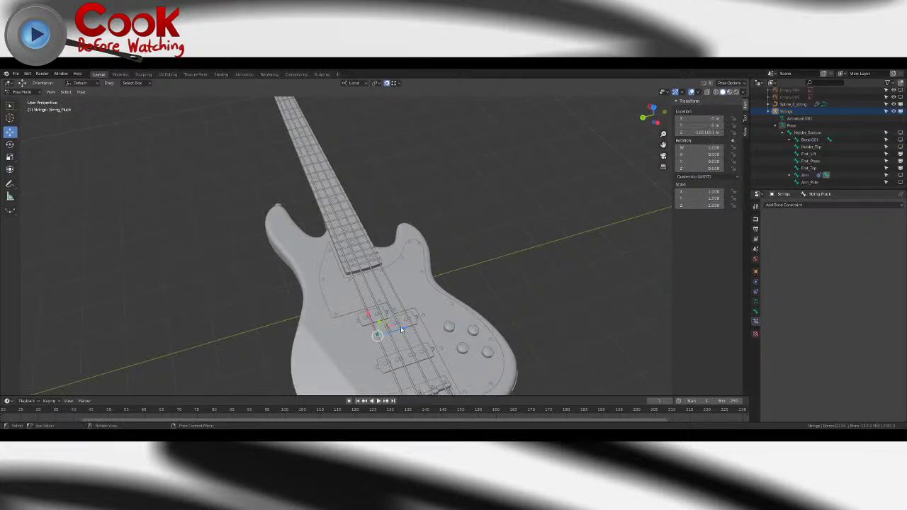
pyautogui.moveTo(401, 329); pyautogui.dragTo(327, 347)
pyautogui.scroll(-3, 397, 311)
pyautogui.moveTo(404, 310); pyautogui.dragTo(372, 311, button='middle')
pyautogui.moveTo(336, 188); pyautogui.dragTo(453, 194, button='middle')
# - Test the Fret_Lift bone and its neighbouring fret control bones by moving them near the nut, undoing each move
pyautogui.scroll(4, 425, 219)
pyautogui.moveTo(415, 235); pyautogui.dragTo(287, 230, button='middle')
pyautogui.click(284, 215)
pyautogui.scroll(3, 287, 229)
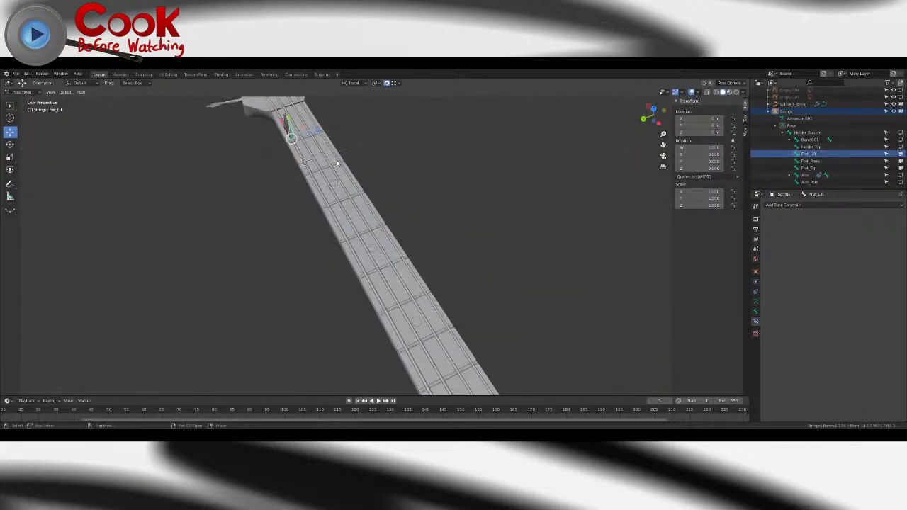
pyautogui.keyDown('shift'); pyautogui.moveTo(312, 132); pyautogui.dragTo(346, 203, button='middle'); pyautogui.keyUp('shift')
pyautogui.moveTo(346, 205); pyautogui.dragTo(278, 233)
pyautogui.hotkey('ctrl', 'z')
pyautogui.moveTo(266, 237); pyautogui.dragTo(296, 225, button='middle')
pyautogui.click(307, 224)
pyautogui.moveTo(318, 212); pyautogui.dragTo(304, 230)
pyautogui.hotkey('ctrl', 'z')
pyautogui.click(300, 219)
pyautogui.hotkey('ctrl', 'z')
# - Deselect the fret control bones and save the Bass Guitar.blend file
pyautogui.click(328, 273)
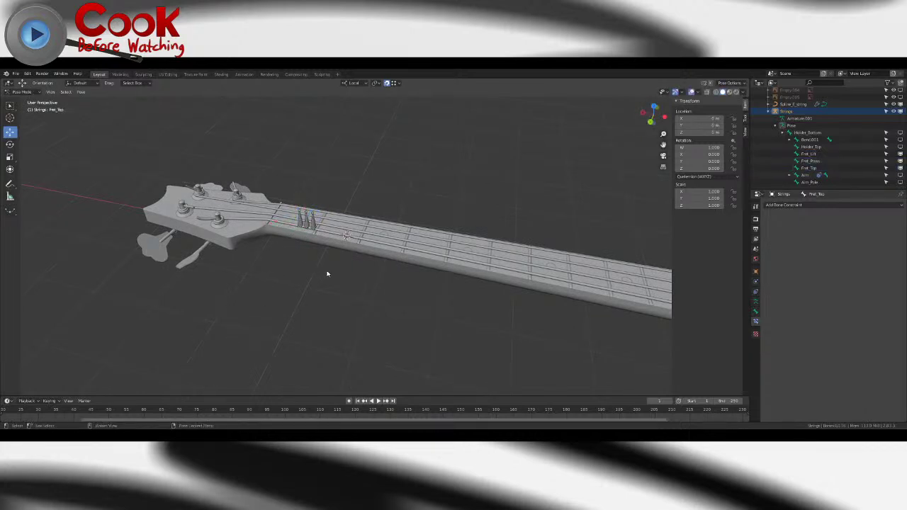
pyautogui.click(16, 74)
pyautogui.click(24, 121)
# - Test the String_Pluck bone by moving it sideways across the guitar body twice, undoing each move
pyautogui.moveTo(359, 223); pyautogui.dragTo(377, 247, button='middle')
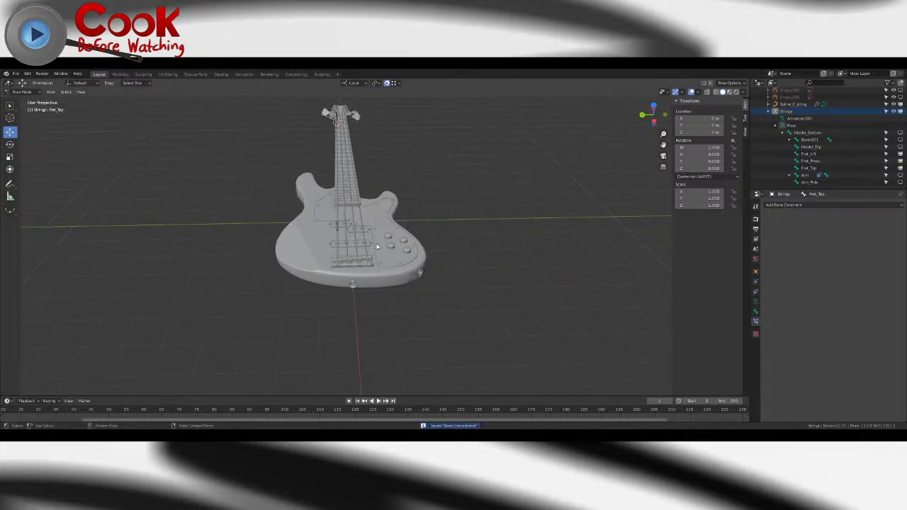
pyautogui.scroll(4, 377, 246)
pyautogui.click(330, 208)
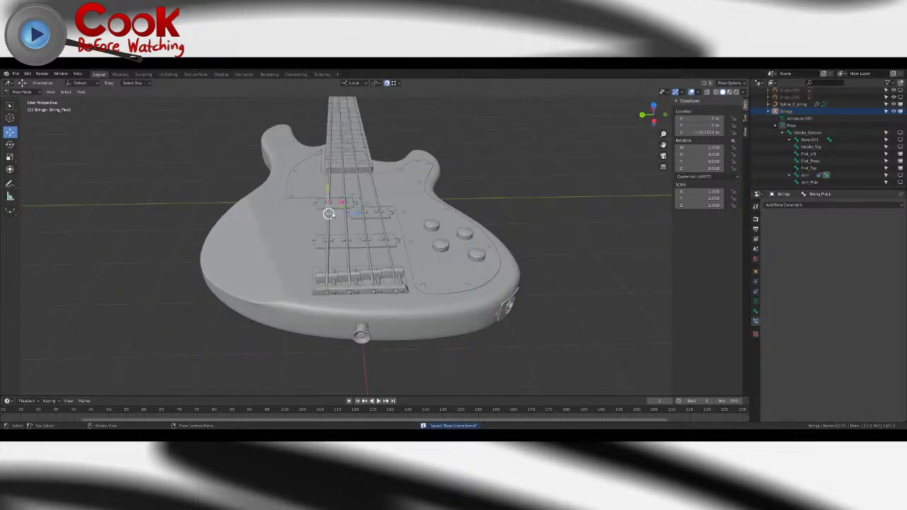
pyautogui.press('g')
pyautogui.moveTo(302, 211); pyautogui.dragTo(233, 207)
pyautogui.scroll(-6, 287, 197)
pyautogui.moveTo(292, 195); pyautogui.dragTo(353, 276, button='middle')
pyautogui.hotkey('ctrl', 'z')
pyautogui.moveTo(377, 278); pyautogui.dragTo(288, 297)
pyautogui.hotkey('ctrl', 'z')
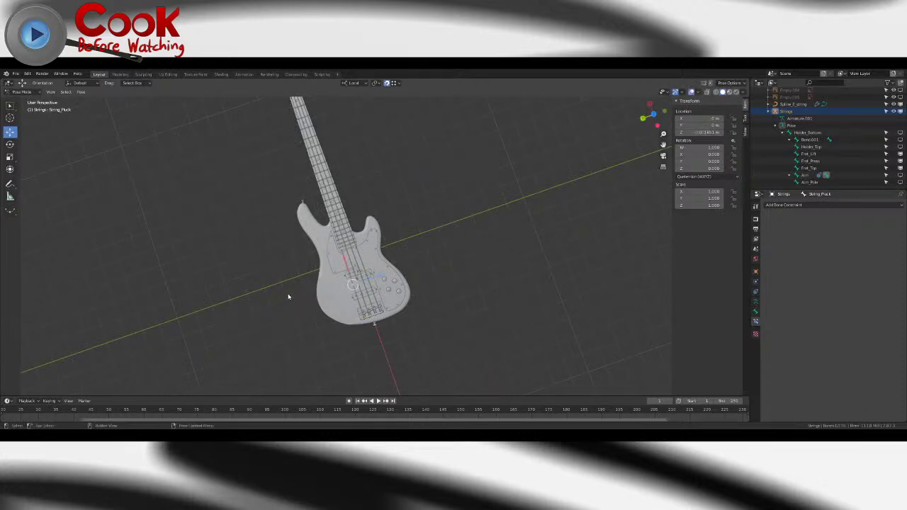
# - Save the Bass Guitar.blend file again
pyautogui.moveTo(288, 297); pyautogui.dragTo(361, 269, button='middle')
pyautogui.click(51, 92)
pyautogui.click(16, 73)
pyautogui.click(25, 121)
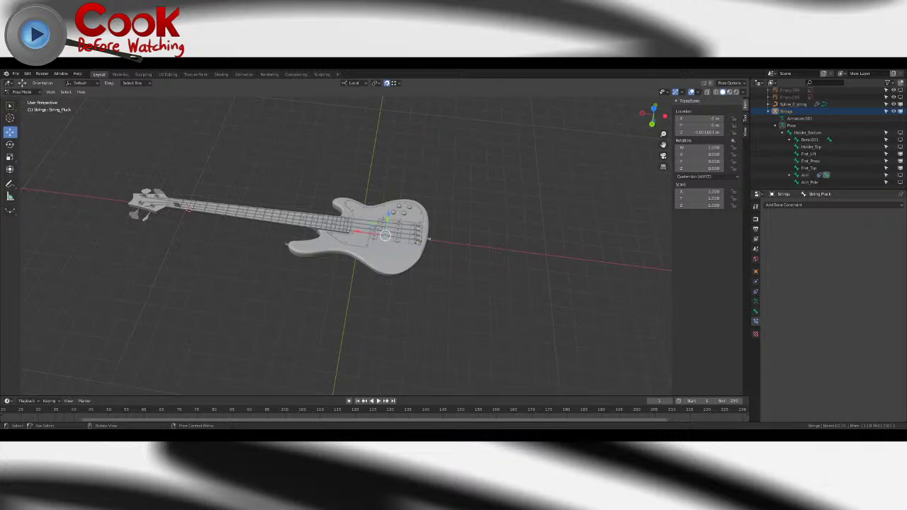
pyautogui.moveTo(135, 109); pyautogui.dragTo(249, 200, button='middle')
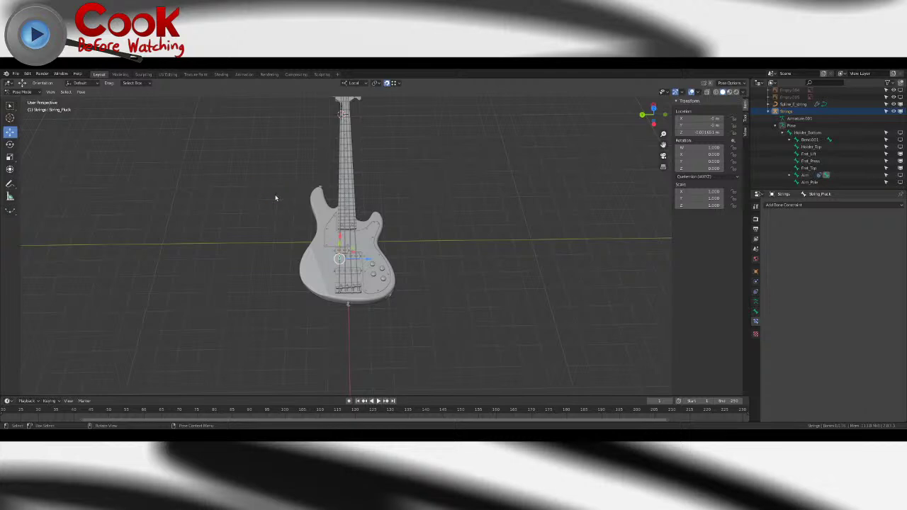
pyautogui.click(15, 74)
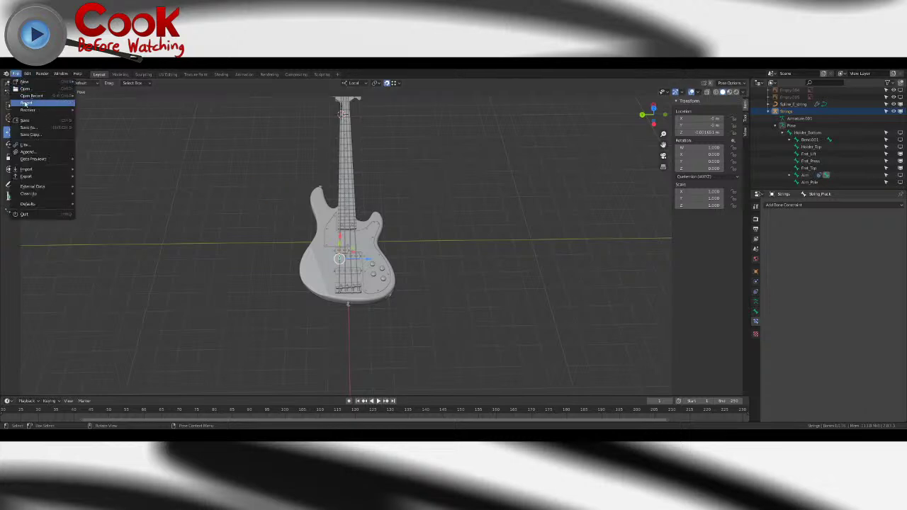
pyautogui.click(31, 121)
# - Collapse the Strings armature's hierarchy in the outliner and switch the armature to Edit Mode
pyautogui.scroll(4, 520, 280)
pyautogui.moveTo(517, 257); pyautogui.dragTo(502, 217, button='middle')
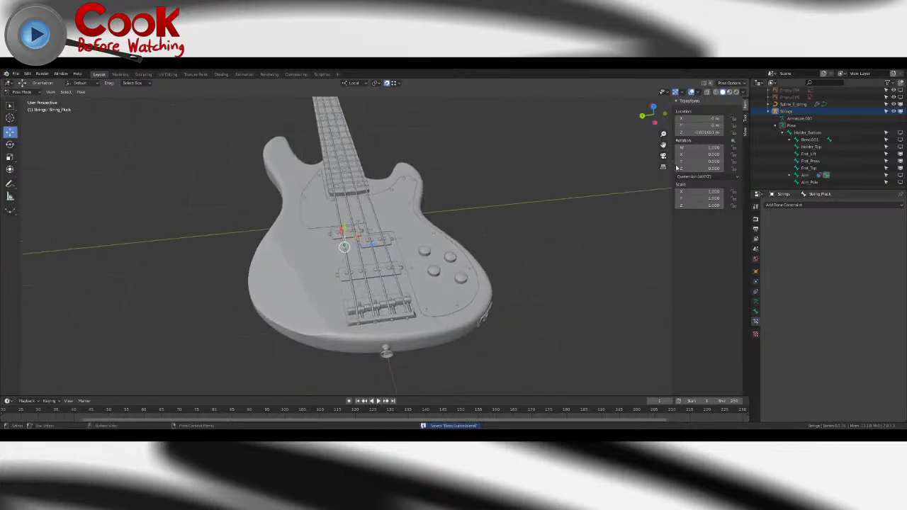
pyautogui.click(772, 112)
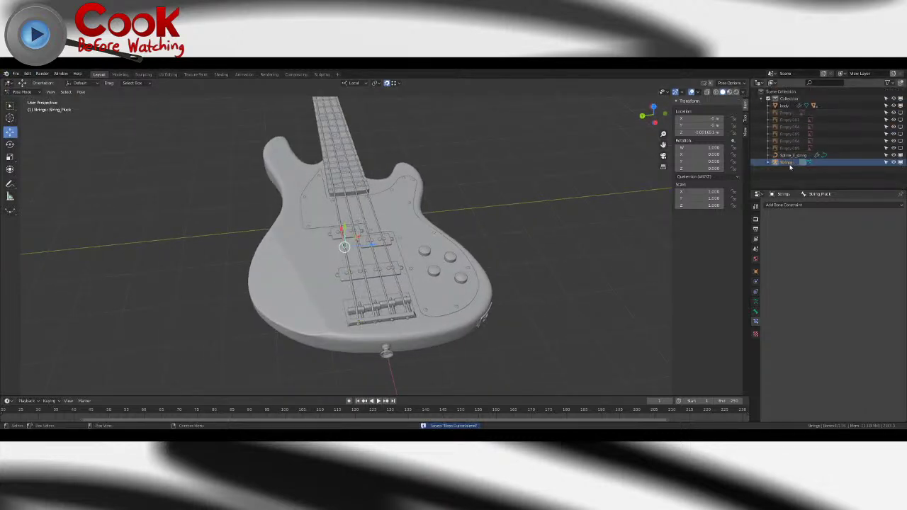
pyautogui.press('Tab')
pyautogui.moveTo(396, 259); pyautogui.dragTo(371, 259, button='middle')
pyautogui.scroll(3, 367, 255)
pyautogui.scroll(1, 418, 254)
# - Select the Holder_Bottom bone at the bridge and add the prefix E_ to its name in the bone properties
pyautogui.click(418, 253)
pyautogui.keyDown('shift'); pyautogui.moveTo(372, 259); pyautogui.dragTo(470, 286, button='middle'); pyautogui.keyUp('shift')
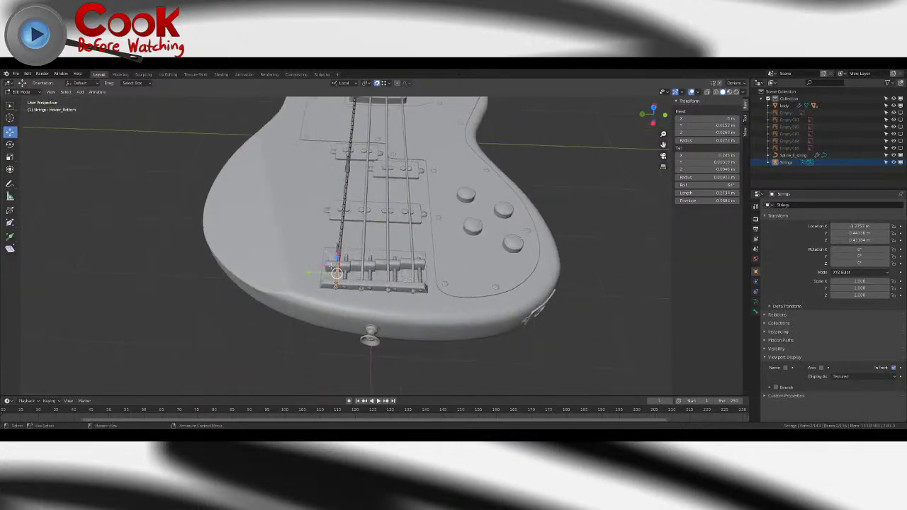
pyautogui.click(767, 162)
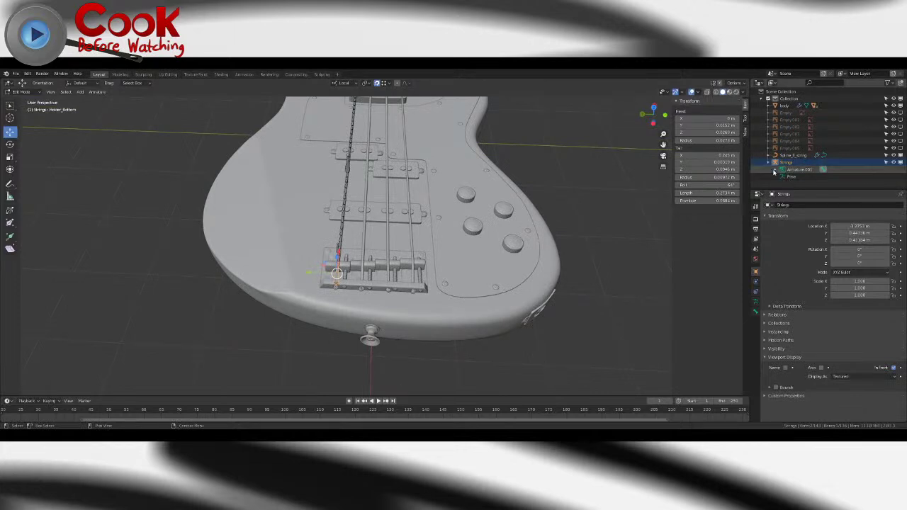
pyautogui.click(755, 310)
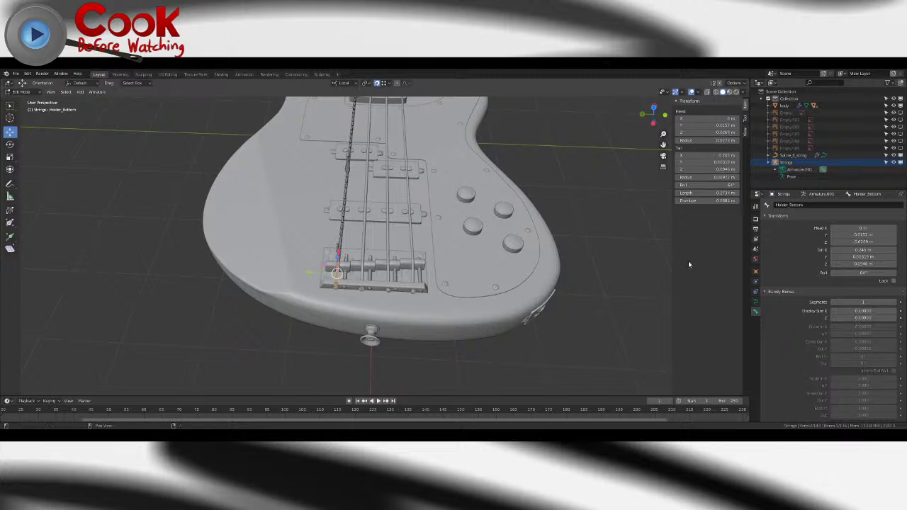
pyautogui.click(792, 205)
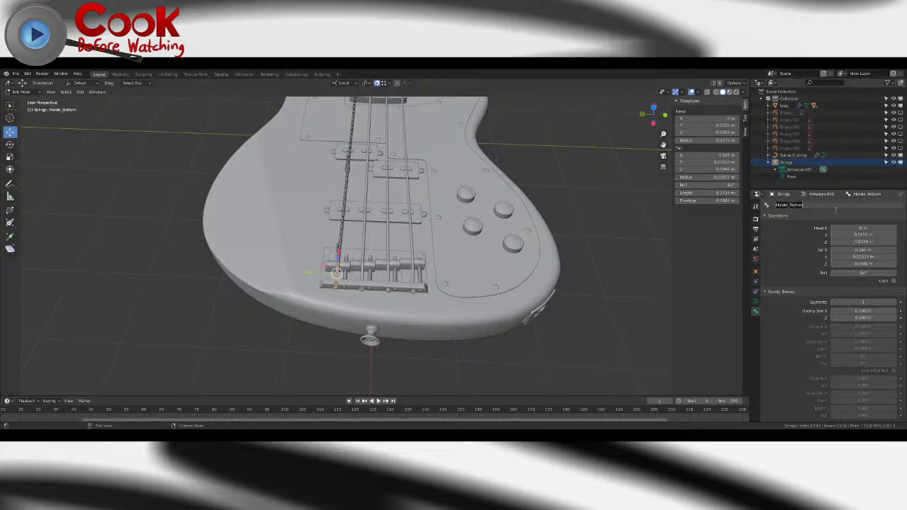
pyautogui.press('Return')
pyautogui.write('E_')
pyautogui.press('Return')
# - Select the String_Pluck bone above the pickups and add the prefix E_ to its name
pyautogui.moveTo(269, 195); pyautogui.dragTo(355, 250, button='middle')
pyautogui.scroll(2, 366, 224)
pyautogui.click(354, 215)
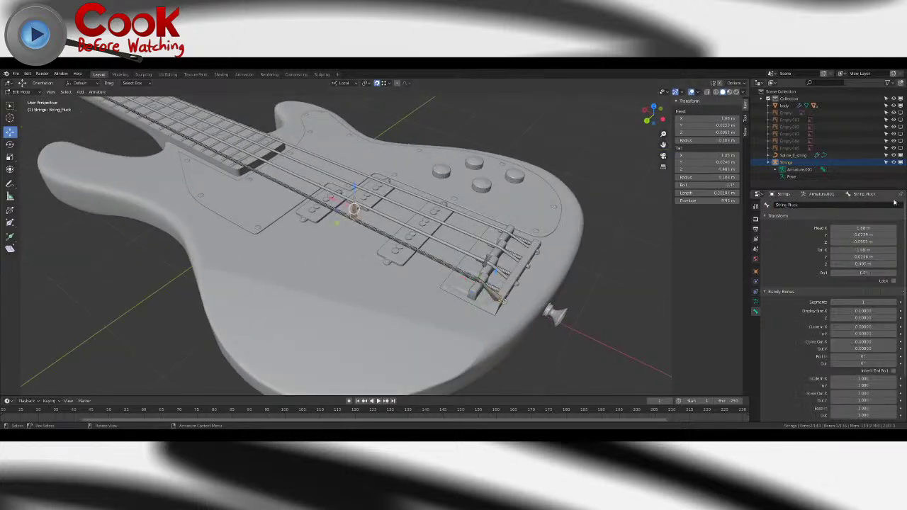
pyautogui.click(777, 206)
pyautogui.press('Return')
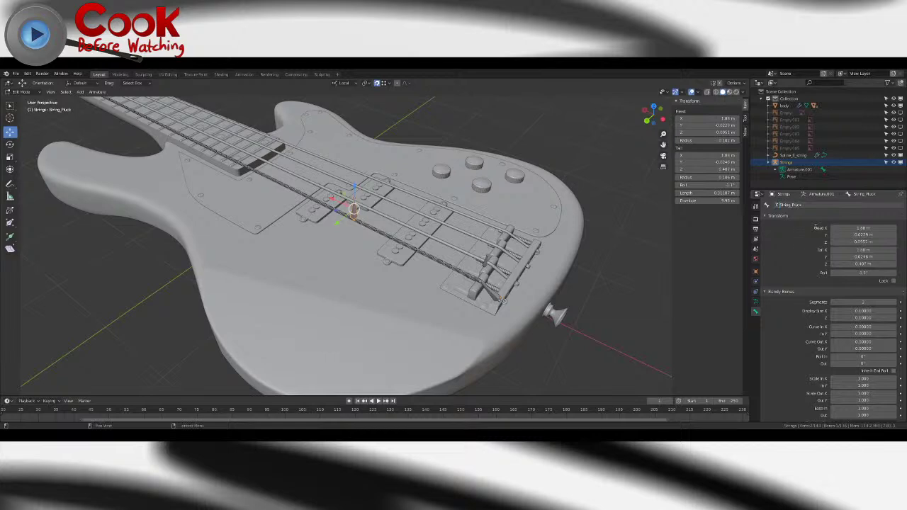
pyautogui.press('Return')
# - Select the Fret_Lift bone near the nut and add the prefix E_ to its name
pyautogui.scroll(-4, 262, 220)
pyautogui.moveTo(248, 216); pyautogui.dragTo(737, 312, button='middle')
pyautogui.scroll(5, 409, 253)
pyautogui.click(407, 250)
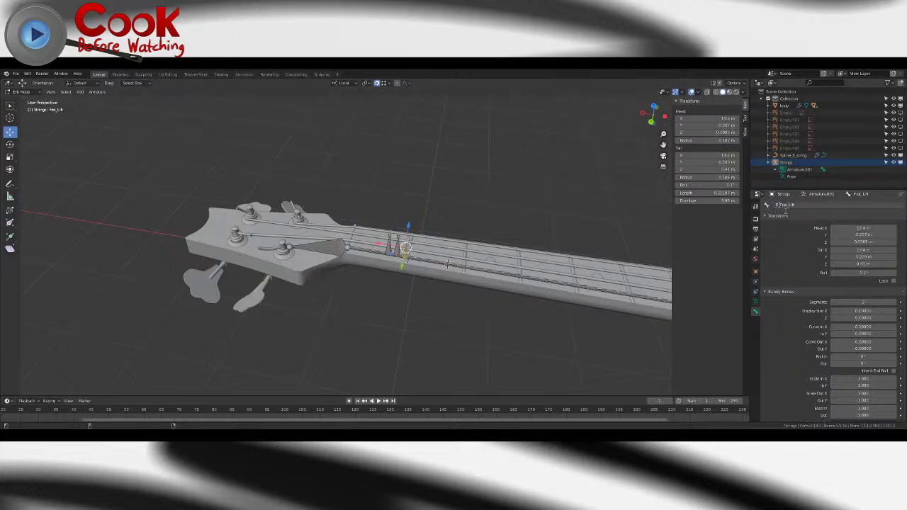
pyautogui.press('Return')
# - Rename the two remaining fret control bones, Fret_Press and Fret_Top, as E_Fret_Press and E_Fret_Top
pyautogui.click(398, 253)
pyautogui.click(778, 205)
pyautogui.press('Return')
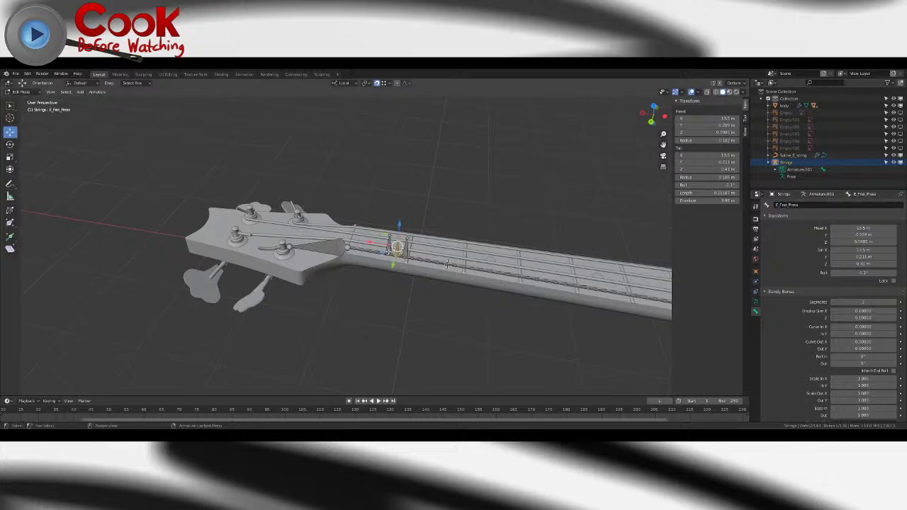
pyautogui.click(388, 250)
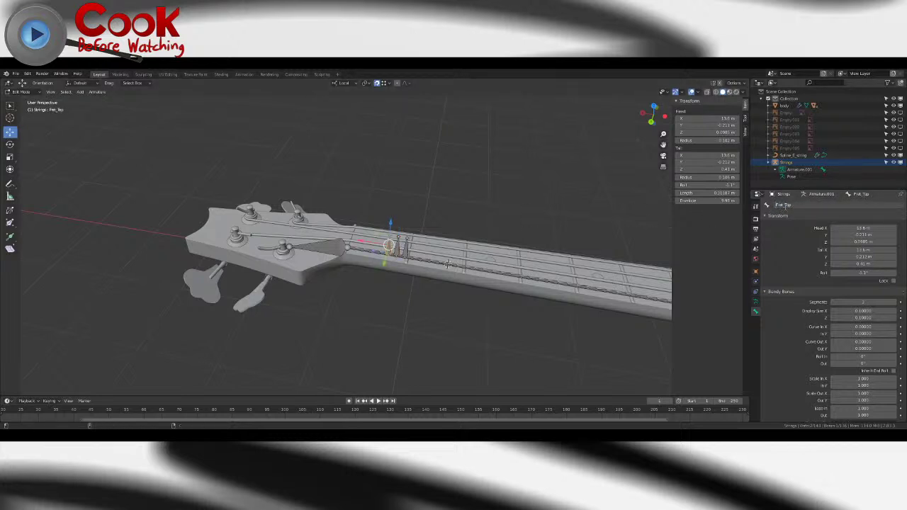
pyautogui.press('Return')
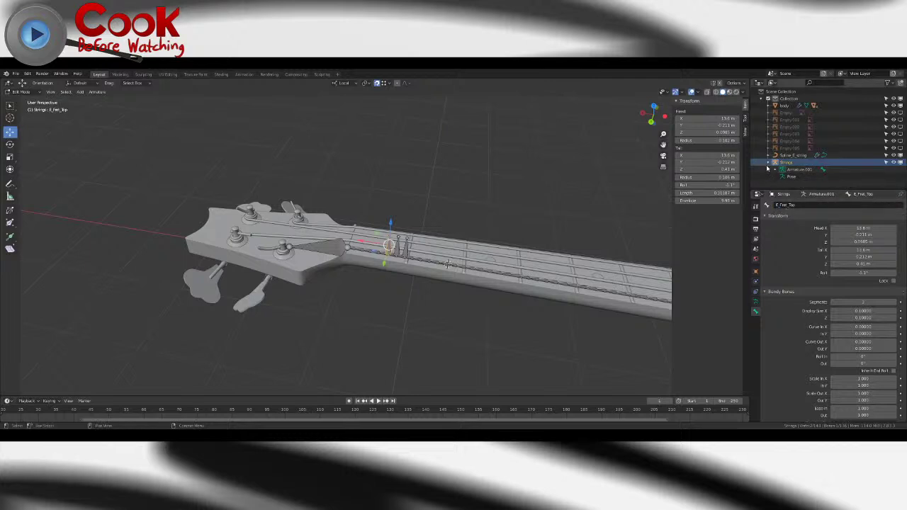
# - Select the Arm_Pole bone at the bridge and rename it E_Arm_Pole
pyautogui.scroll(-3, 534, 241)
pyautogui.keyDown('shift'); pyautogui.moveTo(534, 241); pyautogui.dragTo(28, 142, button='middle'); pyautogui.keyUp('shift')
pyautogui.scroll(2, 510, 213)
pyautogui.click(516, 217)
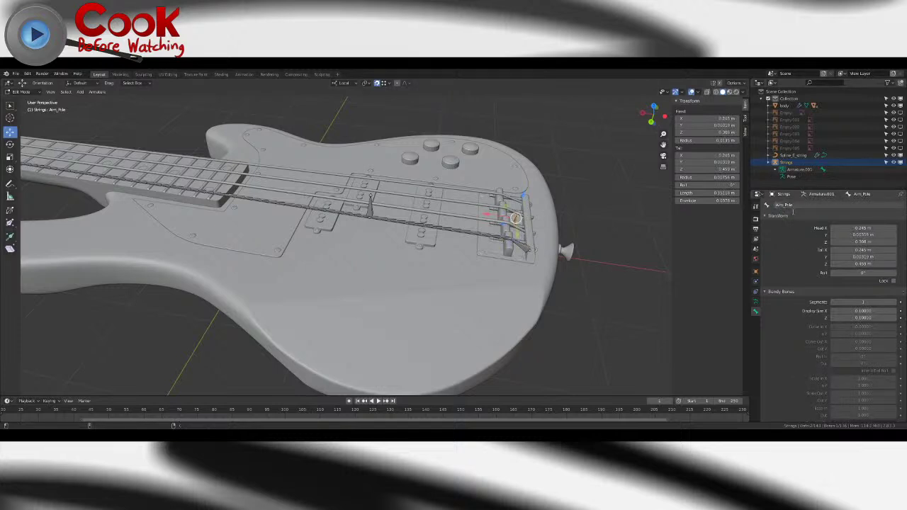
pyautogui.write('_')
pyautogui.press('Return')
# - Select the Holder_Top bone on the headstock and rename it E_Holder_Top
pyautogui.scroll(-4, 566, 188)
pyautogui.keyDown('shift'); pyautogui.moveTo(553, 183); pyautogui.dragTo(346, 220, button='middle'); pyautogui.keyUp('shift')
pyautogui.scroll(2, 347, 220)
pyautogui.scroll(5, 346, 221)
pyautogui.click(431, 214)
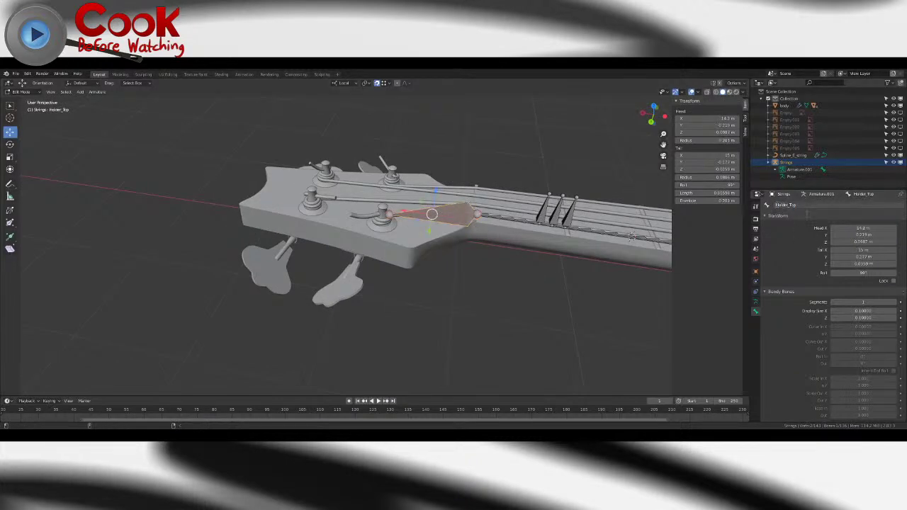
pyautogui.press('Home')
pyautogui.write('E_')
pyautogui.press('Return')
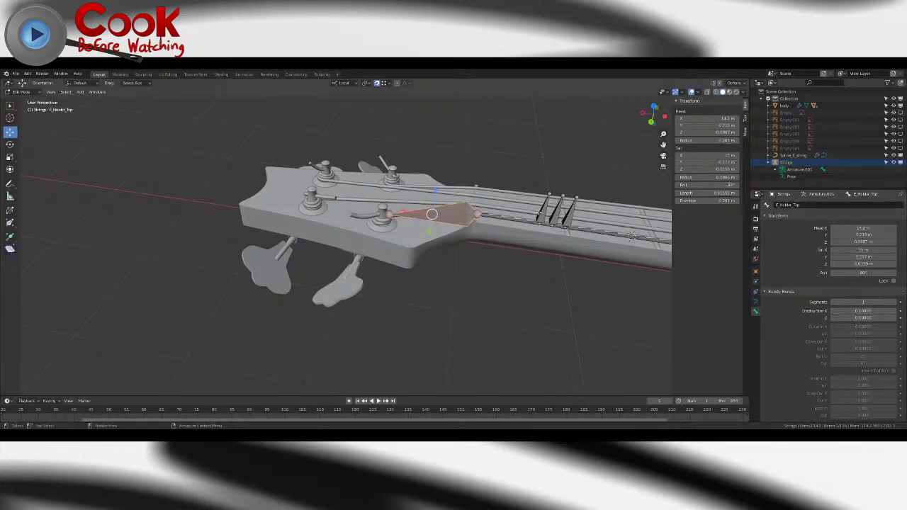
# - Select the fret control bones and the string pluck bone in turn to check their names for the E_ prefix
pyautogui.click(543, 210)
pyautogui.click(561, 213)
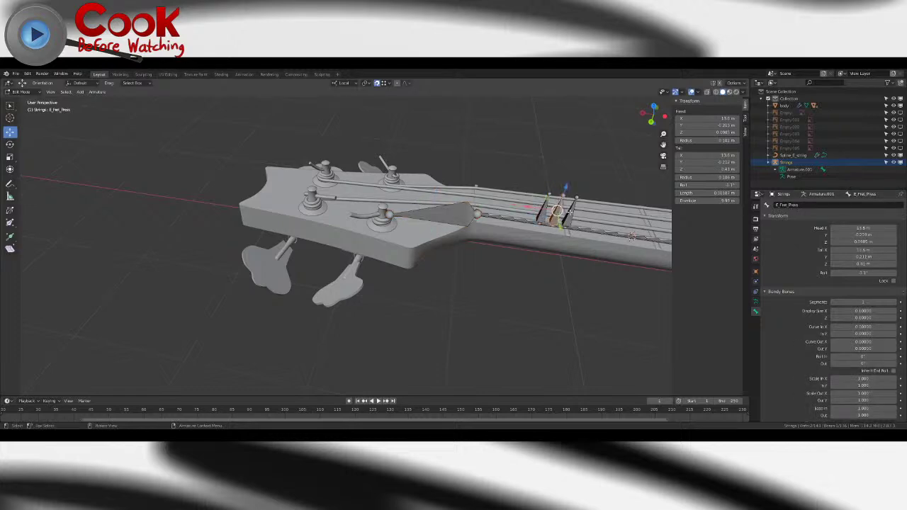
pyautogui.scroll(-3, 569, 212)
pyautogui.keyDown('shift'); pyautogui.moveTo(569, 212); pyautogui.dragTo(37, 145, button='middle'); pyautogui.keyUp('shift')
pyautogui.keyDown('shift'); pyautogui.moveTo(658, 280); pyautogui.dragTo(354, 231, button='middle'); pyautogui.keyUp('shift')
pyautogui.scroll(1, 358, 231)
pyautogui.click(373, 225)
pyautogui.keyDown('shift'); pyautogui.moveTo(515, 249); pyautogui.dragTo(413, 253, button='middle'); pyautogui.keyUp('shift')
pyautogui.scroll(2, 413, 253)
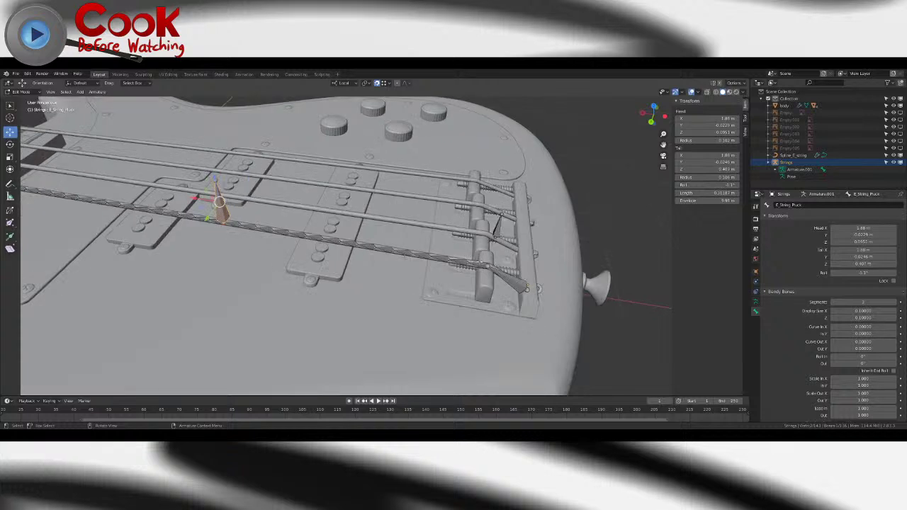
# - Expand the Strings armature's bone hierarchy in the Outliner and rename the Arm bone as E_Arm
pyautogui.click(775, 169)
pyautogui.scroll(-1, 775, 170)
pyautogui.click(782, 174)
pyautogui.scroll(-2, 783, 177)
pyautogui.click(803, 175)
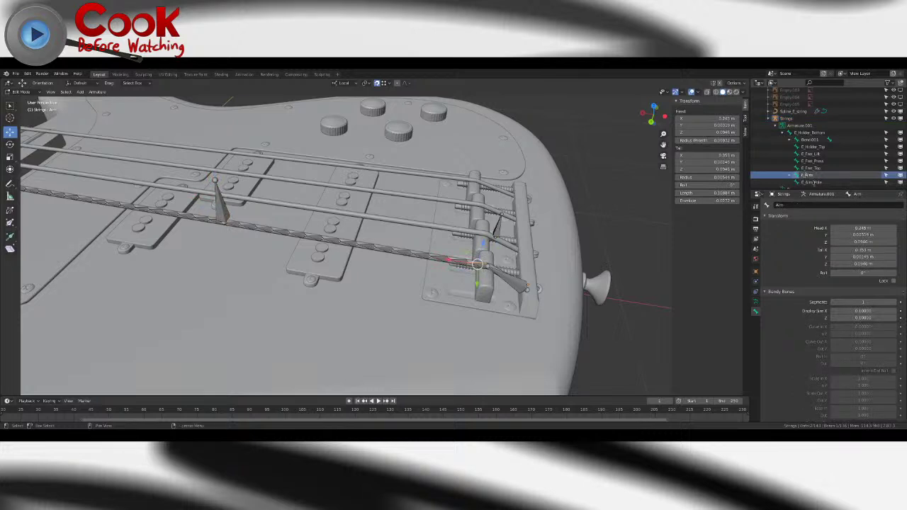
pyautogui.press('Return')
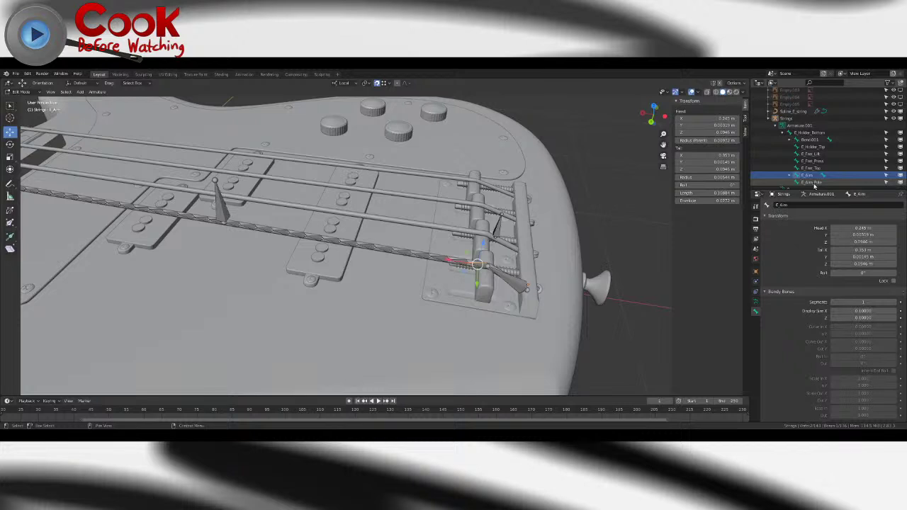
# - Check the E_Arm_Pole entry and expand the Bend bone chain to review its bone names, collapsing it again
pyautogui.click(812, 183)
pyautogui.click(786, 139)
pyautogui.scroll(-1, 784, 133)
pyautogui.click(789, 133)
pyautogui.click(796, 140)
pyautogui.click(803, 147)
pyautogui.click(803, 146)
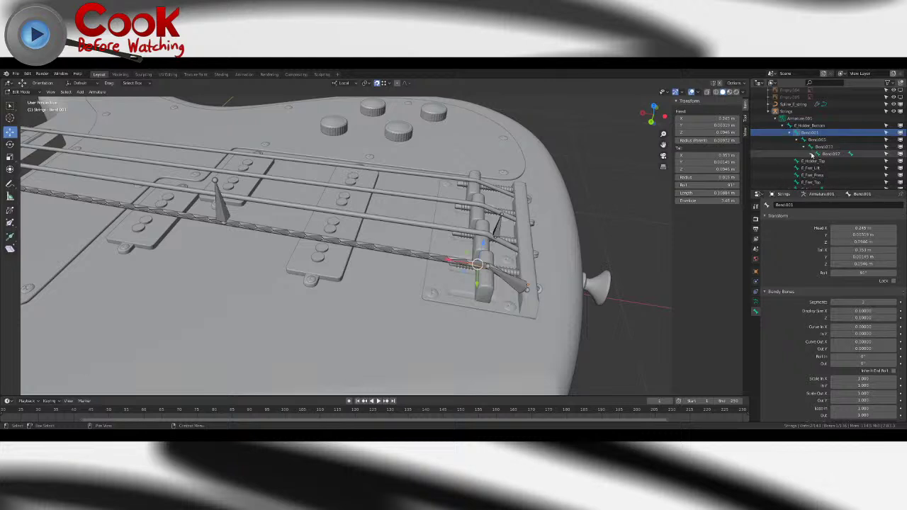
pyautogui.click(796, 140)
pyautogui.click(787, 132)
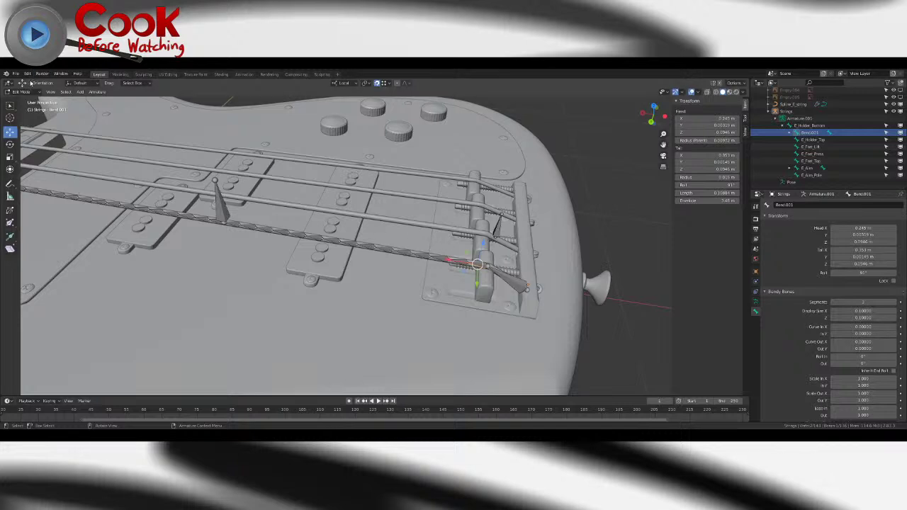
# - Save the bass guitar file and switch the Strings armature from Edit Mode to Object Mode
pyautogui.click(16, 74)
pyautogui.click(33, 122)
pyautogui.moveTo(34, 122); pyautogui.dragTo(263, 165, button='middle')
pyautogui.click(26, 93)
pyautogui.click(26, 100)
# - Select the Strings armature and examine its control bones from the pickups to the headstock
pyautogui.scroll(-10, 345, 219)
pyautogui.moveTo(230, 218); pyautogui.dragTo(364, 237, button='middle')
pyautogui.scroll(5, 431, 247)
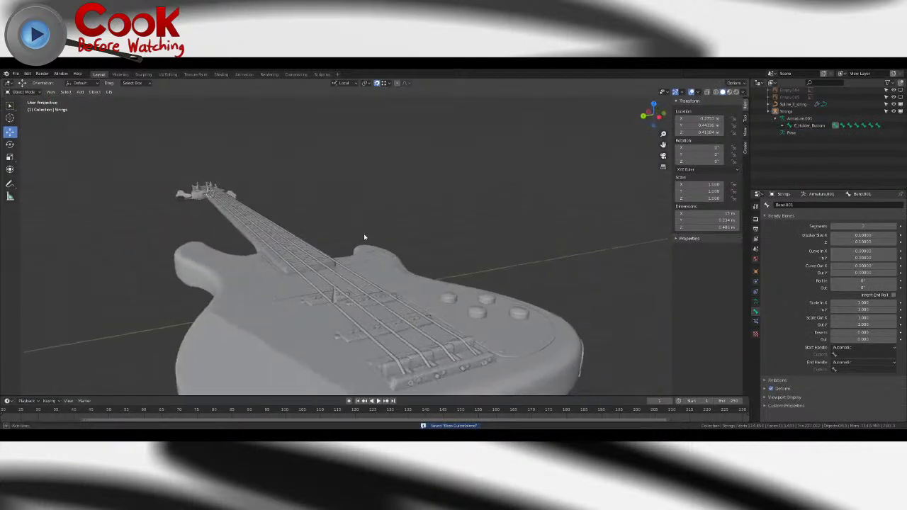
pyautogui.click(333, 307)
pyautogui.moveTo(270, 301); pyautogui.dragTo(499, 167, button='middle')
pyautogui.scroll(4, 329, 224)
pyautogui.scroll(-3, 328, 225)
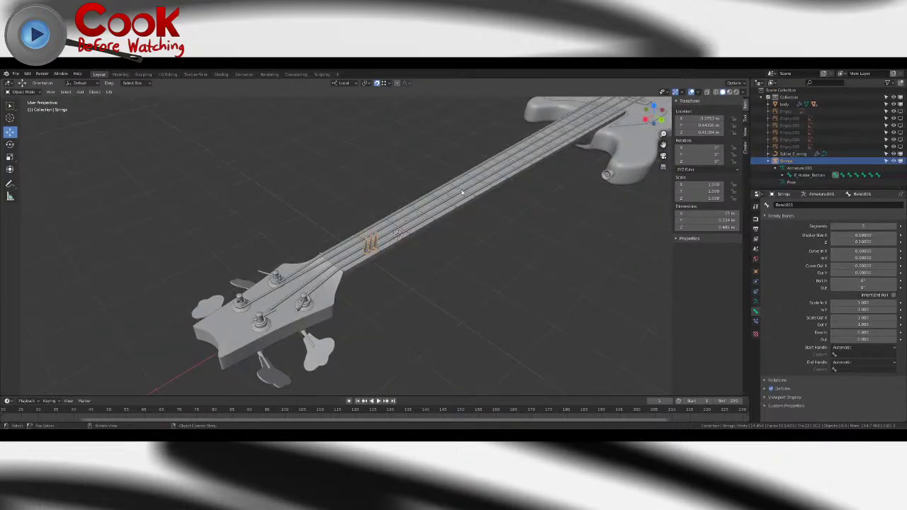
pyautogui.scroll(-4, 363, 263)
pyautogui.moveTo(363, 264); pyautogui.dragTo(301, 234, button='middle')
pyautogui.scroll(4, 412, 248)
pyautogui.moveTo(378, 225); pyautogui.dragTo(301, 207, button='middle')
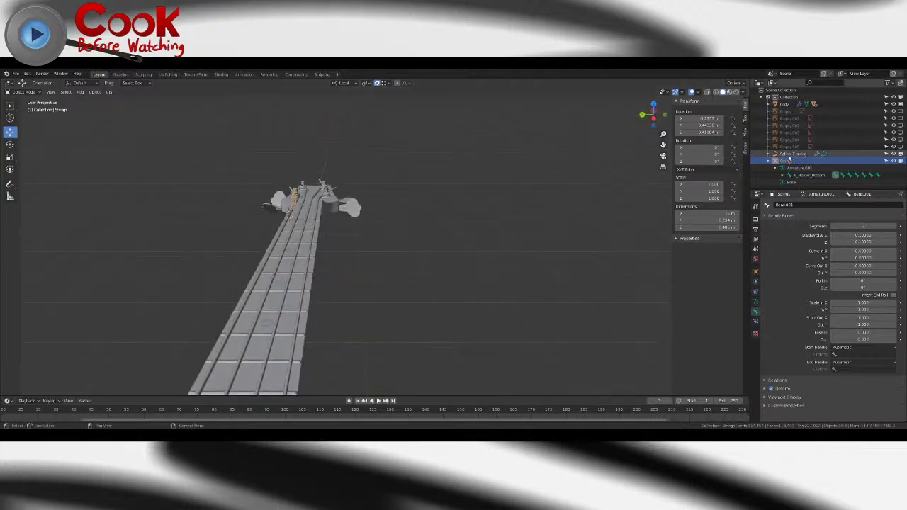
# - Select the Spline_E_string curve and hide it in the viewport
pyautogui.click(301, 206)
pyautogui.scroll(-5, 301, 207)
pyautogui.moveTo(389, 265); pyautogui.dragTo(346, 279, button='middle')
pyautogui.keyDown('shift'); pyautogui.moveTo(364, 230); pyautogui.dragTo(377, 198, button='middle'); pyautogui.keyUp('shift')
pyautogui.scroll(-4, 376, 198)
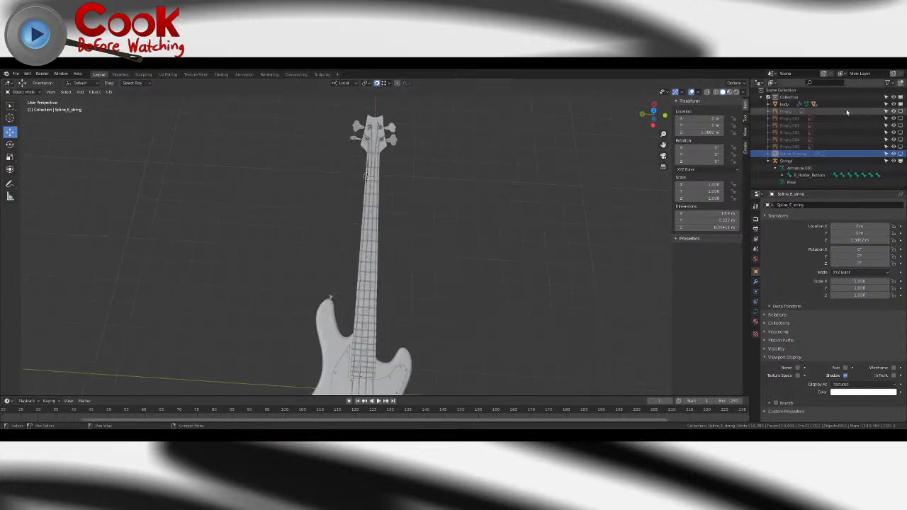
pyautogui.moveTo(316, 259); pyautogui.dragTo(324, 214, button='middle')
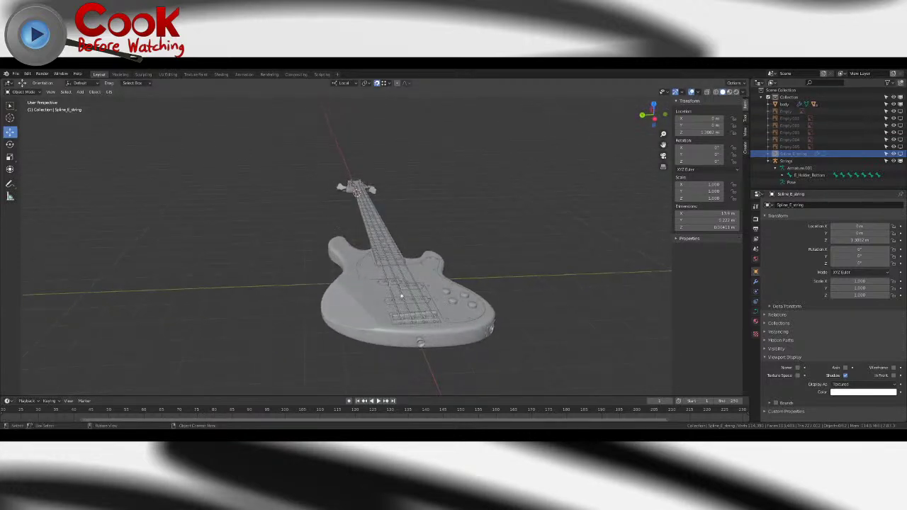
# - Reselect the Strings armature, inspect the remaining visible controls on the whole guitar, and clear the selection
pyautogui.click(786, 162)
pyautogui.moveTo(459, 238); pyautogui.dragTo(496, 196, button='middle')
pyautogui.click(472, 196)
pyautogui.scroll(4, 341, 223)
pyautogui.moveTo(248, 185); pyautogui.dragTo(296, 199, button='middle')
pyautogui.scroll(5, 296, 199)
pyautogui.moveTo(476, 175); pyautogui.dragTo(356, 225, button='middle')
pyautogui.click(421, 213)
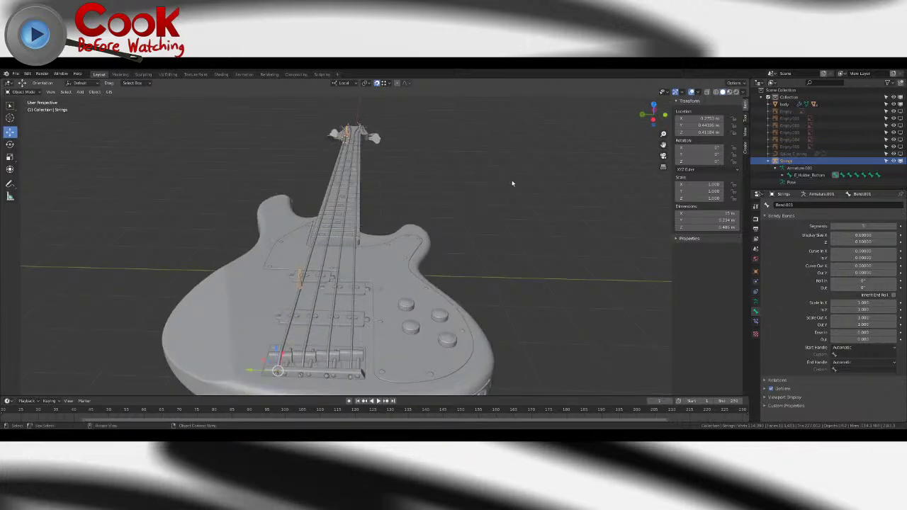
pyautogui.click(217, 151)
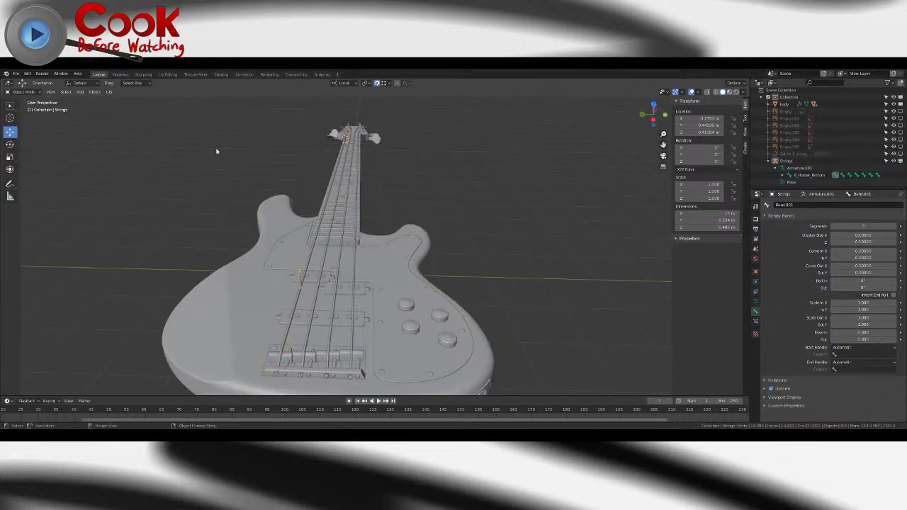
# - Add a new single-bone armature and move it to the guitar's bridge near the A string
pyautogui.click(80, 93)
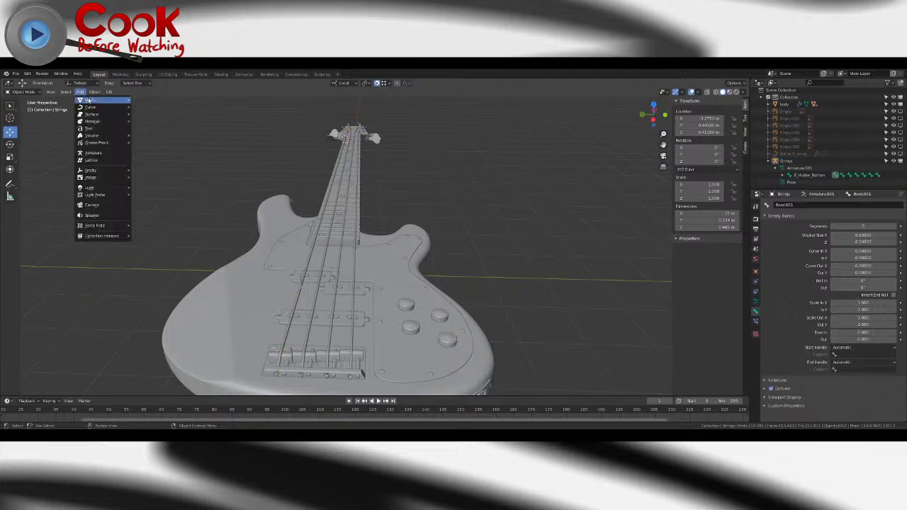
pyautogui.click(95, 154)
pyautogui.moveTo(266, 190); pyautogui.dragTo(281, 201, button='middle')
pyautogui.moveTo(260, 202); pyautogui.dragTo(461, 233)
pyautogui.moveTo(523, 252); pyautogui.dragTo(522, 252)
pyautogui.moveTo(522, 252); pyautogui.dragTo(367, 226, button='middle')
pyautogui.scroll(6, 464, 256)
pyautogui.scroll(9, 322, 227)
pyautogui.scroll(-9, 326, 229)
pyautogui.scroll(5, 367, 226)
pyautogui.keyDown('shift'); pyautogui.moveTo(367, 191); pyautogui.dragTo(349, 207, button='middle'); pyautogui.keyUp('shift')
pyautogui.scroll(3, 339, 206)
pyautogui.moveTo(348, 185); pyautogui.dragTo(395, 206)
# - Turn off snapping and shift the new armature toward the A string's anchor at the bridge
pyautogui.click(379, 84)
pyautogui.moveTo(460, 245); pyautogui.dragTo(374, 247, button='middle')
pyautogui.scroll(-3, 373, 248)
pyautogui.keyDown('shift'); pyautogui.moveTo(226, 195); pyautogui.dragTo(308, 247, button='middle'); pyautogui.keyUp('shift')
pyautogui.scroll(4, 283, 213)
pyautogui.keyDown('shift'); pyautogui.moveTo(216, 174); pyautogui.dragTo(271, 254, button='middle'); pyautogui.keyUp('shift')
pyautogui.moveTo(245, 274); pyautogui.dragTo(277, 274)
pyautogui.moveTo(277, 275); pyautogui.dragTo(344, 276, button='middle')
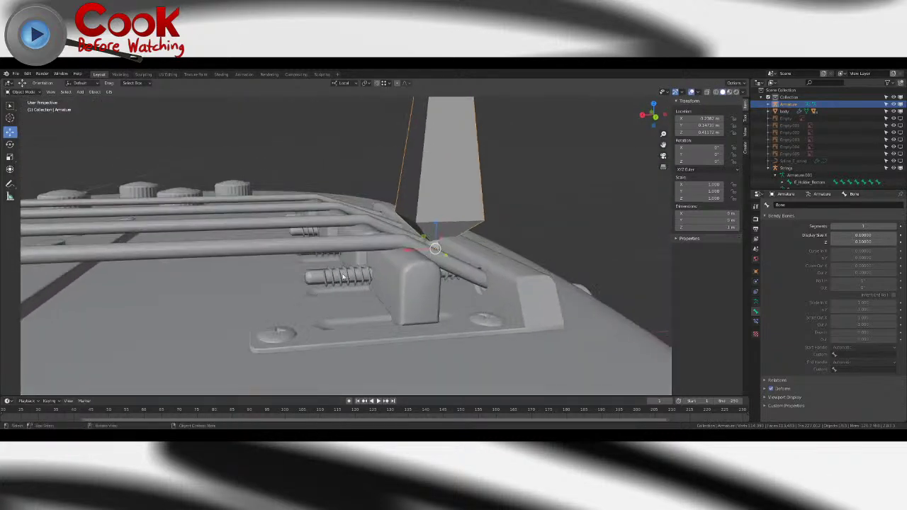
# - Fine-tune the new armature's position along its X axis so its root sits at the A string's bridge end
pyautogui.scroll(2, 368, 264)
pyautogui.keyDown('shift'); pyautogui.moveTo(429, 252); pyautogui.dragTo(408, 253, button='middle'); pyautogui.keyUp('shift')
pyautogui.moveTo(408, 253); pyautogui.dragTo(423, 251)
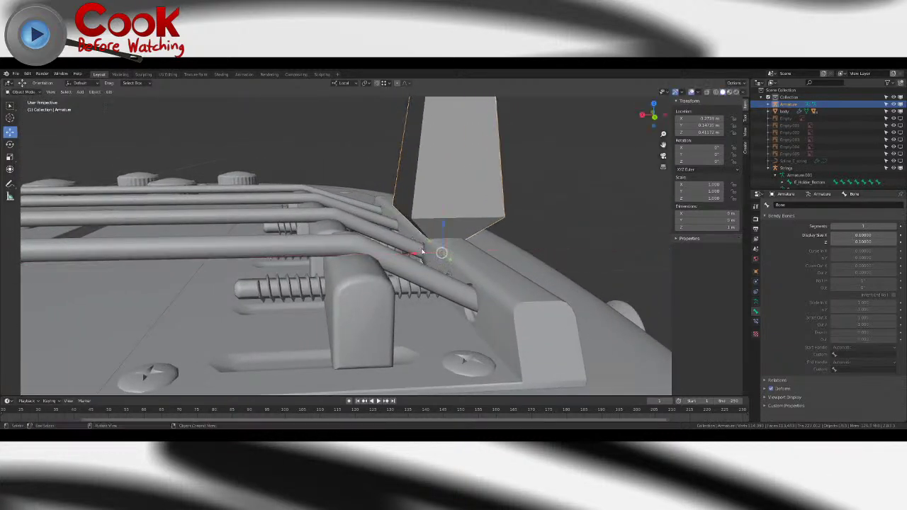
pyautogui.moveTo(423, 250); pyautogui.dragTo(414, 255, button='middle')
pyautogui.moveTo(414, 255); pyautogui.dragTo(403, 254)
# - In Edit Mode, move the new bone's tip onto the A string where it bends over the bridge saddle
pyautogui.moveTo(403, 255); pyautogui.dragTo(380, 202, button='middle')
pyautogui.scroll(-7, 378, 196)
pyautogui.press('Tab')
pyautogui.press('g')
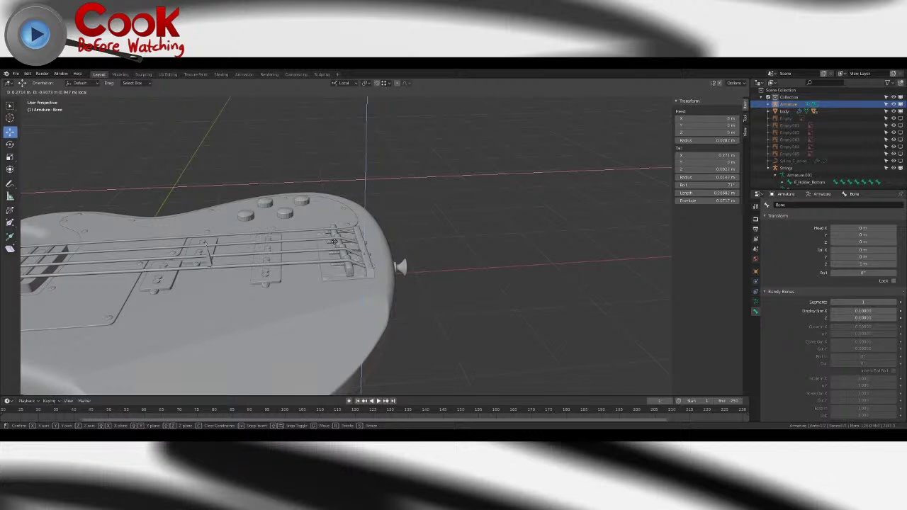
pyautogui.moveTo(334, 240); pyautogui.dragTo(334, 241)
pyautogui.moveTo(333, 241)
pyautogui.mouseDown(button='middle')
pyautogui.moveTo(371, 309)
pyautogui.moveTo(380, 274)
pyautogui.moveTo(340, 256)
pyautogui.mouseUp(button='middle')
pyautogui.scroll(8, 371, 309)
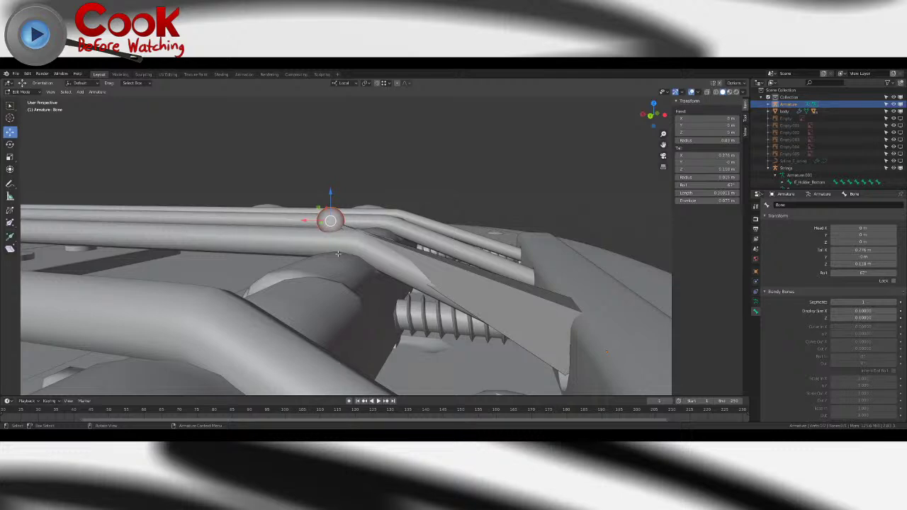
pyautogui.moveTo(319, 205); pyautogui.dragTo(335, 216)
pyautogui.moveTo(335, 215); pyautogui.dragTo(292, 275, button='middle')
pyautogui.moveTo(330, 298); pyautogui.dragTo(334, 280, button='middle')
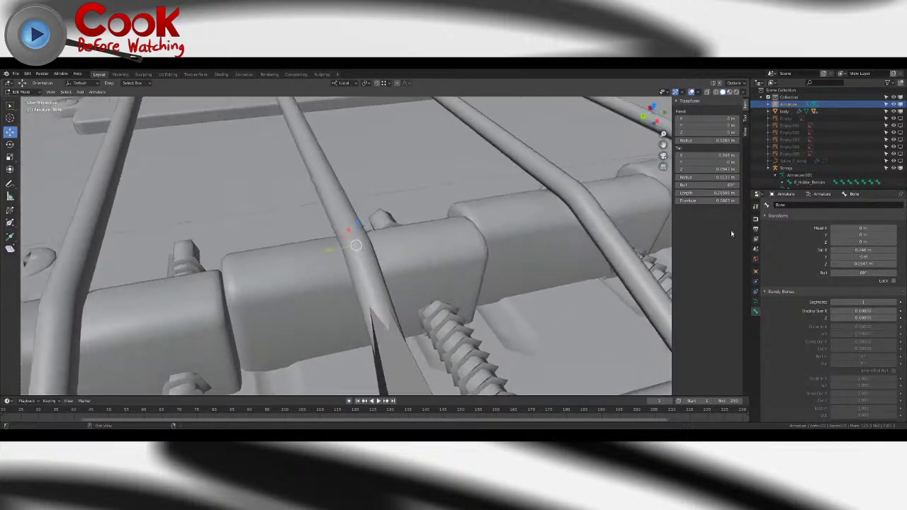
# - Enable In Front display for the new armature and reopen it in Edit Mode
pyautogui.click(755, 305)
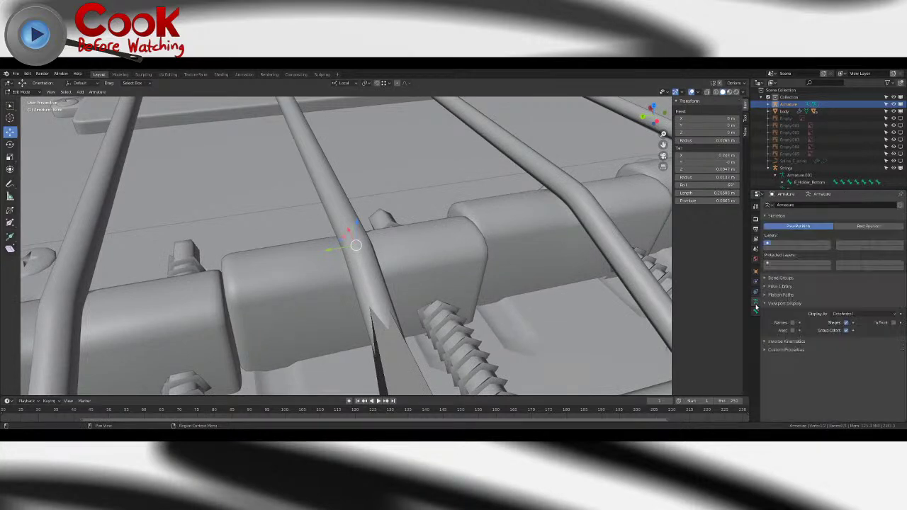
pyautogui.click(892, 323)
pyautogui.moveTo(322, 234); pyautogui.dragTo(320, 183, button='middle')
pyautogui.click(320, 182)
pyautogui.press('Tab')
pyautogui.click(322, 184)
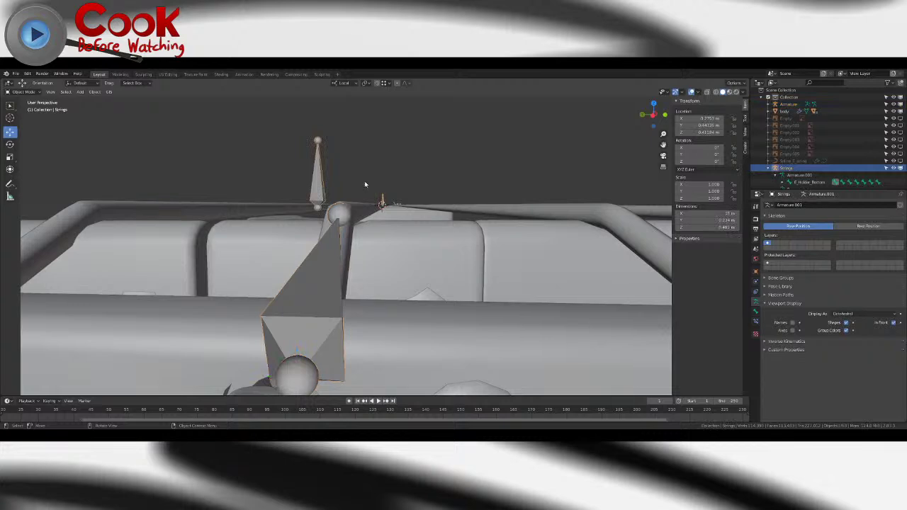
pyautogui.click(341, 216)
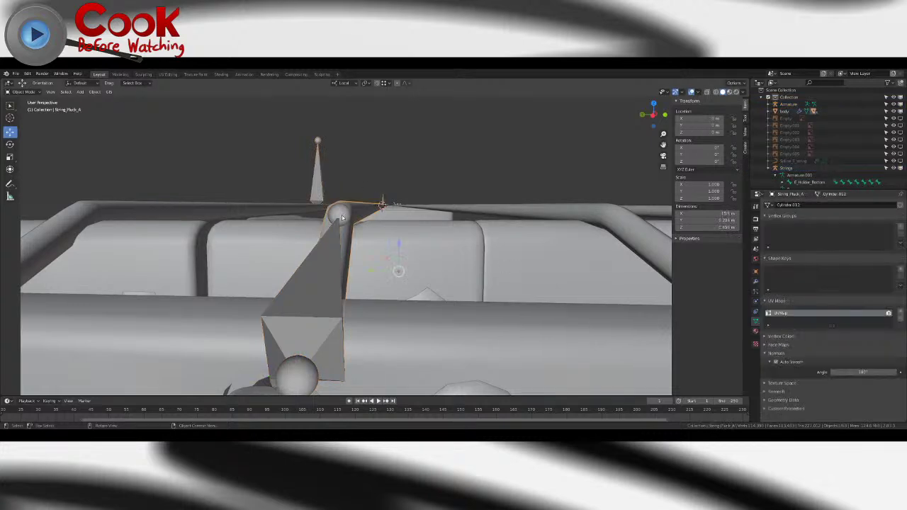
pyautogui.click(331, 245)
pyautogui.press('Tab')
pyautogui.moveTo(330, 244); pyautogui.dragTo(438, 233, button='middle')
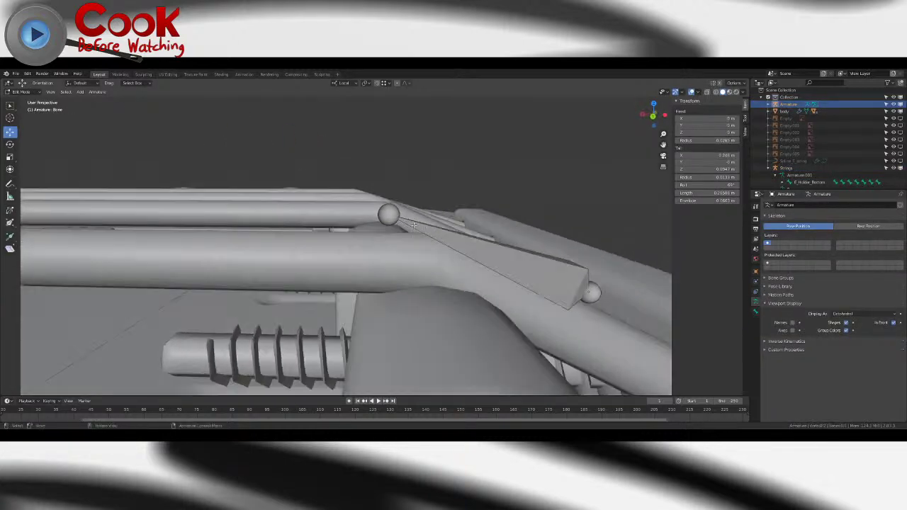
# - Extrude a second bone from the tip at the saddle along the neck toward the headstock
pyautogui.click(391, 216)
pyautogui.scroll(-8, 395, 202)
pyautogui.moveTo(387, 211); pyautogui.dragTo(397, 269, button='middle')
pyautogui.scroll(-4, 396, 269)
pyautogui.moveTo(467, 268); pyautogui.dragTo(510, 241, button='middle')
pyautogui.scroll(-4, 528, 257)
pyautogui.keyDown('shift'); pyautogui.moveTo(82, 255); pyautogui.dragTo(394, 260, button='middle'); pyautogui.keyUp('shift')
pyautogui.press('e')
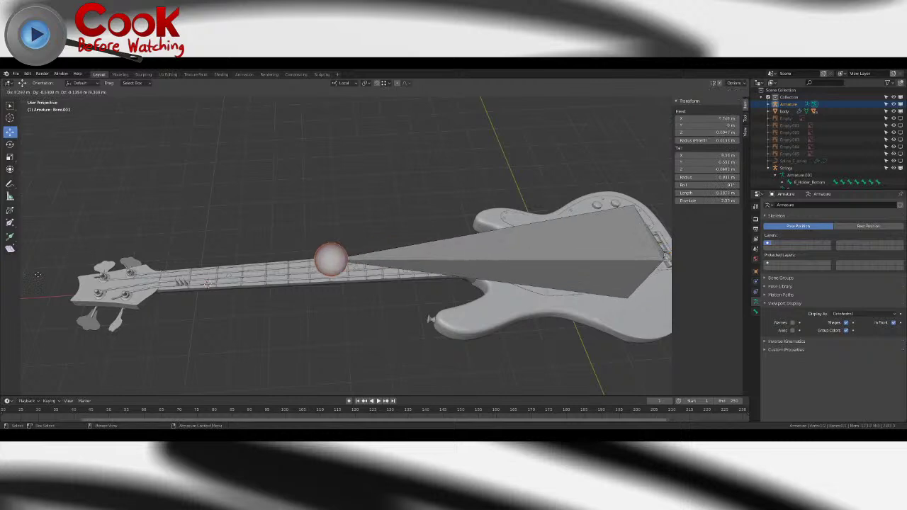
pyautogui.click(717, 292)
# - Display the armature's bones as Stick and move the long bone's tip to the A string near the nut
pyautogui.click(868, 313)
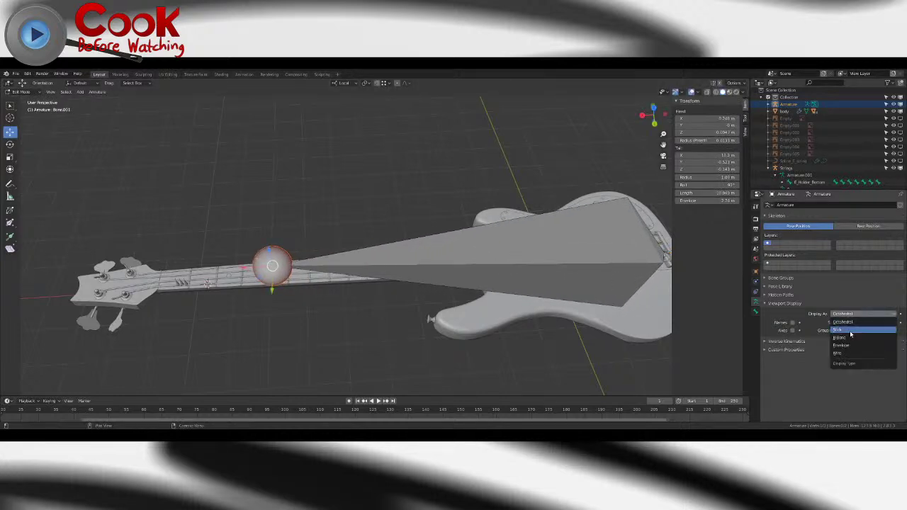
pyautogui.click(860, 330)
pyautogui.moveTo(380, 279); pyautogui.dragTo(414, 239, button='middle')
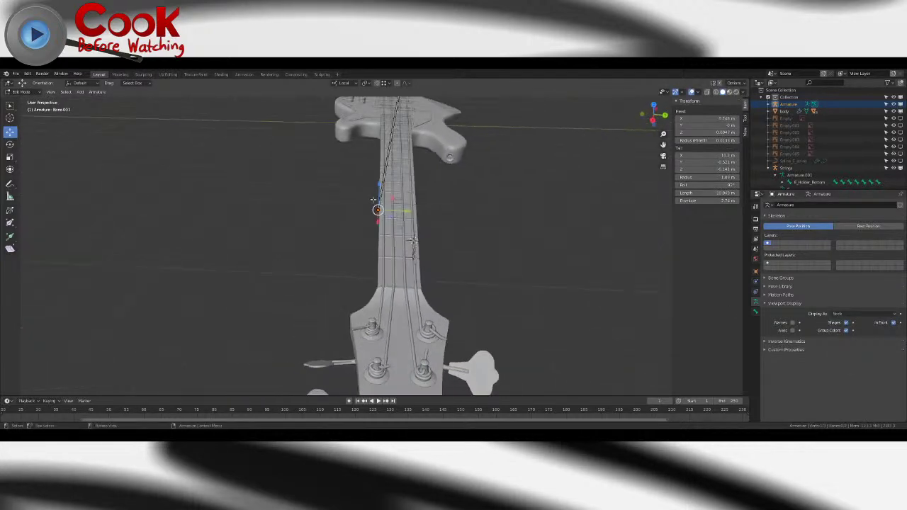
pyautogui.moveTo(390, 216); pyautogui.dragTo(417, 293)
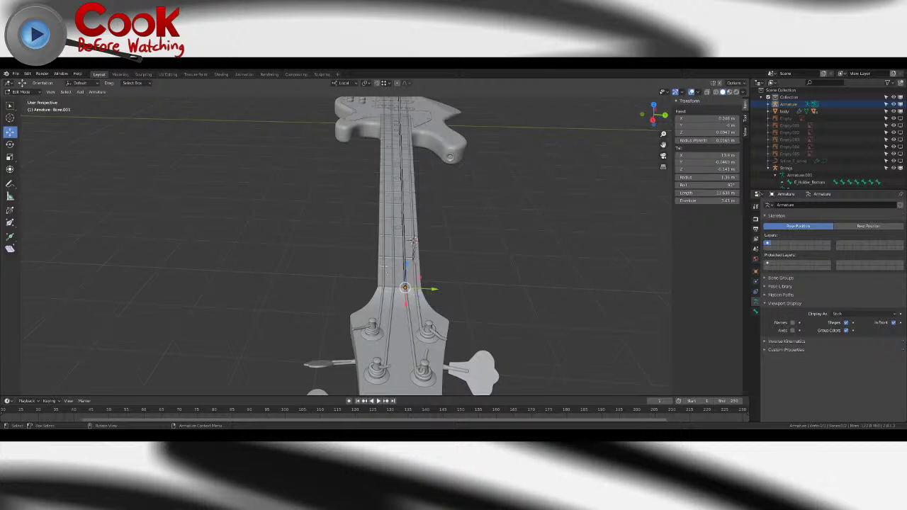
# - Adjust the long bone's tip vertically so it meets the A string at the nut
pyautogui.moveTo(443, 286); pyautogui.dragTo(368, 272, button='middle')
pyautogui.scroll(6, 294, 281)
pyautogui.keyDown('shift'); pyautogui.moveTo(243, 314); pyautogui.dragTo(400, 210, button='middle'); pyautogui.keyUp('shift')
pyautogui.press('g')
pyautogui.press('z')
pyautogui.click(367, 166)
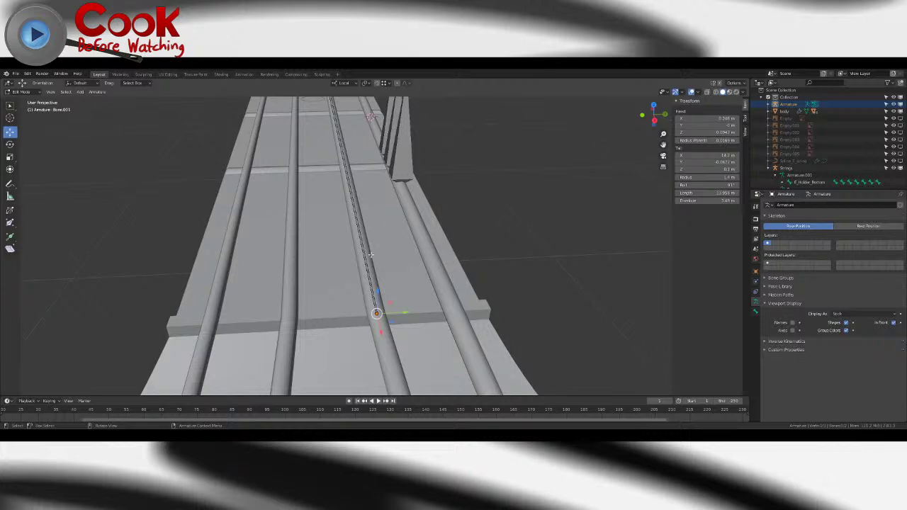
# - Return to Object Mode, select the A string mesh, show its object properties, and check the other string meshes through the G string
pyautogui.scroll(-6, 244, 305)
pyautogui.moveTo(246, 298); pyautogui.dragTo(379, 311, button='middle')
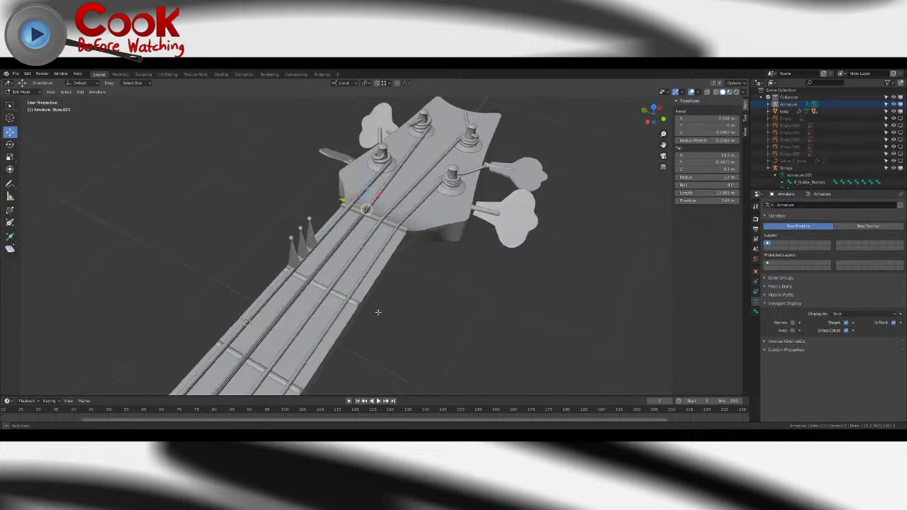
pyautogui.click(26, 93)
pyautogui.click(26, 99)
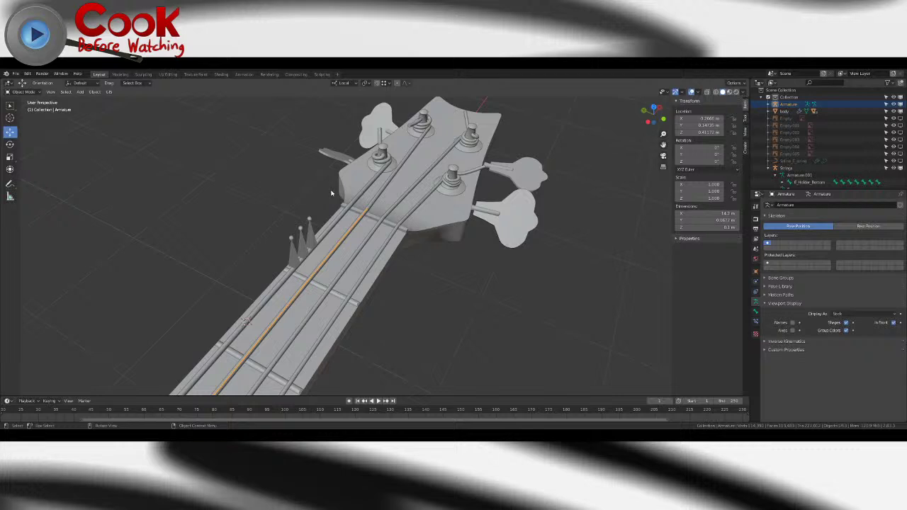
pyautogui.click(379, 196)
pyautogui.click(756, 272)
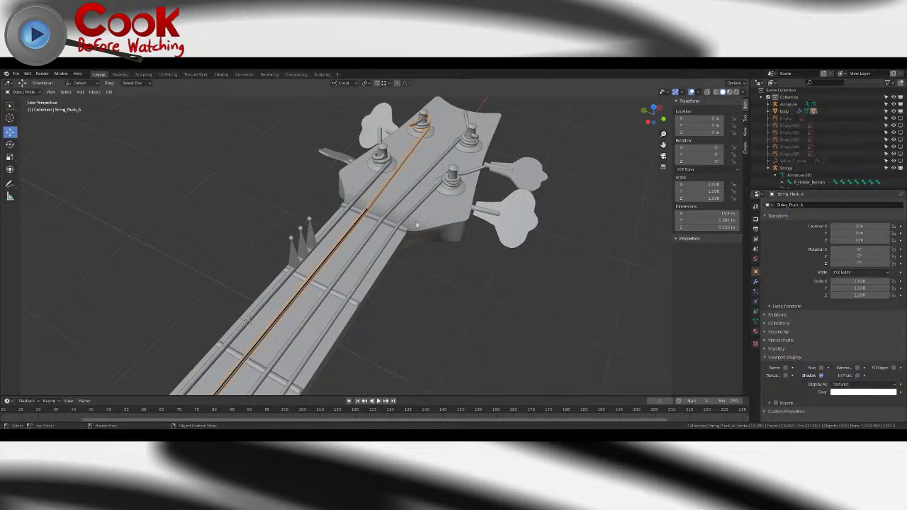
pyautogui.click(375, 230)
pyautogui.click(387, 244)
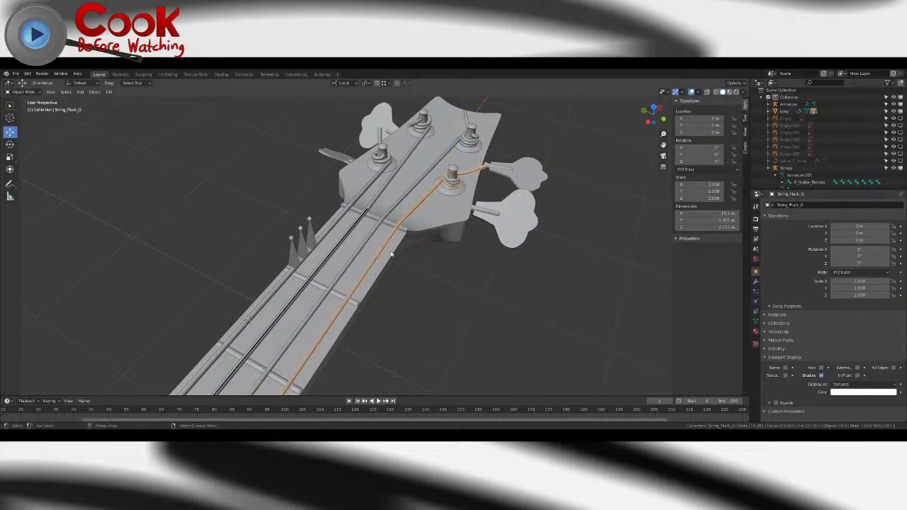
# - Select the A string's armature, enter Edit Mode, and extrude a third bone from the nut toward the A string's tuning peg
pyautogui.click(354, 226)
pyautogui.moveTo(543, 229); pyautogui.dragTo(439, 229, button='middle')
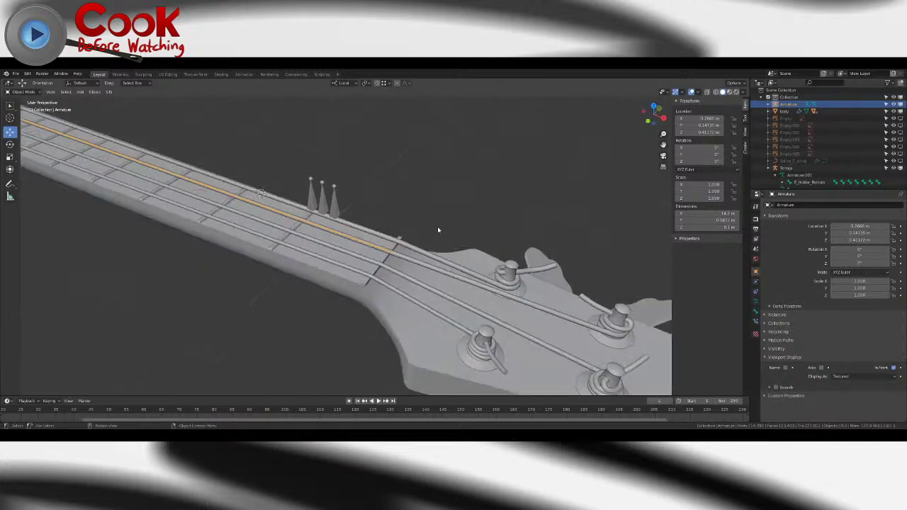
pyautogui.scroll(2, 439, 228)
pyautogui.press('Tab')
pyautogui.keyDown('shift'); pyautogui.moveTo(466, 265); pyautogui.dragTo(340, 257, button='middle'); pyautogui.keyUp('shift')
pyautogui.press('e')
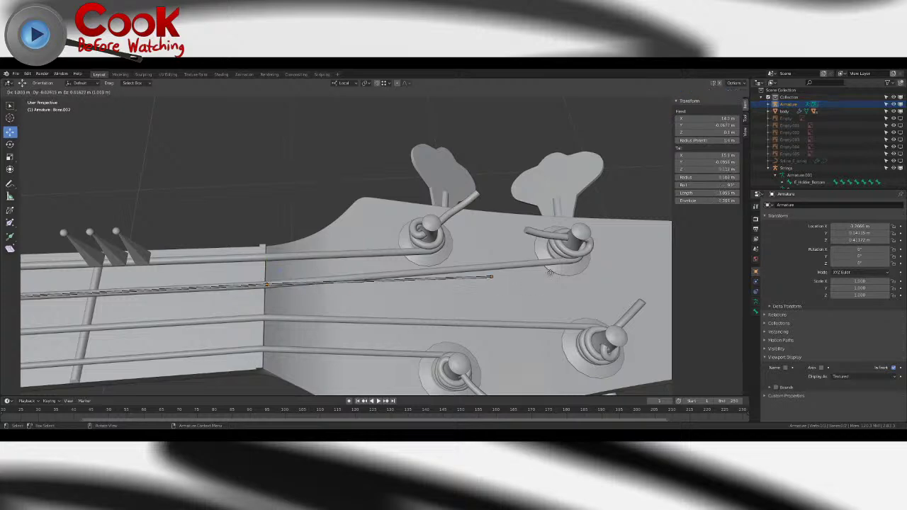
pyautogui.click(626, 249)
# - Move the headstock bone's tip so it lies on the A string near its tuning peg
pyautogui.moveTo(624, 257); pyautogui.dragTo(453, 230, button='middle')
pyautogui.scroll(2, 396, 266)
pyautogui.moveTo(396, 265); pyautogui.dragTo(367, 225, button='middle')
pyautogui.keyDown('shift'); pyautogui.moveTo(319, 206); pyautogui.dragTo(352, 235, button='middle'); pyautogui.keyUp('shift')
pyautogui.scroll(2, 351, 235)
pyautogui.moveTo(351, 235); pyautogui.dragTo(350, 258, button='middle')
pyautogui.moveTo(349, 261); pyautogui.dragTo(381, 262)
pyautogui.moveTo(381, 261); pyautogui.dragTo(360, 253, button='middle')
pyautogui.scroll(2, 383, 227)
pyautogui.moveTo(415, 190); pyautogui.dragTo(415, 197)
pyautogui.scroll(-4, 396, 213)
# - Clear the parent of the headstock bone so it is separate from the long neck bone
pyautogui.moveTo(290, 248); pyautogui.dragTo(345, 129, button='middle')
pyautogui.scroll(-5, 345, 213)
pyautogui.moveTo(329, 354); pyautogui.dragTo(425, 283, button='middle')
pyautogui.scroll(2, 351, 227)
pyautogui.scroll(-4, 365, 192)
pyautogui.scroll(4, 360, 171)
pyautogui.moveTo(35, 218); pyautogui.dragTo(36, 234, button='middle')
pyautogui.moveTo(391, 255); pyautogui.dragTo(371, 296, button='middle')
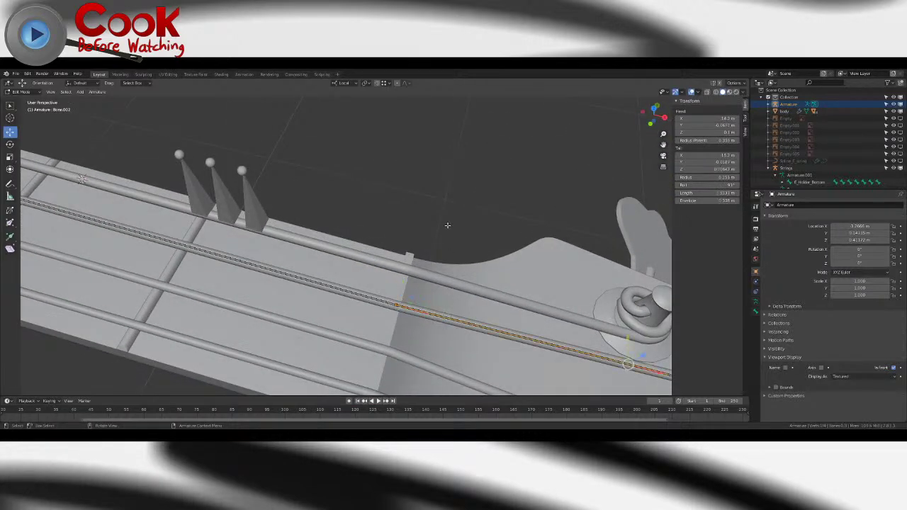
pyautogui.hotkey('ctrl', 'p')
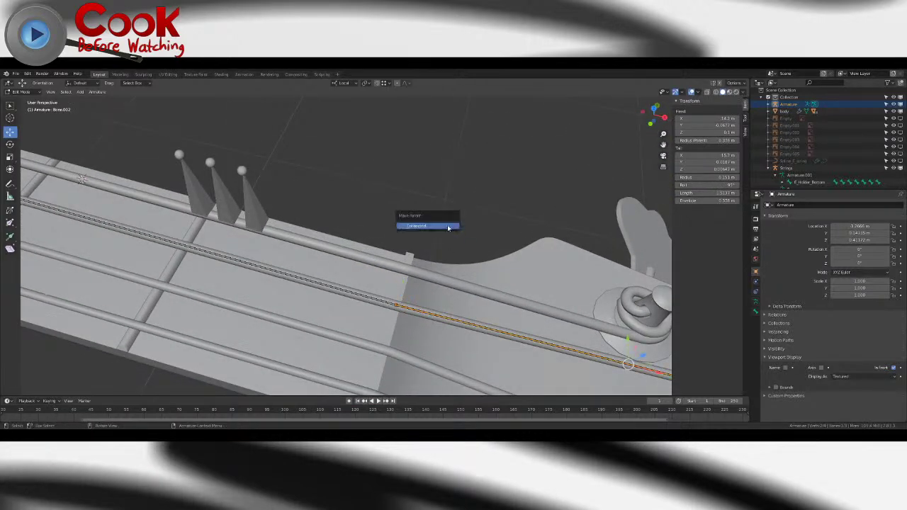
pyautogui.hotkey('alt', 'p')
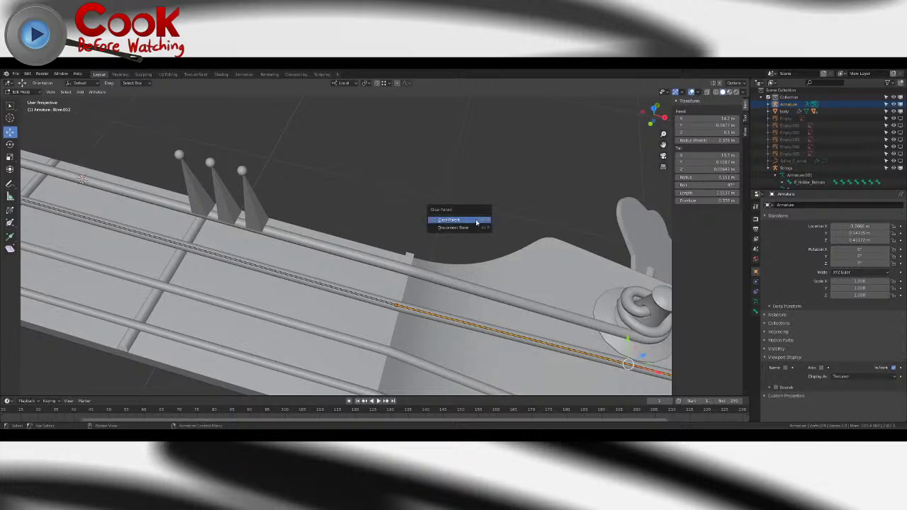
pyautogui.click(476, 221)
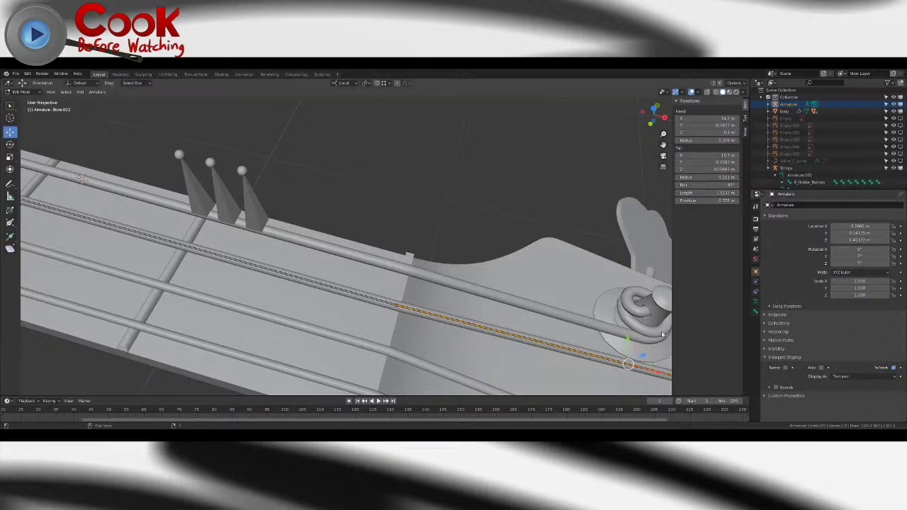
# - Try clearing and remaking the parent on the short bone at the bridge
pyautogui.scroll(-5, 440, 316)
pyautogui.moveTo(301, 254); pyautogui.dragTo(633, 279, button='middle')
pyautogui.scroll(-3, 319, 255)
pyautogui.keyDown('shift'); pyautogui.moveTo(155, 232); pyautogui.dragTo(457, 276, button='middle'); pyautogui.keyUp('shift')
pyautogui.scroll(3, 457, 276)
pyautogui.keyDown('shift'); pyautogui.moveTo(36, 234); pyautogui.dragTo(220, 256, button='middle'); pyautogui.keyUp('shift')
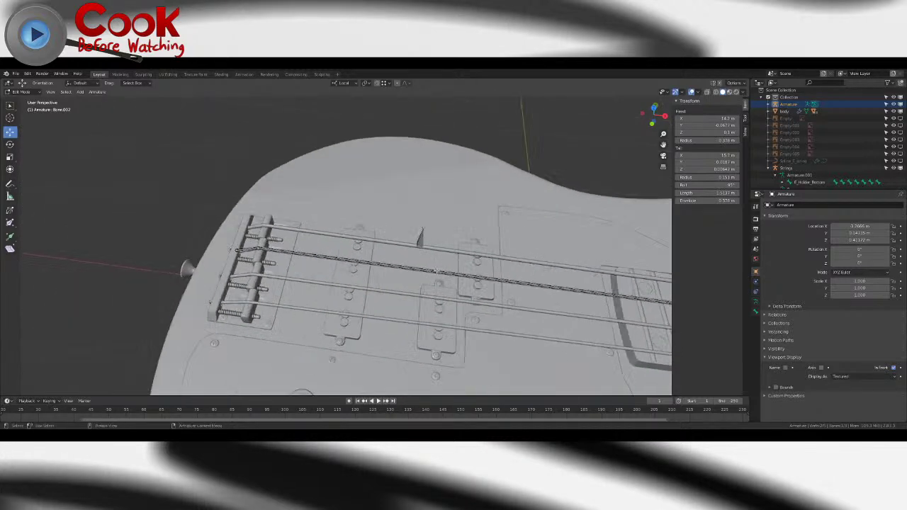
pyautogui.scroll(3, 219, 257)
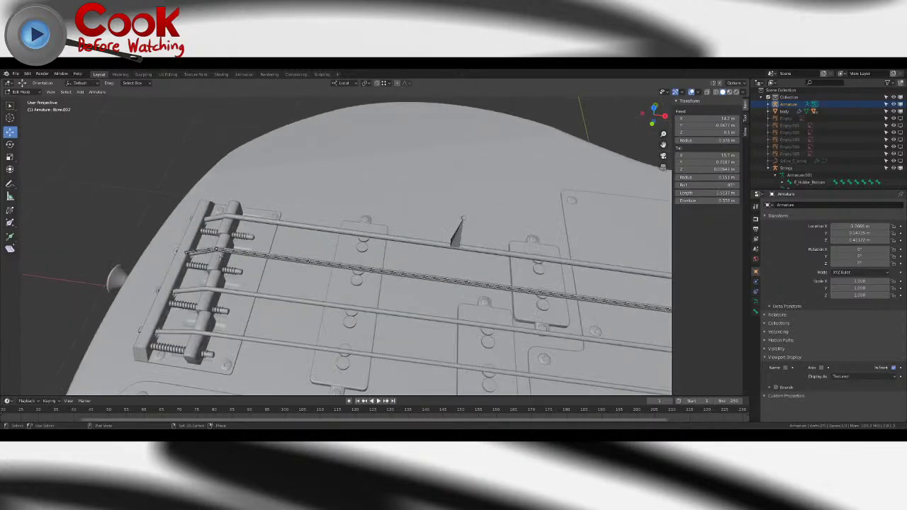
pyautogui.hotkey('alt', 'p')
pyautogui.click(298, 165)
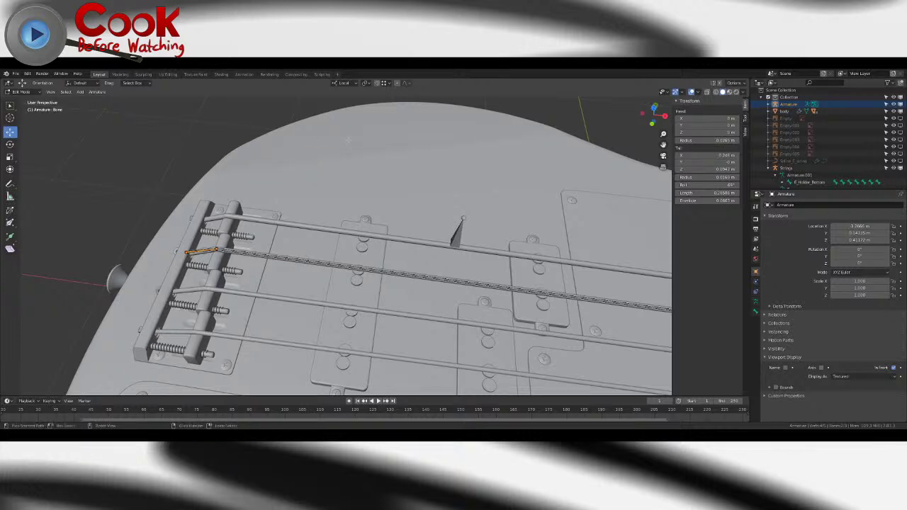
pyautogui.hotkey('ctrl', 'p')
pyautogui.click(348, 141)
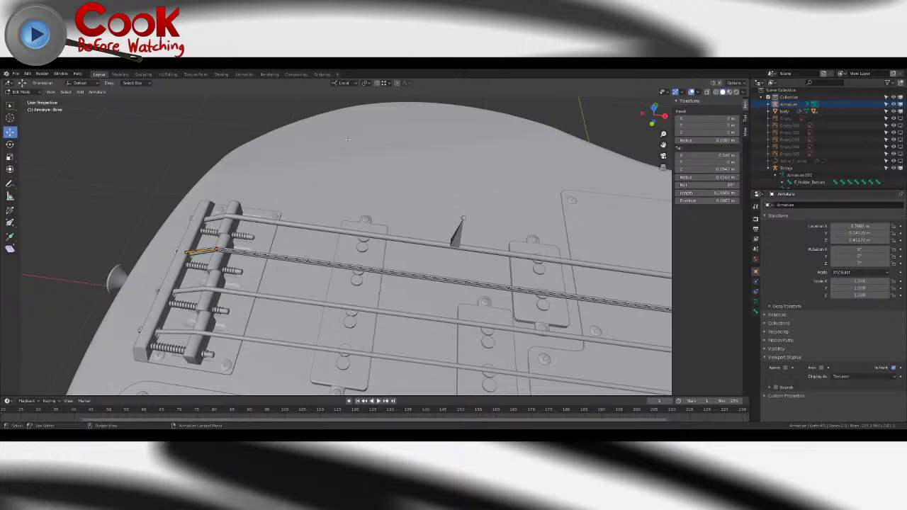
# - Select the long neck bone, test its rotation in Pose Mode, and undo the rotation
pyautogui.click(269, 252)
pyautogui.scroll(-4, 269, 252)
pyautogui.moveTo(269, 252); pyautogui.dragTo(405, 209, button='middle')
pyautogui.moveTo(312, 201); pyautogui.dragTo(269, 206, button='middle')
pyautogui.click(21, 92)
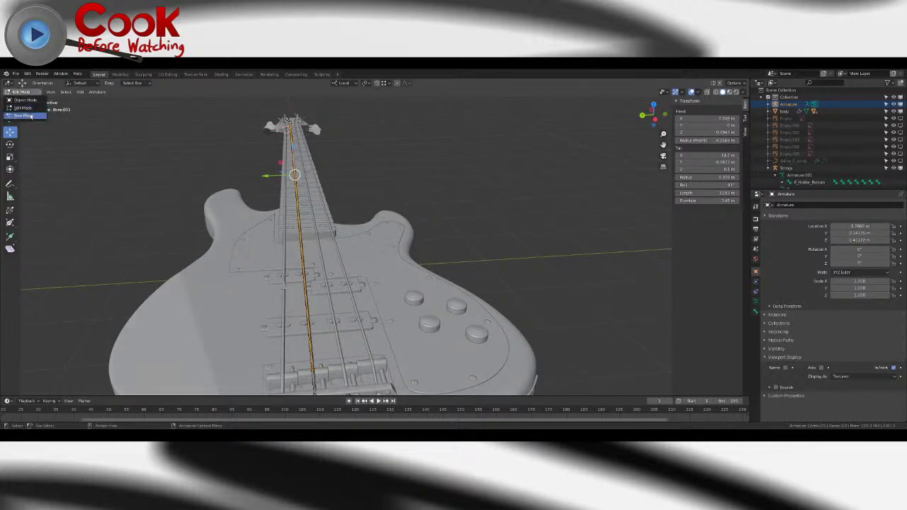
pyautogui.click(31, 115)
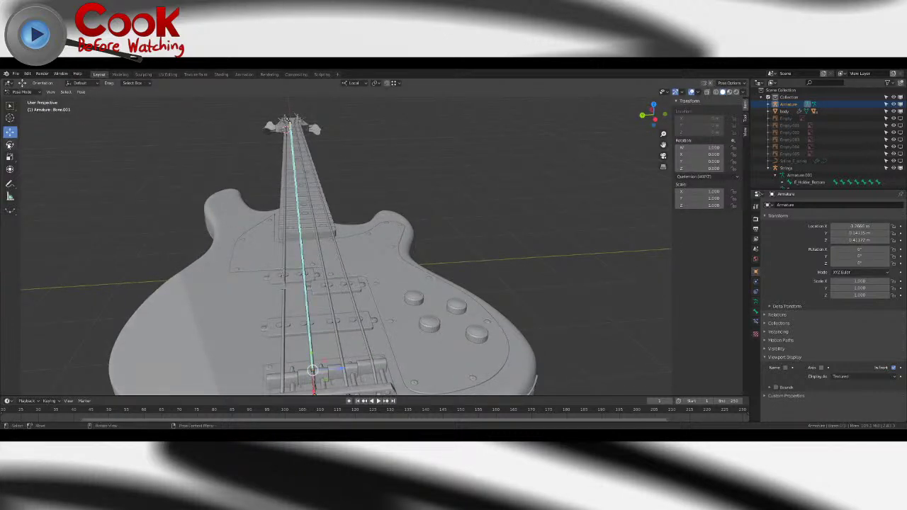
pyautogui.click(9, 144)
pyautogui.moveTo(328, 385); pyautogui.dragTo(318, 383)
pyautogui.hotkey('ctrl', 'z')
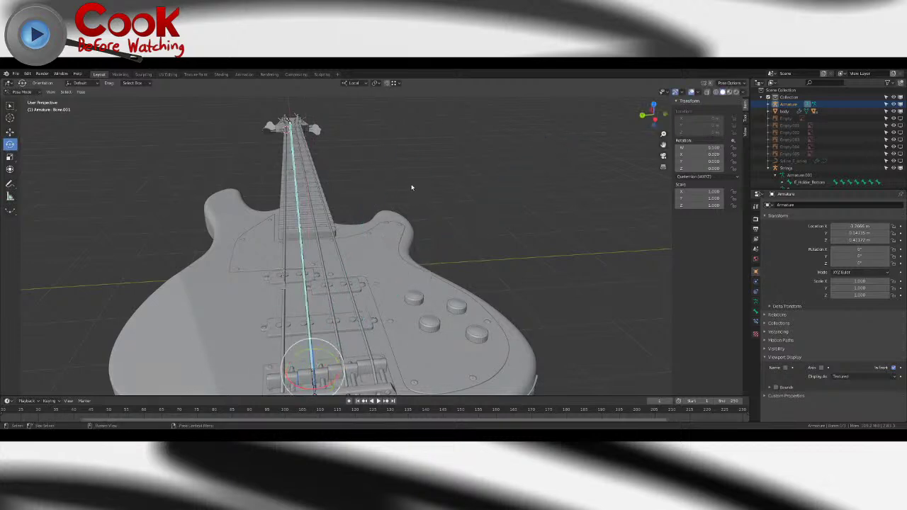
# - Return to Object Mode, check the A string mesh, and reselect the A string's armature
pyautogui.moveTo(496, 202); pyautogui.dragTo(399, 218, button='middle')
pyautogui.scroll(-4, 399, 219)
pyautogui.moveTo(531, 293); pyautogui.dragTo(467, 265, button='middle')
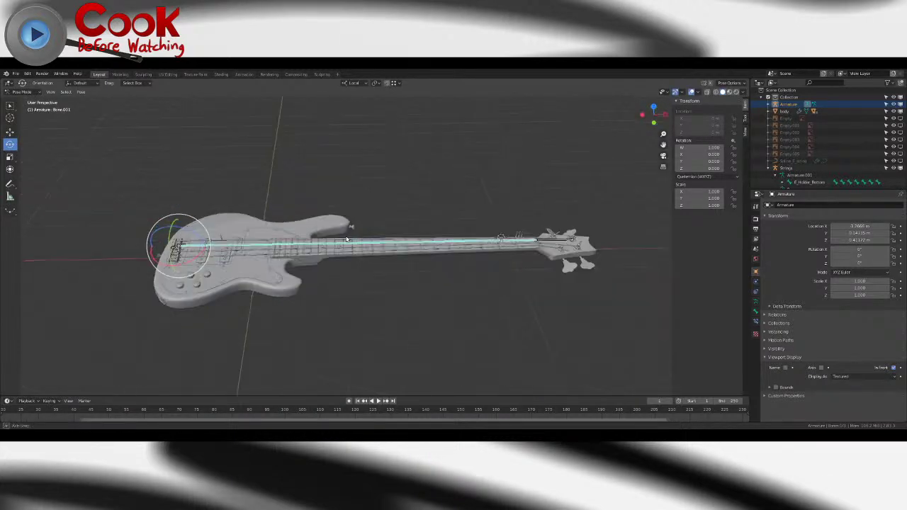
pyautogui.click(21, 92)
pyautogui.click(27, 100)
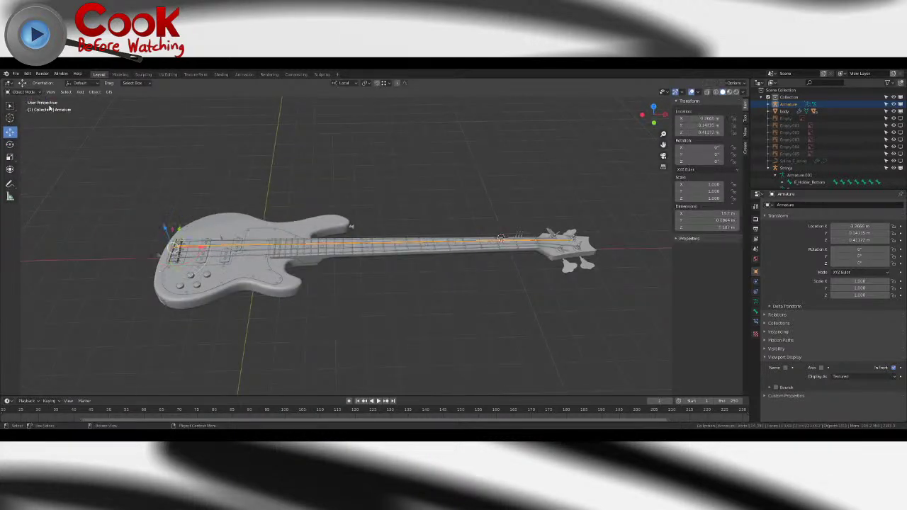
pyautogui.click(366, 244)
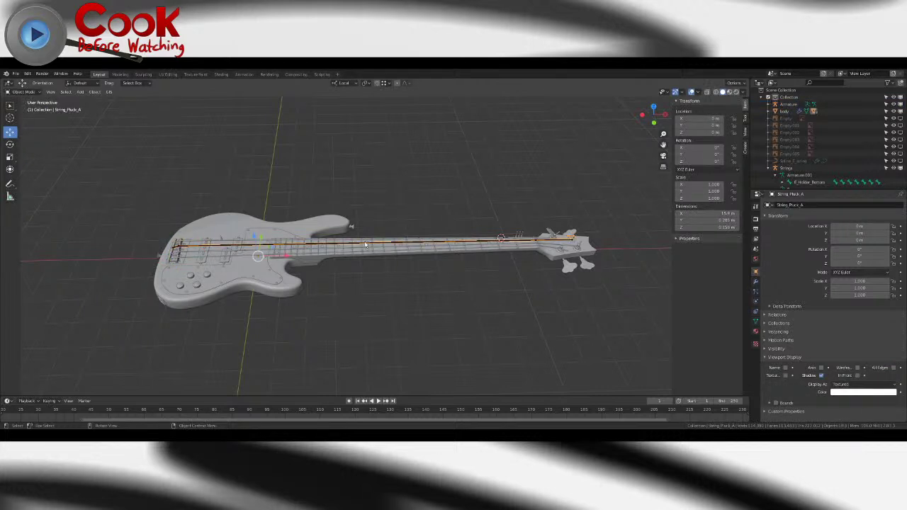
pyautogui.scroll(5, 365, 245)
pyautogui.click(361, 249)
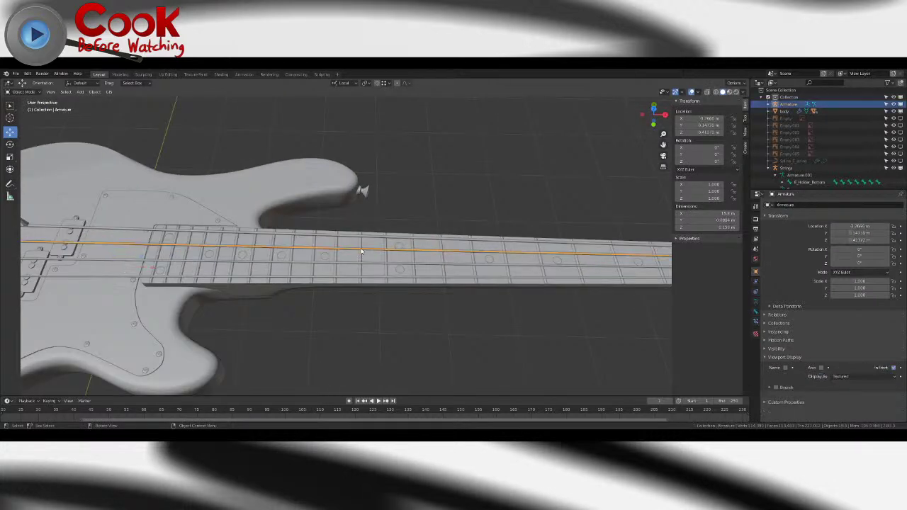
pyautogui.scroll(-2, 360, 250)
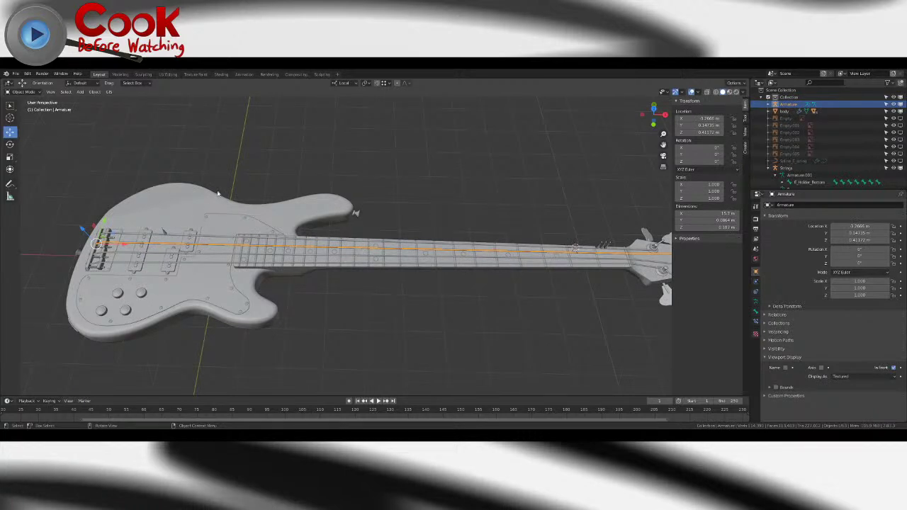
# - Enter Edit Mode and subdivide the long neck bone six times in succession
pyautogui.press('Tab')
pyautogui.click(99, 92)
pyautogui.click(93, 92)
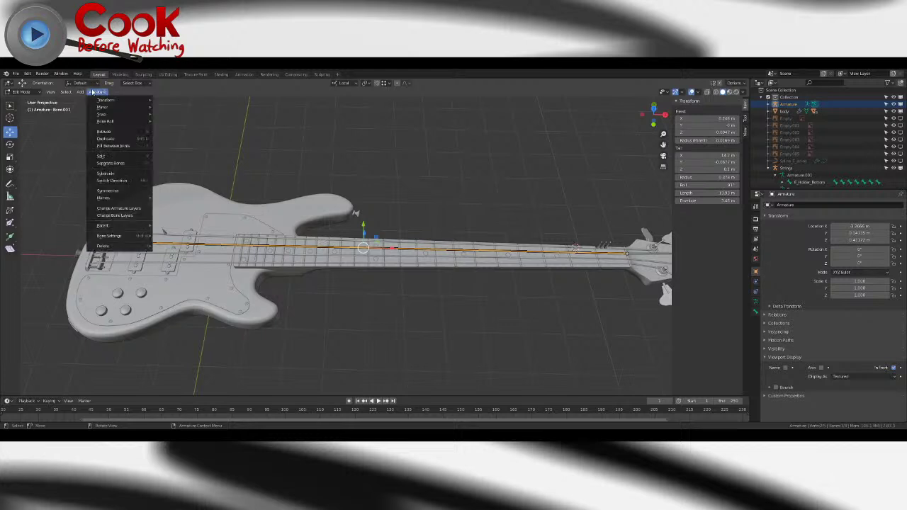
pyautogui.click(10, 106)
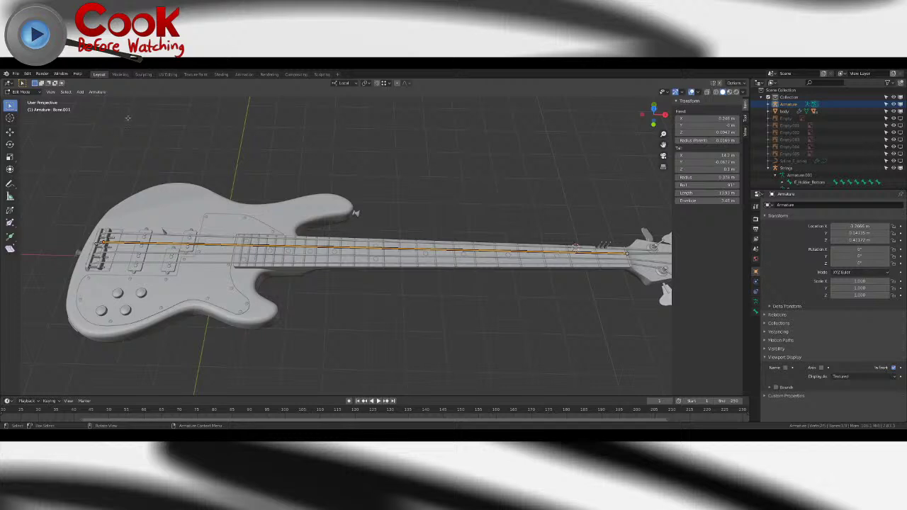
pyautogui.click(95, 92)
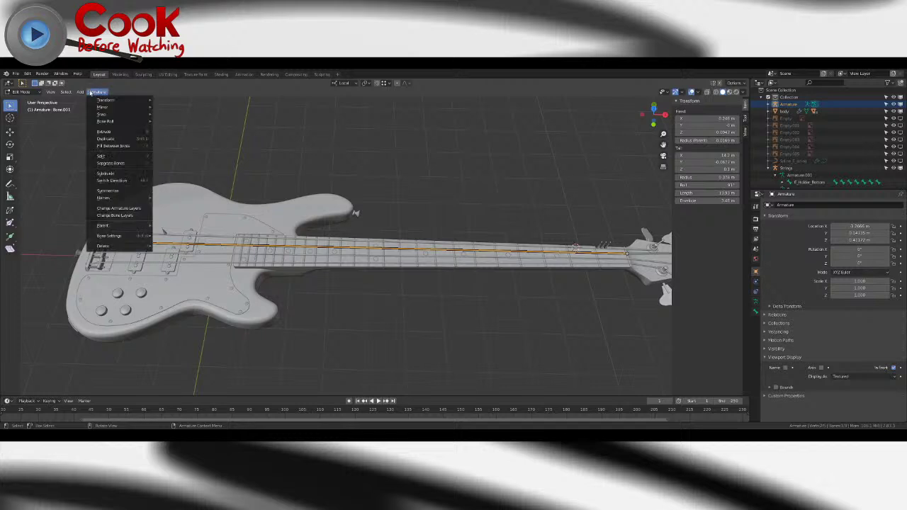
pyautogui.click(122, 174)
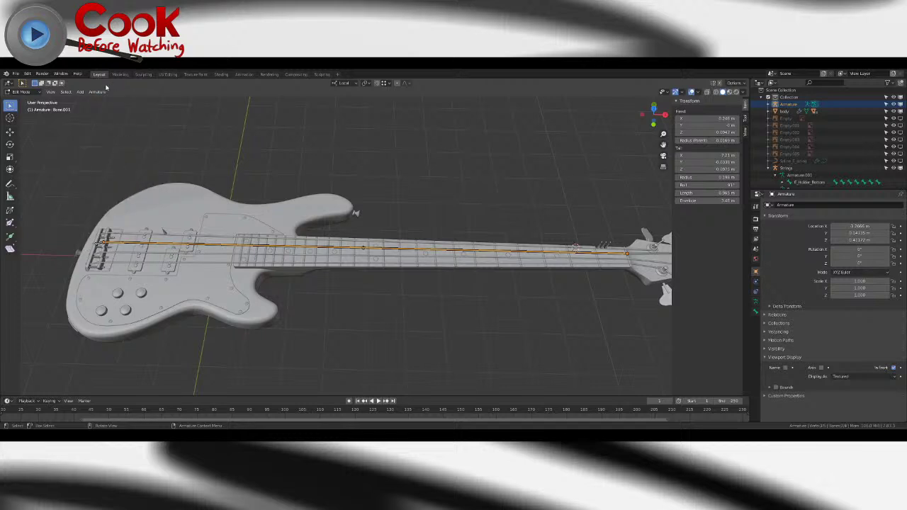
pyautogui.click(95, 92)
pyautogui.click(121, 174)
pyautogui.click(99, 92)
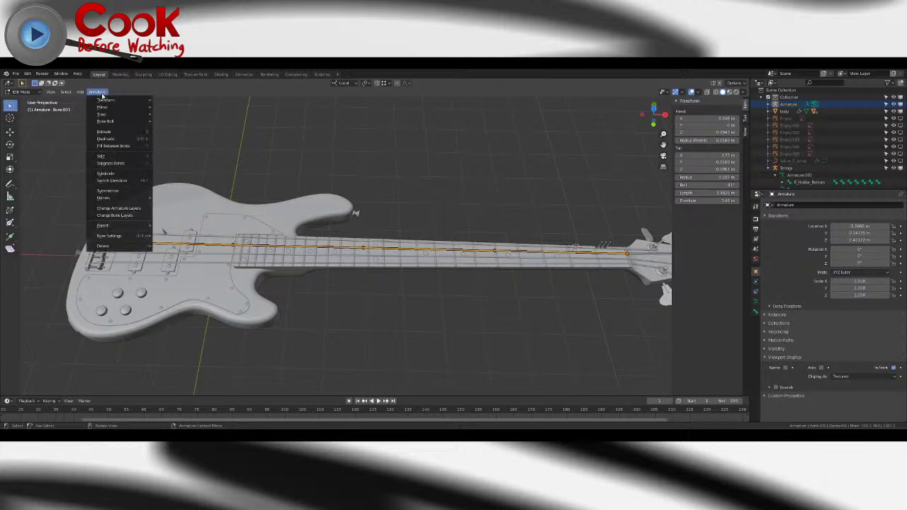
pyautogui.click(106, 173)
pyautogui.click(99, 92)
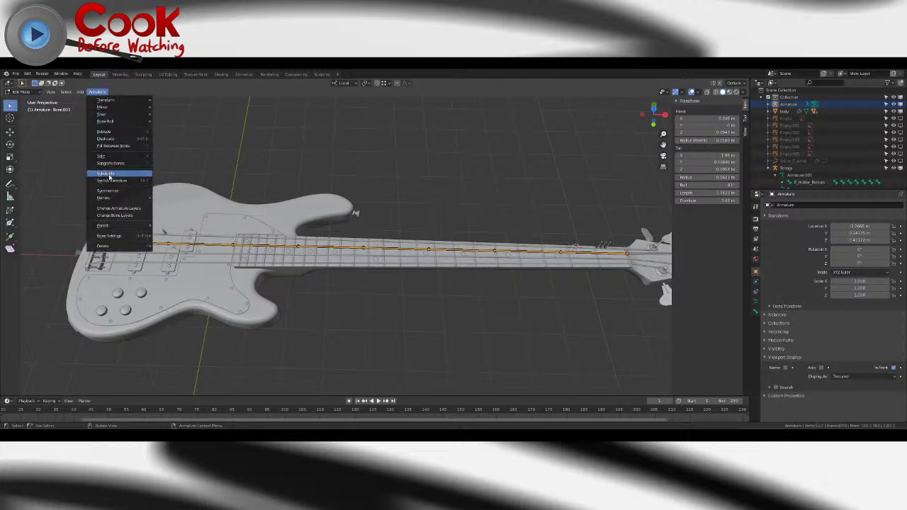
pyautogui.click(108, 174)
pyautogui.click(98, 92)
pyautogui.click(106, 174)
pyautogui.click(98, 92)
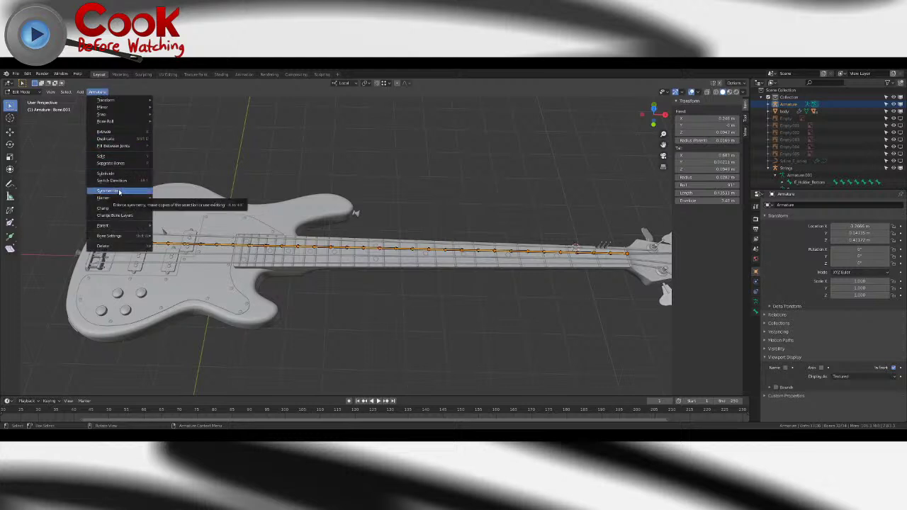
pyautogui.click(107, 173)
# - Set the armature's bone display to Octahedral in its viewport display settings
pyautogui.moveTo(356, 260); pyautogui.dragTo(359, 270, button='middle')
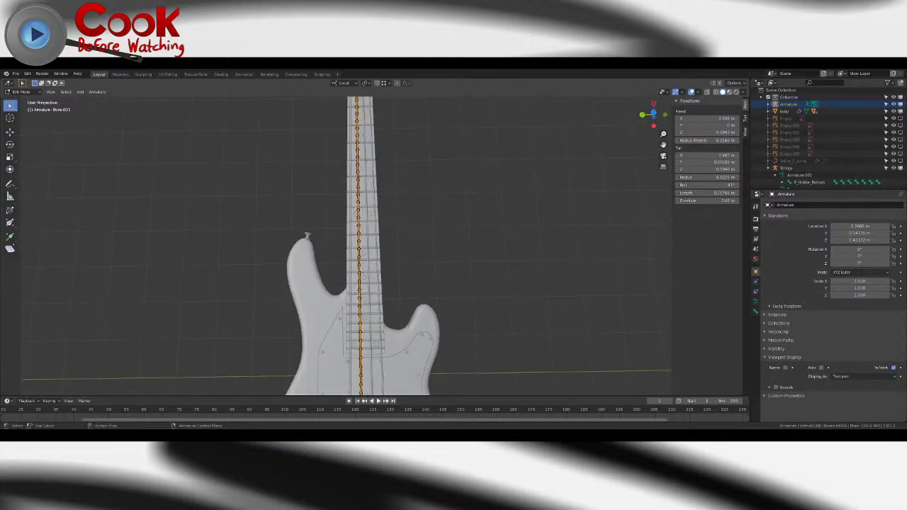
pyautogui.click(755, 302)
pyautogui.click(863, 313)
pyautogui.click(868, 320)
pyautogui.scroll(4, 494, 317)
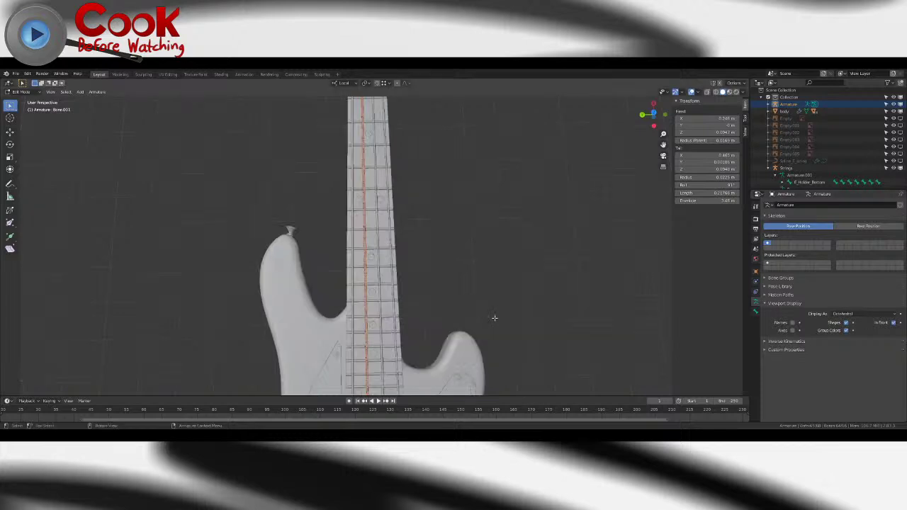
pyautogui.scroll(-2, 493, 317)
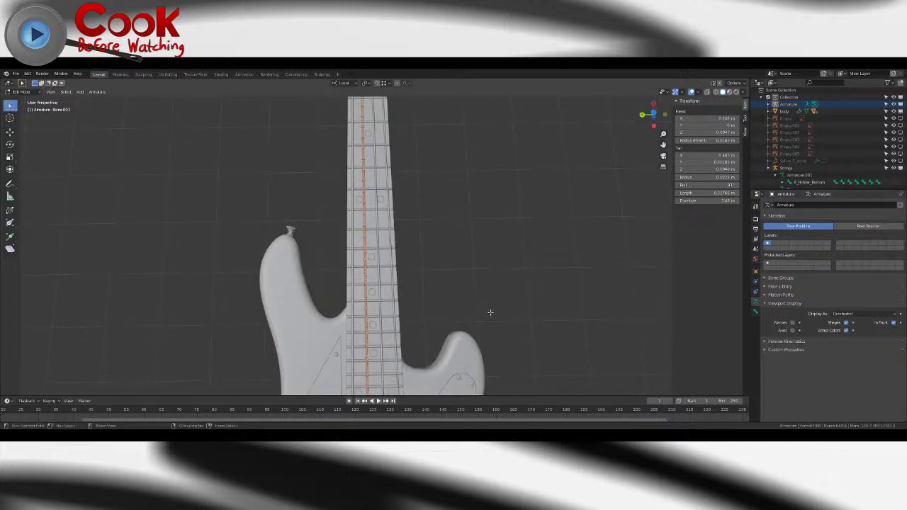
# - Undo the subdivisions back to a single long neck bone
pyautogui.hotkey('ctrl', 'z')
pyautogui.hotkey('ctrl', 'z')
pyautogui.hotkey('ctrl', 'z')
pyautogui.hotkey('ctrl', 'z')
pyautogui.hotkey('ctrl', 'z')
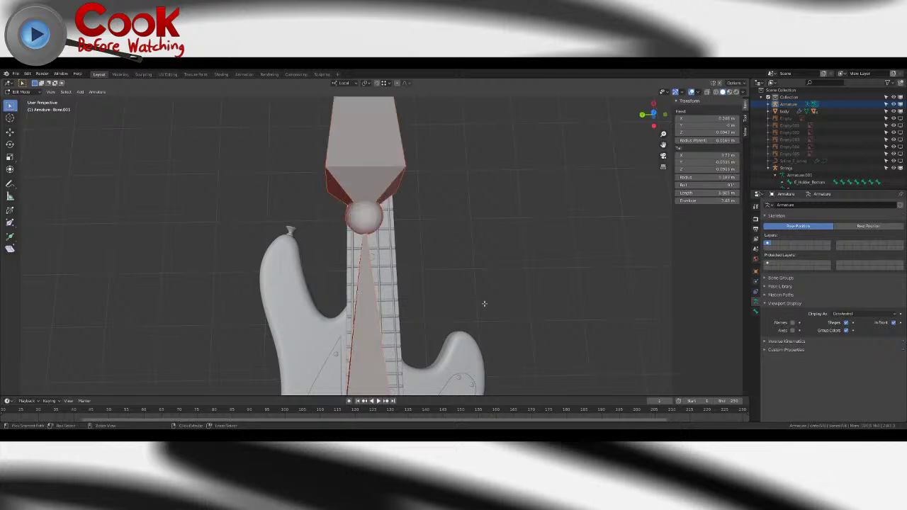
pyautogui.hotkey('ctrl', 'z')
pyautogui.scroll(-3, 484, 304)
pyautogui.moveTo(485, 304); pyautogui.dragTo(437, 281, button='middle')
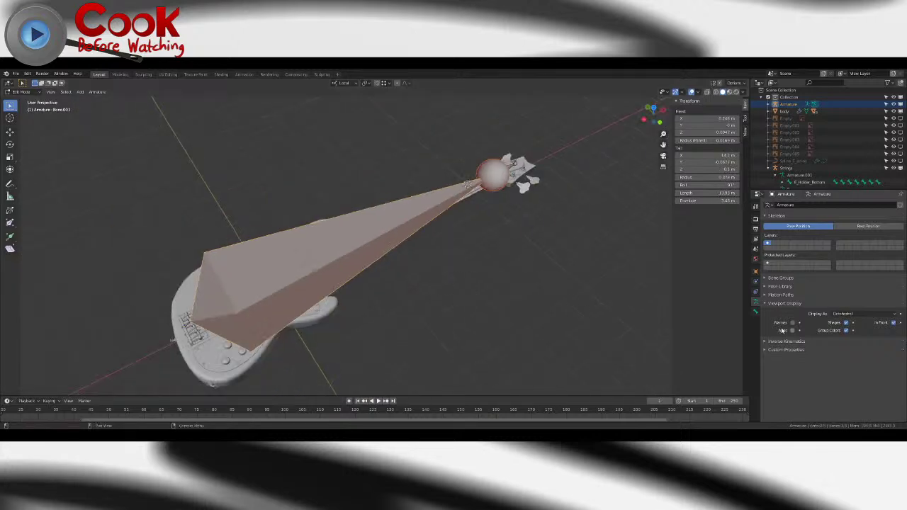
# - Switch to Pose Mode and set the long neck bone's Bendy Bones segments to 3
pyautogui.click(23, 90)
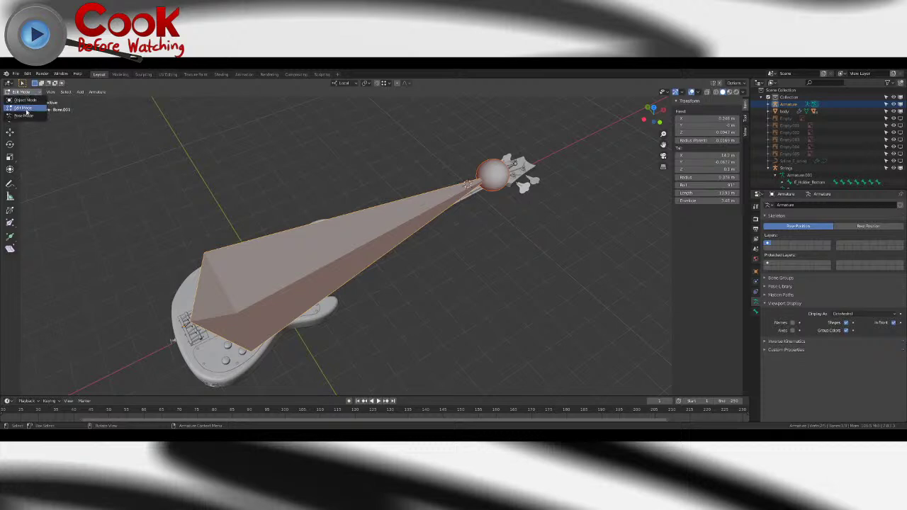
pyautogui.click(25, 112)
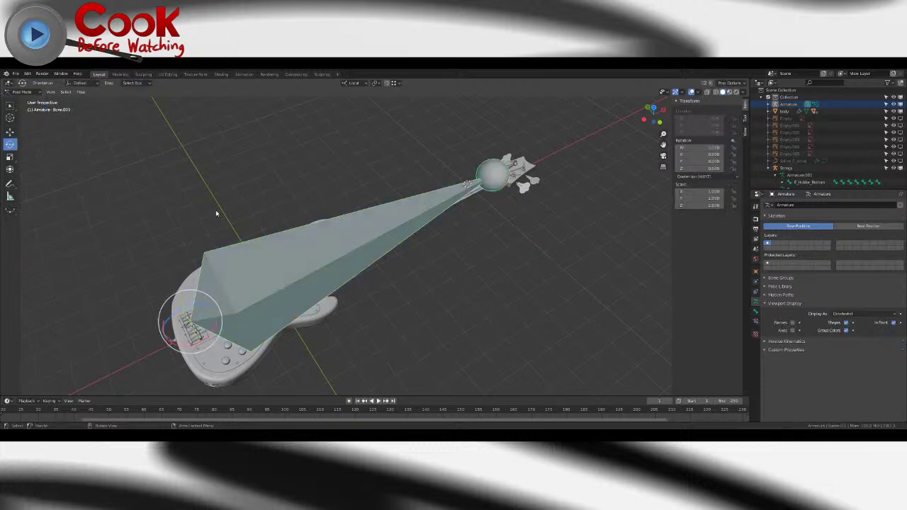
pyautogui.click(755, 311)
pyautogui.scroll(-2, 817, 280)
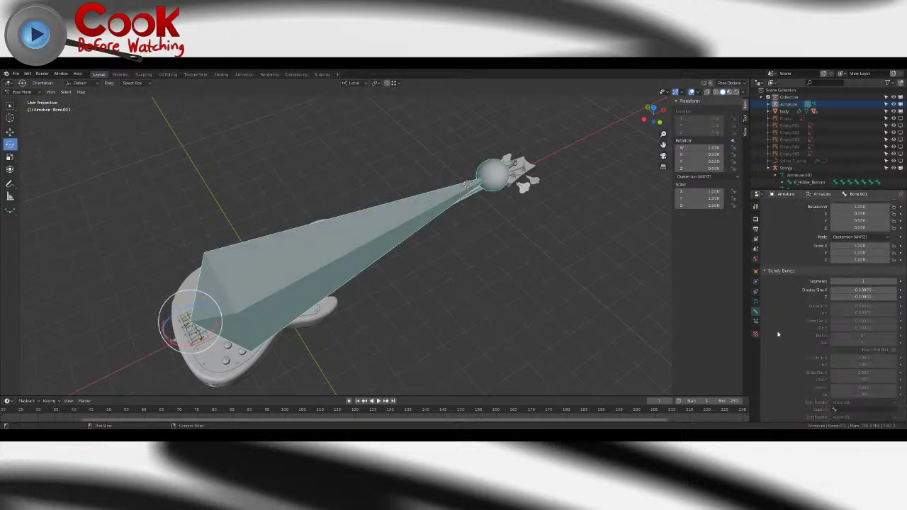
pyautogui.write('3')
pyautogui.press('Return')
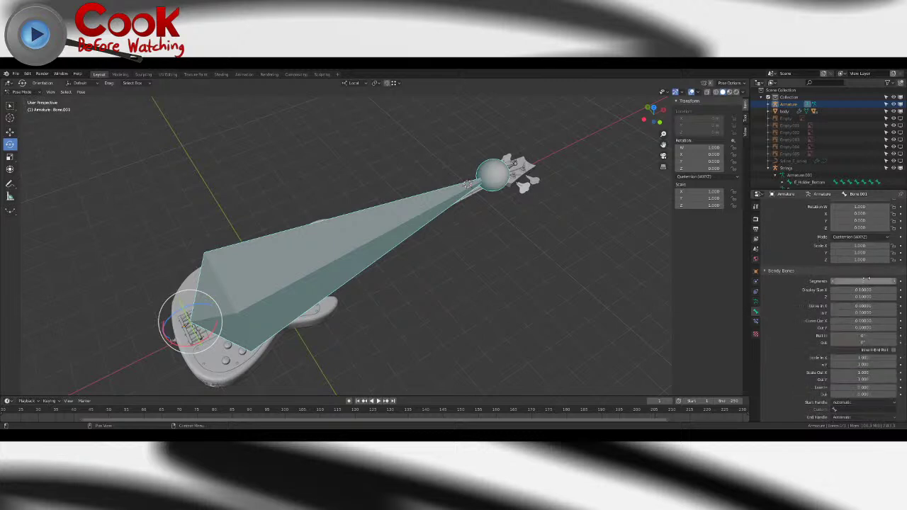
pyautogui.moveTo(341, 257); pyautogui.dragTo(426, 241, button='middle')
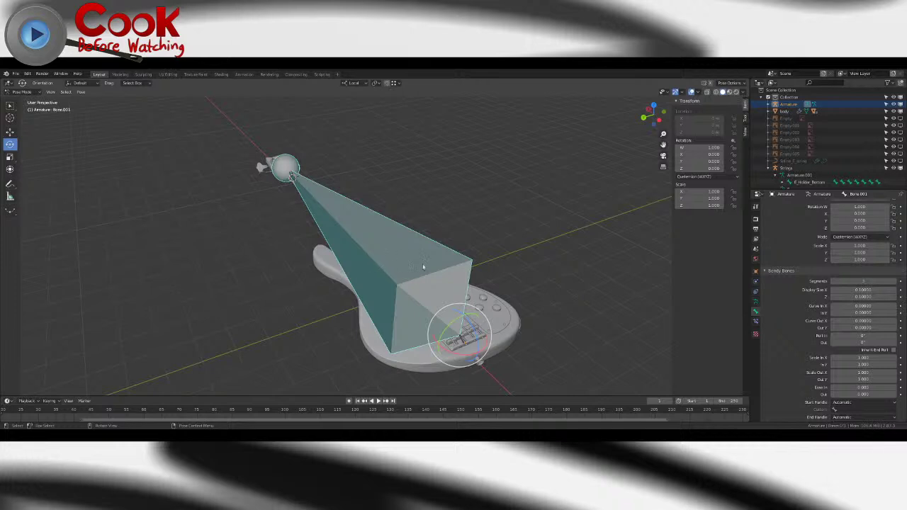
# - Confirm the long neck bone's Bendy Bones segments and switch the armature from Pose Mode through Object Mode to Edit Mode
pyautogui.click(865, 282)
pyautogui.press('Return')
pyautogui.moveTo(571, 271); pyautogui.dragTo(464, 278, button='middle')
pyautogui.click(21, 93)
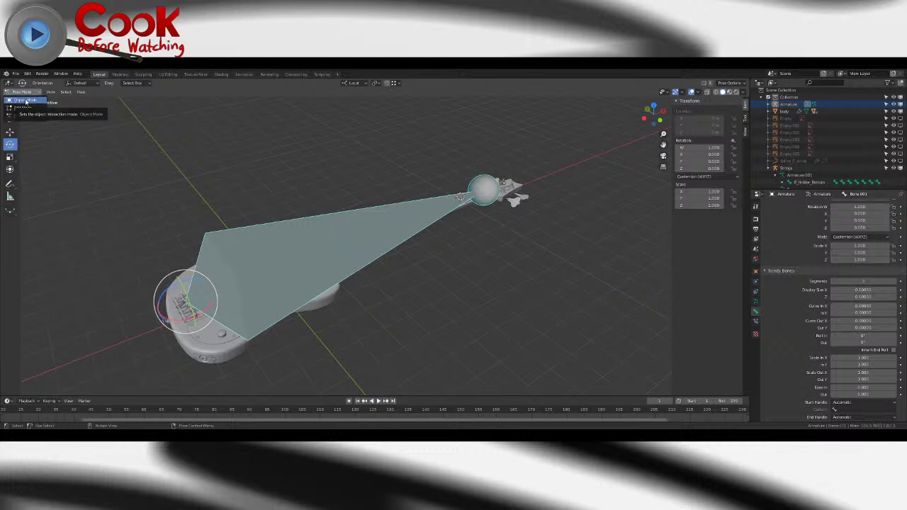
pyautogui.click(25, 100)
pyautogui.moveTo(259, 251); pyautogui.dragTo(235, 245, button='middle')
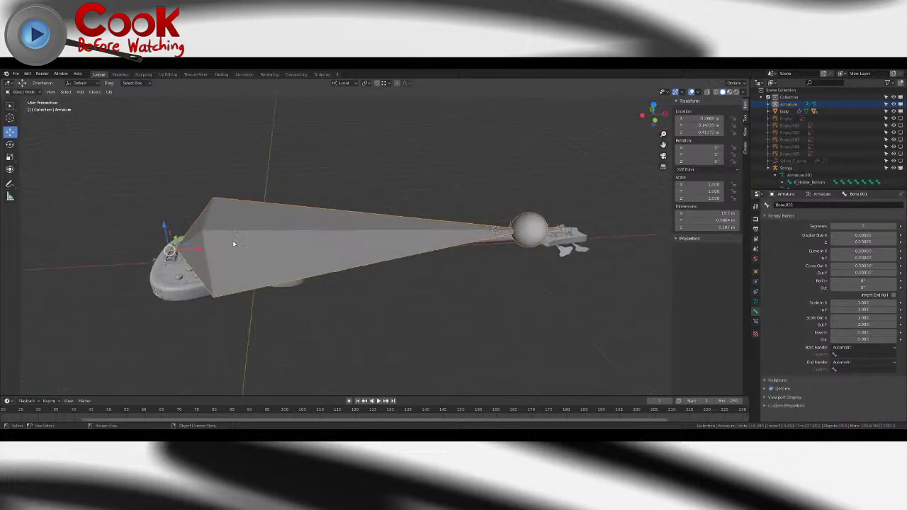
pyautogui.press('Tab')
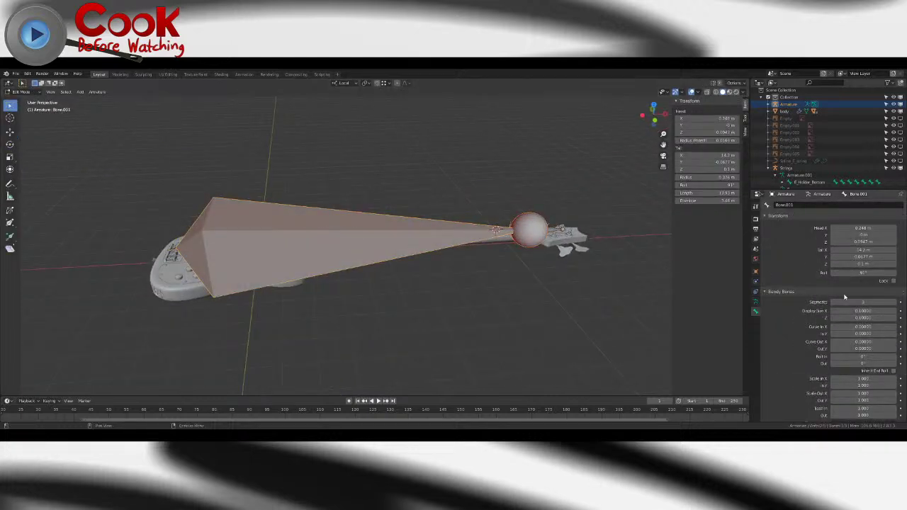
pyautogui.click(756, 302)
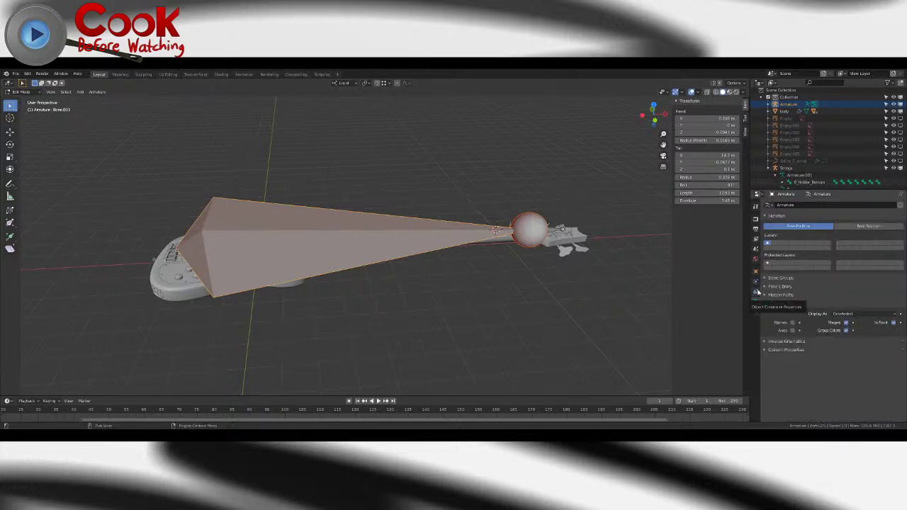
pyautogui.click(757, 292)
pyautogui.click(756, 282)
pyautogui.click(756, 272)
pyautogui.click(758, 260)
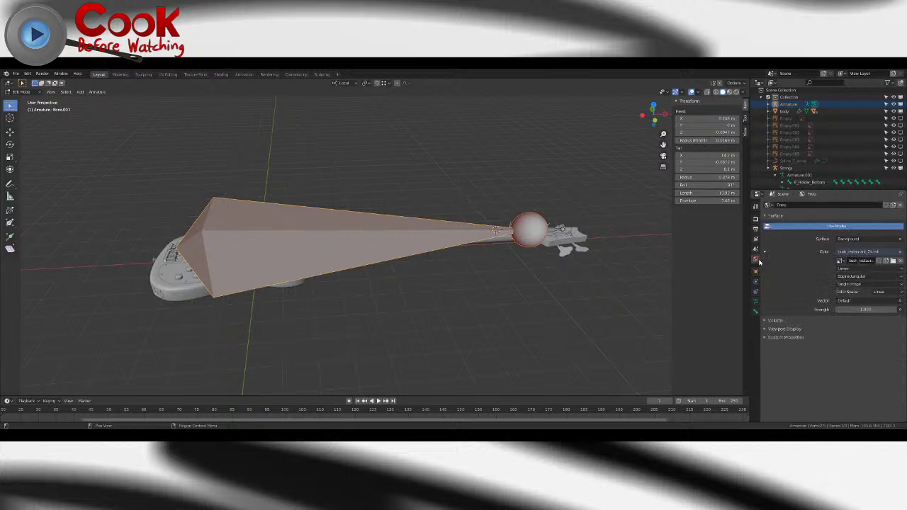
# - Subdivide the long A string neck bone six times in succession to form a chain of short bones
pyautogui.click(97, 92)
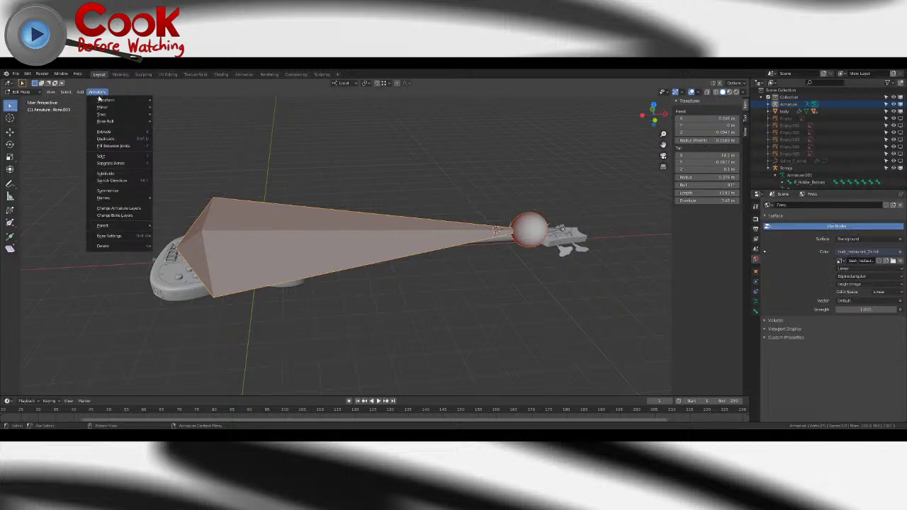
pyautogui.click(114, 174)
pyautogui.click(97, 92)
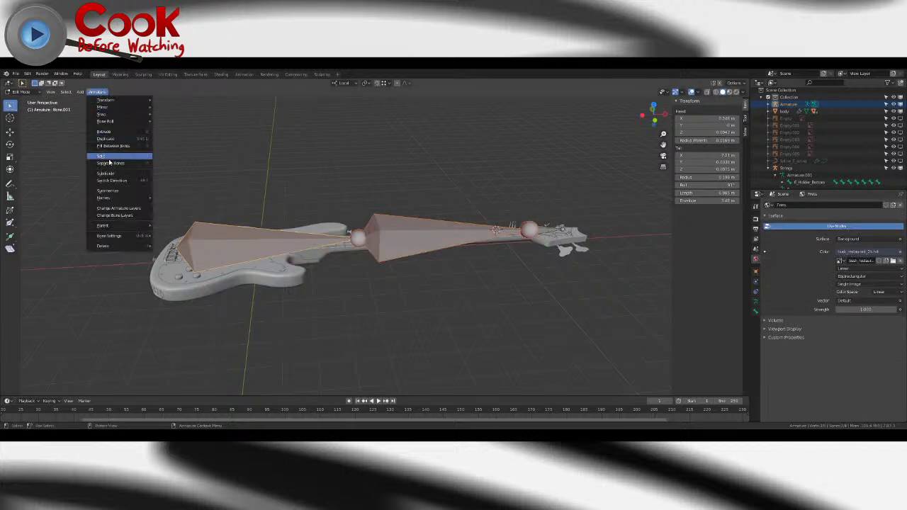
pyautogui.click(110, 174)
pyautogui.click(97, 92)
pyautogui.click(121, 174)
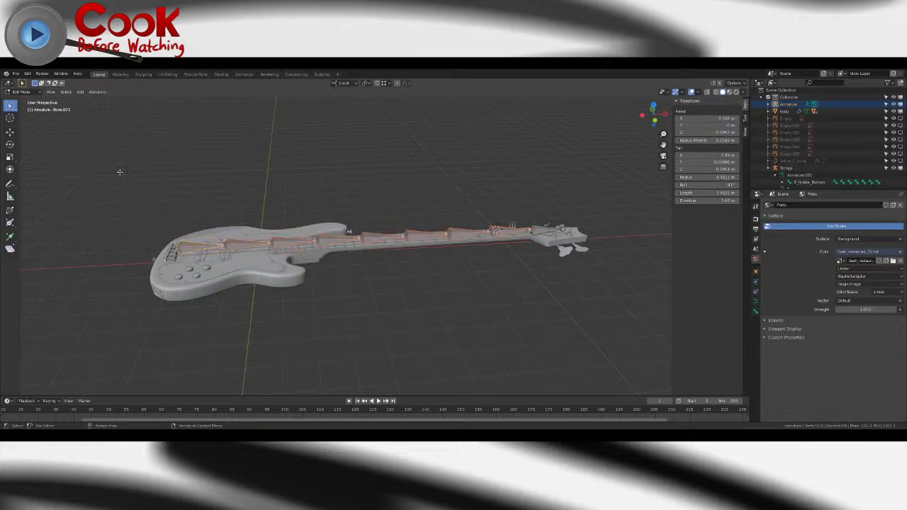
pyautogui.click(97, 92)
pyautogui.click(114, 174)
pyautogui.click(98, 93)
pyautogui.click(106, 172)
pyautogui.moveTo(214, 196); pyautogui.dragTo(354, 193, button='middle')
pyautogui.scroll(8, 356, 193)
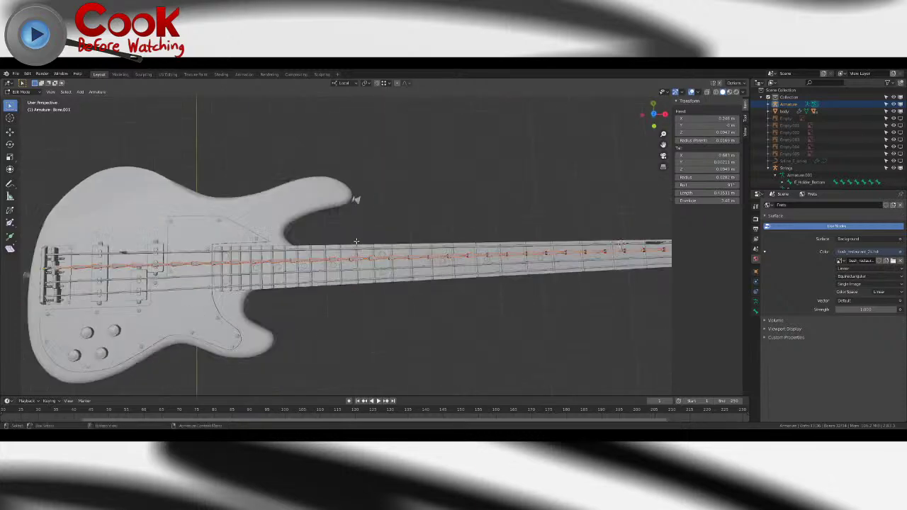
pyautogui.click(106, 93)
pyautogui.click(113, 173)
pyautogui.moveTo(283, 233); pyautogui.dragTo(306, 255, button='middle')
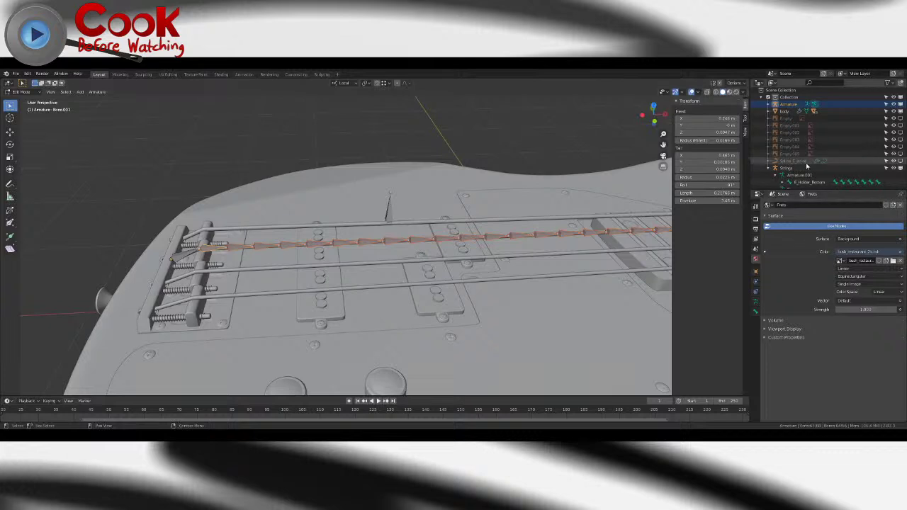
# - Expand the Strings armature's bone hierarchy in the outliner and examine how its Bend.001 bone is built
pyautogui.click(788, 170)
pyautogui.click(767, 169)
pyautogui.hotkey('ctrl', 'z')
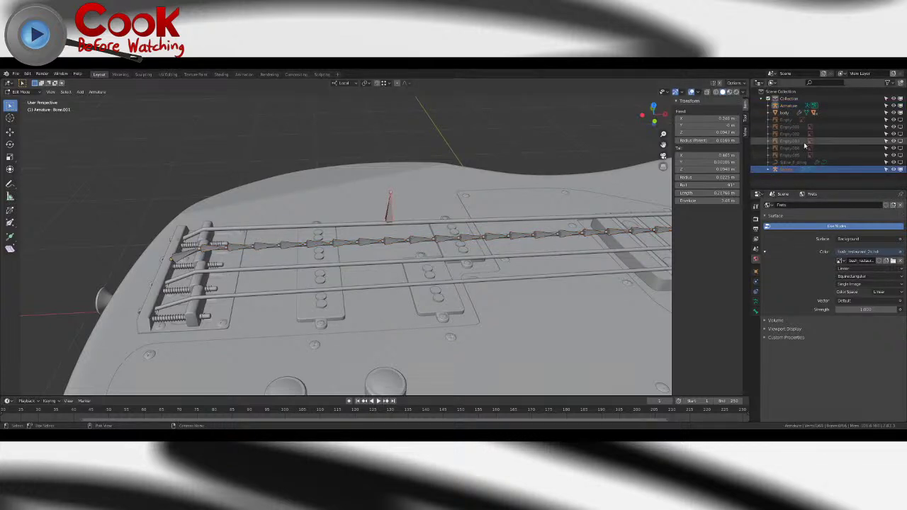
pyautogui.click(769, 171)
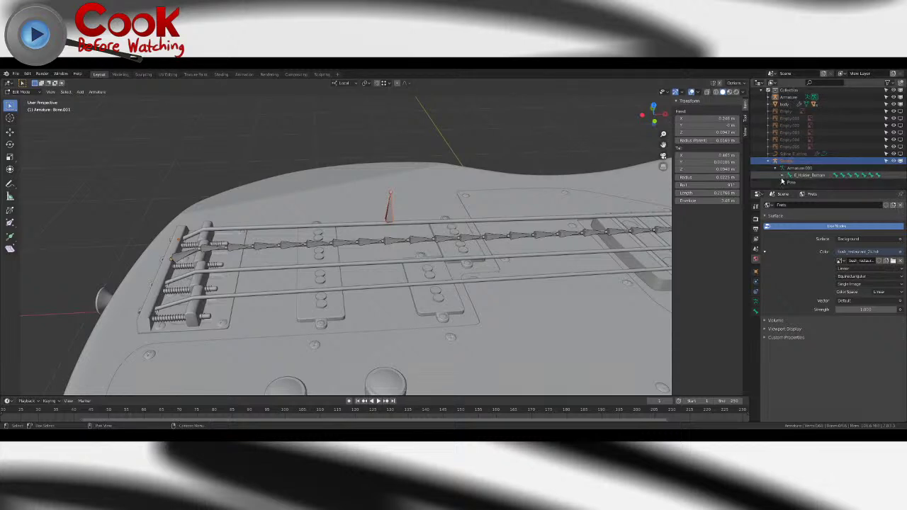
pyautogui.click(782, 176)
pyautogui.scroll(-3, 783, 176)
pyautogui.click(790, 139)
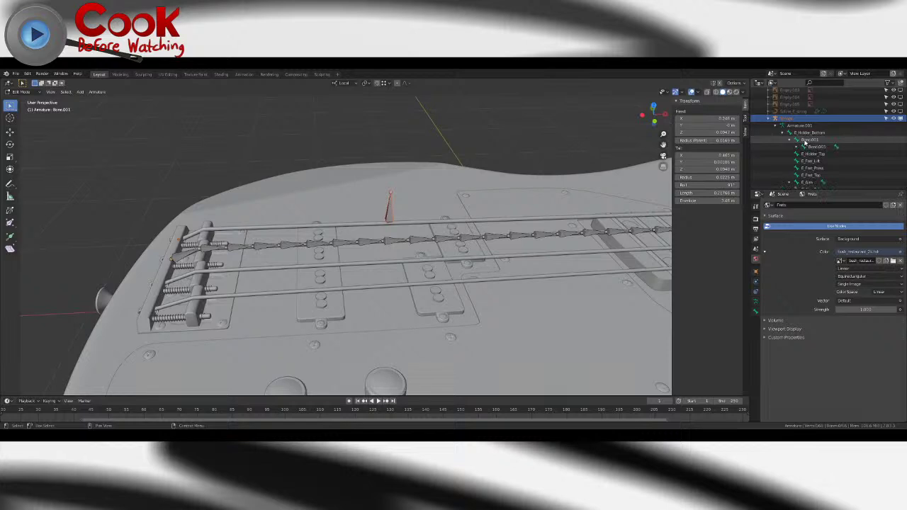
pyautogui.click(805, 140)
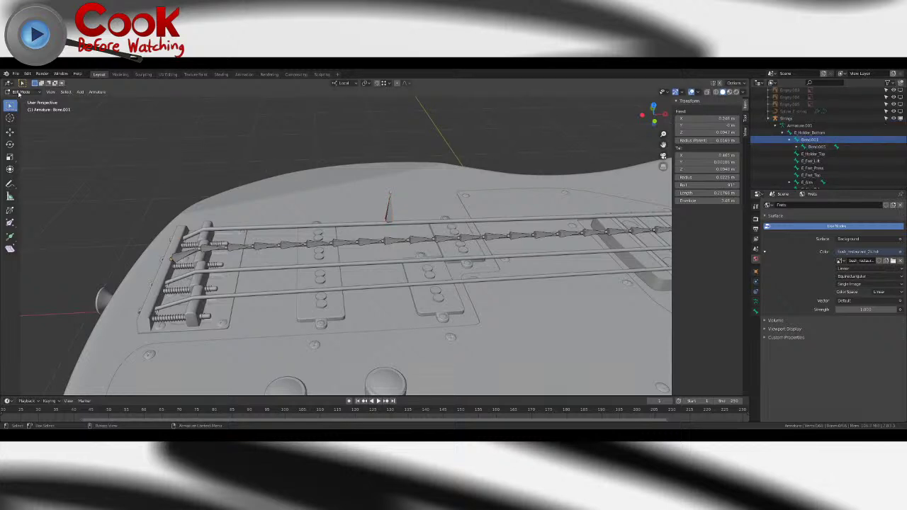
# - Leave Edit Mode on the A string armature, select the Strings armature on the E string and put it in Pose Mode
pyautogui.press('Tab')
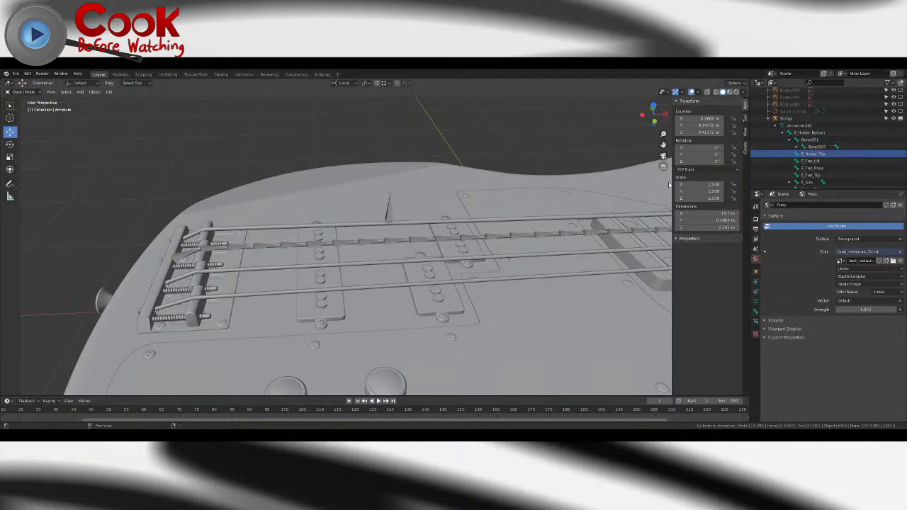
pyautogui.click(809, 146)
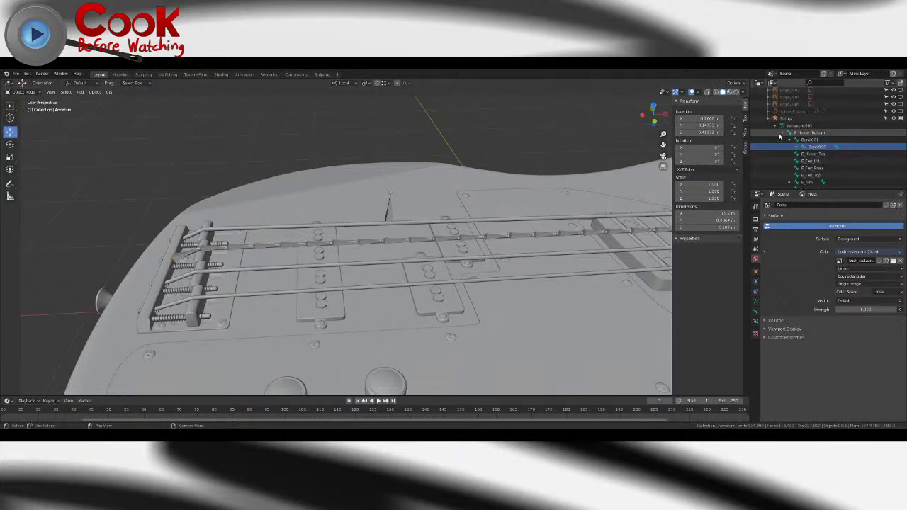
pyautogui.click(8, 92)
pyautogui.click(21, 115)
pyautogui.moveTo(161, 215); pyautogui.dragTo(448, 175, button='middle')
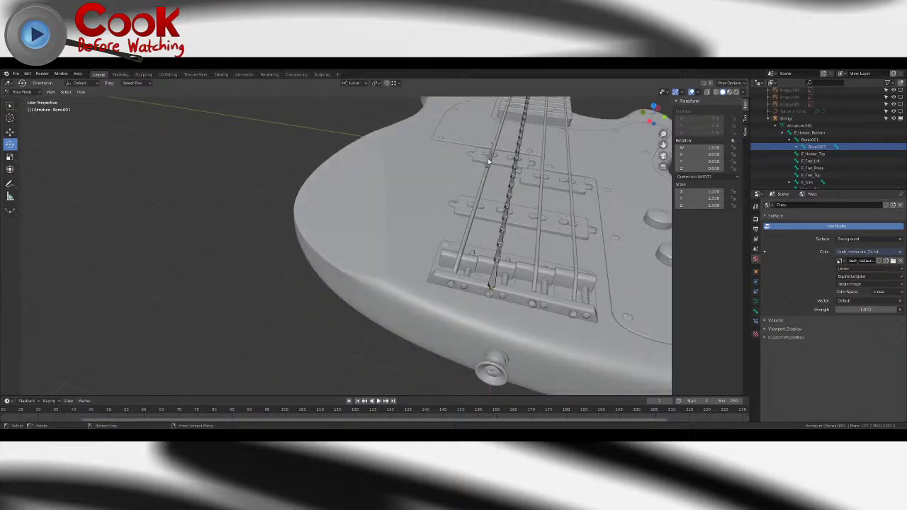
pyautogui.click(30, 93)
pyautogui.click(28, 100)
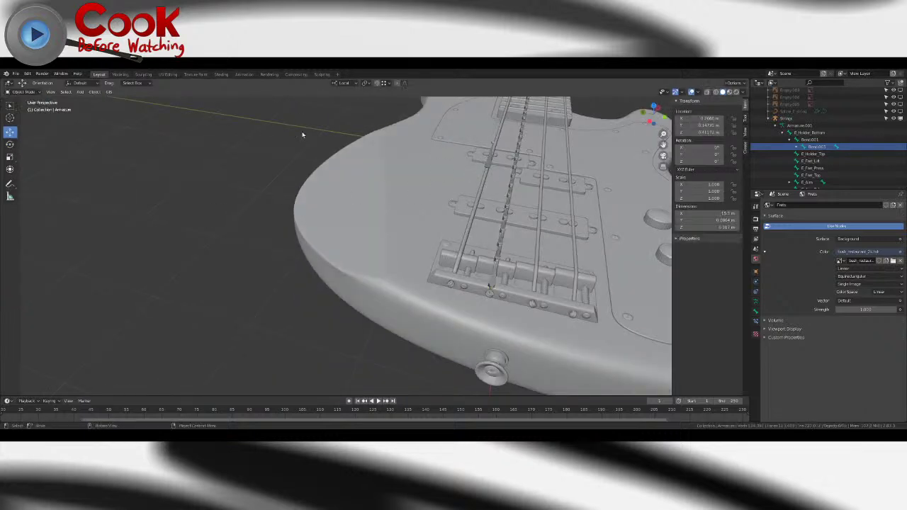
pyautogui.click(490, 157)
pyautogui.click(22, 92)
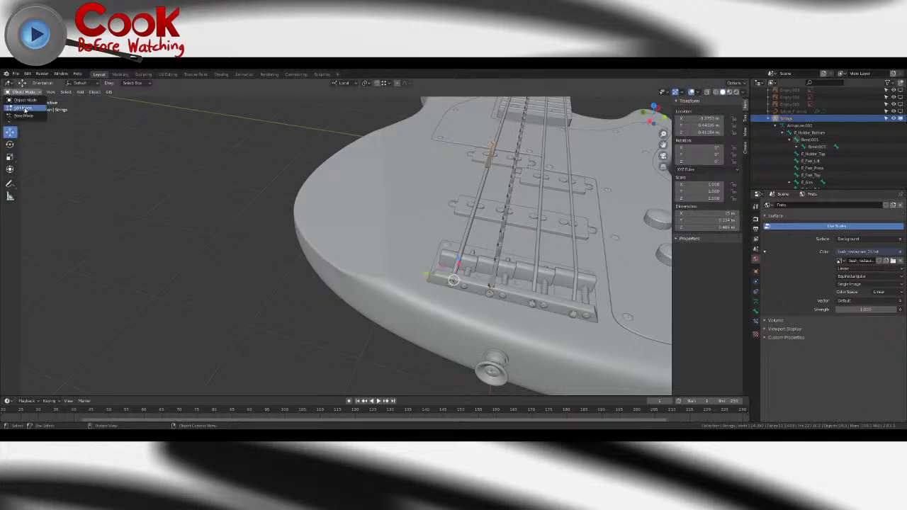
pyautogui.click(25, 115)
# - Toggle the viewport visibility of the Strings armature's Bend.001 bone and turn on the armature's In Front display
pyautogui.click(899, 147)
pyautogui.moveTo(542, 203); pyautogui.dragTo(524, 162, button='middle')
pyautogui.scroll(2, 444, 219)
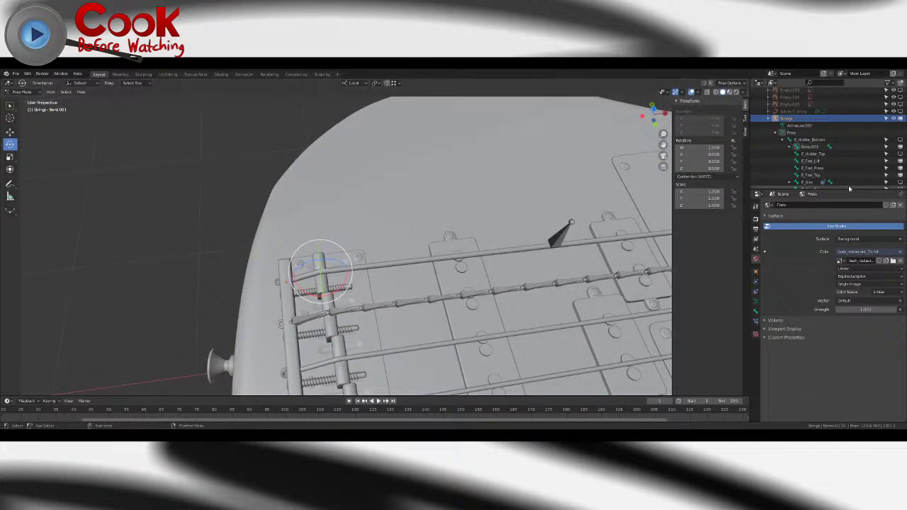
pyautogui.click(899, 147)
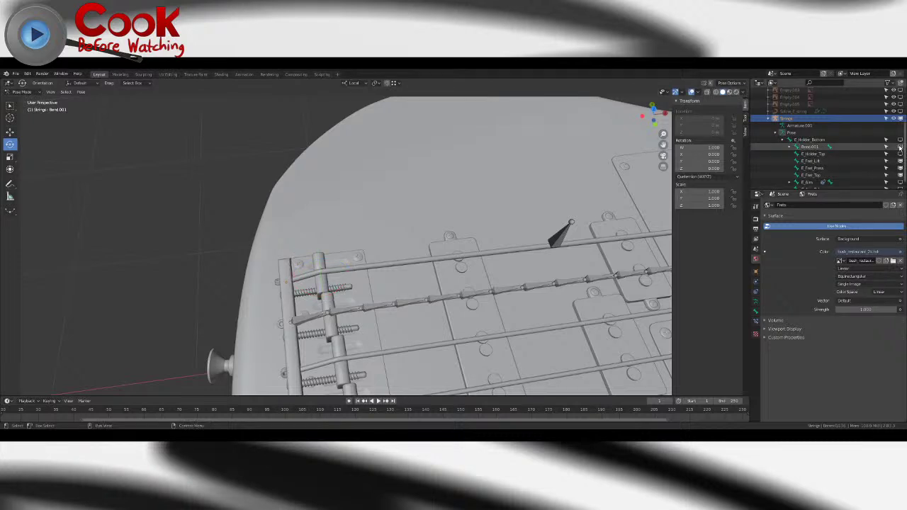
pyautogui.click(755, 303)
pyautogui.click(894, 323)
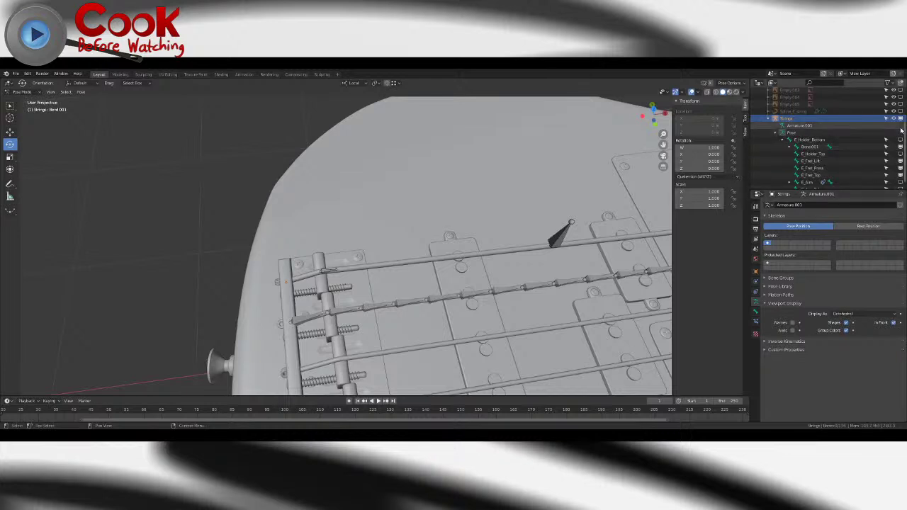
# - Return to Object Mode, select the A string armature and enter its Edit Mode
pyautogui.hotkey('ctrl', 'Tab')
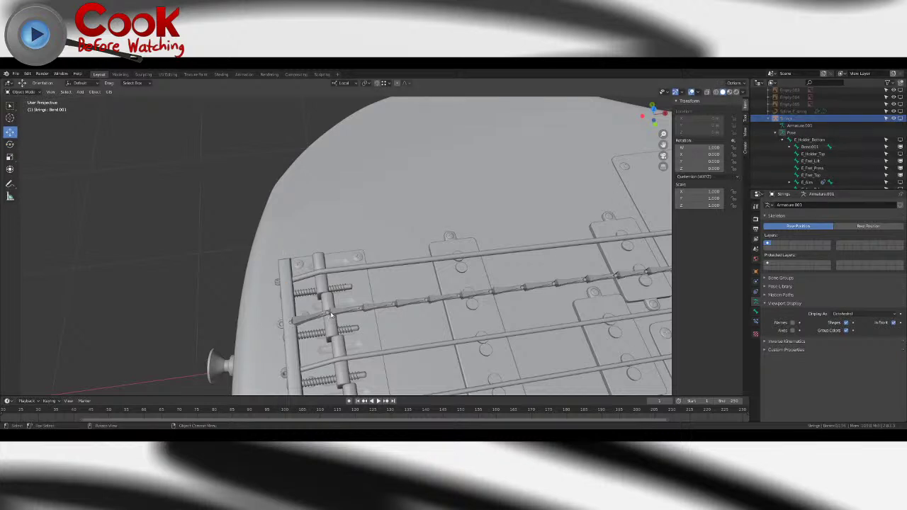
pyautogui.click(330, 314)
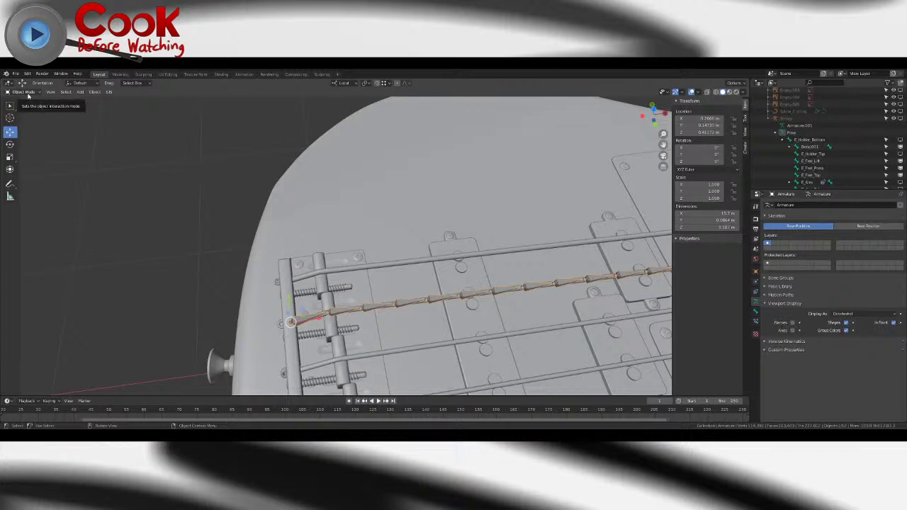
pyautogui.press('Tab')
# - Box-select the chain of bones from the bridge to the nut along the A string and subdivide it once more
pyautogui.scroll(-10, 308, 228)
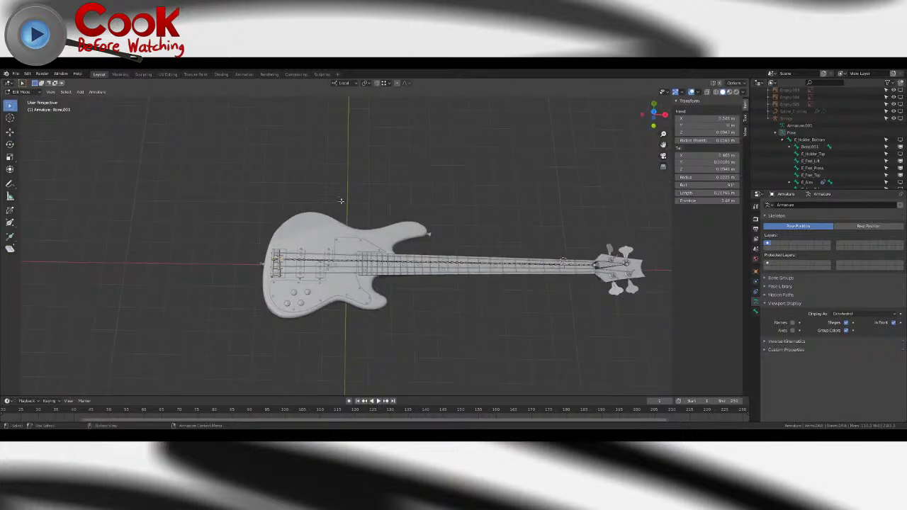
pyautogui.moveTo(282, 242); pyautogui.dragTo(594, 296)
pyautogui.scroll(3, 467, 281)
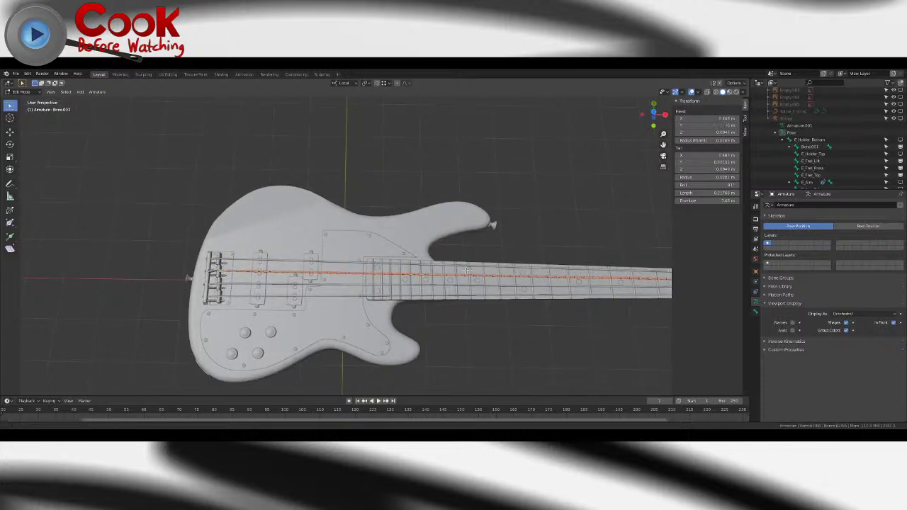
pyautogui.keyDown('shift'); pyautogui.moveTo(468, 281); pyautogui.dragTo(168, 269, button='middle'); pyautogui.keyUp('shift')
pyautogui.press('e')
pyautogui.click(520, 232)
pyautogui.click(97, 91)
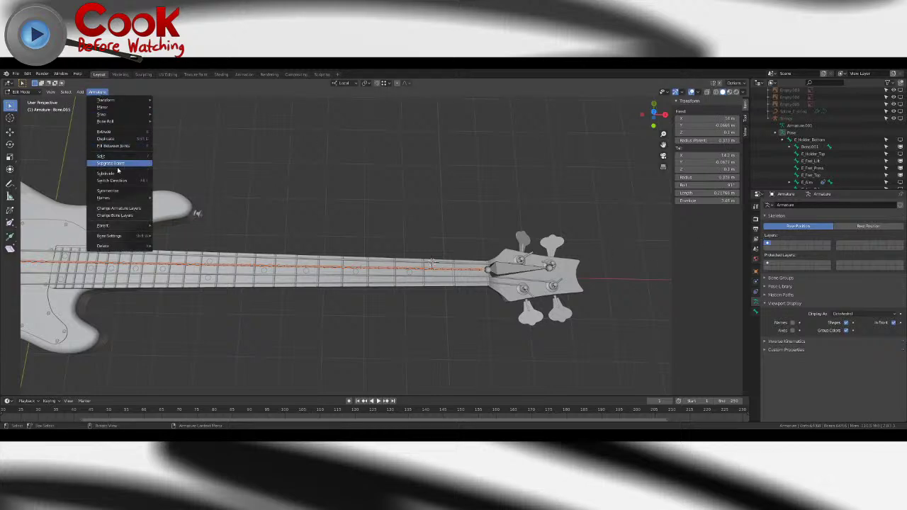
pyautogui.click(118, 174)
pyautogui.keyDown('shift'); pyautogui.moveTo(235, 206); pyautogui.dragTo(410, 223, button='middle'); pyautogui.keyUp('shift')
pyautogui.moveTo(326, 340); pyautogui.dragTo(419, 368, button='middle')
pyautogui.scroll(3, 407, 361)
pyautogui.keyDown('shift'); pyautogui.moveTo(404, 358); pyautogui.dragTo(397, 205, button='middle'); pyautogui.keyUp('shift')
pyautogui.scroll(4, 354, 212)
pyautogui.moveTo(297, 212); pyautogui.dragTo(266, 191, button='middle')
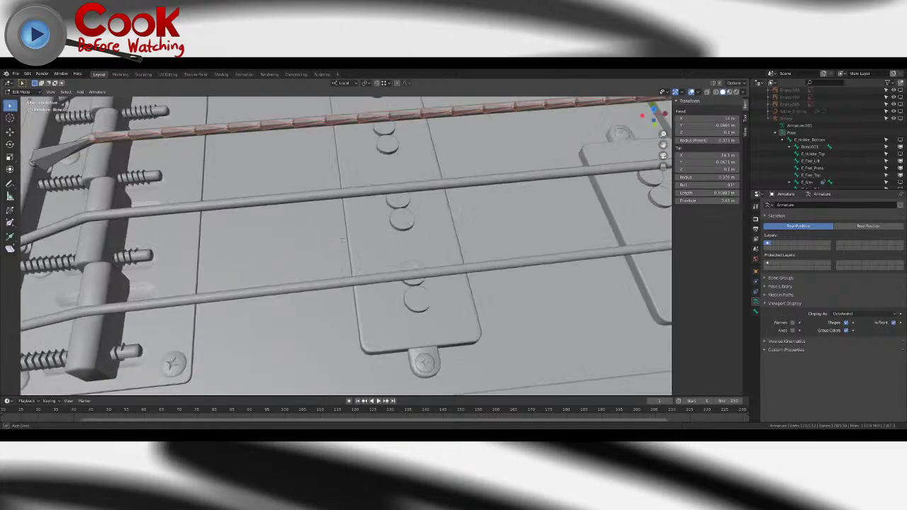
pyautogui.keyDown('shift'); pyautogui.moveTo(241, 135); pyautogui.dragTo(348, 248, button='middle'); pyautogui.keyUp('shift')
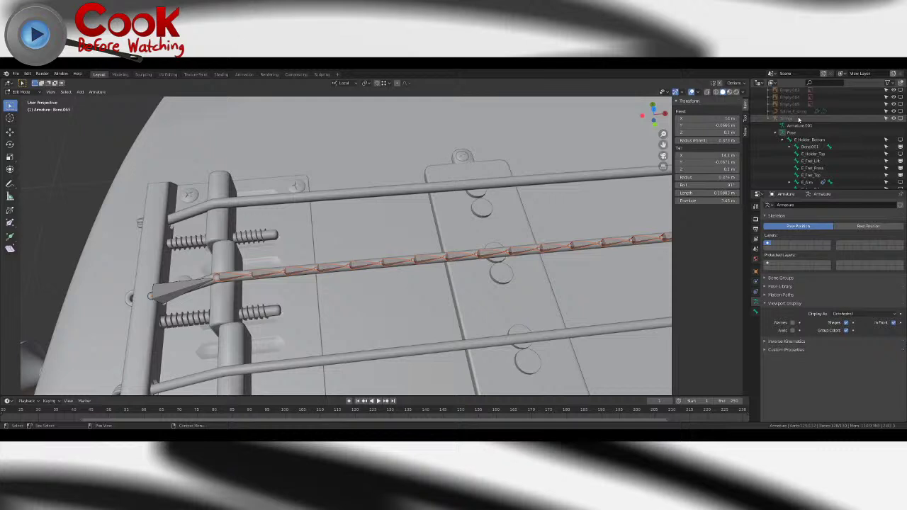
# - Switch the A string armature back to Object Mode and inspect its bones from the body to the headstock
pyautogui.click(27, 92)
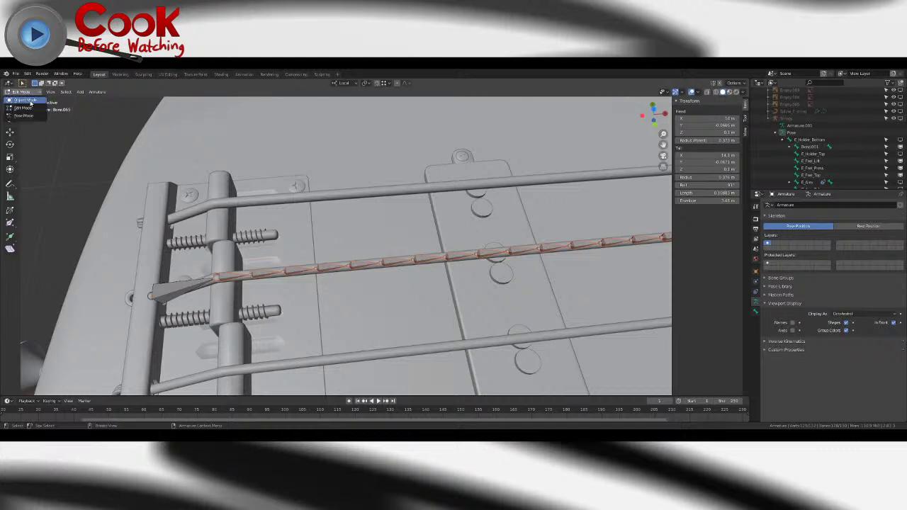
pyautogui.click(30, 104)
pyautogui.scroll(-9, 326, 200)
pyautogui.moveTo(325, 201); pyautogui.dragTo(387, 267, button='middle')
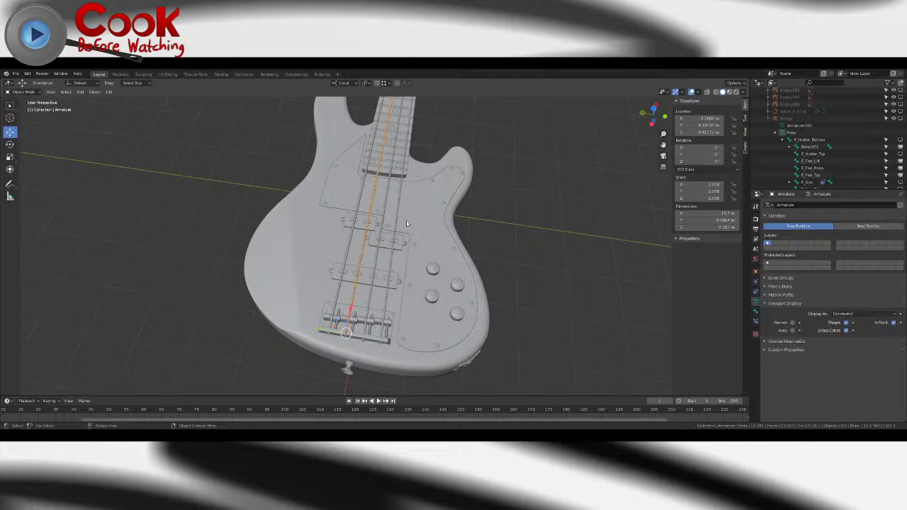
pyautogui.scroll(-3, 431, 233)
pyautogui.moveTo(431, 233); pyautogui.dragTo(455, 243, button='middle')
pyautogui.scroll(4, 408, 233)
# - Try the Stick bone display on the A string armature and set it back to Octahedral
pyautogui.click(855, 314)
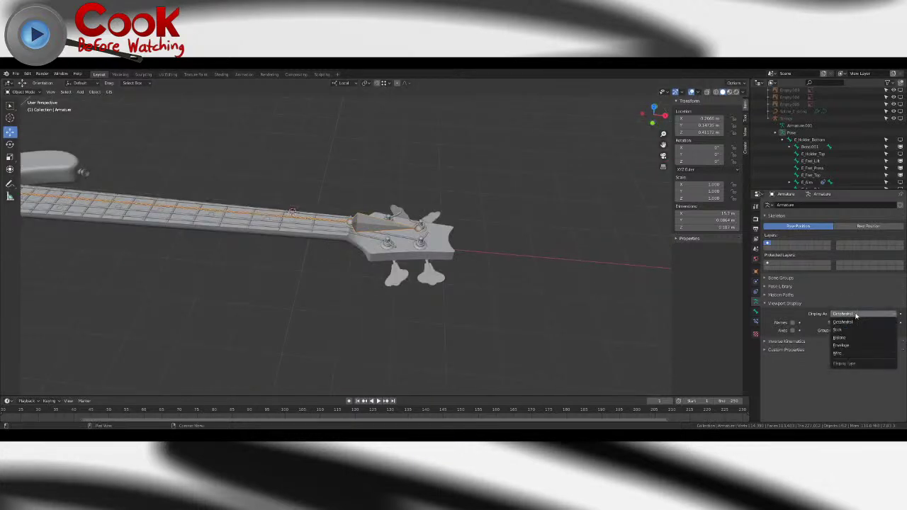
pyautogui.click(855, 331)
pyautogui.scroll(3, 294, 256)
pyautogui.click(366, 272)
pyautogui.moveTo(367, 271); pyautogui.dragTo(353, 203, button='middle')
pyautogui.click(354, 200)
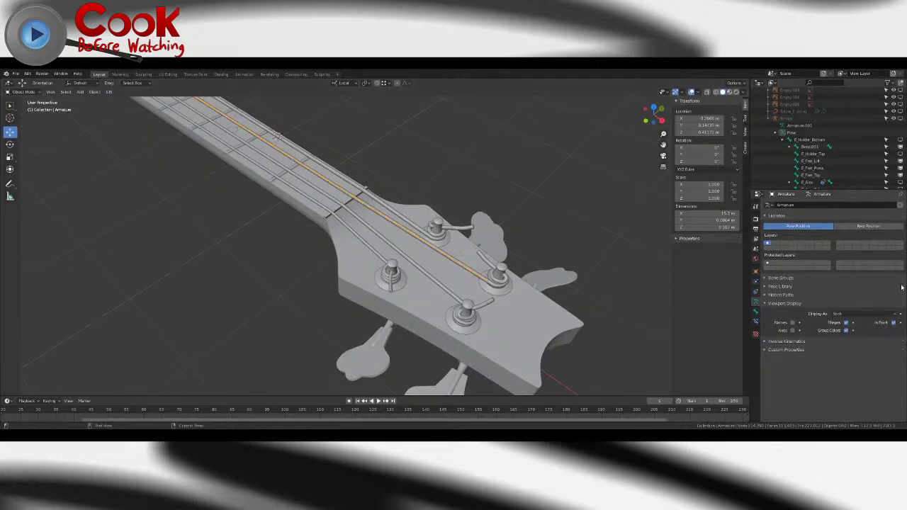
pyautogui.click(856, 314)
pyautogui.click(854, 322)
# - Add a NURBS path curve near the nut end of the bass neck
pyautogui.scroll(-4, 289, 270)
pyautogui.moveTo(289, 269); pyautogui.dragTo(505, 302, button='middle')
pyautogui.moveTo(575, 305); pyautogui.dragTo(149, 248, button='middle')
pyautogui.click(80, 92)
pyautogui.moveTo(99, 107)
pyautogui.click(161, 137)
pyautogui.scroll(-5, 517, 141)
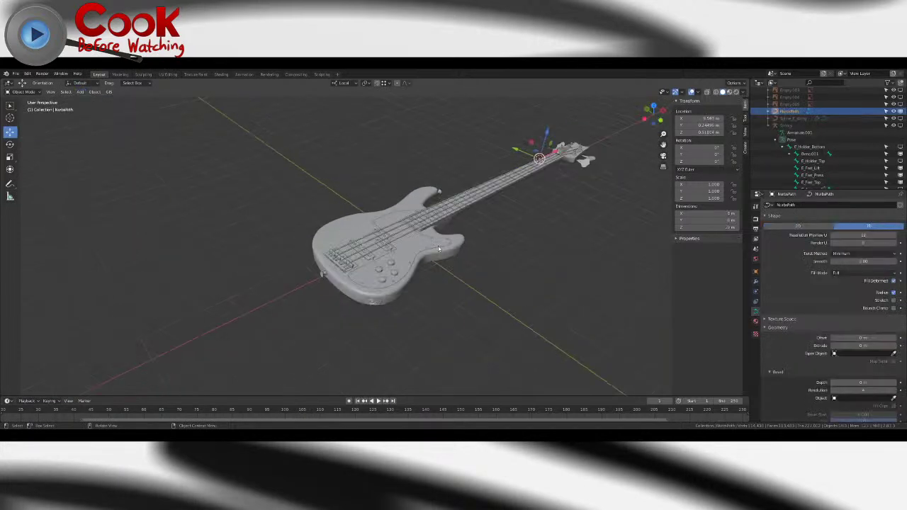
# - Move the new path straight up along Z to a height of about 1.4 m, above the bass neck
pyautogui.press('g')
pyautogui.press('z')
pyautogui.press('z')
pyautogui.click(517, 138)
pyautogui.moveTo(517, 139); pyautogui.dragTo(482, 135, button='middle')
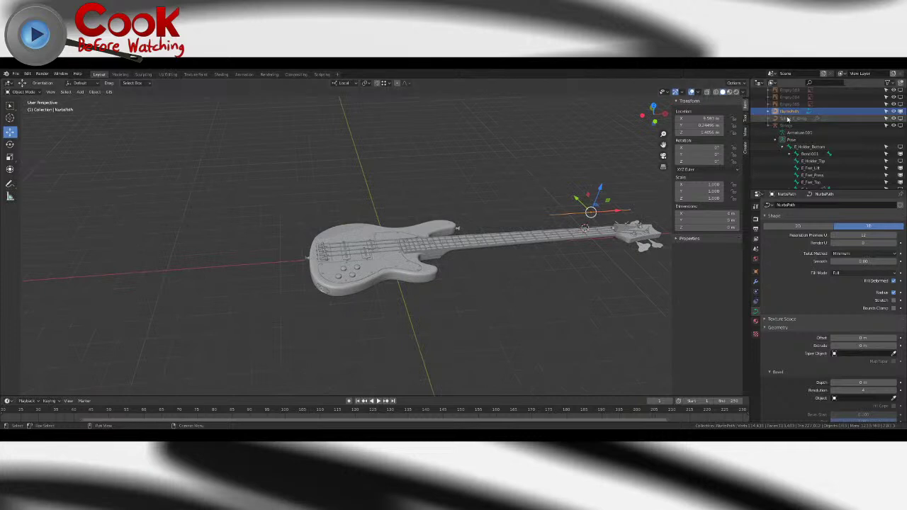
# - Rename the new NURBS path object to Spline_A_String
pyautogui.scroll(3, 815, 135)
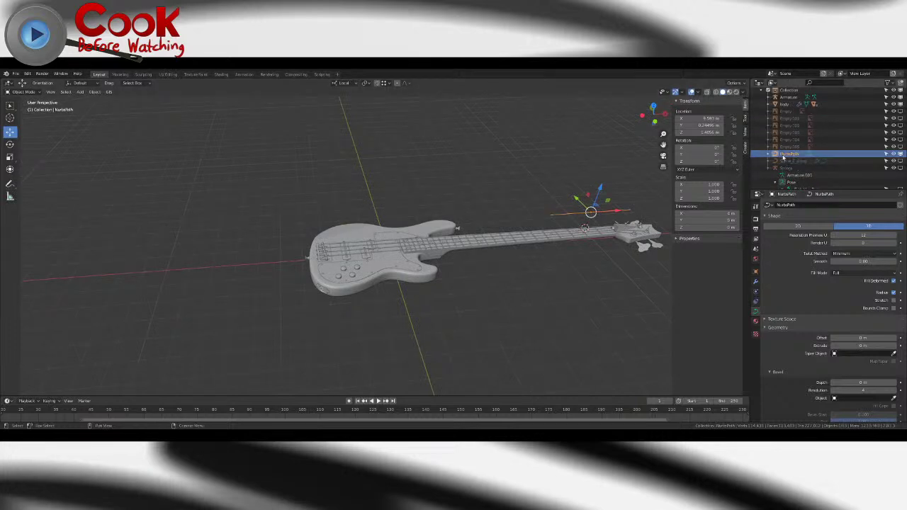
pyautogui.doubleClick(789, 153)
pyautogui.write('Spline_1')
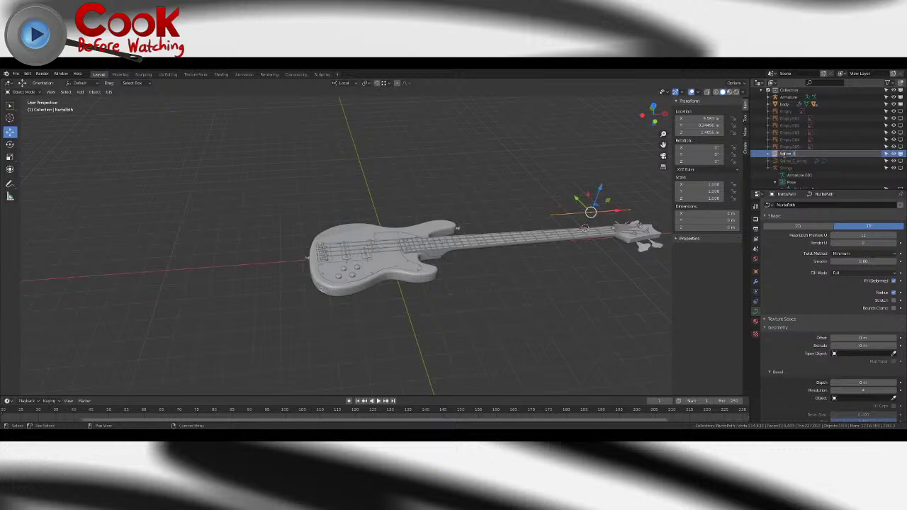
pyautogui.write('ring')
pyautogui.press('Return')
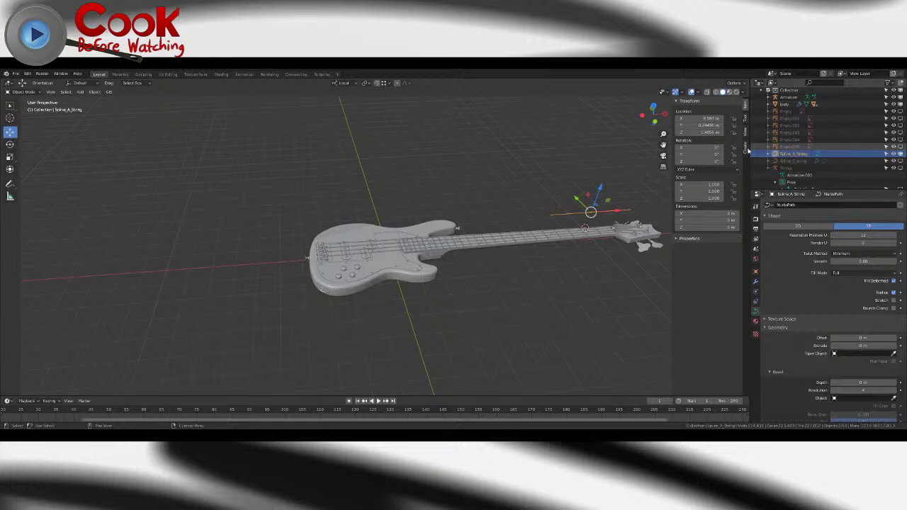
# - Switch the path to Edit Mode and delete its middle vertices, keeping only the two end points
pyautogui.press('Tab')
pyautogui.moveTo(618, 218); pyautogui.dragTo(494, 211, button='middle')
pyautogui.moveTo(494, 211); pyautogui.dragTo(546, 233)
pyautogui.press('x')
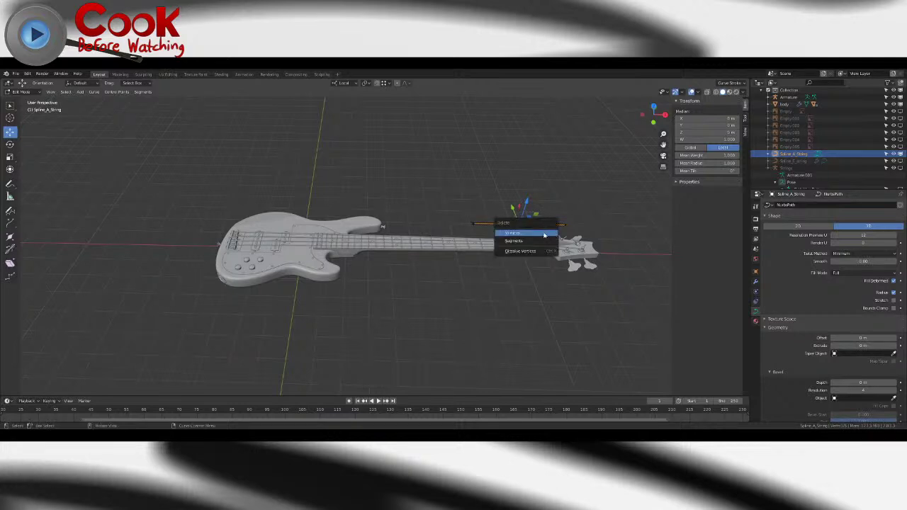
pyautogui.click(542, 235)
# - Move the path's body-side end point across to just above the bass body near the bridge
pyautogui.click(464, 226)
pyautogui.press('g')
pyautogui.click(248, 225)
pyautogui.moveTo(248, 226); pyautogui.dragTo(312, 256, button='middle')
pyautogui.keyDown('shift'); pyautogui.moveTo(312, 257); pyautogui.dragTo(352, 208, button='middle'); pyautogui.keyUp('shift')
pyautogui.scroll(4, 382, 219)
pyautogui.scroll(4, 361, 200)
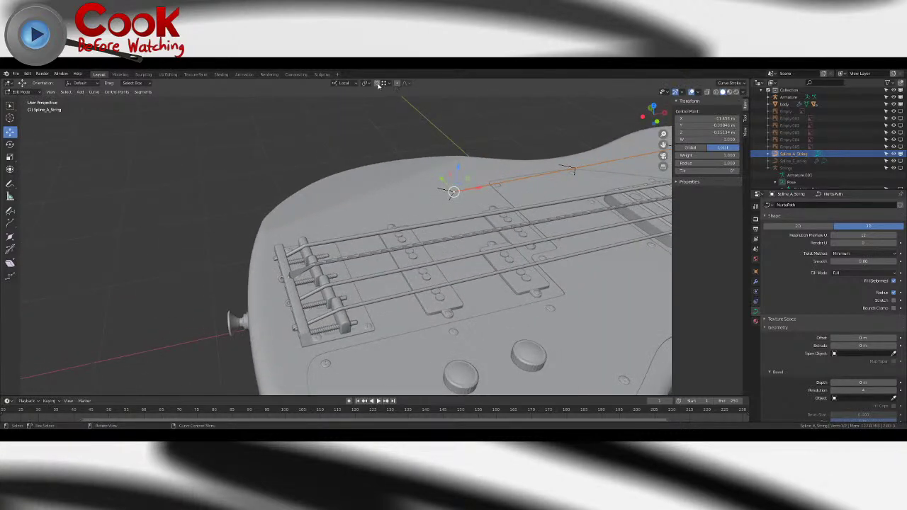
# - Turn on snapping and snap the path's body-side end point onto the A string bone joint at the bridge saddle
pyautogui.press('g')
pyautogui.click(313, 258)
pyautogui.moveTo(319, 258); pyautogui.dragTo(347, 279, button='middle')
pyautogui.scroll(4, 383, 269)
pyautogui.moveTo(401, 273); pyautogui.dragTo(437, 282, button='middle')
pyautogui.scroll(10, 345, 248)
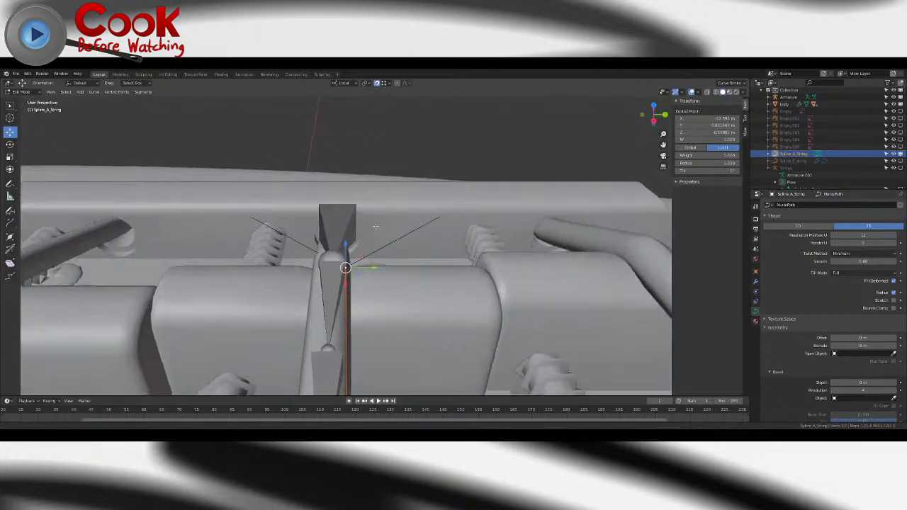
pyautogui.keyDown('shift'); pyautogui.moveTo(339, 333); pyautogui.dragTo(365, 245, button='middle'); pyautogui.keyUp('shift')
pyautogui.moveTo(395, 174); pyautogui.dragTo(343, 175)
pyautogui.scroll(-10, 345, 177)
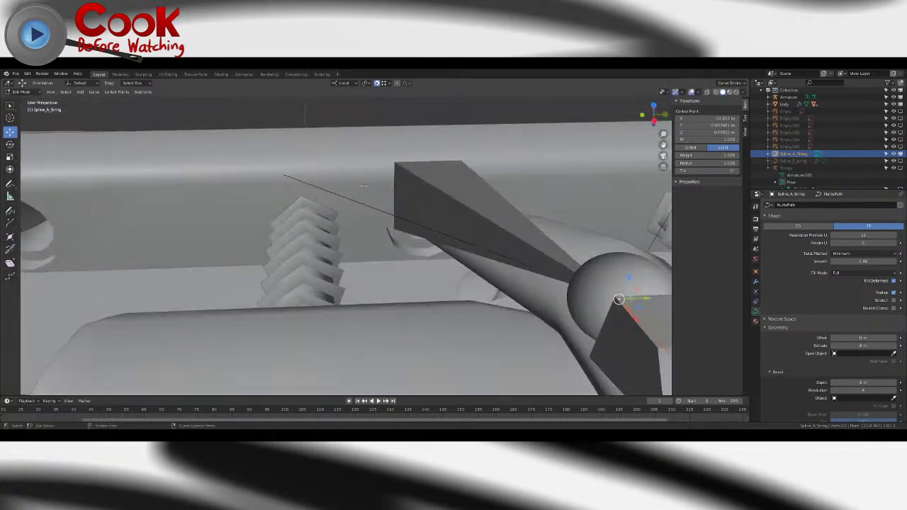
pyautogui.moveTo(352, 184); pyautogui.dragTo(445, 186, button='middle')
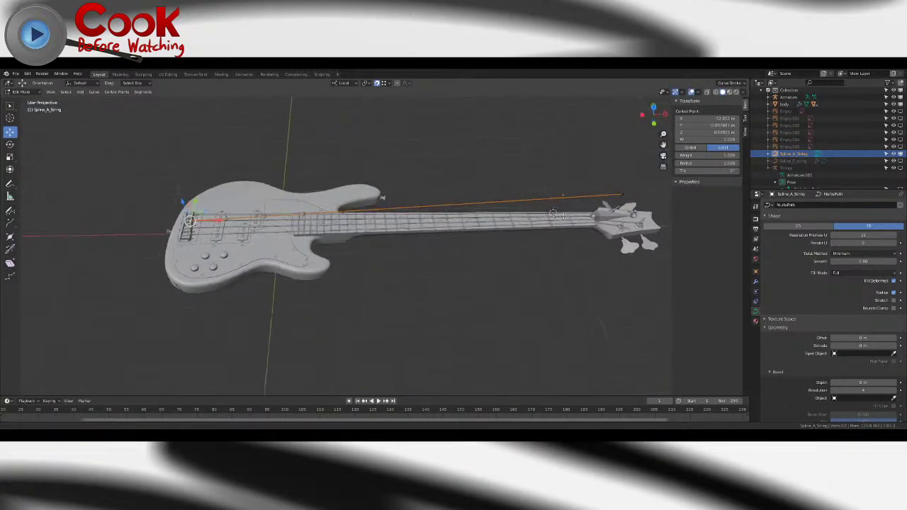
# - Move the path's headstock-side end point down to the A string bones at the nut
pyautogui.keyDown('shift'); pyautogui.moveTo(553, 191); pyautogui.dragTo(361, 194, button='middle'); pyautogui.keyUp('shift')
pyautogui.scroll(4, 425, 199)
pyautogui.moveTo(506, 217); pyautogui.dragTo(372, 177, button='middle')
pyautogui.click(505, 192)
pyautogui.moveTo(371, 178); pyautogui.dragTo(332, 243)
# - Fine-position the headstock-side end point by snapping it onto the centre of the A string bone joint at the nut
pyautogui.moveTo(332, 242); pyautogui.dragTo(369, 195, button='middle')
pyautogui.scroll(4, 411, 279)
pyautogui.scroll(4, 375, 248)
pyautogui.scroll(5, 354, 230)
pyautogui.scroll(3, 365, 191)
pyautogui.moveTo(314, 134); pyautogui.dragTo(313, 148)
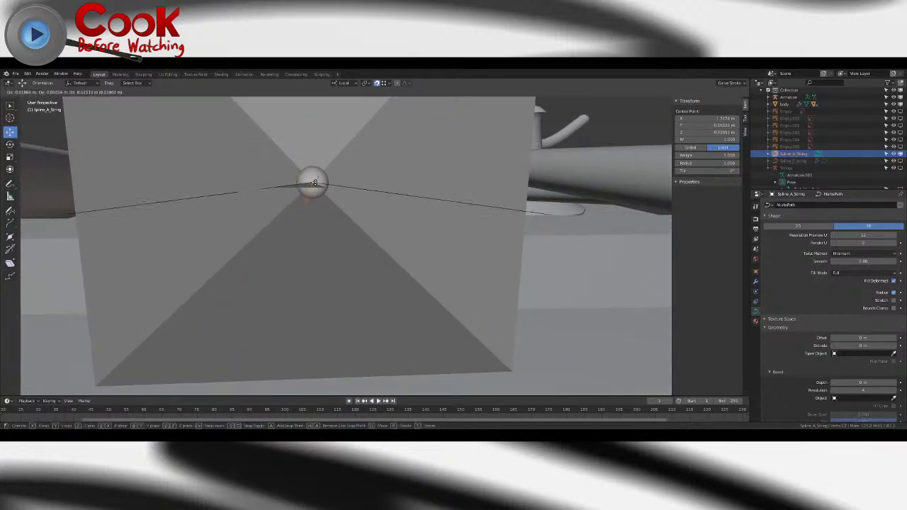
pyautogui.click(311, 183)
pyautogui.moveTo(311, 183); pyautogui.dragTo(334, 208, button='middle')
pyautogui.scroll(2, 360, 230)
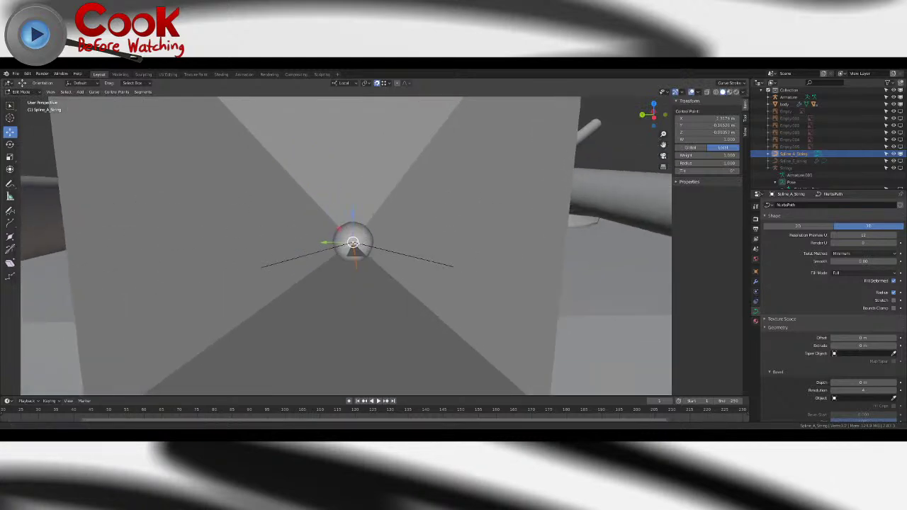
# - Try subdividing the whole path twice and the segment at the nut end once more
pyautogui.scroll(-5, 357, 239)
pyautogui.moveTo(355, 239); pyautogui.dragTo(319, 283, button='middle')
pyautogui.scroll(-8, 322, 237)
pyautogui.keyDown('shift'); pyautogui.moveTo(319, 244); pyautogui.dragTo(544, 225, button='middle'); pyautogui.keyUp('shift')
pyautogui.scroll(-4, 544, 226)
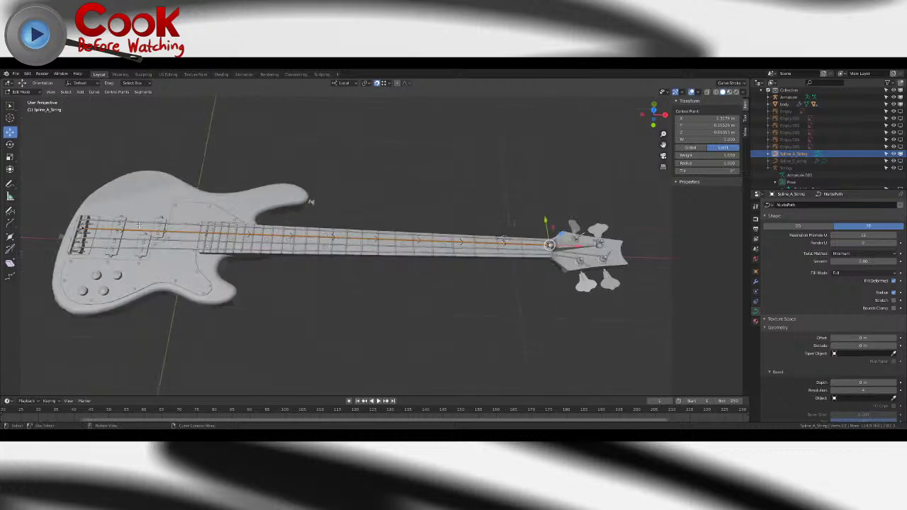
pyautogui.press('a')
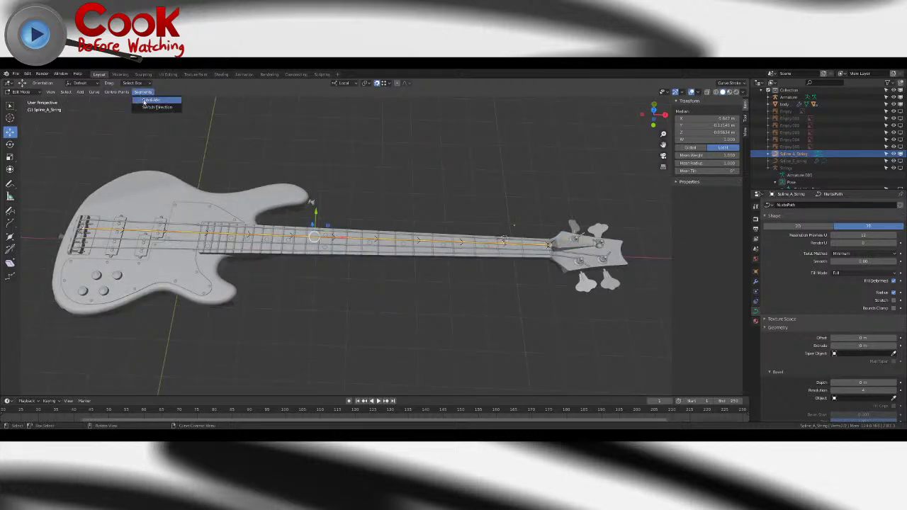
pyautogui.click(148, 100)
pyautogui.click(147, 101)
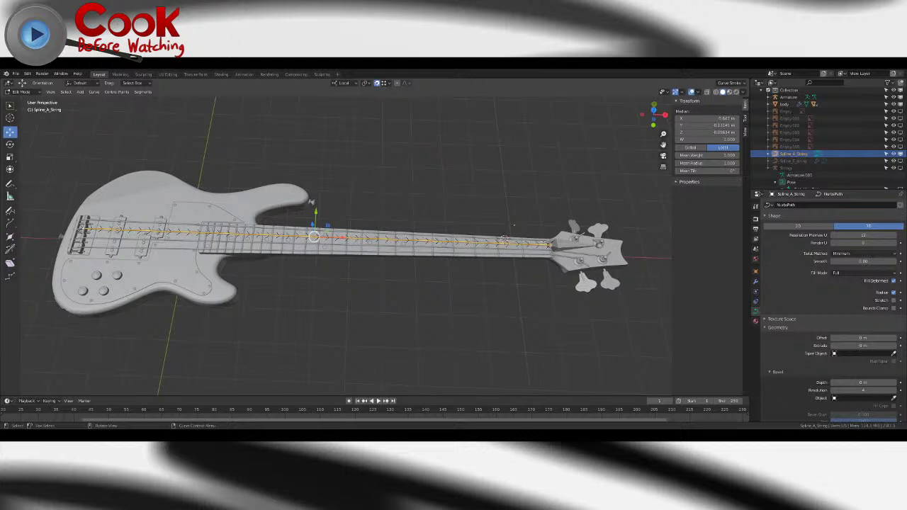
pyautogui.click(549, 244)
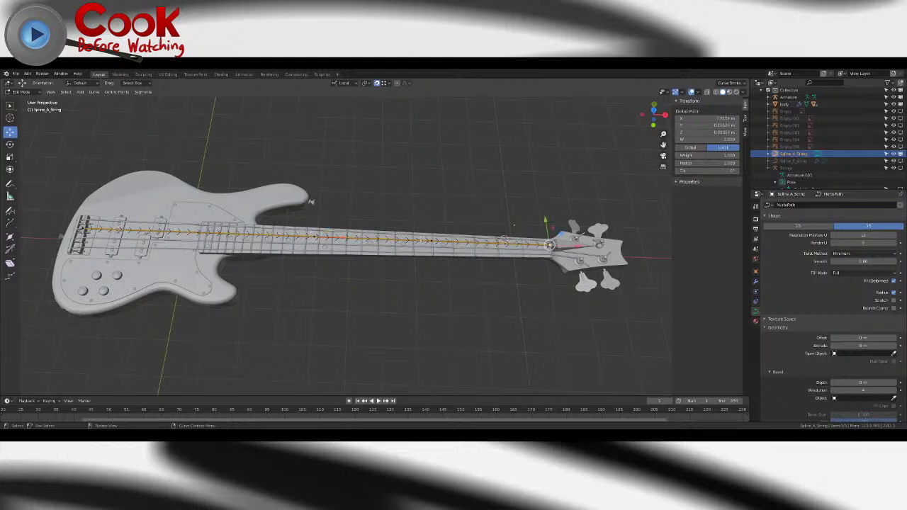
pyautogui.click(151, 100)
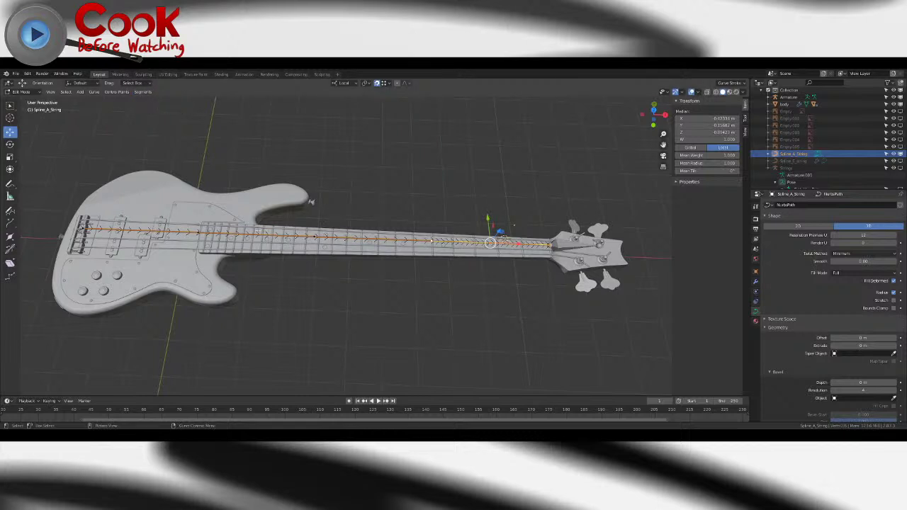
# - Try converting the whole subdivided path to the Bezier spline type
pyautogui.scroll(-5, 180, 238)
pyautogui.moveTo(239, 190); pyautogui.dragTo(630, 274)
pyautogui.click(99, 93)
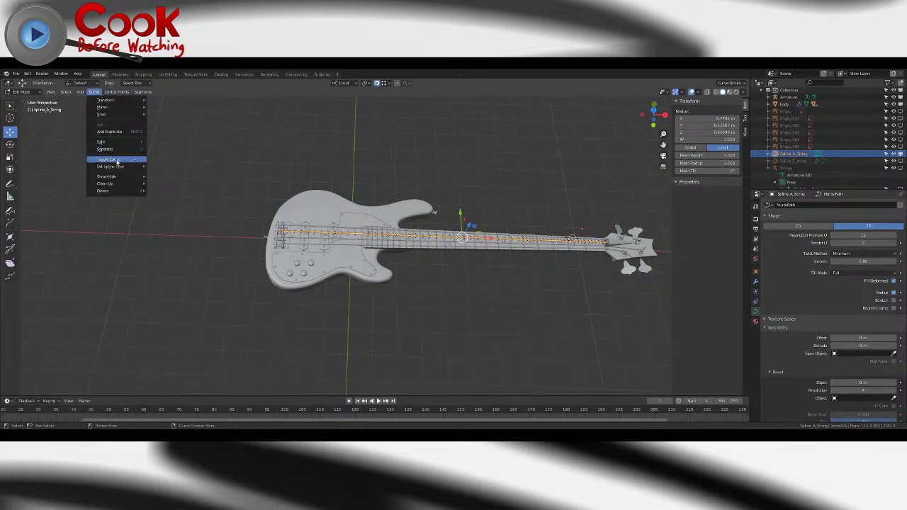
pyautogui.moveTo(113, 167)
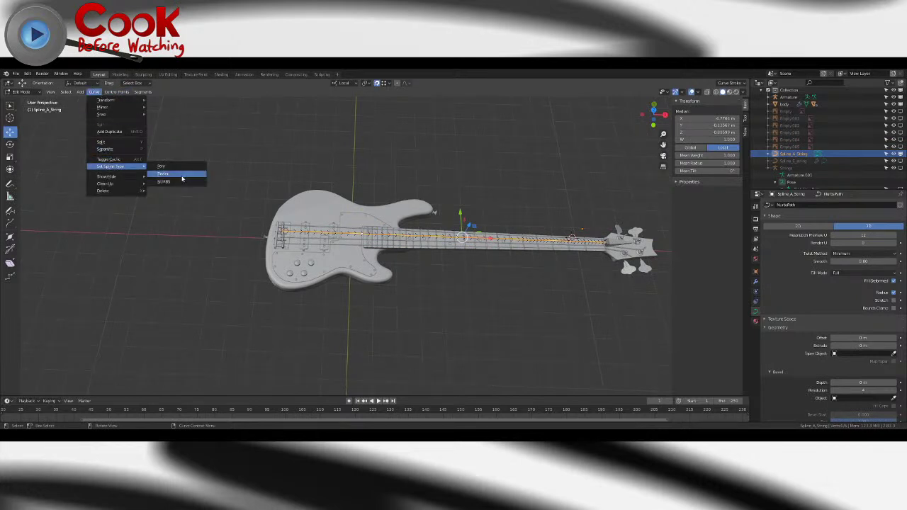
pyautogui.click(181, 175)
# - Select all the curve points and try a different handle type on them
pyautogui.scroll(3, 519, 271)
pyautogui.scroll(-3, 304, 216)
pyautogui.keyDown('shift'); pyautogui.moveTo(300, 216); pyautogui.dragTo(182, 189, button='middle'); pyautogui.keyUp('shift')
pyautogui.moveTo(182, 190); pyautogui.dragTo(535, 249)
pyautogui.click(127, 92)
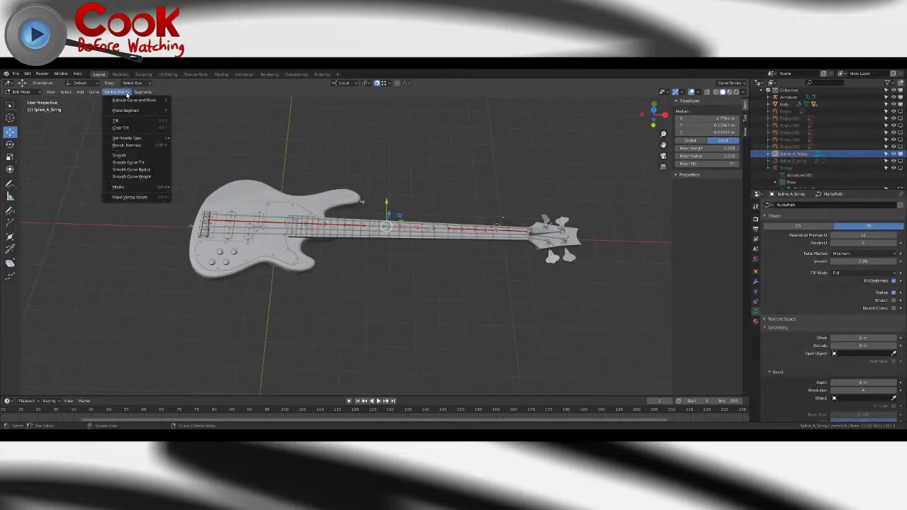
pyautogui.moveTo(138, 137)
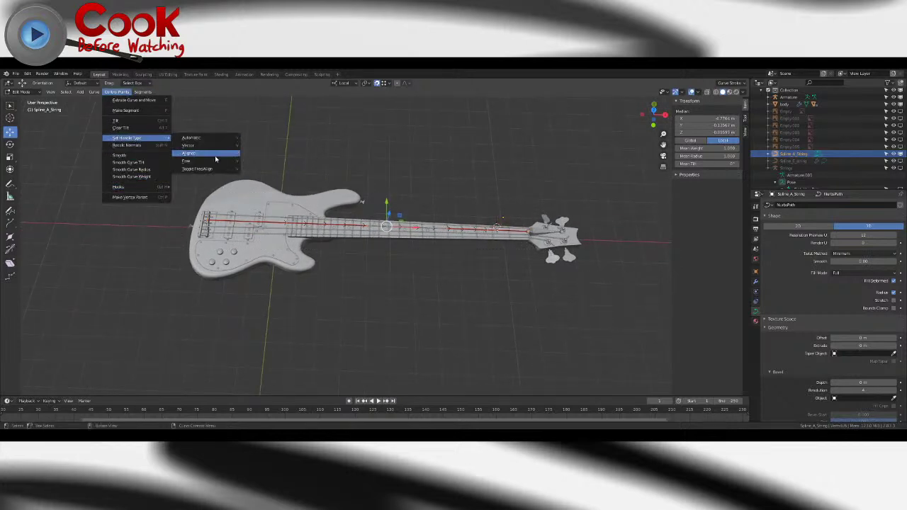
pyautogui.click(208, 149)
pyautogui.scroll(4, 348, 247)
pyautogui.scroll(-2, 348, 247)
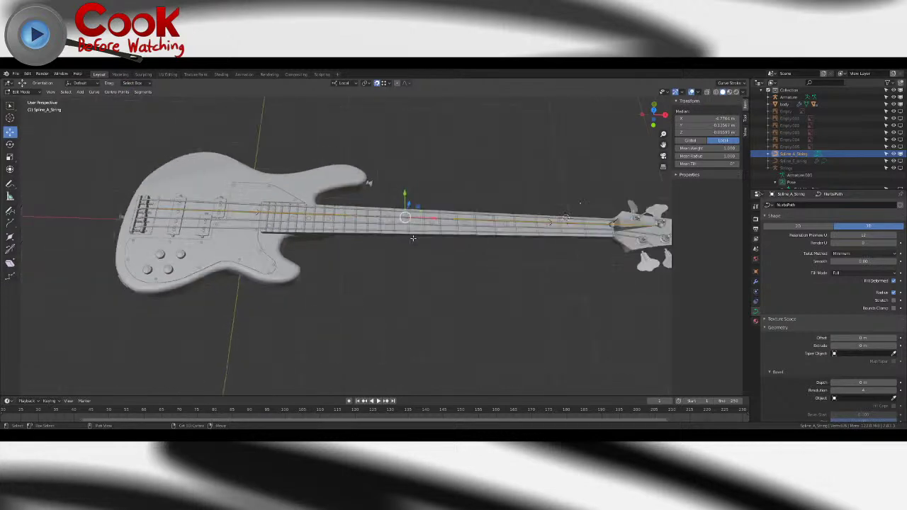
# - Try sliding the curve point near the nut along the string toward the middle of the neck
pyautogui.keyDown('shift'); pyautogui.moveTo(413, 240); pyautogui.dragTo(316, 237, button='middle'); pyautogui.keyUp('shift')
pyautogui.click(362, 263)
pyautogui.click(452, 221)
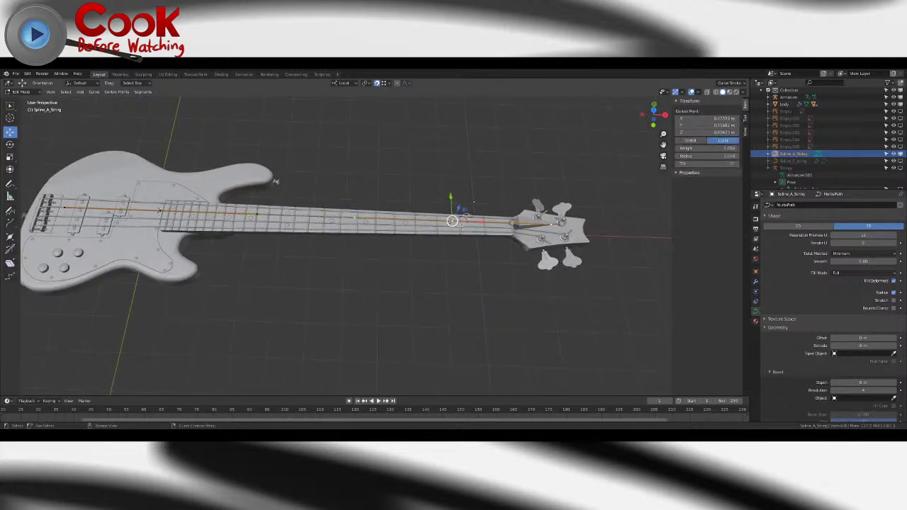
pyautogui.moveTo(481, 223); pyautogui.dragTo(442, 224)
pyautogui.moveTo(310, 216); pyautogui.dragTo(311, 216)
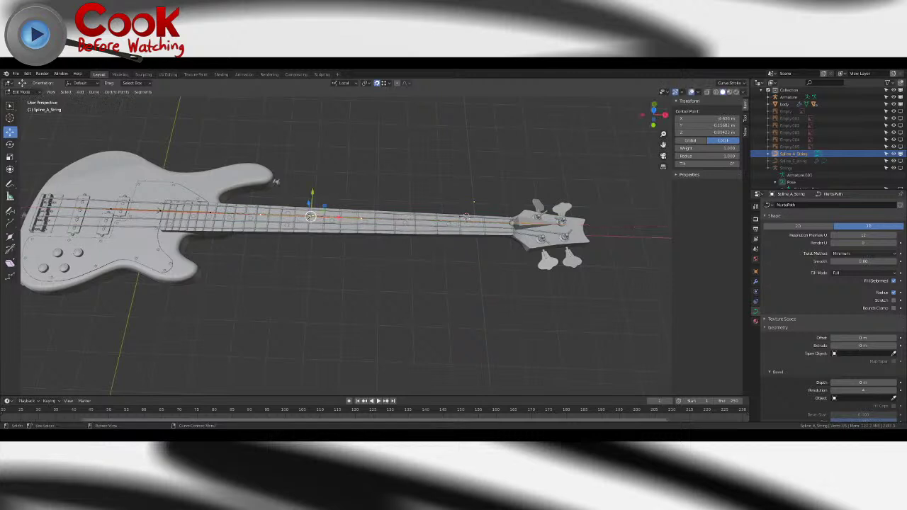
pyautogui.keyDown('shift'); pyautogui.click(304, 215); pyautogui.keyUp('shift')
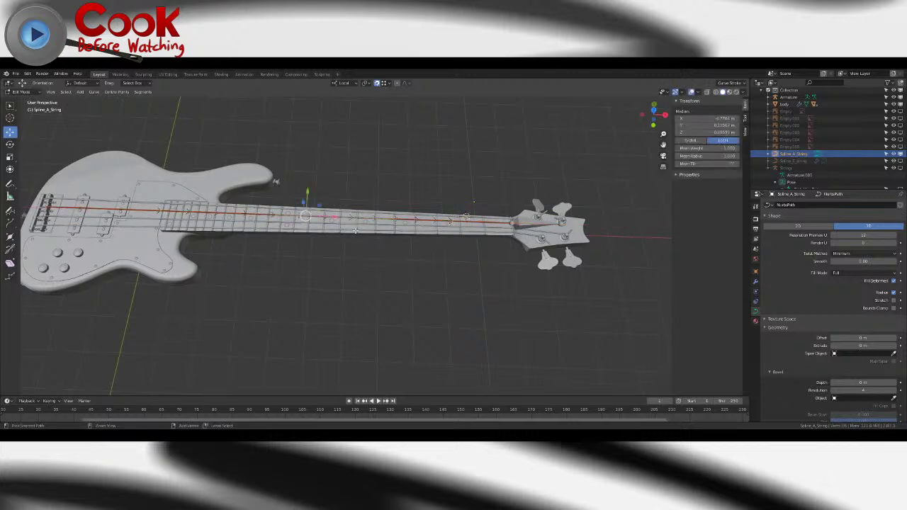
# - Undo the point move, handle type and spline type changes, and the subdivisions of the path
pyautogui.hotkey('ctrl', 'z')
pyautogui.hotkey('ctrl', 'z')
pyautogui.hotkey('ctrl', 'z')
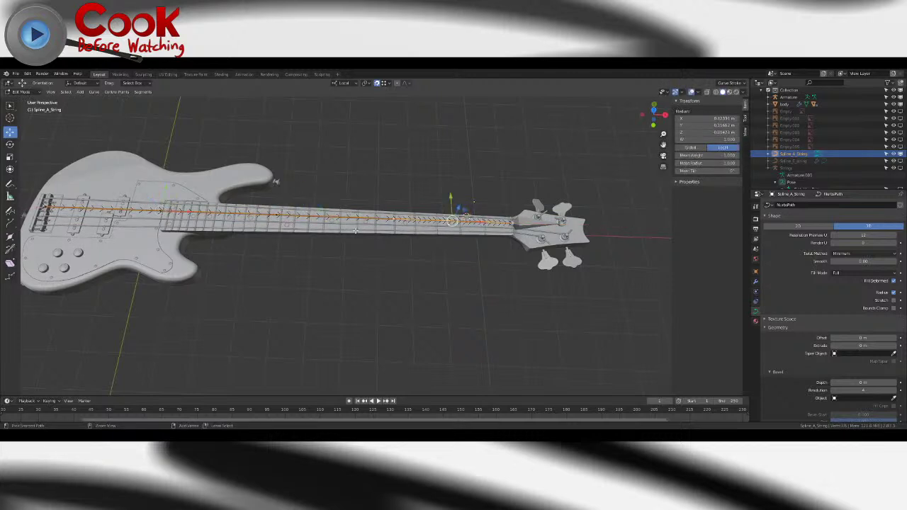
pyautogui.press('a')
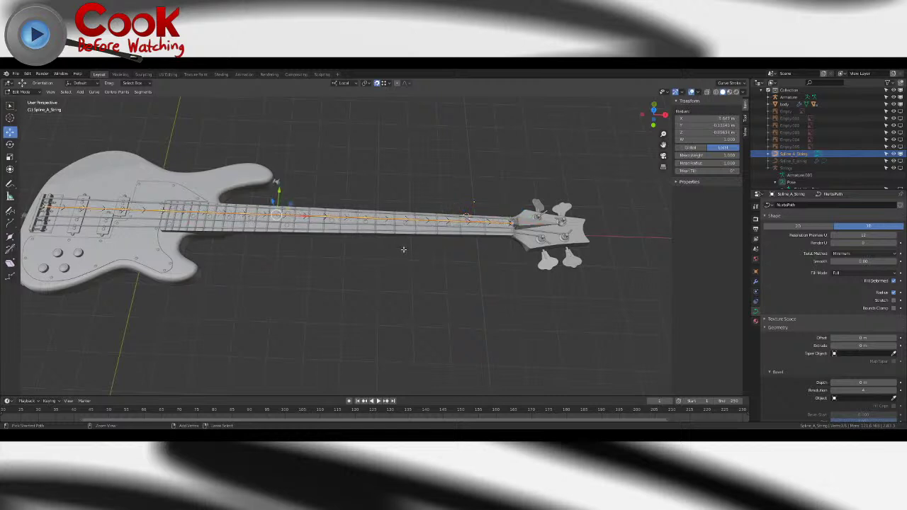
pyautogui.hotkey('ctrl', 'z')
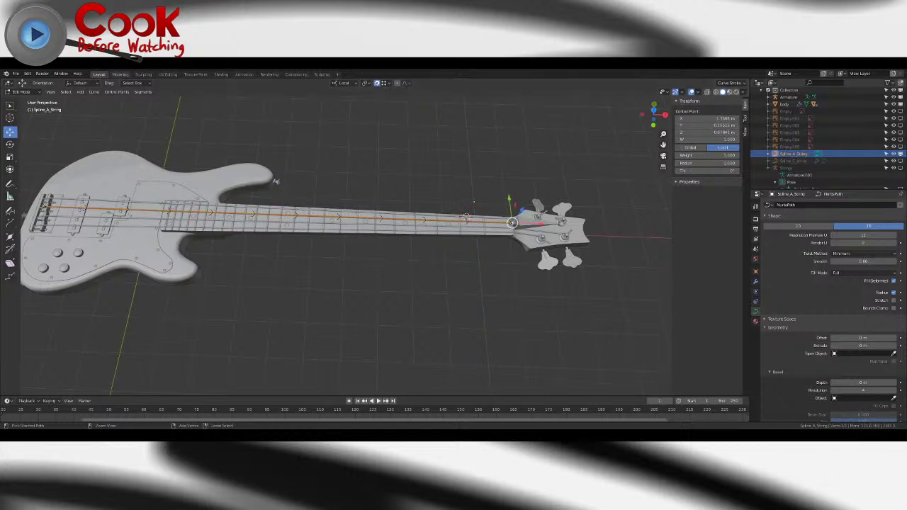
pyautogui.click(27, 74)
pyautogui.click(34, 90)
pyautogui.click(28, 73)
pyautogui.click(35, 89)
# - Select the entire path again and subdivide it along the string
pyautogui.moveTo(21, 181); pyautogui.dragTo(508, 223)
pyautogui.click(143, 92)
pyautogui.click(148, 98)
pyautogui.click(147, 100)
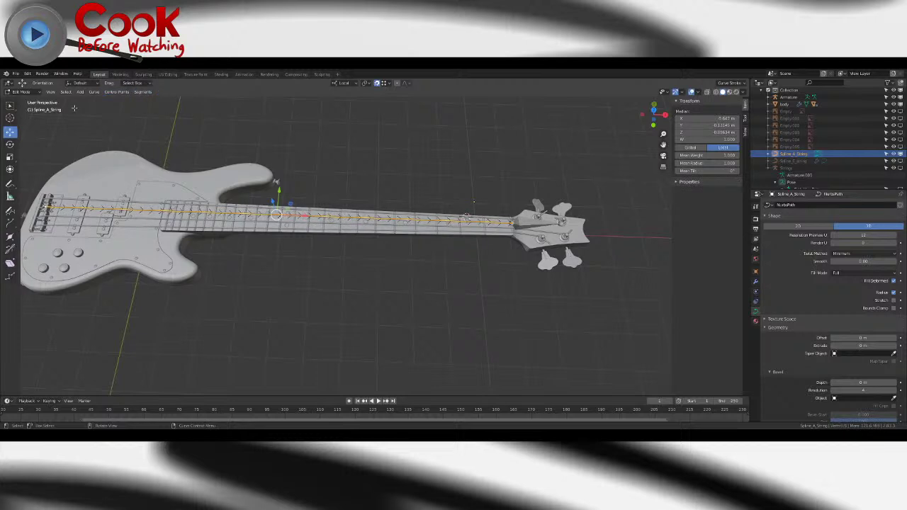
# - With the Select Box tool, select the last two points at the nut end and subdivide that segment once more
pyautogui.click(10, 105)
pyautogui.click(510, 222)
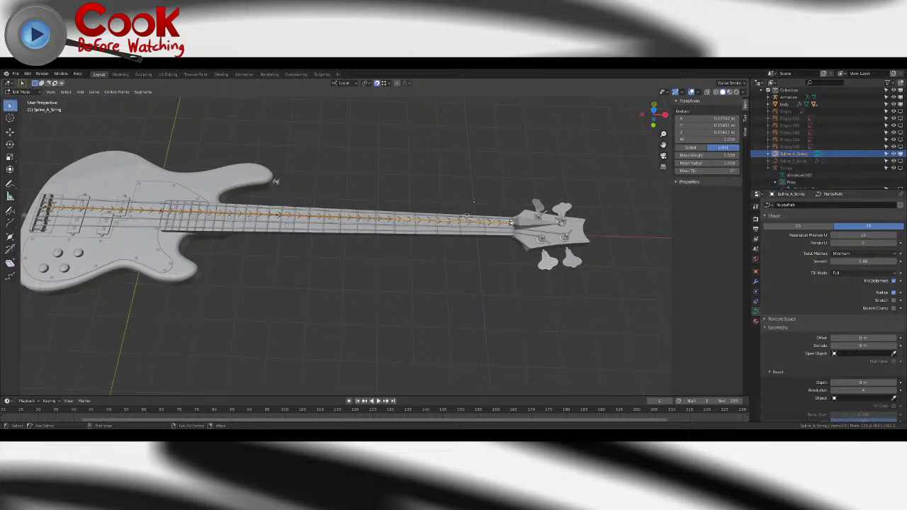
pyautogui.click(143, 92)
pyautogui.click(146, 101)
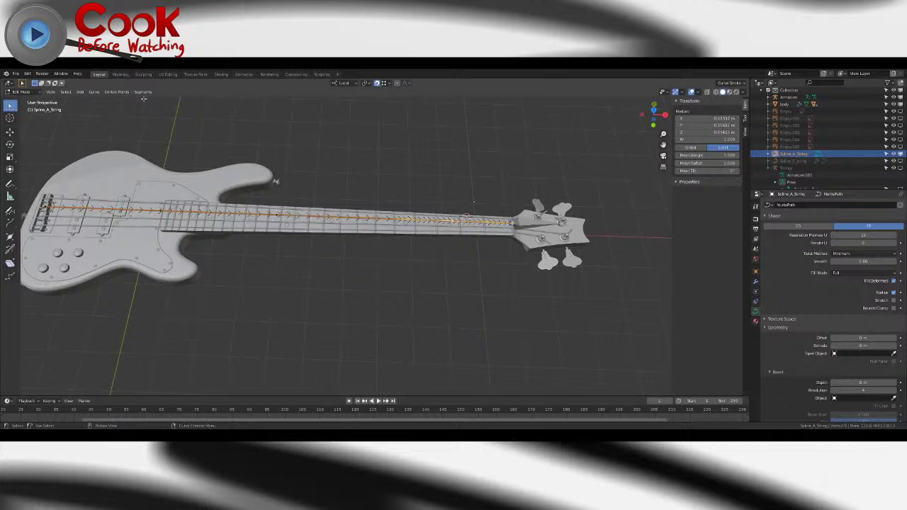
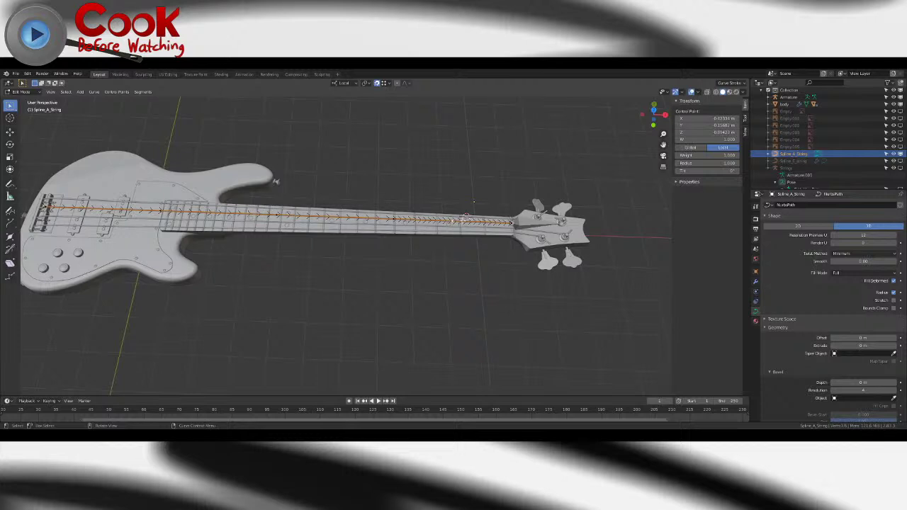
pyautogui.keyDown('shift'); pyautogui.moveTo(352, 132); pyautogui.dragTo(470, 143, button='middle'); pyautogui.keyUp('shift')
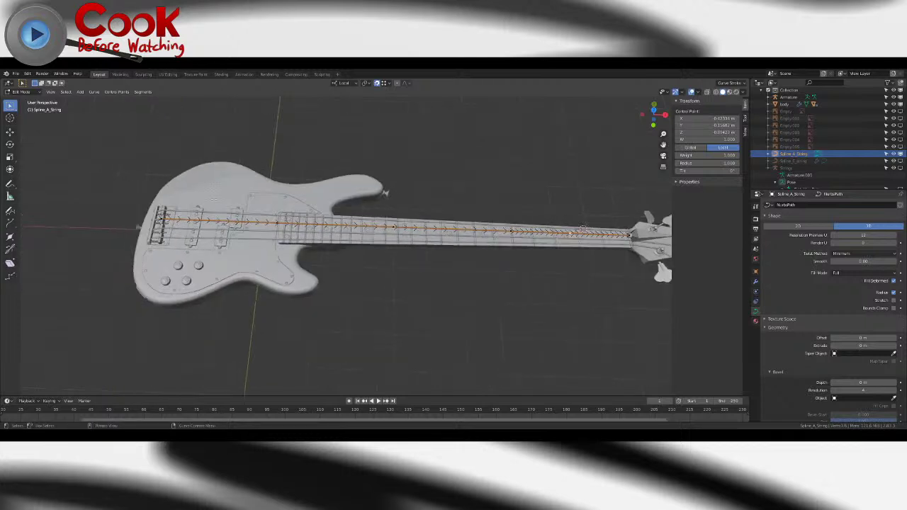
# - Select all the path's points and set the spline type to Poly
pyautogui.press('a')
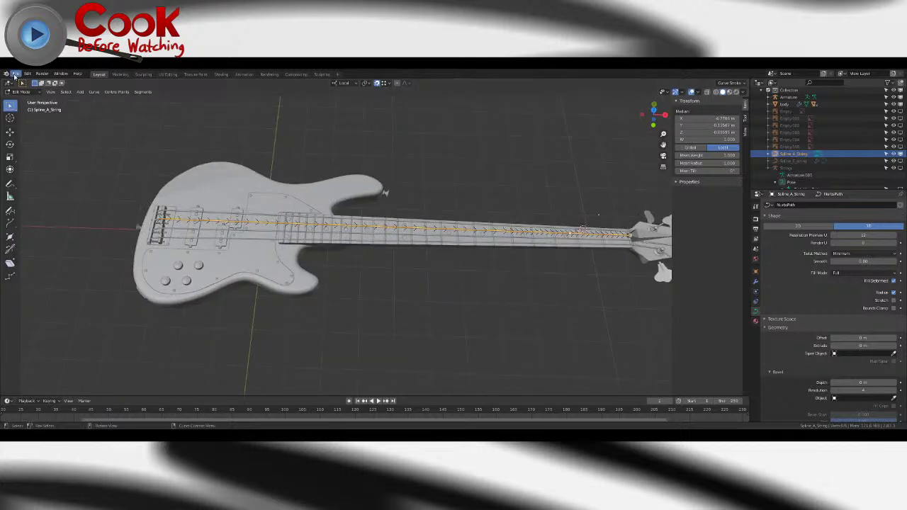
pyautogui.click(94, 92)
pyautogui.moveTo(112, 171)
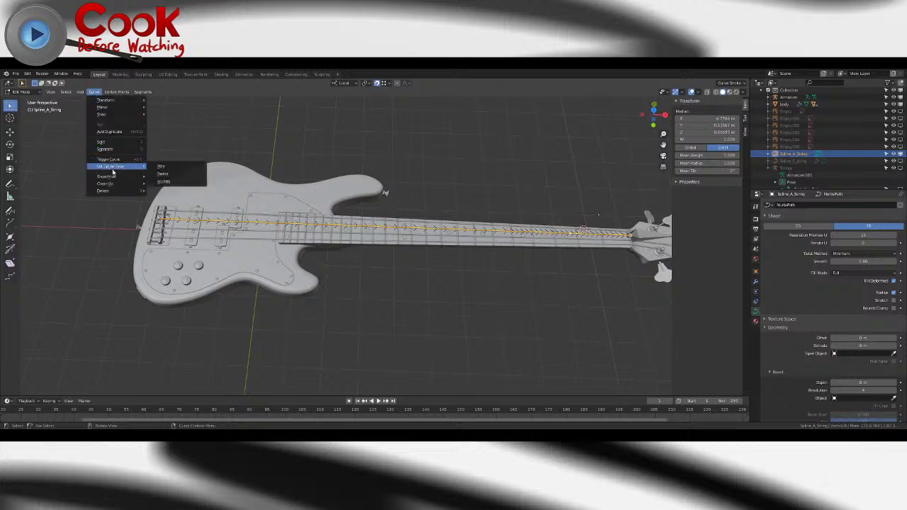
pyautogui.click(180, 167)
pyautogui.click(117, 92)
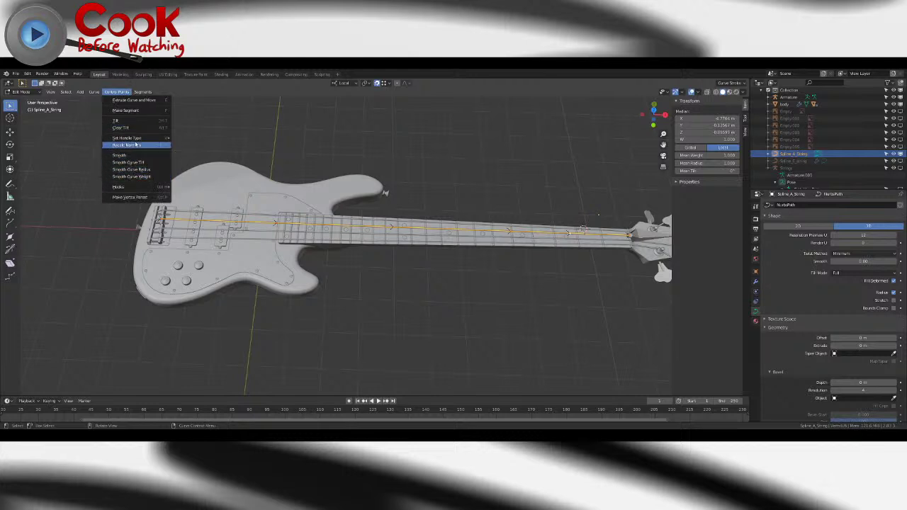
pyautogui.moveTo(140, 139)
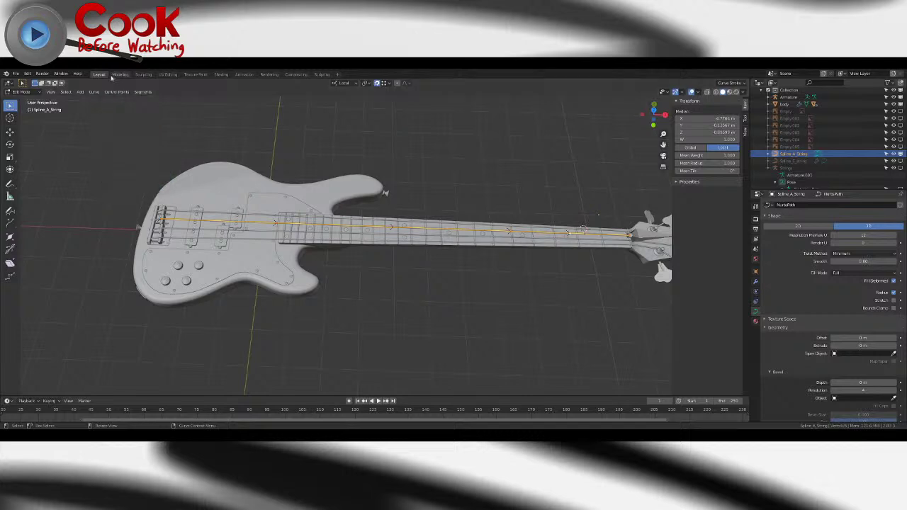
# - Set the spline type of the selected Spline_A_String points to Bezier
pyautogui.click(95, 92)
pyautogui.moveTo(119, 171)
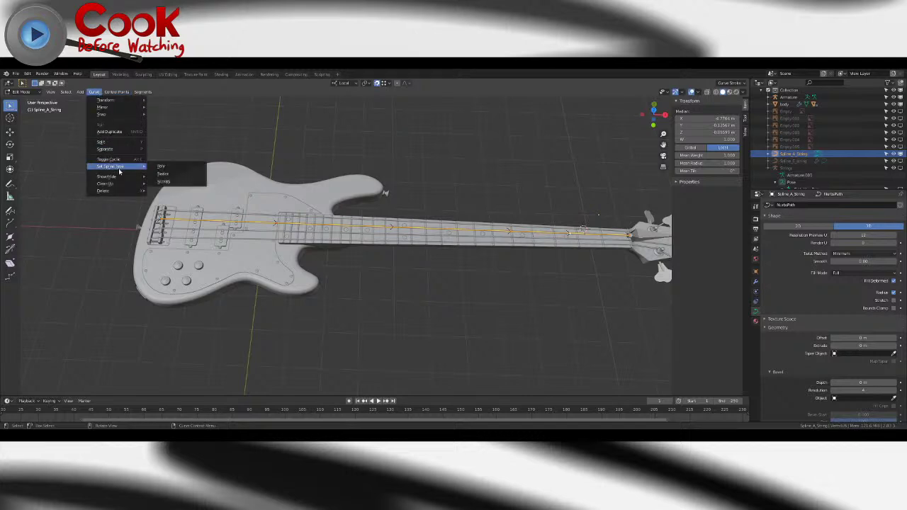
pyautogui.click(169, 176)
# - Activate the Move tool for the curve points and show the Strings armature in the viewport
pyautogui.moveTo(320, 216); pyautogui.dragTo(381, 205, button='middle')
pyautogui.scroll(3, 367, 210)
pyautogui.press('g')
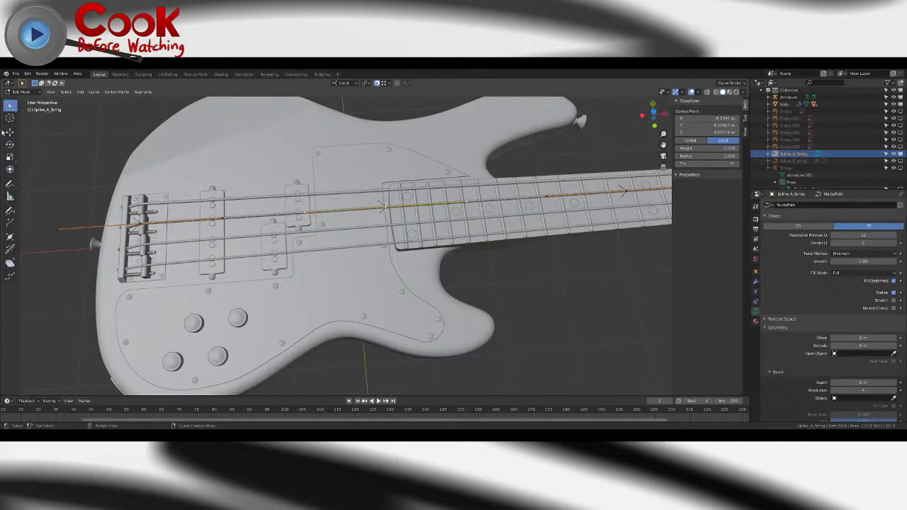
pyautogui.rightClick(386, 208)
pyautogui.click(10, 132)
pyautogui.moveTo(277, 231); pyautogui.dragTo(391, 214, button='middle')
pyautogui.scroll(4, 254, 203)
pyautogui.scroll(-4, 425, 195)
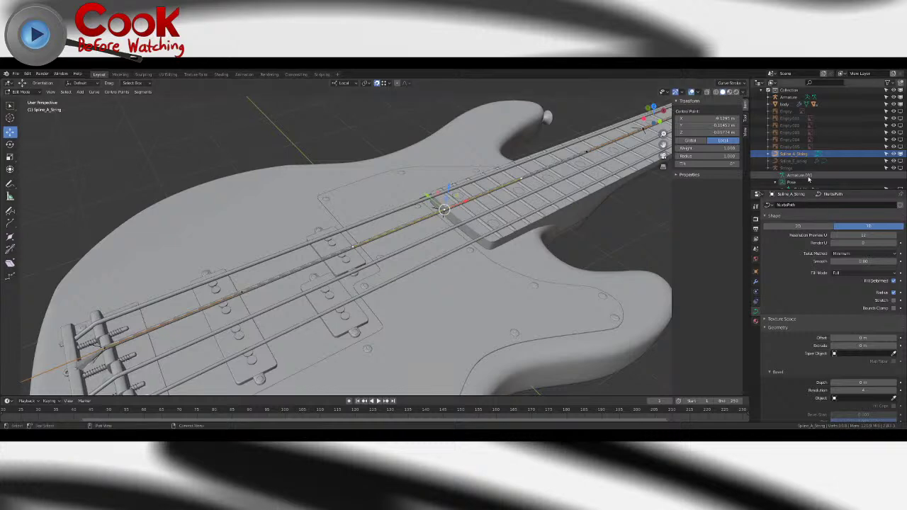
pyautogui.click(900, 168)
# - Slide the curve point at the start of the fretboard toward the bridge and place it on the bone chain
pyautogui.moveTo(506, 210); pyautogui.dragTo(467, 213, button='middle')
pyautogui.moveTo(461, 213); pyautogui.dragTo(300, 249)
pyautogui.keyDown('shift'); pyautogui.moveTo(263, 253); pyautogui.dragTo(469, 221, button='middle'); pyautogui.keyUp('shift')
pyautogui.press('g')
pyautogui.click(371, 244)
pyautogui.scroll(2, 482, 216)
pyautogui.keyDown('shift'); pyautogui.moveTo(515, 202); pyautogui.dragTo(230, 232, button='middle'); pyautogui.keyUp('shift')
pyautogui.press('g')
pyautogui.click(461, 209)
# - Slide a neck point of the curve along the A string toward the bones just before the nut
pyautogui.scroll(-12, 461, 209)
pyautogui.scroll(-4, 399, 230)
pyautogui.keyDown('shift'); pyautogui.moveTo(567, 252); pyautogui.dragTo(332, 257, button='middle'); pyautogui.keyUp('shift')
pyautogui.scroll(2, 332, 258)
pyautogui.scroll(6, 332, 258)
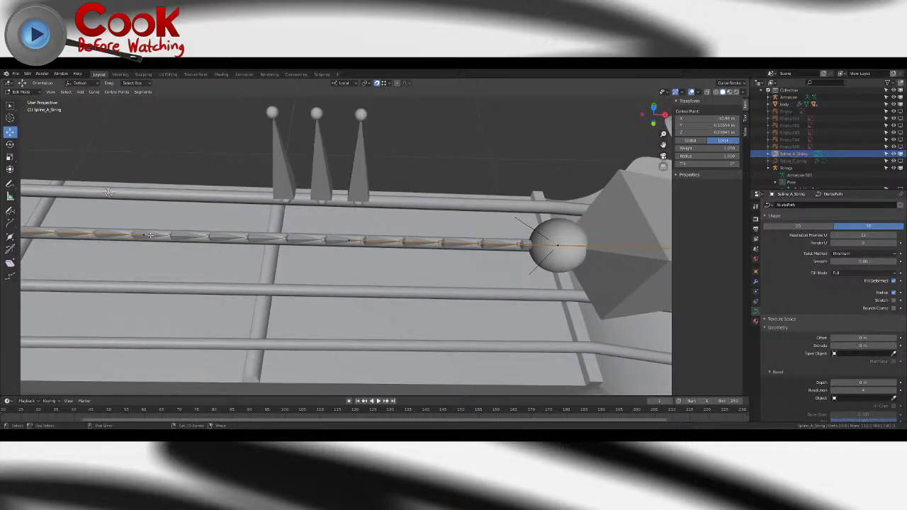
pyautogui.keyDown('shift'); pyautogui.moveTo(150, 235); pyautogui.dragTo(275, 237, button='middle'); pyautogui.keyUp('shift')
pyautogui.moveTo(102, 230); pyautogui.dragTo(290, 230)
pyautogui.moveTo(506, 239); pyautogui.dragTo(536, 241)
pyautogui.keyDown('shift'); pyautogui.moveTo(535, 241); pyautogui.dragTo(418, 247, button='middle'); pyautogui.keyUp('shift')
pyautogui.scroll(3, 449, 247)
pyautogui.keyDown('shift'); pyautogui.moveTo(487, 241); pyautogui.dragTo(427, 231, button='middle'); pyautogui.keyUp('shift')
pyautogui.scroll(3, 427, 231)
pyautogui.scroll(8, 427, 231)
pyautogui.keyDown('shift'); pyautogui.moveTo(434, 226); pyautogui.dragTo(363, 252, button='middle'); pyautogui.keyUp('shift')
pyautogui.scroll(-2, 397, 244)
pyautogui.moveTo(469, 237); pyautogui.dragTo(477, 251, button='middle')
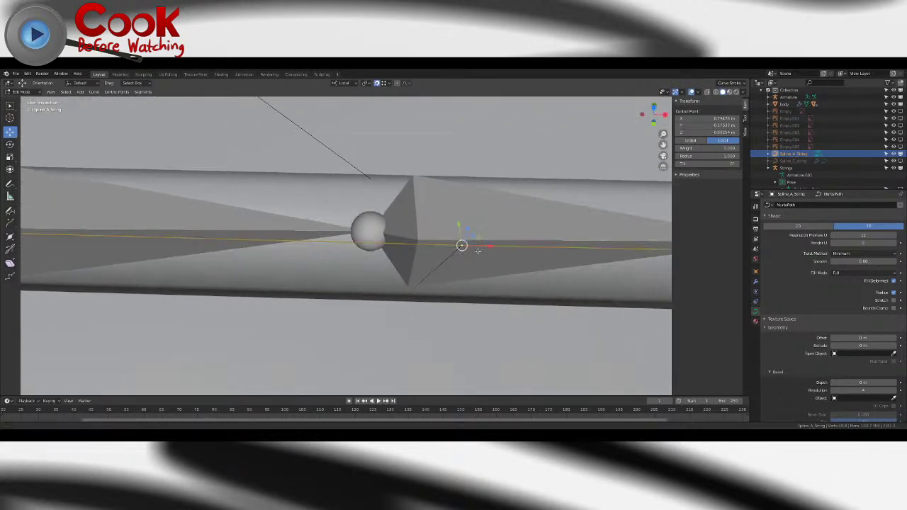
# - Centre the moved point on the nearby bone joint inside the string, correcting it from several view angles
pyautogui.press('g')
pyautogui.click(363, 177)
pyautogui.moveTo(364, 173); pyautogui.dragTo(391, 281, button='middle')
pyautogui.press('g')
pyautogui.click(347, 258)
pyautogui.scroll(1, 385, 225)
pyautogui.scroll(1, 385, 225)
pyautogui.scroll(-2, 386, 227)
pyautogui.moveTo(386, 220); pyautogui.dragTo(343, 225, button='middle')
pyautogui.press('g')
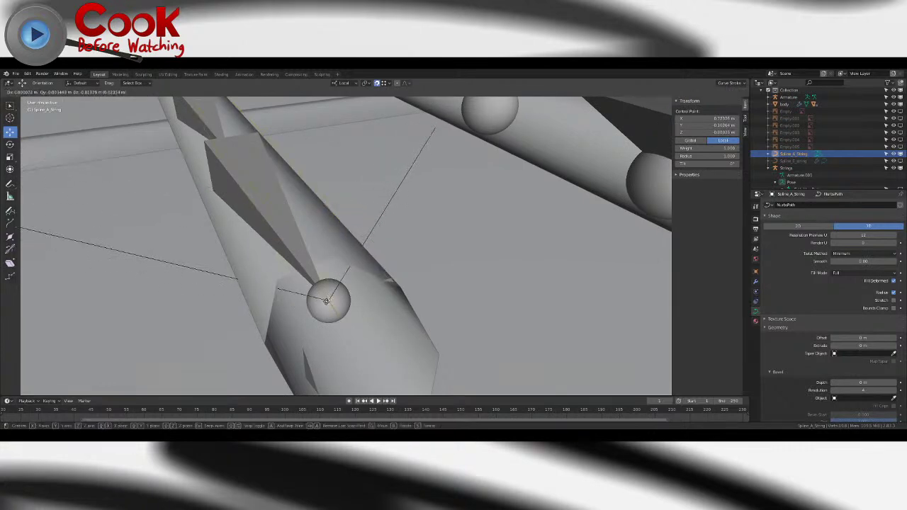
pyautogui.click(328, 300)
# - Move the next neck point beside the upright control bones and centre it on its bone joint
pyautogui.scroll(-6, 328, 301)
pyautogui.moveTo(328, 300); pyautogui.dragTo(368, 279, button='middle')
pyautogui.scroll(-8, 289, 258)
pyautogui.scroll(-5, 372, 244)
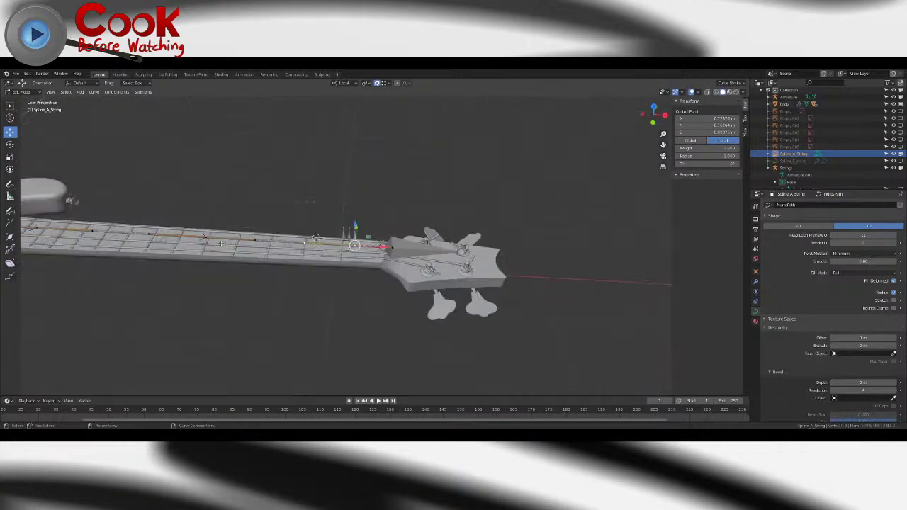
pyautogui.press('g')
pyautogui.click(346, 246)
pyautogui.scroll(10, 347, 247)
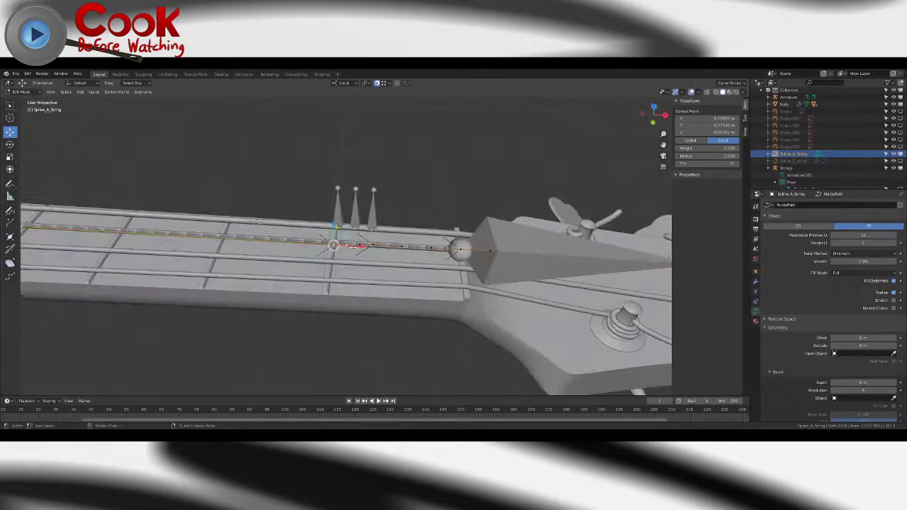
pyautogui.moveTo(406, 278); pyautogui.dragTo(357, 241, button='middle')
pyautogui.keyDown('shift'); pyautogui.moveTo(368, 279); pyautogui.dragTo(328, 235, button='middle'); pyautogui.keyUp('shift')
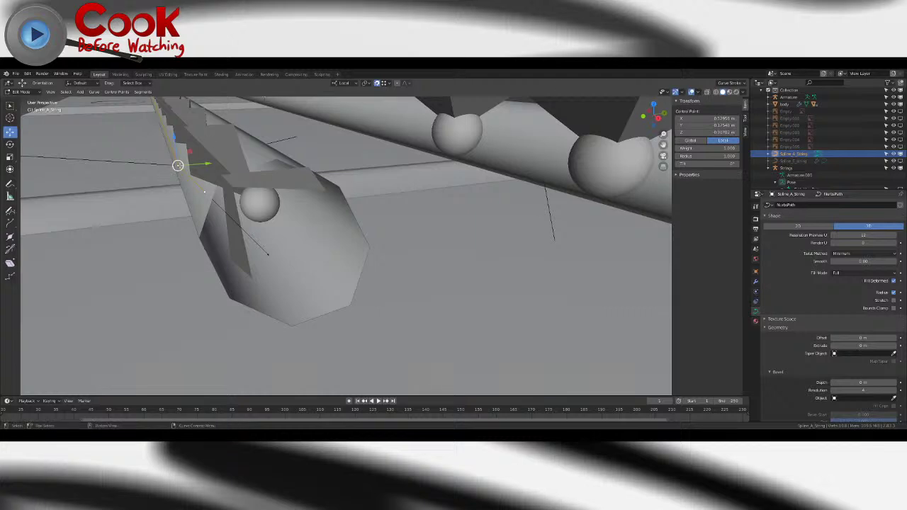
pyautogui.press('g')
pyautogui.click(258, 200)
pyautogui.moveTo(260, 201); pyautogui.dragTo(526, 265, button='middle')
# - Slide the following neck point along the string to the nut end and align it with the next bone joint
pyautogui.scroll(-8, 411, 259)
pyautogui.scroll(-5, 453, 260)
pyautogui.keyDown('shift'); pyautogui.moveTo(171, 192); pyautogui.dragTo(201, 197, button='middle'); pyautogui.keyUp('shift')
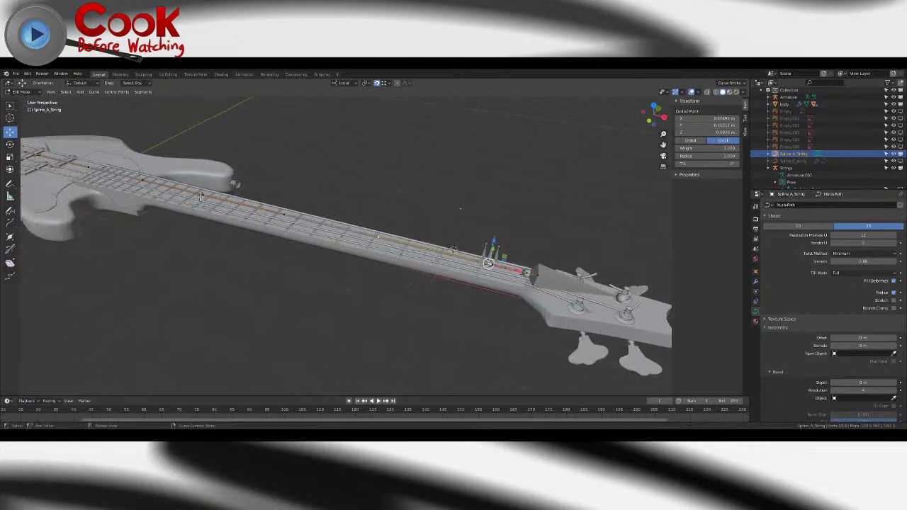
pyautogui.moveTo(203, 194); pyautogui.dragTo(381, 236)
pyautogui.moveTo(474, 259); pyautogui.dragTo(476, 260)
pyautogui.keyDown('shift'); pyautogui.moveTo(476, 260); pyautogui.dragTo(397, 280, button='middle'); pyautogui.keyUp('shift')
pyautogui.scroll(3, 398, 261)
pyautogui.keyDown('shift'); pyautogui.moveTo(453, 304); pyautogui.dragTo(361, 252, button='middle'); pyautogui.keyUp('shift')
pyautogui.scroll(5, 361, 252)
pyautogui.scroll(8, 361, 251)
pyautogui.keyDown('ctrl'); pyautogui.moveTo(343, 235); pyautogui.dragTo(319, 225, button='middle'); pyautogui.keyUp('ctrl')
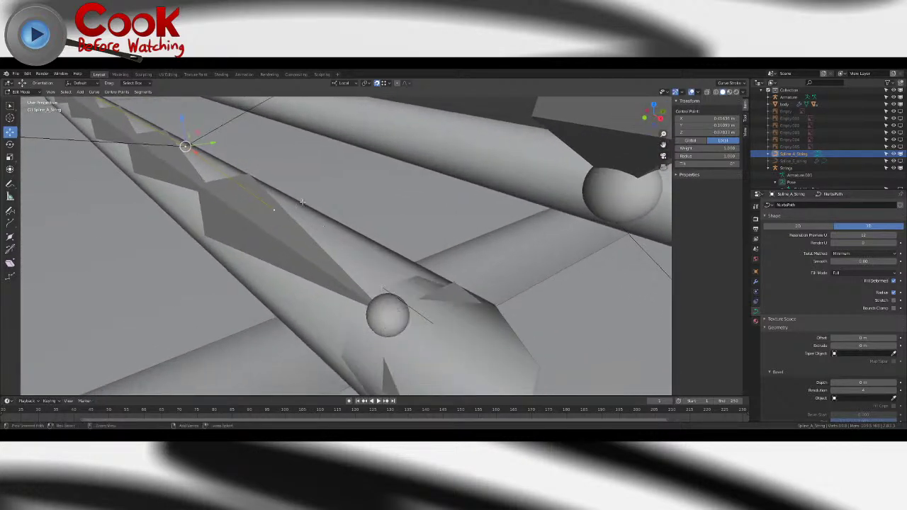
pyautogui.scroll(-15, 399, 301)
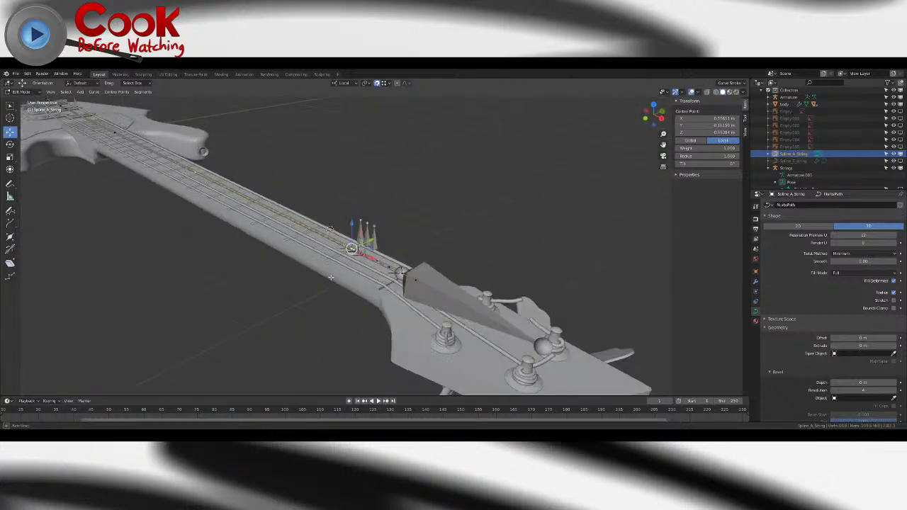
# - Select the curve's control near the bridge end of the A string and start moving it along the bone chain
pyautogui.scroll(7, 388, 263)
pyautogui.moveTo(399, 301); pyautogui.dragTo(408, 277, button='middle')
pyautogui.scroll(-8, 427, 251)
pyautogui.moveTo(321, 280); pyautogui.dragTo(290, 266, button='middle')
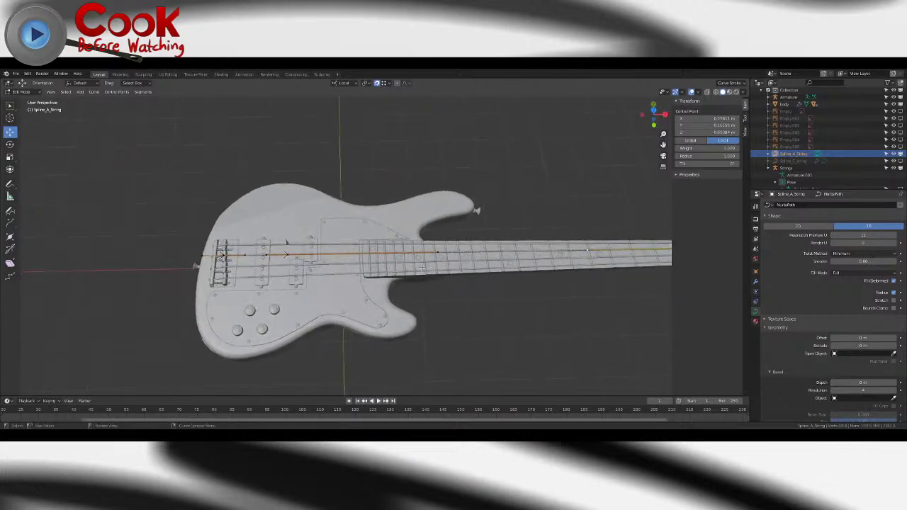
pyautogui.scroll(5, 257, 250)
pyautogui.scroll(6, 217, 238)
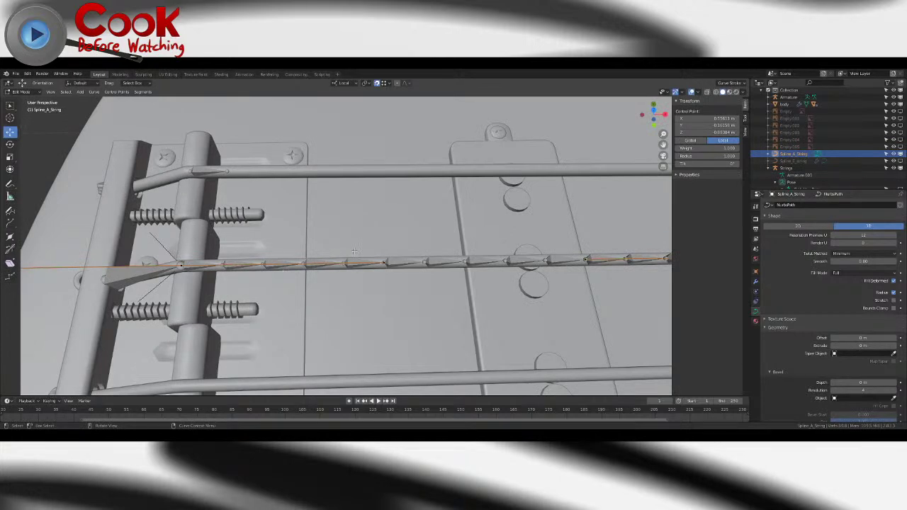
pyautogui.scroll(3, 390, 275)
pyautogui.moveTo(390, 274); pyautogui.dragTo(372, 234, button='middle')
pyautogui.scroll(2, 383, 212)
pyautogui.scroll(9, 374, 230)
pyautogui.scroll(-2, 381, 202)
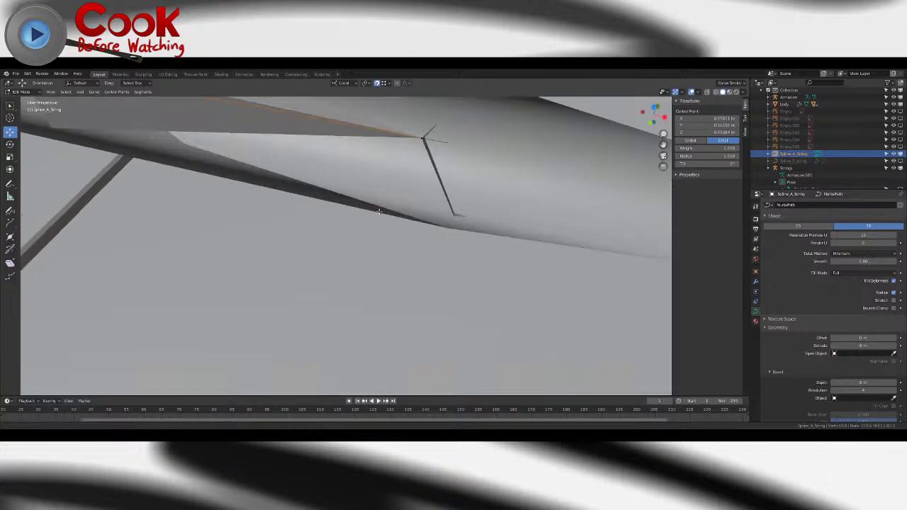
pyautogui.scroll(-1, 382, 201)
pyautogui.scroll(3, 382, 202)
pyautogui.scroll(-1, 382, 202)
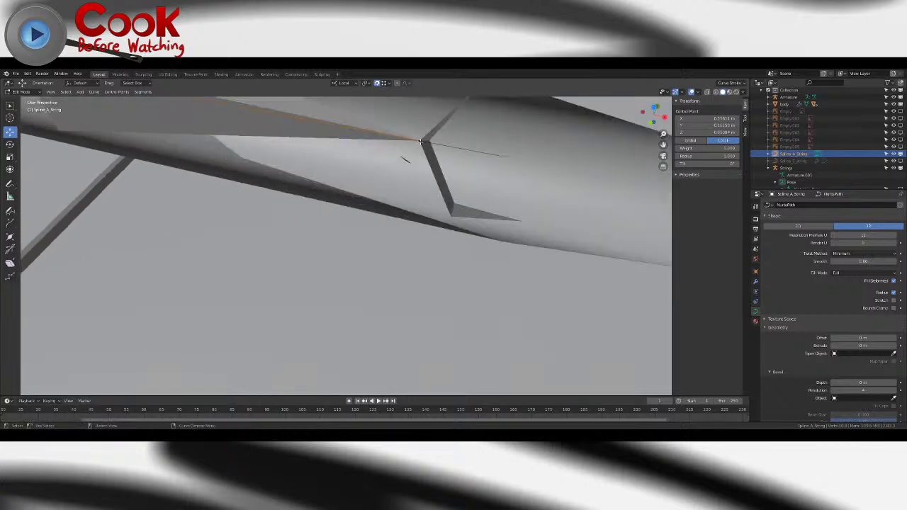
pyautogui.click(419, 141)
pyautogui.press('g')
# - Centre the selected Bezier handle on the bone joint above the pickup nearest the bridge
pyautogui.scroll(-5, 410, 172)
pyautogui.moveTo(169, 220); pyautogui.dragTo(552, 197, button='middle')
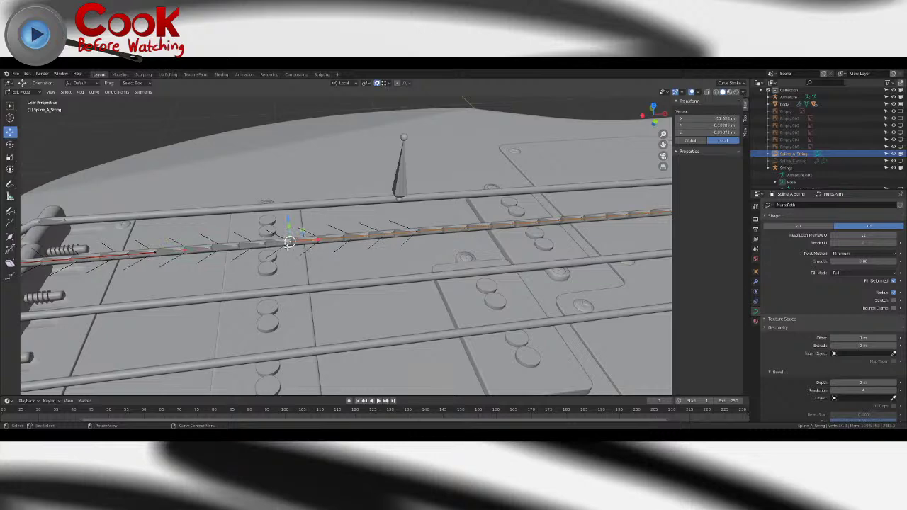
pyautogui.moveTo(323, 247); pyautogui.dragTo(342, 247, button='middle')
pyautogui.scroll(5, 329, 241)
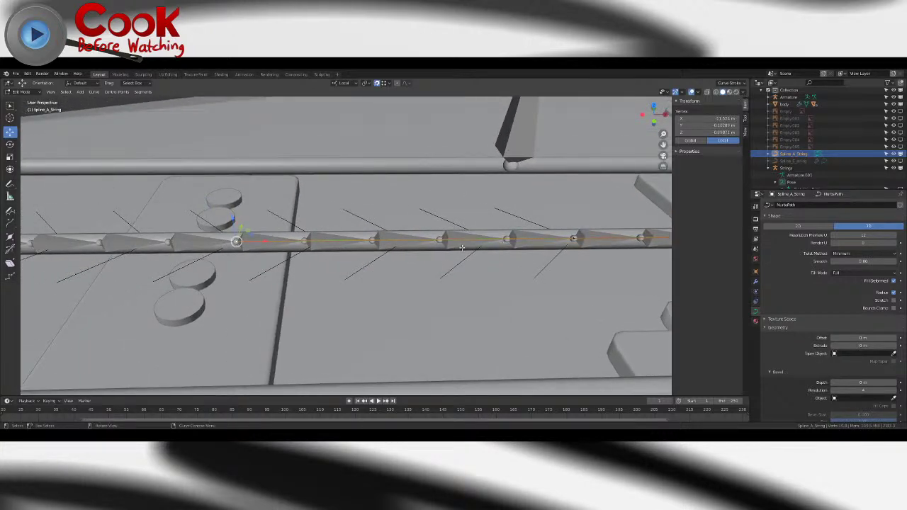
pyautogui.keyDown('shift'); pyautogui.moveTo(260, 237); pyautogui.dragTo(352, 259, button='middle'); pyautogui.keyUp('shift')
pyautogui.scroll(5, 334, 247)
pyautogui.scroll(1, 356, 259)
pyautogui.scroll(5, 357, 259)
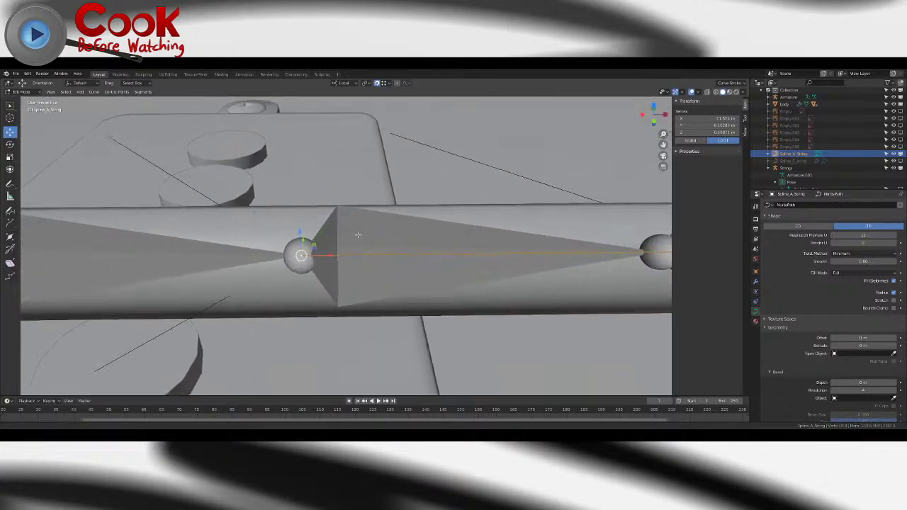
pyautogui.moveTo(292, 263); pyautogui.dragTo(292, 261)
# - Slide the next Bezier handle from the neck side back to the neck pickup and place it on a bone joint
pyautogui.scroll(-15, 293, 260)
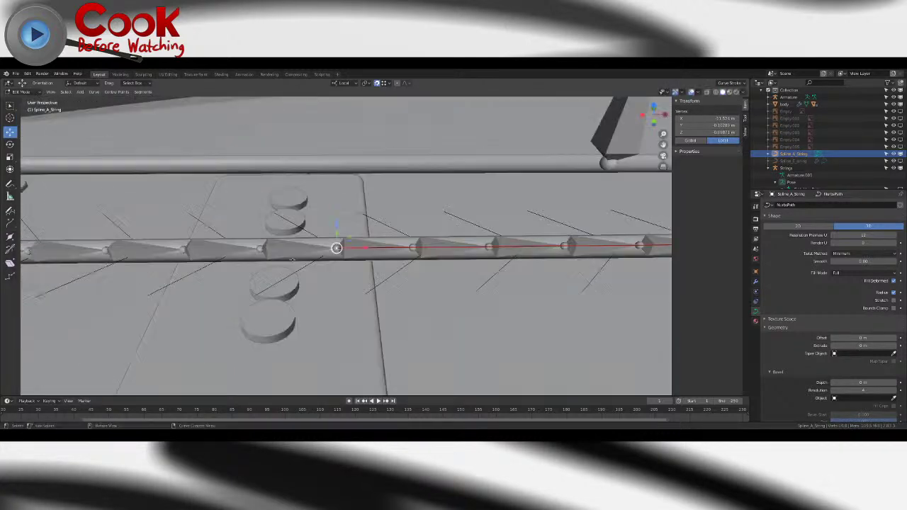
pyautogui.keyDown('shift'); pyautogui.moveTo(634, 233); pyautogui.dragTo(515, 240, button='middle'); pyautogui.keyUp('shift')
pyautogui.scroll(-4, 595, 254)
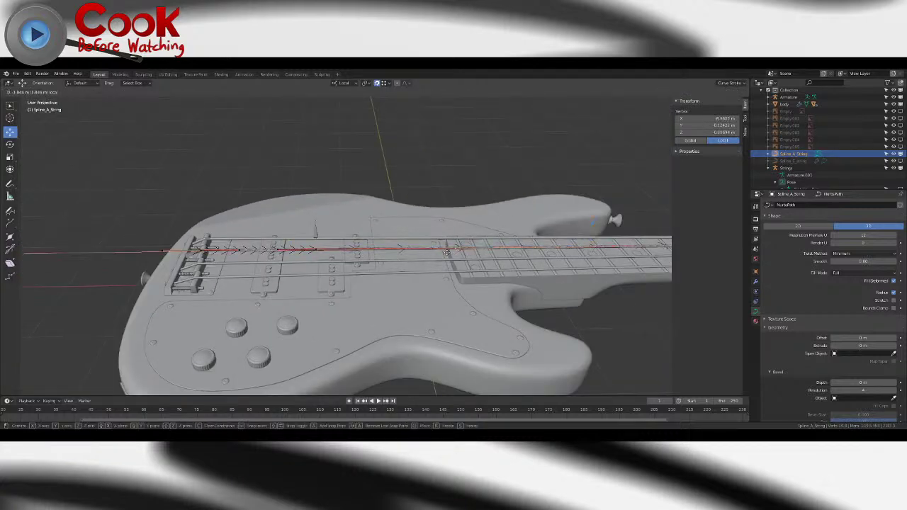
pyautogui.click(350, 253)
pyautogui.scroll(6, 354, 251)
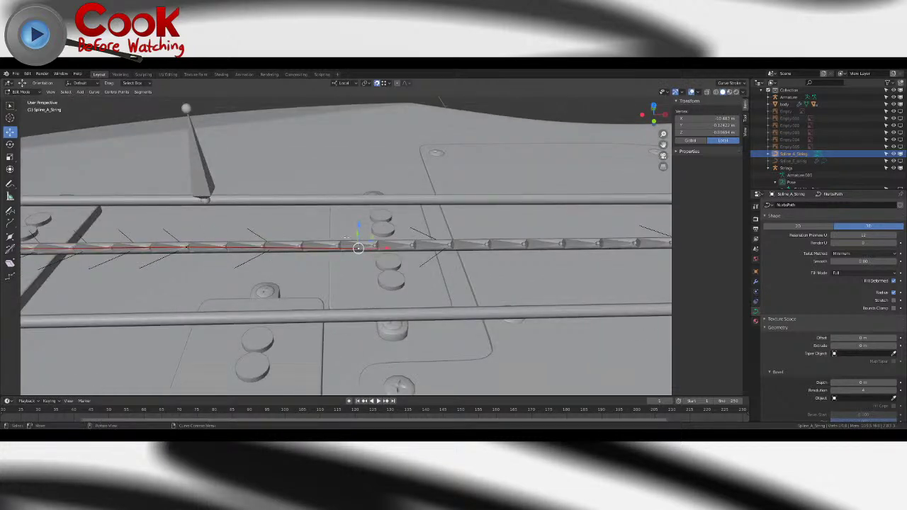
pyautogui.keyDown('shift'); pyautogui.moveTo(390, 258); pyautogui.dragTo(393, 312, button='middle'); pyautogui.keyUp('shift')
pyautogui.scroll(6, 326, 260)
pyautogui.scroll(5, 364, 241)
pyautogui.press('g')
pyautogui.click(310, 329)
# - Shift the neck pickup handle about 0.11 m toward the bridge onto the centre of the adjacent bone joint
pyautogui.scroll(-10, 288, 288)
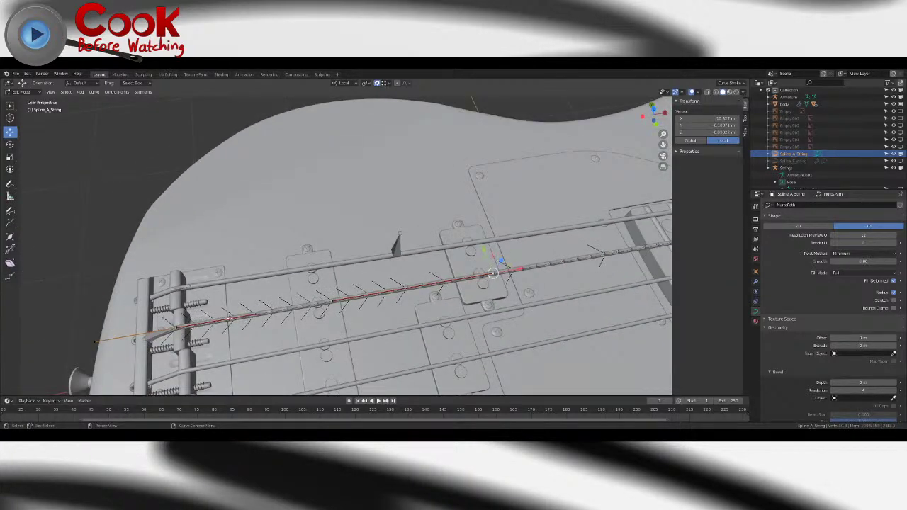
pyautogui.moveTo(367, 290); pyautogui.dragTo(346, 253, button='middle')
pyautogui.scroll(3, 348, 252)
pyautogui.keyDown('shift'); pyautogui.moveTo(464, 292); pyautogui.dragTo(348, 249, button='middle'); pyautogui.keyUp('shift')
pyautogui.scroll(3, 348, 250)
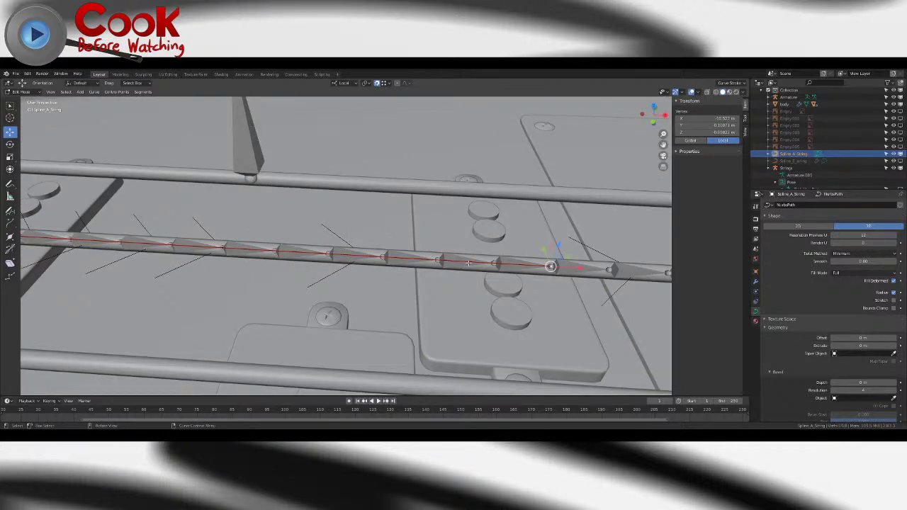
pyautogui.scroll(8, 464, 264)
pyautogui.moveTo(378, 225); pyautogui.dragTo(484, 209, button='middle')
pyautogui.press('g')
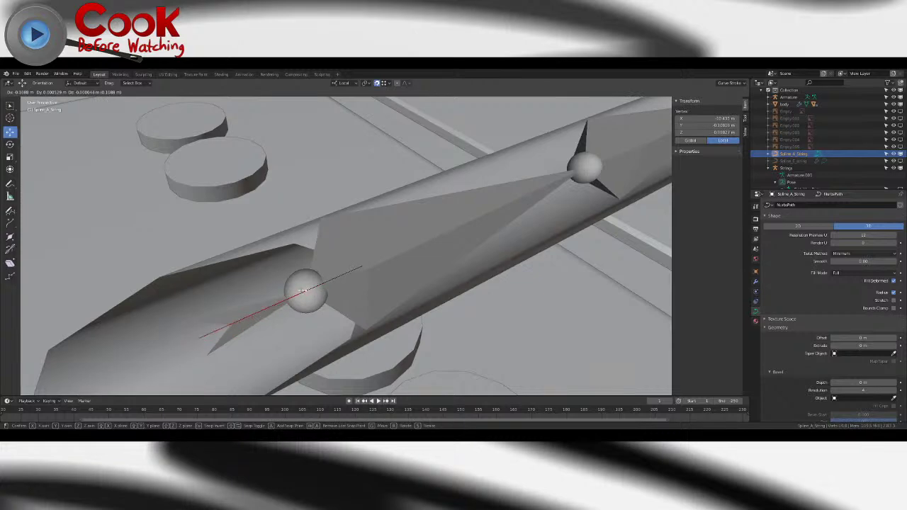
pyautogui.click(301, 290)
pyautogui.scroll(-9, 301, 289)
# - Slide the Bezier handle on the neck along the A string toward the upright control bones near the nut
pyautogui.moveTo(301, 290); pyautogui.dragTo(436, 248, button='middle')
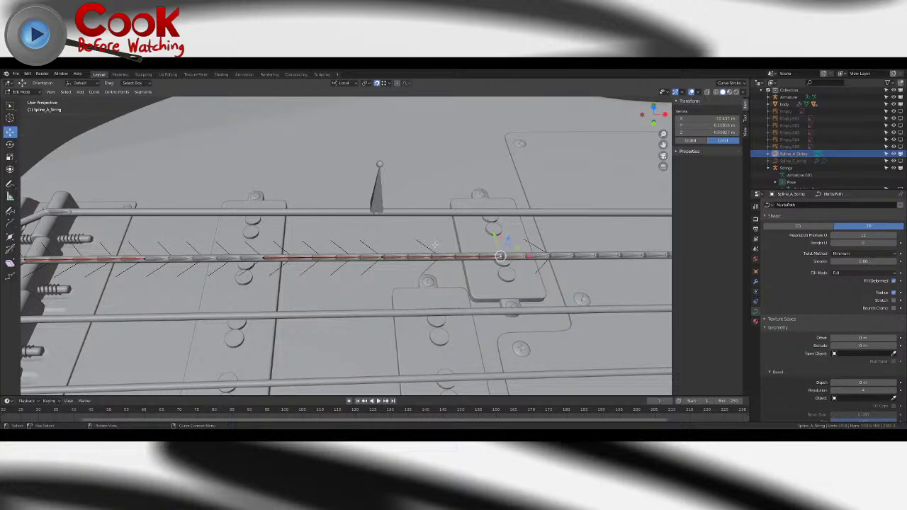
pyautogui.scroll(-4, 438, 256)
pyautogui.moveTo(327, 246)
pyautogui.mouseDown(button='middle')
pyautogui.moveTo(368, 243)
pyautogui.moveTo(349, 218)
pyautogui.moveTo(319, 237)
pyautogui.moveTo(319, 250)
pyautogui.mouseUp(button='middle')
pyautogui.keyDown('shift'); pyautogui.moveTo(517, 266); pyautogui.dragTo(281, 251, button='middle'); pyautogui.keyUp('shift')
pyautogui.keyDown('shift'); pyautogui.moveTo(538, 283); pyautogui.dragTo(128, 250, button='middle'); pyautogui.keyUp('shift')
pyautogui.keyDown('shift'); pyautogui.moveTo(508, 279); pyautogui.dragTo(303, 268, button='middle'); pyautogui.keyUp('shift')
pyautogui.scroll(-5, 309, 266)
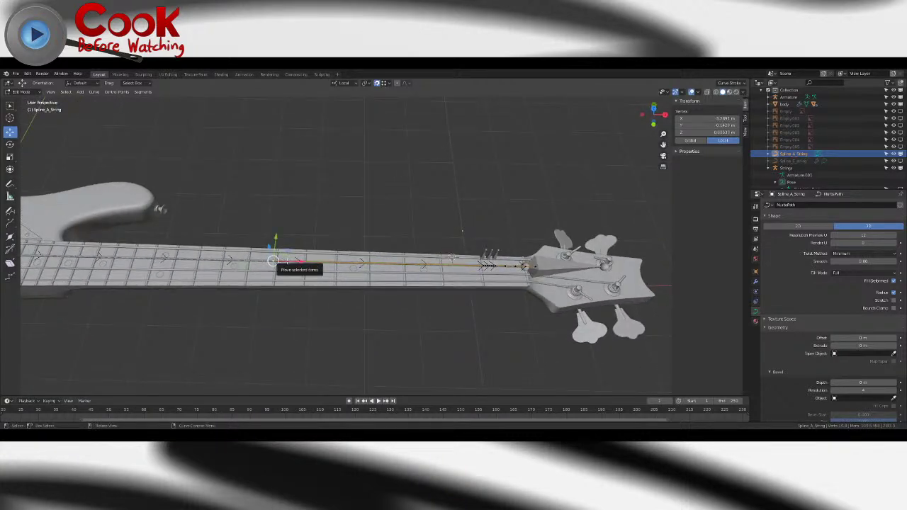
pyautogui.scroll(6, 498, 278)
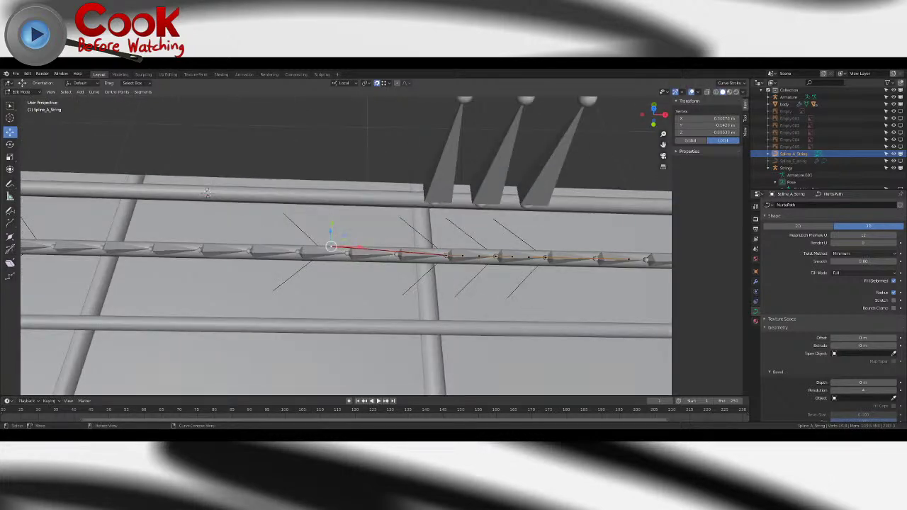
# - Move that handle back along the string and centre it on a bone joint short of the control bones
pyautogui.moveTo(206, 192); pyautogui.dragTo(320, 175, button='middle')
pyautogui.scroll(6, 448, 263)
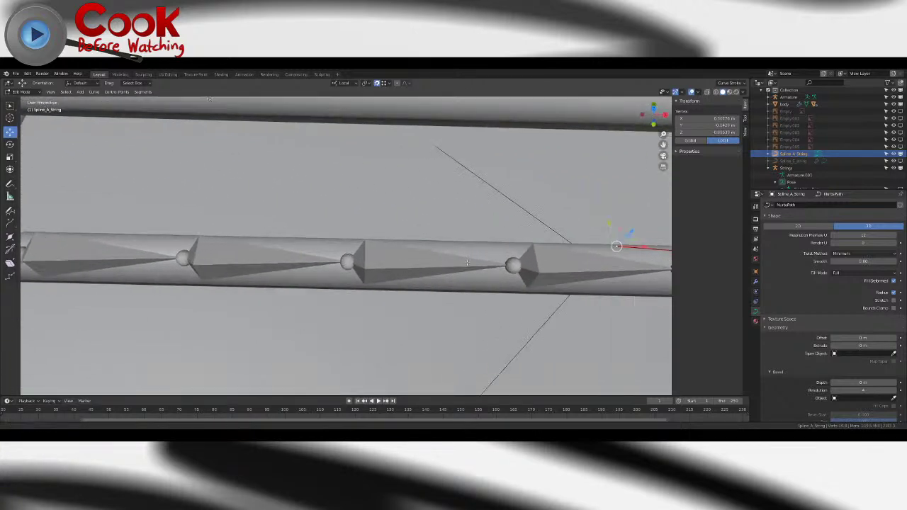
pyautogui.moveTo(448, 263); pyautogui.dragTo(532, 207, button='middle')
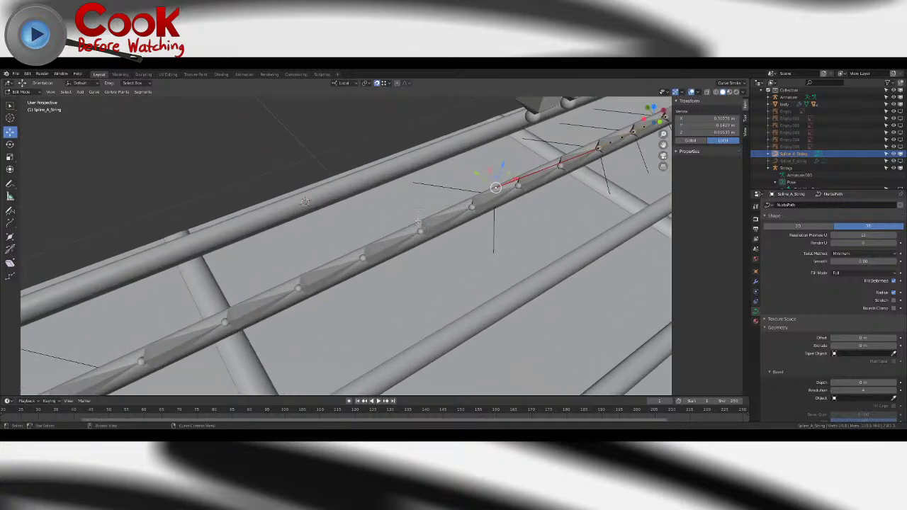
pyautogui.press('g')
pyautogui.click(386, 242)
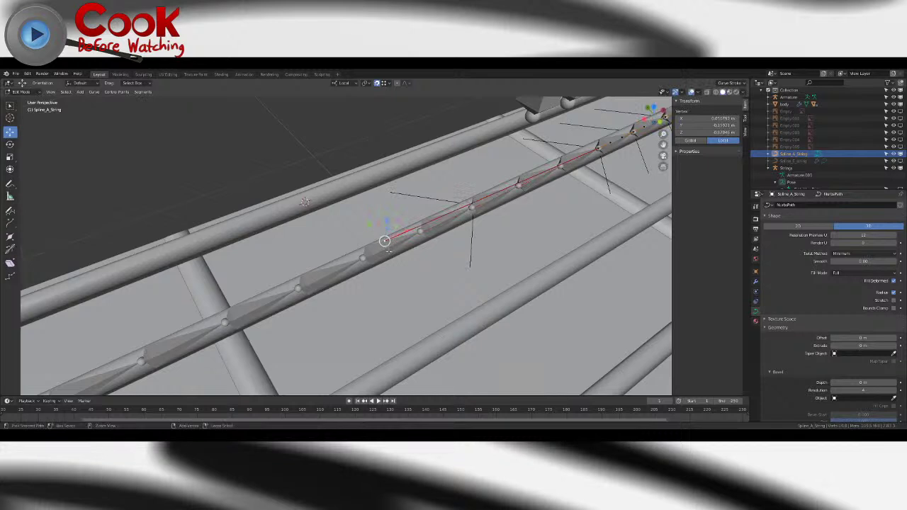
pyautogui.scroll(8, 389, 247)
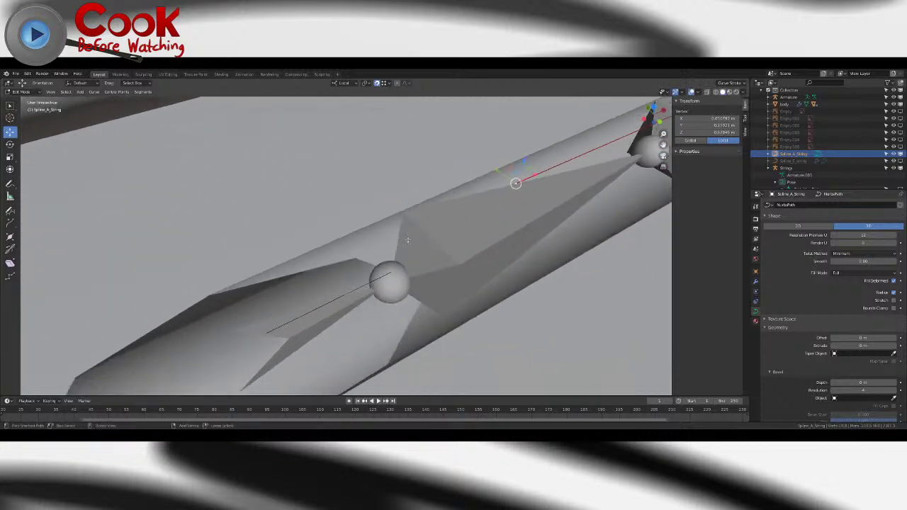
pyautogui.moveTo(525, 179); pyautogui.dragTo(403, 278)
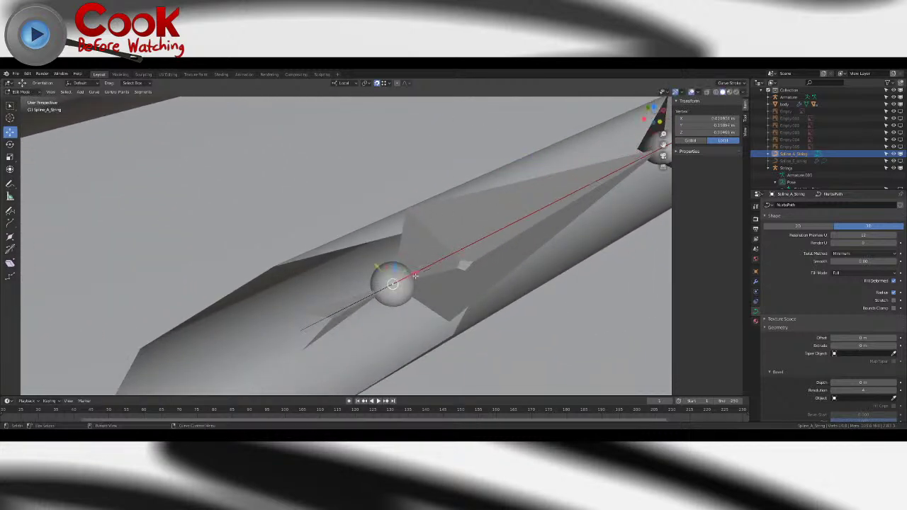
pyautogui.scroll(-10, 424, 272)
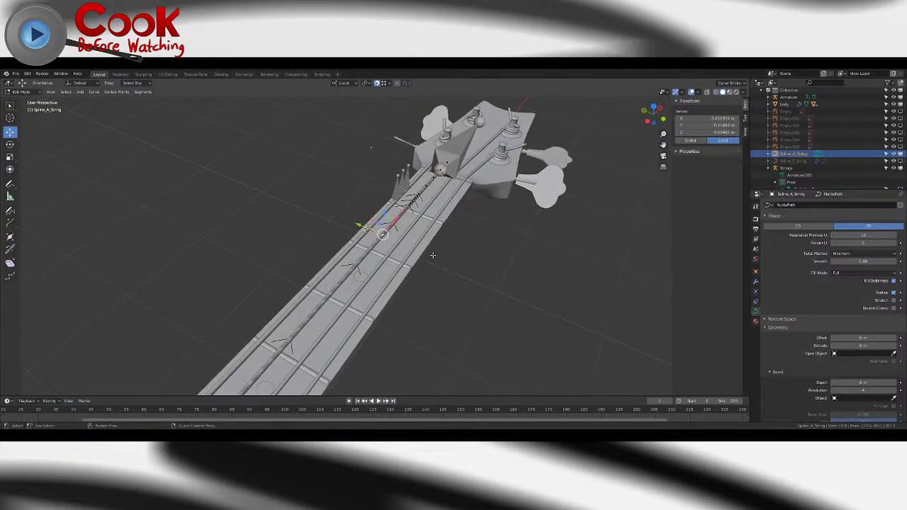
pyautogui.moveTo(433, 255); pyautogui.dragTo(298, 249, button='middle')
pyautogui.scroll(5, 299, 249)
pyautogui.scroll(-3, 299, 249)
pyautogui.moveTo(487, 296); pyautogui.dragTo(486, 276, button='middle')
pyautogui.scroll(-5, 415, 297)
pyautogui.keyDown('shift'); pyautogui.moveTo(417, 273); pyautogui.dragTo(326, 282, button='middle'); pyautogui.keyUp('shift')
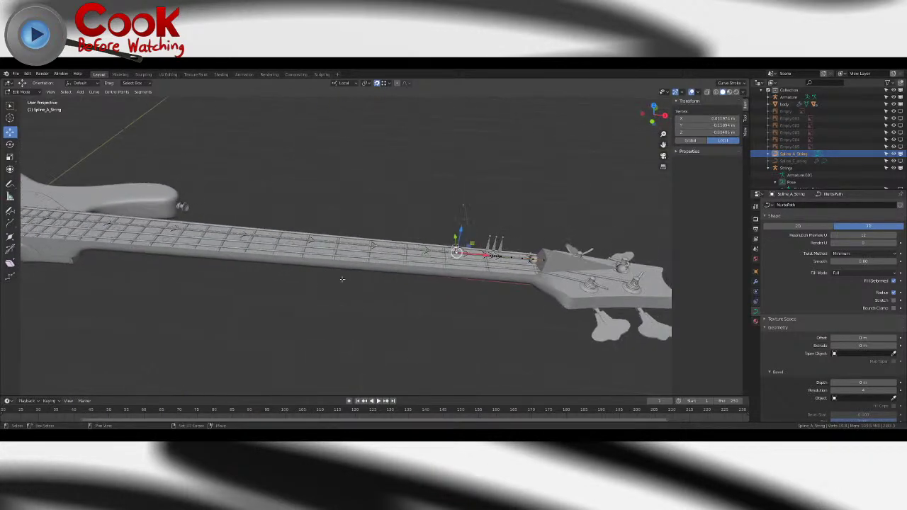
# - Examine how the A string spline's points and handles line up with the bone joints from the nut to the bridge
pyautogui.scroll(4, 527, 278)
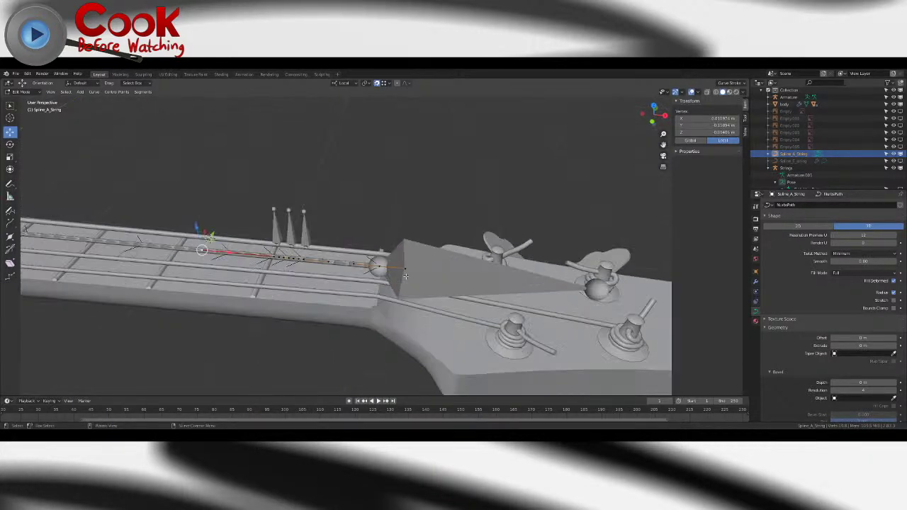
pyautogui.scroll(-6, 423, 294)
pyautogui.keyDown('shift'); pyautogui.moveTo(422, 294); pyautogui.dragTo(499, 295, button='middle'); pyautogui.keyUp('shift')
pyautogui.scroll(3, 500, 296)
pyautogui.scroll(-4, 248, 259)
pyautogui.keyDown('shift'); pyautogui.moveTo(248, 259); pyautogui.dragTo(376, 260, button='middle'); pyautogui.keyUp('shift')
pyautogui.moveTo(290, 243); pyautogui.dragTo(379, 259, button='middle')
pyautogui.scroll(4, 379, 260)
pyautogui.keyDown('shift'); pyautogui.moveTo(354, 298); pyautogui.dragTo(429, 233, button='middle'); pyautogui.keyUp('shift')
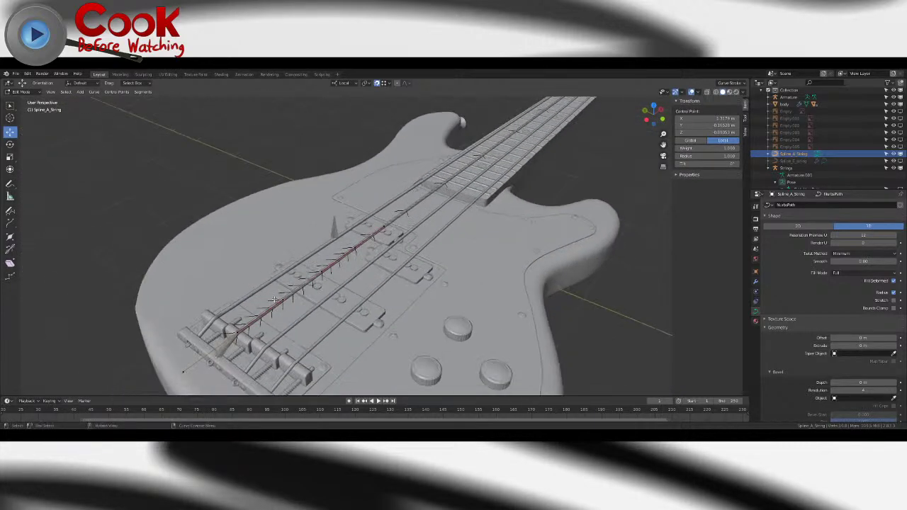
pyautogui.moveTo(429, 283); pyautogui.dragTo(403, 283, button='middle')
pyautogui.keyDown('shift'); pyautogui.moveTo(489, 305); pyautogui.dragTo(397, 305, button='middle'); pyautogui.keyUp('shift')
pyautogui.moveTo(404, 312)
pyautogui.mouseDown(button='middle')
pyautogui.moveTo(361, 296)
pyautogui.moveTo(404, 313)
pyautogui.mouseUp(button='middle')
pyautogui.keyDown('shift'); pyautogui.moveTo(495, 177); pyautogui.dragTo(368, 254, button='middle'); pyautogui.keyUp('shift')
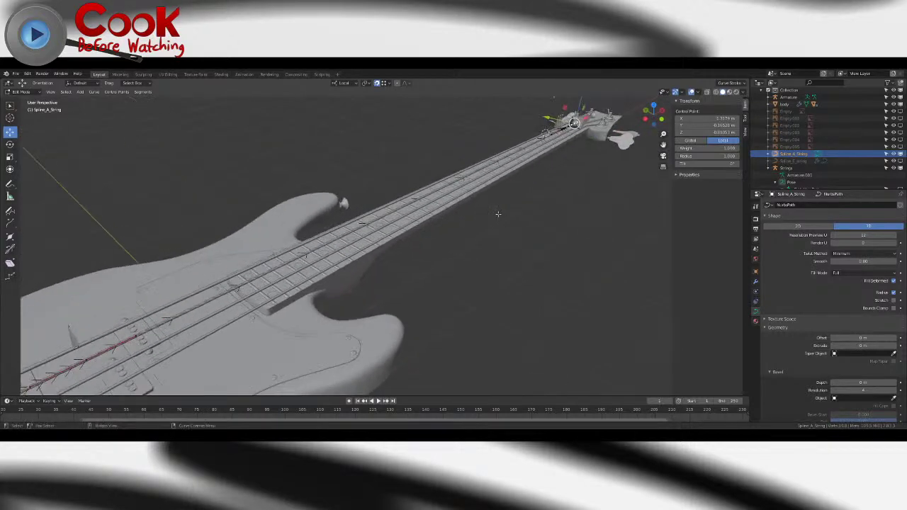
pyautogui.moveTo(496, 213); pyautogui.dragTo(453, 198, button='middle')
pyautogui.keyDown('shift'); pyautogui.moveTo(547, 222); pyautogui.dragTo(318, 251, button='middle'); pyautogui.keyUp('shift')
pyautogui.keyDown('shift'); pyautogui.moveTo(544, 253); pyautogui.dragTo(405, 273, button='middle'); pyautogui.keyUp('shift')
pyautogui.scroll(4, 404, 274)
pyautogui.scroll(-4, 405, 273)
pyautogui.keyDown('shift'); pyautogui.moveTo(159, 283); pyautogui.dragTo(421, 277, button='middle'); pyautogui.keyUp('shift')
pyautogui.moveTo(341, 282); pyautogui.dragTo(394, 280, button='middle')
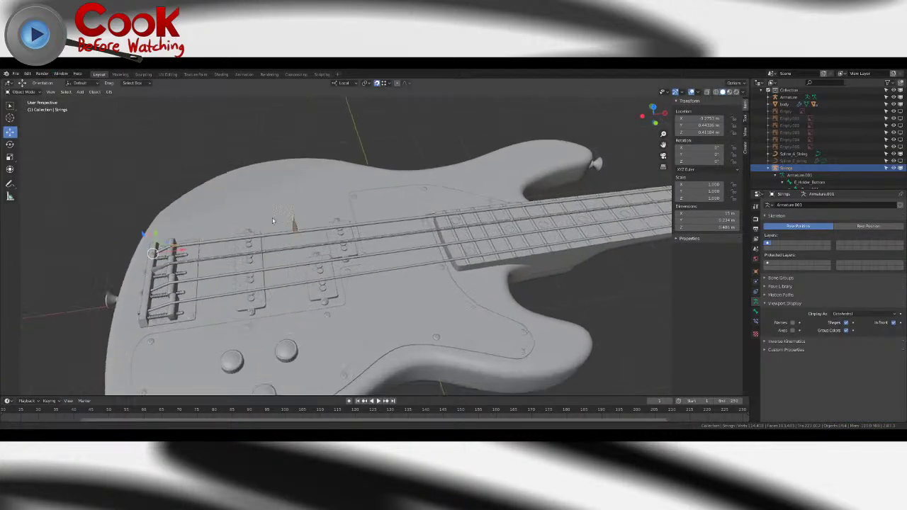
# - Switch from the Strings armature to the A string's Armature and open it in Edit Mode
pyautogui.scroll(3, 273, 221)
pyautogui.keyDown('shift'); pyautogui.moveTo(301, 235); pyautogui.dragTo(345, 255, button='middle'); pyautogui.keyUp('shift')
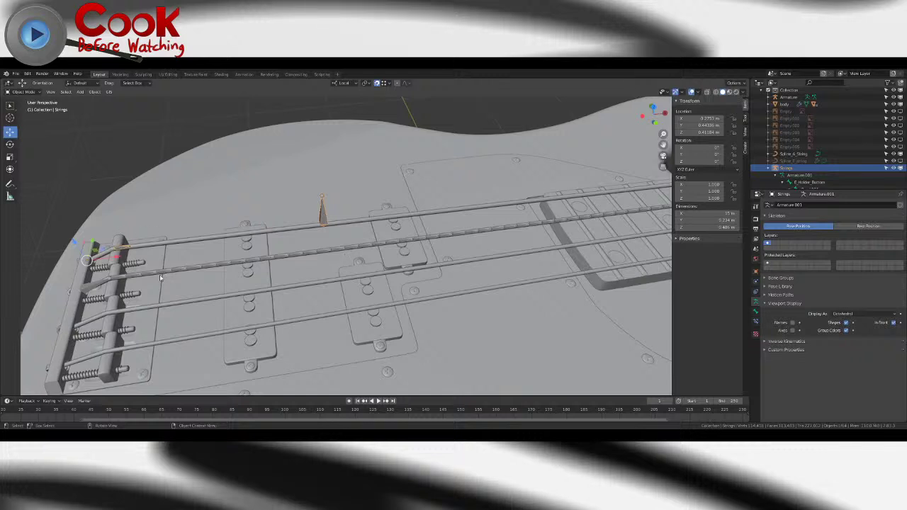
pyautogui.press('Tab')
pyautogui.click(97, 92)
pyautogui.moveTo(82, 93)
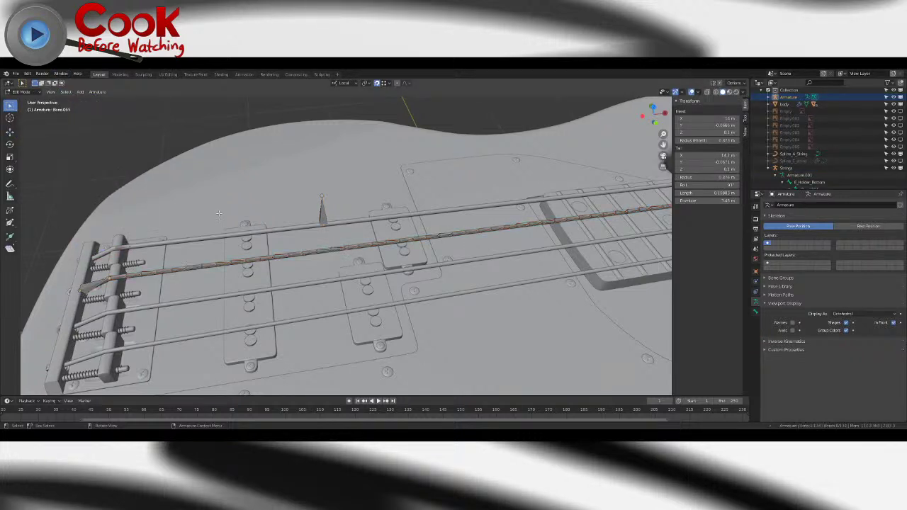
# - Add a bone at the 3D cursor near the nut and lower its tip to the height of the E string's upright control bones
pyautogui.scroll(-10, 219, 213)
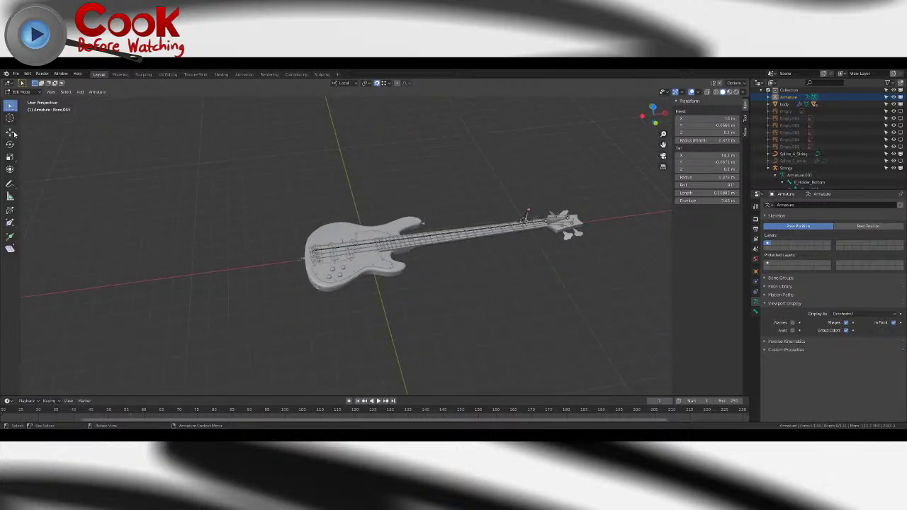
pyautogui.moveTo(498, 226); pyautogui.dragTo(467, 211, button='middle')
pyautogui.keyDown('shift'); pyautogui.moveTo(467, 211); pyautogui.dragTo(382, 257, button='middle'); pyautogui.keyUp('shift')
pyautogui.scroll(5, 418, 218)
pyautogui.scroll(5, 411, 241)
pyautogui.scroll(5, 381, 257)
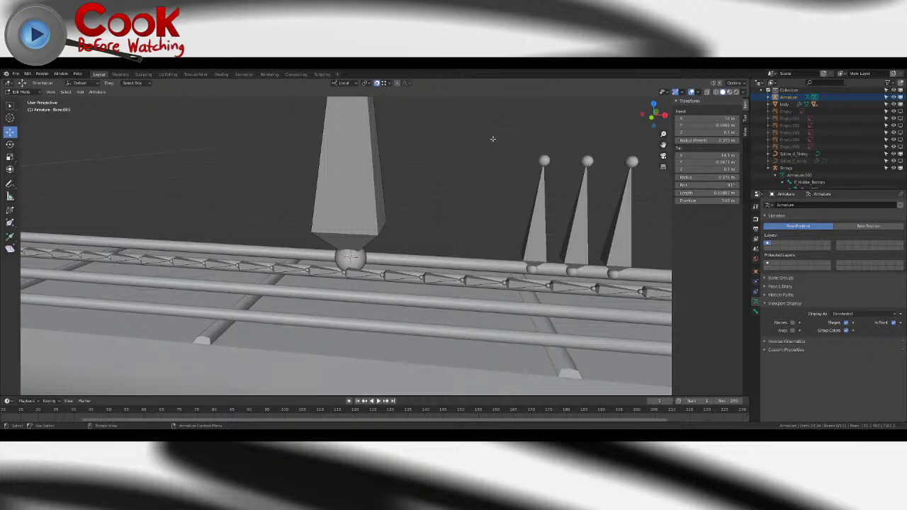
pyautogui.scroll(-8, 498, 136)
pyautogui.keyDown('shift'); pyautogui.moveTo(408, 132); pyautogui.dragTo(391, 152, button='middle'); pyautogui.keyUp('shift')
pyautogui.moveTo(331, 144); pyautogui.dragTo(361, 186)
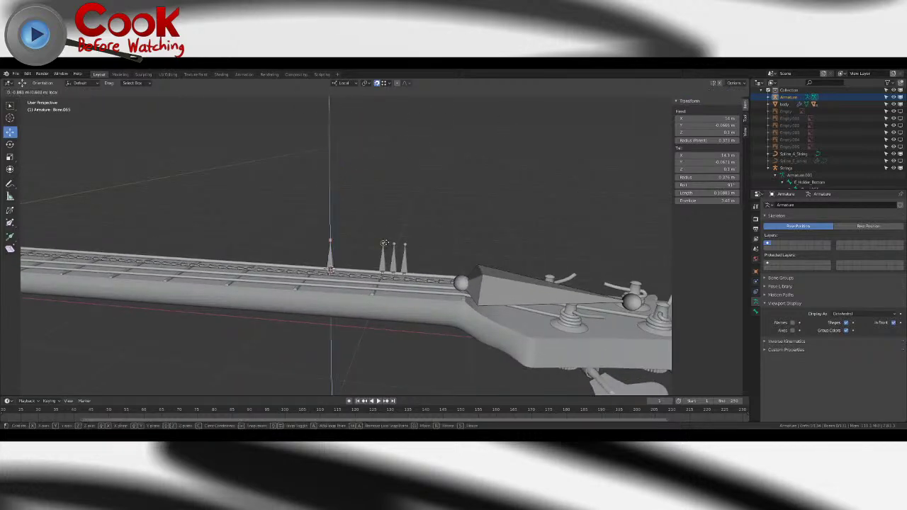
pyautogui.moveTo(385, 242); pyautogui.dragTo(384, 243)
# - Adjust the new bone's head vertically to the level of the E string
pyautogui.scroll(8, 331, 233)
pyautogui.moveTo(332, 233); pyautogui.dragTo(342, 245, button='middle')
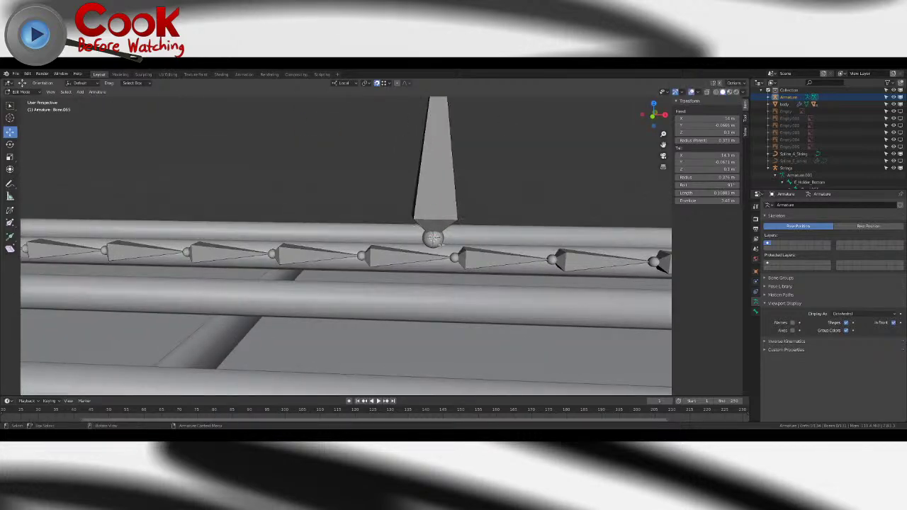
pyautogui.scroll(-2, 433, 238)
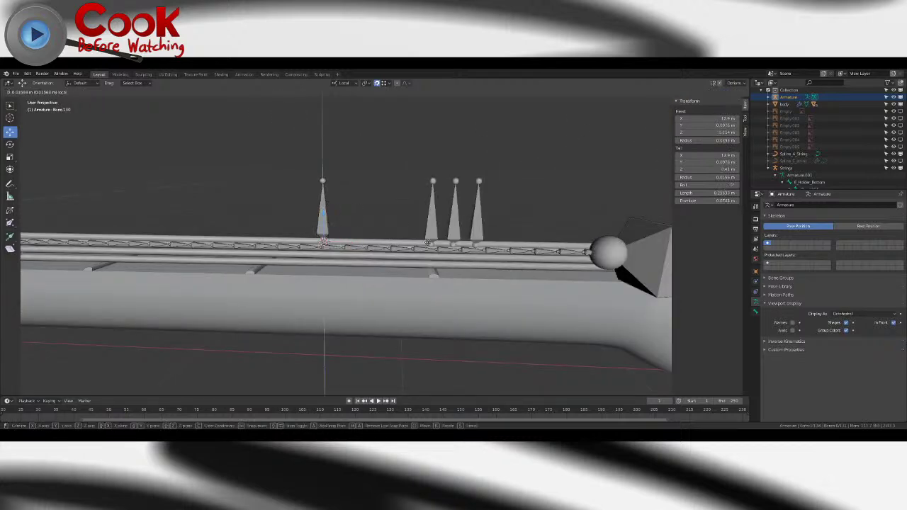
pyautogui.keyDown('shift'); pyautogui.moveTo(447, 244); pyautogui.dragTo(382, 242, button='middle'); pyautogui.keyUp('shift')
pyautogui.scroll(5, 394, 236)
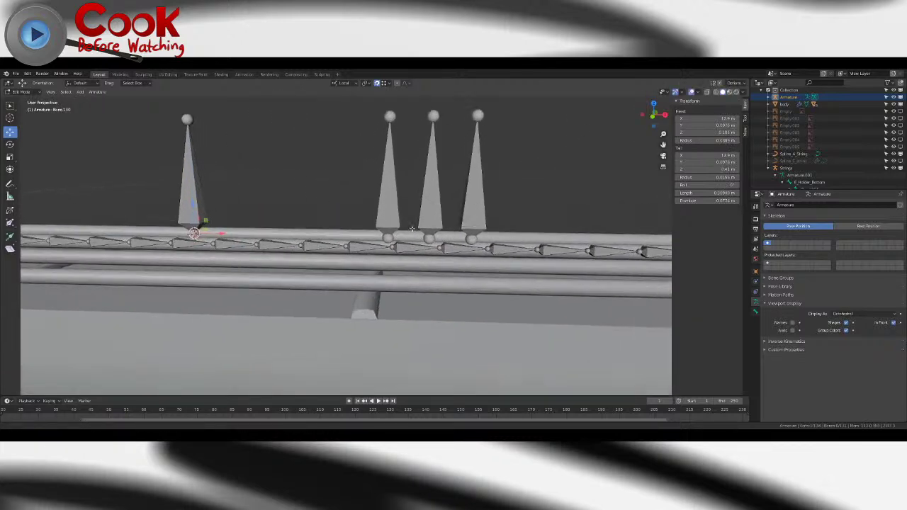
pyautogui.moveTo(205, 217); pyautogui.dragTo(221, 220, button='middle')
pyautogui.hotkey('ctrl', 'z')
# - Try to move the new bone's head from the E string onto the A string's bone chain
pyautogui.scroll(-6, 347, 192)
pyautogui.moveTo(348, 192); pyautogui.dragTo(331, 211, button='middle')
pyautogui.scroll(3, 330, 172)
pyautogui.scroll(1, 330, 211)
pyautogui.moveTo(210, 201); pyautogui.dragTo(450, 234)
pyautogui.hotkey('ctrl', 'z')
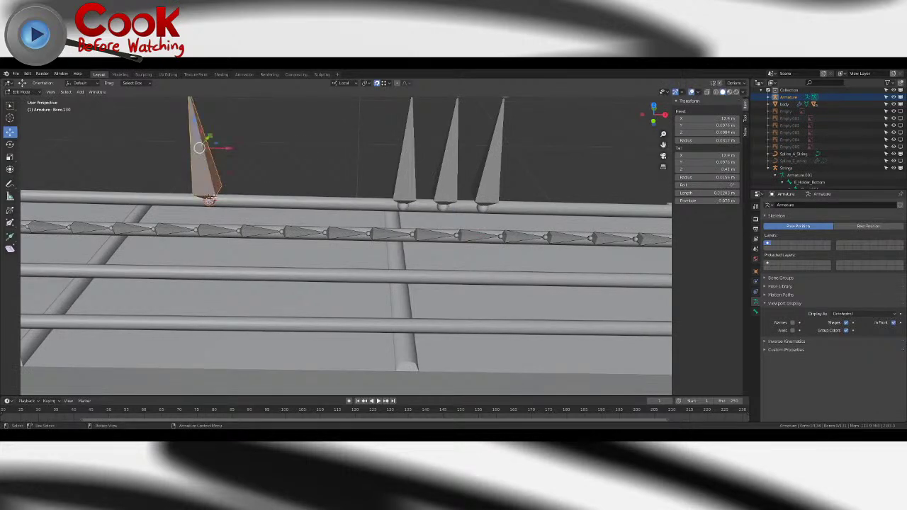
# - Move the whole new bone onto an A string joint beside the E string's three upright control bones
pyautogui.press('g')
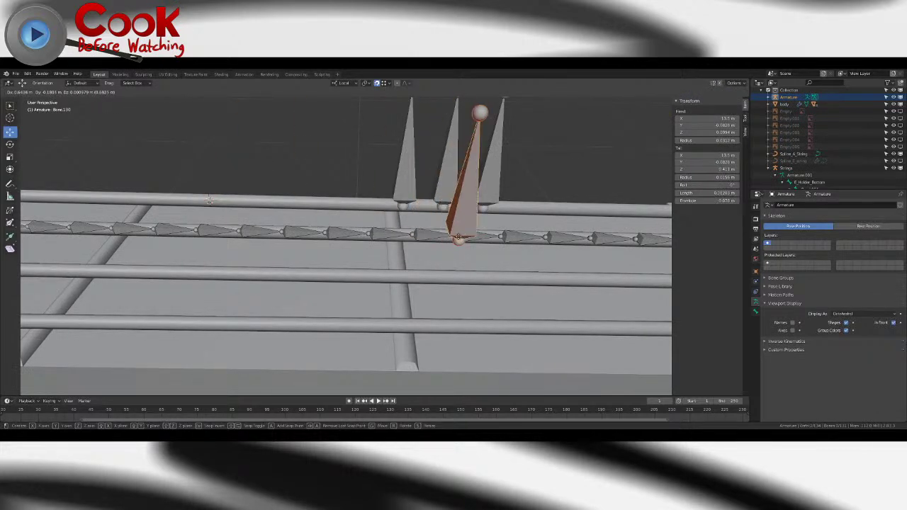
pyautogui.moveTo(443, 240); pyautogui.dragTo(559, 215, button='middle')
pyautogui.scroll(-6, 527, 210)
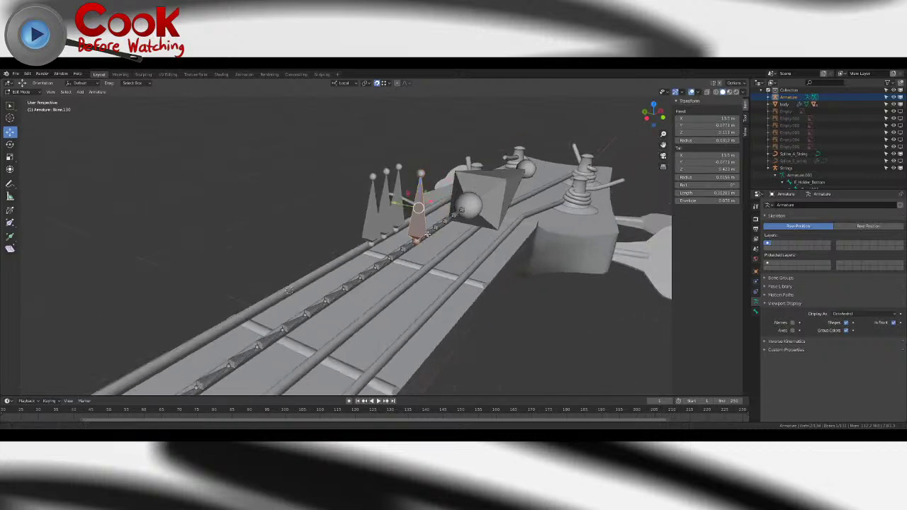
pyautogui.scroll(5, 434, 216)
pyautogui.scroll(2, 434, 216)
pyautogui.moveTo(434, 216); pyautogui.dragTo(390, 224, button='middle')
pyautogui.scroll(-6, 504, 239)
pyautogui.scroll(5, 360, 299)
# - Shorten the upright bone to about 0.083 m by lowering its tip straight down
pyautogui.moveTo(504, 239); pyautogui.dragTo(368, 168, button='middle')
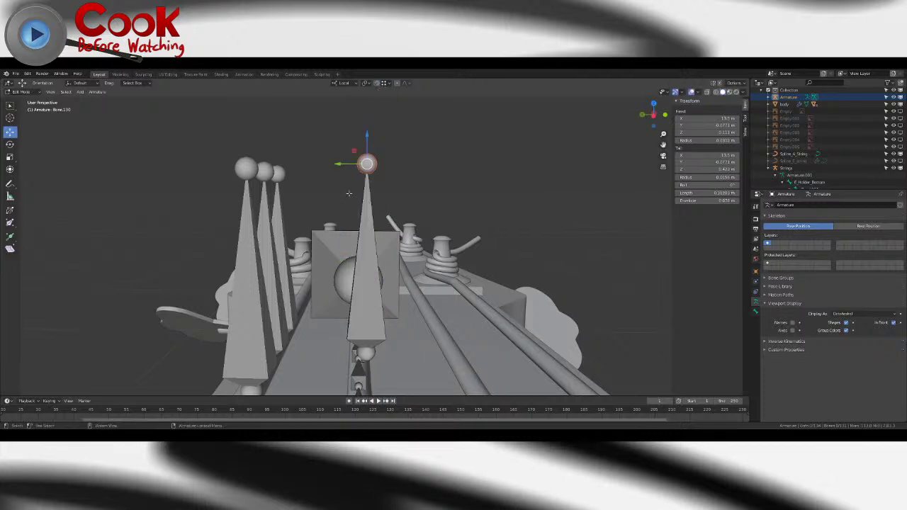
pyautogui.moveTo(366, 284); pyautogui.dragTo(366, 285)
pyautogui.moveTo(366, 285); pyautogui.dragTo(401, 242, button='middle')
pyautogui.scroll(5, 344, 267)
pyautogui.scroll(2, 371, 247)
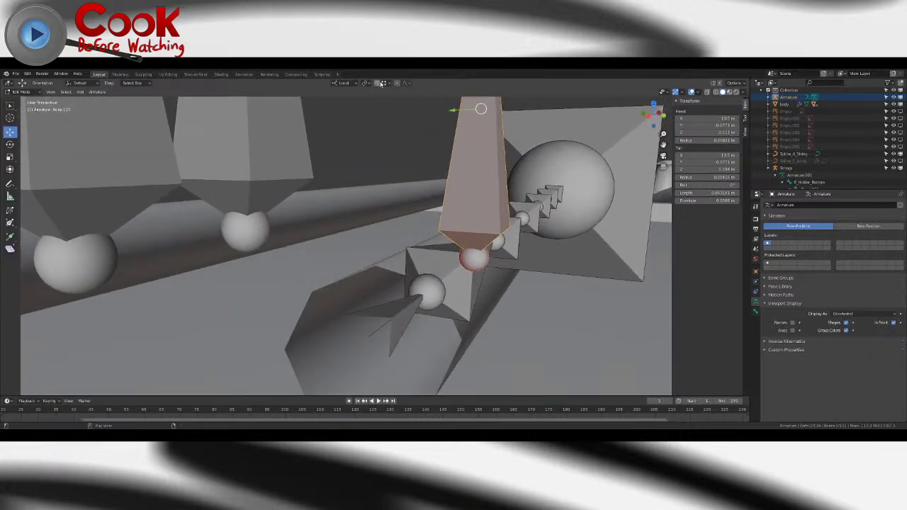
# - Snap the shortened bone to the A string joint and place two copies on the adjacent joints
pyautogui.press('s')
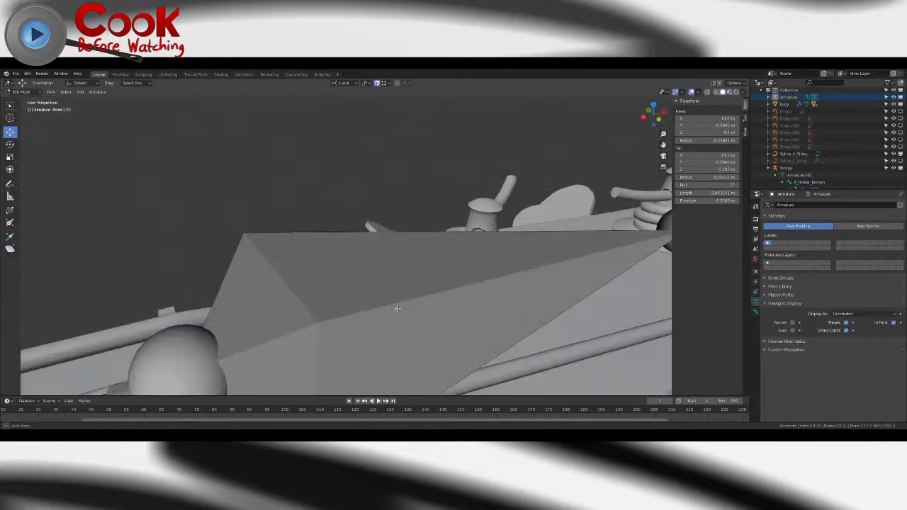
pyautogui.scroll(8, 327, 263)
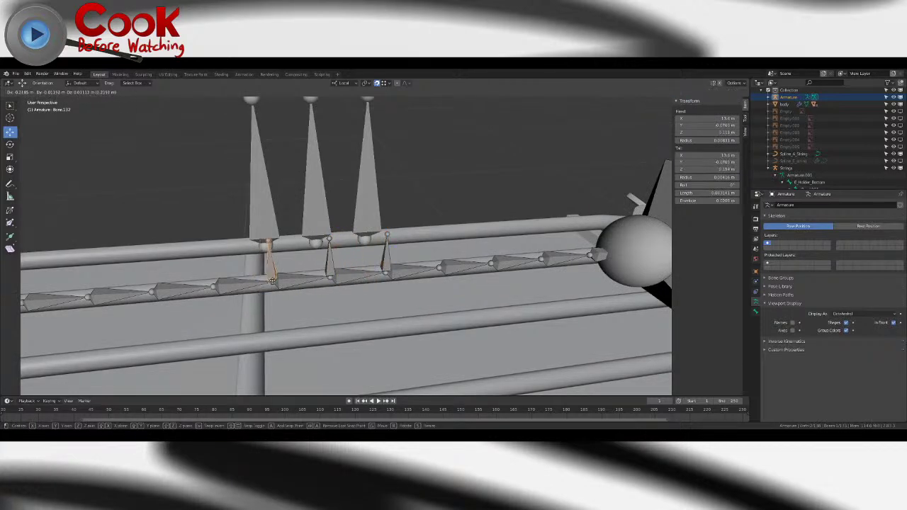
pyautogui.click(274, 283)
pyautogui.moveTo(274, 283); pyautogui.dragTo(383, 174, button='middle')
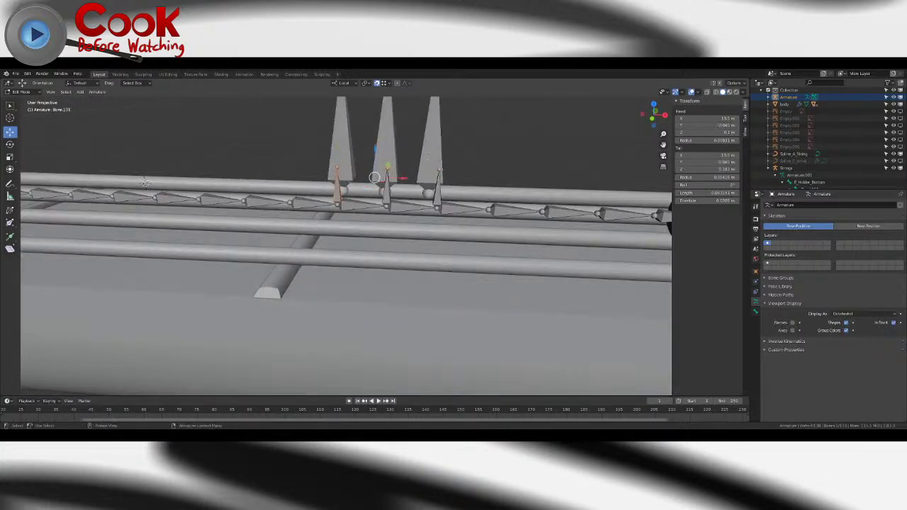
# - Raise the tips of the three short A string bones together to about the height of the E string's control bones
pyautogui.moveTo(427, 154); pyautogui.dragTo(379, 212, button='middle')
pyautogui.click(342, 223)
pyautogui.scroll(3, 342, 223)
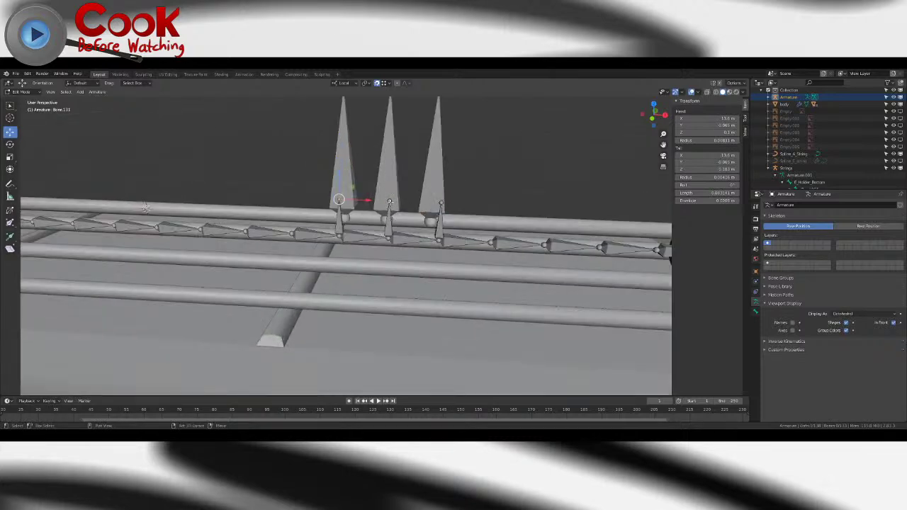
pyautogui.keyDown('shift'); pyautogui.click(440, 204); pyautogui.keyUp('shift')
pyautogui.keyDown('shift'); pyautogui.moveTo(440, 204); pyautogui.dragTo(432, 280, button='middle'); pyautogui.keyUp('shift')
pyautogui.moveTo(385, 255); pyautogui.dragTo(389, 160)
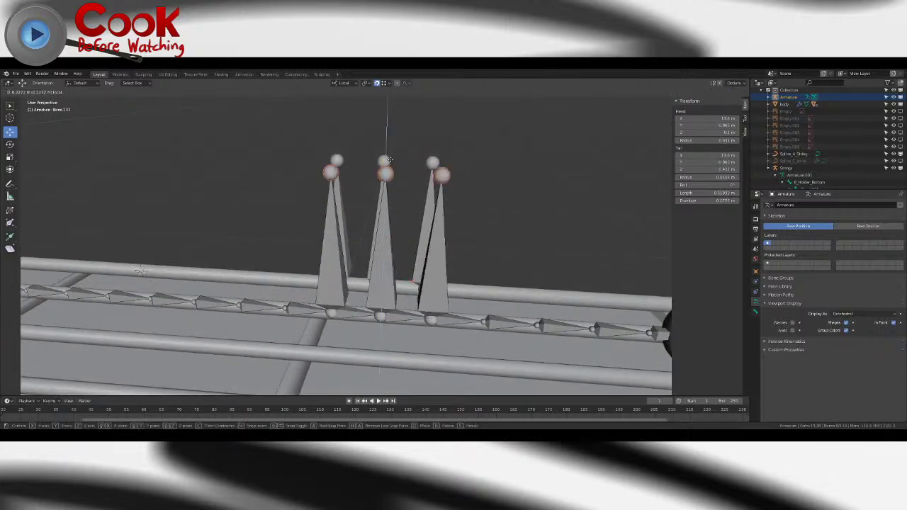
# - Duplicate an upright A string control bone and slide the copy along the string to the bridge pickup
pyautogui.moveTo(380, 166); pyautogui.dragTo(400, 177, button='middle')
pyautogui.scroll(-7, 401, 177)
pyautogui.keyDown('shift'); pyautogui.moveTo(382, 276); pyautogui.dragTo(627, 261, button='middle'); pyautogui.keyUp('shift')
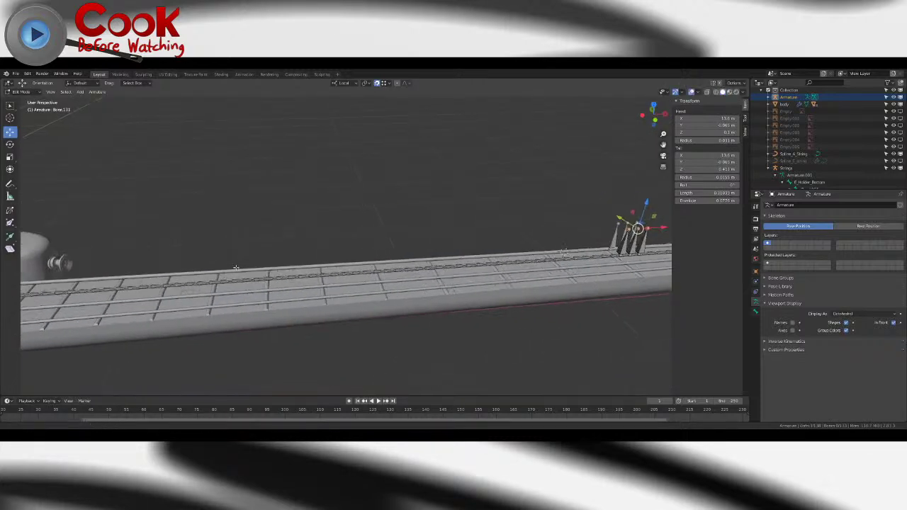
pyautogui.keyDown('shift'); pyautogui.moveTo(223, 265); pyautogui.dragTo(462, 261, button='middle'); pyautogui.keyUp('shift')
pyautogui.keyDown('shift'); pyautogui.moveTo(259, 269); pyautogui.dragTo(358, 251, button='middle'); pyautogui.keyUp('shift')
pyautogui.scroll(-5, 322, 257)
pyautogui.scroll(6, 411, 244)
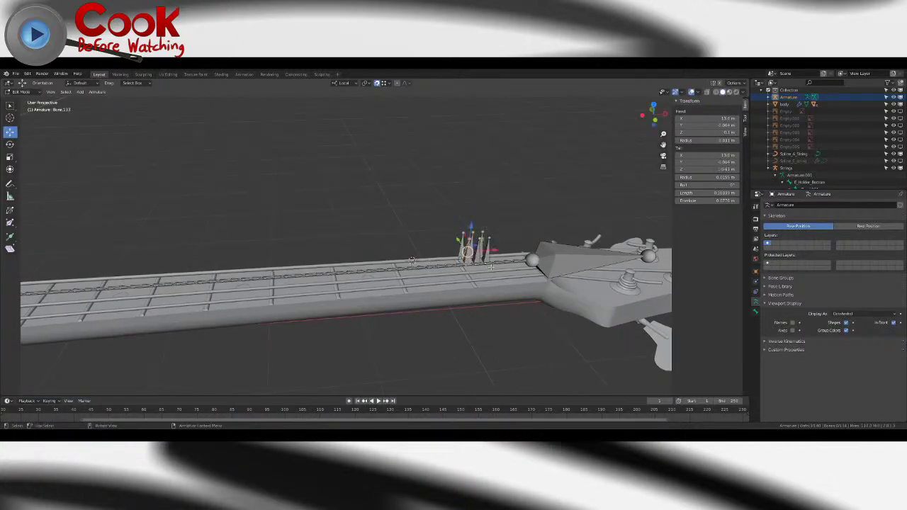
pyautogui.scroll(-4, 411, 260)
pyautogui.scroll(2, 326, 246)
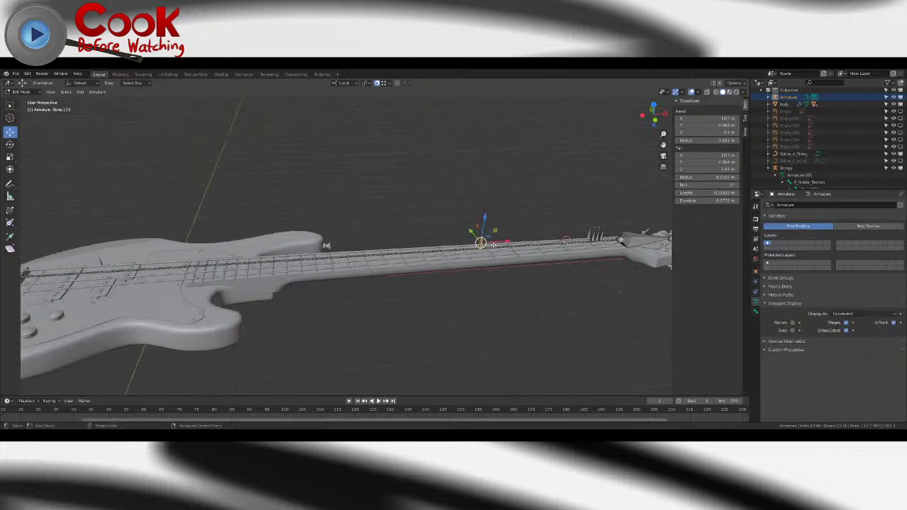
pyautogui.scroll(4, 283, 268)
pyautogui.keyDown('shift'); pyautogui.moveTo(82, 262); pyautogui.dragTo(409, 226, button='middle'); pyautogui.keyUp('shift')
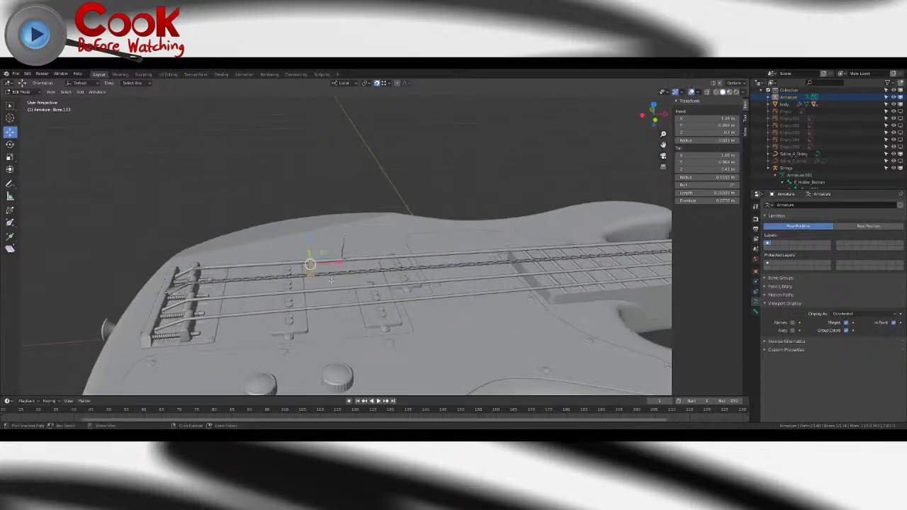
# - Position the copied bone on the A string joint beside the E string's upright bone near the neck pickup
pyautogui.scroll(5, 349, 227)
pyautogui.keyDown('shift'); pyautogui.moveTo(349, 227); pyautogui.dragTo(352, 239, button='middle'); pyautogui.keyUp('shift')
pyautogui.keyDown('shift'); pyautogui.moveTo(308, 293); pyautogui.dragTo(311, 257, button='middle'); pyautogui.keyUp('shift')
pyautogui.scroll(4, 311, 258)
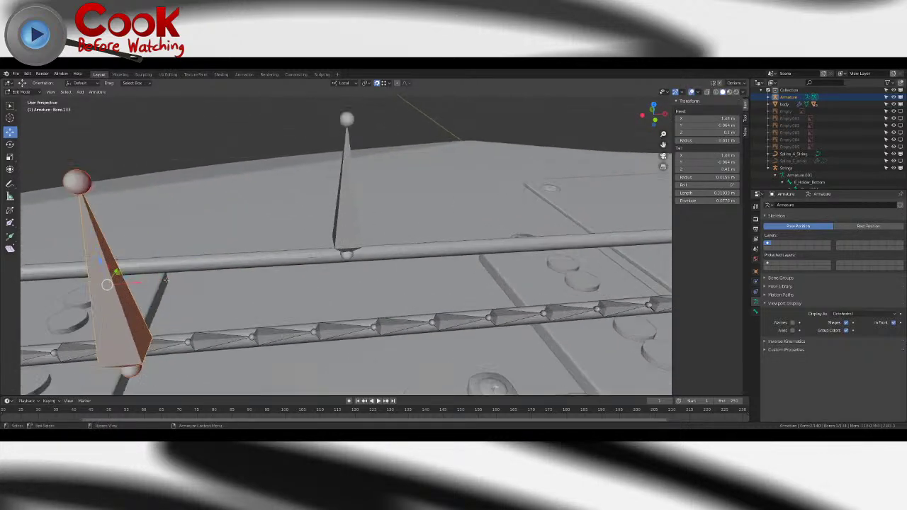
pyautogui.moveTo(137, 282); pyautogui.dragTo(278, 286)
pyautogui.moveTo(389, 260); pyautogui.dragTo(374, 326)
pyautogui.moveTo(379, 324); pyautogui.dragTo(323, 265, button='middle')
pyautogui.scroll(-4, 421, 287)
pyautogui.scroll(2, 482, 241)
pyautogui.scroll(4, 422, 248)
pyautogui.scroll(7, 398, 240)
pyautogui.scroll(-13, 400, 238)
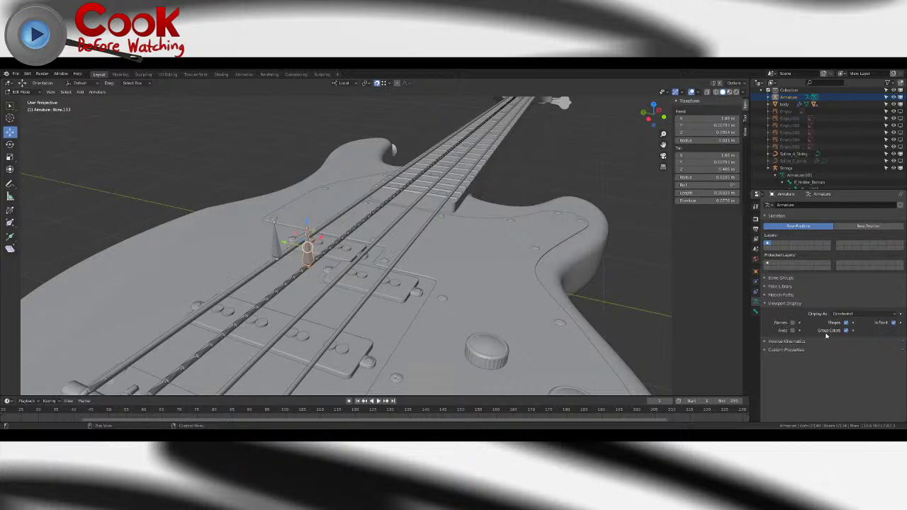
# - Duplicate the pickup control bone and place the copy on the A string's bone joint at the bridge saddle
pyautogui.moveTo(385, 276)
pyautogui.mouseDown(button='middle')
pyautogui.moveTo(344, 275)
pyautogui.moveTo(367, 274)
pyautogui.moveTo(319, 286)
pyautogui.moveTo(370, 268)
pyautogui.mouseUp(button='middle')
pyautogui.scroll(3, 370, 268)
pyautogui.hotkey('shift', 'd')
pyautogui.rightClick(577, 240)
pyautogui.moveTo(610, 227); pyautogui.dragTo(273, 287)
pyautogui.press('x')
pyautogui.keyDown('shift'); pyautogui.moveTo(267, 272); pyautogui.dragTo(321, 253, button='middle'); pyautogui.keyUp('shift')
pyautogui.scroll(4, 312, 248)
pyautogui.hotkey('shift', 'd')
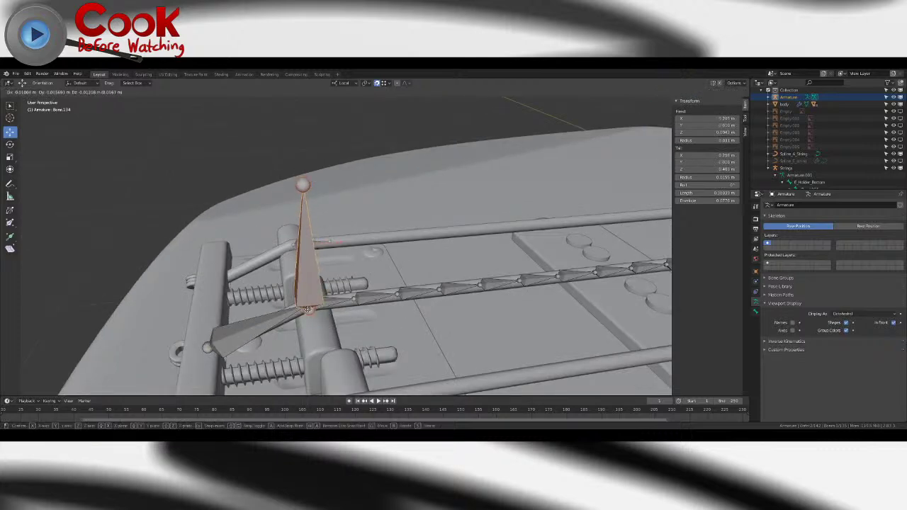
pyautogui.press('Return')
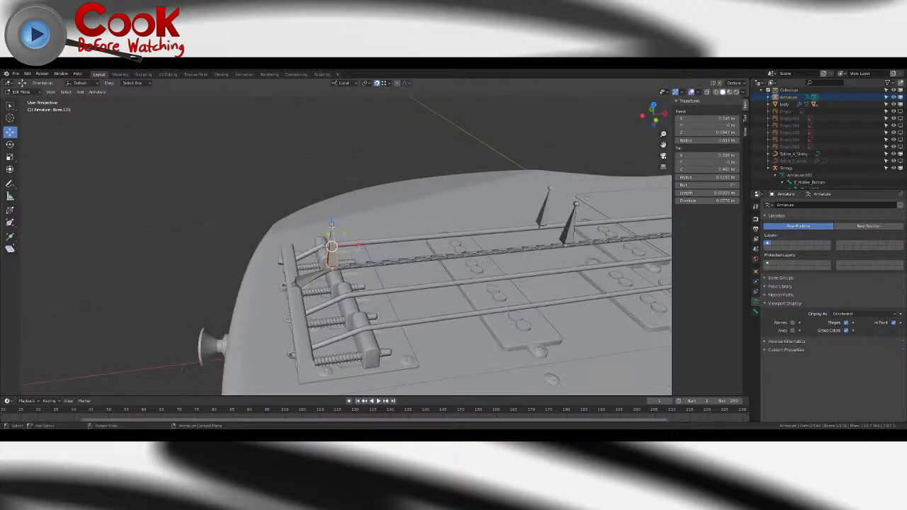
# - Raise the duplicate of the saddle bone above the original, and lay the original's tip along the A string onto the adjacent joint
pyautogui.moveTo(331, 226); pyautogui.dragTo(331, 170)
pyautogui.click(331, 225)
pyautogui.moveTo(352, 240); pyautogui.dragTo(345, 228, button='middle')
pyautogui.moveTo(324, 189); pyautogui.dragTo(361, 233)
pyautogui.scroll(3, 359, 241)
pyautogui.keyDown('shift'); pyautogui.moveTo(338, 249); pyautogui.dragTo(366, 251, button='middle'); pyautogui.keyUp('shift')
pyautogui.scroll(2, 332, 268)
pyautogui.scroll(2, 358, 249)
pyautogui.scroll(2, 367, 251)
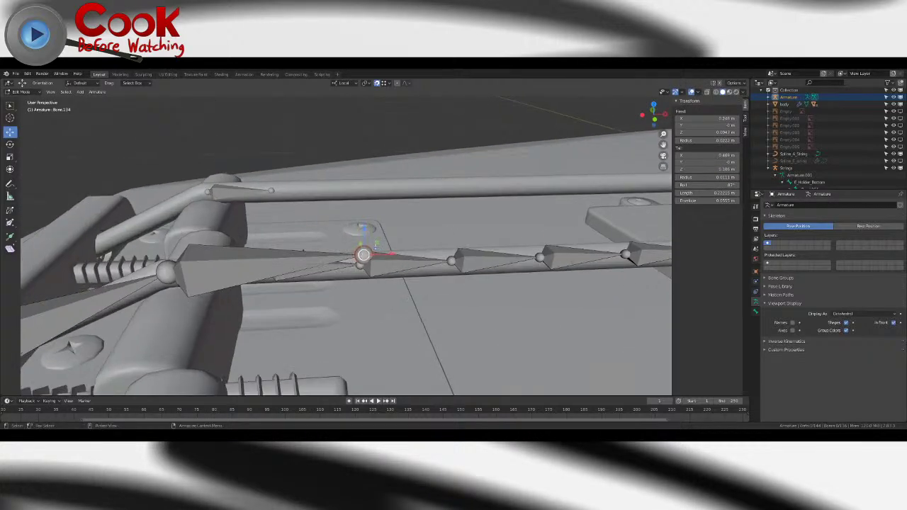
pyautogui.press('g')
pyautogui.click(358, 267)
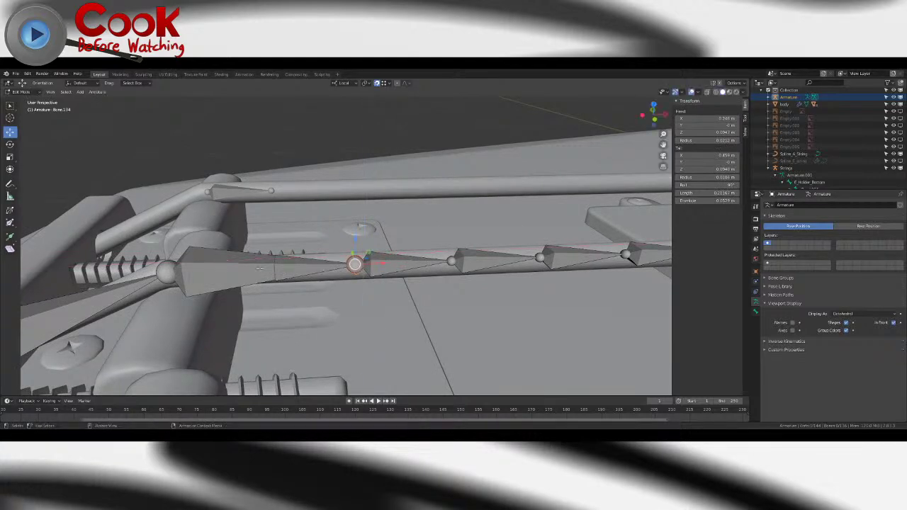
# - Set the roll of the horizontal saddle bone to 0°
pyautogui.click(242, 266)
pyautogui.moveTo(396, 244); pyautogui.dragTo(433, 299, button='middle')
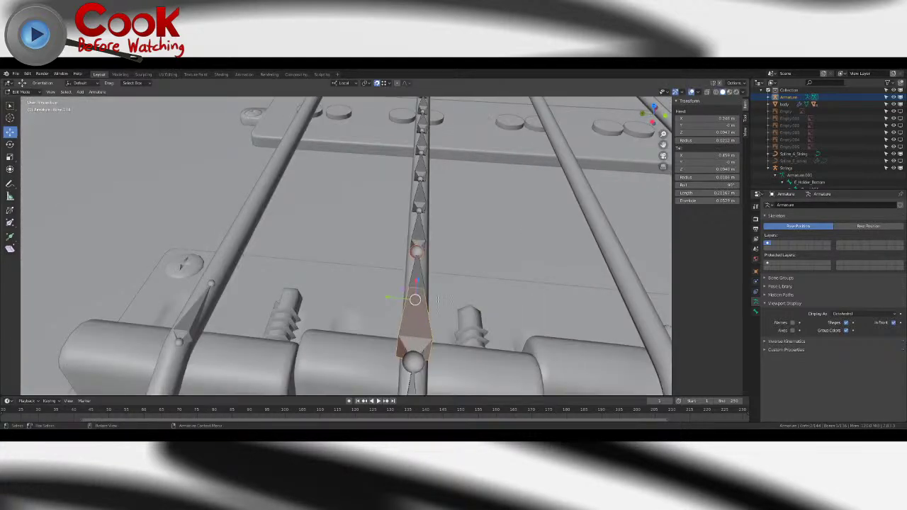
pyautogui.click(706, 185)
pyautogui.write('0')
pyautogui.press('Return')
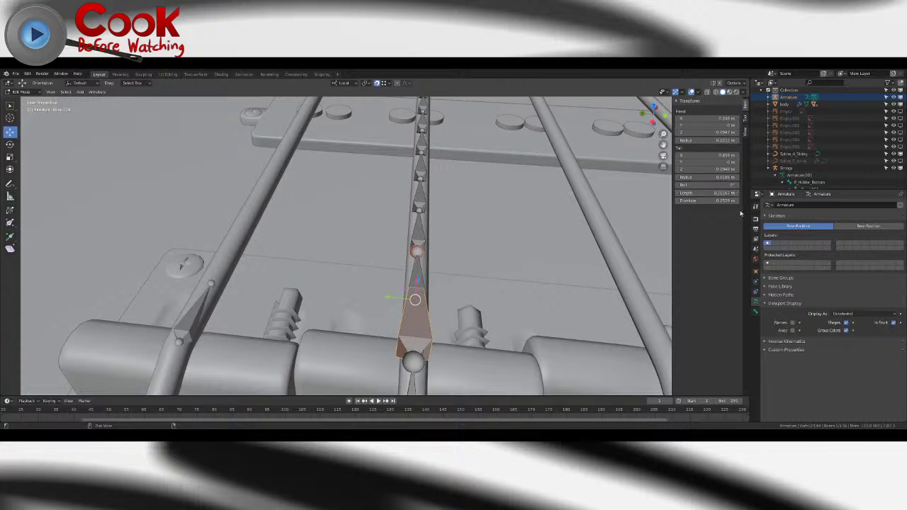
# - Name the horizontal saddle bone A_Aim and the raised bone above it A_Aim_Pull
pyautogui.click(755, 310)
pyautogui.click(787, 207)
pyautogui.write('A')
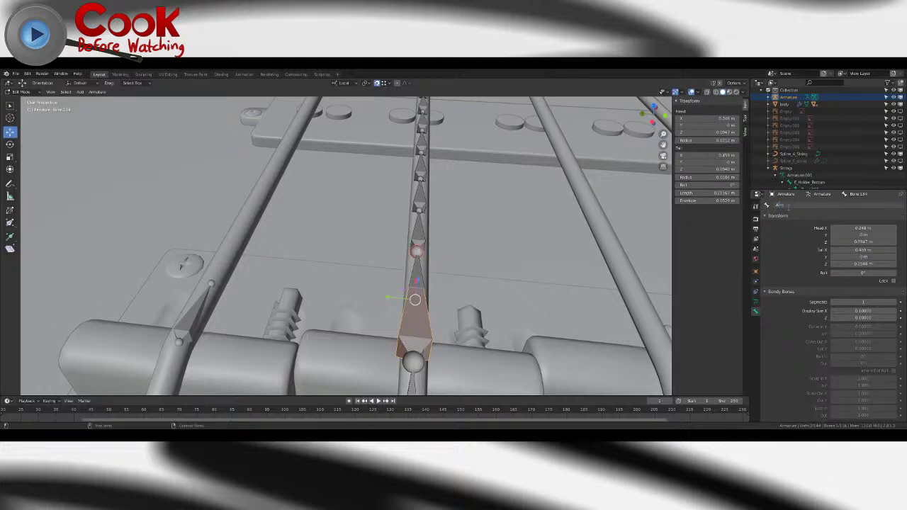
pyautogui.write('im')
pyautogui.press('Return')
pyautogui.scroll(-2, 454, 183)
pyautogui.click(416, 118)
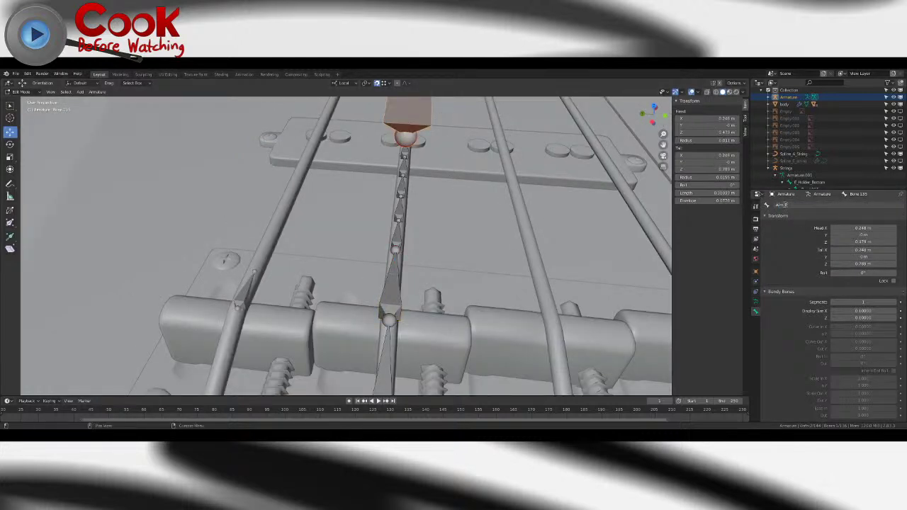
pyautogui.press('Return')
pyautogui.click(393, 294)
pyautogui.write('_A')
pyautogui.press('Return')
pyautogui.click(407, 117)
# - Check the name of the E string's pluck bone and rename the A string's matching bone A_String_Pluck
pyautogui.scroll(-6, 400, 283)
pyautogui.moveTo(400, 283); pyautogui.dragTo(308, 232, button='middle')
pyautogui.click(442, 142)
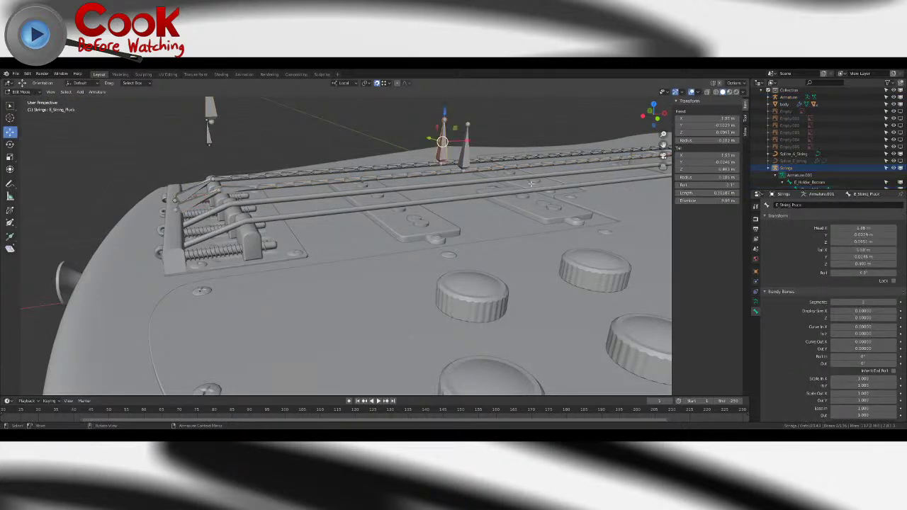
pyautogui.keyDown('shift'); pyautogui.moveTo(531, 184); pyautogui.dragTo(355, 234, button='middle'); pyautogui.keyUp('shift')
pyautogui.scroll(-1, 355, 234)
pyautogui.press('Tab')
pyautogui.click(291, 221)
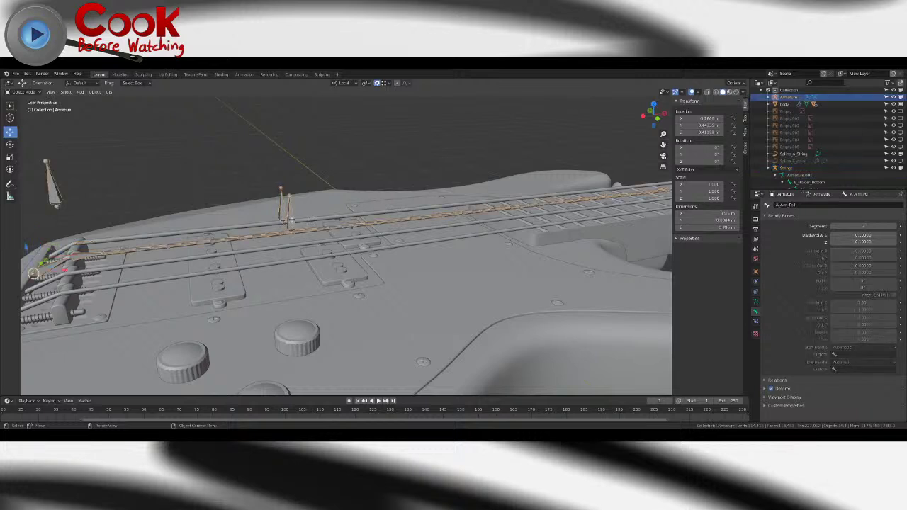
pyautogui.press('Tab')
pyautogui.click(289, 214)
pyautogui.write('A_String')
pyautogui.press('Return')
pyautogui.write('_P')
pyautogui.write('_Pluck')
pyautogui.press('Return')
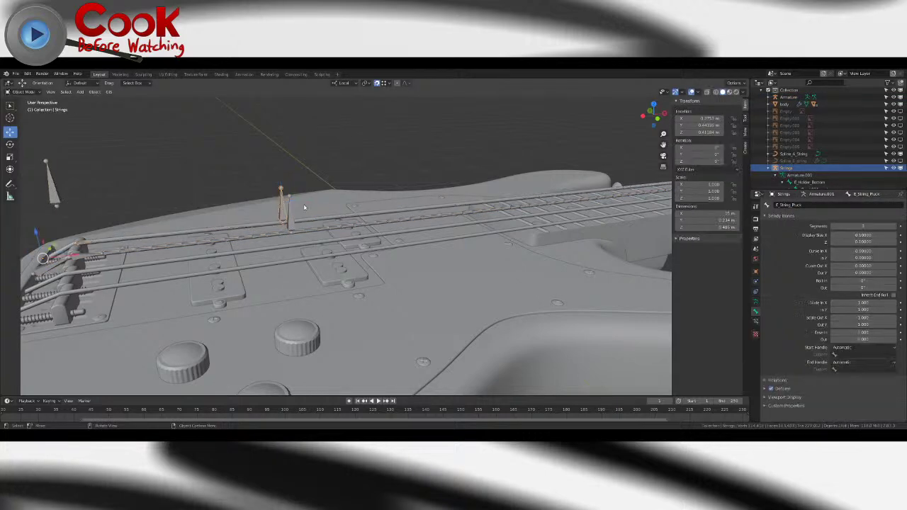
# - Examine the names of the E string's three upright fret bones near the nut
pyautogui.click(451, 243)
pyautogui.keyDown('shift'); pyautogui.moveTo(452, 243); pyautogui.dragTo(322, 239, button='middle'); pyautogui.keyUp('shift')
pyautogui.keyDown('shift'); pyautogui.moveTo(567, 239); pyautogui.dragTo(314, 238, button='middle'); pyautogui.keyUp('shift')
pyautogui.keyDown('shift'); pyautogui.moveTo(525, 284); pyautogui.dragTo(294, 258, button='middle'); pyautogui.keyUp('shift')
pyautogui.moveTo(352, 204); pyautogui.dragTo(355, 218, button='middle')
pyautogui.click(348, 229)
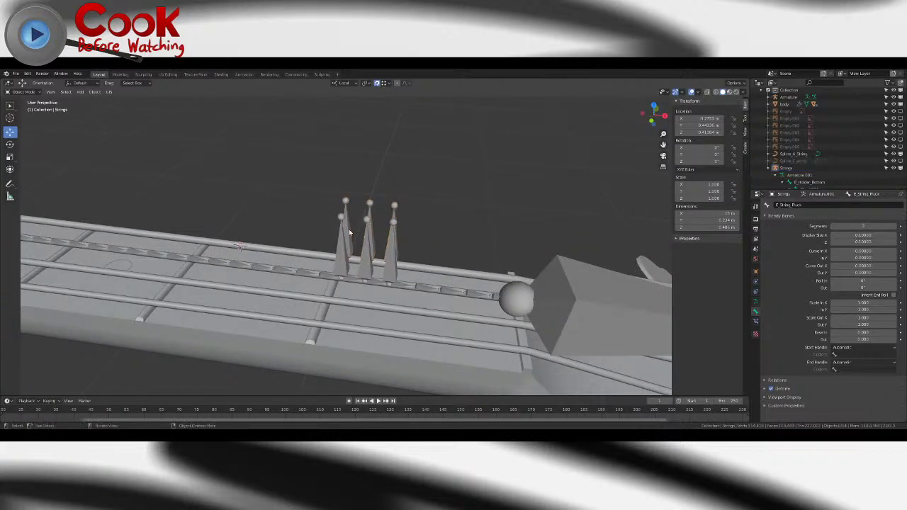
pyautogui.press('Tab')
pyautogui.click(349, 229)
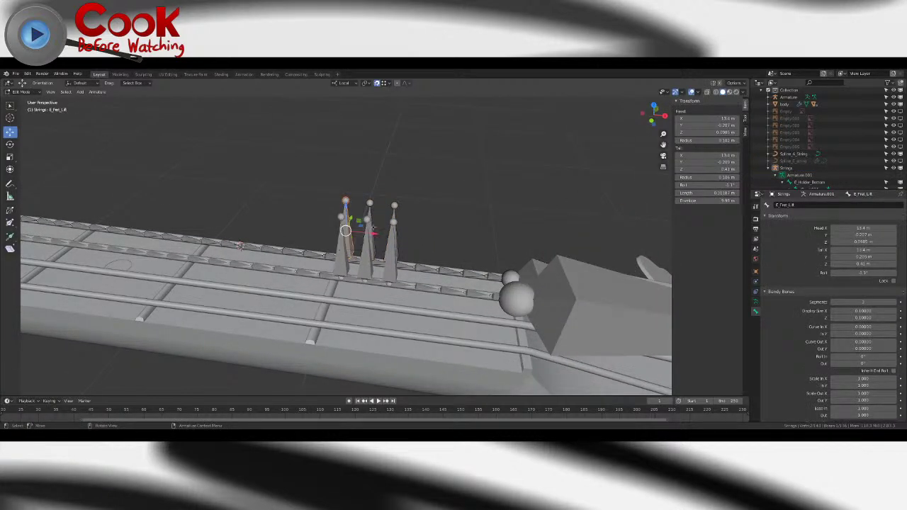
pyautogui.click(394, 205)
pyautogui.click(369, 203)
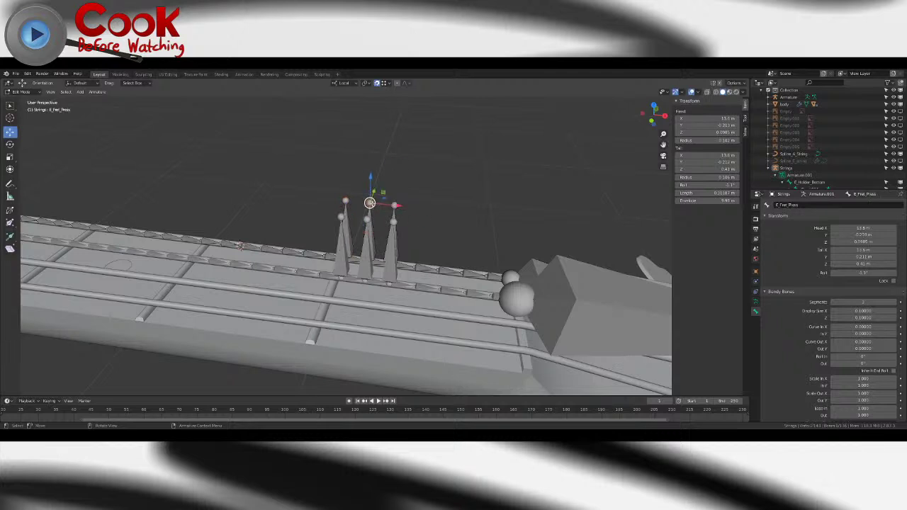
# - Rename the A string's first upright fret bone, the one farthest from the nut, as A_Fret_Lift
pyautogui.press('Tab')
pyautogui.click(342, 252)
pyautogui.press('Tab')
pyautogui.click(342, 254)
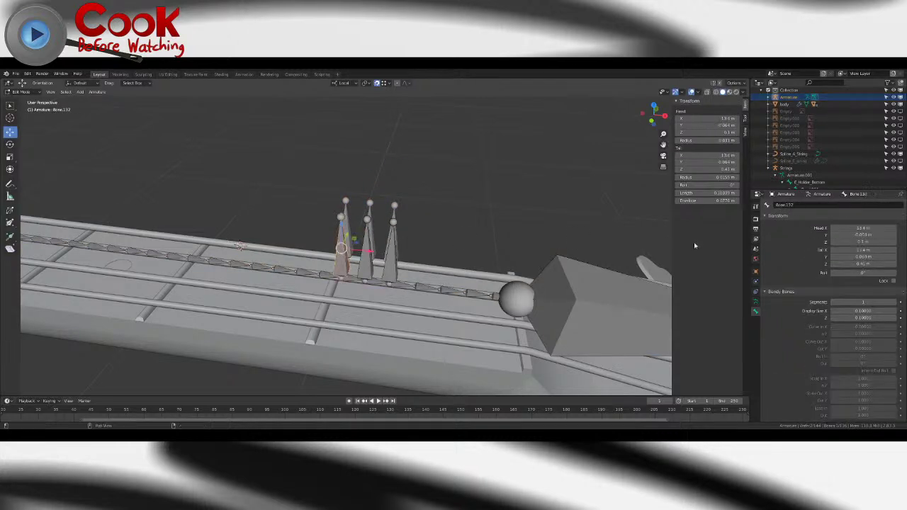
pyautogui.doubleClick(789, 205)
pyautogui.write('A_F')
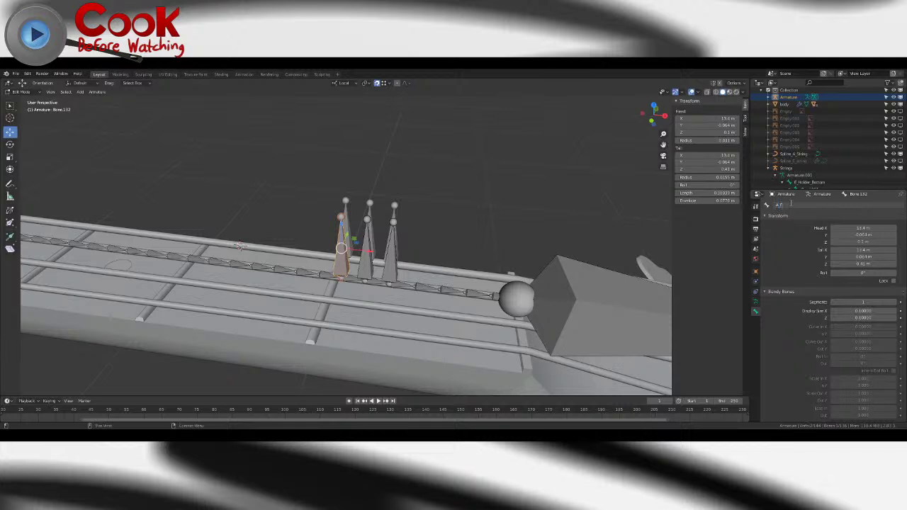
pyautogui.write('ret_Lifg')
pyautogui.press('Return')
pyautogui.click(805, 205)
pyautogui.press('Return')
# - Rename the middle upright fret bone on the A string as A_Fret_Press
pyautogui.click(369, 269)
pyautogui.click(795, 206)
pyautogui.write('A_Fi')
pyautogui.write('et_Po')
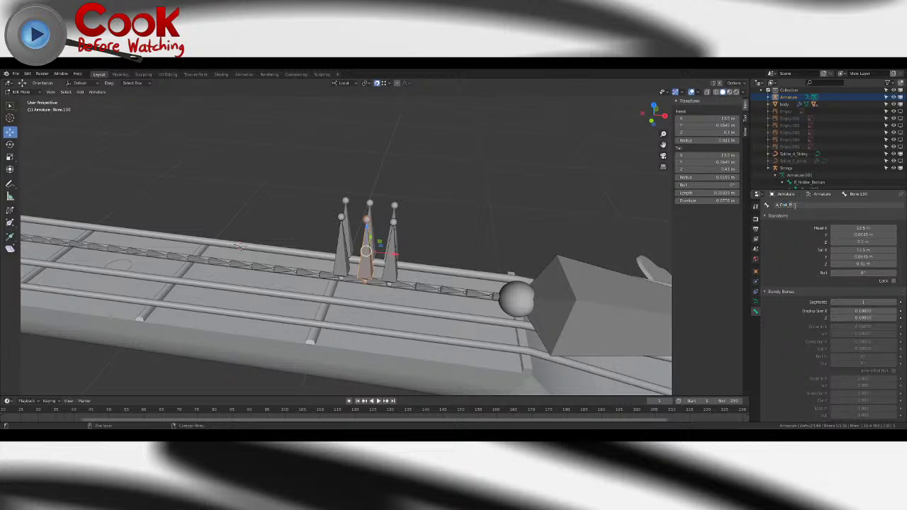
pyautogui.write('s')
pyautogui.press('Return')
# - Rename the A string's upright fret bone closest to the nut as A_Fret_Tip
pyautogui.click(391, 275)
pyautogui.doubleClick(808, 205)
pyautogui.write('A_F')
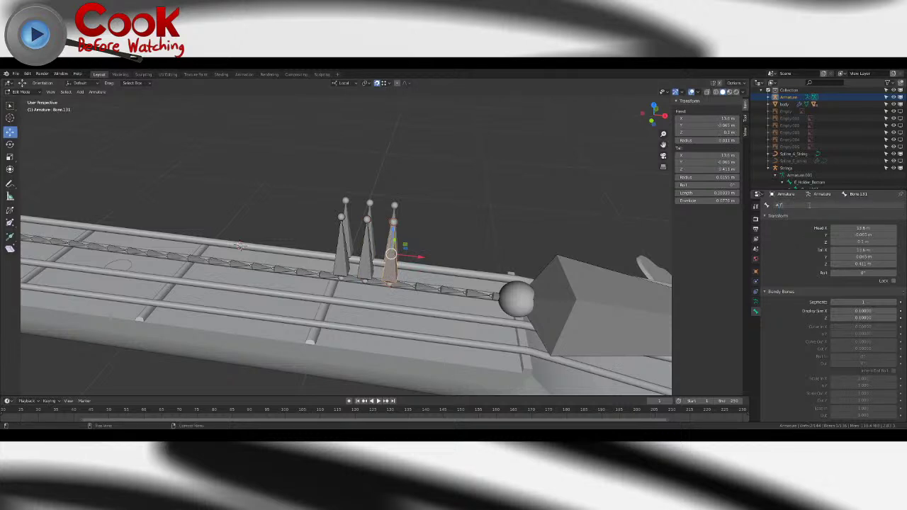
pyautogui.write('ret_Tip')
pyautogui.press('Return')
# - Select the A_Aim bone at the A string's bridge saddle
pyautogui.scroll(-5, 346, 240)
pyautogui.keyDown('shift'); pyautogui.moveTo(175, 242); pyautogui.dragTo(521, 272, button='middle'); pyautogui.keyUp('shift')
pyautogui.keyDown('shift'); pyautogui.moveTo(128, 319); pyautogui.dragTo(207, 274, button='middle'); pyautogui.keyUp('shift')
pyautogui.scroll(1, 238, 283)
pyautogui.keyDown('shift'); pyautogui.moveTo(207, 273); pyautogui.dragTo(267, 285, button='middle'); pyautogui.keyUp('shift')
pyautogui.scroll(4, 267, 286)
pyautogui.click(154, 278)
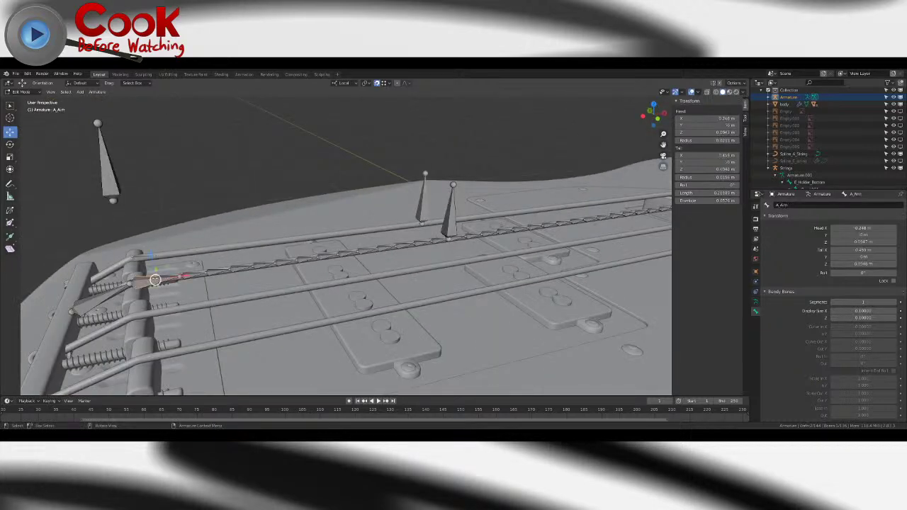
pyautogui.click(21, 92)
pyautogui.click(25, 116)
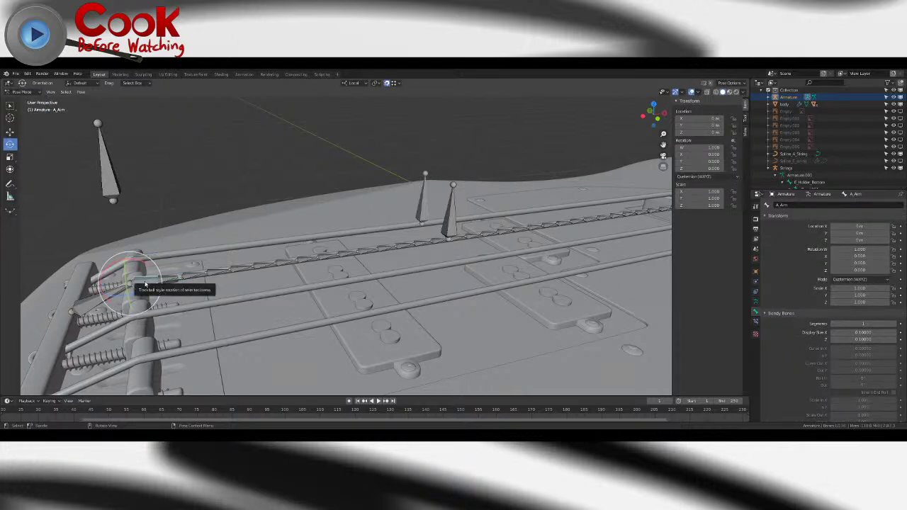
pyautogui.click(21, 92)
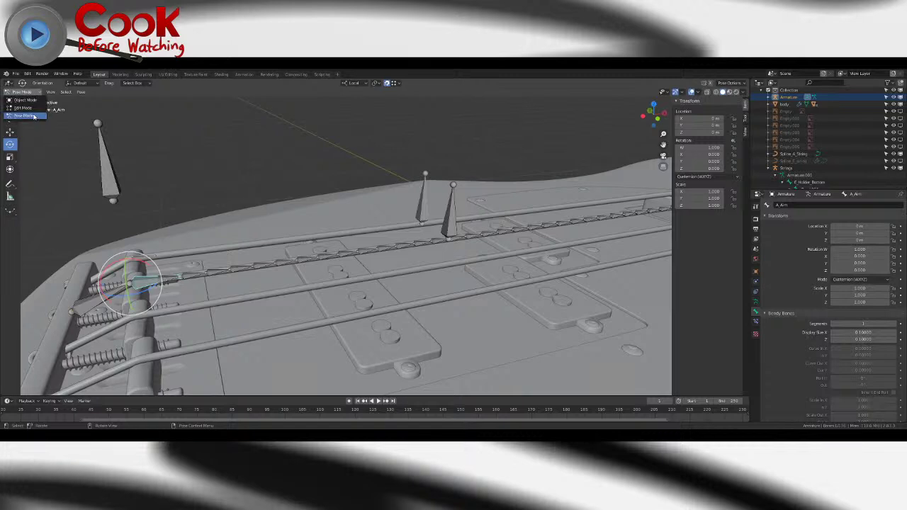
pyautogui.click(23, 107)
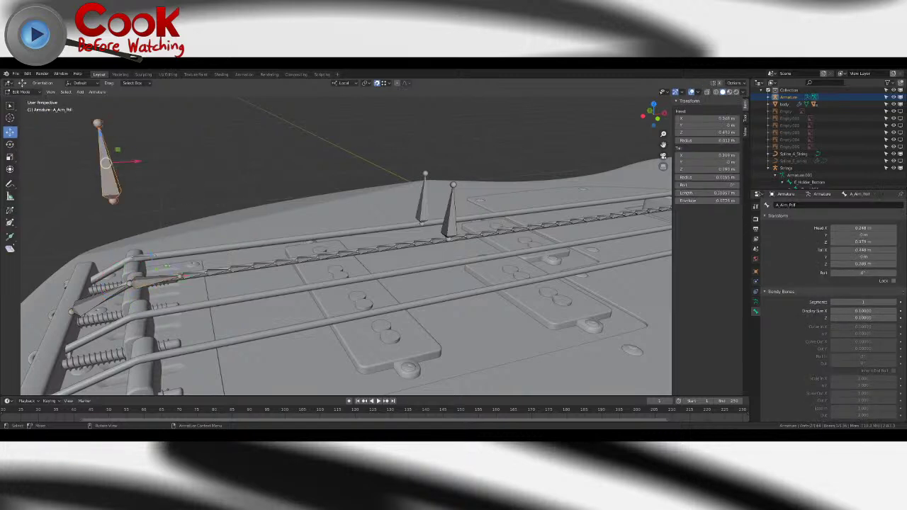
# - Select the first bone of the A string behind the saddle together with the raised A_Aim_Pull bone
pyautogui.click(92, 296)
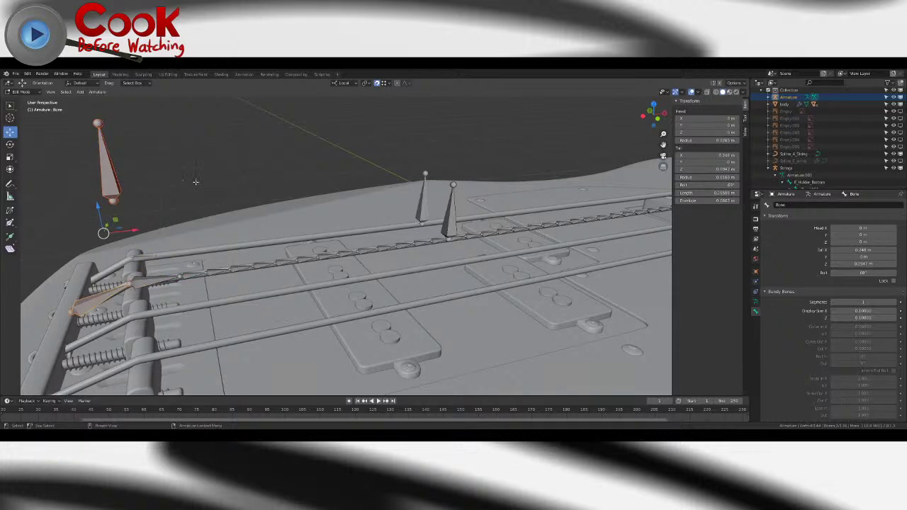
# - Parent the arm pole bone floating above the bridge to the string's anchor bone at the tailpiece
pyautogui.hotkey('ctrl', 'p')
pyautogui.click(197, 184)
pyautogui.scroll(-7, 298, 195)
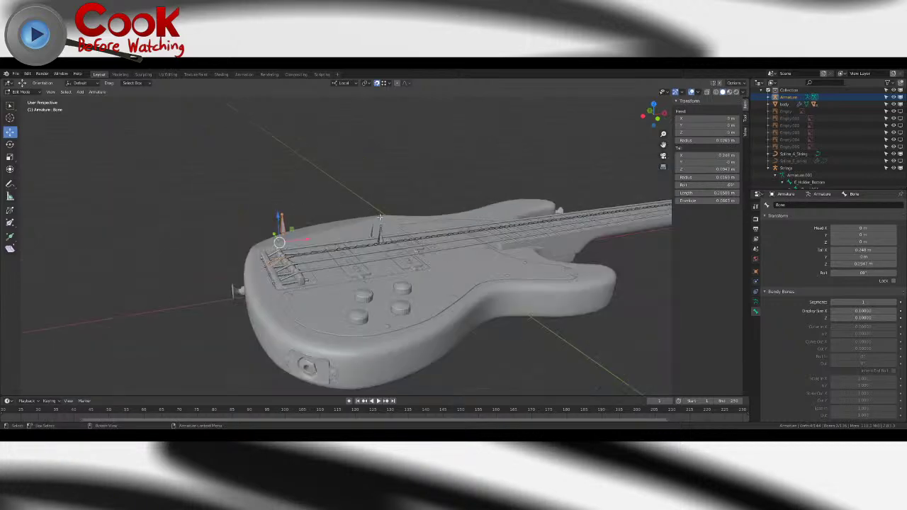
# - Parent the A string's pluck bone and its three fret control bones near the nut to the tailpiece anchor bone
pyautogui.scroll(7, 385, 243)
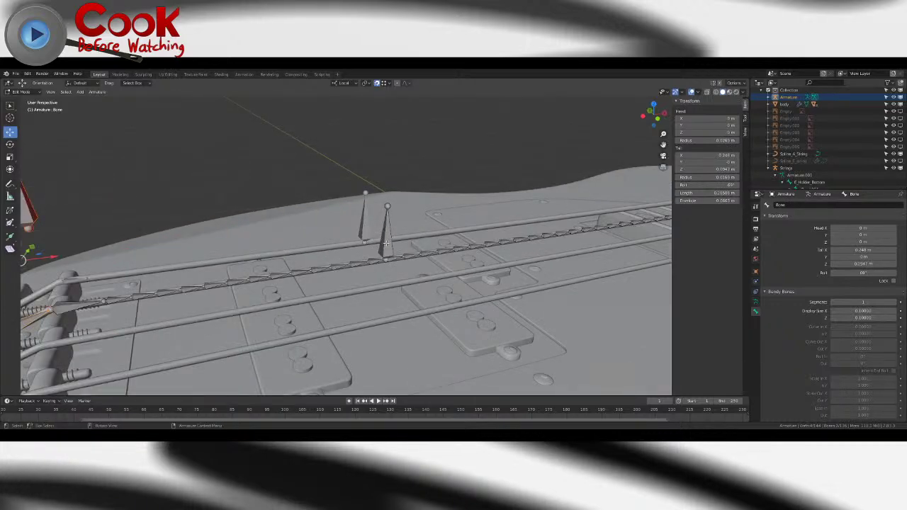
pyautogui.click(386, 243)
pyautogui.scroll(-3, 386, 243)
pyautogui.keyDown('shift'); pyautogui.moveTo(489, 241); pyautogui.dragTo(234, 254, button='middle'); pyautogui.keyUp('shift')
pyautogui.scroll(-2, 236, 253)
pyautogui.scroll(4, 520, 210)
pyautogui.keyDown('shift'); pyautogui.moveTo(641, 204); pyautogui.dragTo(388, 260, button='middle'); pyautogui.keyUp('shift')
pyautogui.scroll(3, 388, 261)
pyautogui.keyDown('shift'); pyautogui.click(450, 240); pyautogui.keyUp('shift')
pyautogui.keyDown('shift'); pyautogui.click(460, 235); pyautogui.keyUp('shift')
pyautogui.keyDown('shift'); pyautogui.click(468, 234); pyautogui.keyUp('shift')
pyautogui.scroll(-3, 468, 234)
pyautogui.keyDown('shift'); pyautogui.moveTo(468, 234); pyautogui.dragTo(737, 198, button='middle'); pyautogui.keyUp('shift')
pyautogui.scroll(-2, 340, 270)
pyautogui.keyDown('shift'); pyautogui.moveTo(142, 283); pyautogui.dragTo(312, 277, button='middle'); pyautogui.keyUp('shift')
pyautogui.keyDown('shift'); pyautogui.click(315, 261); pyautogui.keyUp('shift')
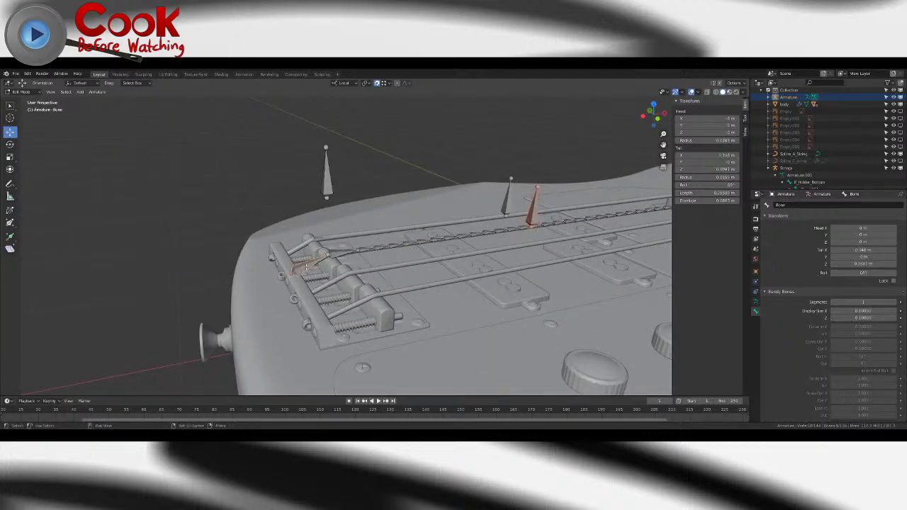
pyautogui.hotkey('ctrl', 'p')
pyautogui.click(308, 268)
# - Collapse the first child bone under E_Holder_Bottom in the outliner and switch the armature to Pose Mode
pyautogui.keyDown('shift'); pyautogui.moveTo(453, 206); pyautogui.dragTo(313, 221, button='middle'); pyautogui.keyUp('shift')
pyautogui.scroll(-3, 801, 161)
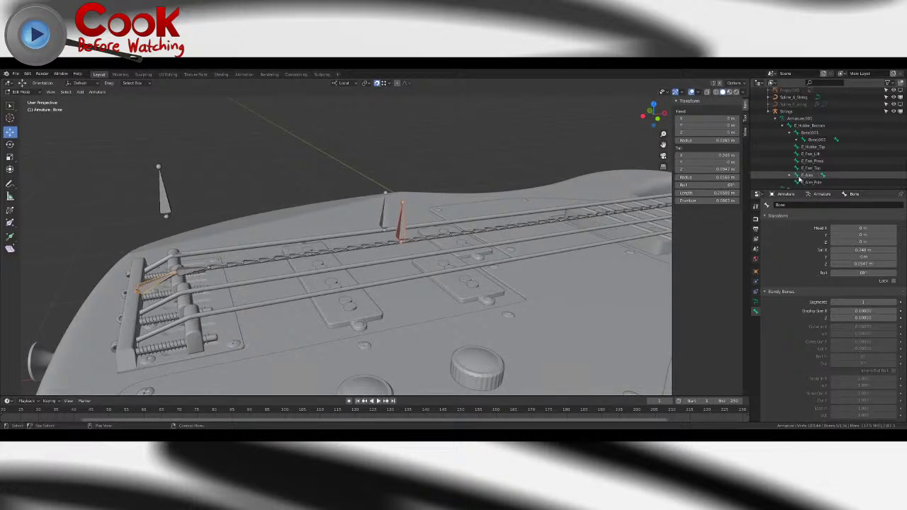
pyautogui.click(789, 134)
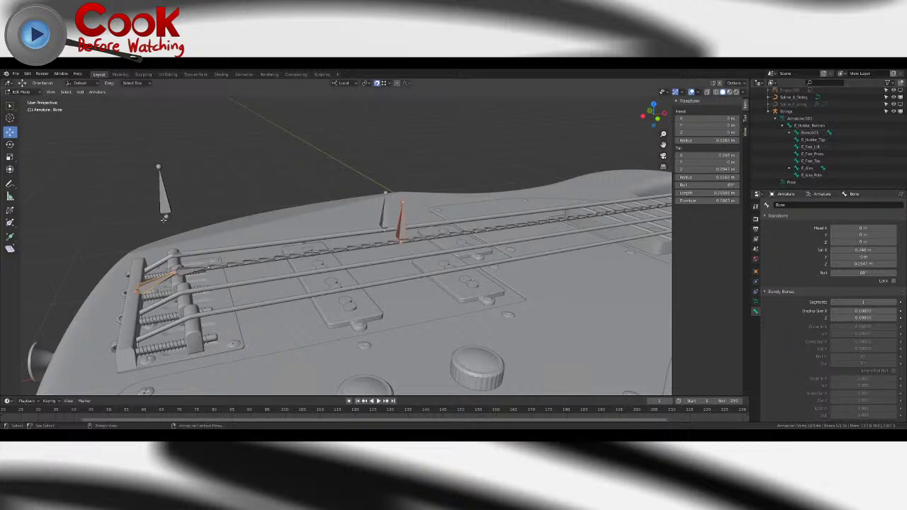
pyautogui.click(36, 92)
pyautogui.click(23, 116)
# - Try rotating the tailpiece anchor bone to test the parenting, and undo the rotation
pyautogui.moveTo(354, 270); pyautogui.dragTo(505, 295, button='middle')
pyautogui.moveTo(505, 295); pyautogui.dragTo(521, 276)
pyautogui.hotkey('ctrl', 'z')
# - Select the A_Arm bone at the bridge and add an Inverse Kinematics bone constraint to it
pyautogui.moveTo(532, 231); pyautogui.dragTo(289, 248, button='middle')
pyautogui.scroll(5, 240, 227)
pyautogui.scroll(-2, 191, 234)
pyautogui.click(168, 273)
pyautogui.click(755, 321)
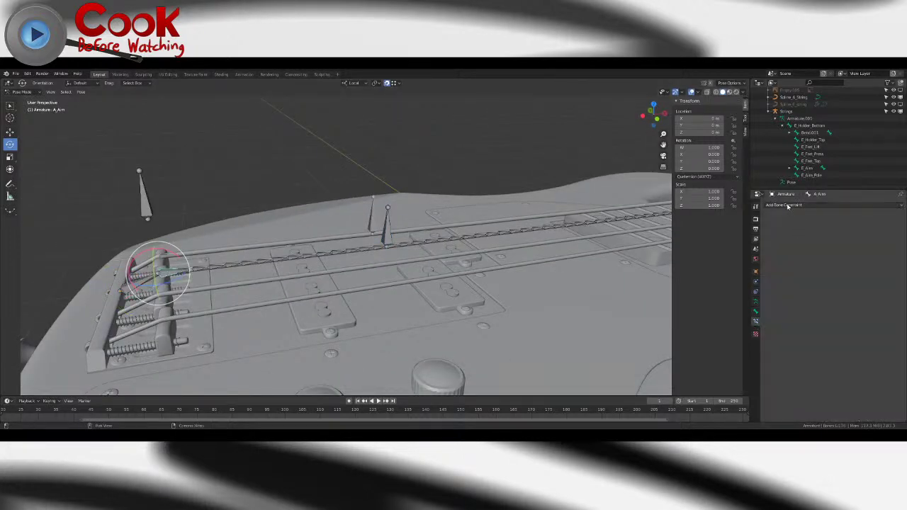
pyautogui.click(787, 206)
pyautogui.click(834, 236)
# - Set the IK constraint's target to Armature and its target bone to A_Fret_Lift
pyautogui.click(802, 228)
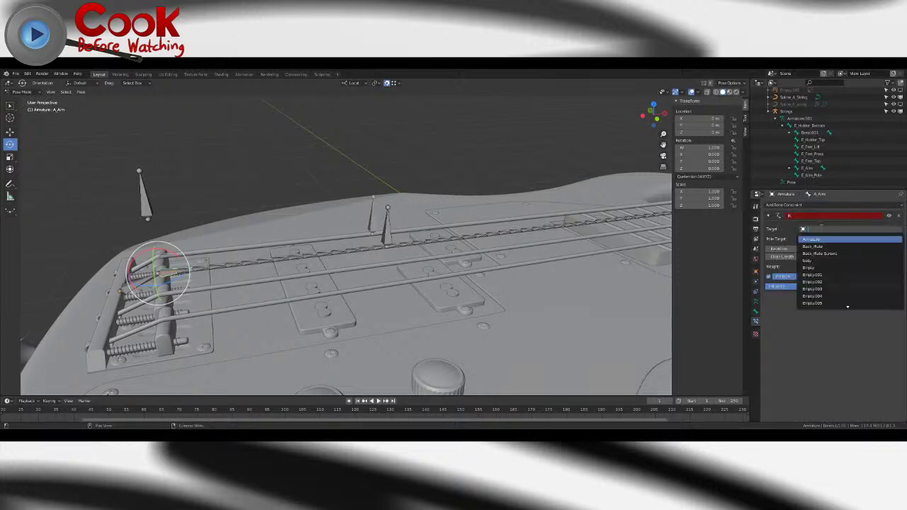
pyautogui.write('pol')
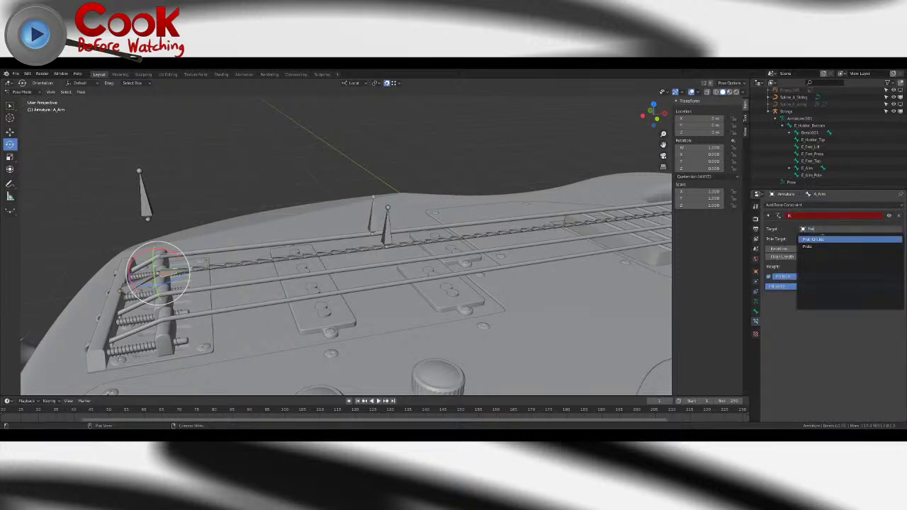
pyautogui.press('BackSpace')
pyautogui.press('BackSpace')
pyautogui.press('BackSpace')
pyautogui.write('arm')
pyautogui.click(820, 239)
pyautogui.click(818, 238)
pyautogui.write('fret')
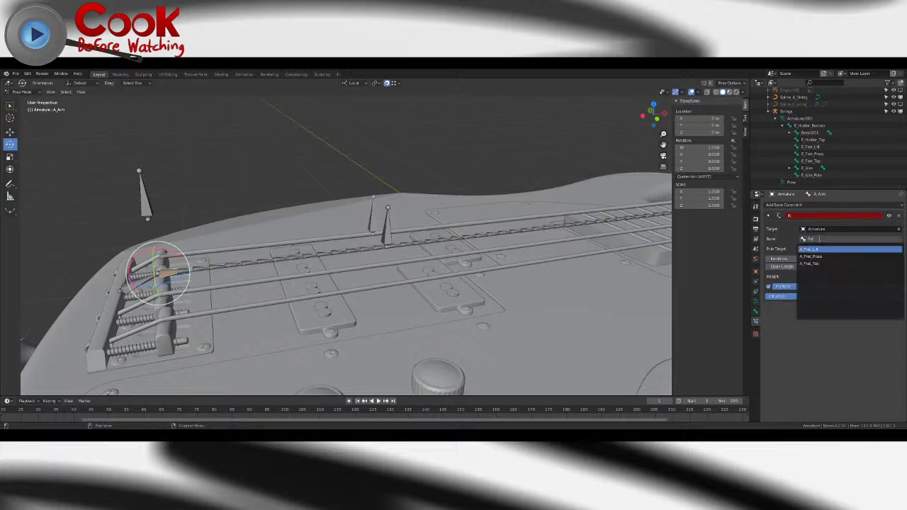
pyautogui.click(822, 250)
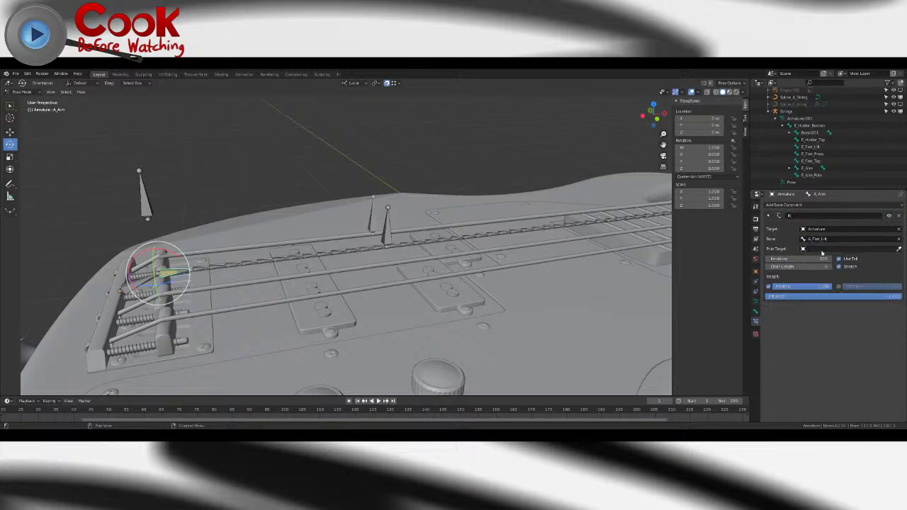
# - Set the IK constraint's pole target to Armature with A_Arm_Pole as the pole bone
pyautogui.click(820, 249)
pyautogui.write('arm')
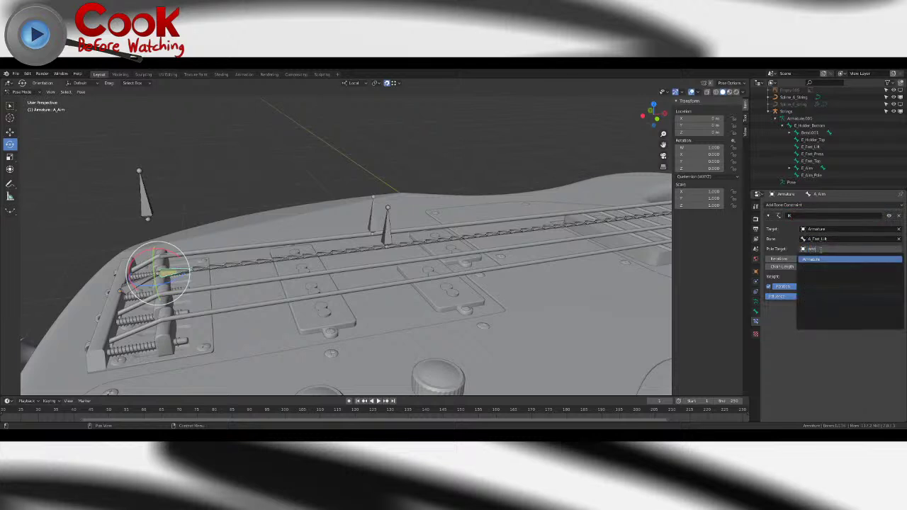
pyautogui.click(815, 260)
pyautogui.click(820, 259)
pyautogui.write('a_')
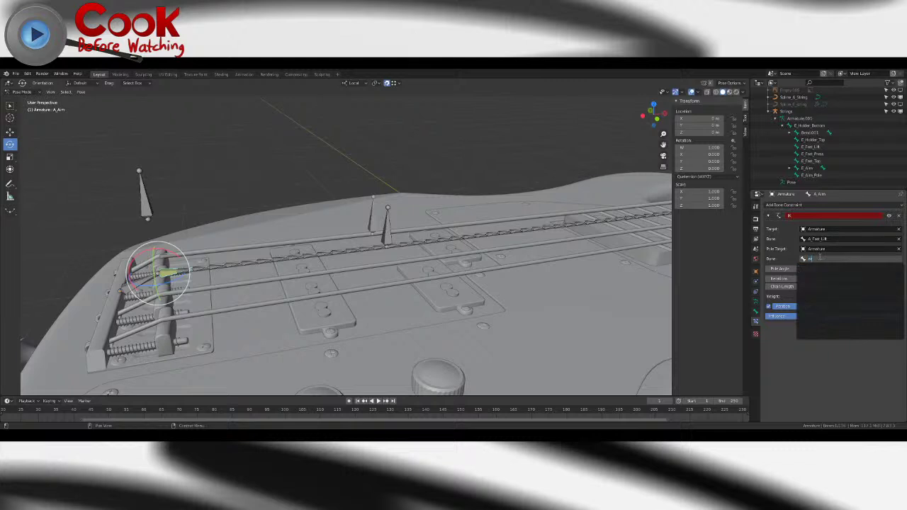
pyautogui.write('arm')
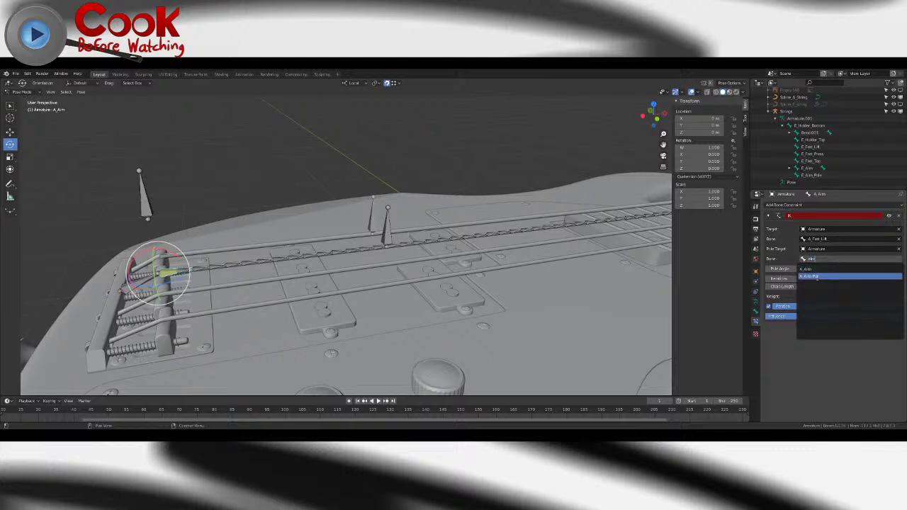
pyautogui.click(814, 276)
# - Set the IK constraint's pole angle to -90°
pyautogui.moveTo(824, 269); pyautogui.dragTo(815, 269)
pyautogui.click(823, 269)
pyautogui.write('-90')
pyautogui.press('Return')
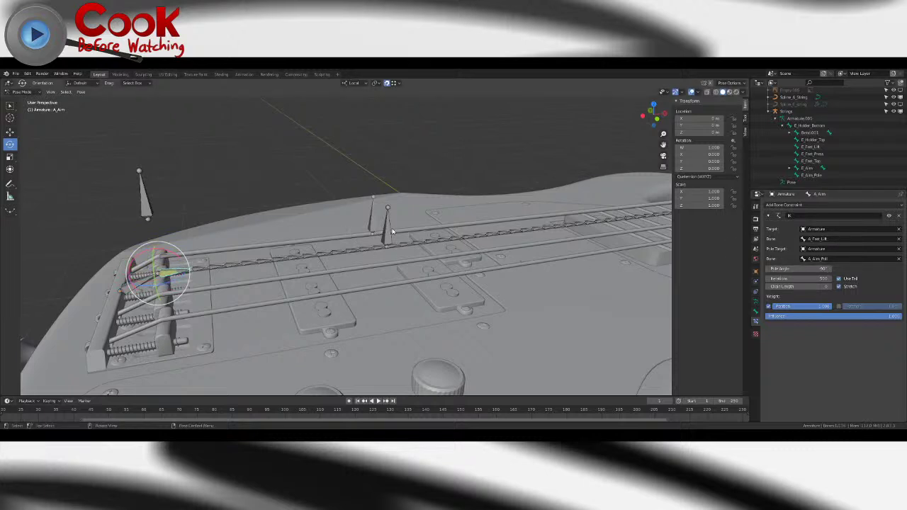
# - Activate the selection tool in Edit Mode and examine the E_Arm bone's branch in the outliner
pyautogui.scroll(-6, 391, 232)
pyautogui.moveTo(391, 232); pyautogui.dragTo(415, 238, button='middle')
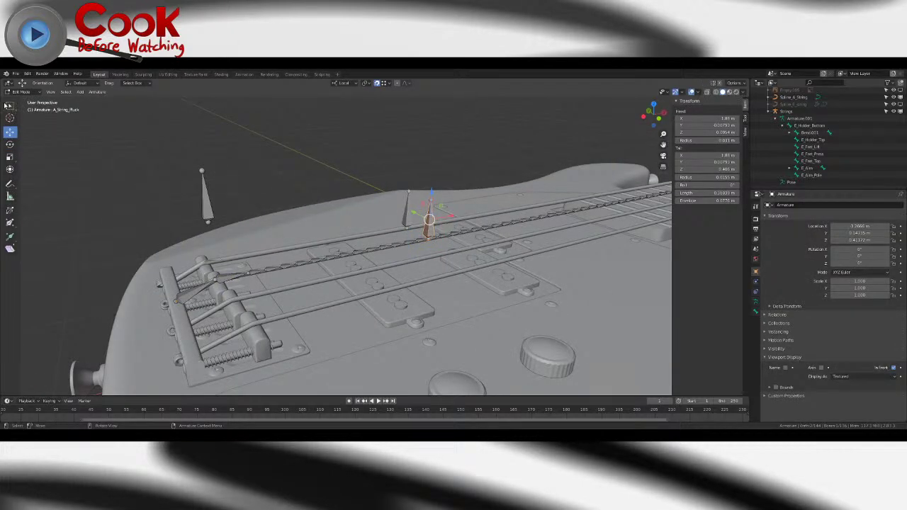
pyautogui.click(8, 105)
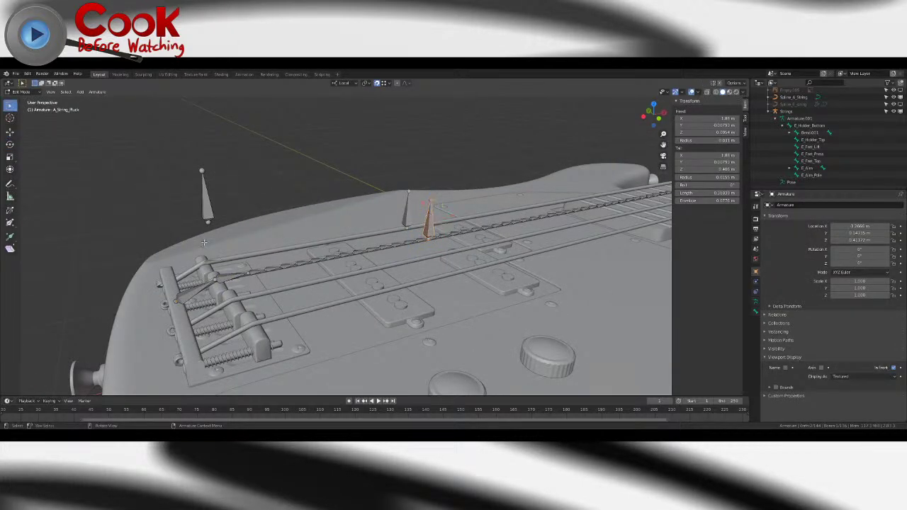
pyautogui.click(227, 274)
pyautogui.click(789, 169)
pyautogui.click(789, 169)
pyautogui.click(375, 249)
# - Try moving the A_Fret_Lift bone upward in Pose Mode to test the IK chain, and undo the move
pyautogui.scroll(-6, 283, 234)
pyautogui.keyDown('shift'); pyautogui.moveTo(662, 177); pyautogui.dragTo(563, 191, button='middle'); pyautogui.keyUp('shift')
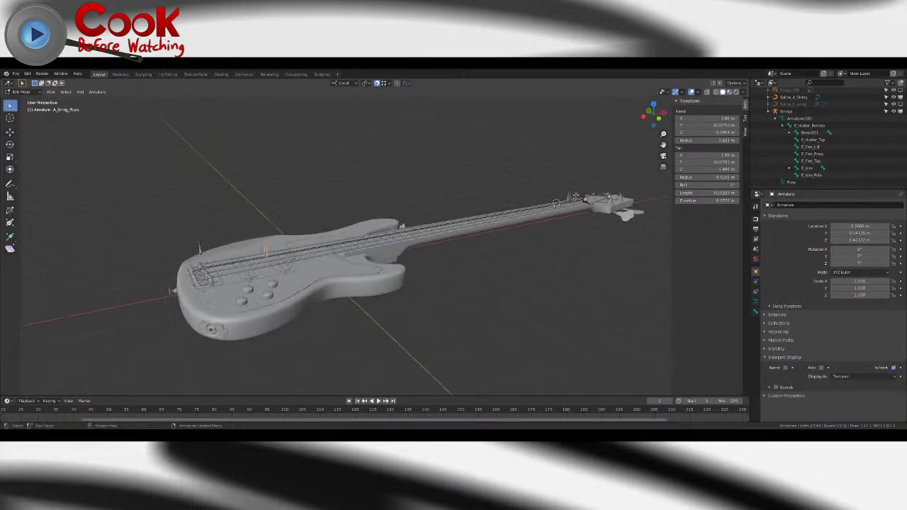
pyautogui.scroll(1, 582, 196)
pyautogui.click(20, 92)
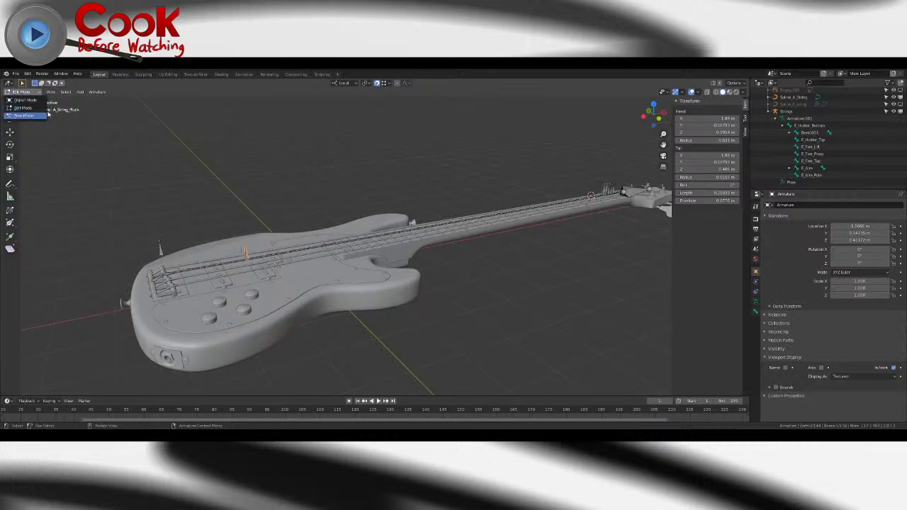
pyautogui.click(25, 116)
pyautogui.click(609, 189)
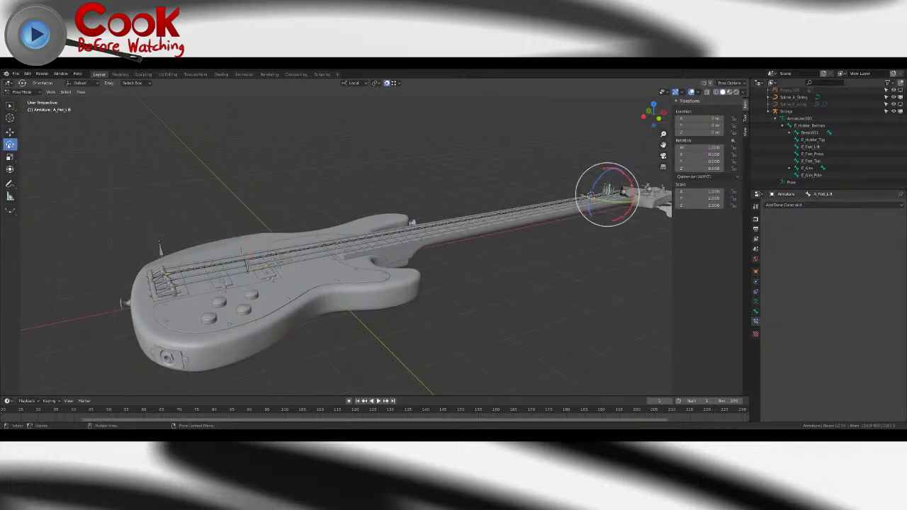
pyautogui.click(10, 132)
pyautogui.moveTo(613, 167); pyautogui.dragTo(604, 148)
pyautogui.hotkey('ctrl', 'z')
# - Reselect the A_Arm bone and re-enter -90° as its IK pole angle
pyautogui.moveTo(353, 211); pyautogui.dragTo(390, 213, button='middle')
pyautogui.scroll(5, 390, 215)
pyautogui.moveTo(179, 326); pyautogui.dragTo(205, 330, button='middle')
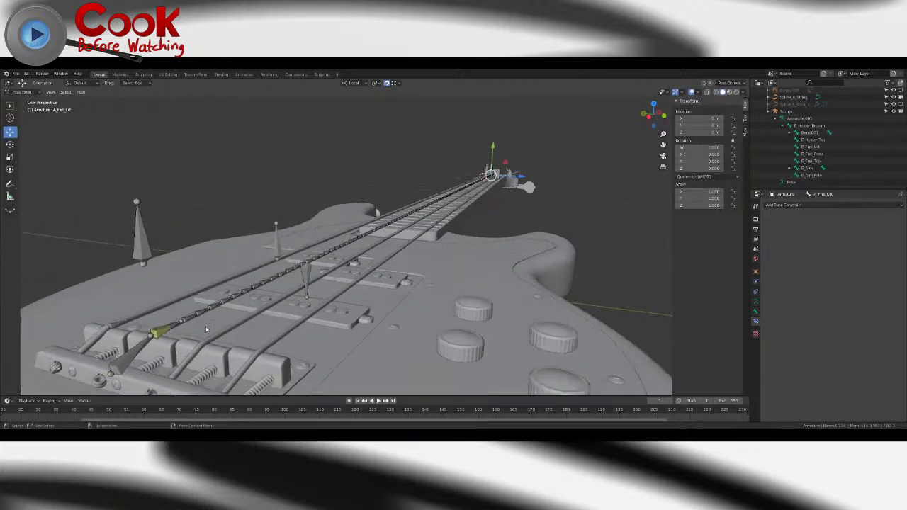
pyautogui.click(159, 331)
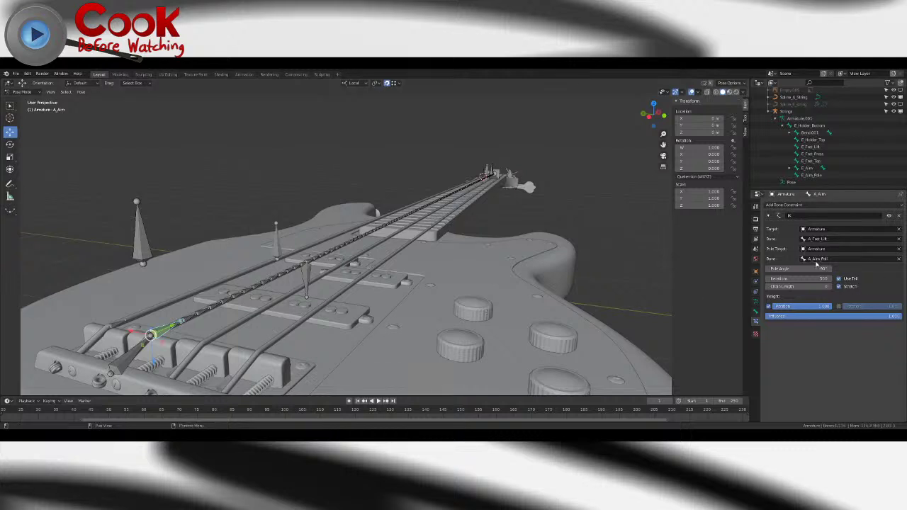
pyautogui.click(813, 268)
pyautogui.write('-900')
pyautogui.press('Return')
# - Try moving the A_String_Pluck bone along the A string from above the pickups
pyautogui.moveTo(311, 272); pyautogui.dragTo(336, 271, button='middle')
pyautogui.moveTo(435, 215); pyautogui.dragTo(414, 239, button='middle')
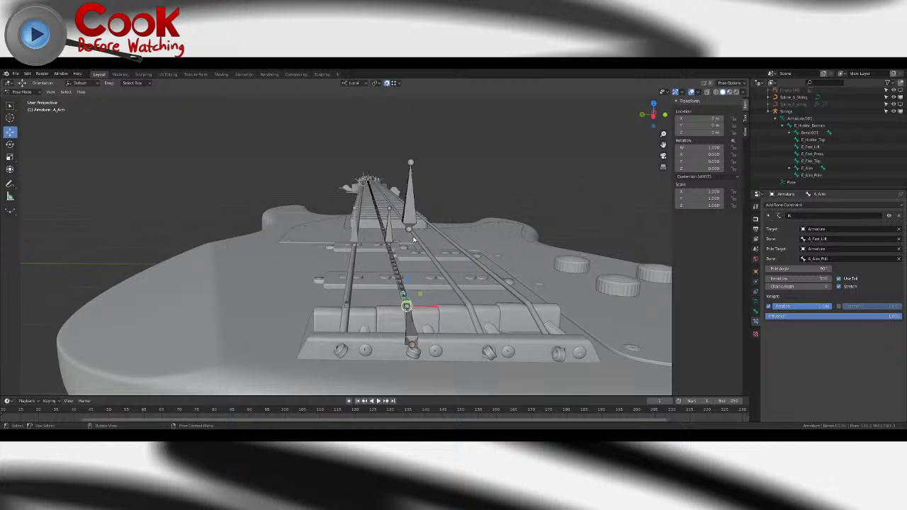
pyautogui.moveTo(453, 201); pyautogui.dragTo(330, 262, button='middle')
pyautogui.scroll(-6, 287, 277)
pyautogui.click(272, 279)
pyautogui.scroll(5, 421, 248)
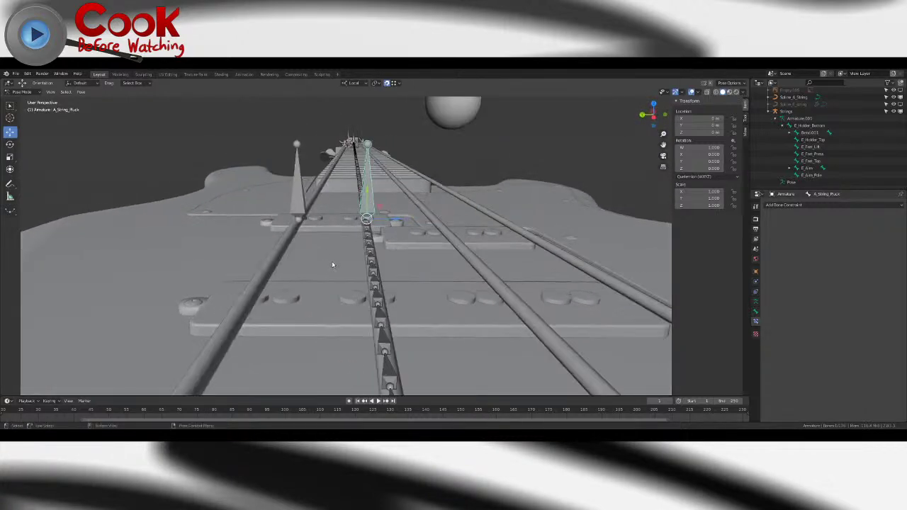
pyautogui.scroll(6, 330, 263)
pyautogui.moveTo(397, 172); pyautogui.dragTo(355, 223, button='middle')
pyautogui.scroll(-5, 378, 201)
pyautogui.moveTo(342, 285); pyautogui.dragTo(456, 398)
pyautogui.scroll(-4, 457, 420)
pyautogui.scroll(-4, 459, 212)
pyautogui.moveTo(459, 185); pyautogui.dragTo(424, 263, button='middle')
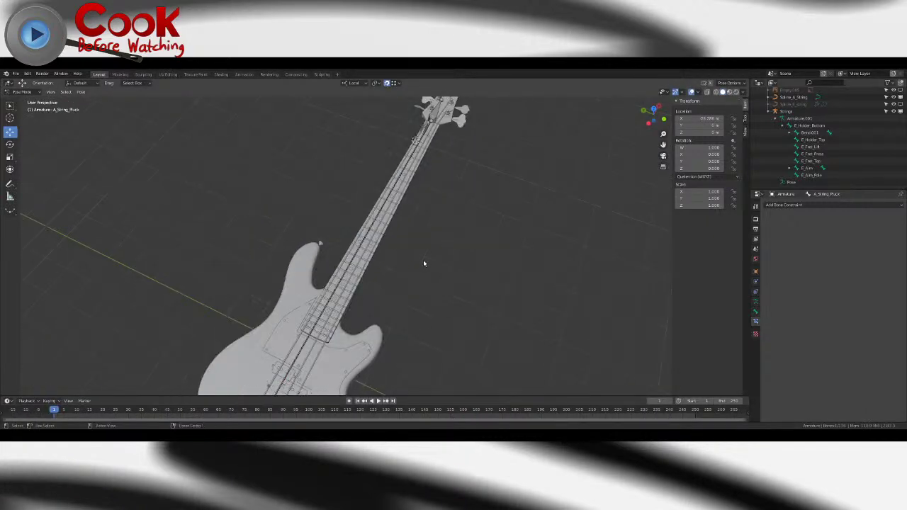
# - Slide the A_String_Pluck bone along the neck as a test and clear its pose location
pyautogui.moveTo(298, 356); pyautogui.dragTo(420, 164)
pyautogui.keyDown('shift'); pyautogui.moveTo(418, 170); pyautogui.dragTo(389, 271, button='middle'); pyautogui.keyUp('shift')
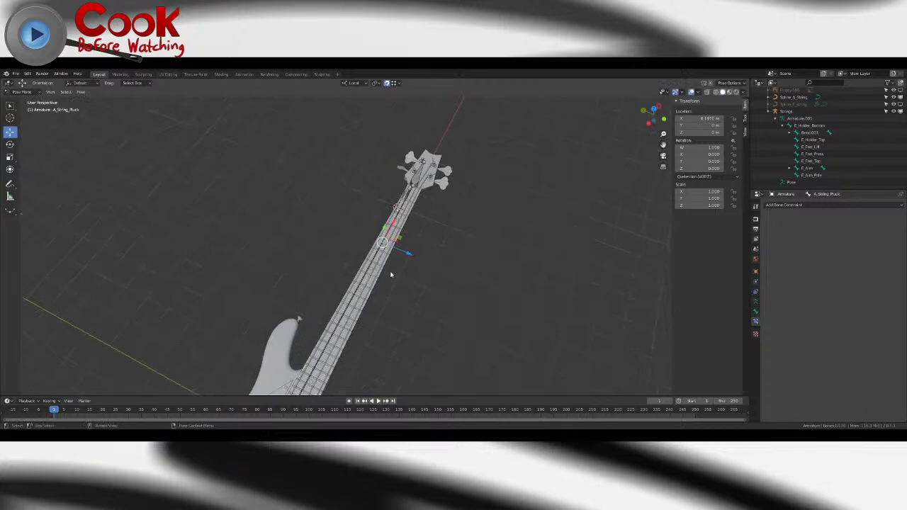
pyautogui.scroll(5, 397, 271)
pyautogui.keyDown('shift'); pyautogui.moveTo(494, 265); pyautogui.dragTo(360, 217, button='middle'); pyautogui.keyUp('shift')
pyautogui.scroll(-7, 342, 295)
pyautogui.scroll(6, 379, 262)
pyautogui.hotkey('alt', 'g')
# - In Edit Mode, delete the A_String_Pluck bone together with the three A_Fret control bones near the nut
pyautogui.scroll(-9, 419, 145)
pyautogui.moveTo(420, 144); pyautogui.dragTo(381, 166, button='middle')
pyautogui.press('Tab')
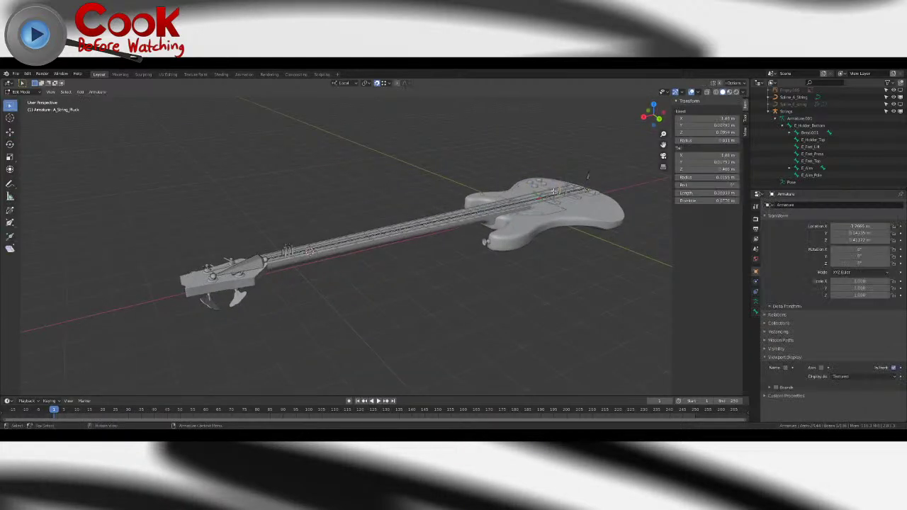
pyautogui.click(498, 211)
pyautogui.click(560, 185)
pyautogui.scroll(4, 240, 245)
pyautogui.scroll(2, 262, 241)
pyautogui.moveTo(241, 245); pyautogui.dragTo(295, 256, button='middle')
pyautogui.click(466, 247)
pyautogui.keyDown('shift'); pyautogui.click(476, 253); pyautogui.keyUp('shift')
pyautogui.keyDown('shift'); pyautogui.click(489, 258); pyautogui.keyUp('shift')
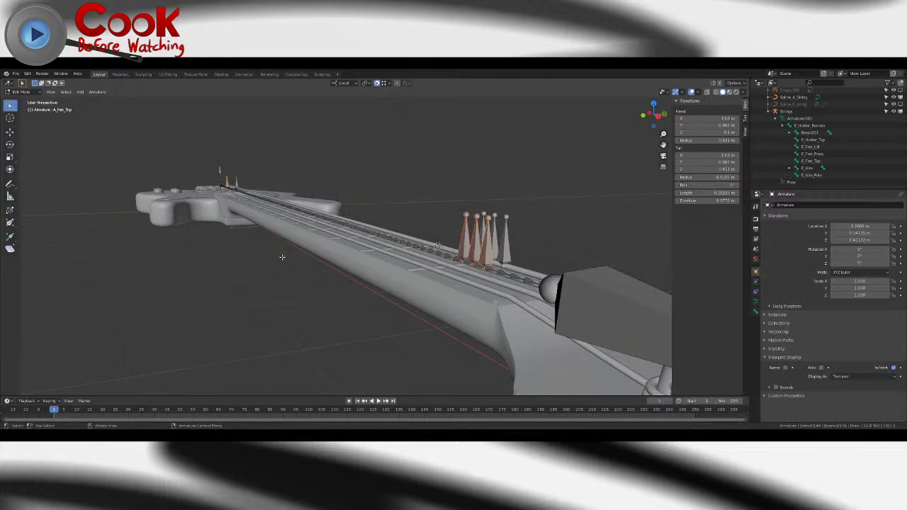
pyautogui.press('x')
pyautogui.click(340, 228)
# - Duplicate the A_Arm bone and move the copy along the A string to a head X of about 1.88 m, near the E string's pluck bone
pyautogui.scroll(-3, 326, 245)
pyautogui.moveTo(298, 257); pyautogui.dragTo(364, 260, button='middle')
pyautogui.keyDown('shift'); pyautogui.moveTo(164, 289); pyautogui.dragTo(557, 245, button='middle'); pyautogui.keyUp('shift')
pyautogui.scroll(3, 368, 283)
pyautogui.moveTo(368, 284); pyautogui.dragTo(333, 294, button='middle')
pyautogui.keyDown('shift'); pyautogui.moveTo(305, 358); pyautogui.dragTo(348, 286, button='middle'); pyautogui.keyUp('shift')
pyautogui.scroll(2, 348, 287)
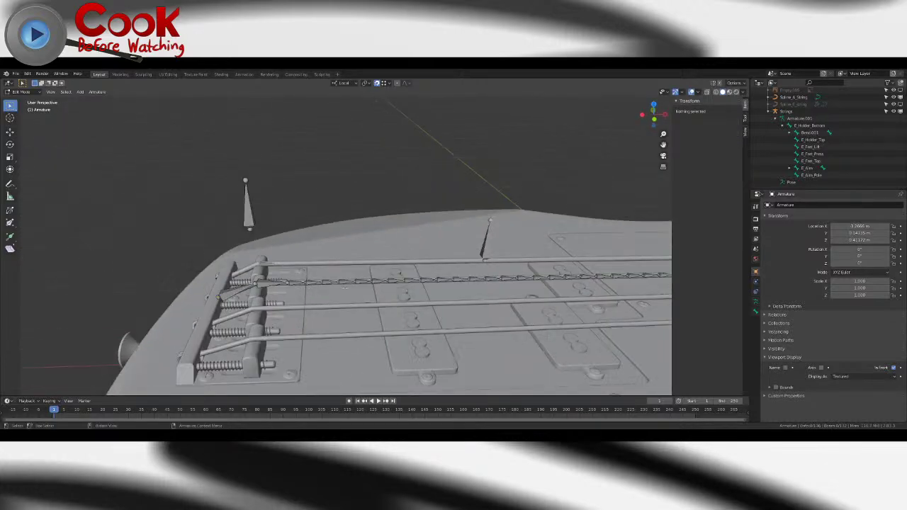
pyautogui.click(265, 283)
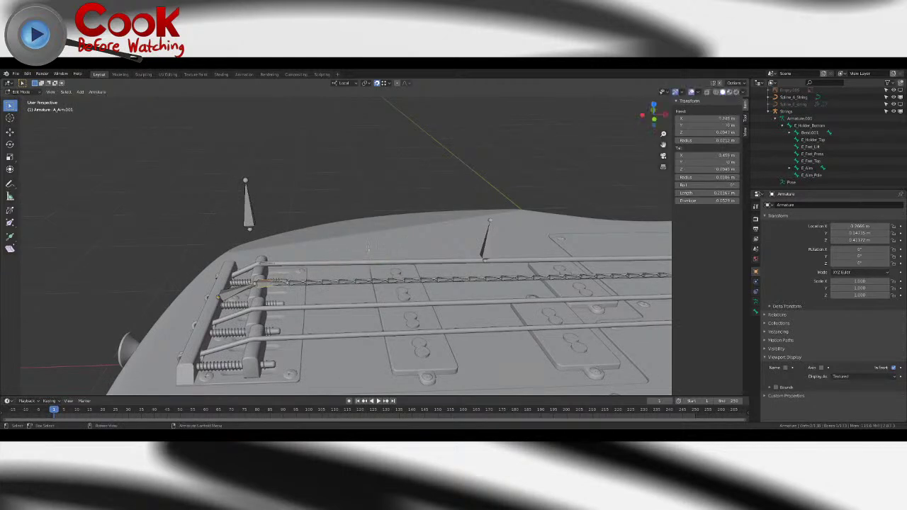
pyautogui.click(14, 134)
pyautogui.moveTo(299, 283); pyautogui.dragTo(535, 277)
pyautogui.scroll(5, 373, 285)
pyautogui.keyDown('shift'); pyautogui.moveTo(581, 281); pyautogui.dragTo(421, 281, button='middle'); pyautogui.keyUp('shift')
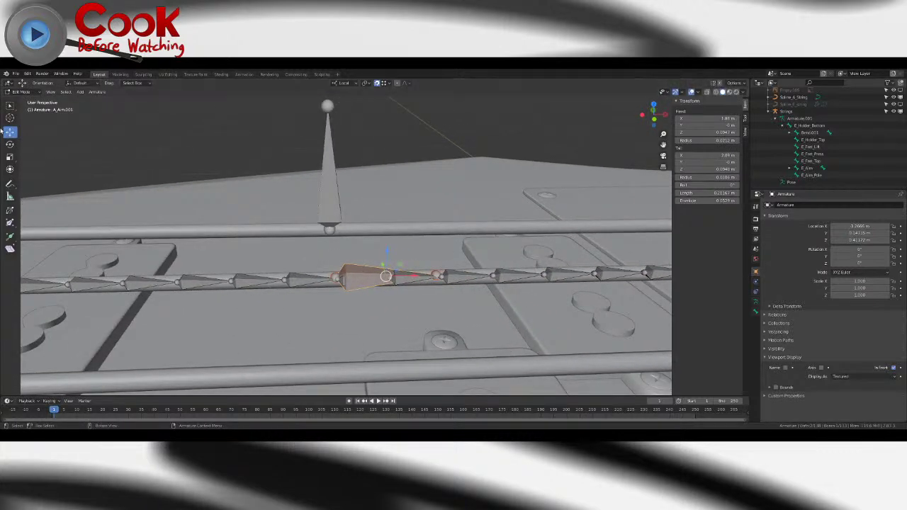
# - Try rotating the duplicated arm bone above the pickups, and undo the rotation
pyautogui.click(10, 144)
pyautogui.moveTo(386, 250)
pyautogui.mouseDown()
pyautogui.moveTo(380, 258)
pyautogui.moveTo(371, 239)
pyautogui.mouseUp()
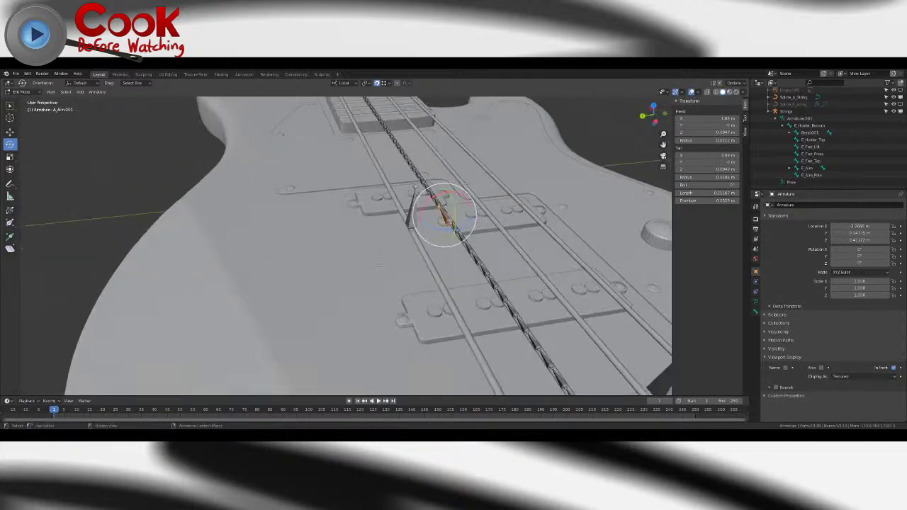
pyautogui.moveTo(379, 266)
pyautogui.mouseDown(button='middle')
pyautogui.moveTo(290, 253)
pyautogui.moveTo(382, 267)
pyautogui.moveTo(386, 281)
pyautogui.mouseUp(button='middle')
pyautogui.scroll(3, 381, 275)
pyautogui.scroll(-1, 381, 265)
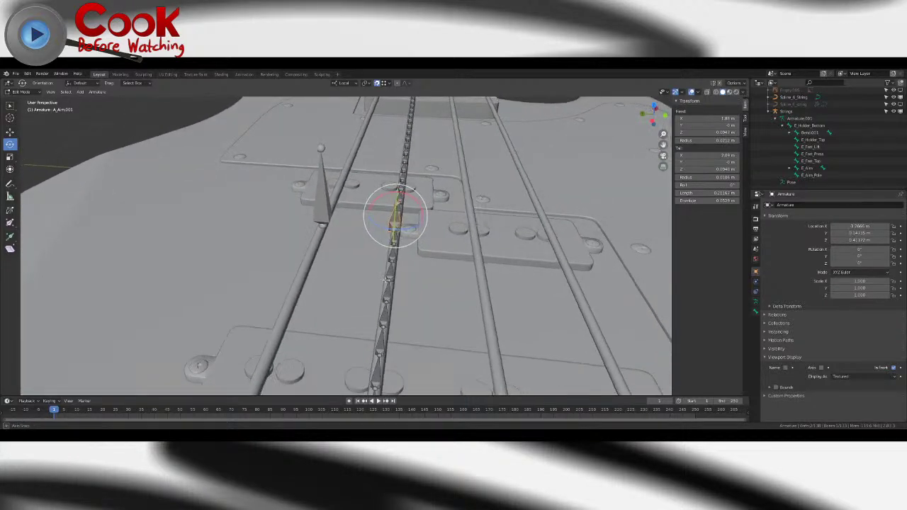
pyautogui.moveTo(386, 280); pyautogui.dragTo(337, 273, button='middle')
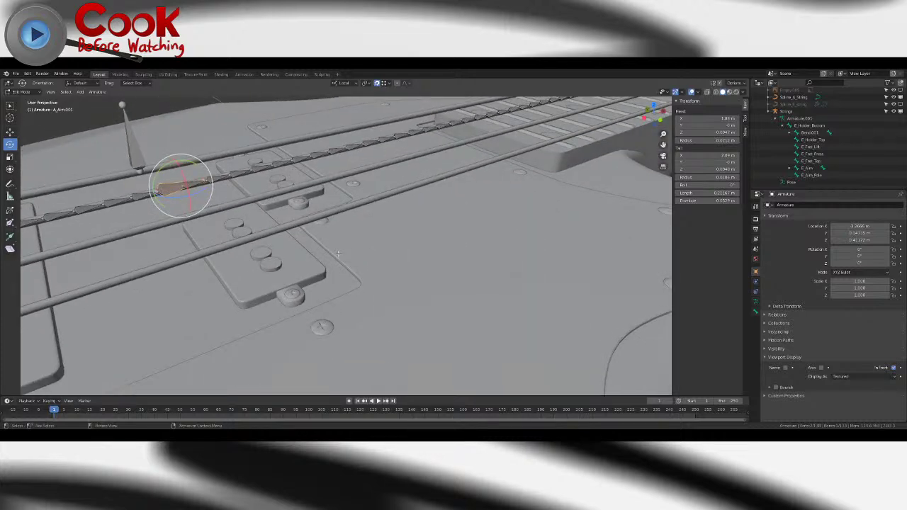
pyautogui.keyDown('shift'); pyautogui.moveTo(309, 211); pyautogui.dragTo(467, 244, button='middle'); pyautogui.keyUp('shift')
pyautogui.scroll(4, 467, 244)
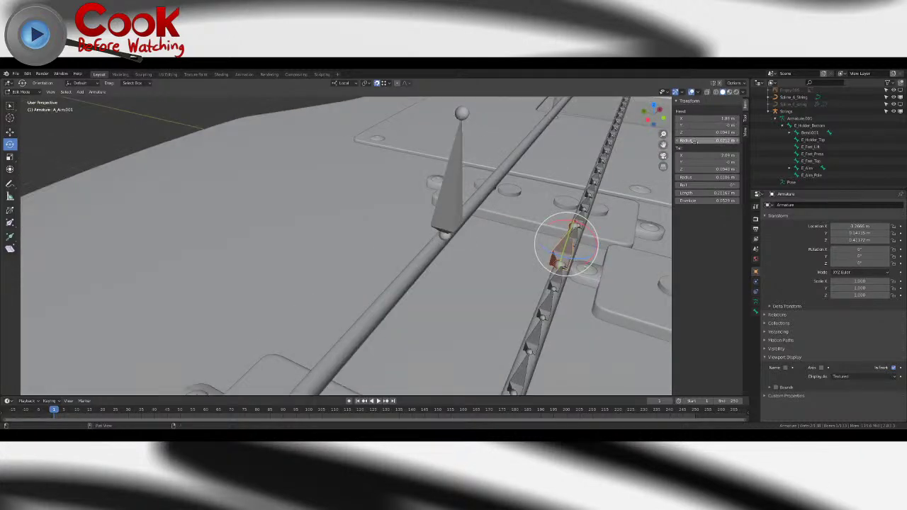
pyautogui.moveTo(574, 227); pyautogui.dragTo(566, 248)
pyautogui.hotkey('ctrl', 'z')
# - Try raising the duplicated arm bone's tail by changing its Z value, and undo the change
pyautogui.moveTo(567, 248); pyautogui.dragTo(512, 225, button='middle')
pyautogui.moveTo(707, 169); pyautogui.dragTo(752, 170)
pyautogui.hotkey('ctrl', 'z')
pyautogui.hotkey('ctrl', 'z')
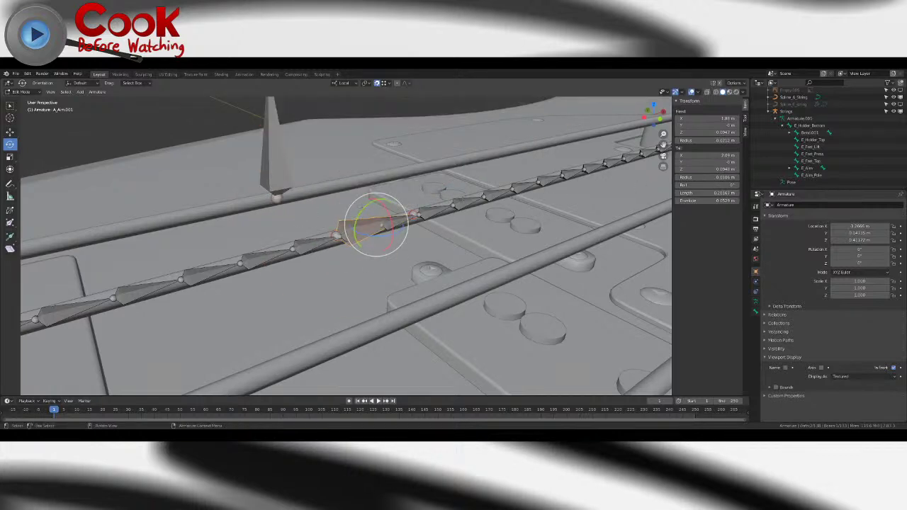
# - Shift the duplicated arm bone above the pickups slightly sideways to a head Y of about 0.008 m
pyautogui.click(7, 134)
pyautogui.moveTo(253, 232); pyautogui.dragTo(364, 236, button='middle')
pyautogui.moveTo(490, 247); pyautogui.dragTo(493, 250)
pyautogui.moveTo(493, 250); pyautogui.dragTo(444, 263, button='middle')
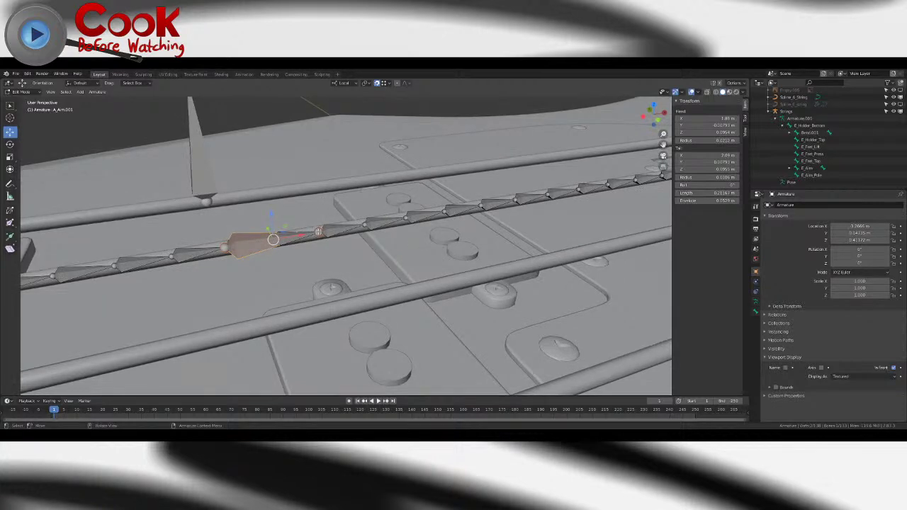
pyautogui.click(225, 247)
pyautogui.keyDown('shift'); pyautogui.click(317, 233); pyautogui.keyUp('shift')
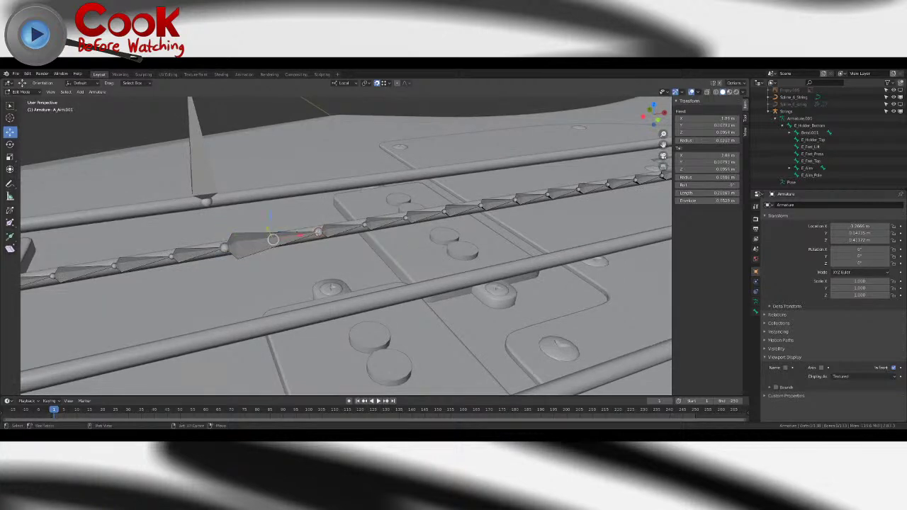
# - In Pose Mode, remove the IK constraint from the duplicated arm bone above the pickups
pyautogui.click(20, 92)
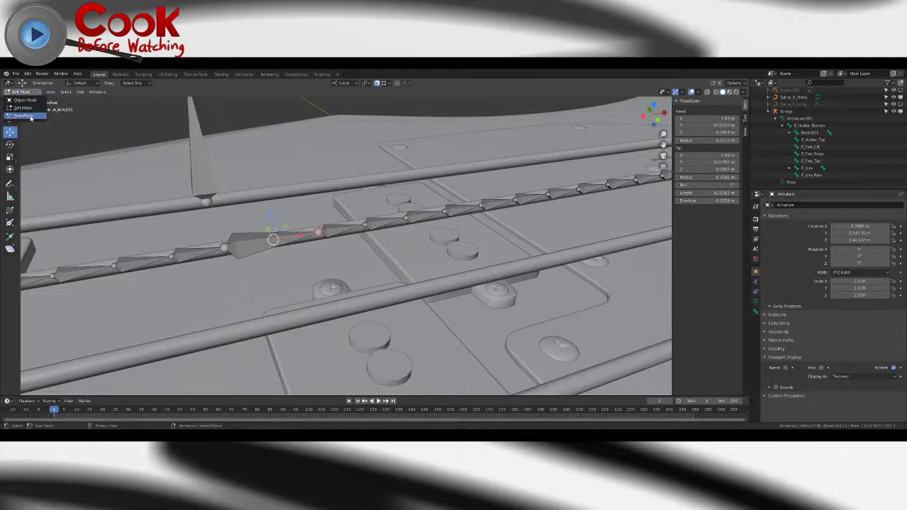
pyautogui.click(31, 118)
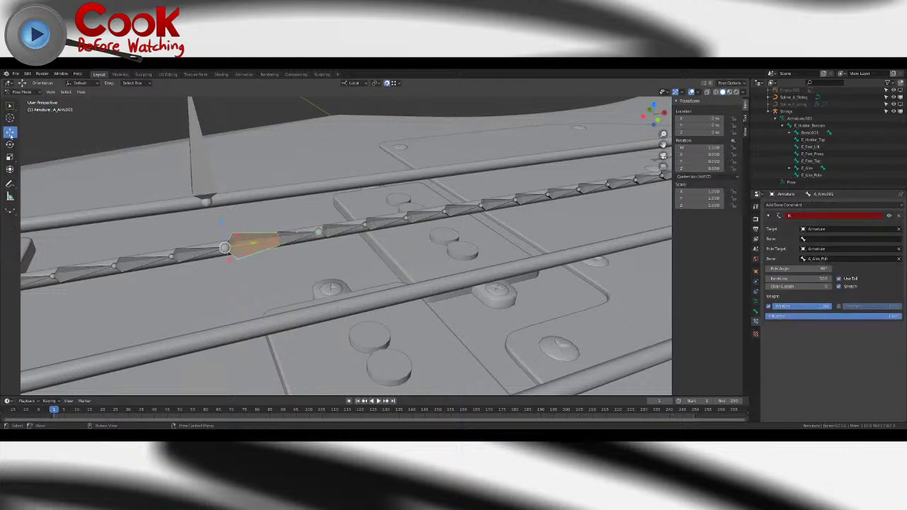
pyautogui.click(899, 216)
# - Rotate the duplicated arm bone 90° about its local X axis so it stands upright on the A string
pyautogui.click(10, 144)
pyautogui.moveTo(237, 227); pyautogui.dragTo(207, 223)
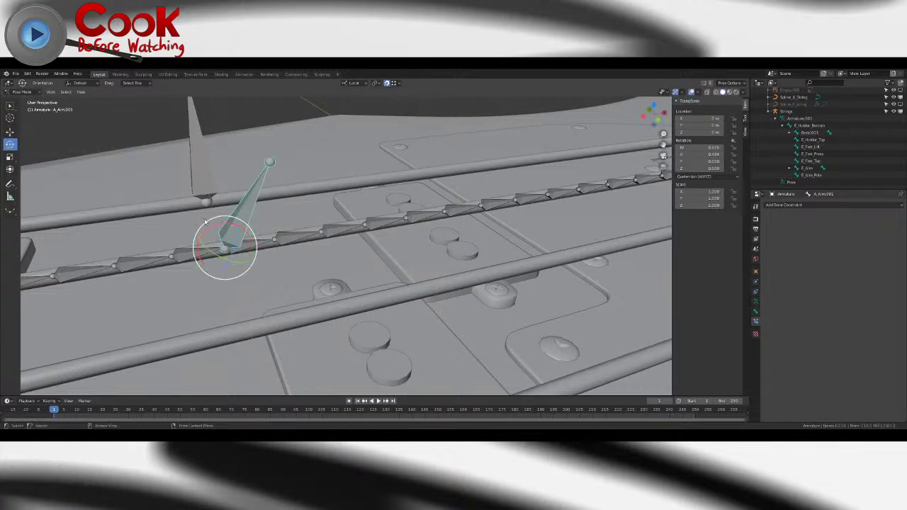
pyautogui.press('F9')
pyautogui.click(281, 232)
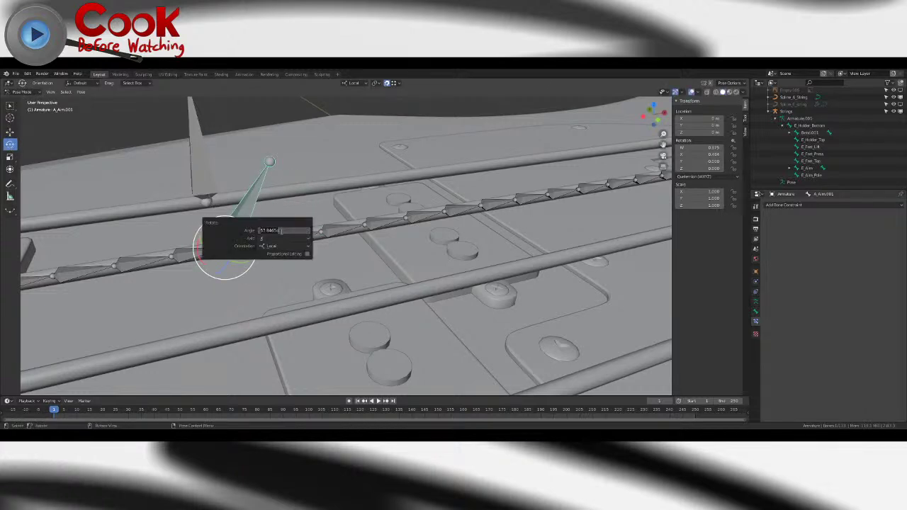
pyautogui.write('90')
pyautogui.press('Return')
pyautogui.moveTo(283, 226); pyautogui.dragTo(221, 199, button='middle')
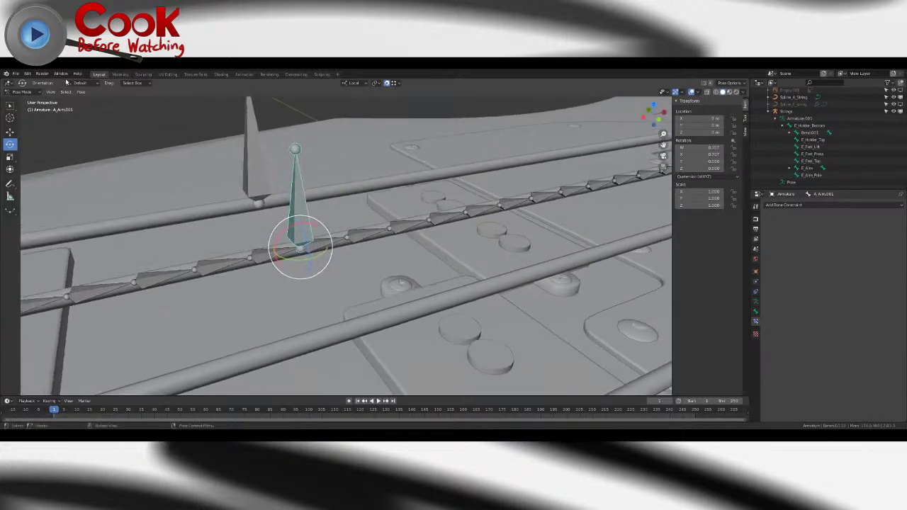
# - Apply the upright bone's pose as its rest pose and return to Edit Mode
pyautogui.click(79, 93)
pyautogui.moveTo(90, 114)
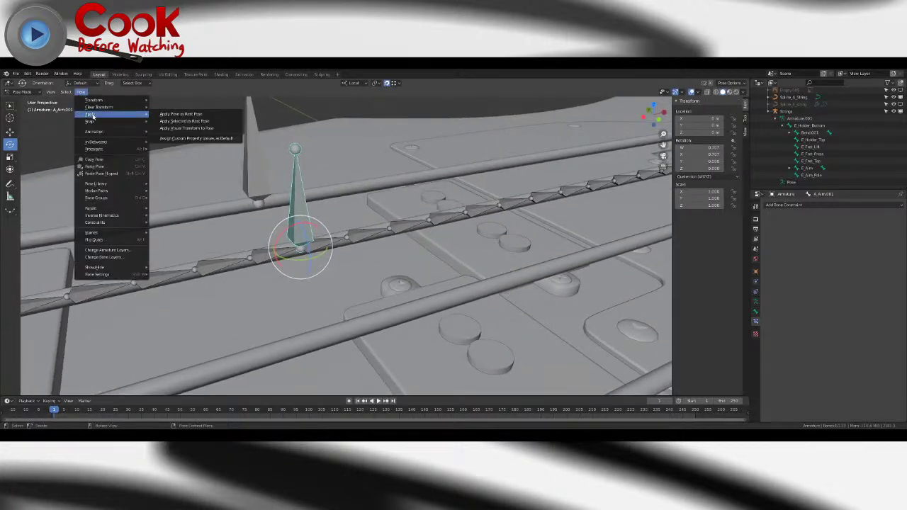
pyautogui.click(220, 121)
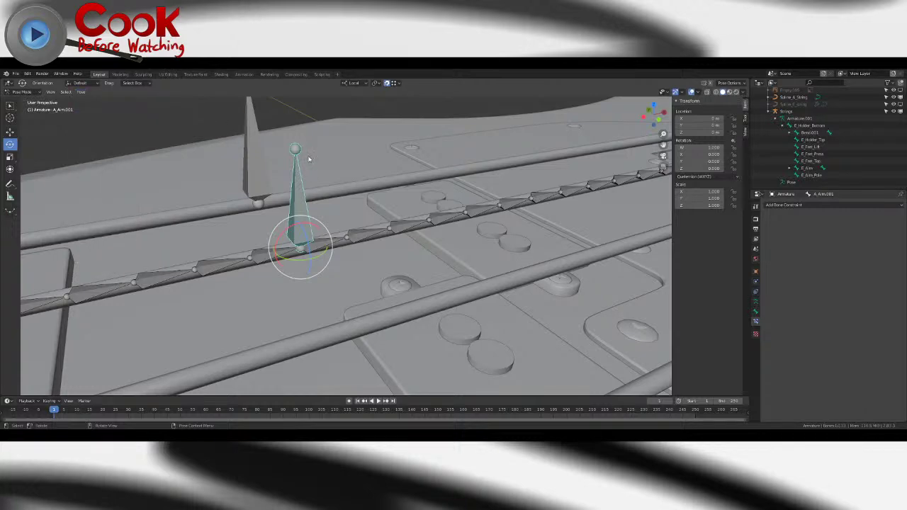
pyautogui.press('Tab')
# - Duplicate the upright bone and place the copy on the A string near the nut, at a head X of about 13.5 m
pyautogui.moveTo(303, 224); pyautogui.dragTo(364, 219, button='middle')
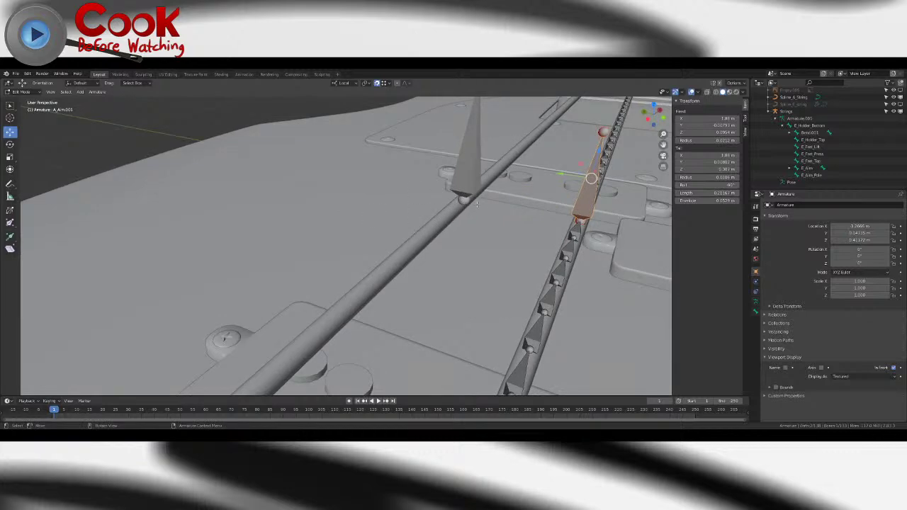
pyautogui.scroll(-7, 477, 204)
pyautogui.moveTo(476, 204); pyautogui.dragTo(425, 259, button='middle')
pyautogui.scroll(-4, 425, 258)
pyautogui.keyDown('shift'); pyautogui.moveTo(588, 238); pyautogui.dragTo(430, 231, button='middle'); pyautogui.keyUp('shift')
pyautogui.scroll(-3, 444, 224)
pyautogui.hotkey('shift', 'd')
pyautogui.rightClick(575, 248)
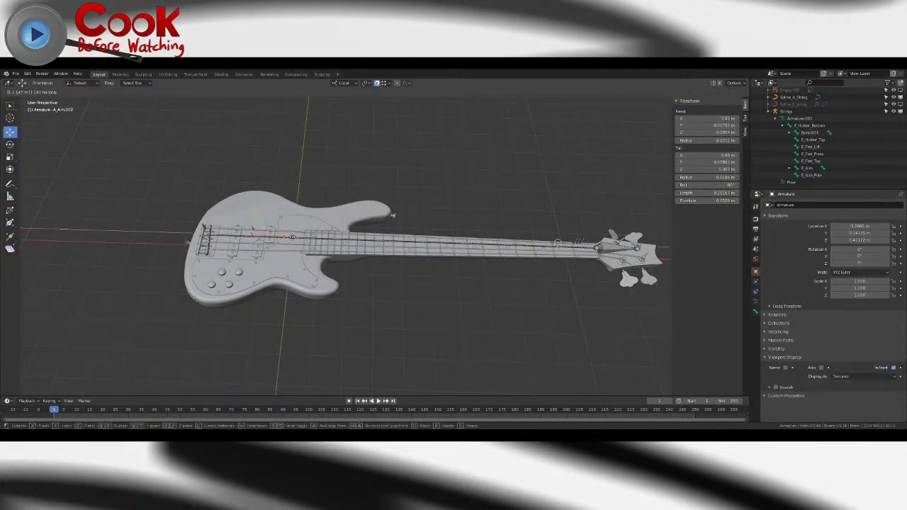
pyautogui.press('KP_Decimal')
pyautogui.keyDown('shift'); pyautogui.moveTo(387, 278); pyautogui.dragTo(372, 202, button='middle'); pyautogui.keyUp('shift')
pyautogui.scroll(6, 369, 247)
pyautogui.press('g')
pyautogui.click(357, 261)
pyautogui.keyDown('shift'); pyautogui.moveTo(372, 170); pyautogui.dragTo(377, 249, button='middle'); pyautogui.keyUp('shift')
pyautogui.scroll(2, 377, 249)
pyautogui.keyDown('shift'); pyautogui.moveTo(377, 219); pyautogui.dragTo(387, 250, button='middle'); pyautogui.keyUp('shift')
# - Try placing more upright bone copies along the A string near the nut, and undo them
pyautogui.press('g')
pyautogui.click(325, 256)
pyautogui.moveTo(326, 199); pyautogui.dragTo(447, 256)
pyautogui.hotkey('ctrl', 'z')
pyautogui.moveTo(327, 194); pyautogui.dragTo(458, 254)
pyautogui.hotkey('ctrl', 'z')
pyautogui.hotkey('ctrl', 'z')
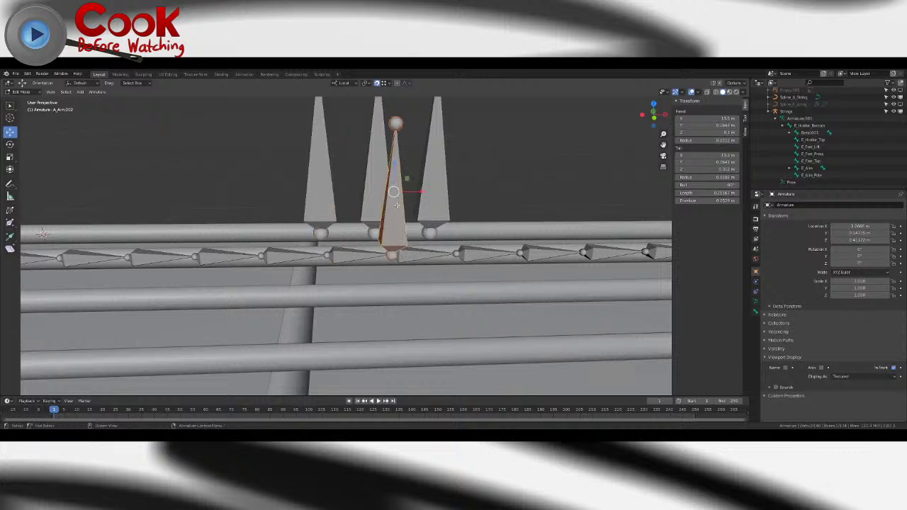
pyautogui.hotkey('ctrl', 'shift', 'z')
pyautogui.hotkey('ctrl', 'z')
# - Duplicate the upright bone near the nut twice, snapping the copies to the neighbouring A string joints at head X about 13.4 and 13.6 m
pyautogui.press('g')
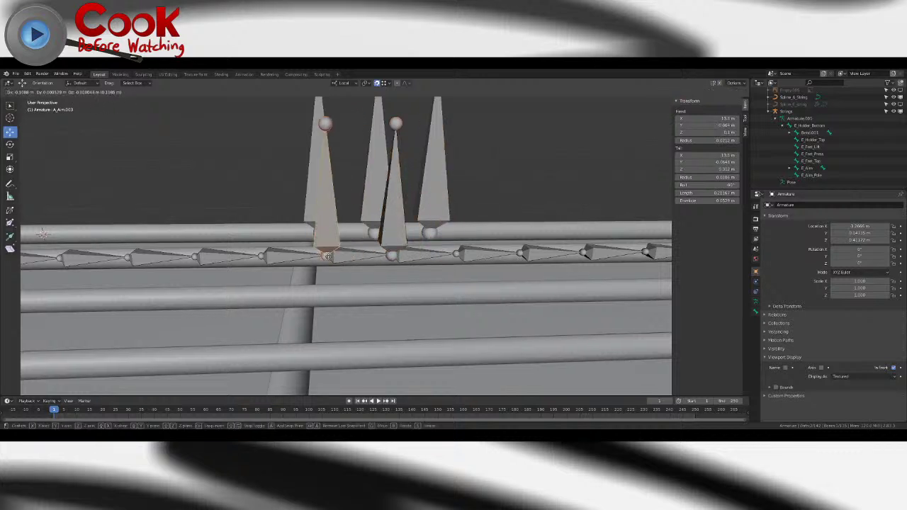
pyautogui.click(325, 256)
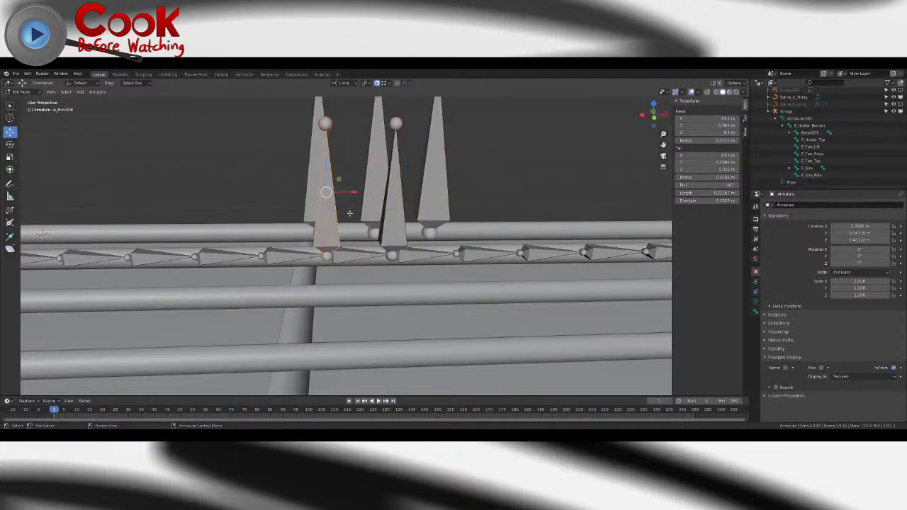
pyautogui.hotkey('shift', 'd')
pyautogui.click(456, 253)
# - Lengthen the three upright A string bones near the nut by raising their tails to a Z of about 0.41 m
pyautogui.scroll(-3, 459, 230)
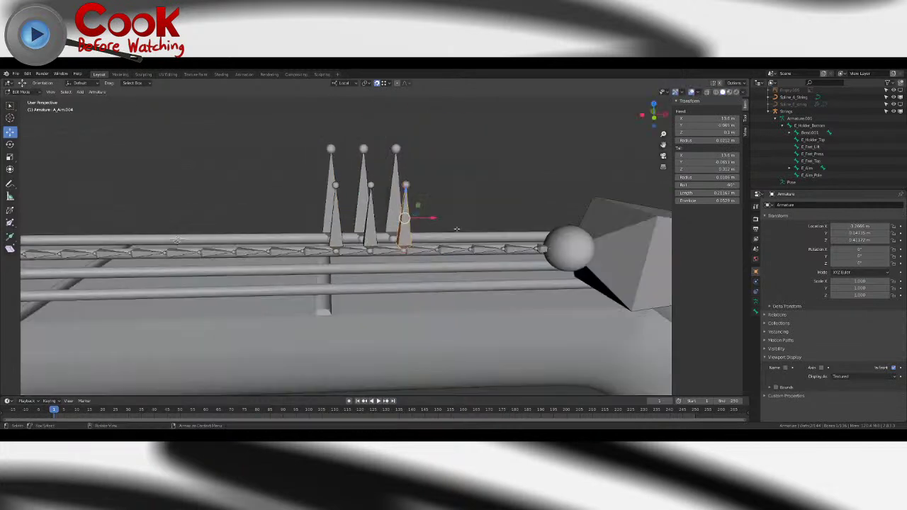
pyautogui.click(407, 185)
pyautogui.keyDown('shift'); pyautogui.click(374, 184); pyautogui.keyUp('shift')
pyautogui.keyDown('shift'); pyautogui.click(337, 185); pyautogui.keyUp('shift')
pyautogui.press('g')
pyautogui.press('z')
pyautogui.click(362, 152)
pyautogui.moveTo(177, 239); pyautogui.dragTo(313, 238, button='middle')
pyautogui.click(345, 252)
pyautogui.moveTo(348, 225); pyautogui.dragTo(284, 229)
# - Rename the upright A string bone above the pickups as A_Pluck
pyautogui.moveTo(285, 234); pyautogui.dragTo(358, 274, button='middle')
pyautogui.scroll(-6, 359, 274)
pyautogui.keyDown('shift'); pyautogui.moveTo(55, 274); pyautogui.dragTo(406, 276, button='middle'); pyautogui.keyUp('shift')
pyautogui.scroll(5, 406, 276)
pyautogui.click(356, 347)
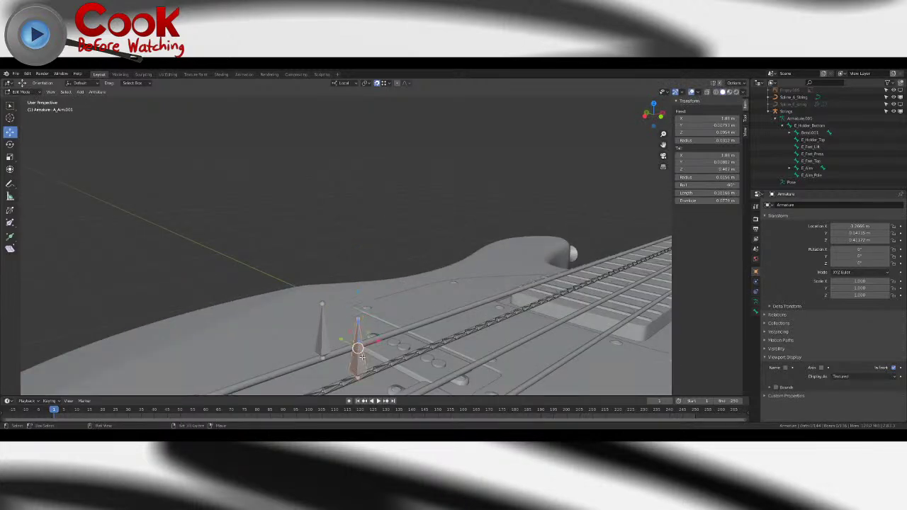
pyautogui.keyDown('shift'); pyautogui.moveTo(362, 355); pyautogui.dragTo(350, 277, button='middle'); pyautogui.keyUp('shift')
pyautogui.click(755, 312)
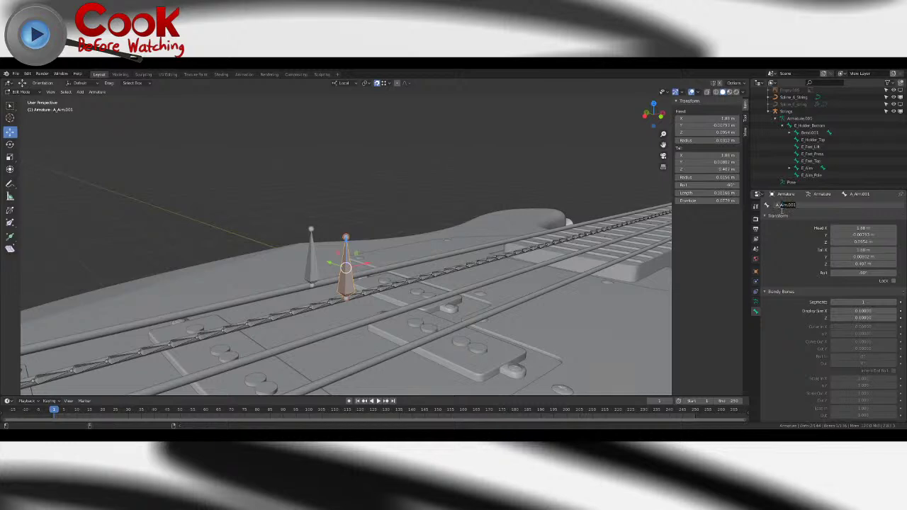
pyautogui.click(782, 210)
pyautogui.write('A_Pluck')
pyautogui.press('Return')
# - Rename the upright A string bone farthest from the nut in the group of three as A_Fret_Lift
pyautogui.scroll(-5, 569, 238)
pyautogui.moveTo(630, 234); pyautogui.dragTo(369, 230, button='middle')
pyautogui.moveTo(448, 227); pyautogui.dragTo(300, 256, button='middle')
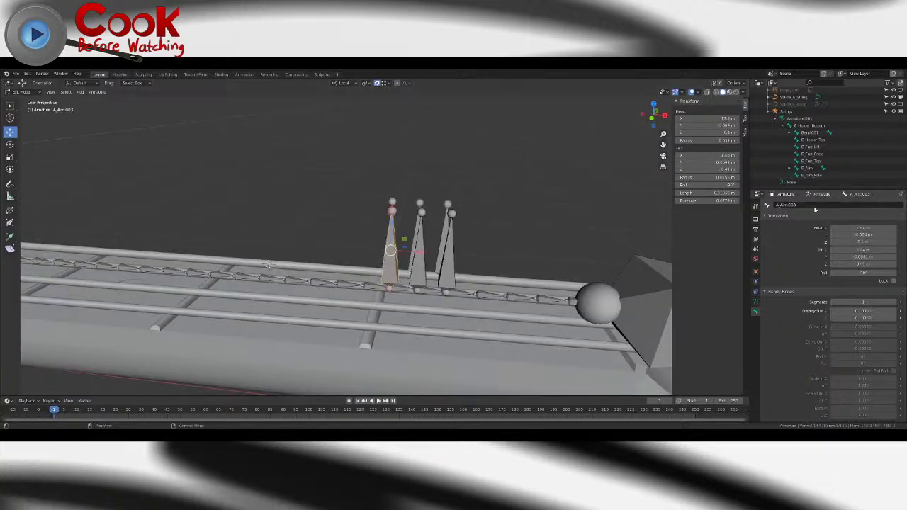
pyautogui.click(392, 255)
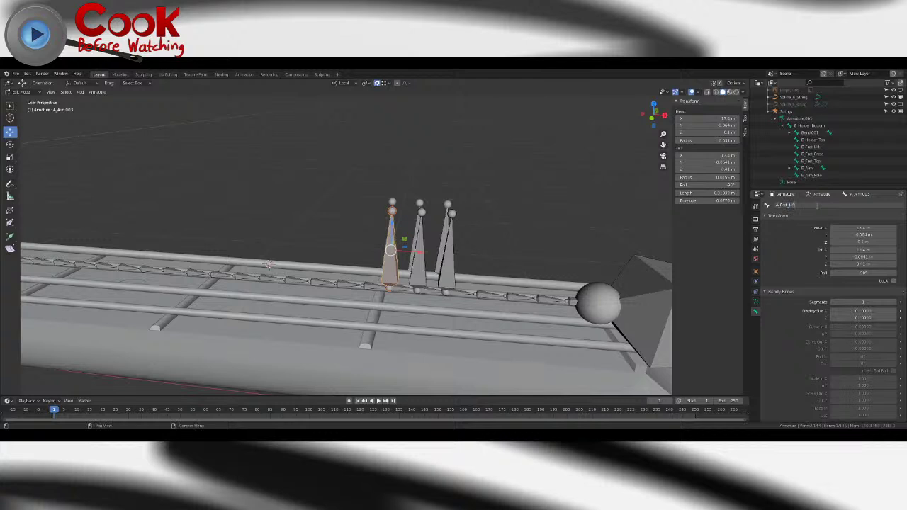
pyautogui.press('Return')
# - Rename the middle of the three upright A string bones as A_Fret_Press
pyautogui.click(417, 269)
pyautogui.doubleClick(803, 205)
pyautogui.click(806, 205)
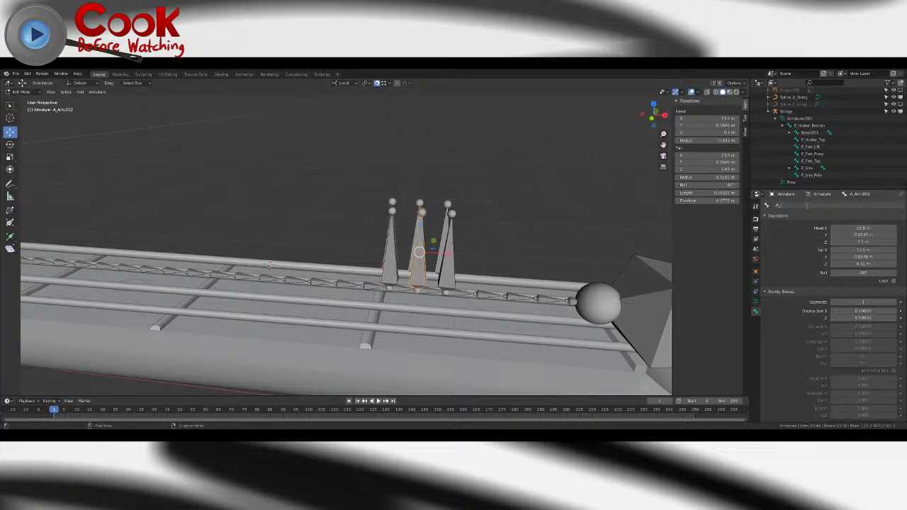
pyautogui.write('Press')
pyautogui.press('Return')
# - Rename the upright A string bone closest to the nut as A_Fret_Top
pyautogui.click(447, 248)
pyautogui.press('BackSpace')
pyautogui.press('BackSpace')
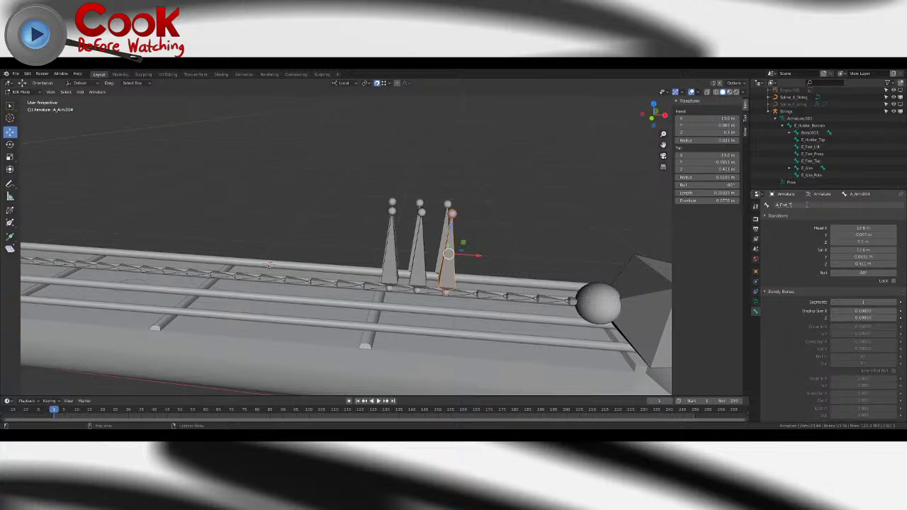
pyautogui.write('Tip')
pyautogui.press('Return')
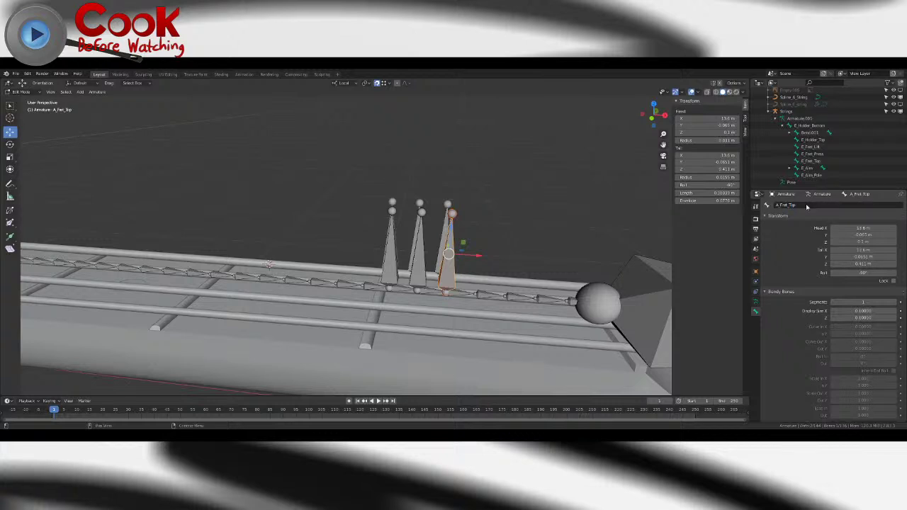
# - Parent the A_Pluck bone to the A_Arm bone at the bridge with Keep Offset
pyautogui.scroll(-6, 449, 216)
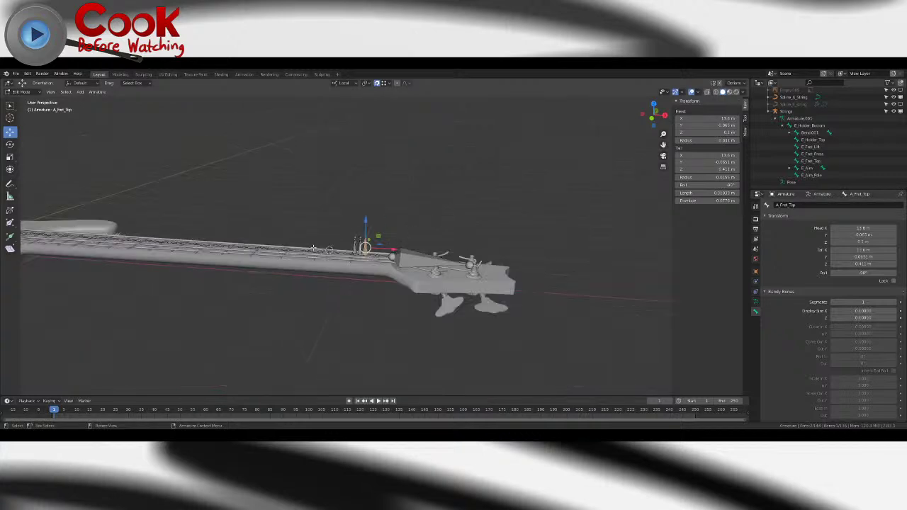
pyautogui.moveTo(310, 248); pyautogui.dragTo(370, 253, button='middle')
pyautogui.scroll(-3, 387, 254)
pyautogui.keyDown('shift'); pyautogui.moveTo(332, 311); pyautogui.dragTo(380, 241, button='middle'); pyautogui.keyUp('shift')
pyautogui.scroll(4, 349, 243)
pyautogui.click(344, 241)
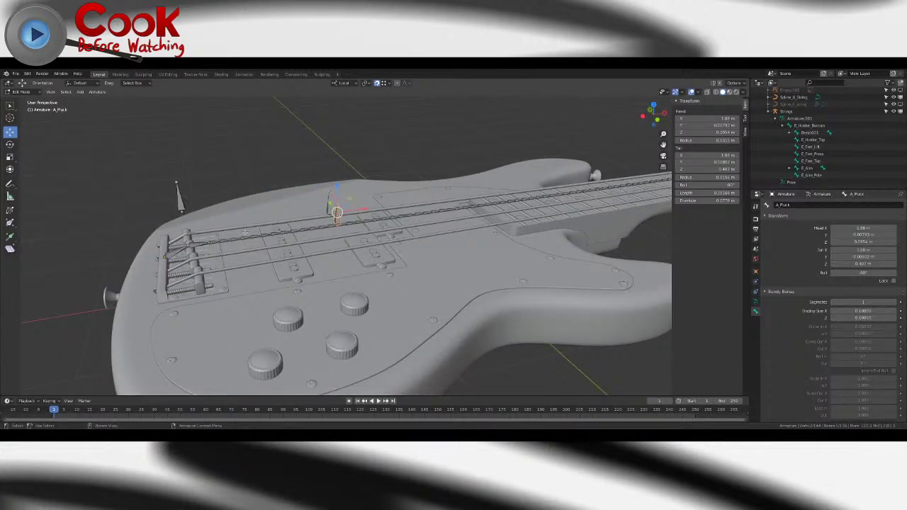
pyautogui.keyDown('shift'); pyautogui.click(202, 244); pyautogui.keyUp('shift')
pyautogui.hotkey('ctrl', 'p')
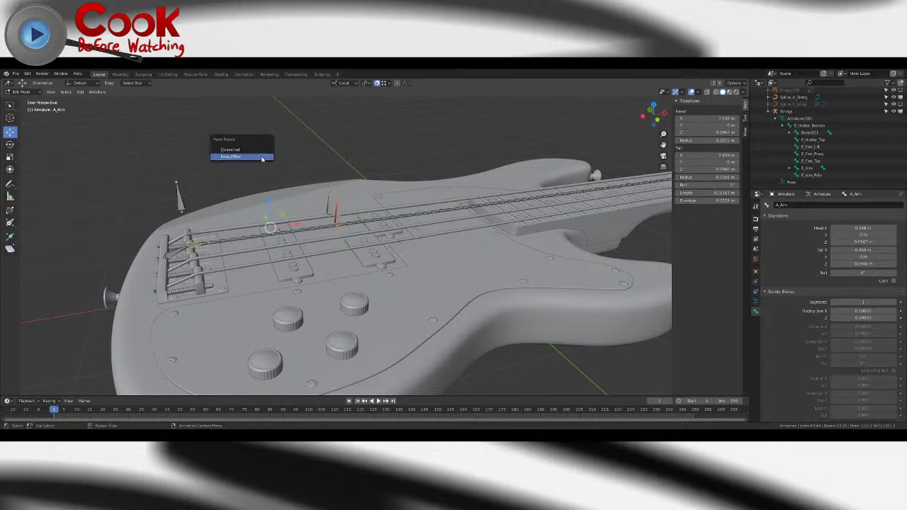
pyautogui.click(262, 159)
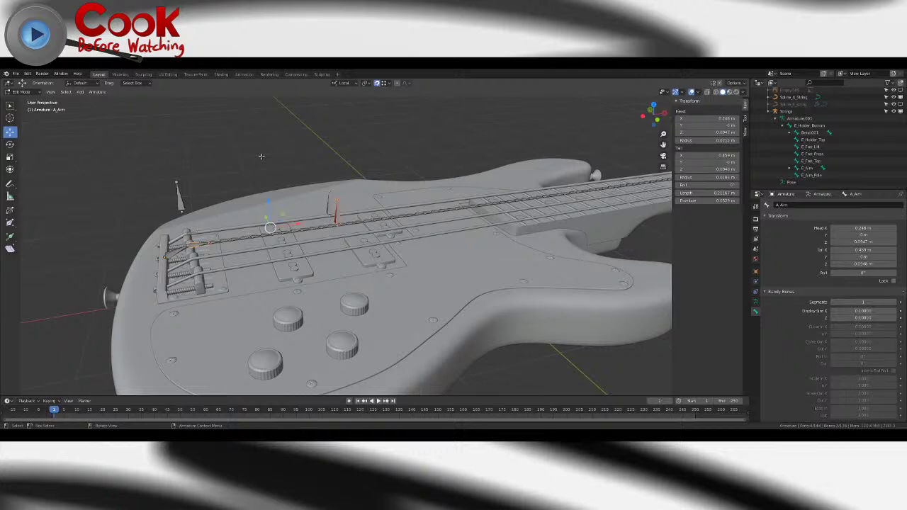
# - In Pose Mode, try moving the A_Fret_Lift bone upward along its local Y axis, and revert the move
pyautogui.click(20, 93)
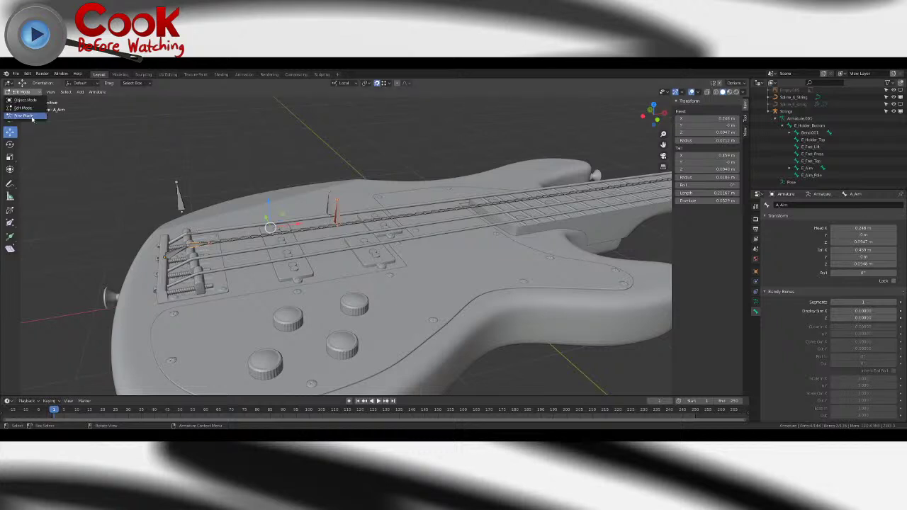
pyautogui.click(32, 118)
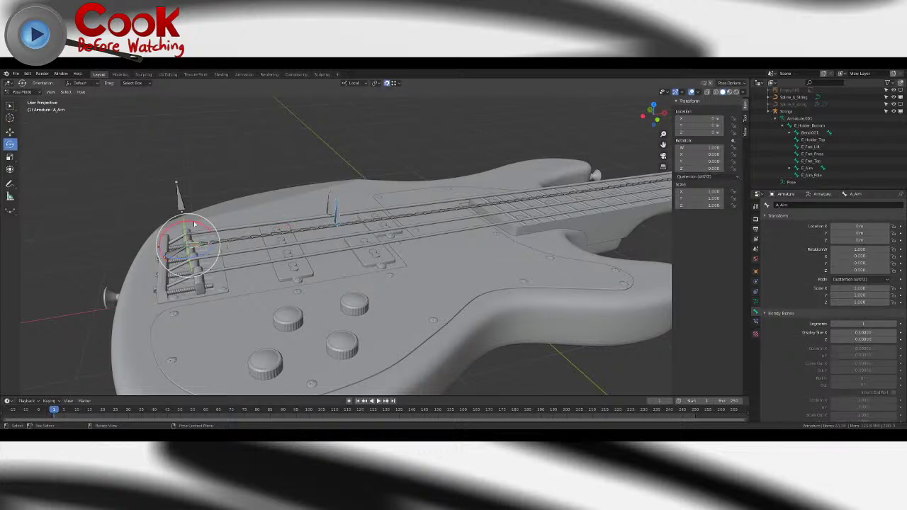
pyautogui.scroll(-5, 611, 200)
pyautogui.click(611, 199)
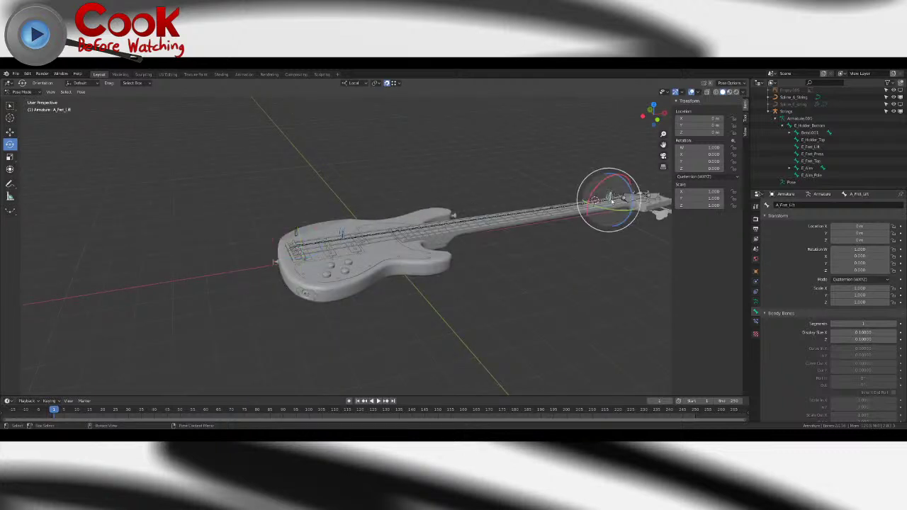
pyautogui.click(10, 134)
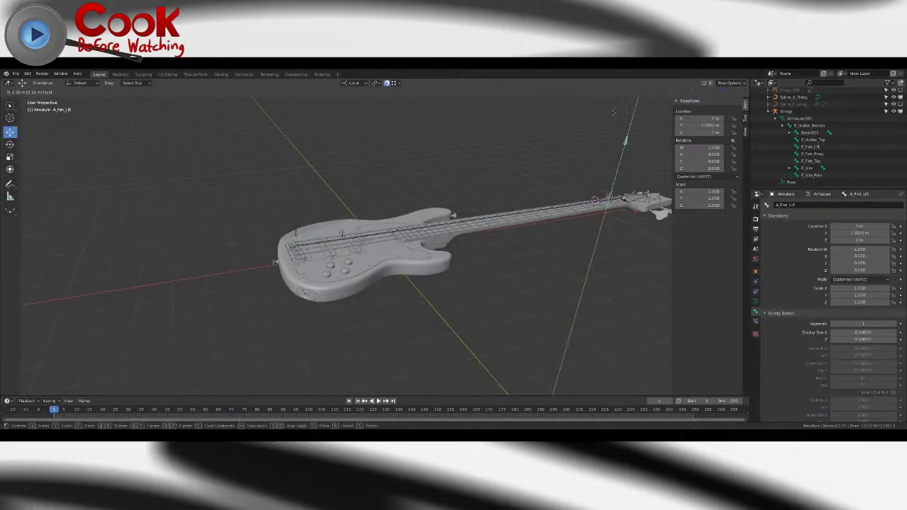
pyautogui.scroll(5, 331, 238)
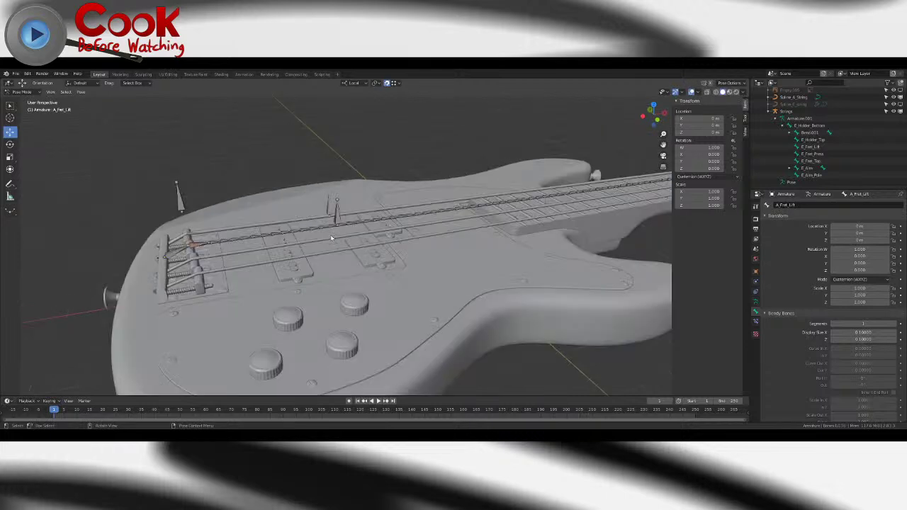
# - Set the empty target bone of A_Arm's IK constraint in Pose Mode, filtering the bone list by "fre"
pyautogui.click(21, 92)
pyautogui.click(30, 119)
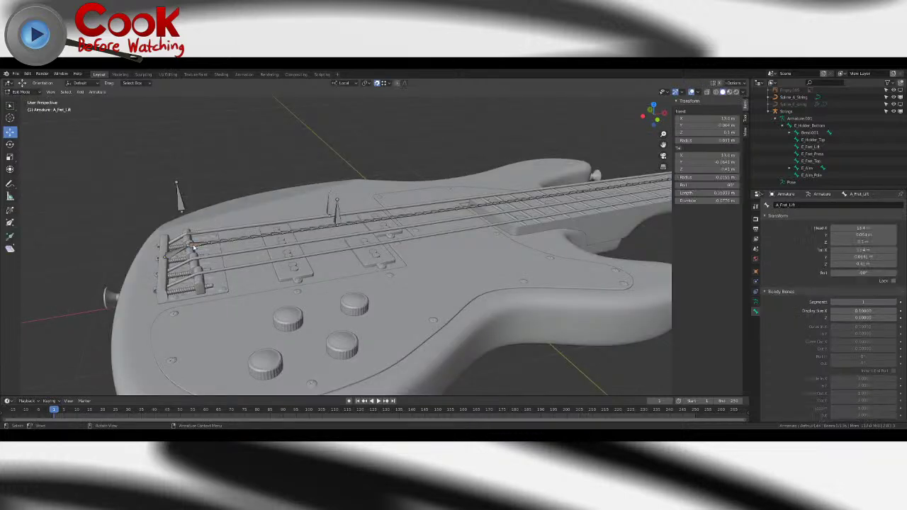
pyautogui.click(193, 246)
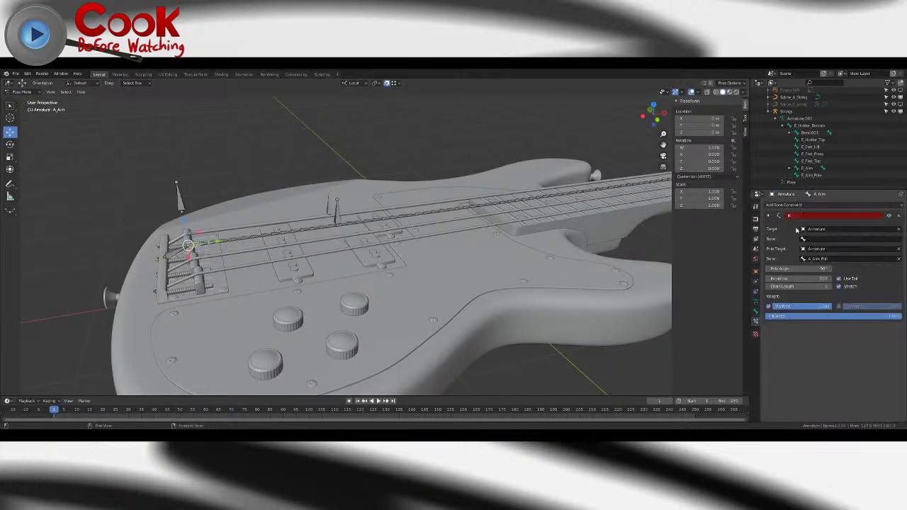
pyautogui.click(818, 238)
pyautogui.write('fre')
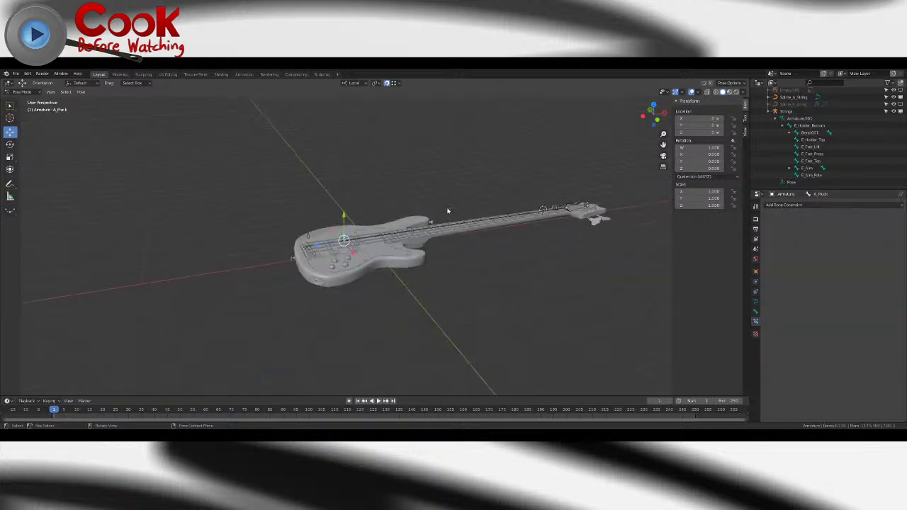
pyautogui.scroll(4, 518, 226)
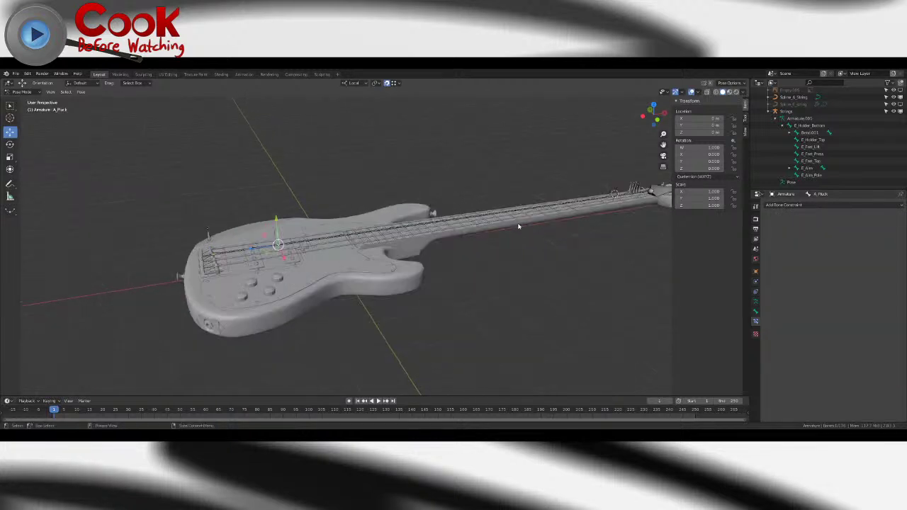
# - Test the A_Fret_Lift bone at the nut with a move along its local Y axis, and cancel the move
pyautogui.click(635, 193)
pyautogui.press('g')
pyautogui.press('y')
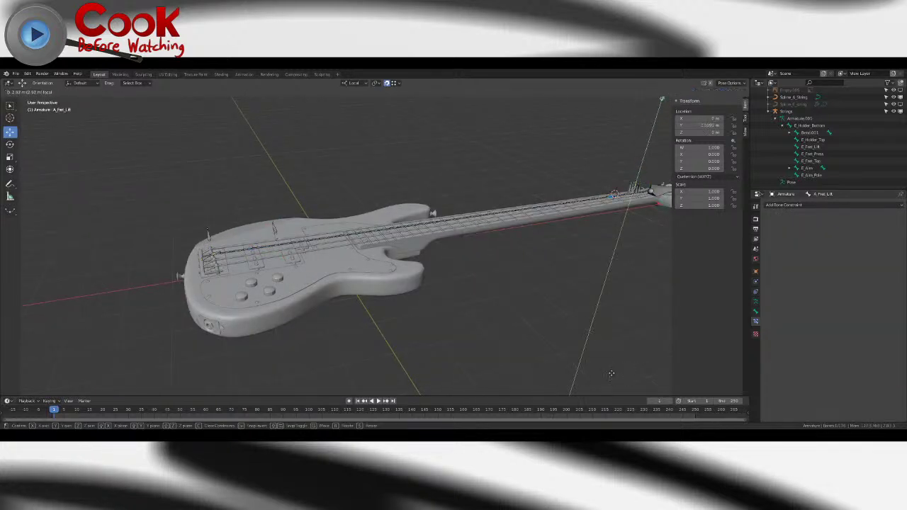
pyautogui.rightClick(565, 324)
# - Try rotating the A string's root bone at the bridge in Pose Mode, and undo the rotation
pyautogui.click(208, 260)
pyautogui.click(9, 145)
pyautogui.moveTo(216, 266); pyautogui.dragTo(188, 281)
pyautogui.hotkey('ctrl', 'z')
pyautogui.moveTo(152, 391); pyautogui.dragTo(396, 178)
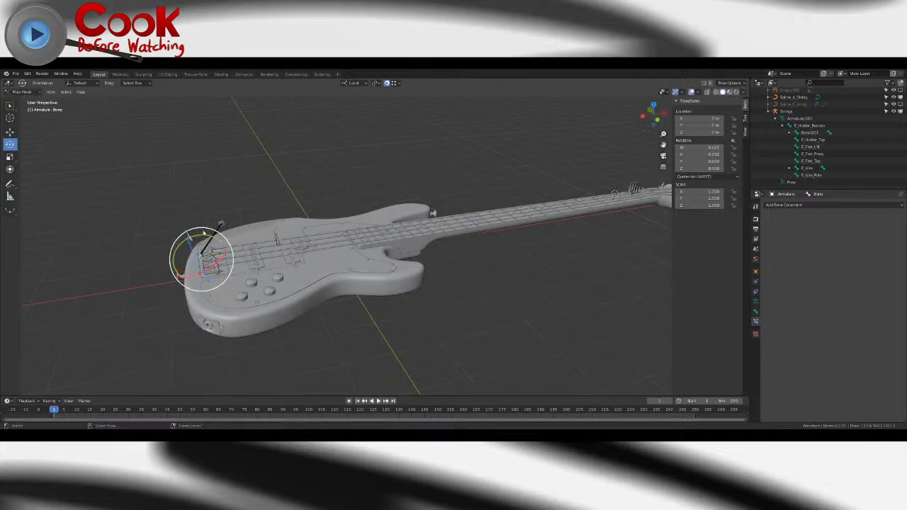
# - In Edit Mode, parent the A string's fret control bones at the nut to the root bone at the bridge with Keep Offset
pyautogui.click(13, 105)
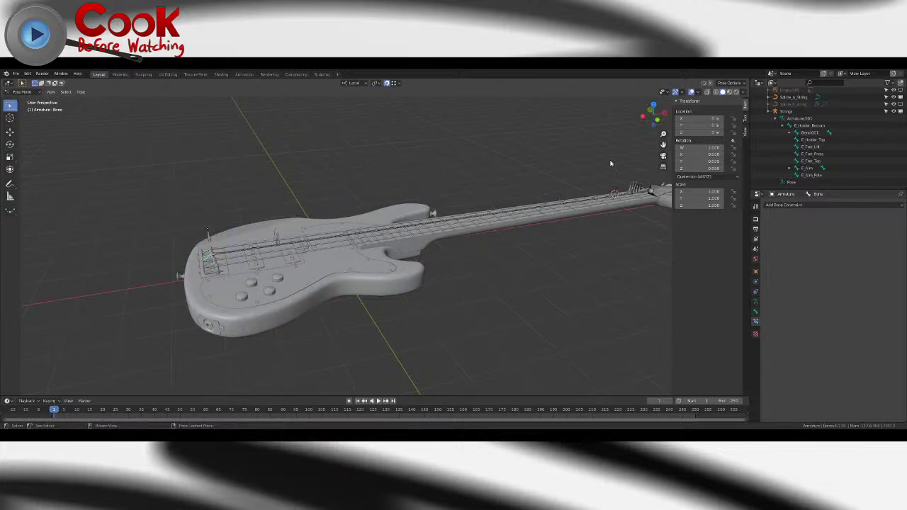
pyautogui.click(641, 191)
pyautogui.press('Tab')
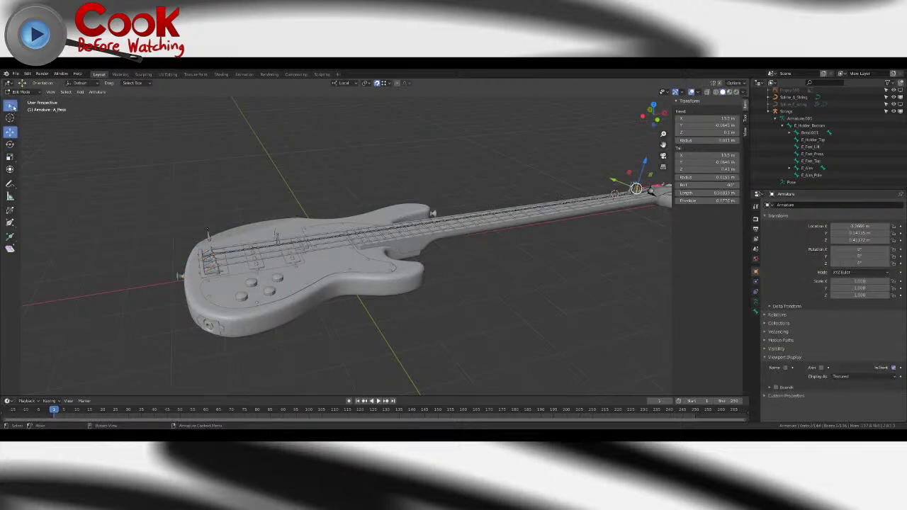
pyautogui.press('w')
pyautogui.click(639, 190)
pyautogui.keyDown('shift'); pyautogui.click(640, 187); pyautogui.keyUp('shift')
pyautogui.click(639, 188)
pyautogui.keyDown('shift'); pyautogui.click(637, 189); pyautogui.keyUp('shift')
pyautogui.keyDown('shift'); pyautogui.click(637, 188); pyautogui.keyUp('shift')
pyautogui.keyDown('shift'); pyautogui.click(209, 255); pyautogui.keyUp('shift')
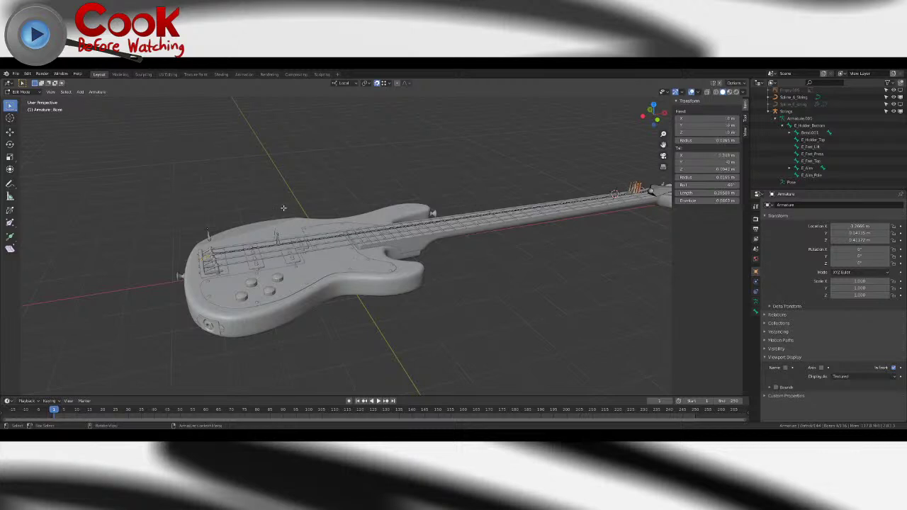
pyautogui.hotkey('ctrl', 'p')
pyautogui.click(285, 209)
# - In Pose Mode, test the new parenting by rotating the root bone at the bridge, and undo the rotation
pyautogui.click(22, 92)
pyautogui.click(27, 118)
pyautogui.click(207, 259)
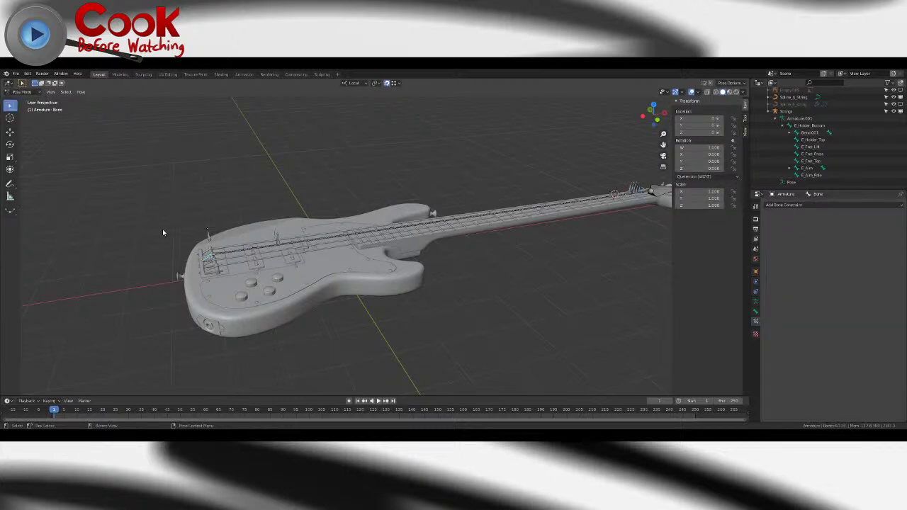
pyautogui.click(11, 144)
pyautogui.moveTo(219, 259); pyautogui.dragTo(218, 265)
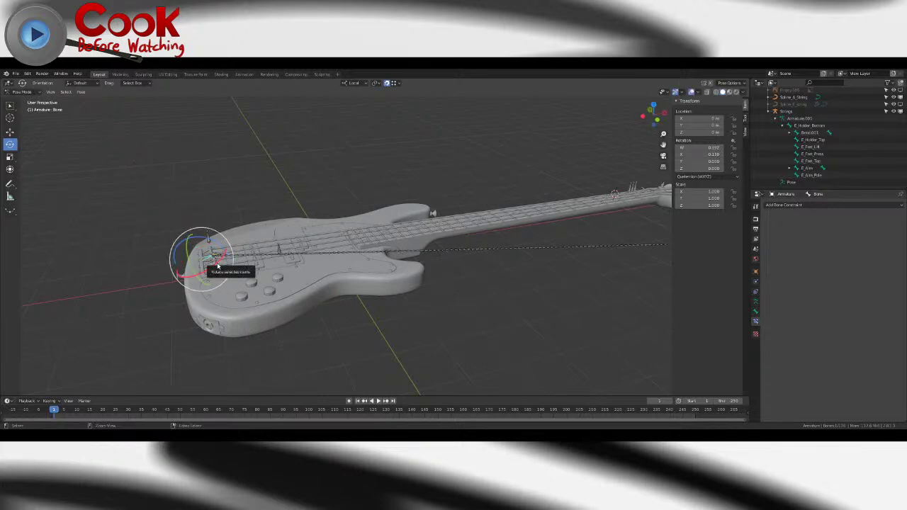
pyautogui.hotkey('ctrl', 'z')
# - Inspect the A_Arm bone and the adjoining string bone at the bridge, comparing the armature in Edit Mode and Pose Mode
pyautogui.moveTo(267, 292); pyautogui.dragTo(220, 262, button='middle')
pyautogui.scroll(7, 219, 262)
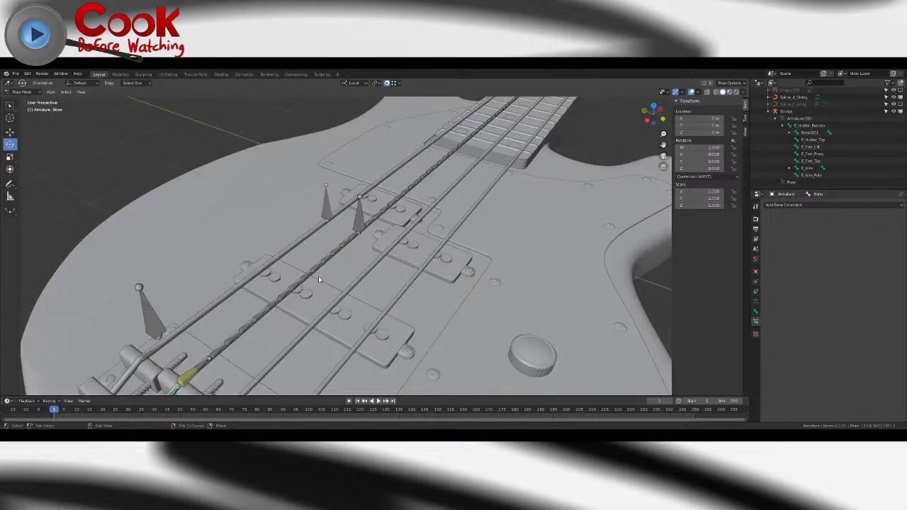
pyautogui.keyDown('shift'); pyautogui.moveTo(204, 365); pyautogui.dragTo(273, 313, button='middle'); pyautogui.keyUp('shift')
pyautogui.click(270, 324)
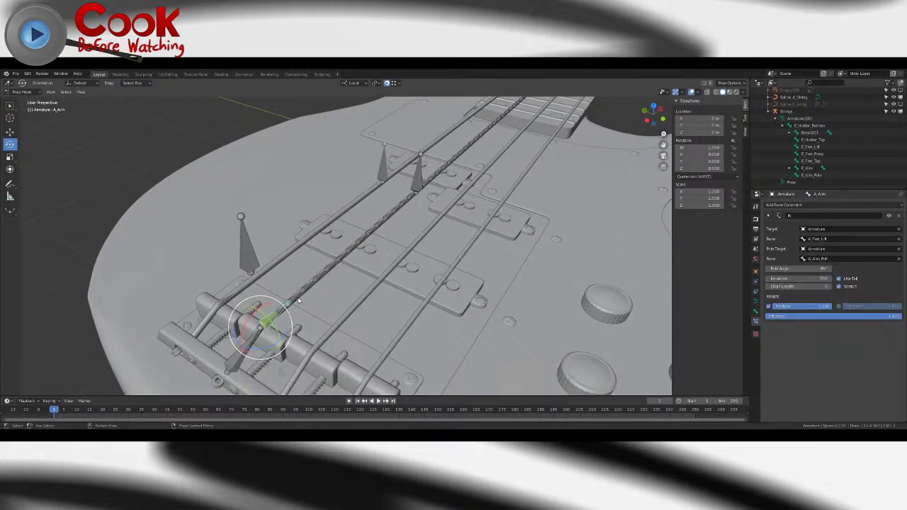
pyautogui.click(369, 299)
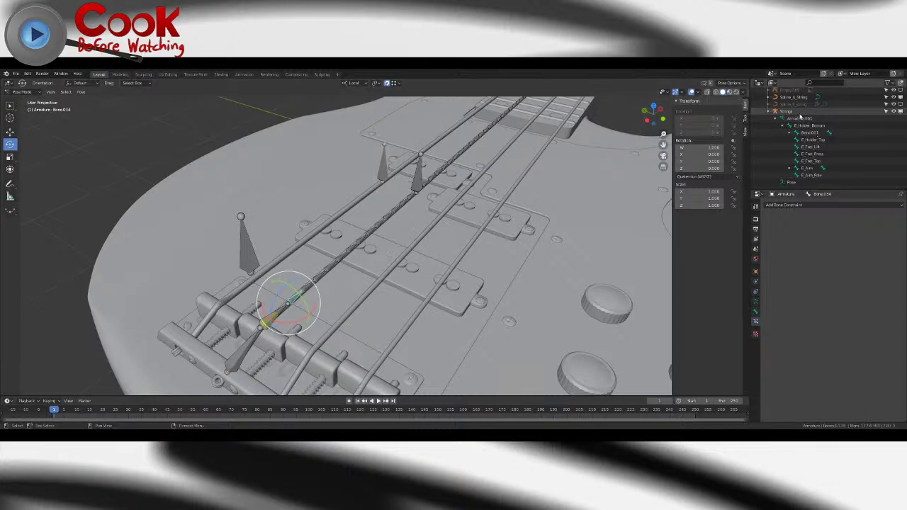
pyautogui.press('Tab')
pyautogui.press('Tab')
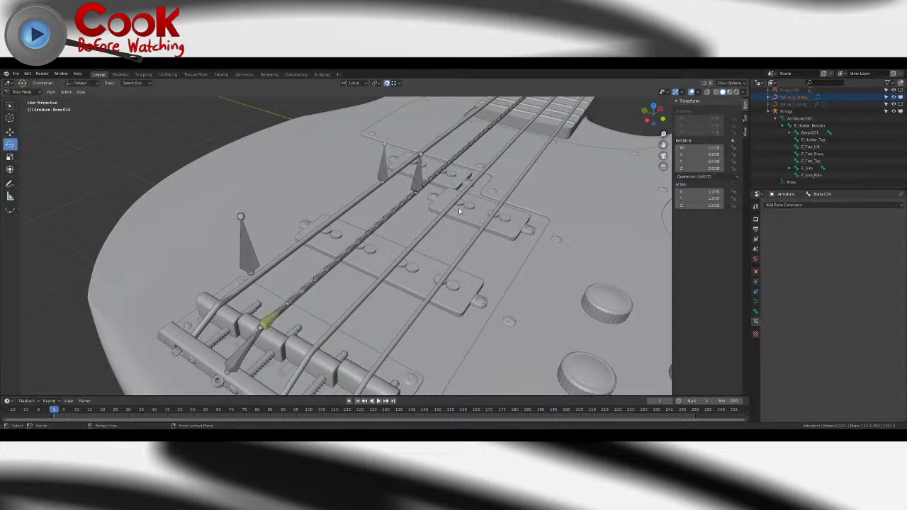
pyautogui.press('Tab')
pyautogui.press('Tab')
# - Try shifting the A_Pluck bone along its local X axis over the A string in Pose Mode
pyautogui.moveTo(429, 199); pyautogui.dragTo(398, 238, button='middle')
pyautogui.scroll(4, 395, 231)
pyautogui.scroll(-4, 395, 229)
pyautogui.scroll(-4, 398, 233)
pyautogui.click(376, 195)
pyautogui.moveTo(376, 195); pyautogui.dragTo(403, 230, button='middle')
pyautogui.scroll(5, 402, 231)
pyautogui.scroll(-8, 402, 229)
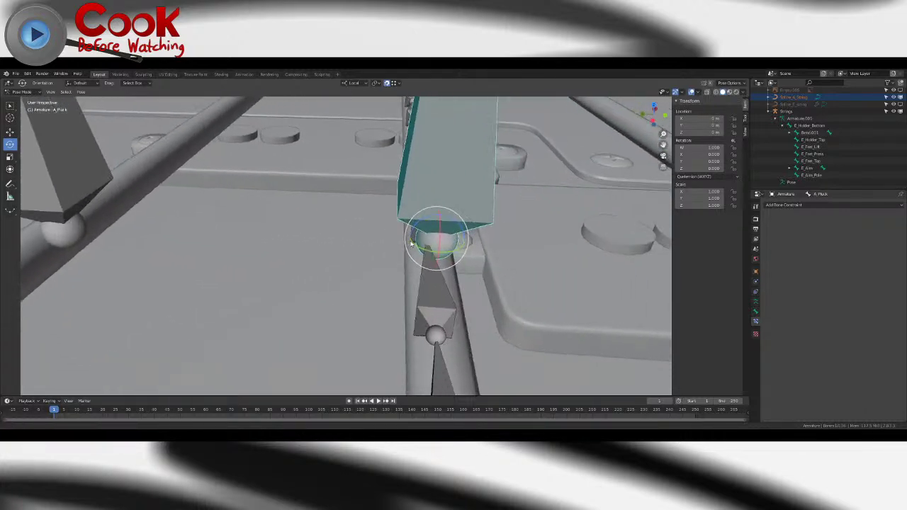
pyautogui.click(10, 132)
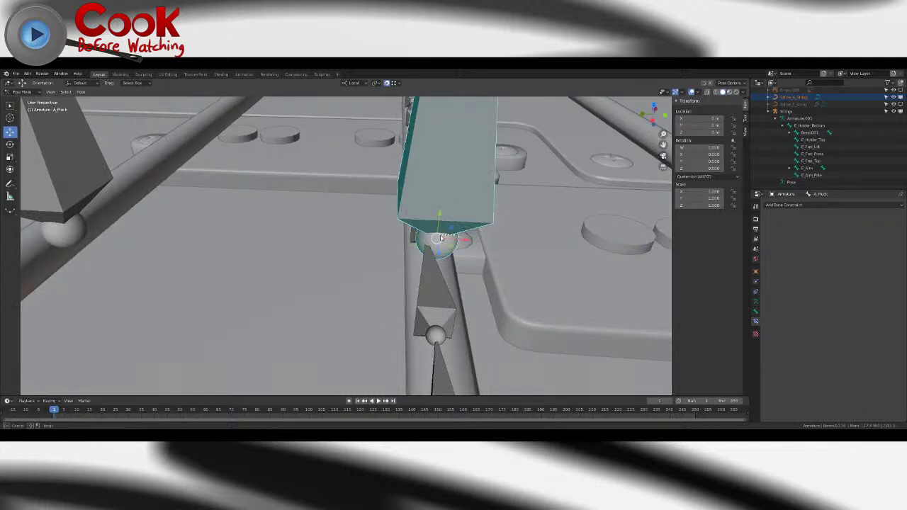
pyautogui.moveTo(465, 241); pyautogui.dragTo(422, 235)
pyautogui.press('x')
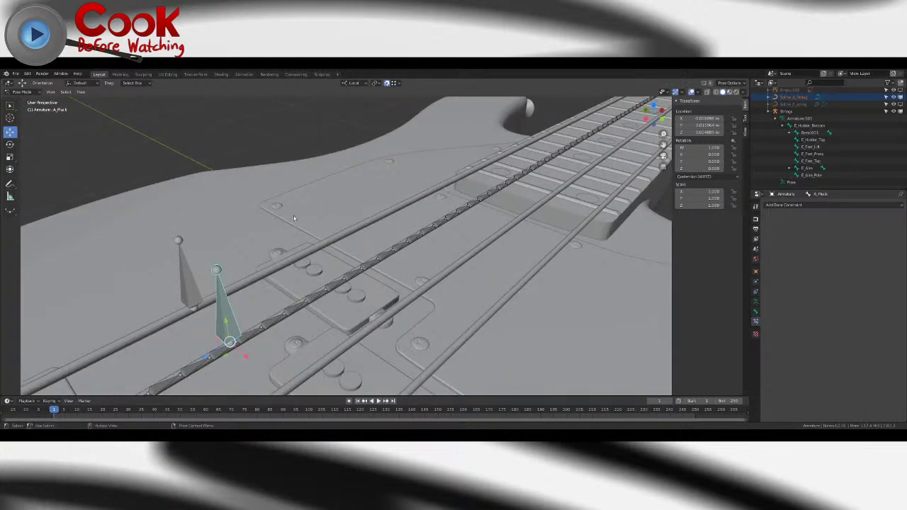
# - Try refining the posed position of the A_Pluck bone so its base sits on the A string's bone chain
pyautogui.scroll(-5, 294, 219)
pyautogui.moveTo(294, 218); pyautogui.dragTo(418, 223, button='middle')
pyautogui.scroll(5, 293, 264)
pyautogui.scroll(4, 418, 223)
pyautogui.keyDown('shift'); pyautogui.moveTo(475, 187); pyautogui.dragTo(330, 227, button='middle'); pyautogui.keyUp('shift')
pyautogui.moveTo(352, 199); pyautogui.dragTo(386, 217)
pyautogui.keyDown('ctrl'); pyautogui.moveTo(386, 218); pyautogui.dragTo(389, 257, button='middle'); pyautogui.keyUp('ctrl')
pyautogui.scroll(5, 388, 257)
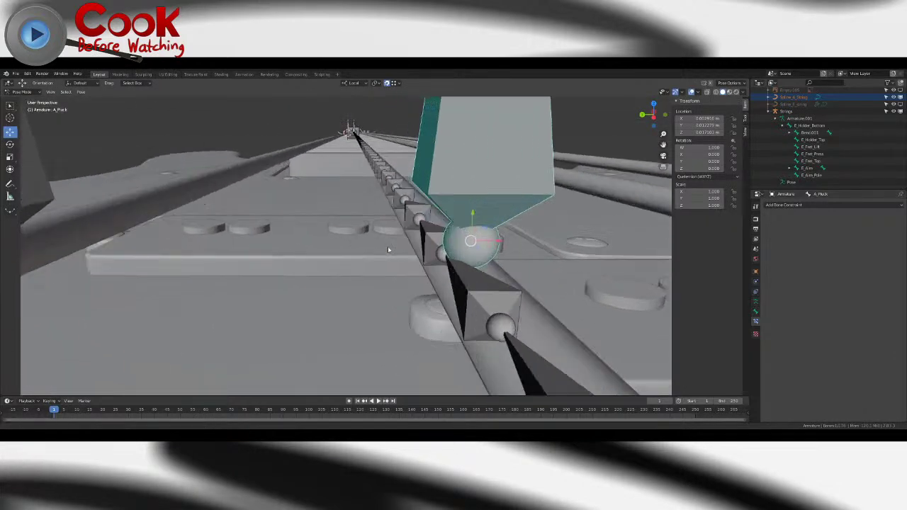
pyautogui.press('g')
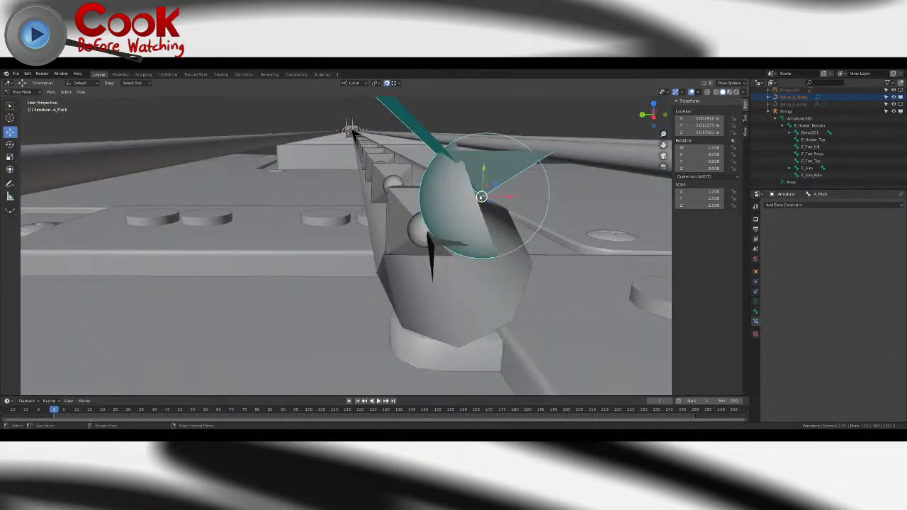
pyautogui.click(425, 230)
# - Compare the A_Pluck bone's rest position in Edit Mode with its moved position in Pose Mode
pyautogui.press('Tab')
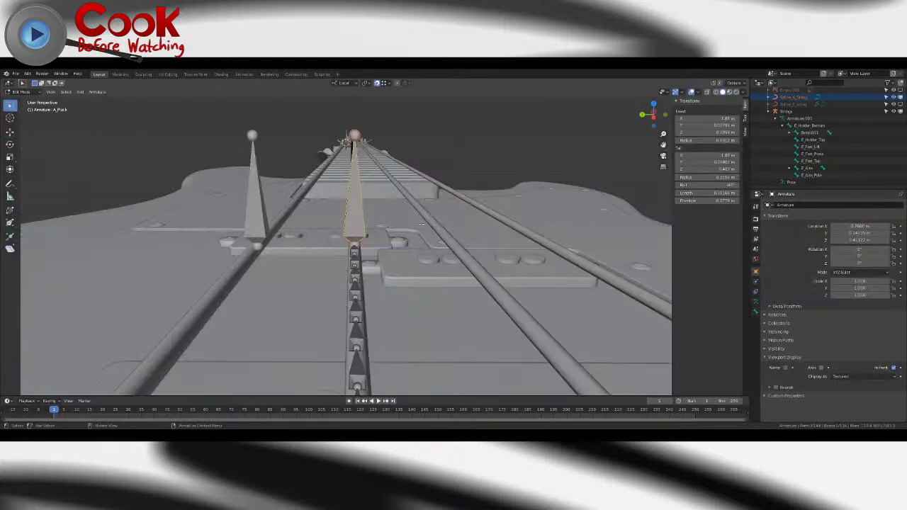
pyautogui.press('Tab')
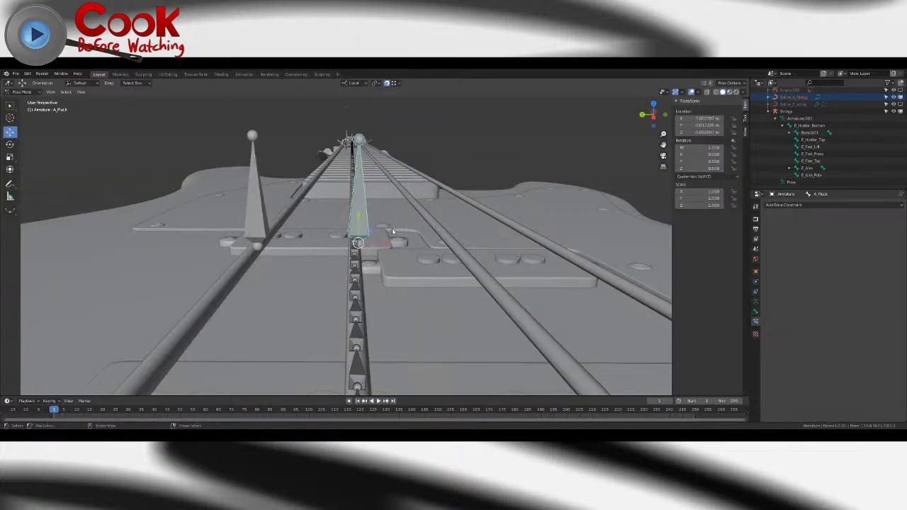
pyautogui.press('Tab')
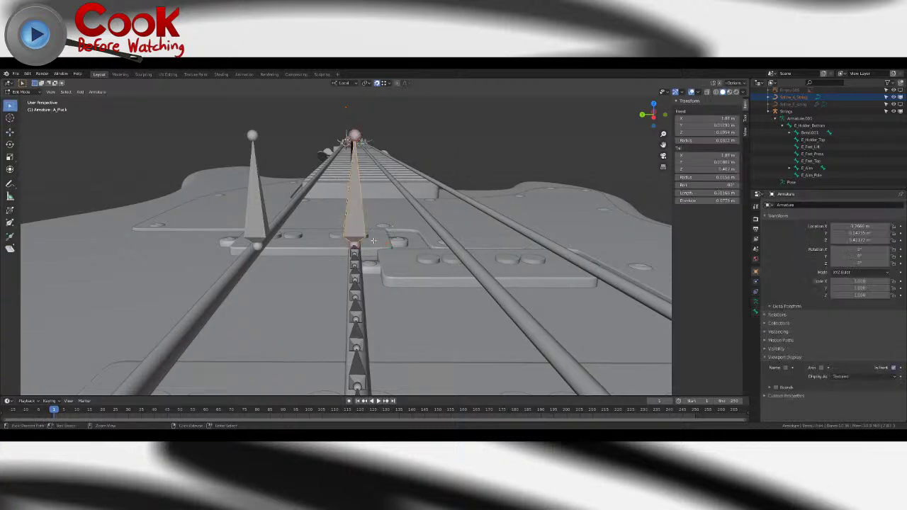
pyautogui.press('Tab')
pyautogui.press('Tab')
pyautogui.press('Tab')
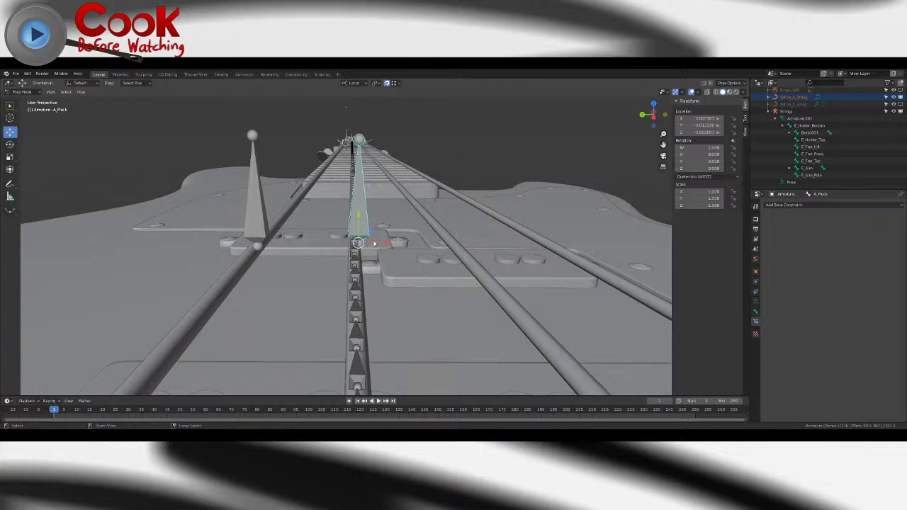
# - Clear the A_Pluck bone's pose location and set its X location to 0 m
pyautogui.hotkey('alt', 'g')
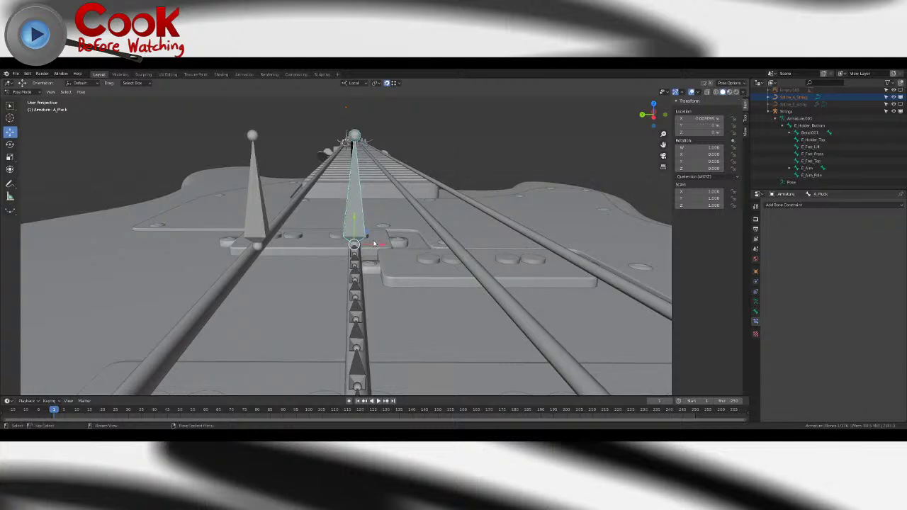
pyautogui.moveTo(636, 139); pyautogui.dragTo(252, 258, button='middle')
pyautogui.scroll(5, 402, 265)
pyautogui.scroll(3, 278, 260)
pyautogui.scroll(3, 253, 264)
pyautogui.click(252, 212)
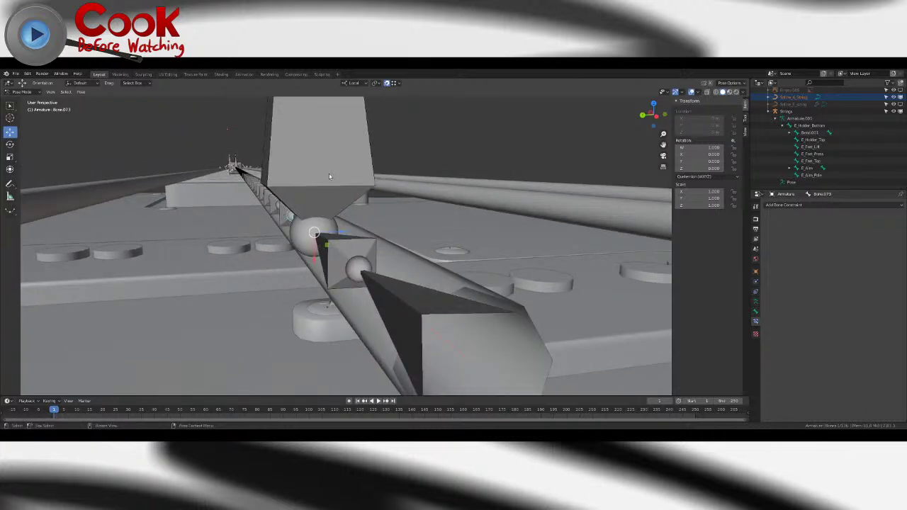
pyautogui.click(330, 177)
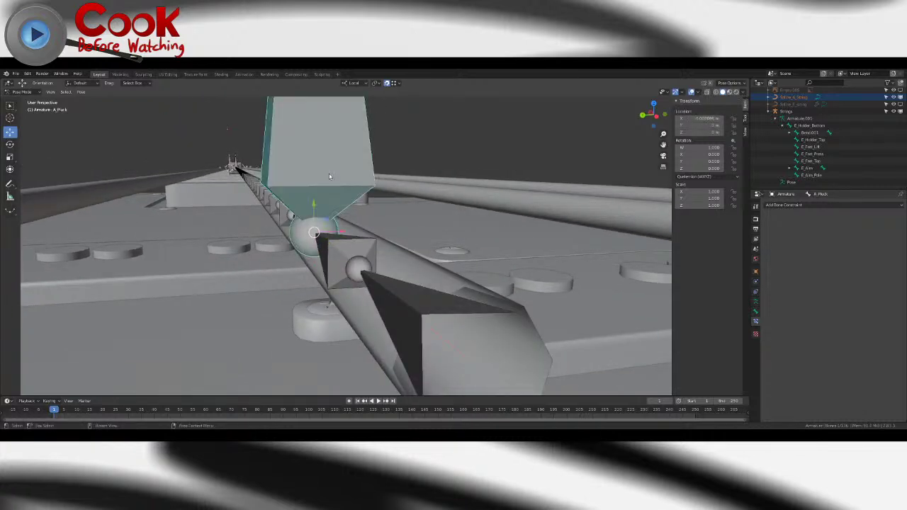
pyautogui.click(695, 120)
pyautogui.press('BackSpace')
pyautogui.write('0')
pyautogui.press('Return')
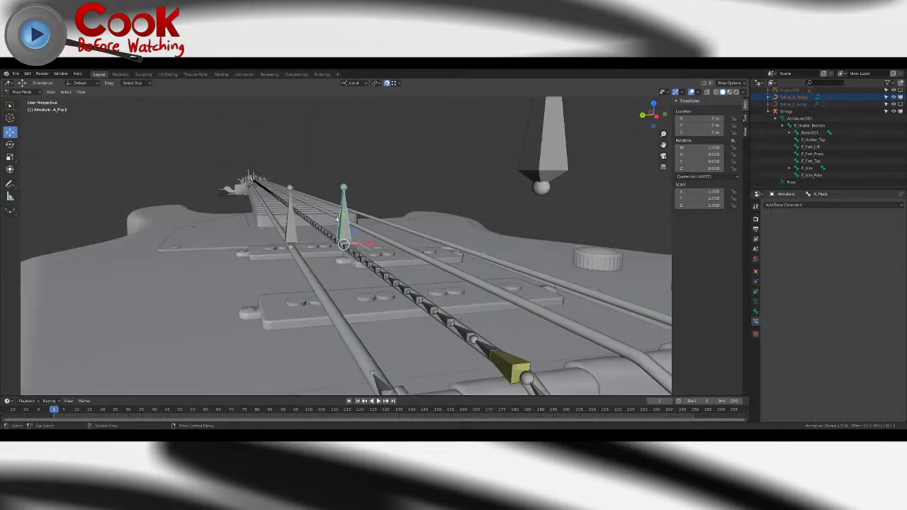
# - Examine in Edit Mode how the base of the A_Pluck bone lines up with the A string's bone chain
pyautogui.scroll(5, 337, 218)
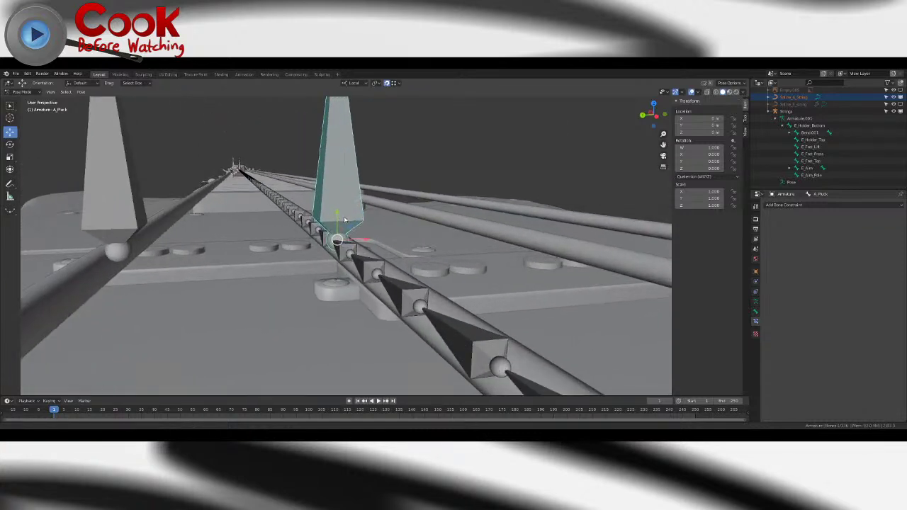
pyautogui.press('Tab')
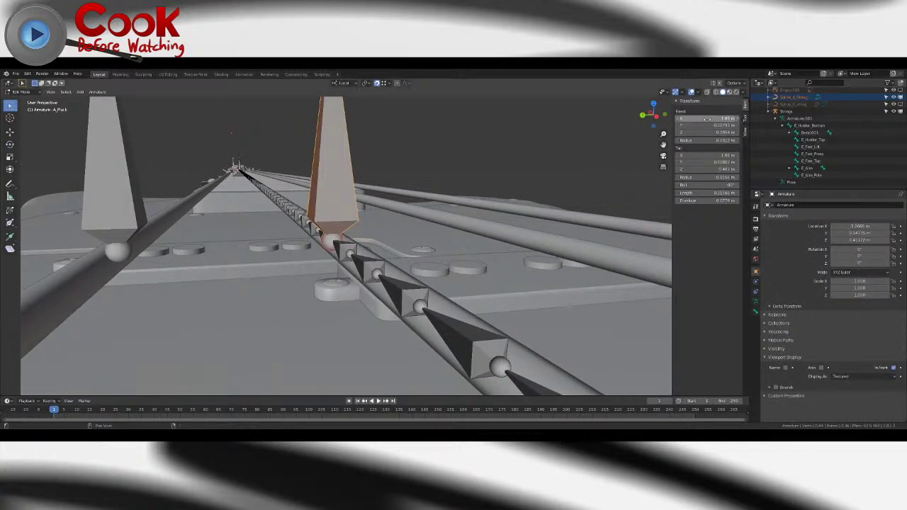
pyautogui.scroll(4, 385, 225)
pyautogui.click(10, 133)
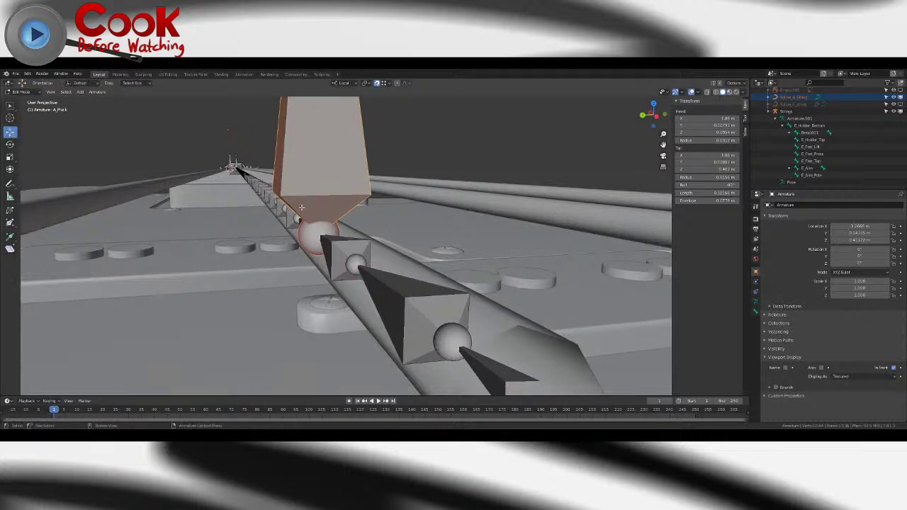
pyautogui.scroll(-12, 304, 186)
pyautogui.scroll(12, 345, 210)
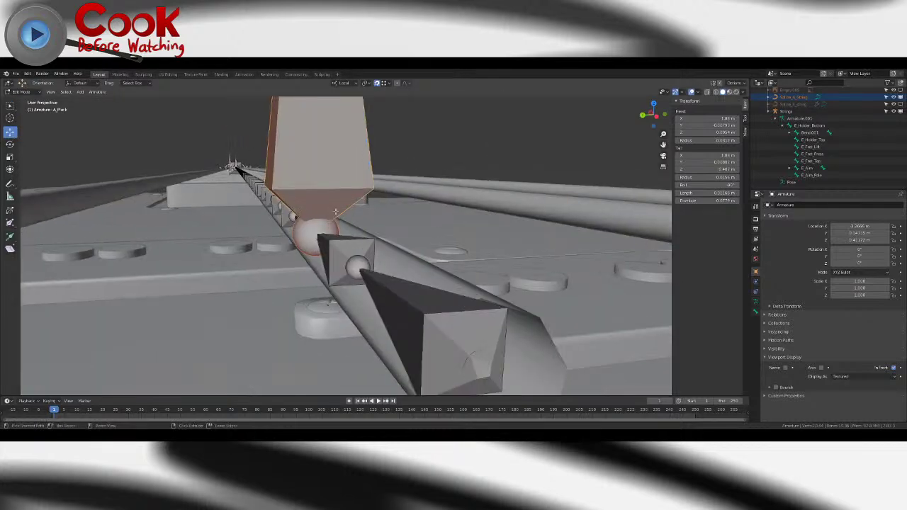
pyautogui.scroll(-12, 345, 167)
# - Try repositioning the A_Pluck bone on the A string in Edit Mode, undoing one move and retrying with snapping toggled
pyautogui.moveTo(344, 204); pyautogui.dragTo(347, 207)
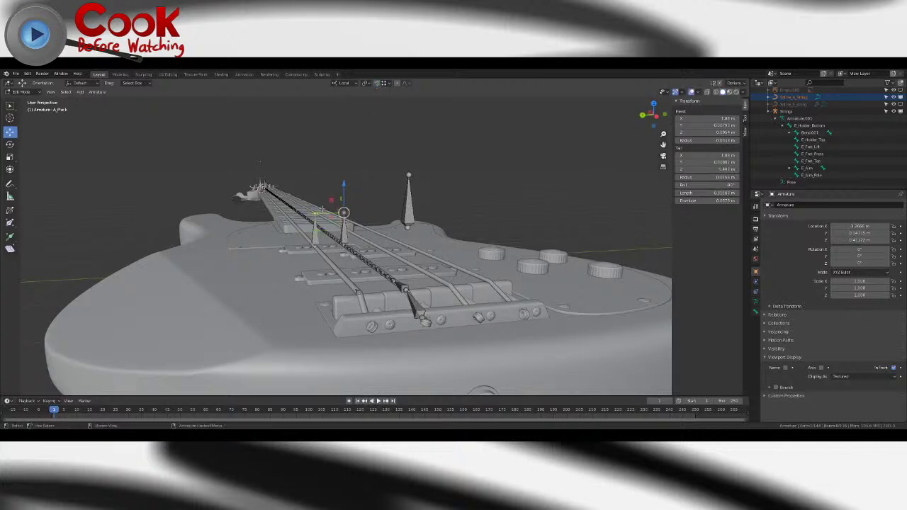
pyautogui.scroll(6, 347, 241)
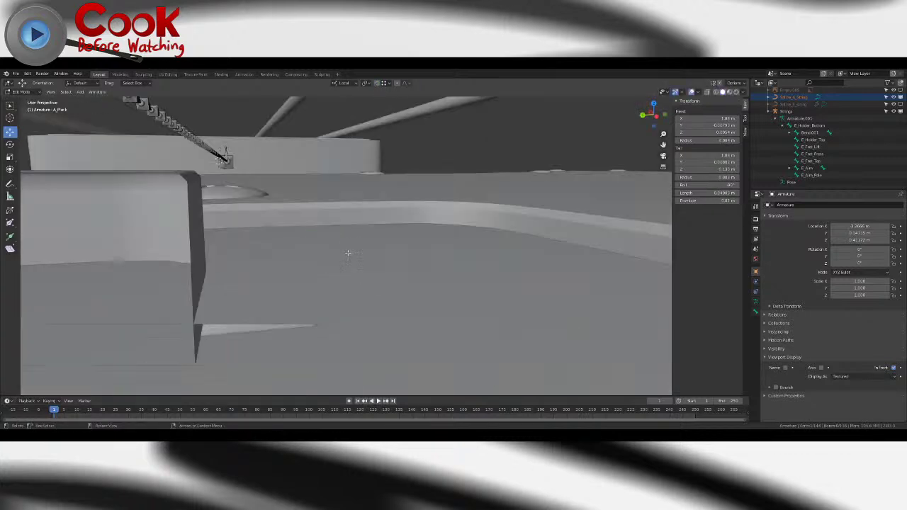
pyautogui.scroll(-3, 332, 236)
pyautogui.scroll(2, 332, 234)
pyautogui.scroll(-1, 327, 227)
pyautogui.click(279, 182)
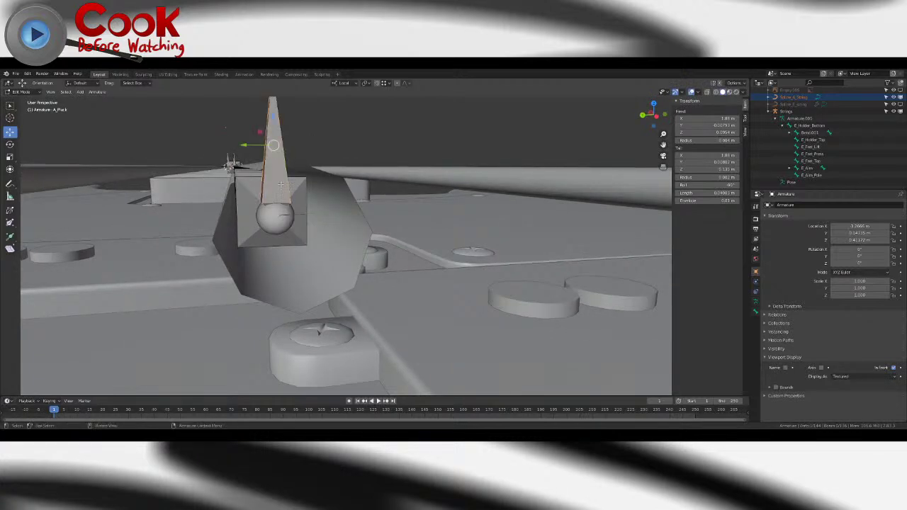
pyautogui.moveTo(274, 146); pyautogui.dragTo(277, 200)
pyautogui.hotkey('ctrl', 'z')
pyautogui.click(376, 85)
pyautogui.moveTo(274, 145); pyautogui.dragTo(282, 197)
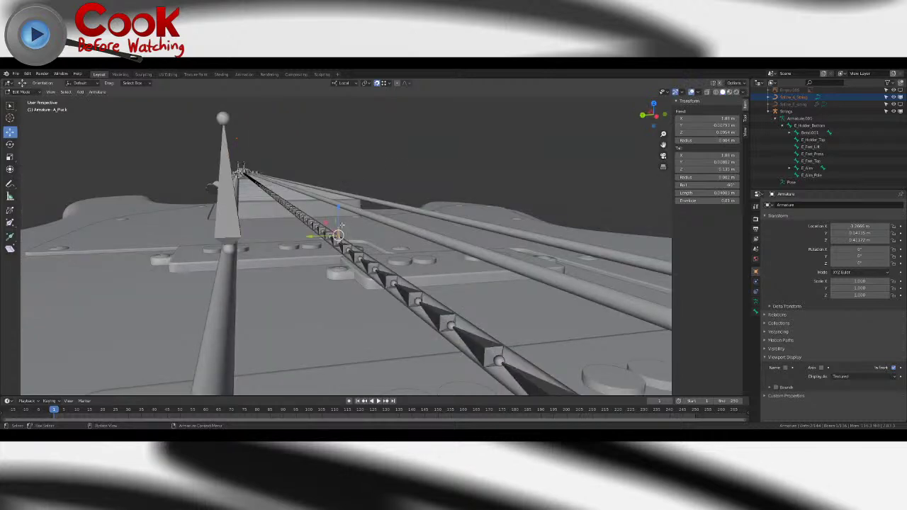
# - Check the A_Pluck bone for an offset between its Edit Mode and Pose Mode positions
pyautogui.click(345, 233)
pyautogui.hotkey('shift', 'a')
pyautogui.hotkey('ctrl', 'Tab')
pyautogui.click(342, 213)
pyautogui.press('Tab')
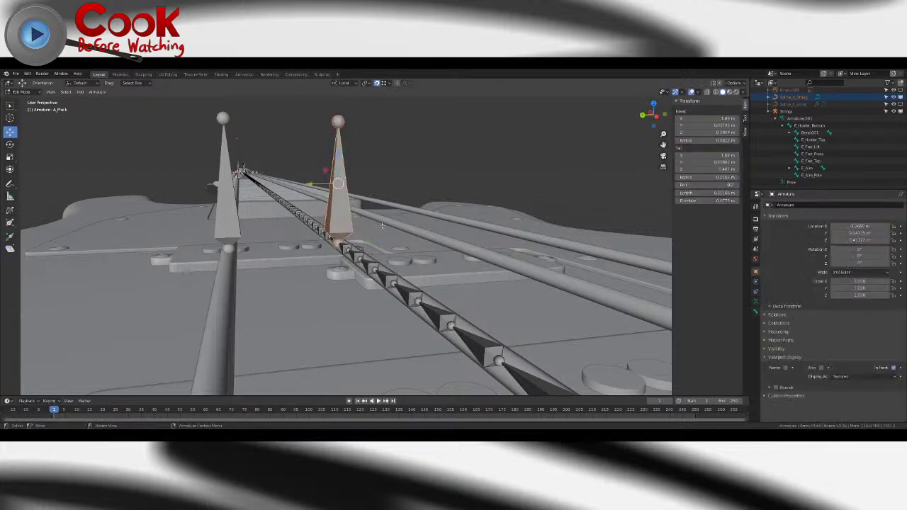
pyautogui.hotkey('ctrl', 'Tab')
pyautogui.press('Tab')
pyautogui.press('Tab')
pyautogui.press('Tab')
pyautogui.press('Tab')
pyautogui.press('Tab')
pyautogui.press('Tab')
pyautogui.scroll(-6, 381, 229)
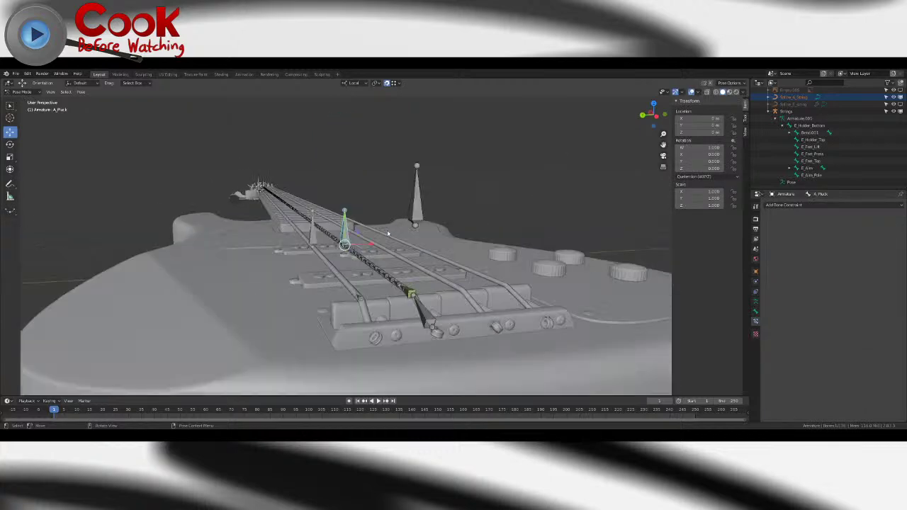
# - Delete the misaligned A_Pluck bone from the A string in Edit Mode
pyautogui.moveTo(382, 228); pyautogui.dragTo(365, 246, button='middle')
pyautogui.keyDown('shift'); pyautogui.moveTo(337, 276); pyautogui.dragTo(361, 237, button='middle'); pyautogui.keyUp('shift')
pyautogui.scroll(5, 360, 225)
pyautogui.click(355, 307)
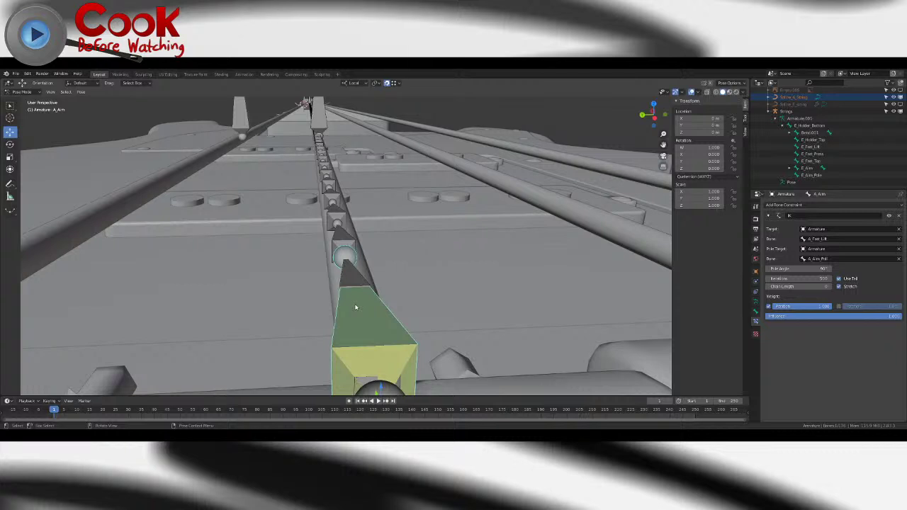
pyautogui.keyDown('shift'); pyautogui.moveTo(340, 190); pyautogui.dragTo(351, 265, button='middle'); pyautogui.keyUp('shift')
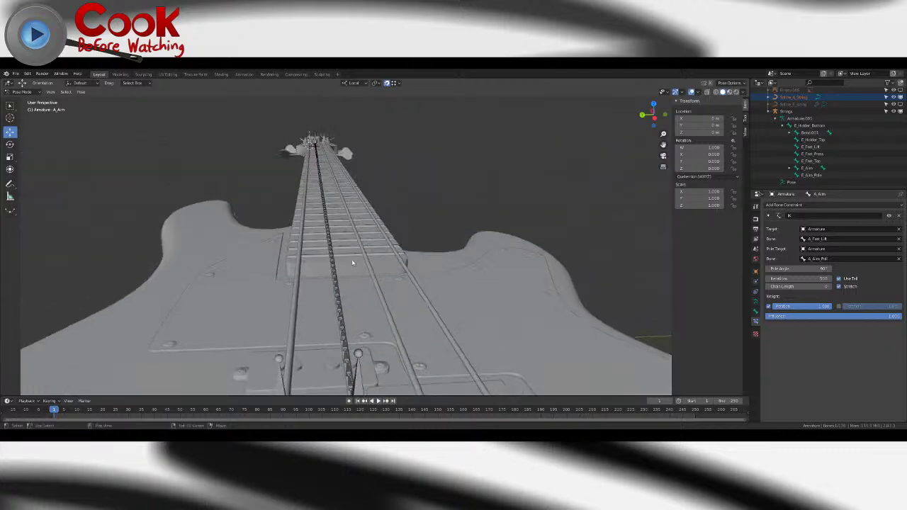
pyautogui.moveTo(341, 324); pyautogui.dragTo(340, 308, button='middle')
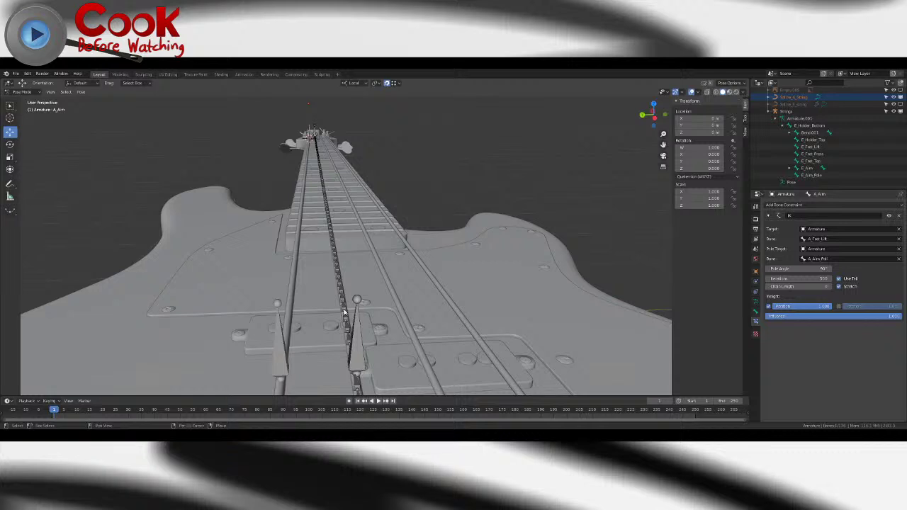
pyautogui.scroll(8, 343, 312)
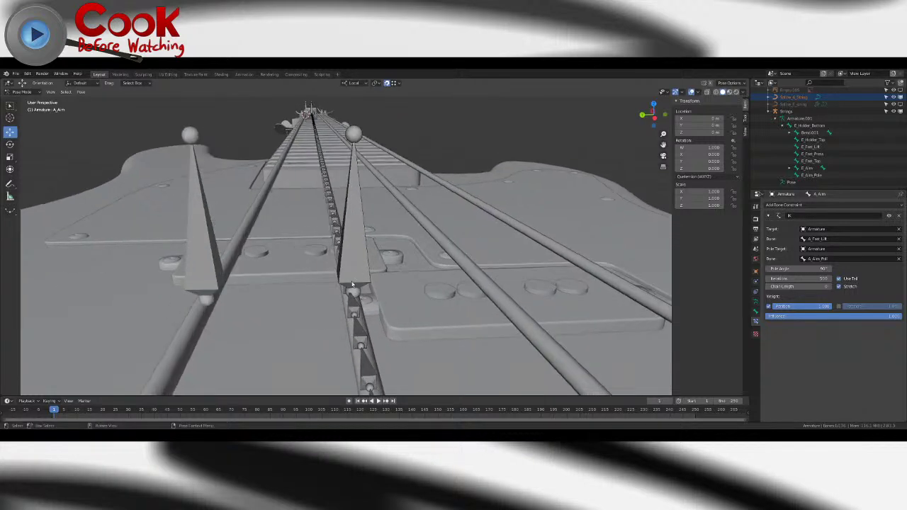
pyautogui.click(355, 276)
pyautogui.press('Tab')
pyautogui.press('x')
pyautogui.click(359, 255)
# - Duplicate the A string's A_Fret_Lift bone and move the copy along the string to the pickup area
pyautogui.scroll(-8, 479, 208)
pyautogui.moveTo(480, 208); pyautogui.dragTo(349, 270, button='middle')
pyautogui.scroll(1, 570, 229)
pyautogui.click(530, 238)
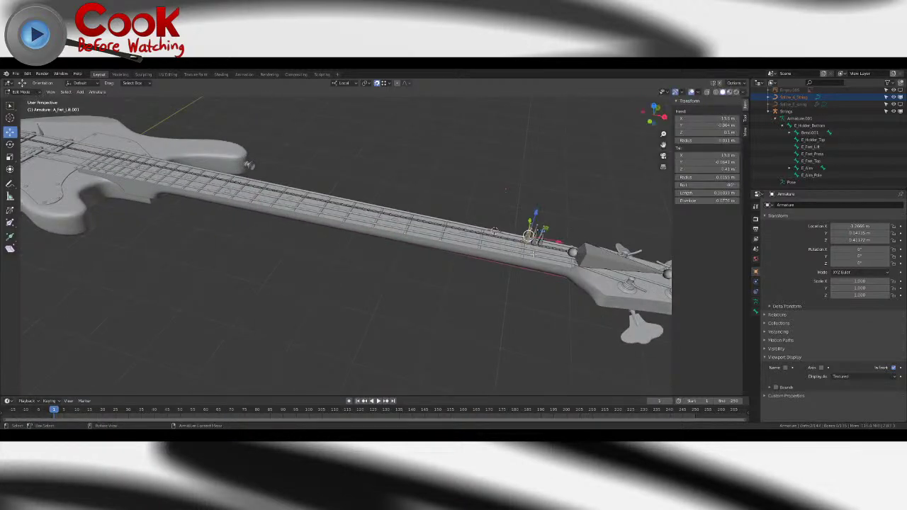
pyautogui.hotkey('shift', 'd')
pyautogui.click(110, 169)
pyautogui.keyDown('shift'); pyautogui.moveTo(110, 169); pyautogui.dragTo(458, 226, button='middle'); pyautogui.keyUp('shift')
pyautogui.scroll(4, 261, 214)
pyautogui.moveTo(448, 207); pyautogui.dragTo(258, 211)
pyautogui.moveTo(257, 211); pyautogui.dragTo(396, 249, button='middle')
pyautogui.scroll(6, 396, 249)
pyautogui.scroll(2, 417, 248)
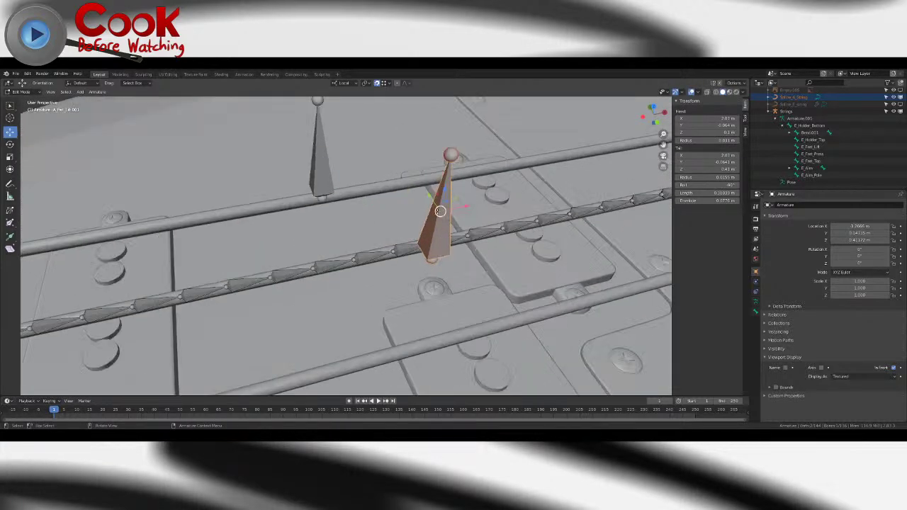
# - Snap the duplicated bone's base onto a joint of the A string's bone chain near the pickups
pyautogui.press('g')
pyautogui.click(331, 251)
pyautogui.moveTo(332, 250); pyautogui.dragTo(396, 225, button='middle')
pyautogui.scroll(-4, 398, 248)
pyautogui.scroll(6, 360, 257)
pyautogui.scroll(2, 411, 226)
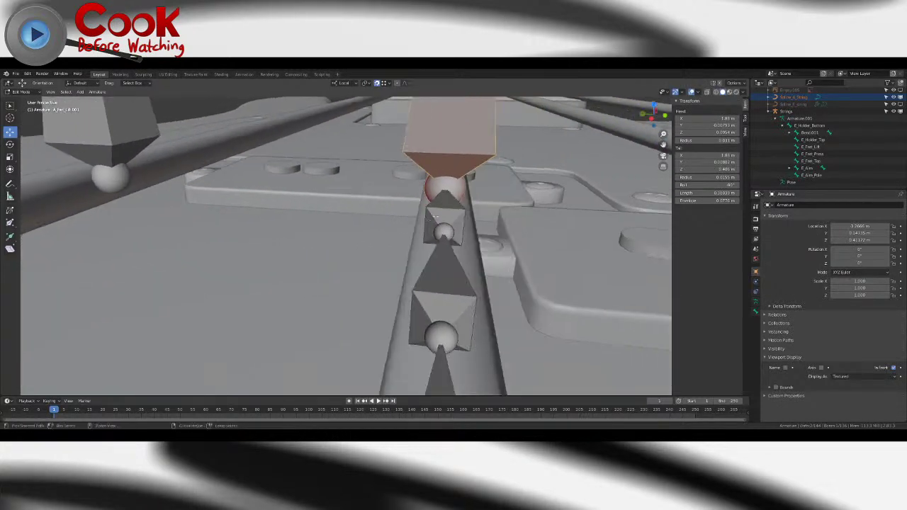
# - Examine how the duplicated bone's base lines up with the A string's chain joint in Edit Mode and Pose Mode
pyautogui.scroll(2, 407, 223)
pyautogui.keyDown('shift'); pyautogui.moveTo(460, 192); pyautogui.dragTo(400, 234, button='middle'); pyautogui.keyUp('shift')
pyautogui.scroll(2, 425, 224)
pyautogui.keyDown('shift'); pyautogui.moveTo(452, 212); pyautogui.dragTo(414, 254, button='middle'); pyautogui.keyUp('shift')
pyautogui.scroll(-4, 428, 217)
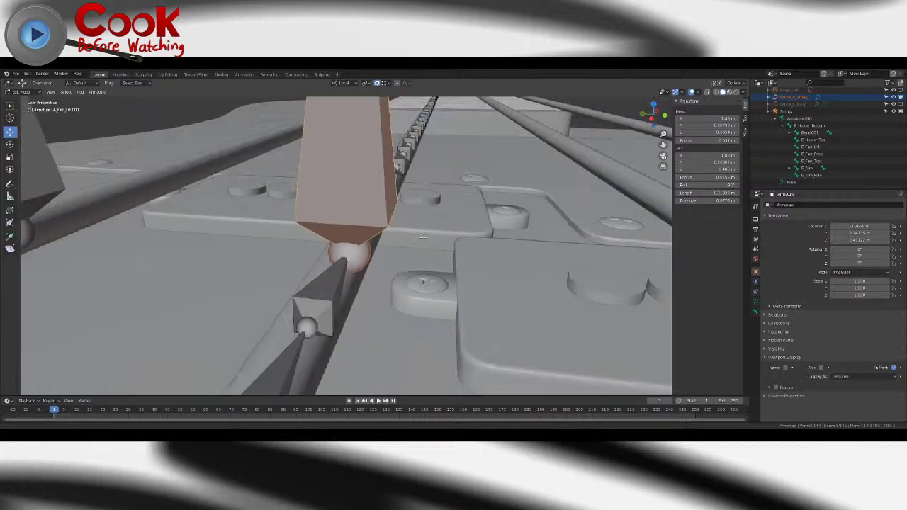
pyautogui.scroll(-3, 414, 255)
pyautogui.press('Tab')
pyautogui.press('Tab')
pyautogui.press('Tab')
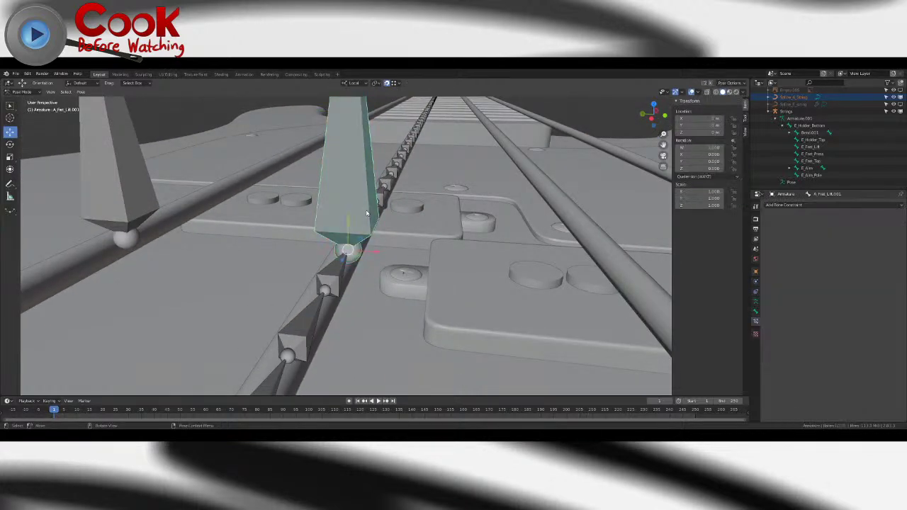
# - Rename the duplicated bone to A_Pluck
pyautogui.click(755, 313)
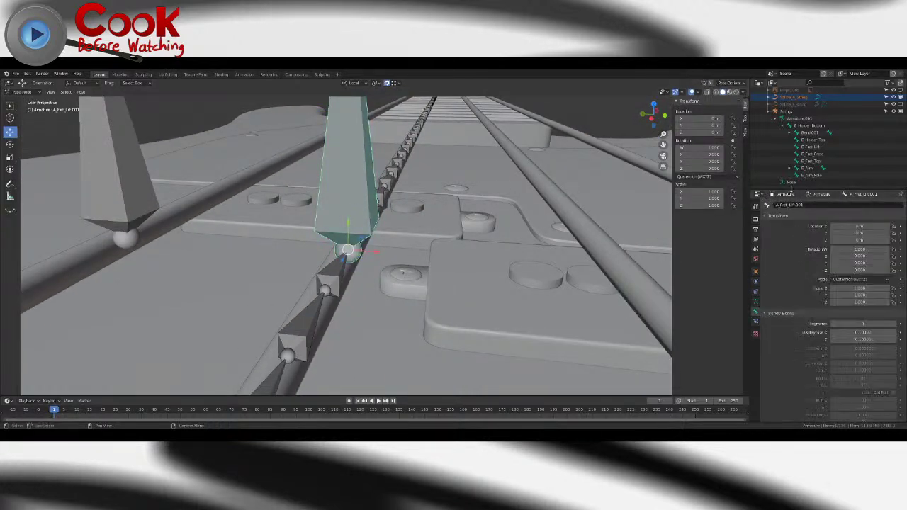
pyautogui.moveTo(801, 206); pyautogui.dragTo(780, 206)
pyautogui.write('Fluck]#')
pyautogui.press('Return')
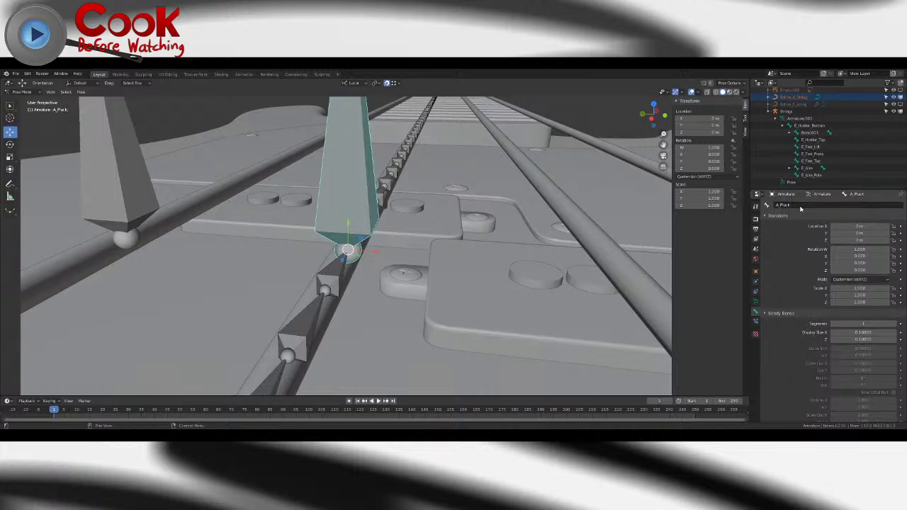
# - Parent the new A_Pluck bone to the A_Aim bone at the bridge in Edit Mode
pyautogui.scroll(-4, 440, 219)
pyautogui.moveTo(440, 220); pyautogui.dragTo(397, 245, button='middle')
pyautogui.keyDown('shift'); pyautogui.moveTo(408, 248); pyautogui.dragTo(534, 229, button='middle'); pyautogui.keyUp('shift')
pyautogui.click(12, 105)
pyautogui.press('Tab')
pyautogui.scroll(-3, 445, 190)
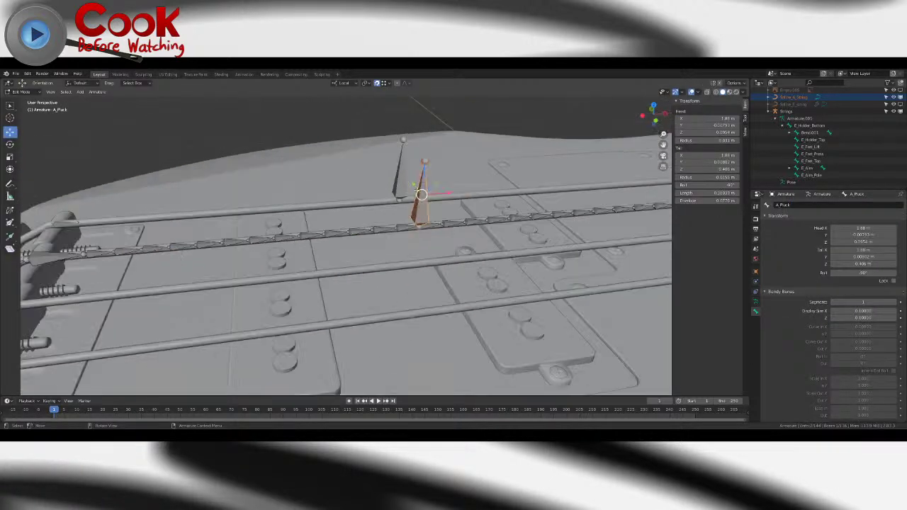
pyautogui.keyDown('shift'); pyautogui.click(37, 257); pyautogui.keyUp('shift')
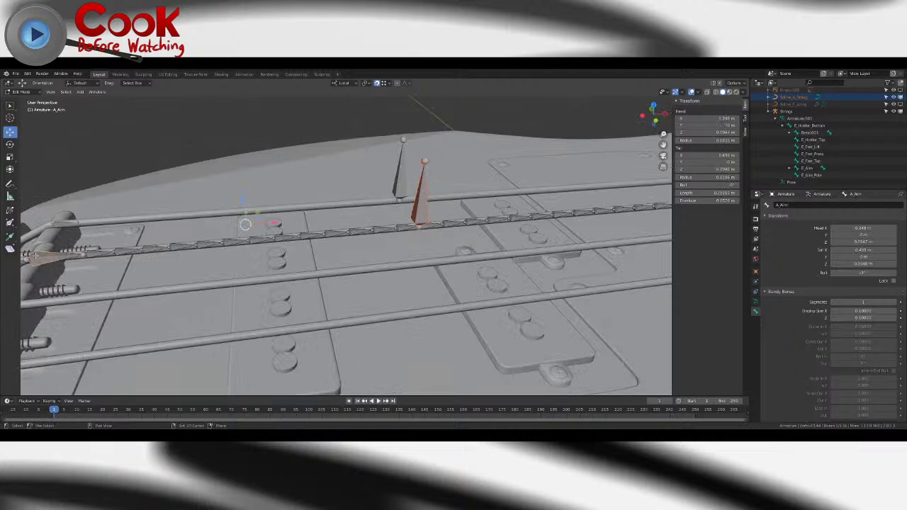
pyautogui.hotkey('ctrl', 'p')
pyautogui.click(188, 145)
# - Switch the armature to Pose Mode and select the A_Fret_Lift bone near the nut
pyautogui.scroll(-3, 383, 175)
pyautogui.keyDown('shift'); pyautogui.moveTo(443, 191); pyautogui.dragTo(368, 183, button='middle'); pyautogui.keyUp('shift')
pyautogui.click(22, 93)
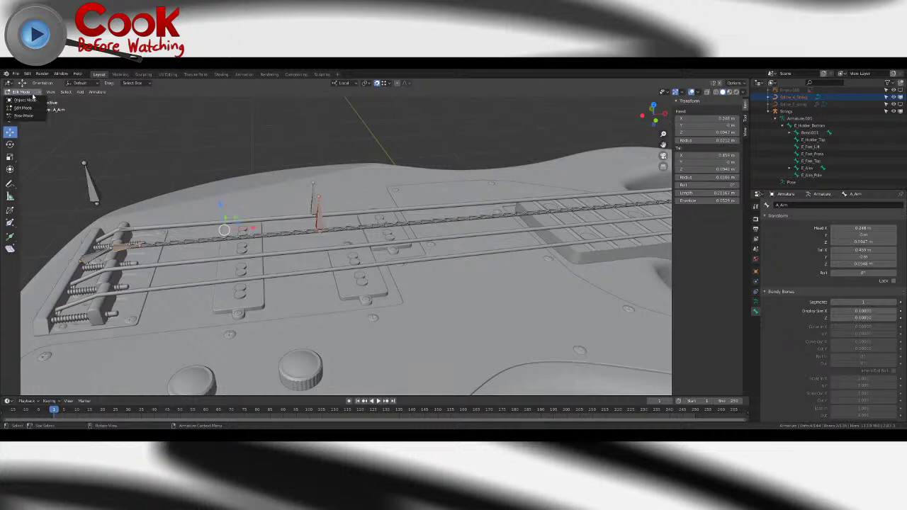
pyautogui.click(21, 114)
pyautogui.moveTo(354, 212); pyautogui.dragTo(318, 193, button='middle')
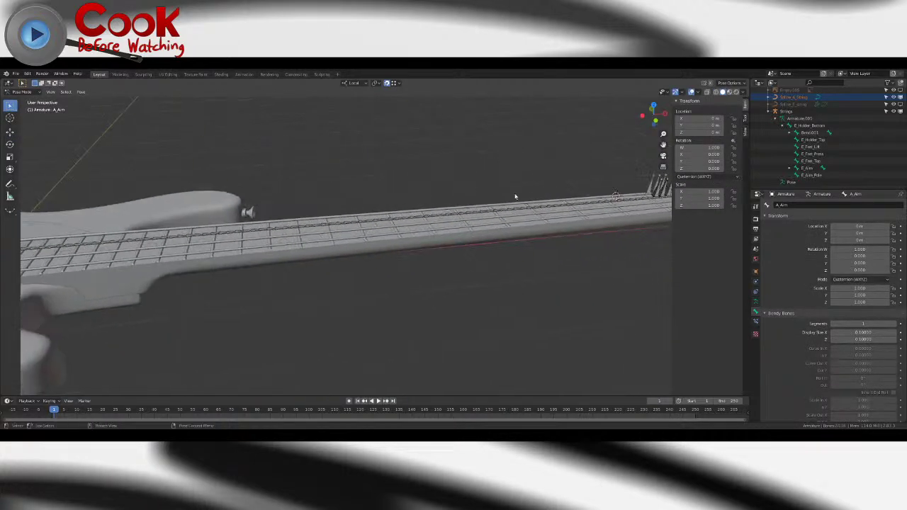
pyautogui.keyDown('shift'); pyautogui.moveTo(554, 194); pyautogui.dragTo(346, 213, button='middle'); pyautogui.keyUp('shift')
pyautogui.scroll(3, 510, 197)
pyautogui.click(517, 191)
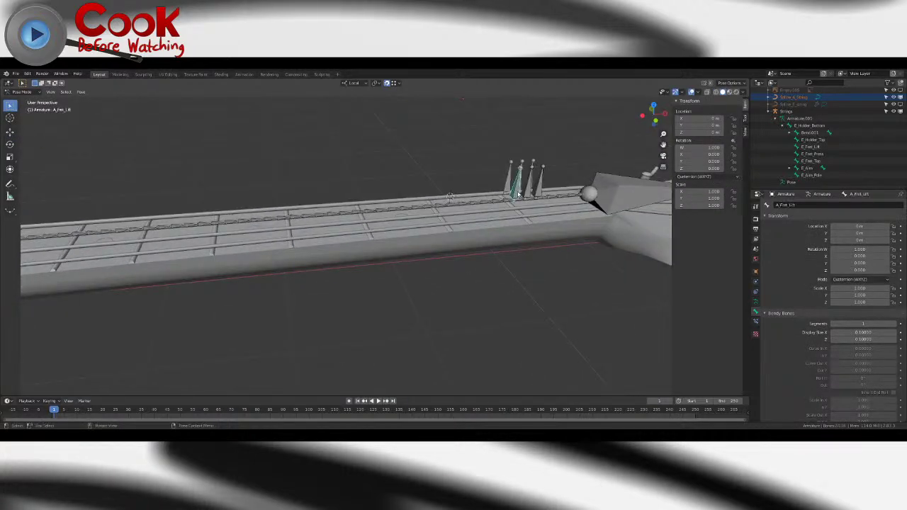
# - Test the A string's aim rig by moving the A_Fret_Lift bone along its local axes, reverting each move
pyautogui.click(10, 133)
pyautogui.scroll(-4, 231, 203)
pyautogui.keyDown('shift'); pyautogui.moveTo(231, 203); pyautogui.dragTo(482, 180, button='middle'); pyautogui.keyUp('shift')
pyautogui.scroll(-3, 481, 180)
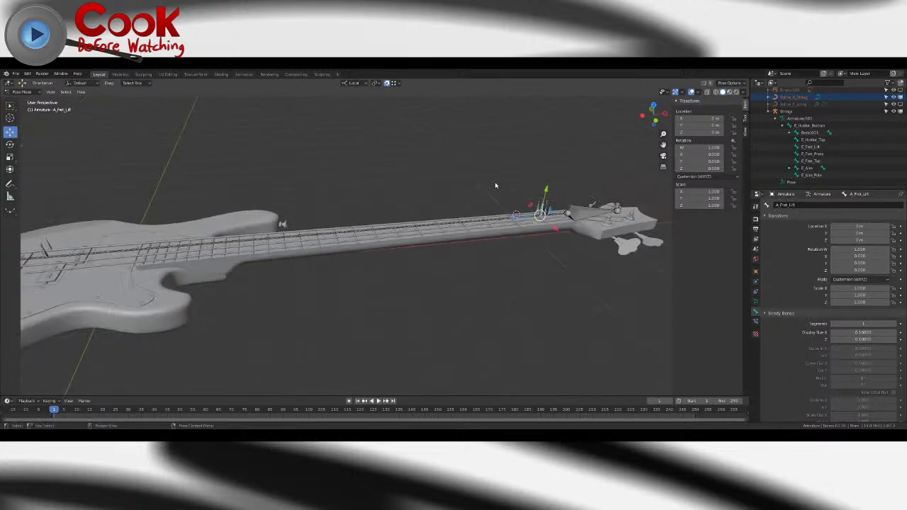
pyautogui.scroll(-1, 538, 197)
pyautogui.moveTo(517, 200); pyautogui.dragTo(537, 101)
pyautogui.hotkey('ctrl', 'z')
pyautogui.moveTo(409, 308); pyautogui.dragTo(318, 274, button='middle')
pyautogui.scroll(-3, 318, 274)
pyautogui.moveTo(294, 195); pyautogui.dragTo(572, 224)
pyautogui.press('Escape')
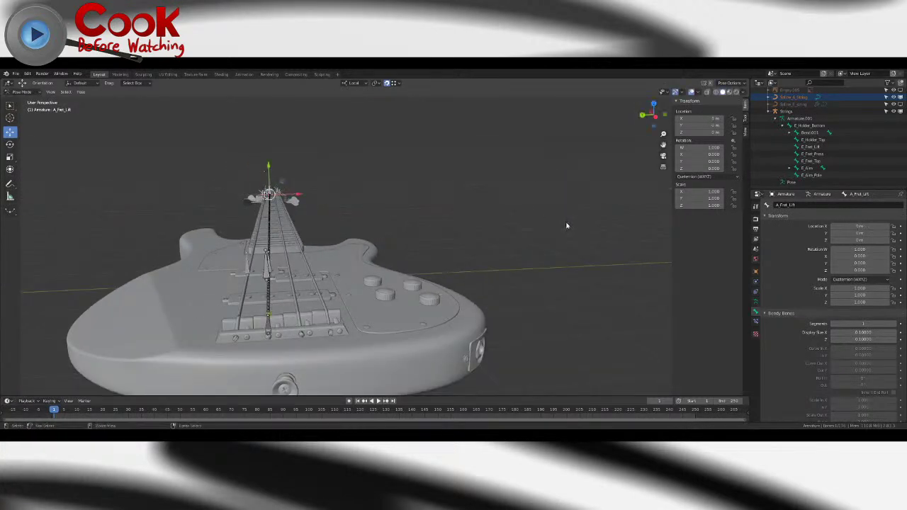
pyautogui.moveTo(295, 194); pyautogui.dragTo(333, 198)
pyautogui.hotkey('ctrl', 'z')
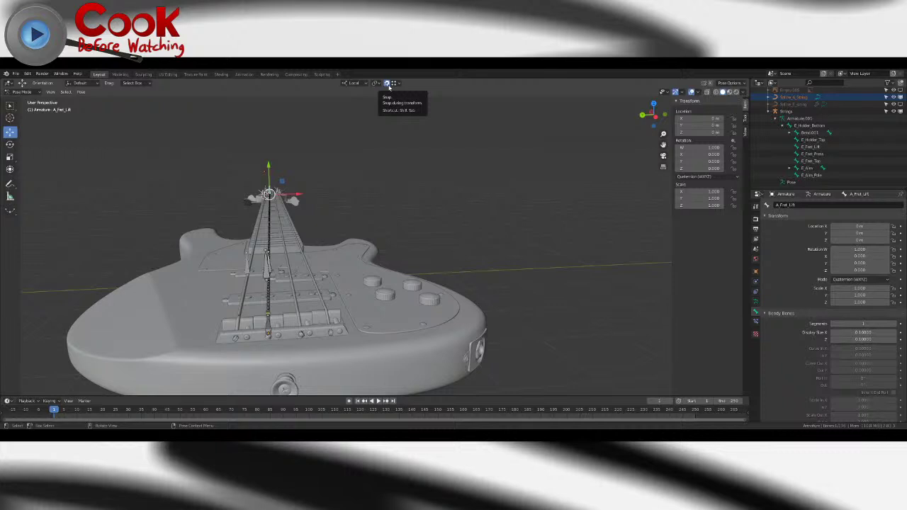
# - Save the bass guitar file and select the A_Aim bone at the bridge
pyautogui.click(15, 73)
pyautogui.click(40, 125)
pyautogui.moveTo(317, 223); pyautogui.dragTo(336, 235, button='middle')
pyautogui.scroll(4, 336, 235)
pyautogui.click(282, 291)
pyautogui.scroll(-2, 388, 198)
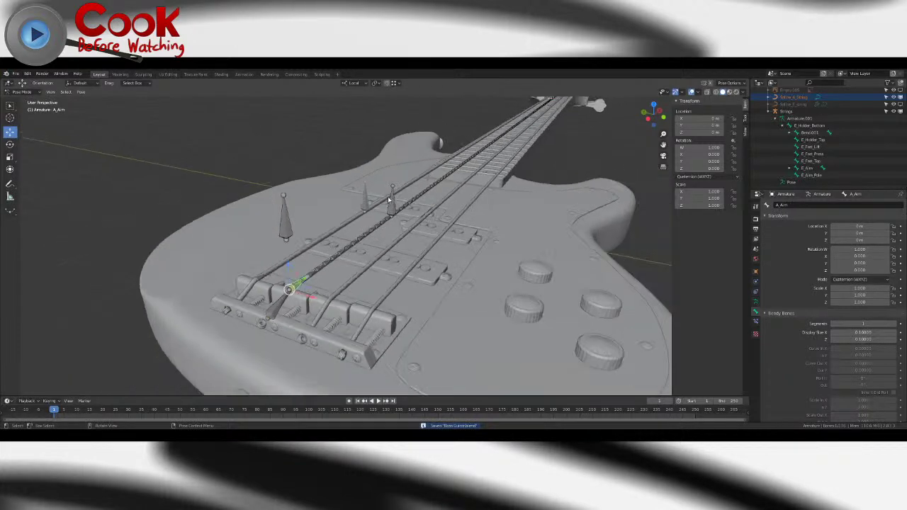
# - Add a Spline IK constraint to the last bone of the A string's chain beside the nut
pyautogui.moveTo(419, 197); pyautogui.dragTo(418, 262, button='middle')
pyautogui.scroll(-6, 344, 248)
pyautogui.keyDown('shift'); pyautogui.moveTo(418, 262); pyautogui.dragTo(301, 270, button='middle'); pyautogui.keyUp('shift')
pyautogui.moveTo(508, 230); pyautogui.dragTo(474, 230, button='middle')
pyautogui.scroll(7, 474, 231)
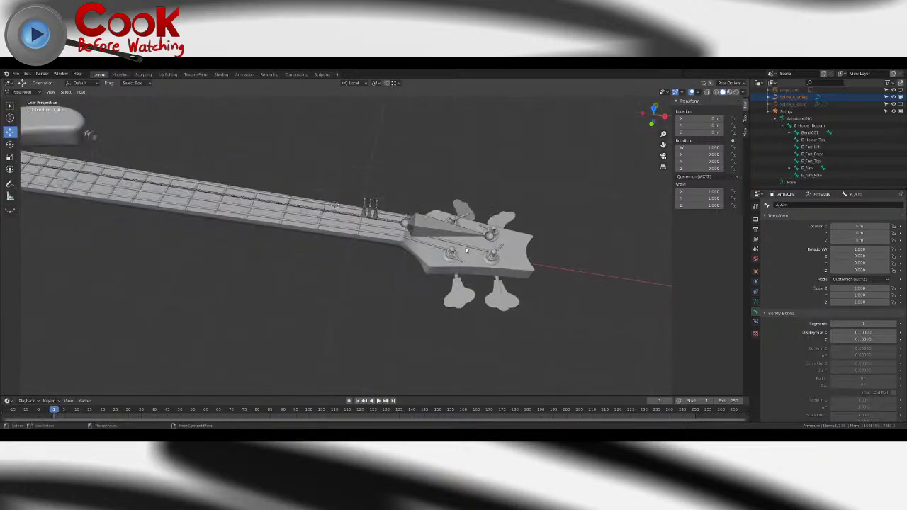
pyautogui.click(438, 195)
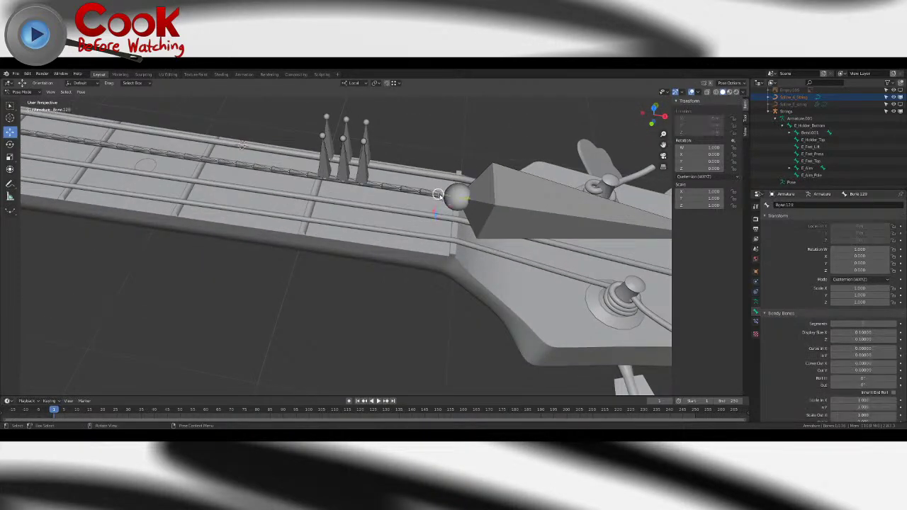
pyautogui.moveTo(459, 240); pyautogui.dragTo(462, 232, button='middle')
pyautogui.click(756, 322)
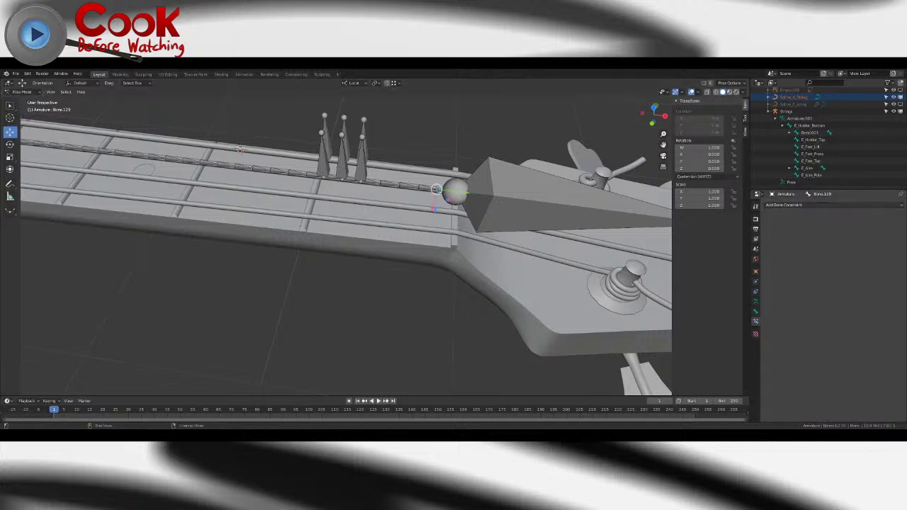
pyautogui.click(805, 206)
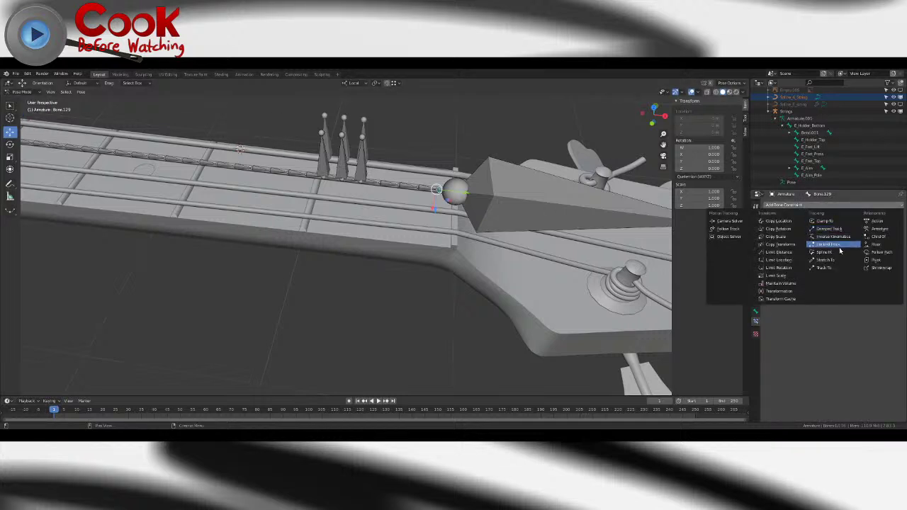
pyautogui.click(833, 244)
# - Target the Spline IK constraint at Spline_A_String and set its chain length to span the A string's bone chain
pyautogui.click(820, 229)
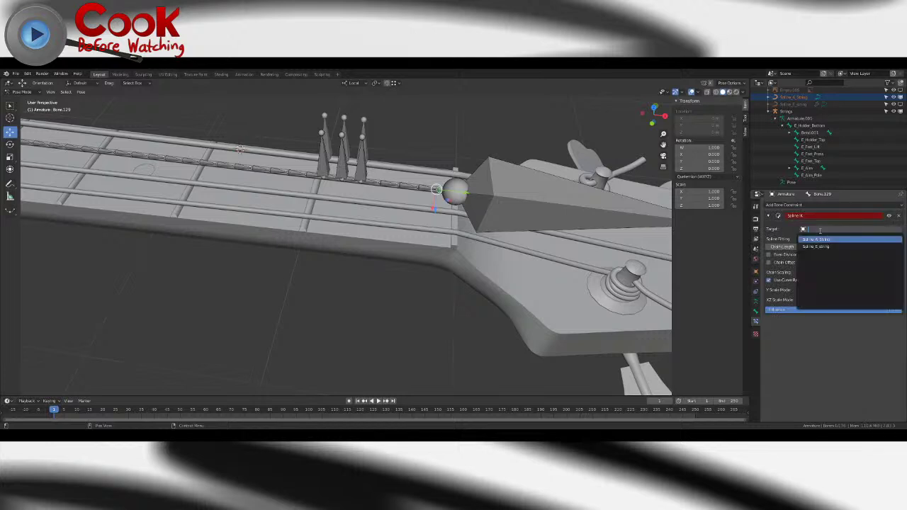
pyautogui.click(825, 243)
pyautogui.click(882, 246)
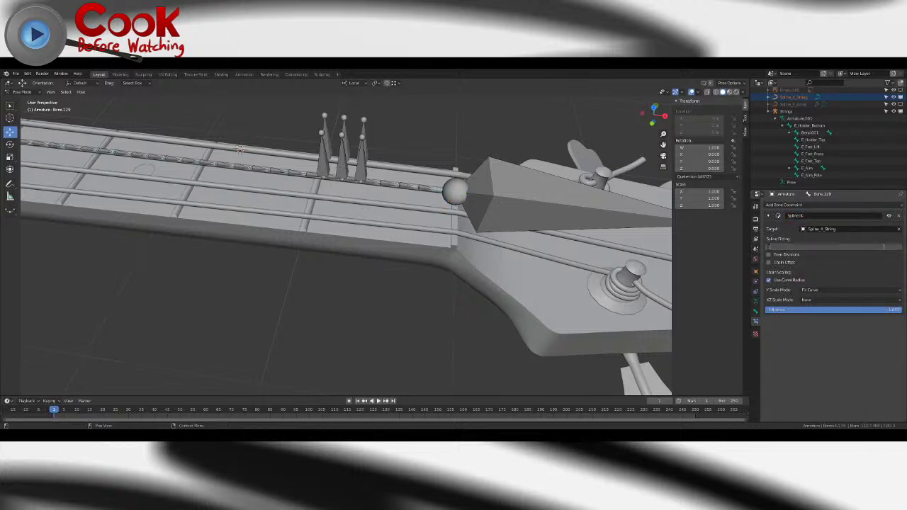
pyautogui.press('Return')
pyautogui.scroll(-5, 461, 175)
pyautogui.keyDown('shift'); pyautogui.moveTo(180, 200); pyautogui.dragTo(388, 213, button='middle'); pyautogui.keyUp('shift')
pyautogui.scroll(-3, 419, 216)
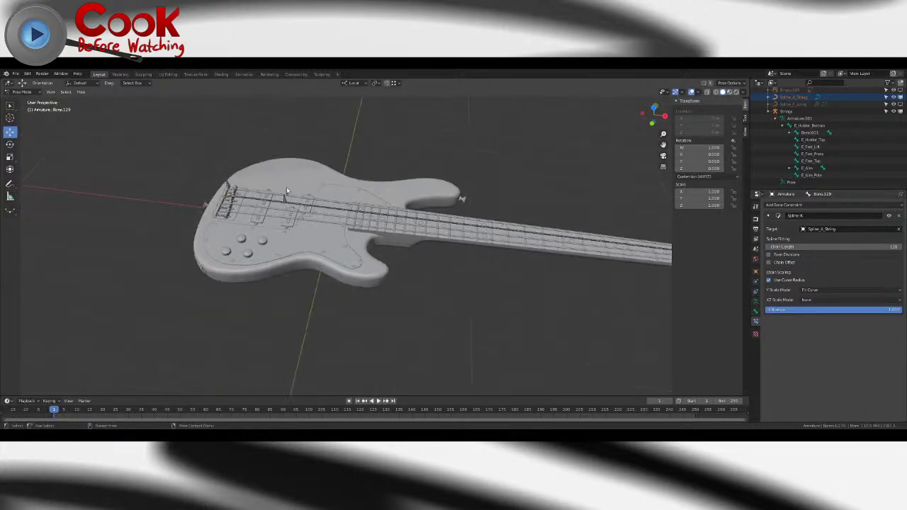
pyautogui.scroll(6, 310, 228)
pyautogui.moveTo(310, 228); pyautogui.dragTo(338, 212, button='middle')
pyautogui.scroll(-4, 401, 239)
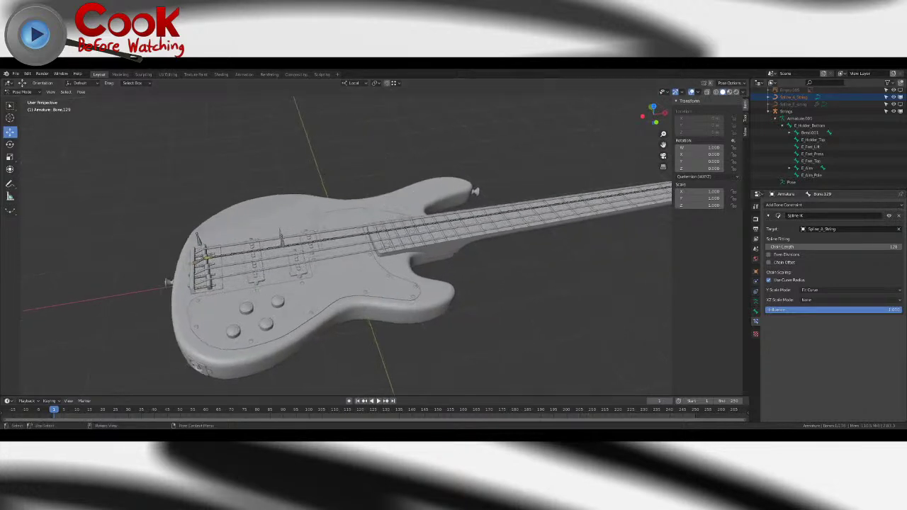
# - Open the Spline_A_String curve in Edit Mode and test whether the bone chain follows a moved control point
pyautogui.click(29, 92)
pyautogui.click(33, 100)
pyautogui.scroll(3, 293, 205)
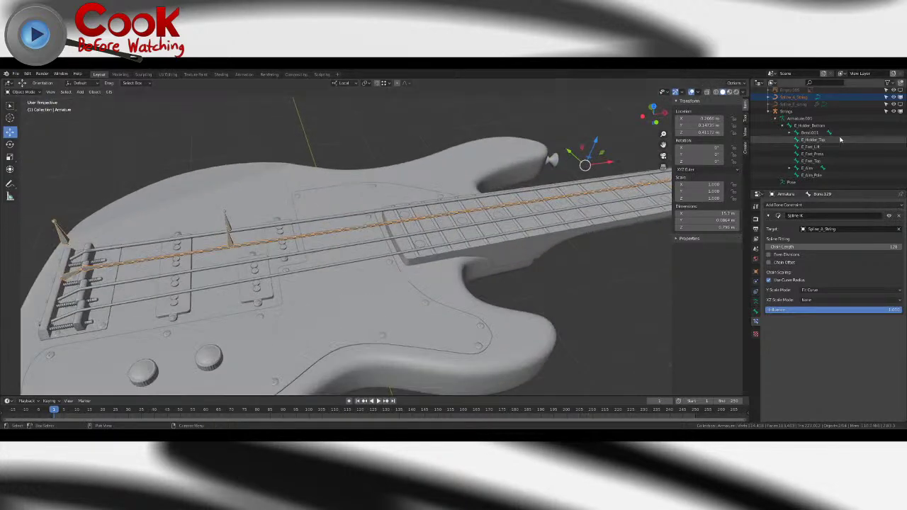
pyautogui.click(796, 98)
pyautogui.press('Tab')
pyautogui.moveTo(157, 280); pyautogui.dragTo(194, 286, button='middle')
pyautogui.scroll(-3, 193, 285)
pyautogui.press('g')
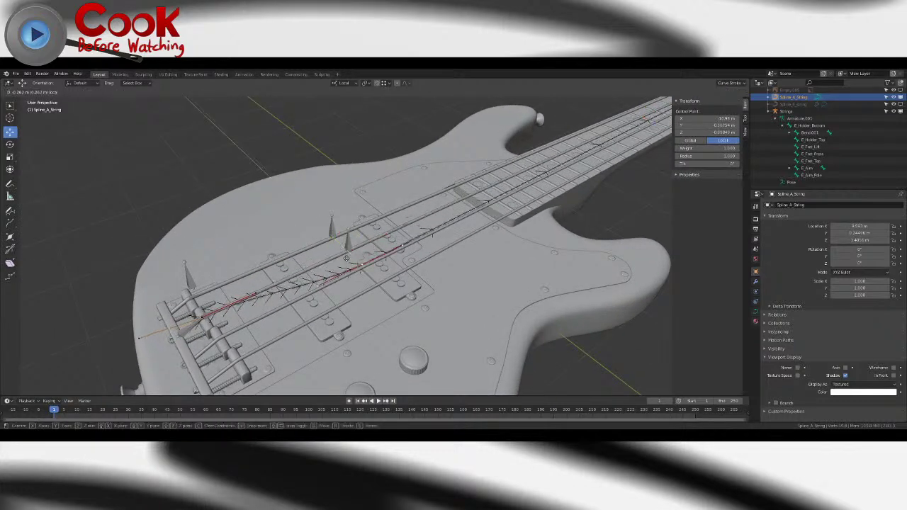
pyautogui.moveTo(406, 340); pyautogui.dragTo(253, 192)
# - Test-move the three Spline_A_String control points beneath the fret bones one by one, undoing each move
pyautogui.scroll(-3, 253, 192)
pyautogui.moveTo(254, 191); pyautogui.dragTo(290, 240, button='middle')
pyautogui.scroll(9, 324, 191)
pyautogui.keyDown('shift'); pyautogui.moveTo(439, 240); pyautogui.dragTo(359, 227, button='middle'); pyautogui.keyUp('shift')
pyautogui.keyDown('shift'); pyautogui.moveTo(284, 237); pyautogui.dragTo(382, 220, button='middle'); pyautogui.keyUp('shift')
pyautogui.scroll(2, 382, 220)
pyautogui.click(367, 211)
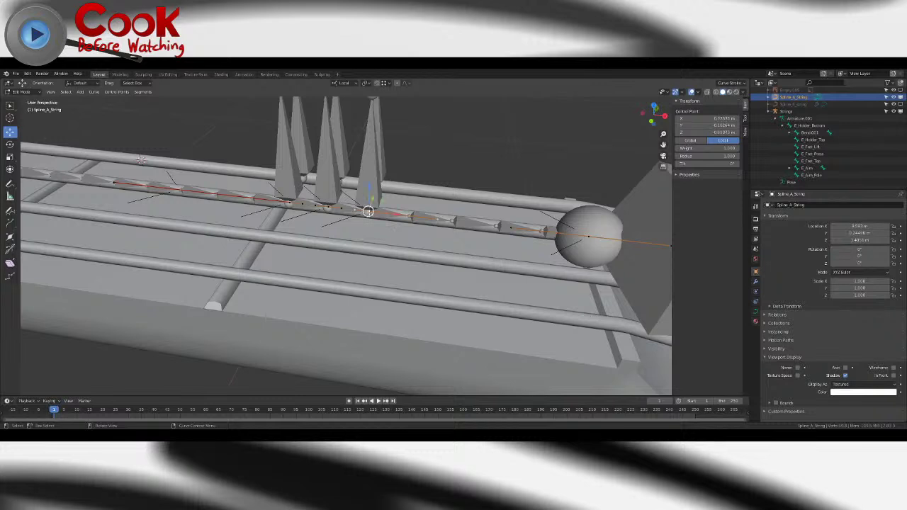
pyautogui.moveTo(376, 202); pyautogui.dragTo(385, 174)
pyautogui.hotkey('ctrl', 'z')
pyautogui.click(330, 208)
pyautogui.moveTo(336, 196); pyautogui.dragTo(322, 223)
pyautogui.hotkey('ctrl', 'z')
pyautogui.click(290, 203)
pyautogui.moveTo(298, 192); pyautogui.dragTo(283, 221)
pyautogui.hotkey('ctrl', 'z')
# - Return to Object Mode and select the A string's armature, dismissing the parenting options
pyautogui.click(33, 92)
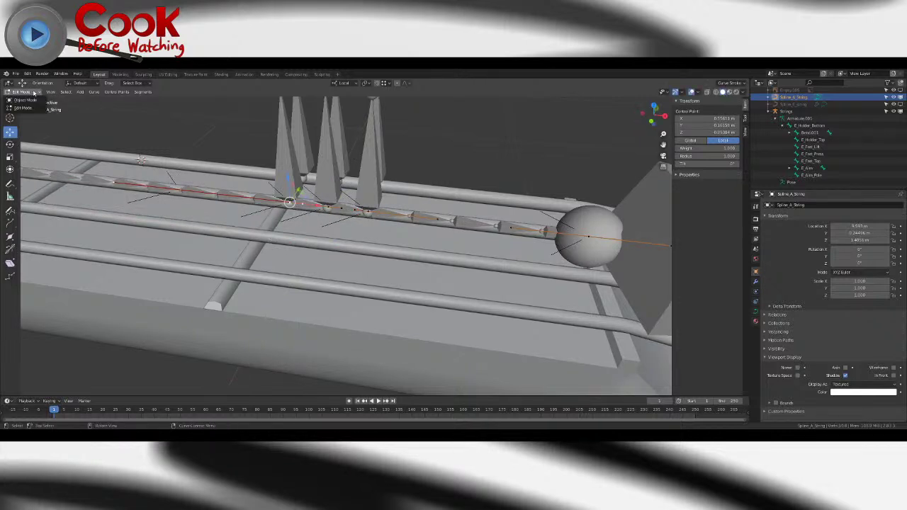
pyautogui.click(30, 100)
pyautogui.click(245, 207)
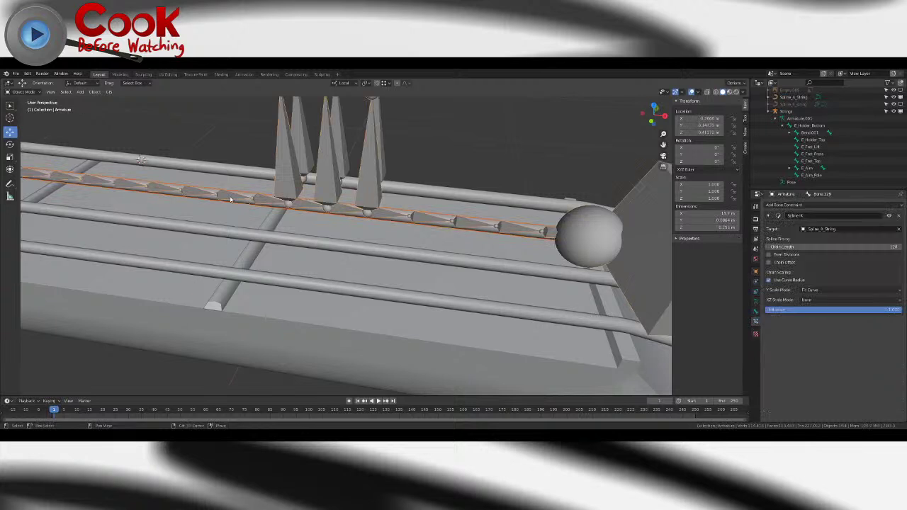
pyautogui.rightClick(217, 130)
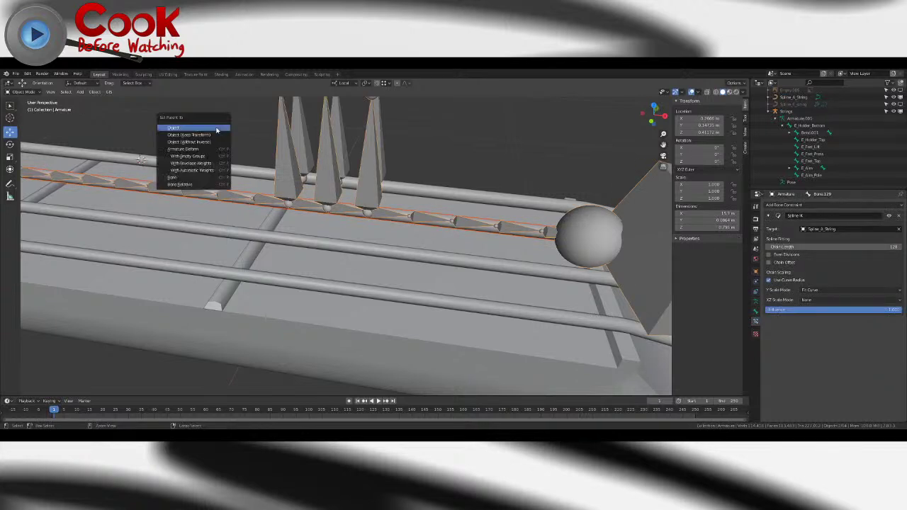
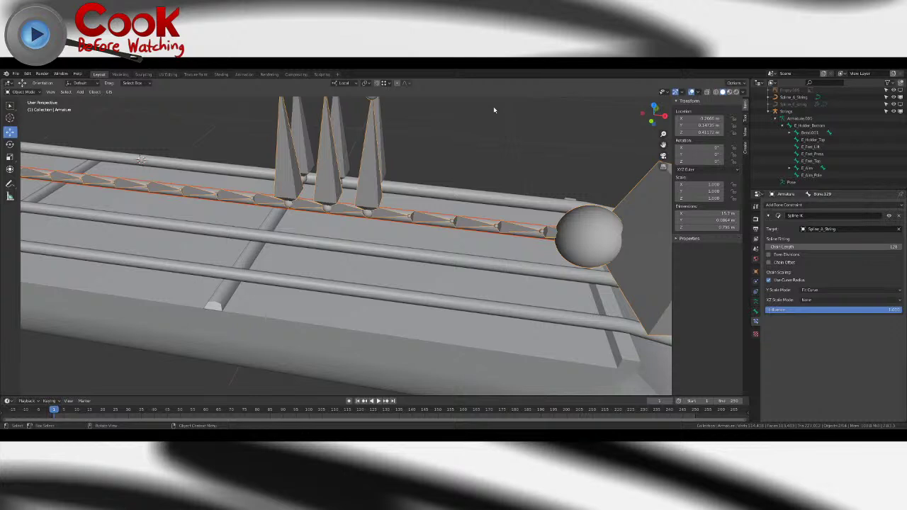
# - Try parenting the A string mesh to its armature with automatic weights, and switch the armature to Pose Mode
pyautogui.hotkey('ctrl', 'p')
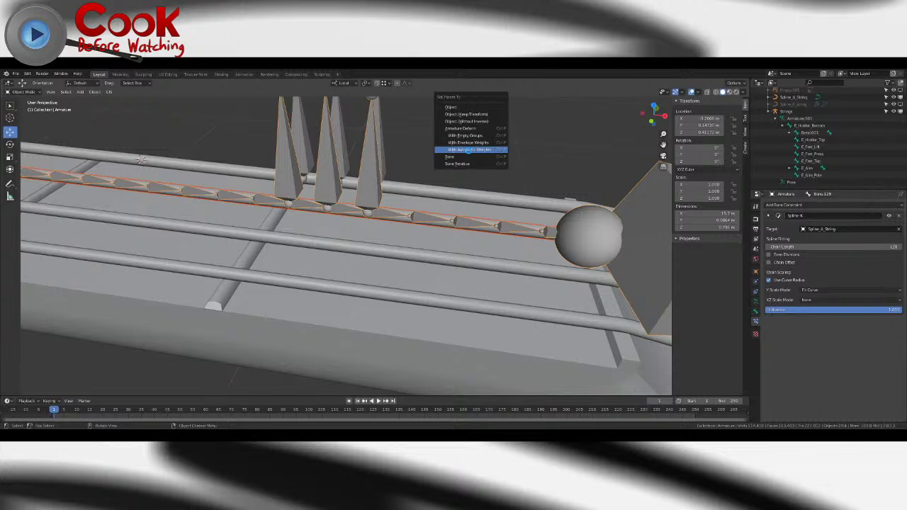
pyautogui.click(469, 150)
pyautogui.click(369, 177)
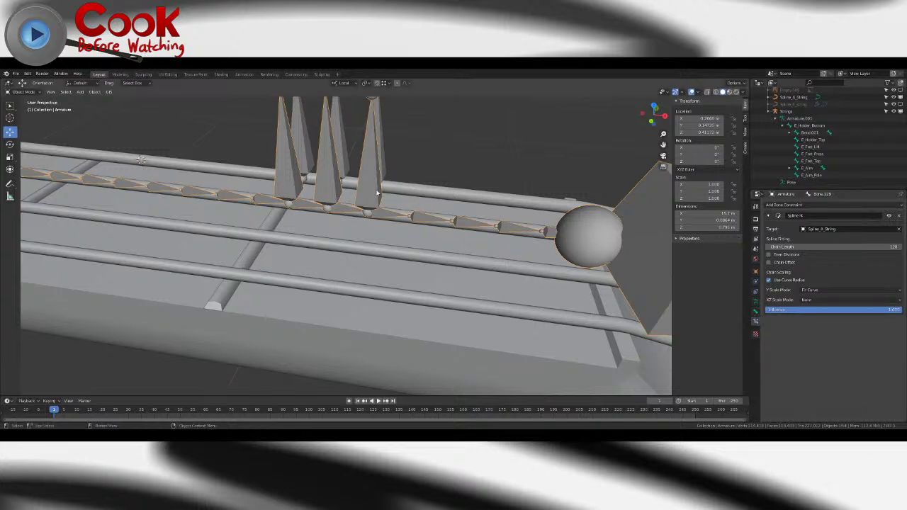
pyautogui.click(22, 92)
pyautogui.click(23, 115)
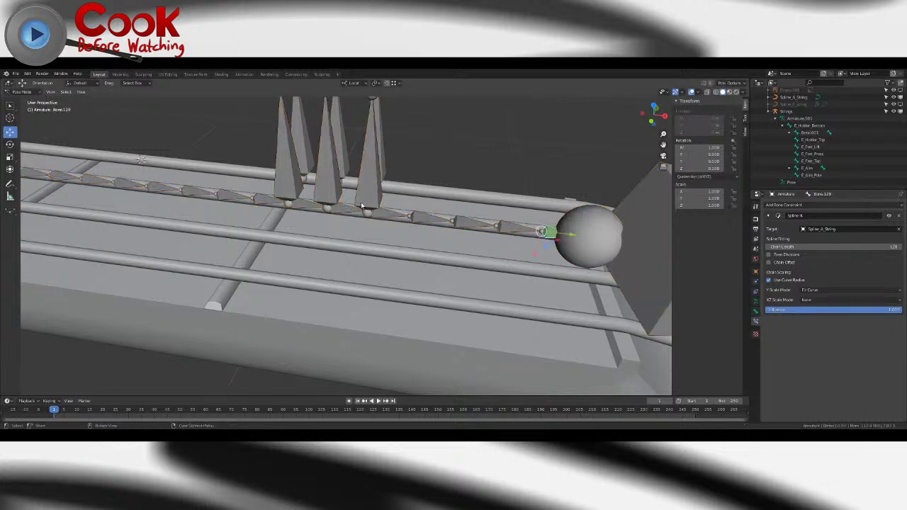
# - Test-move the A string's top fret bone and press bone in Pose Mode, undoing the moves
pyautogui.click(370, 192)
pyautogui.moveTo(370, 192); pyautogui.dragTo(264, 254, button='middle')
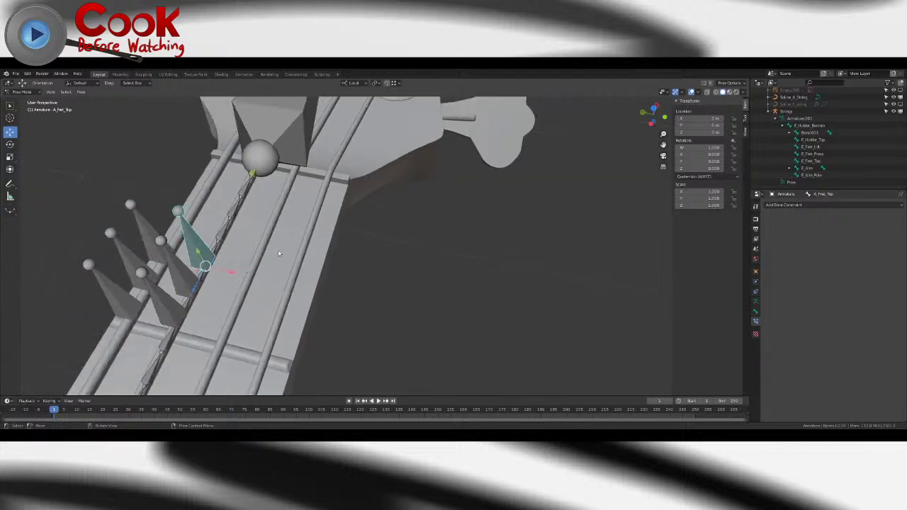
pyautogui.moveTo(235, 272); pyautogui.dragTo(451, 318)
pyautogui.hotkey('ctrl', 'z')
pyautogui.click(185, 283)
pyautogui.moveTo(219, 301); pyautogui.dragTo(306, 317)
pyautogui.hotkey('ctrl', 'z')
pyautogui.hotkey('ctrl', 'z')
pyautogui.hotkey('ctrl', 'z')
pyautogui.hotkey('ctrl', 'z')
pyautogui.hotkey('ctrl', 'z')
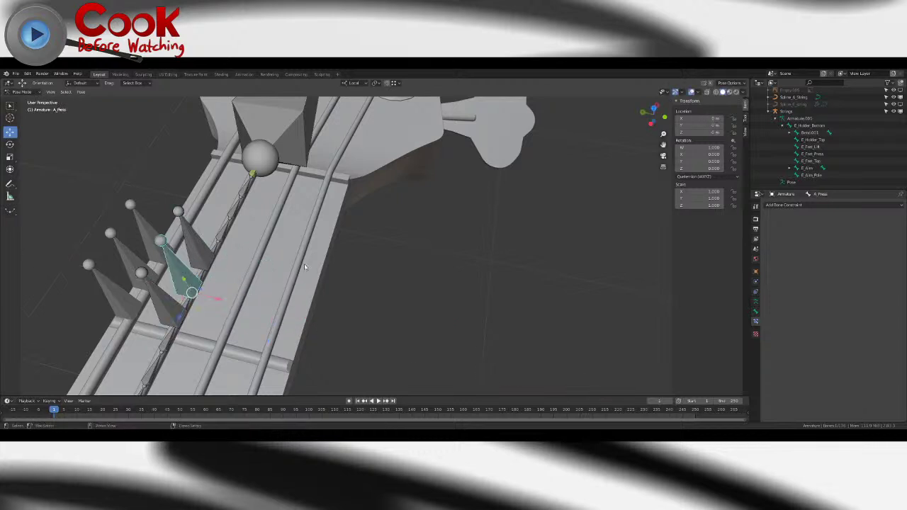
# - Select the String_Pluck_A mesh in Object Mode and check its vertex groups and modifiers
pyautogui.click(306, 265)
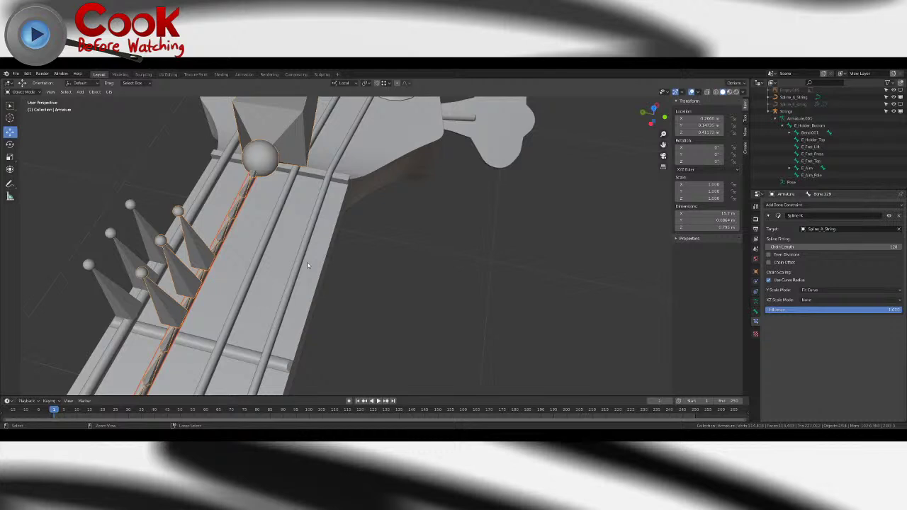
pyautogui.click(310, 264)
pyautogui.click(218, 256)
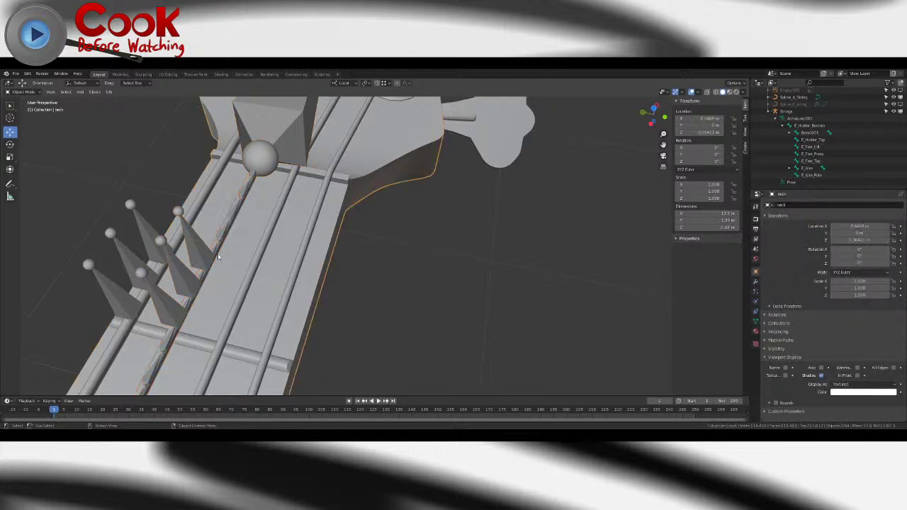
pyautogui.click(223, 244)
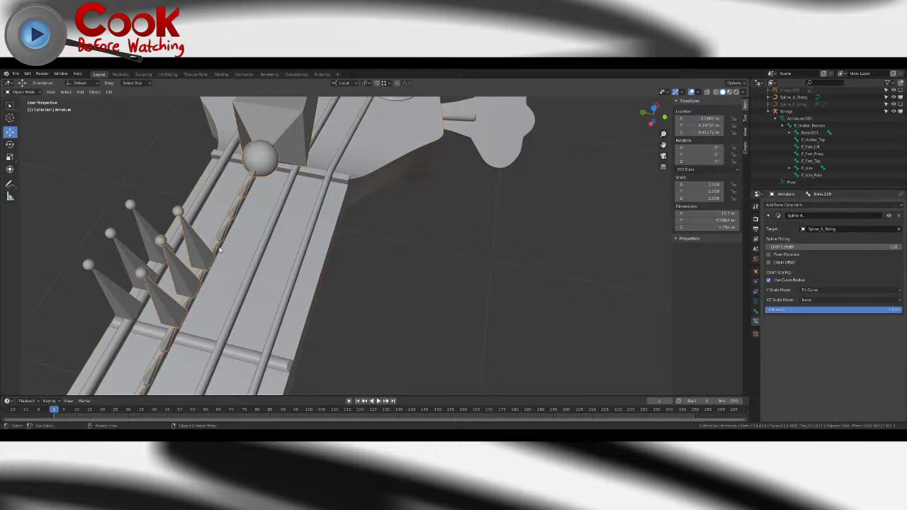
pyautogui.click(221, 249)
pyautogui.click(755, 312)
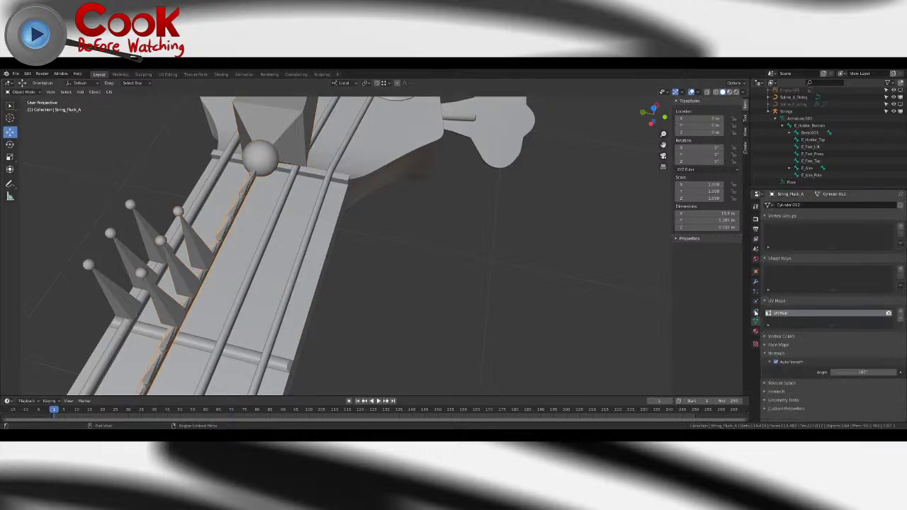
pyautogui.click(755, 281)
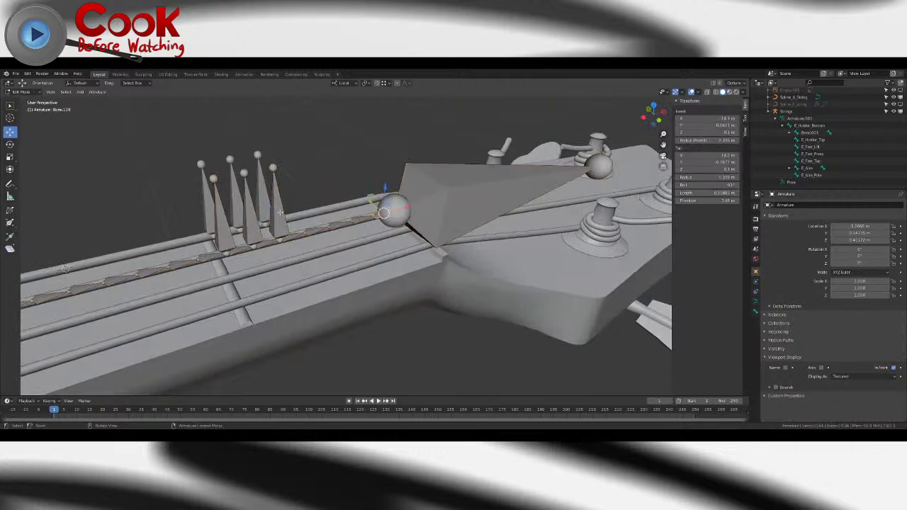
# - Delete the A string's three fret bones and the A_Pluck bone from its armature in Edit Mode
pyautogui.click(275, 212)
pyautogui.keyDown('shift'); pyautogui.click(226, 232); pyautogui.keyUp('shift')
pyautogui.keyDown('shift'); pyautogui.click(226, 232); pyautogui.keyUp('shift')
pyautogui.scroll(-6, 225, 233)
pyautogui.keyDown('shift'); pyautogui.moveTo(225, 233); pyautogui.dragTo(303, 228, button='middle'); pyautogui.keyUp('shift')
pyautogui.scroll(-2, 303, 229)
pyautogui.keyDown('shift'); pyautogui.moveTo(213, 255); pyautogui.dragTo(320, 248, button='middle'); pyautogui.keyUp('shift')
pyautogui.click(609, 160)
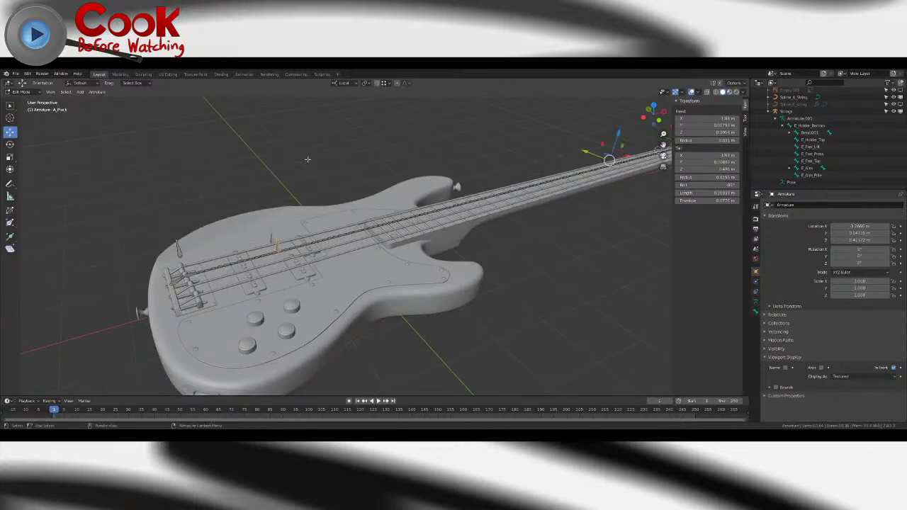
pyautogui.press('x')
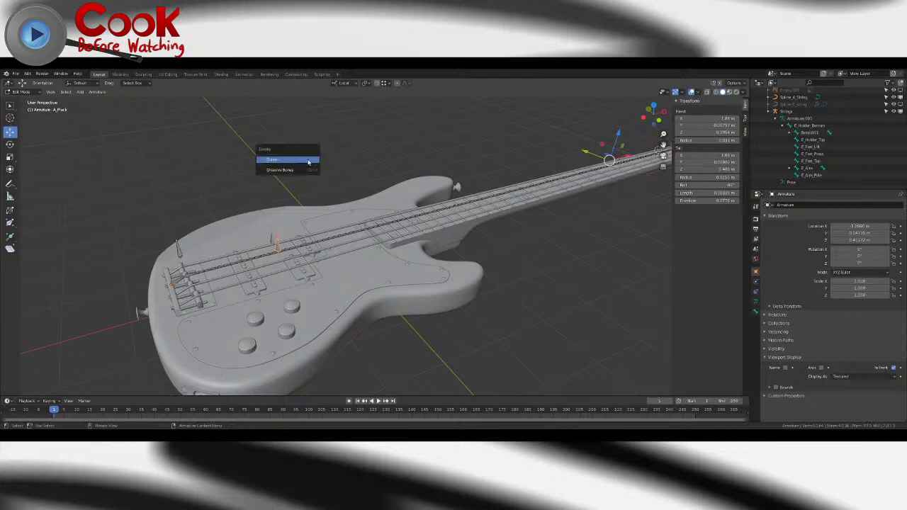
pyautogui.click(308, 161)
# - Delete the A string's aim bone and aim pole bone near the bridge and return to Object Mode
pyautogui.keyDown('shift'); pyautogui.moveTo(153, 246); pyautogui.dragTo(315, 208, button='middle'); pyautogui.keyUp('shift')
pyautogui.scroll(6, 315, 209)
pyautogui.click(273, 132)
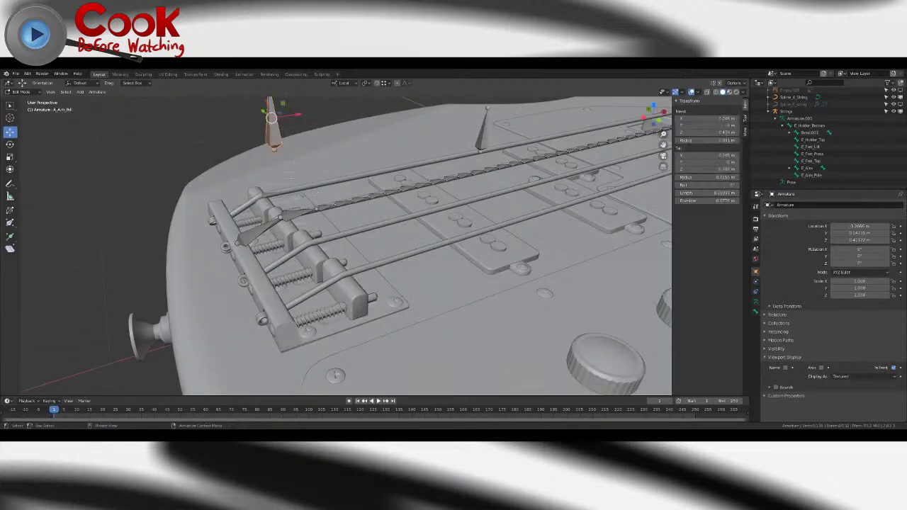
pyautogui.keyDown('shift'); pyautogui.click(291, 214); pyautogui.keyUp('shift')
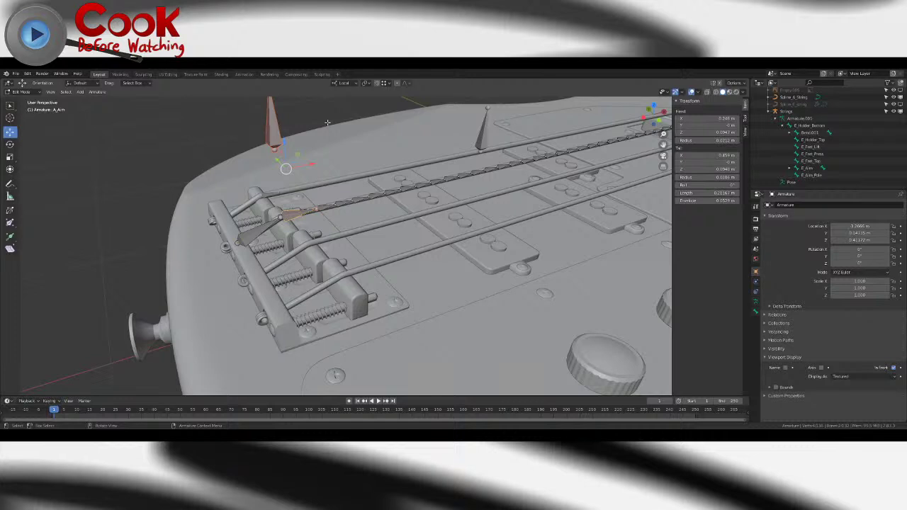
pyautogui.press('x')
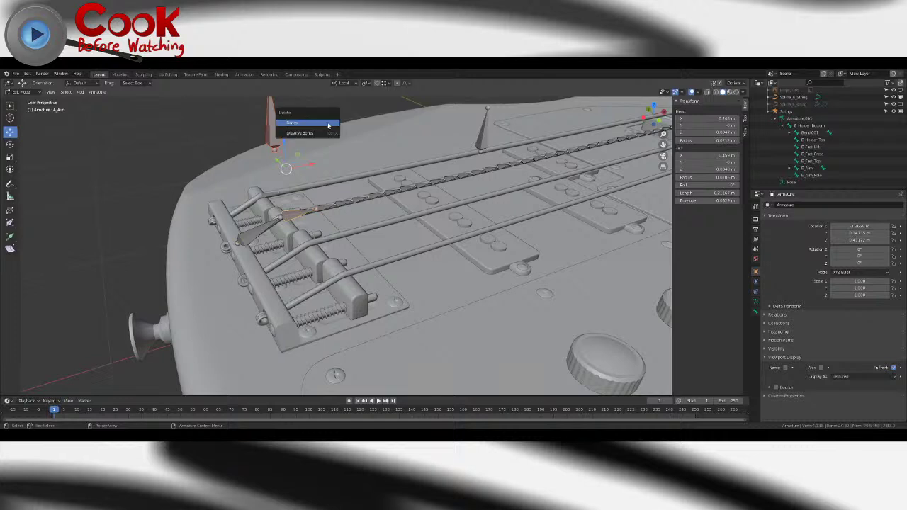
pyautogui.click(328, 125)
pyautogui.press('Tab')
# - Toggle the viewport visibility of Bone.001 in the Strings armature's pose, and return to Object Mode
pyautogui.moveTo(347, 212); pyautogui.dragTo(377, 238, button='middle')
pyautogui.click(437, 263)
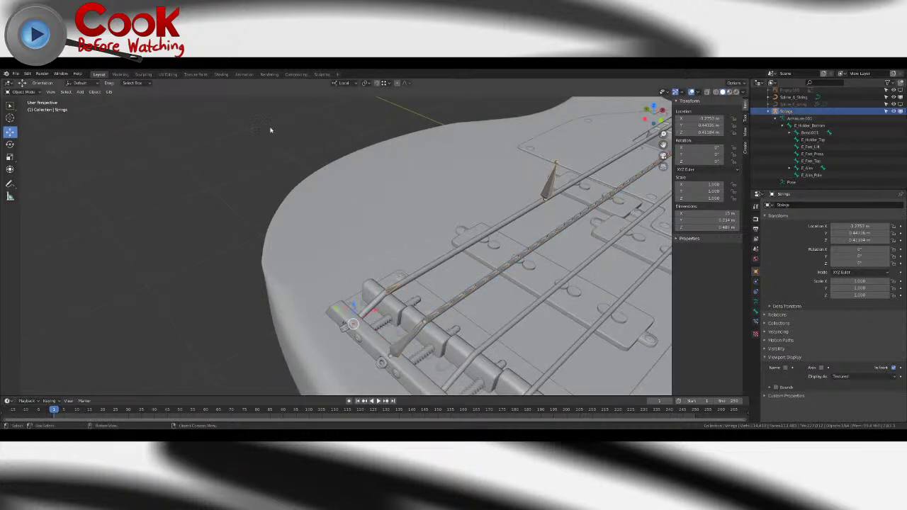
pyautogui.click(22, 92)
pyautogui.click(23, 116)
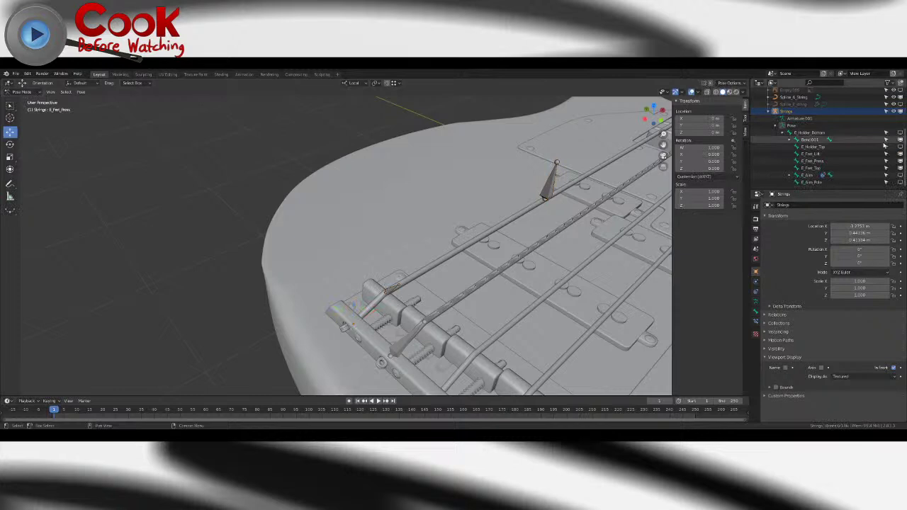
pyautogui.click(900, 140)
pyautogui.click(21, 92)
pyautogui.click(22, 101)
pyautogui.hotkey('shift', 'c')
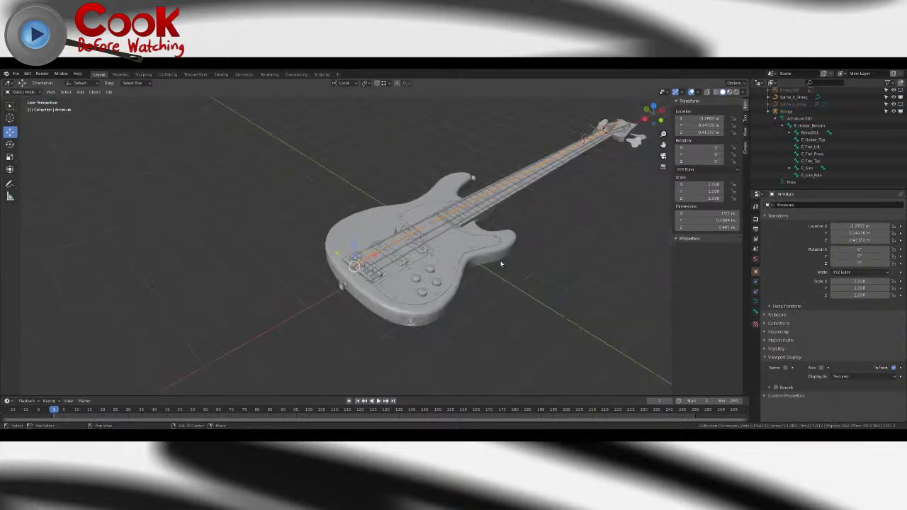
pyautogui.moveTo(502, 263); pyautogui.dragTo(483, 248, button='middle')
pyautogui.scroll(5, 438, 265)
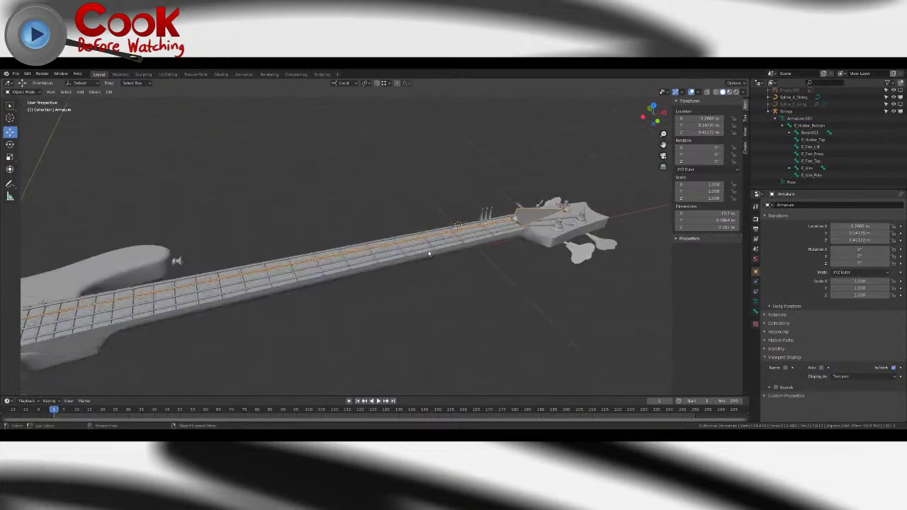
pyautogui.moveTo(452, 266); pyautogui.dragTo(375, 251, button='middle')
pyautogui.scroll(5, 333, 265)
pyautogui.keyDown('shift'); pyautogui.moveTo(375, 251); pyautogui.dragTo(319, 266, button='middle'); pyautogui.keyUp('shift')
pyautogui.scroll(2, 318, 265)
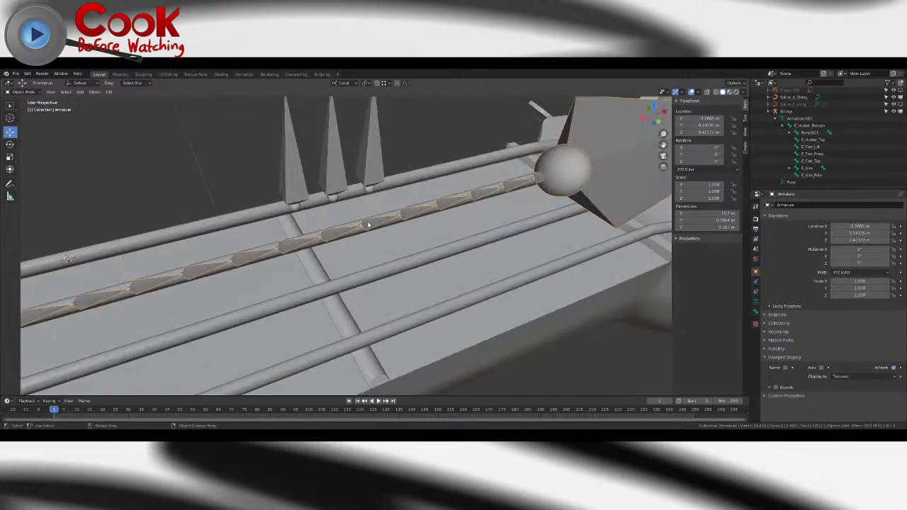
pyautogui.click(351, 236)
pyautogui.rightClick(352, 236)
pyautogui.click(354, 233)
pyautogui.click(376, 225)
pyautogui.click(376, 225)
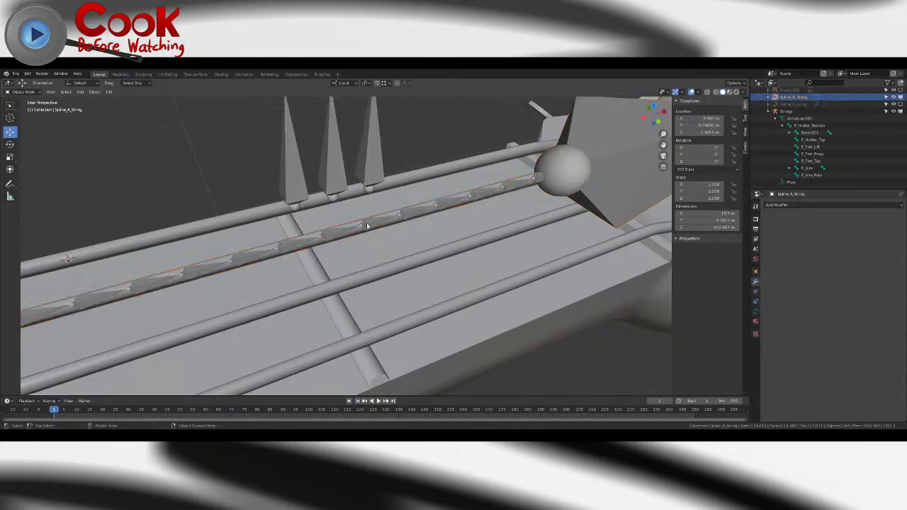
pyautogui.click(353, 225)
pyautogui.keyDown('shift'); pyautogui.click(350, 225); pyautogui.keyUp('shift')
pyautogui.hotkey('ctrl', 'p')
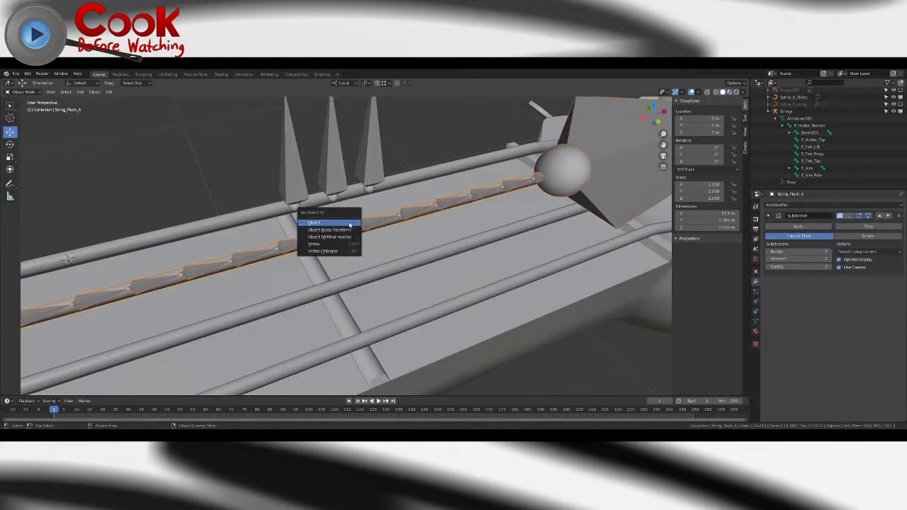
pyautogui.click(367, 224)
pyautogui.click(375, 223)
pyautogui.click(362, 225)
pyautogui.click(367, 224)
pyautogui.click(358, 225)
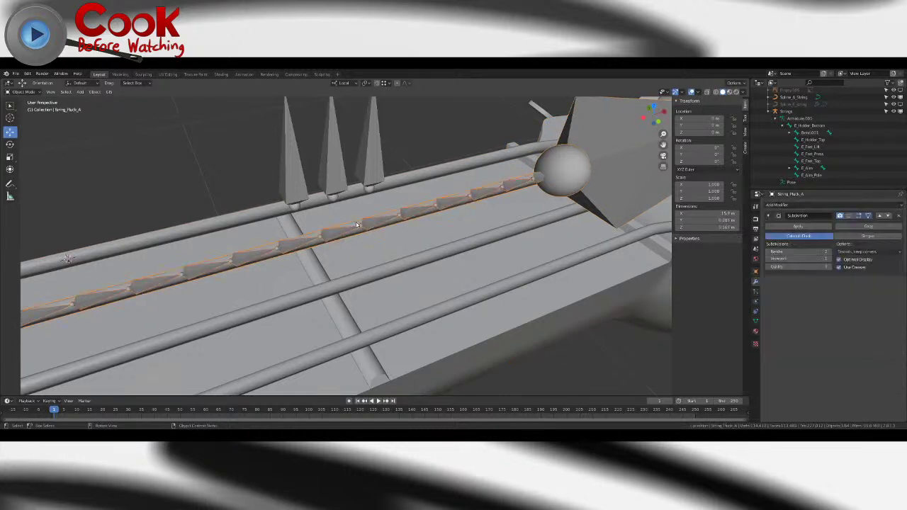
pyautogui.hotkey('ctrl', 'p')
pyautogui.click(358, 224)
# - Parent the String_Pluck_A mesh to the A string's armature with automatic weights
pyautogui.click(361, 225)
pyautogui.keyDown('shift'); pyautogui.click(375, 225); pyautogui.keyUp('shift')
pyautogui.hotkey('ctrl', 'p')
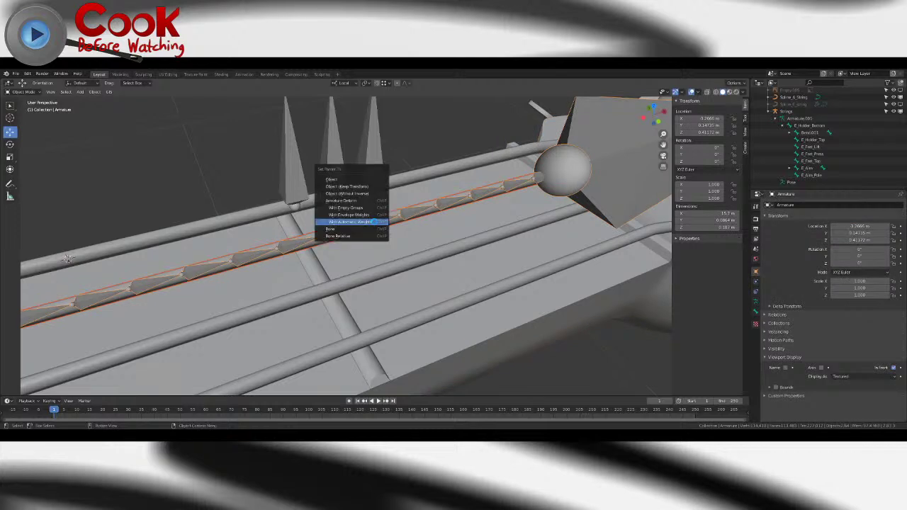
pyautogui.click(374, 222)
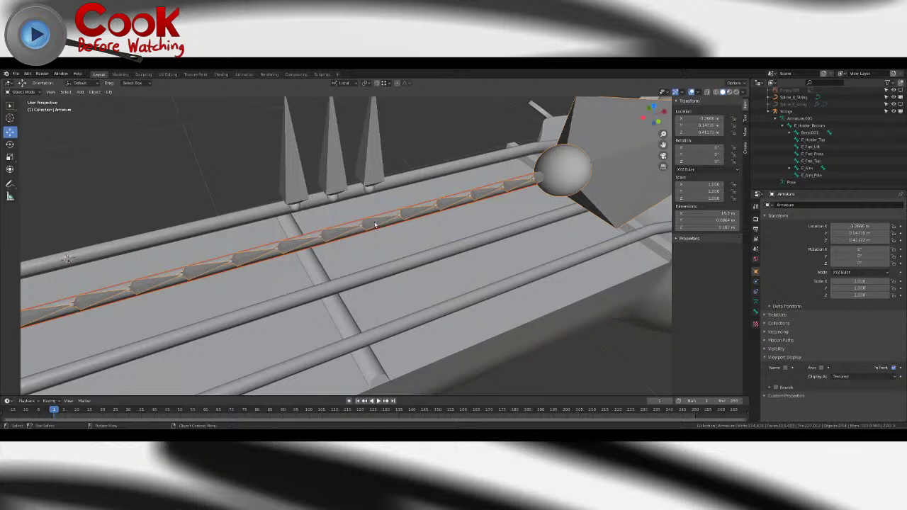
pyautogui.click(21, 92)
pyautogui.click(25, 114)
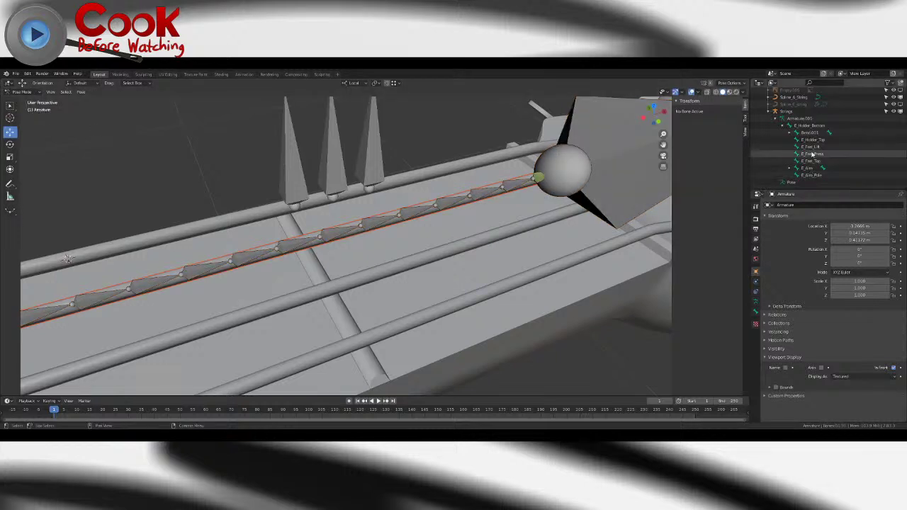
pyautogui.press('Tab')
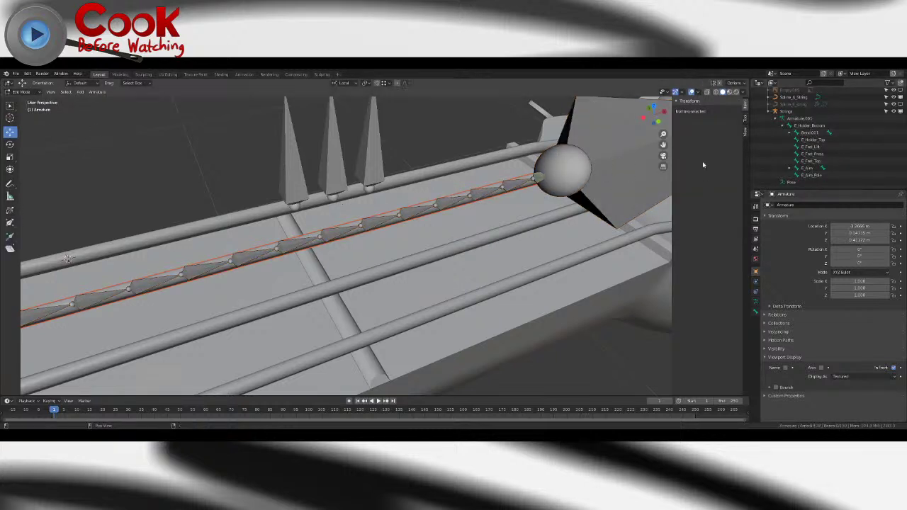
pyautogui.click(21, 92)
pyautogui.click(26, 103)
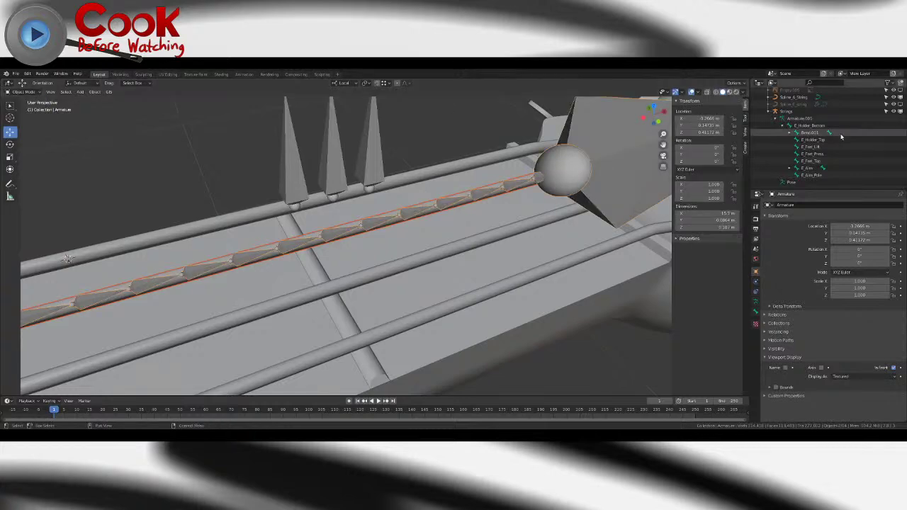
# - Test the string mesh's deformation by moving a Spline_A_String control point in Edit Mode, undo it, and return to Object Mode
pyautogui.click(795, 98)
pyautogui.press('Tab')
pyautogui.moveTo(358, 228); pyautogui.dragTo(425, 251, button='middle')
pyautogui.press('g')
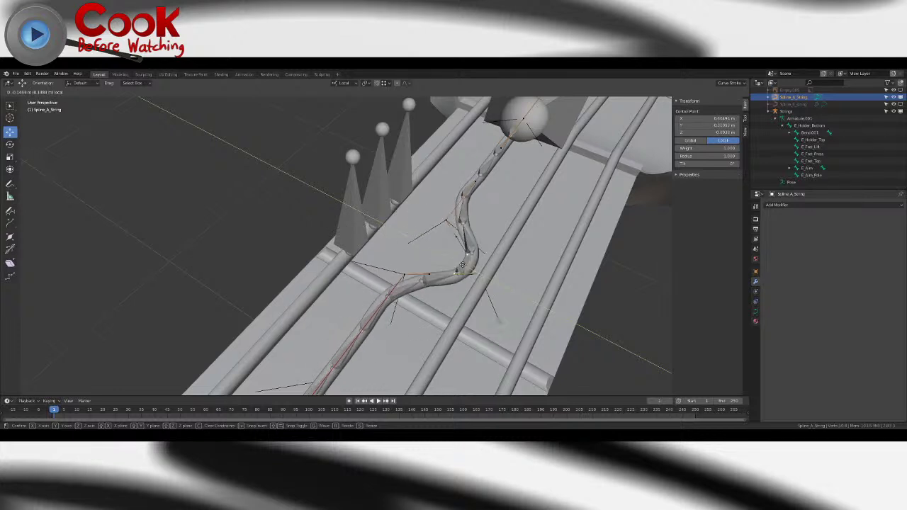
pyautogui.click(496, 259)
pyautogui.hotkey('ctrl', 'z')
pyautogui.press('Tab')
# - Open the A string's armature in Edit Mode and add a single bone
pyautogui.scroll(-8, 429, 242)
pyautogui.moveTo(413, 242); pyautogui.dragTo(482, 234, button='middle')
pyautogui.moveTo(391, 238); pyautogui.dragTo(396, 263, button='middle')
pyautogui.scroll(5, 335, 235)
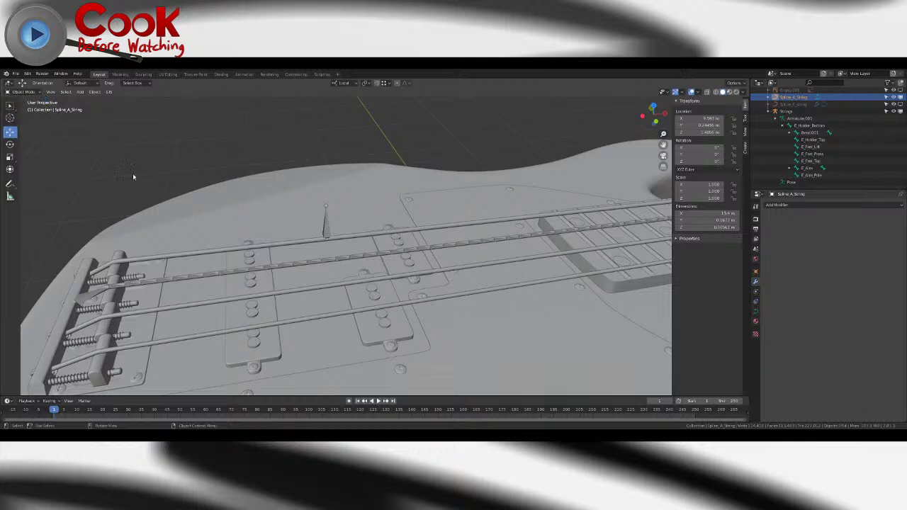
pyautogui.click(121, 286)
pyautogui.keyDown('shift'); pyautogui.moveTo(122, 288); pyautogui.dragTo(275, 257, button='middle'); pyautogui.keyUp('shift')
pyautogui.press('Tab')
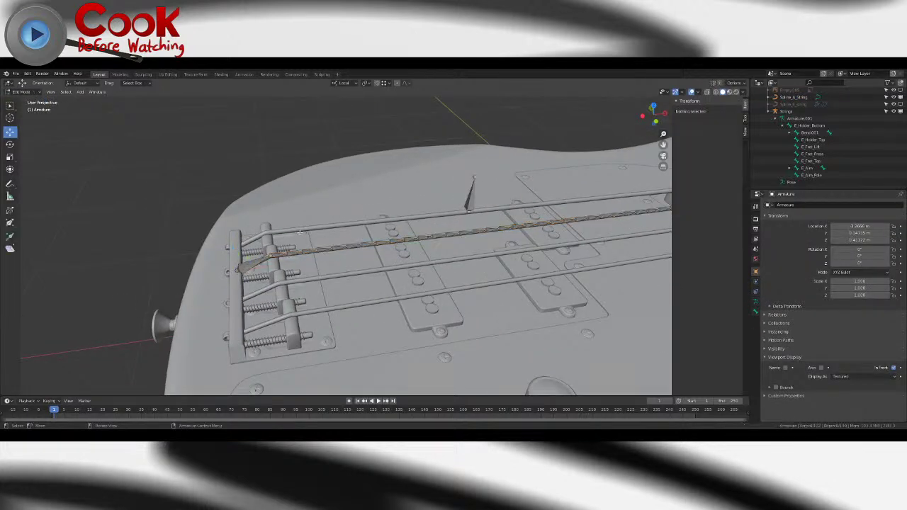
pyautogui.click(80, 92)
pyautogui.click(88, 100)
# - Move the new bone to the bridge and snap its head to the tip of the A string's holder bone
pyautogui.scroll(-10, 524, 214)
pyautogui.click(560, 214)
pyautogui.press('g')
pyautogui.click(336, 243)
pyautogui.scroll(7, 335, 243)
pyautogui.press('KP_Decimal')
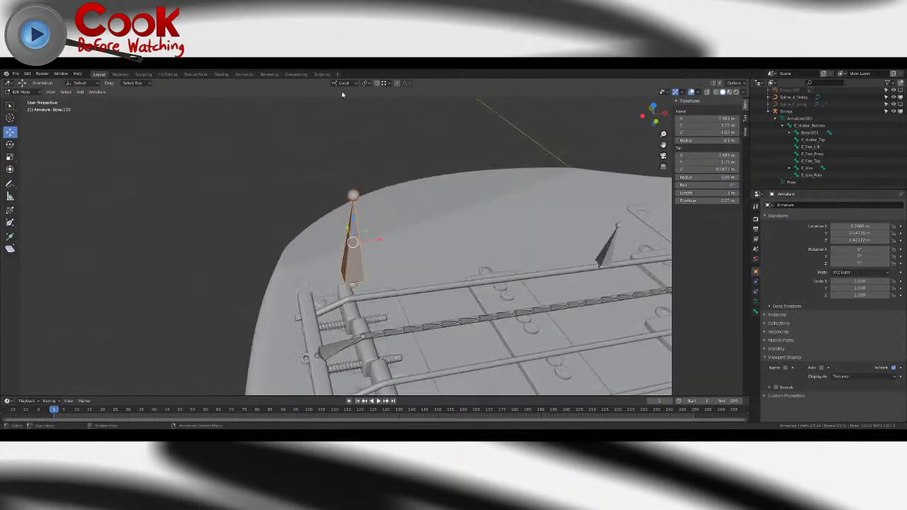
pyautogui.click(353, 285)
pyautogui.press('g')
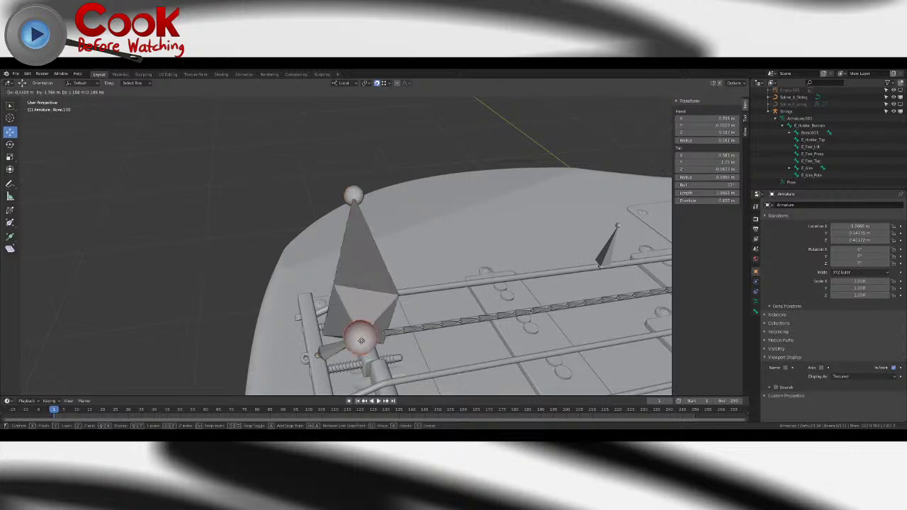
pyautogui.click(364, 332)
# - Snap the new bone's tail to the start of the string's bone chain and refine its head position on the holder bone's tip
pyautogui.moveTo(365, 331); pyautogui.dragTo(364, 232, button='middle')
pyautogui.click(357, 195)
pyautogui.press('g')
pyautogui.click(401, 324)
pyautogui.scroll(4, 364, 312)
pyautogui.scroll(1, 354, 232)
pyautogui.press('g')
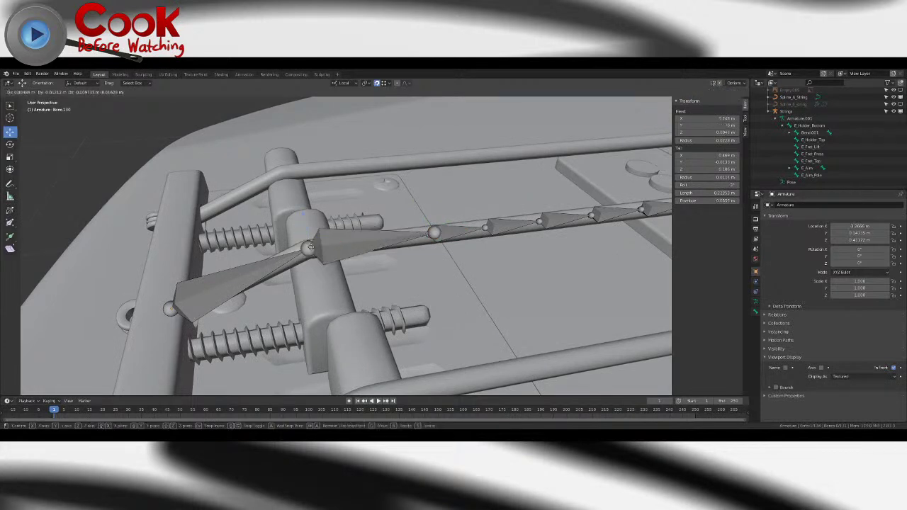
pyautogui.click(309, 247)
pyautogui.click(433, 232)
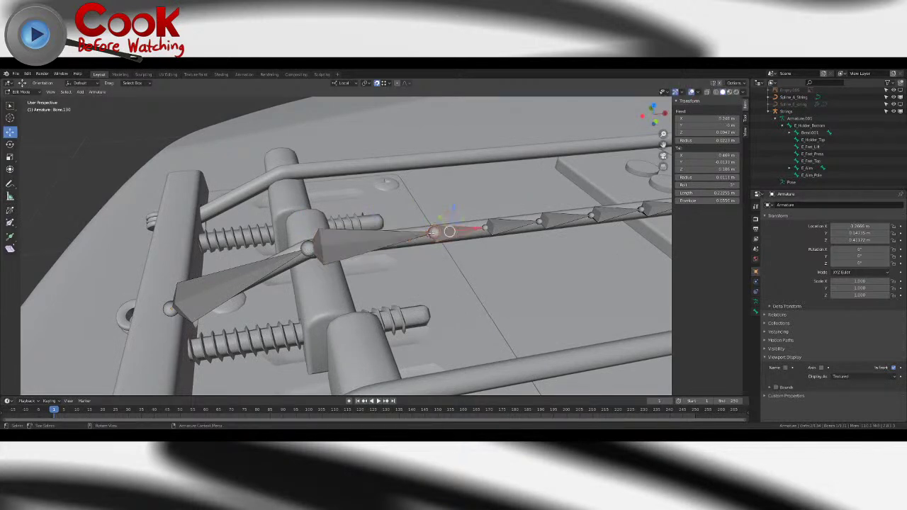
# - Snap the new bone's tail onto the first joint of the A string's bone chain
pyautogui.click(439, 232)
pyautogui.click(432, 232)
pyautogui.press('g')
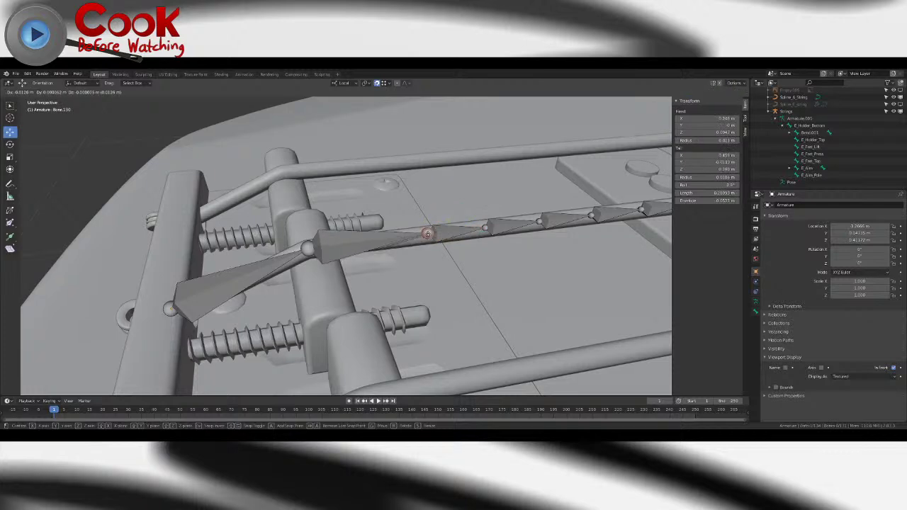
pyautogui.click(427, 234)
pyautogui.scroll(2, 428, 235)
pyautogui.moveTo(489, 218); pyautogui.dragTo(416, 234)
pyautogui.scroll(4, 416, 234)
pyautogui.scroll(1, 415, 241)
pyautogui.press('g')
pyautogui.click(407, 260)
# - Refine the new bone's tail position up close so it sits exactly on the chain's first joint
pyautogui.moveTo(407, 260); pyautogui.dragTo(383, 306, button='middle')
pyautogui.keyDown('shift'); pyautogui.moveTo(495, 234); pyautogui.dragTo(440, 270, button='middle'); pyautogui.keyUp('shift')
pyautogui.scroll(3, 404, 280)
pyautogui.scroll(4, 430, 273)
pyautogui.scroll(2, 441, 270)
pyautogui.moveTo(419, 190); pyautogui.dragTo(370, 220)
pyautogui.scroll(-8, 371, 220)
pyautogui.moveTo(370, 220); pyautogui.dragTo(355, 204, button='middle')
# - Rename the new bone between the holder bone and the string chain as A_Aim
pyautogui.click(257, 242)
pyautogui.click(755, 311)
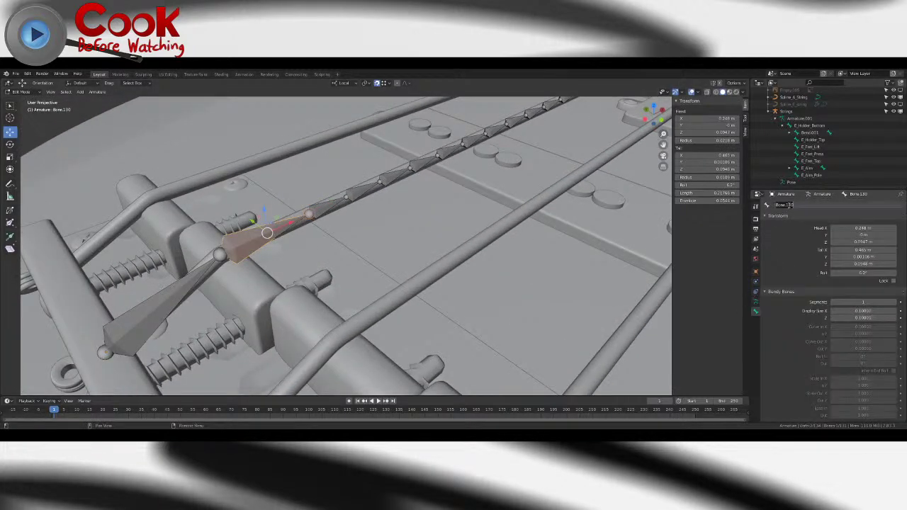
pyautogui.click(788, 205)
pyautogui.write('A_Aim')
pyautogui.press('Return')
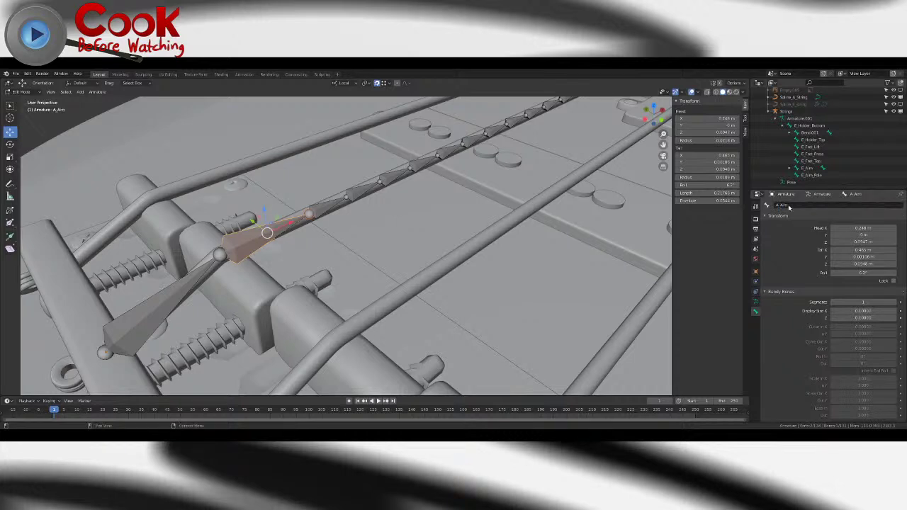
# - Parent the A_Aim bone to the A string's holder bone as a connected child
pyautogui.keyDown('shift'); pyautogui.click(164, 298); pyautogui.keyUp('shift')
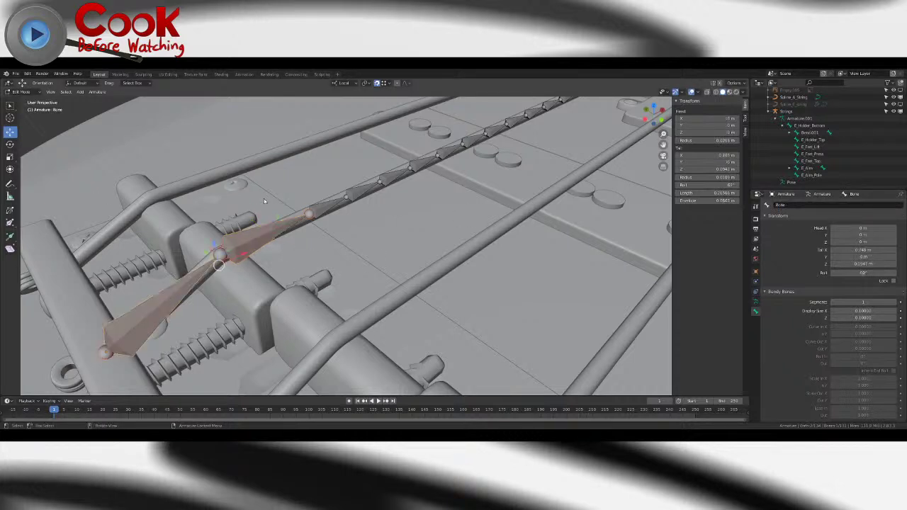
pyautogui.hotkey('ctrl', 'p')
pyautogui.click(255, 199)
pyautogui.hotkey('ctrl', 'p')
pyautogui.click(249, 201)
# - Duplicate the A_Aim bone and, with snapping off, raise the copy straight up above the bridge
pyautogui.moveTo(258, 232); pyautogui.dragTo(251, 202, button='middle')
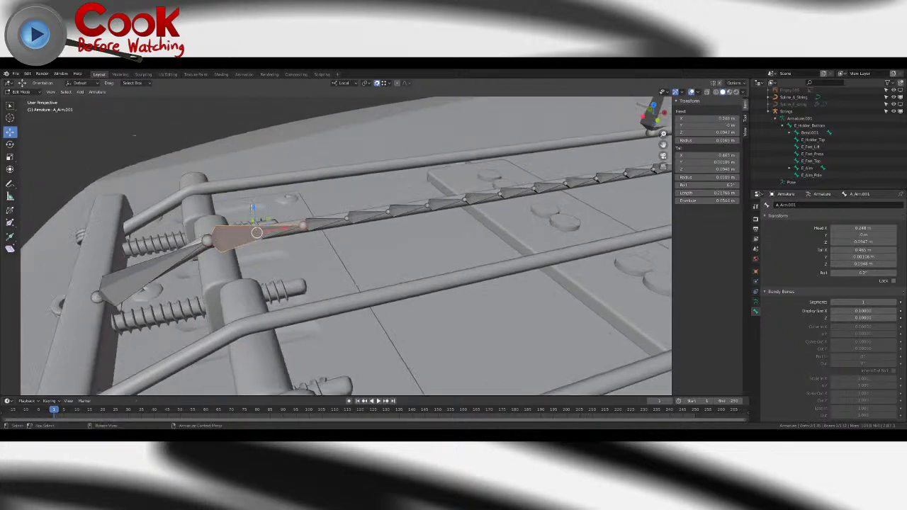
pyautogui.click(378, 84)
pyautogui.scroll(-2, 287, 184)
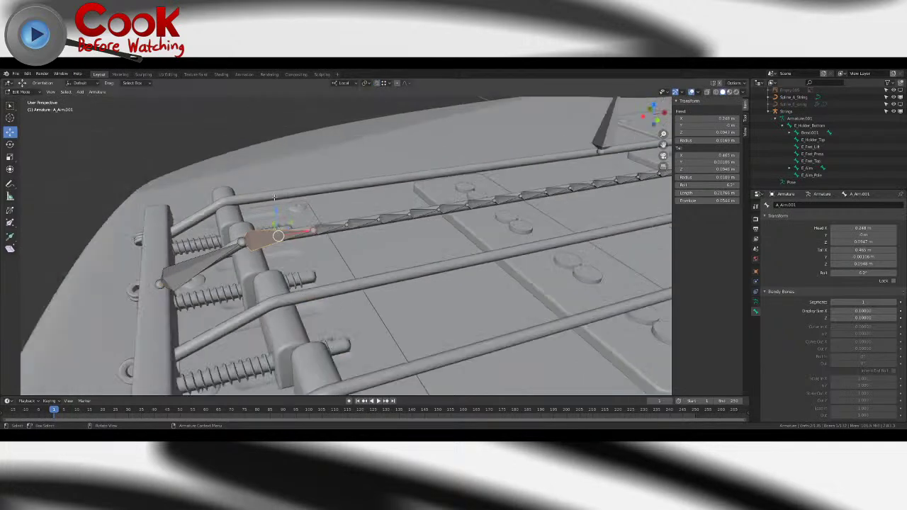
pyautogui.moveTo(274, 215); pyautogui.dragTo(270, 134)
pyautogui.moveTo(310, 234); pyautogui.dragTo(317, 213, button='middle')
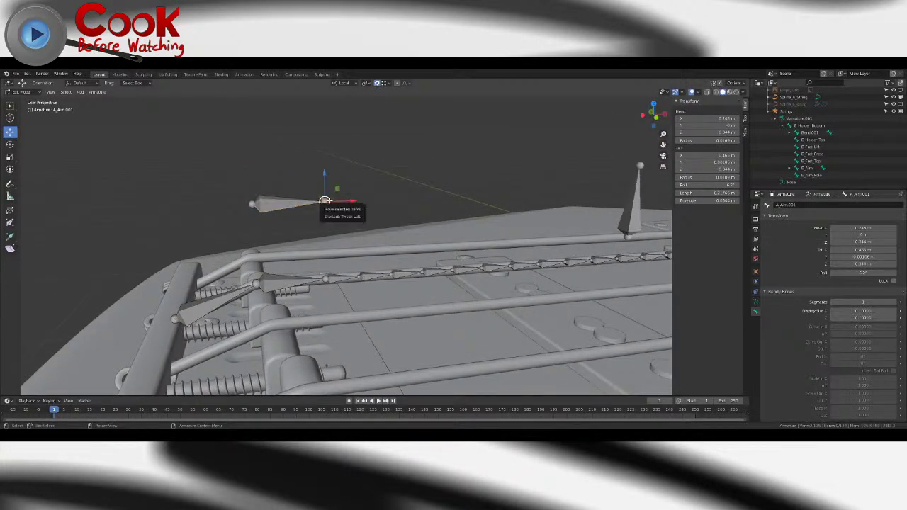
# - Raise the tail of the copied aim bone well above its head
pyautogui.press('g')
pyautogui.click(252, 203)
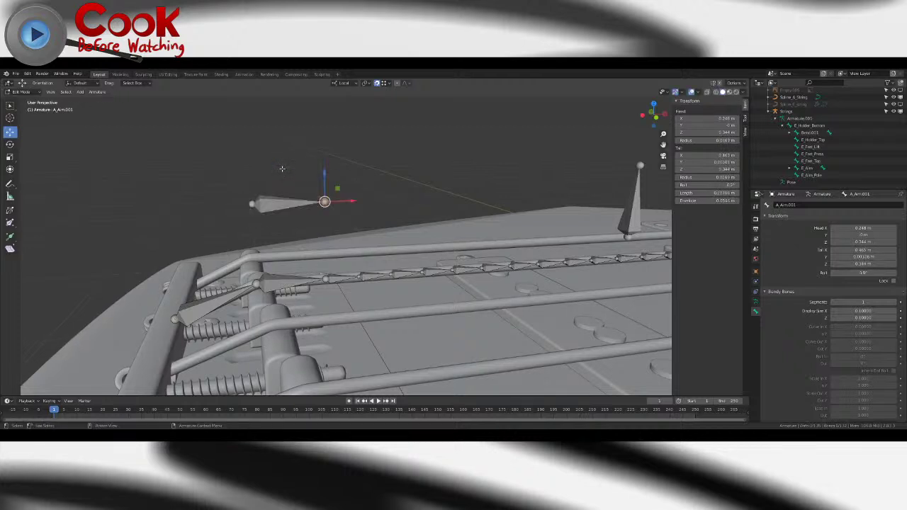
pyautogui.moveTo(325, 176); pyautogui.dragTo(254, 131)
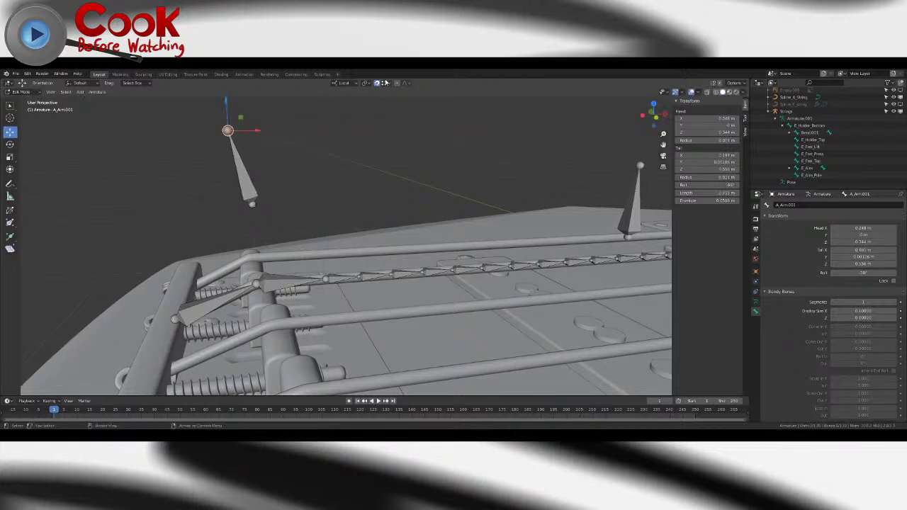
pyautogui.hotkey('ctrl', 'z')
# - Try to slide the copied bone's tail along the X axis over its head, and undo it
pyautogui.press('g')
pyautogui.press('x')
pyautogui.press('x')
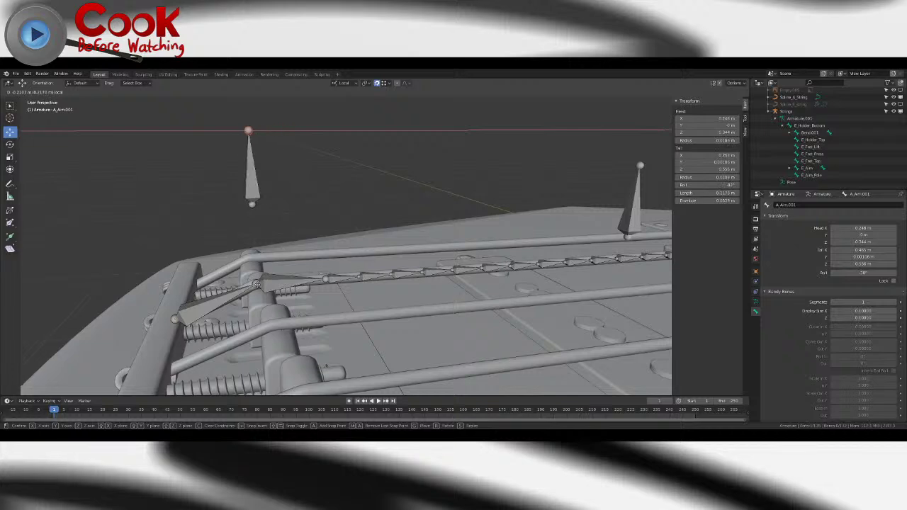
pyautogui.click(305, 220)
pyautogui.hotkey('ctrl', 'z')
# - Set the A_Aim bone's roll to 0°
pyautogui.moveTo(266, 284); pyautogui.dragTo(504, 370, button='middle')
pyautogui.scroll(4, 307, 296)
pyautogui.click(503, 369)
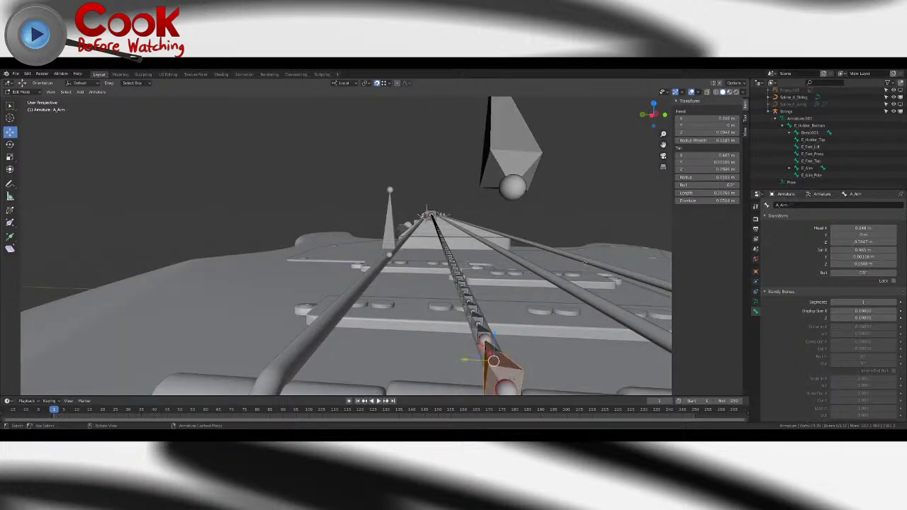
pyautogui.click(715, 185)
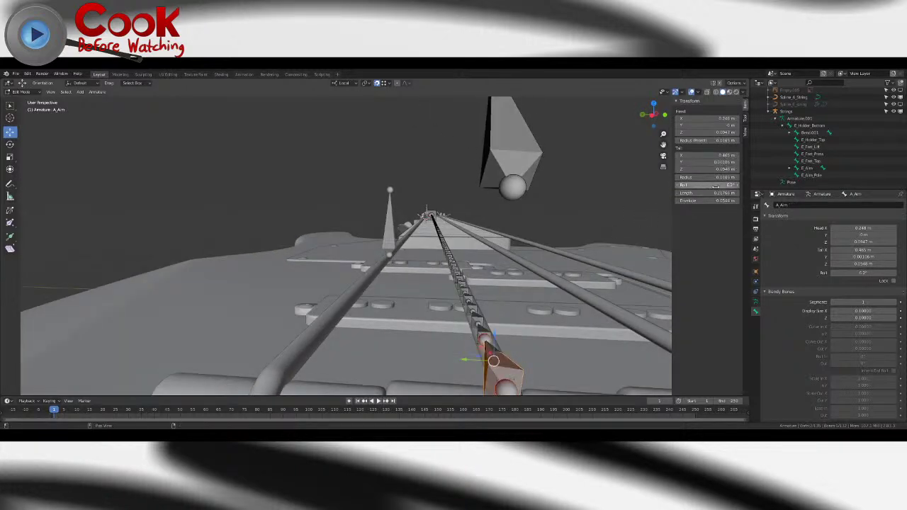
pyautogui.write('0')
pyautogui.press('Return')
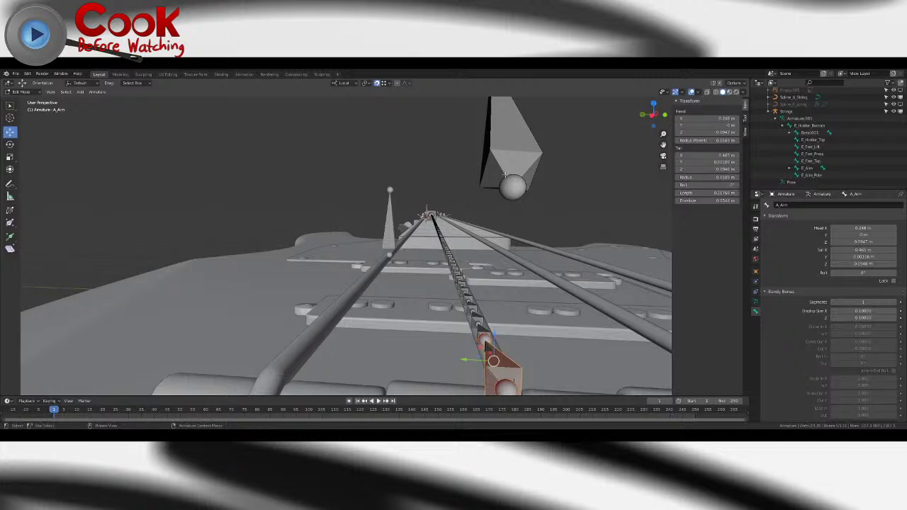
# - Scale the floating A_Aim copy flat along the X axis so that it stands vertical
pyautogui.scroll(-2, 505, 175)
pyautogui.click(460, 108)
pyautogui.moveTo(464, 117); pyautogui.dragTo(378, 175, button='middle')
pyautogui.moveTo(363, 124); pyautogui.dragTo(255, 306)
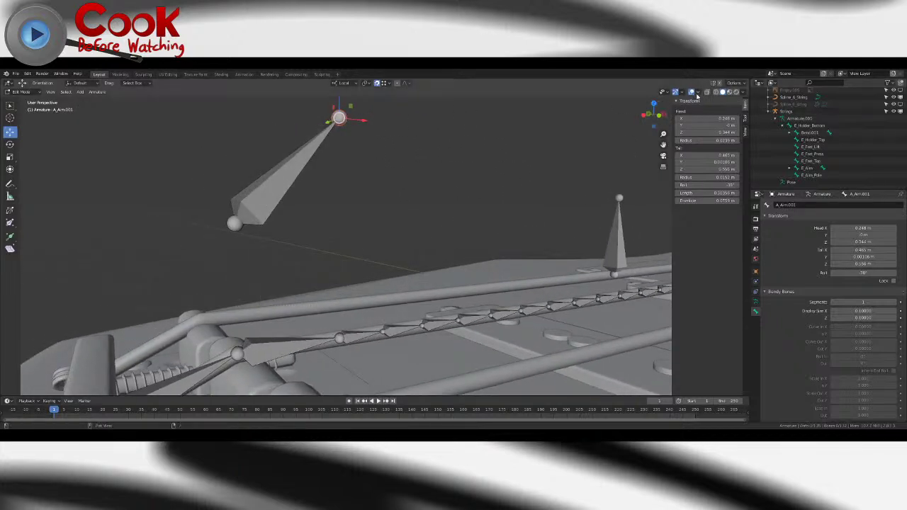
pyautogui.click(278, 171)
pyautogui.click(10, 157)
pyautogui.moveTo(316, 170); pyautogui.dragTo(292, 167)
pyautogui.press('F9')
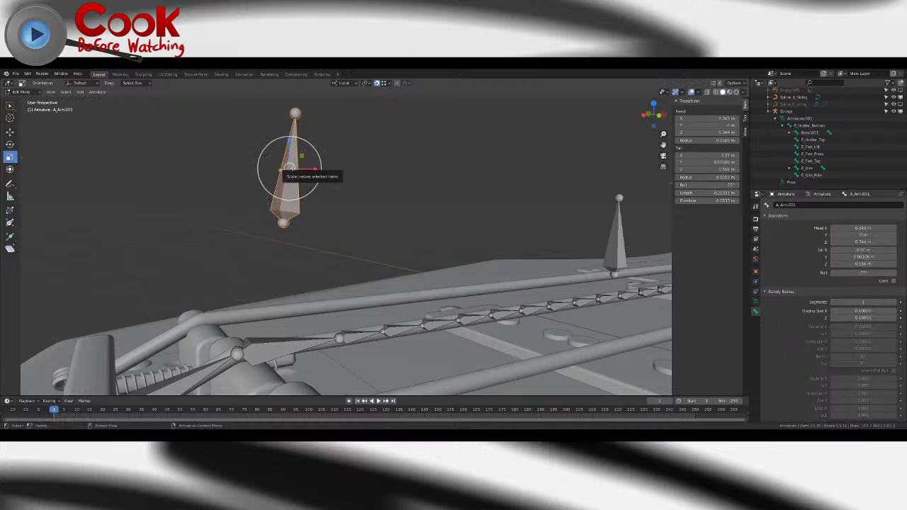
pyautogui.click(377, 179)
pyautogui.press('Return')
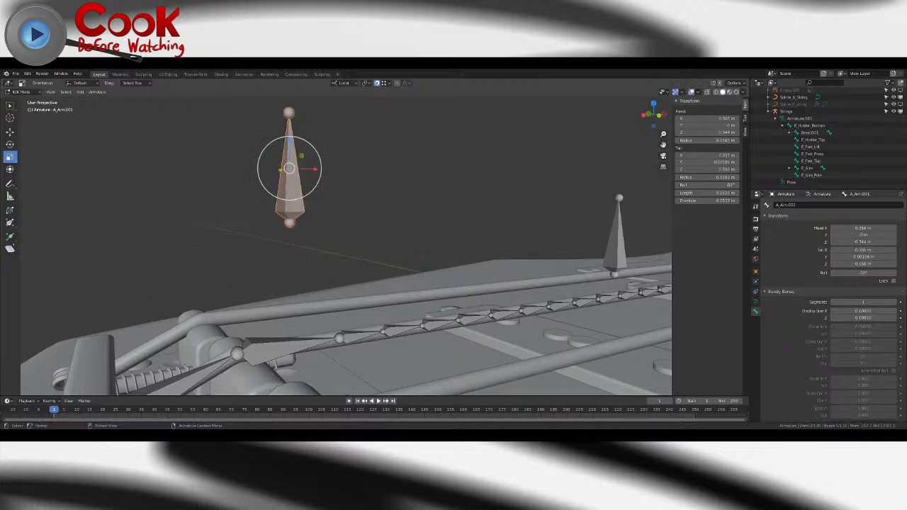
# - Move the vertical bone along X and snap it directly above the A_Aim bone's head
pyautogui.hotkey('shift', 'space')
pyautogui.press('g')
pyautogui.moveTo(307, 171); pyautogui.dragTo(236, 353)
pyautogui.moveTo(272, 248); pyautogui.dragTo(340, 287, button='middle')
pyautogui.scroll(-3, 340, 287)
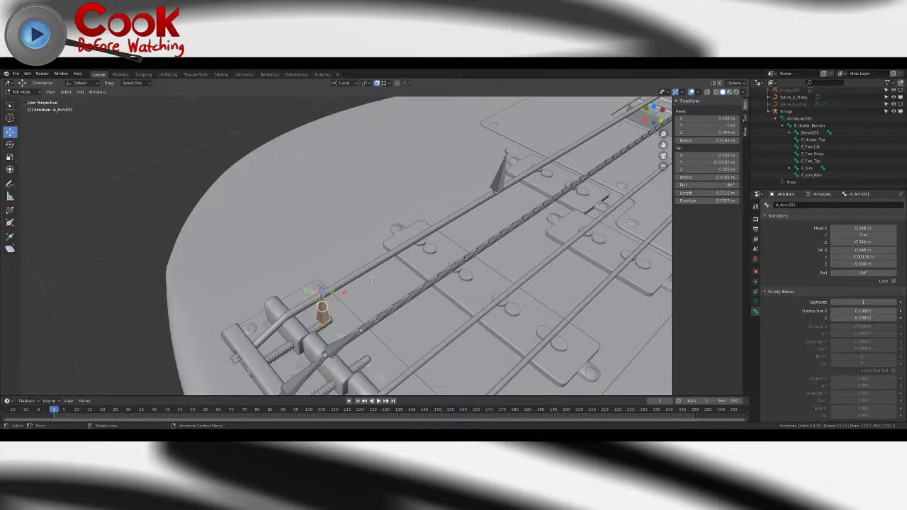
# - Set the vertical bone's roll to 0°
pyautogui.moveTo(322, 306); pyautogui.dragTo(372, 315, button='middle')
pyautogui.scroll(4, 296, 292)
pyautogui.click(711, 185)
pyautogui.write('0')
pyautogui.press('Return')
# - Duplicate the A string chain bone beside the E string's middle control bone and raise the copy above the string
pyautogui.moveTo(441, 303); pyautogui.dragTo(372, 264, button='middle')
pyautogui.click(371, 264)
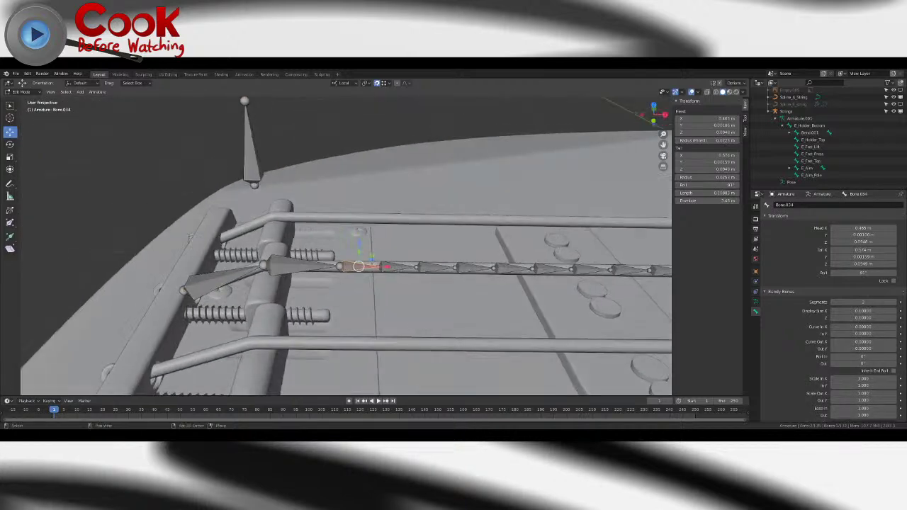
pyautogui.keyDown('shift'); pyautogui.moveTo(515, 265); pyautogui.dragTo(68, 260, button='middle'); pyautogui.keyUp('shift')
pyautogui.click(372, 267)
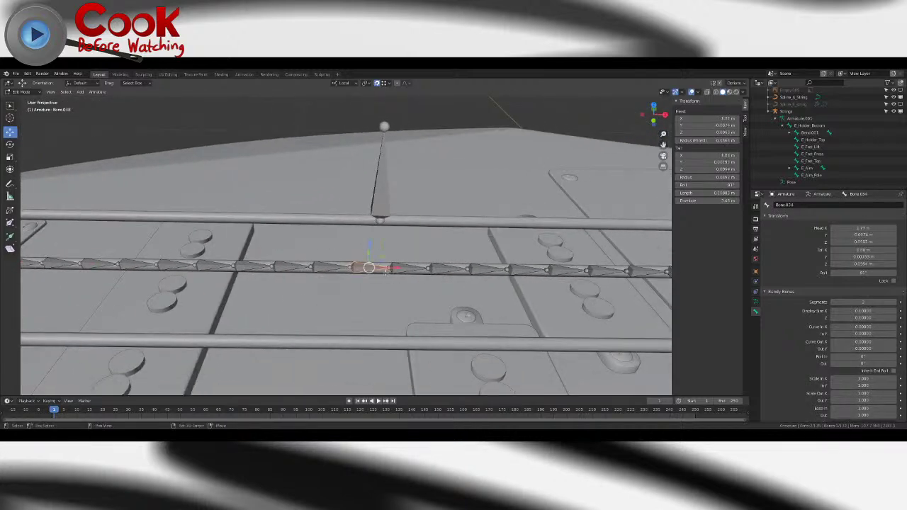
pyautogui.moveTo(370, 244); pyautogui.dragTo(370, 220)
pyautogui.keyDown('shift'); pyautogui.moveTo(370, 221); pyautogui.dragTo(408, 234, button='middle'); pyautogui.keyUp('shift')
pyautogui.scroll(-4, 408, 234)
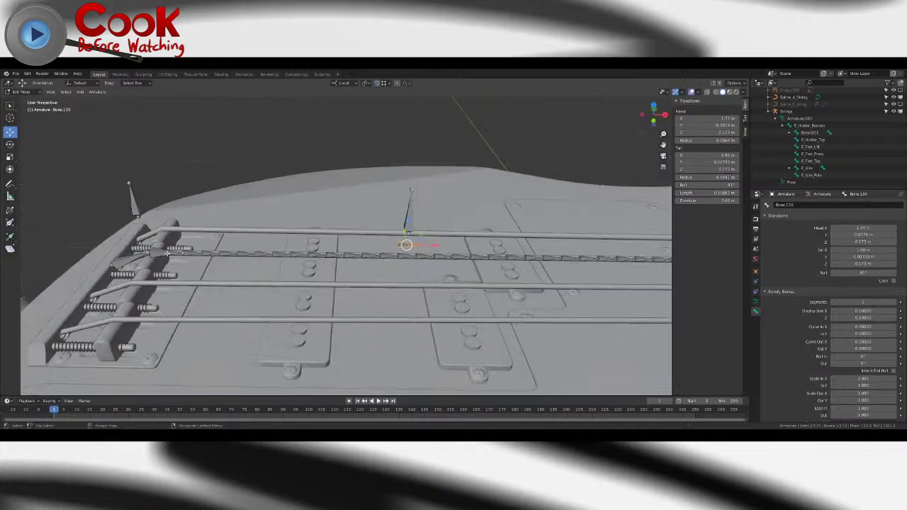
# - Parent the raised bone copy to the A_Aim bone with Keep Offset
pyautogui.keyDown('shift'); pyautogui.click(130, 261); pyautogui.keyUp('shift')
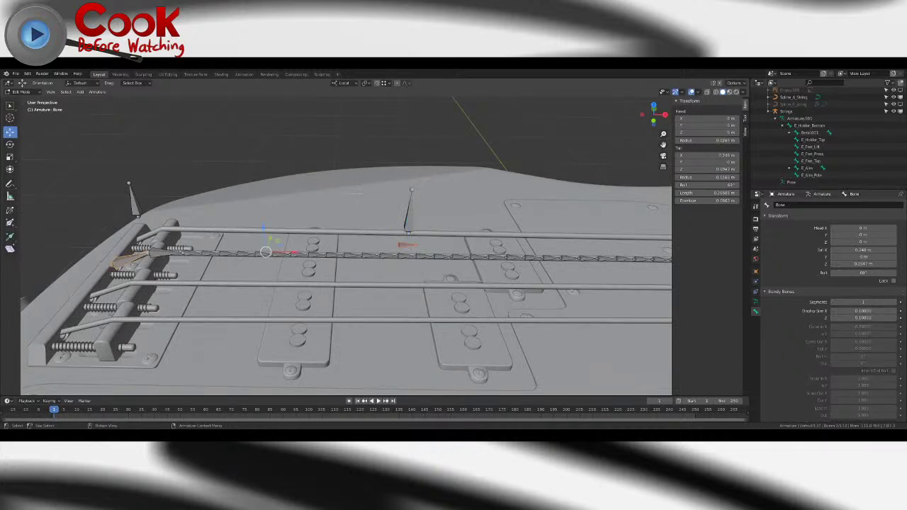
pyautogui.click(406, 246)
pyautogui.keyDown('shift'); pyautogui.click(297, 247); pyautogui.keyUp('shift')
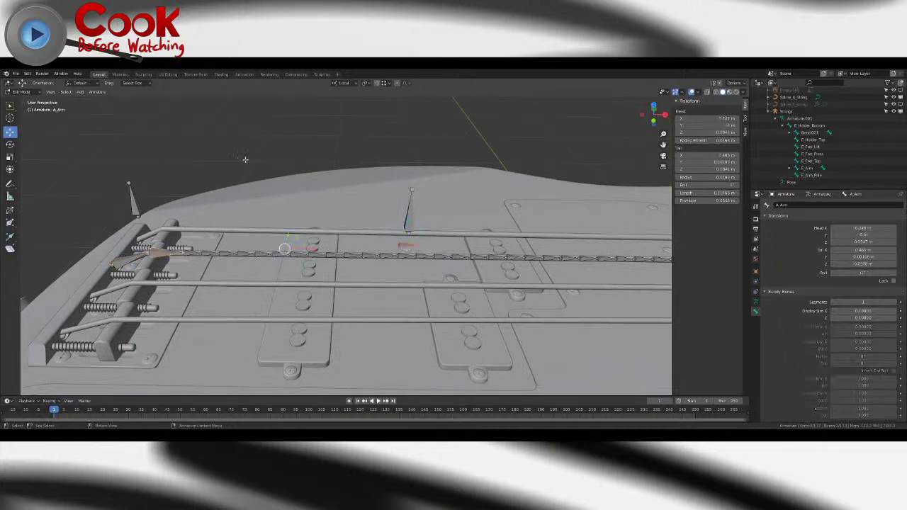
pyautogui.hotkey('ctrl', 'p')
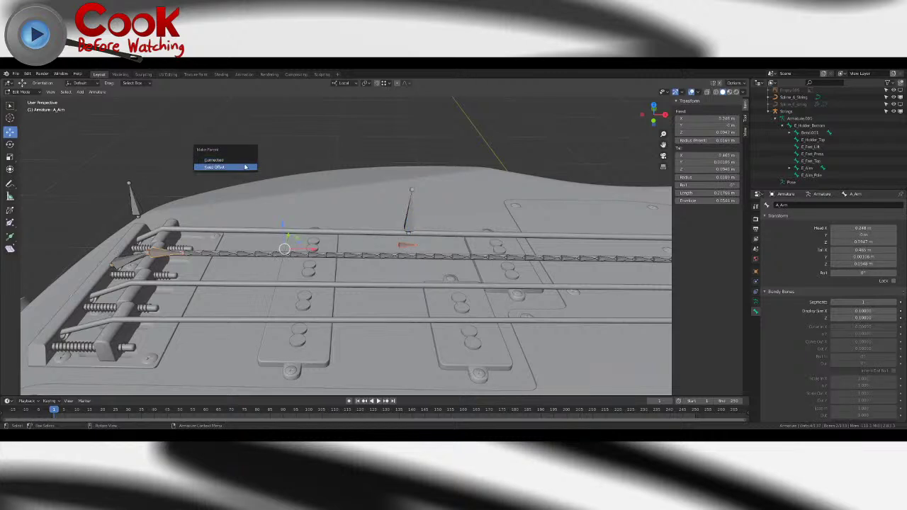
pyautogui.click(244, 165)
# - In Pose Mode, rotate the raised bone 90° about its local Z axis to stand upright and apply it as the rest pose
pyautogui.click(406, 244)
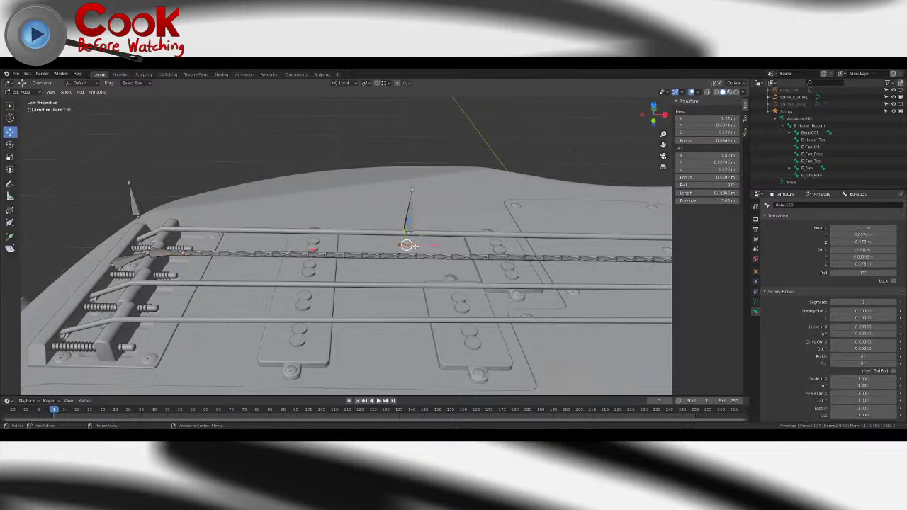
pyautogui.click(406, 244)
pyautogui.click(17, 92)
pyautogui.click(22, 115)
pyautogui.click(10, 143)
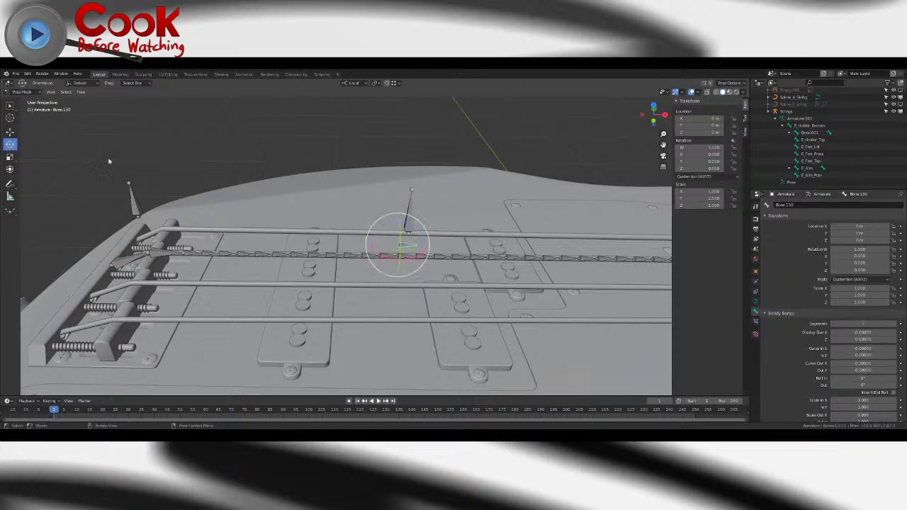
pyautogui.moveTo(412, 225); pyautogui.dragTo(396, 218)
pyautogui.press('F9')
pyautogui.click(466, 228)
pyautogui.write('0')
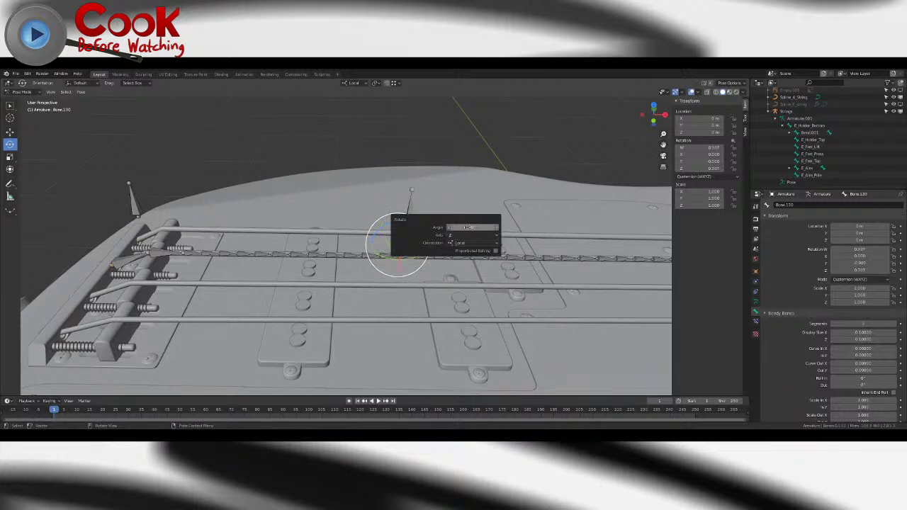
pyautogui.press('Return')
pyautogui.click(81, 92)
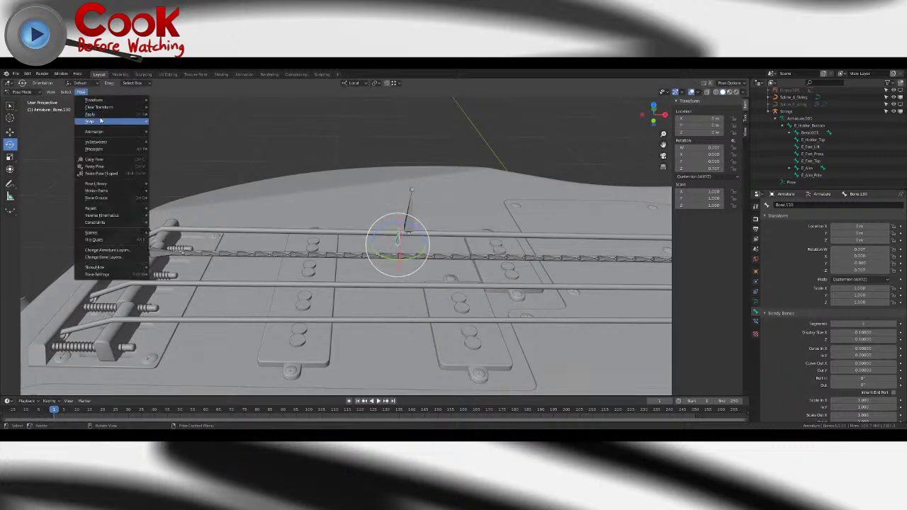
pyautogui.moveTo(107, 114)
pyautogui.click(197, 123)
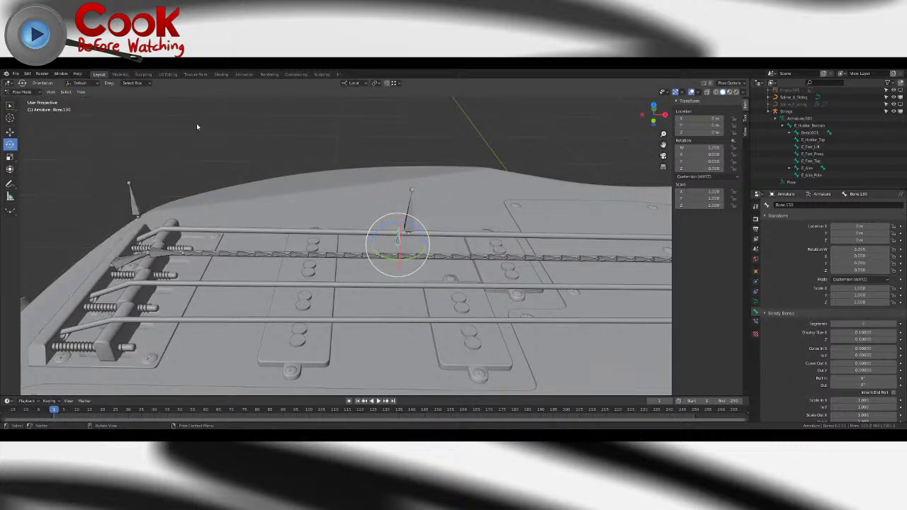
# - Back in Edit Mode, snap the upright bone's base onto the A string chain joint next to the E string's middle control bone
pyautogui.press('Tab')
pyautogui.keyDown('shift'); pyautogui.moveTo(480, 244); pyautogui.dragTo(371, 96, button='middle'); pyautogui.keyUp('shift')
pyautogui.scroll(4, 384, 247)
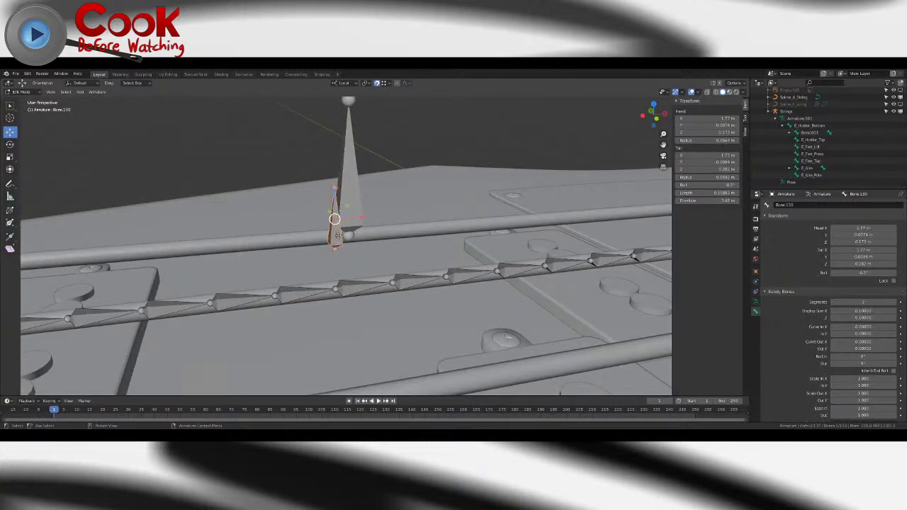
pyautogui.press('g')
pyautogui.click(397, 285)
pyautogui.moveTo(397, 285); pyautogui.dragTo(415, 294, button='middle')
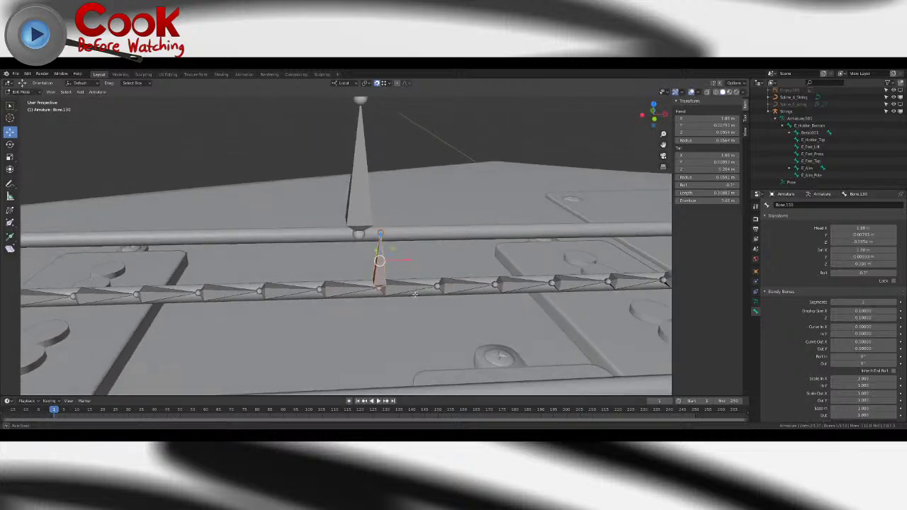
# - Lengthen the upright control bone by raising its tail to about 0.31 m above its base
pyautogui.click(381, 233)
pyautogui.scroll(-3, 381, 233)
pyautogui.moveTo(381, 233); pyautogui.dragTo(368, 199, button='middle')
pyautogui.moveTo(367, 199); pyautogui.dragTo(354, 175)
# - Duplicate the upright control bone and move the copy along X to the E string's fret control bones near the nut
pyautogui.click(369, 235)
pyautogui.hotkey('shift', 'd')
pyautogui.rightClick(412, 235)
pyautogui.rightClick(413, 234)
pyautogui.scroll(-3, 428, 201)
pyautogui.moveTo(428, 201); pyautogui.dragTo(425, 230, button='middle')
pyautogui.moveTo(385, 233); pyautogui.dragTo(616, 231)
pyautogui.scroll(-1, 554, 231)
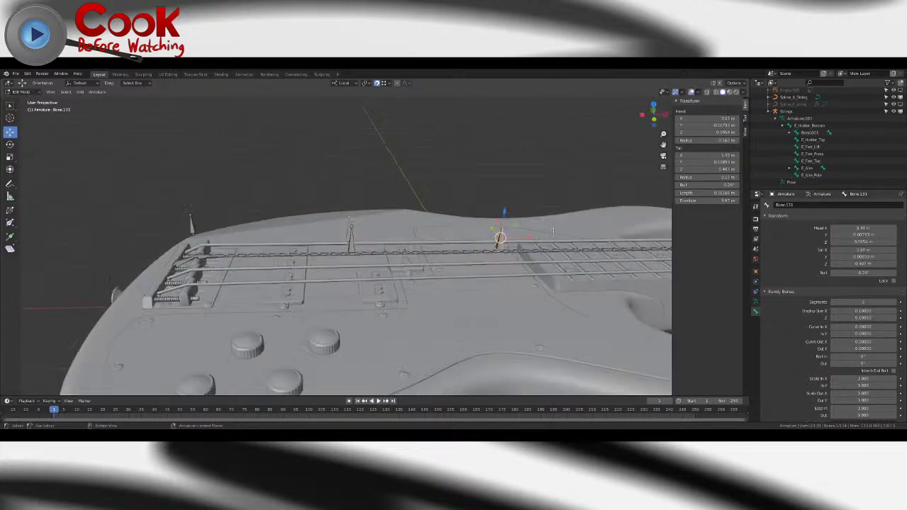
pyautogui.scroll(-3, 554, 231)
pyautogui.keyDown('shift'); pyautogui.moveTo(554, 230); pyautogui.dragTo(324, 232, button='middle'); pyautogui.keyUp('shift')
pyautogui.moveTo(439, 232); pyautogui.dragTo(316, 246, button='middle')
pyautogui.scroll(-4, 425, 247)
pyautogui.moveTo(223, 240); pyautogui.dragTo(605, 249)
# - Snap the copied control bone onto the A string chain joint beside the first of the E string's three fret bones
pyautogui.keyDown('shift'); pyautogui.moveTo(605, 249); pyautogui.dragTo(343, 209, button='middle'); pyautogui.keyUp('shift')
pyautogui.scroll(5, 401, 238)
pyautogui.scroll(6, 343, 209)
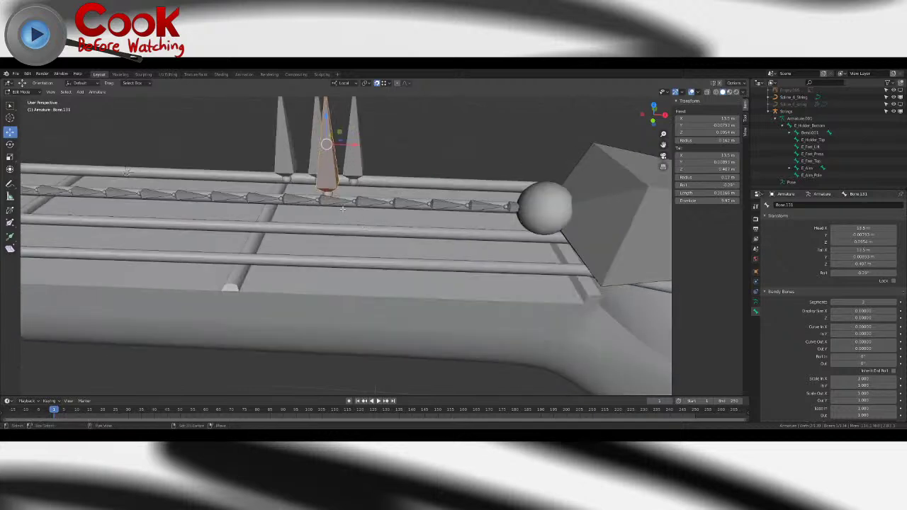
pyautogui.press('g')
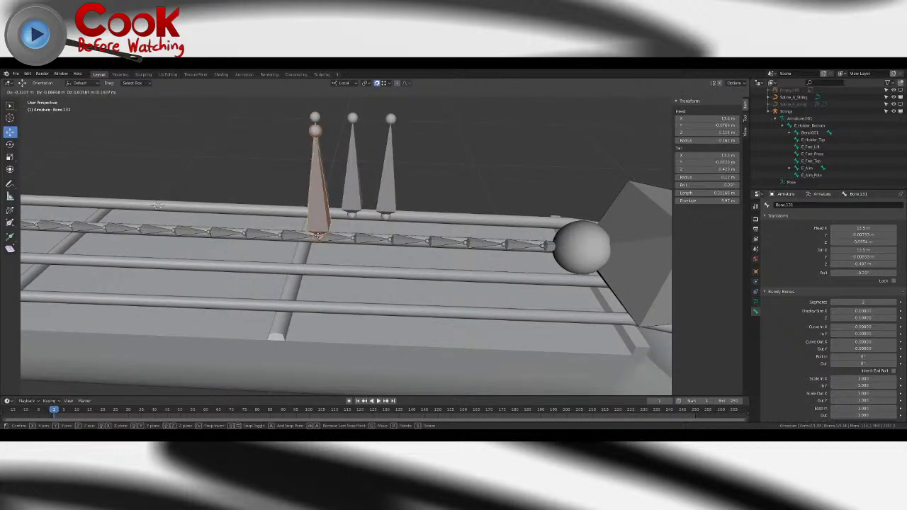
pyautogui.click(316, 236)
# - Make two more copies of the fret control bone and snap them onto the next two A string chain joints toward the nut
pyautogui.hotkey('shift', 'd')
pyautogui.rightClick(352, 215)
pyautogui.press('g')
pyautogui.click(354, 240)
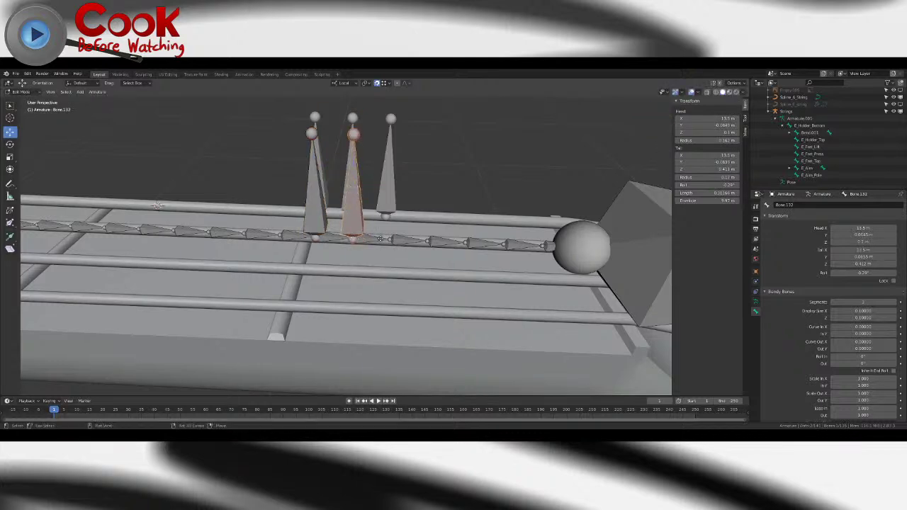
pyautogui.press('g')
pyautogui.click(390, 241)
pyautogui.moveTo(386, 235)
pyautogui.mouseDown(button='middle')
pyautogui.moveTo(413, 232)
pyautogui.moveTo(374, 258)
pyautogui.moveTo(368, 232)
pyautogui.mouseUp(button='middle')
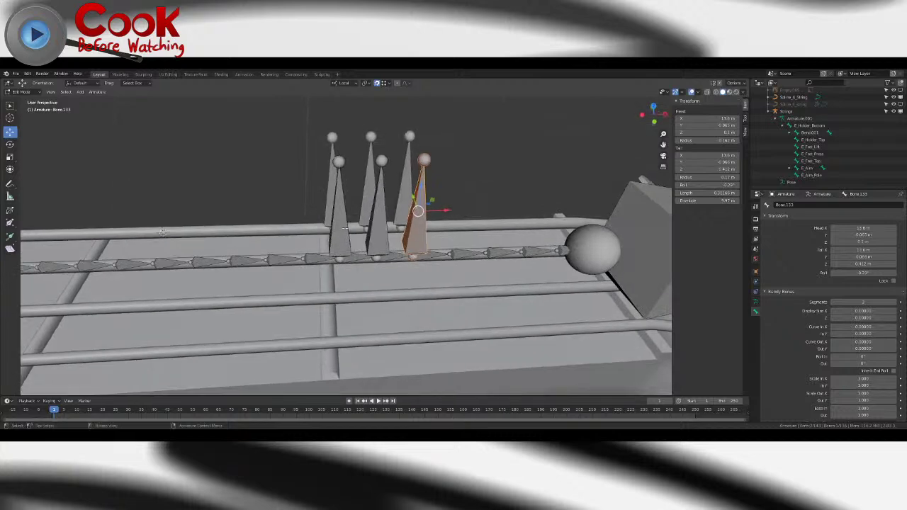
# - Rename the A string's upright control bone over the body to A_Pluck
pyautogui.scroll(-11, 368, 232)
pyautogui.keyDown('shift'); pyautogui.moveTo(156, 244); pyautogui.dragTo(334, 265, button='middle'); pyautogui.keyUp('shift')
pyautogui.scroll(6, 334, 266)
pyautogui.moveTo(269, 267); pyautogui.dragTo(363, 243, button='middle')
pyautogui.scroll(5, 363, 243)
pyautogui.click(366, 257)
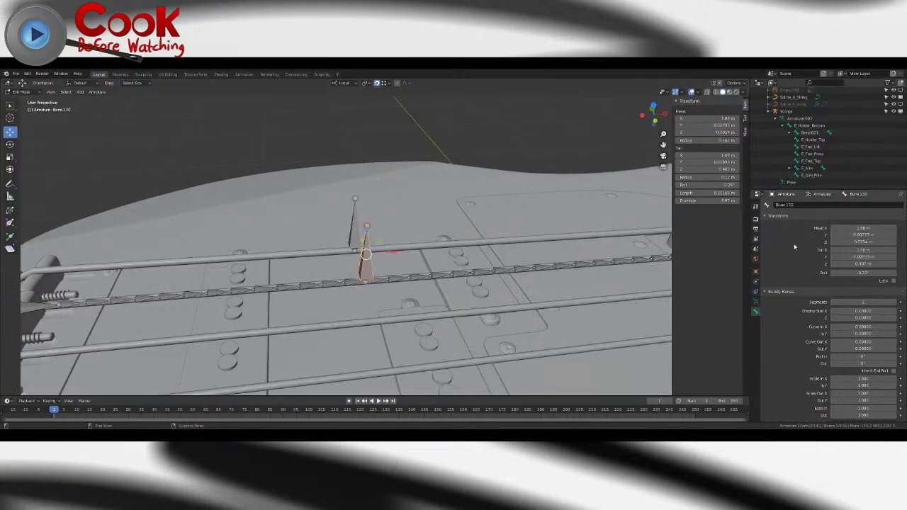
pyautogui.click(793, 207)
pyautogui.write('A_Hold')
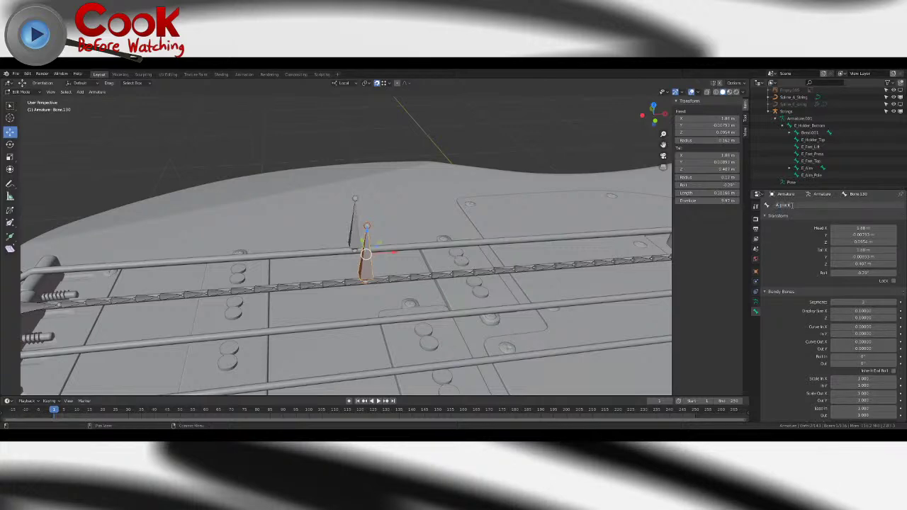
pyautogui.press('Return')
# - Rename the A string fret control bone farthest from the nut to A_Fret_Lift
pyautogui.scroll(-6, 450, 222)
pyautogui.keyDown('shift'); pyautogui.moveTo(638, 241); pyautogui.dragTo(447, 254, button='middle'); pyautogui.keyUp('shift')
pyautogui.scroll(4, 447, 254)
pyautogui.click(519, 271)
pyautogui.click(789, 204)
pyautogui.write('A_Fret_Lift')
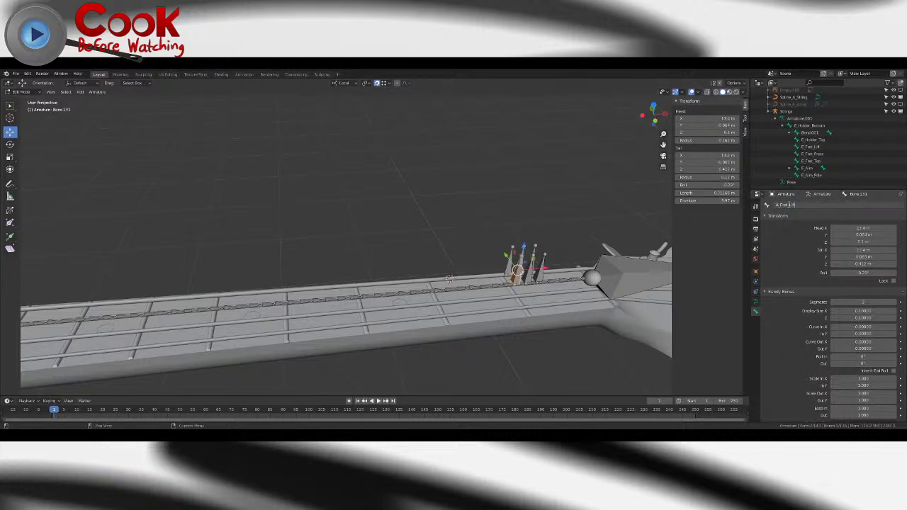
pyautogui.press('Return')
# - Rename the middle of the A string's three fret control bones to A_Push
pyautogui.click(527, 268)
pyautogui.click(788, 205)
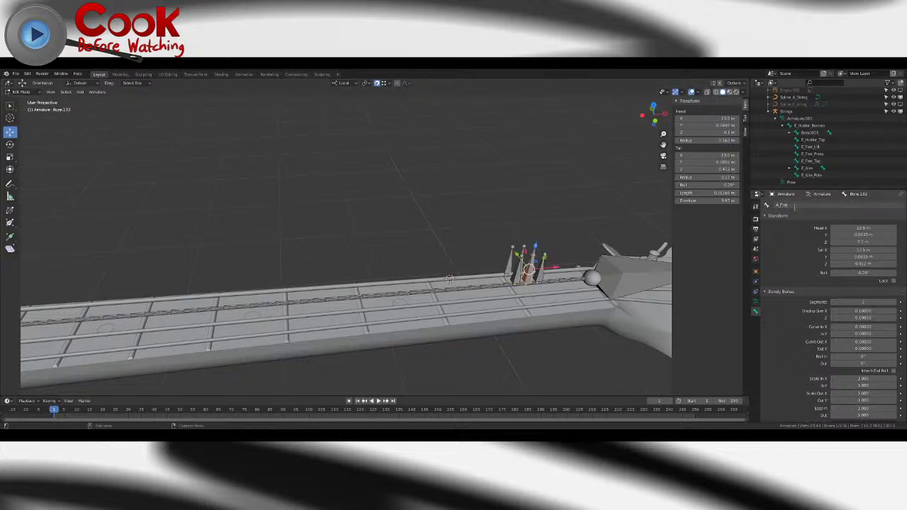
pyautogui.press('BackSpace')
pyautogui.press('BackSpace')
pyautogui.write('A_Fr')
pyautogui.press('Return')
# - Rename the A string fret control bone nearest the nut to A_Fret_Top
pyautogui.click(541, 272)
pyautogui.click(803, 205)
pyautogui.write('A_Fret_Top')
pyautogui.press('Return')
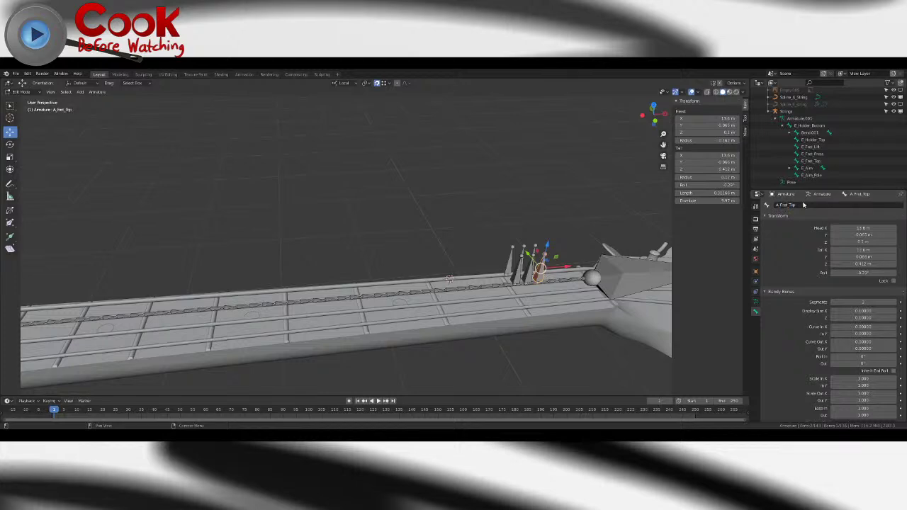
# - Rename the upright bone above the A string's aim bone at the bridge to A_Aim_Poll
pyautogui.scroll(-4, 405, 245)
pyautogui.scroll(-4, 405, 245)
pyautogui.keyDown('shift'); pyautogui.moveTo(405, 245); pyautogui.dragTo(499, 235, button='middle'); pyautogui.keyUp('shift')
pyautogui.scroll(5, 248, 272)
pyautogui.keyDown('shift'); pyautogui.moveTo(205, 258); pyautogui.dragTo(326, 230, button='middle'); pyautogui.keyUp('shift')
pyautogui.scroll(4, 326, 230)
pyautogui.click(316, 230)
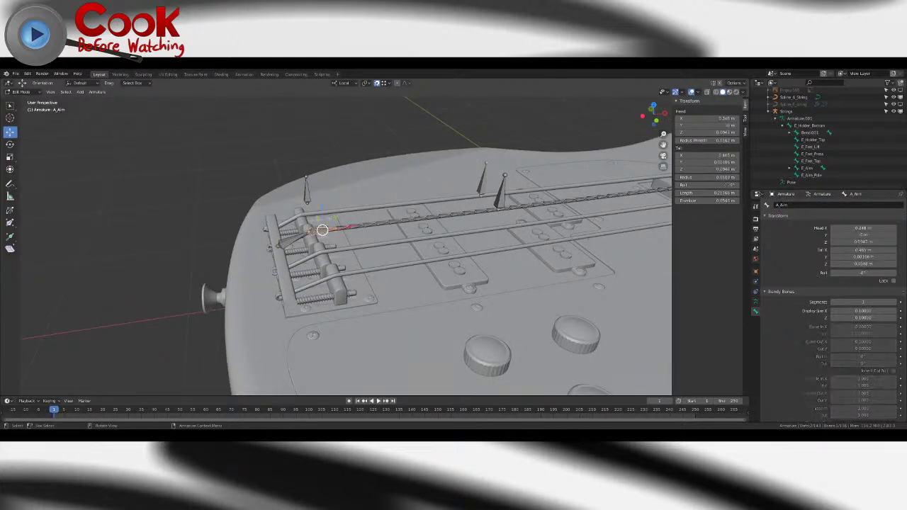
pyautogui.moveTo(307, 193); pyautogui.dragTo(345, 197, button='middle')
pyautogui.click(345, 197)
pyautogui.doubleClick(813, 206)
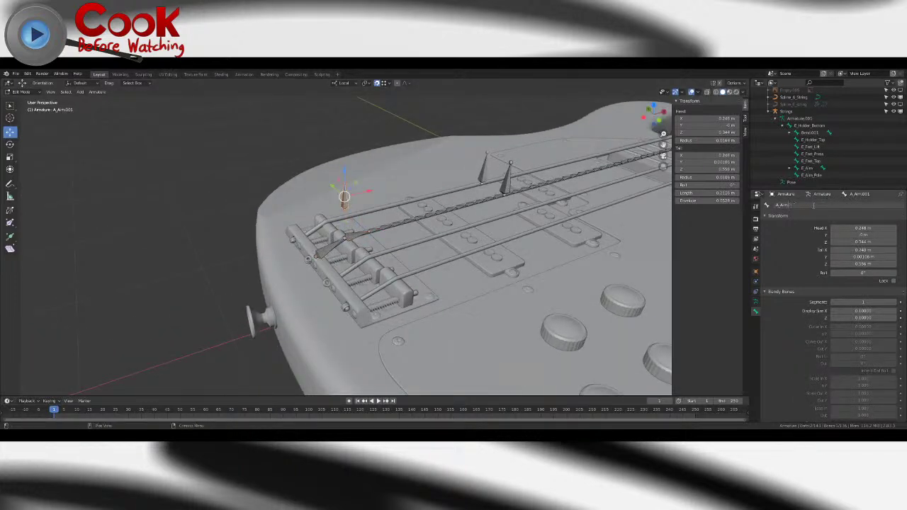
pyautogui.write('_Roll')
pyautogui.press('Return')
# - In Pose Mode, add an Inverse Kinematics constraint to the A_Aim bone with Armature as its target
pyautogui.hotkey('ctrl', 'Tab')
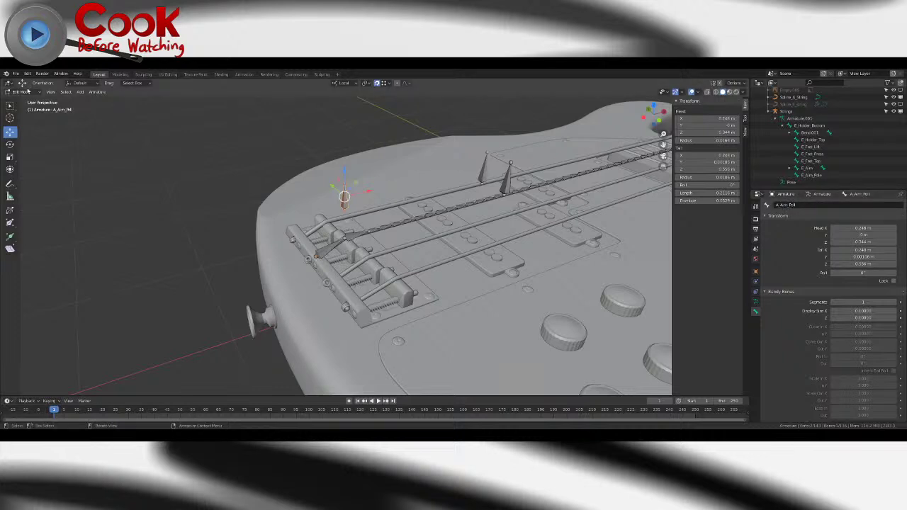
pyautogui.click(356, 247)
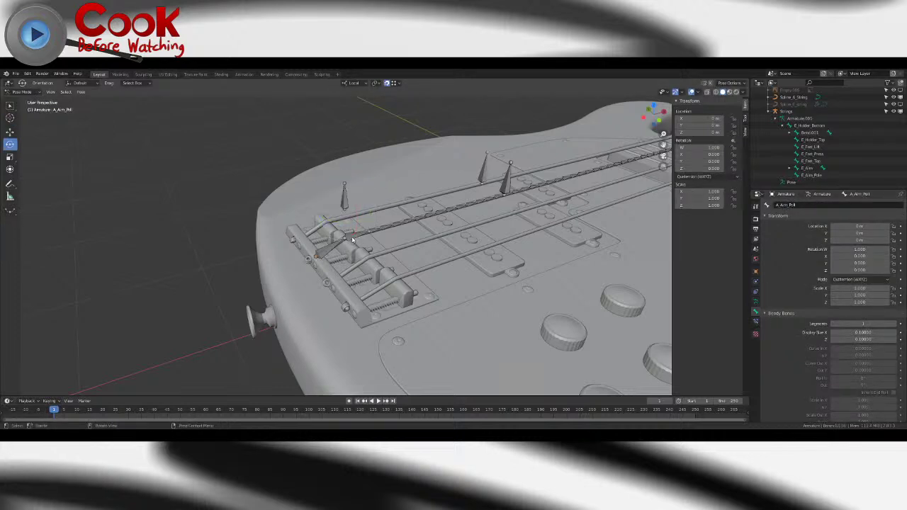
pyautogui.click(756, 322)
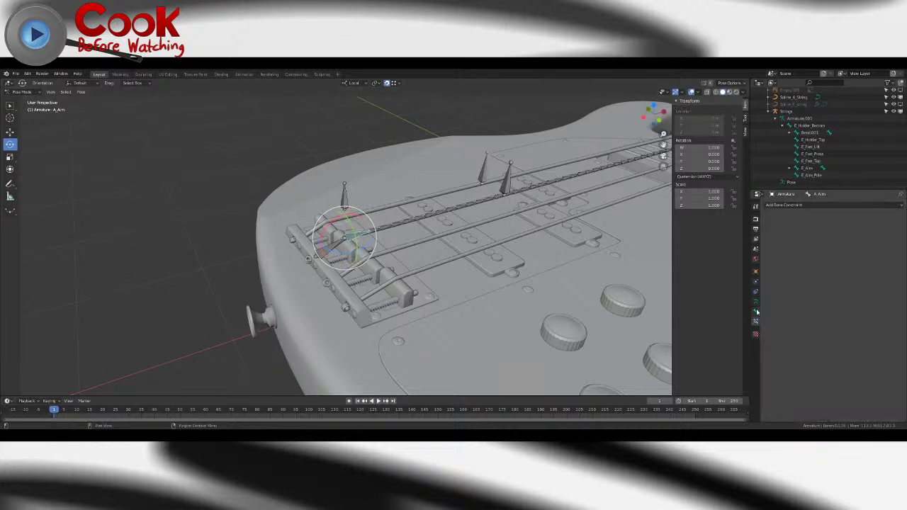
pyautogui.click(783, 205)
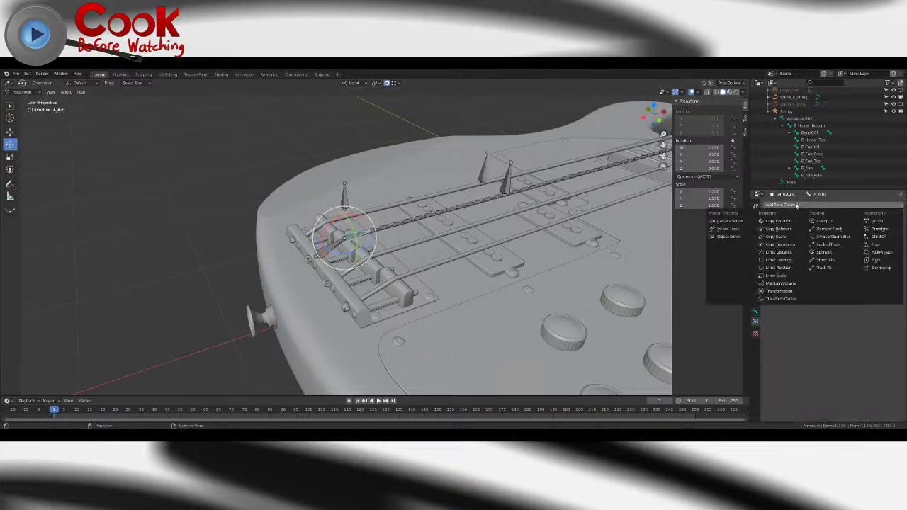
pyautogui.click(833, 236)
pyautogui.click(825, 229)
pyautogui.click(819, 239)
# - Set the IK constraint's target bone to A_Fret_Lift and its chain length to 1
pyautogui.click(819, 239)
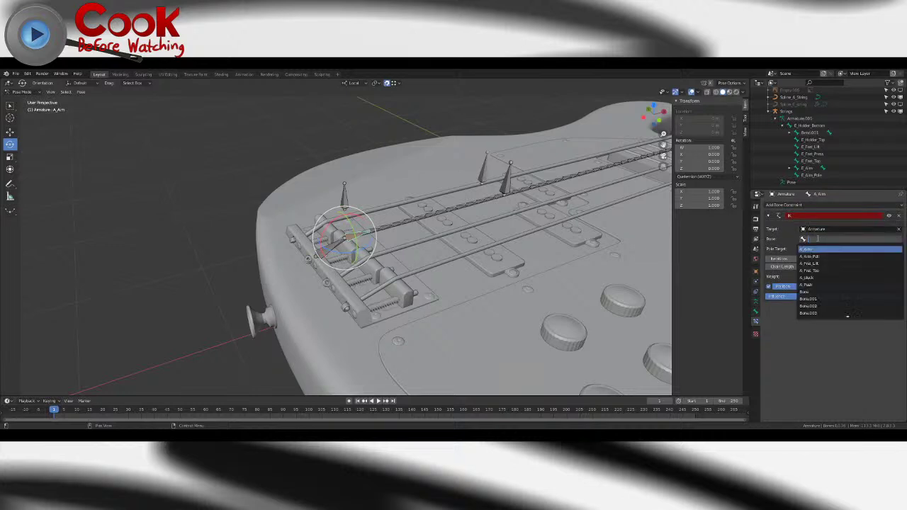
pyautogui.click(810, 256)
pyautogui.click(820, 239)
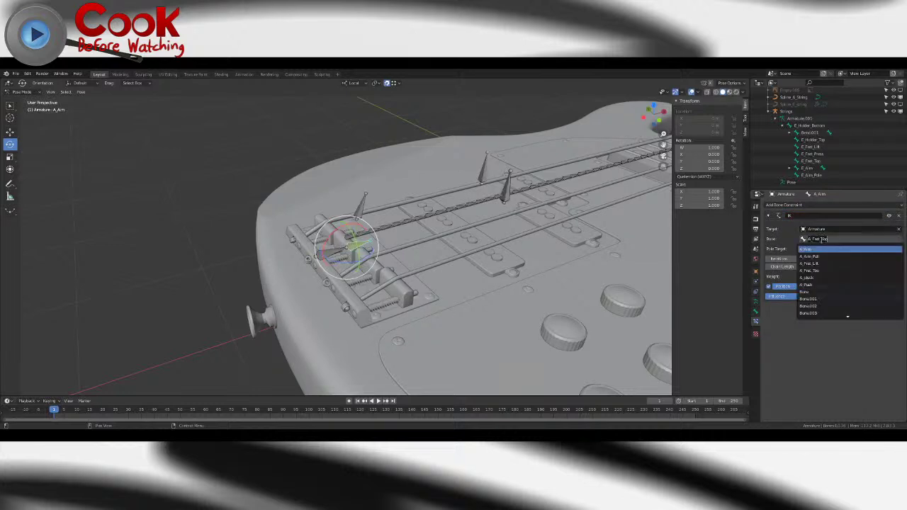
pyautogui.write('f')
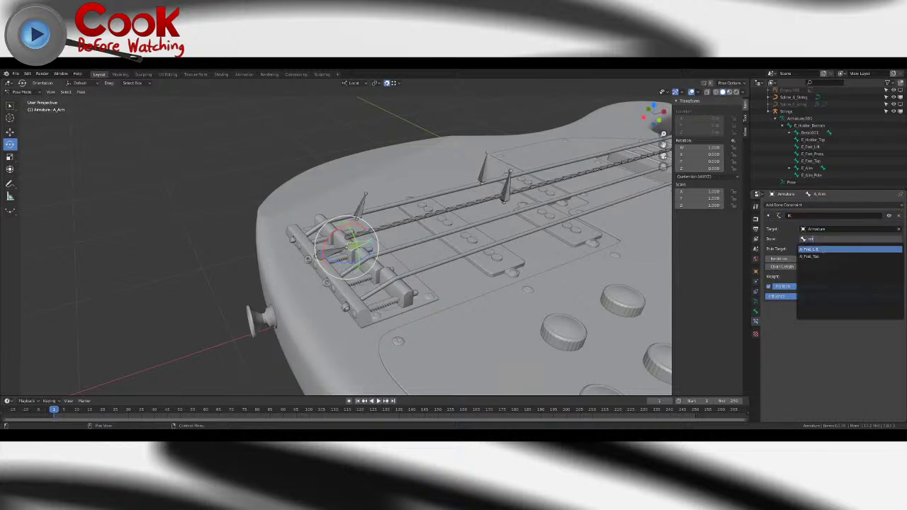
pyautogui.press('Return')
pyautogui.moveTo(362, 204); pyautogui.dragTo(319, 198, button='middle')
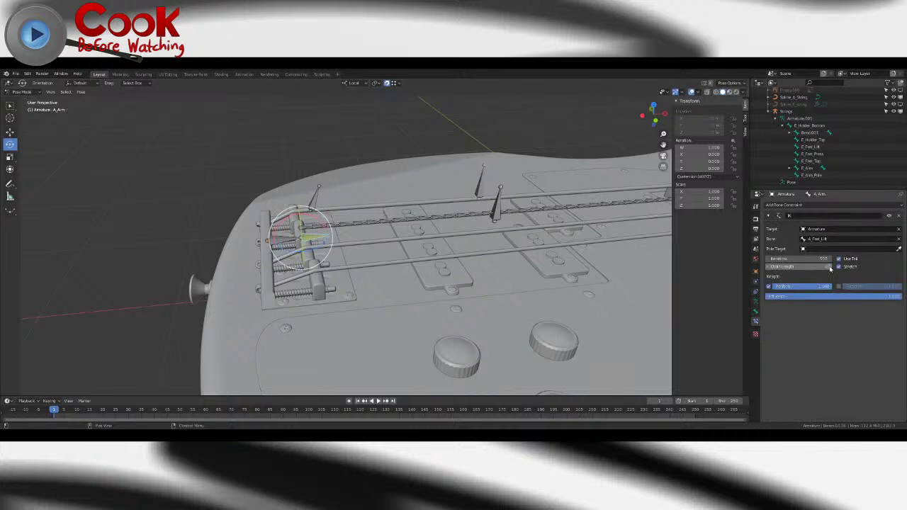
pyautogui.click(830, 267)
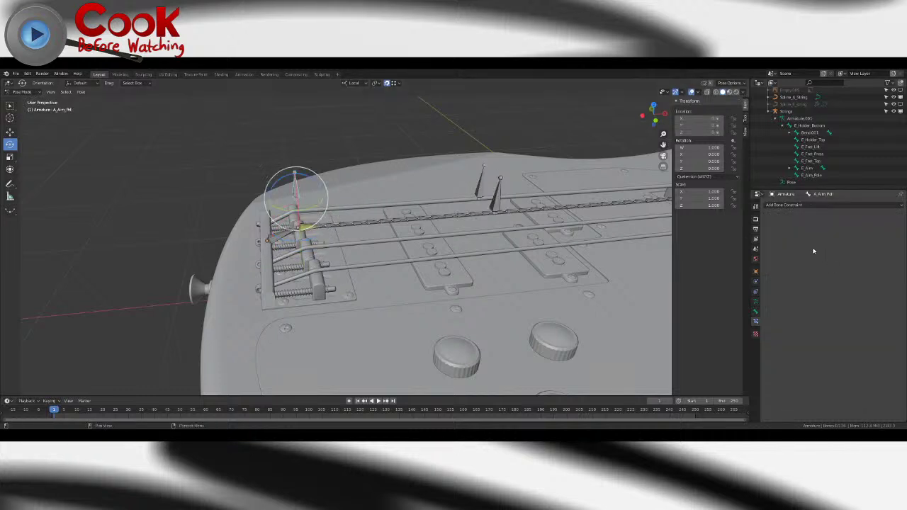
# - Set A_Aim's IK pole target to the Armature bone A_Aim_Poll with a pole angle of 90°
pyautogui.click(310, 229)
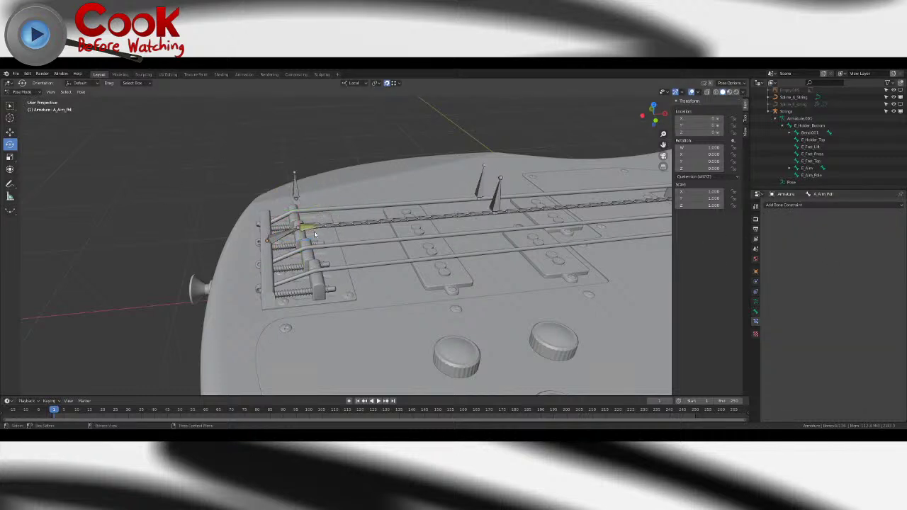
pyautogui.click(301, 226)
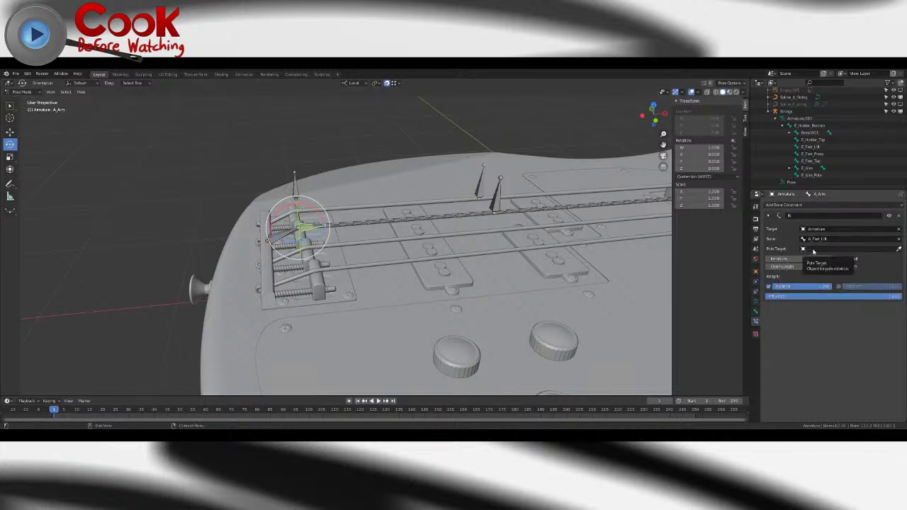
pyautogui.click(811, 249)
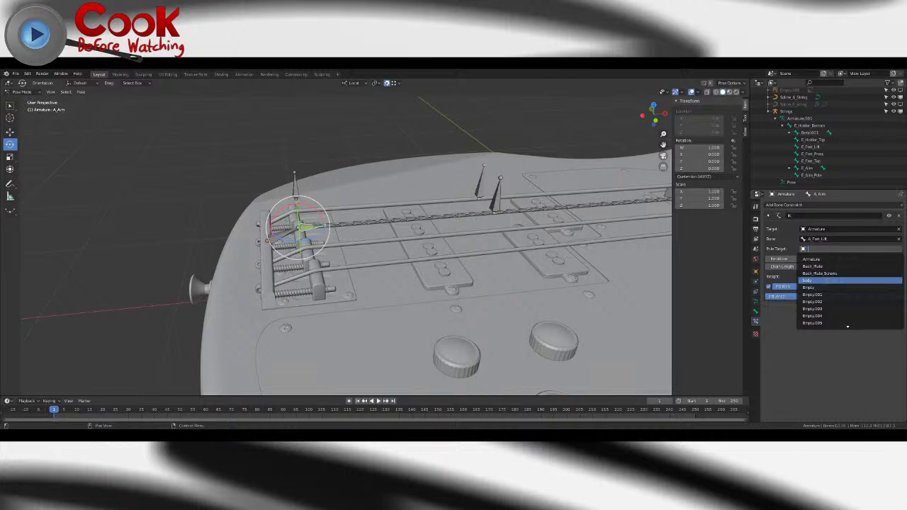
pyautogui.click(811, 259)
pyautogui.click(818, 258)
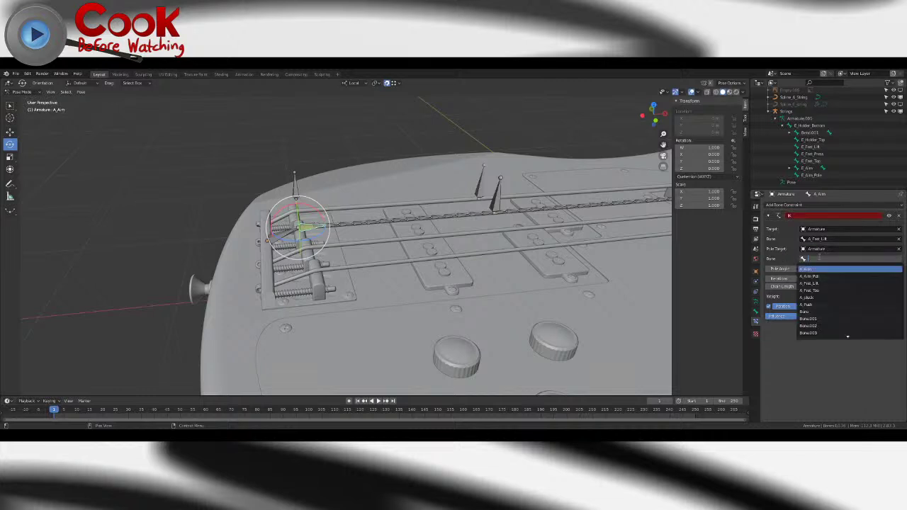
pyautogui.write('po')
pyautogui.press('Return')
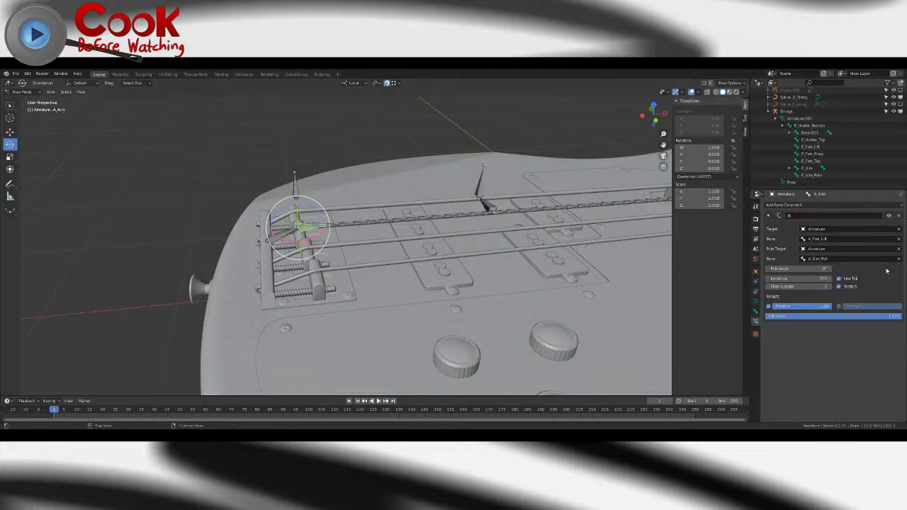
pyautogui.click(812, 269)
pyautogui.write('90')
pyautogui.press('Return')
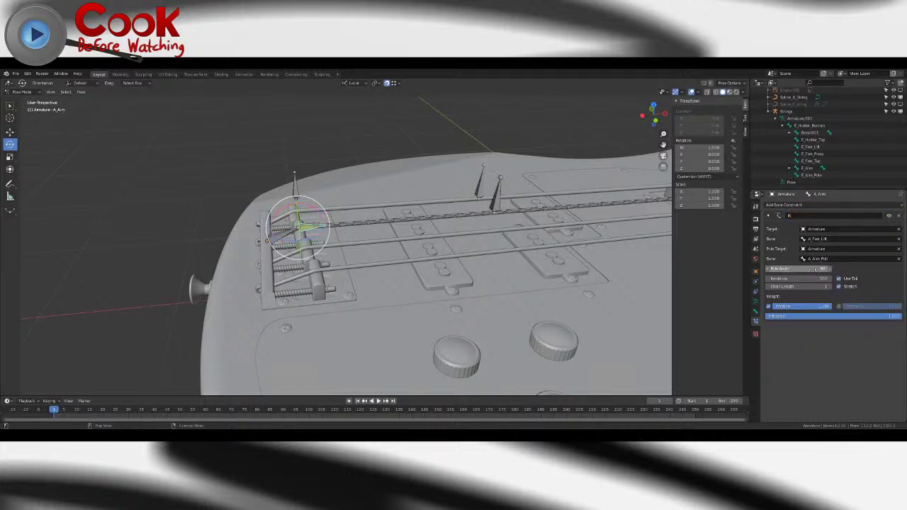
# - In Edit Mode, parent the A string's three fret control bones to its base bone at the bridge with Keep Offset
pyautogui.moveTo(344, 166); pyautogui.dragTo(464, 232, button='middle')
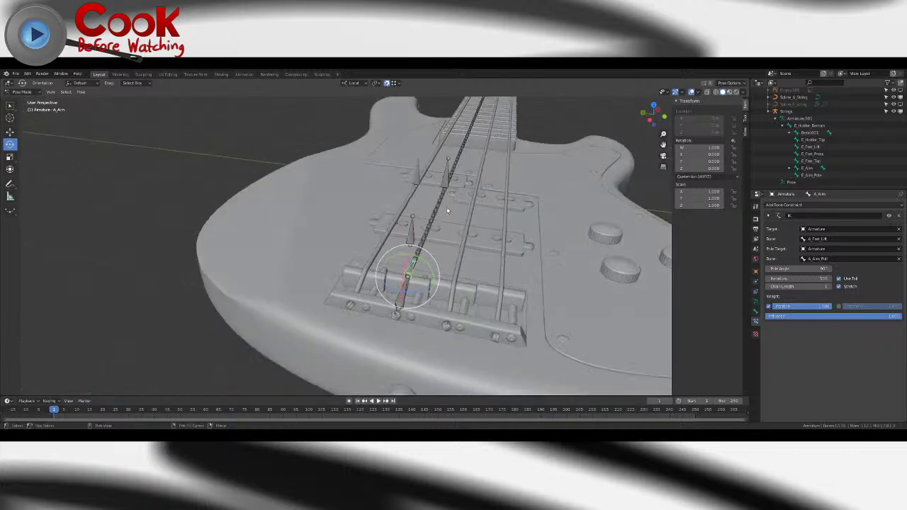
pyautogui.scroll(-5, 464, 232)
pyautogui.moveTo(517, 244); pyautogui.dragTo(449, 259, button='middle')
pyautogui.keyDown('shift'); pyautogui.moveTo(630, 263); pyautogui.dragTo(459, 247, button='middle'); pyautogui.keyUp('shift')
pyautogui.moveTo(0, 0); pyautogui.dragTo(0, 0)
pyautogui.keyDown('shift'); pyautogui.moveTo(460, 246); pyautogui.dragTo(292, 249, button='middle'); pyautogui.keyUp('shift')
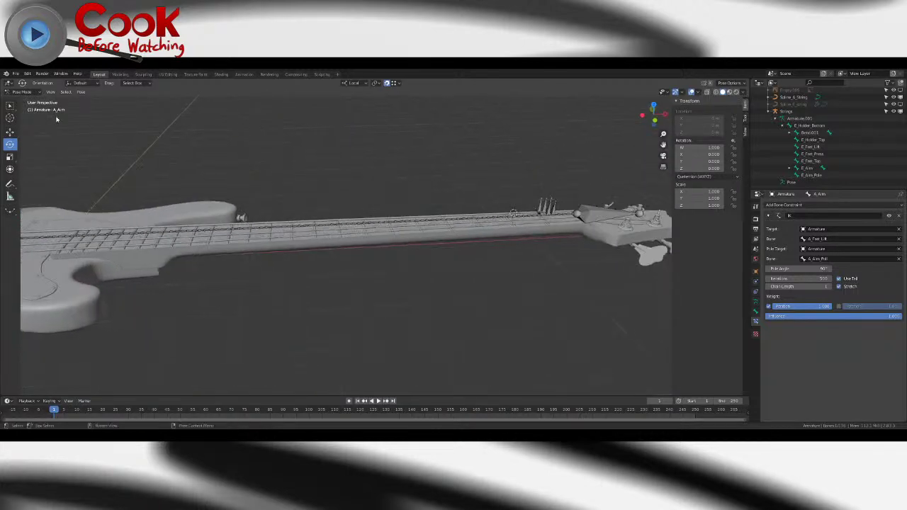
pyautogui.click(36, 93)
pyautogui.click(36, 108)
pyautogui.keyDown('shift'); pyautogui.moveTo(556, 213); pyautogui.dragTo(389, 238, button='middle'); pyautogui.keyUp('shift')
pyautogui.scroll(4, 390, 238)
pyautogui.click(392, 232)
pyautogui.keyDown('shift'); pyautogui.click(402, 232); pyautogui.keyUp('shift')
pyautogui.keyDown('shift'); pyautogui.click(412, 232); pyautogui.keyUp('shift')
pyautogui.scroll(-4, 411, 233)
pyautogui.keyDown('shift'); pyautogui.moveTo(99, 243); pyautogui.dragTo(690, 232, button='middle'); pyautogui.keyUp('shift')
pyautogui.scroll(7, 690, 233)
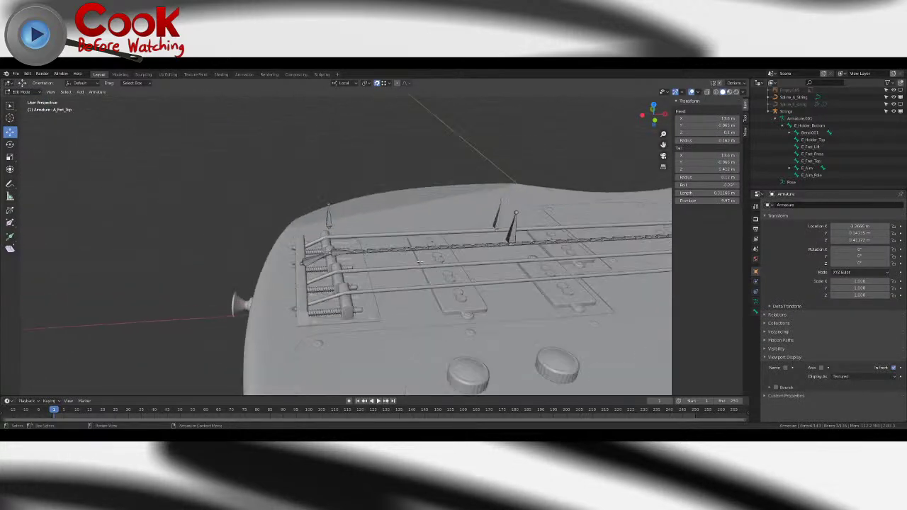
pyautogui.keyDown('shift'); pyautogui.click(293, 269); pyautogui.keyUp('shift')
pyautogui.hotkey('ctrl', 'p')
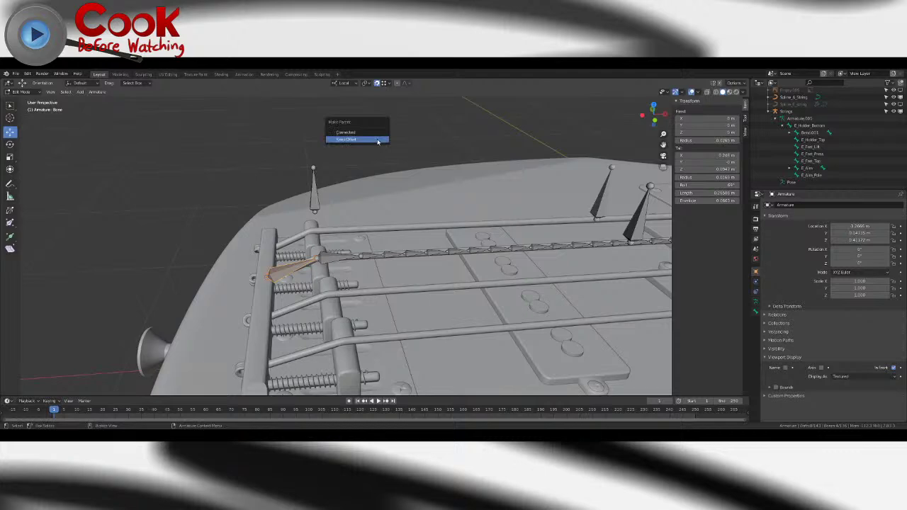
pyautogui.click(369, 140)
# - Return to Pose Mode and test the aim rig by trial-moving the A_Fret_Lift bone, then cancel the move
pyautogui.scroll(-5, 381, 149)
pyautogui.moveTo(310, 202); pyautogui.dragTo(331, 224, button='middle')
pyautogui.click(21, 92)
pyautogui.click(28, 115)
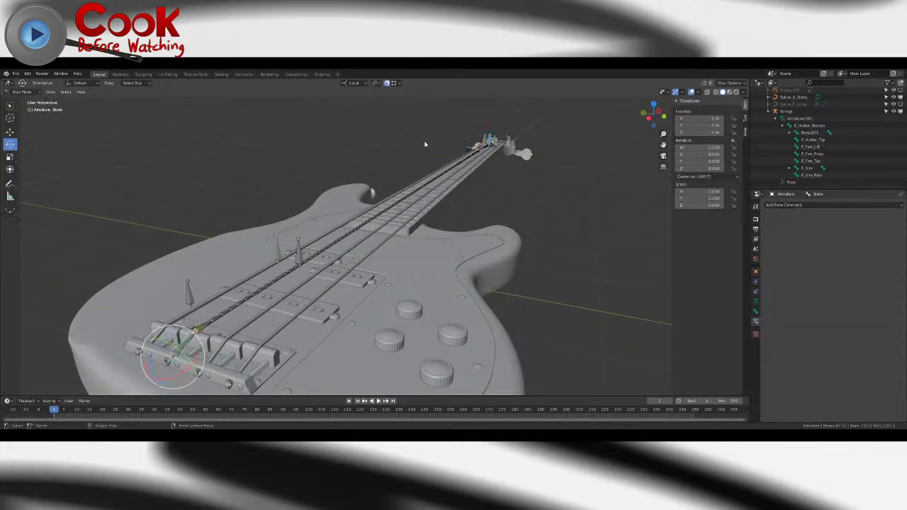
pyautogui.moveTo(390, 140); pyautogui.dragTo(456, 188, button='middle')
pyautogui.scroll(-5, 457, 188)
pyautogui.keyDown('shift'); pyautogui.moveTo(563, 221); pyautogui.dragTo(468, 226, button='middle'); pyautogui.keyUp('shift')
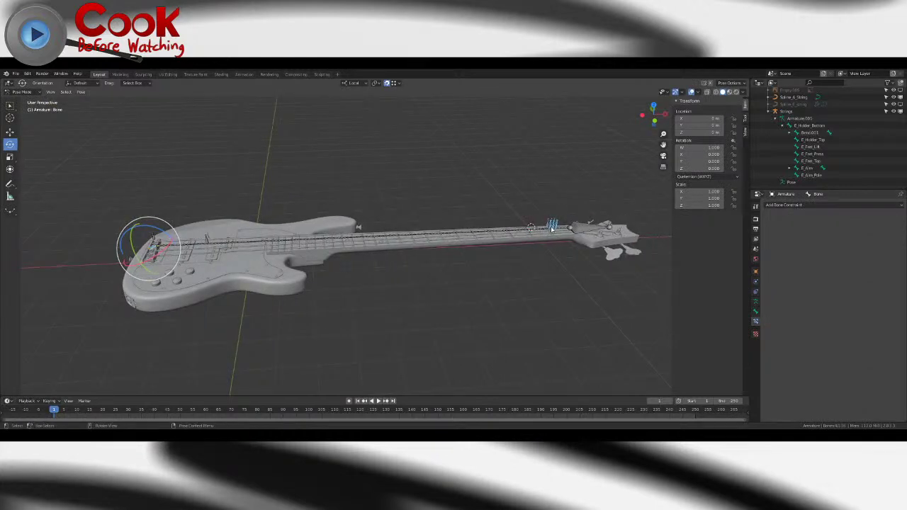
pyautogui.click(551, 228)
pyautogui.click(587, 222)
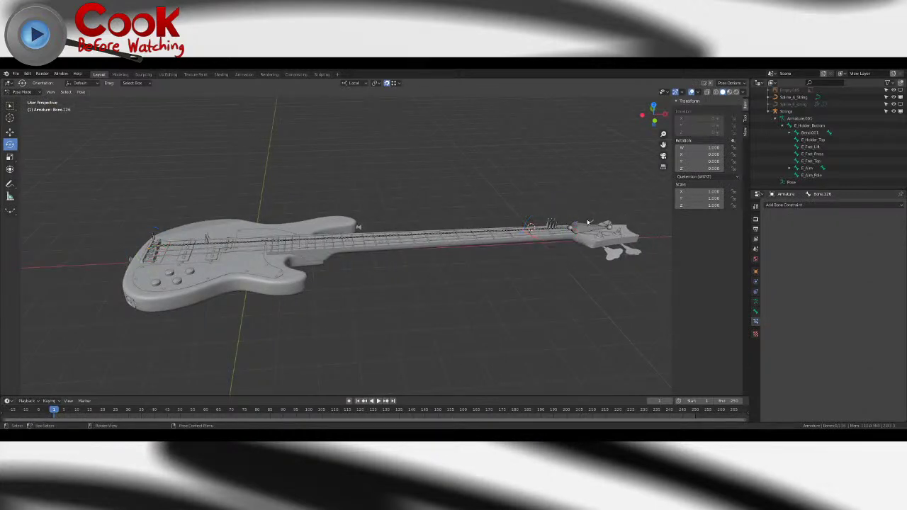
pyautogui.click(551, 230)
pyautogui.click(10, 132)
pyautogui.moveTo(564, 217); pyautogui.dragTo(342, 131)
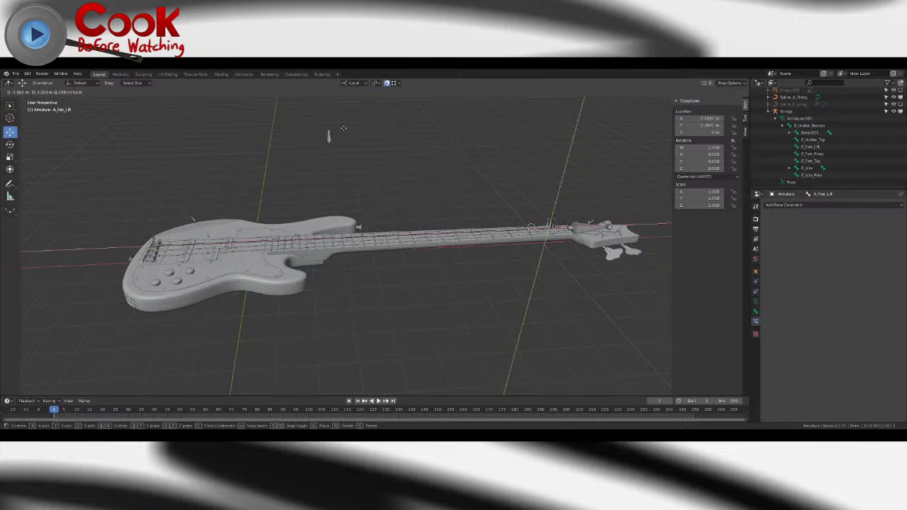
pyautogui.rightClick(342, 131)
# - Examine the Spline_A_String curve in Edit Mode near the A string's three fret control bones
pyautogui.moveTo(204, 239); pyautogui.dragTo(418, 272, button='middle')
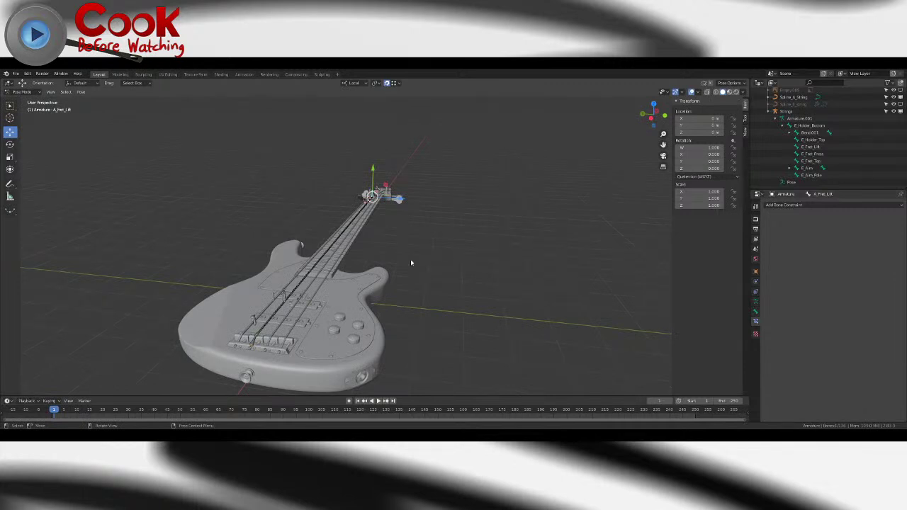
pyautogui.moveTo(207, 228); pyautogui.dragTo(309, 279, button='middle')
pyautogui.keyDown('shift'); pyautogui.moveTo(450, 249); pyautogui.dragTo(334, 249, button='middle'); pyautogui.keyUp('shift')
pyautogui.scroll(5, 307, 269)
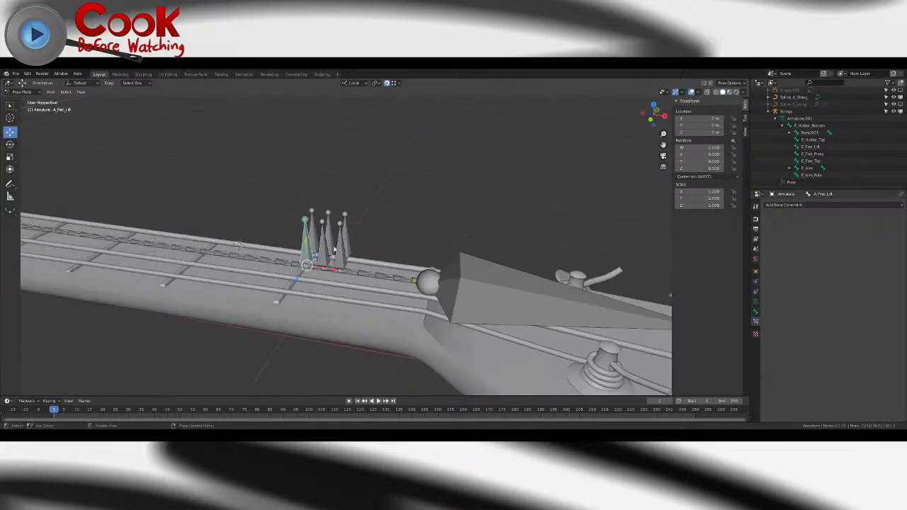
pyautogui.scroll(3, 369, 280)
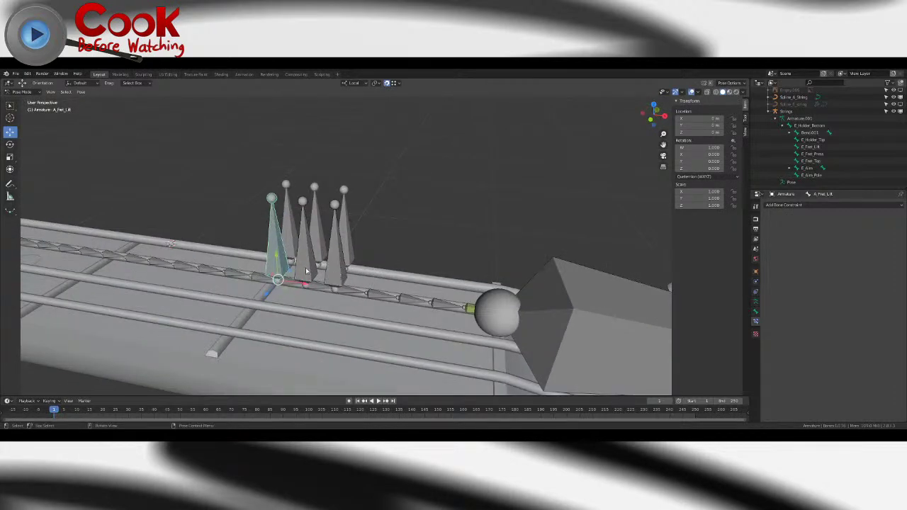
pyautogui.scroll(-3, 341, 243)
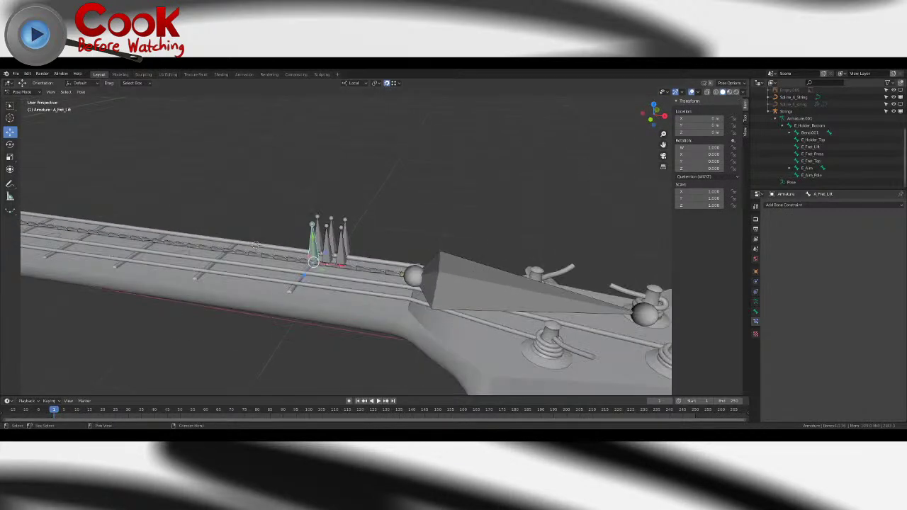
pyautogui.click(25, 92)
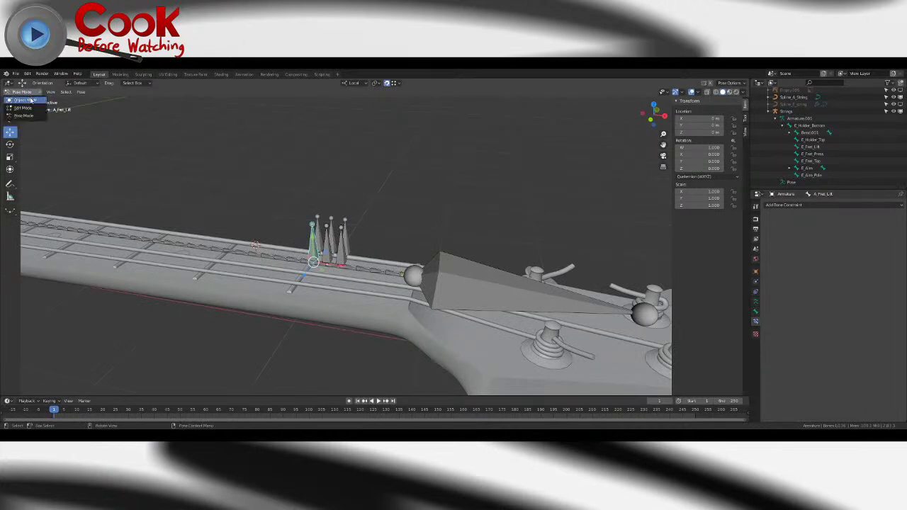
pyautogui.click(21, 100)
pyautogui.click(799, 99)
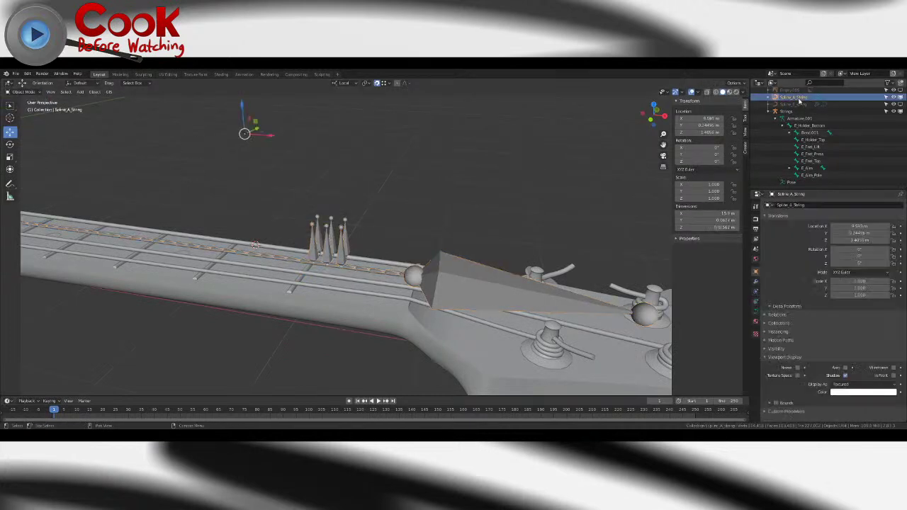
pyautogui.press('Tab')
pyautogui.moveTo(368, 283); pyautogui.dragTo(388, 285, button='middle')
pyautogui.press('Tab')
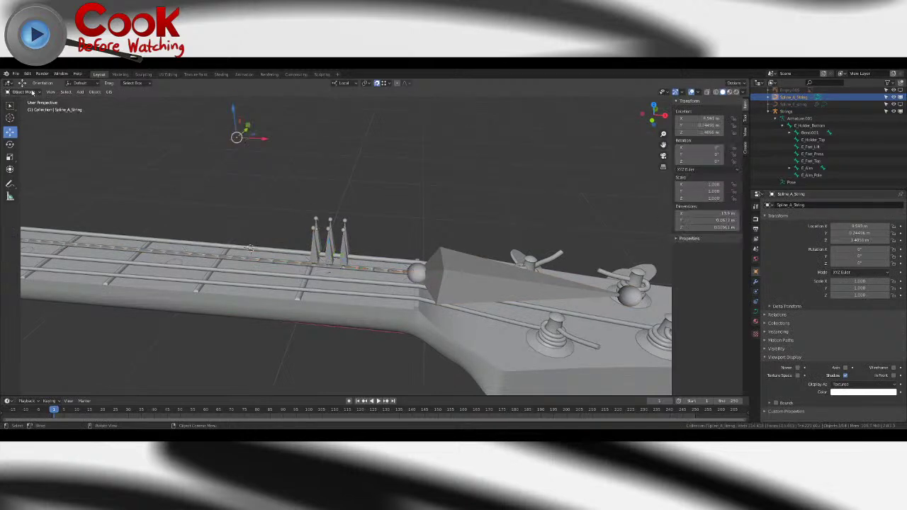
pyautogui.click(24, 92)
pyautogui.click(294, 200)
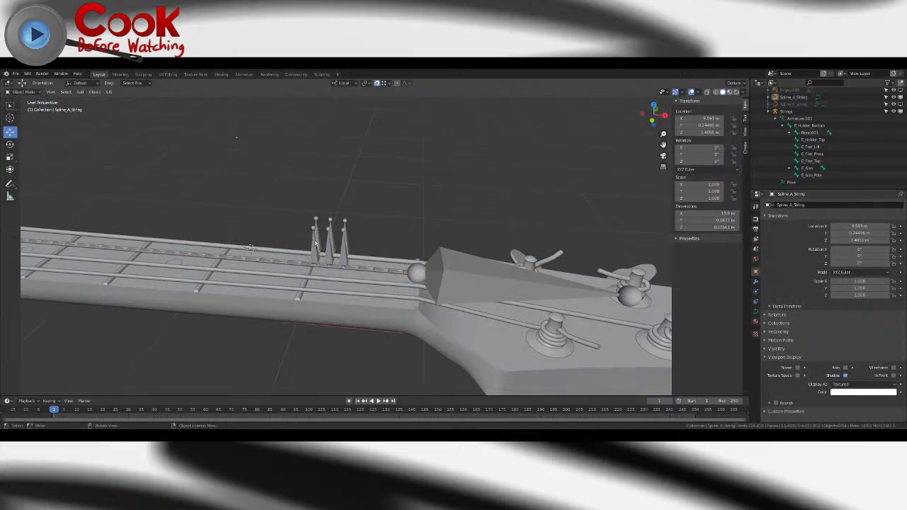
pyautogui.click(315, 246)
pyautogui.press('Tab')
pyautogui.scroll(4, 316, 260)
pyautogui.click(24, 92)
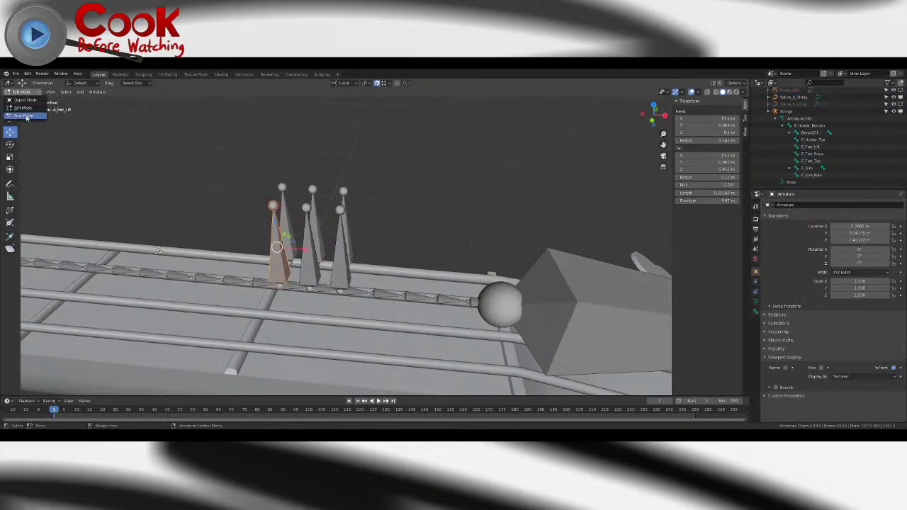
pyautogui.click(28, 116)
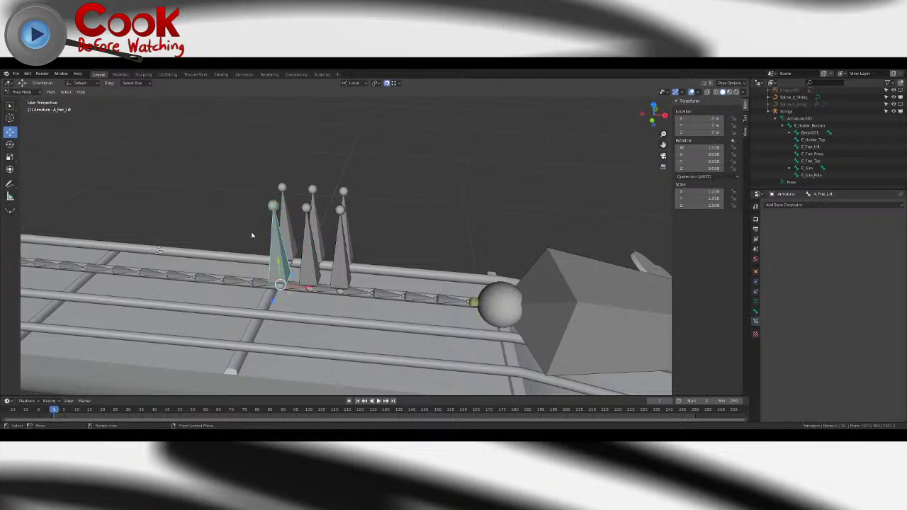
pyautogui.hotkey('ctrl', 'Tab')
pyautogui.click(794, 97)
pyautogui.keyDown('shift'); pyautogui.click(292, 271); pyautogui.keyUp('shift')
pyautogui.hotkey('ctrl', 'Tab')
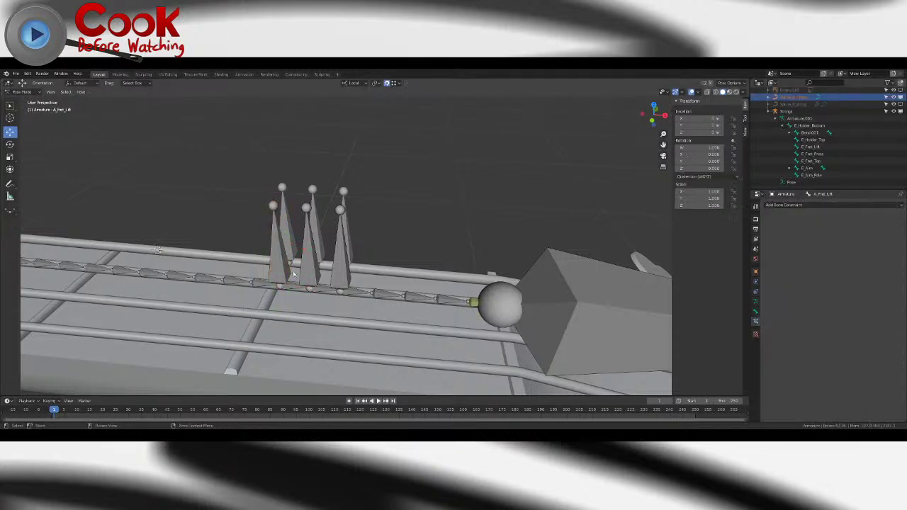
pyautogui.press('Tab')
pyautogui.click(21, 92)
pyautogui.click(28, 101)
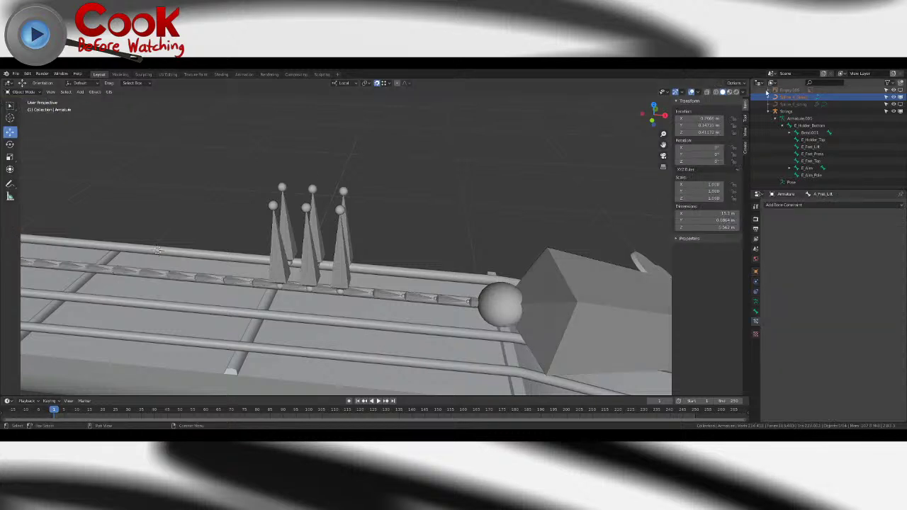
pyautogui.click(21, 92)
pyautogui.click(29, 116)
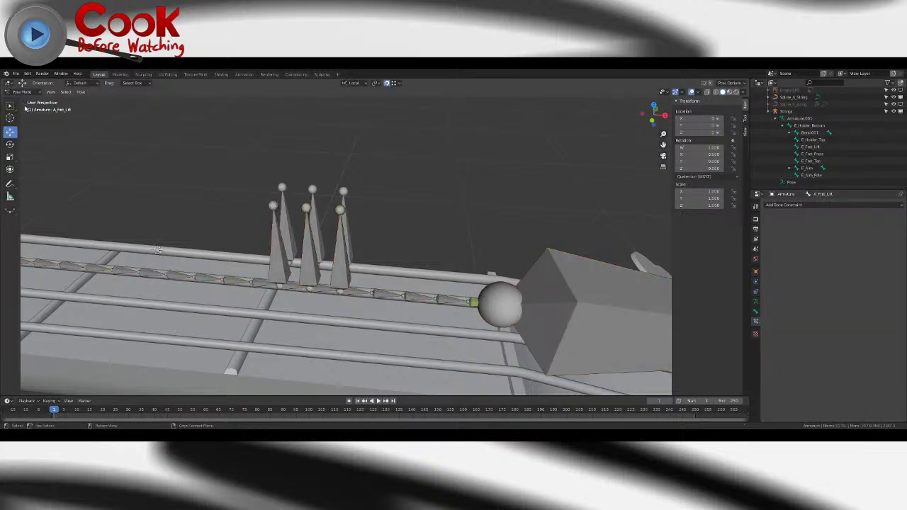
# - Select the A_Fret_Lift bone in Pose Mode, and in Edit Mode select the Spline_A_String control point at its base
pyautogui.click(278, 256)
pyautogui.click(23, 93)
pyautogui.click(27, 100)
pyautogui.click(793, 98)
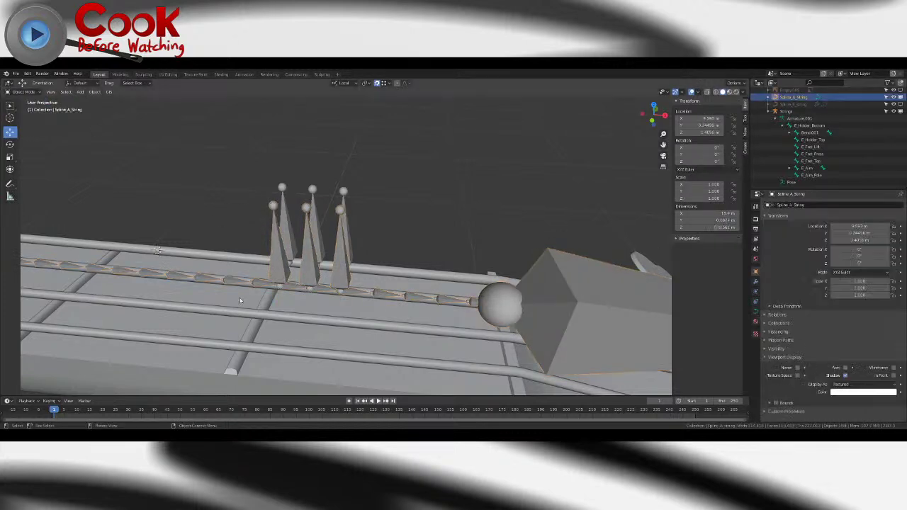
pyautogui.press('Tab')
pyautogui.scroll(2, 267, 296)
pyautogui.keyDown('shift'); pyautogui.rightClick(251, 303); pyautogui.keyUp('shift')
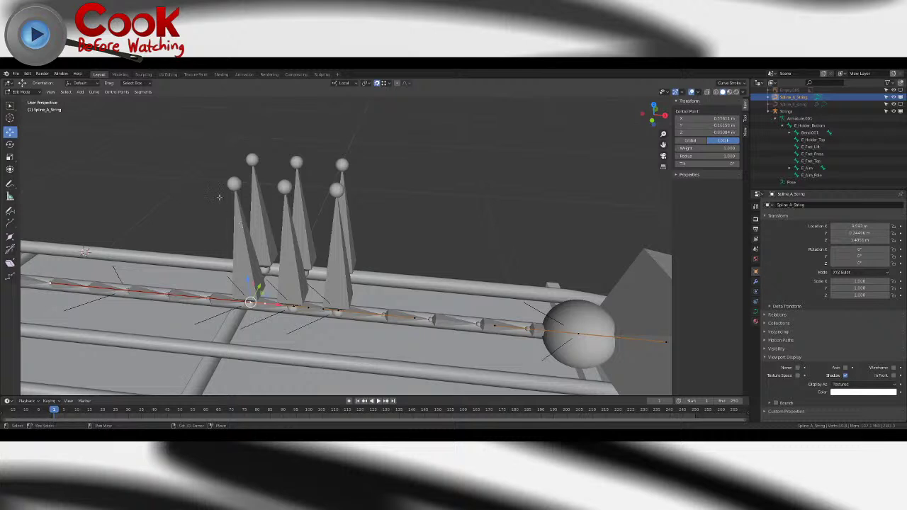
# - Add the A string's Armature to the selection and hook the control point to its A_Fret_Lift bone with Hook to Selected Object Bone
pyautogui.click(10, 105)
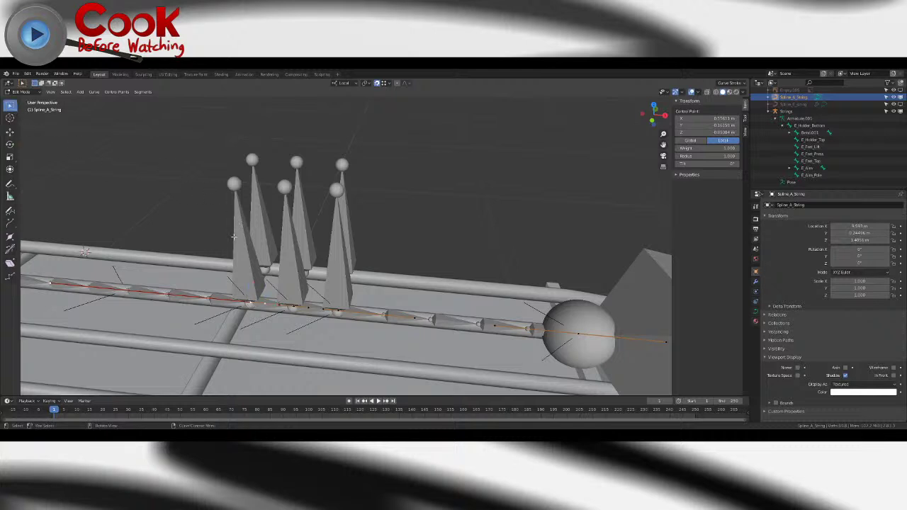
pyautogui.click(779, 111)
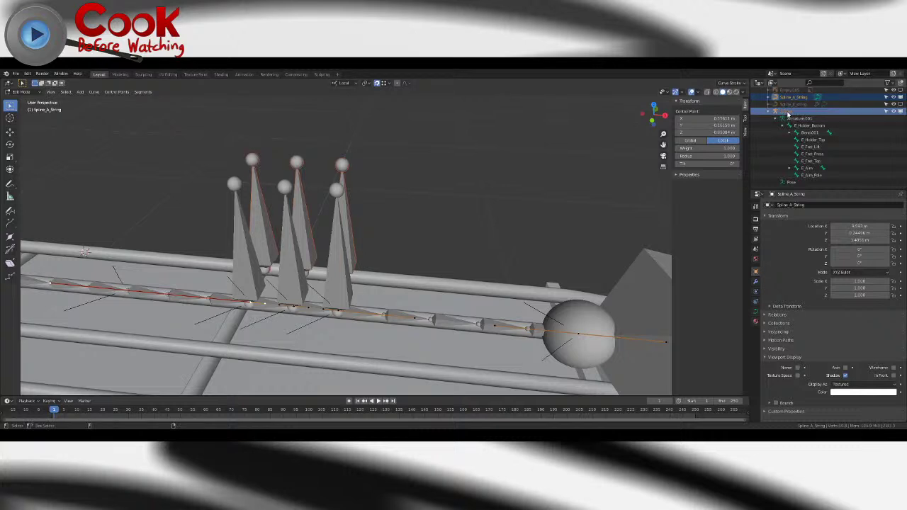
pyautogui.keyDown('ctrl'); pyautogui.click(787, 113); pyautogui.keyUp('ctrl')
pyautogui.scroll(5, 798, 125)
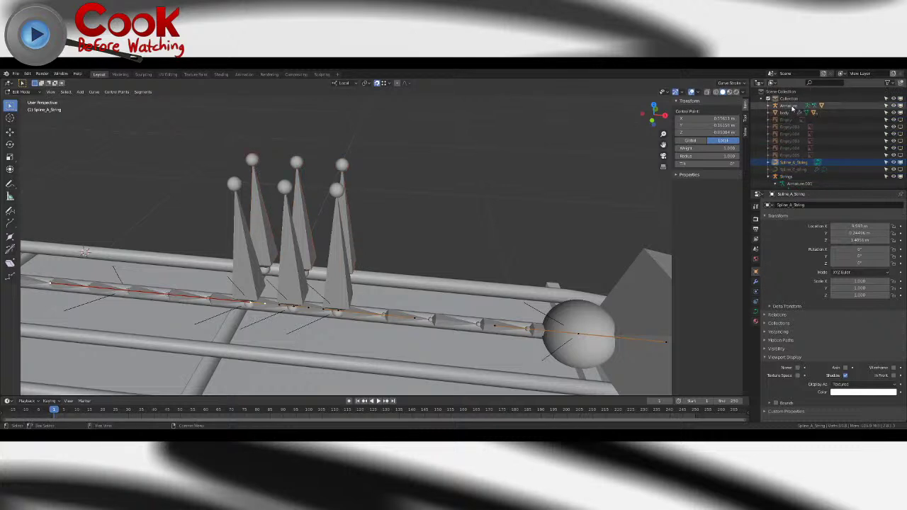
pyautogui.keyDown('ctrl'); pyautogui.click(791, 106); pyautogui.keyUp('ctrl')
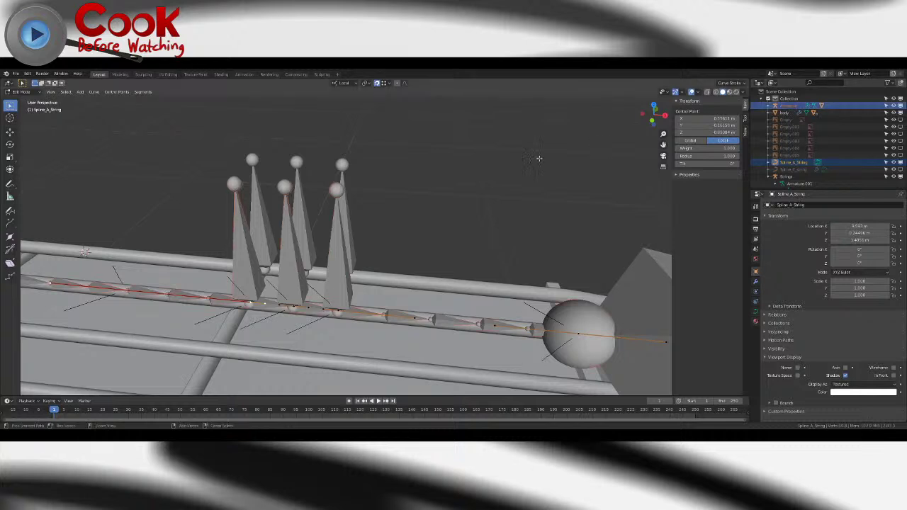
pyautogui.hotkey('ctrl', 'p')
pyautogui.click(516, 157)
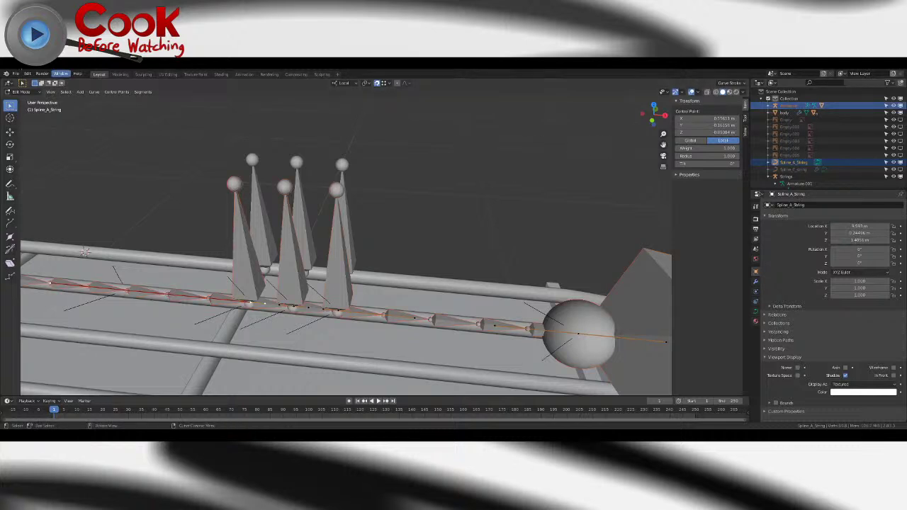
pyautogui.click(117, 91)
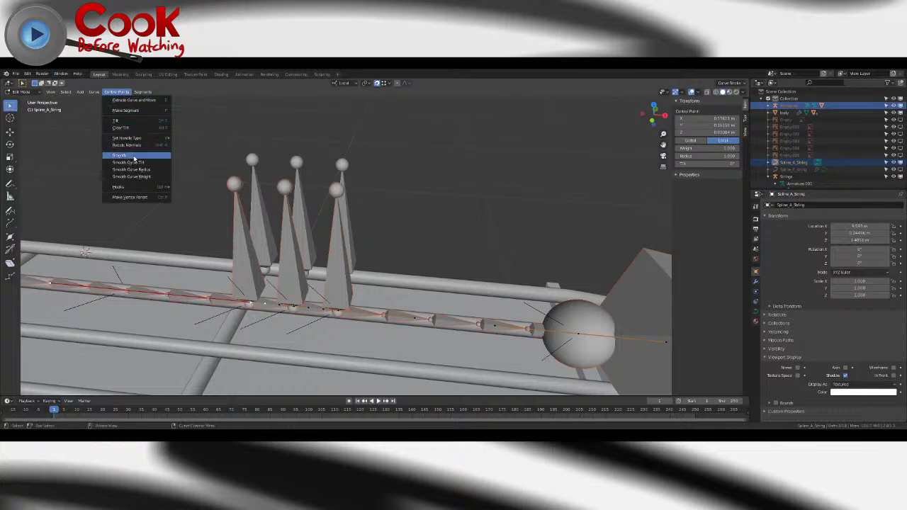
pyautogui.moveTo(134, 188)
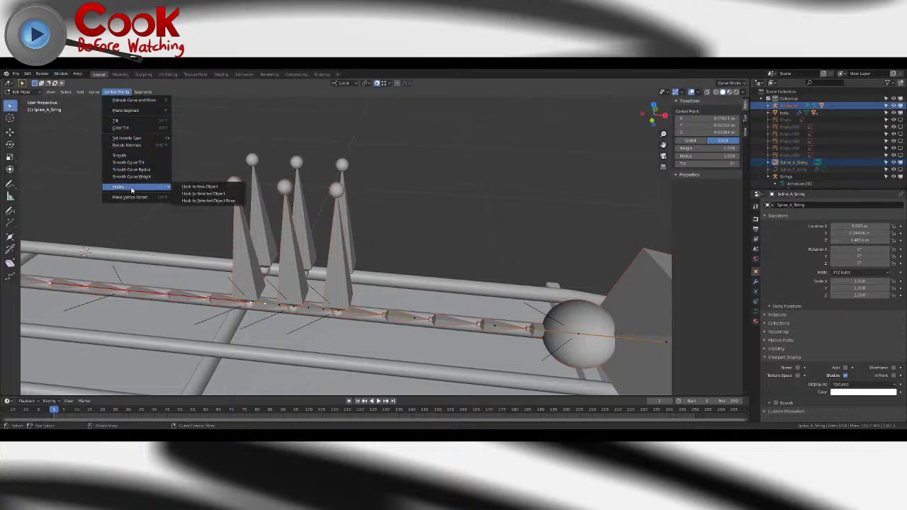
pyautogui.click(197, 201)
# - Test the hook in Pose Mode by trial-moving the A_Fret_Lift bone, and undo the move
pyautogui.click(22, 92)
pyautogui.click(25, 100)
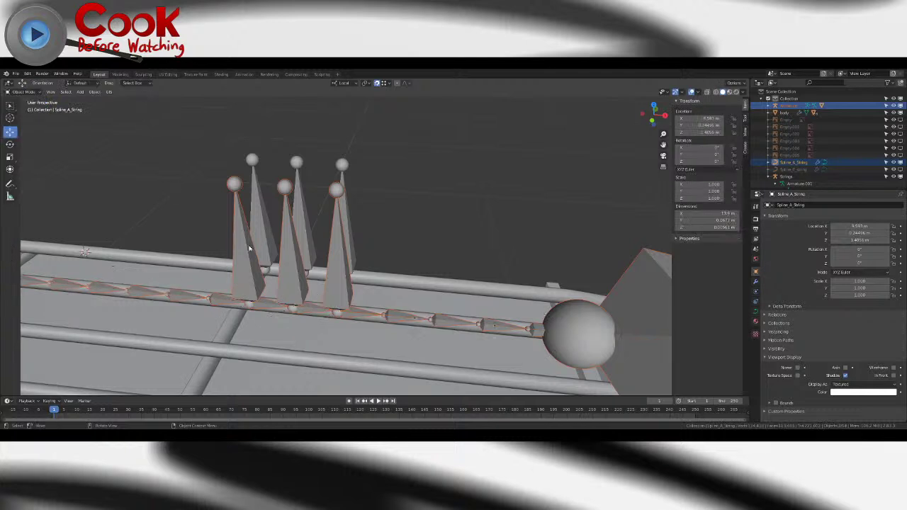
pyautogui.click(22, 92)
pyautogui.click(27, 116)
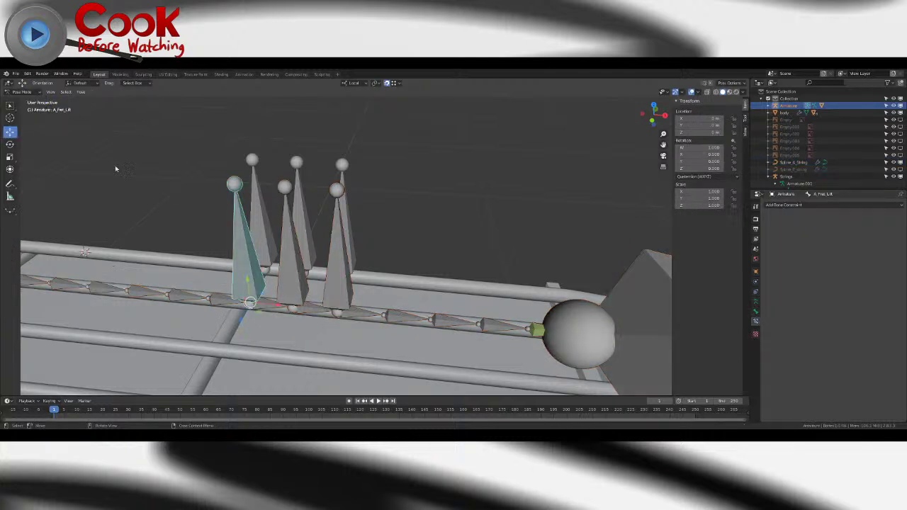
pyautogui.moveTo(263, 299); pyautogui.dragTo(280, 267)
pyautogui.hotkey('ctrl', 'z')
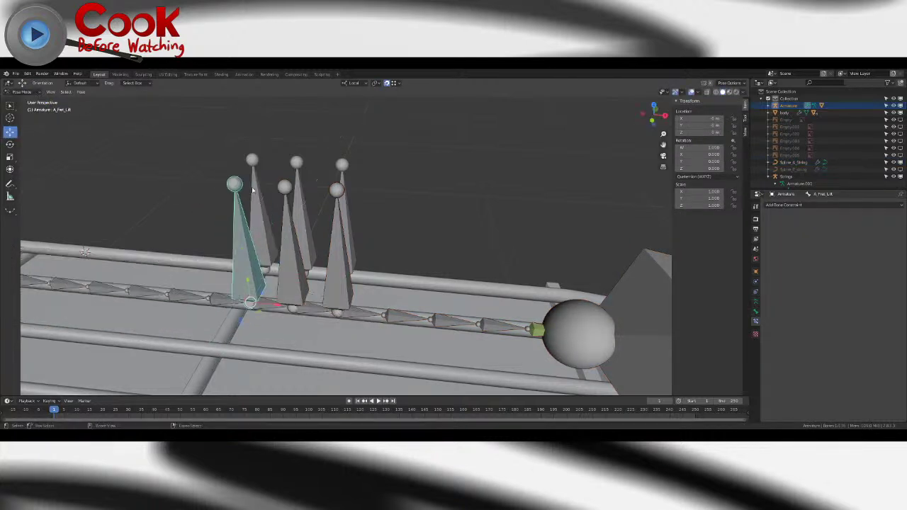
# - Select the Armature's A_Push bone in Pose Mode, and in Edit Mode select the Spline_A_String control point at its base
pyautogui.click(28, 92)
pyautogui.click(26, 100)
pyautogui.click(291, 265)
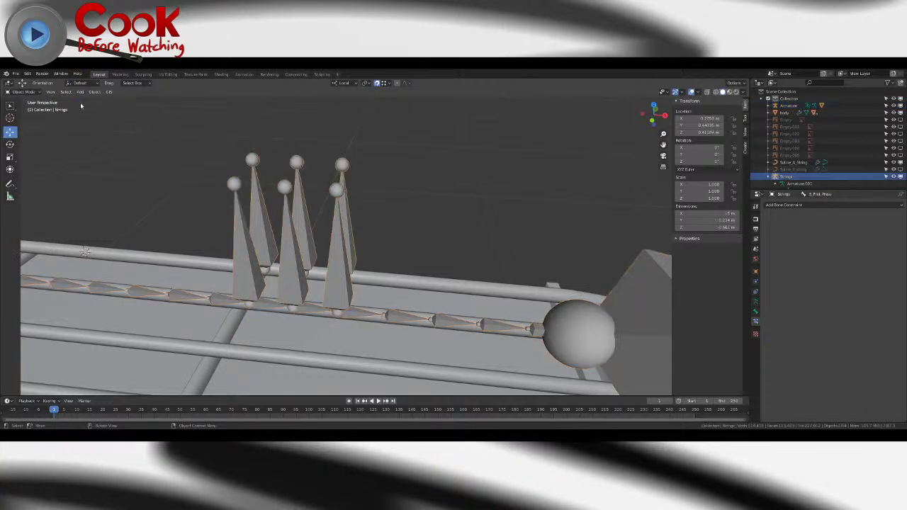
pyautogui.click(287, 306)
pyautogui.click(22, 92)
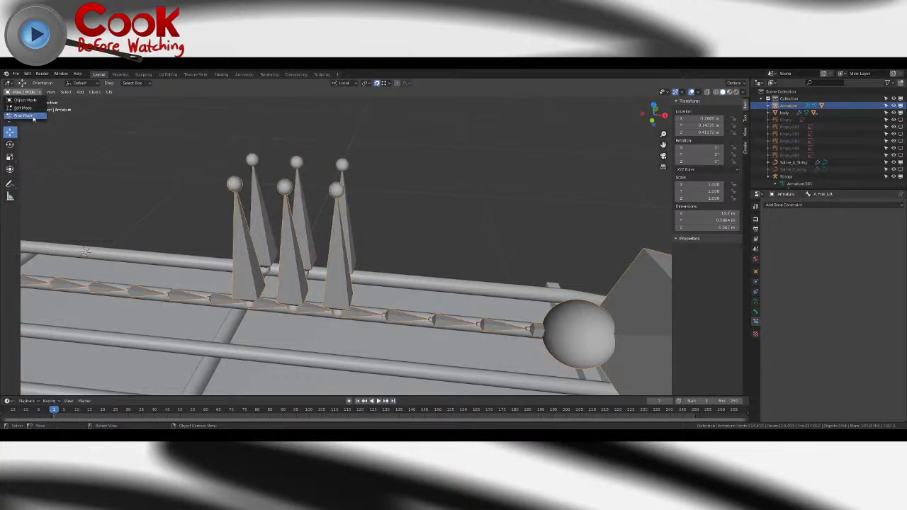
pyautogui.click(27, 116)
pyautogui.click(301, 280)
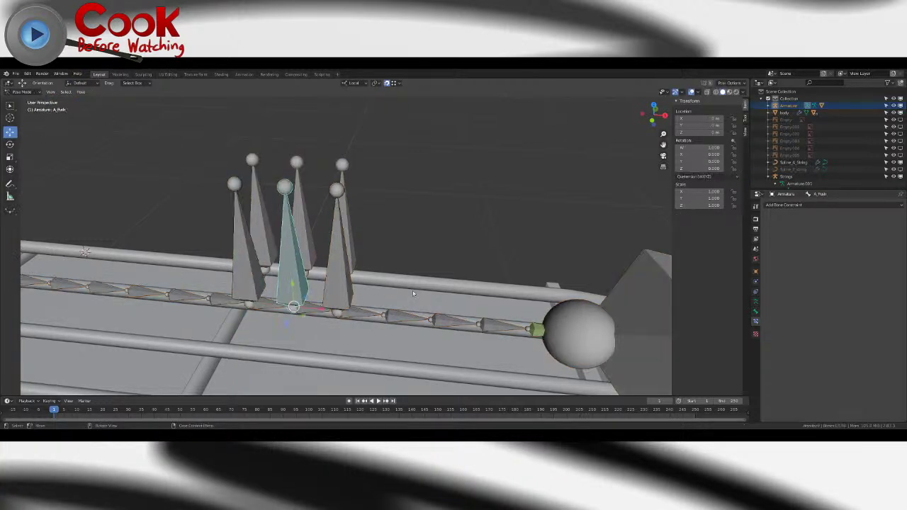
pyautogui.click(18, 92)
pyautogui.click(21, 101)
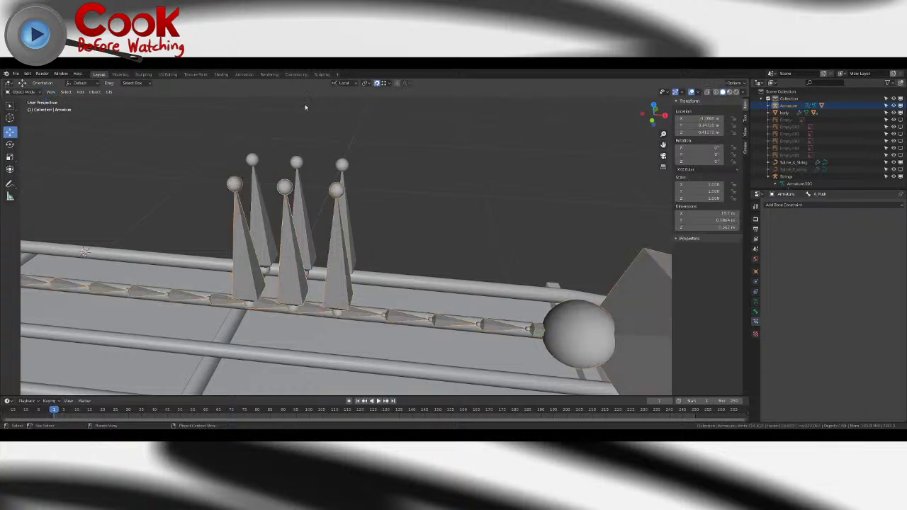
pyautogui.click(792, 162)
pyautogui.press('Tab')
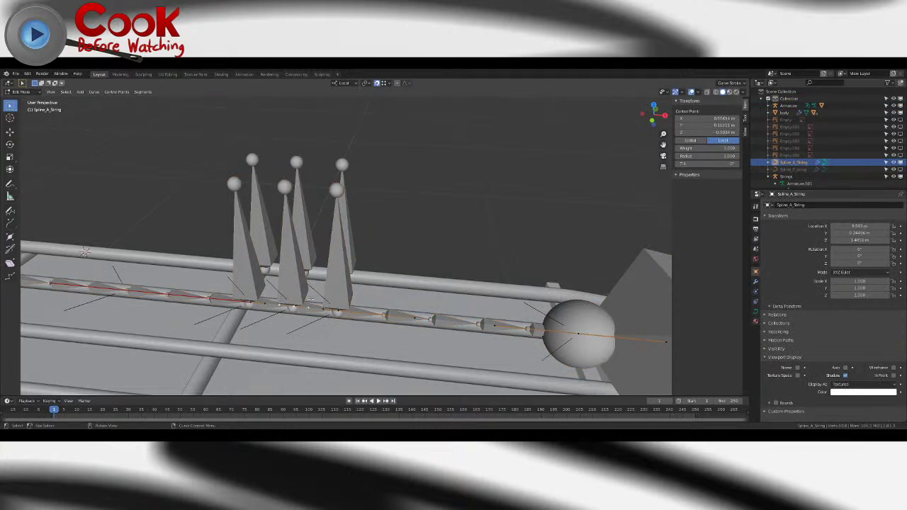
# - Include the Armature in the selection and hook the spline's control point to the A_Push bone with Hook to Selected Object Bone
pyautogui.keyDown('ctrl'); pyautogui.click(787, 107); pyautogui.keyUp('ctrl')
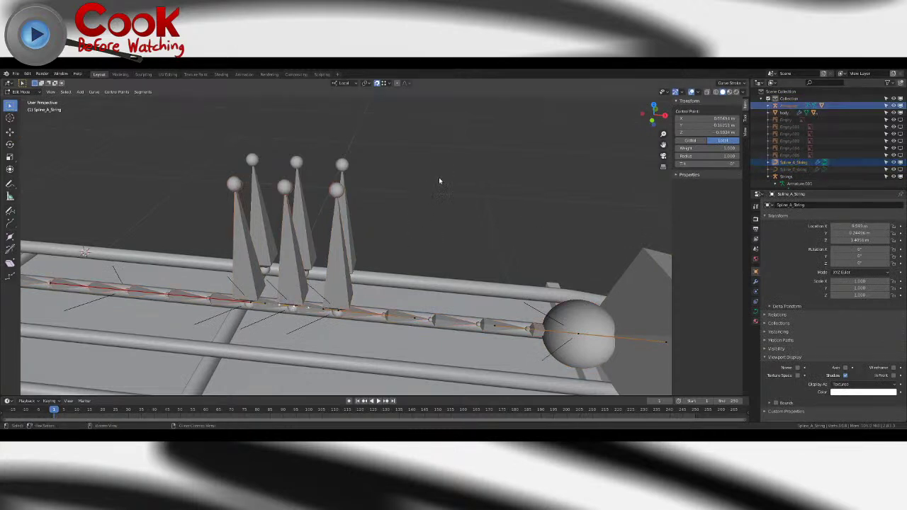
pyautogui.click(116, 91)
pyautogui.moveTo(138, 184)
pyautogui.click(206, 197)
pyautogui.hotkey('ctrl', 'h')
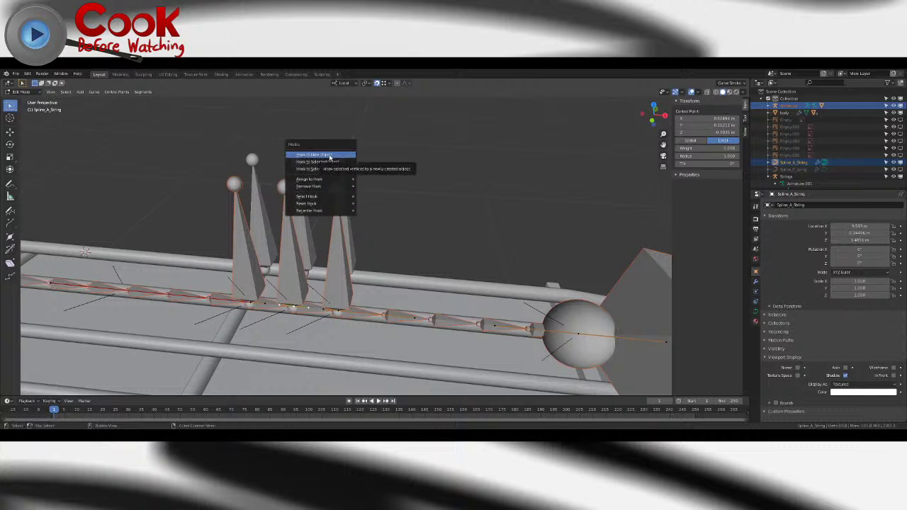
pyautogui.click(328, 169)
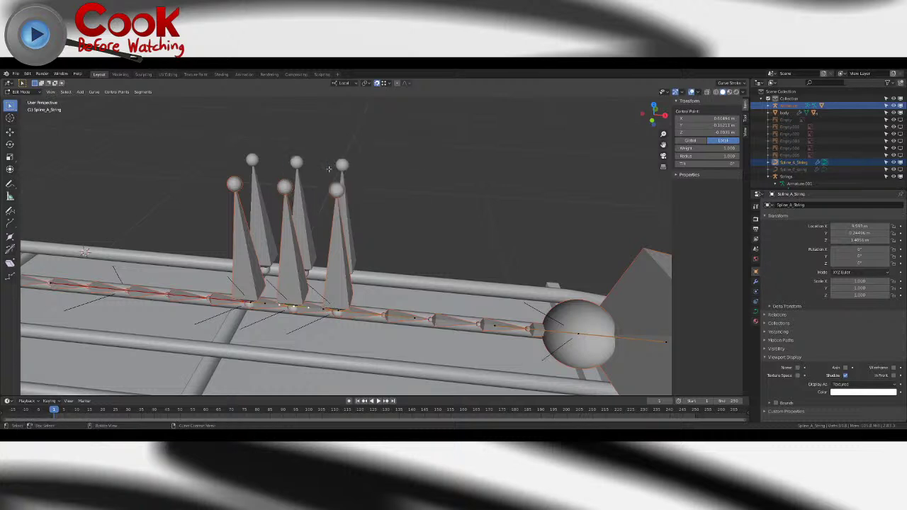
# - Trial-move the A_Push bone in Pose Mode to test its spline hook, and undo the move
pyautogui.press('Tab')
pyautogui.click(283, 281)
pyautogui.click(292, 282)
pyautogui.click(31, 93)
pyautogui.click(35, 116)
pyautogui.moveTo(283, 329); pyautogui.dragTo(291, 307)
pyautogui.hotkey('ctrl', 'z')
# - Select the Armature's A_Fret_Top bone in Pose Mode
pyautogui.click(29, 93)
pyautogui.click(32, 100)
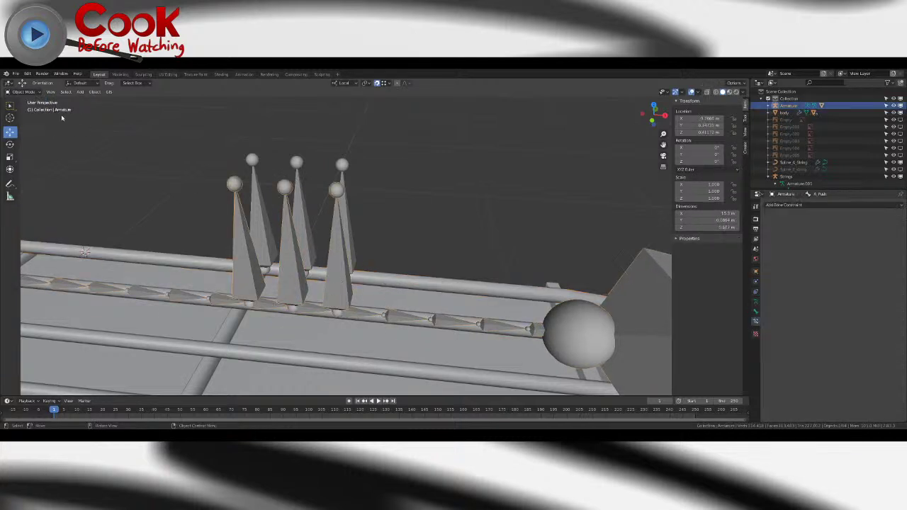
pyautogui.click(34, 92)
pyautogui.click(24, 115)
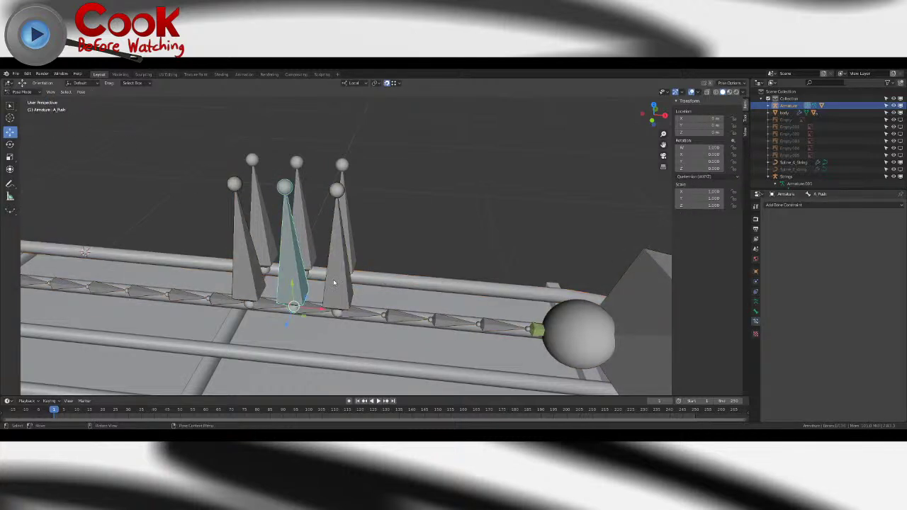
pyautogui.click(334, 282)
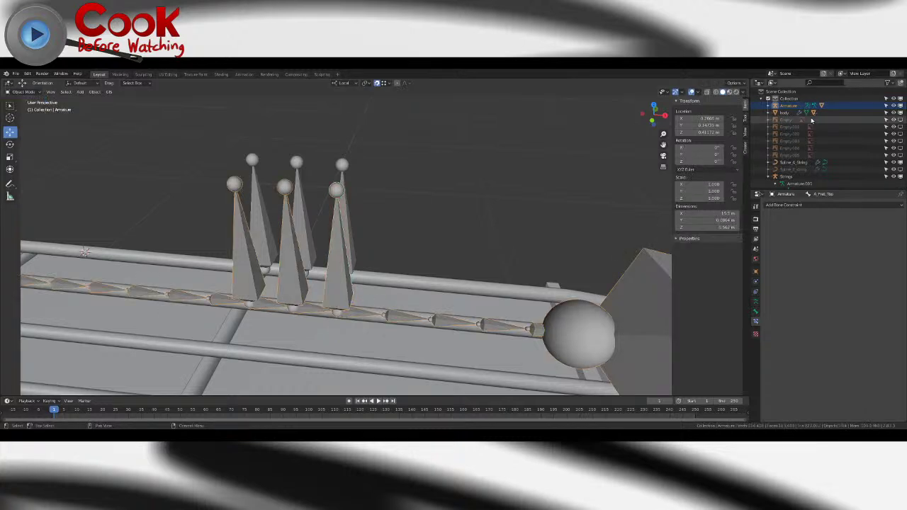
# - Hook the Spline_A_String control point at the A_Fret_Top bone's base to that bone with Hook to Selected Object Bone
pyautogui.click(793, 163)
pyautogui.press('Tab')
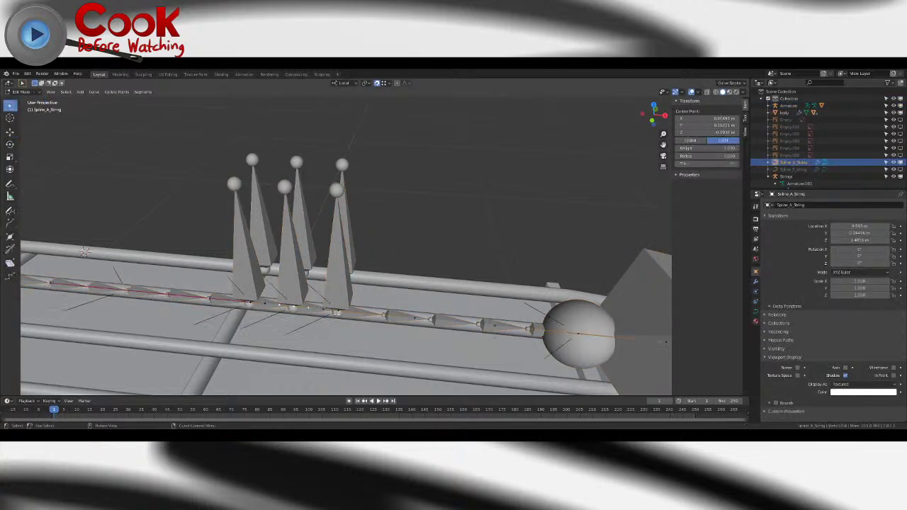
pyautogui.keyDown('ctrl'); pyautogui.click(790, 106); pyautogui.keyUp('ctrl')
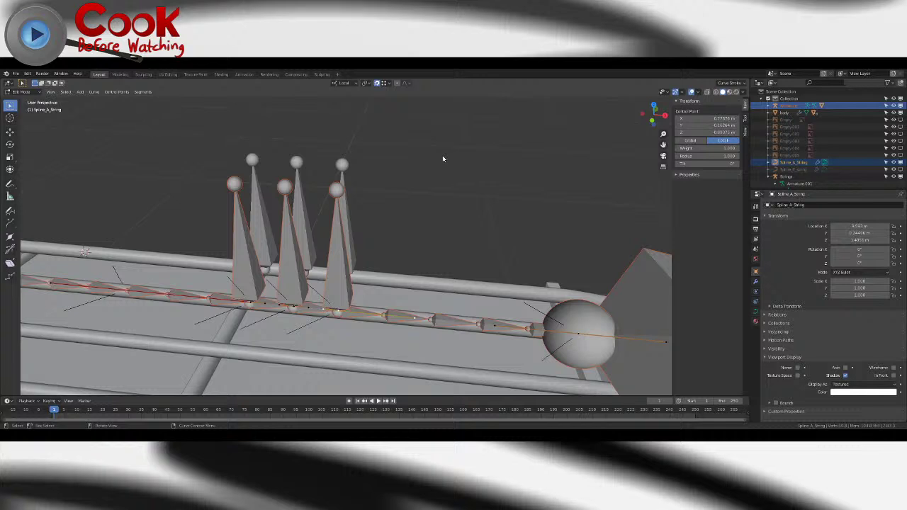
pyautogui.hotkey('ctrl', 'h')
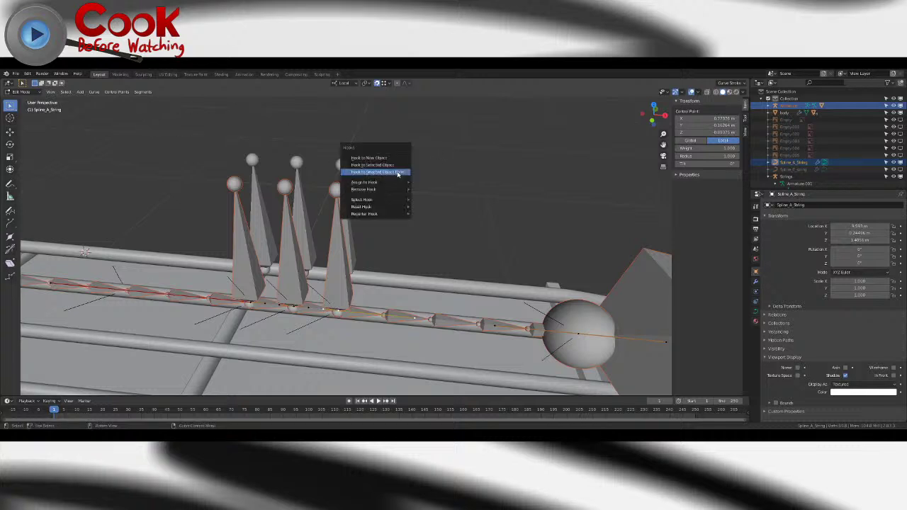
pyautogui.click(398, 173)
# - Trial-move the A_Fret_Top bone in Pose Mode to test its spline hook, and undo the move
pyautogui.press('Tab')
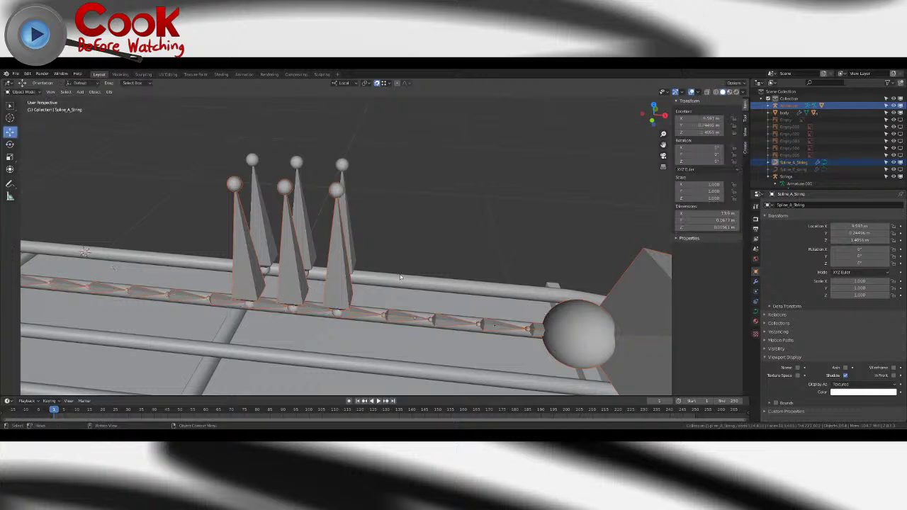
pyautogui.click(776, 106)
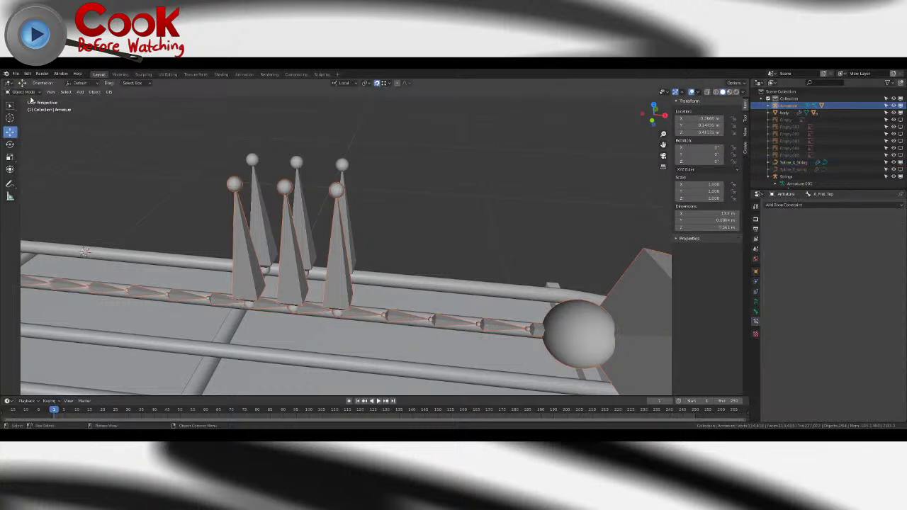
pyautogui.click(21, 92)
pyautogui.click(21, 116)
pyautogui.moveTo(333, 326); pyautogui.dragTo(353, 257)
pyautogui.hotkey('ctrl', 'z')
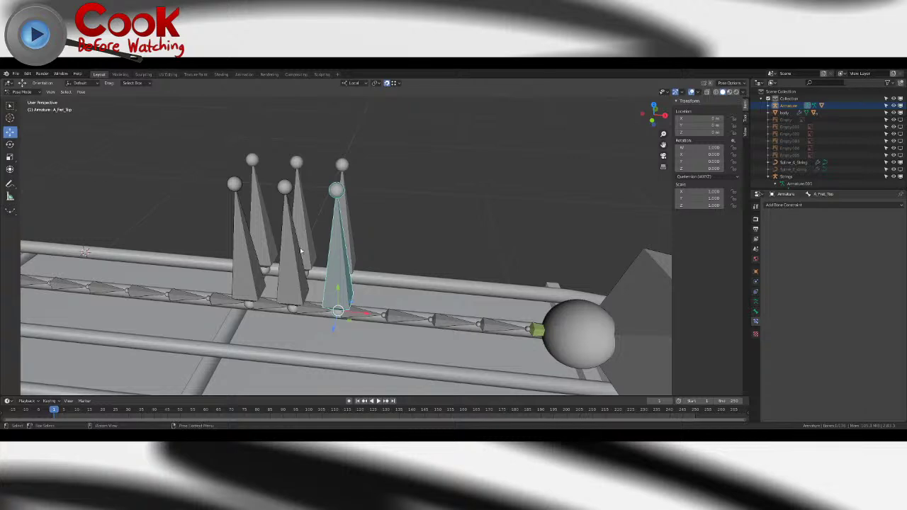
# - In Edit Mode, select the Spline_A_String control point at the base of the A_pluck bone near the pickups
pyautogui.scroll(-7, 304, 258)
pyautogui.keyDown('shift'); pyautogui.moveTo(71, 224); pyautogui.dragTo(340, 255, button='middle'); pyautogui.keyUp('shift')
pyautogui.keyDown('shift'); pyautogui.moveTo(113, 252); pyautogui.dragTo(342, 262, button='middle'); pyautogui.keyUp('shift')
pyautogui.keyDown('shift'); pyautogui.moveTo(78, 249); pyautogui.dragTo(262, 253, button='middle'); pyautogui.keyUp('shift')
pyautogui.moveTo(191, 255); pyautogui.dragTo(261, 264, button='middle')
pyautogui.keyDown('shift'); pyautogui.moveTo(134, 228); pyautogui.dragTo(274, 235, button='middle'); pyautogui.keyUp('shift')
pyautogui.scroll(5, 274, 235)
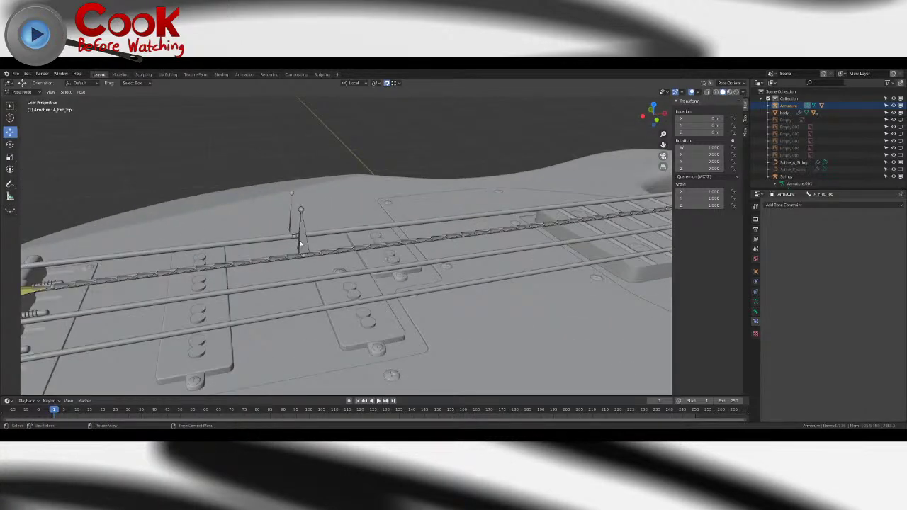
pyautogui.click(796, 163)
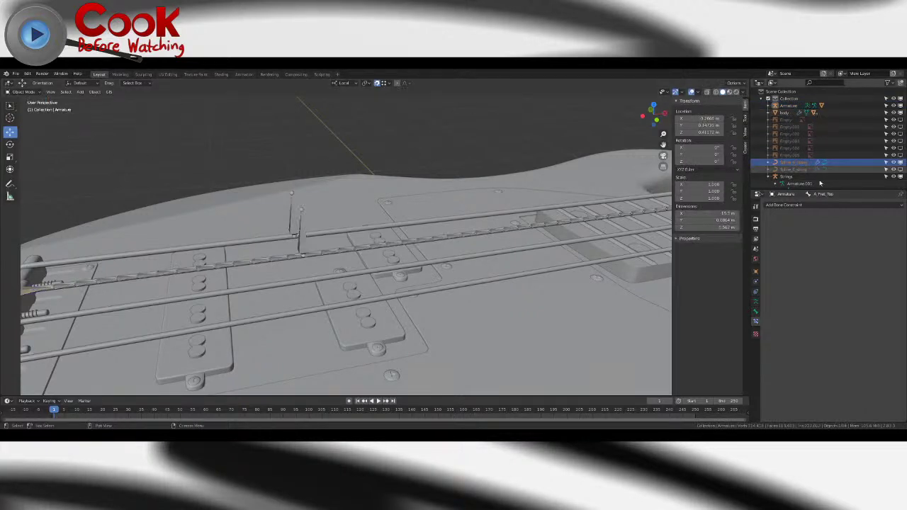
pyautogui.press('Tab')
pyautogui.scroll(4, 260, 265)
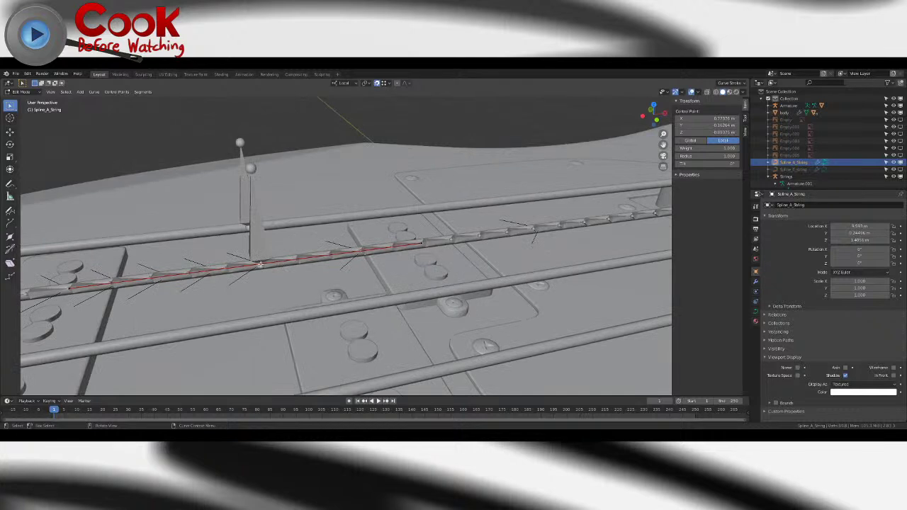
pyautogui.click(21, 92)
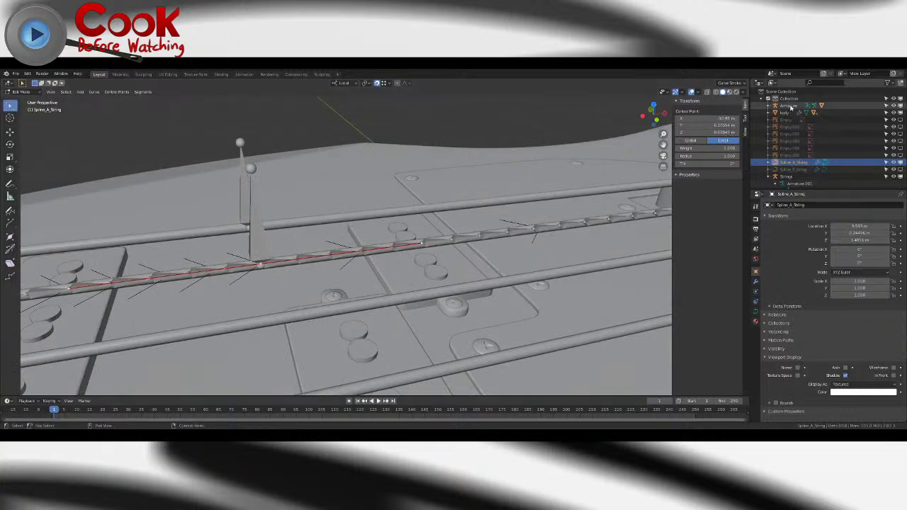
# - Return to Object Mode and select the Armature's A_pluck bone in Pose Mode
pyautogui.click(790, 106)
pyautogui.click(21, 92)
pyautogui.click(23, 99)
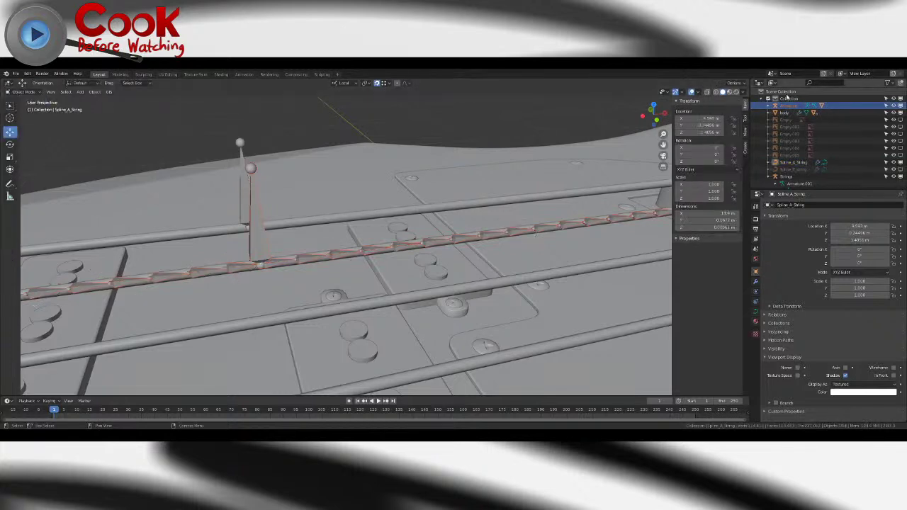
pyautogui.click(786, 106)
pyautogui.press('Tab')
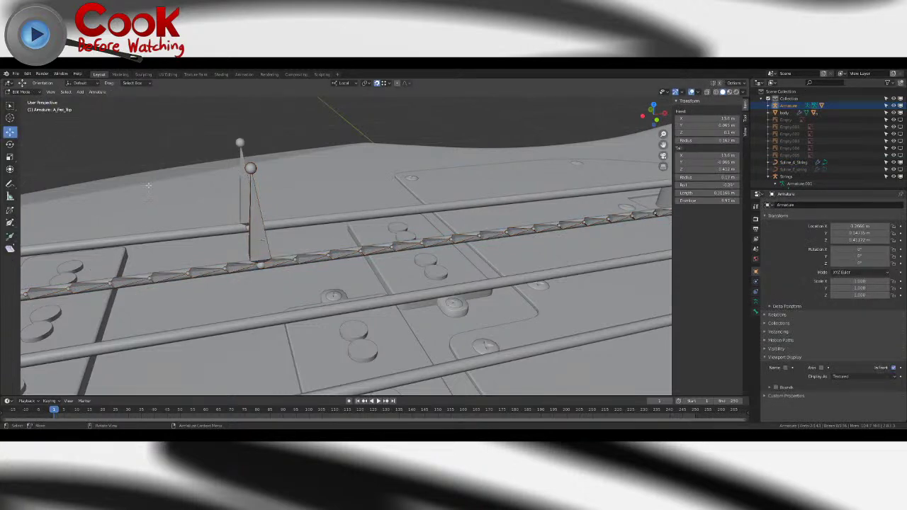
pyautogui.click(21, 92)
pyautogui.click(22, 117)
pyautogui.click(260, 234)
# - Edit Spline_A_String with the Armature included in the selection, and hook its selected control point to the A_pluck bone
pyautogui.click(21, 92)
pyautogui.click(22, 99)
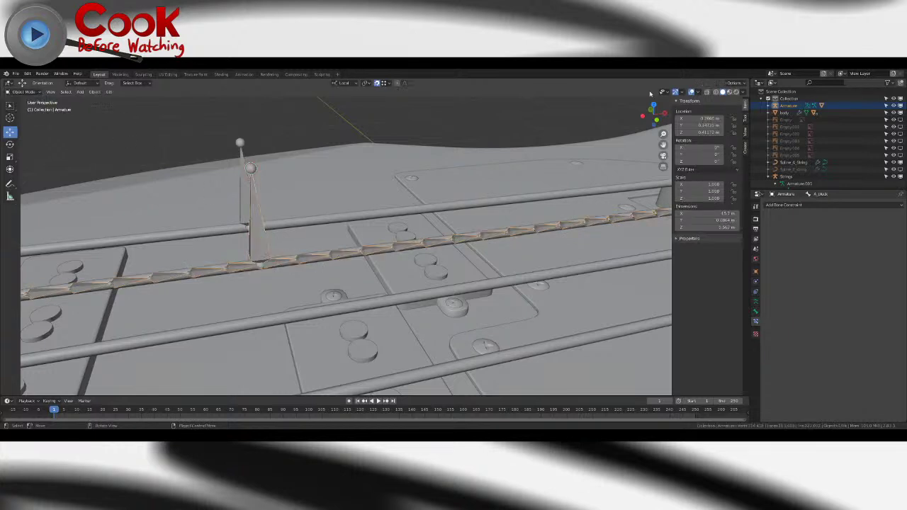
pyautogui.click(791, 162)
pyautogui.press('Tab')
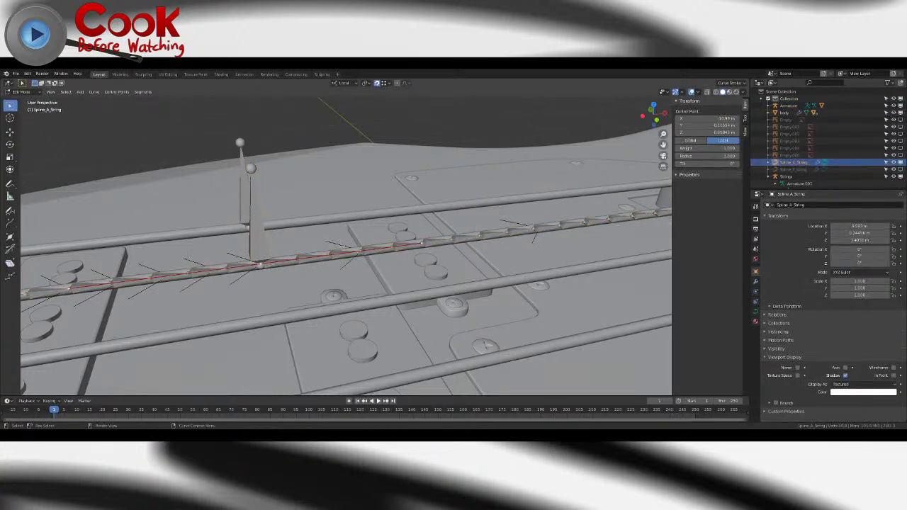
pyautogui.keyDown('ctrl'); pyautogui.click(789, 106); pyautogui.keyUp('ctrl')
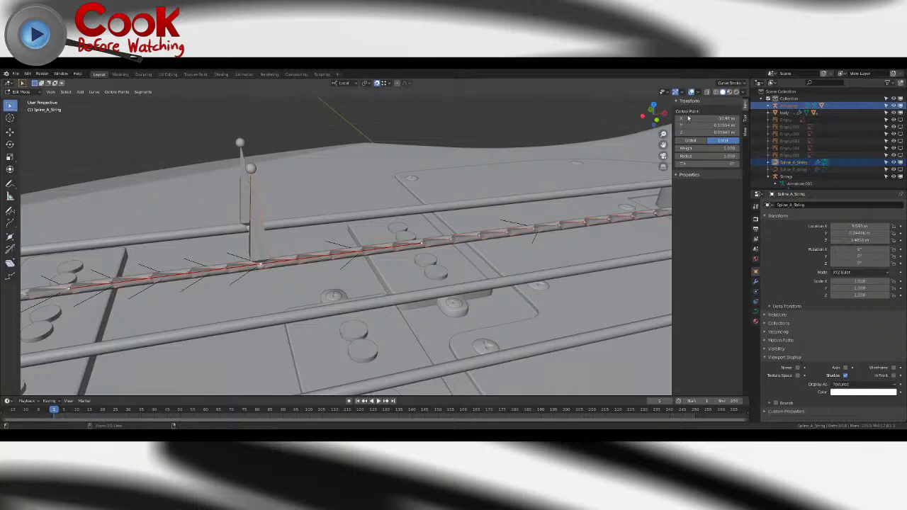
pyautogui.rightClick(303, 132)
# - Trial-move the A_pluck bone sideways in Pose Mode to test its spline hook, and undo the move
pyautogui.click(31, 92)
pyautogui.click(35, 101)
pyautogui.click(251, 234)
pyautogui.click(23, 93)
pyautogui.click(24, 115)
pyautogui.scroll(-3, 263, 236)
pyautogui.moveTo(263, 237); pyautogui.dragTo(329, 267, button='middle')
pyautogui.scroll(-2, 328, 267)
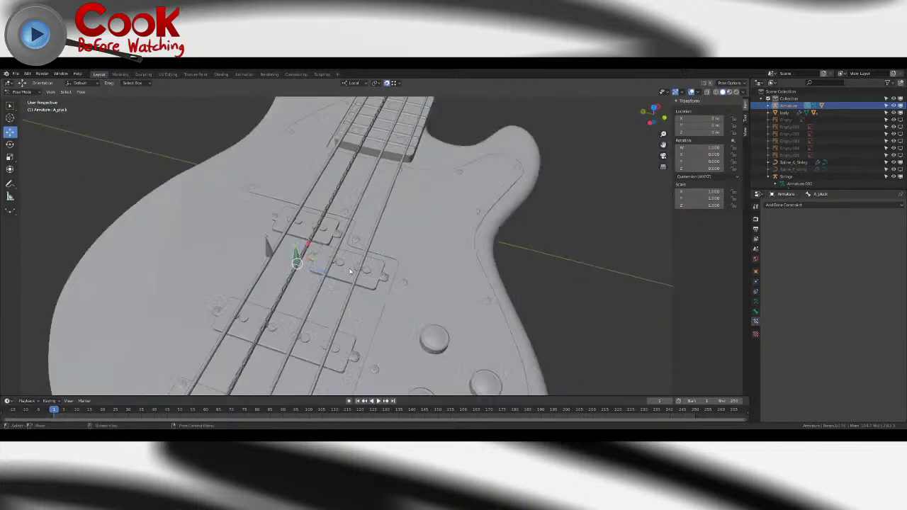
pyautogui.moveTo(329, 267); pyautogui.dragTo(265, 245)
pyautogui.scroll(-5, 364, 212)
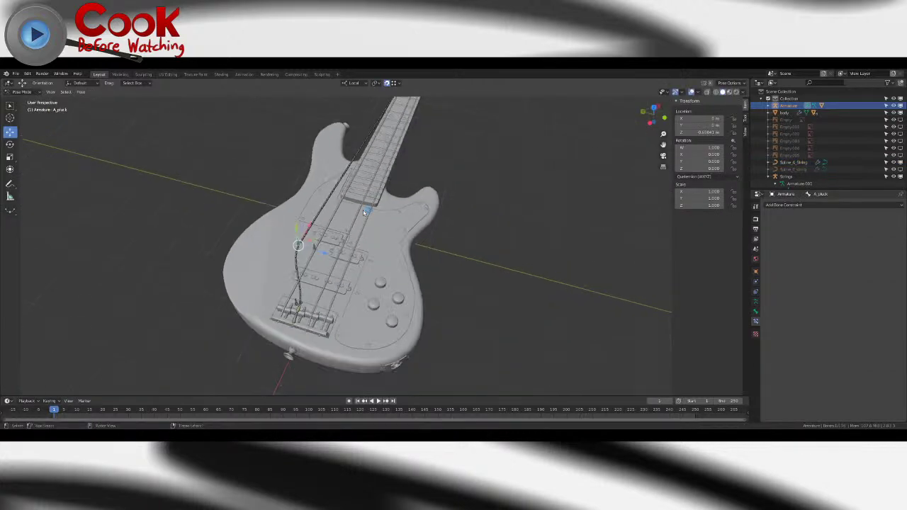
pyautogui.hotkey('ctrl', 'z')
# - Expand the Armature's pose hierarchy and hide the helper bones, including Bone, Bone.002, A_Arm and its pole bone, in the viewport
pyautogui.moveTo(367, 212); pyautogui.dragTo(305, 284, button='middle')
pyautogui.scroll(4, 293, 295)
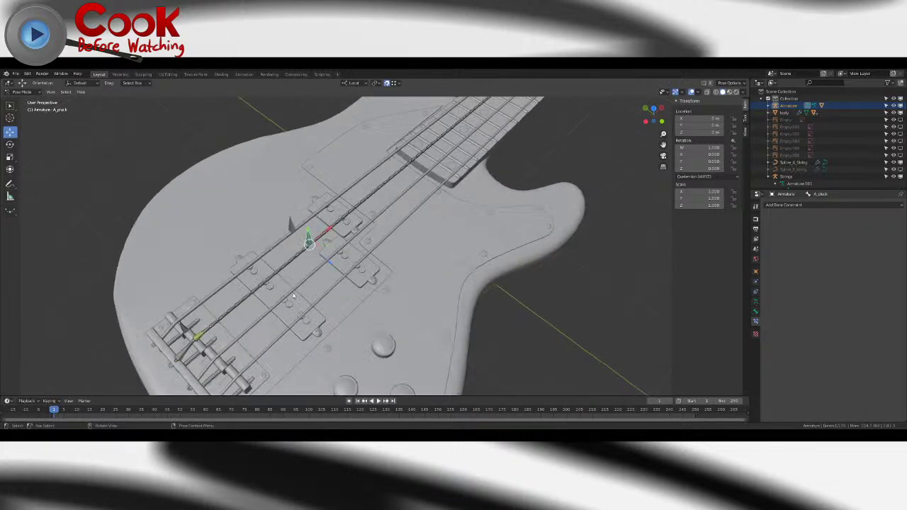
pyautogui.click(200, 338)
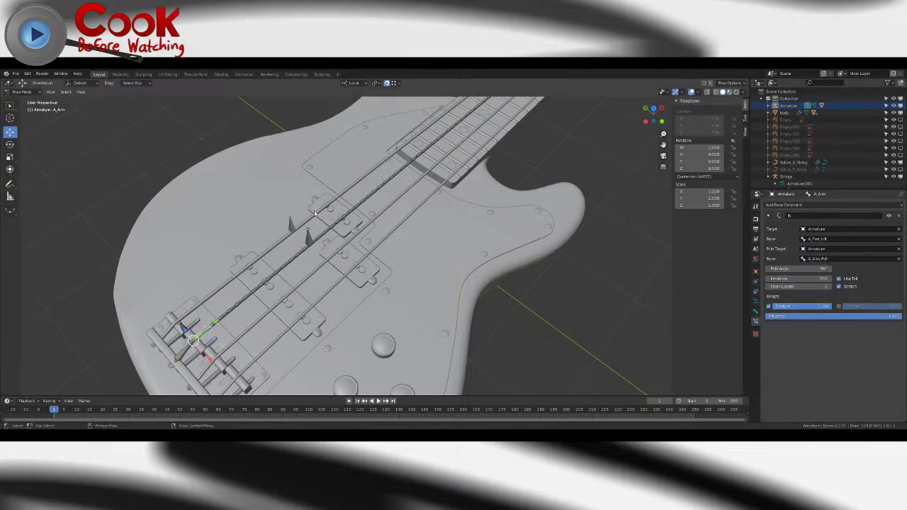
pyautogui.click(768, 106)
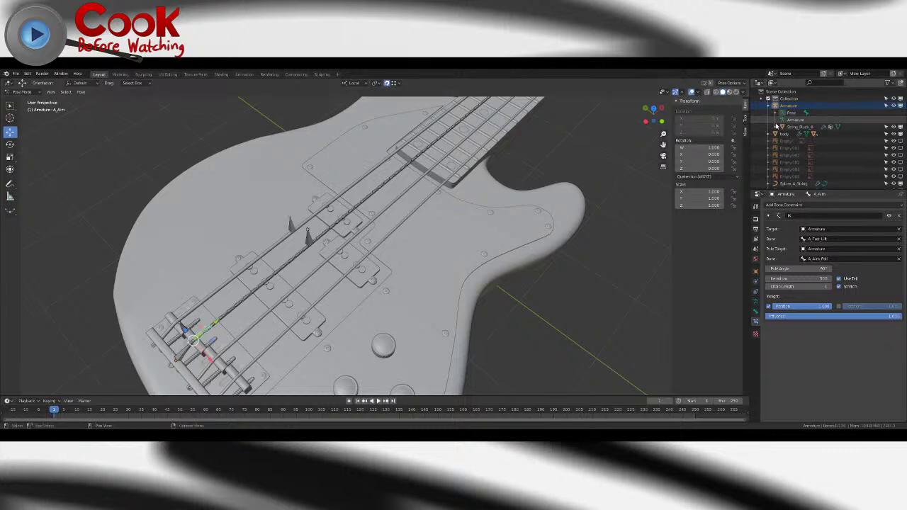
pyautogui.click(774, 114)
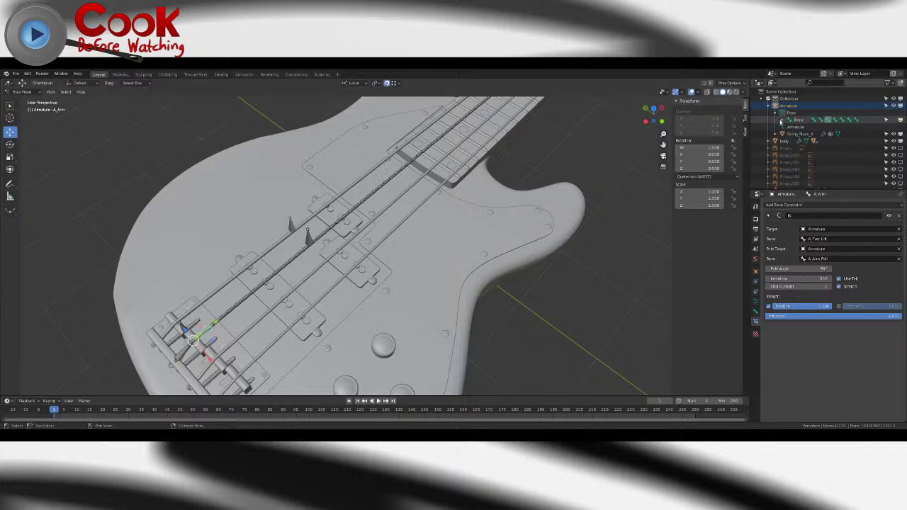
pyautogui.click(782, 121)
pyautogui.click(901, 121)
pyautogui.click(900, 134)
pyautogui.click(901, 141)
pyautogui.click(901, 148)
pyautogui.click(901, 156)
pyautogui.click(900, 163)
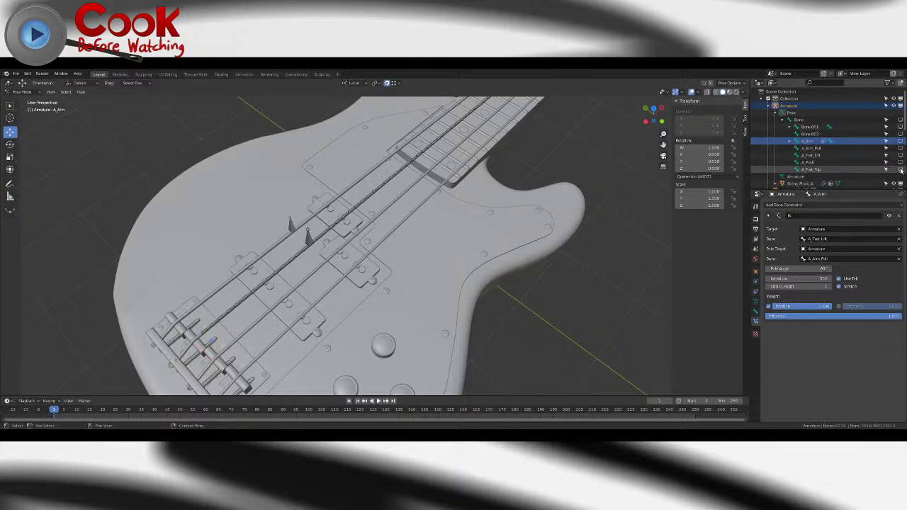
# - Select the A string's remaining bones except A_Fret_Lift, A_Push, A_Fret_Top and A_pluck, and hide the selected ones
pyautogui.moveTo(370, 214); pyautogui.dragTo(448, 209, button='middle')
pyautogui.scroll(-2, 360, 184)
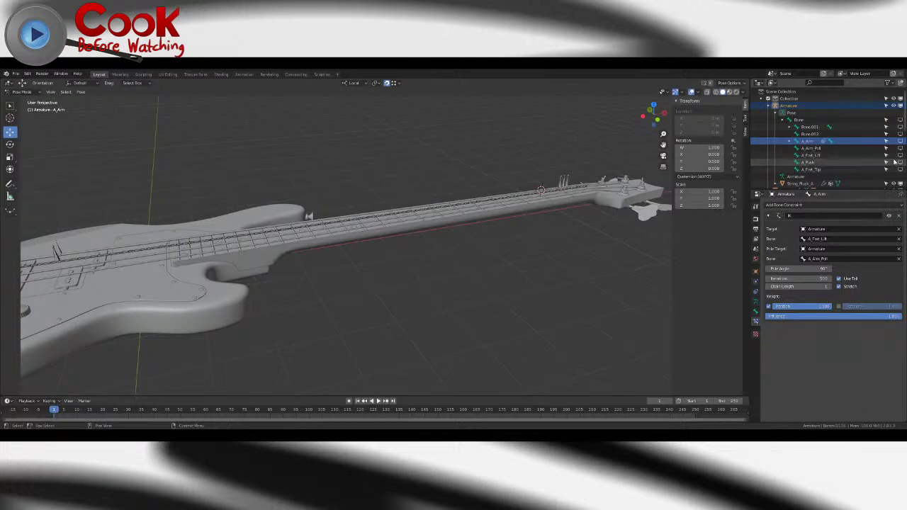
pyautogui.moveTo(411, 234); pyautogui.dragTo(588, 211, button='middle')
pyautogui.moveTo(133, 202); pyautogui.dragTo(592, 246)
pyautogui.keyDown('shift'); pyautogui.moveTo(540, 242); pyautogui.dragTo(419, 249, button='middle'); pyautogui.keyUp('shift')
pyautogui.scroll(4, 422, 246)
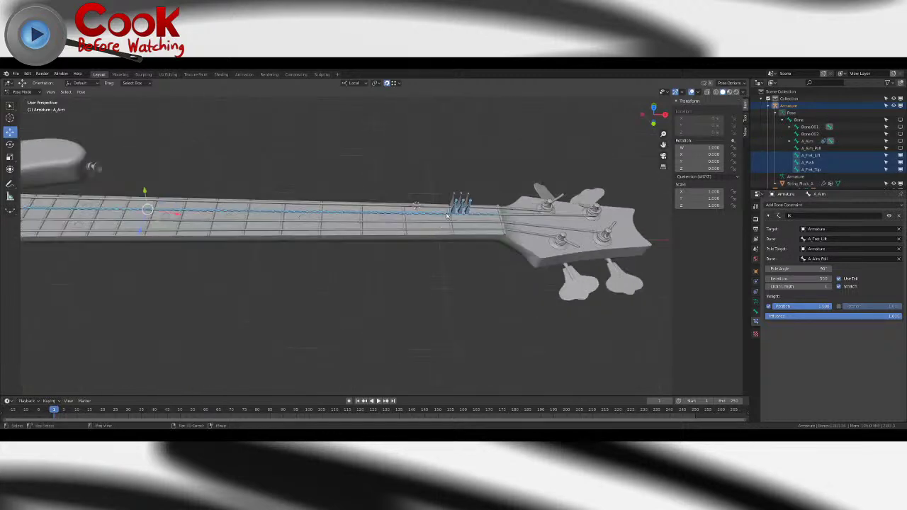
pyautogui.keyDown('shift'); pyautogui.click(458, 211); pyautogui.keyUp('shift')
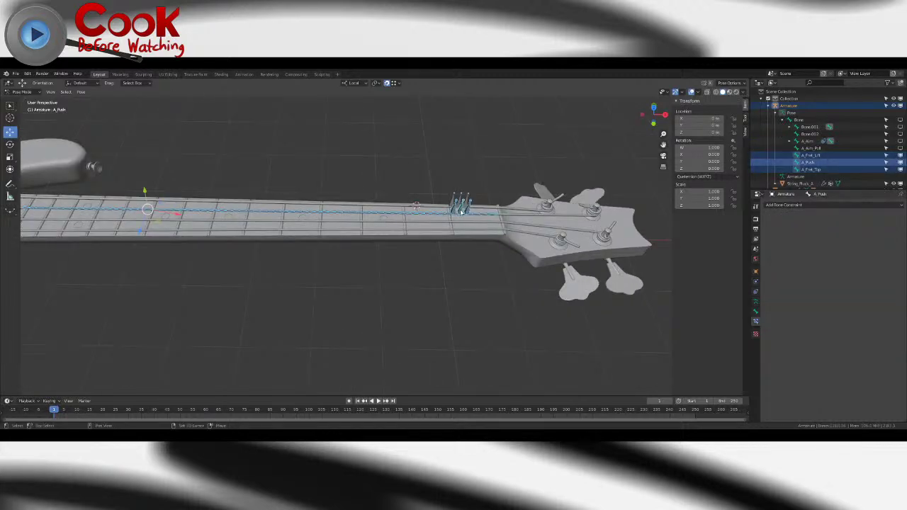
pyautogui.keyDown('shift'); pyautogui.click(460, 211); pyautogui.keyUp('shift')
pyautogui.keyDown('shift'); pyautogui.click(454, 212); pyautogui.keyUp('shift')
pyautogui.keyDown('shift'); pyautogui.click(454, 211); pyautogui.keyUp('shift')
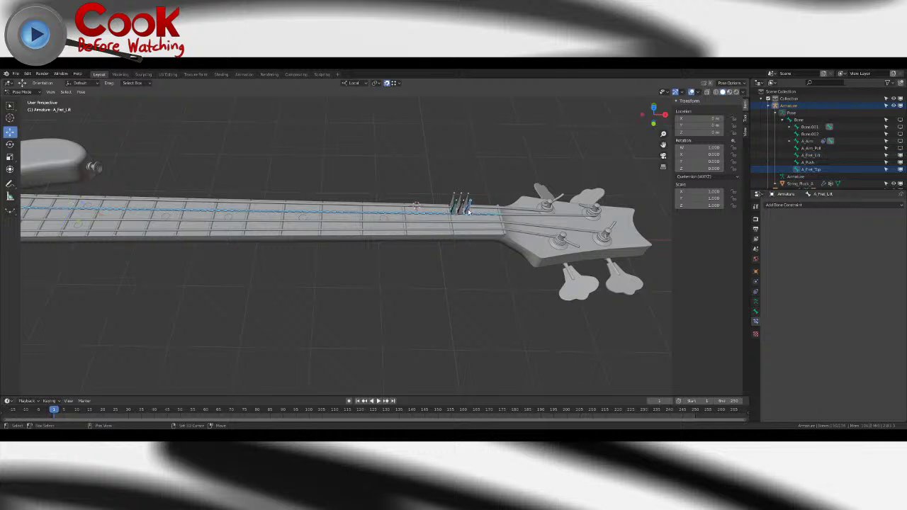
pyautogui.keyDown('shift'); pyautogui.click(468, 212); pyautogui.keyUp('shift')
pyautogui.keyDown('shift'); pyautogui.click(468, 212); pyautogui.keyUp('shift')
pyautogui.keyDown('shift'); pyautogui.moveTo(259, 241); pyautogui.dragTo(464, 241, button='middle'); pyautogui.keyUp('shift')
pyautogui.keyDown('shift'); pyautogui.moveTo(166, 217); pyautogui.dragTo(262, 208, button='middle'); pyautogui.keyUp('shift')
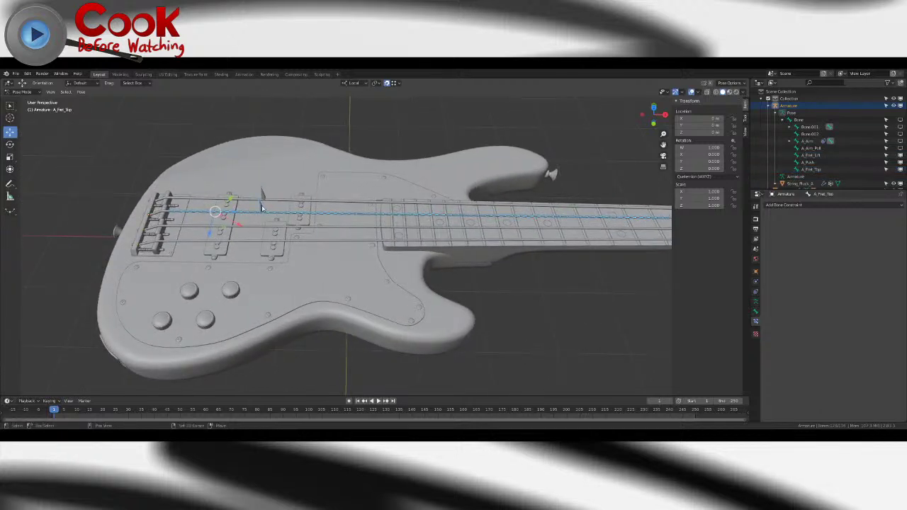
pyautogui.click(309, 162)
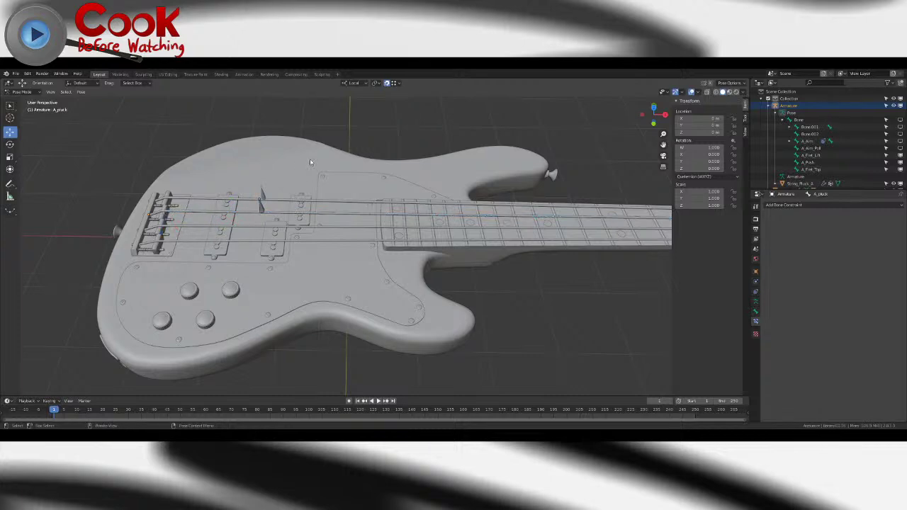
# - Test the A_pluck control by trial-moving it away from the string, and undo the move
pyautogui.click(261, 208)
pyautogui.moveTo(261, 208); pyautogui.dragTo(415, 209, button='middle')
pyautogui.moveTo(340, 304); pyautogui.dragTo(278, 287)
pyautogui.scroll(-5, 409, 233)
pyautogui.hotkey('ctrl', 'z')
# - Trial-move A_Fret_Top and the neighbouring fret control bones near the headstock, undoing or cancelling each move
pyautogui.moveTo(451, 209); pyautogui.dragTo(376, 237, button='middle')
pyautogui.keyDown('shift'); pyautogui.moveTo(646, 272); pyautogui.dragTo(365, 217, button='middle'); pyautogui.keyUp('shift')
pyautogui.scroll(2, 397, 235)
pyautogui.click(399, 231)
pyautogui.moveTo(365, 217); pyautogui.dragTo(279, 175)
pyautogui.hotkey('ctrl', 'z')
pyautogui.click(333, 186)
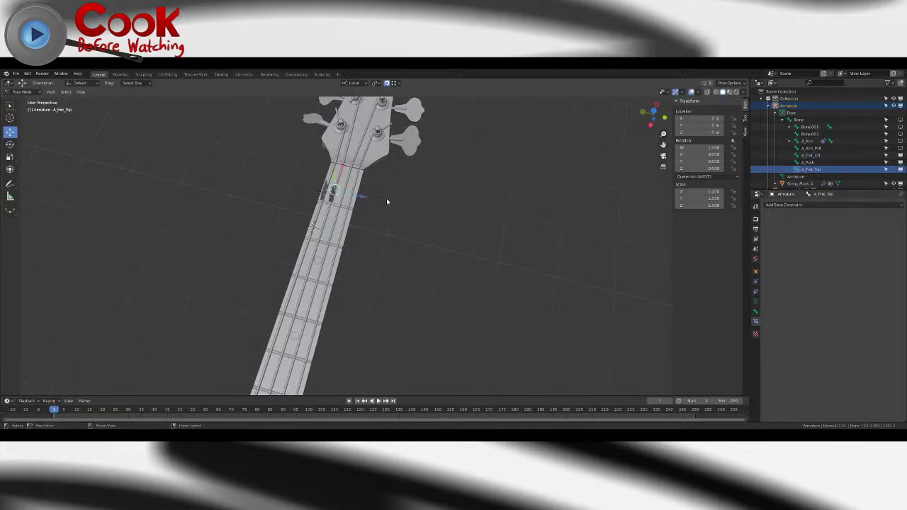
pyautogui.rightClick(386, 202)
pyautogui.scroll(4, 375, 199)
pyautogui.click(323, 156)
pyautogui.moveTo(339, 154); pyautogui.dragTo(294, 144)
pyautogui.hotkey('ctrl', 'z')
# - Trial-slide the A_Fret_Lift bone along the neck on its local X axis, and cancel the move
pyautogui.scroll(-4, 312, 191)
pyautogui.moveTo(354, 212); pyautogui.dragTo(294, 221, button='middle')
pyautogui.click(379, 216)
pyautogui.moveTo(379, 215); pyautogui.dragTo(487, 214, button='middle')
pyautogui.moveTo(488, 215); pyautogui.dragTo(412, 223)
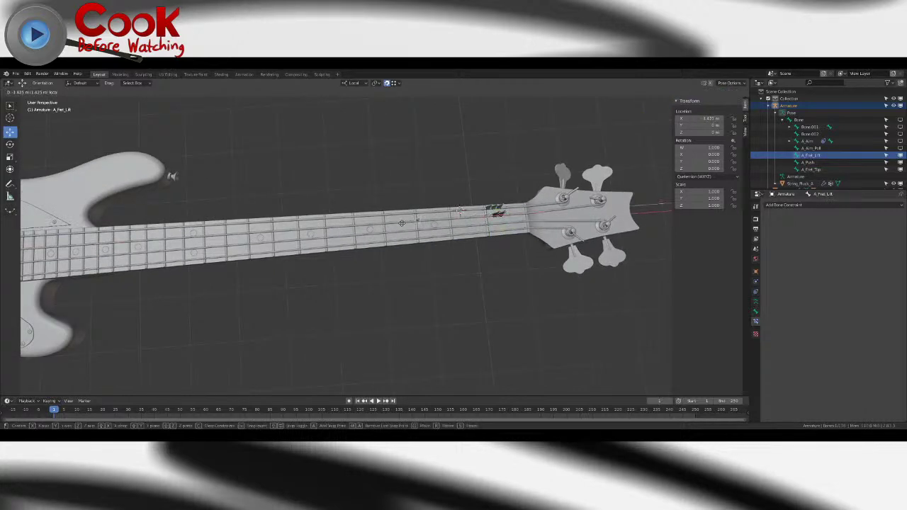
pyautogui.moveTo(159, 234); pyautogui.dragTo(51, 235)
pyautogui.rightClick(436, 222)
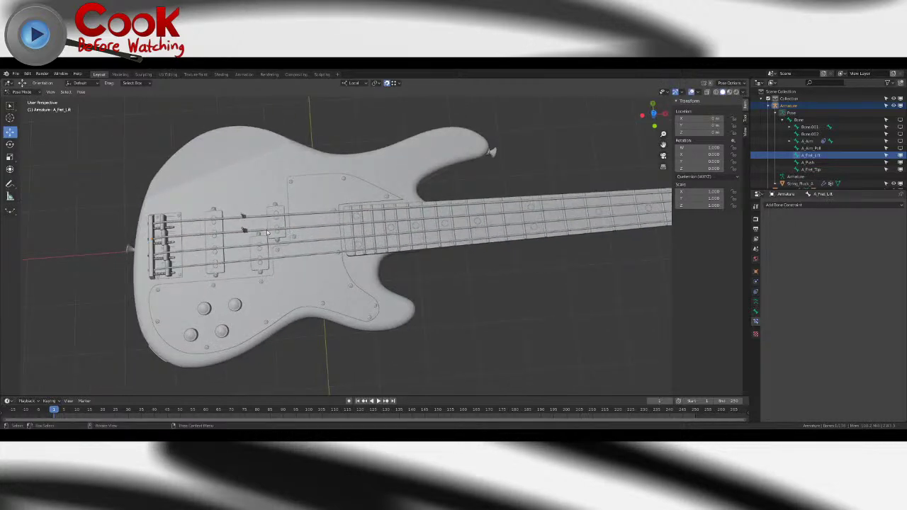
# - Trial-slide the A_pluck bone along the A string on its local X axis, and cancel the move
pyautogui.click(245, 232)
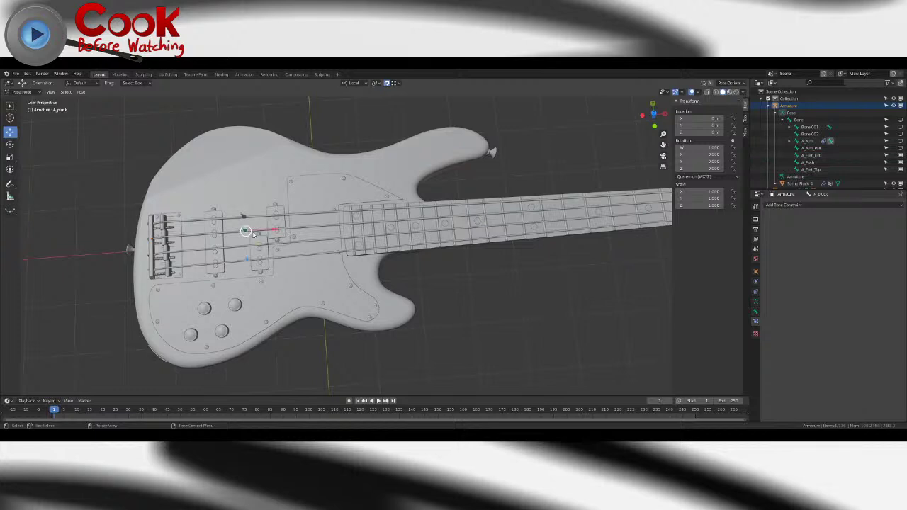
pyautogui.moveTo(267, 231); pyautogui.dragTo(316, 226)
pyautogui.rightClick(267, 220)
pyautogui.press('Tab')
pyautogui.press('Tab')
# - Switch to the Strings armature in Pose Mode and trial-slide the E string's pluck bone along its local X axis
pyautogui.click(22, 92)
pyautogui.click(25, 99)
pyautogui.click(244, 217)
pyautogui.click(20, 93)
pyautogui.click(28, 115)
pyautogui.click(242, 216)
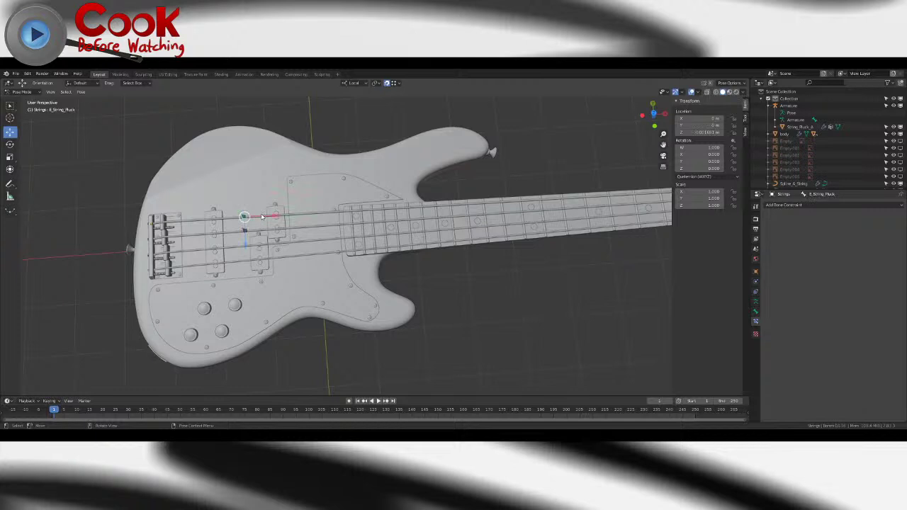
pyautogui.press('g')
pyautogui.press('x')
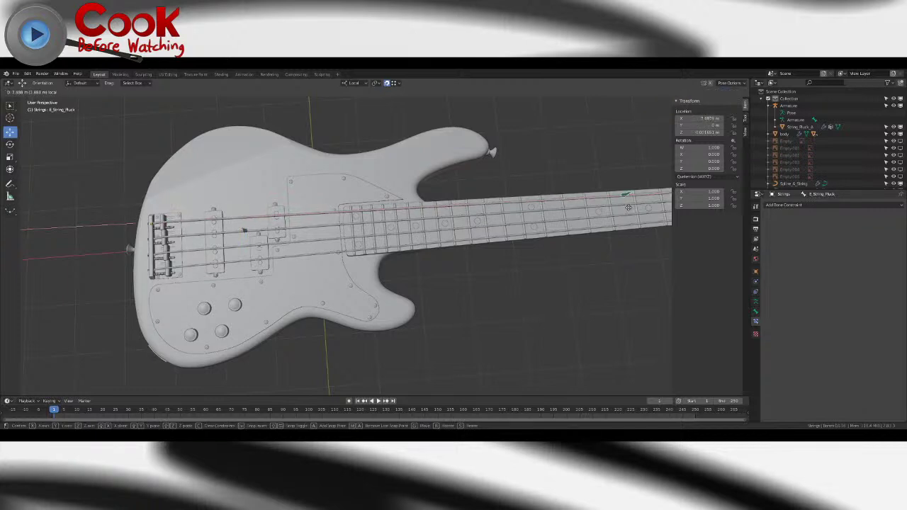
pyautogui.click(255, 207)
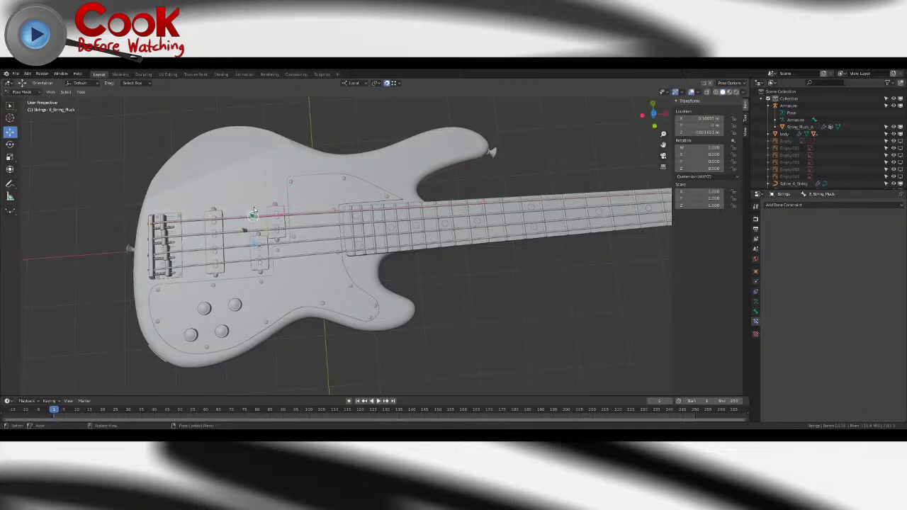
# - Return to the A string's armature in Pose Mode, trial-slide A_pluck far up the neck on local X, and undo it
pyautogui.click(22, 92)
pyautogui.click(26, 100)
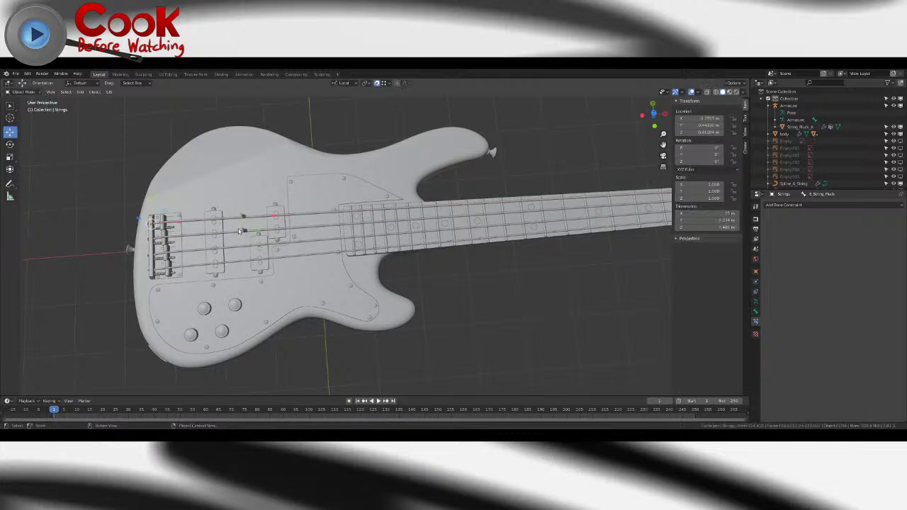
pyautogui.click(33, 94)
pyautogui.click(41, 117)
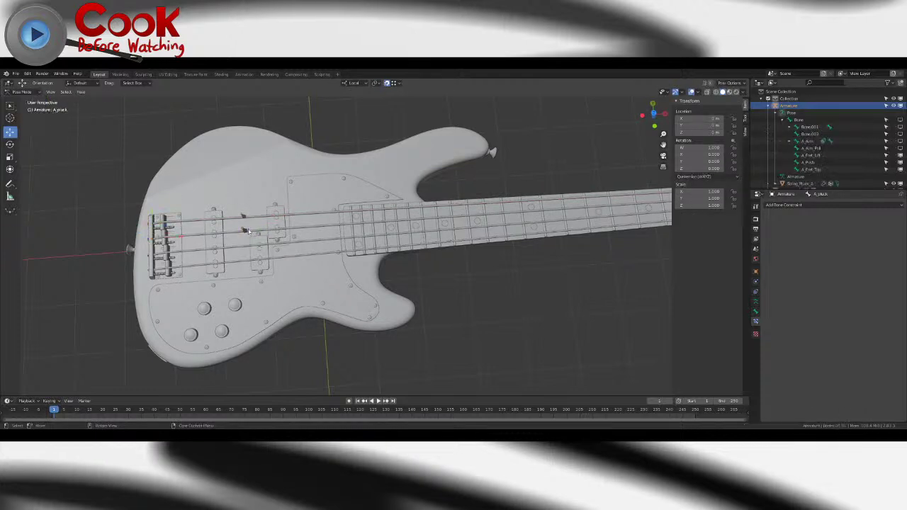
pyautogui.click(248, 230)
pyautogui.moveTo(266, 231); pyautogui.dragTo(436, 227)
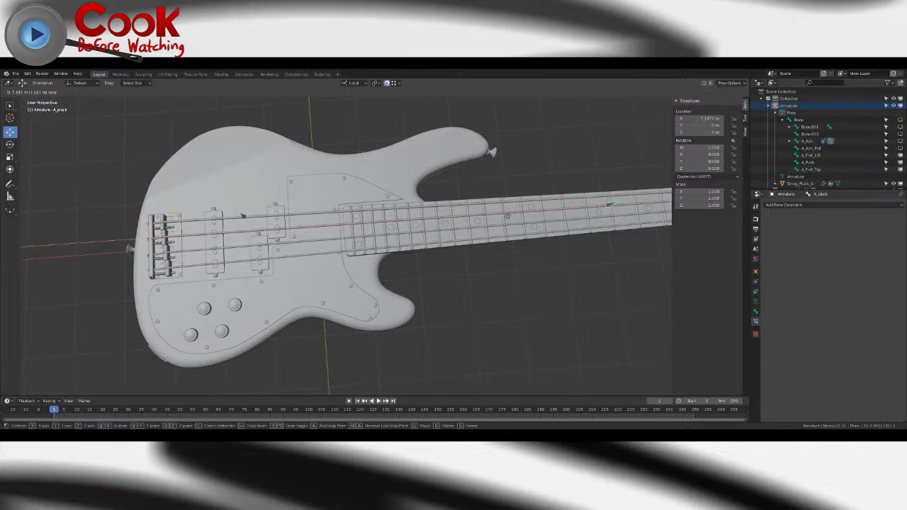
pyautogui.moveTo(420, 207); pyautogui.dragTo(611, 204)
pyautogui.hotkey('ctrl', 'z')
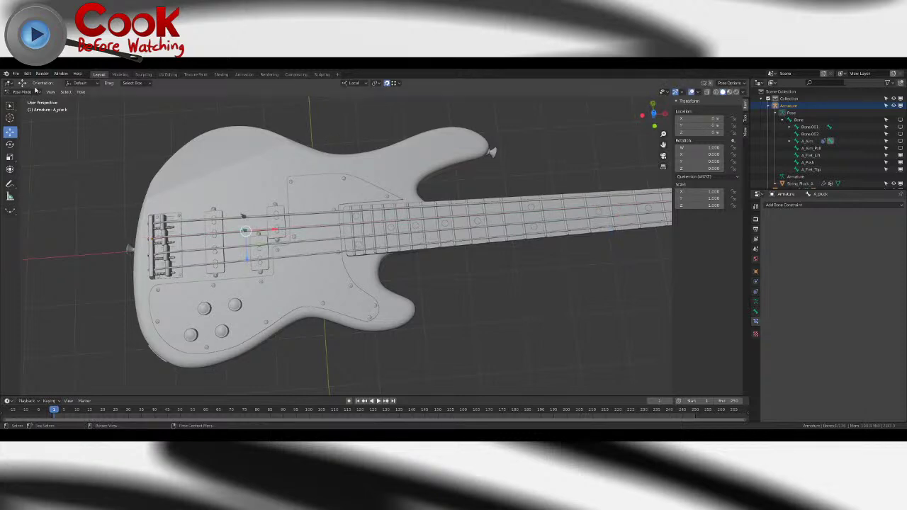
# - Return the A string's armature to Object Mode, deselect everything, and save the file
pyautogui.click(32, 92)
pyautogui.click(28, 100)
pyautogui.click(422, 299)
pyautogui.moveTo(420, 300); pyautogui.dragTo(500, 243, button='middle')
pyautogui.scroll(-5, 481, 234)
pyautogui.moveTo(435, 217); pyautogui.dragTo(373, 241, button='middle')
pyautogui.click(15, 74)
pyautogui.click(30, 122)
# - Select the A string's armature at the pluck control over the body, and save the file again
pyautogui.scroll(5, 373, 241)
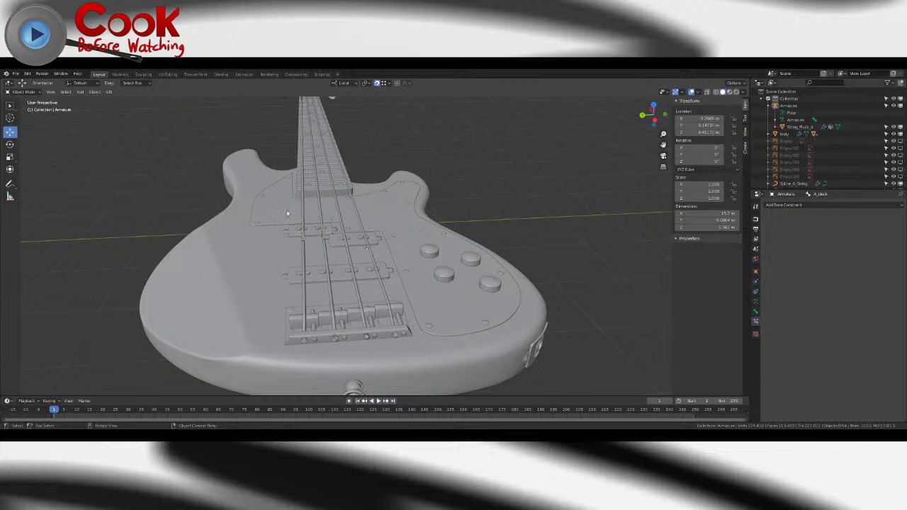
pyautogui.moveTo(352, 208); pyautogui.dragTo(449, 211, button='middle')
pyautogui.click(409, 250)
pyautogui.moveTo(408, 251); pyautogui.dragTo(527, 275, button='middle')
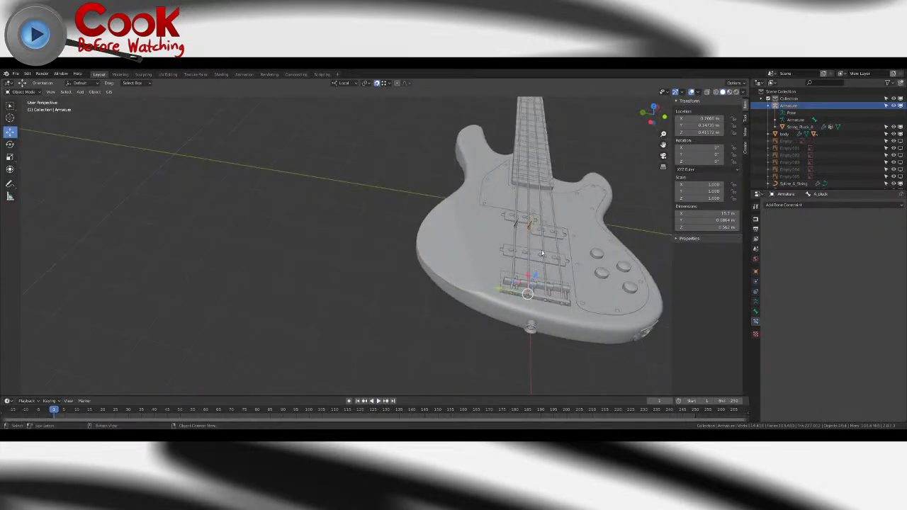
pyautogui.click(530, 228)
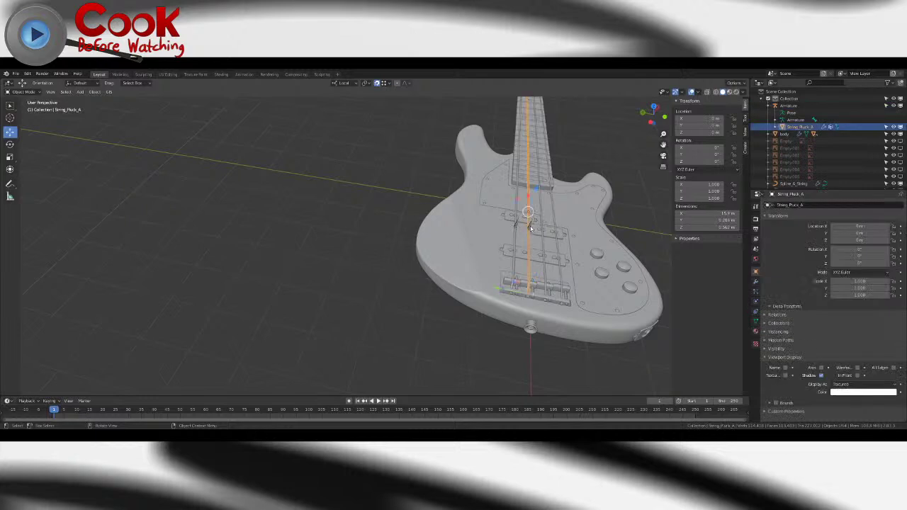
pyautogui.click(530, 230)
pyautogui.moveTo(530, 230); pyautogui.dragTo(424, 243, button='middle')
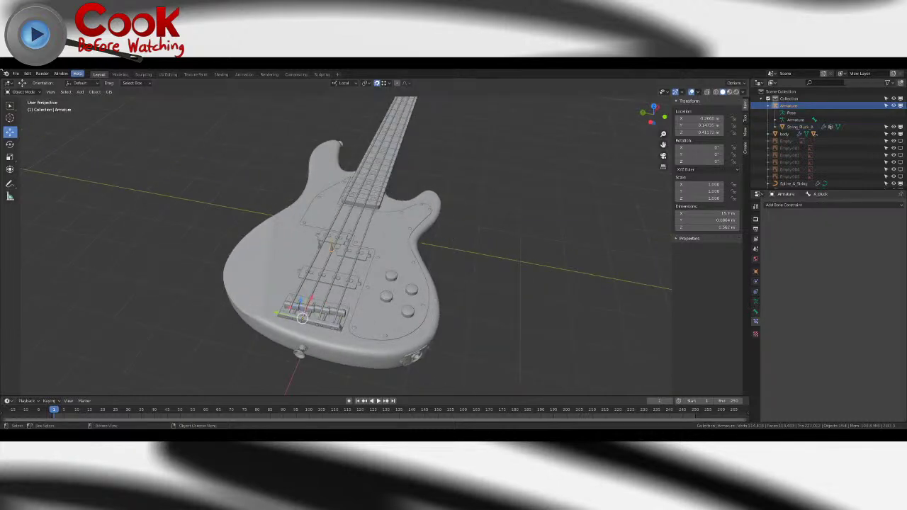
pyautogui.click(14, 74)
pyautogui.click(30, 121)
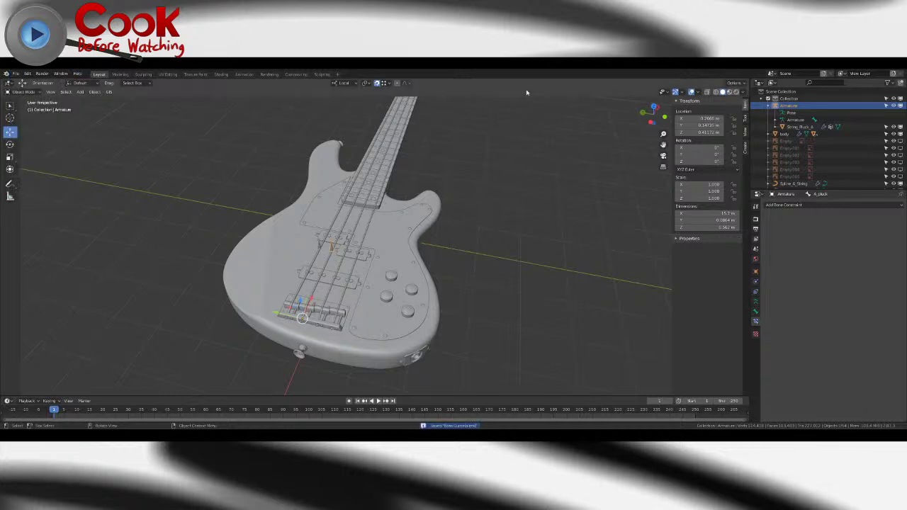
# - Examine the whole bass from body to headstock in Material Preview and Rendered shading
pyautogui.click(729, 91)
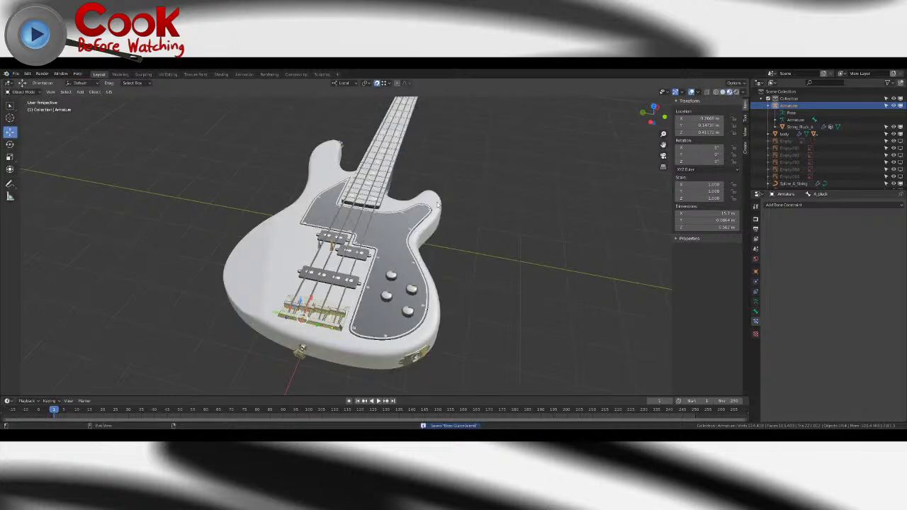
pyautogui.moveTo(475, 210); pyautogui.dragTo(432, 224, button='middle')
pyautogui.keyDown('shift'); pyautogui.moveTo(486, 222); pyautogui.dragTo(498, 243, button='middle'); pyautogui.keyUp('shift')
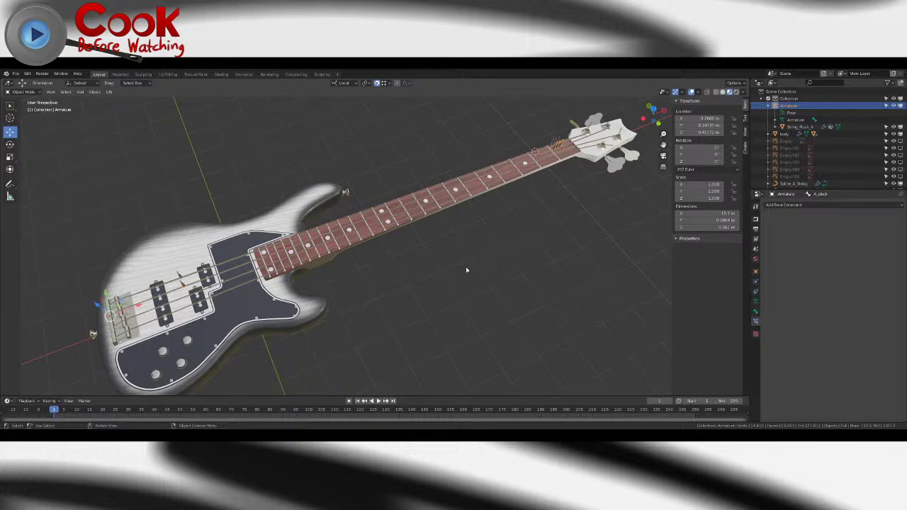
pyautogui.moveTo(437, 275); pyautogui.dragTo(438, 269, button='middle')
pyautogui.scroll(-1, 439, 275)
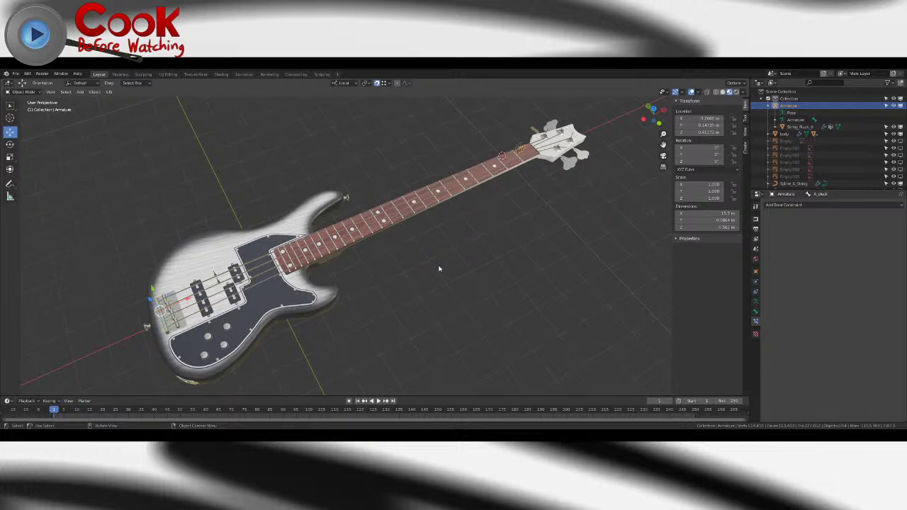
pyautogui.moveTo(480, 215); pyautogui.dragTo(498, 220, button='middle')
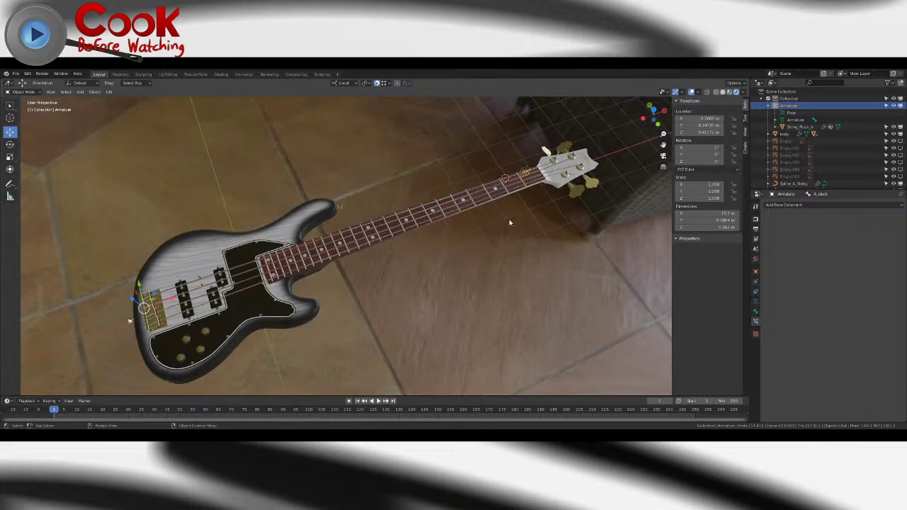
pyautogui.moveTo(509, 220)
pyautogui.mouseDown(button='middle')
pyautogui.moveTo(480, 226)
pyautogui.moveTo(407, 205)
pyautogui.moveTo(534, 269)
pyautogui.moveTo(413, 293)
pyautogui.moveTo(367, 320)
pyautogui.moveTo(393, 234)
pyautogui.moveTo(378, 203)
pyautogui.moveTo(282, 203)
pyautogui.moveTo(393, 218)
pyautogui.moveTo(464, 215)
pyautogui.moveTo(447, 236)
pyautogui.moveTo(454, 213)
pyautogui.moveTo(435, 243)
pyautogui.moveTo(409, 256)
pyautogui.mouseUp(button='middle')
pyautogui.scroll(4, 407, 205)
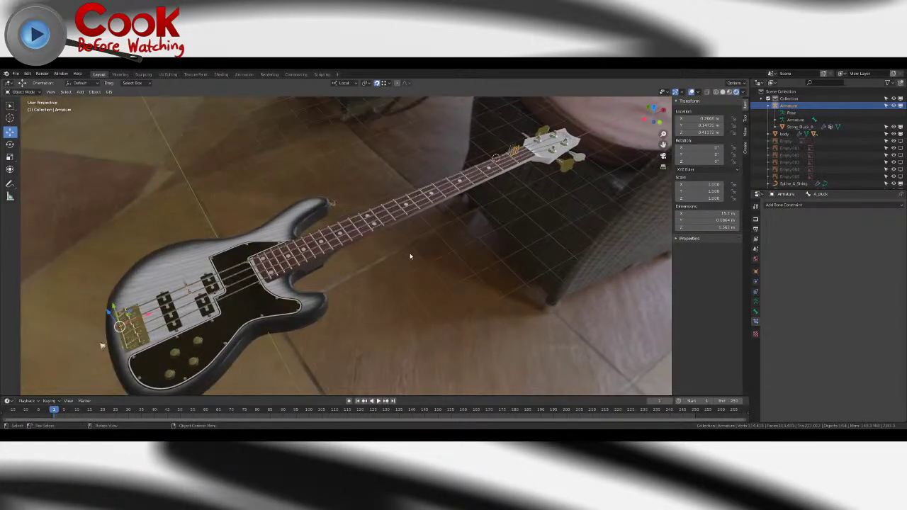
pyautogui.scroll(-1, 410, 256)
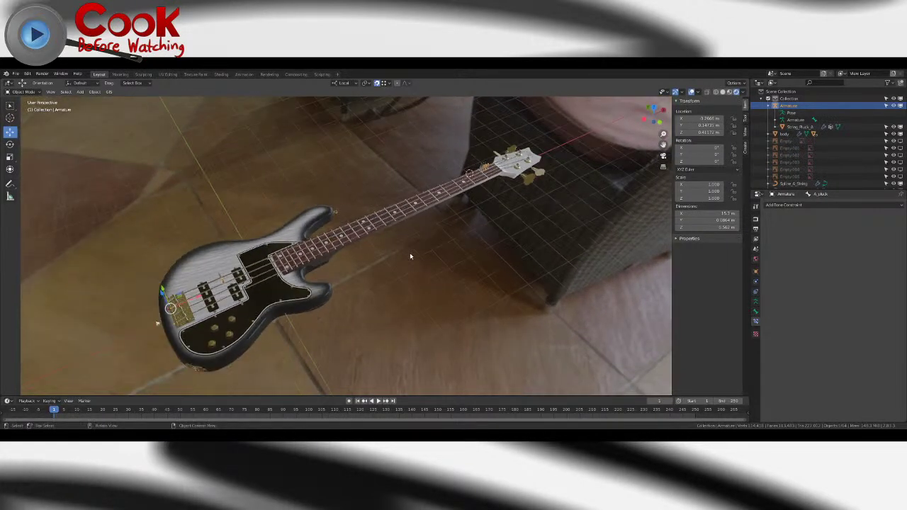
# - Set the viewport shading back to Material Preview and save the file
pyautogui.click(729, 92)
pyautogui.click(15, 73)
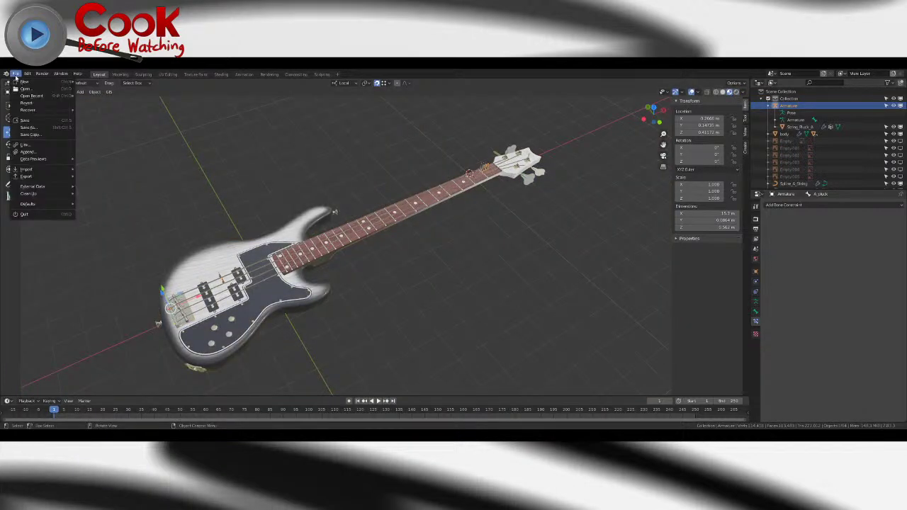
pyautogui.click(36, 122)
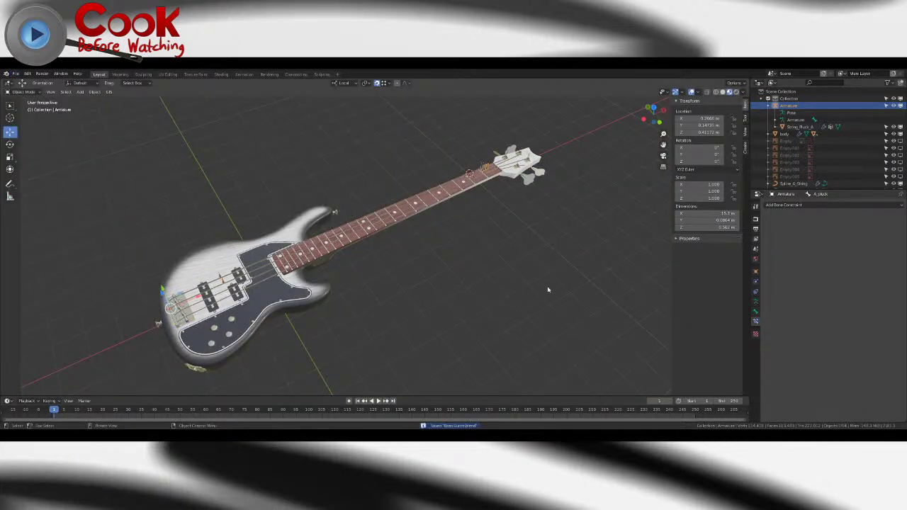